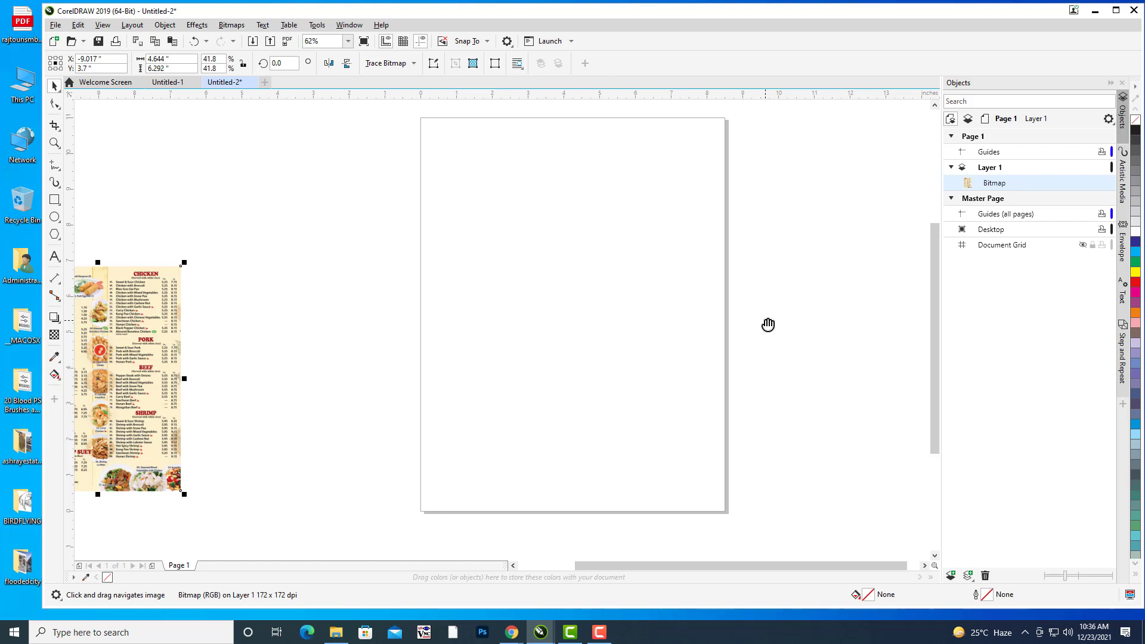
# Move the menu image closer to the blank page, leaving it just outside the page's edge.
pyautogui.press('space')
pyautogui.moveTo(99, 304); pyautogui.dragTo(276, 258)
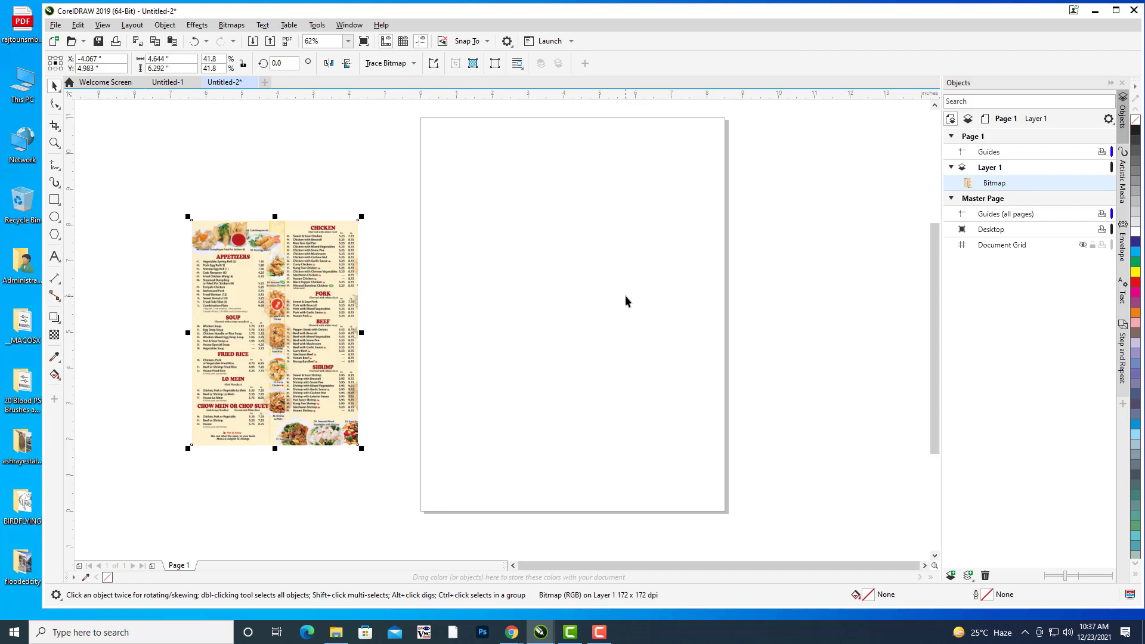
# Rename Layer 1, which holds the menu image, as "reference" and lock it.
pyautogui.click(1008, 169)
pyautogui.rightClick(1008, 173)
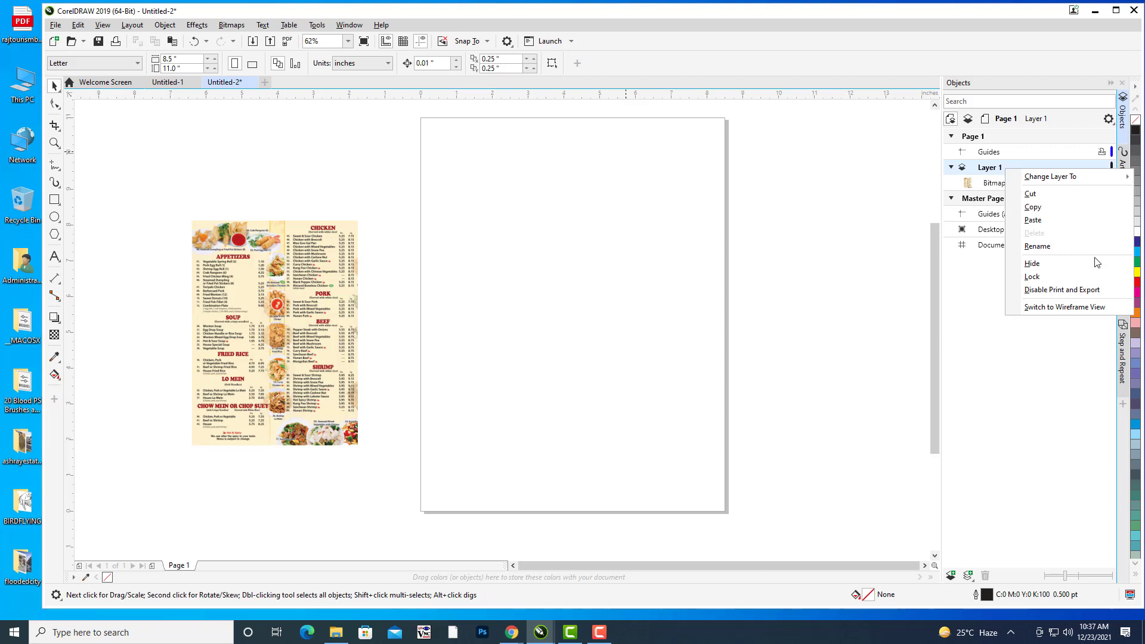
pyautogui.click(1055, 247)
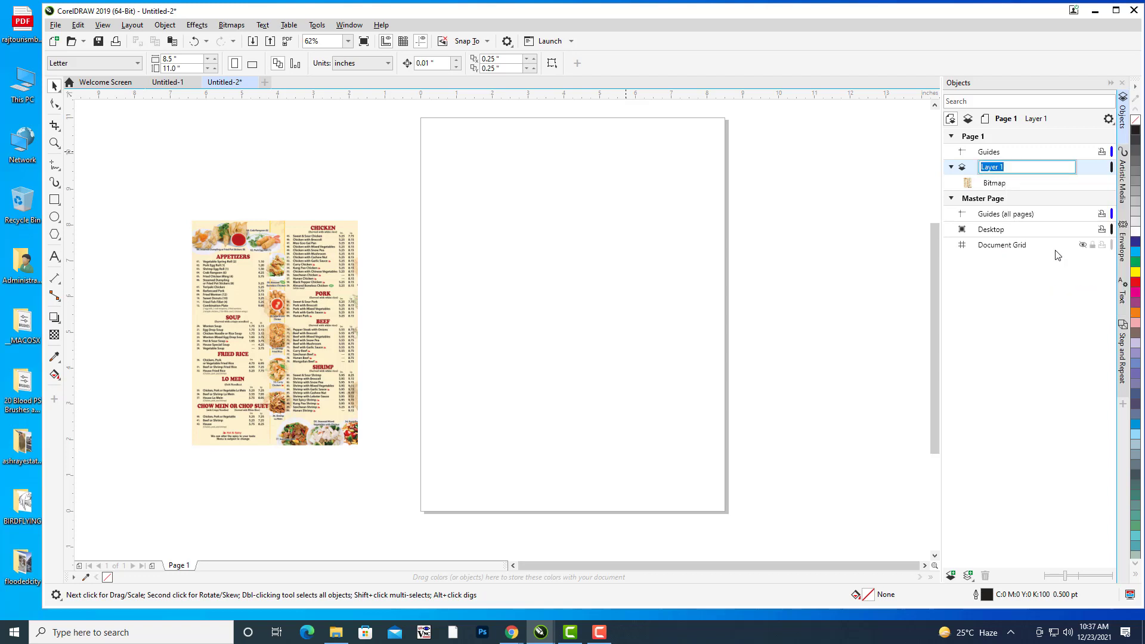
pyautogui.write('referenc')
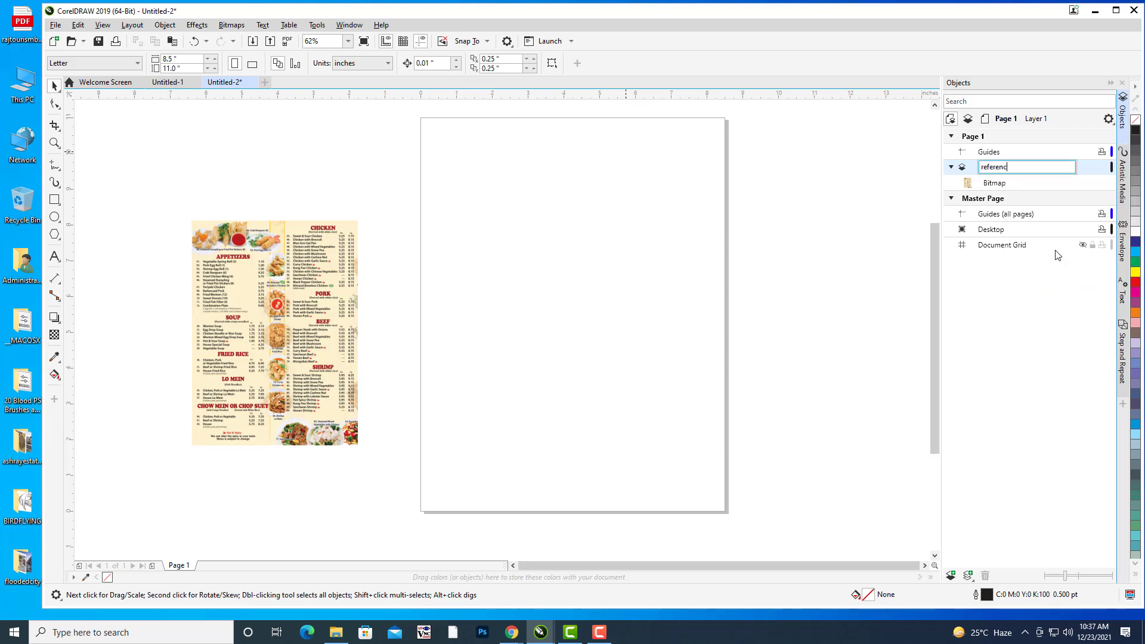
pyautogui.write('e')
pyautogui.press('Return')
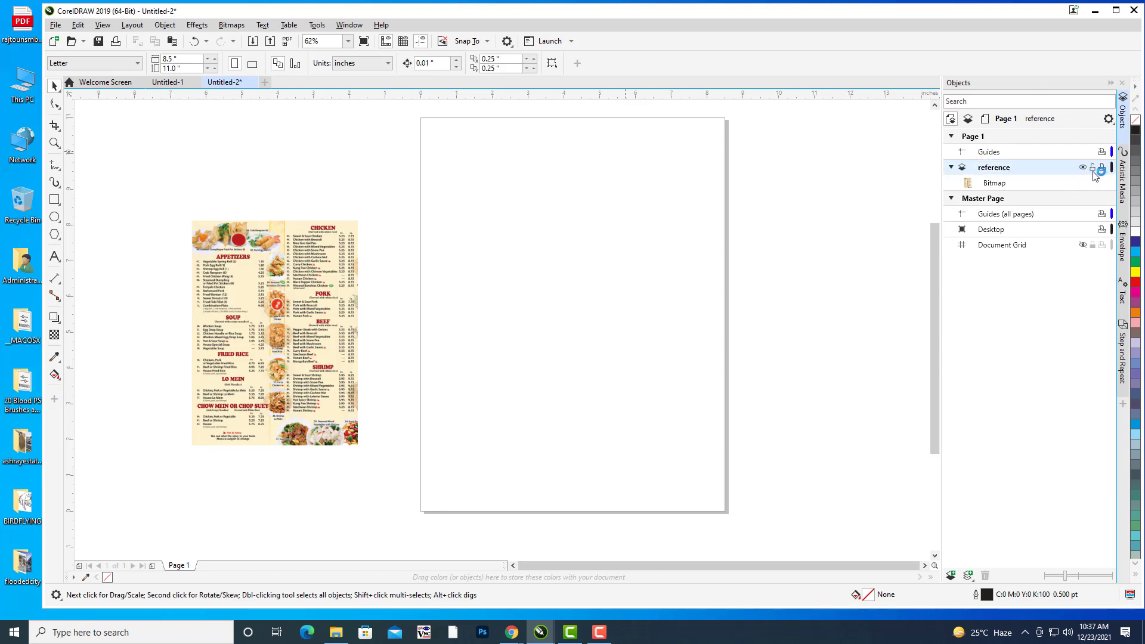
pyautogui.click(1094, 169)
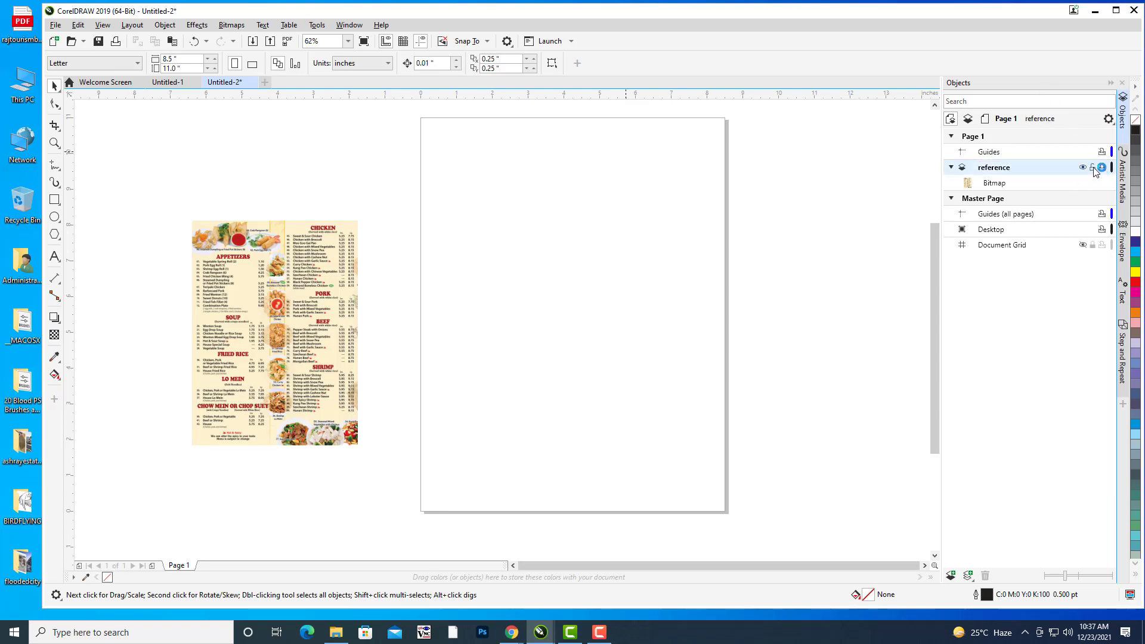
pyautogui.click(952, 168)
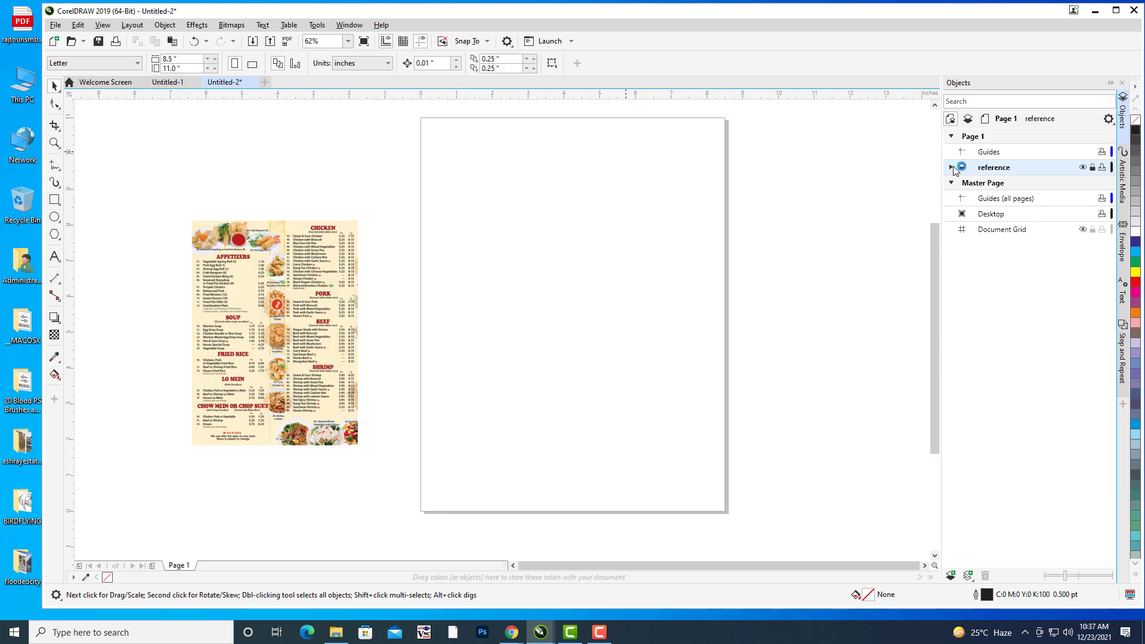
# Add a new layer above the reference layer and name it "background".
pyautogui.click(951, 575)
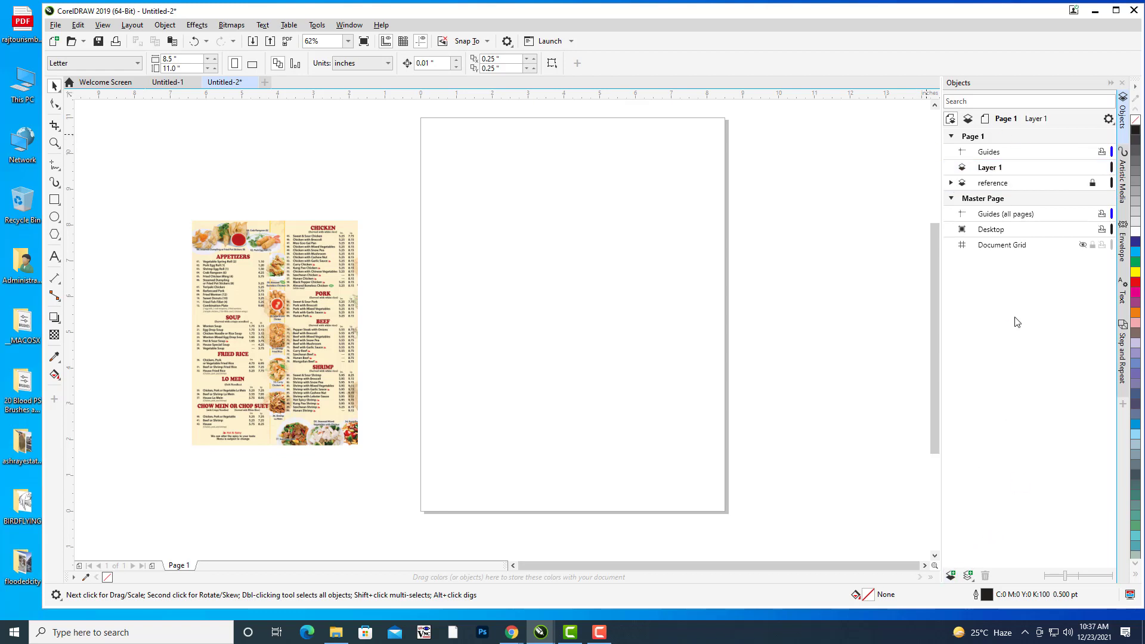
pyautogui.rightClick(998, 168)
pyautogui.click(1047, 249)
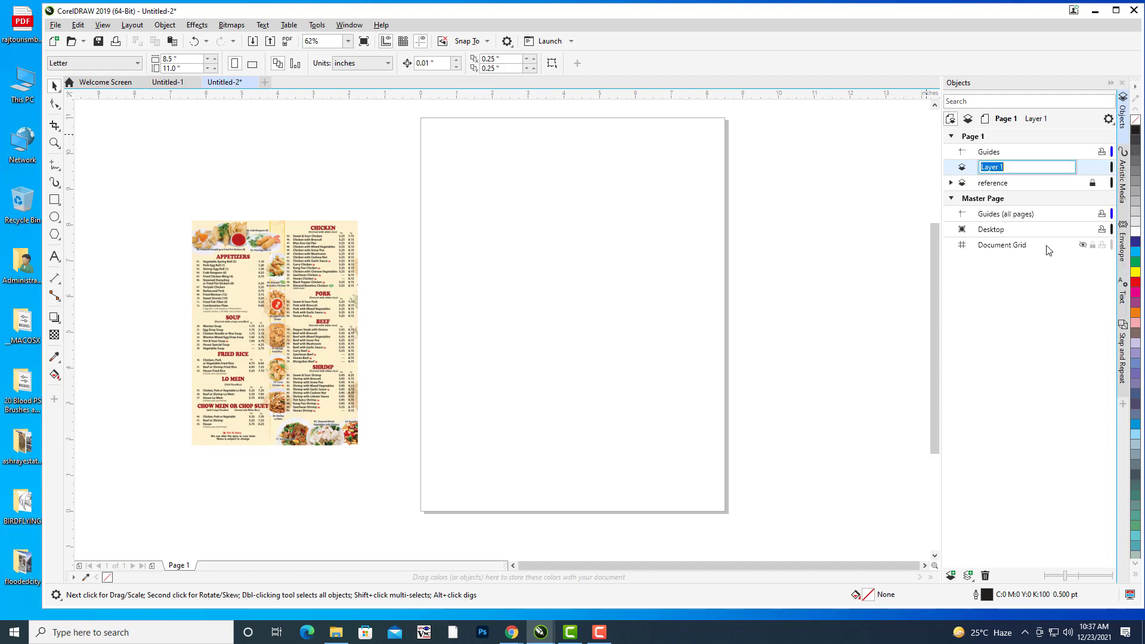
pyautogui.write('background')
pyautogui.press('Return')
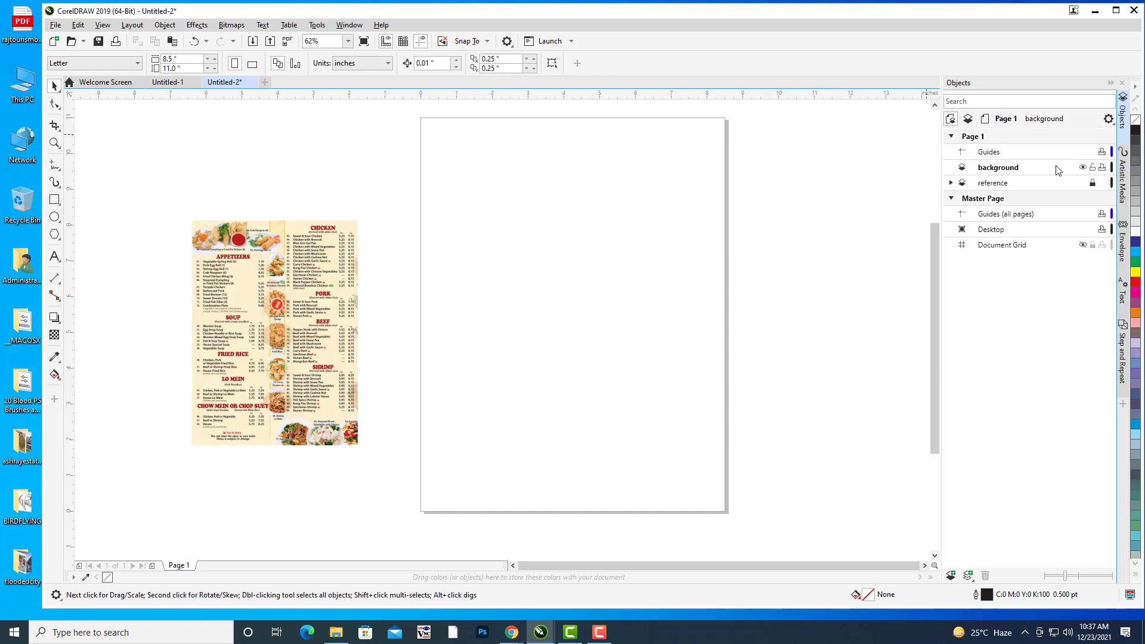
# Create a rectangle covering the full 8.5 x 11 inch page on the background layer.
pyautogui.click(1038, 171)
pyautogui.moveTo(585, 176); pyautogui.dragTo(606, 184)
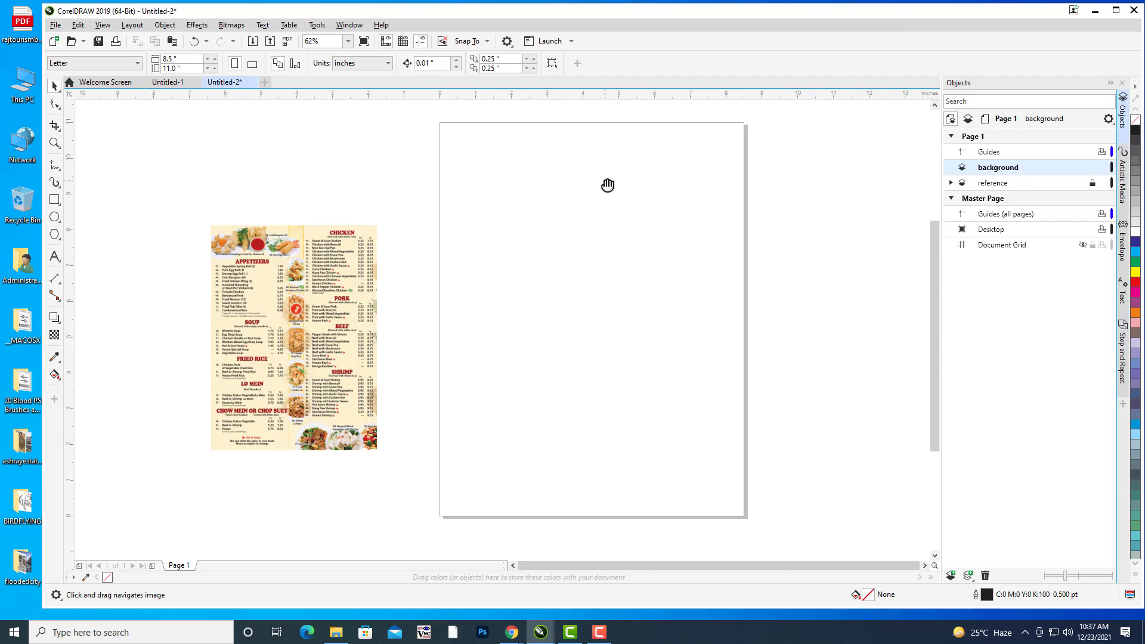
pyautogui.doubleClick(55, 199)
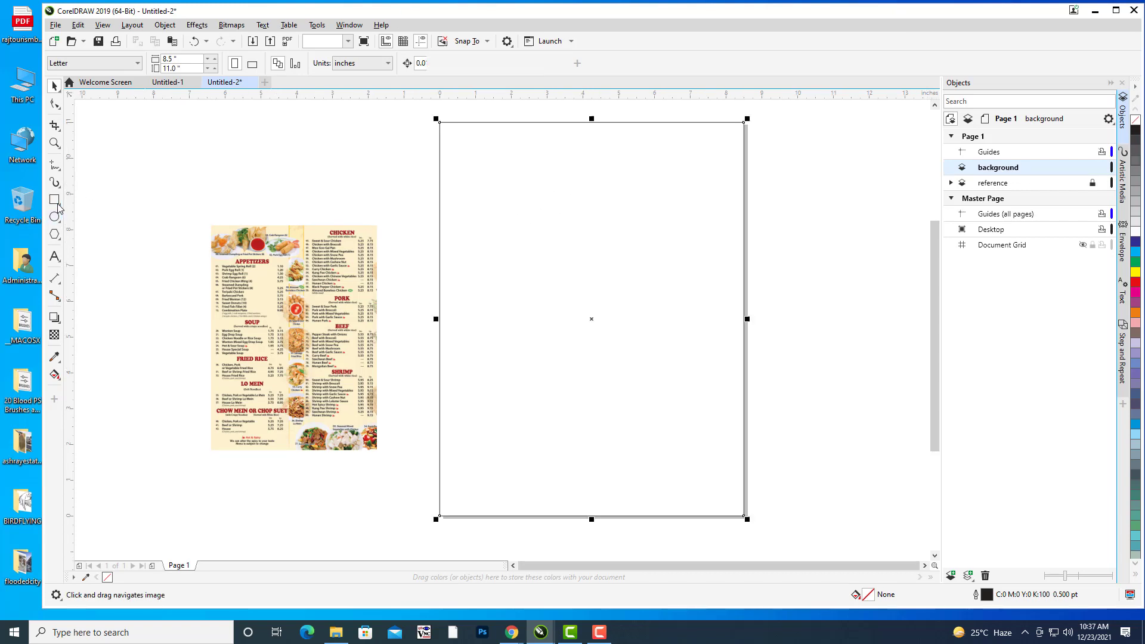
pyautogui.hscroll(1, 813, 286)
pyautogui.moveTo(815, 287); pyautogui.dragTo(812, 286)
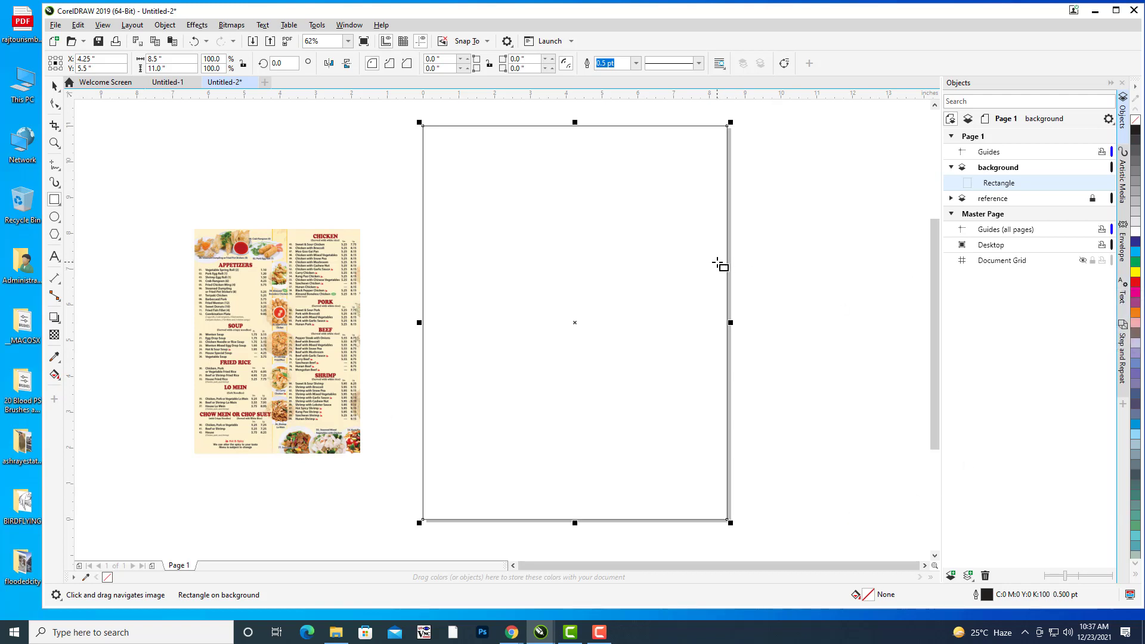
pyautogui.doubleClick(987, 595)
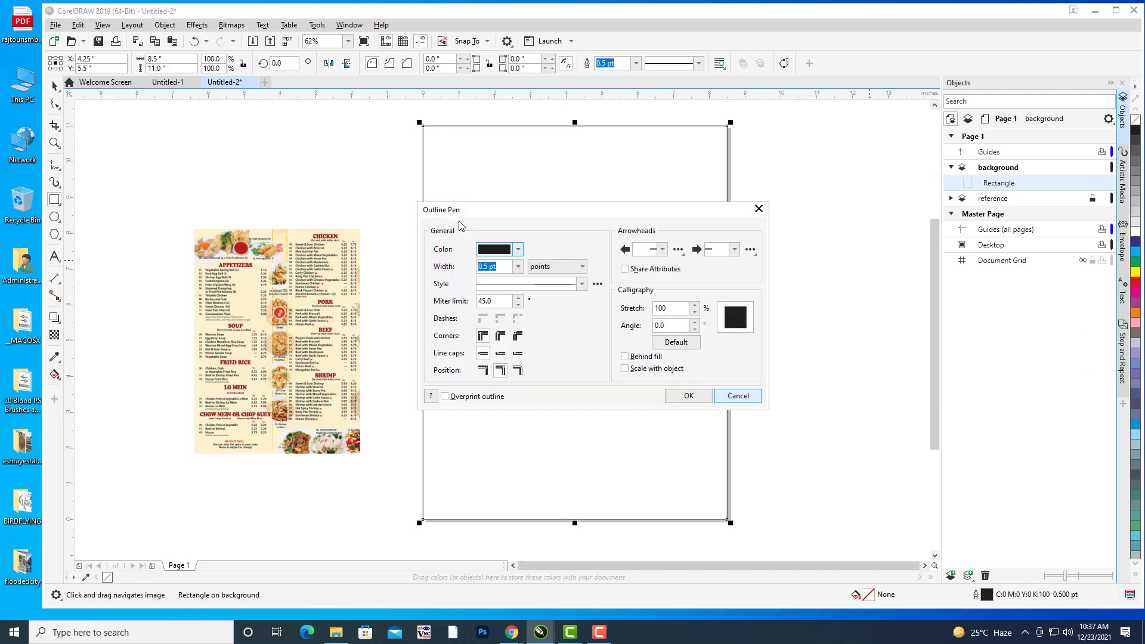
pyautogui.moveTo(499, 207); pyautogui.dragTo(798, 200)
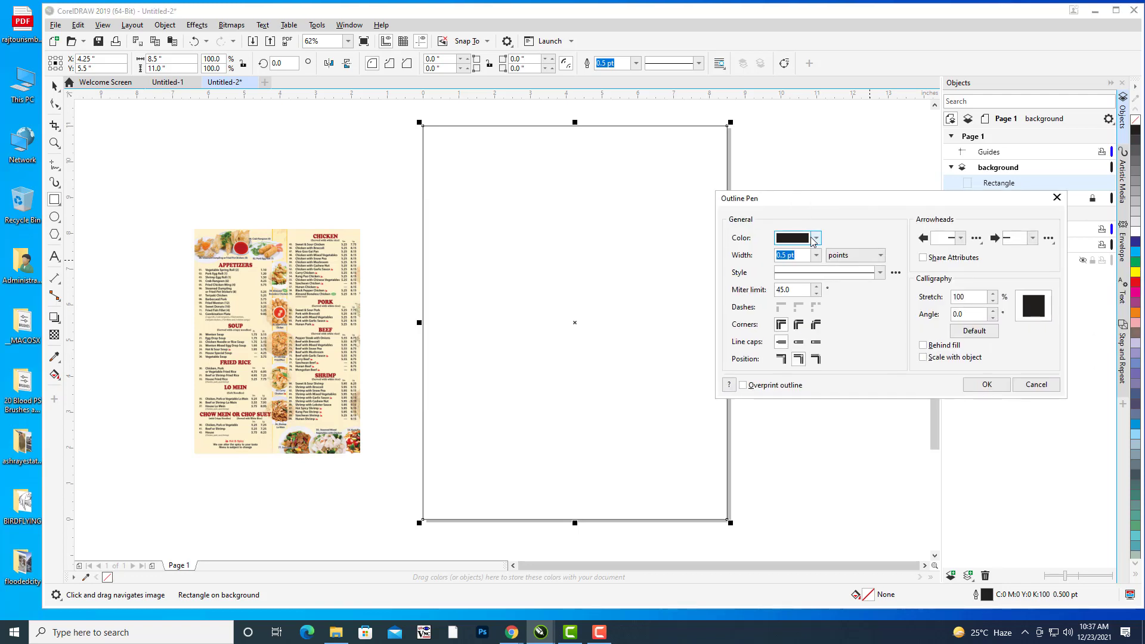
pyautogui.click(815, 238)
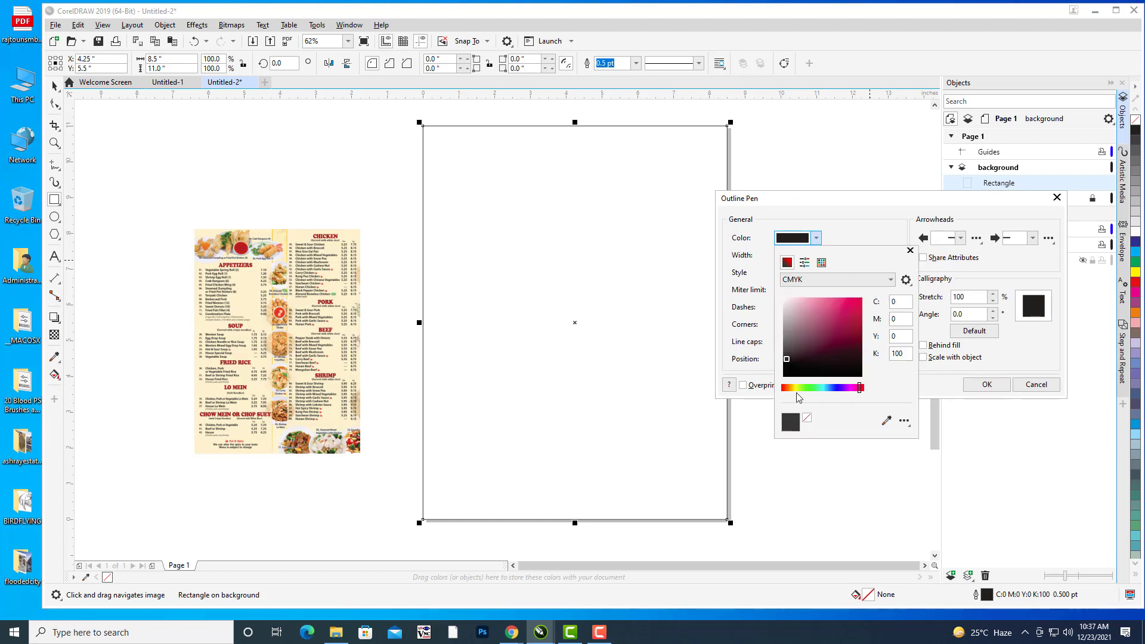
pyautogui.moveTo(794, 392); pyautogui.dragTo(788, 392)
pyautogui.moveTo(860, 353); pyautogui.dragTo(860, 346)
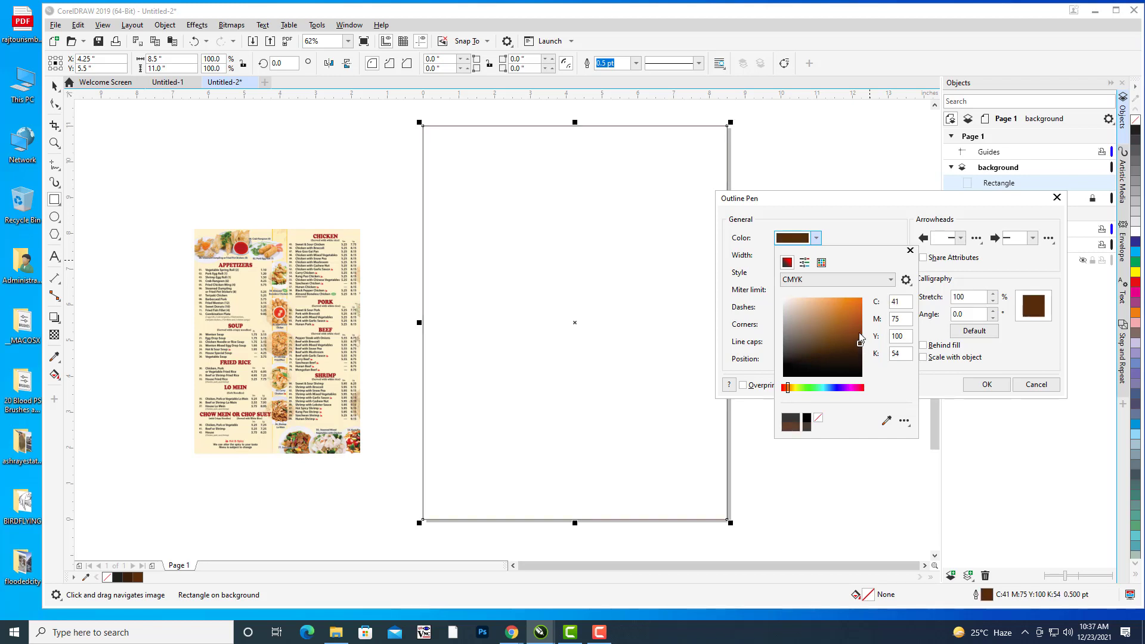
pyautogui.click(988, 385)
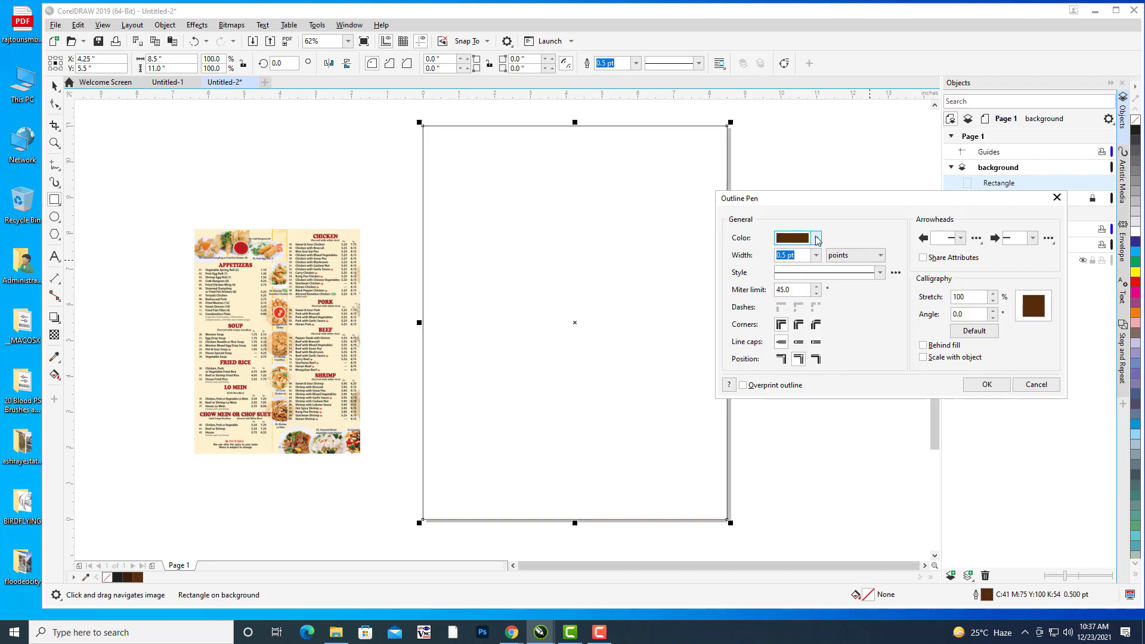
pyautogui.click(1027, 384)
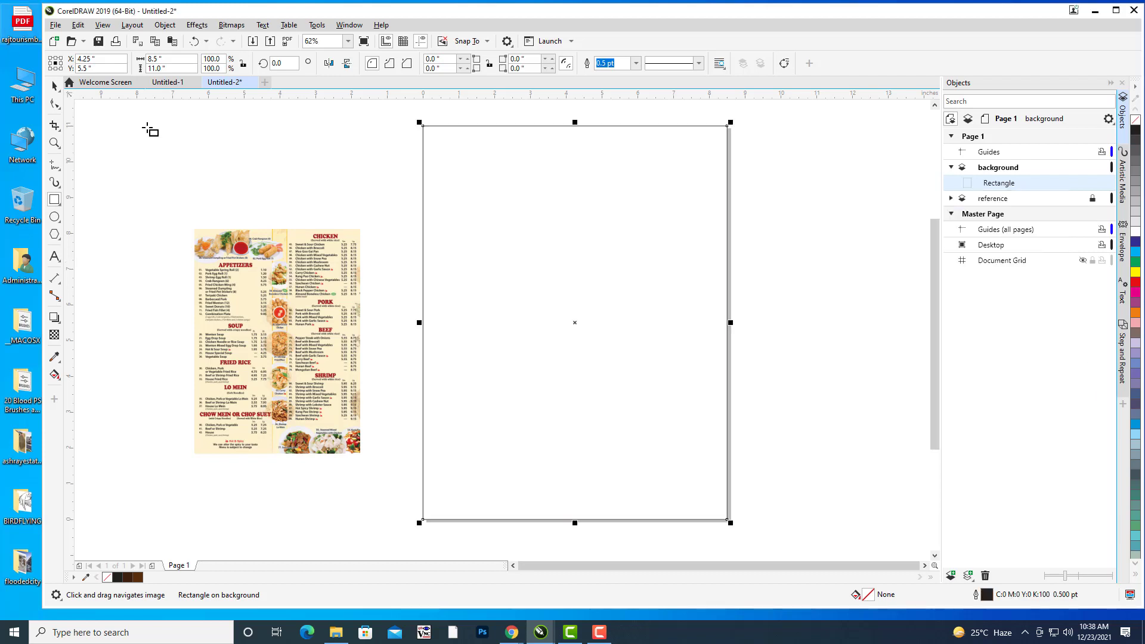
# Give the page rectangle a fountain fill and set its starting colour to a dark brown.
pyautogui.click(1137, 289)
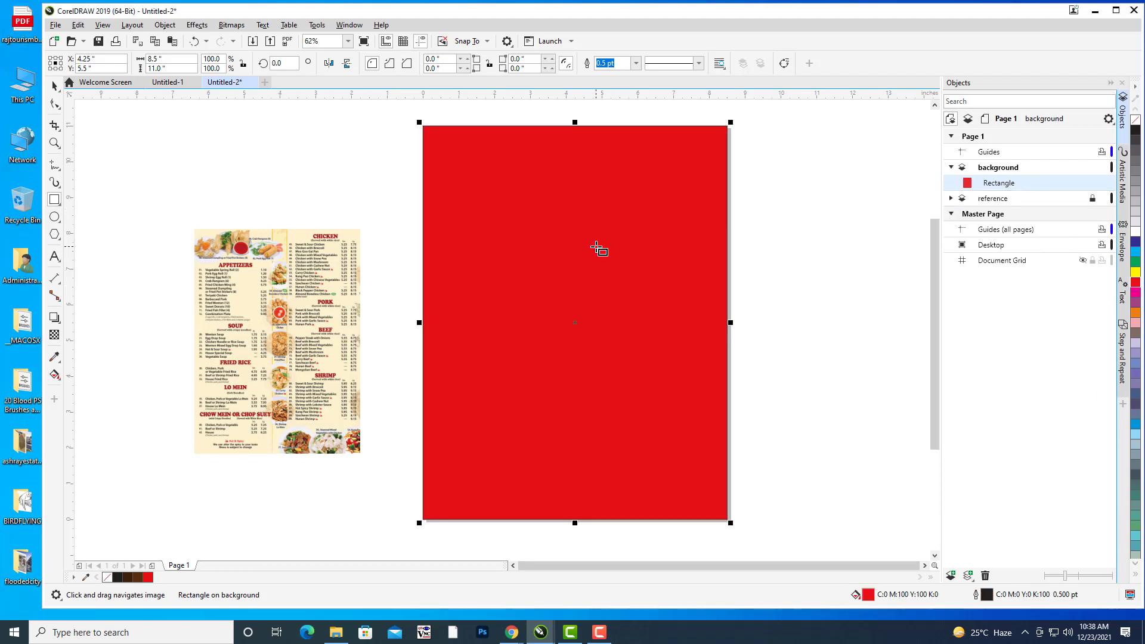
pyautogui.press('F11')
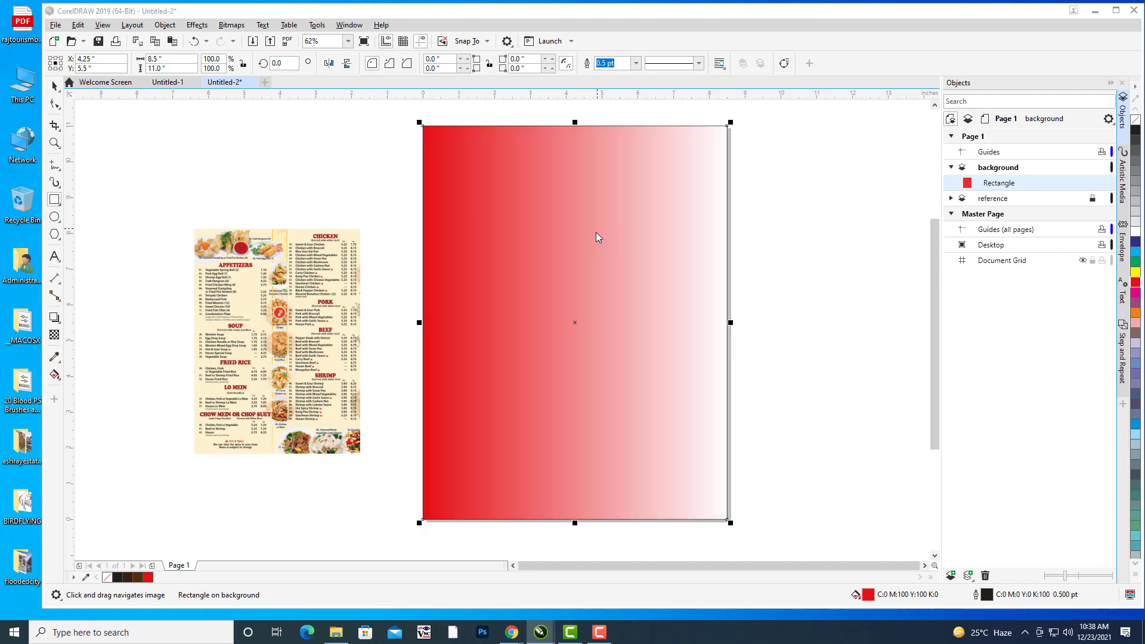
pyautogui.click(836, 335)
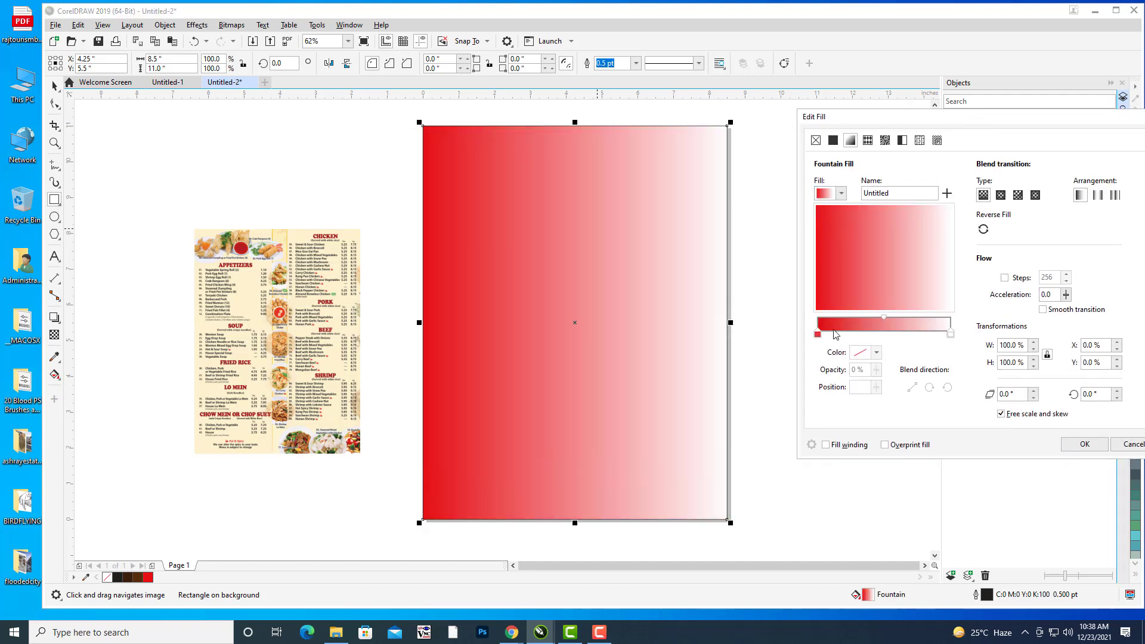
pyautogui.click(818, 336)
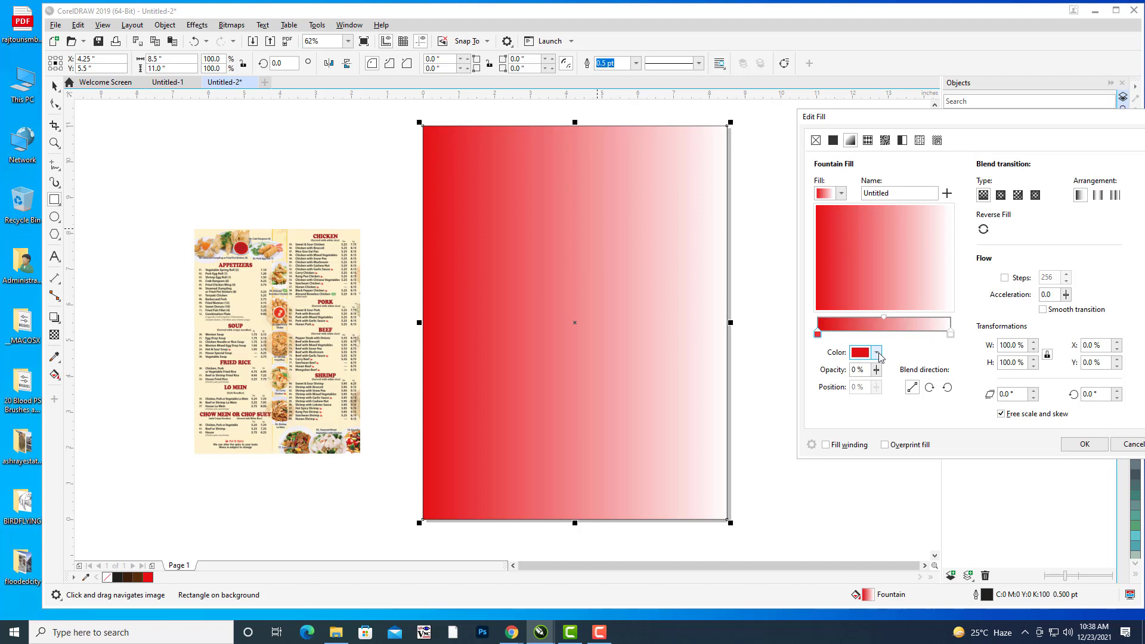
pyautogui.click(877, 354)
pyautogui.click(865, 502)
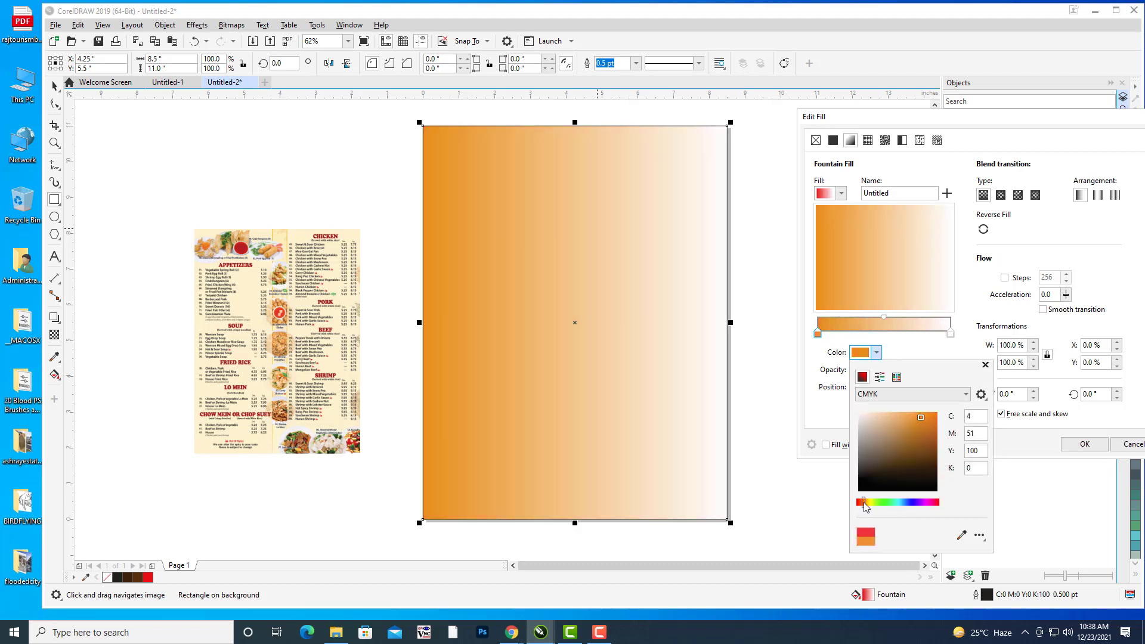
pyautogui.click(935, 464)
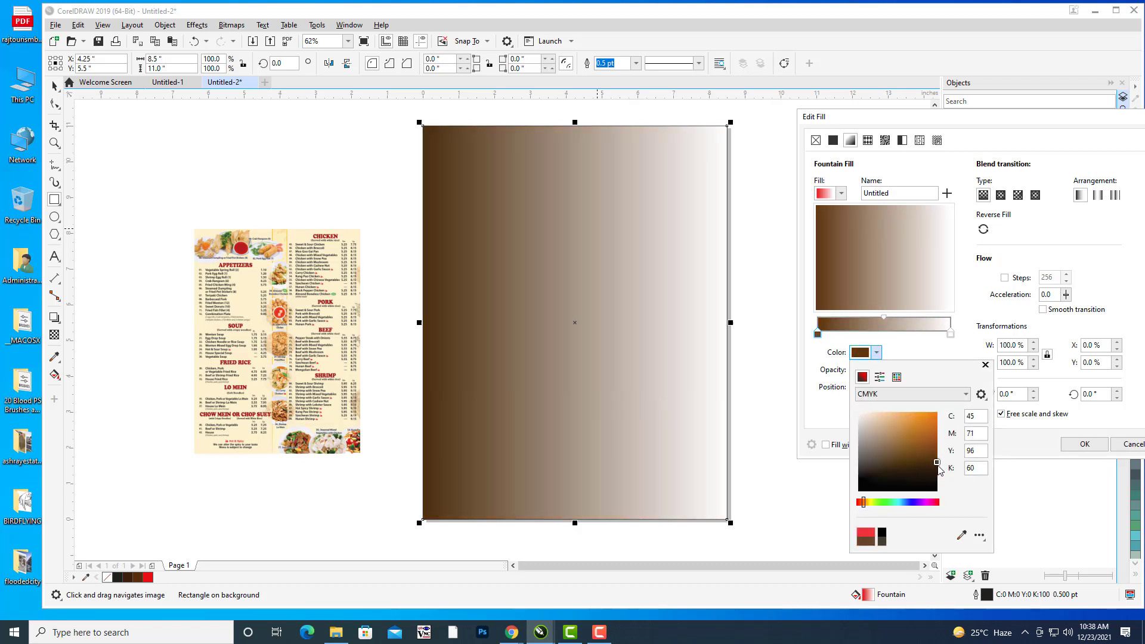
# Set the fountain fill's end colour to brown (C33 M73 Y100 K33), make the blend elliptical and apply it.
pyautogui.click(951, 335)
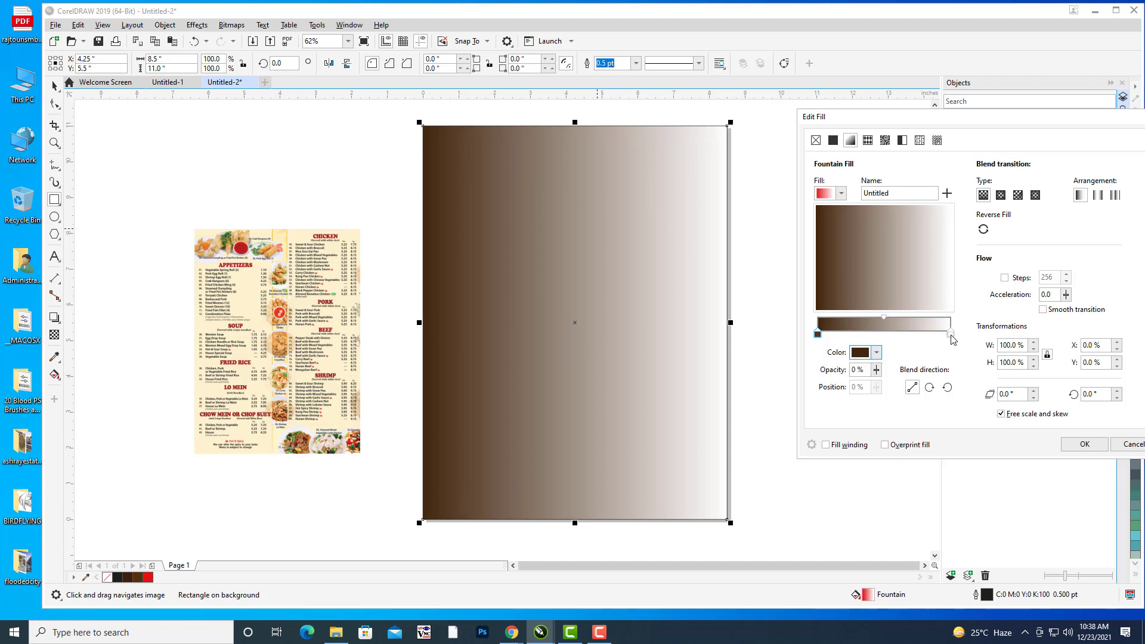
pyautogui.click(876, 353)
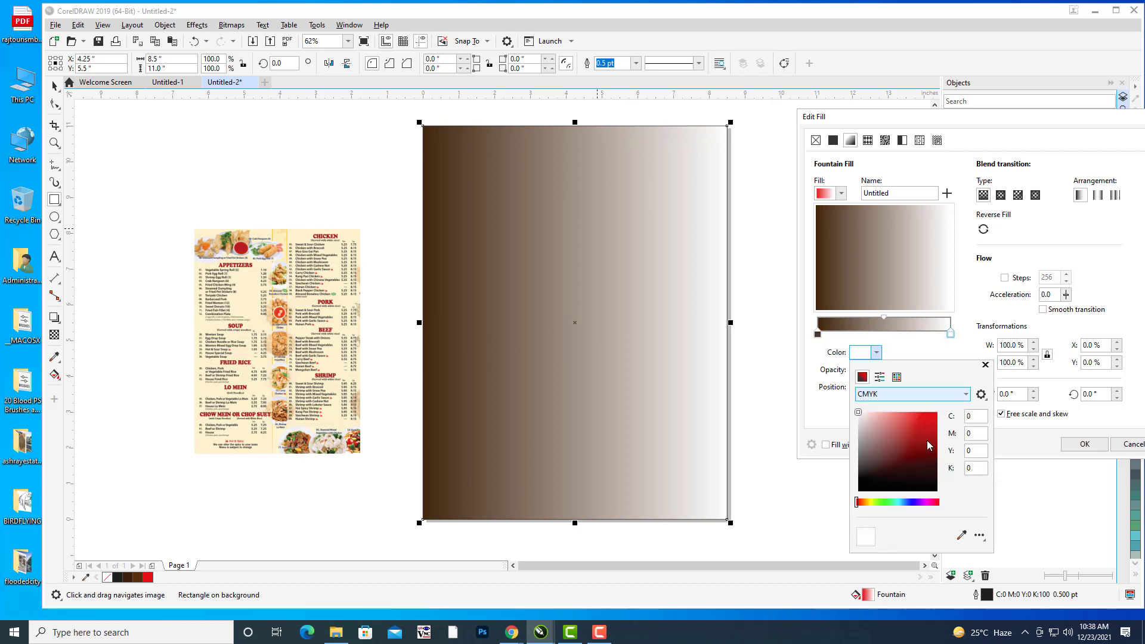
pyautogui.click(863, 503)
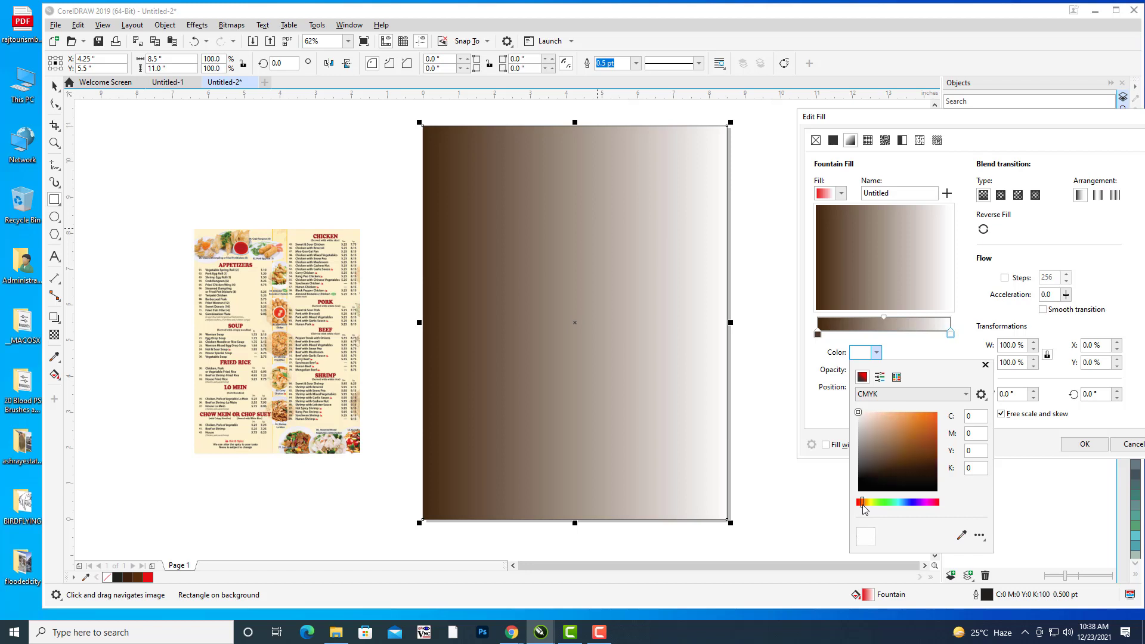
pyautogui.click(936, 443)
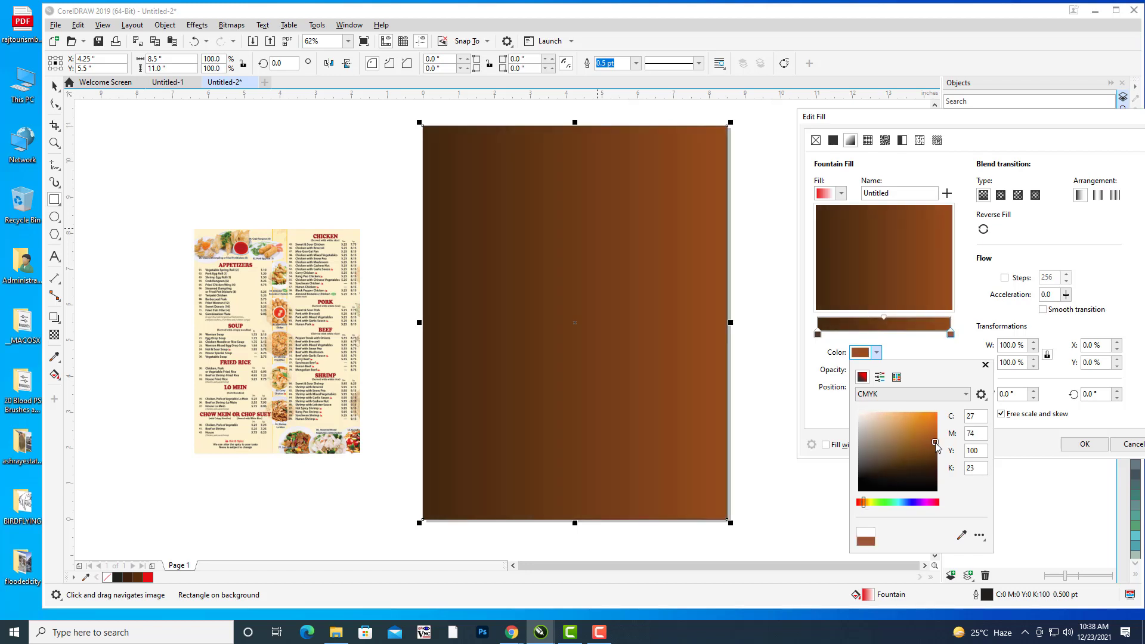
pyautogui.moveTo(936, 445); pyautogui.dragTo(936, 451)
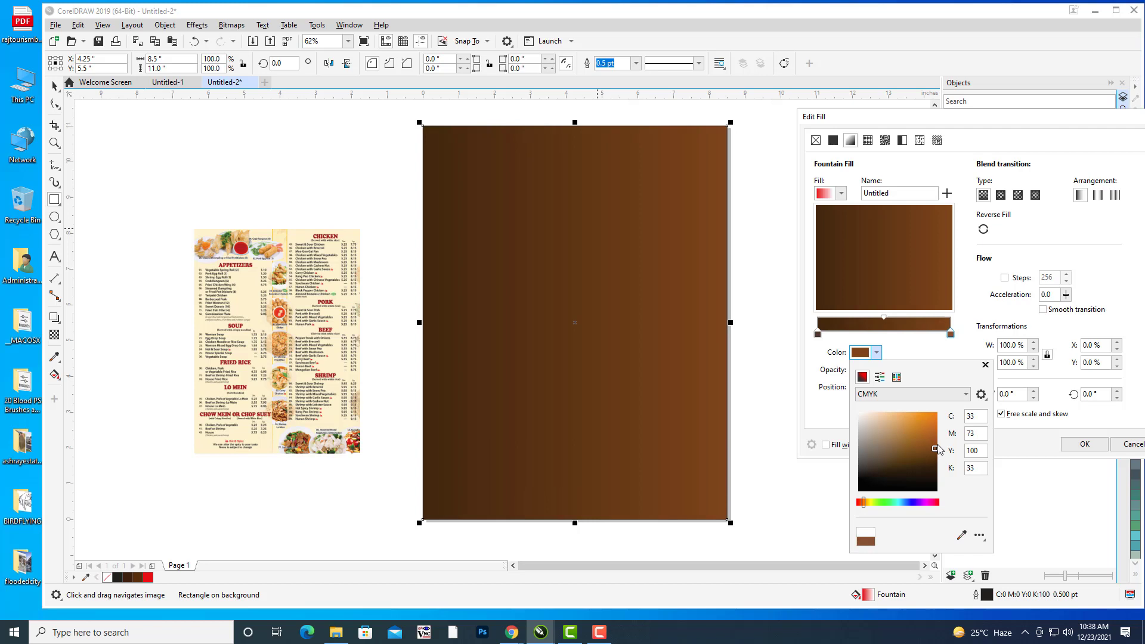
pyautogui.click(1002, 196)
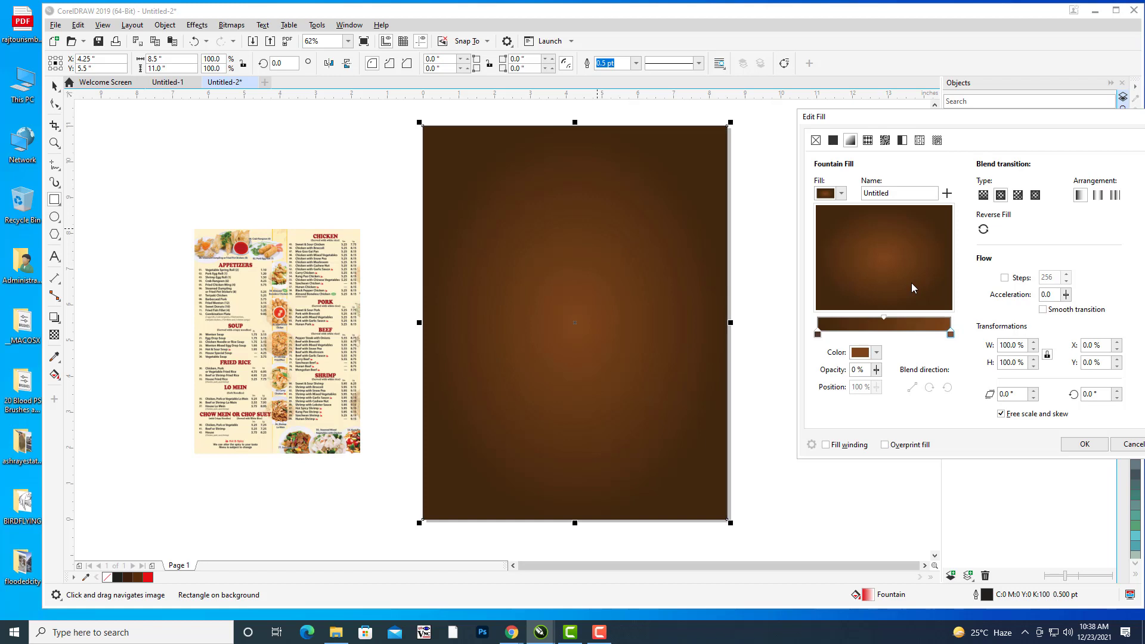
pyautogui.click(1087, 445)
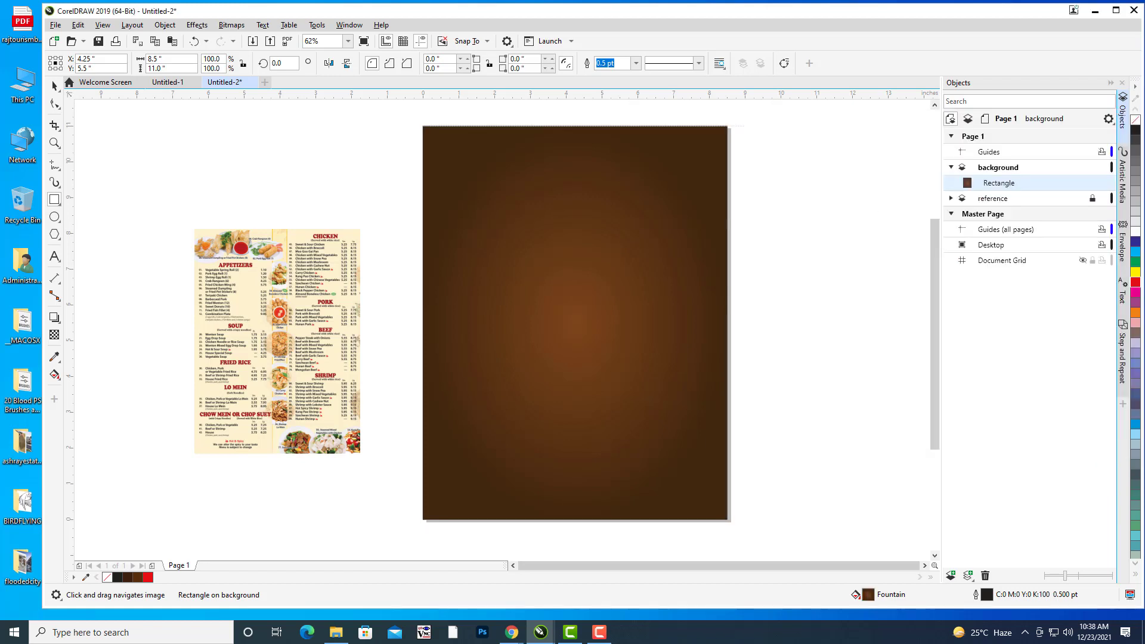
# Enlarge the rectangle's elliptical gradient with the Interactive Fill tool so its outer colour node lies well beyond the page's side edge.
pyautogui.click(54, 85)
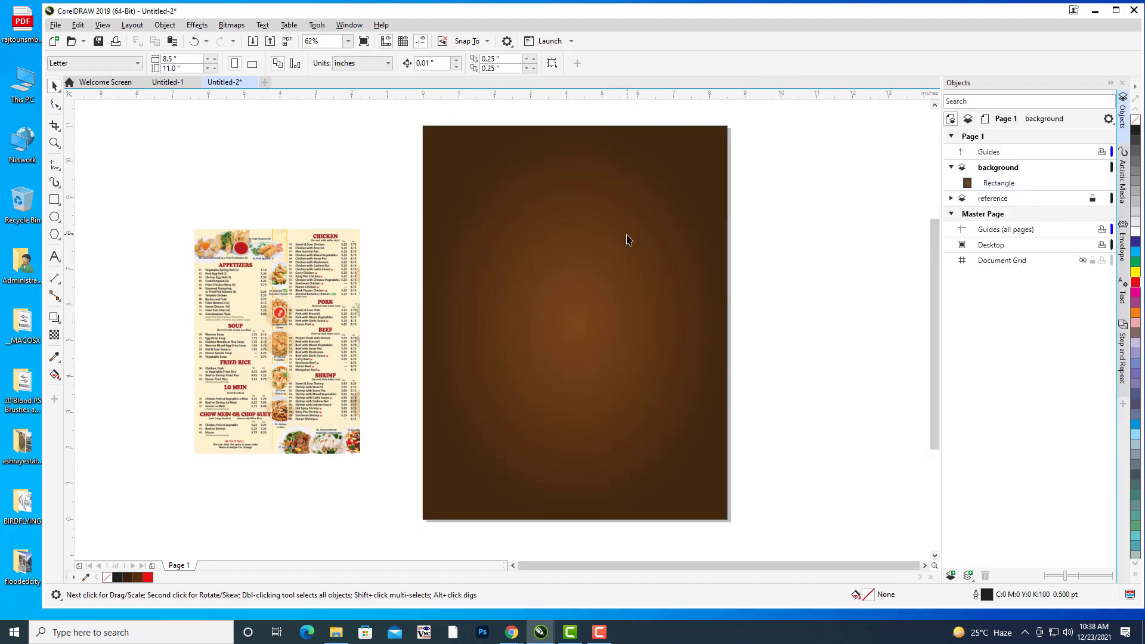
pyautogui.press('g')
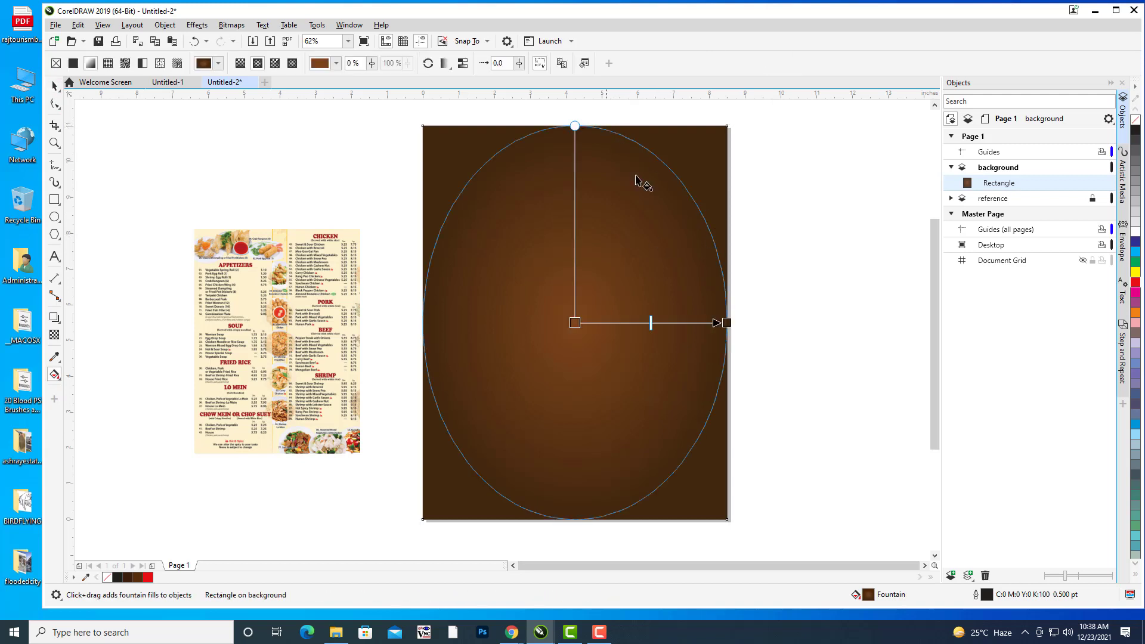
pyautogui.moveTo(727, 324); pyautogui.dragTo(802, 329)
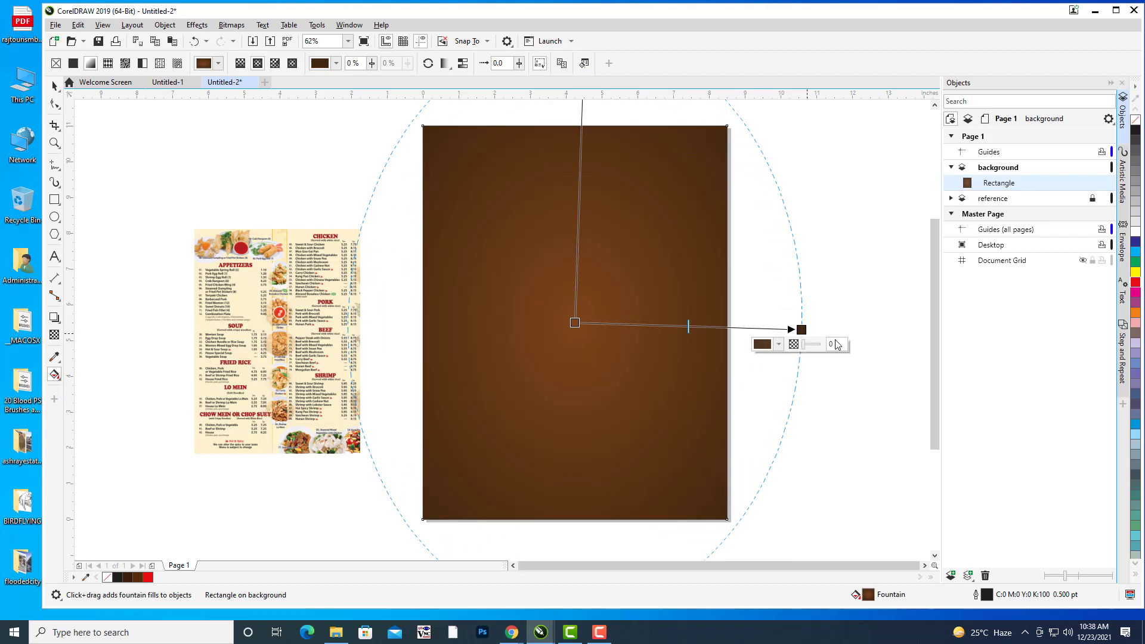
pyautogui.click(54, 87)
pyautogui.click(782, 201)
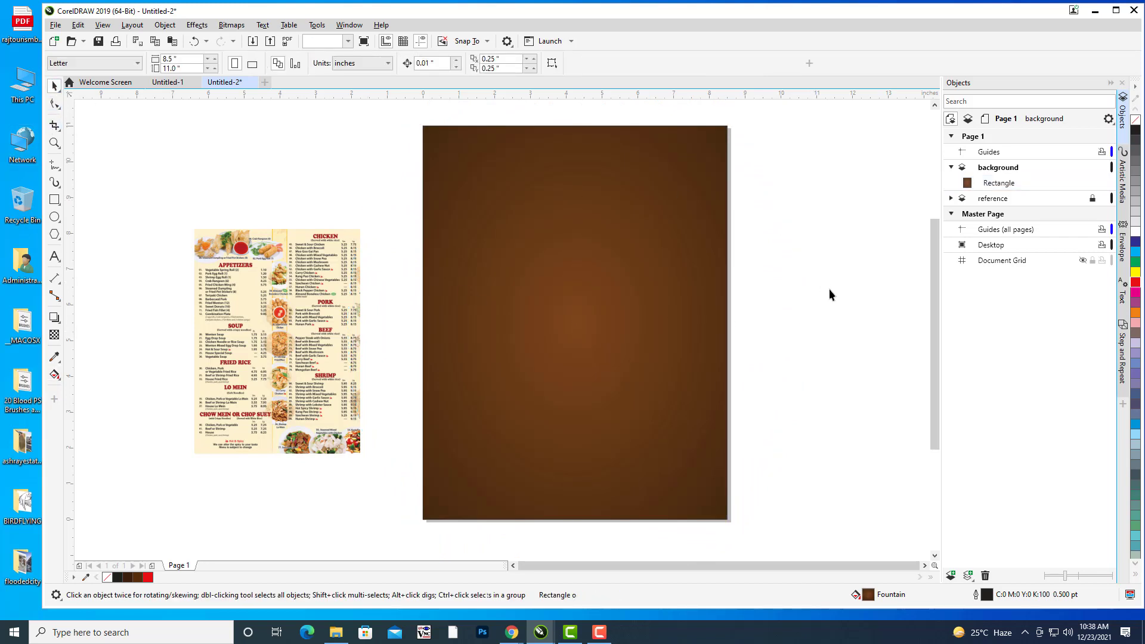
pyautogui.scroll(-3, 830, 289)
pyautogui.scroll(2, 624, 311)
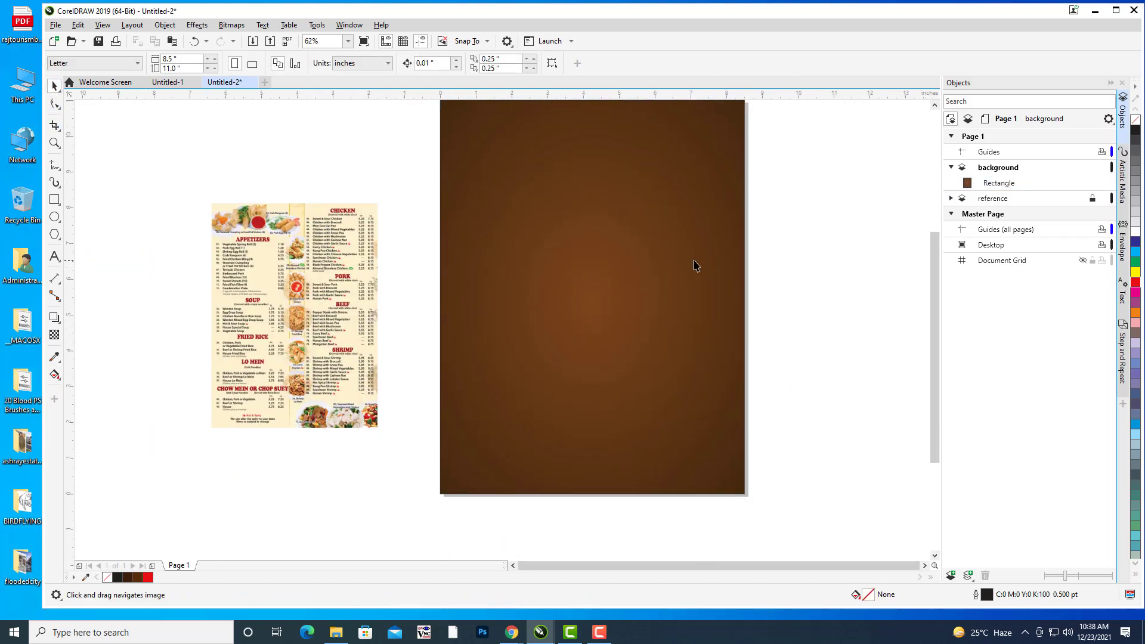
pyautogui.click(695, 263)
pyautogui.moveTo(782, 281); pyautogui.dragTo(762, 287)
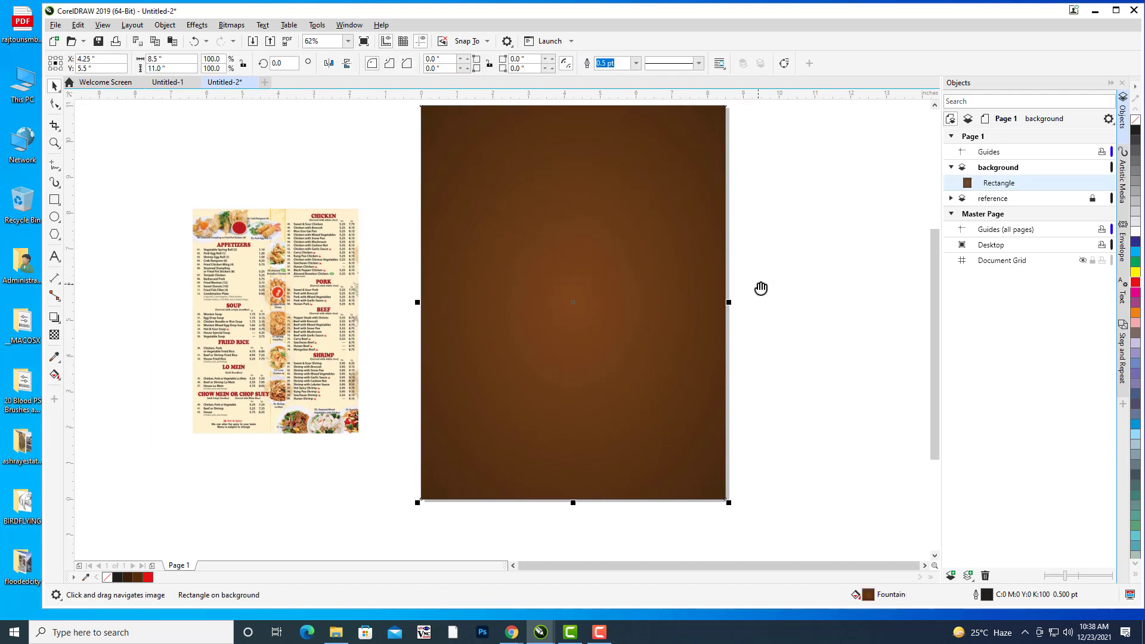
pyautogui.moveTo(685, 266); pyautogui.dragTo(670, 283)
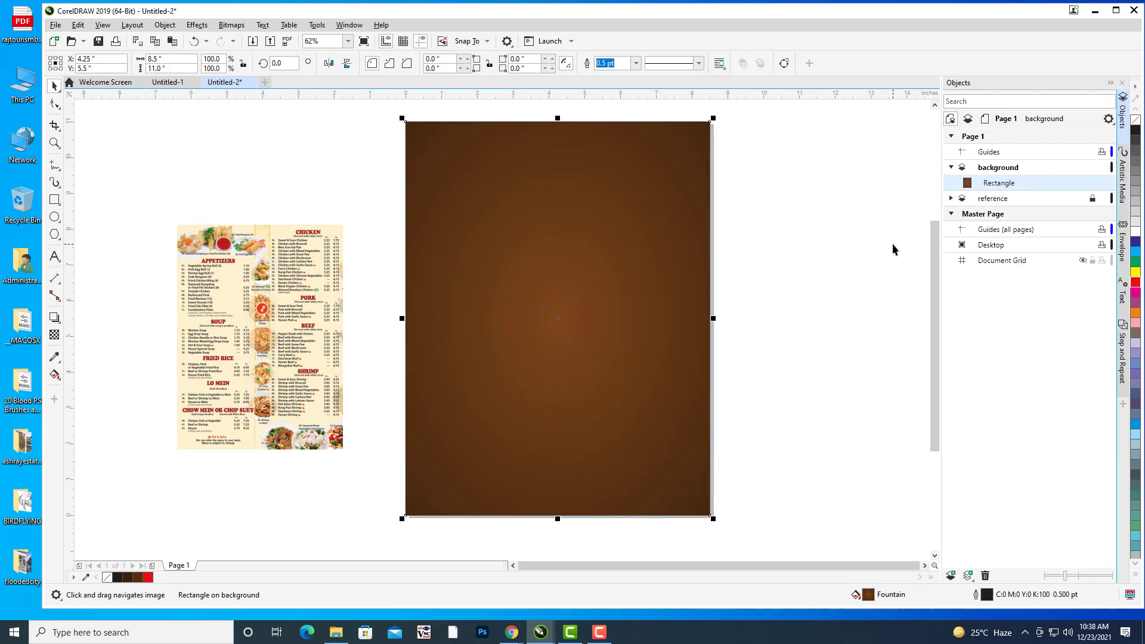
pyautogui.moveTo(834, 203); pyautogui.dragTo(818, 202)
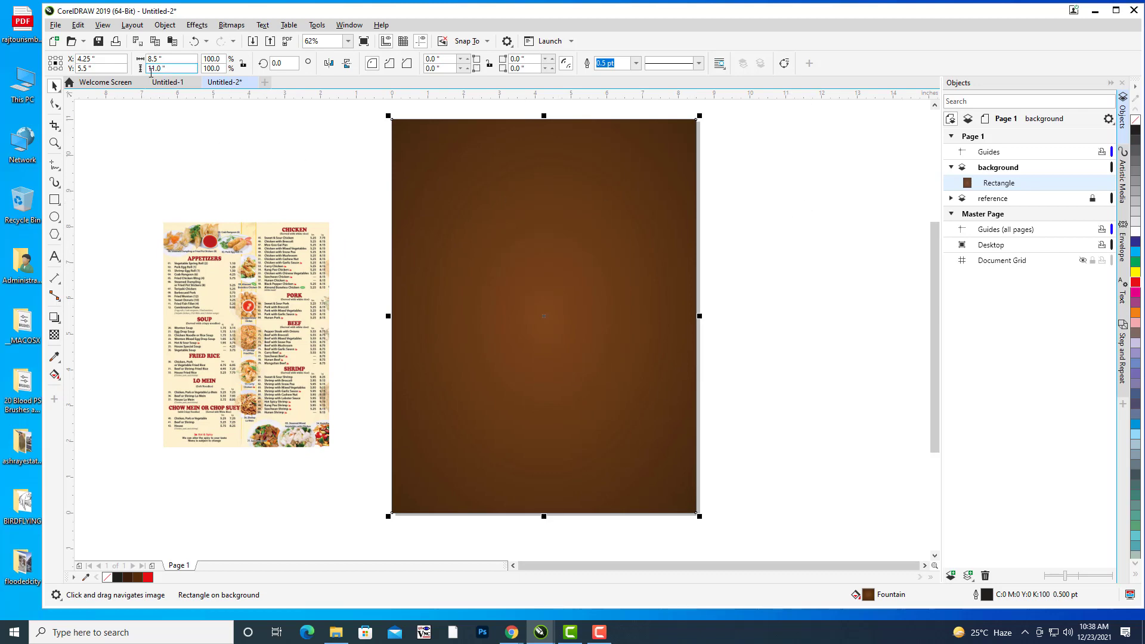
# Import menu.jpg from the menu folder on the Desktop and place it beside the page.
pyautogui.click(55, 25)
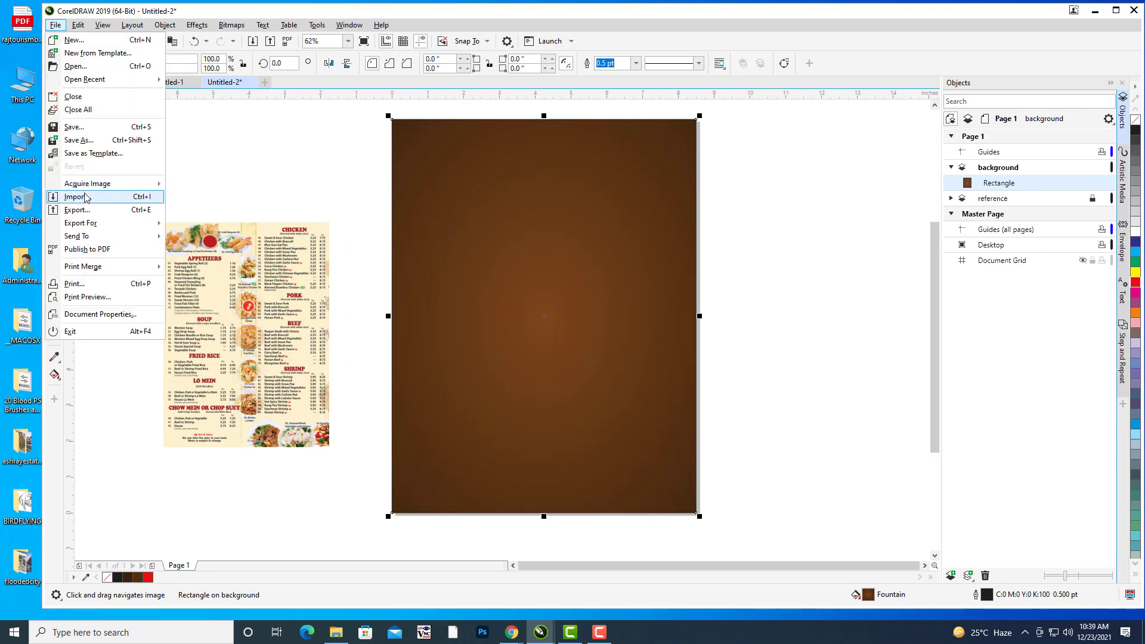
pyautogui.click(75, 196)
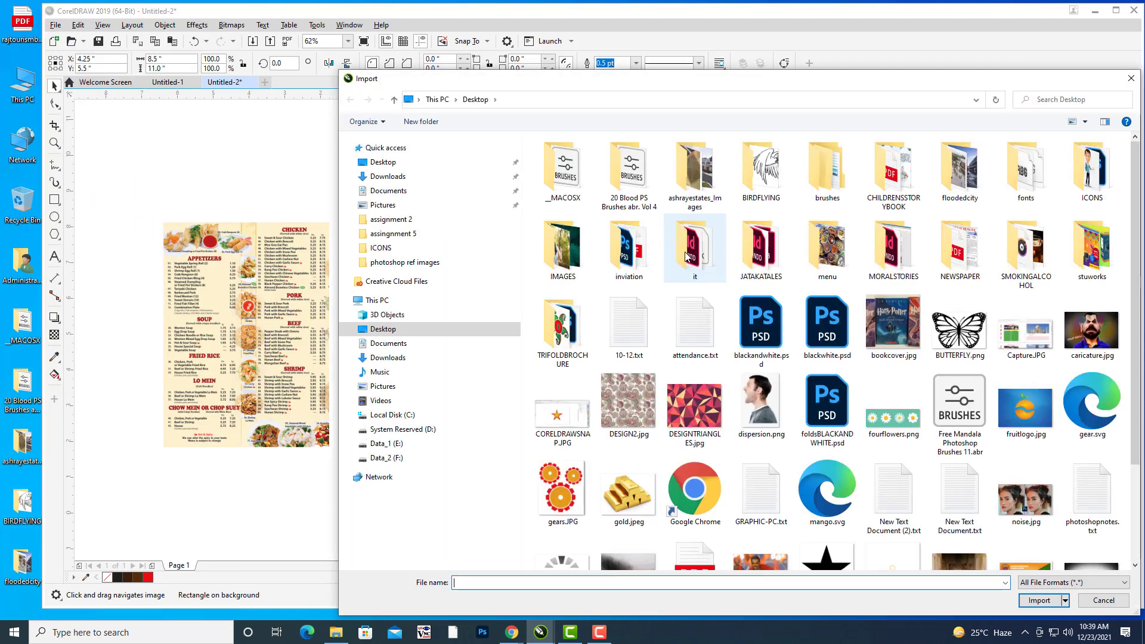
pyautogui.click(383, 162)
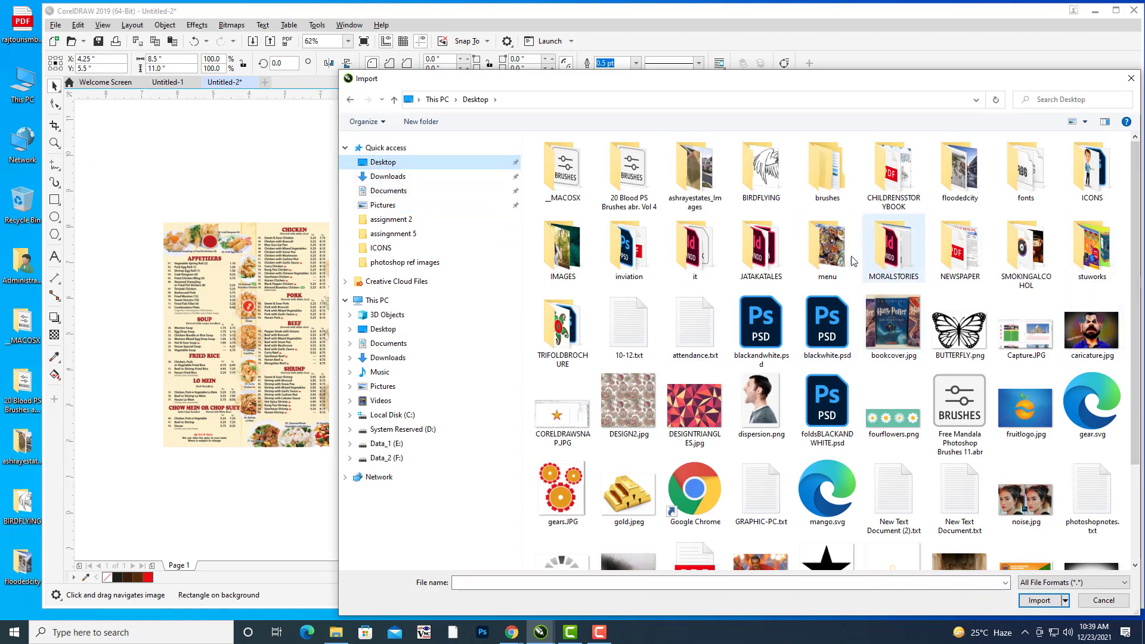
pyautogui.doubleClick(823, 256)
pyautogui.click(594, 182)
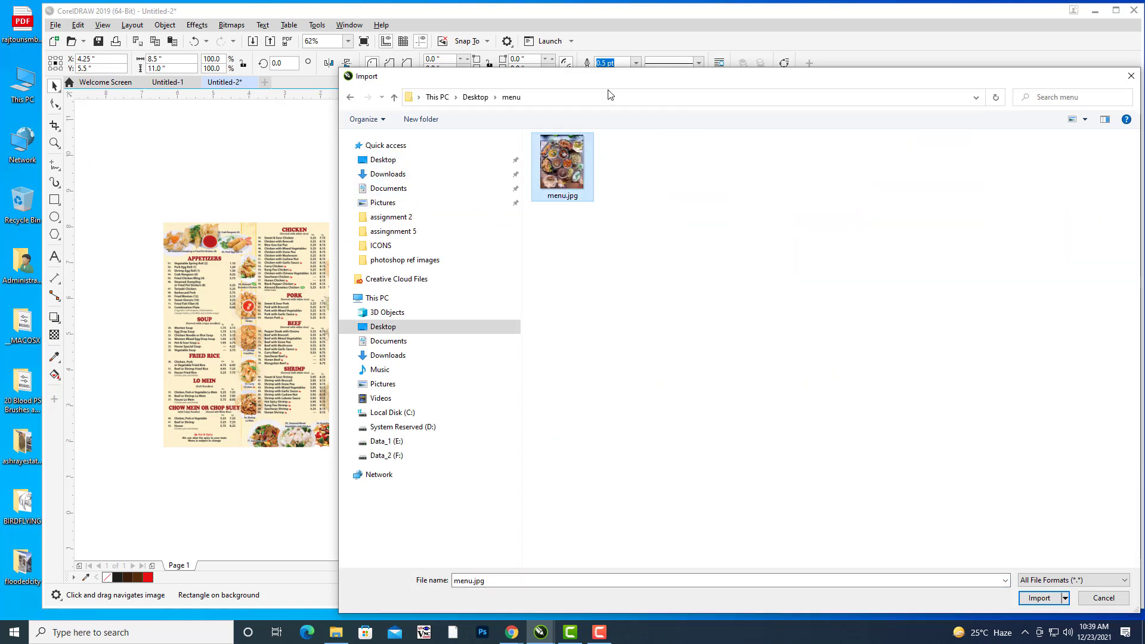
pyautogui.moveTo(608, 75); pyautogui.dragTo(543, 55)
pyautogui.click(980, 577)
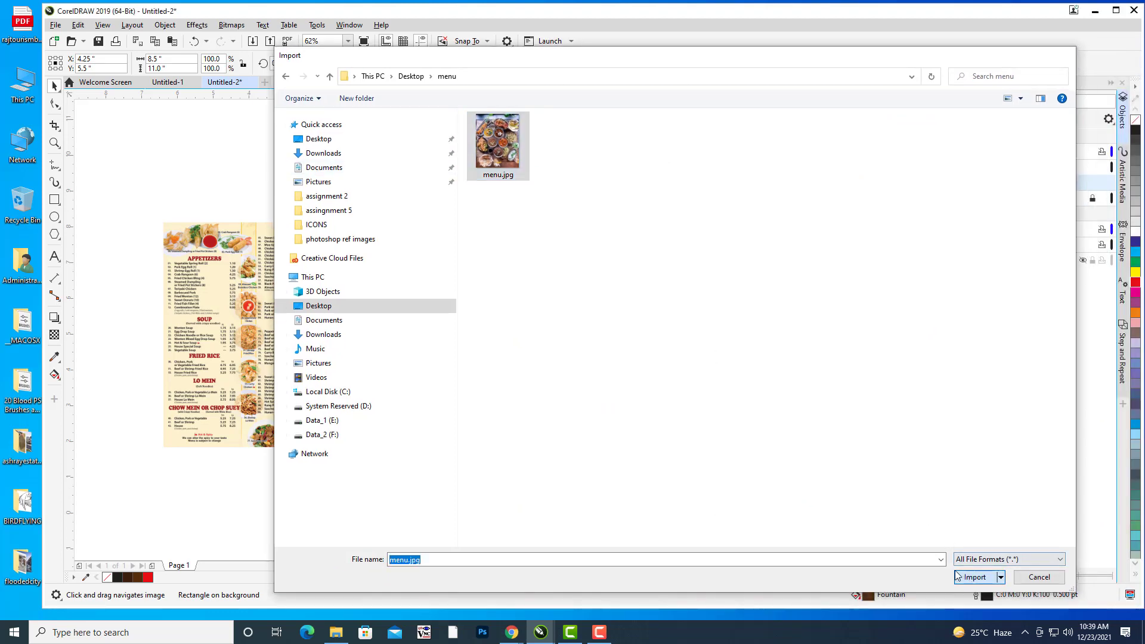
pyautogui.click(760, 325)
pyautogui.hscroll(2, 845, 358)
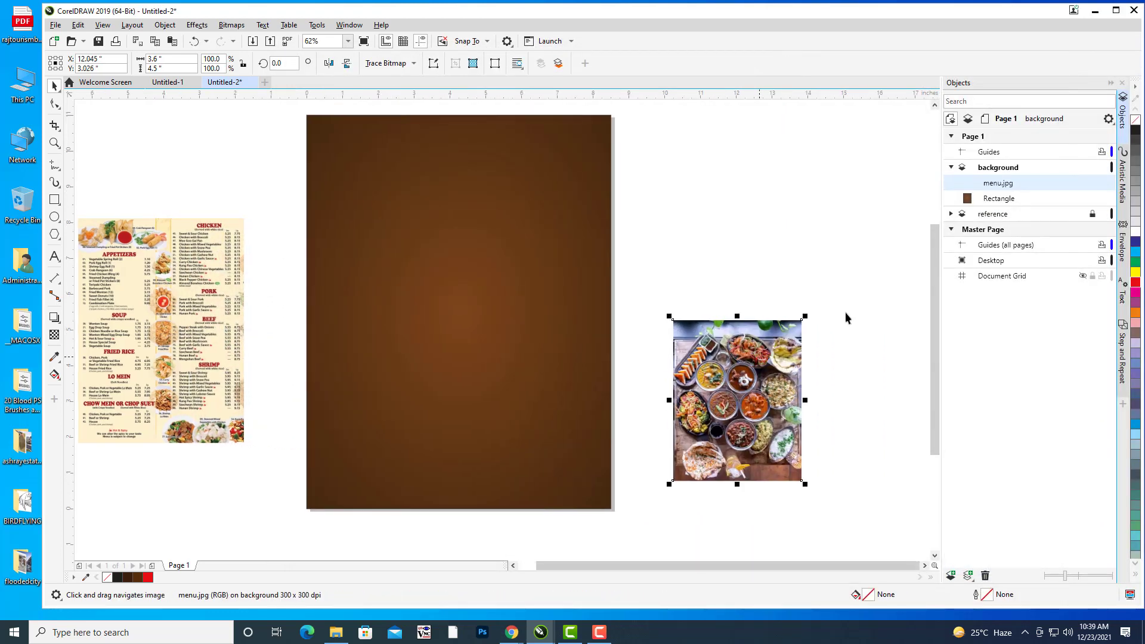
# Enlarge the food photo, move it onto the page and stretch it to cover the full 8.5 x 11 inches.
pyautogui.moveTo(806, 315); pyautogui.dragTo(884, 227)
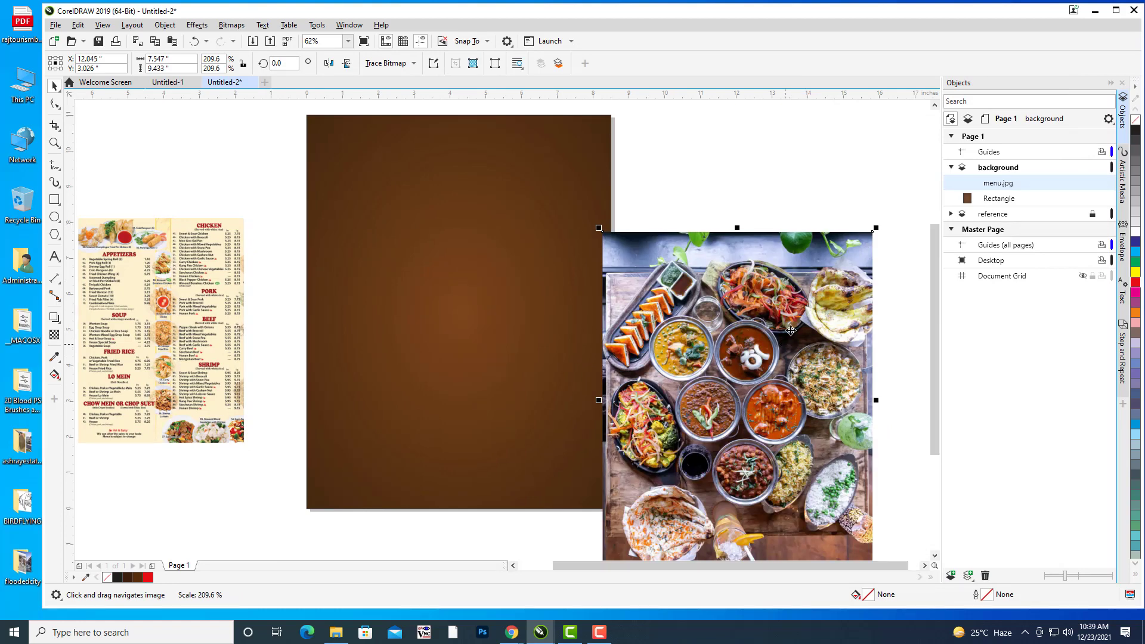
pyautogui.moveTo(775, 344); pyautogui.dragTo(843, 236)
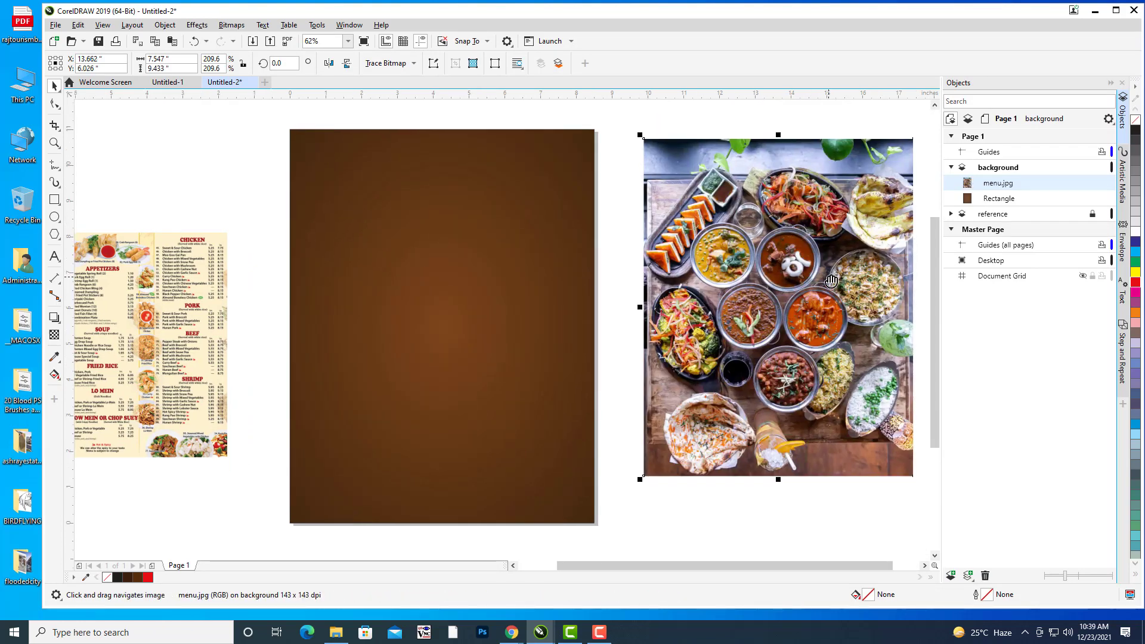
pyautogui.moveTo(830, 275); pyautogui.dragTo(460, 238)
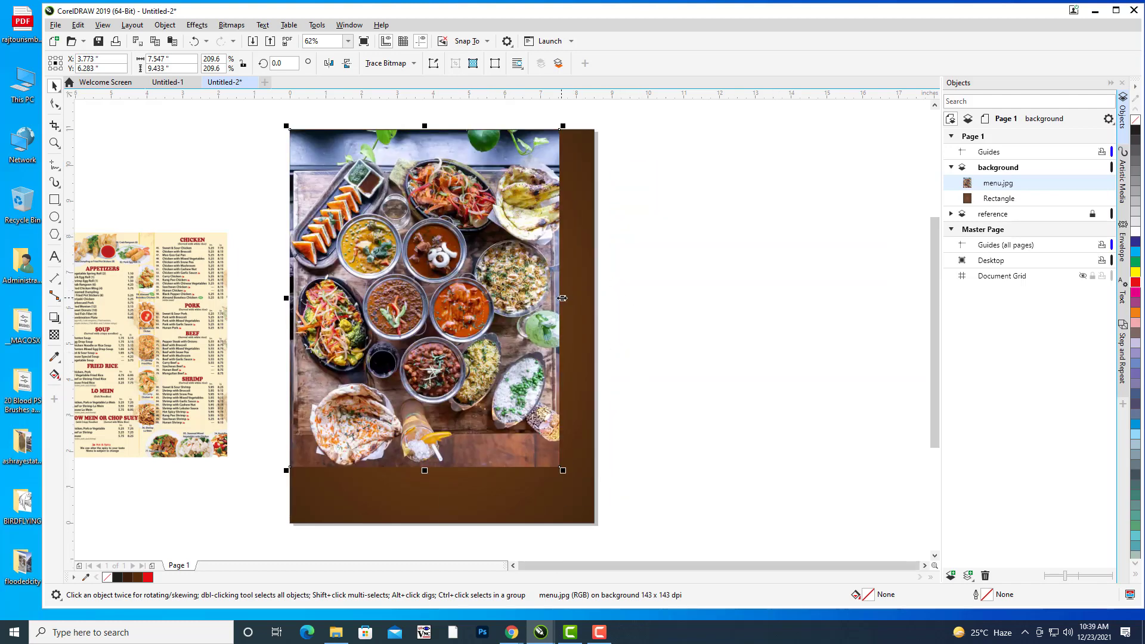
pyautogui.moveTo(560, 298); pyautogui.dragTo(594, 297)
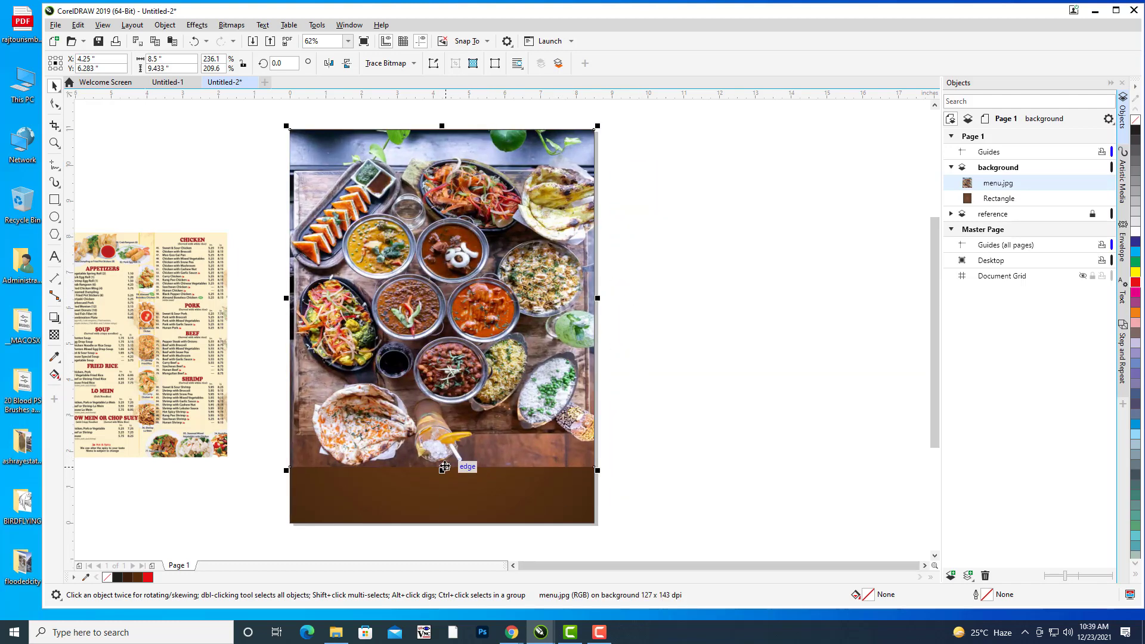
pyautogui.moveTo(442, 471); pyautogui.dragTo(442, 525)
pyautogui.moveTo(615, 351); pyautogui.dragTo(791, 329)
pyautogui.click(812, 315)
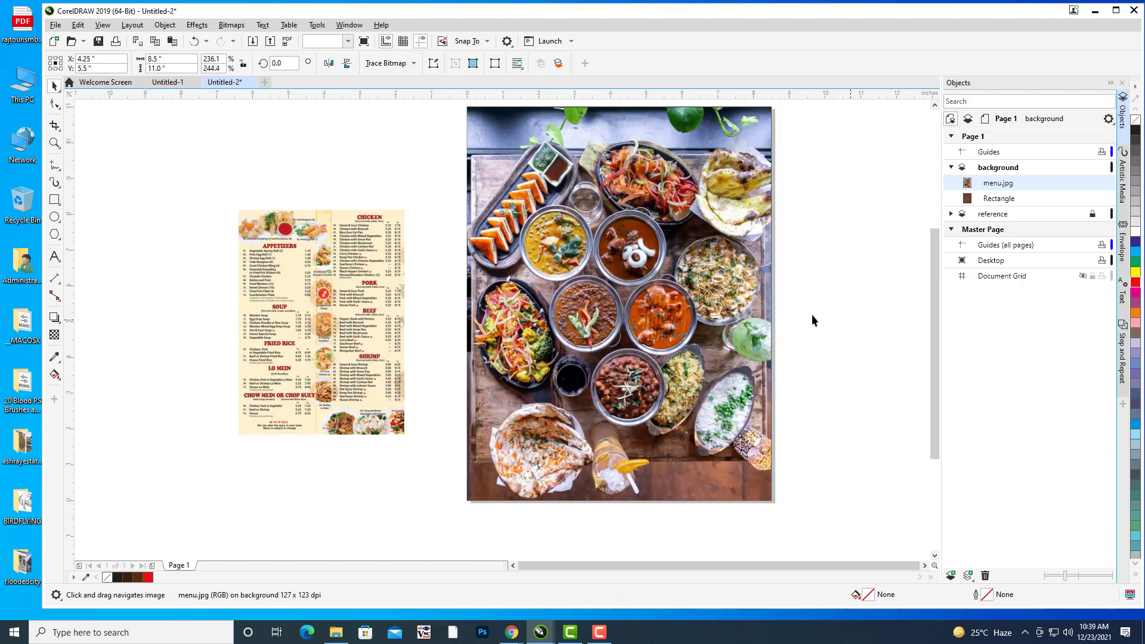
# Move the brown gradient rectangle above menu.jpg in the background layer's stacking order.
pyautogui.click(675, 281)
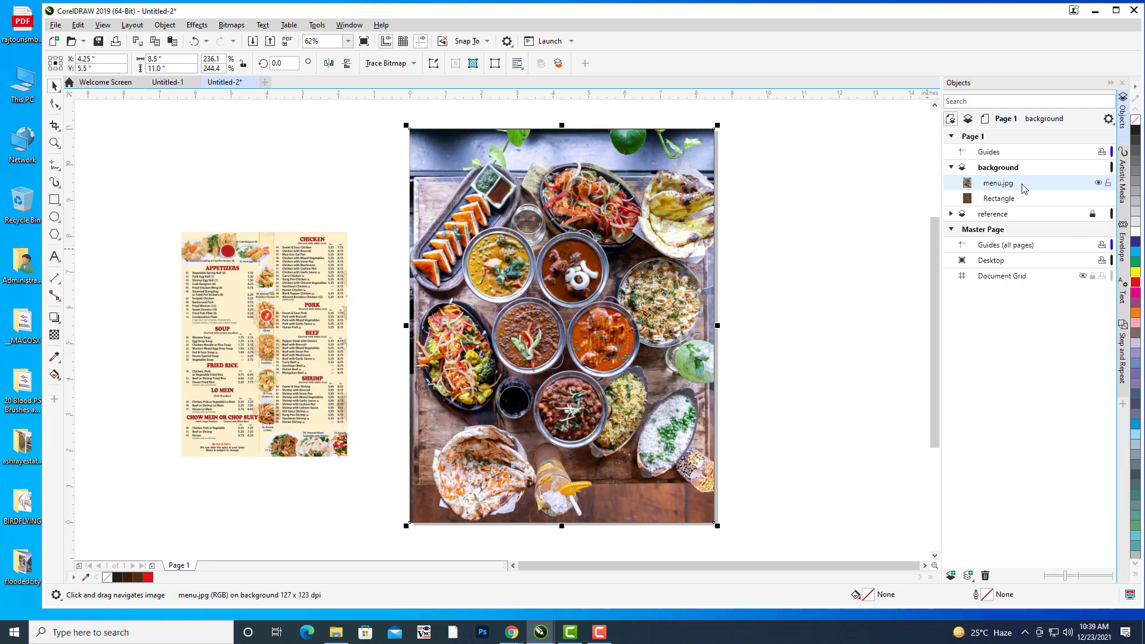
pyautogui.moveTo(1008, 198)
pyautogui.mouseDown()
pyautogui.moveTo(1010, 219)
pyautogui.moveTo(1006, 198)
pyautogui.mouseUp()
pyautogui.click(1006, 183)
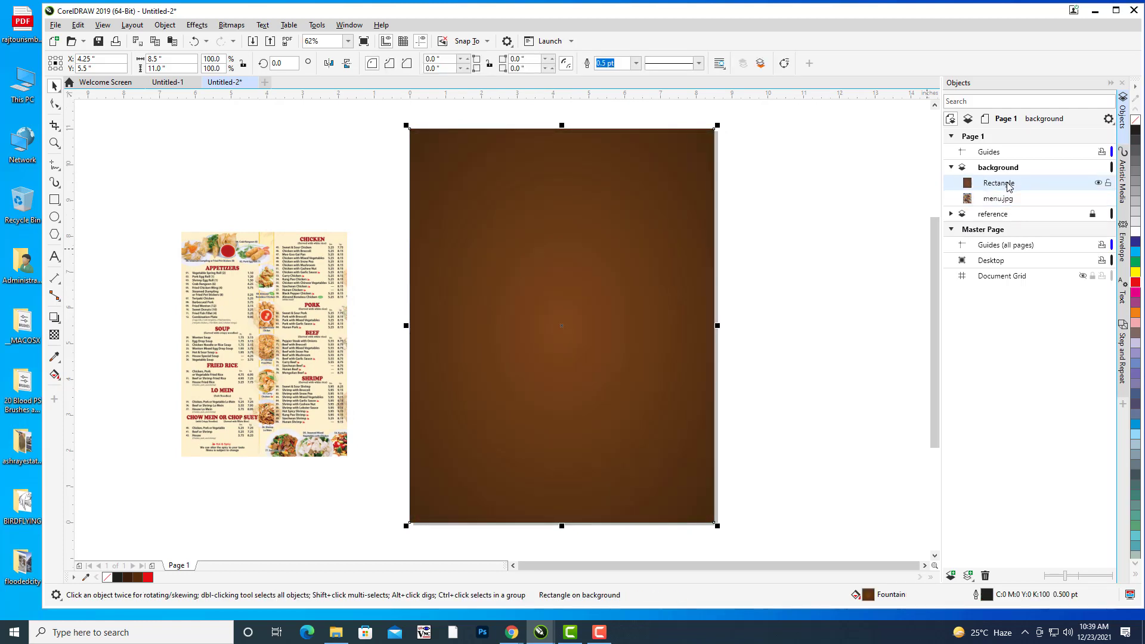
# Try a light uniform transparency on the brown rectangle over the food photo.
pyautogui.press('h')
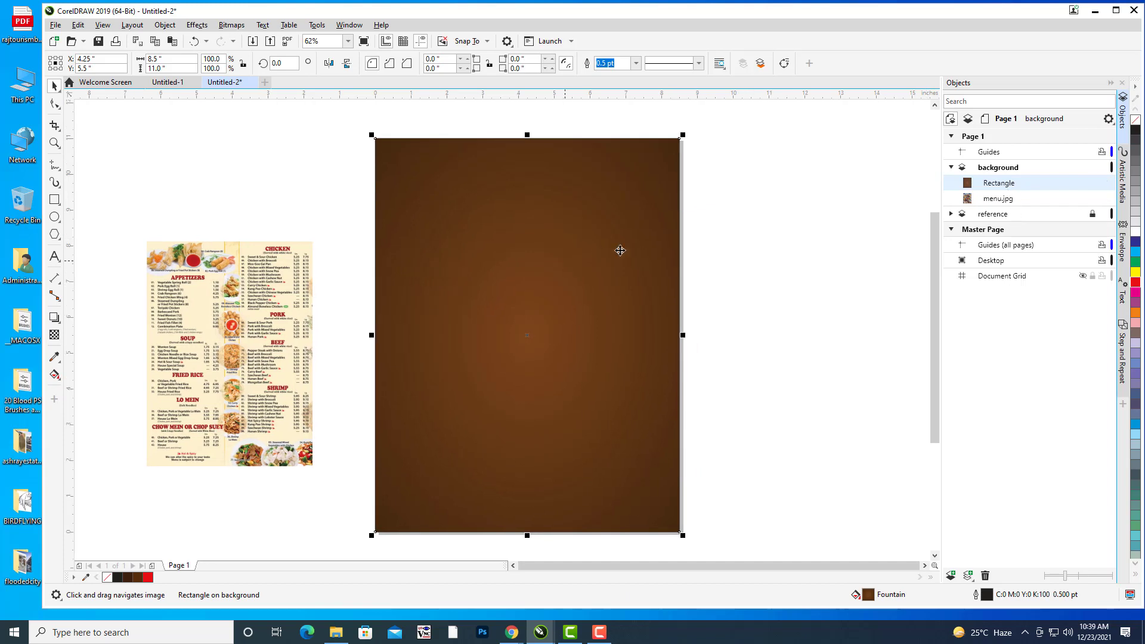
pyautogui.press('space')
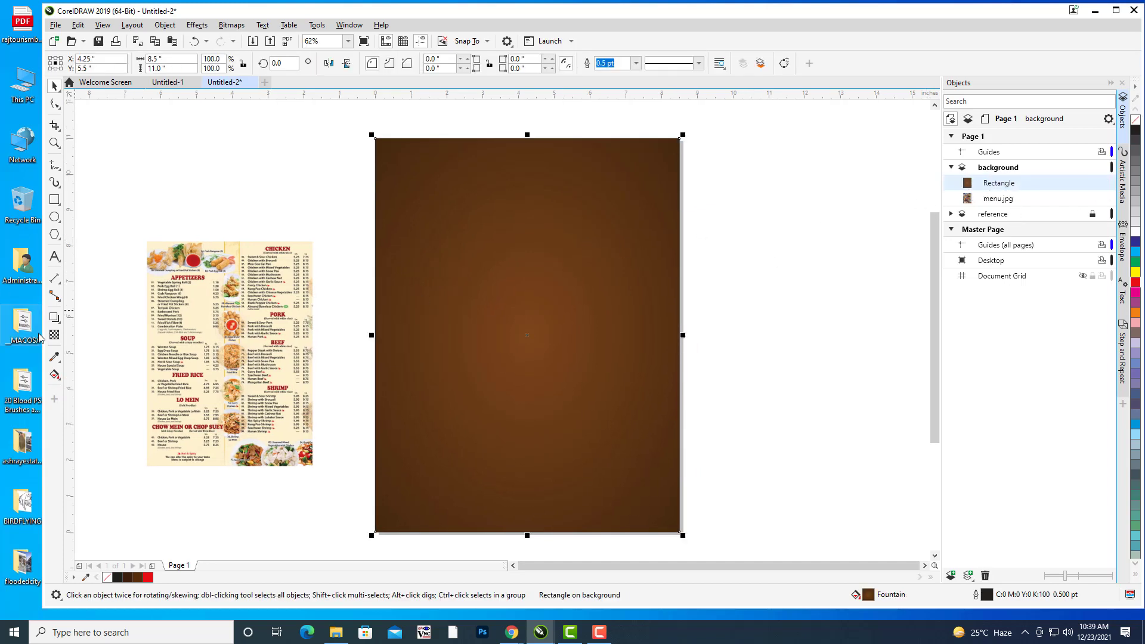
pyautogui.click(54, 338)
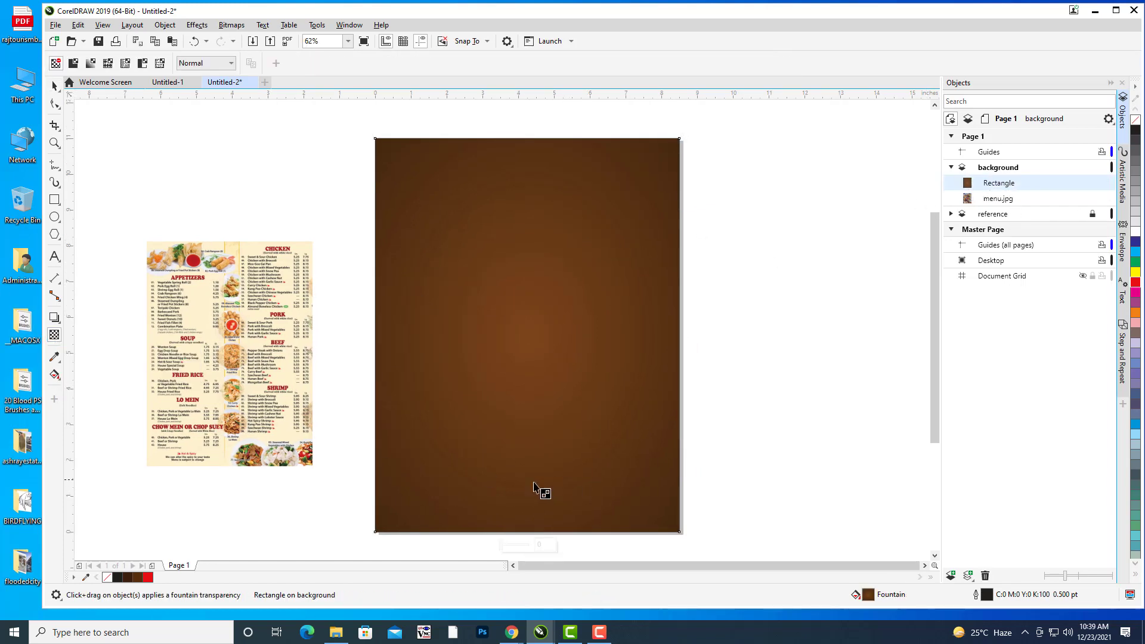
pyautogui.click(510, 546)
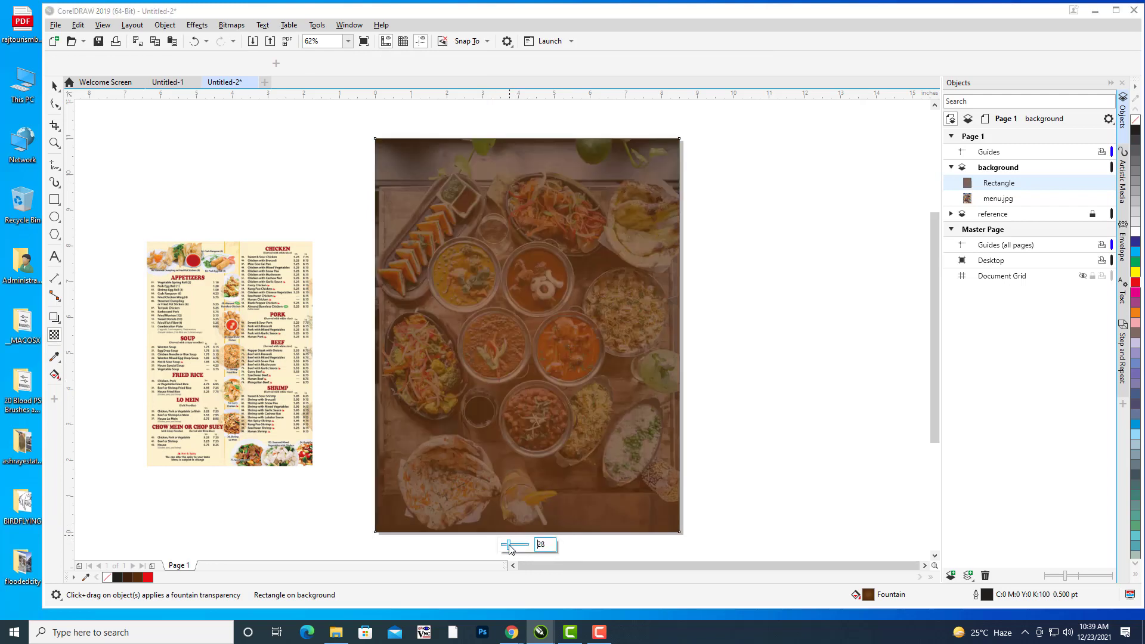
pyautogui.moveTo(508, 545); pyautogui.dragTo(503, 545)
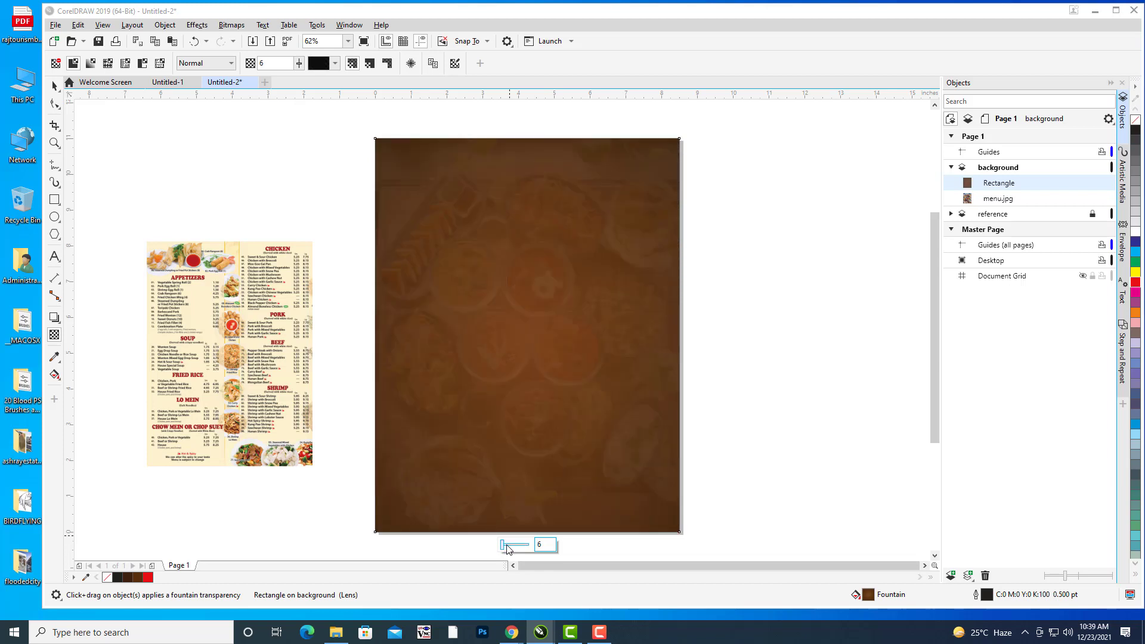
pyautogui.moveTo(508, 545); pyautogui.dragTo(502, 545)
# Apply a linear fountain transparency to the brown rectangle, running from beyond the page's upper-left corner to near its centre.
pyautogui.click(91, 64)
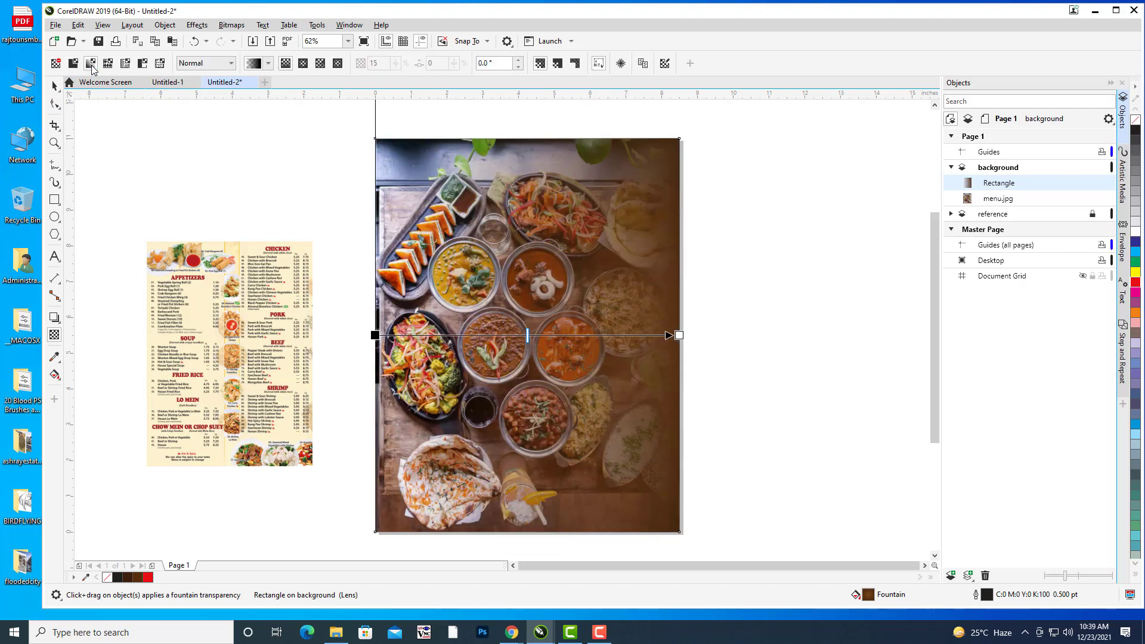
pyautogui.moveTo(677, 335); pyautogui.dragTo(519, 546)
pyautogui.moveTo(375, 335); pyautogui.dragTo(371, 132)
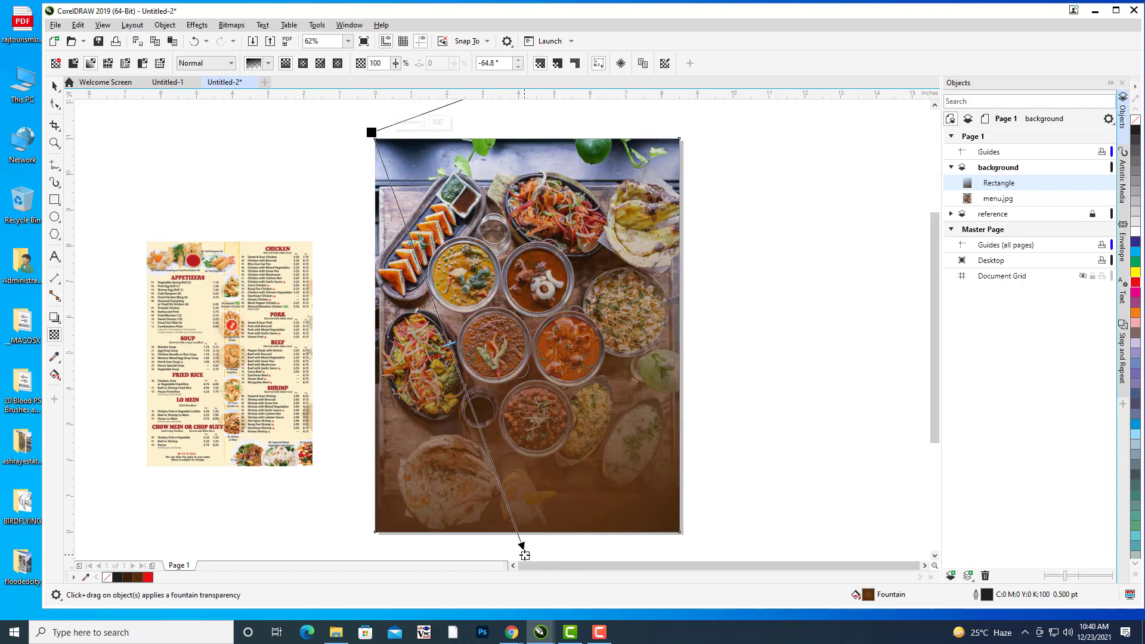
pyautogui.moveTo(525, 554); pyautogui.dragTo(550, 387)
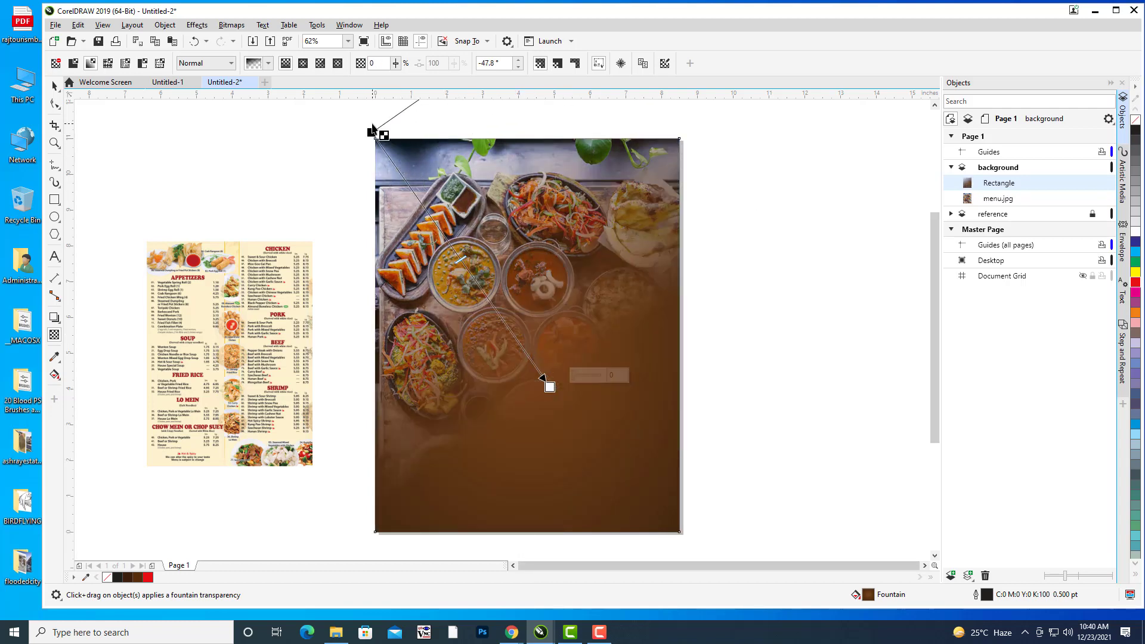
pyautogui.moveTo(371, 132); pyautogui.dragTo(348, 101)
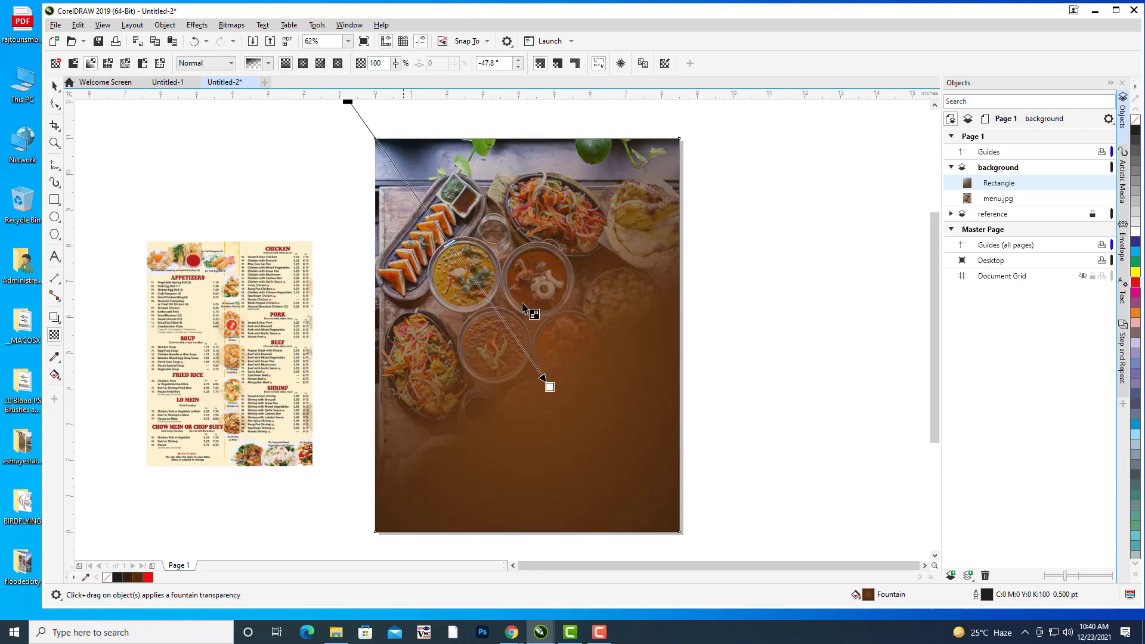
# Redirect the transparency from beyond the page's upper-right corner to its centre, with the midpoint near the start and the end node at 11.
pyautogui.scroll(-2, 463, 230)
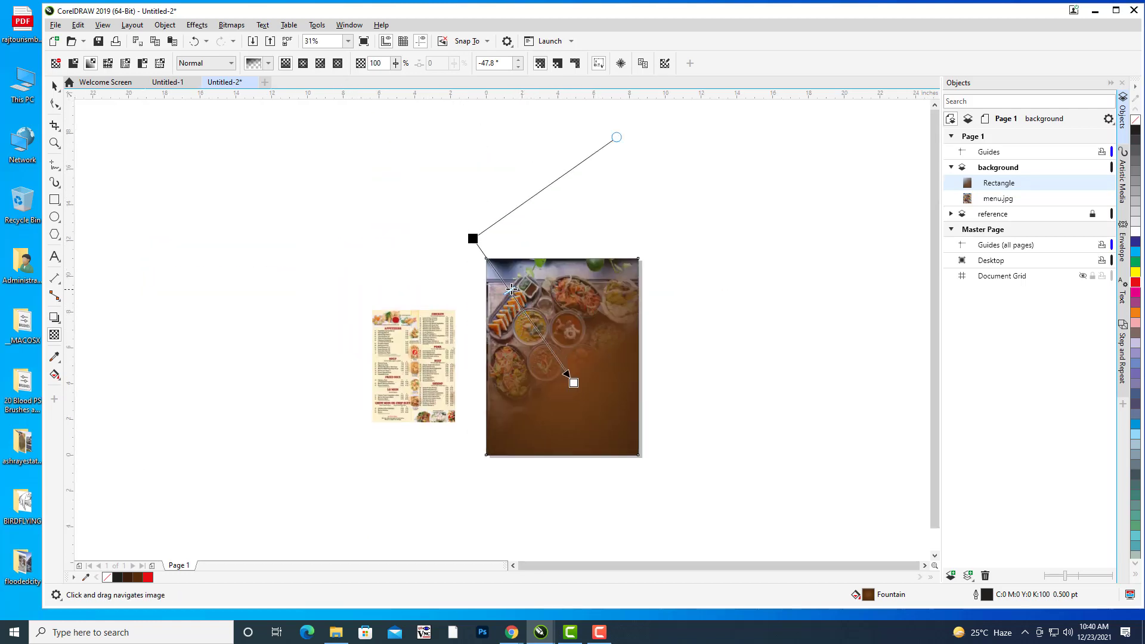
pyautogui.moveTo(511, 289)
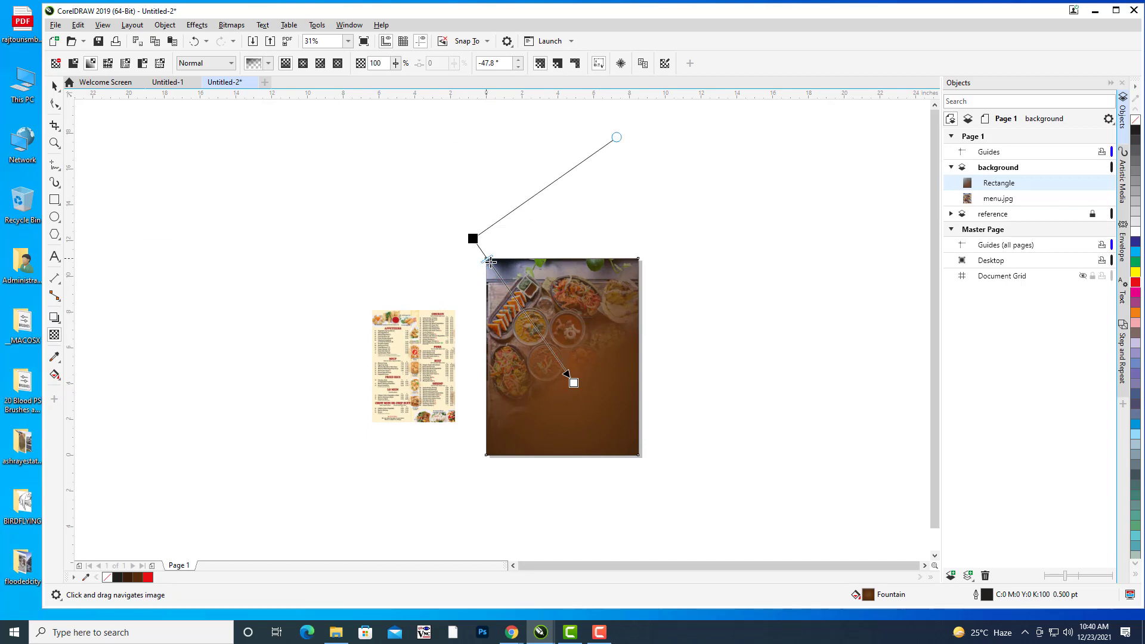
pyautogui.moveTo(473, 238); pyautogui.dragTo(658, 220)
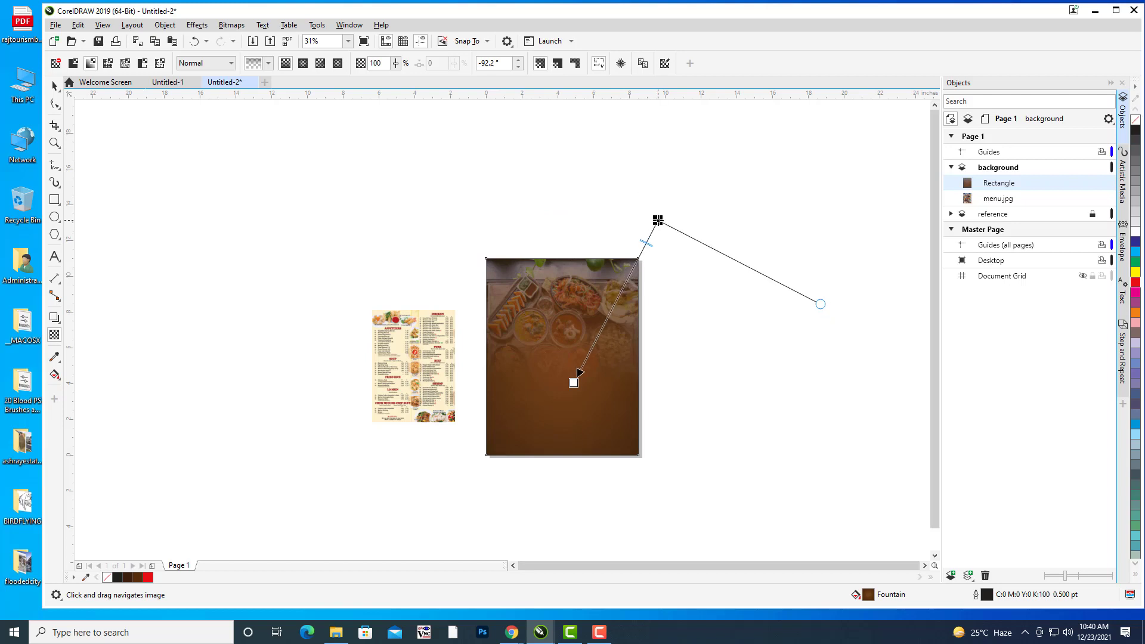
pyautogui.moveTo(574, 382); pyautogui.dragTo(537, 434)
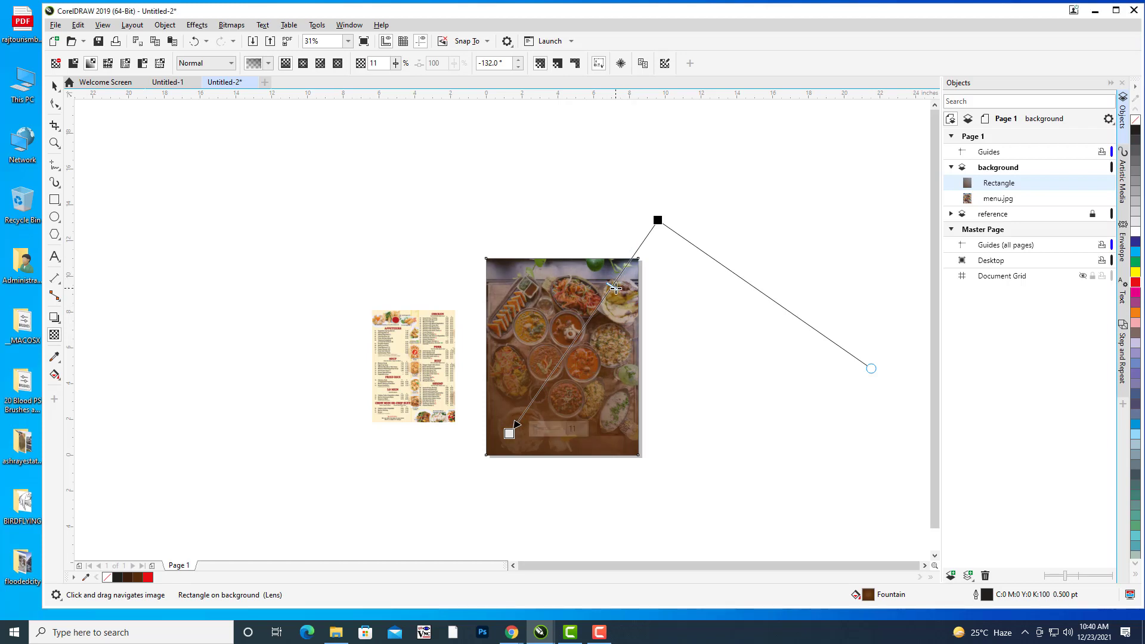
pyautogui.moveTo(633, 267); pyautogui.dragTo(651, 232)
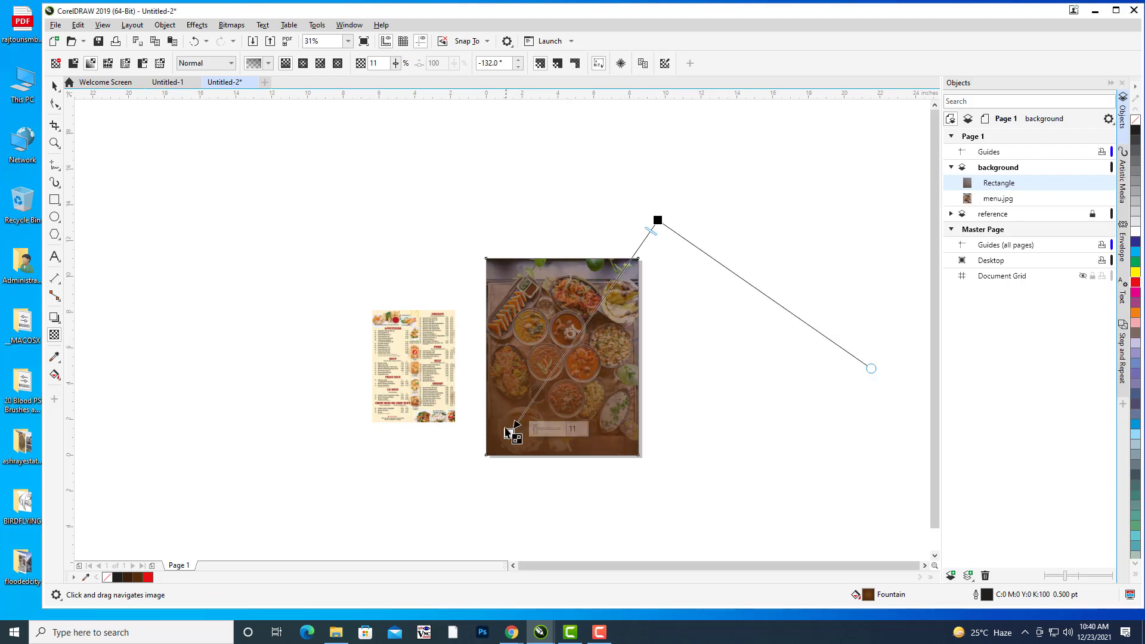
pyautogui.moveTo(509, 433); pyautogui.dragTo(563, 356)
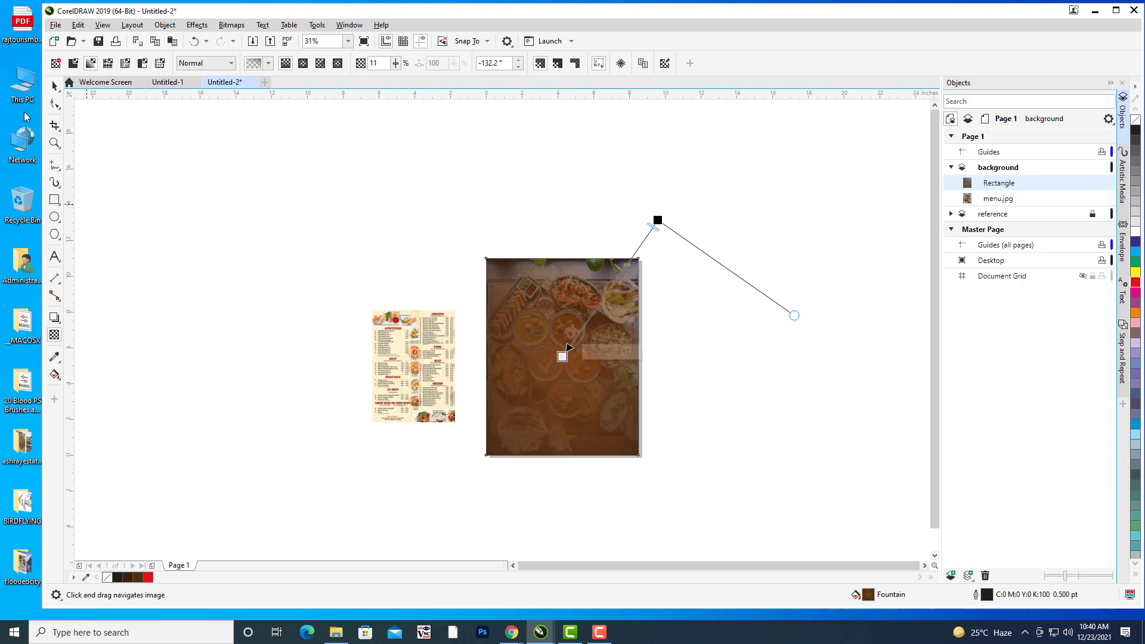
pyautogui.press('space')
pyautogui.click(289, 184)
pyautogui.scroll(4, 768, 291)
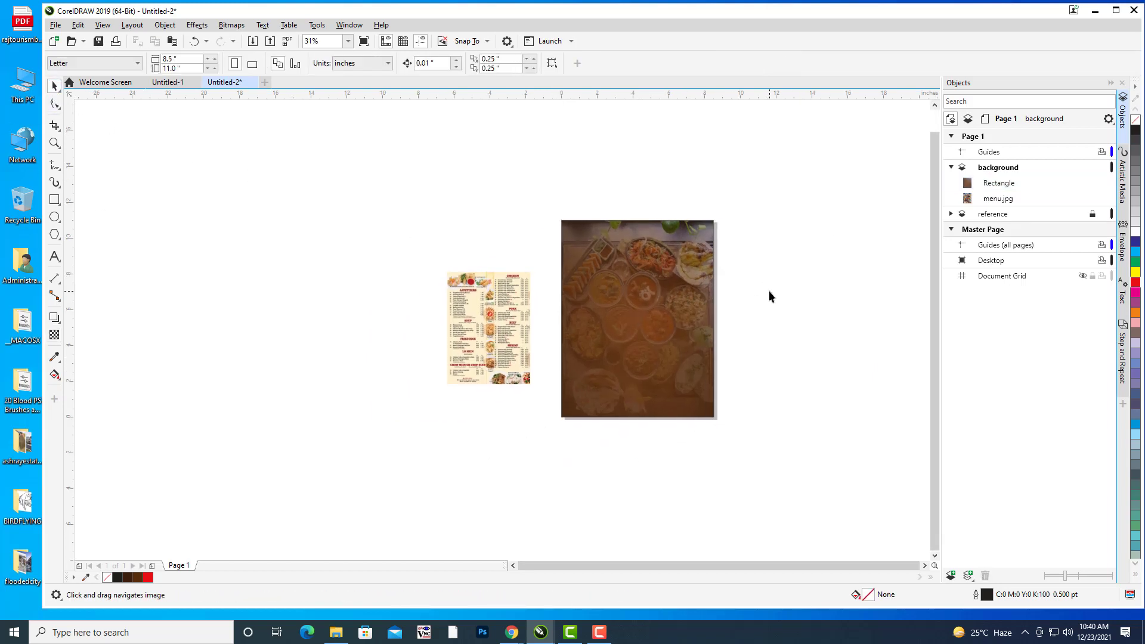
pyautogui.click(714, 300)
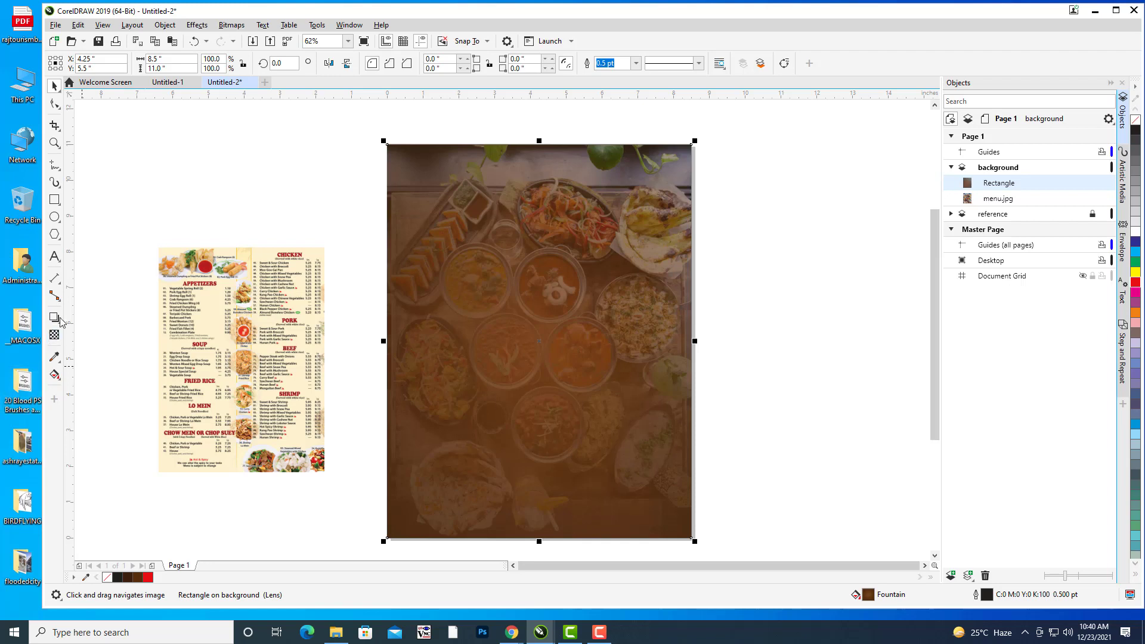
# Adjust the brown rectangle's fountain transparency, moving the end node toward the page's upper-right corner and the start node farther beyond it.
pyautogui.click(54, 335)
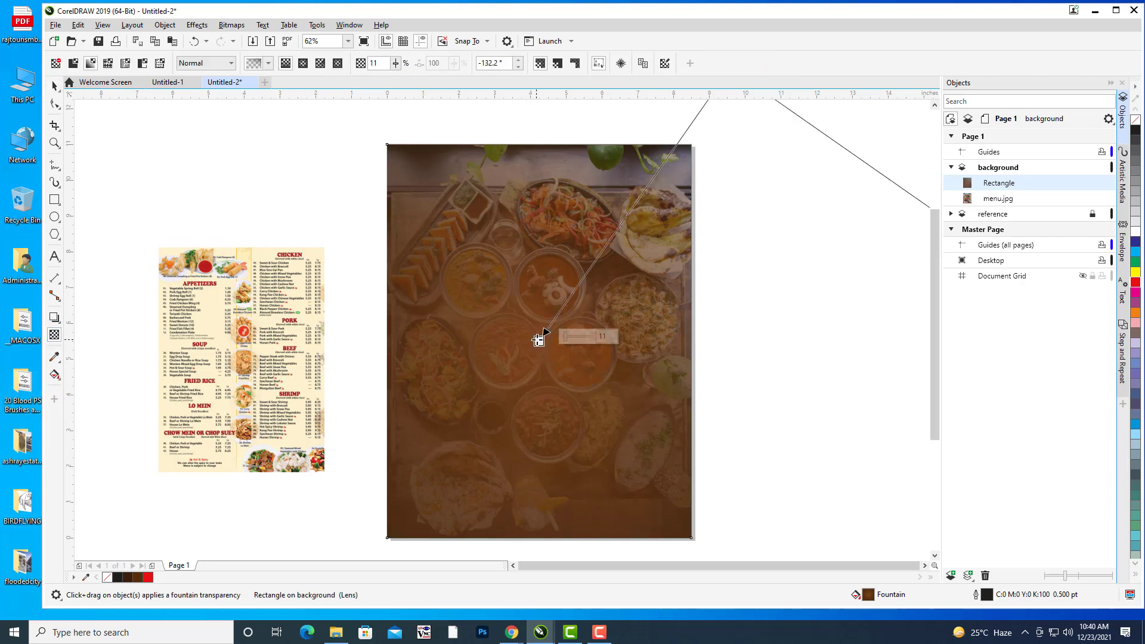
pyautogui.moveTo(537, 336); pyautogui.dragTo(598, 243)
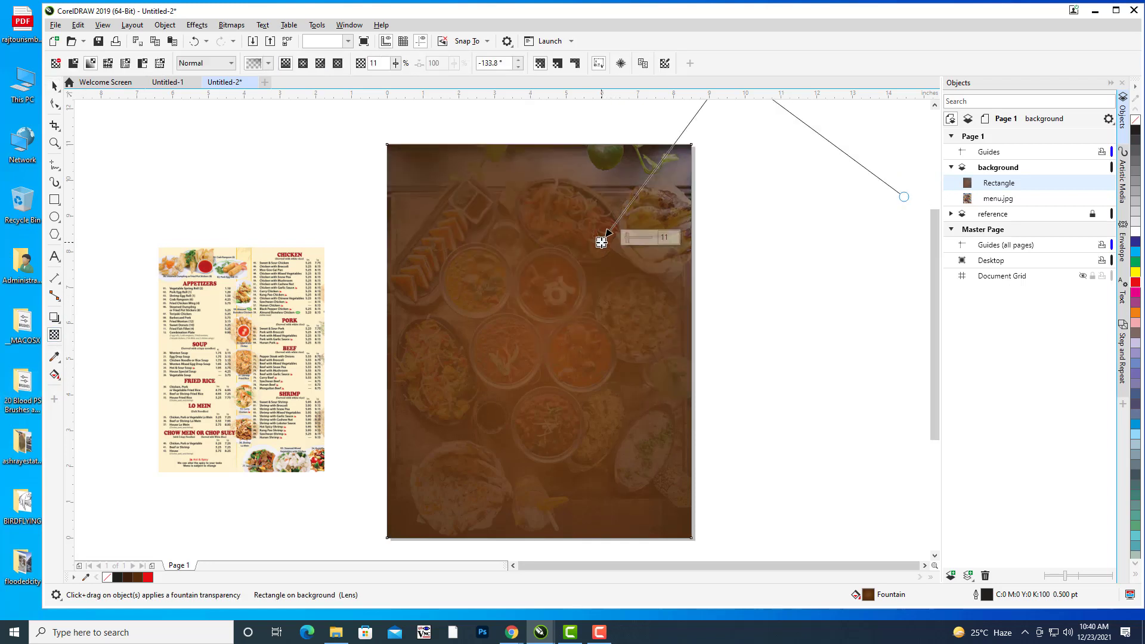
pyautogui.scroll(3, 705, 261)
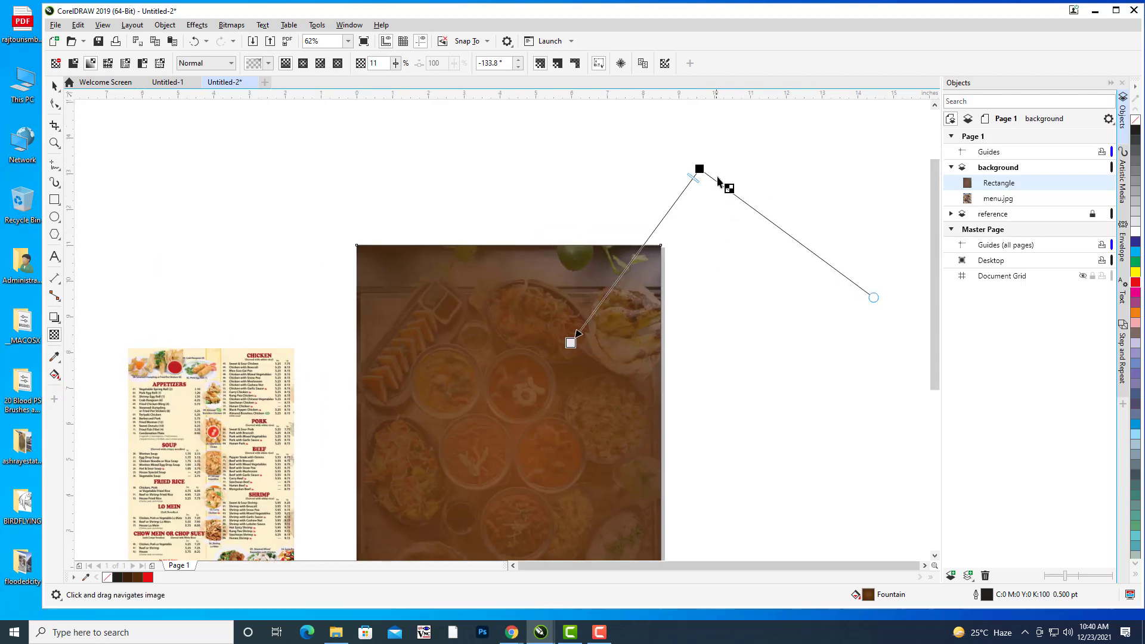
pyautogui.moveTo(700, 169); pyautogui.dragTo(745, 131)
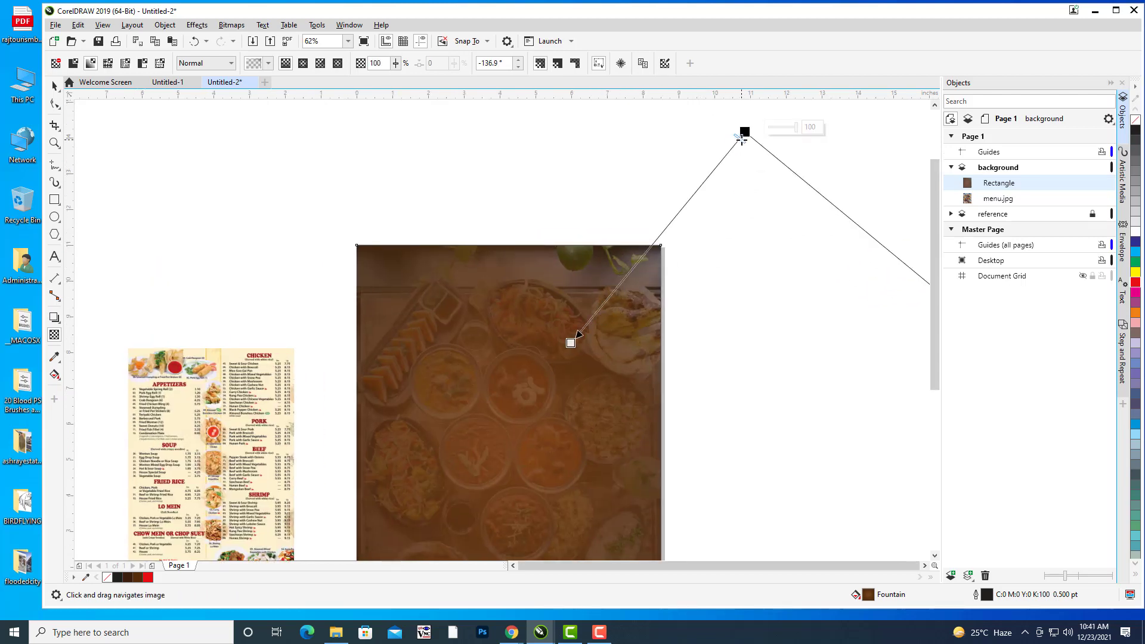
pyautogui.moveTo(570, 343); pyautogui.dragTo(587, 323)
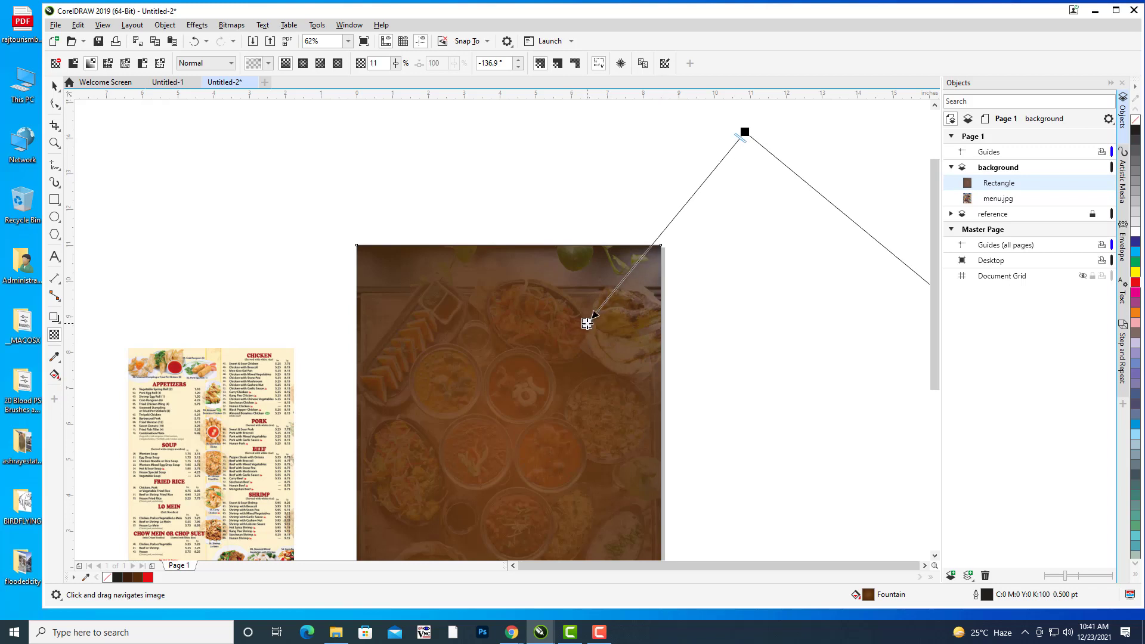
pyautogui.press('space')
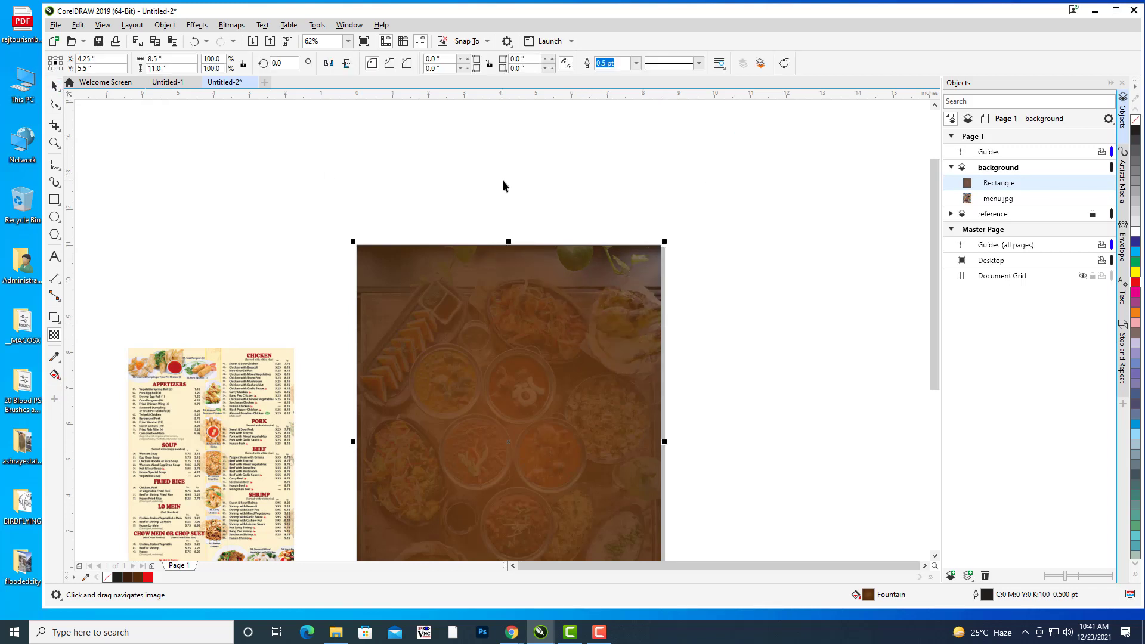
# Deselect the rectangle and examine the darkened food background across the whole page beside the reference menu.
pyautogui.click(728, 240)
pyautogui.press('h')
pyautogui.scroll(-1, 810, 199)
pyautogui.moveTo(808, 317); pyautogui.dragTo(751, 335)
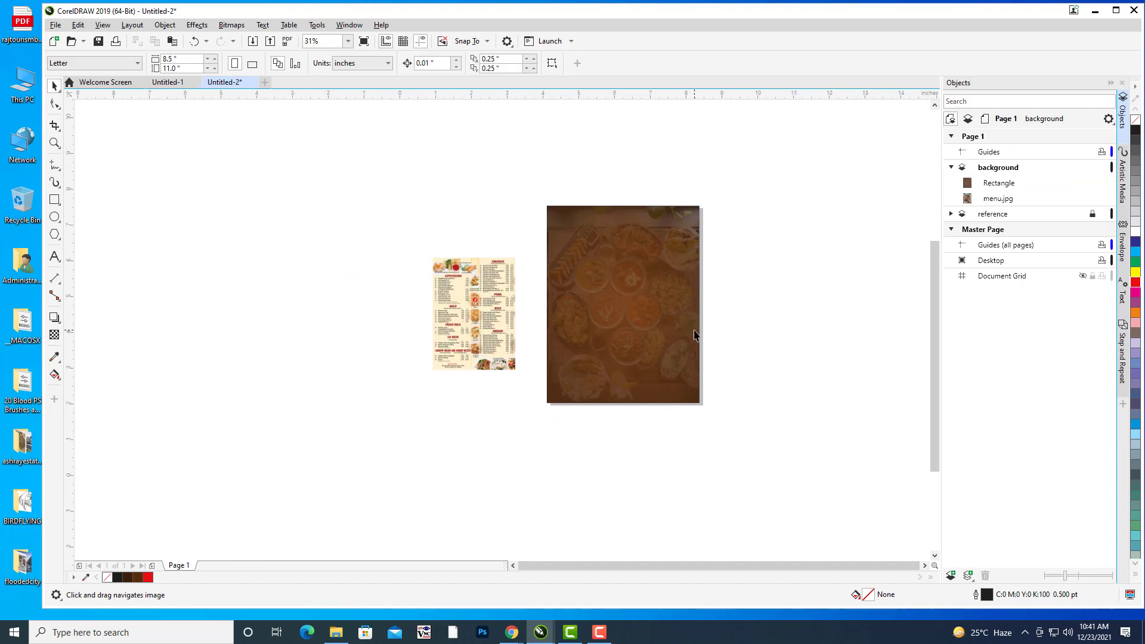
pyautogui.scroll(1, 716, 345)
pyautogui.scroll(-1, 716, 346)
pyautogui.scroll(1, 745, 277)
pyautogui.moveTo(745, 278); pyautogui.dragTo(742, 294)
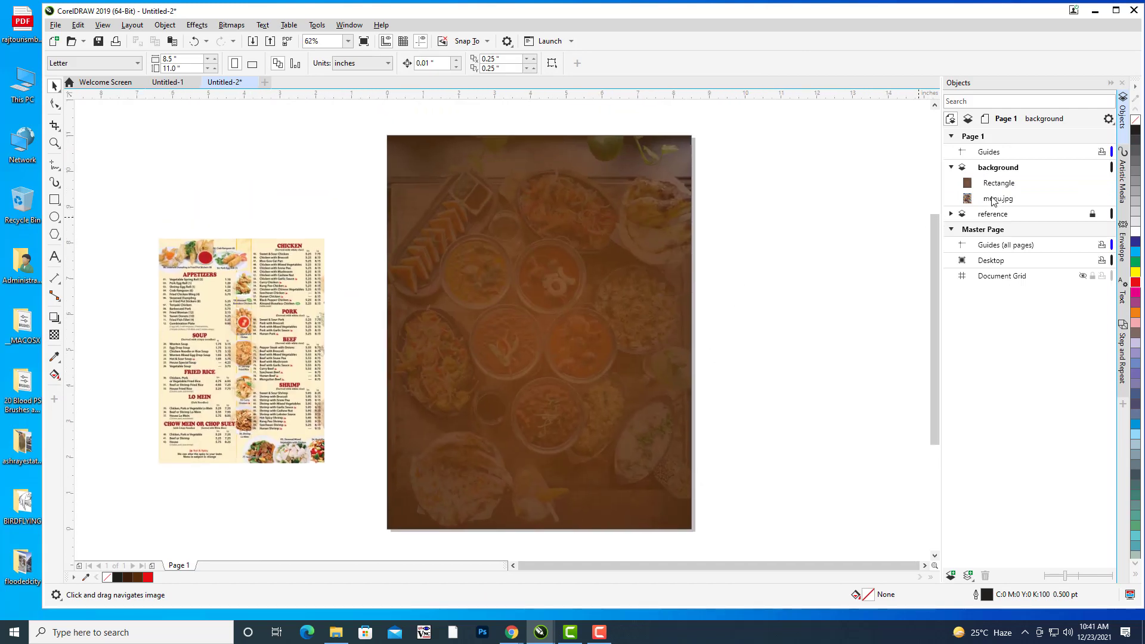
# Collapse and lock the background layer, and add a new layer above it.
pyautogui.click(952, 168)
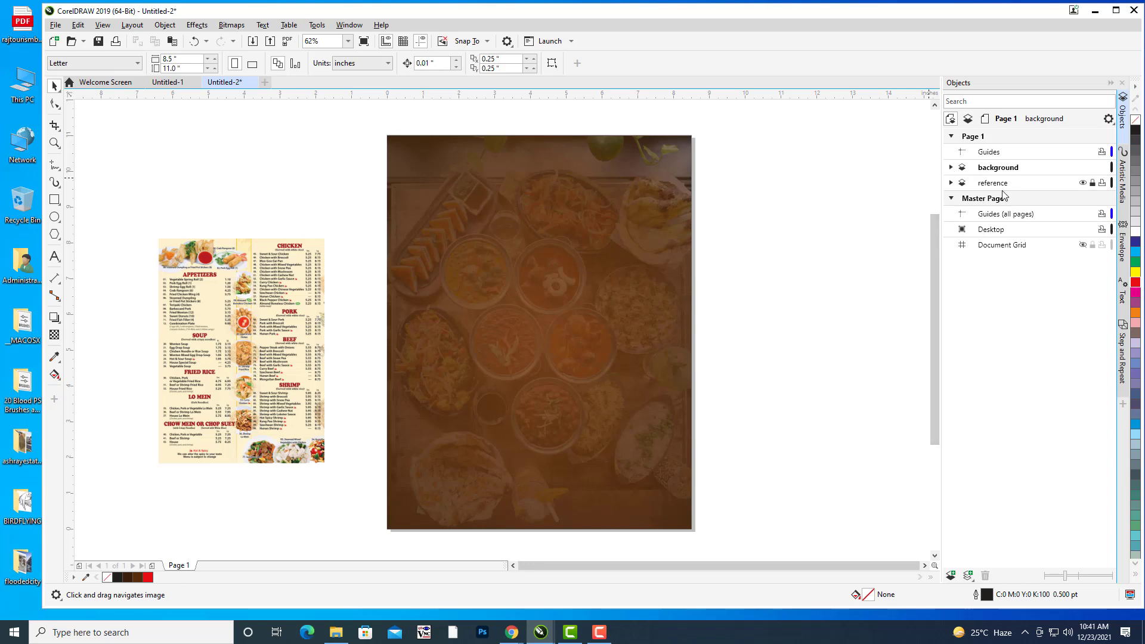
pyautogui.click(998, 167)
pyautogui.click(1093, 168)
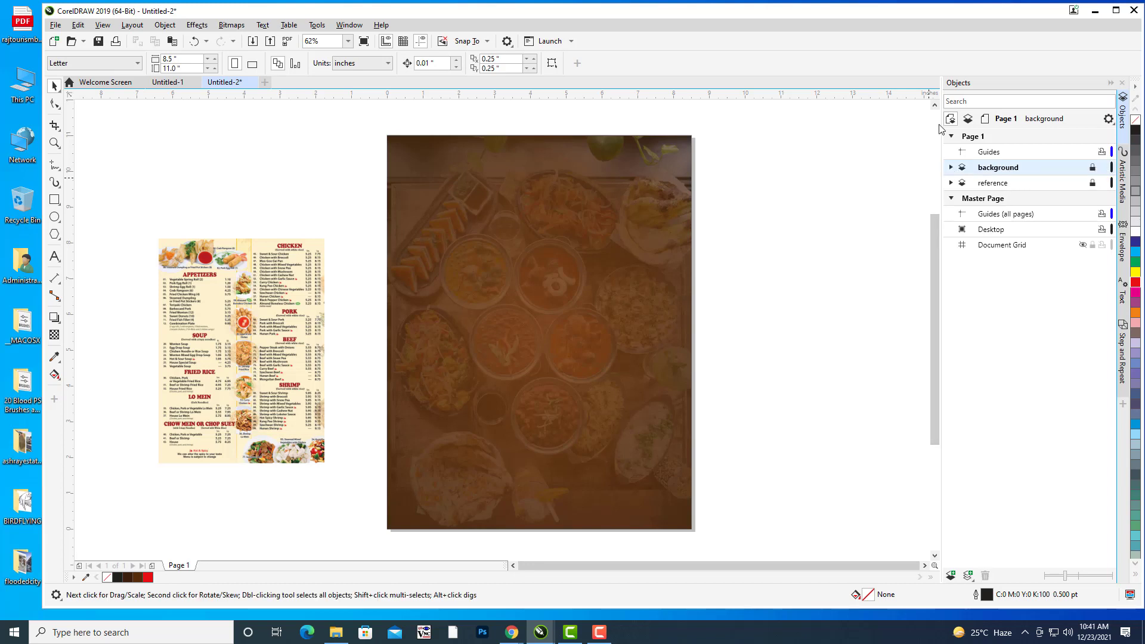
pyautogui.click(951, 576)
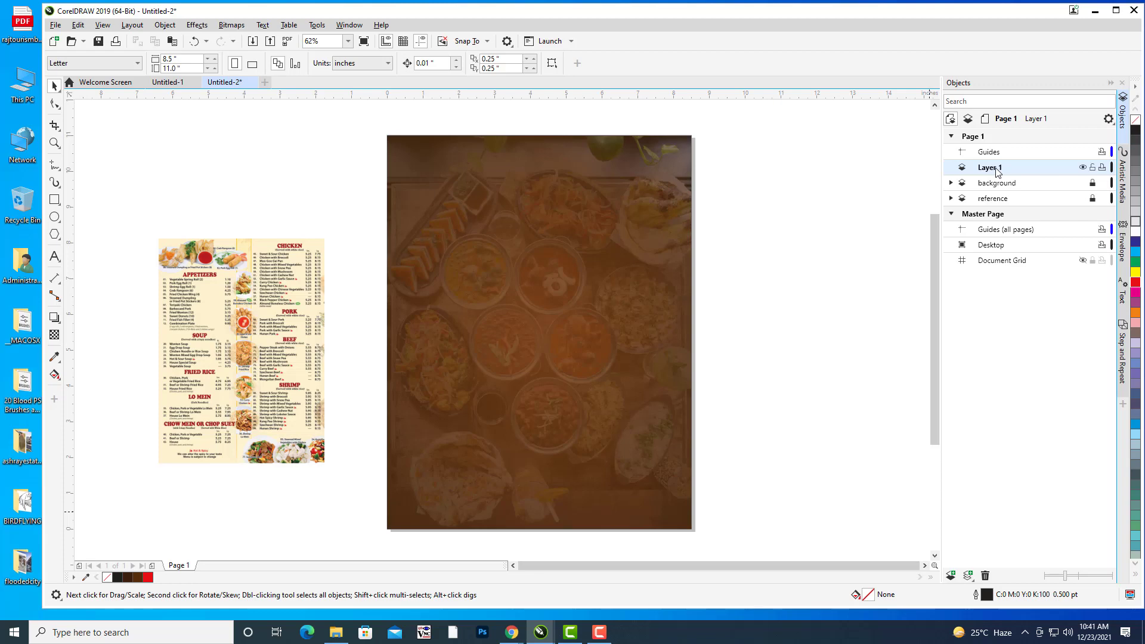
# Place margin guidelines about 0.5 in below the page's upper edge and 0.505 in inside its left edge.
pyautogui.moveTo(672, 270); pyautogui.dragTo(714, 288)
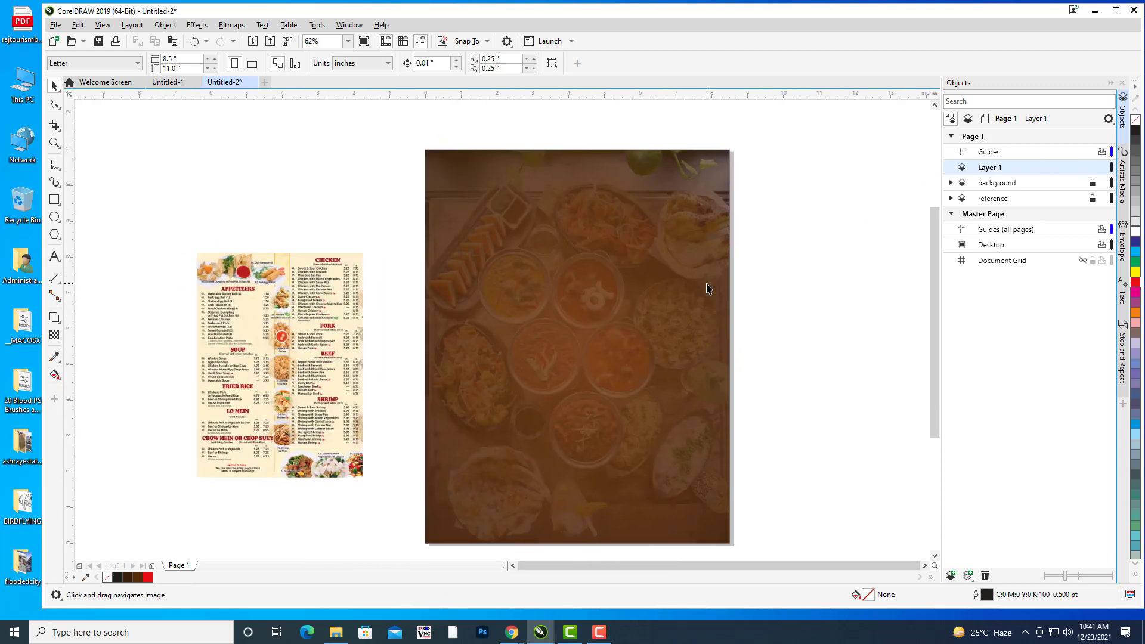
pyautogui.moveTo(705, 209); pyautogui.dragTo(652, 205)
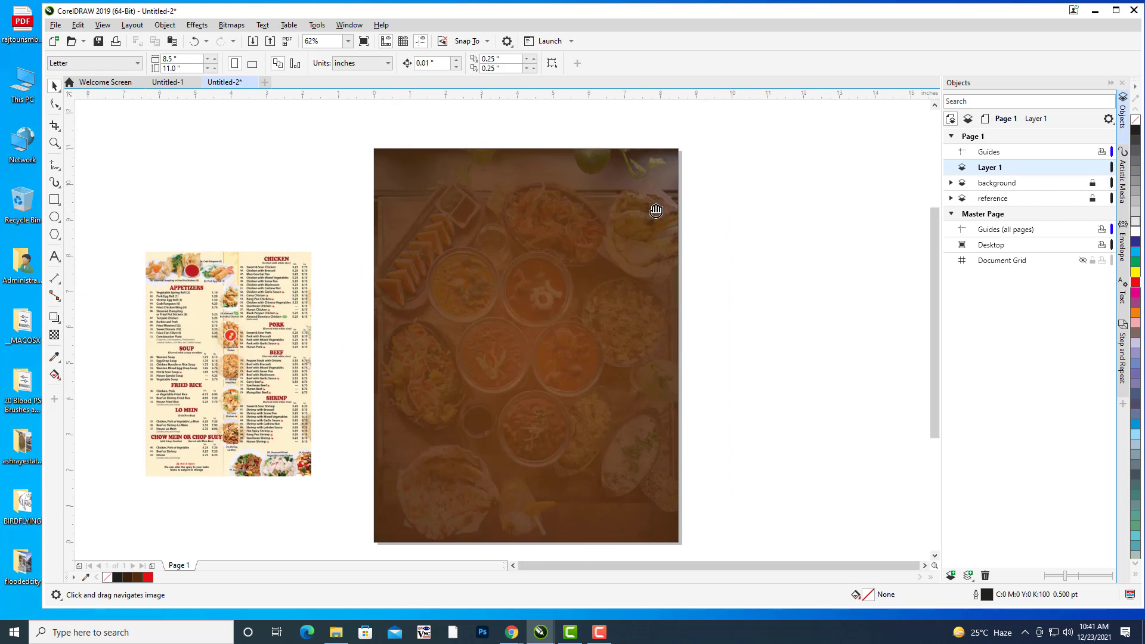
pyautogui.moveTo(533, 104); pyautogui.dragTo(528, 158)
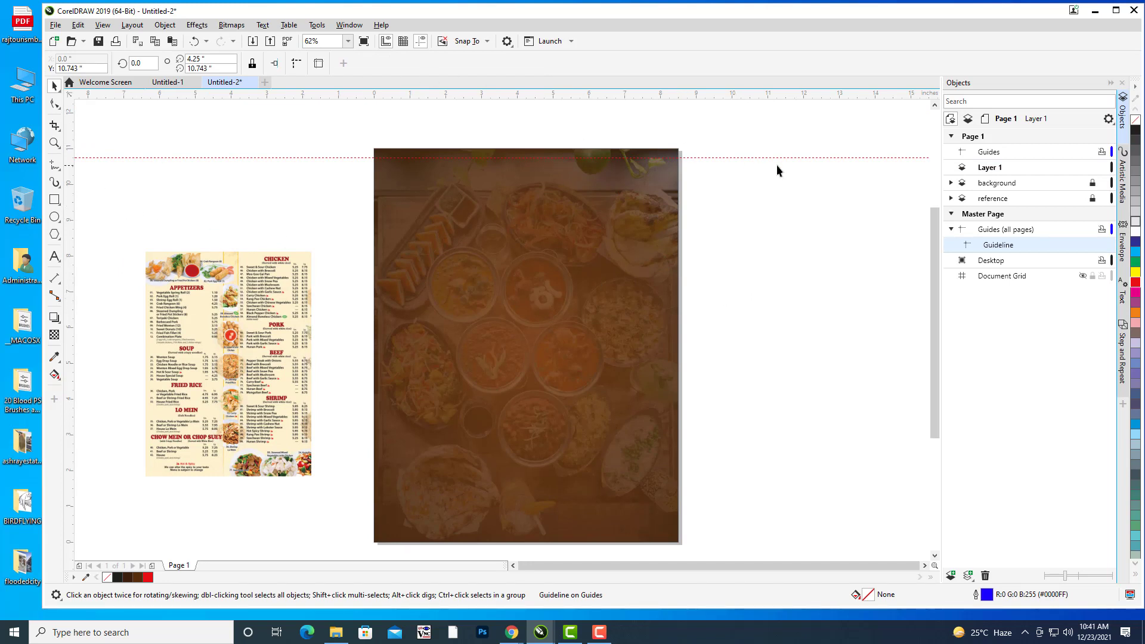
pyautogui.moveTo(611, 157); pyautogui.dragTo(539, 168)
pyautogui.moveTo(383, 271)
pyautogui.mouseDown()
pyautogui.moveTo(413, 271)
pyautogui.moveTo(392, 270)
pyautogui.mouseUp()
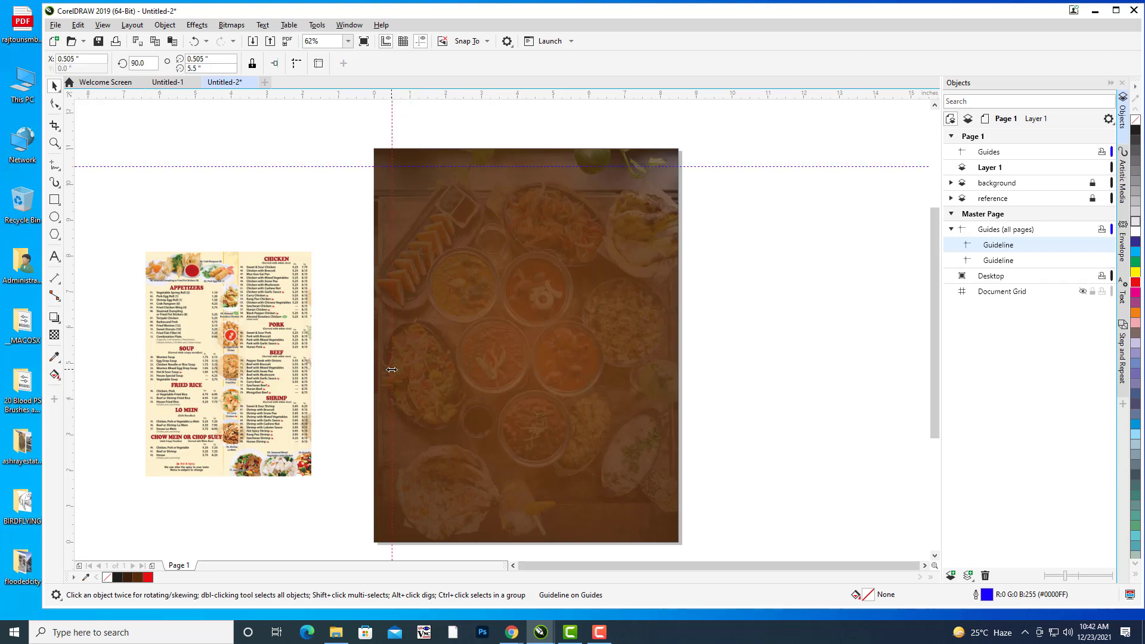
pyautogui.moveTo(461, 318); pyautogui.dragTo(499, 288)
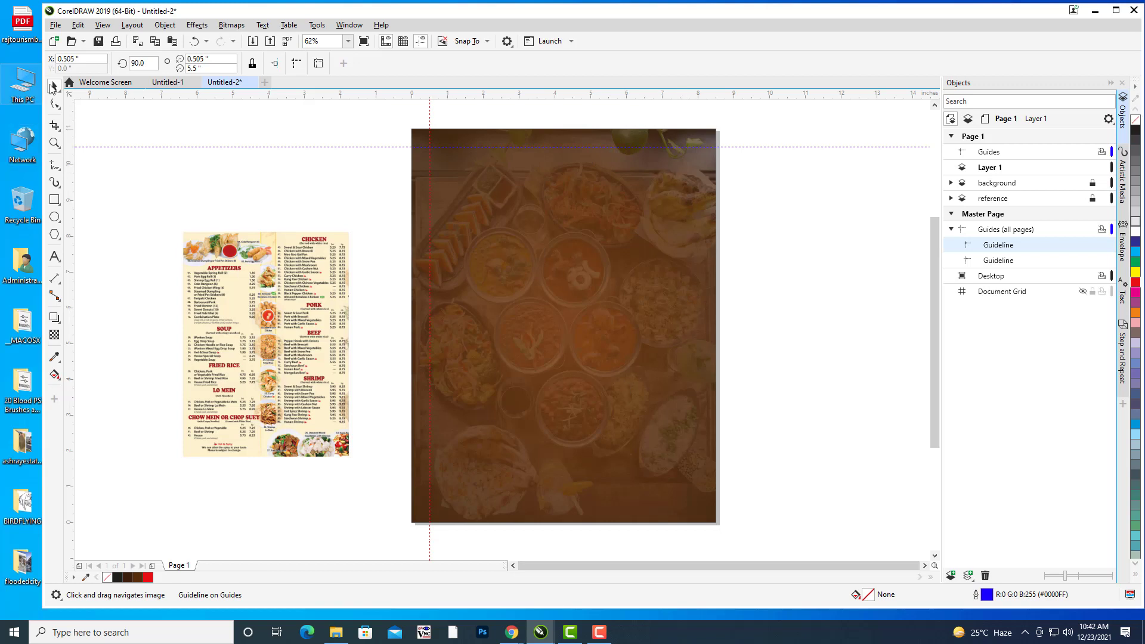
pyautogui.click(282, 201)
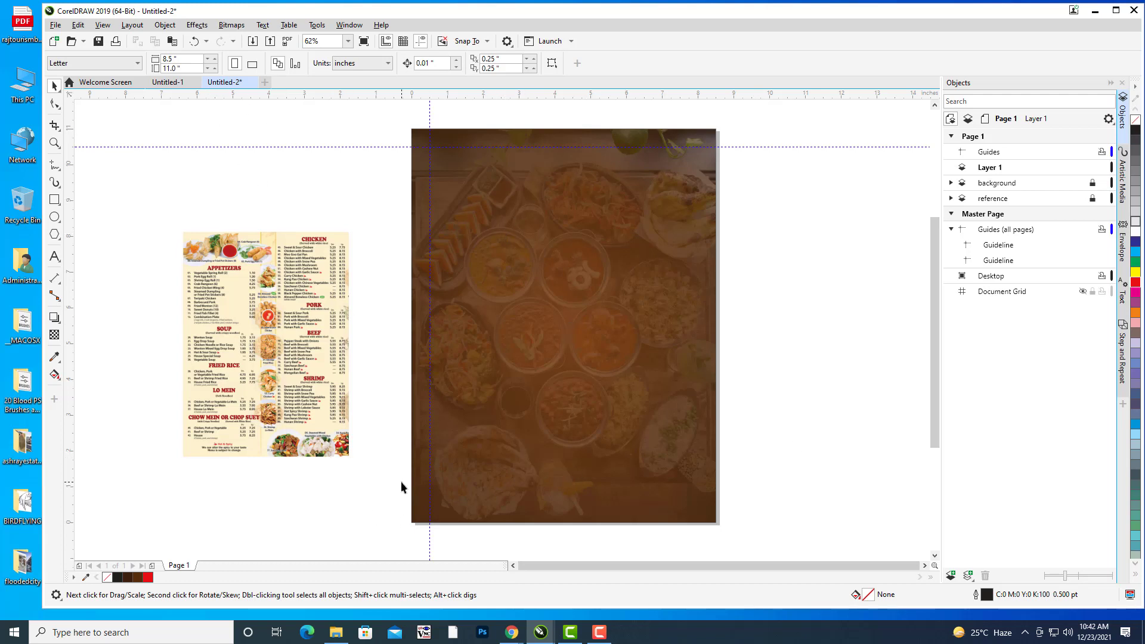
# Add guidelines along the page's left edge at X 0 and along its upper edge at Y 11 in.
pyautogui.scroll(2, 523, 360)
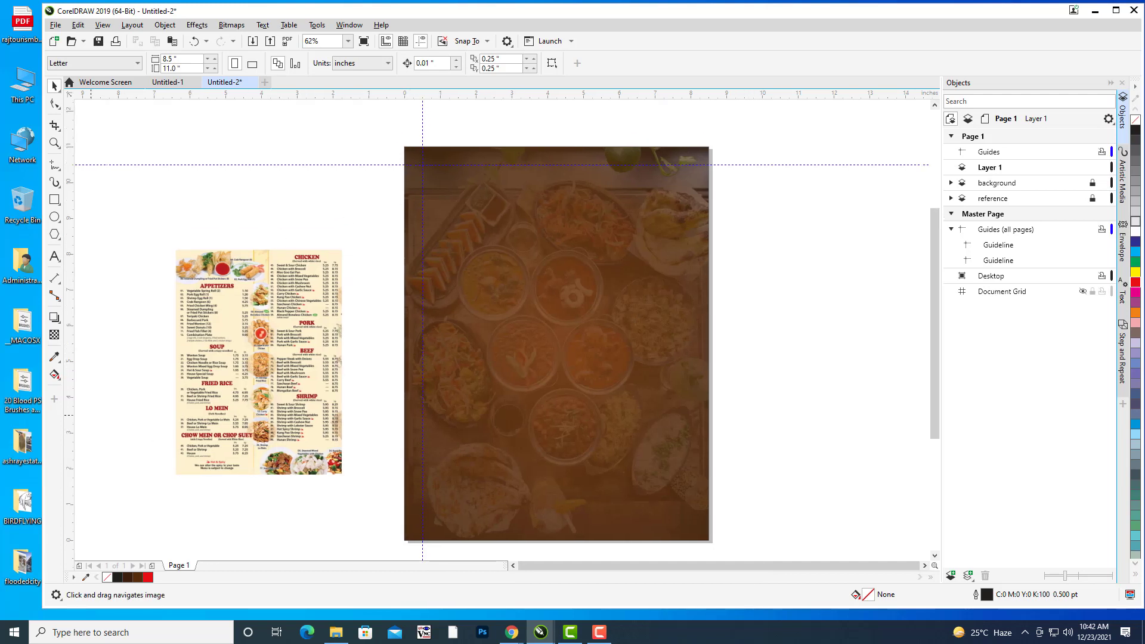
pyautogui.moveTo(570, 317); pyautogui.dragTo(578, 312)
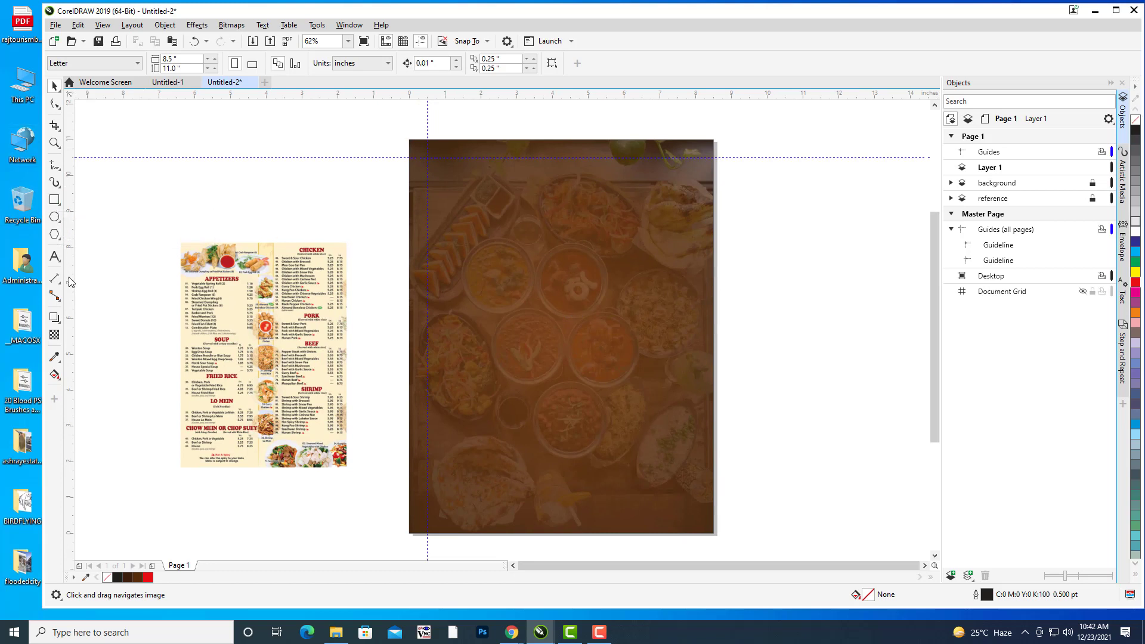
pyautogui.moveTo(389, 306); pyautogui.dragTo(410, 302)
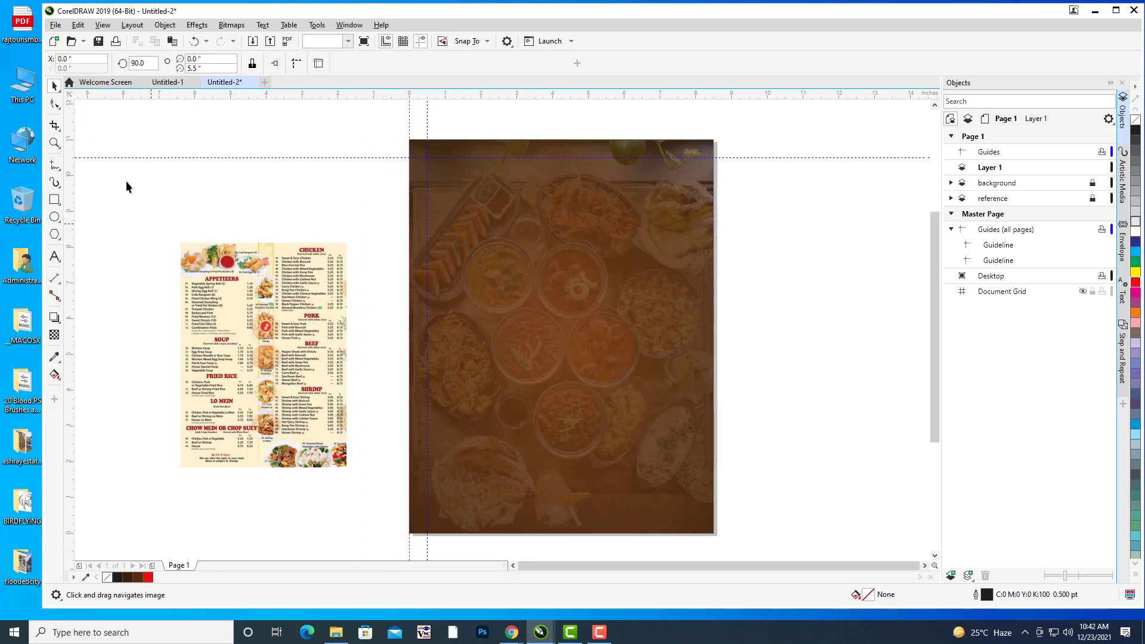
pyautogui.click(54, 201)
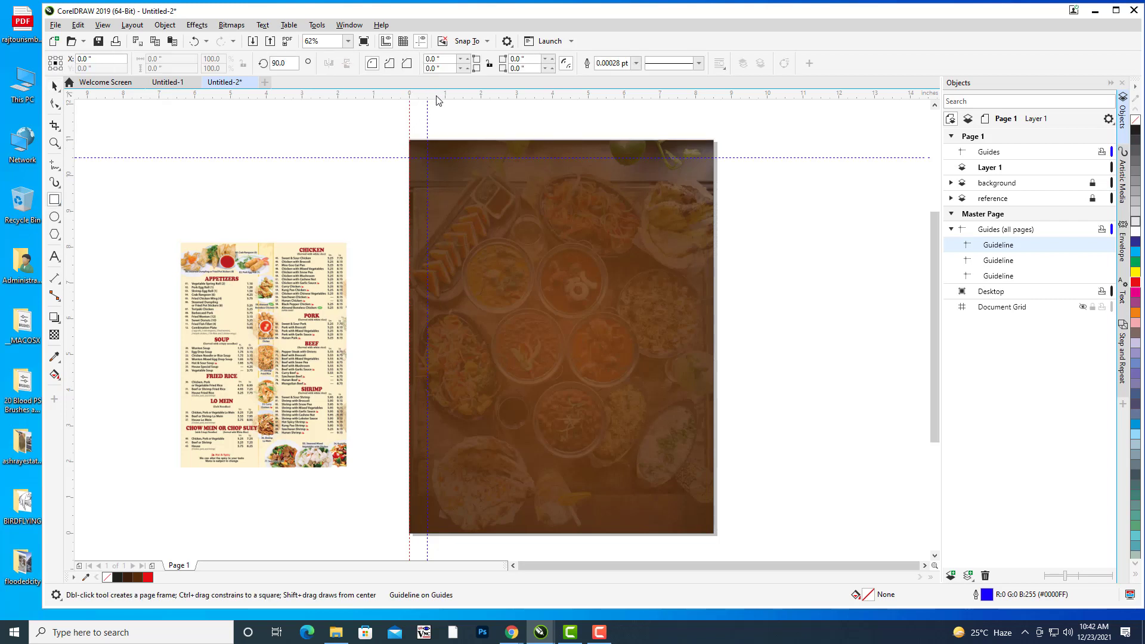
pyautogui.moveTo(442, 94); pyautogui.dragTo(442, 142)
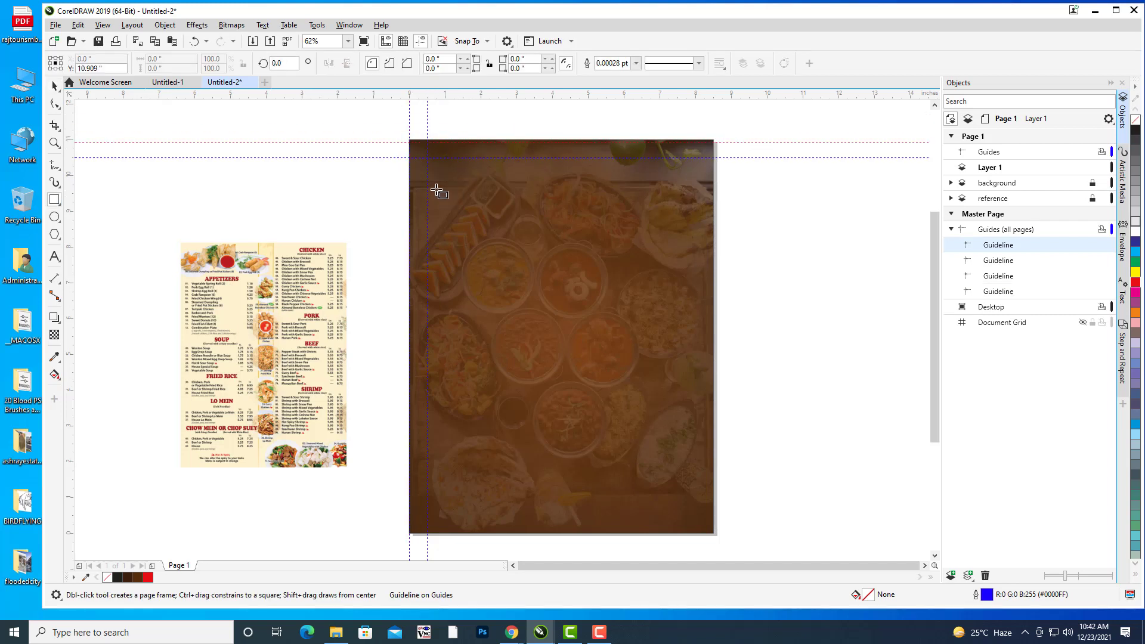
pyautogui.scroll(-1, 556, 250)
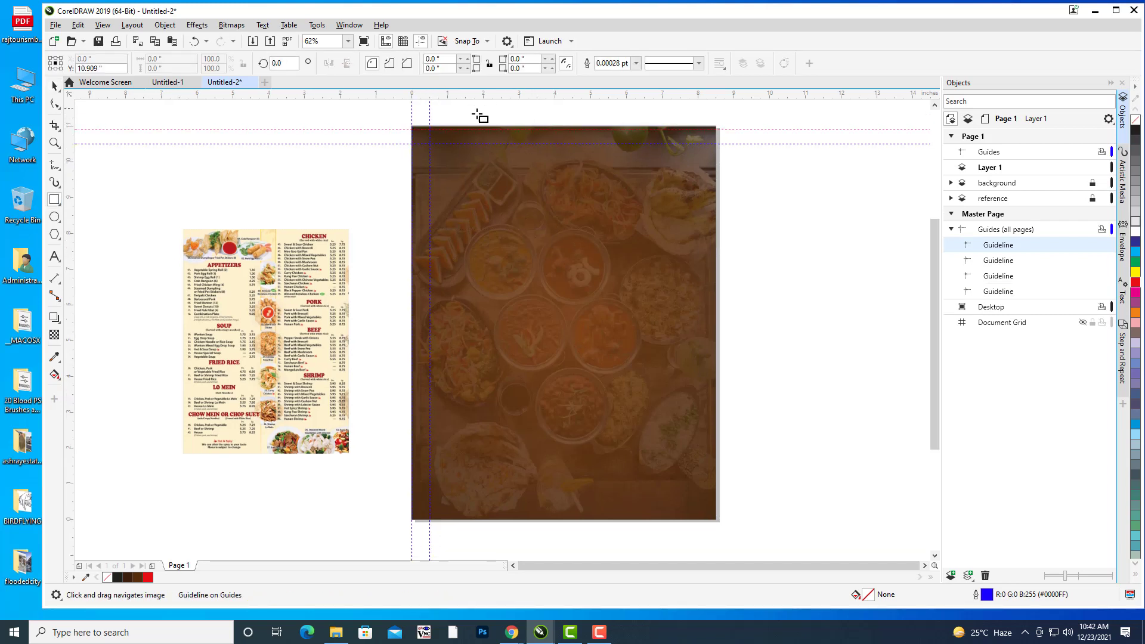
pyautogui.click(54, 87)
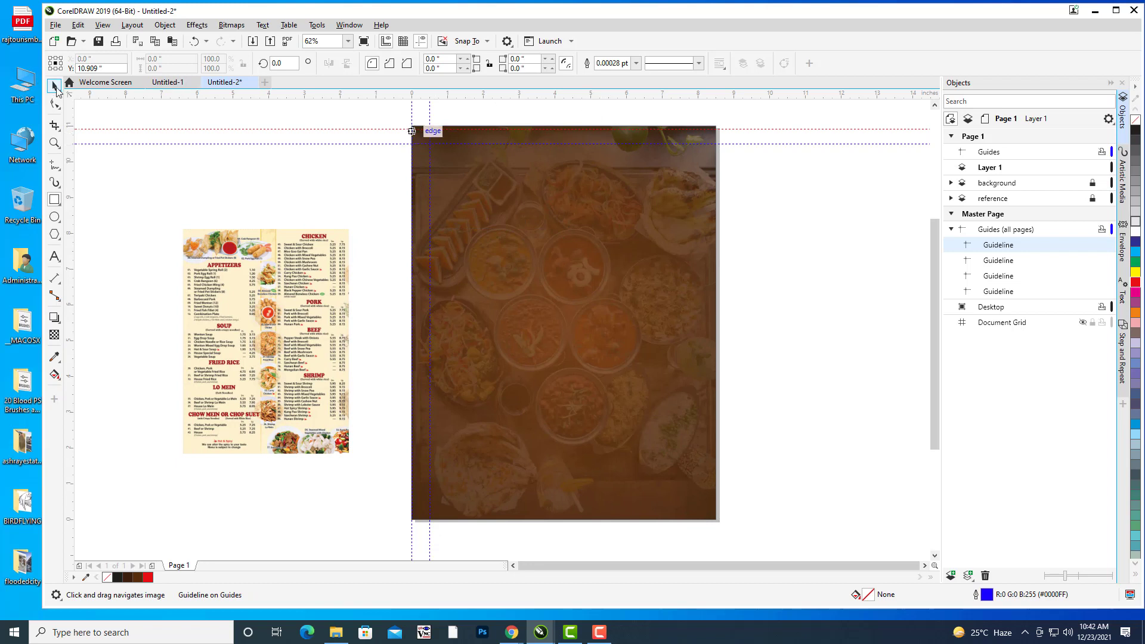
pyautogui.moveTo(524, 123); pyautogui.dragTo(523, 124)
pyautogui.moveTo(787, 111); pyautogui.dragTo(716, 182)
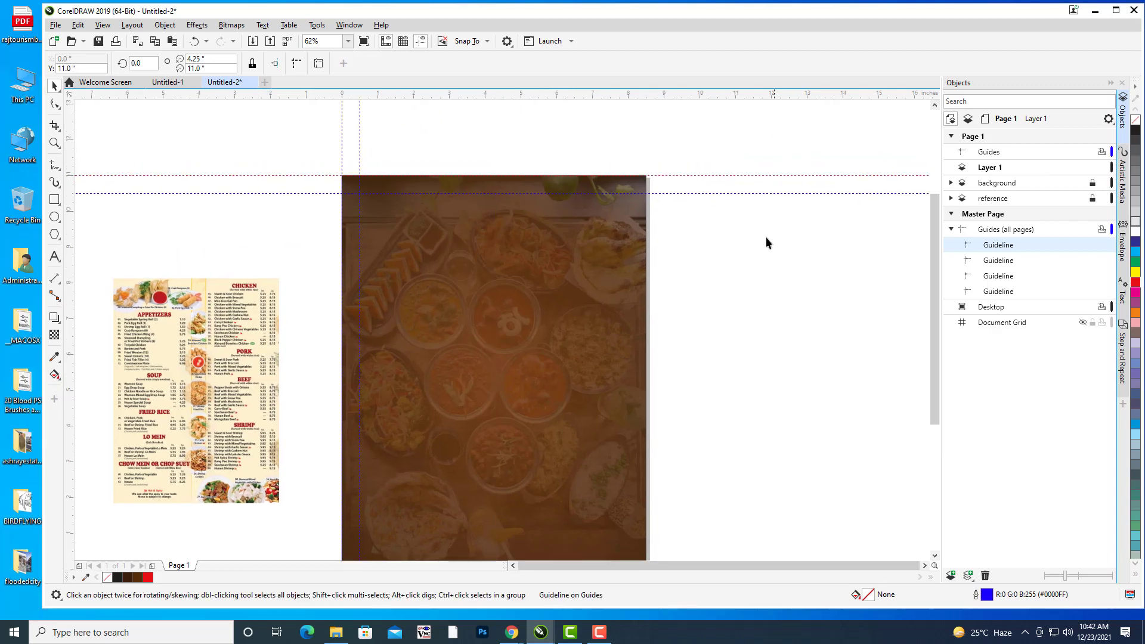
pyautogui.moveTo(766, 238); pyautogui.dragTo(597, 284)
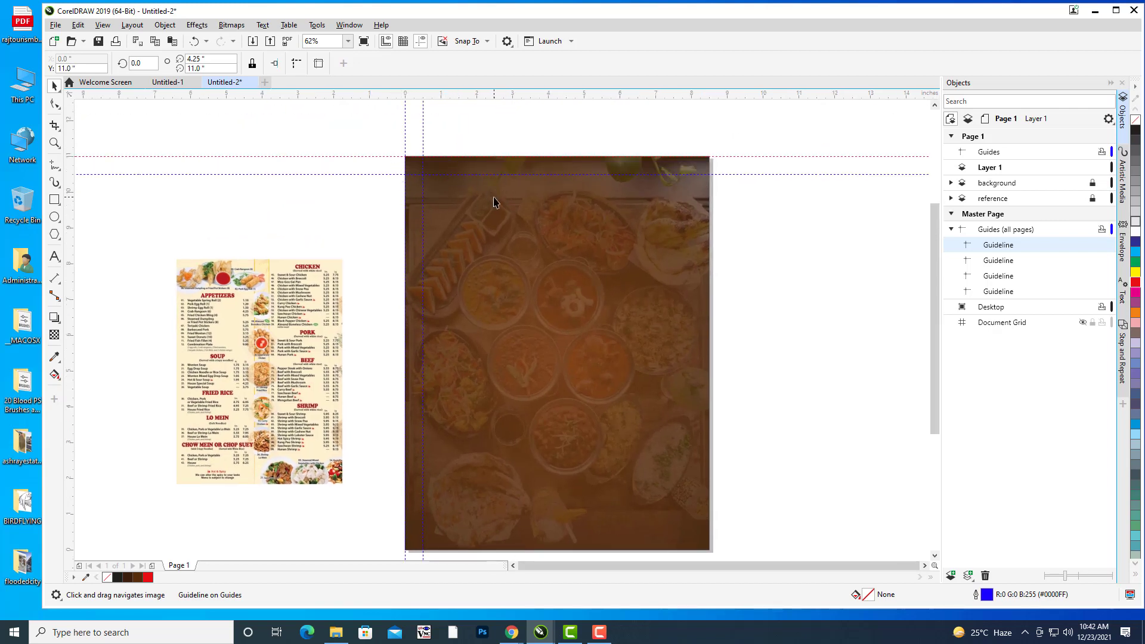
pyautogui.moveTo(492, 214); pyautogui.dragTo(499, 199)
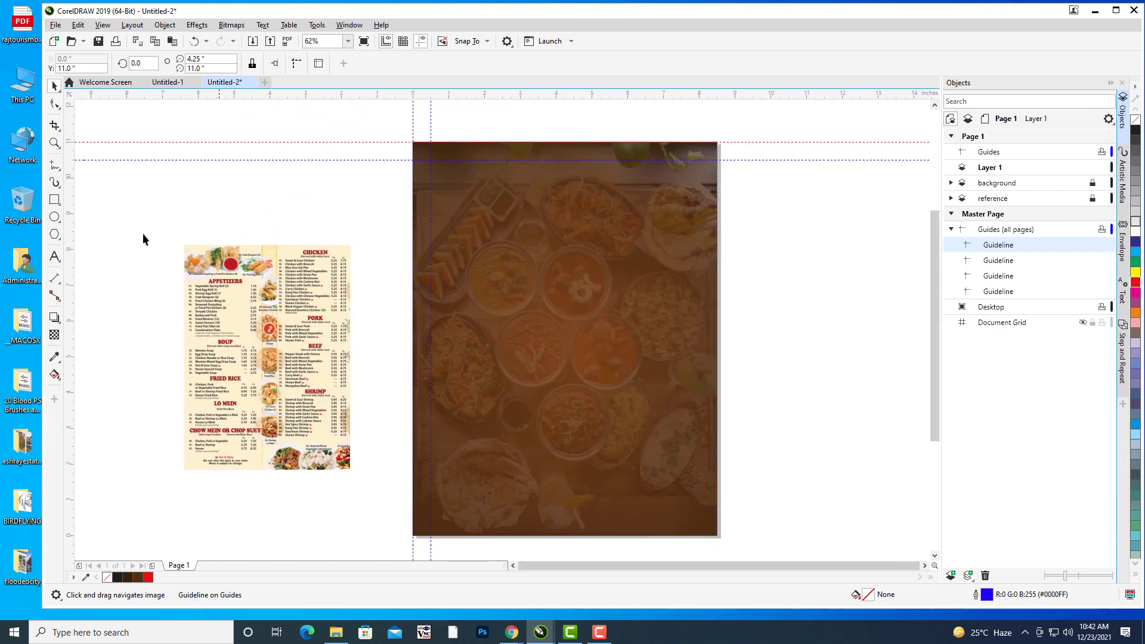
# Turn on snapping to guidelines and check the active snap options.
pyautogui.click(55, 199)
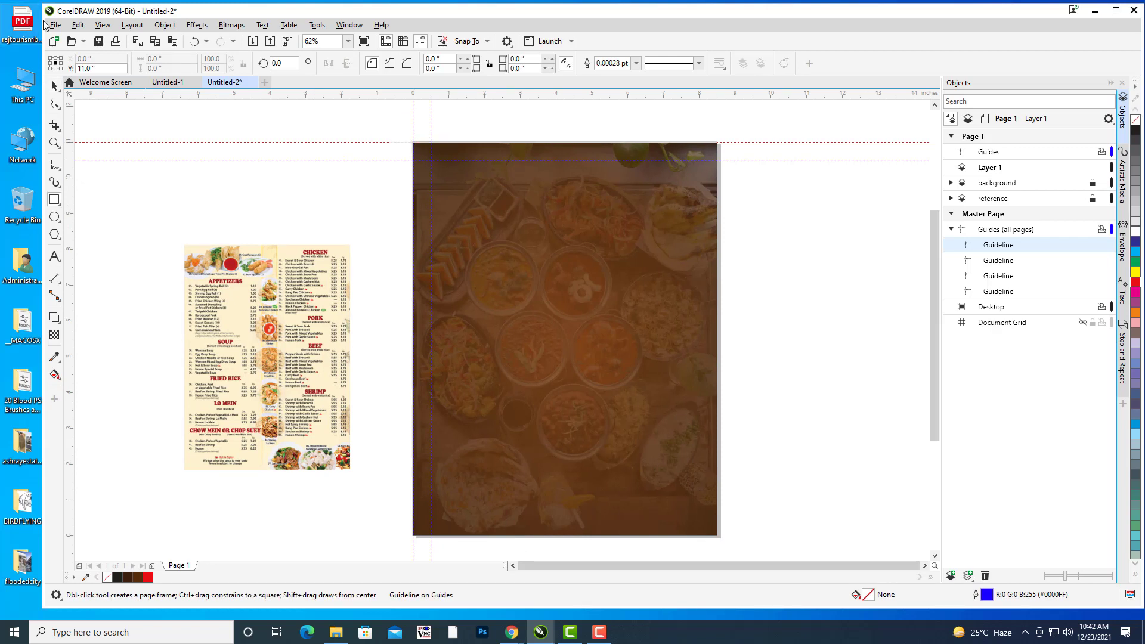
pyautogui.click(102, 25)
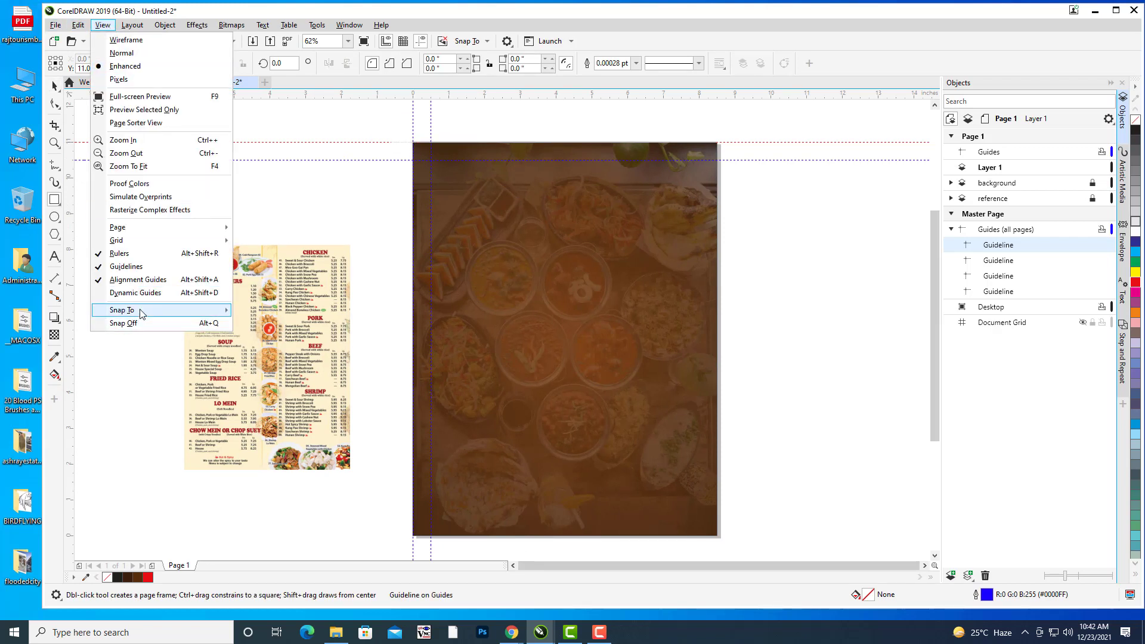
pyautogui.moveTo(147, 311)
pyautogui.click(291, 355)
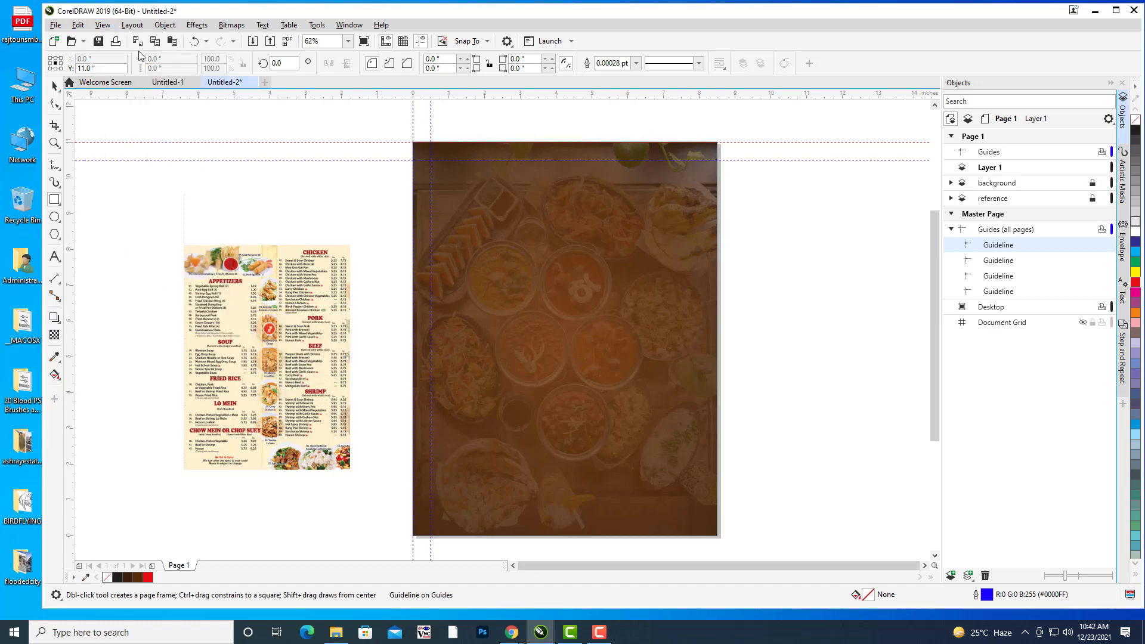
pyautogui.click(102, 24)
pyautogui.moveTo(157, 316)
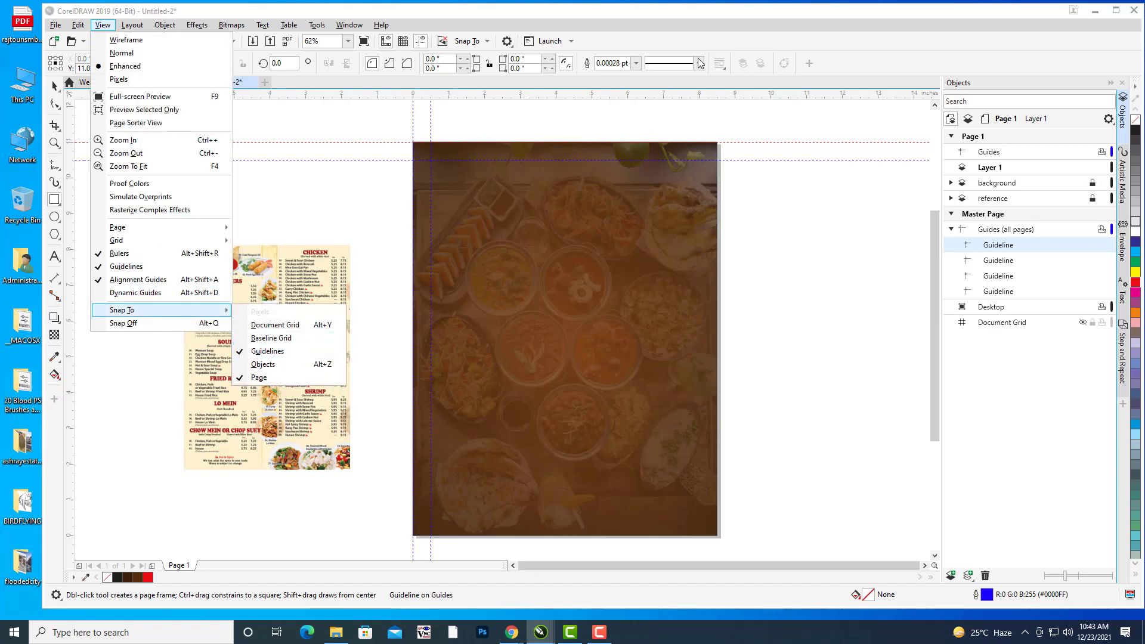
pyautogui.click(695, 35)
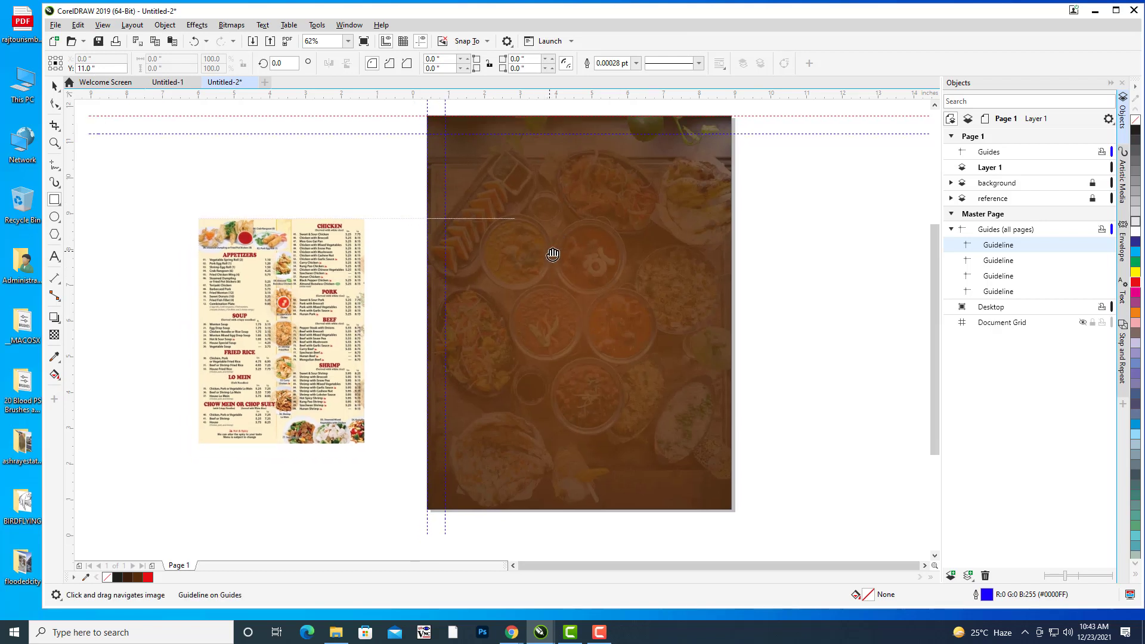
# Add a guideline along the page's lower edge and draw a 0.505 by 11 in rectangle over the left margin strip on Layer 1.
pyautogui.scroll(-1, 545, 258)
pyautogui.moveTo(593, 97); pyautogui.dragTo(557, 509)
pyautogui.scroll(1, 514, 386)
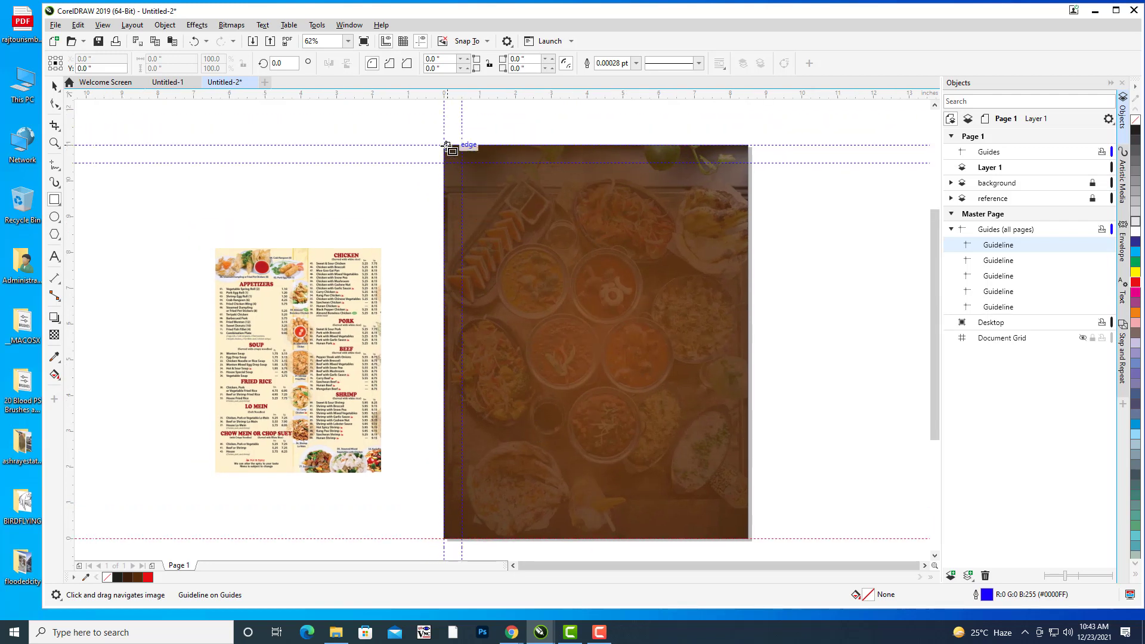
pyautogui.moveTo(444, 145); pyautogui.dragTo(461, 538)
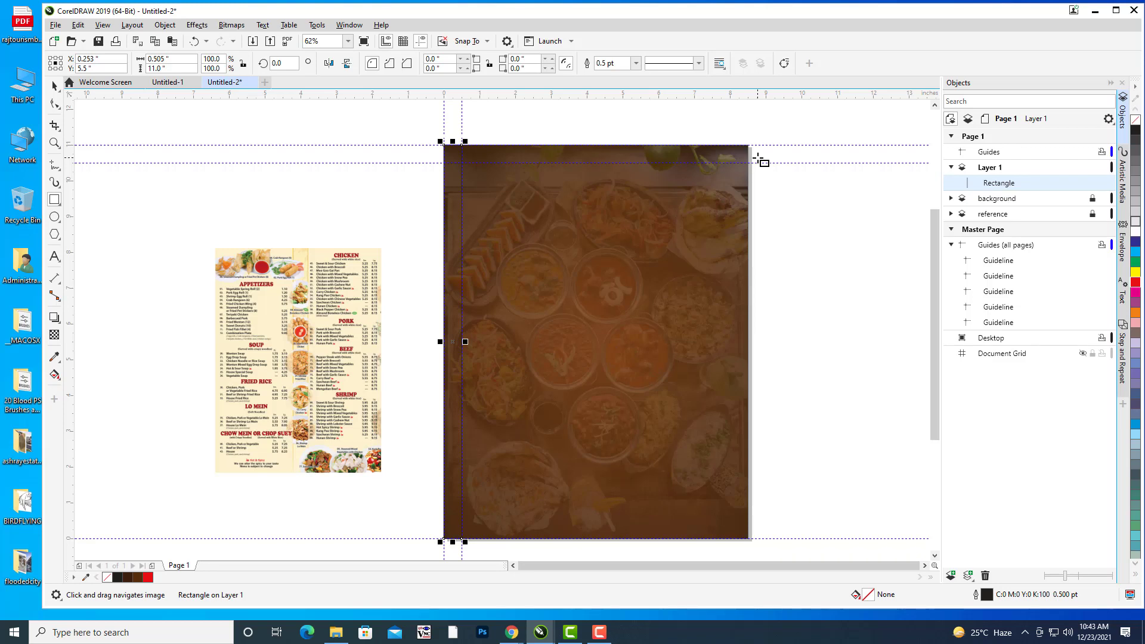
pyautogui.click(54, 85)
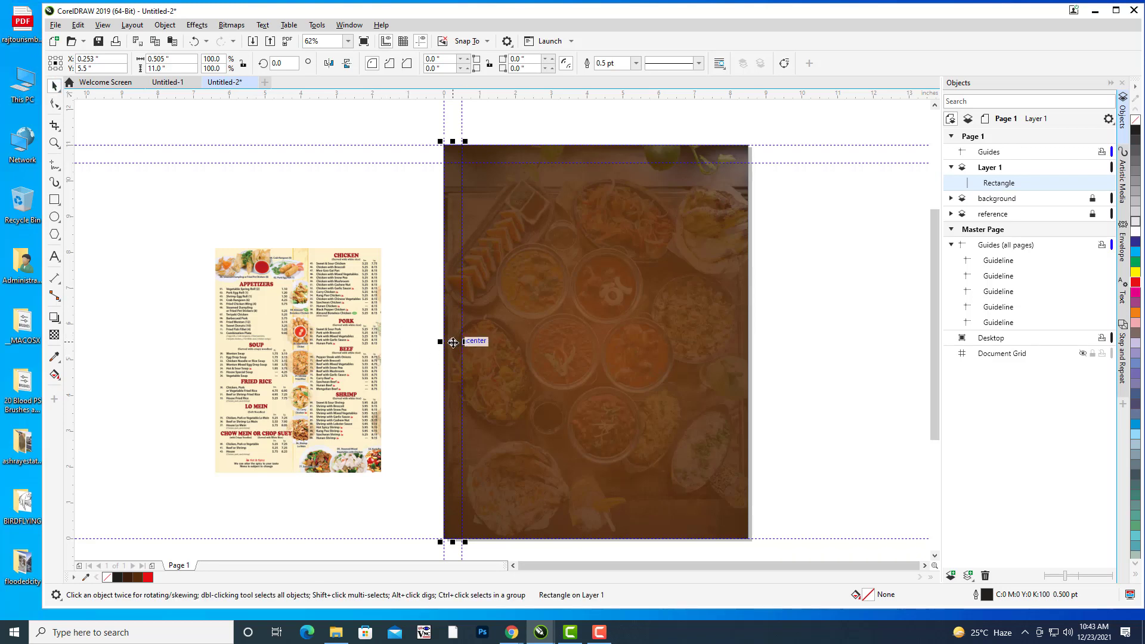
# Place a vertical guideline along the page's right edge at X 8.5 in.
pyautogui.moveTo(453, 340); pyautogui.dragTo(706, 335)
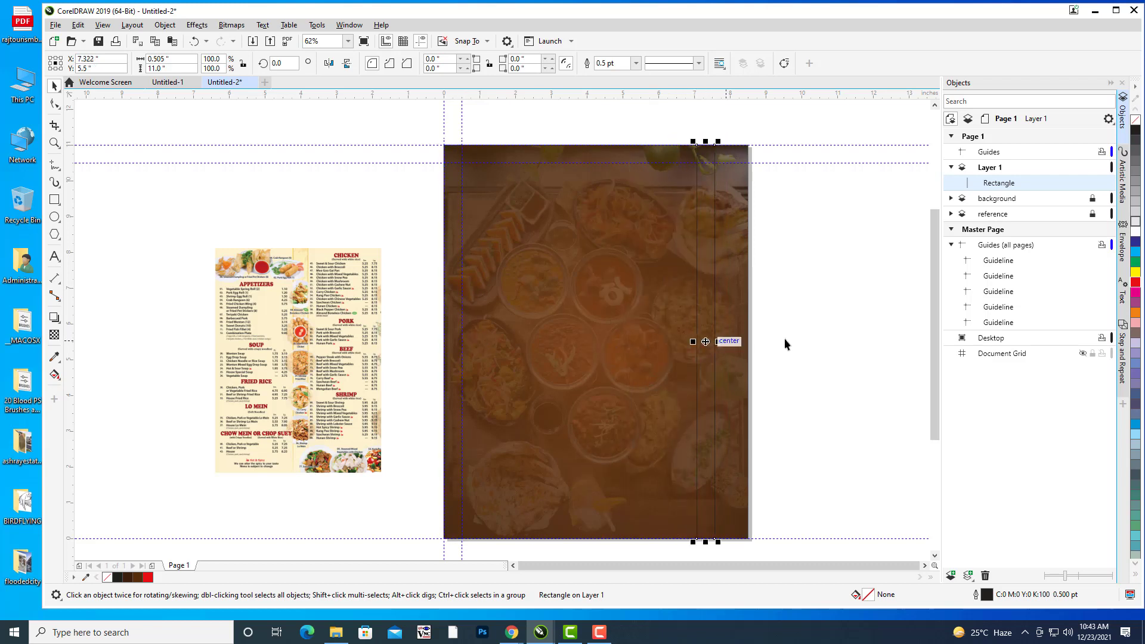
pyautogui.hotkey('ctrl', 'z')
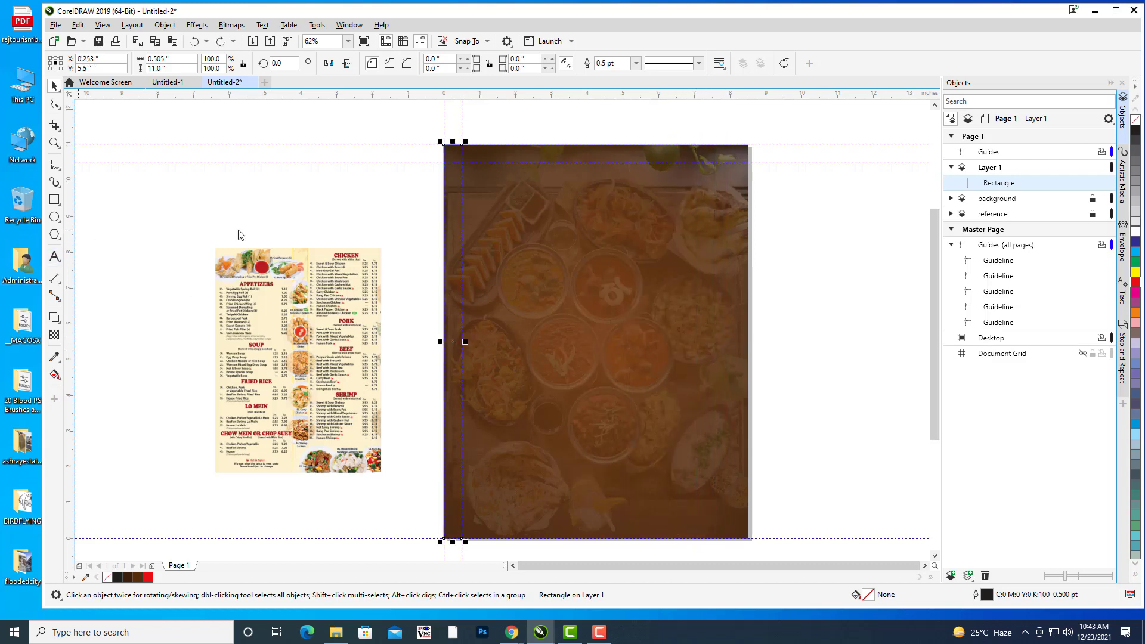
pyautogui.moveTo(739, 286); pyautogui.dragTo(741, 285)
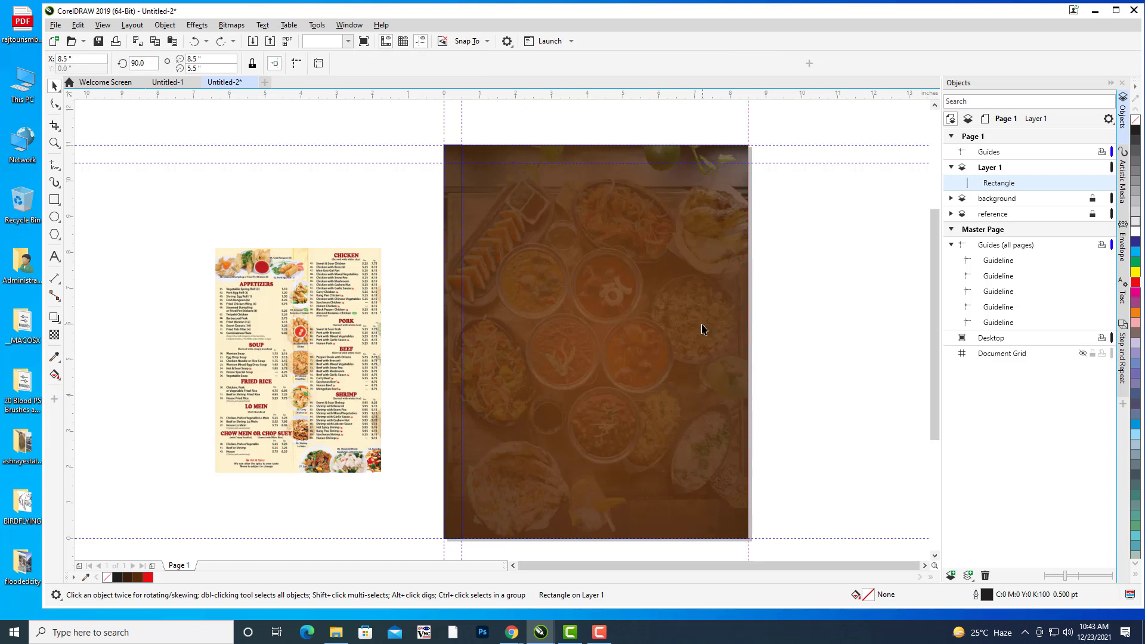
pyautogui.press('Escape')
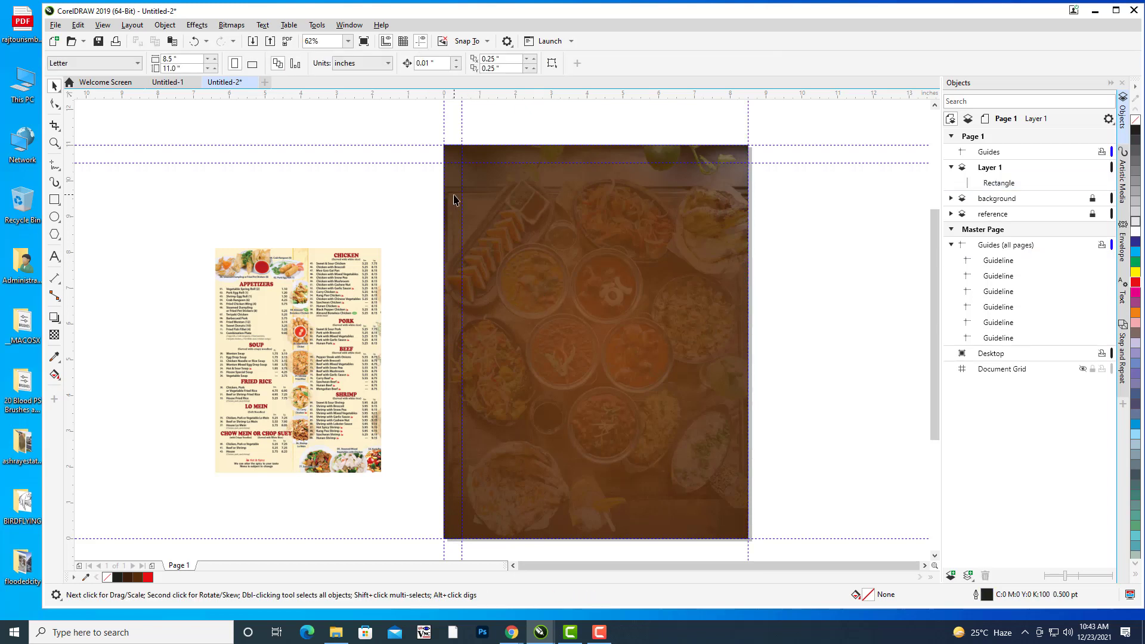
# Move the margin rectangle flush against the page's right edge and place a guideline along its inner side at X 7.995 in.
pyautogui.click(998, 186)
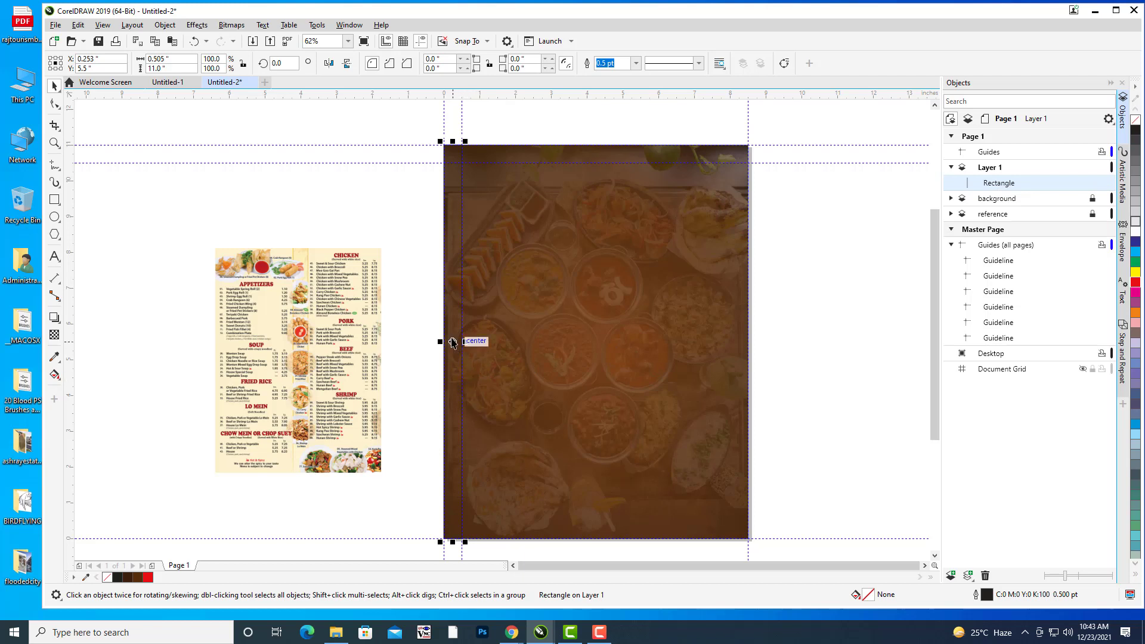
pyautogui.moveTo(455, 341); pyautogui.dragTo(735, 340)
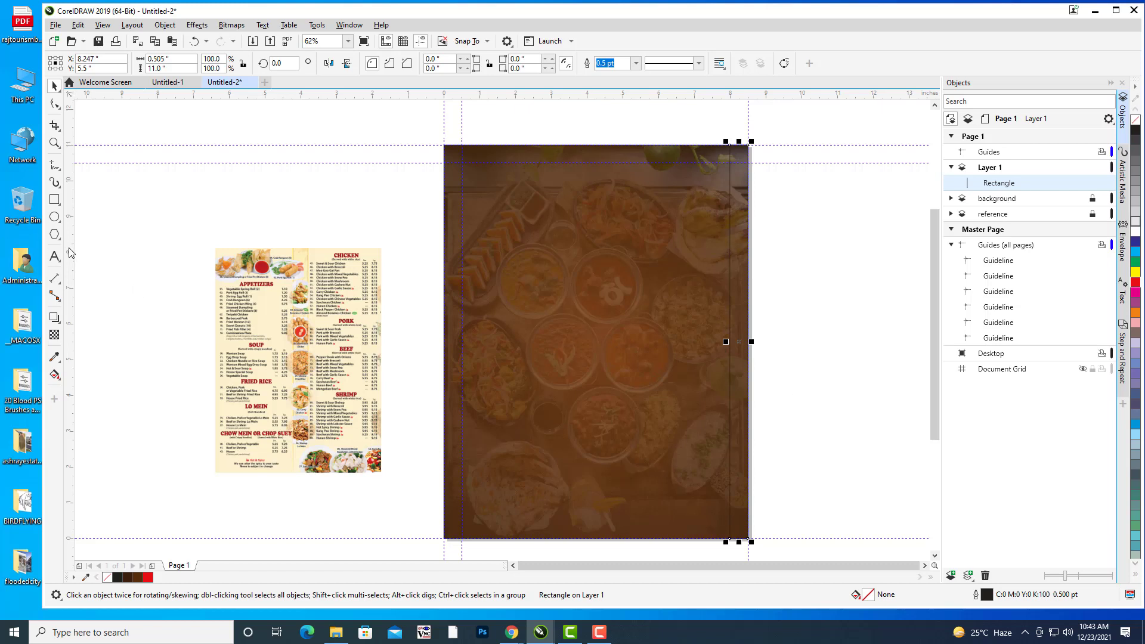
pyautogui.moveTo(70, 251); pyautogui.dragTo(730, 296)
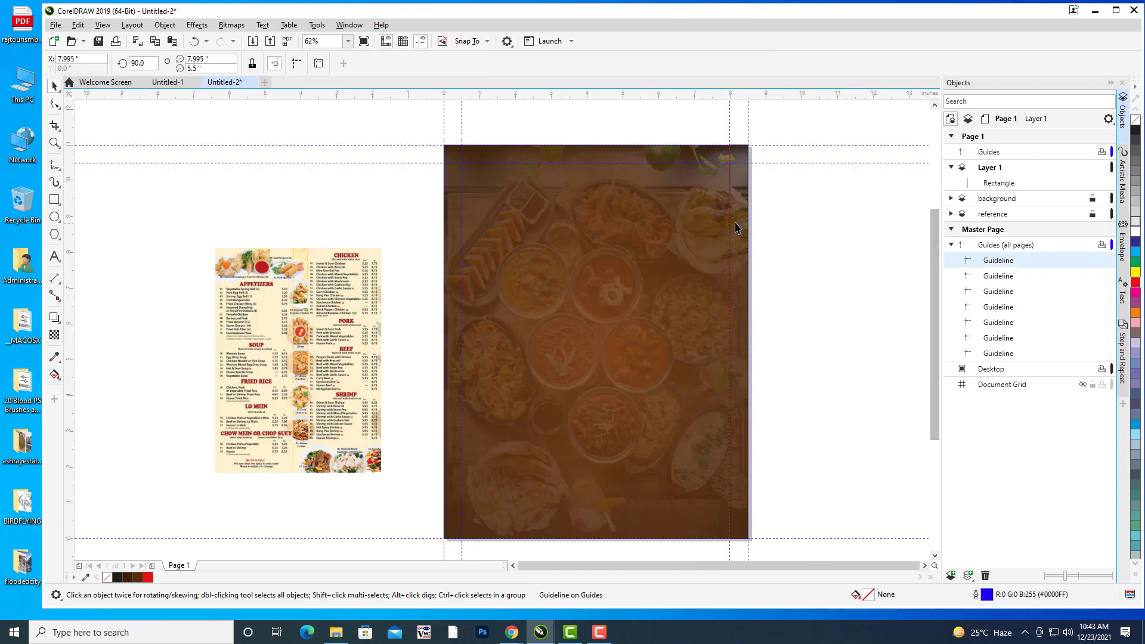
# Delete the vertical margin rectangle and draw an 8.5 by 0.507 in rectangle across the page's upper margin.
pyautogui.click(1002, 183)
pyautogui.press('Delete')
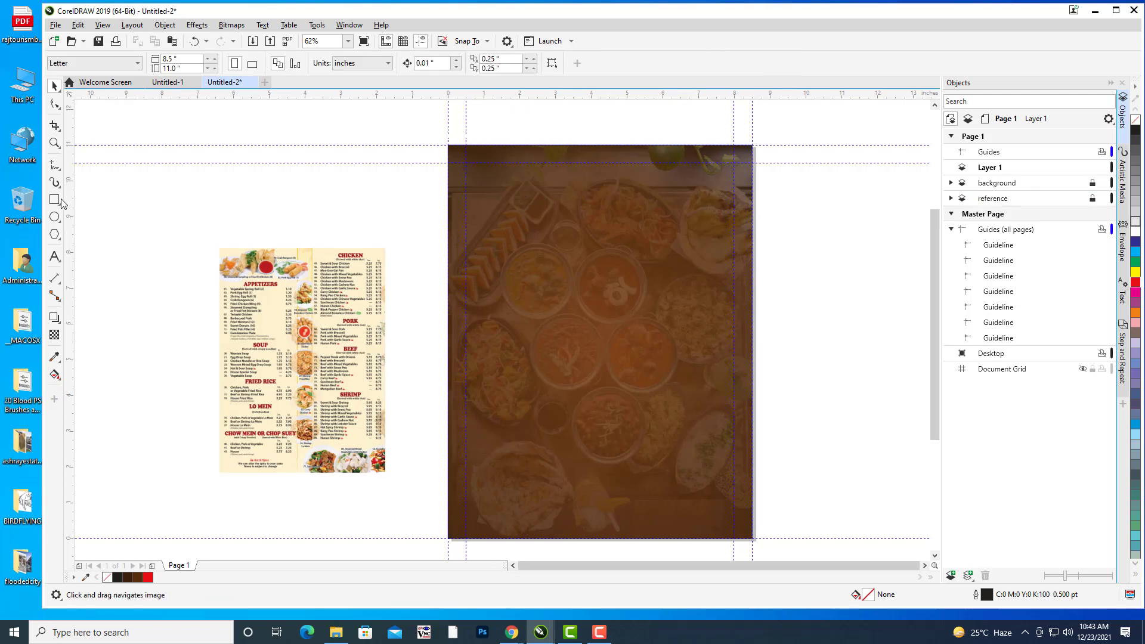
pyautogui.moveTo(448, 145); pyautogui.dragTo(756, 166)
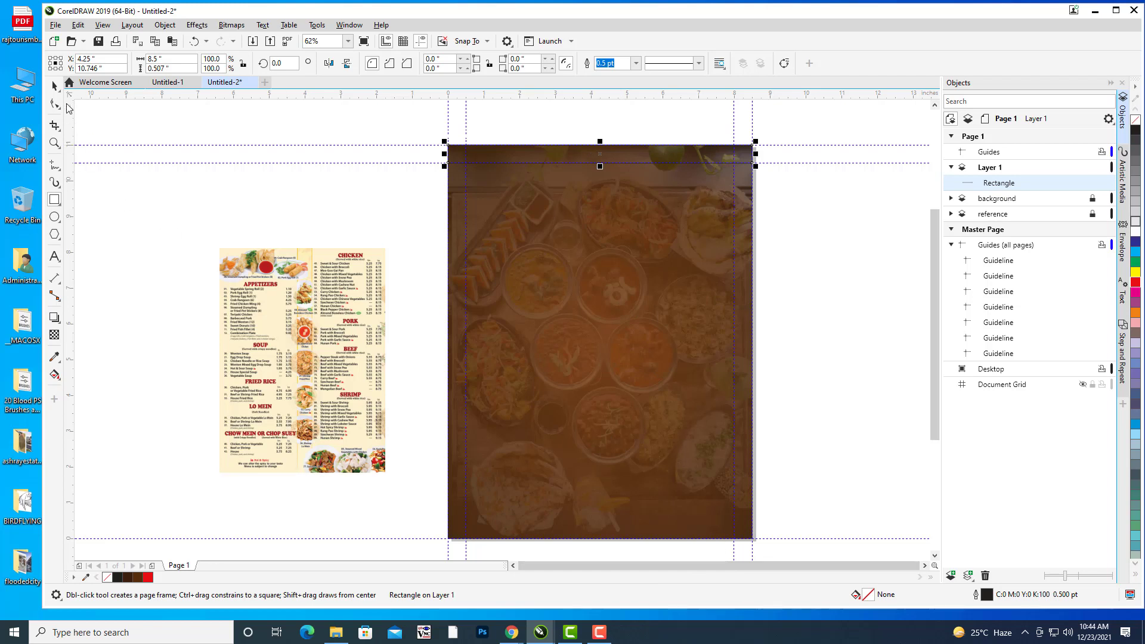
# Move the horizontal rectangle to the page's lower edge, place a guideline along its upper side at Y 0.507 in, and delete the rectangle.
pyautogui.click(54, 86)
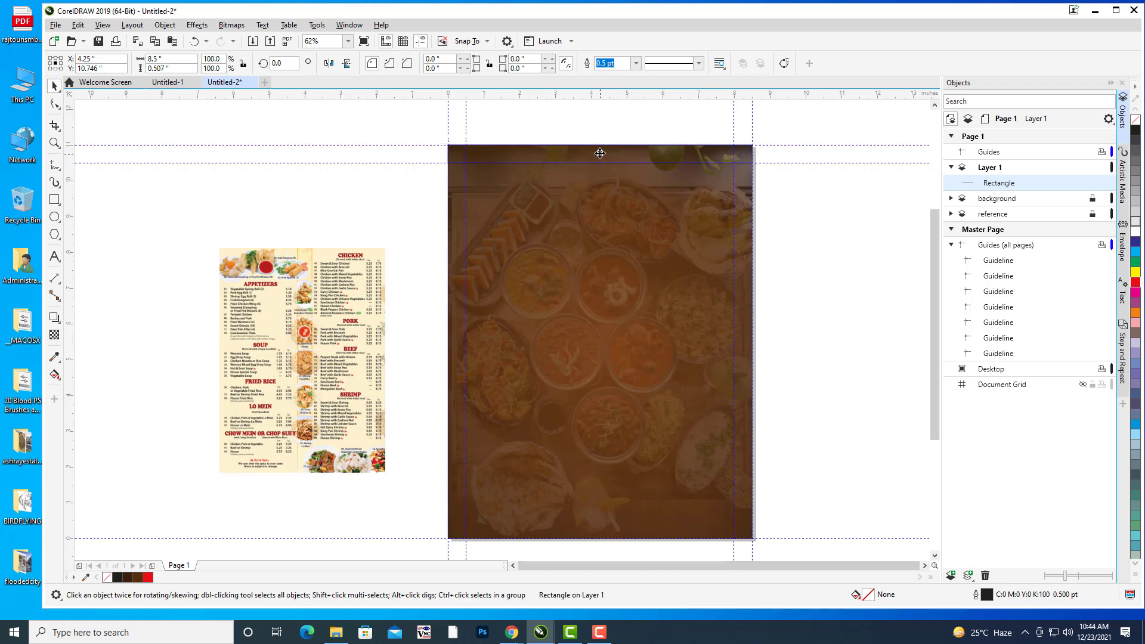
pyautogui.moveTo(601, 154); pyautogui.dragTo(581, 521)
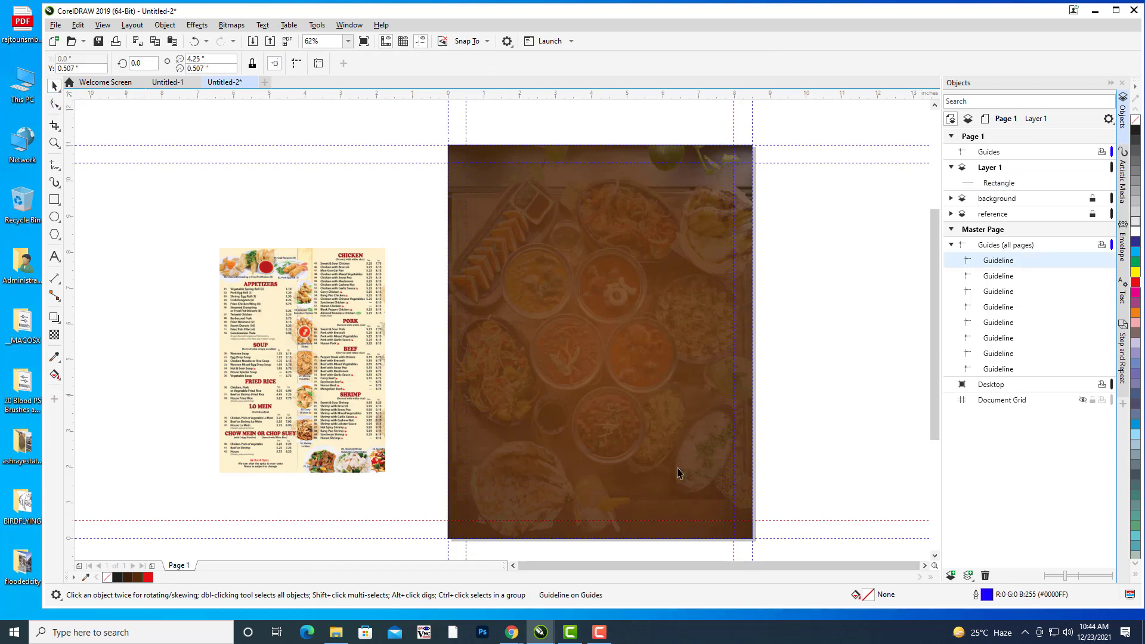
pyautogui.click(751, 536)
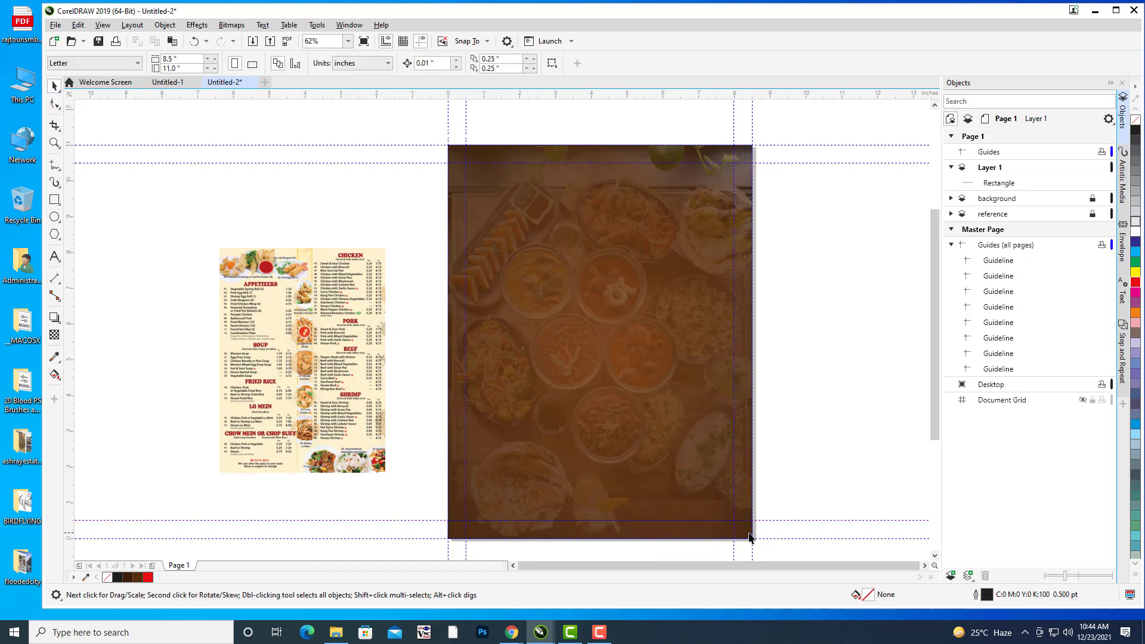
pyautogui.click(1007, 188)
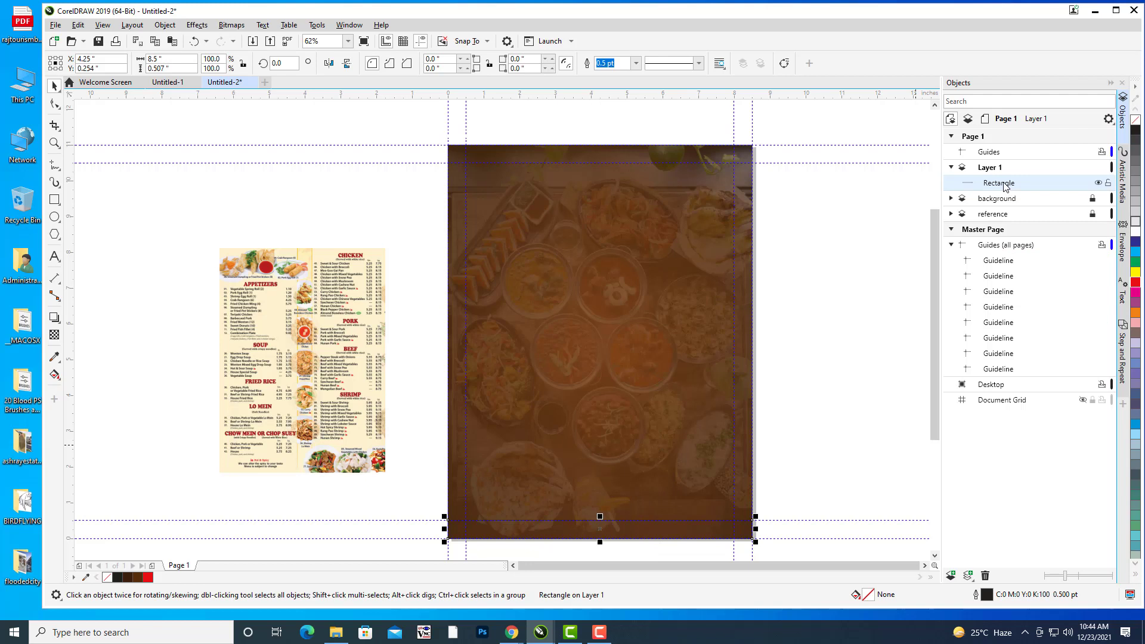
pyautogui.press('Delete')
pyautogui.moveTo(822, 253); pyautogui.dragTo(767, 243)
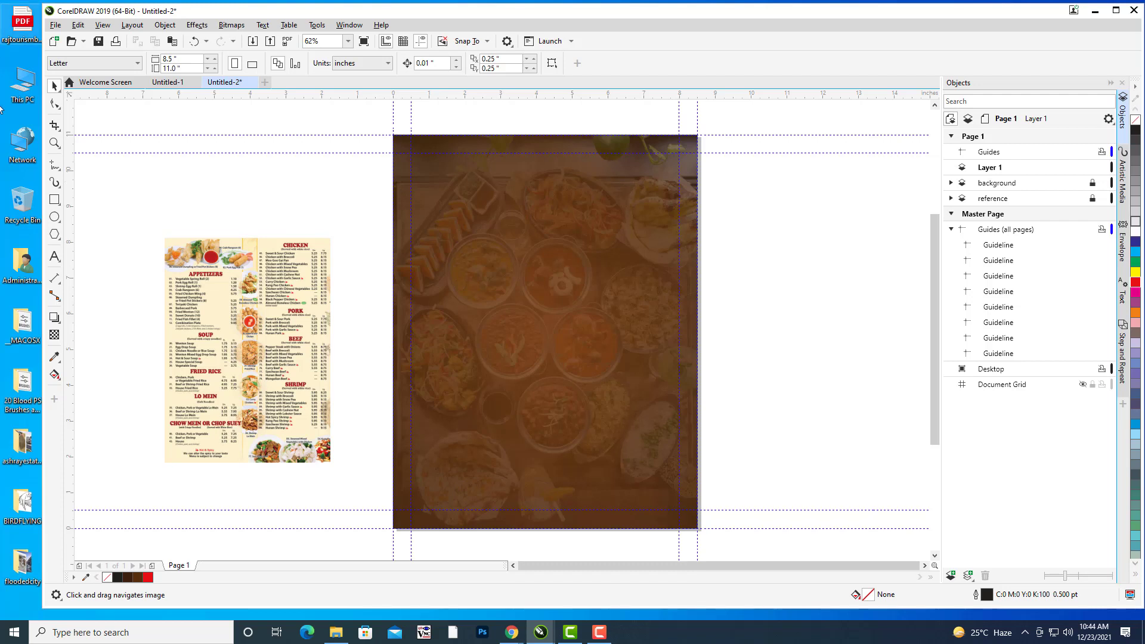
pyautogui.moveTo(493, 295); pyautogui.dragTo(554, 286)
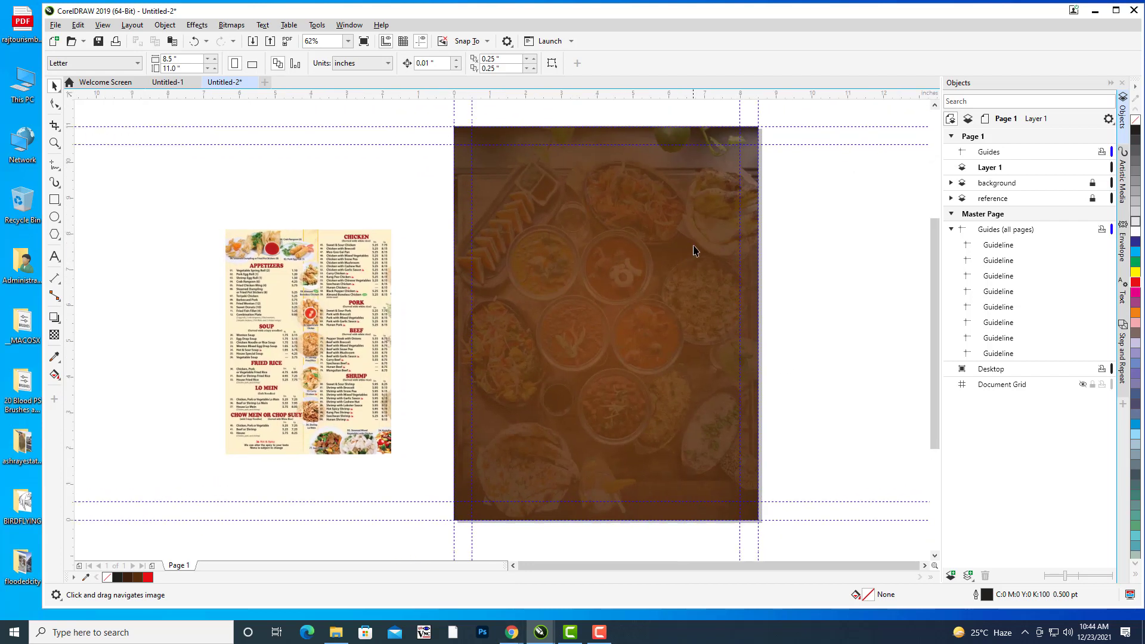
pyautogui.moveTo(696, 248)
pyautogui.mouseDown()
pyautogui.moveTo(669, 261)
pyautogui.moveTo(647, 248)
pyautogui.moveTo(699, 243)
pyautogui.mouseUp()
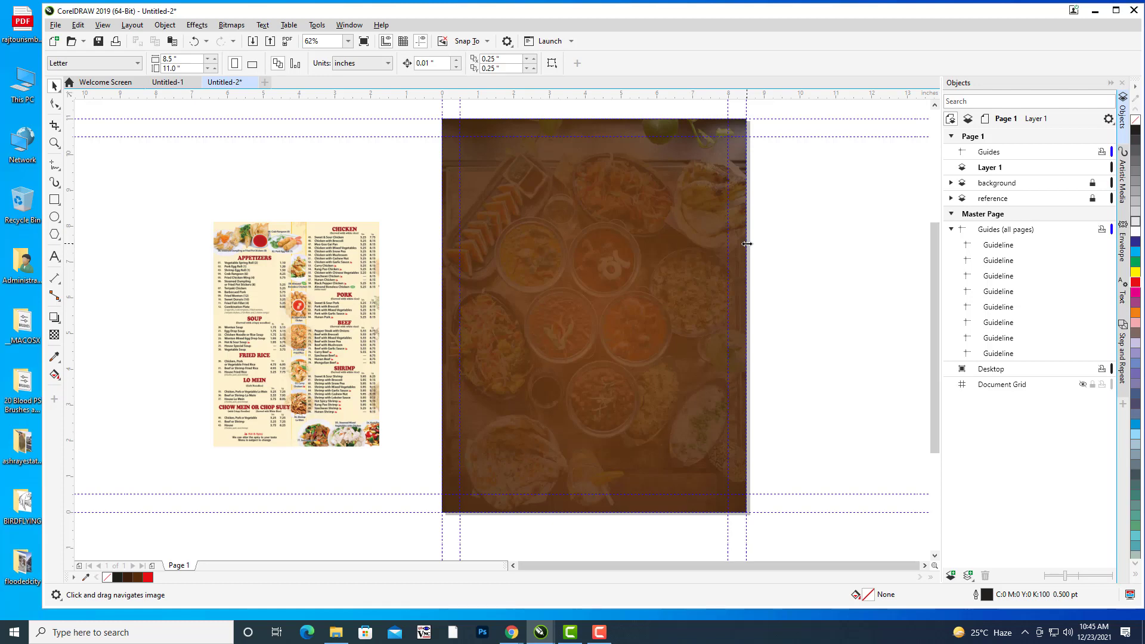
pyautogui.moveTo(737, 177)
pyautogui.mouseDown()
pyautogui.moveTo(576, 193)
pyautogui.moveTo(609, 189)
pyautogui.mouseUp()
pyautogui.moveTo(599, 279); pyautogui.dragTo(625, 273)
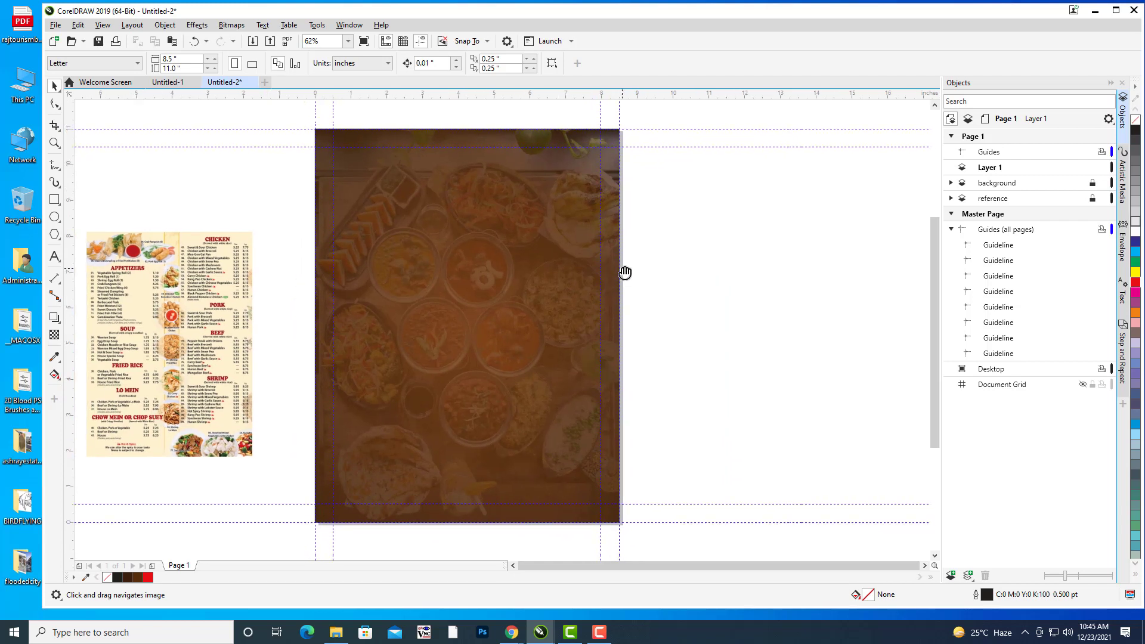
pyautogui.moveTo(604, 291)
pyautogui.mouseDown()
pyautogui.moveTo(524, 302)
pyautogui.moveTo(538, 300)
pyautogui.mouseUp()
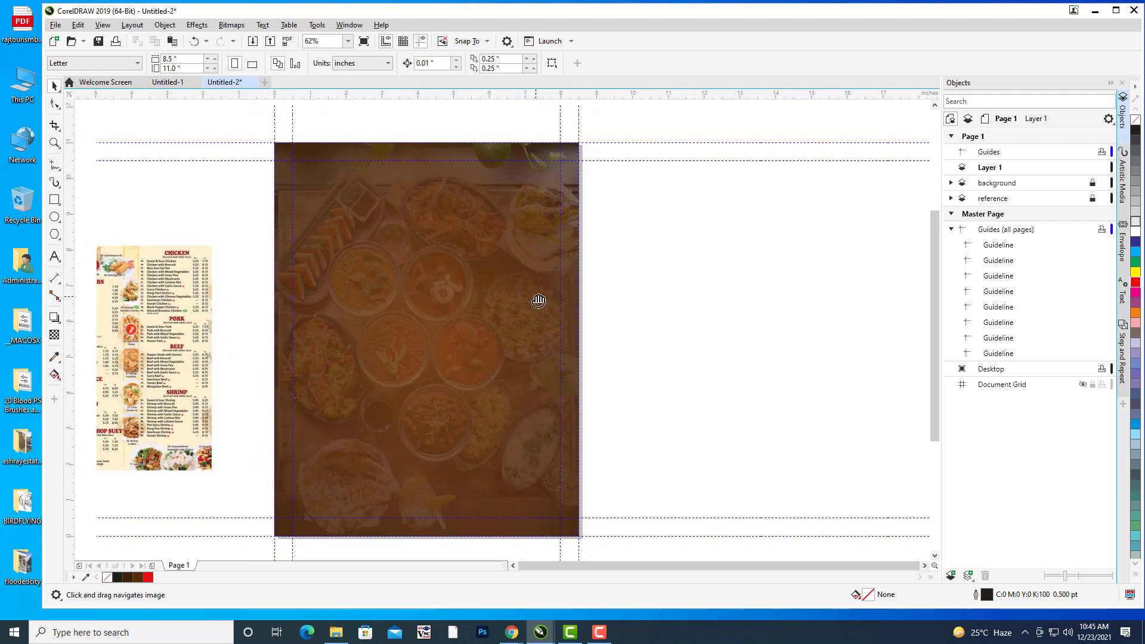
pyautogui.moveTo(569, 260); pyautogui.dragTo(596, 257)
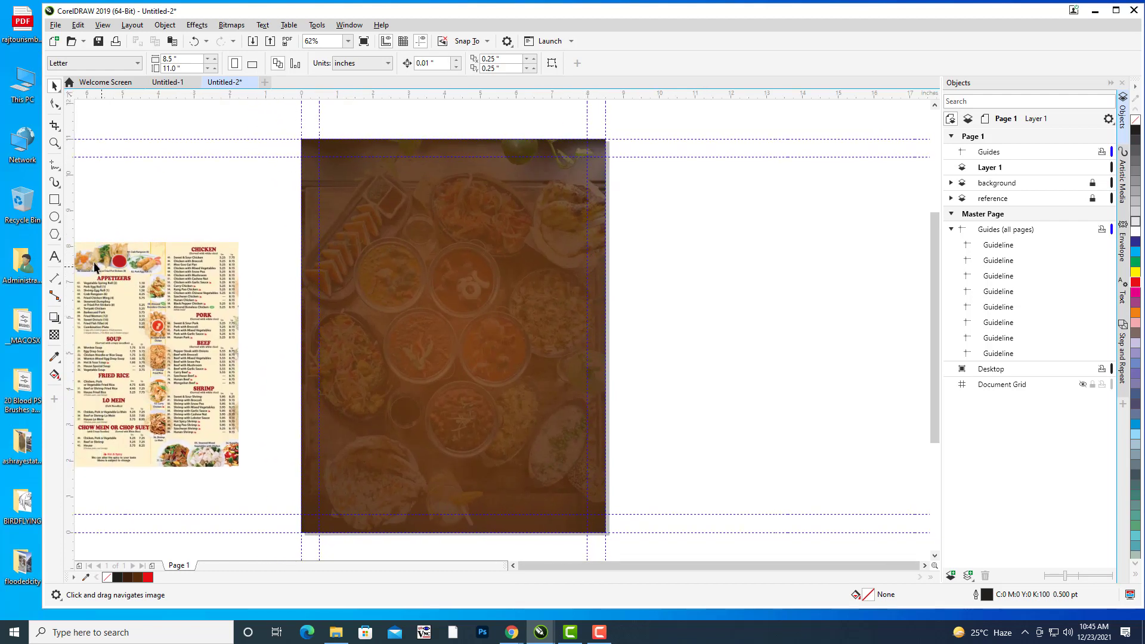
# Add the artistic text "Swagath Grand" on Layer 1 in the empty area to the right of the page.
pyautogui.click(54, 256)
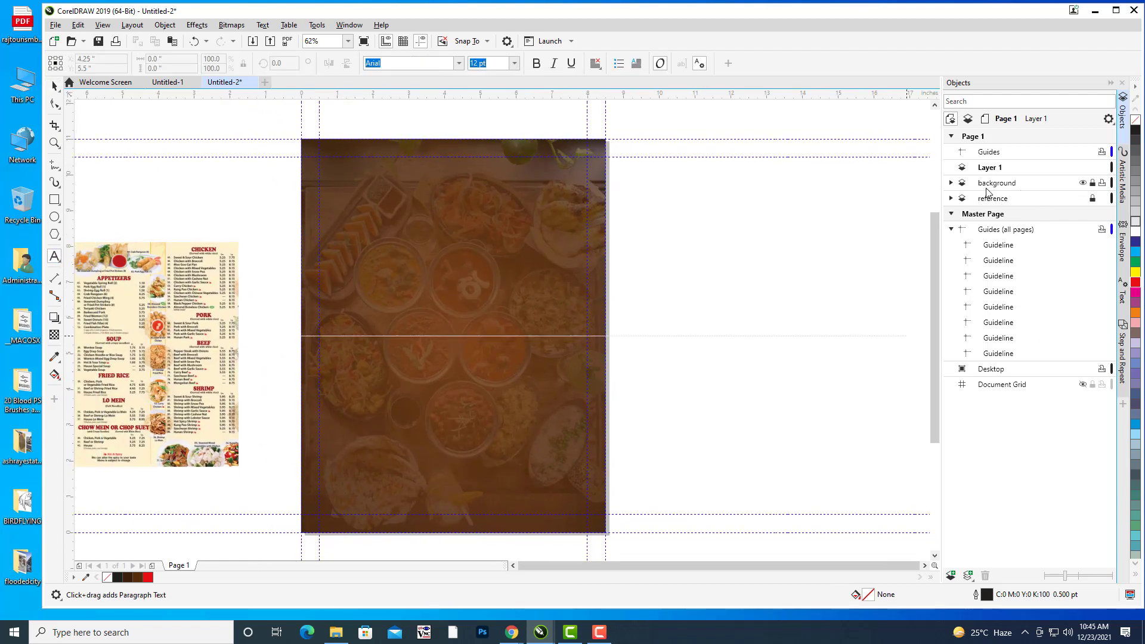
pyautogui.click(1000, 171)
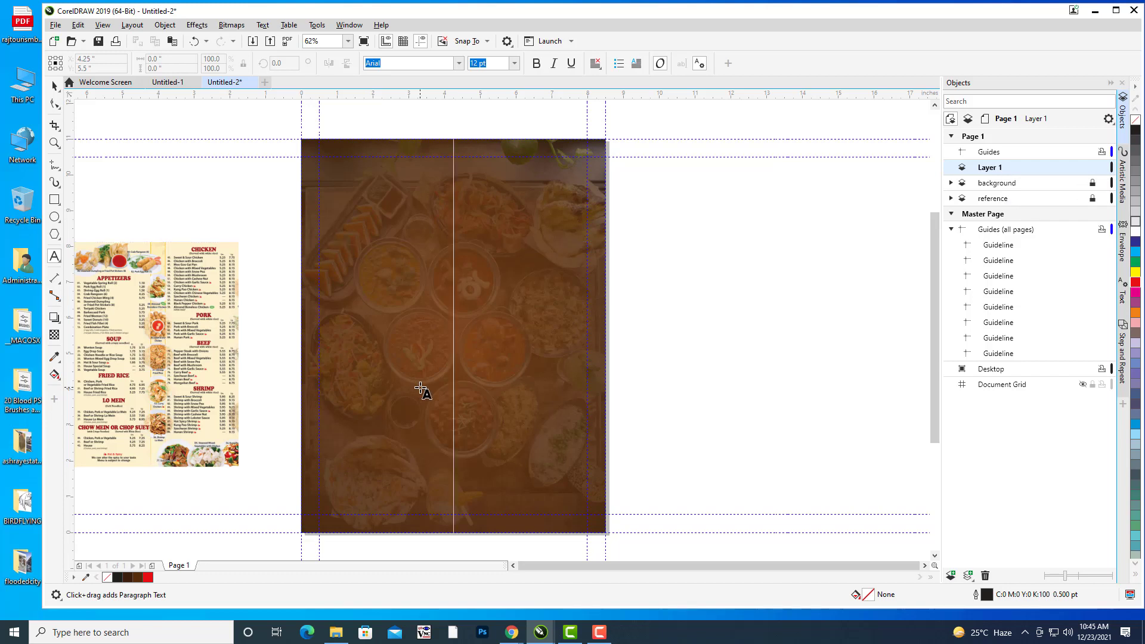
pyautogui.moveTo(713, 279); pyautogui.dragTo(674, 280)
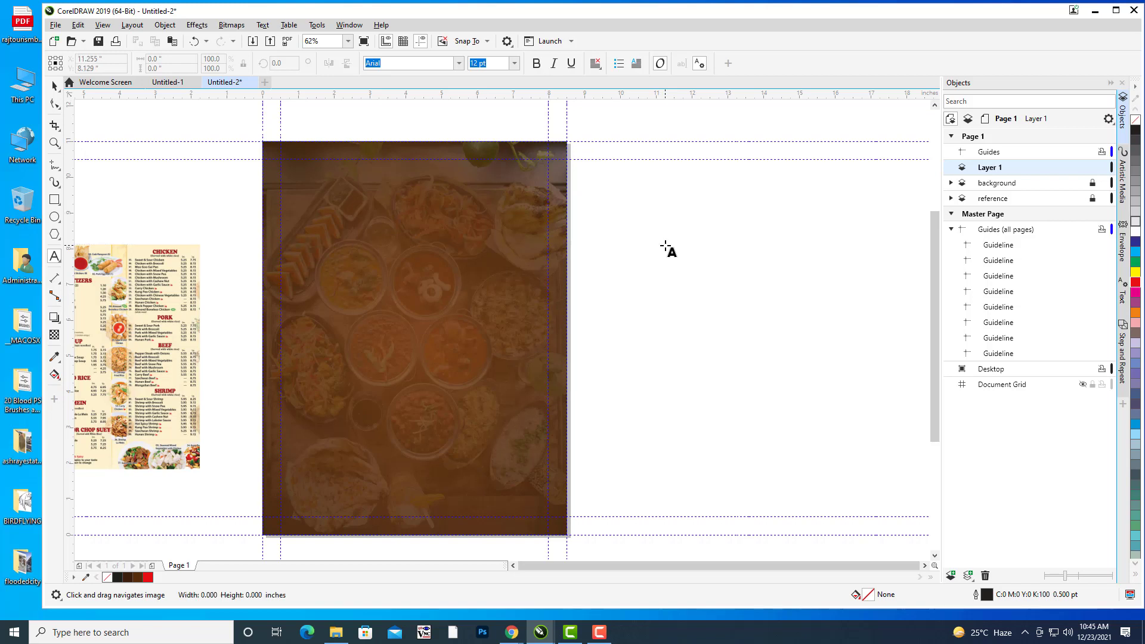
pyautogui.click(665, 246)
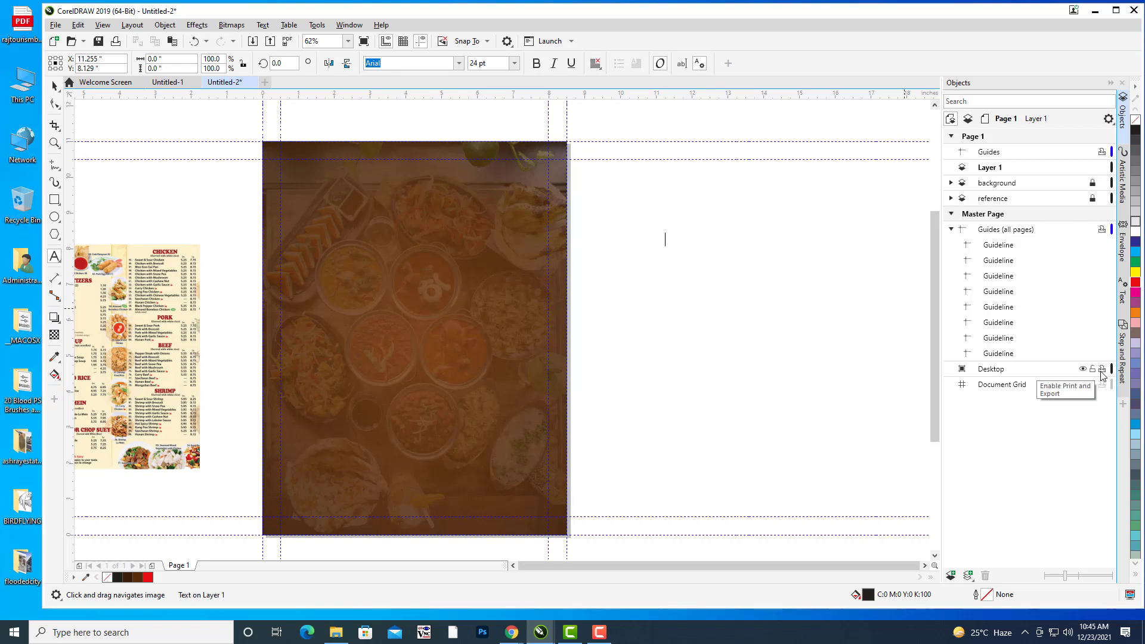
pyautogui.write('Swagat')
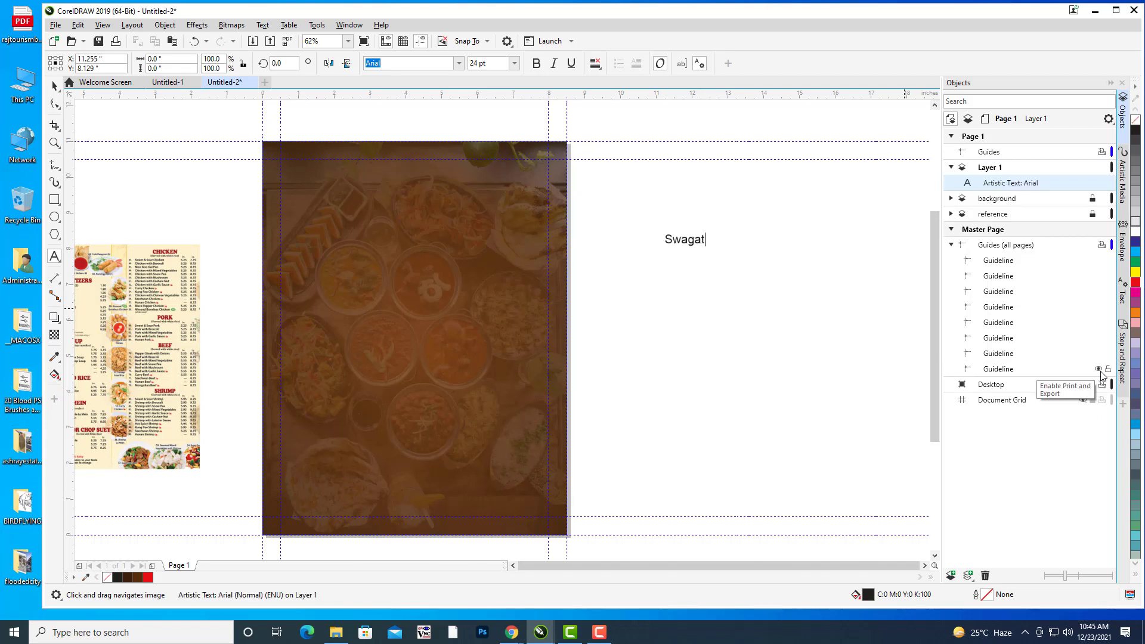
pyautogui.write('h Grand')
# Change the font of the whole "Swagath Grand" text to Great Vibes.
pyautogui.click(751, 241)
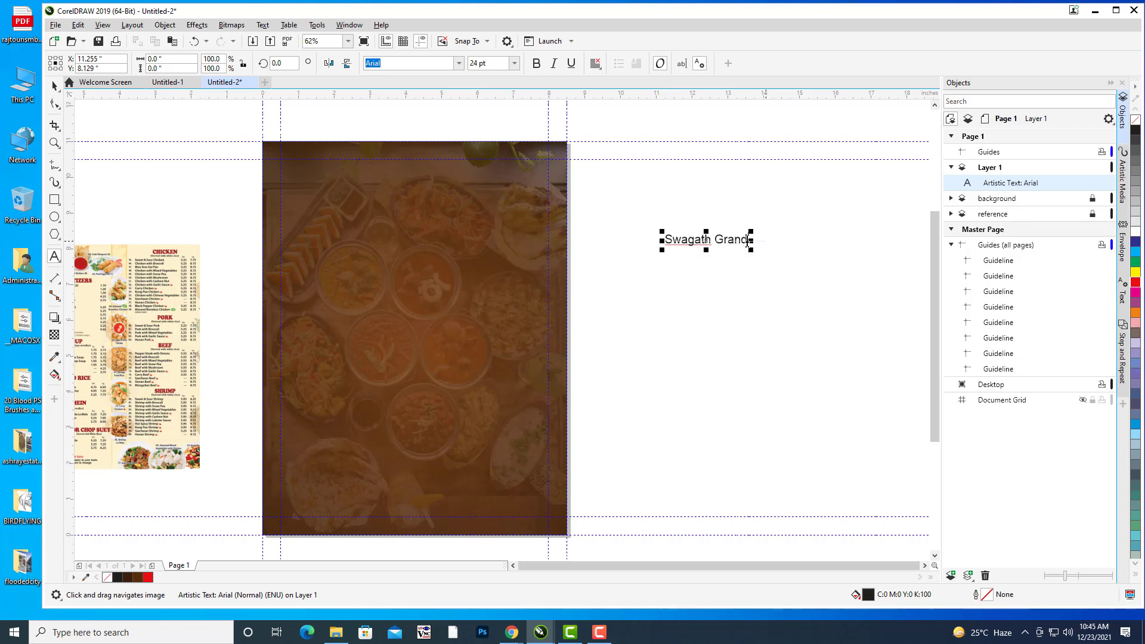
pyautogui.moveTo(747, 241); pyautogui.dragTo(657, 235)
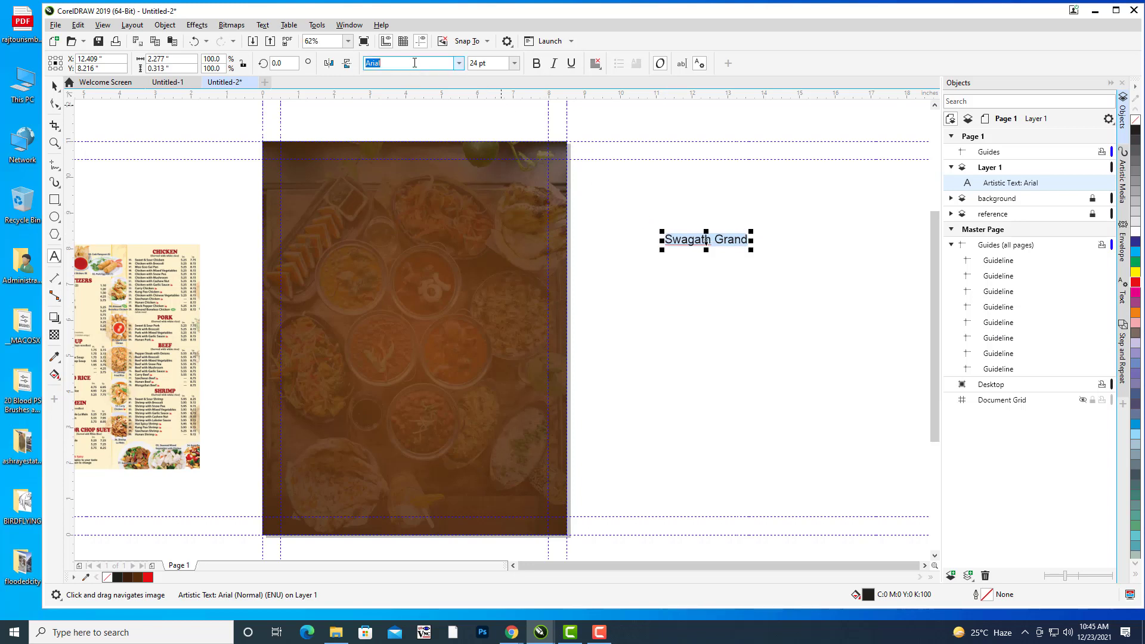
pyautogui.write('Great Vibes')
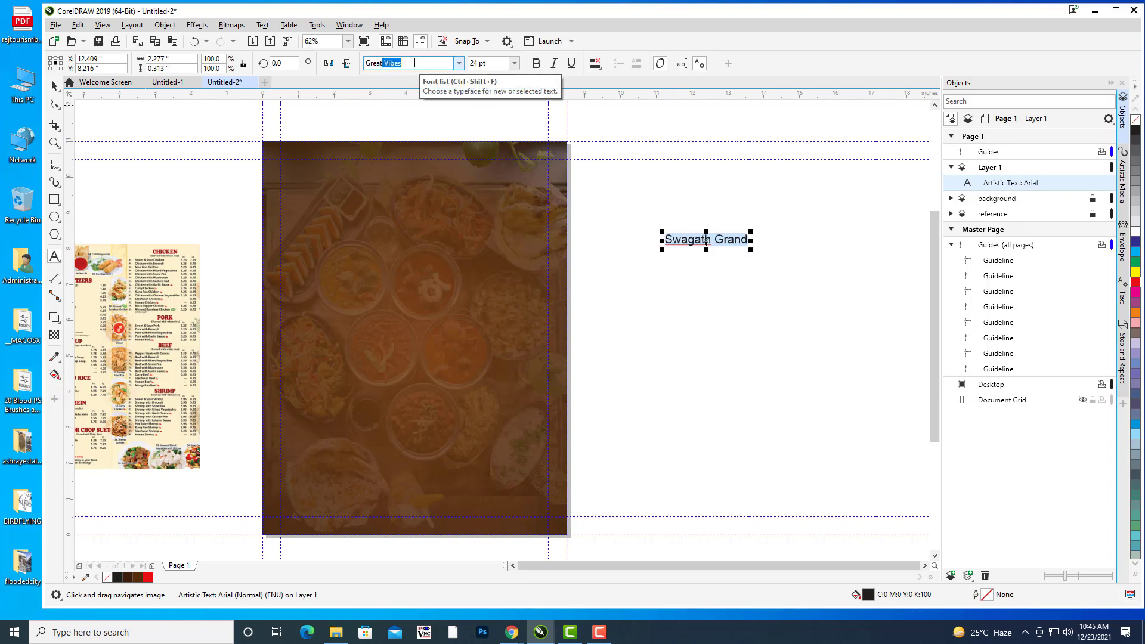
pyautogui.press('Right')
pyautogui.press('Return')
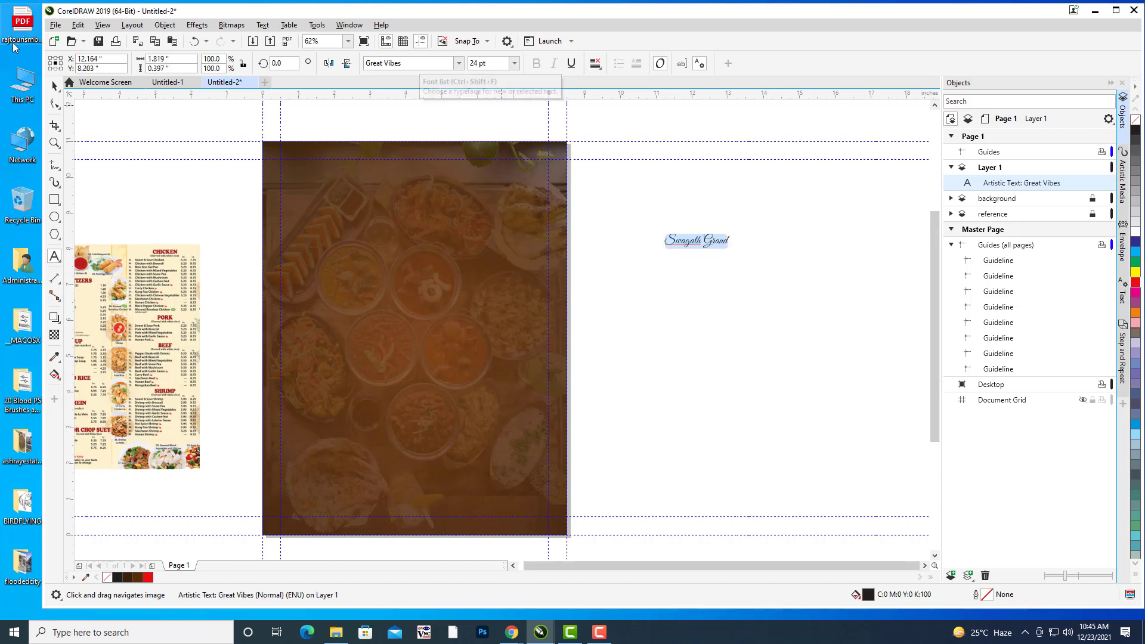
# Scale the "Swagath Grand" title up to about 8.1 by 1.77 in and position it clear of the page's right edge.
pyautogui.click(54, 86)
pyautogui.moveTo(734, 229); pyautogui.dragTo(835, 180)
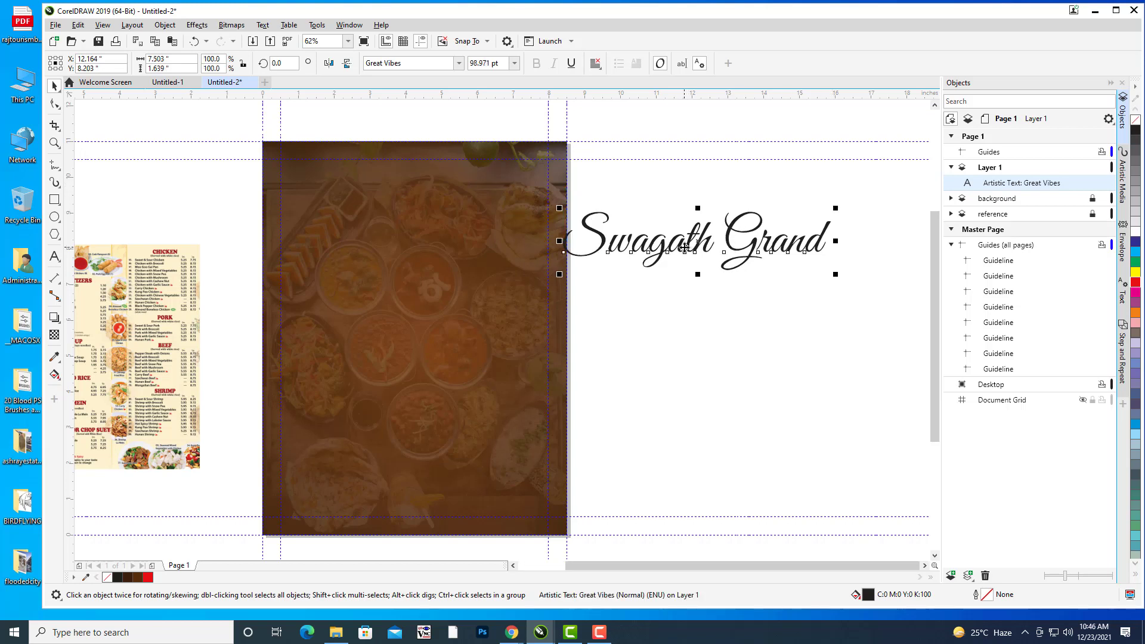
pyautogui.moveTo(688, 249); pyautogui.dragTo(745, 244)
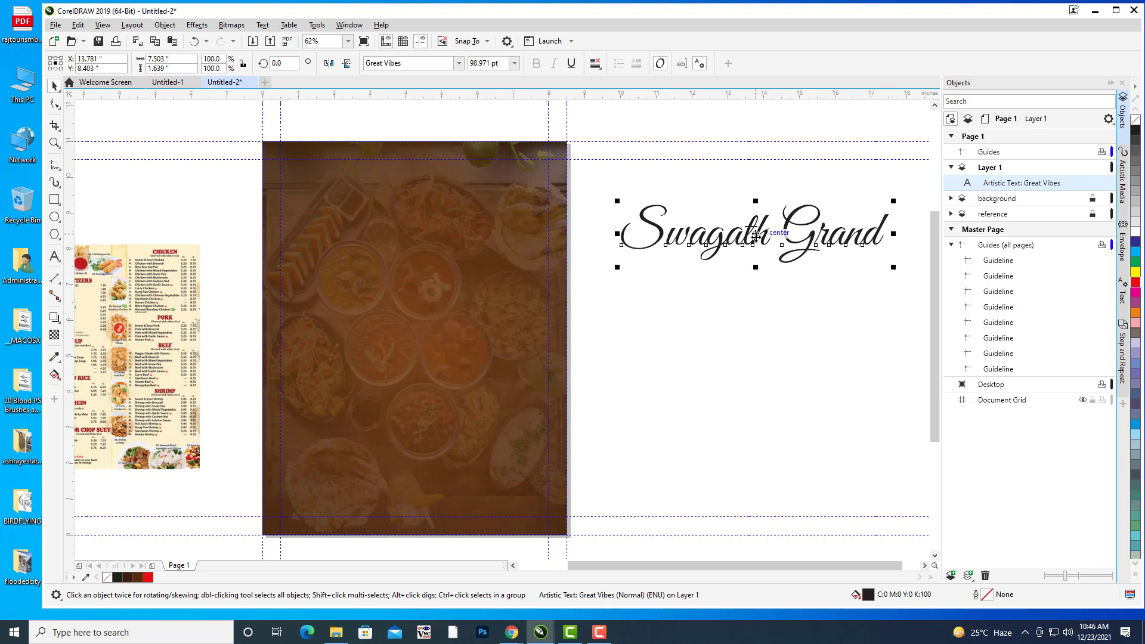
pyautogui.moveTo(756, 236); pyautogui.dragTo(741, 246)
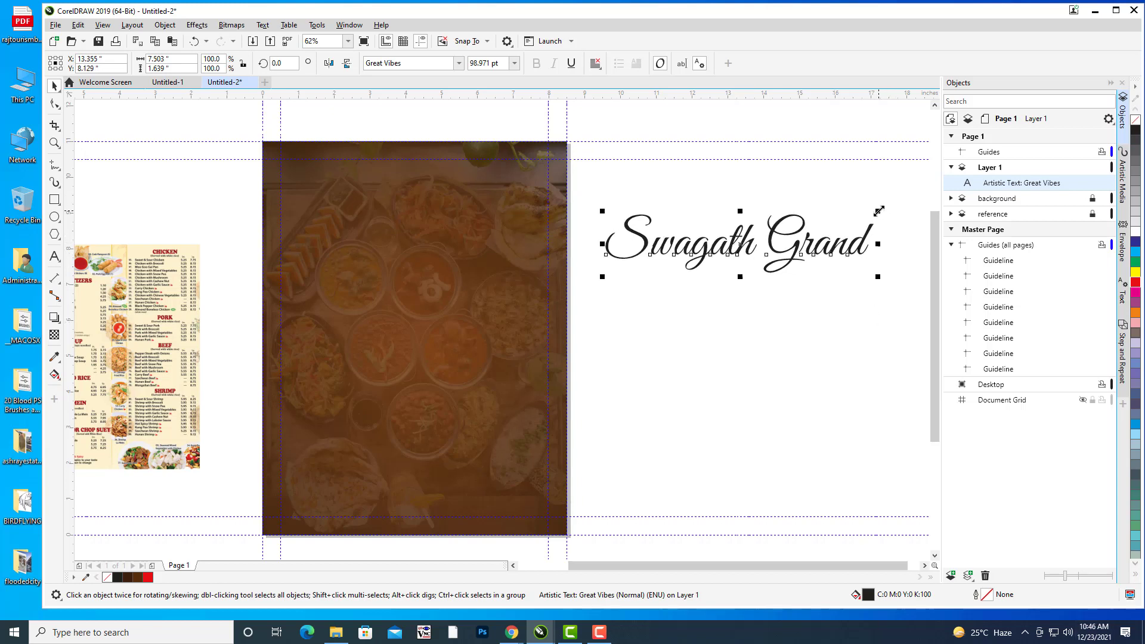
pyautogui.moveTo(880, 211); pyautogui.dragTo(890, 207)
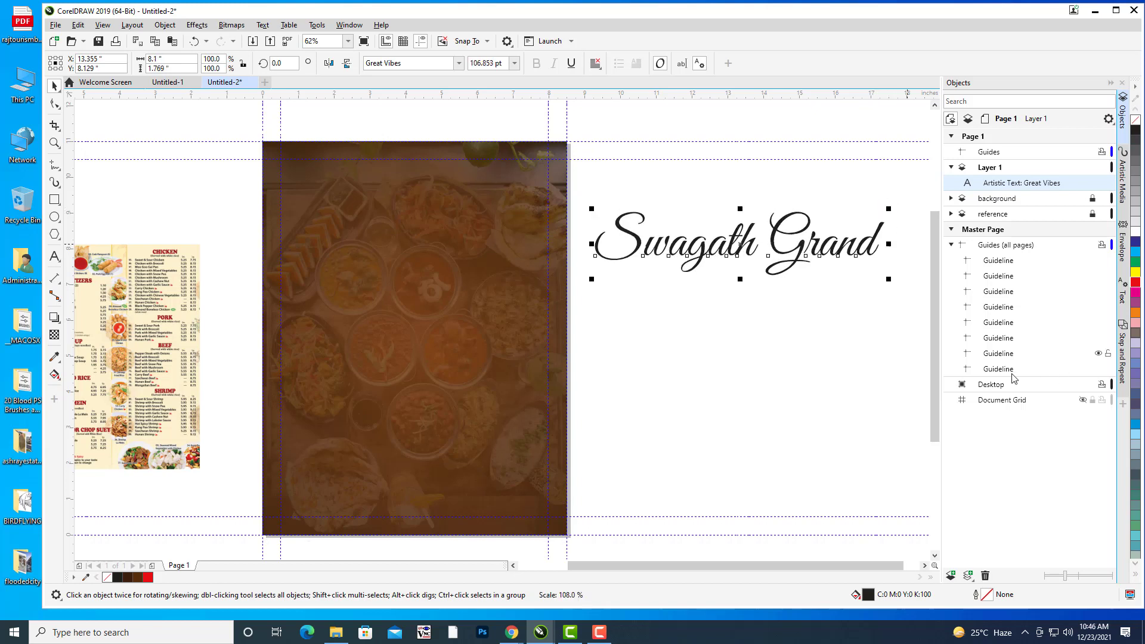
# Fill the "Swagath Grand" title with yellow and move it onto the upper part of the page.
pyautogui.click(1135, 272)
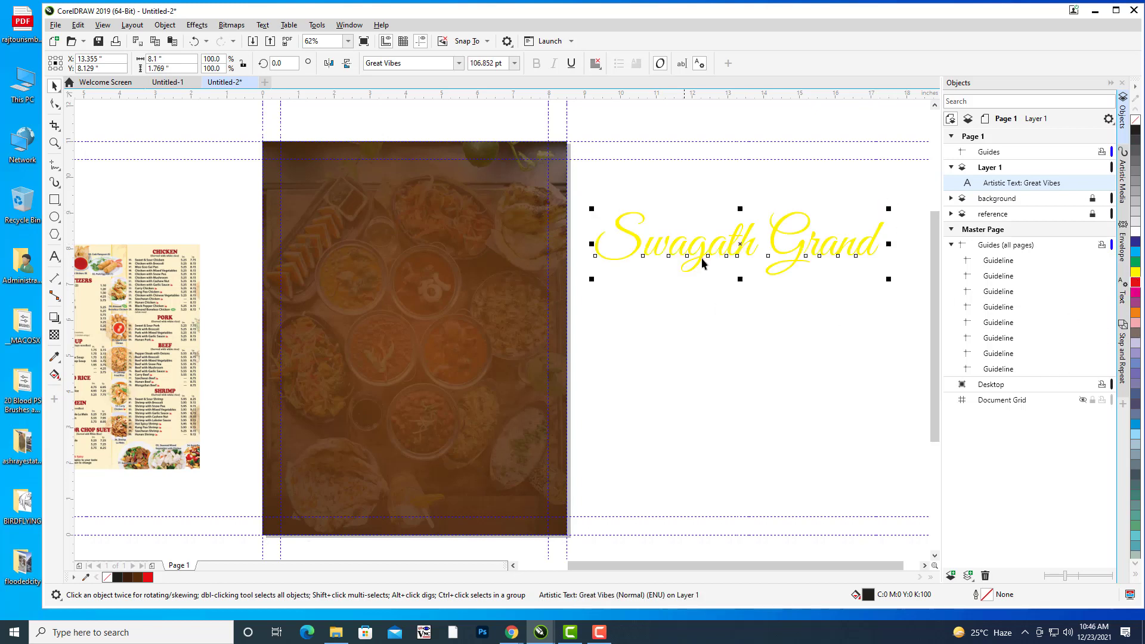
pyautogui.moveTo(742, 249); pyautogui.dragTo(434, 206)
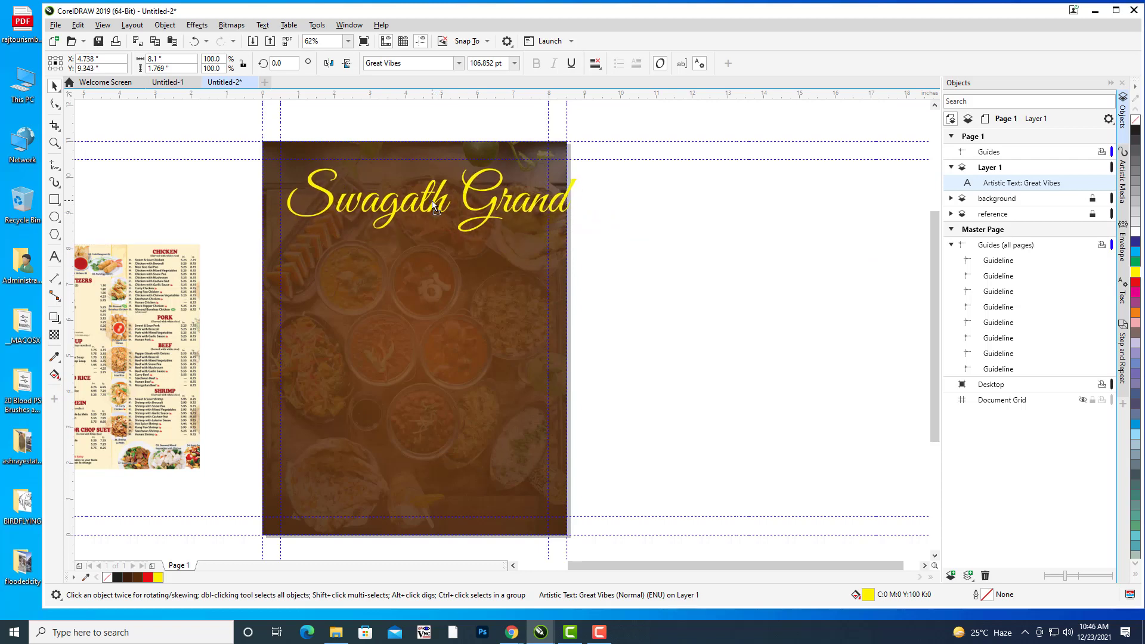
pyautogui.press('h')
pyautogui.moveTo(591, 219); pyautogui.dragTo(749, 259)
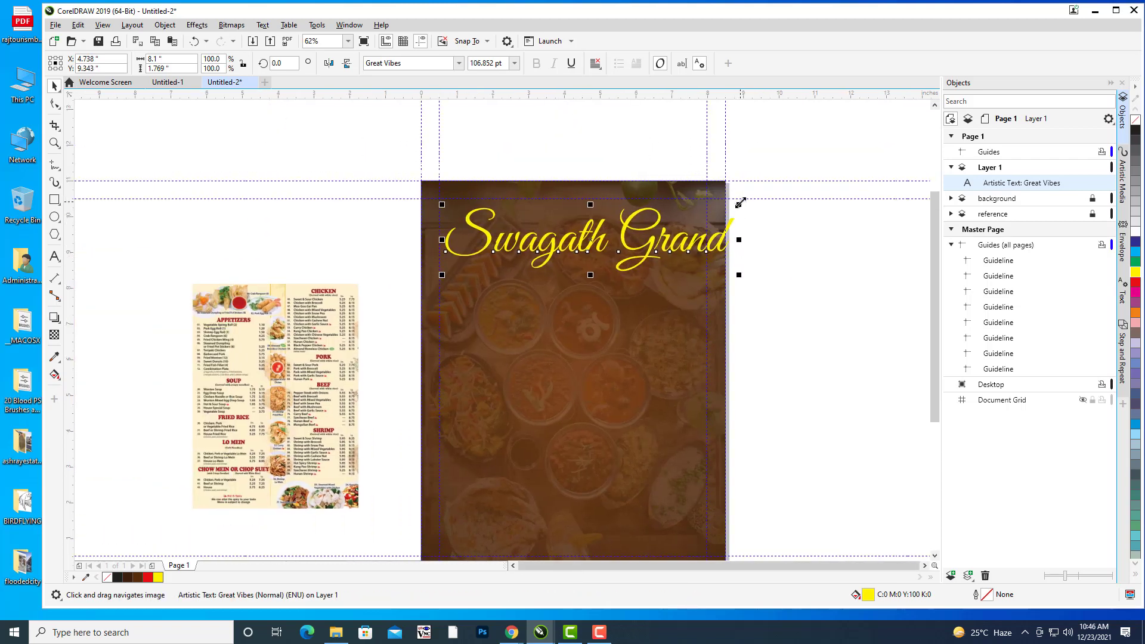
# Scale the "Swagath Grand" title down to about 5.5 by 1.2 in and place it on the upper part of the page.
pyautogui.moveTo(739, 205); pyautogui.dragTo(694, 216)
pyautogui.moveTo(570, 234); pyautogui.dragTo(659, 224)
pyautogui.press('space')
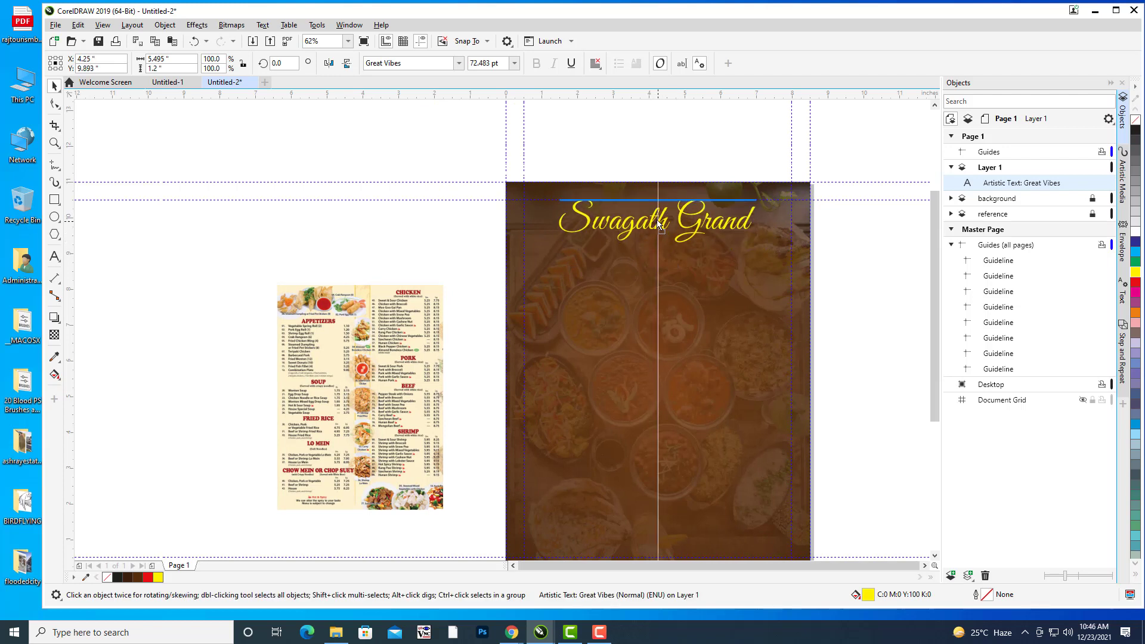
pyautogui.moveTo(659, 225); pyautogui.dragTo(666, 221)
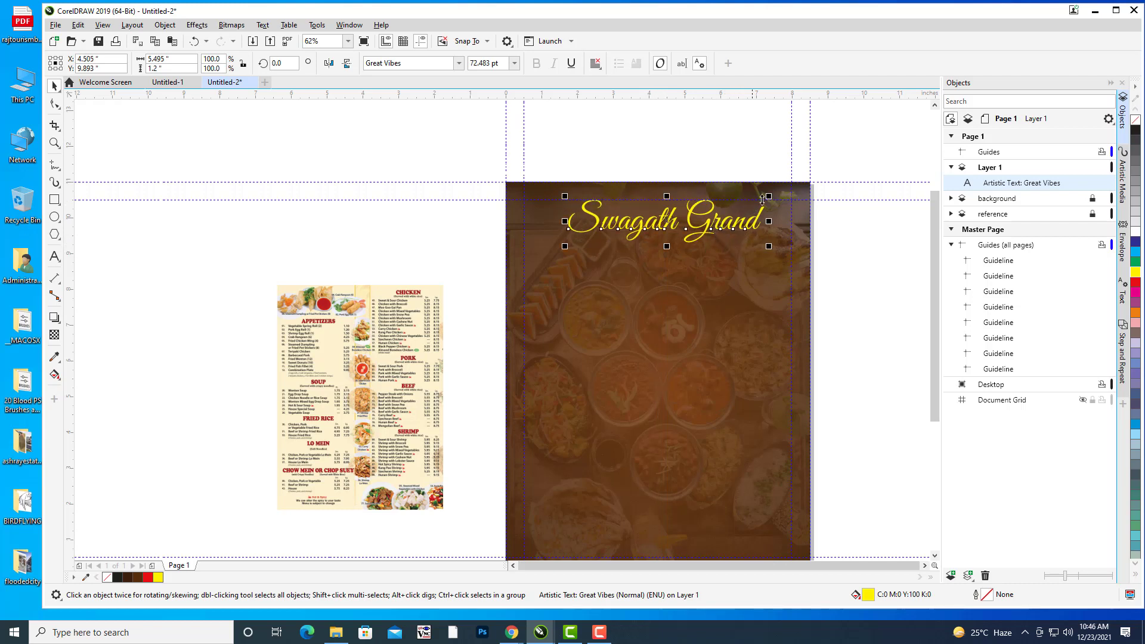
# Reduce the "Swagath Grand" title to about 4.23 by 0.93 in and center it horizontally just below the top margin guideline.
pyautogui.moveTo(771, 196); pyautogui.dragTo(747, 201)
pyautogui.moveTo(670, 220); pyautogui.dragTo(669, 214)
pyautogui.moveTo(661, 210); pyautogui.dragTo(661, 220)
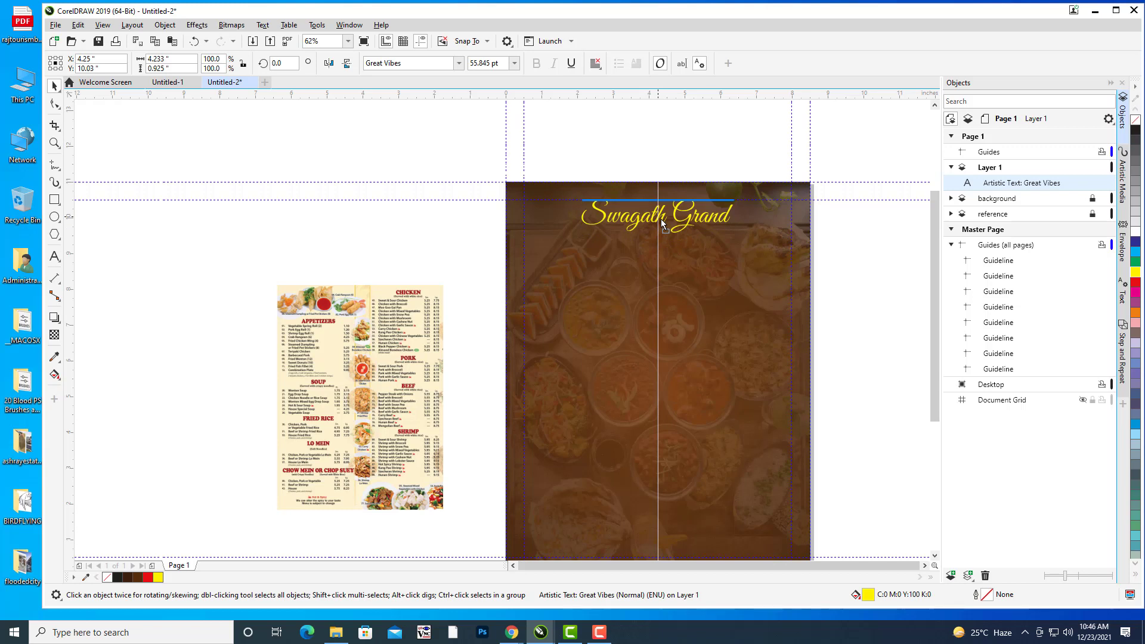
pyautogui.moveTo(661, 219); pyautogui.dragTo(660, 219)
pyautogui.click(687, 138)
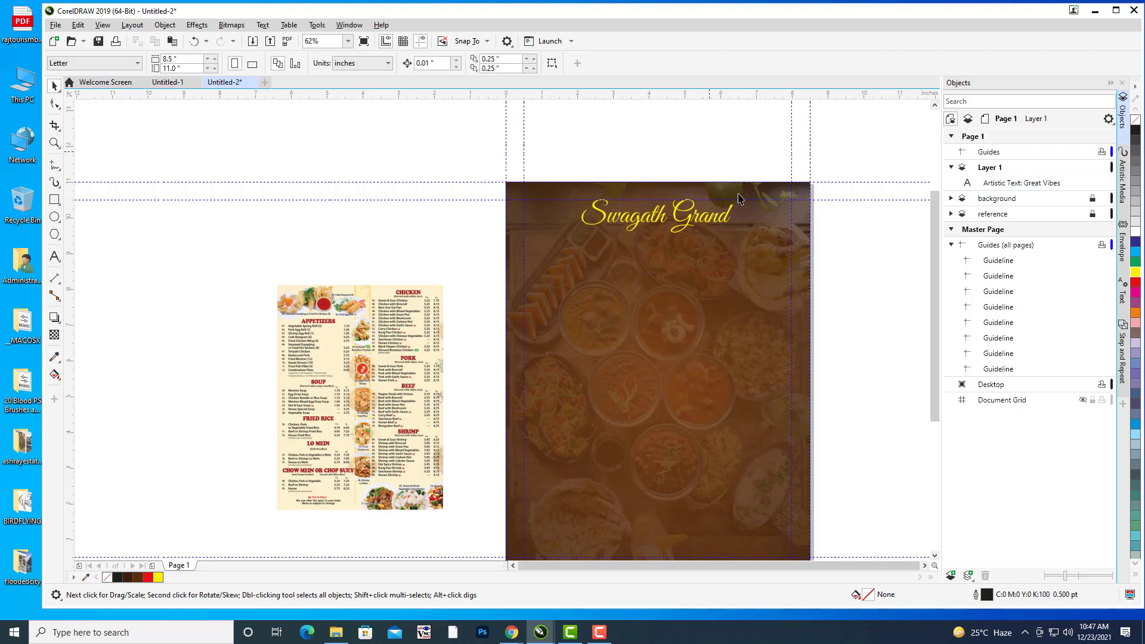
# Switch to Chrome and open iconfinder.com in a new tab.
pyautogui.moveTo(750, 252); pyautogui.dragTo(735, 206)
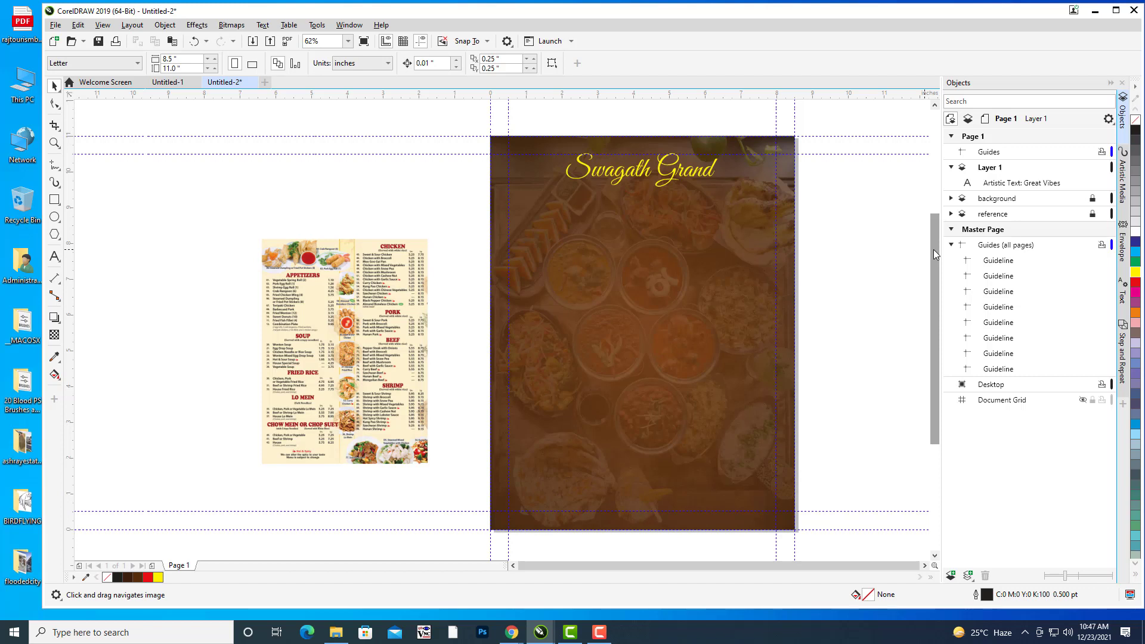
pyautogui.moveTo(785, 275); pyautogui.dragTo(751, 274)
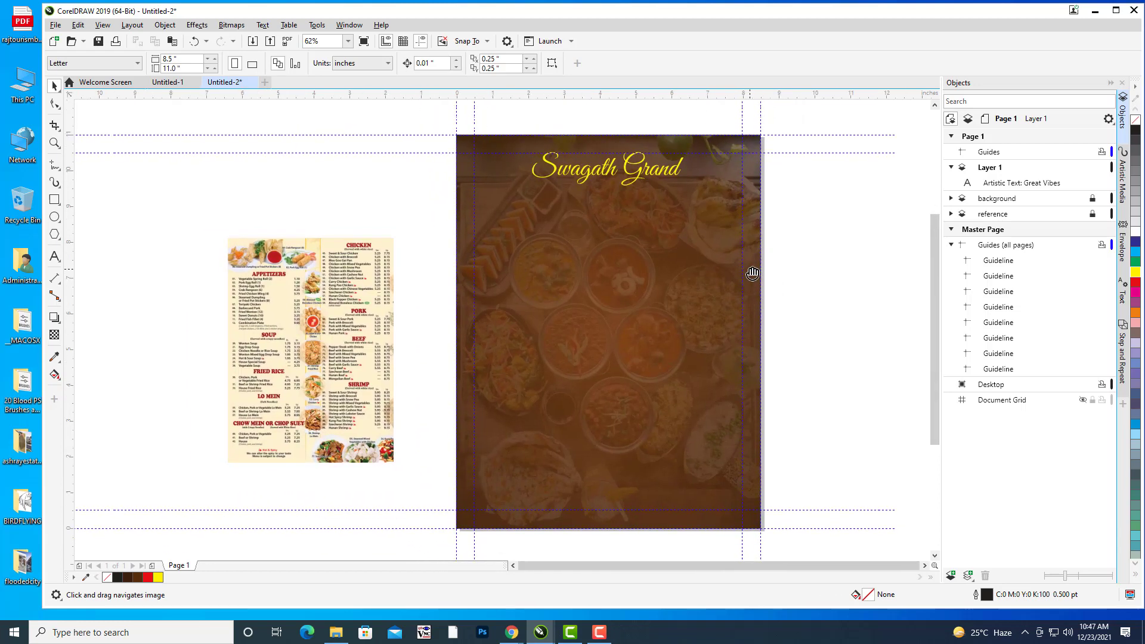
pyautogui.moveTo(510, 633)
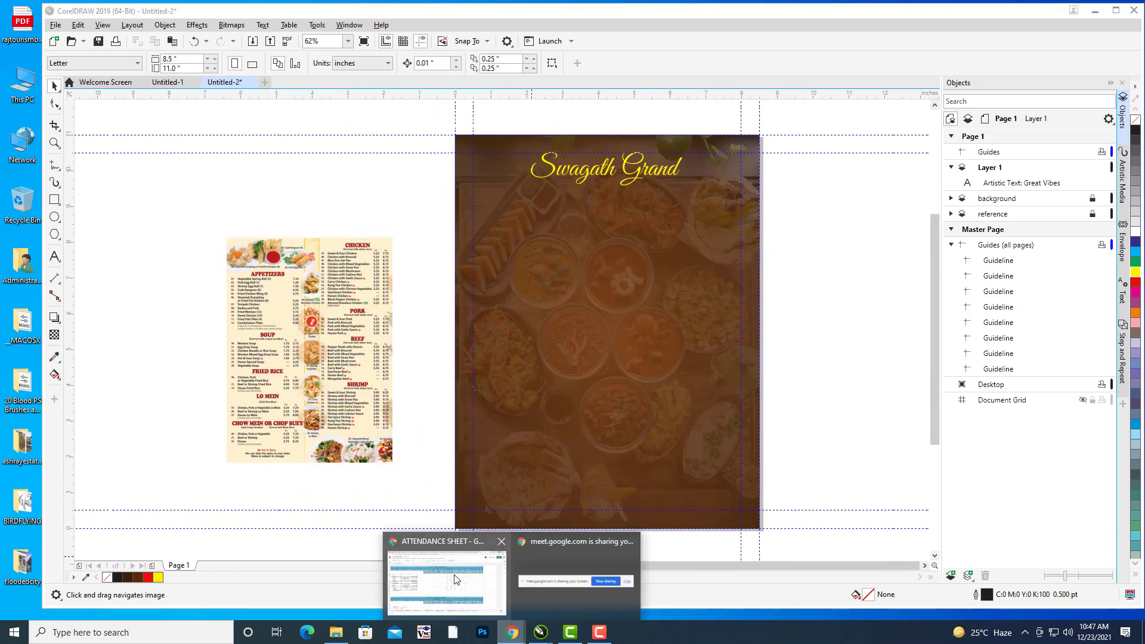
pyautogui.click(457, 578)
pyautogui.click(997, 10)
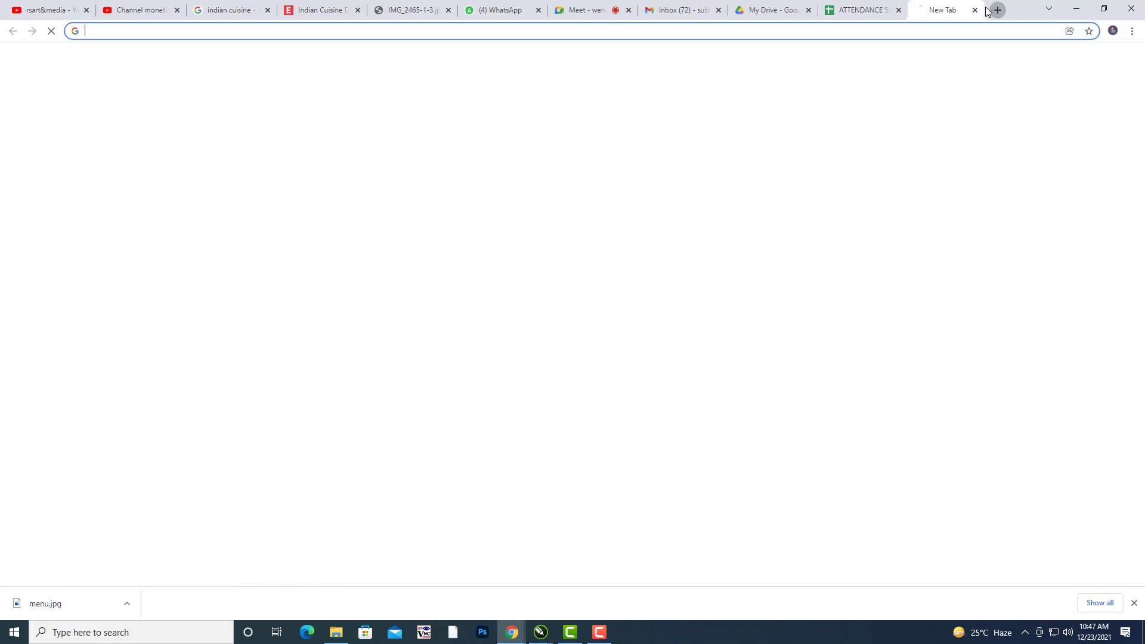
pyautogui.write('iconfinder.com')
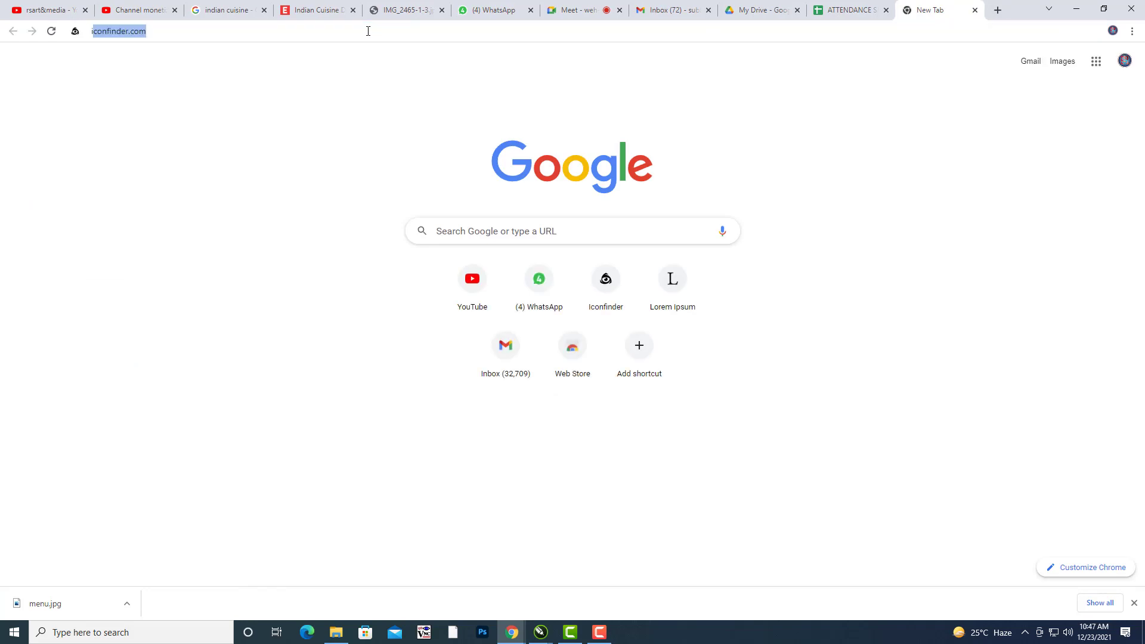
pyautogui.press('Return')
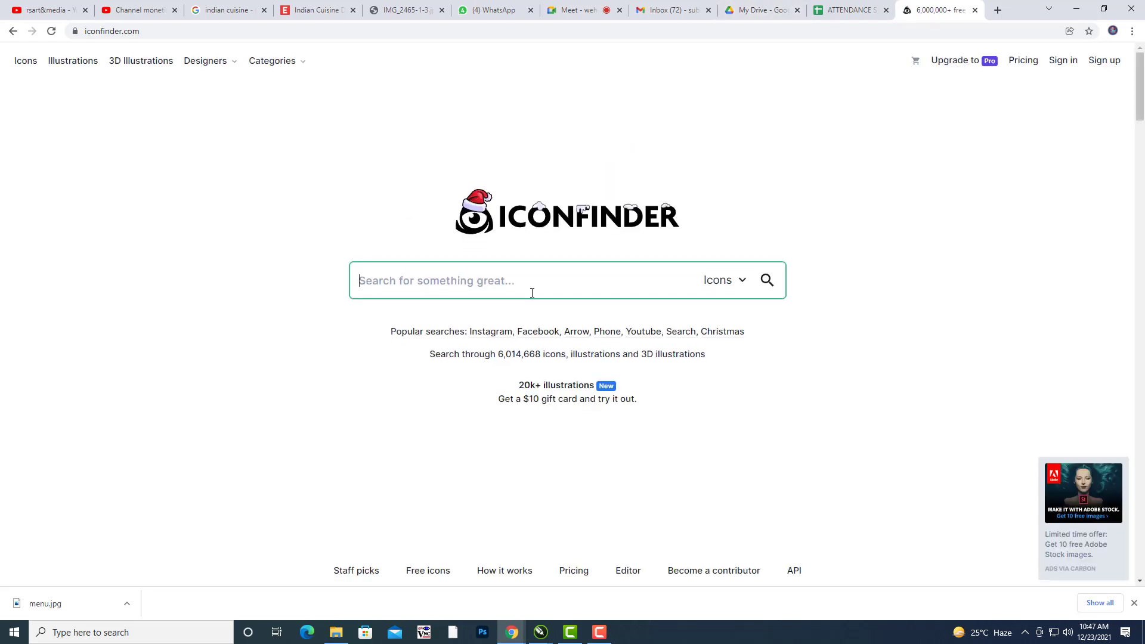
# Search Iconfinder for "food" icons and limit the results to free ones.
pyautogui.click(532, 293)
pyautogui.write('food')
pyautogui.press('Return')
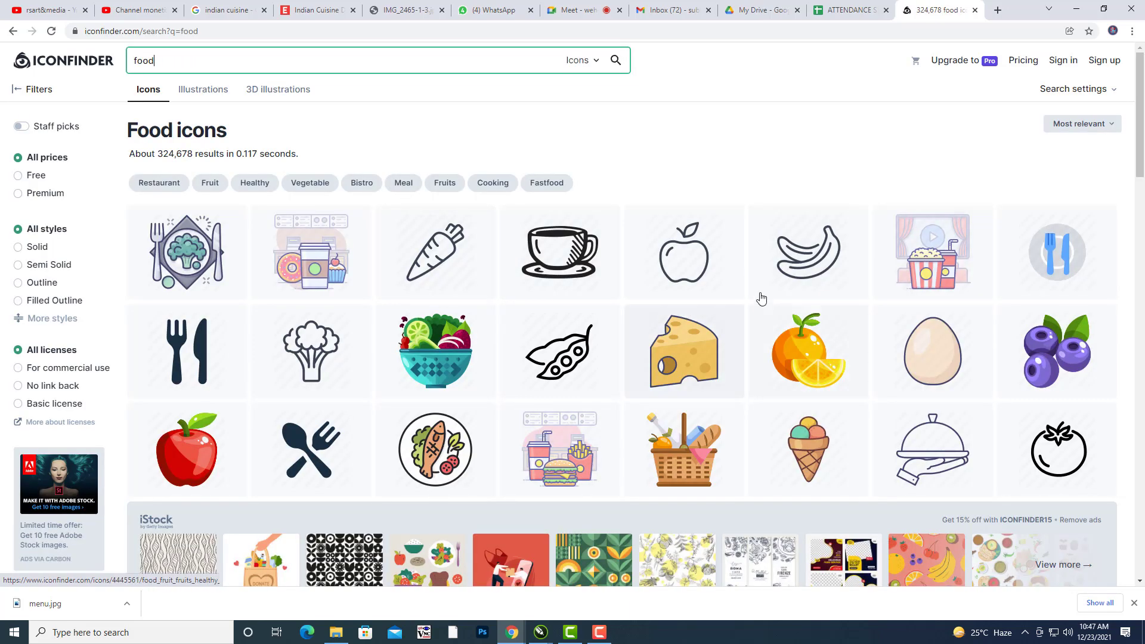
pyautogui.scroll(-5, 761, 299)
pyautogui.scroll(-4, 745, 242)
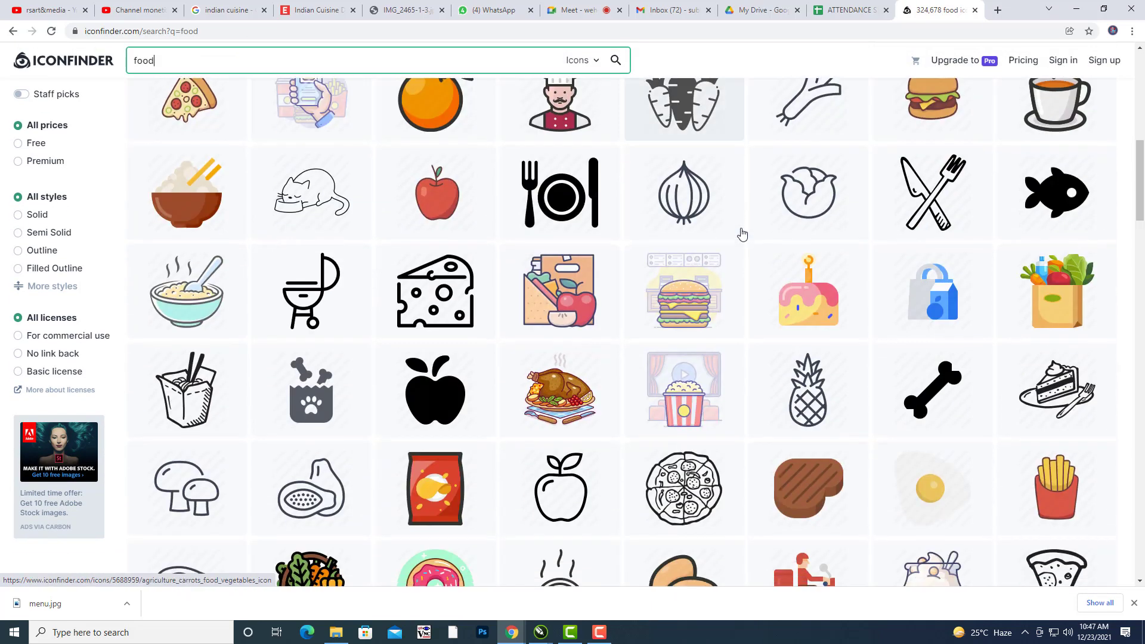
pyautogui.scroll(-2, 761, 307)
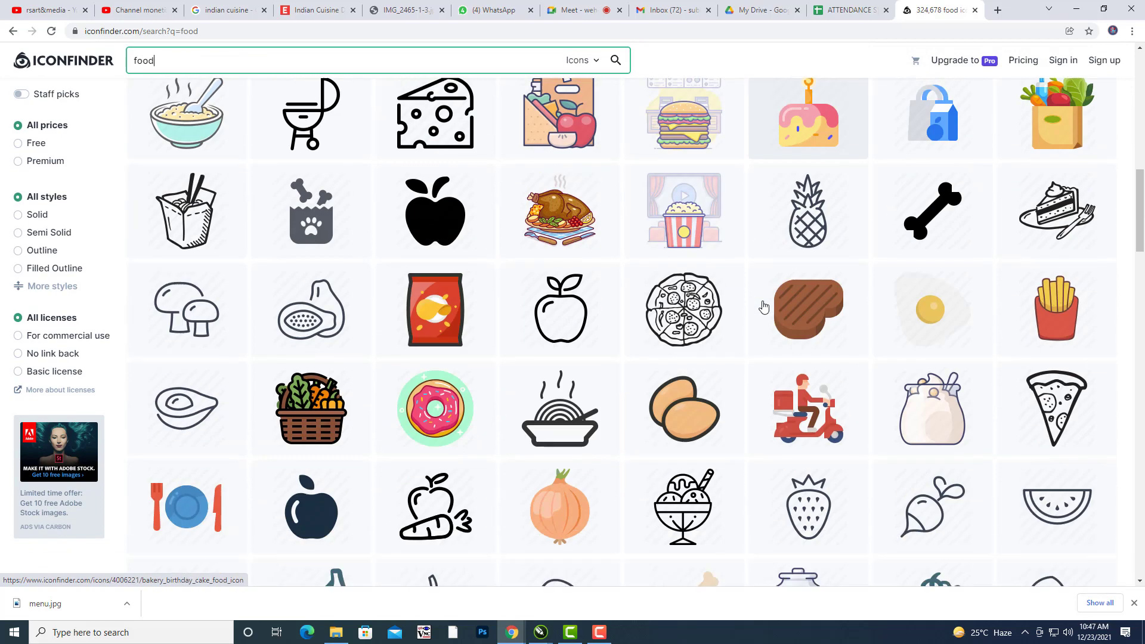
pyautogui.scroll(3, 736, 306)
pyautogui.click(28, 144)
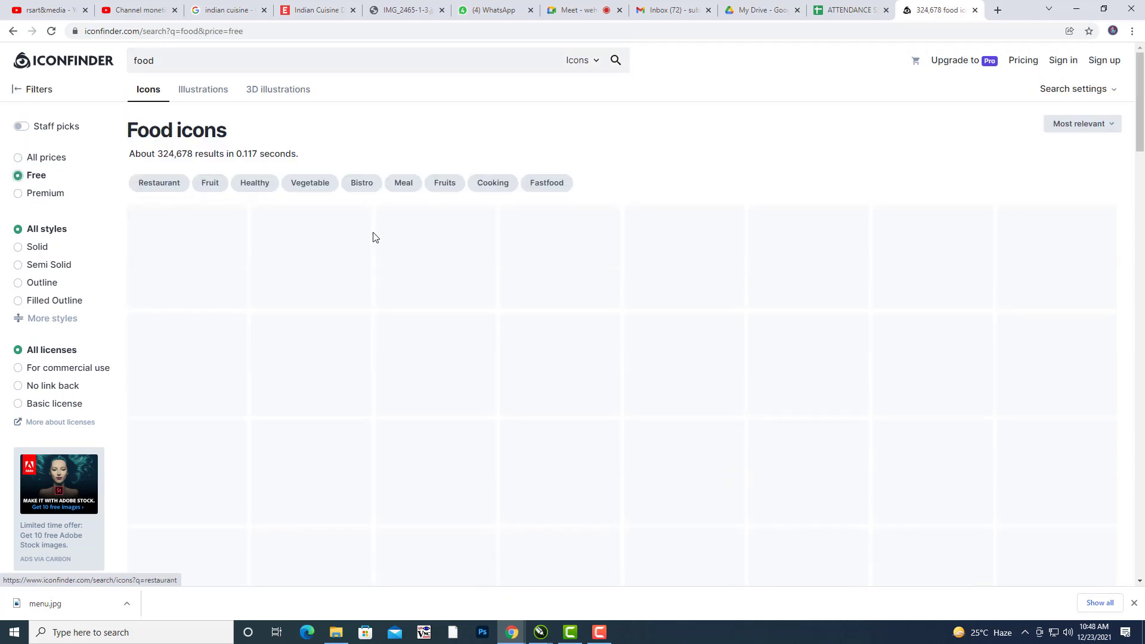
# Look through the free food icons for one that suits the restaurant menu.
pyautogui.scroll(-2, 752, 251)
pyautogui.scroll(-9, 751, 251)
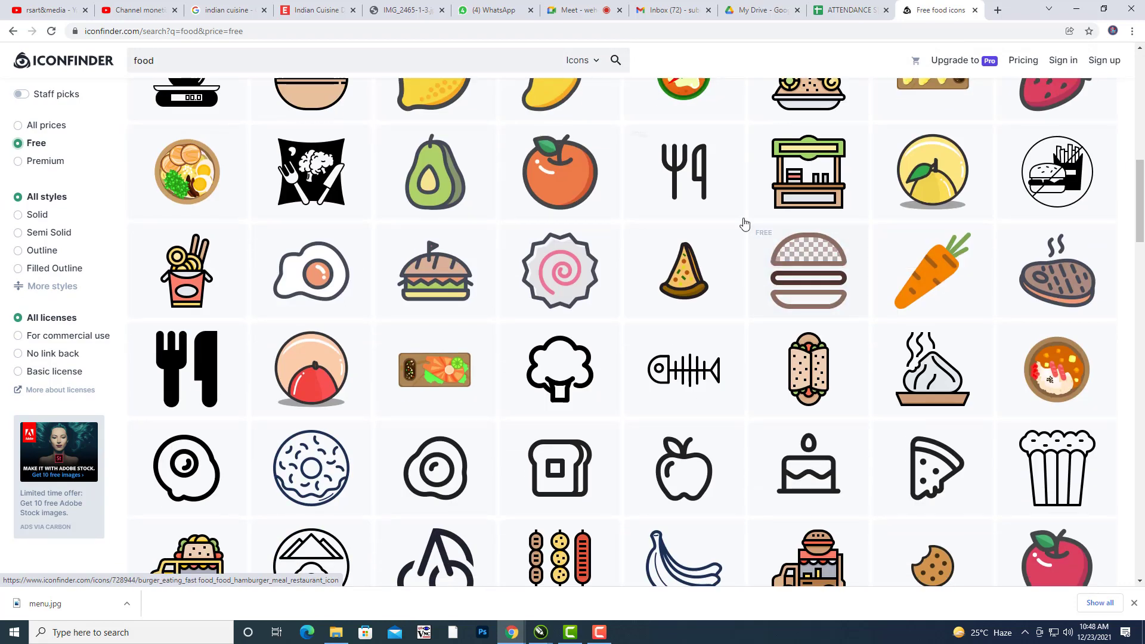
pyautogui.scroll(-6, 742, 227)
pyautogui.scroll(-3, 775, 298)
pyautogui.scroll(-3, 779, 303)
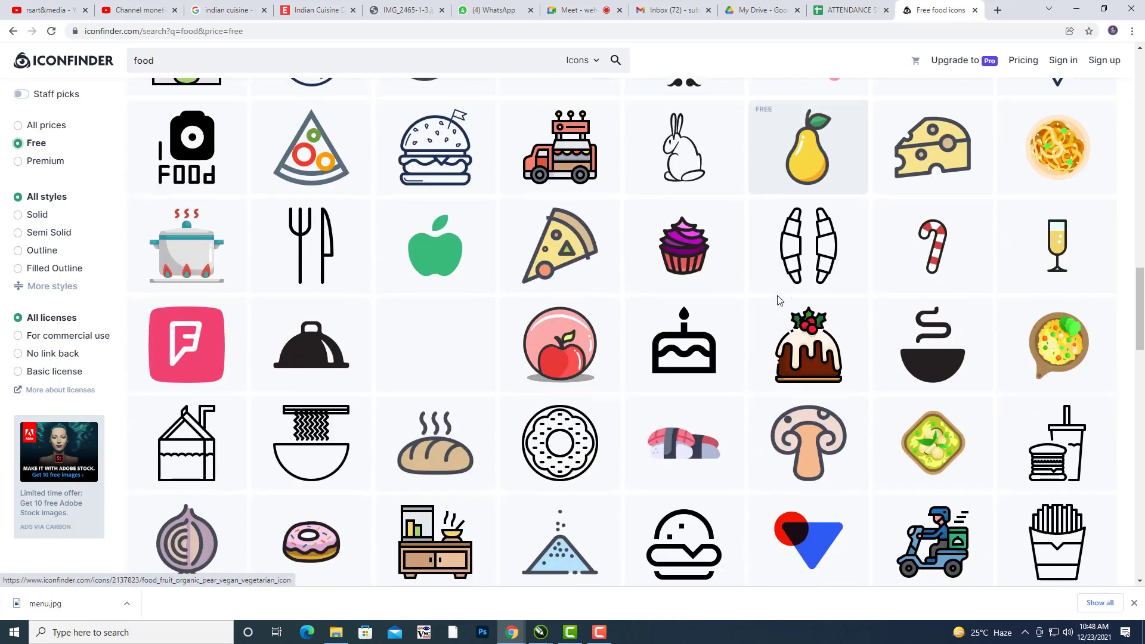
pyautogui.scroll(-2, 372, 234)
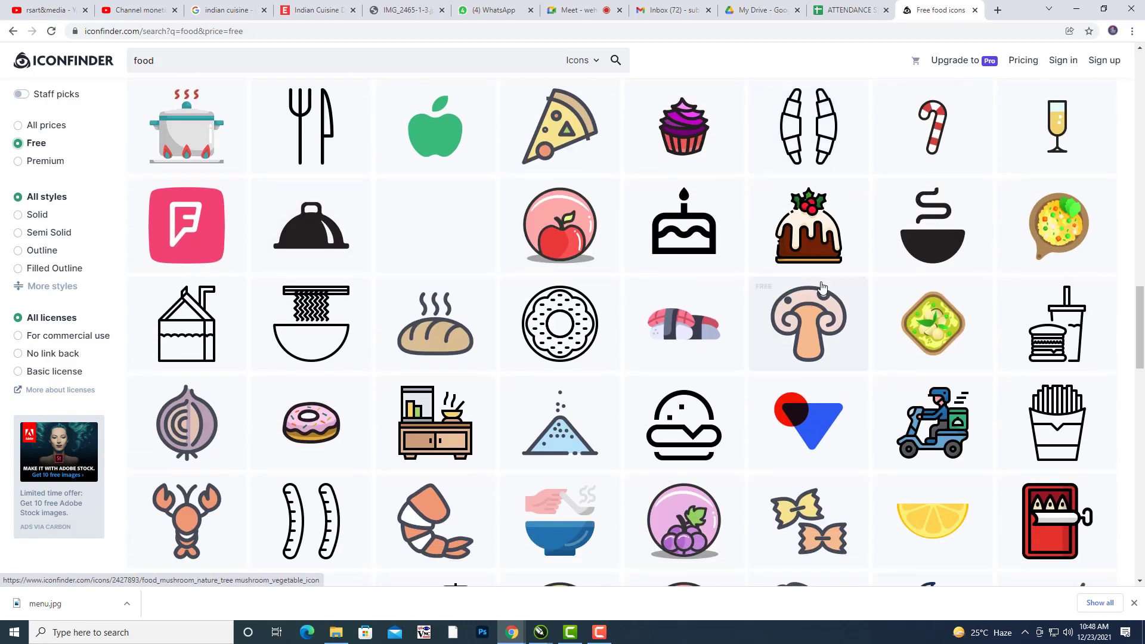
pyautogui.scroll(-6, 822, 287)
pyautogui.scroll(-10, 822, 288)
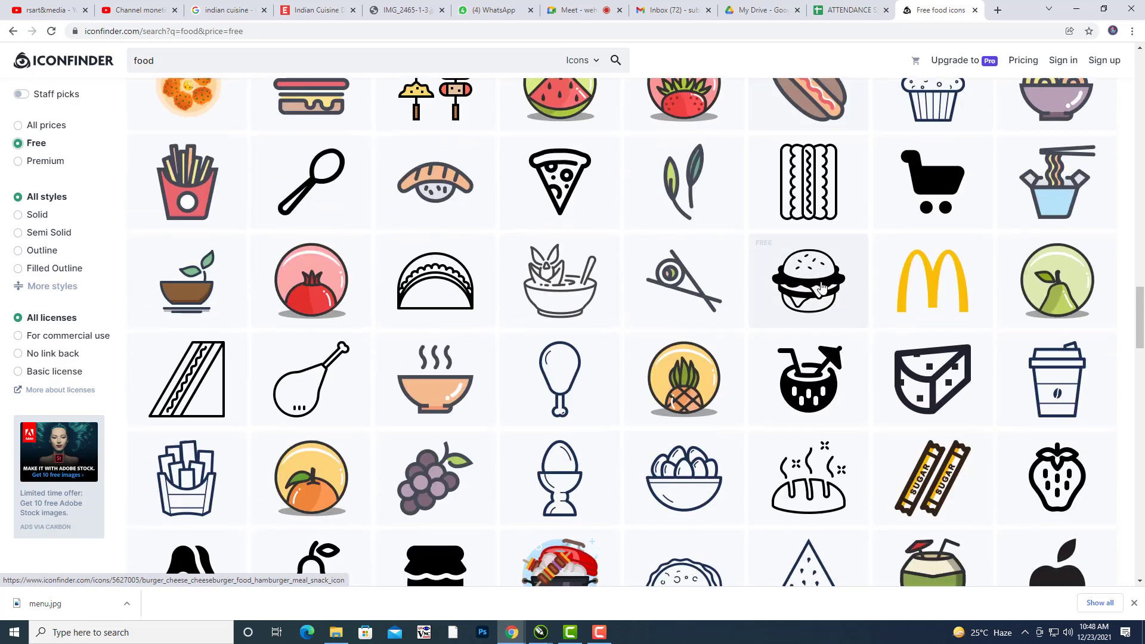
pyautogui.scroll(-7, 822, 287)
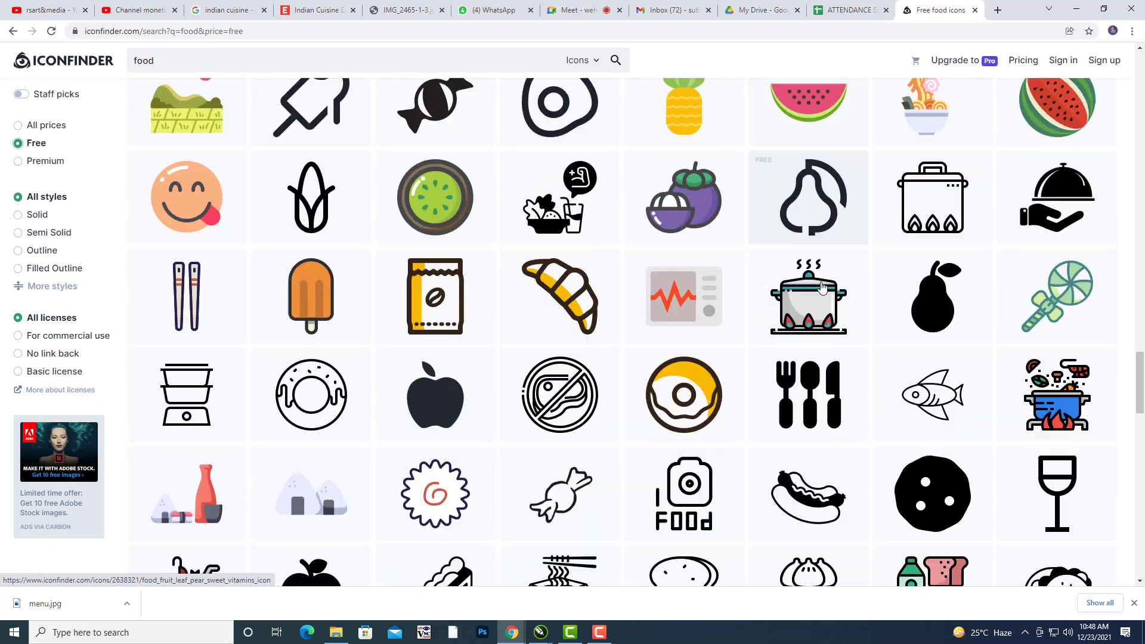
pyautogui.scroll(-8, 822, 287)
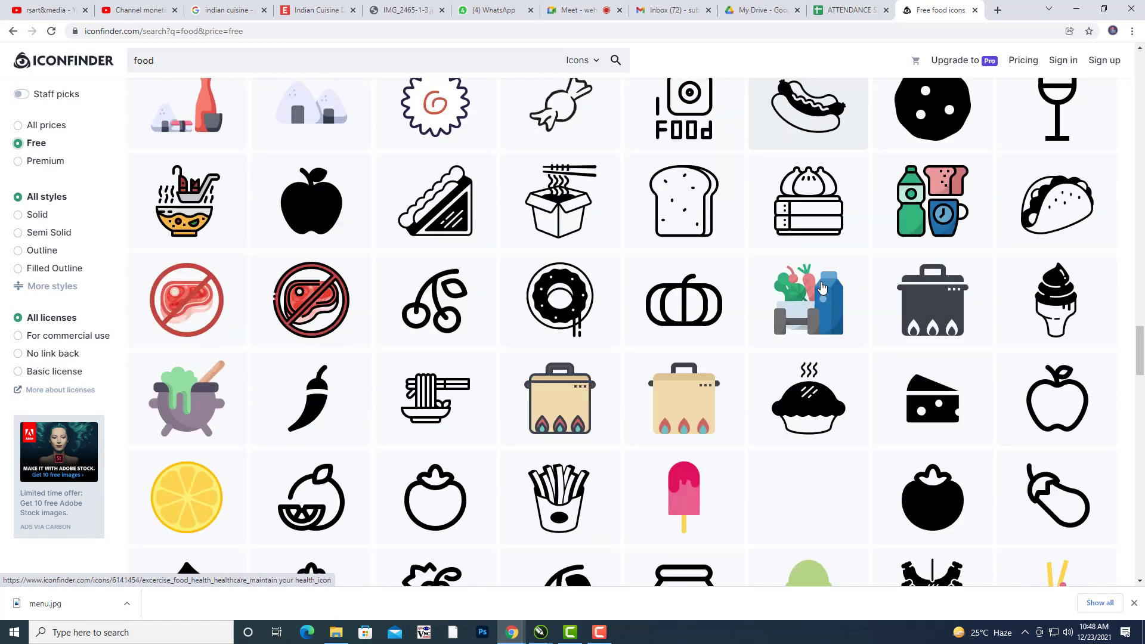
pyautogui.scroll(-7, 822, 288)
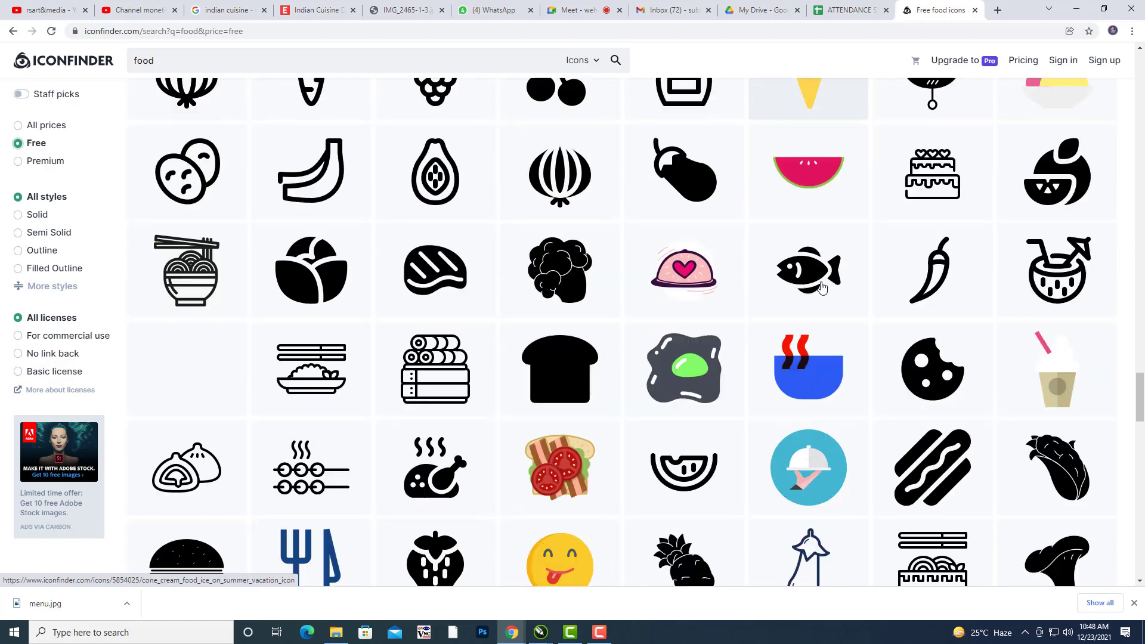
pyautogui.scroll(-8, 822, 288)
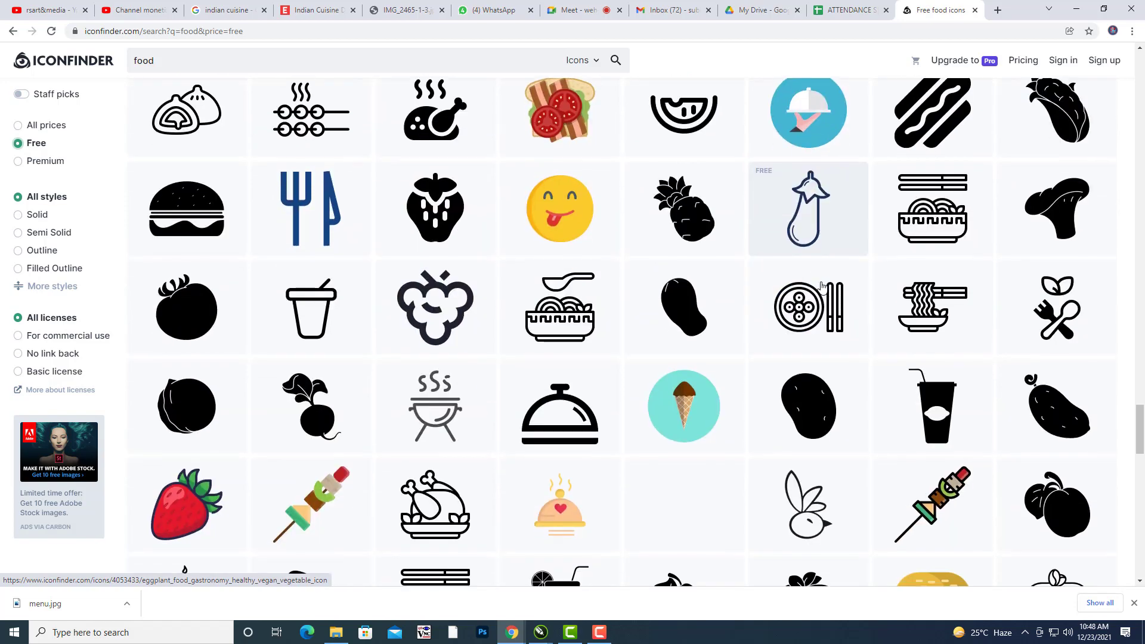
pyautogui.scroll(-10, 822, 288)
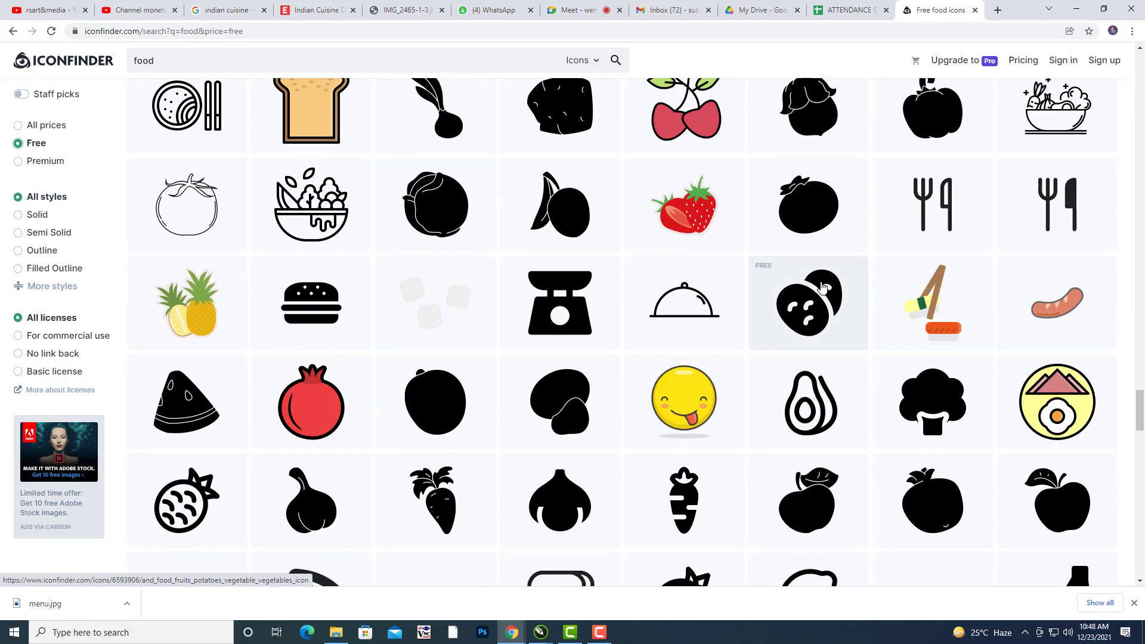
pyautogui.scroll(-5, 822, 287)
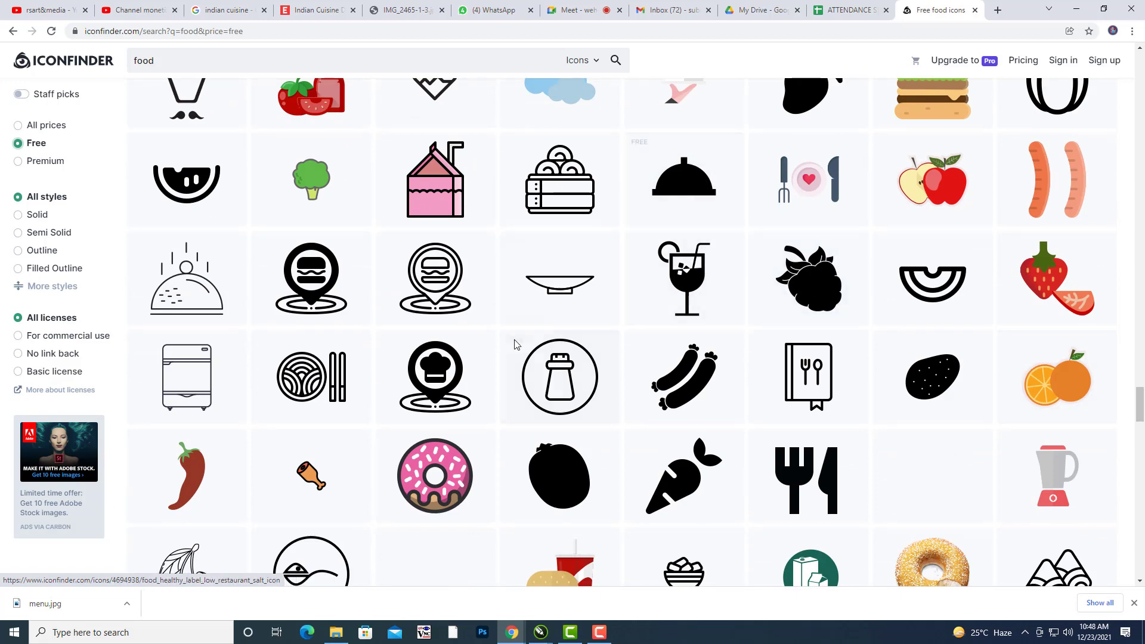
pyautogui.scroll(-4, 514, 340)
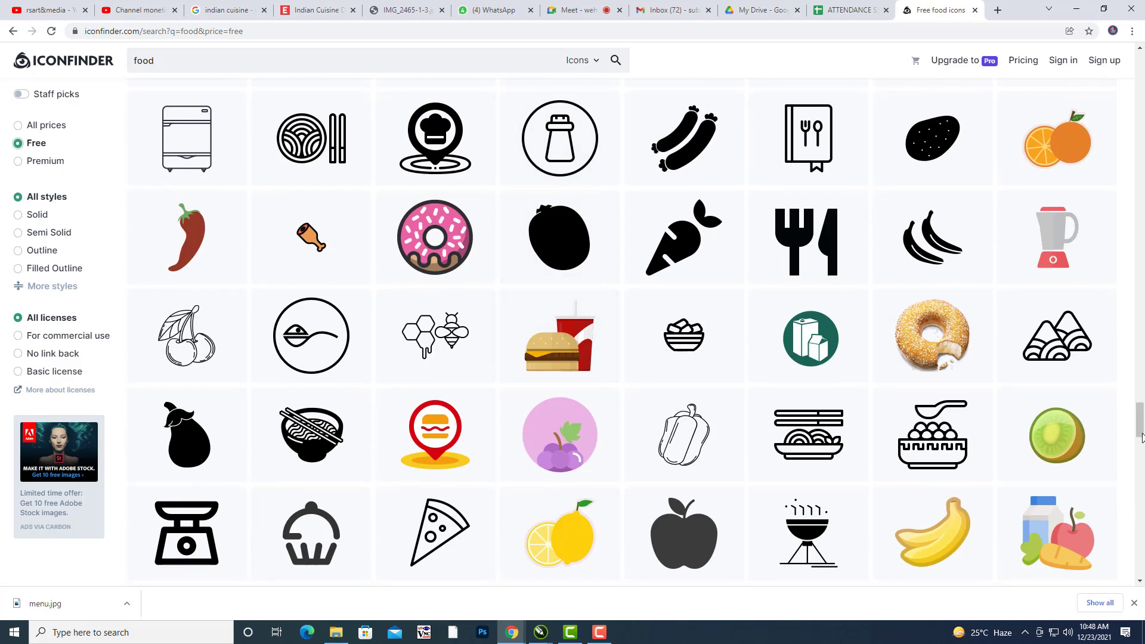
pyautogui.moveTo(1140, 427); pyautogui.dragTo(1143, 152)
# Download the free black icon of a hand holding a domed serving dish in SVG format.
pyautogui.scroll(-11, 1053, 316)
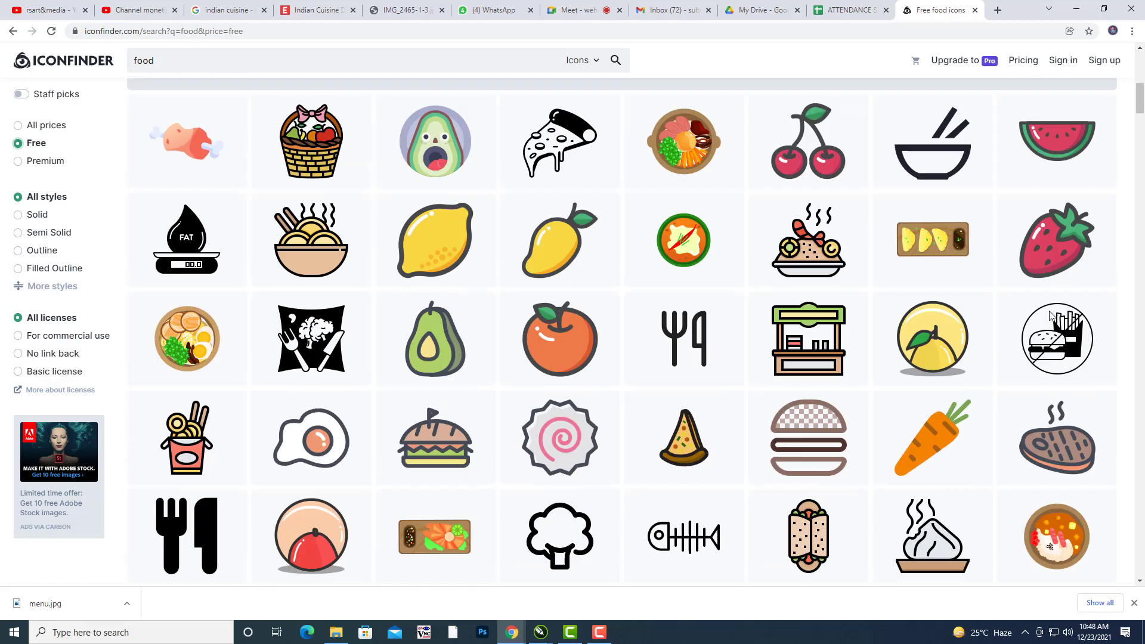
pyautogui.scroll(-15, 917, 360)
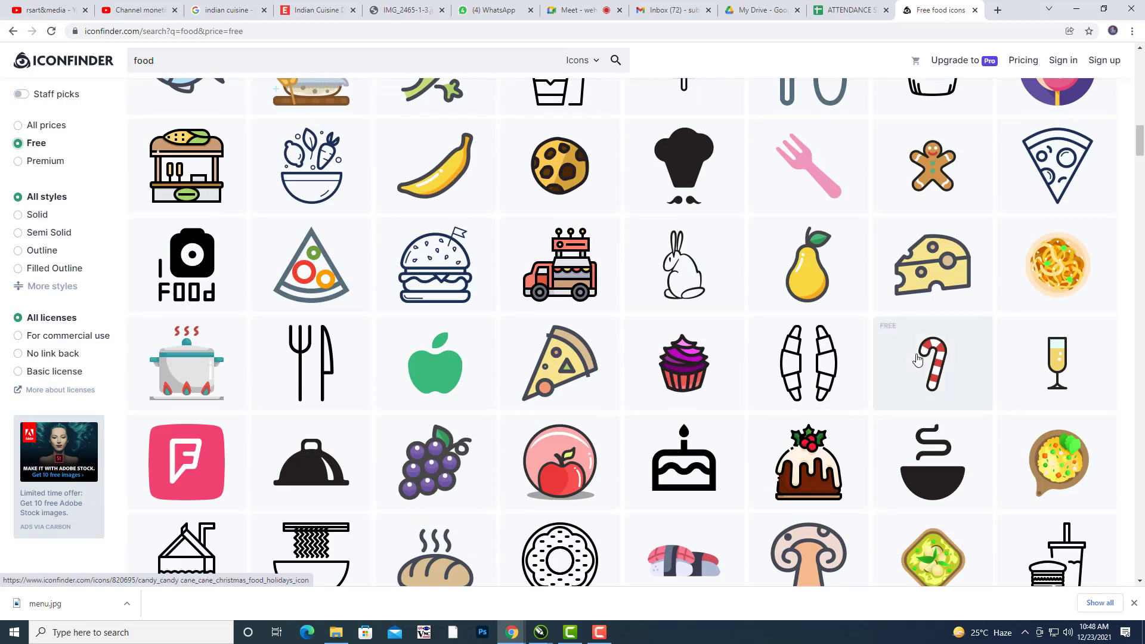
pyautogui.scroll(-9, 918, 359)
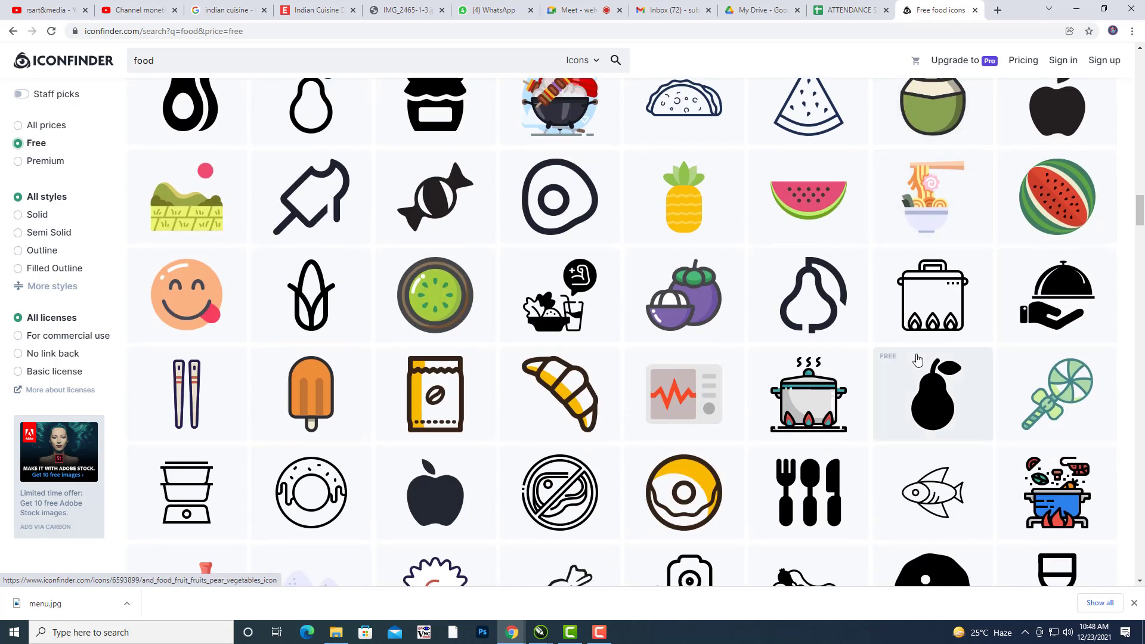
pyautogui.click(1061, 283)
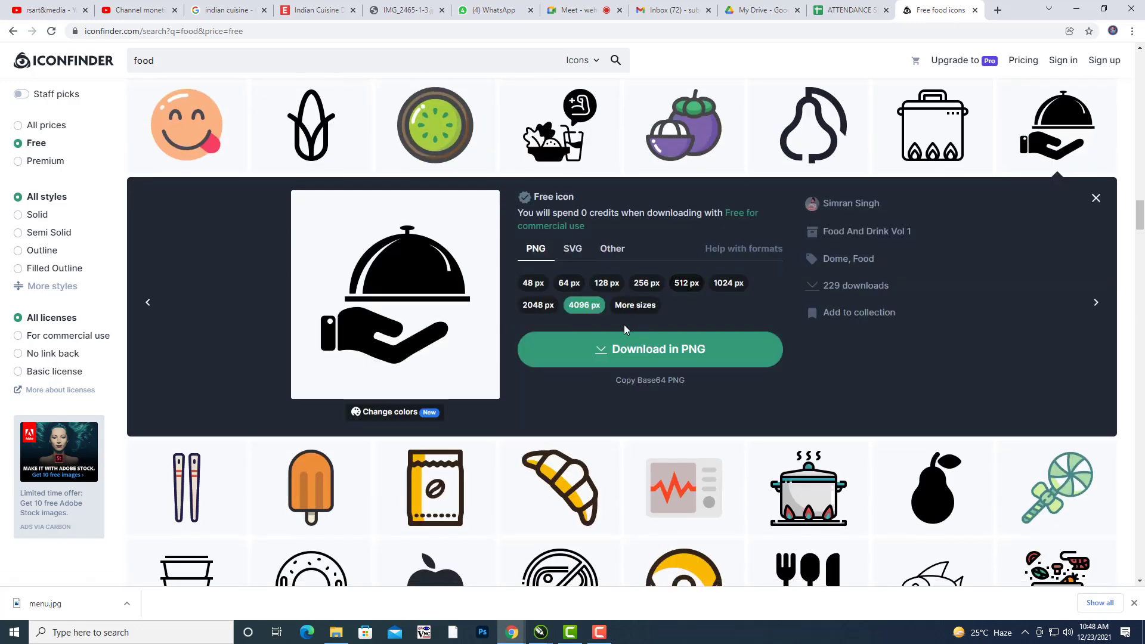
pyautogui.click(571, 257)
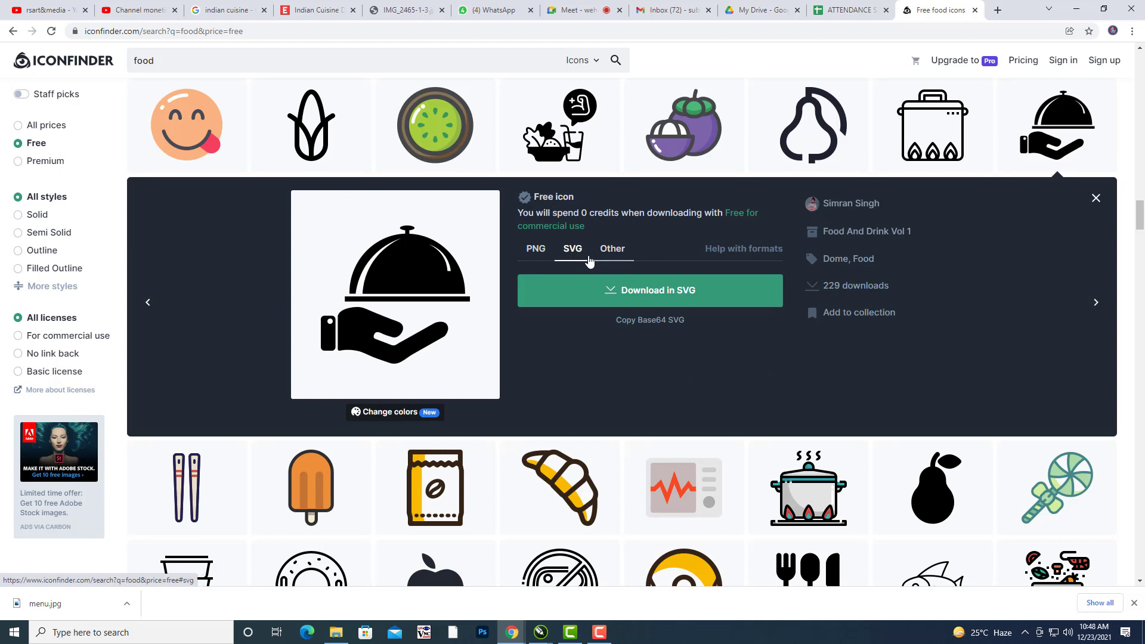
pyautogui.click(631, 289)
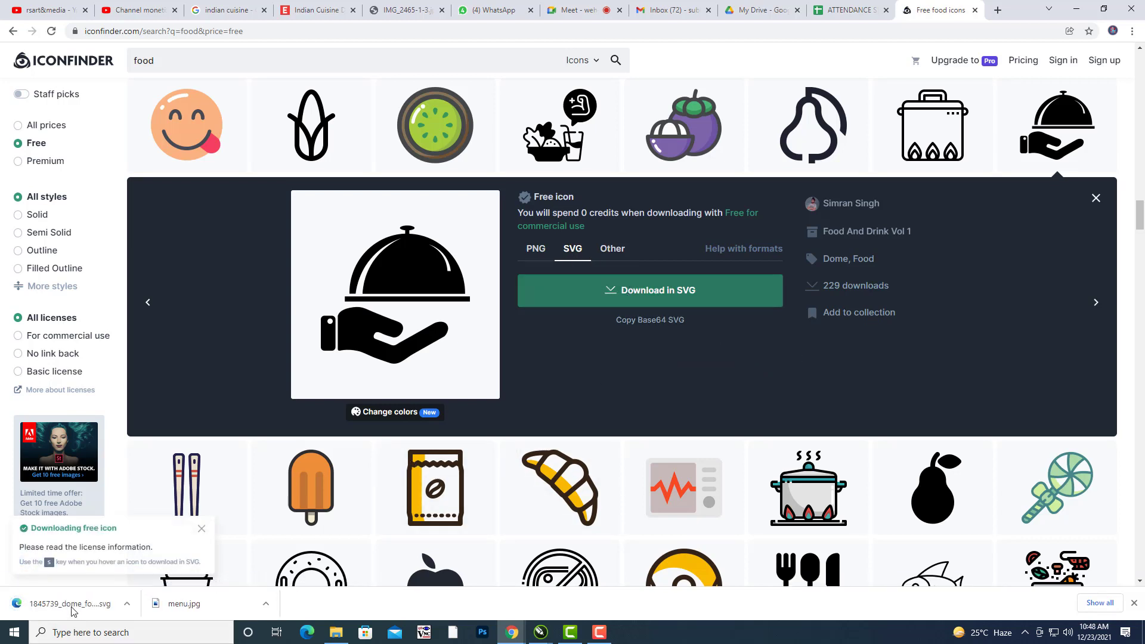
# Show the downloaded 1845739_dome_food_icon (2).svg in its folder and open it with CorelDRAW 2019.
pyautogui.click(127, 607)
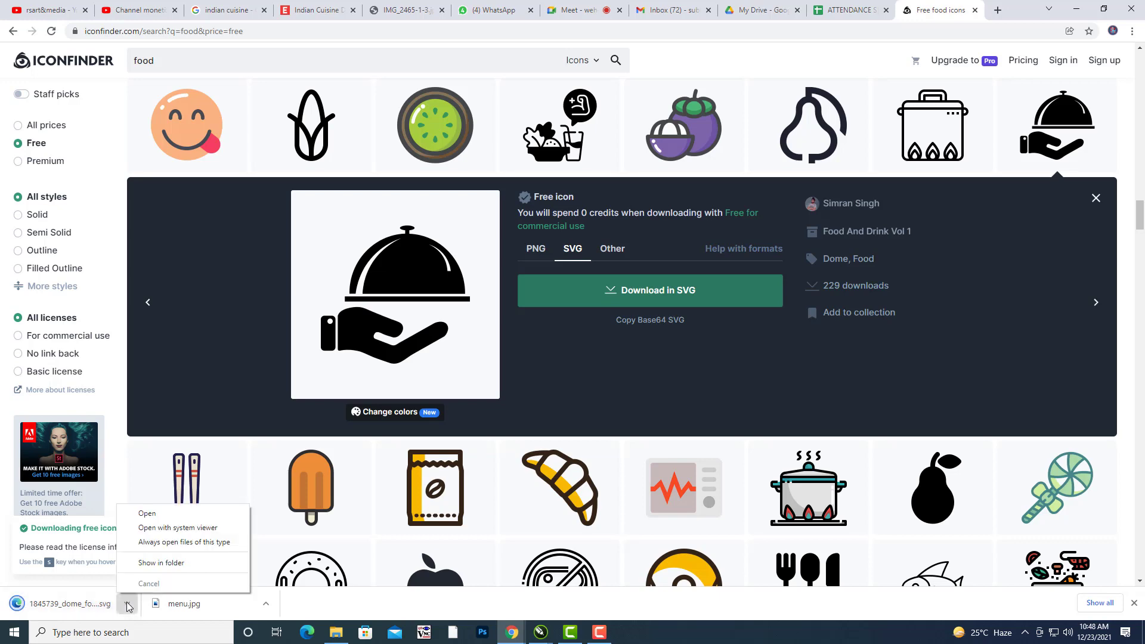
pyautogui.click(187, 565)
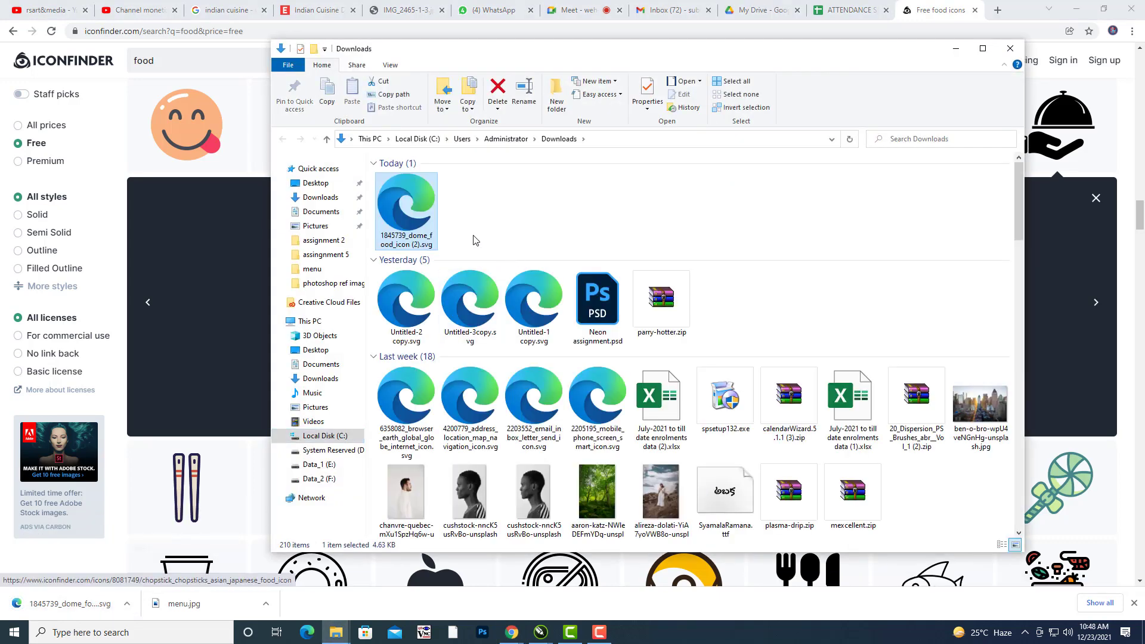
pyautogui.rightClick(431, 210)
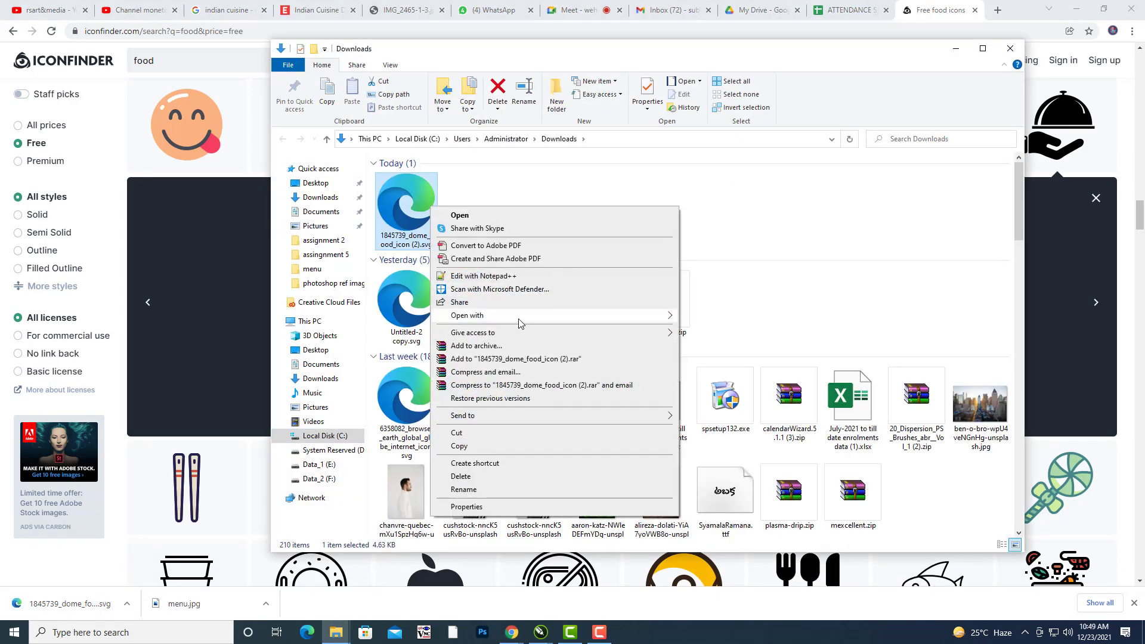
pyautogui.moveTo(519, 316)
pyautogui.click(730, 345)
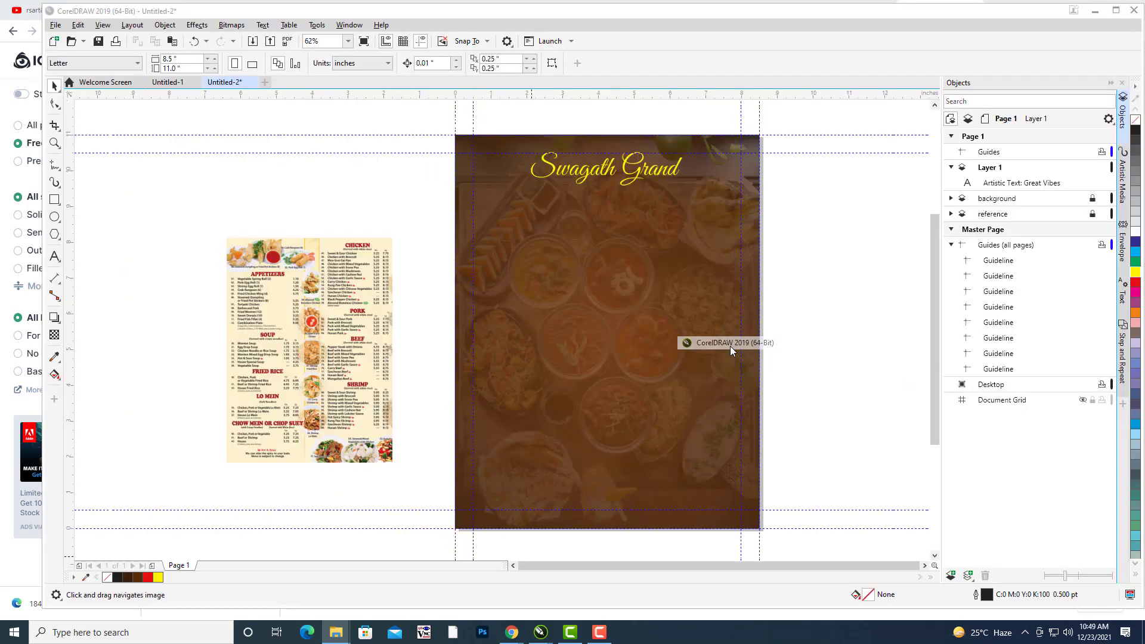
# Fill the imported serving-dish icon group with red (C0 M100 Y100 K0).
pyautogui.click(569, 292)
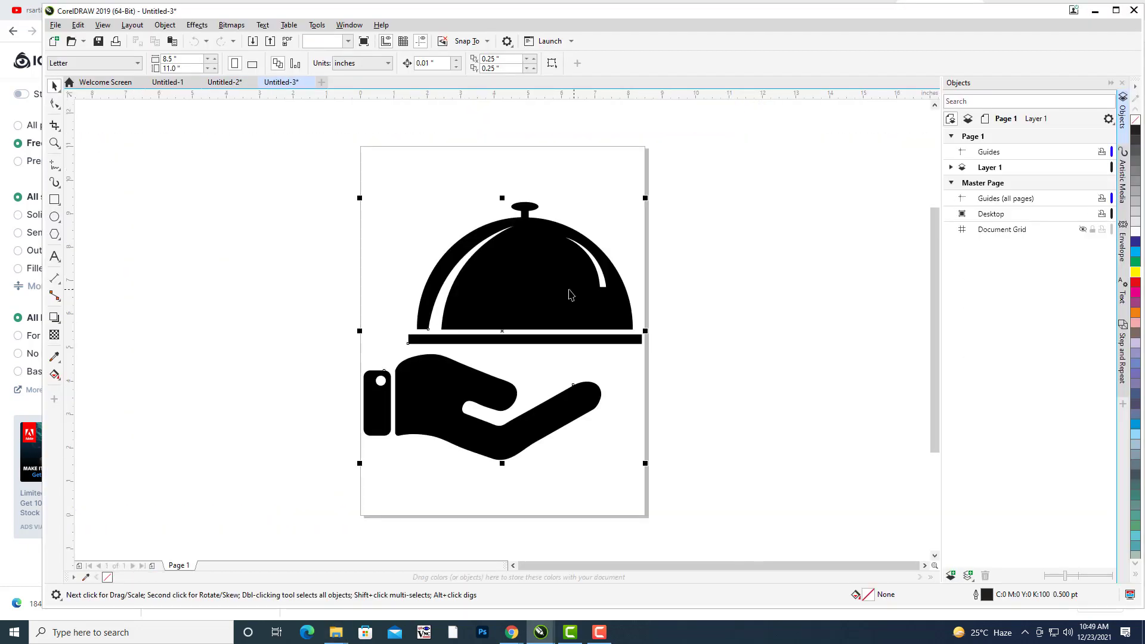
pyautogui.moveTo(557, 289); pyautogui.dragTo(572, 291)
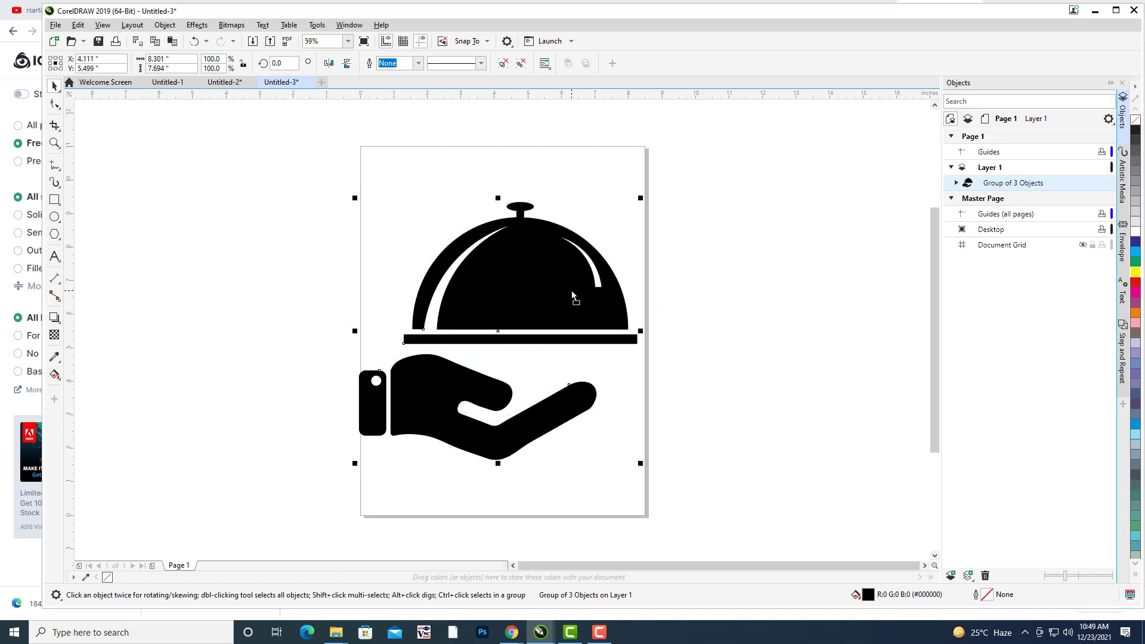
pyautogui.click(1136, 287)
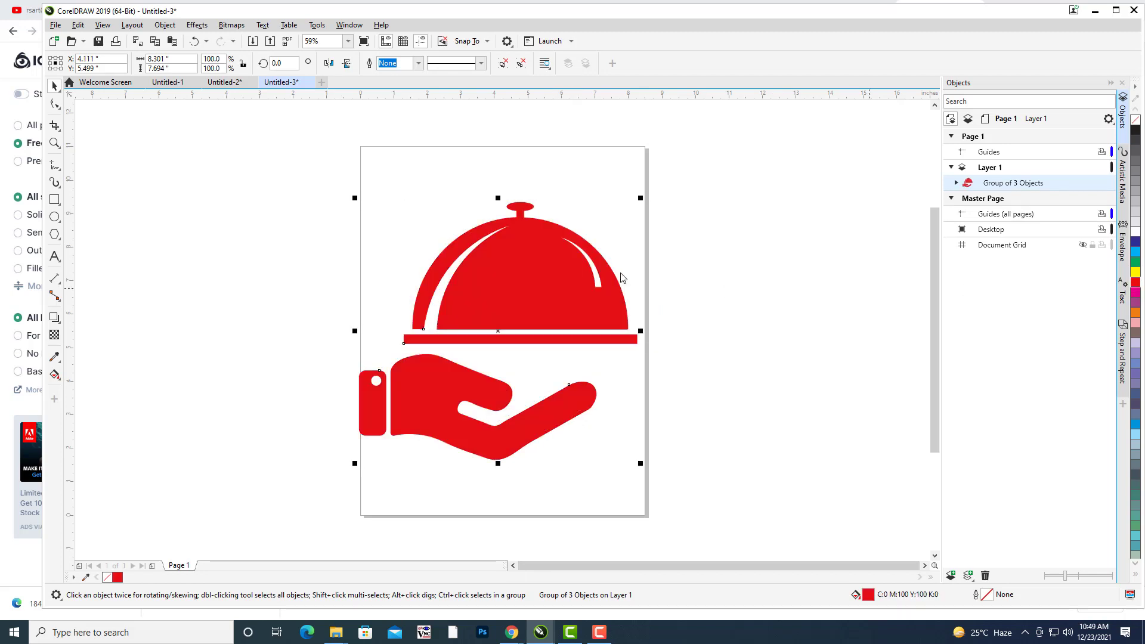
pyautogui.click(768, 264)
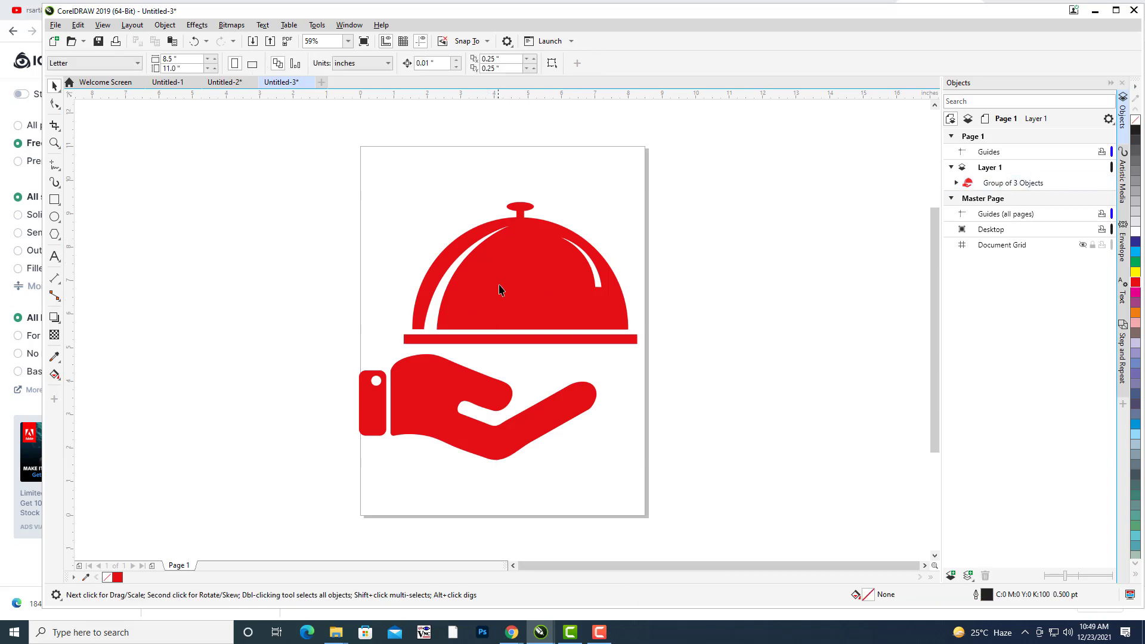
# Cut the red icon from Untitled-3, paste it into the Untitled-2 menu document and place it on the empty area beside the page.
pyautogui.click(498, 287)
pyautogui.hotkey('ctrl', 'x')
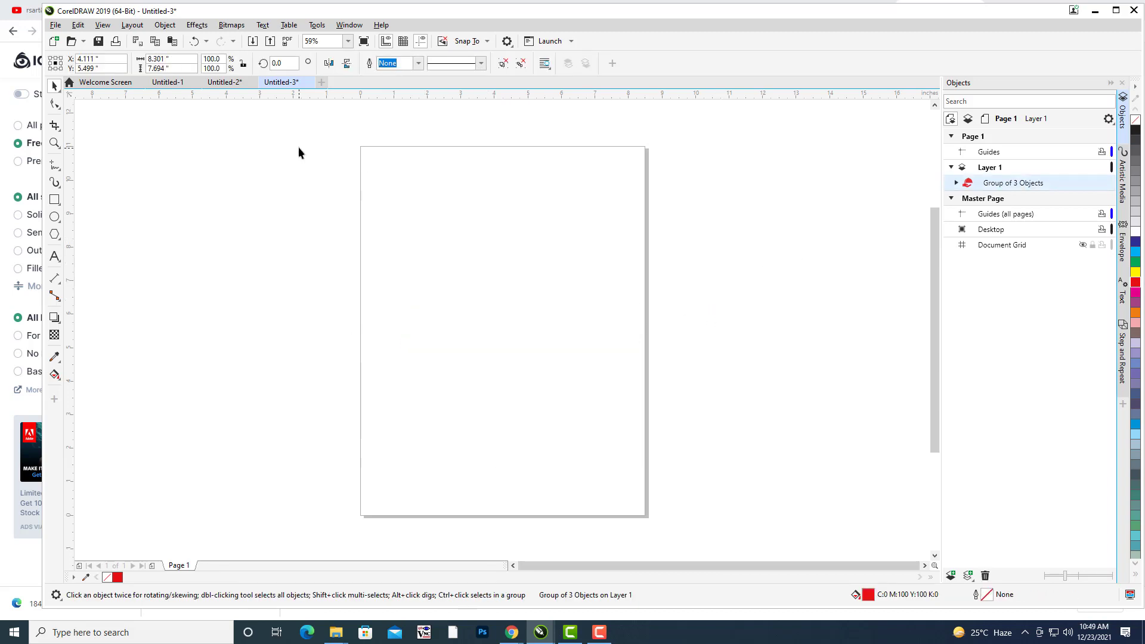
pyautogui.click(222, 83)
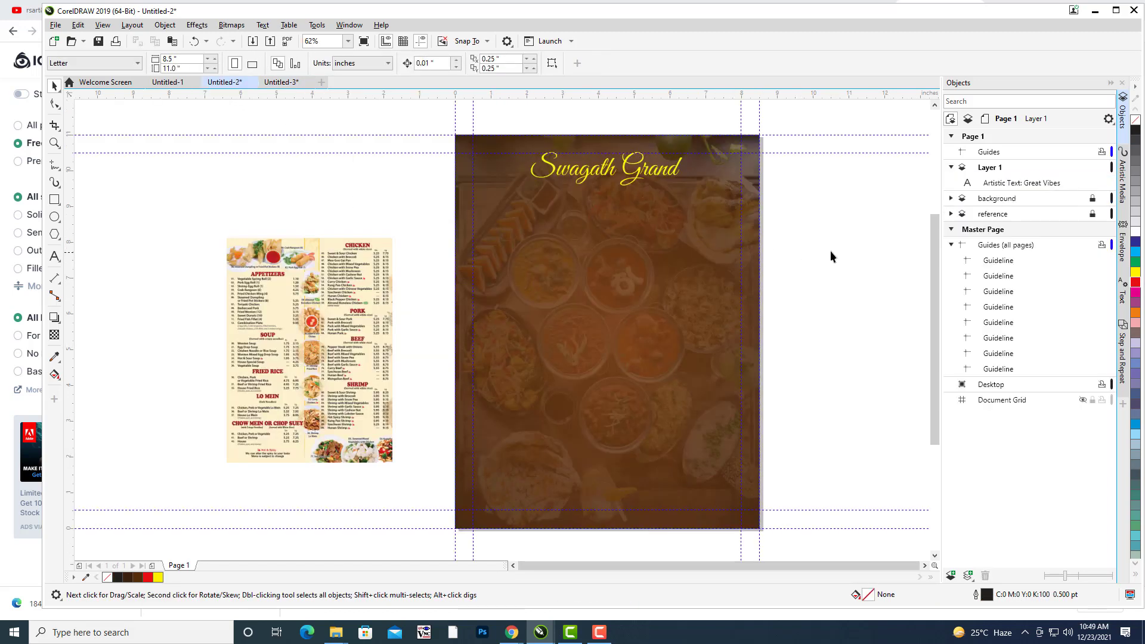
pyautogui.hotkey('ctrl', 'v')
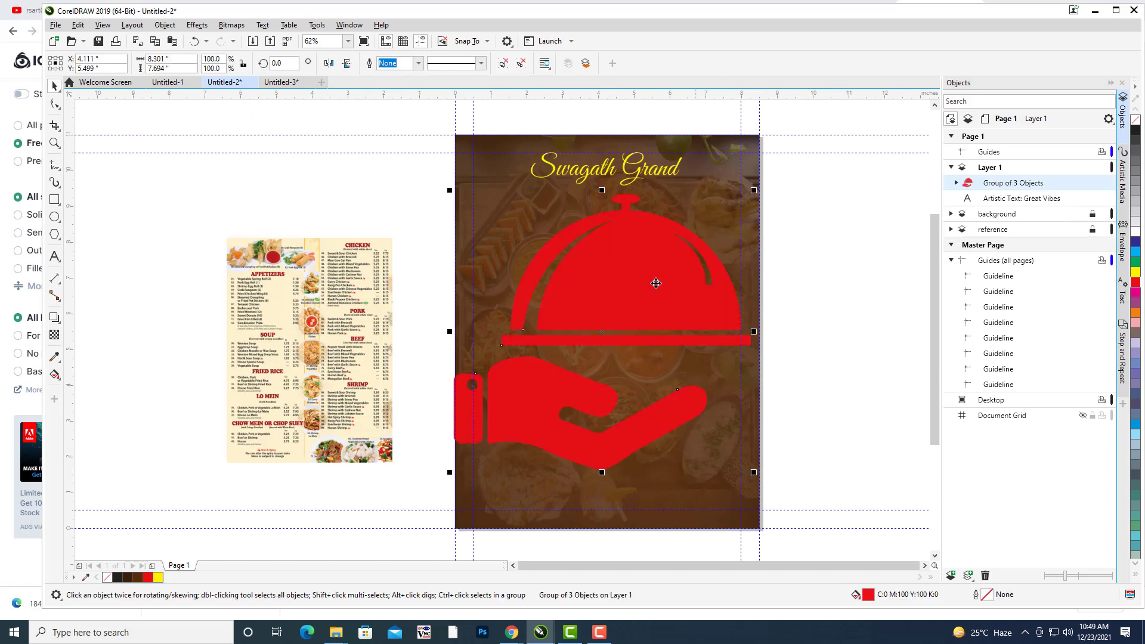
pyautogui.moveTo(648, 276); pyautogui.dragTo(864, 276)
pyautogui.hscroll(4, 775, 287)
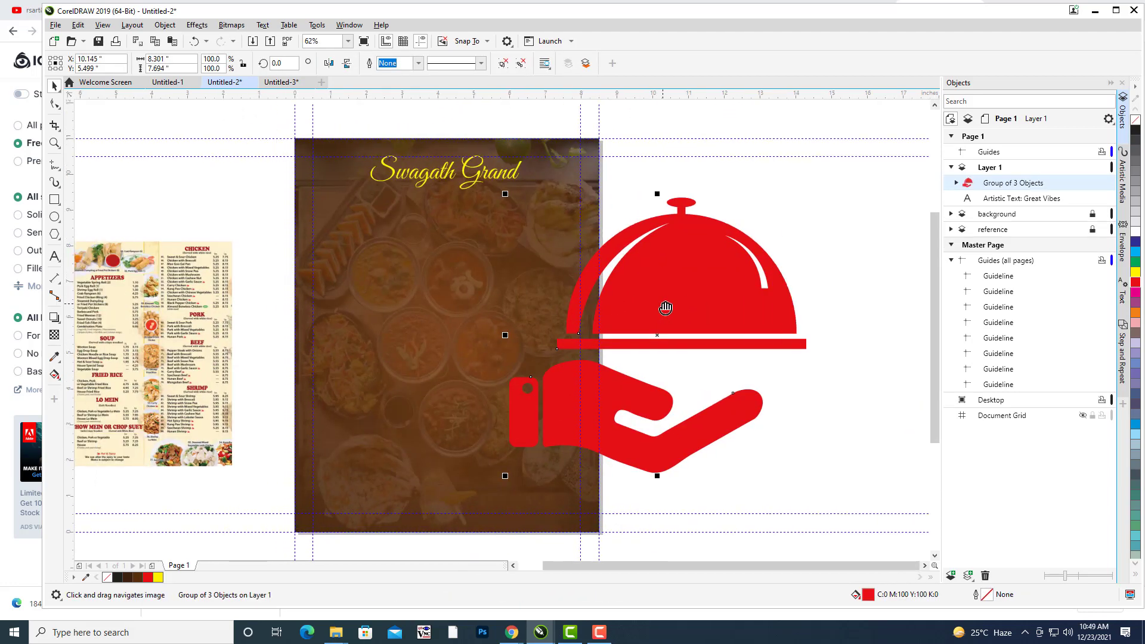
pyautogui.moveTo(680, 283); pyautogui.dragTo(818, 274)
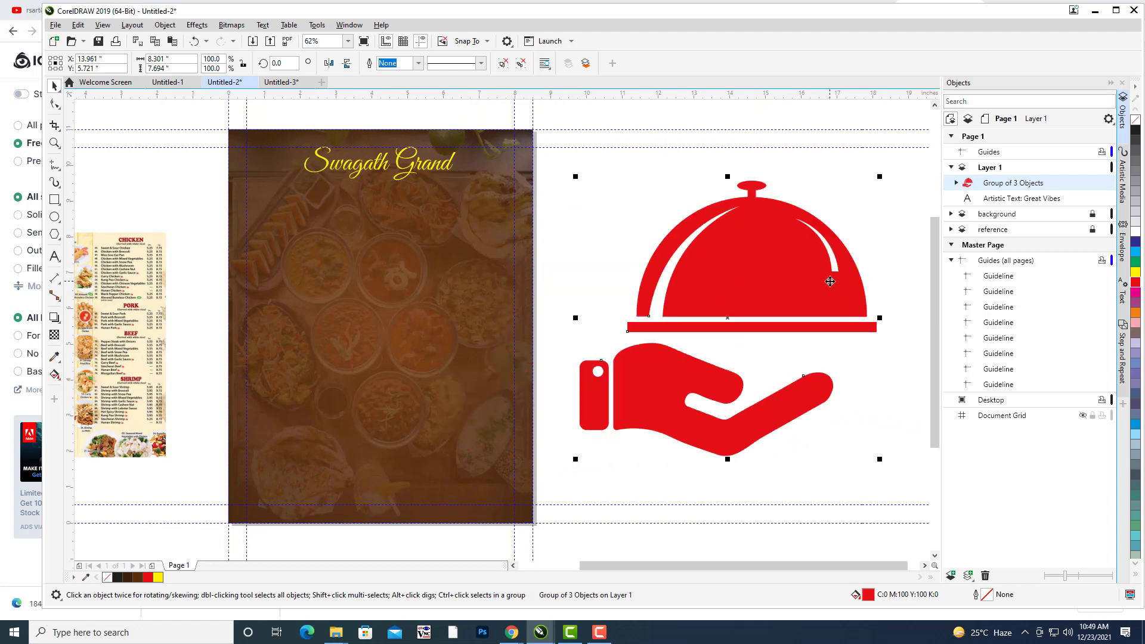
# Scale the serving-dish icon down proportionally to about 3.43 × 3.18 inches and keep it beside the menu page.
pyautogui.moveTo(881, 176); pyautogui.dragTo(792, 258)
pyautogui.moveTo(774, 303)
pyautogui.mouseDown()
pyautogui.moveTo(749, 276)
pyautogui.moveTo(781, 281)
pyautogui.mouseUp()
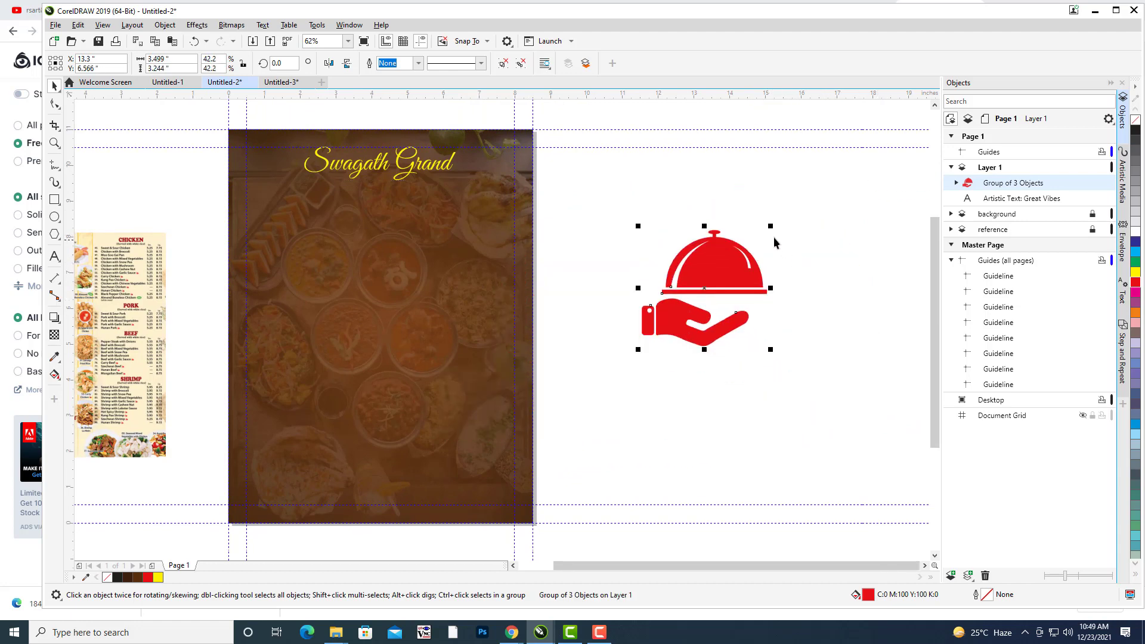
pyautogui.moveTo(803, 234); pyautogui.dragTo(812, 225)
pyautogui.click(833, 255)
pyautogui.moveTo(766, 280); pyautogui.dragTo(751, 288)
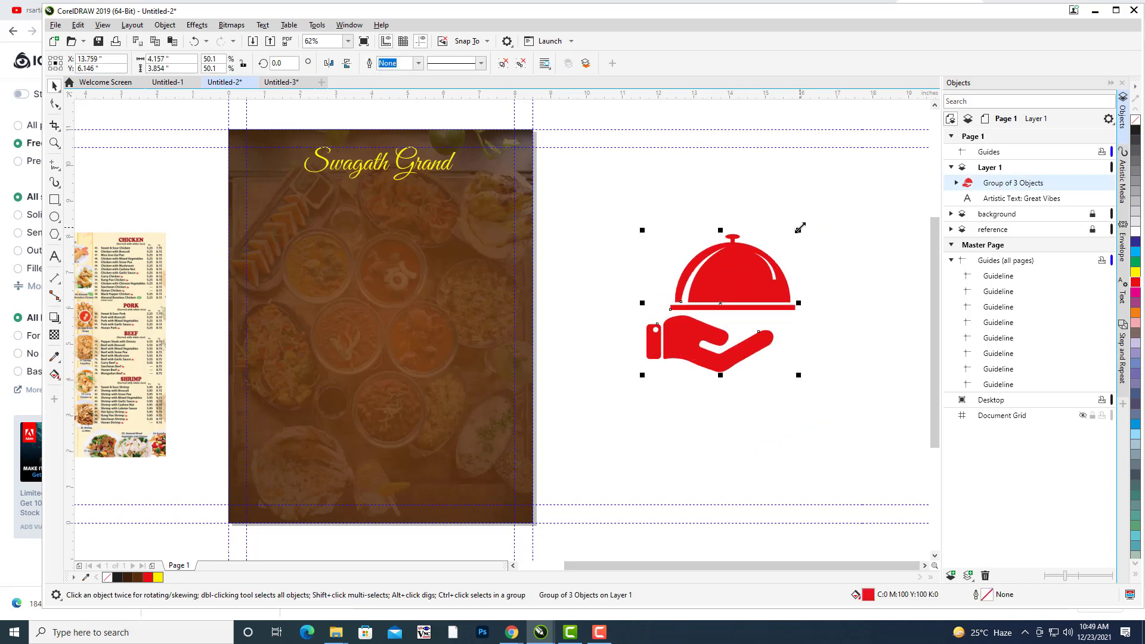
pyautogui.moveTo(800, 228); pyautogui.dragTo(785, 242)
pyautogui.moveTo(826, 304); pyautogui.dragTo(734, 305)
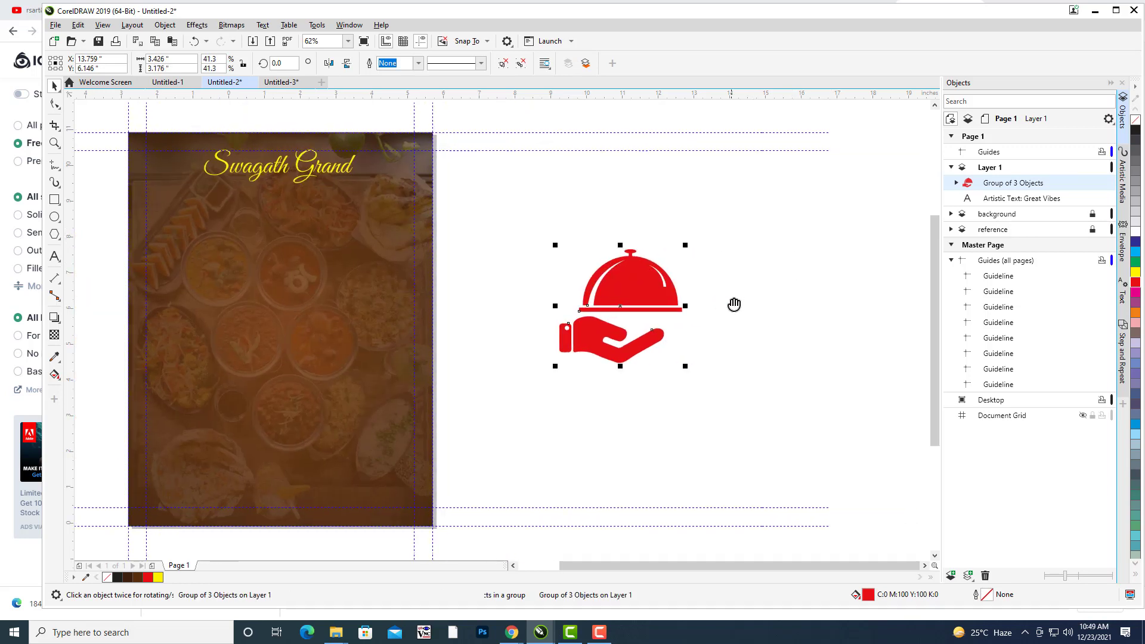
pyautogui.moveTo(654, 289); pyautogui.dragTo(674, 289)
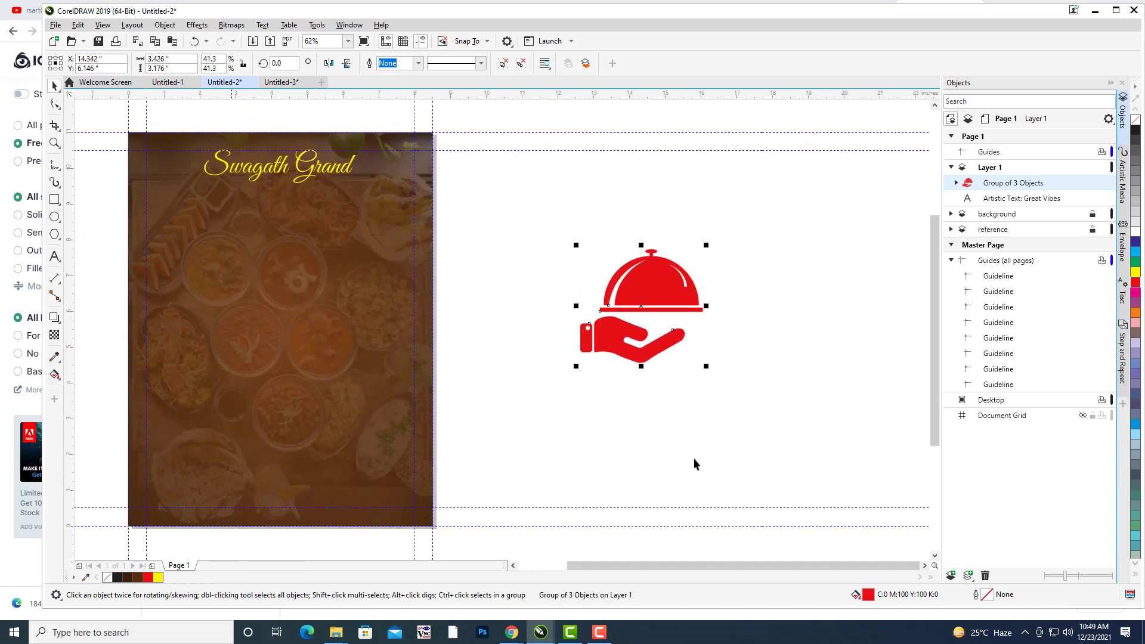
pyautogui.moveTo(750, 393); pyautogui.dragTo(761, 393)
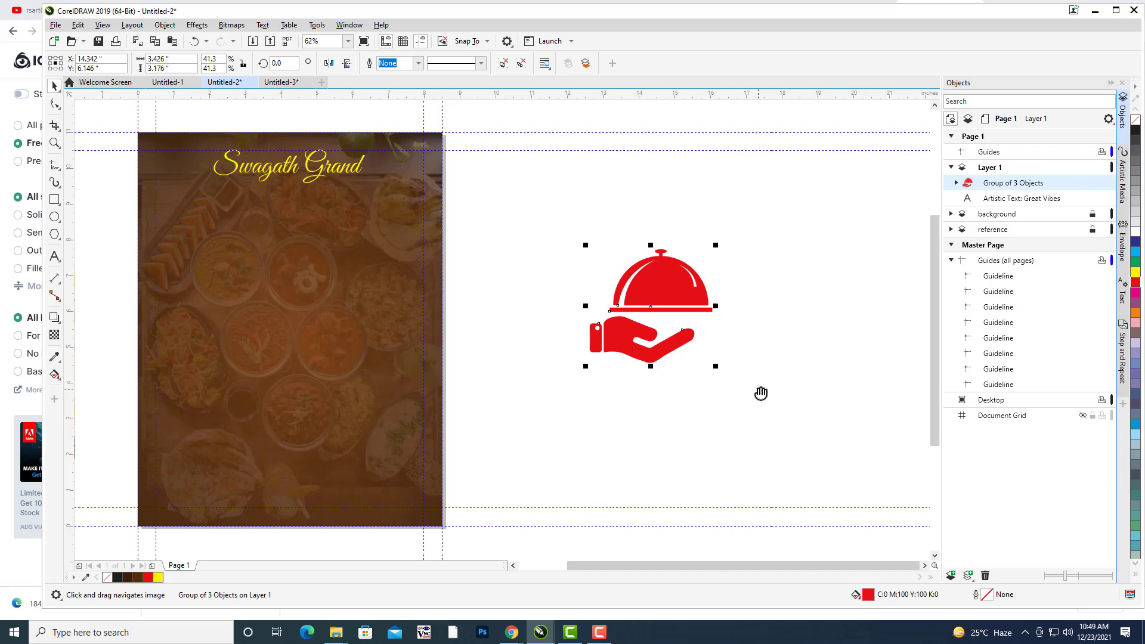
# Apply an elliptical fountain fill to the icon, running from red to light red #F26A6A.
pyautogui.press('F11')
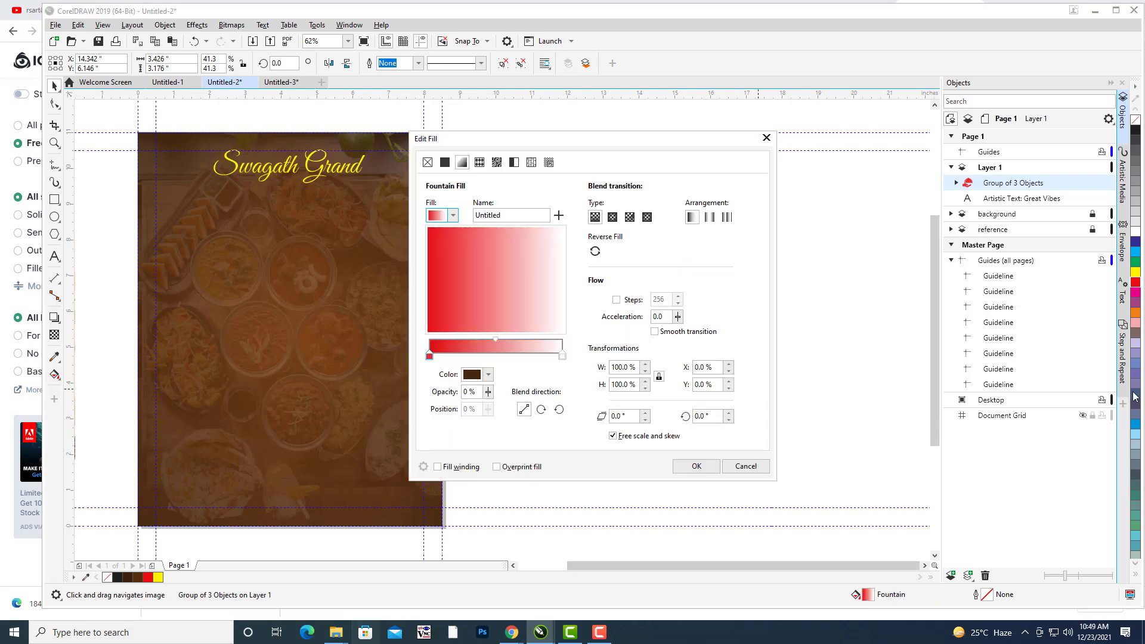
pyautogui.moveTo(618, 142); pyautogui.dragTo(974, 70)
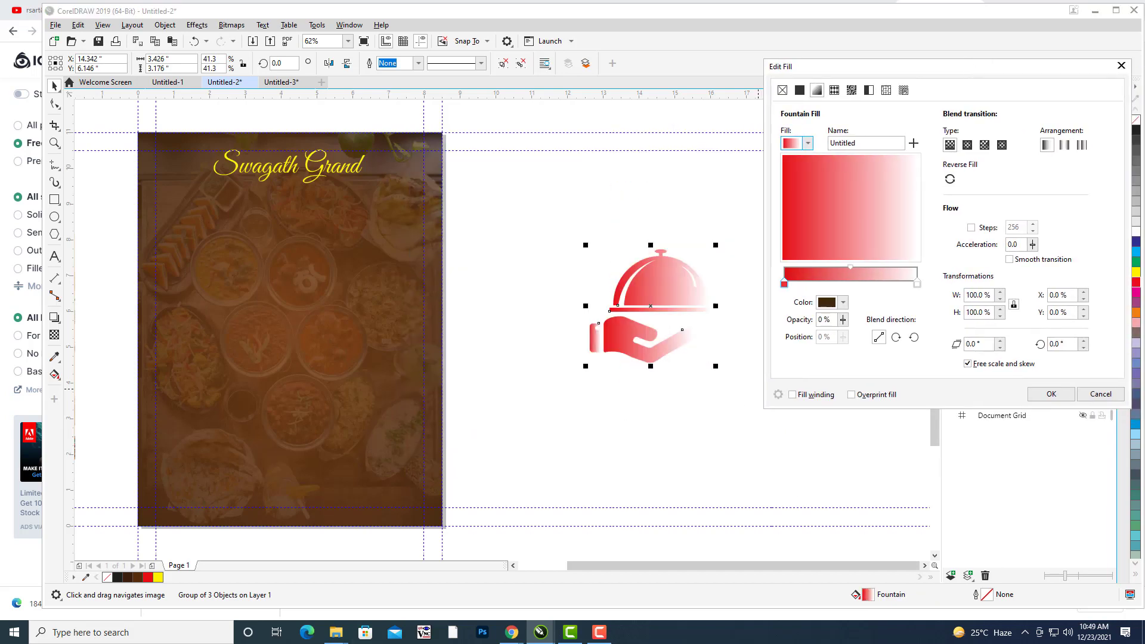
pyautogui.click(917, 284)
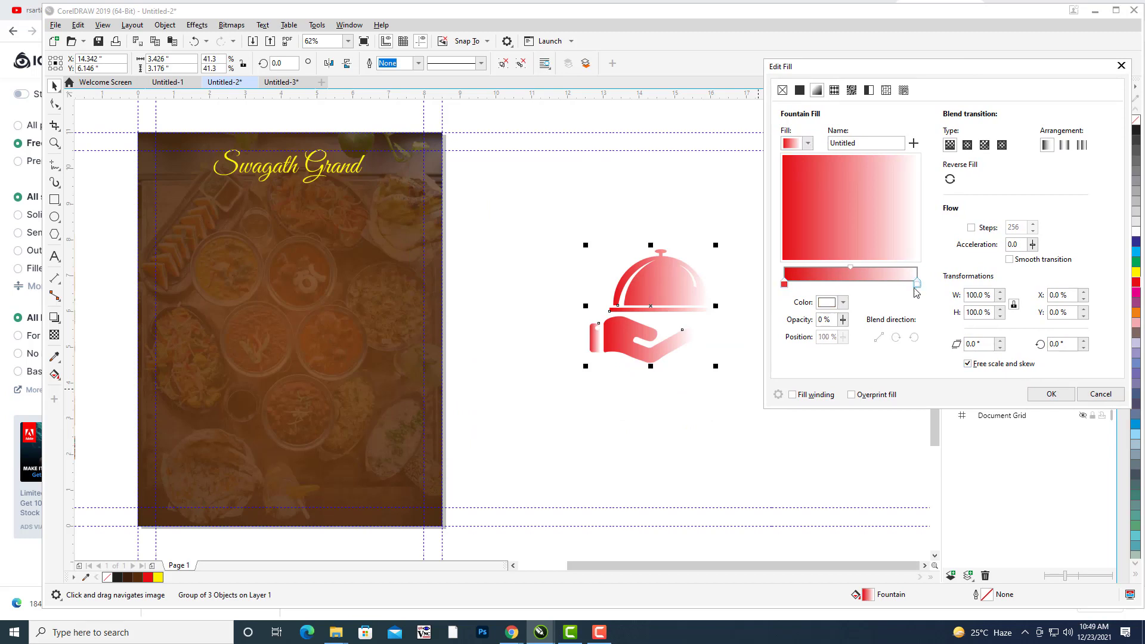
pyautogui.click(843, 303)
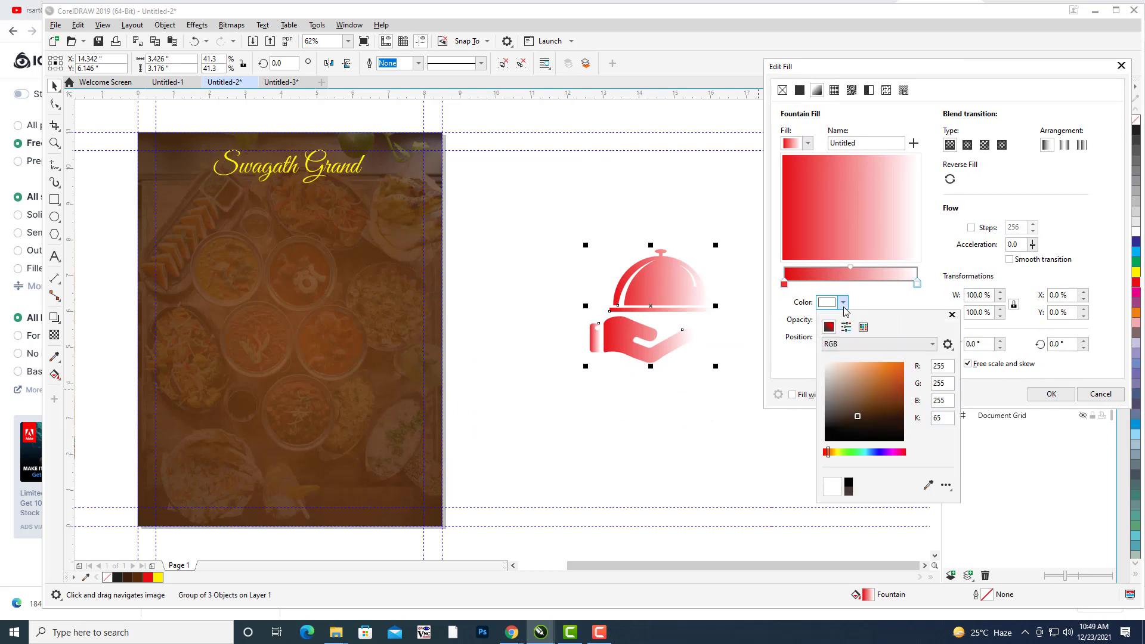
pyautogui.click(870, 366)
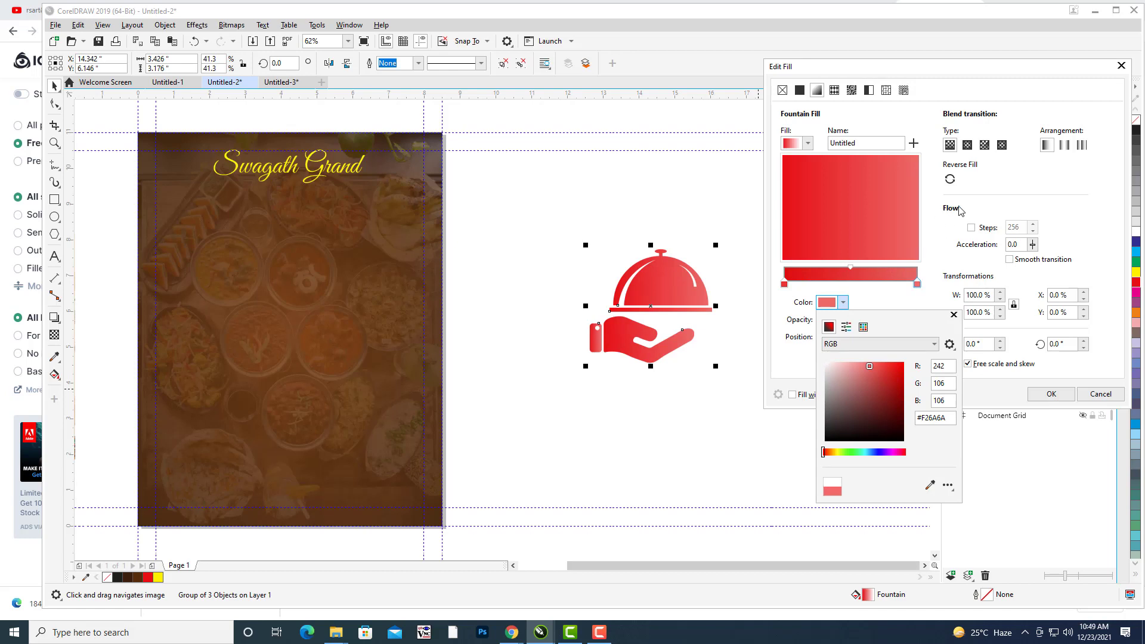
pyautogui.click(969, 149)
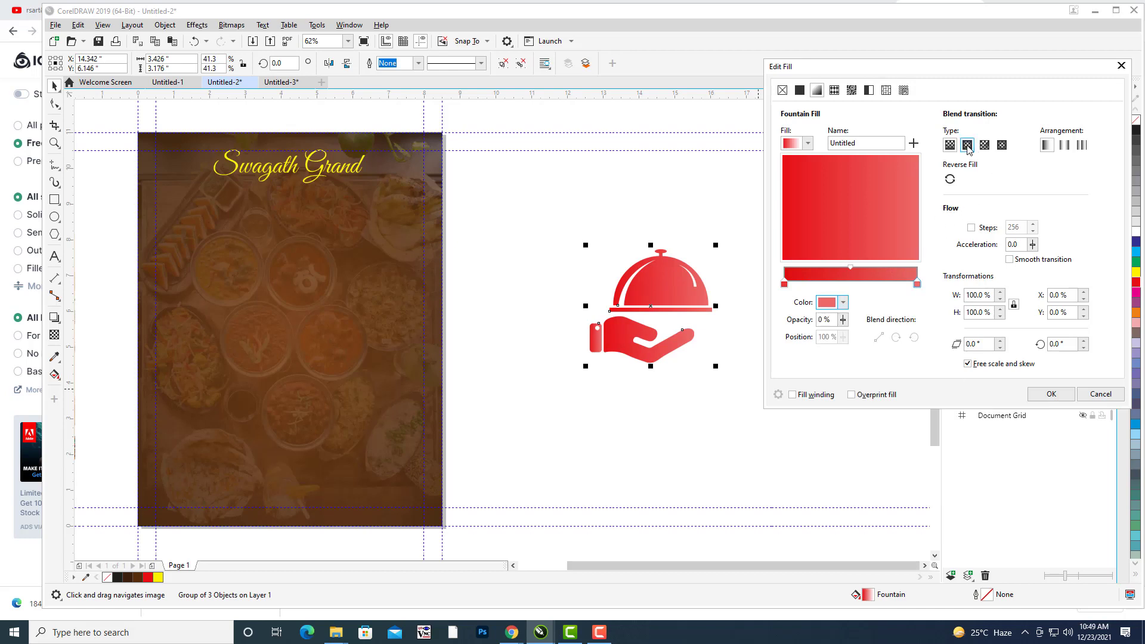
pyautogui.click(969, 149)
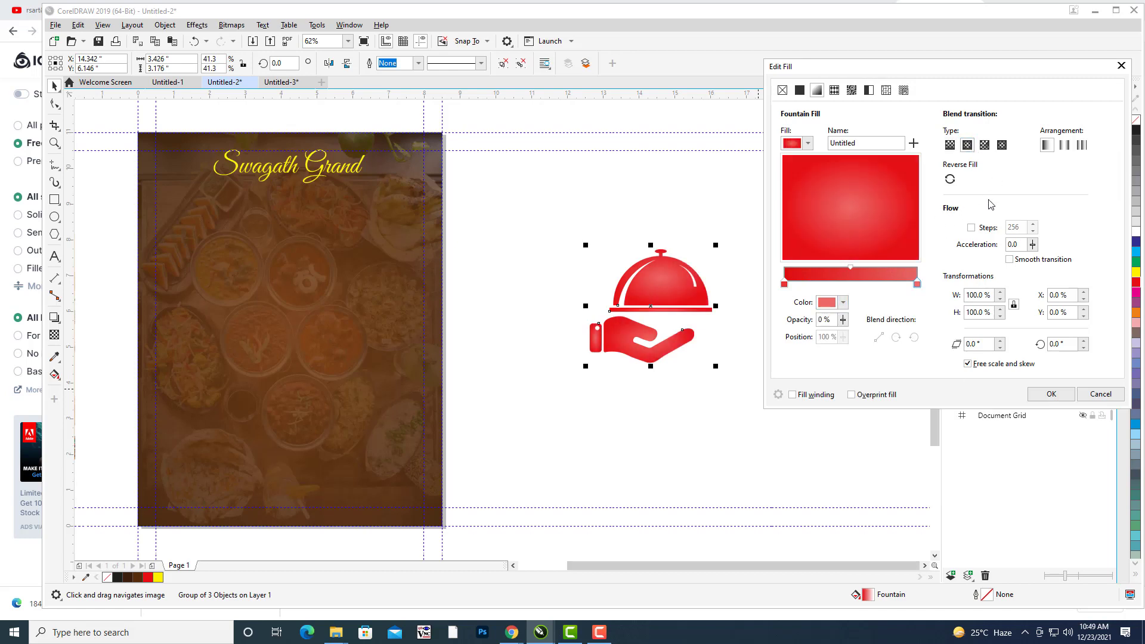
pyautogui.click(1041, 395)
# Move the gradient icon farther from the menu page, to about X 15.5 and Y 6.15 inches.
pyautogui.moveTo(672, 282); pyautogui.dragTo(737, 281)
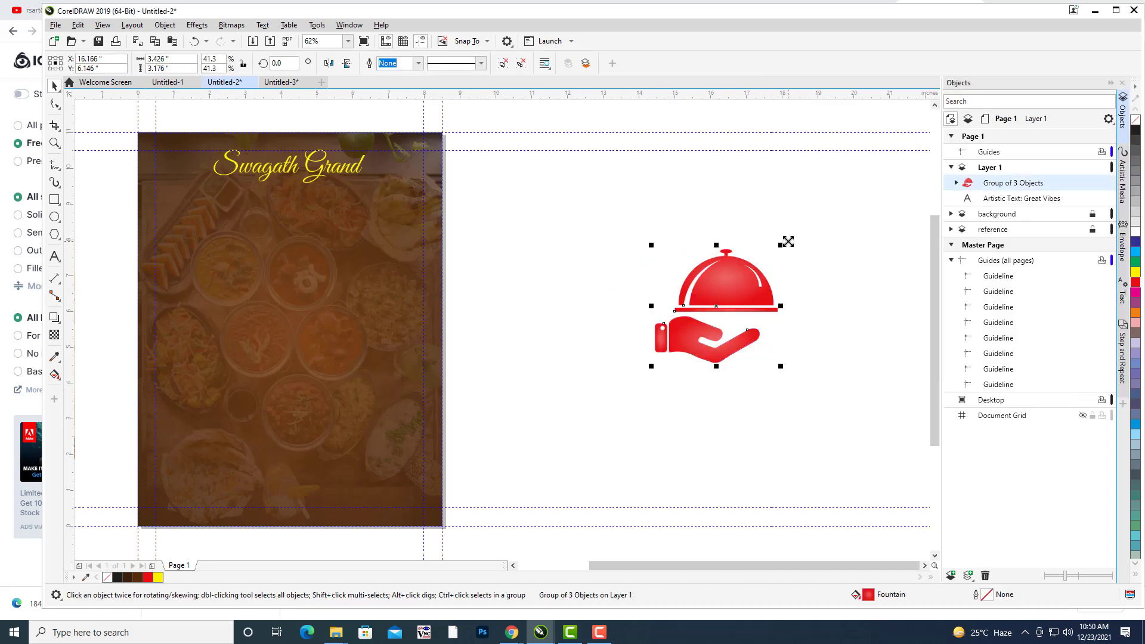
pyautogui.click(824, 284)
pyautogui.click(745, 290)
pyautogui.moveTo(745, 290); pyautogui.dragTo(721, 285)
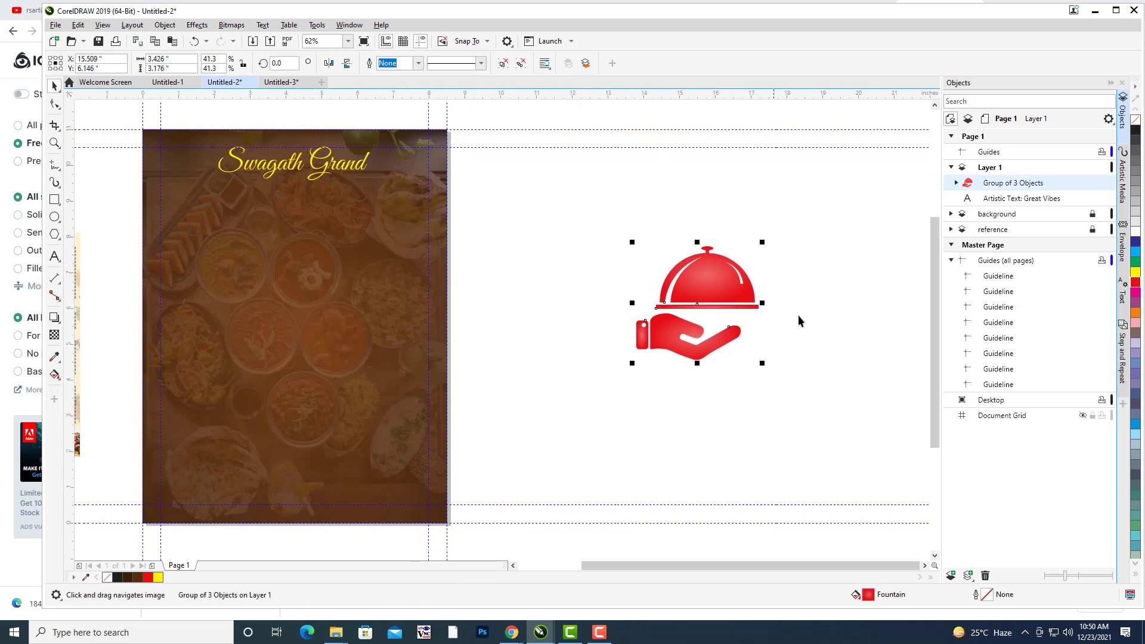
pyautogui.moveTo(819, 314); pyautogui.dragTo(805, 319)
pyautogui.moveTo(628, 273); pyautogui.dragTo(609, 295)
pyautogui.moveTo(702, 308); pyautogui.dragTo(688, 309)
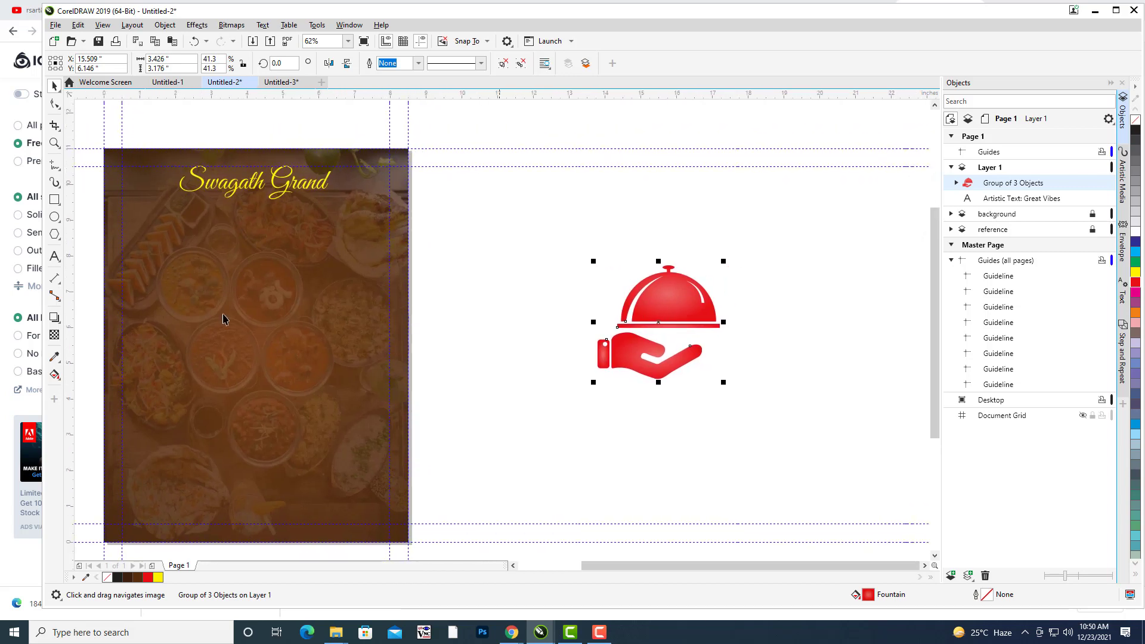
pyautogui.moveTo(578, 300); pyautogui.dragTo(563, 305)
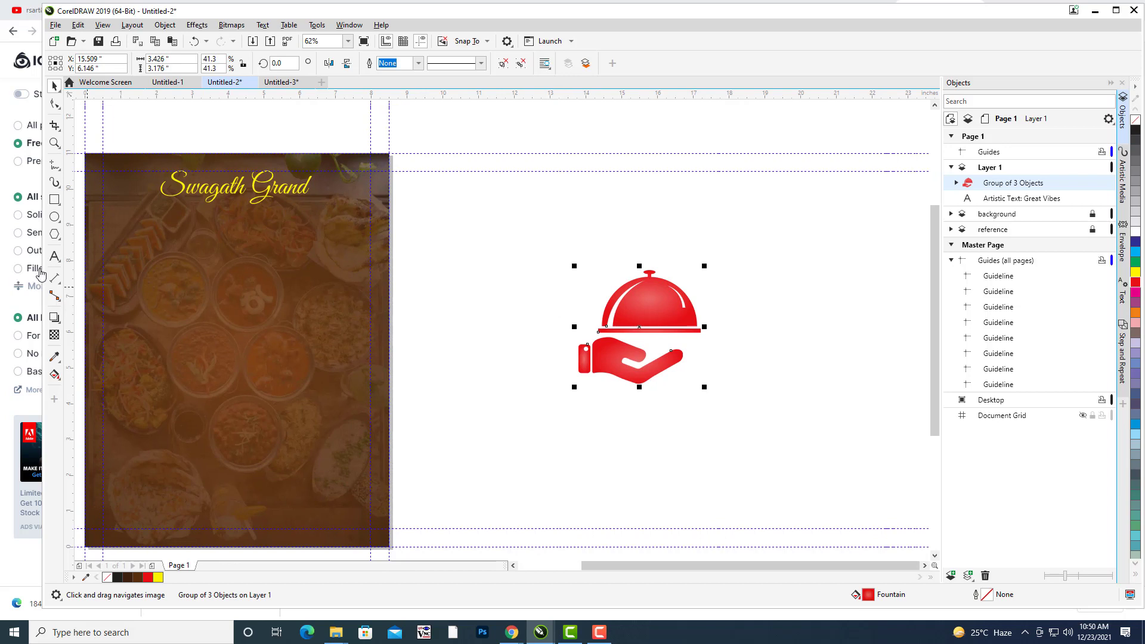
# Draw a circle about 3.43 inches in diameter on the empty area beside the icon and shift it slightly closer to the icon.
pyautogui.click(55, 257)
pyautogui.moveTo(704, 238); pyautogui.dragTo(644, 246)
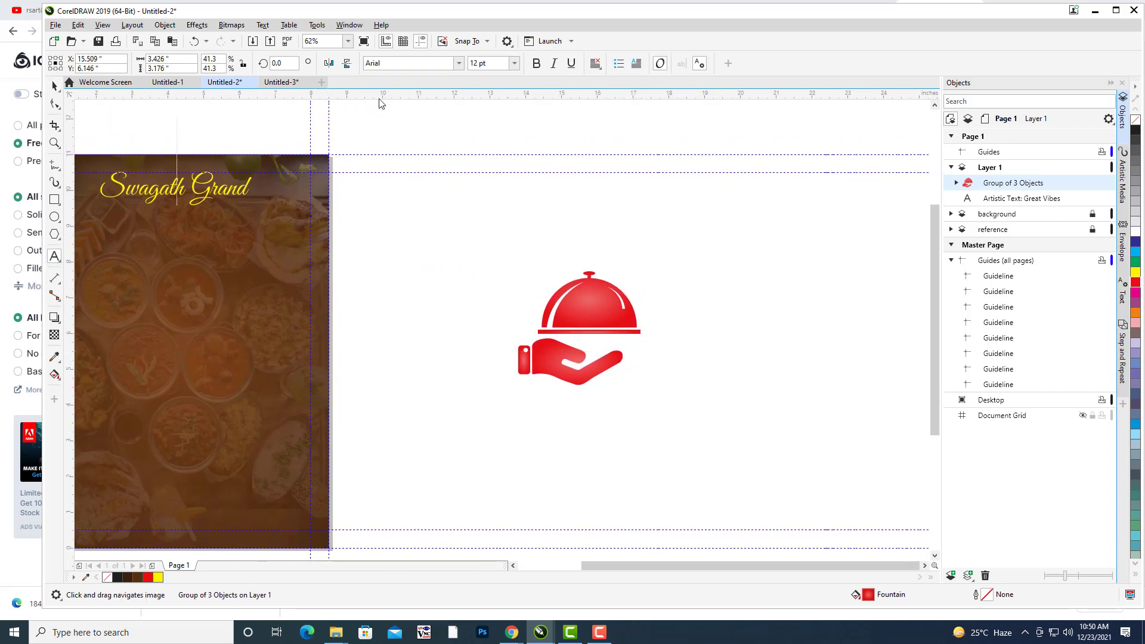
pyautogui.click(55, 215)
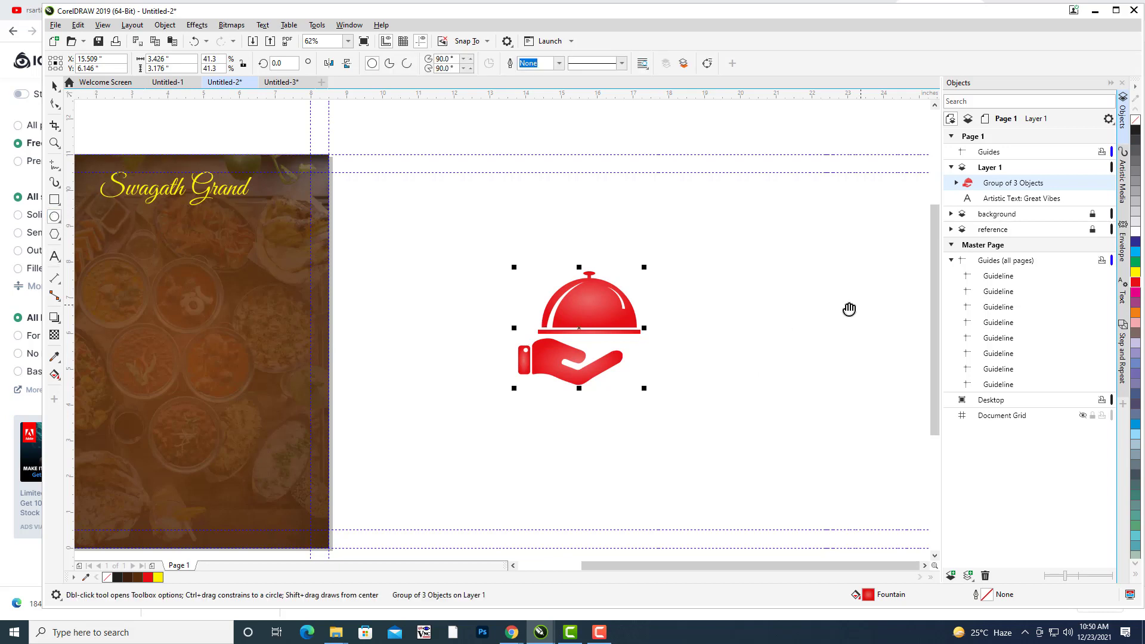
pyautogui.moveTo(849, 310); pyautogui.dragTo(718, 307)
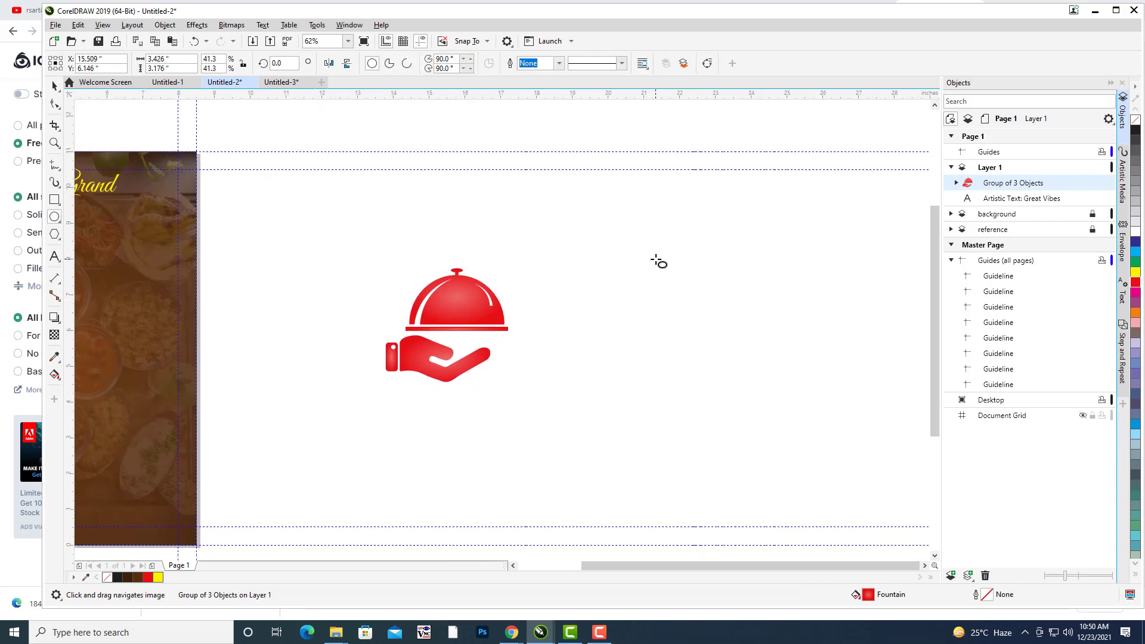
pyautogui.moveTo(657, 259); pyautogui.dragTo(779, 382)
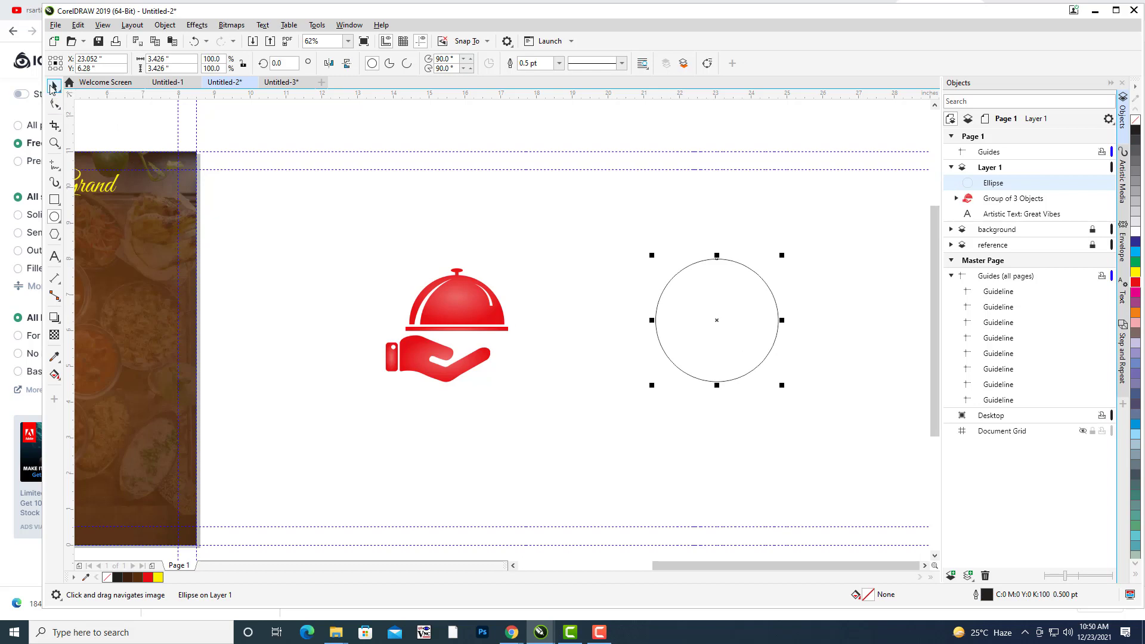
pyautogui.click(53, 86)
pyautogui.moveTo(717, 321); pyautogui.dragTo(655, 312)
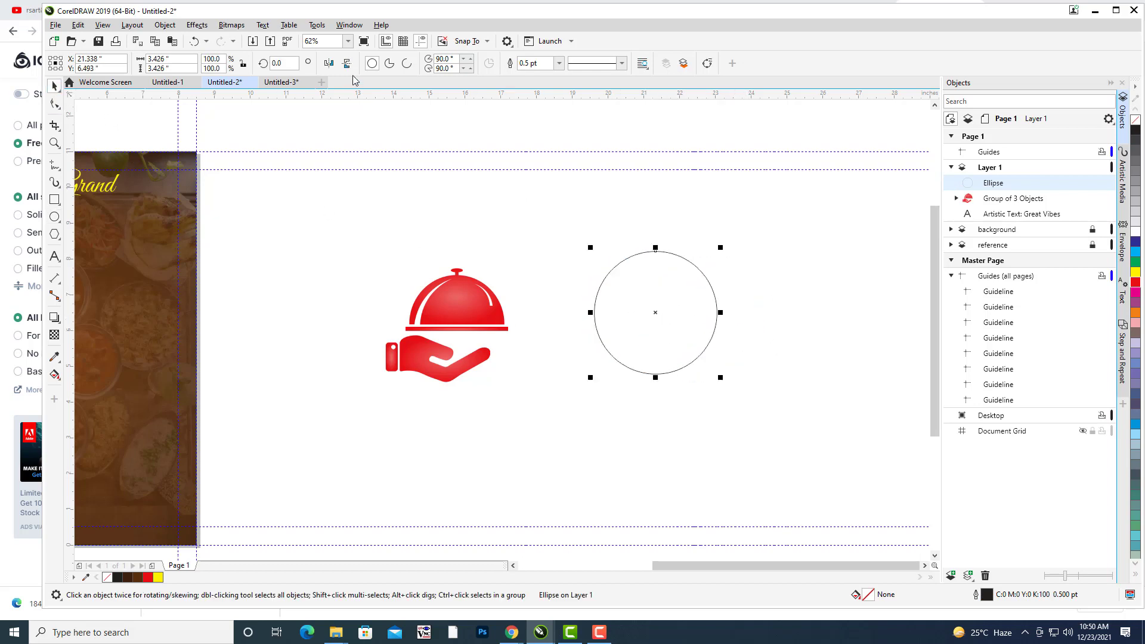
# Convert the circle into a half-circle arc with a starting angle of 0° and an ending angle of 180°.
pyautogui.click(406, 63)
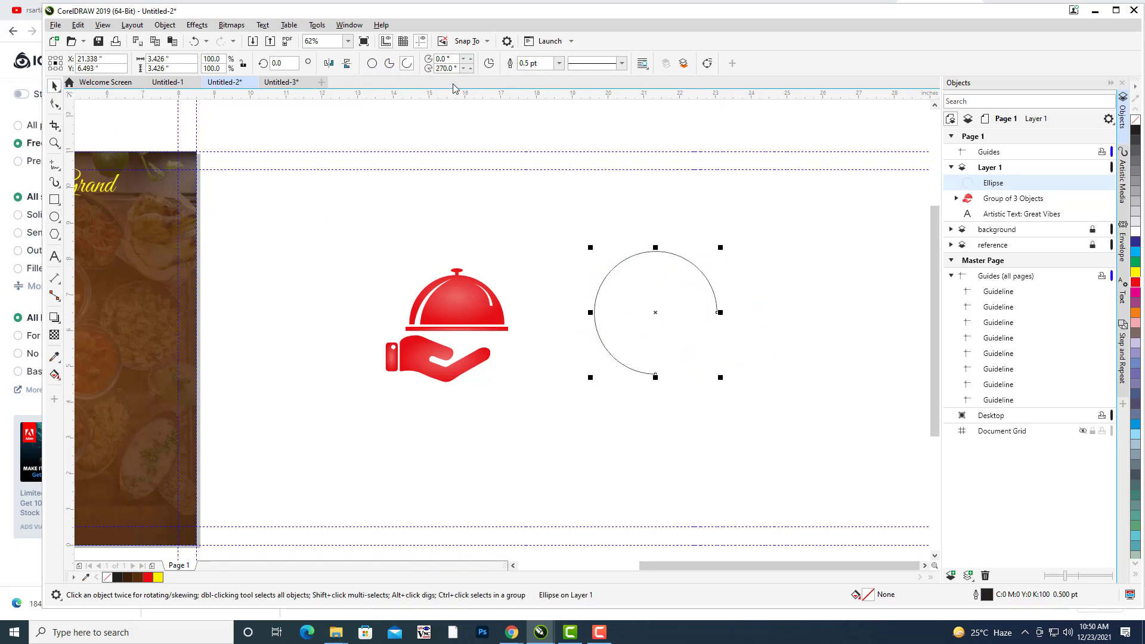
pyautogui.click(458, 69)
pyautogui.press('Return')
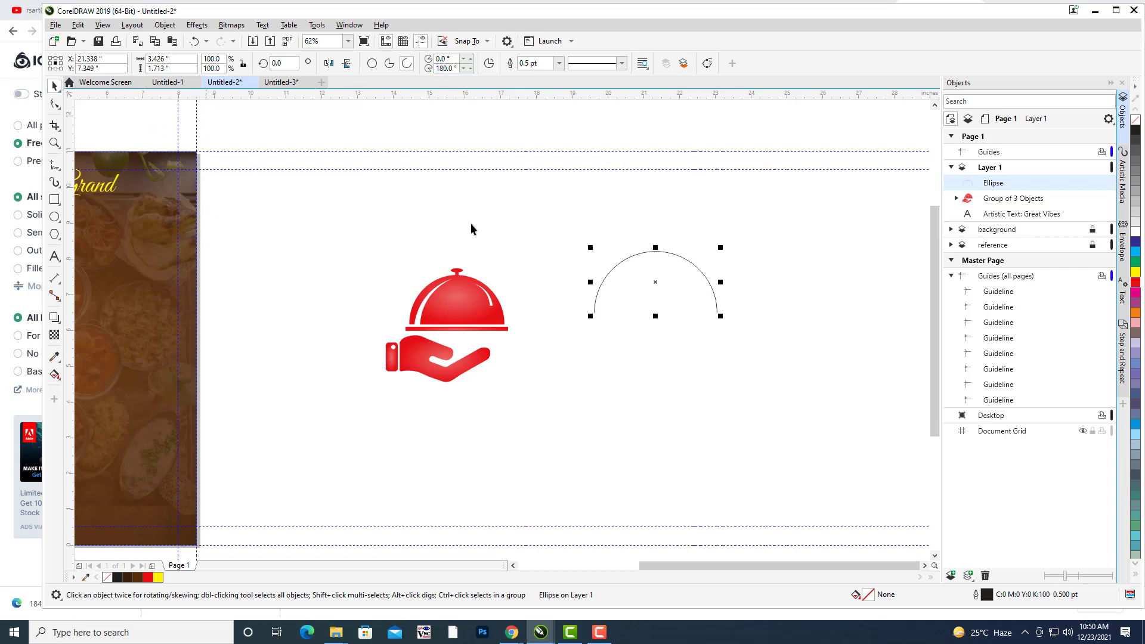
# Add the text "SWAGATH GRAND" along the half-circle arc.
pyautogui.click(643, 252)
pyautogui.click(57, 258)
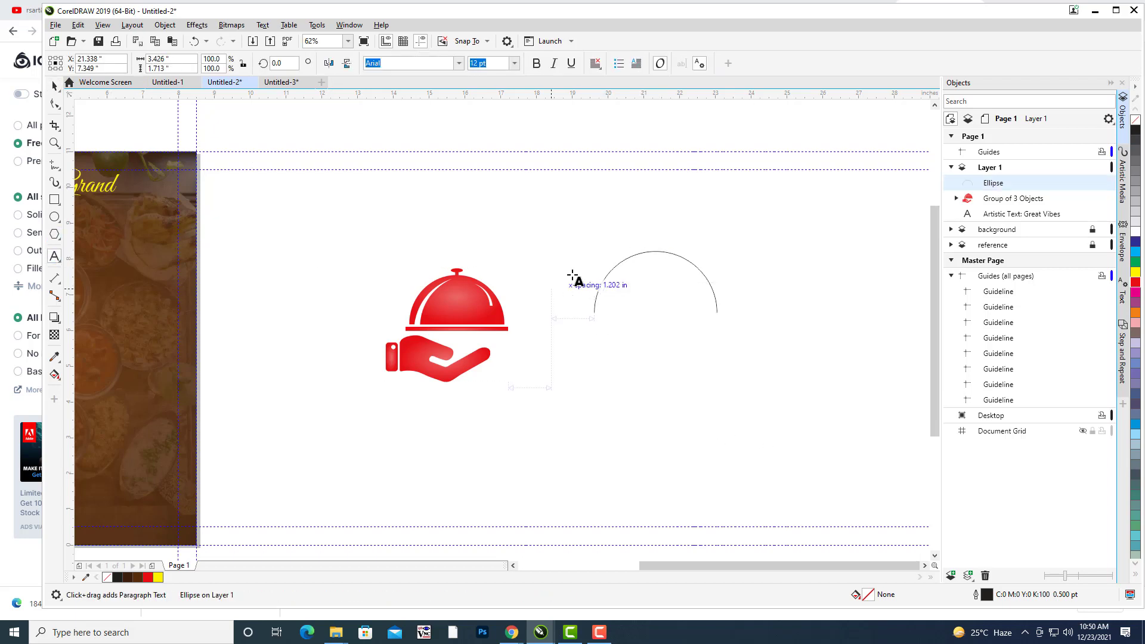
pyautogui.click(601, 291)
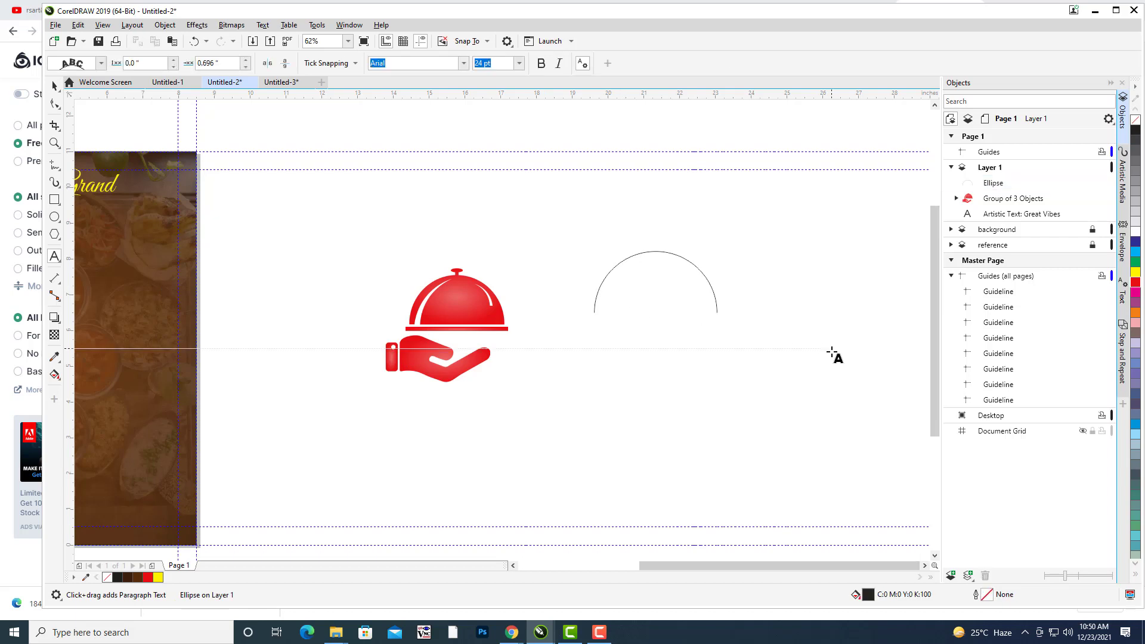
pyautogui.write('SWAGATH GRAND')
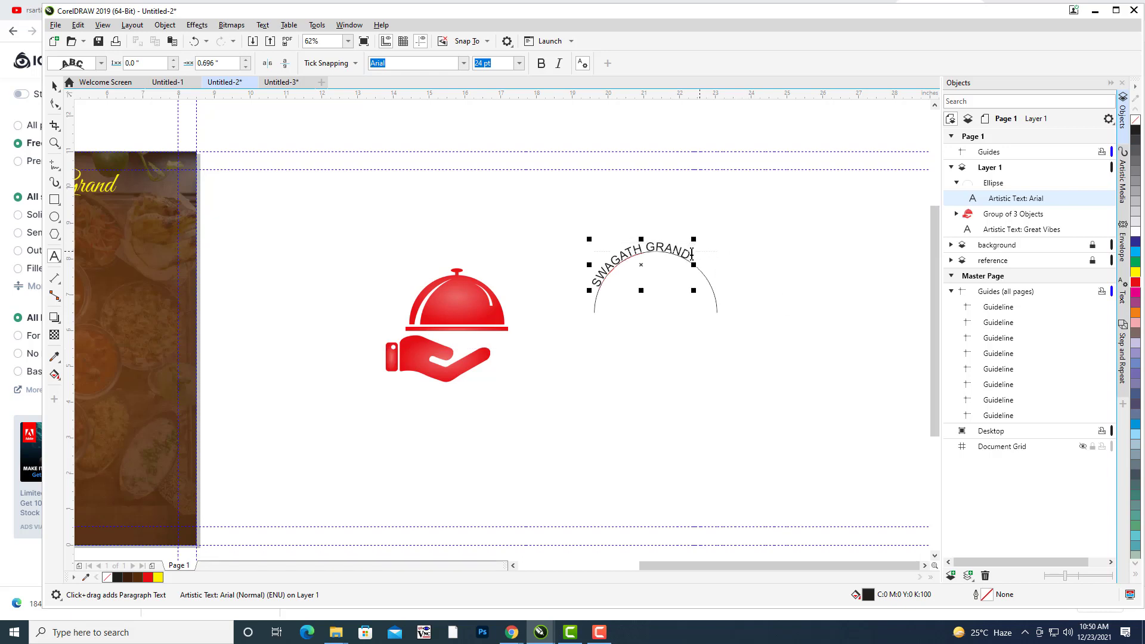
# Change the font of the "SWAGATH GRAND" arc text to Impact and its size to 48 pt.
pyautogui.moveTo(692, 255); pyautogui.dragTo(598, 286)
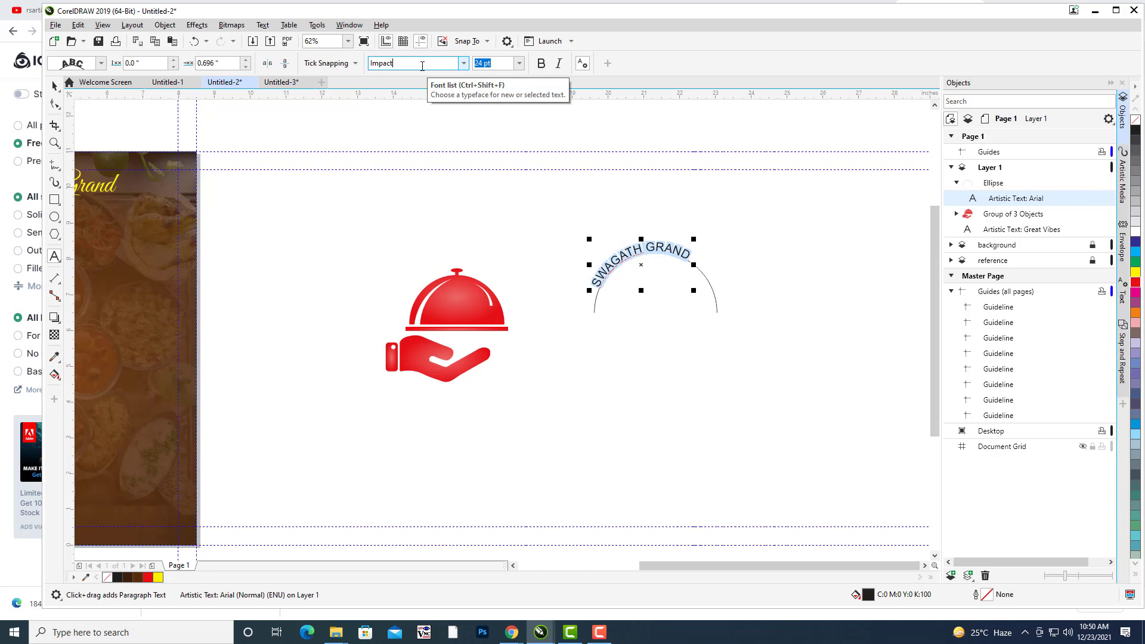
pyautogui.press('Return')
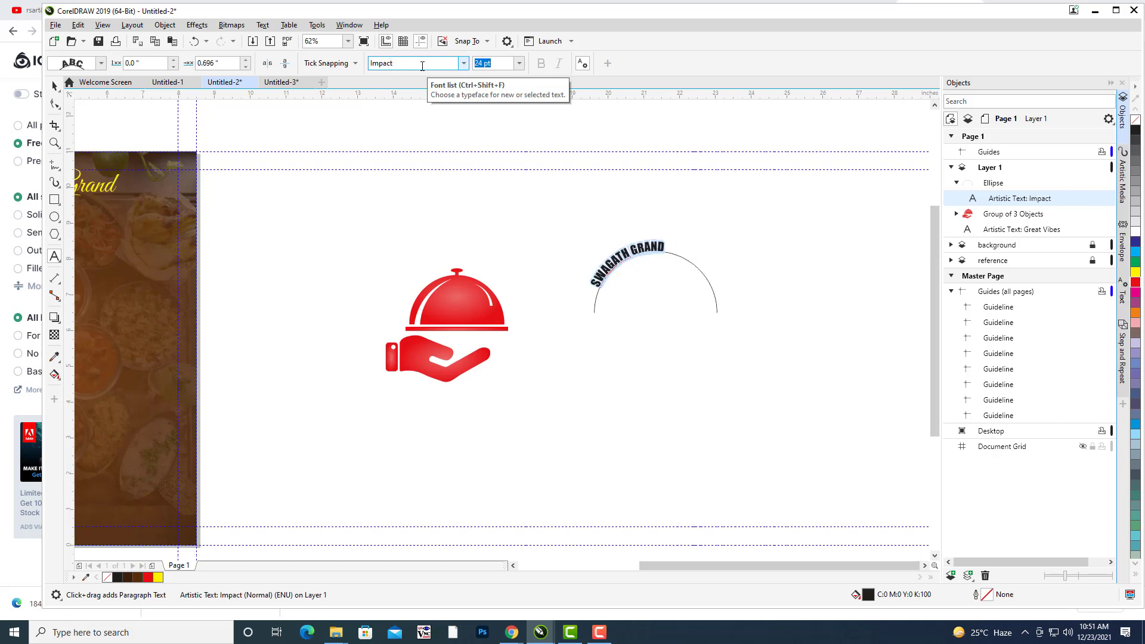
pyautogui.click(519, 66)
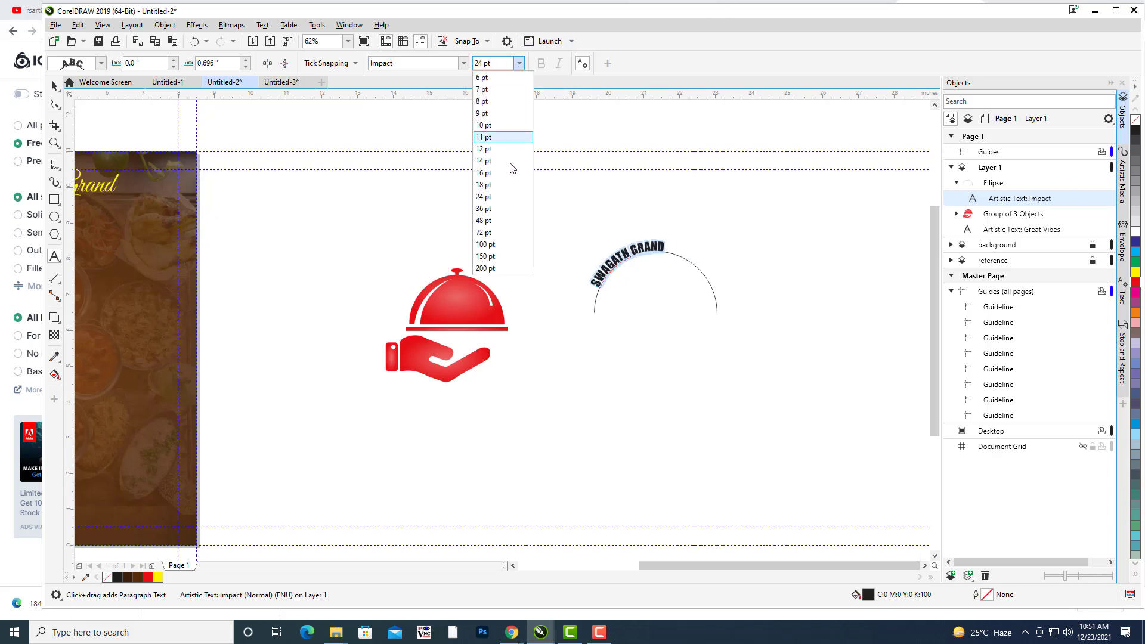
pyautogui.click(495, 222)
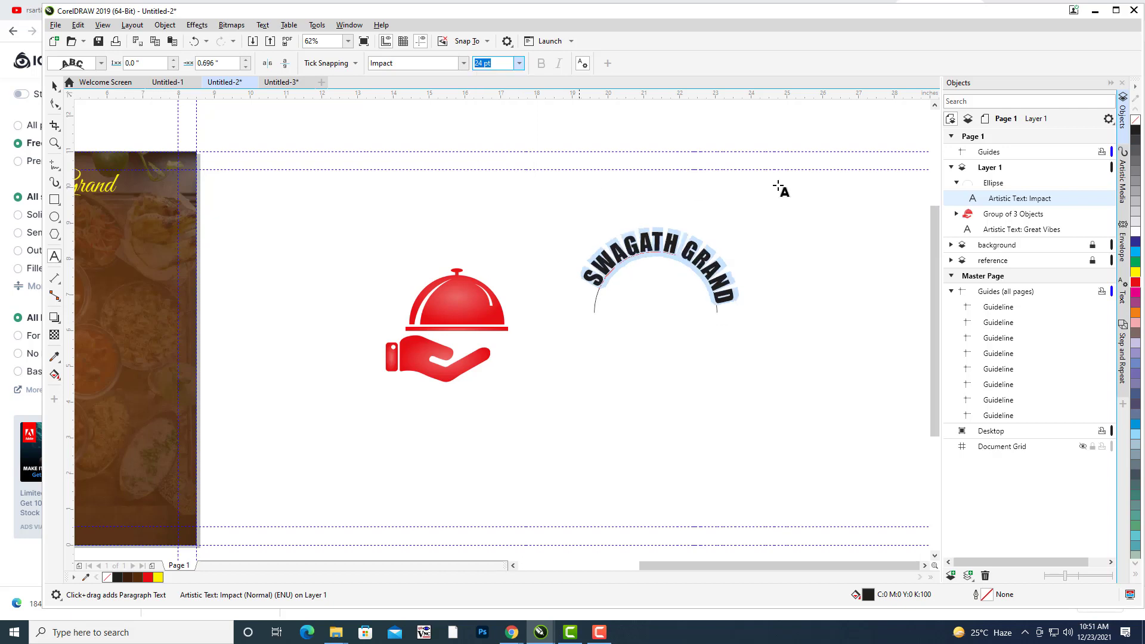
# Reduce the text's offset along the arc to 0.446 inches to centre it on the half-circle.
pyautogui.click(245, 67)
pyautogui.click(245, 67)
pyautogui.click(245, 68)
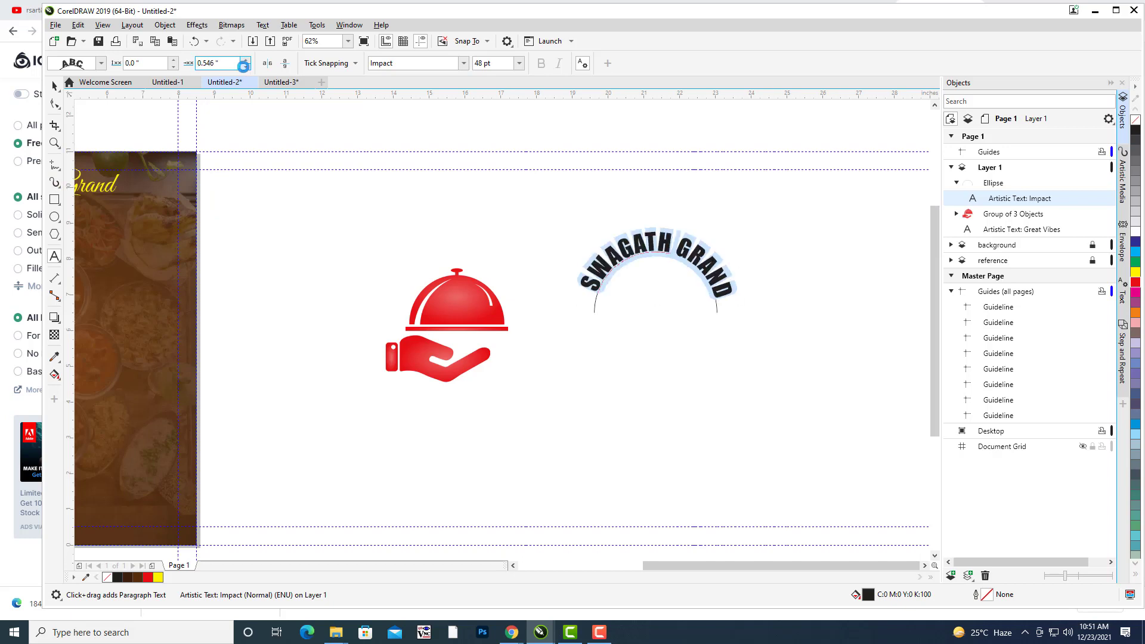
pyautogui.click(244, 67)
pyautogui.click(244, 66)
pyautogui.click(244, 66)
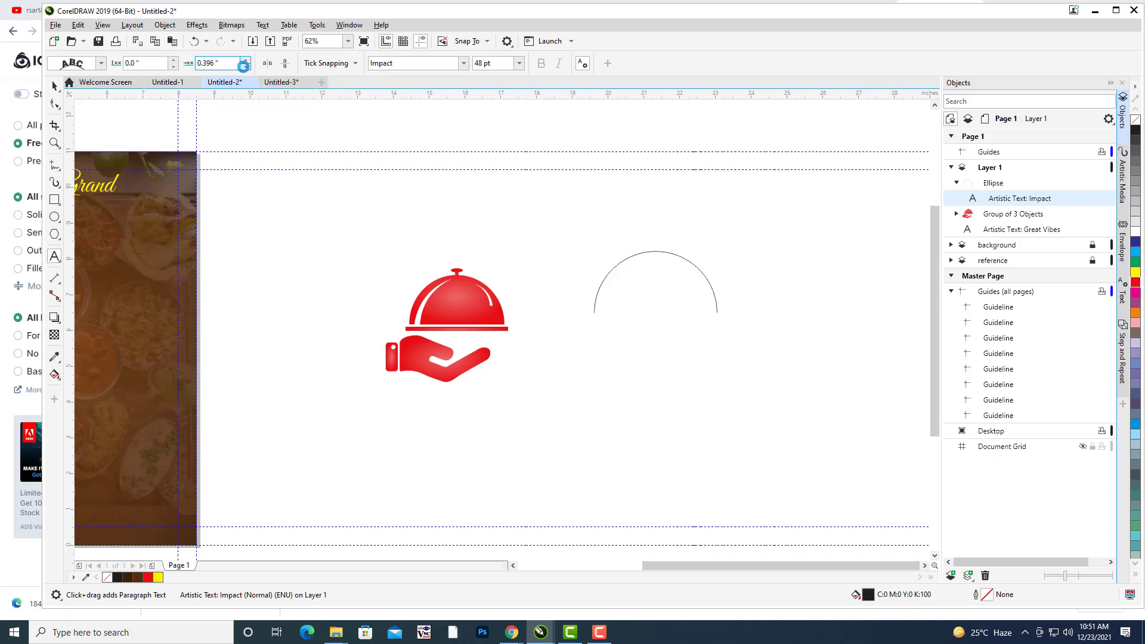
pyautogui.click(244, 66)
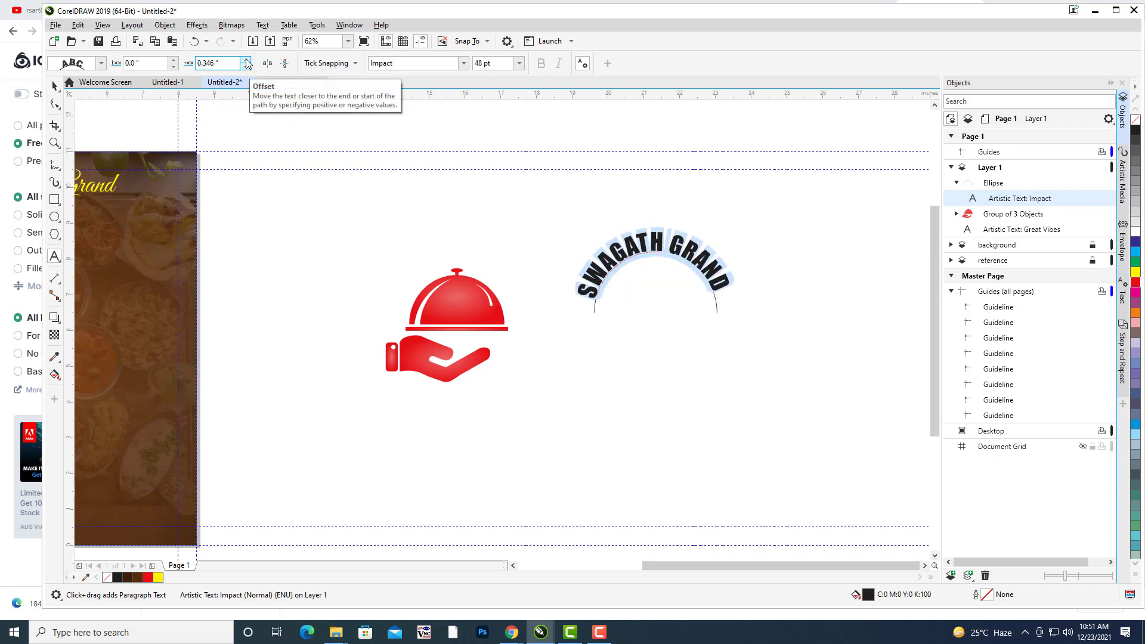
pyautogui.click(245, 59)
pyautogui.click(245, 59)
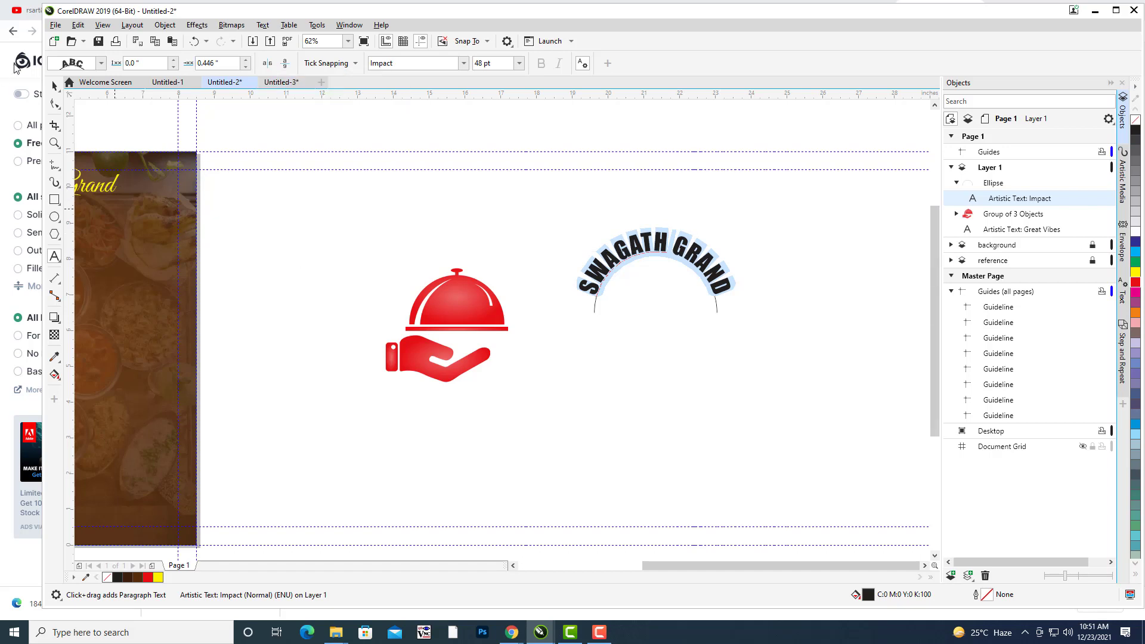
# Convert the "SWAGATH GRAND" text on its path to curves.
pyautogui.click(54, 88)
pyautogui.click(772, 284)
pyautogui.moveTo(772, 283)
pyautogui.mouseDown()
pyautogui.moveTo(818, 256)
pyautogui.moveTo(774, 272)
pyautogui.mouseUp()
pyautogui.click(683, 235)
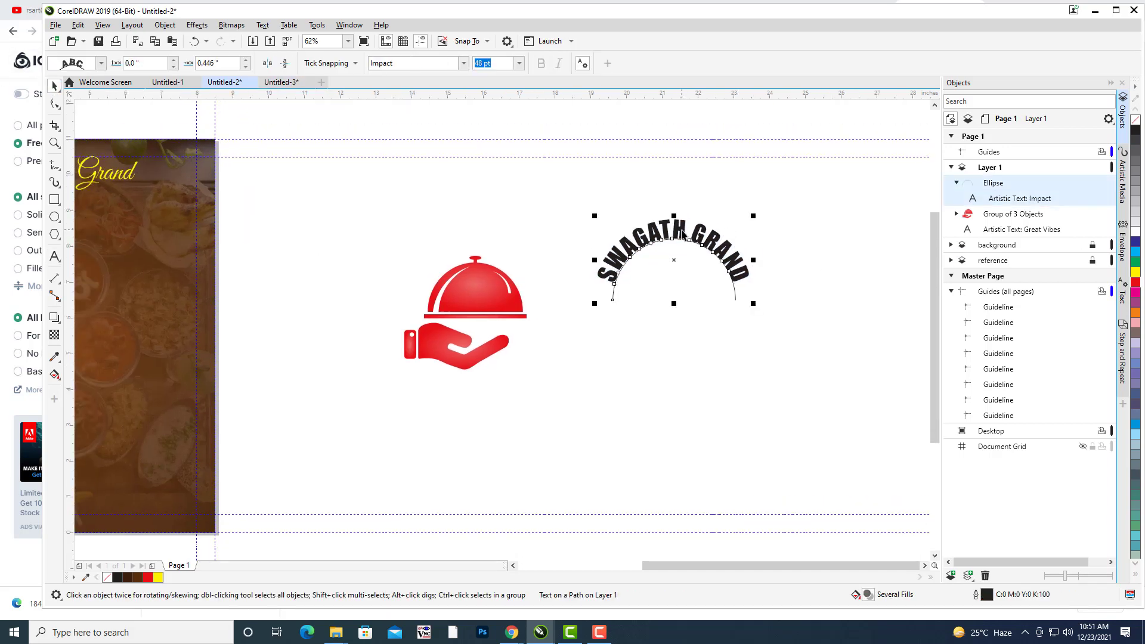
pyautogui.rightClick(1008, 200)
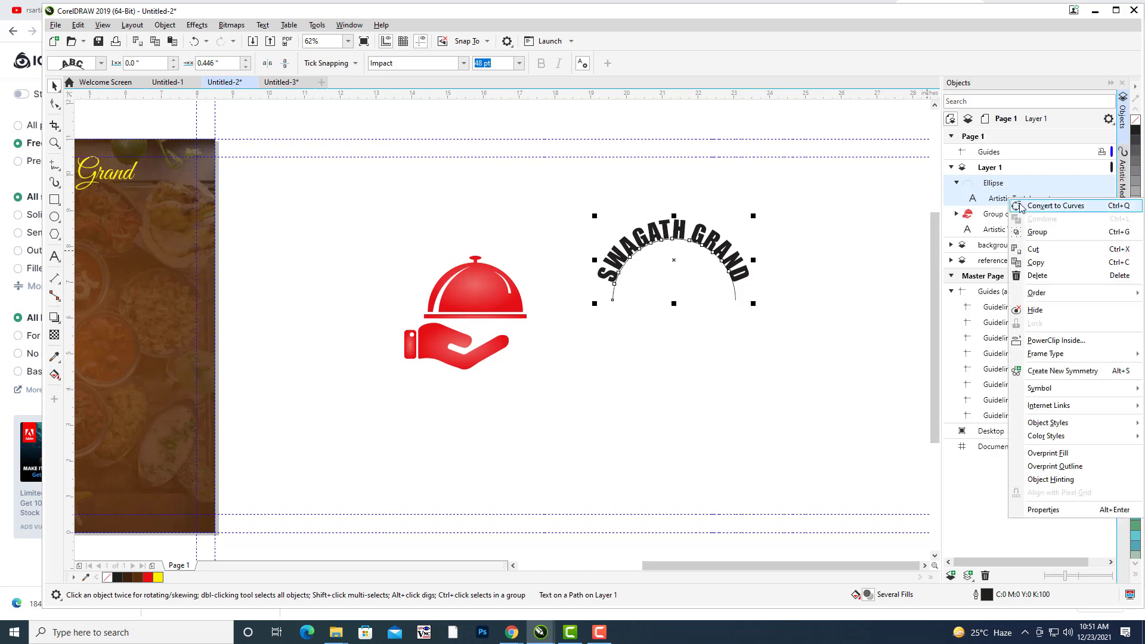
pyautogui.click(1020, 206)
# Delete the half-circle guide line under the curved lettering.
pyautogui.click(717, 294)
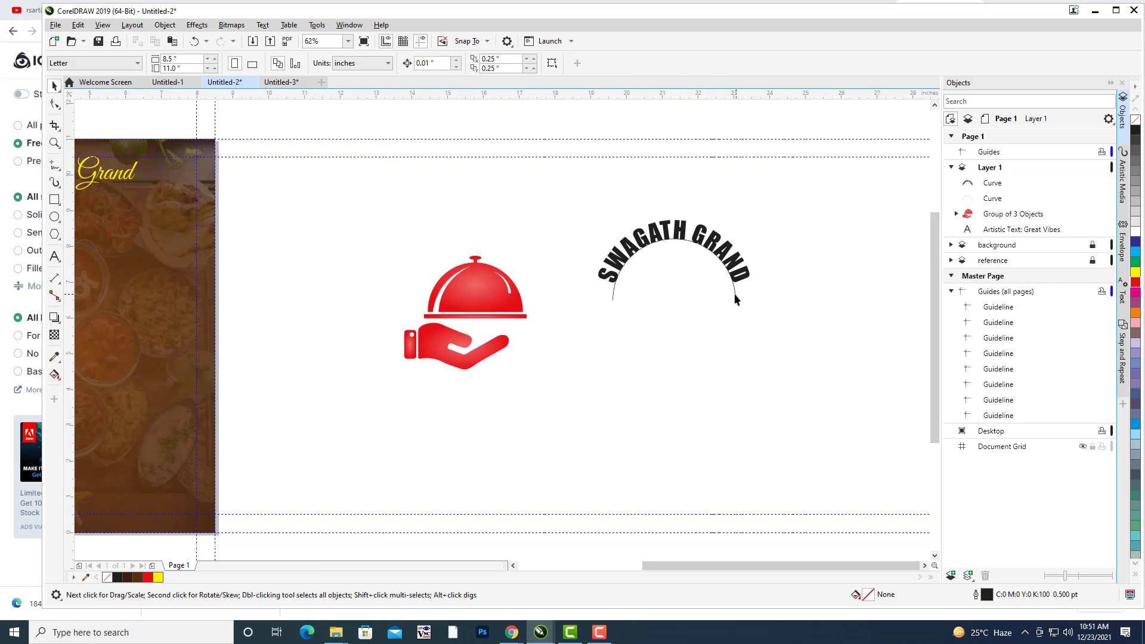
pyautogui.click(735, 295)
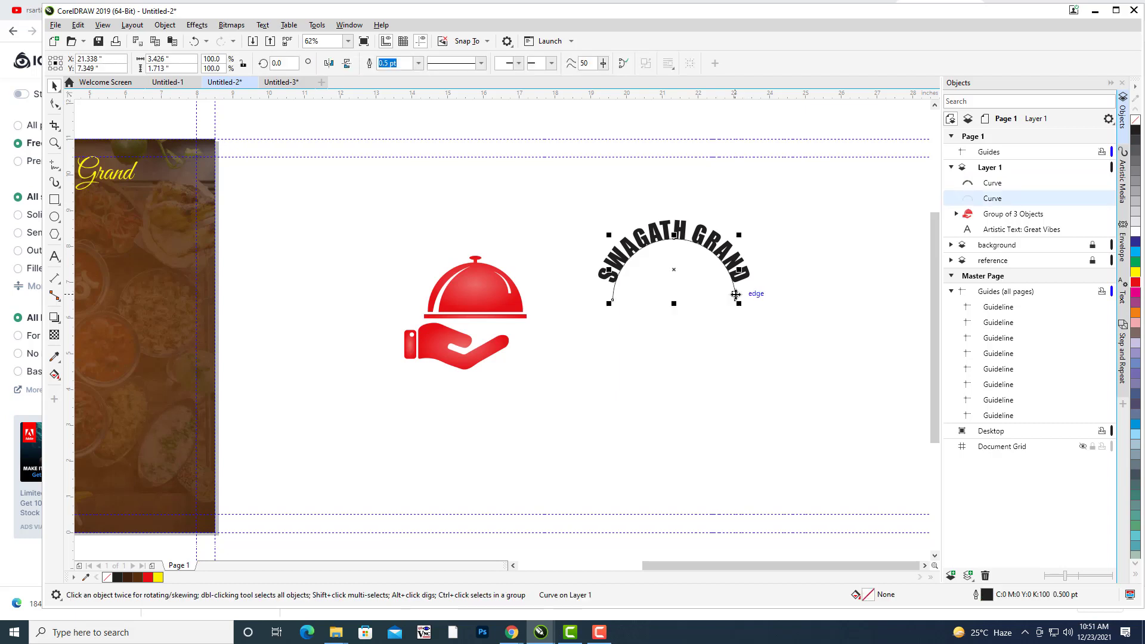
pyautogui.press('Delete')
# Place the curved lettering over the serving-dish icon, enlarged to about 4.99 inches wide and centred near X 15.71 and Y 7.86 inches.
pyautogui.click(685, 233)
pyautogui.moveTo(685, 233); pyautogui.dragTo(475, 237)
pyautogui.moveTo(553, 214); pyautogui.dragTo(569, 209)
pyautogui.moveTo(709, 356); pyautogui.dragTo(859, 323)
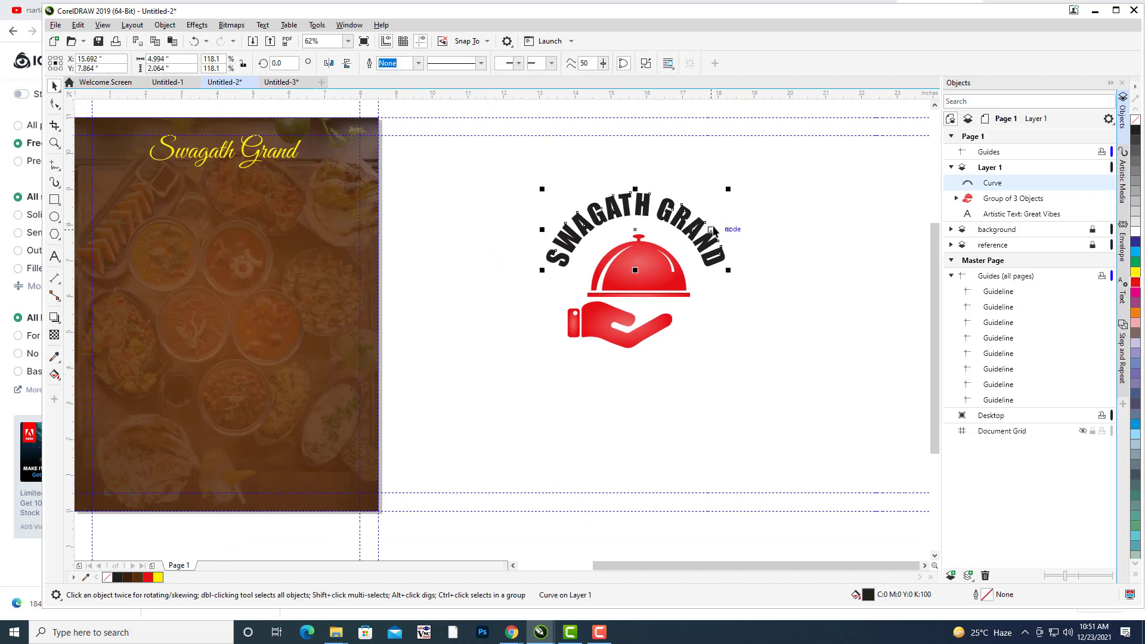
pyautogui.moveTo(708, 232); pyautogui.dragTo(709, 232)
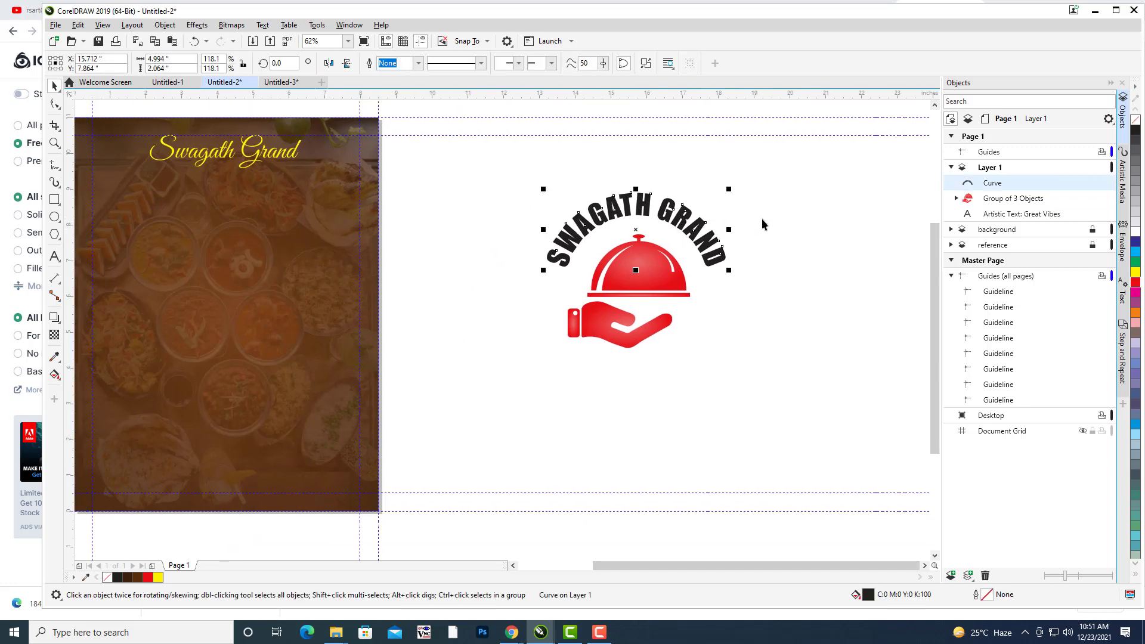
# Shrink the serving-dish icon to about 2.79 by 2.59 inches and move it up slightly under the curved lettering.
pyautogui.click(729, 301)
pyautogui.moveTo(729, 300); pyautogui.dragTo(786, 293)
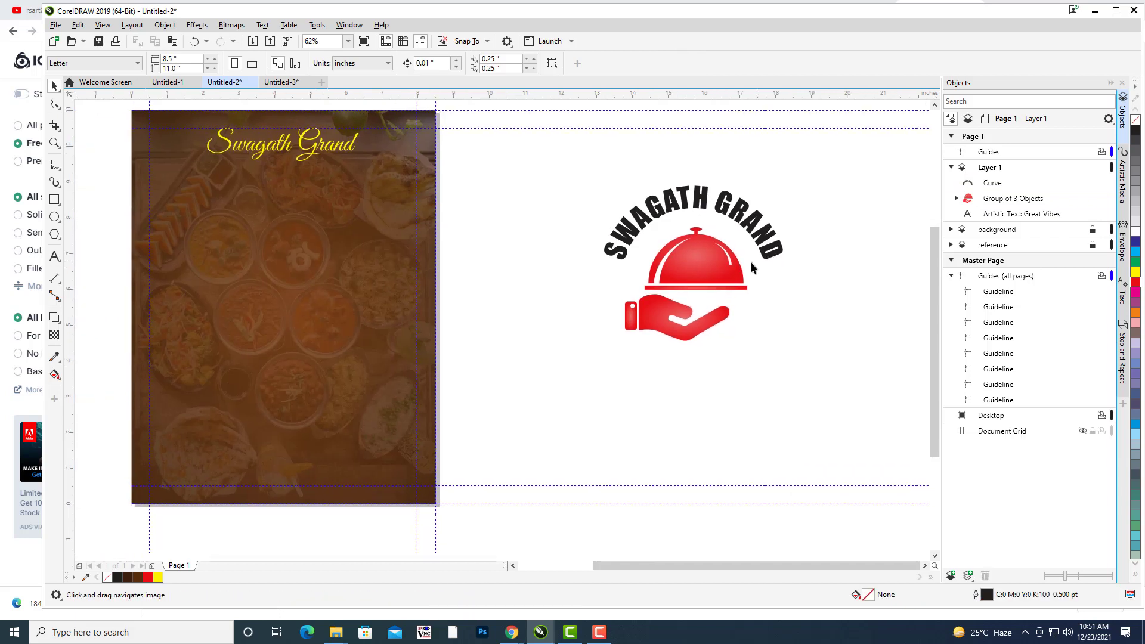
pyautogui.click(723, 271)
pyautogui.moveTo(748, 227)
pyautogui.mouseDown()
pyautogui.moveTo(742, 217)
pyautogui.moveTo(739, 234)
pyautogui.mouseUp()
pyautogui.moveTo(705, 269); pyautogui.dragTo(700, 260)
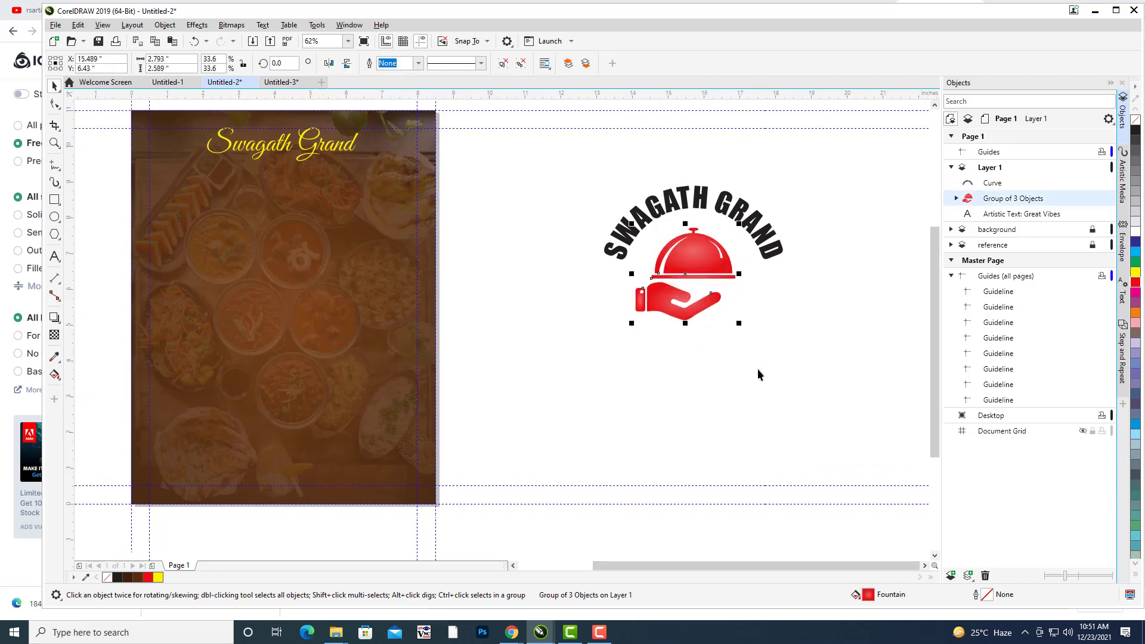
pyautogui.click(760, 366)
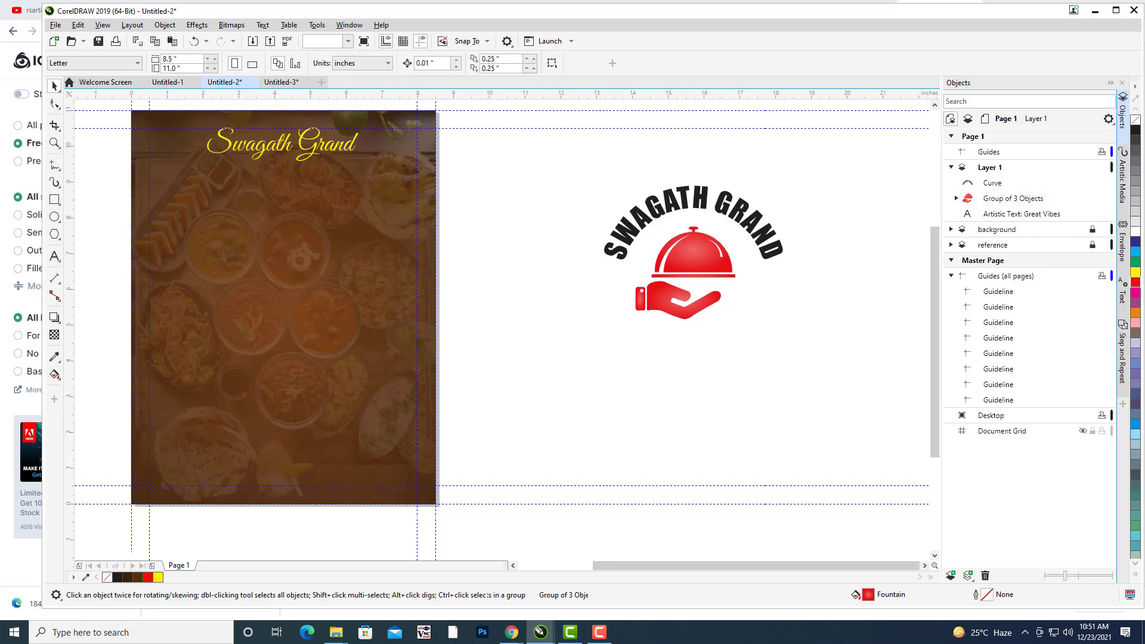
# Fill the curved "SWAGATH GRAND" lettering with red.
pyautogui.moveTo(727, 255); pyautogui.dragTo(714, 257)
pyautogui.click(695, 200)
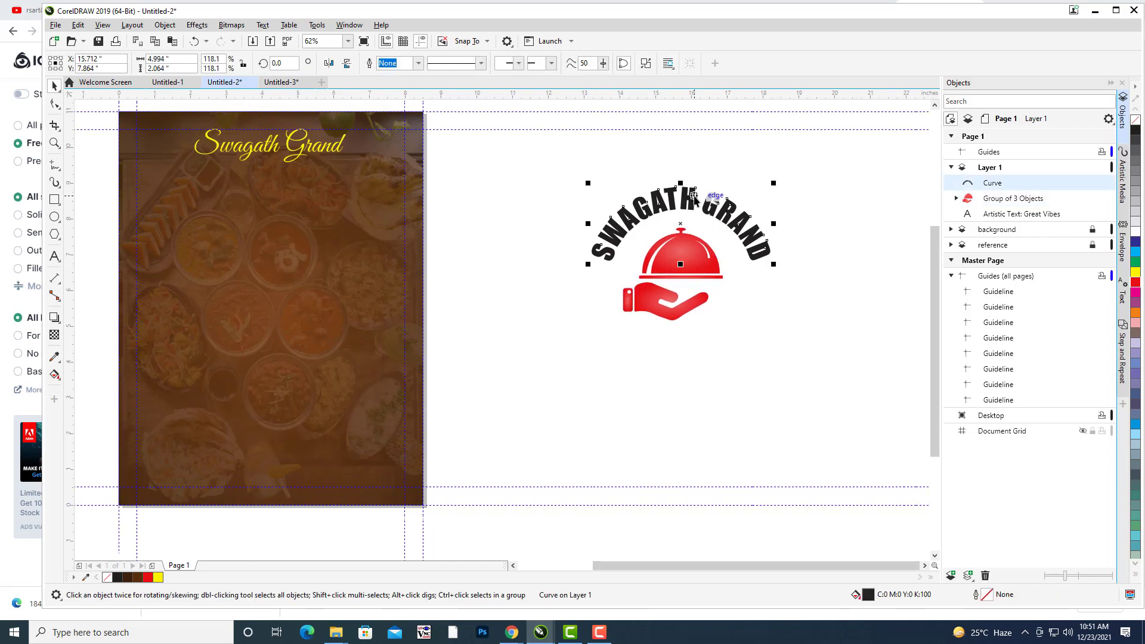
pyautogui.click(1136, 282)
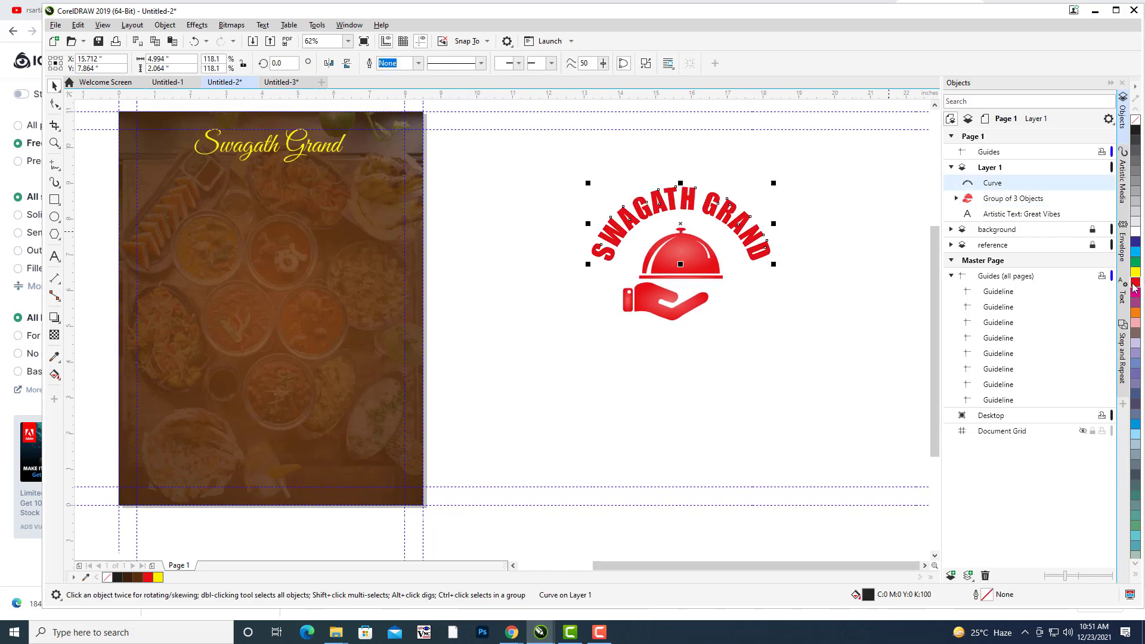
# Group the curved lettering and the serving-dish icon into one logo.
pyautogui.click(864, 277)
pyautogui.moveTo(816, 295); pyautogui.dragTo(796, 296)
pyautogui.scroll(-2, 840, 219)
pyautogui.moveTo(868, 226); pyautogui.dragTo(732, 240)
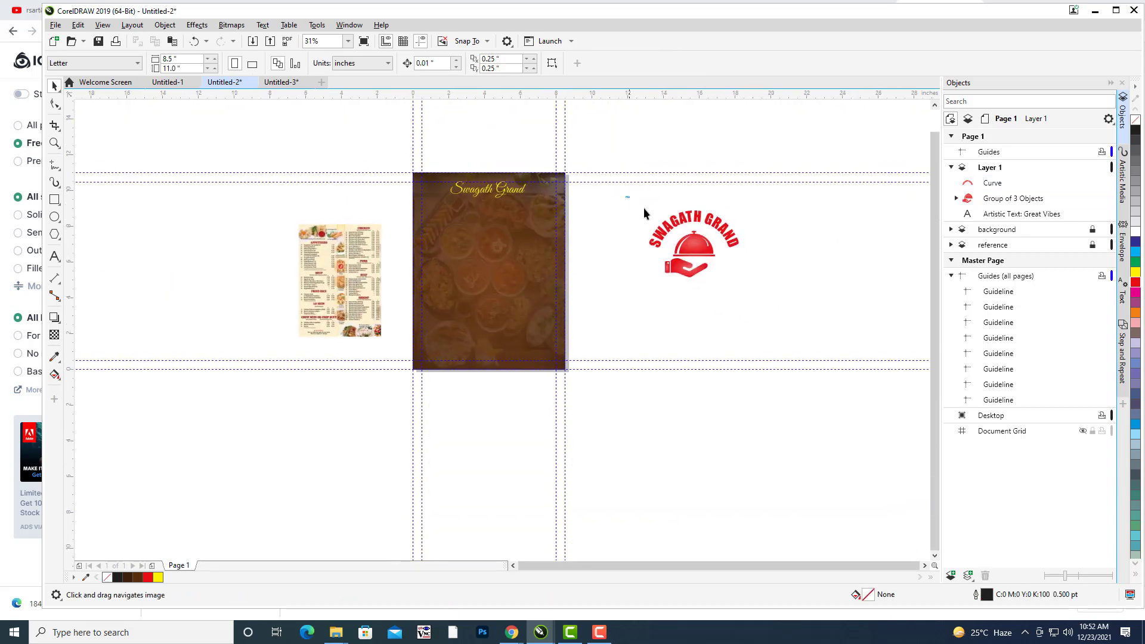
pyautogui.moveTo(626, 196); pyautogui.dragTo(798, 331)
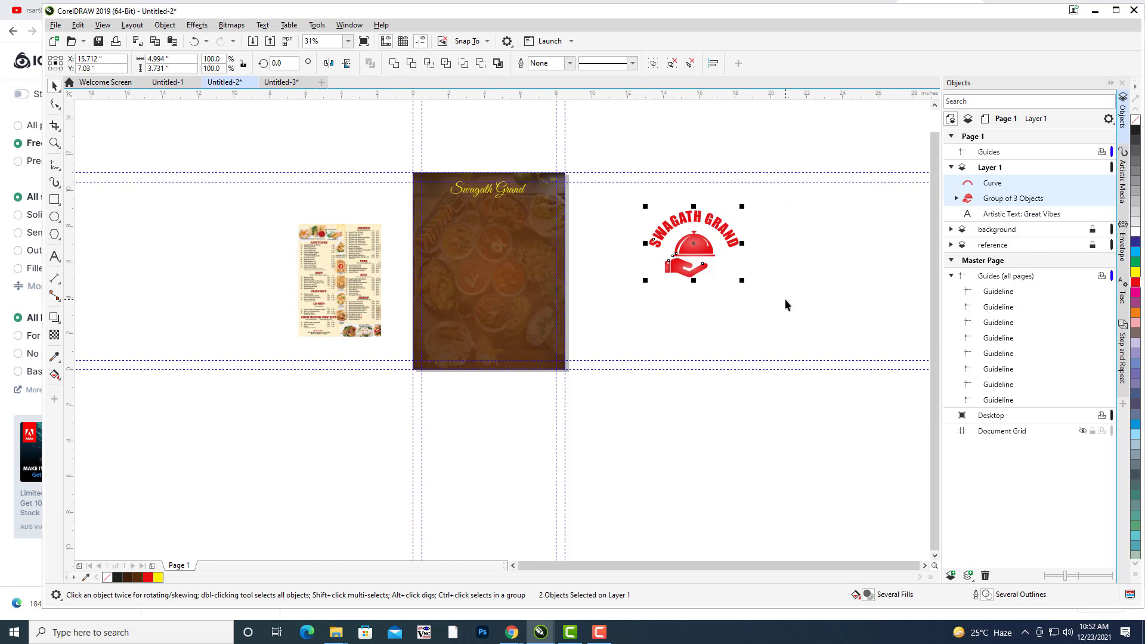
pyautogui.hotkey('ctrl', 'g')
# Move the grouped logo onto the menu page below the title, to about X 3.41 and Y 7.30 inches.
pyautogui.moveTo(781, 253); pyautogui.dragTo(879, 276)
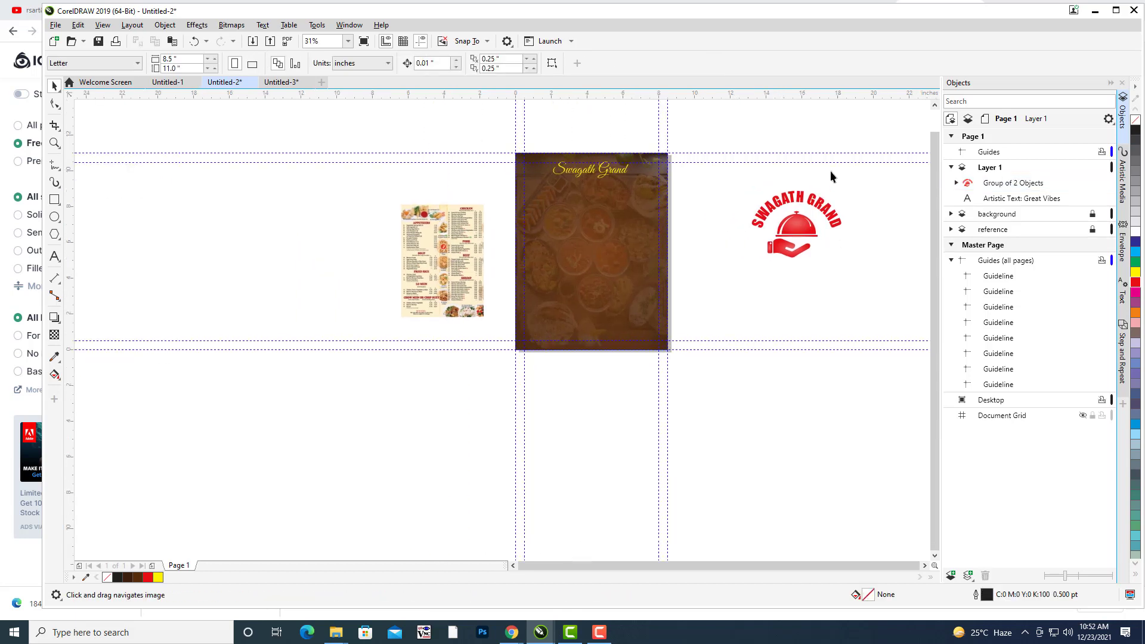
pyautogui.scroll(2, 815, 238)
pyautogui.moveTo(790, 226); pyautogui.dragTo(359, 206)
pyautogui.moveTo(506, 208); pyautogui.dragTo(762, 277)
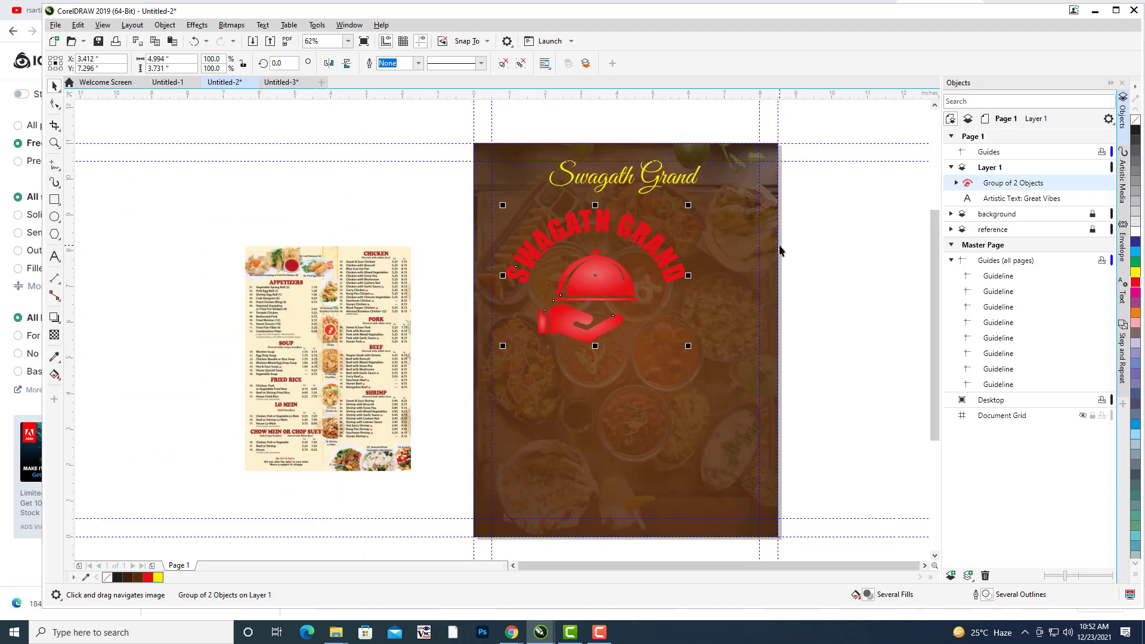
# Give the logo group a white outline with Hairline width.
pyautogui.moveTo(779, 245); pyautogui.dragTo(791, 298)
pyautogui.moveTo(661, 274); pyautogui.dragTo(631, 276)
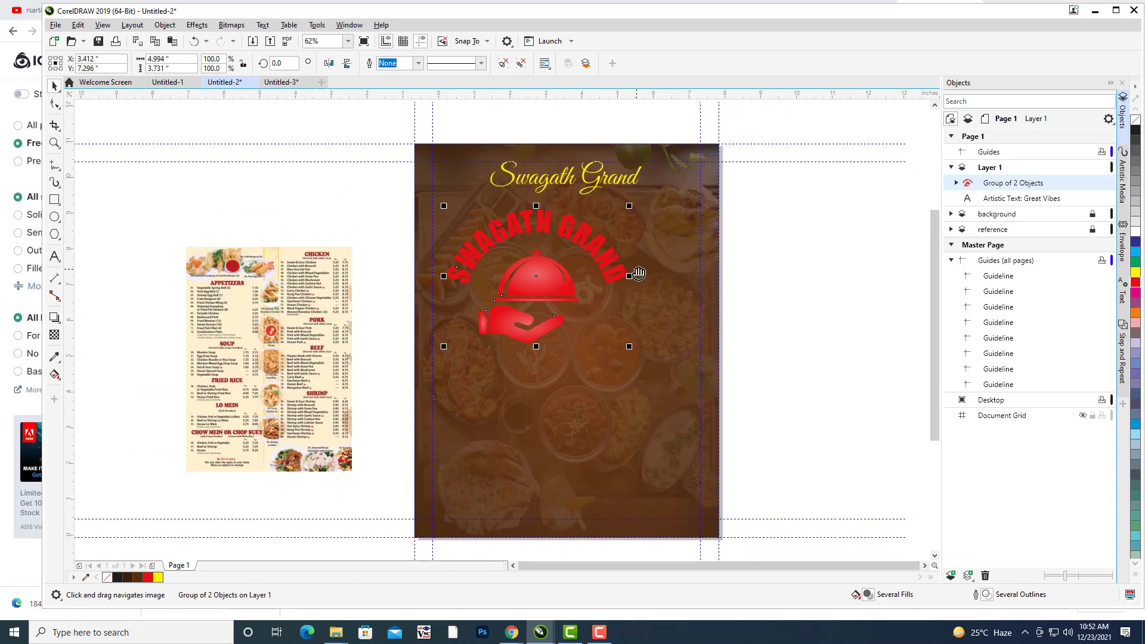
pyautogui.doubleClick(987, 594)
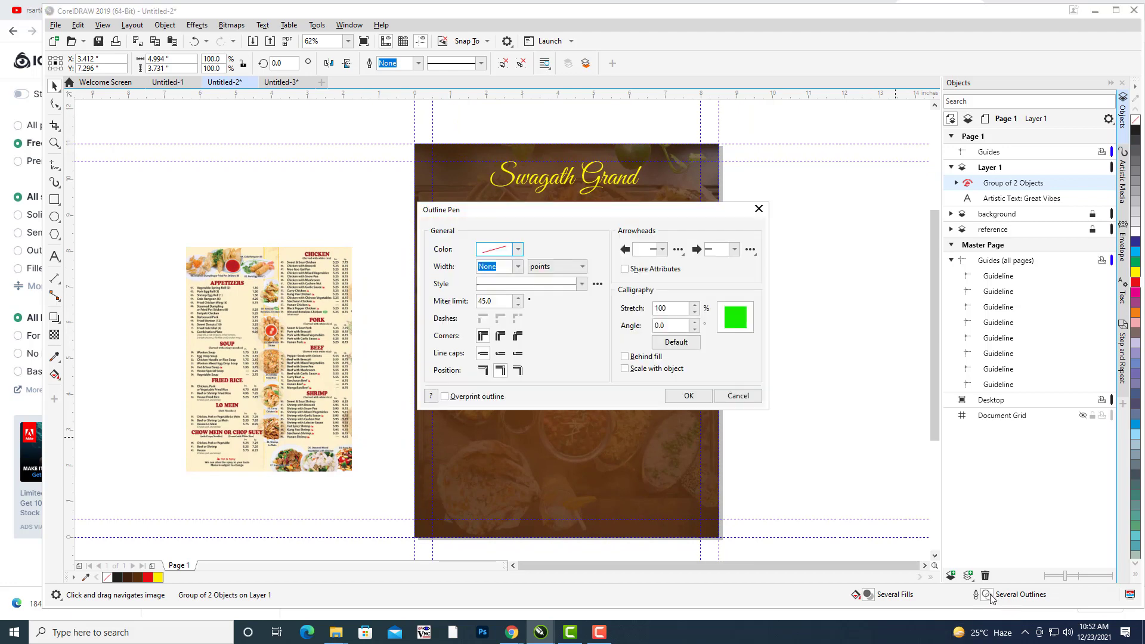
pyautogui.moveTo(563, 210); pyautogui.dragTo(913, 193)
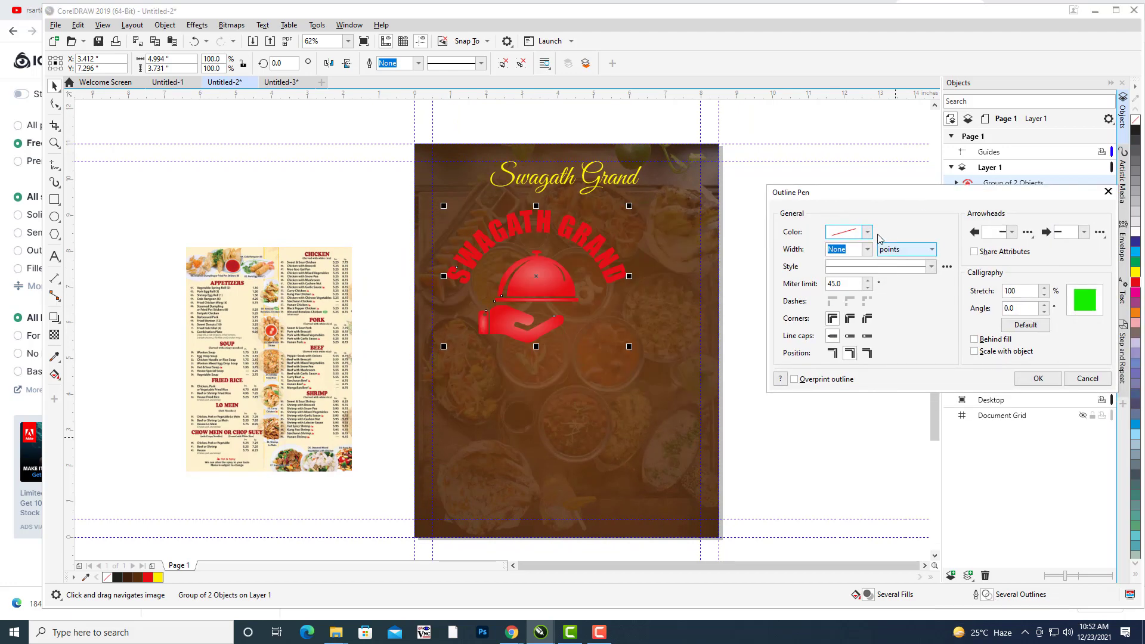
pyautogui.click(866, 233)
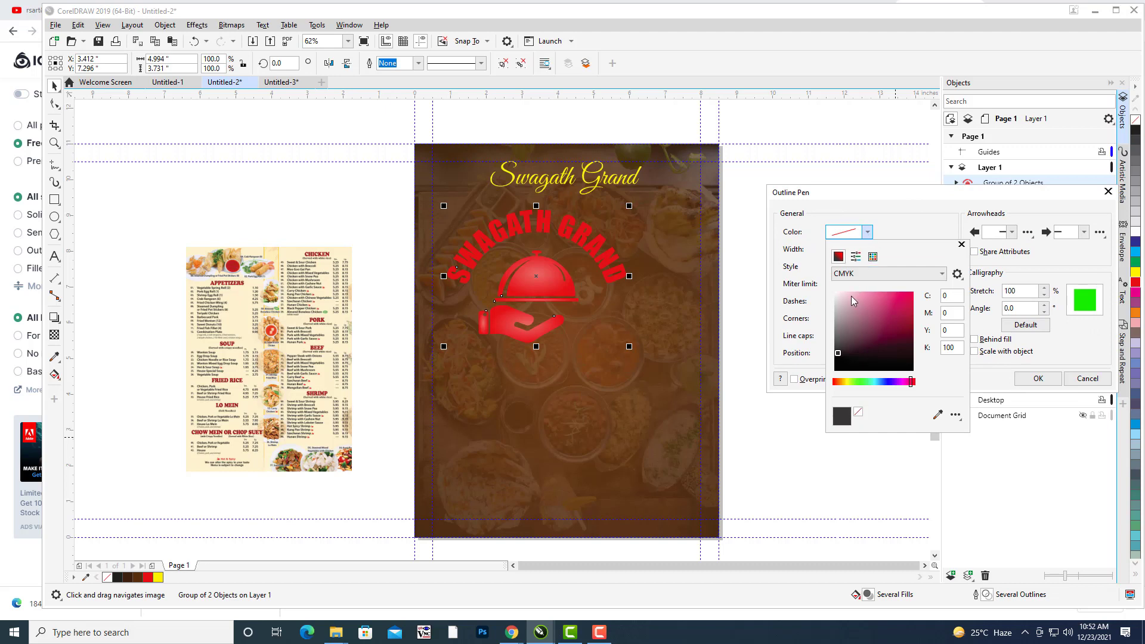
pyautogui.moveTo(852, 301); pyautogui.dragTo(820, 287)
pyautogui.click(851, 194)
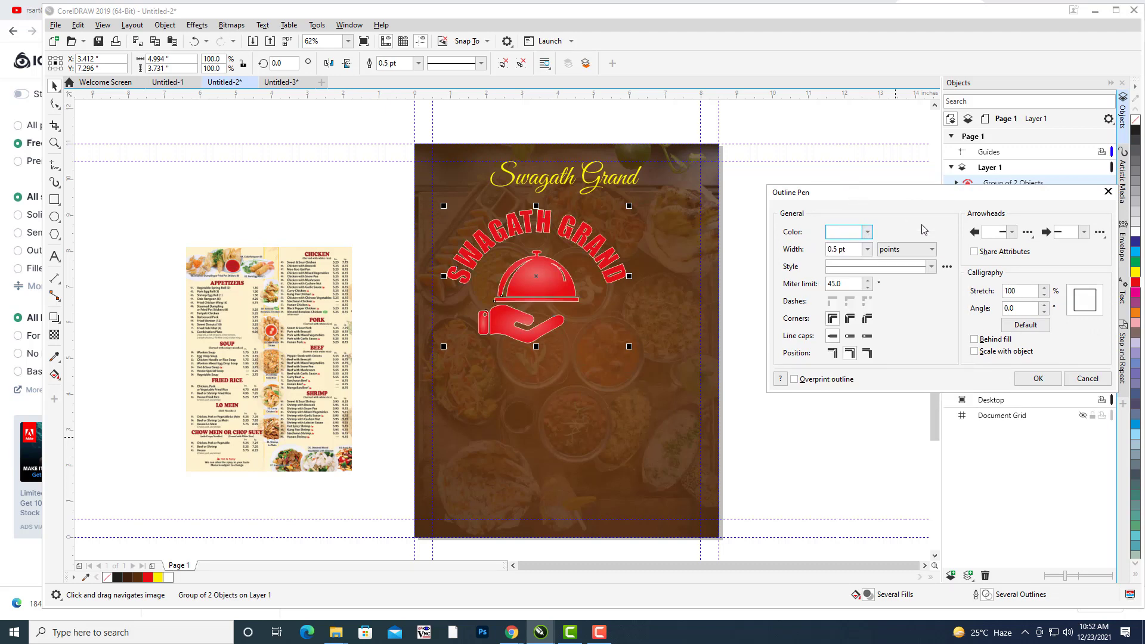
pyautogui.click(868, 249)
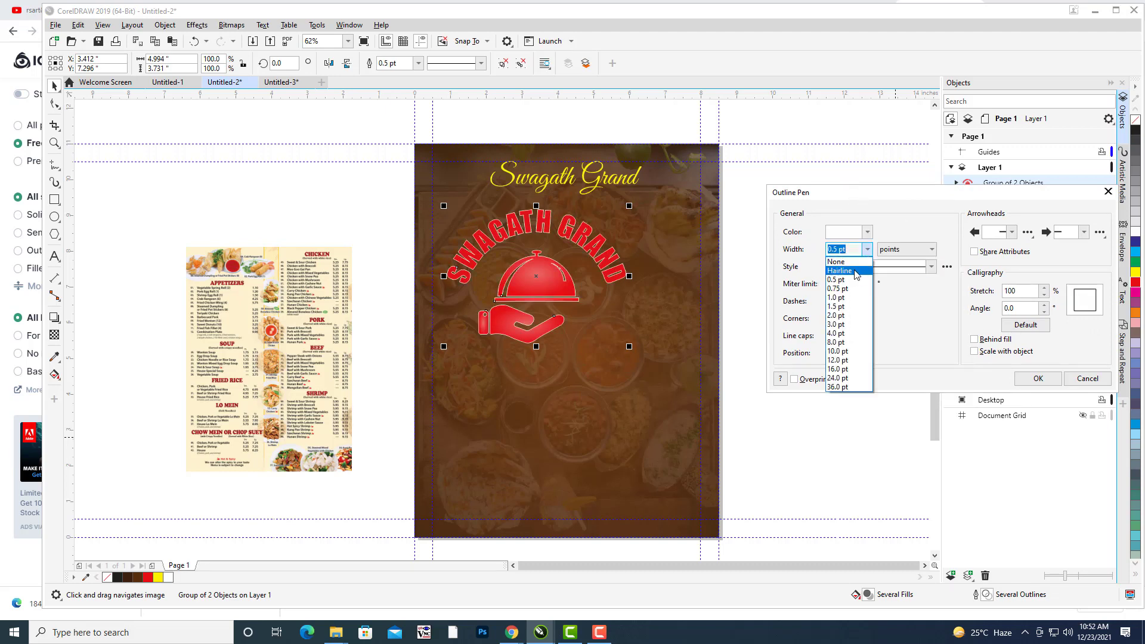
pyautogui.click(857, 271)
pyautogui.moveTo(847, 191); pyautogui.dragTo(802, 174)
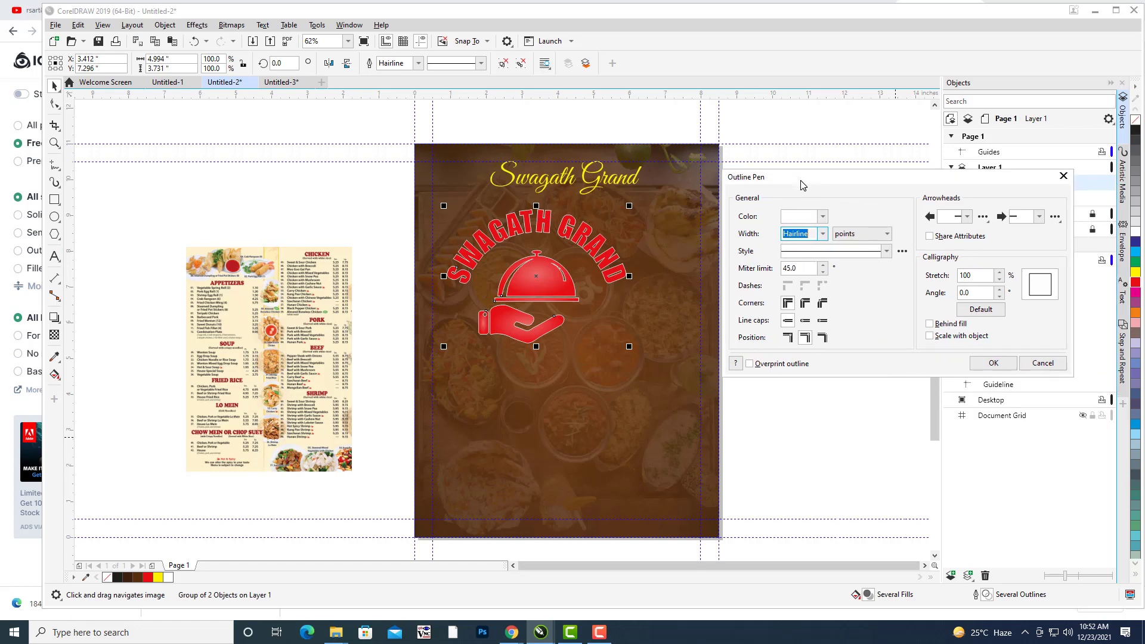
pyautogui.click(994, 363)
pyautogui.click(827, 310)
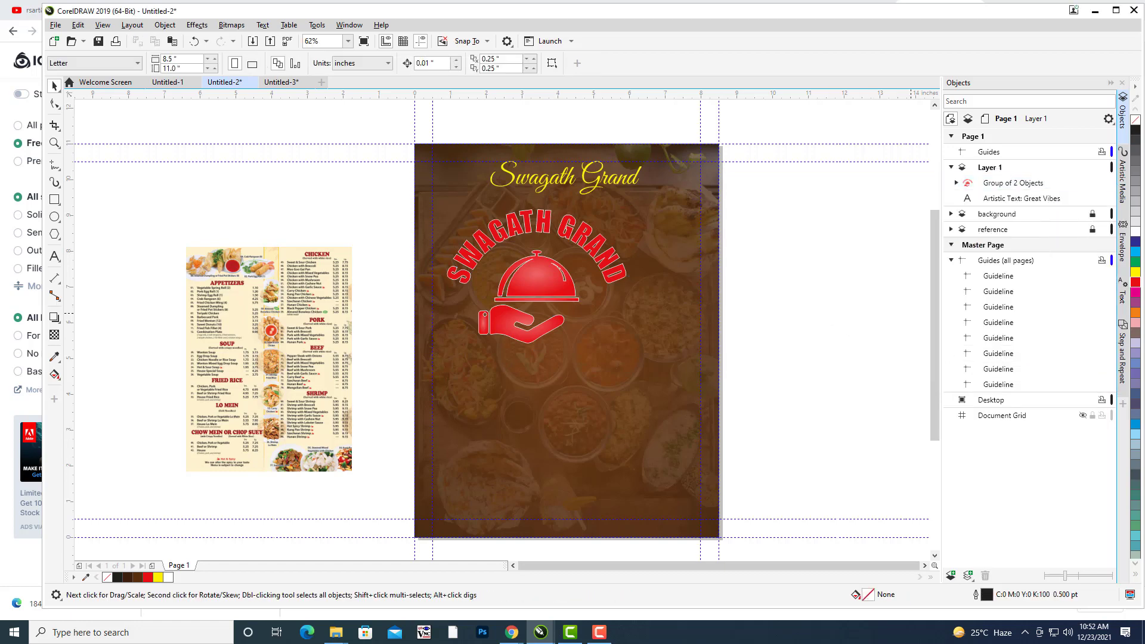
# Shrink the logo to about 1.46 by 1.09 inches and shift the "Swagath Grand" script title to about X 4.48 inches.
pyautogui.click(543, 232)
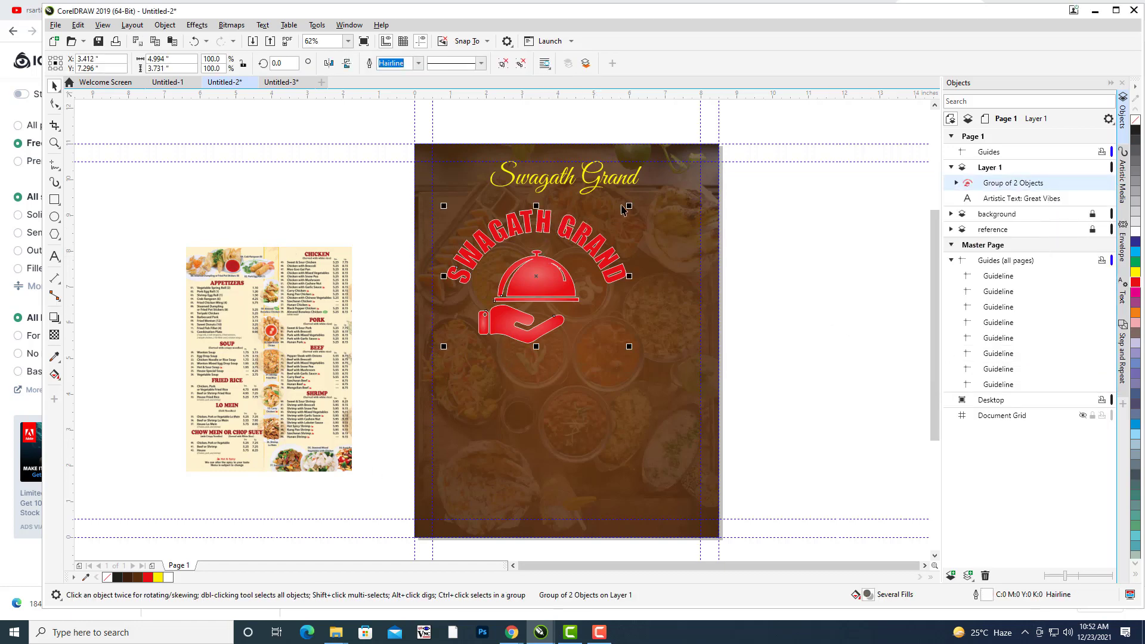
pyautogui.moveTo(631, 206); pyautogui.dragTo(522, 260)
pyautogui.click(575, 190)
pyautogui.scroll(2, 573, 197)
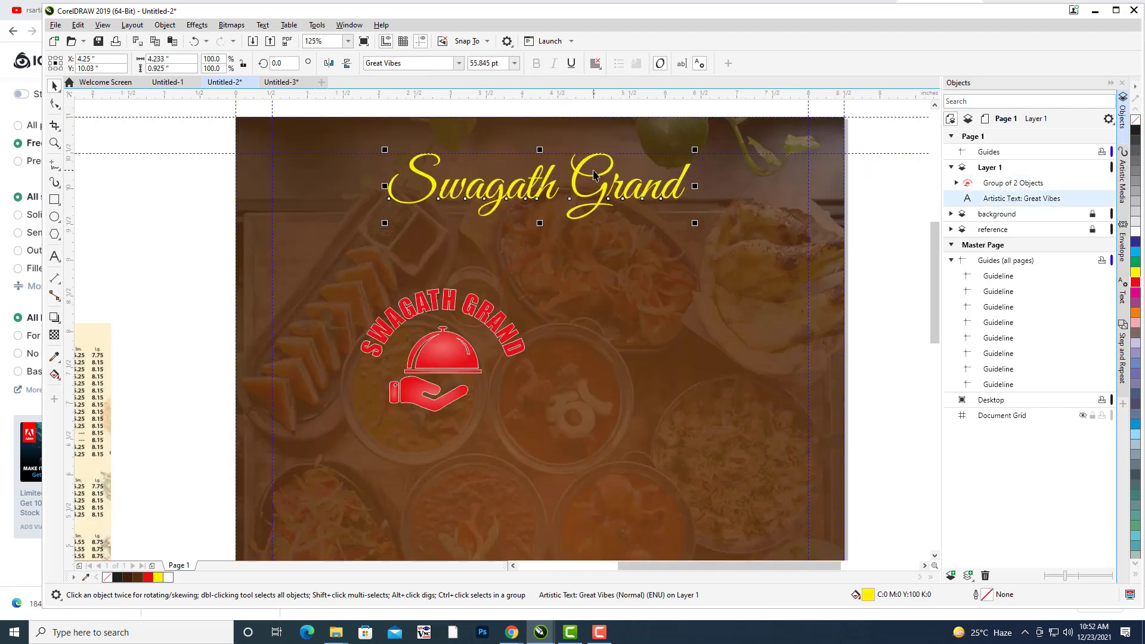
pyautogui.moveTo(523, 230); pyautogui.dragTo(538, 229)
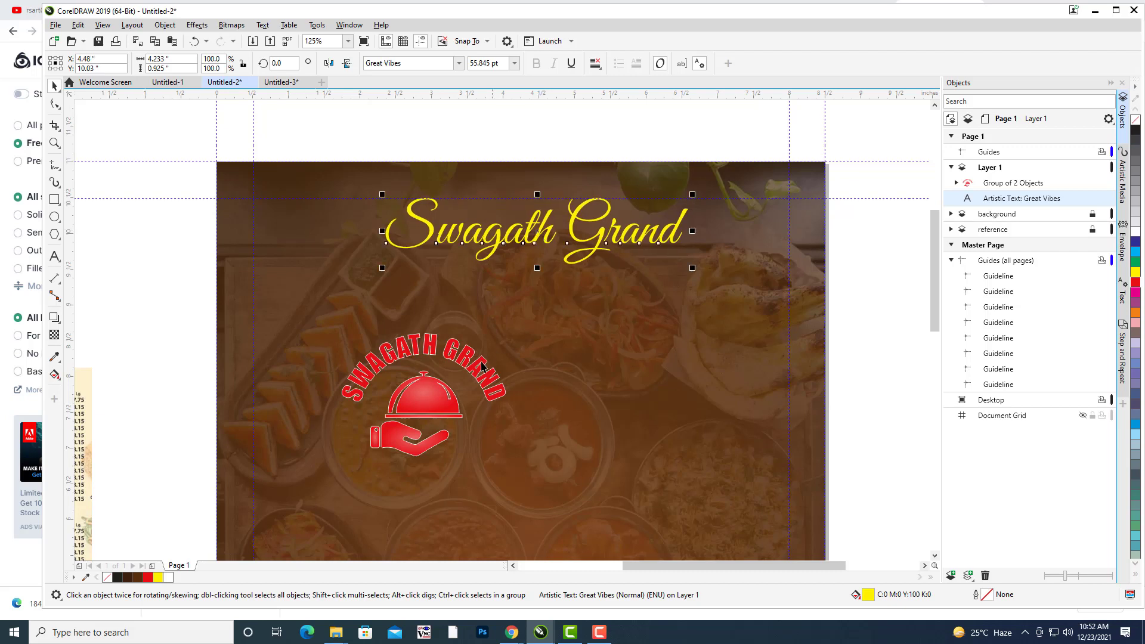
pyautogui.click(477, 365)
pyautogui.moveTo(511, 329); pyautogui.dragTo(477, 354)
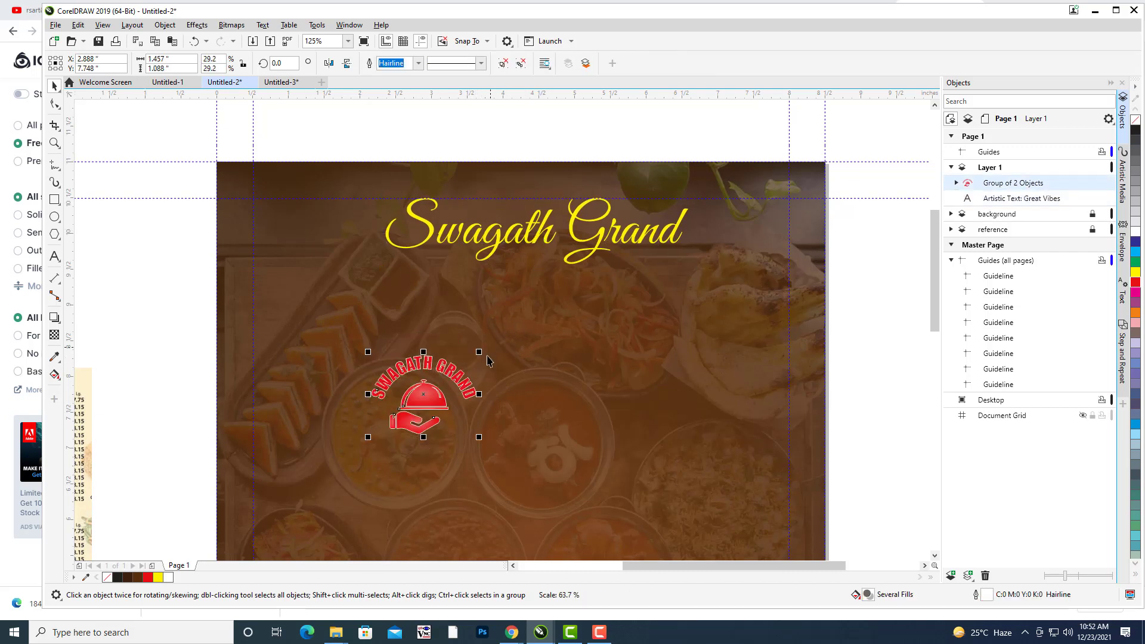
# Place the logo group beside the "Swagath Grand" script title and shift the title to about X 4.43 inches.
pyautogui.moveTo(430, 405); pyautogui.dragTo(326, 247)
pyautogui.click(479, 244)
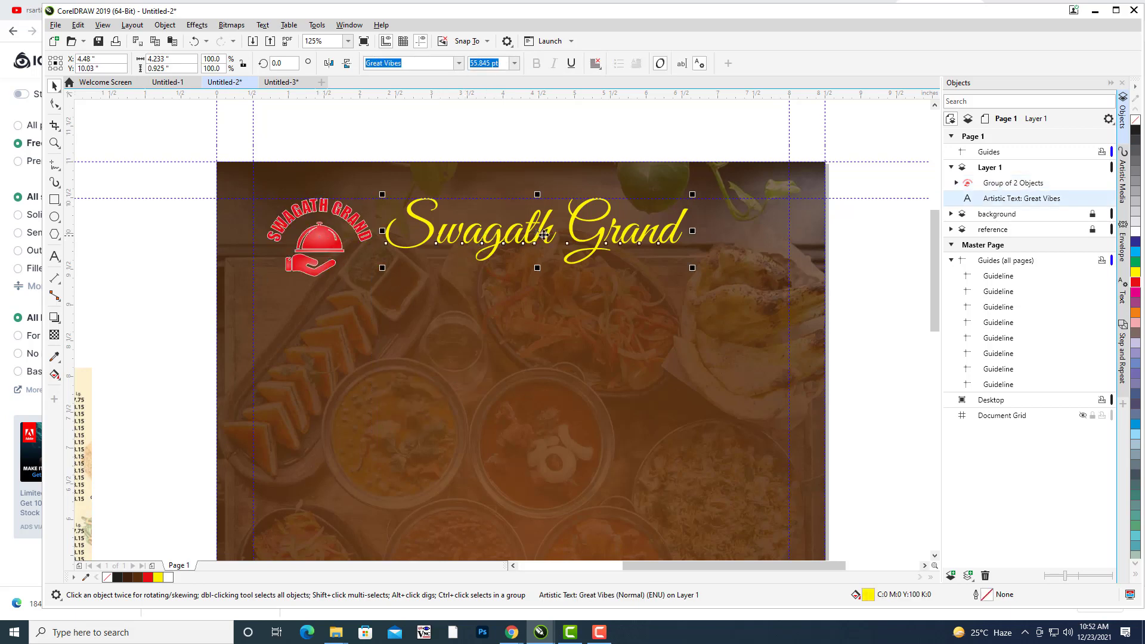
pyautogui.moveTo(540, 234); pyautogui.dragTo(534, 232)
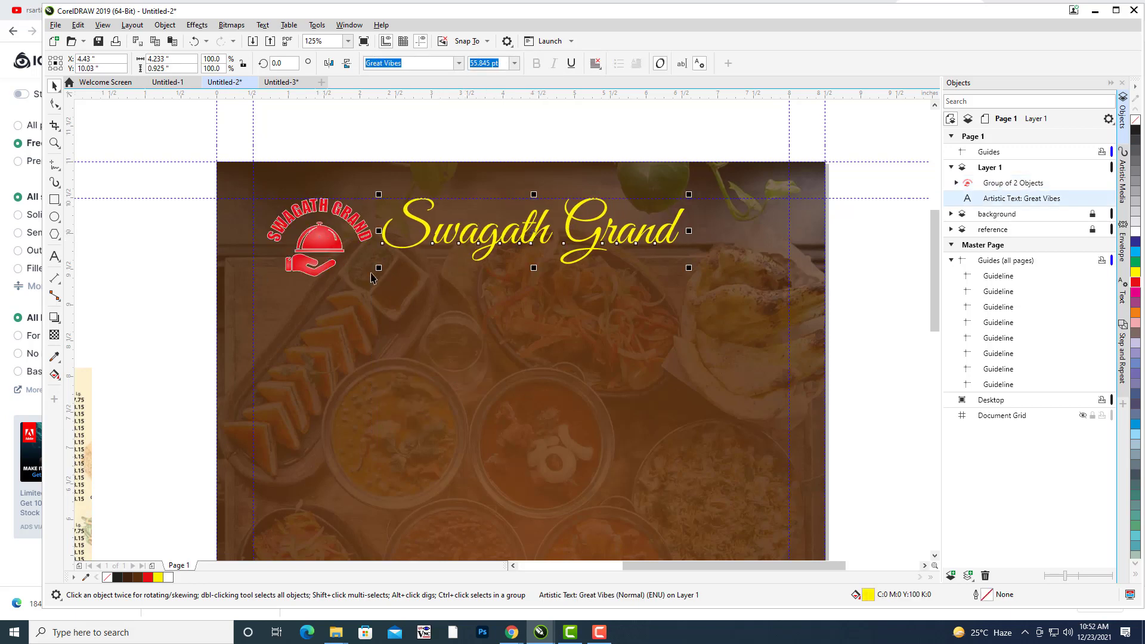
# Enlarge the header logo to about 1.58 by 1.18 inches and lower it to about Y 9.90 inches.
pyautogui.click(331, 257)
pyautogui.moveTo(374, 281); pyautogui.dragTo(379, 283)
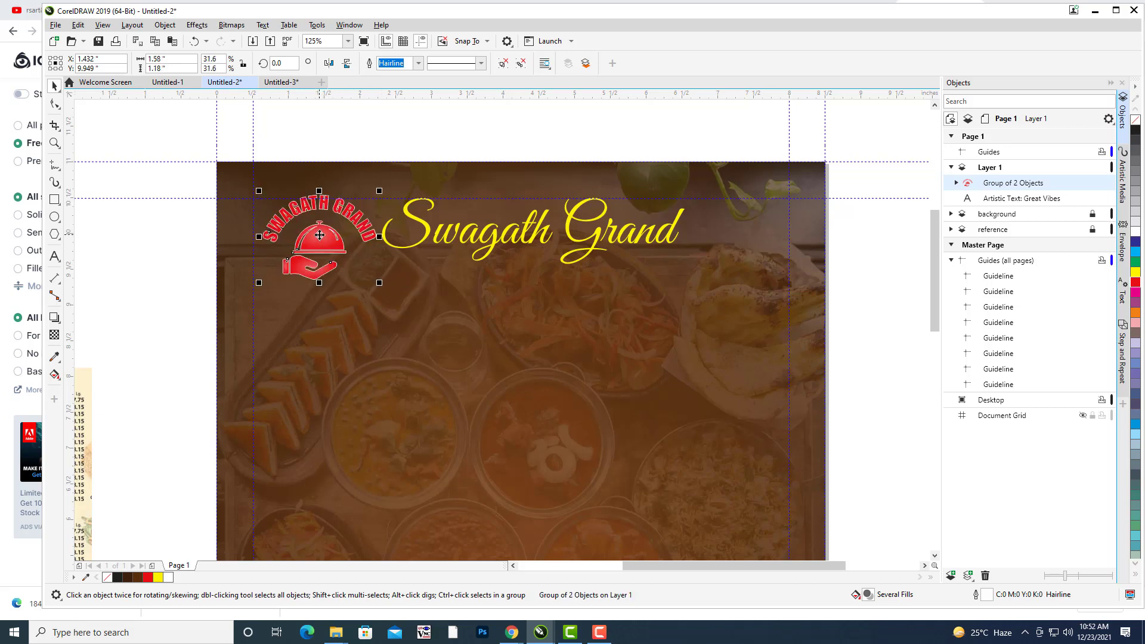
pyautogui.moveTo(324, 245); pyautogui.dragTo(321, 248)
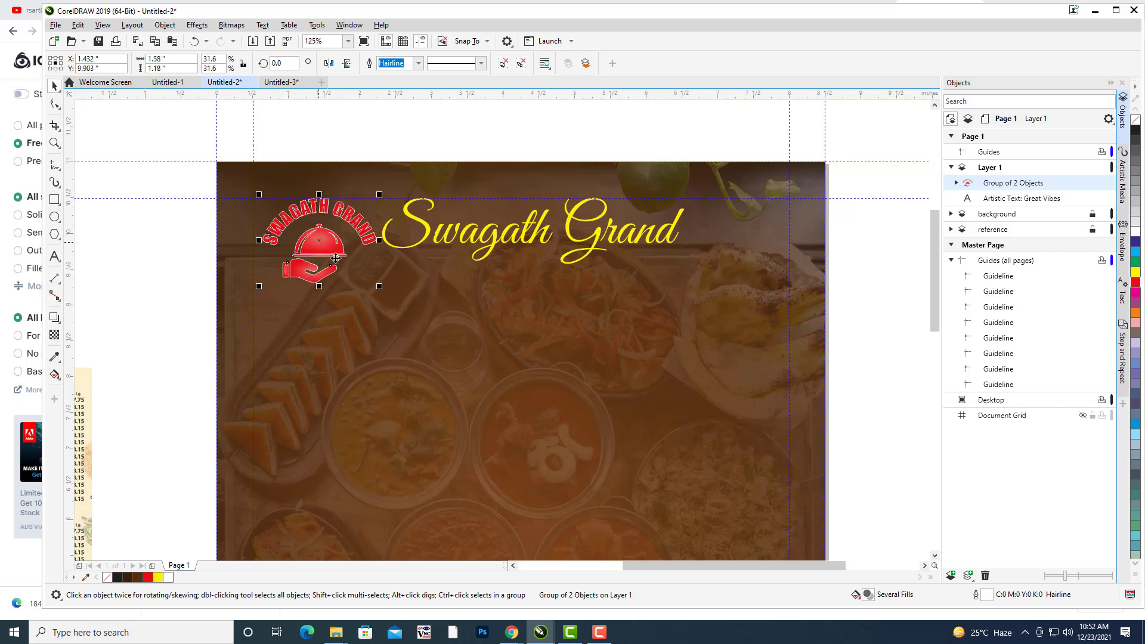
pyautogui.click(887, 293)
# Add a black Multiply drop shadow across the header logo from its left edge to its right, with opacity 50 and feather 15.
pyautogui.scroll(-1, 864, 251)
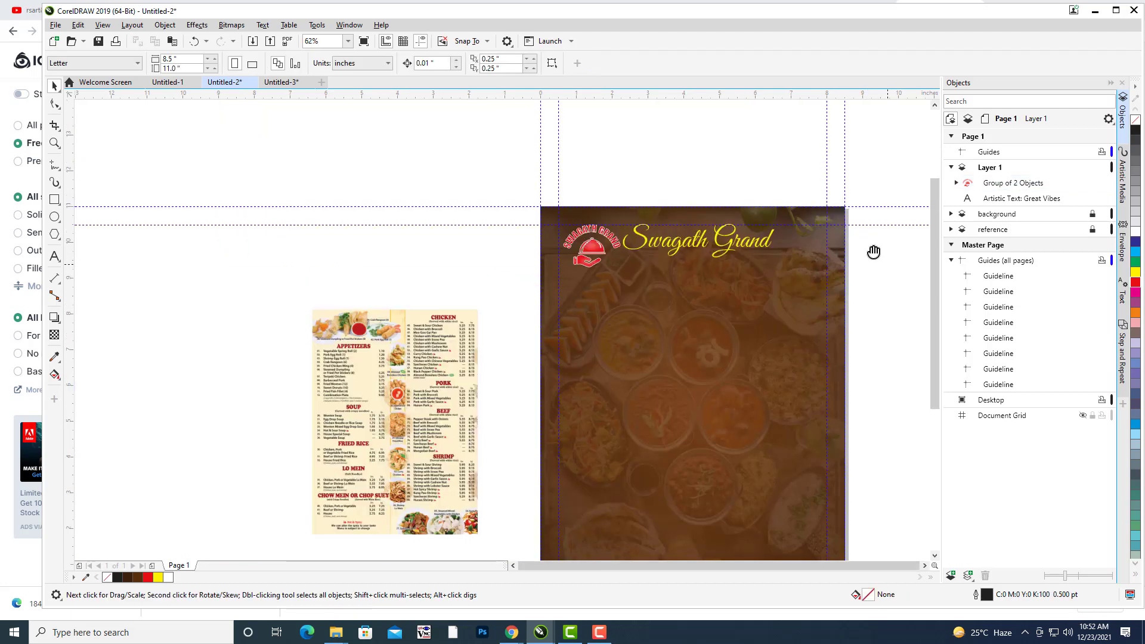
pyautogui.moveTo(873, 250); pyautogui.dragTo(772, 170)
pyautogui.scroll(1, 585, 149)
pyautogui.scroll(1, 397, 161)
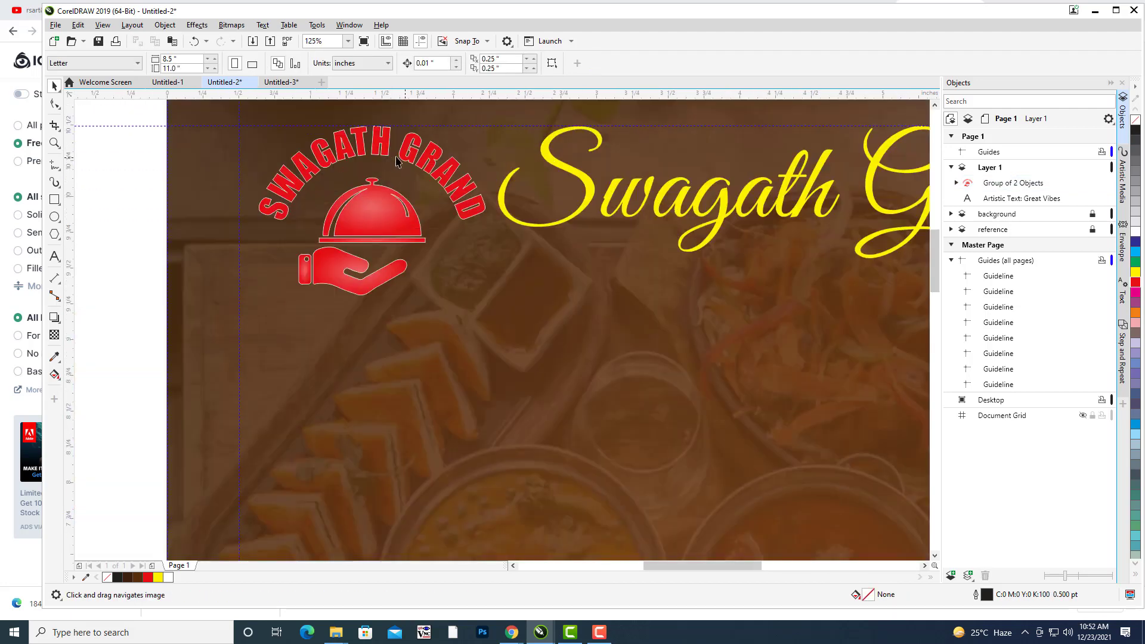
pyautogui.press('space')
pyautogui.click(379, 152)
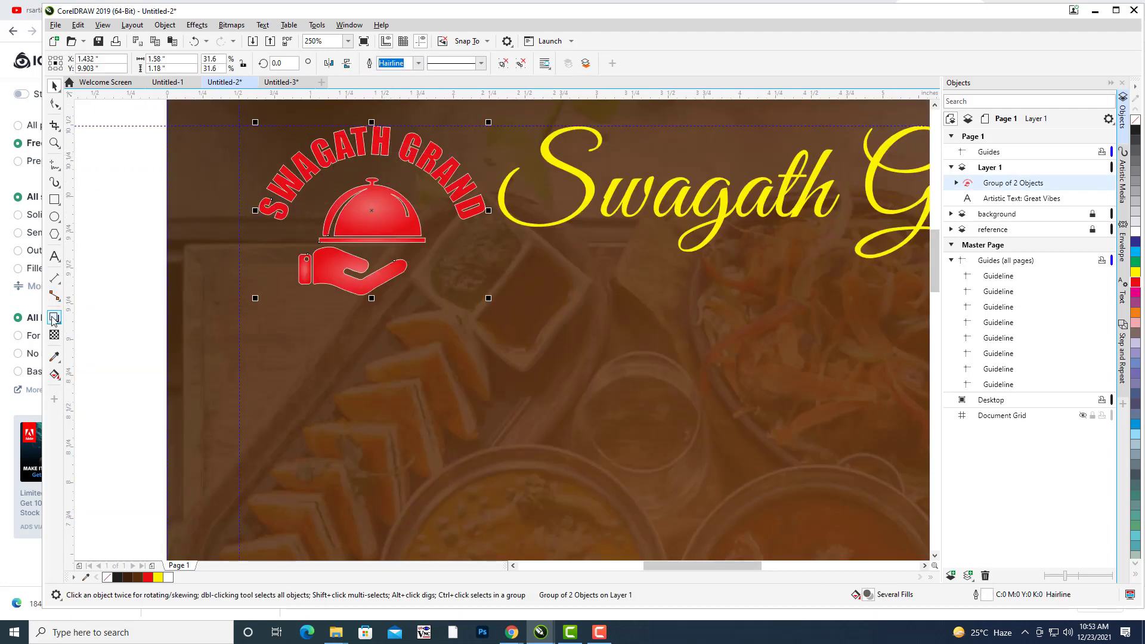
pyautogui.click(53, 318)
pyautogui.click(94, 317)
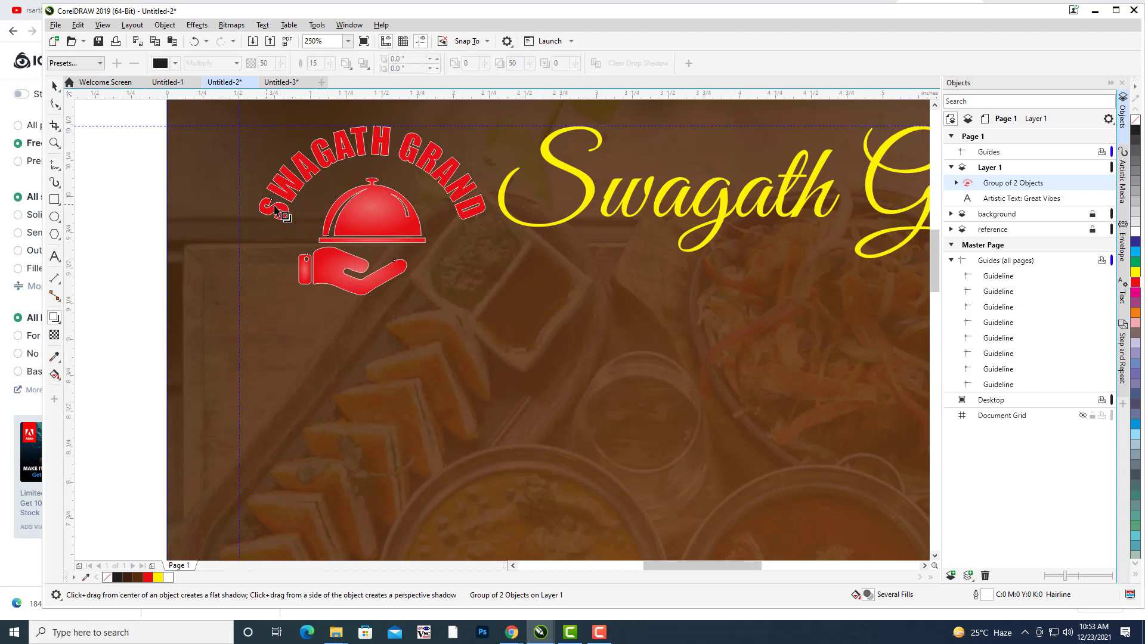
pyautogui.moveTo(276, 210); pyautogui.dragTo(487, 221)
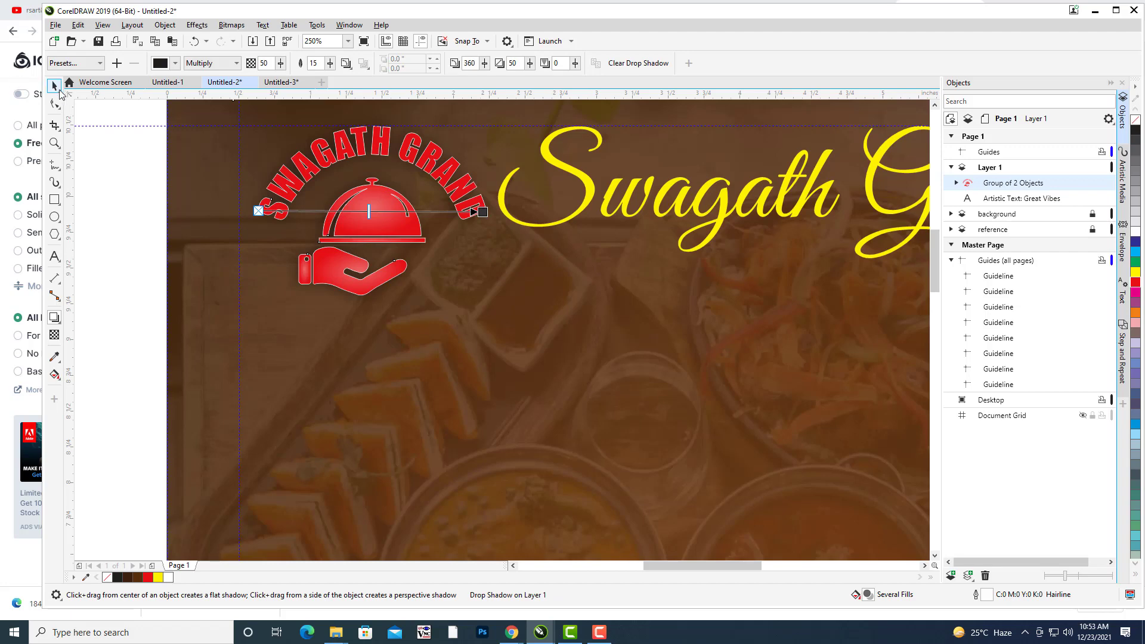
pyautogui.click(102, 159)
# Add a black Multiply drop shadow across the "Swagath Grand" script title from left to right, with opacity 50 and feather 15.
pyautogui.press('space')
pyautogui.press('h')
pyautogui.moveTo(581, 187); pyautogui.dragTo(483, 167)
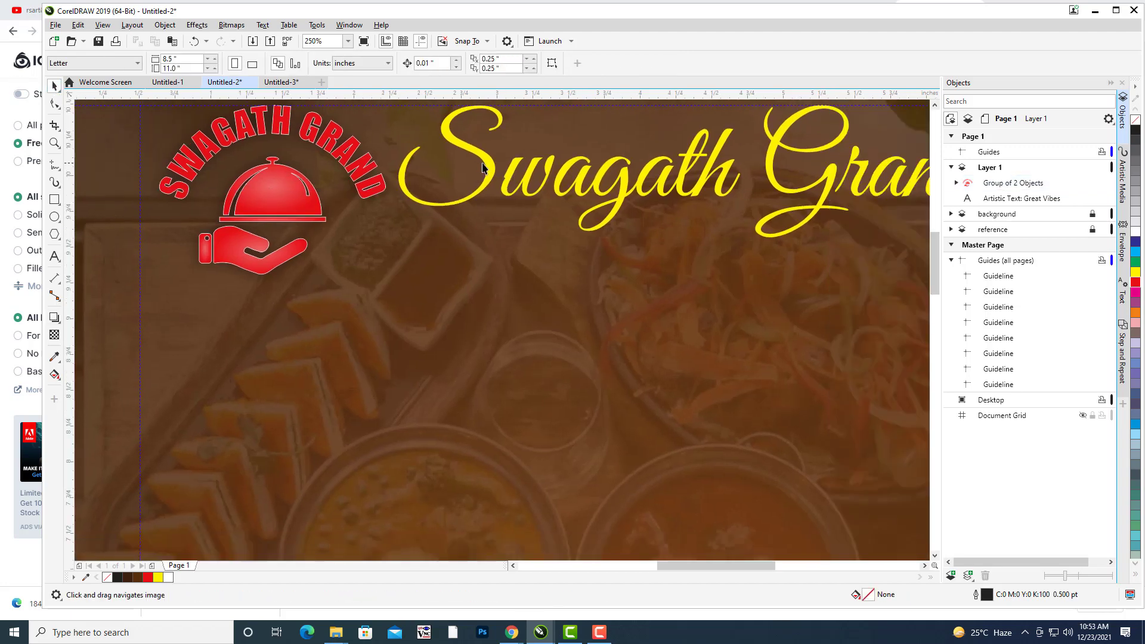
pyautogui.click(493, 167)
pyautogui.scroll(-3, 602, 191)
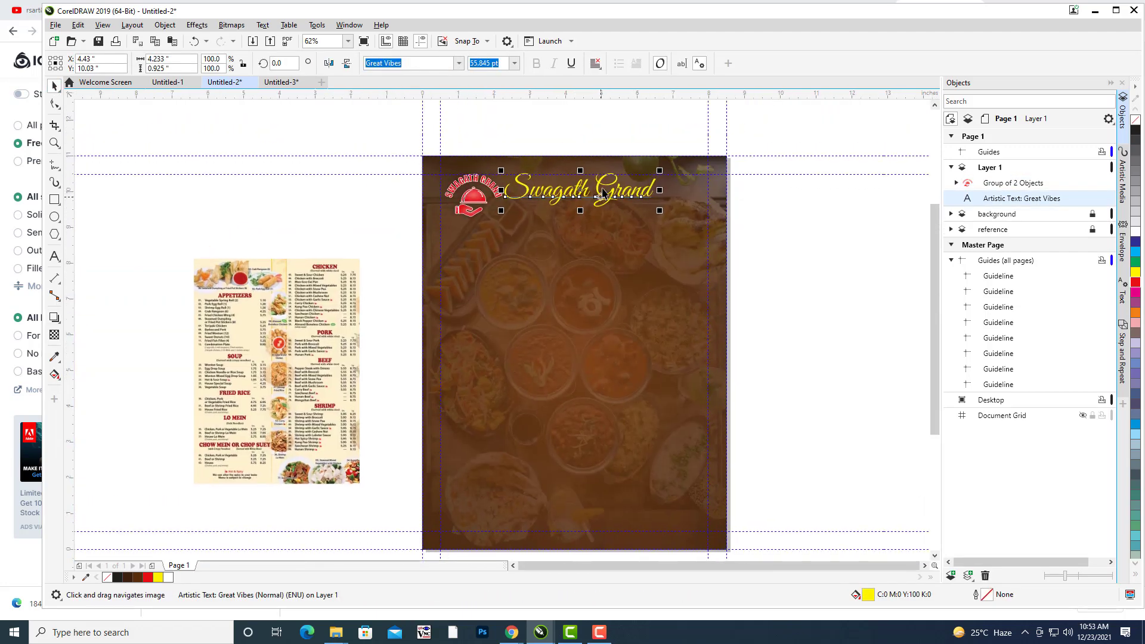
pyautogui.scroll(2, 609, 187)
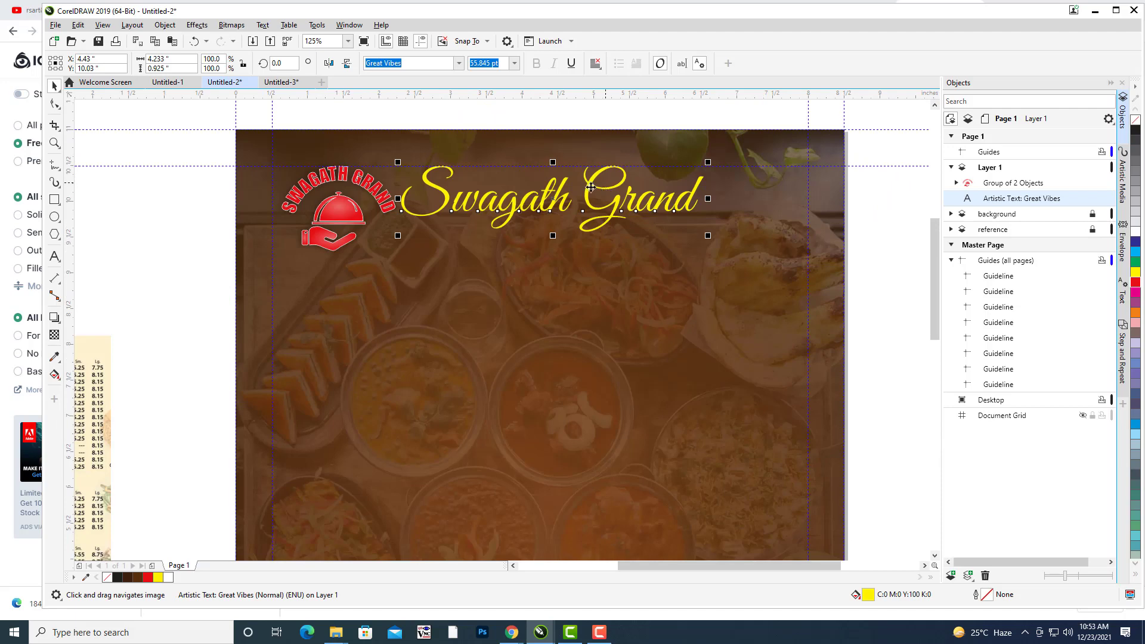
pyautogui.click(53, 320)
pyautogui.click(103, 316)
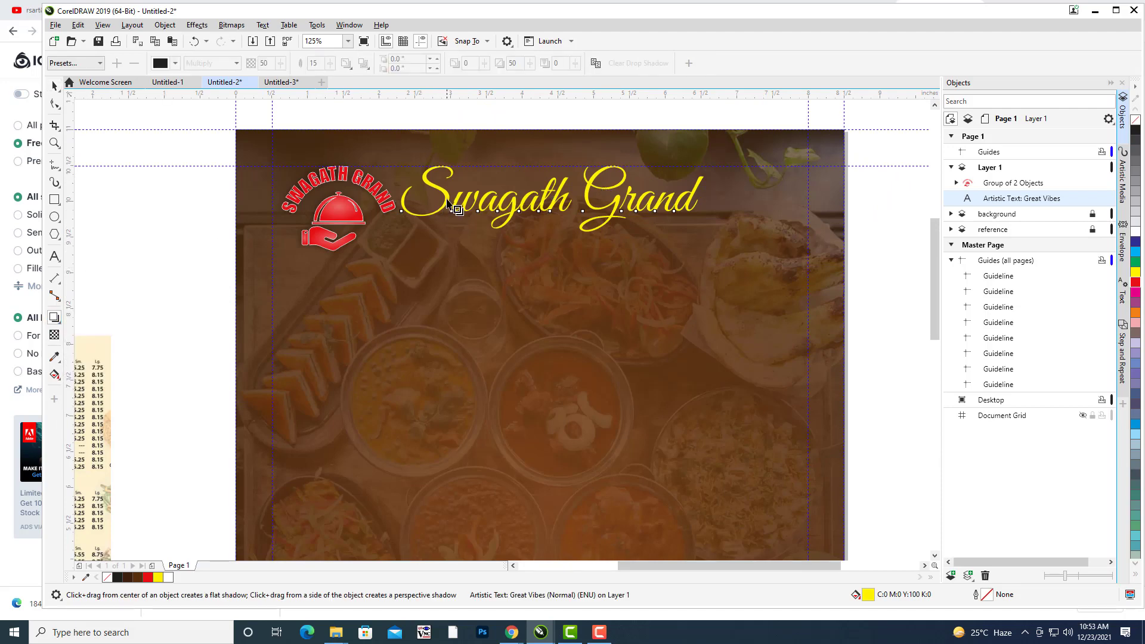
pyautogui.moveTo(455, 206); pyautogui.dragTo(705, 197)
pyautogui.press('Escape')
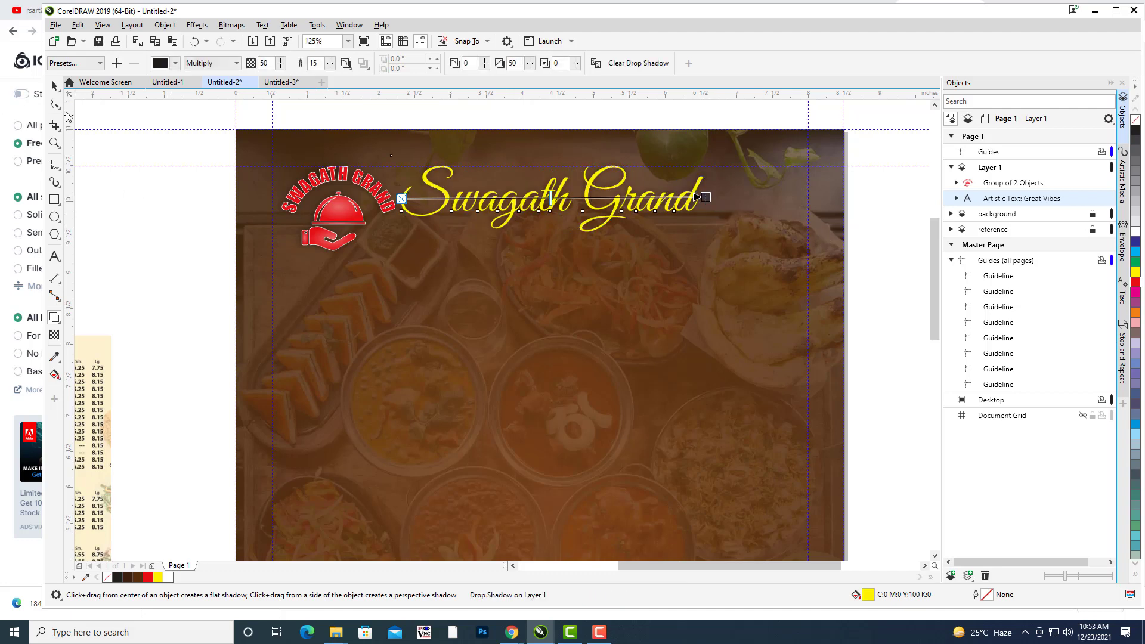
pyautogui.click(54, 86)
# Duplicate the header logo, move the copy to the middle of the menu page, and enlarge it to about 4.64 by 3.47 inches.
pyautogui.scroll(-3, 732, 143)
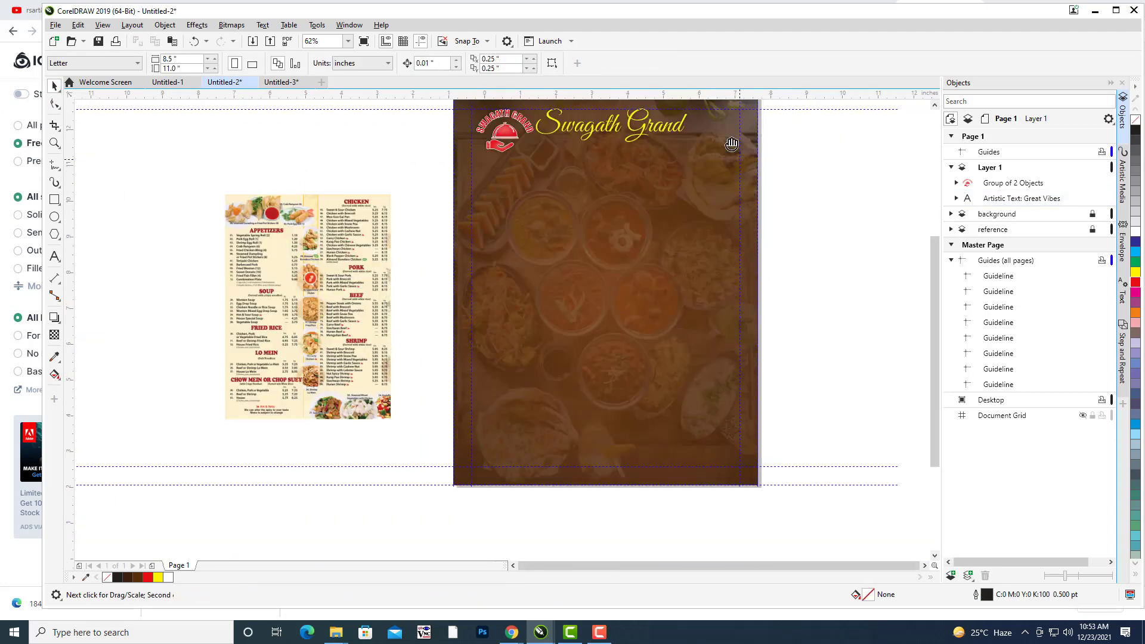
pyautogui.scroll(1, 732, 143)
pyautogui.scroll(1, 569, 199)
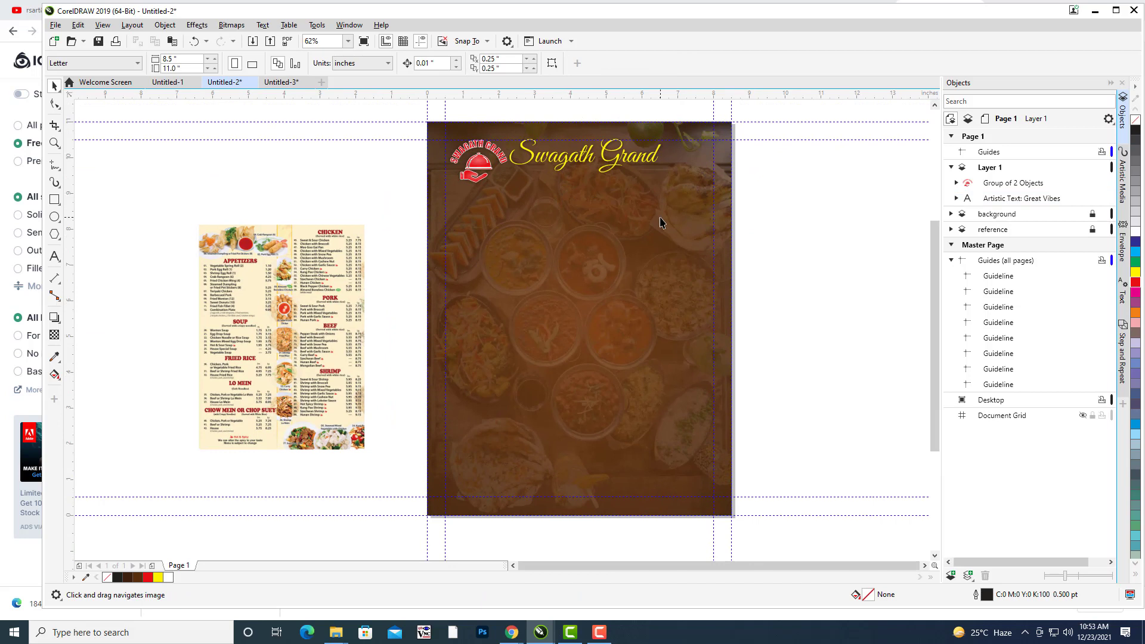
pyautogui.click(477, 171)
pyautogui.hotkey('ctrl', 'd')
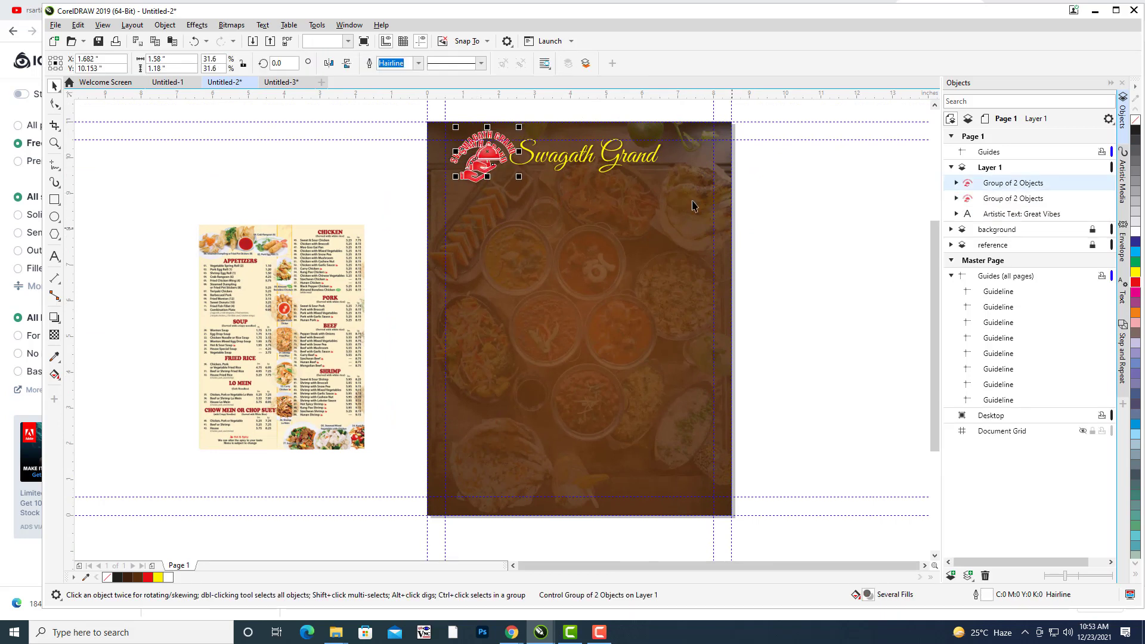
pyautogui.moveTo(484, 162); pyautogui.dragTo(591, 316)
pyautogui.moveTo(592, 313); pyautogui.dragTo(683, 202)
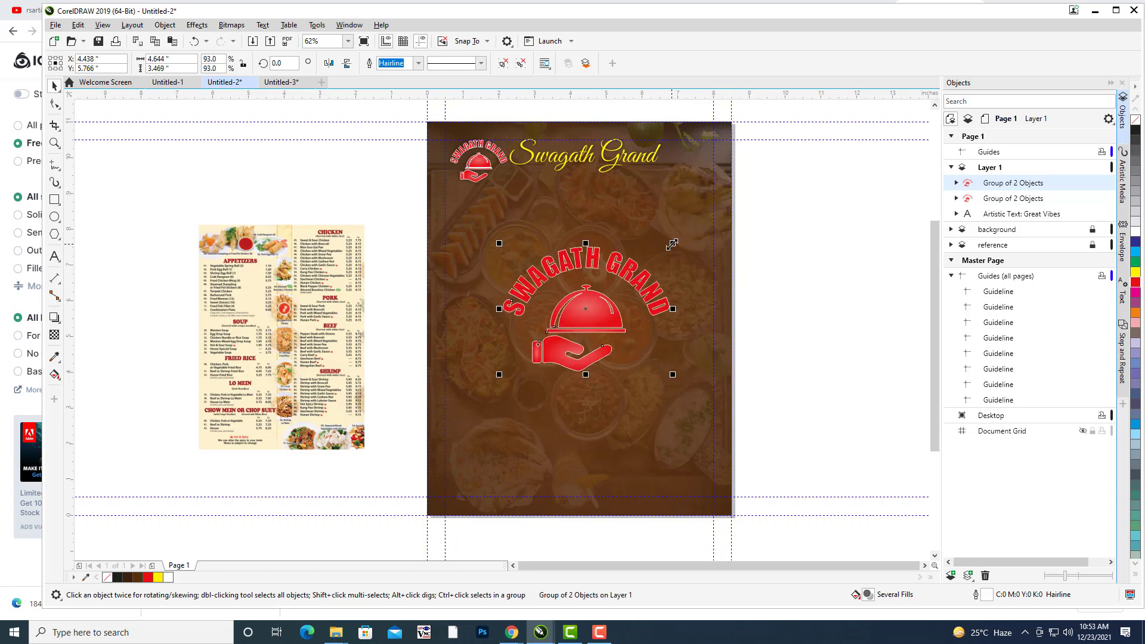
pyautogui.moveTo(678, 250); pyautogui.dragTo(674, 244)
pyautogui.click(797, 284)
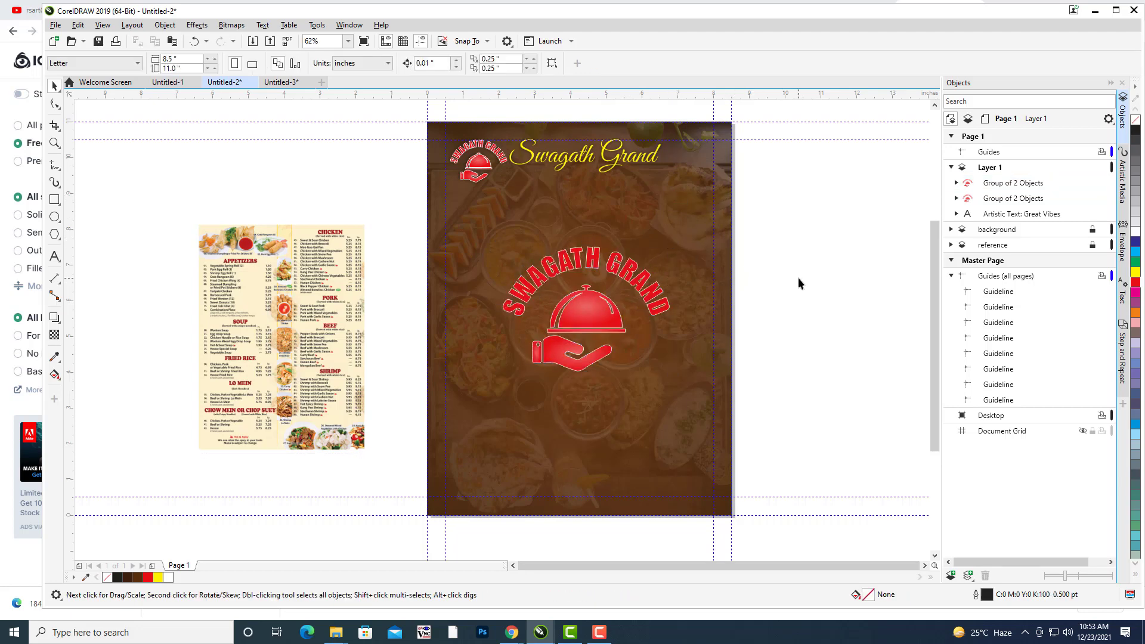
# Apply a uniform transparency of 51 to the large logo in the middle of the page.
pyautogui.scroll(2, 798, 298)
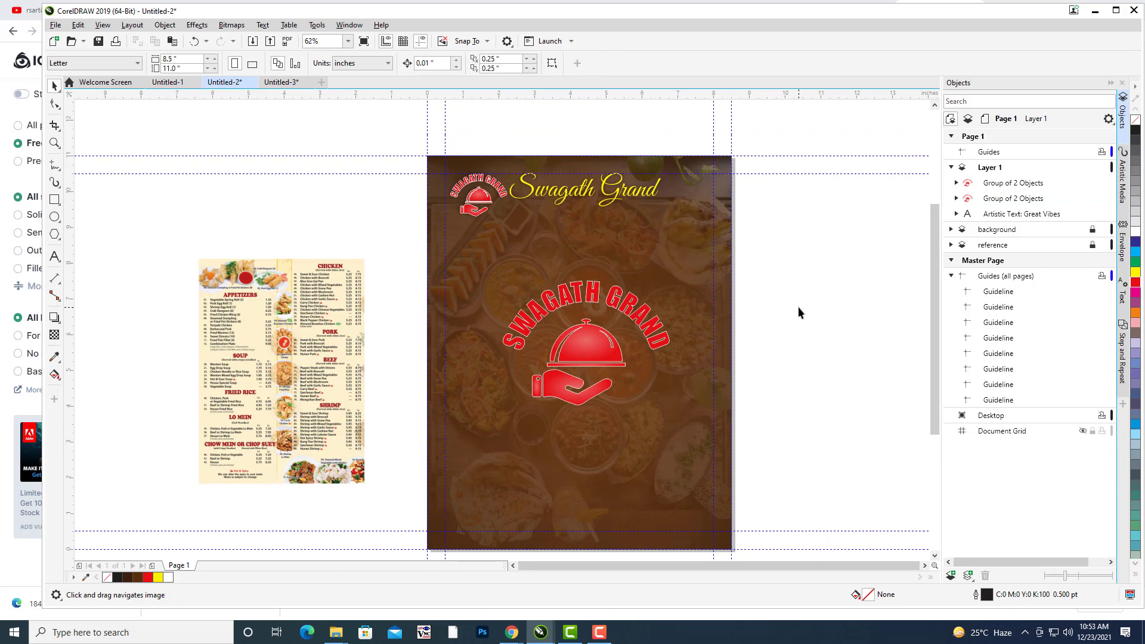
pyautogui.moveTo(583, 287); pyautogui.dragTo(567, 277)
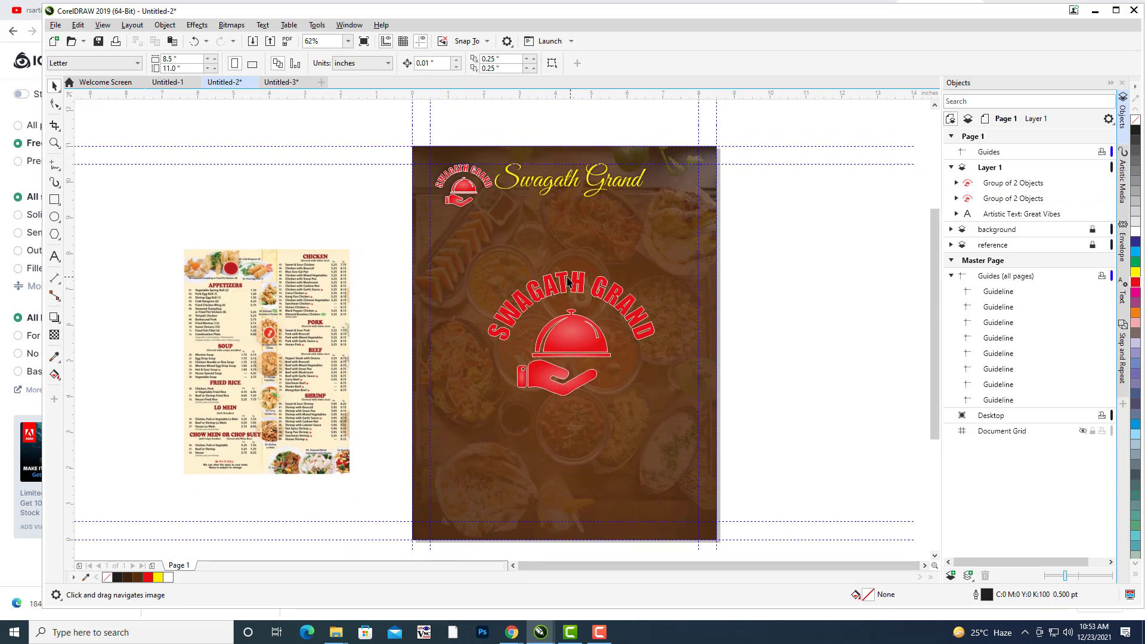
pyautogui.click(573, 283)
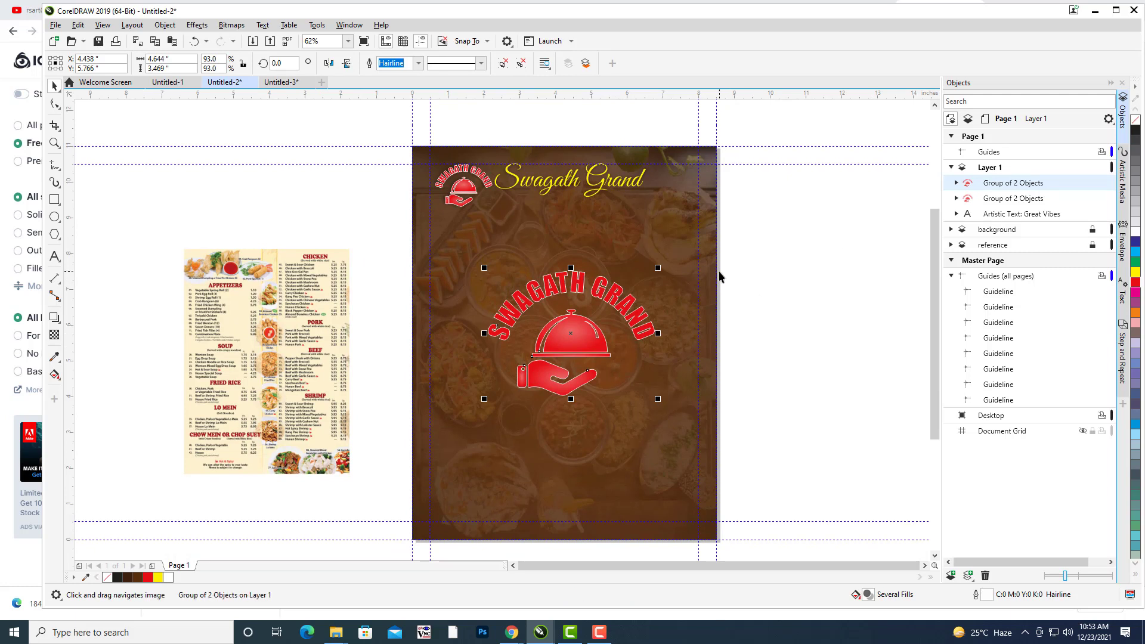
pyautogui.click(56, 338)
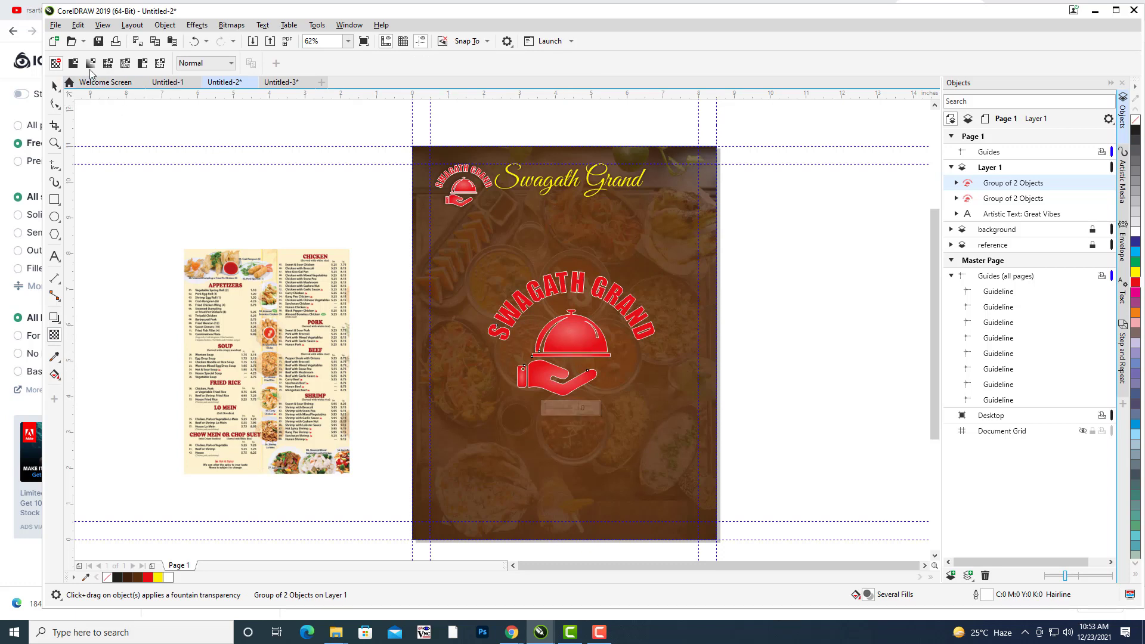
pyautogui.click(73, 63)
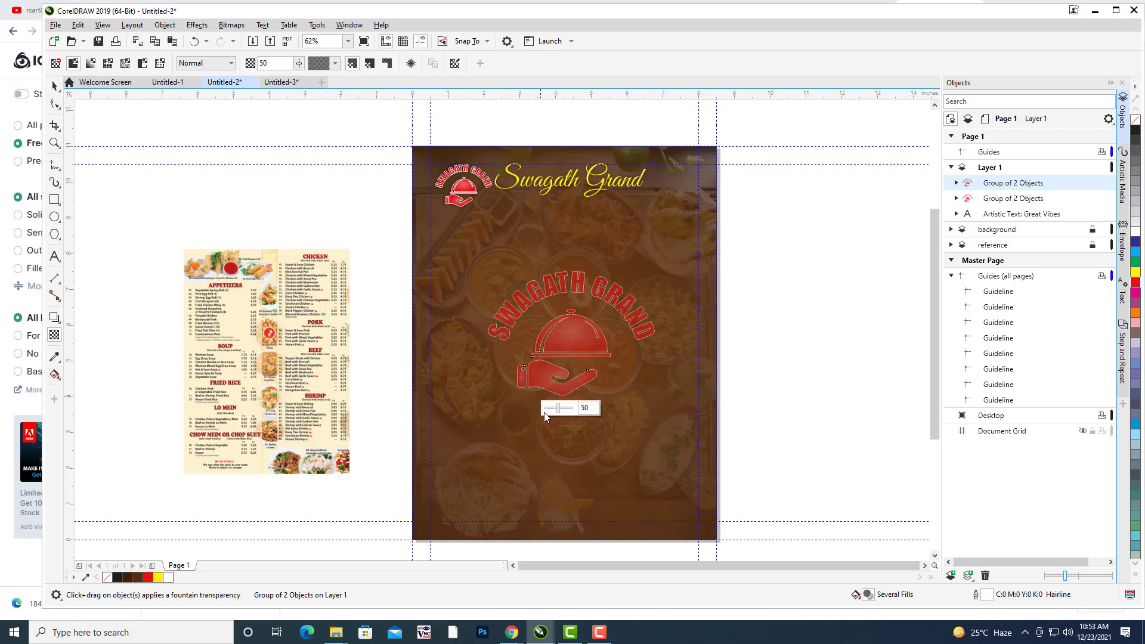
pyautogui.click(566, 408)
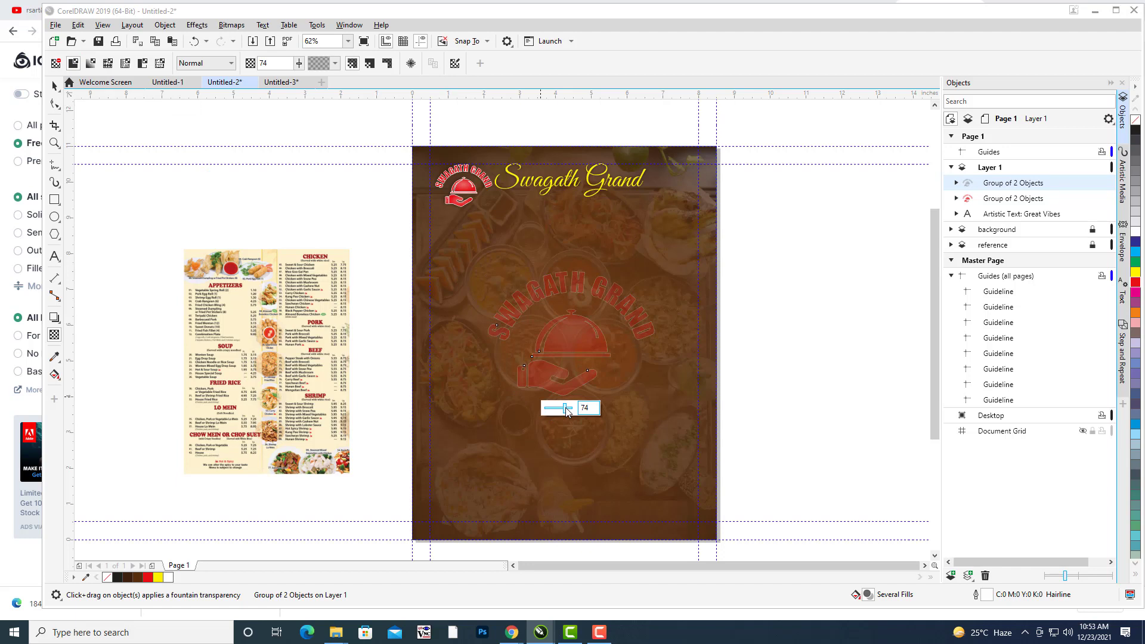
pyautogui.moveTo(566, 410); pyautogui.dragTo(559, 409)
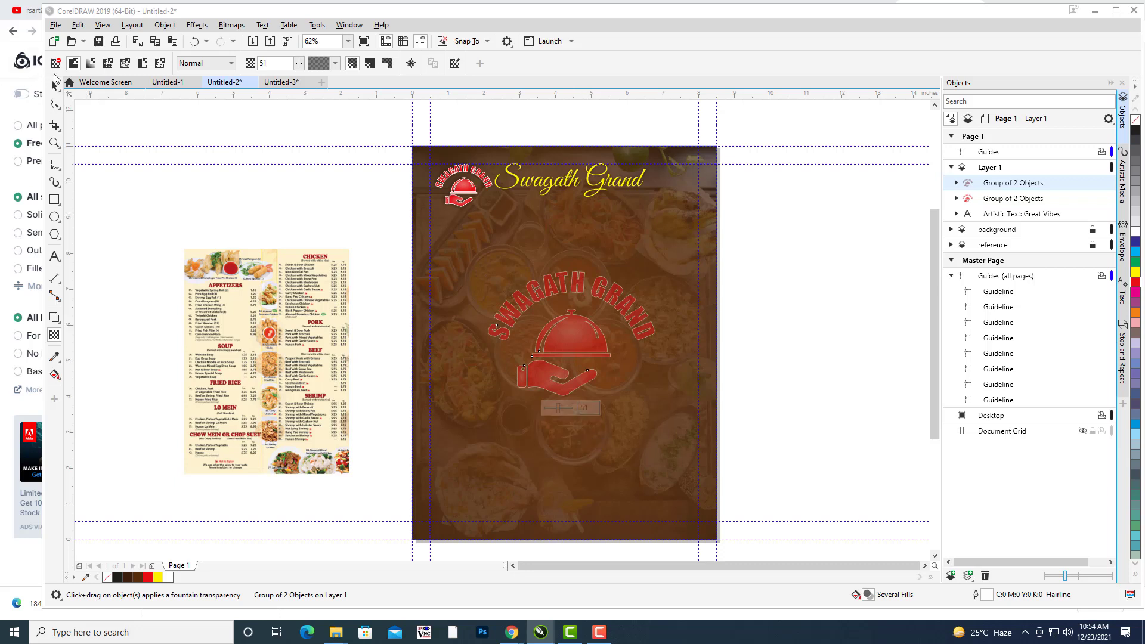
pyautogui.click(55, 86)
# Raise the large central logo's transparency to 72 so that it acts as a watermark.
pyautogui.moveTo(789, 301)
pyautogui.mouseDown()
pyautogui.moveTo(837, 297)
pyautogui.moveTo(810, 303)
pyautogui.mouseUp()
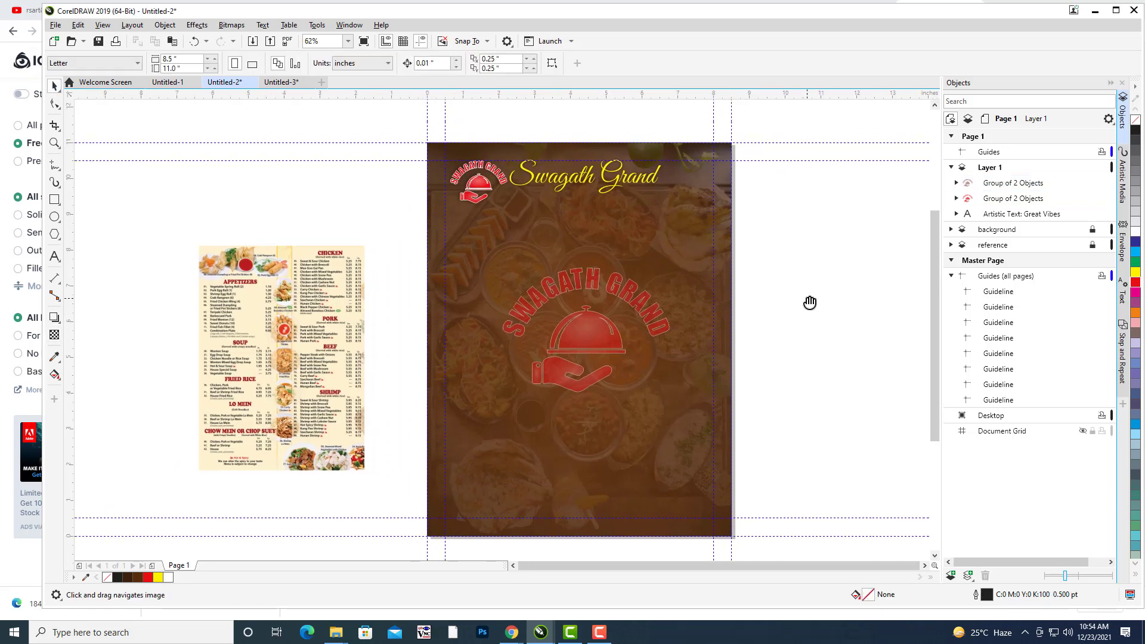
pyautogui.click(600, 343)
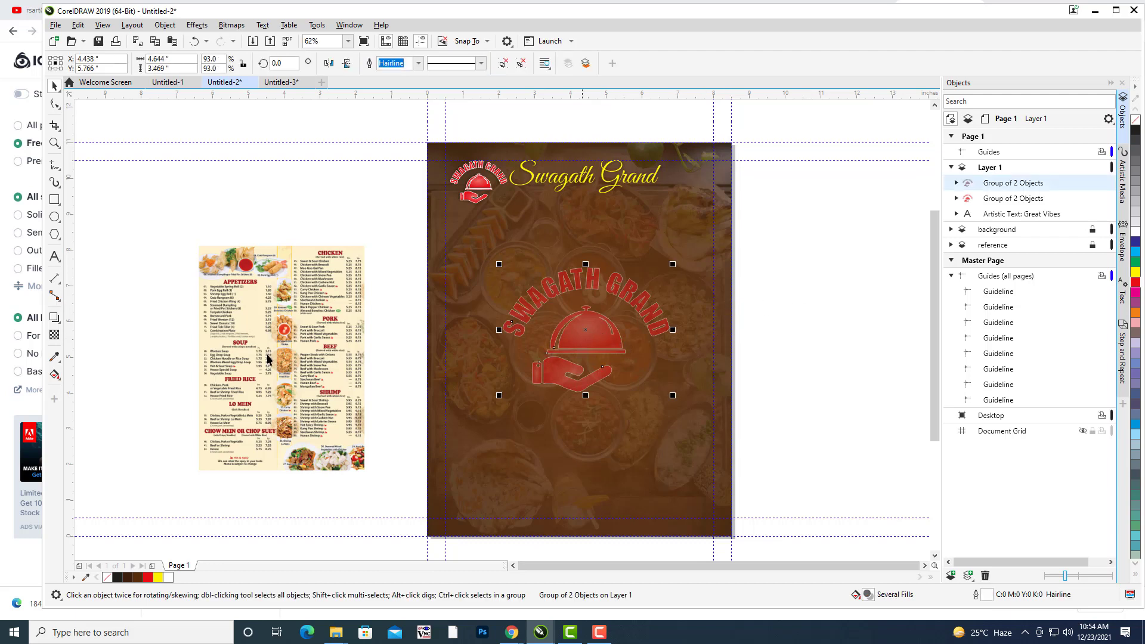
pyautogui.click(54, 336)
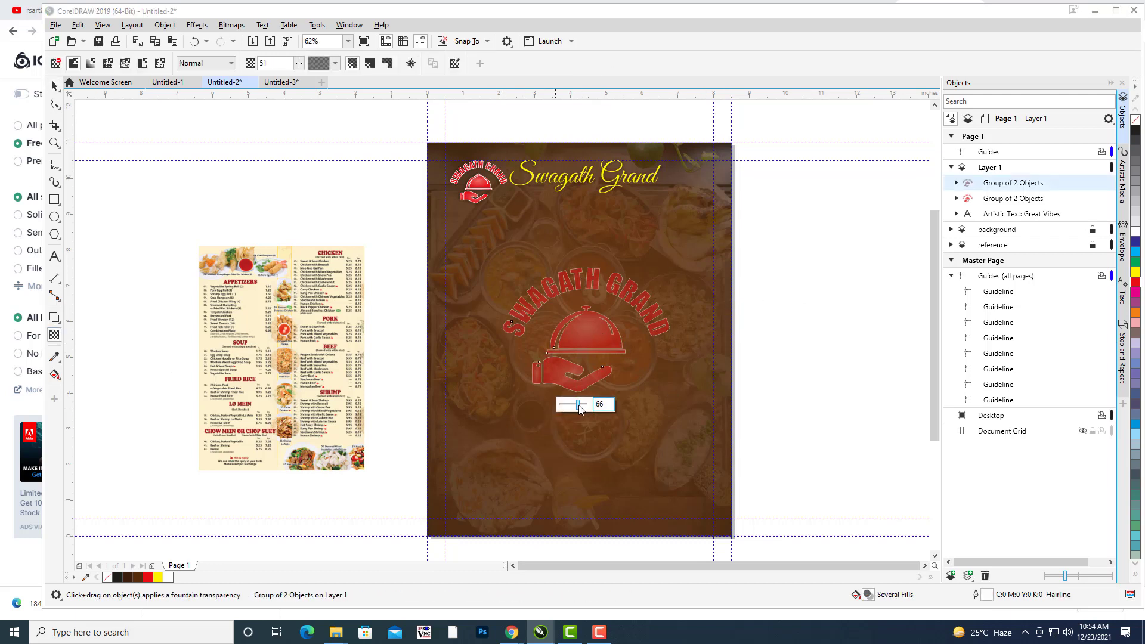
pyautogui.moveTo(575, 406); pyautogui.dragTo(582, 409)
pyautogui.click(55, 89)
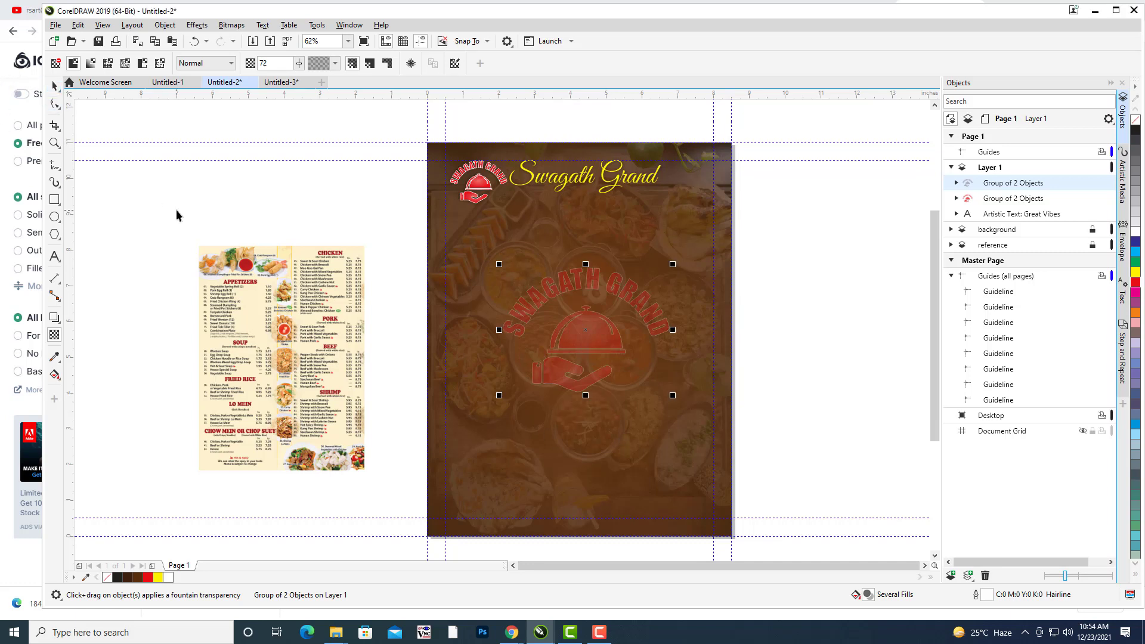
pyautogui.click(758, 263)
# Rename Layer 1 as LOGOANDTITLE and collapse its list of objects.
pyautogui.press('h')
pyautogui.moveTo(758, 263); pyautogui.dragTo(860, 268)
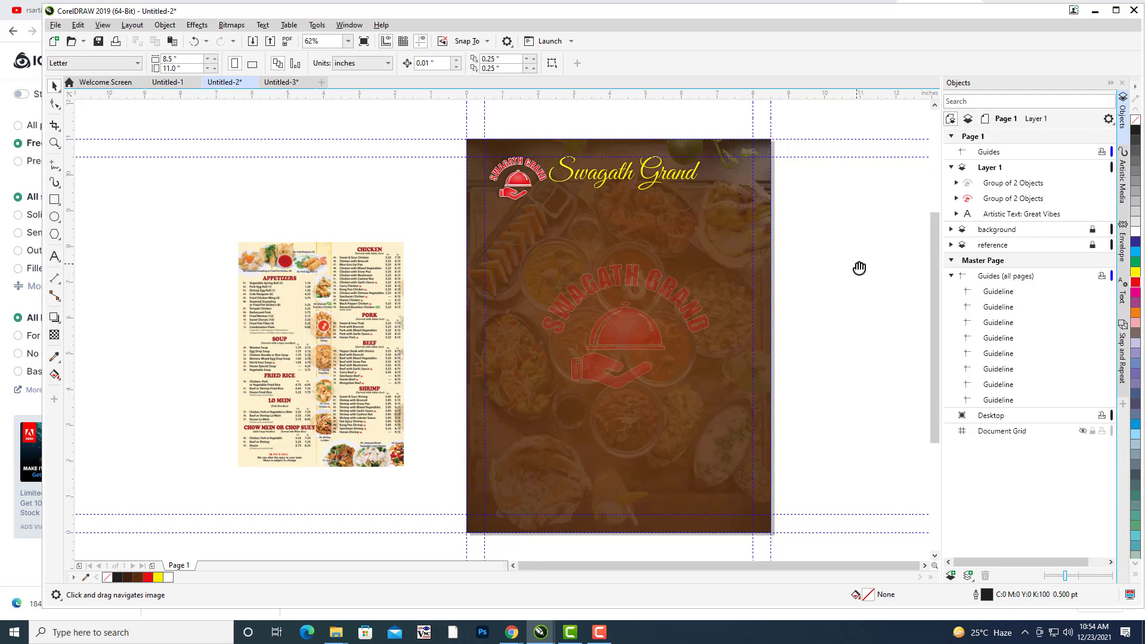
pyautogui.click(991, 169)
pyautogui.rightClick(994, 171)
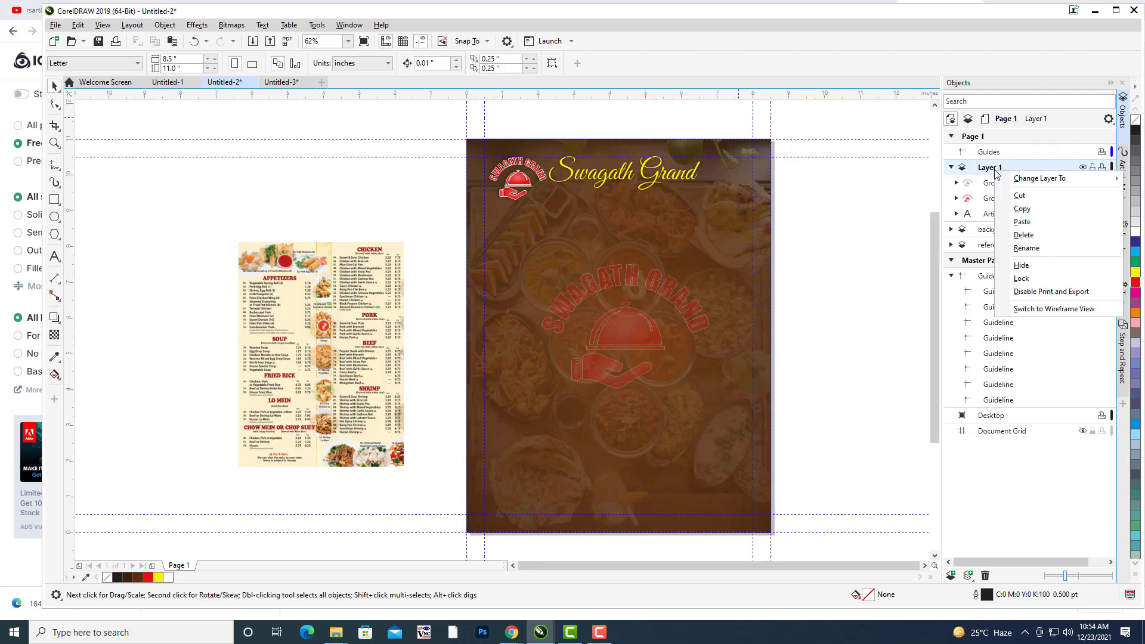
pyautogui.click(1050, 246)
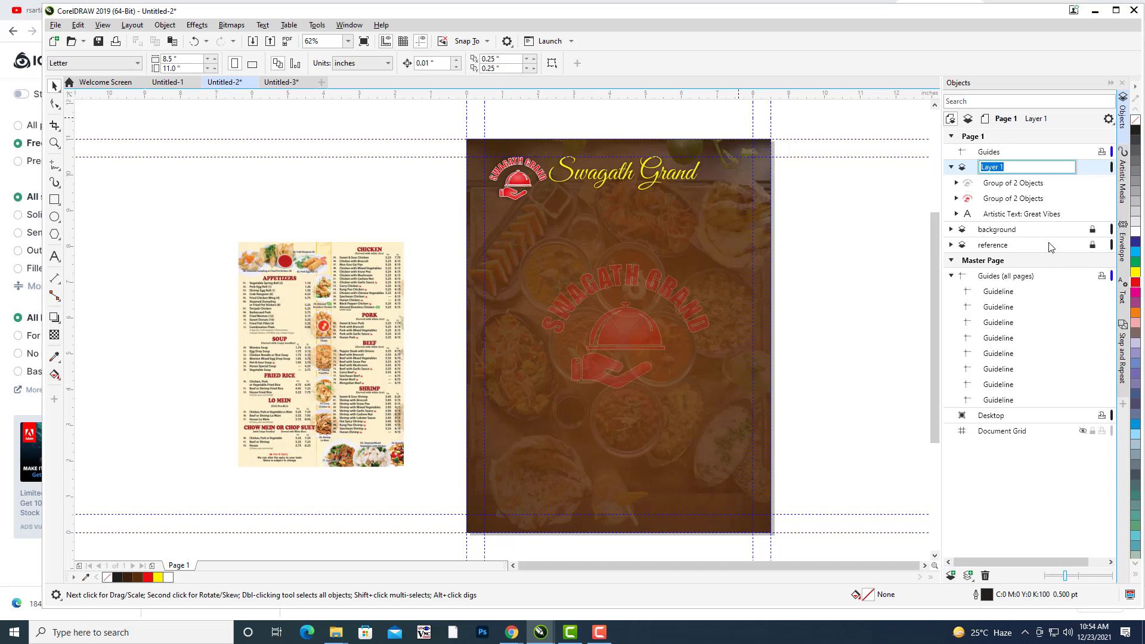
pyautogui.write('LO')
pyautogui.press('Return')
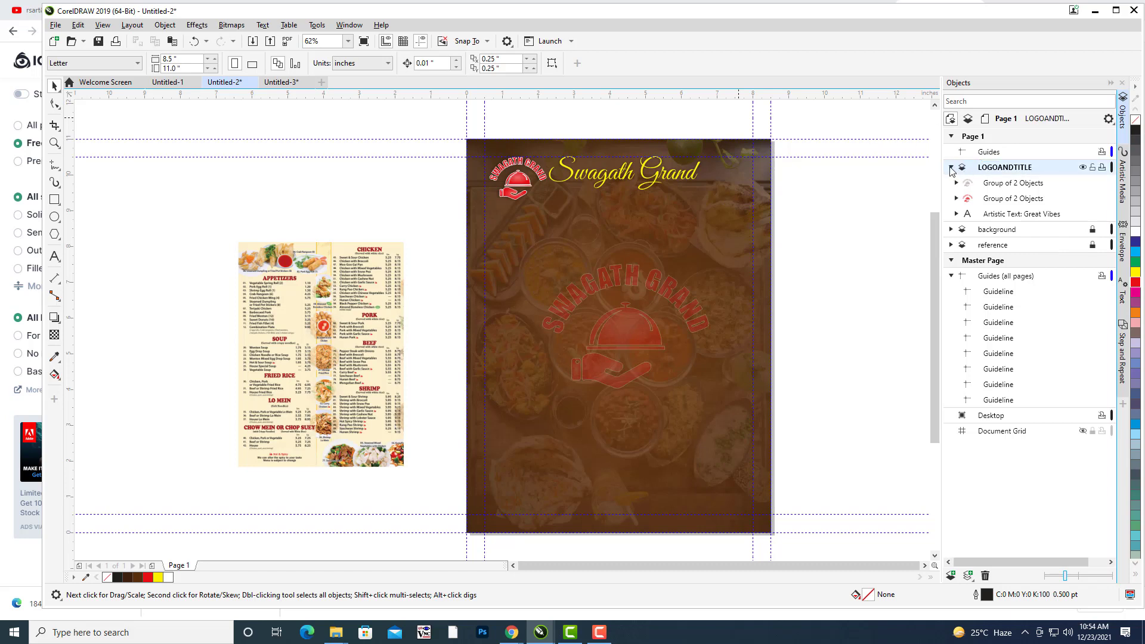
pyautogui.click(951, 168)
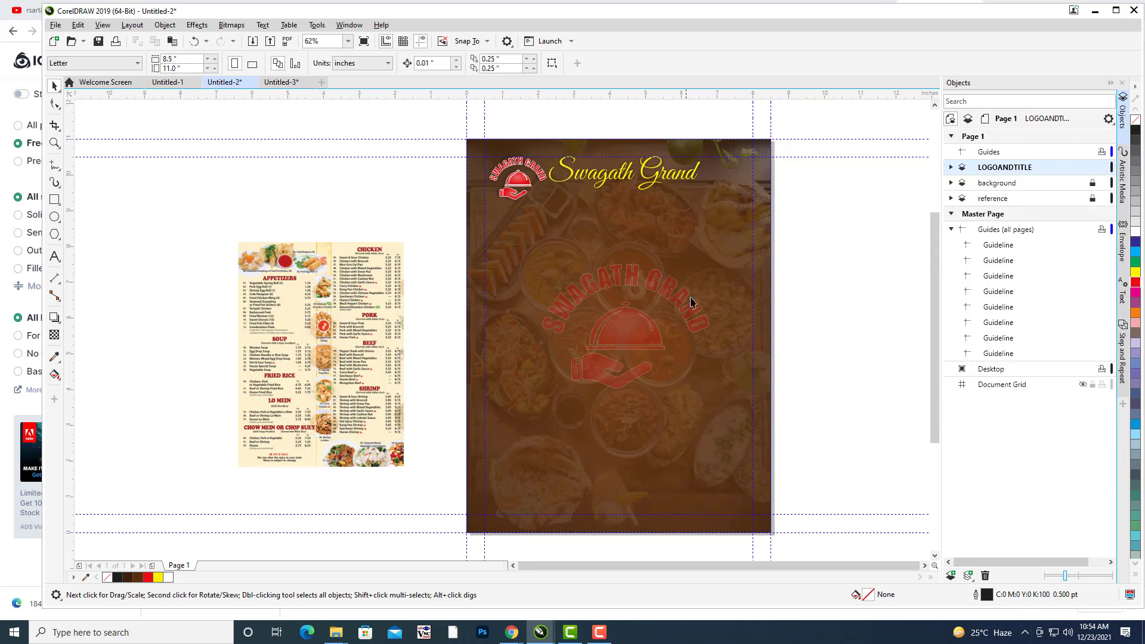
pyautogui.press('h')
pyautogui.moveTo(734, 291); pyautogui.dragTo(731, 289)
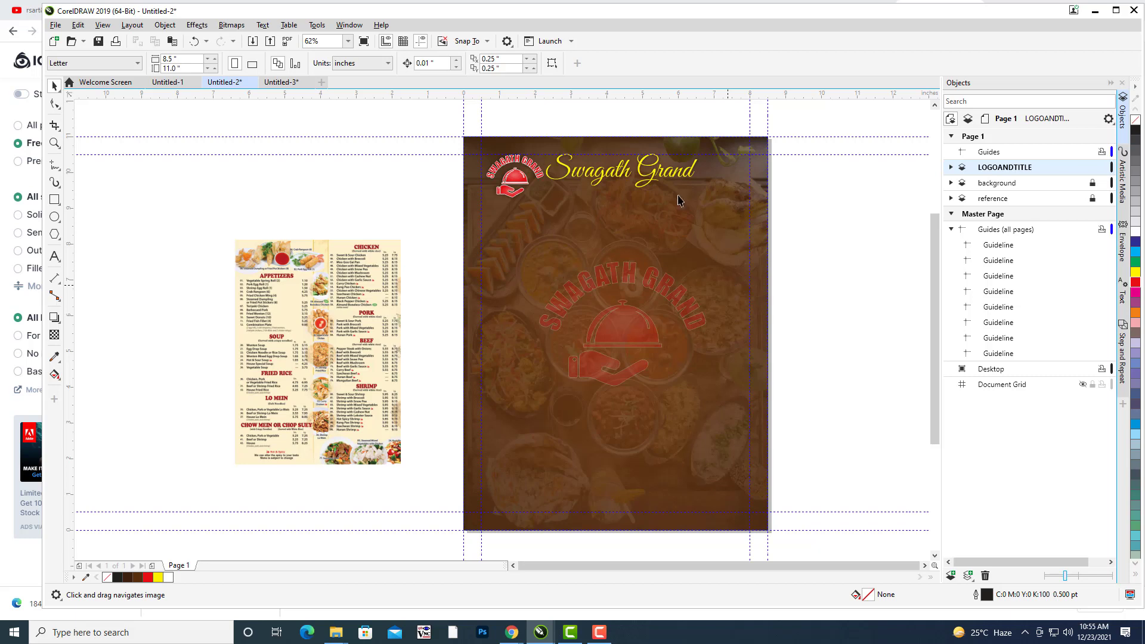
pyautogui.moveTo(764, 246); pyautogui.dragTo(753, 248)
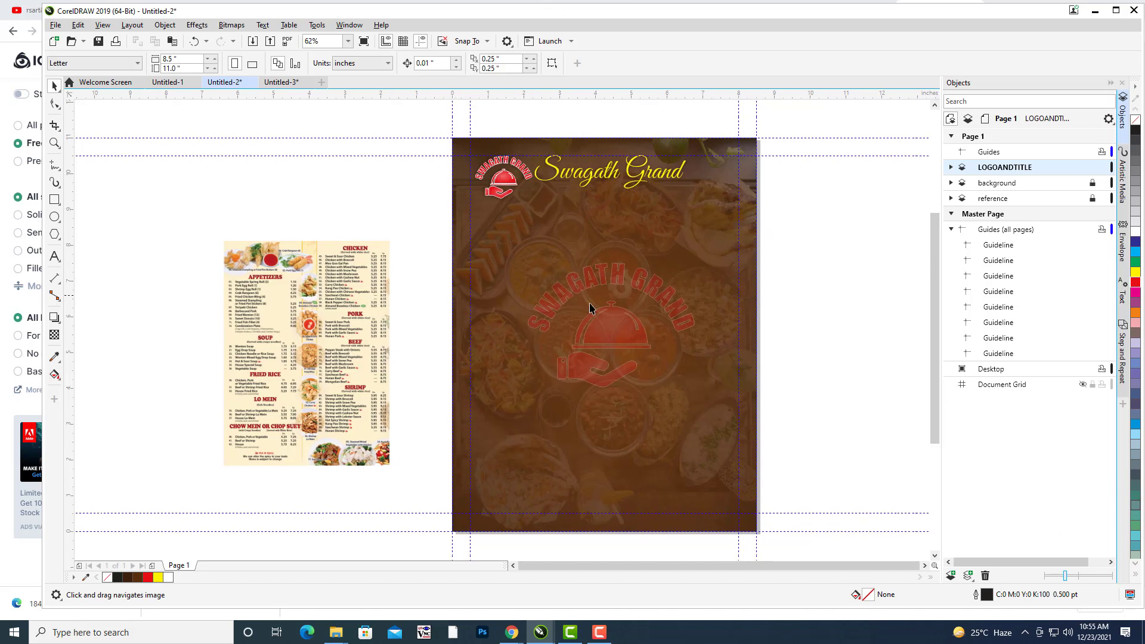
pyautogui.moveTo(650, 308); pyautogui.dragTo(632, 307)
pyautogui.moveTo(805, 315); pyautogui.dragTo(788, 314)
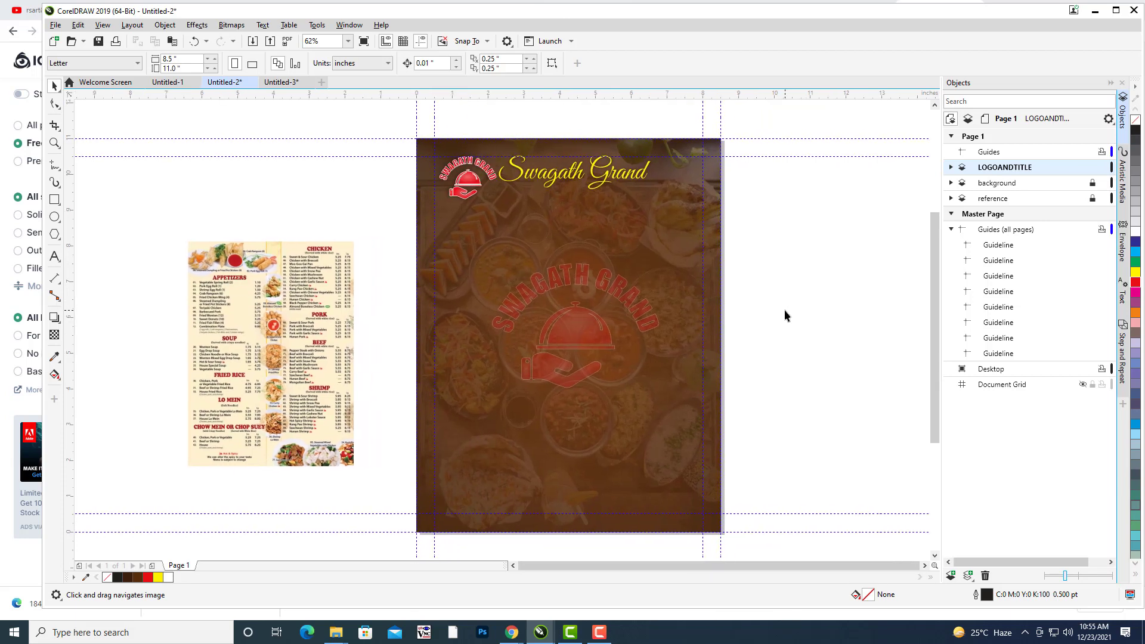
# Switch to Chrome and search Google Images for "indian traditional design" in a new tab.
pyautogui.moveTo(512, 632)
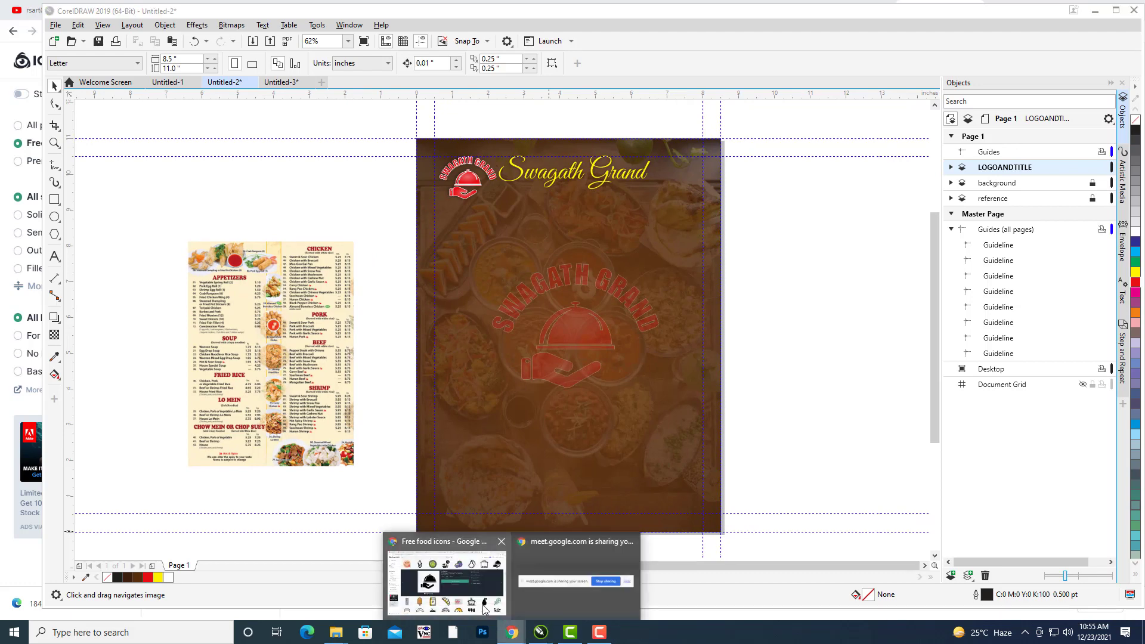
pyautogui.click(471, 601)
pyautogui.click(998, 9)
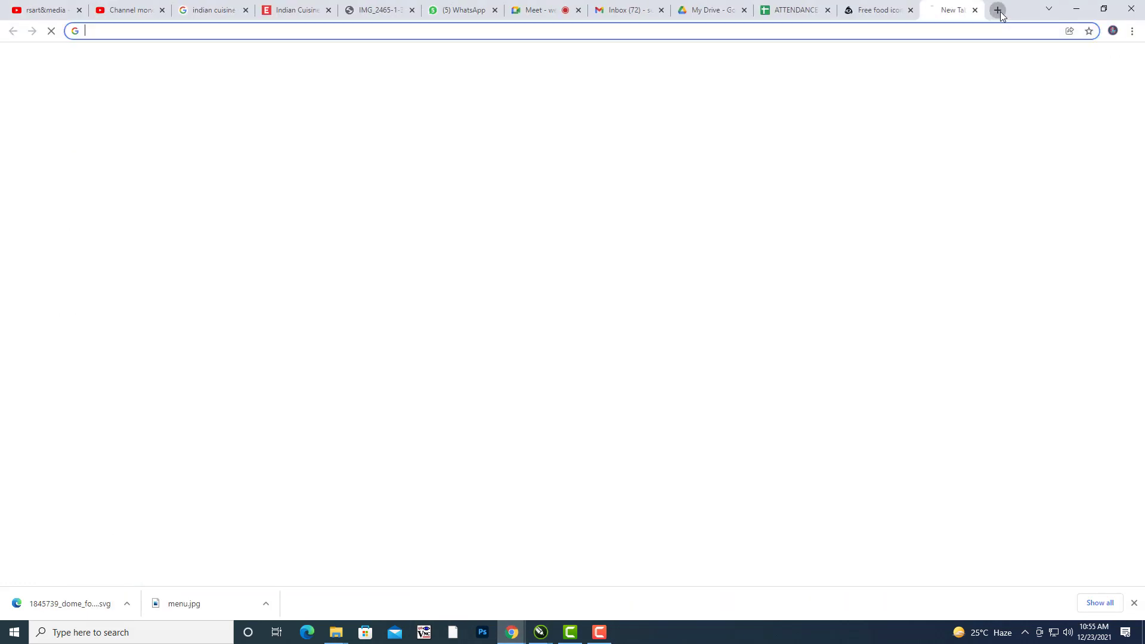
pyautogui.click(1062, 62)
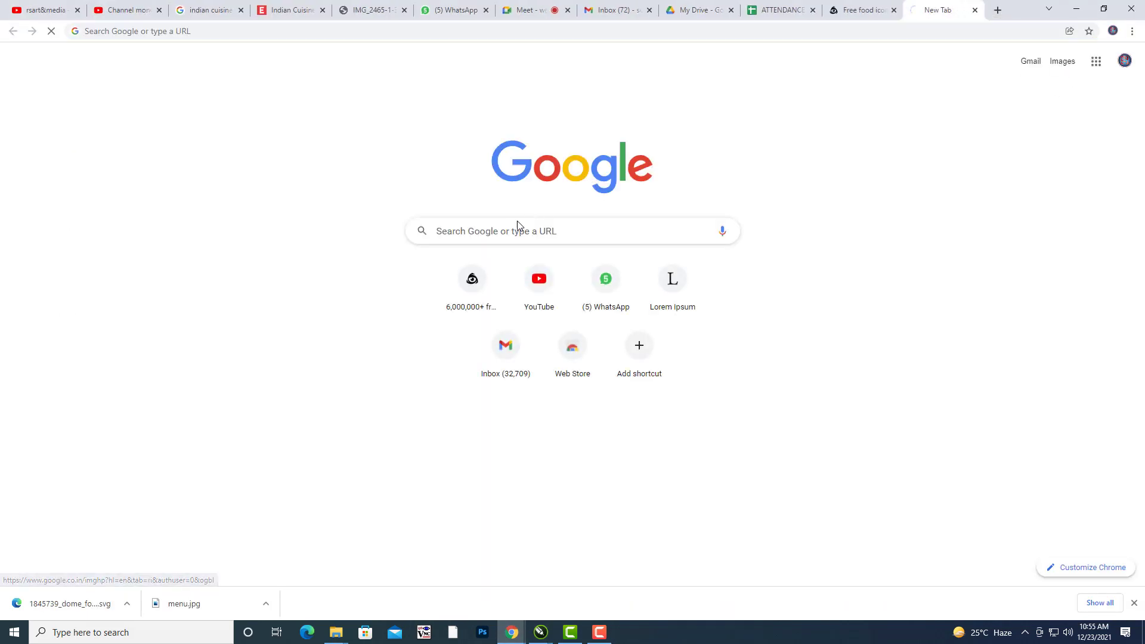
pyautogui.write('INDIAN TRA')
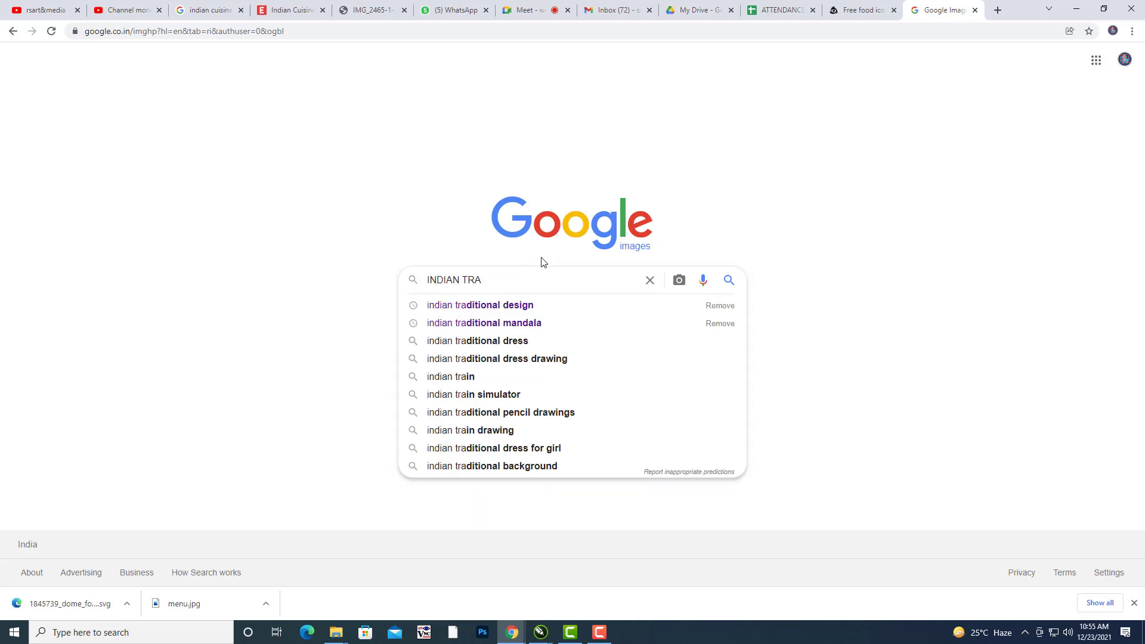
pyautogui.press('Down')
pyautogui.press('Return')
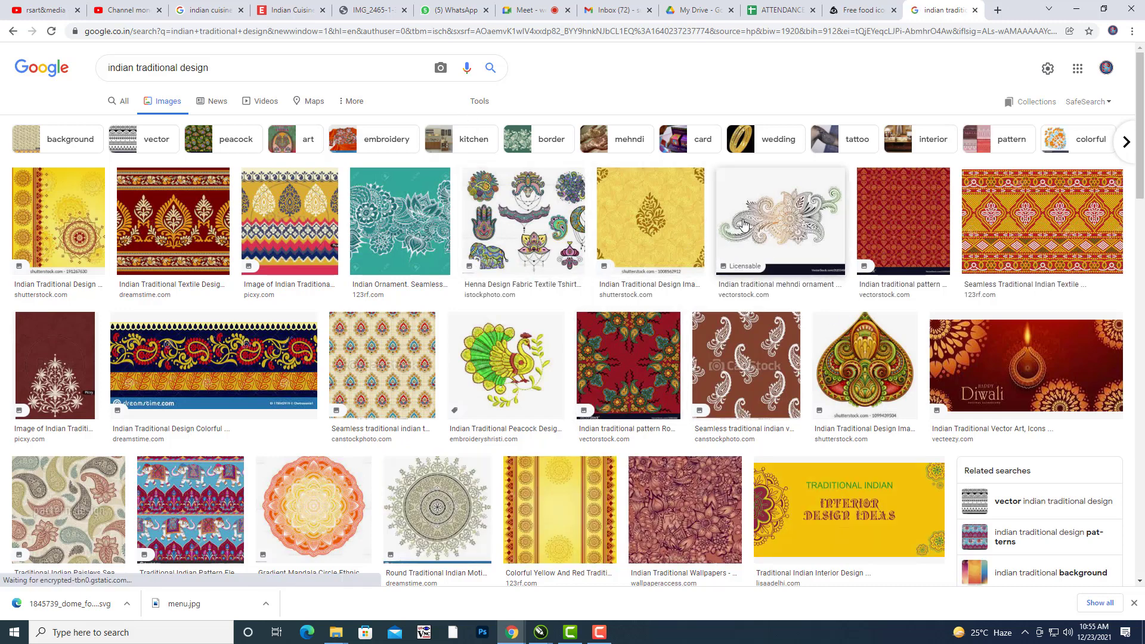
# Look over the traditional design images and narrow the results to the vector category.
pyautogui.scroll(-2, 749, 215)
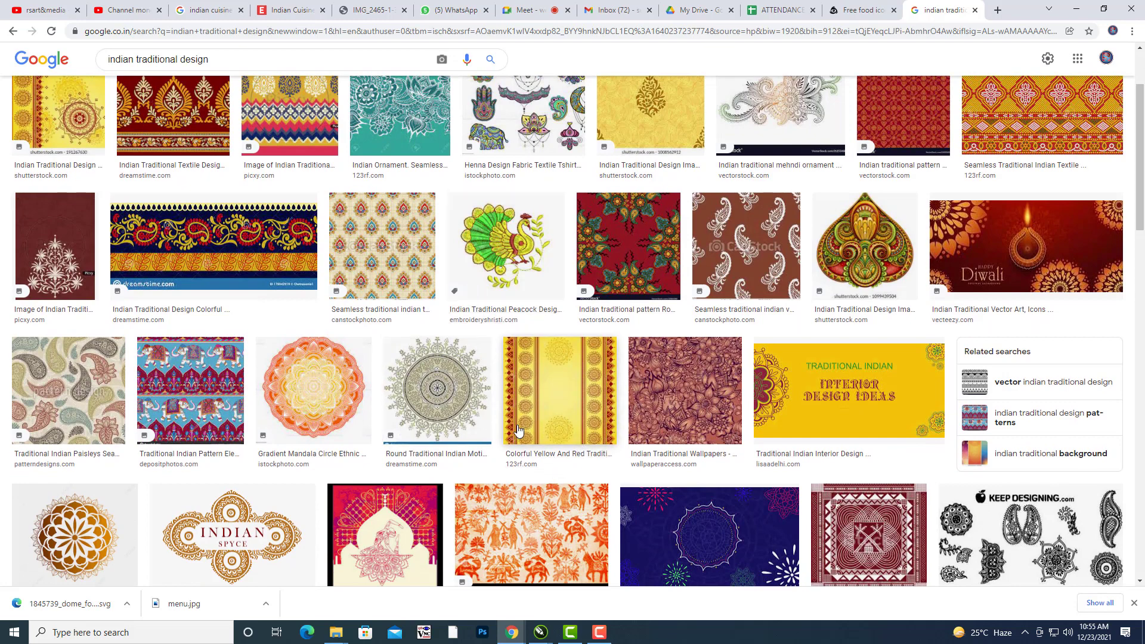
pyautogui.scroll(2, 719, 274)
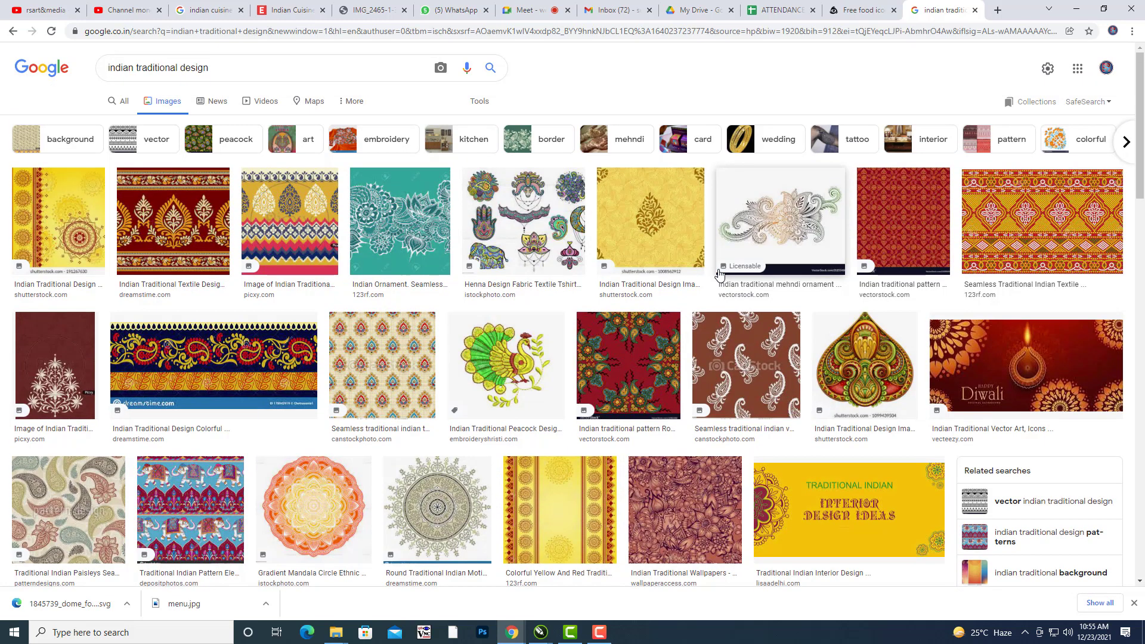
pyautogui.click(134, 139)
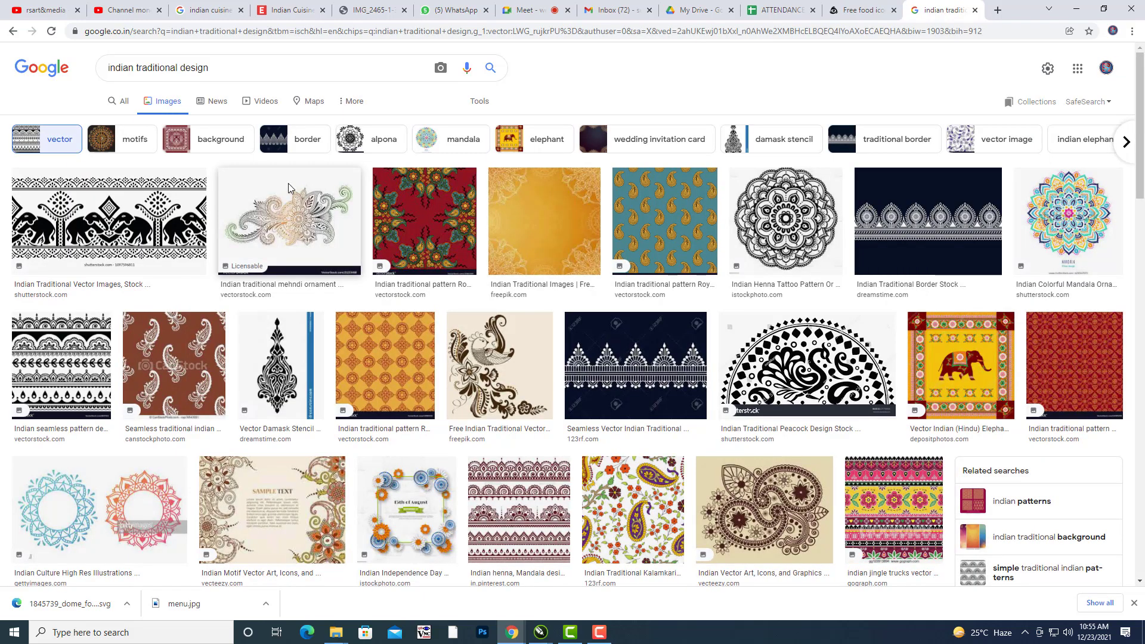
# Preview the damask stencil, the elephant border and the round Indian henna tattoo pattern among the vector results.
pyautogui.click(288, 184)
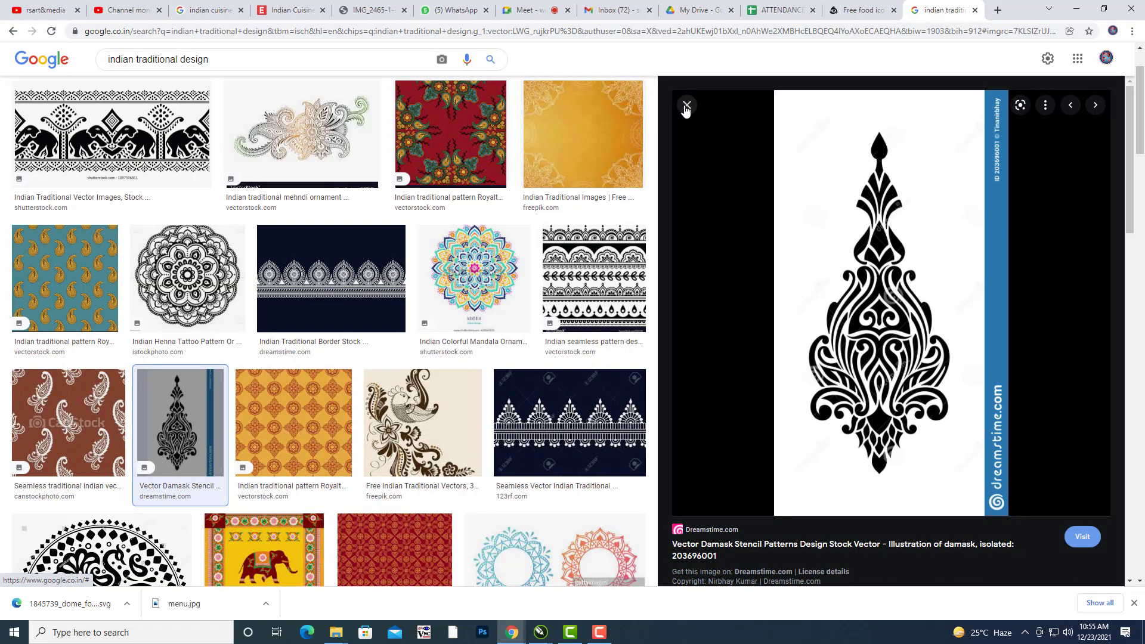
pyautogui.click(686, 114)
pyautogui.click(177, 165)
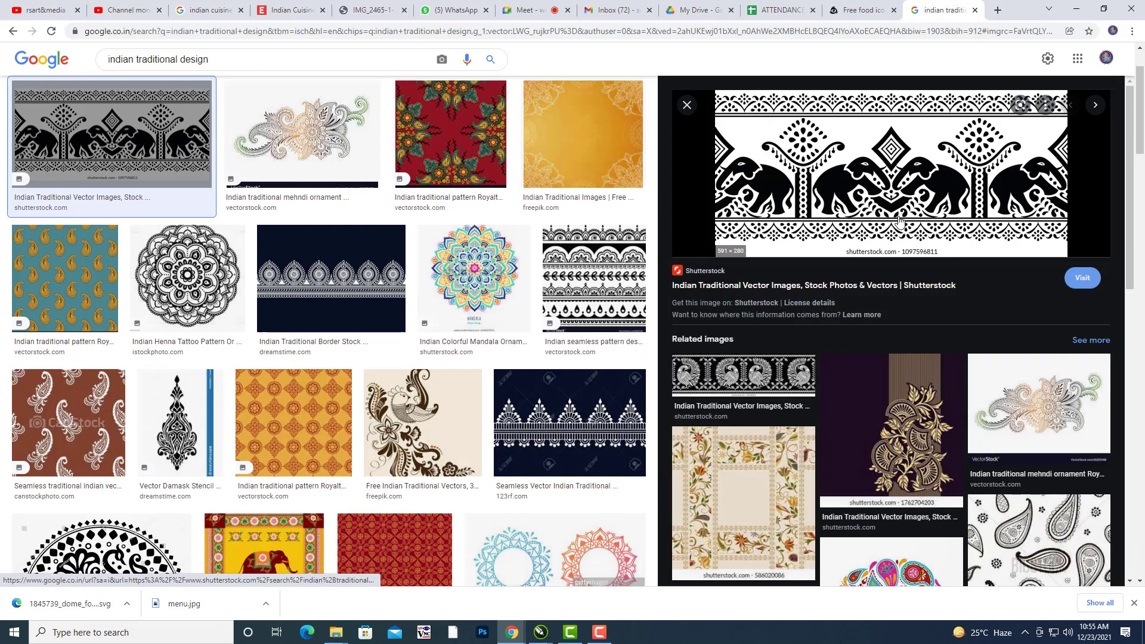
pyautogui.click(687, 106)
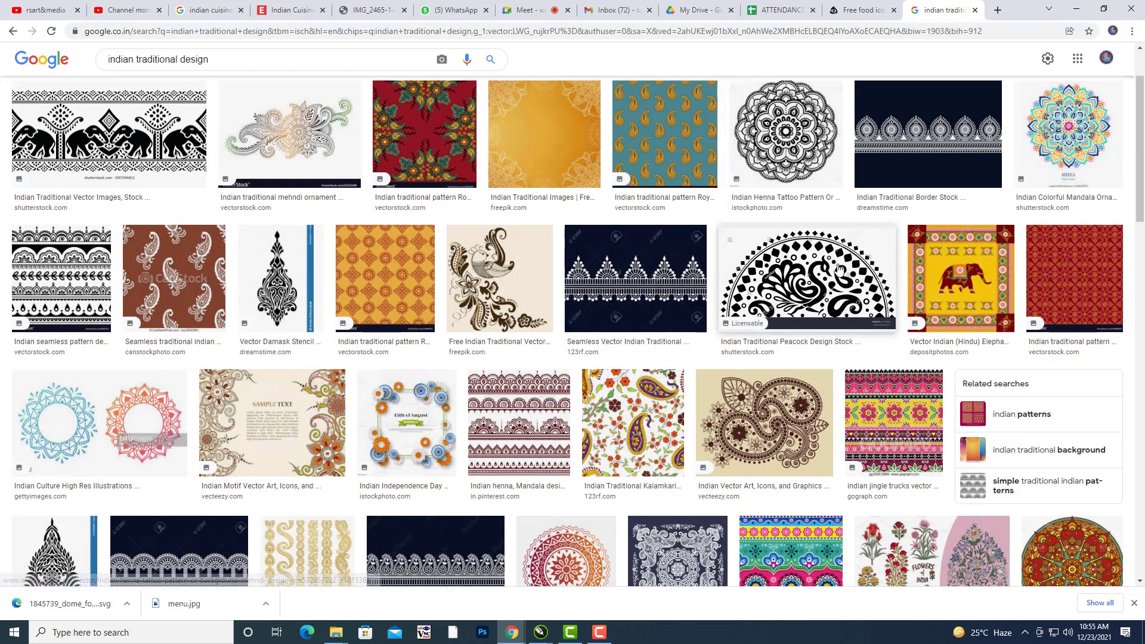
pyautogui.click(798, 161)
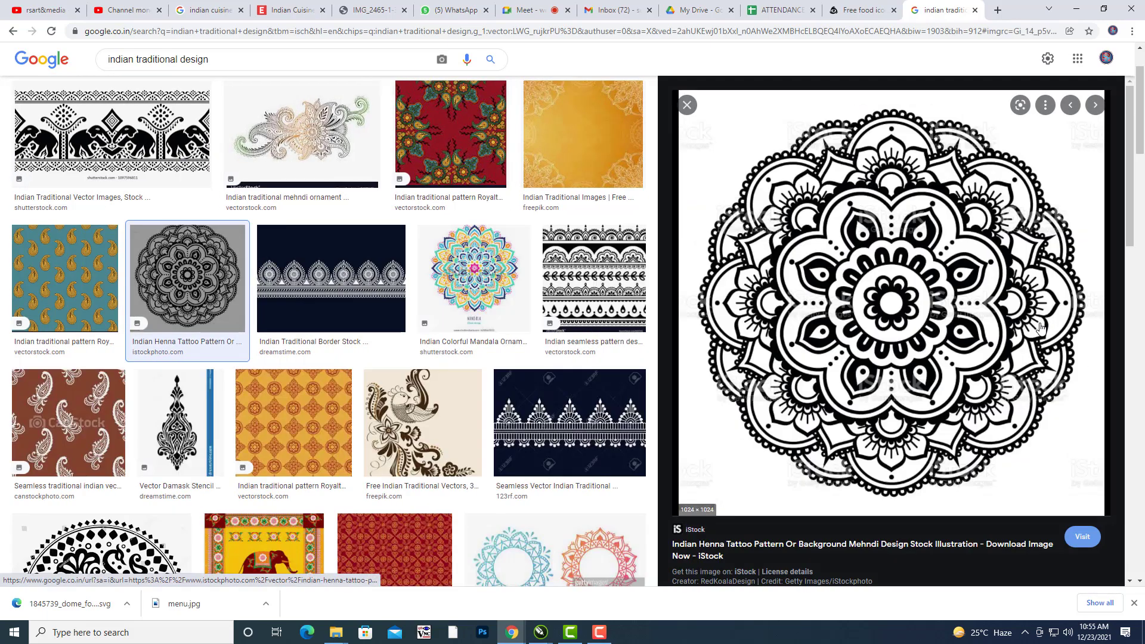
# Browse the images related to the henna pattern and preview the 123RF henna tattoo mandala.
pyautogui.scroll(-5, 1041, 328)
pyautogui.scroll(-4, 1039, 323)
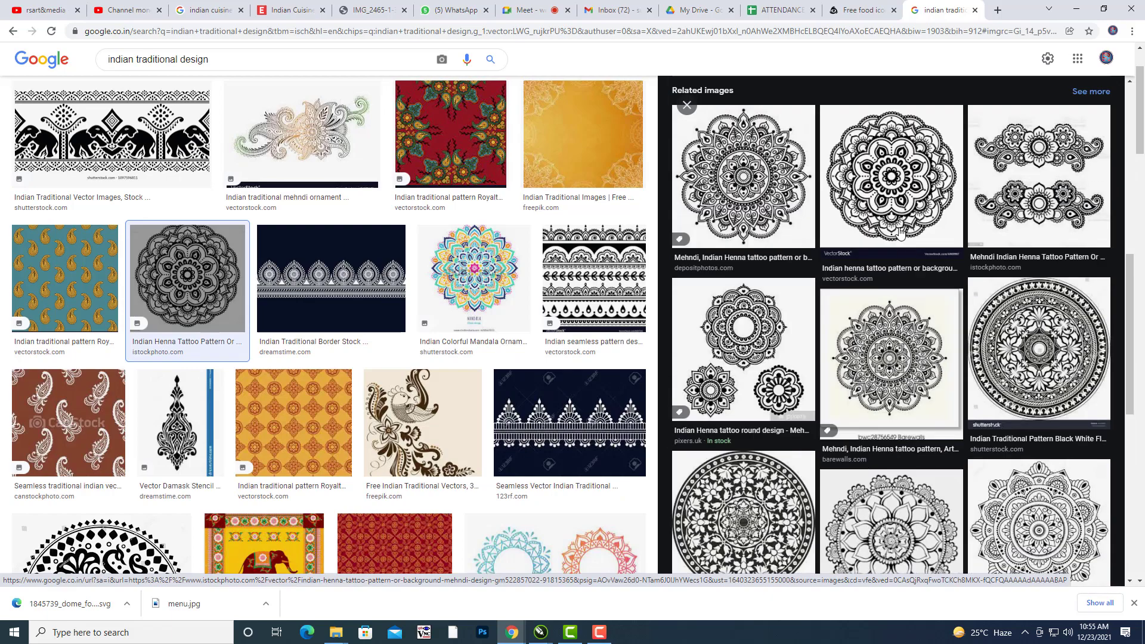
pyautogui.scroll(-7, 501, 398)
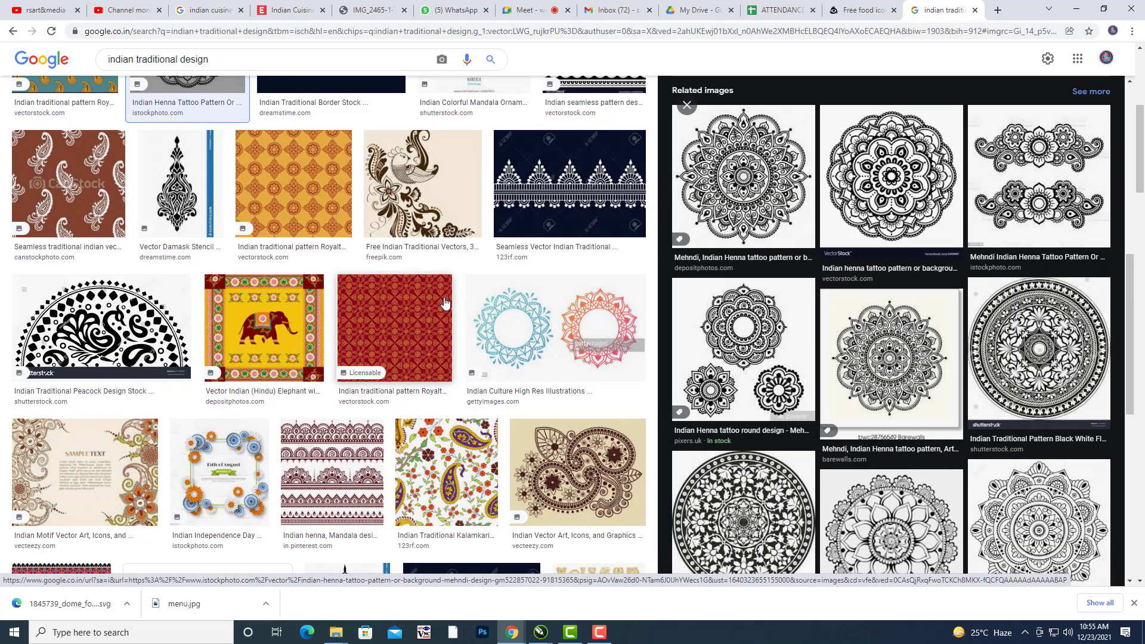
pyautogui.scroll(-3, 1072, 359)
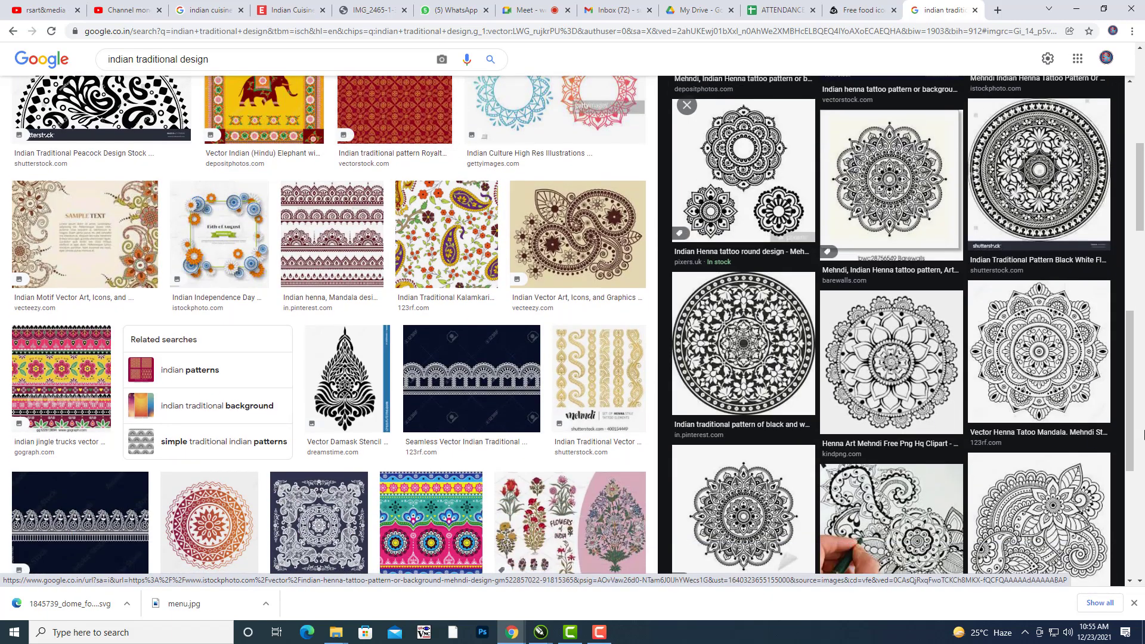
pyautogui.click(1072, 360)
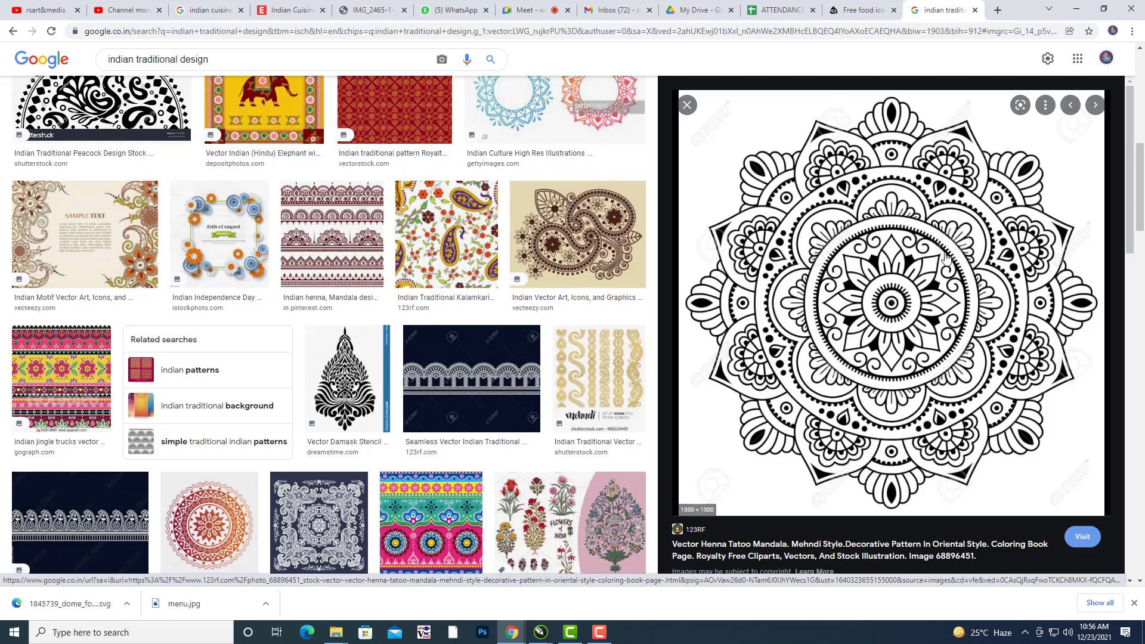
# Preview iStock's circular mandala pattern from the related images and look through the remaining vector results for a suitable ornament.
pyautogui.scroll(-4, 966, 316)
pyautogui.scroll(-10, 966, 316)
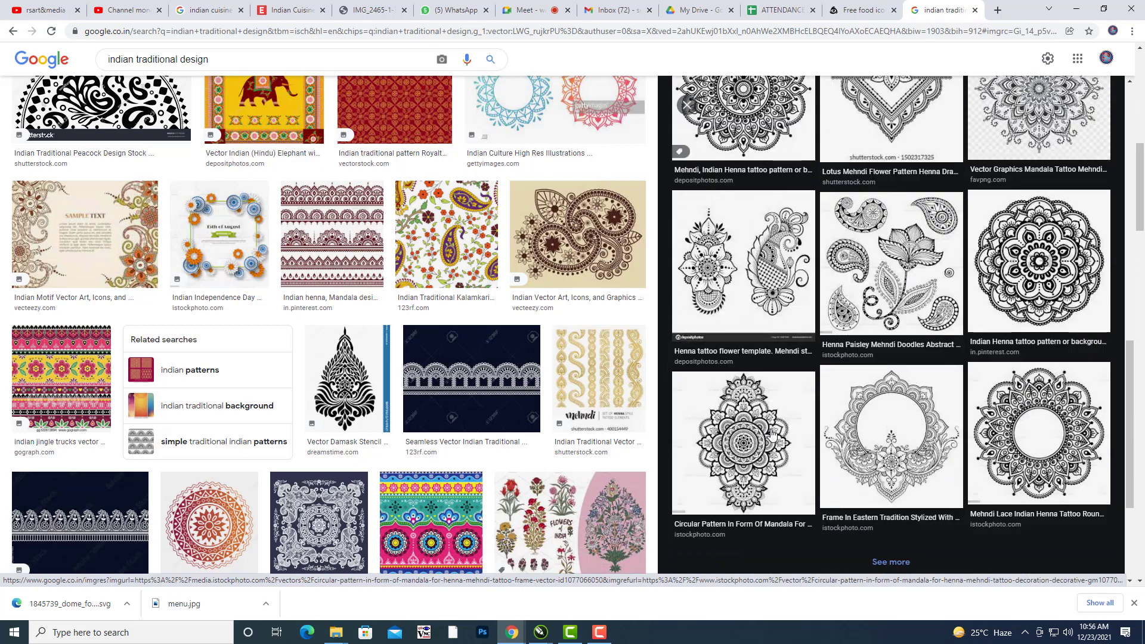
pyautogui.click(770, 436)
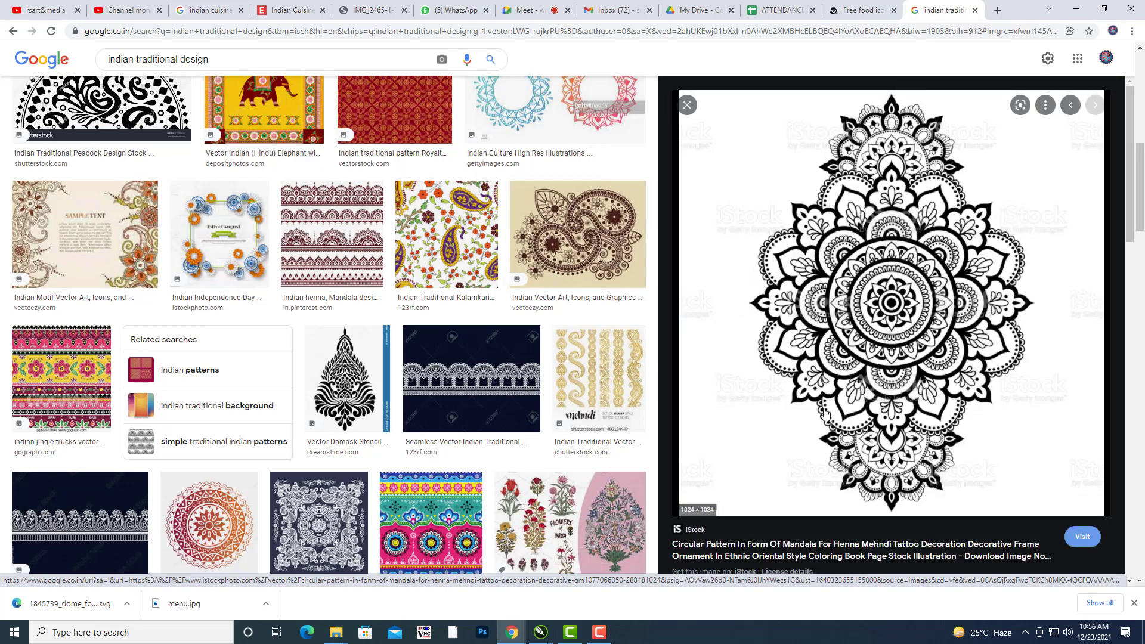
pyautogui.scroll(-4, 835, 394)
pyautogui.scroll(4, 895, 439)
pyautogui.scroll(-6, 244, 363)
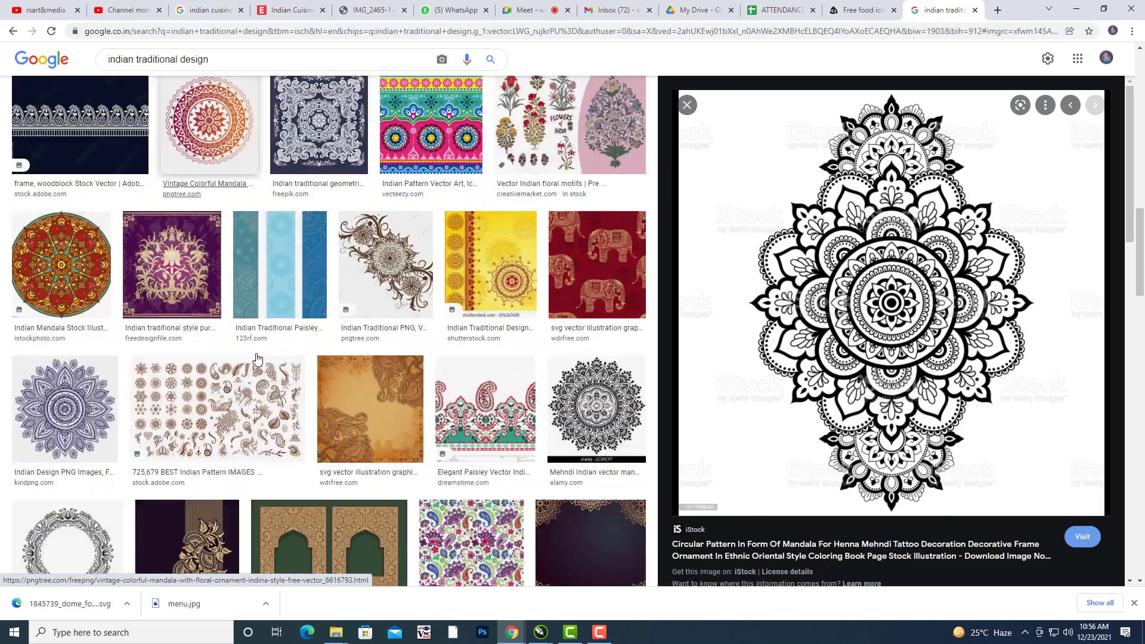
pyautogui.scroll(10, 156, 143)
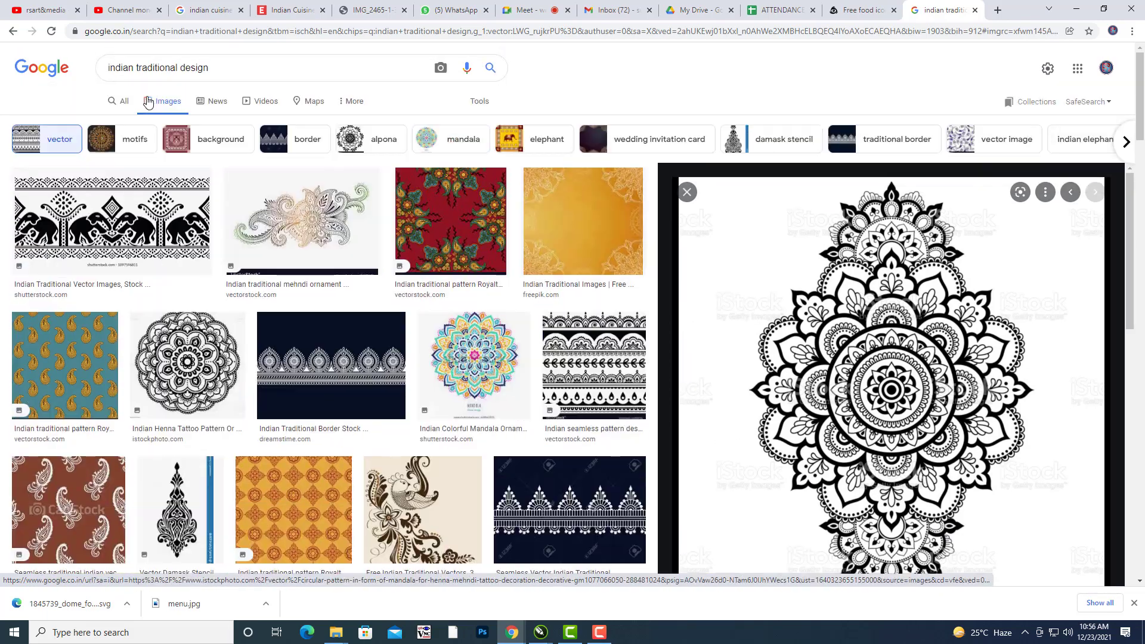
pyautogui.scroll(5, 155, 143)
# Search the web for "indian vector designs" and open Vecteezy's Indian vector art page.
pyautogui.click(127, 103)
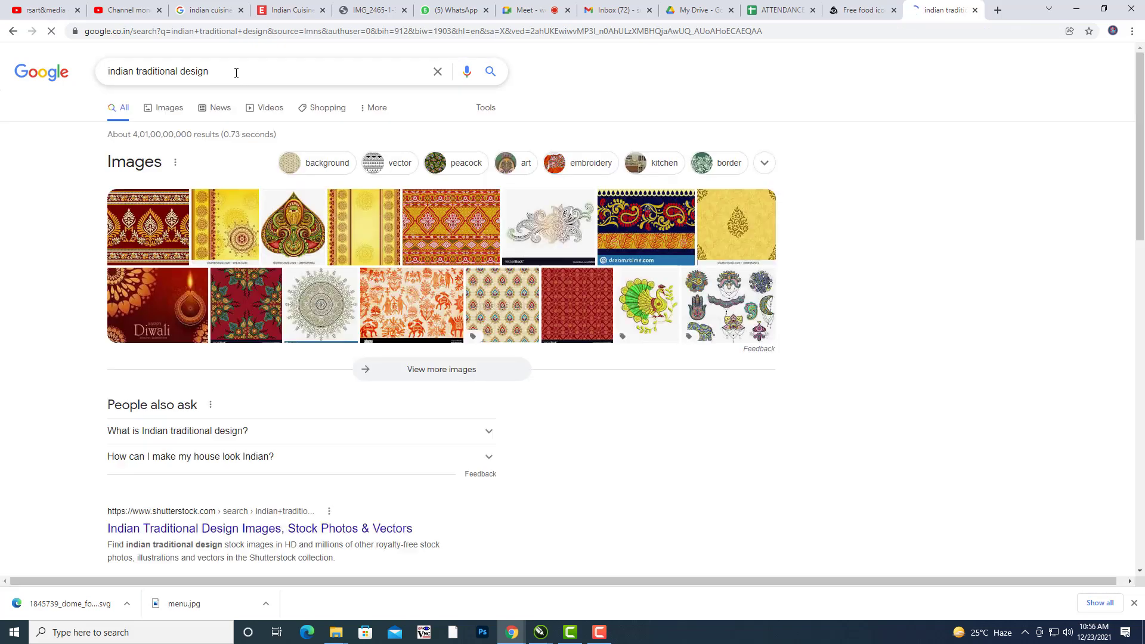
pyautogui.moveTo(235, 71); pyautogui.dragTo(1, 72)
pyautogui.write('INDIAN VEC')
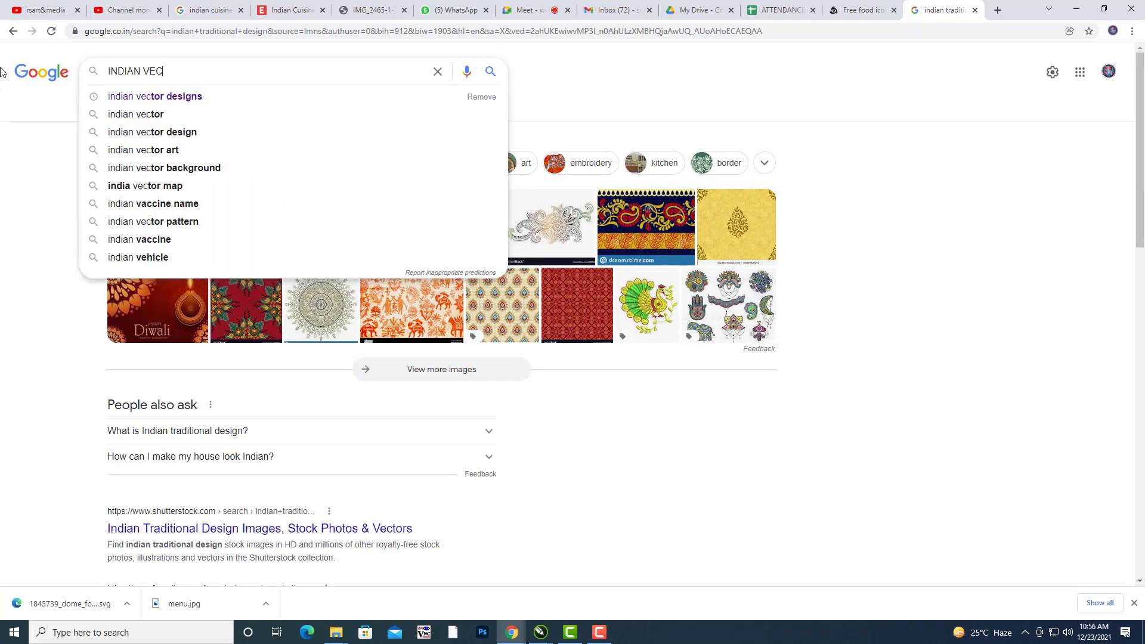
pyautogui.press('Down')
pyautogui.press('Return')
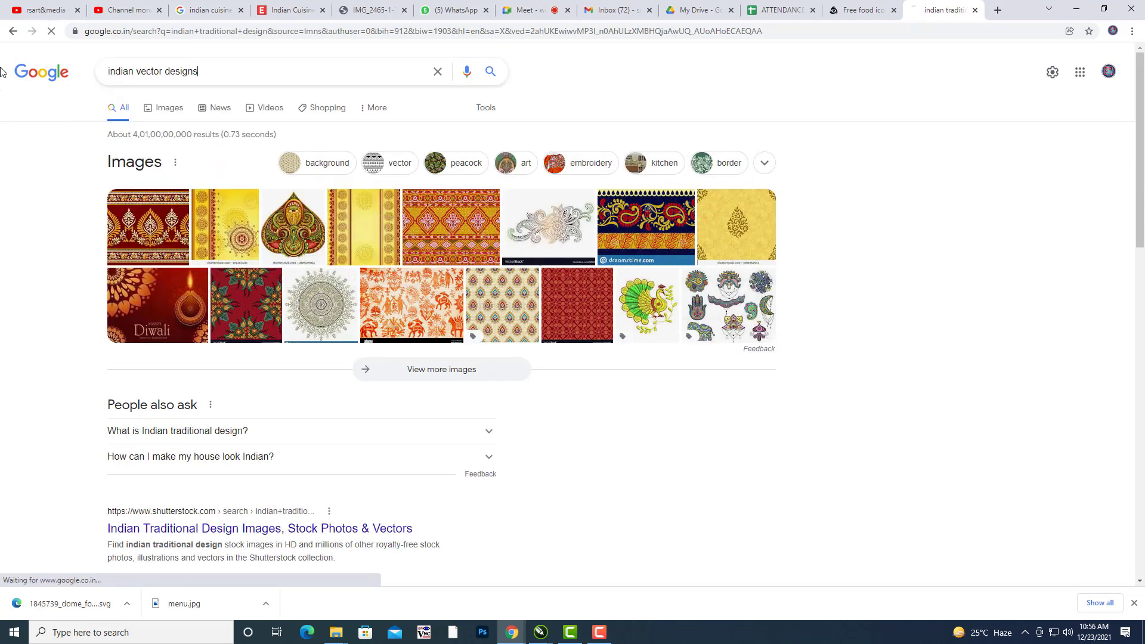
pyautogui.scroll(-3, 196, 263)
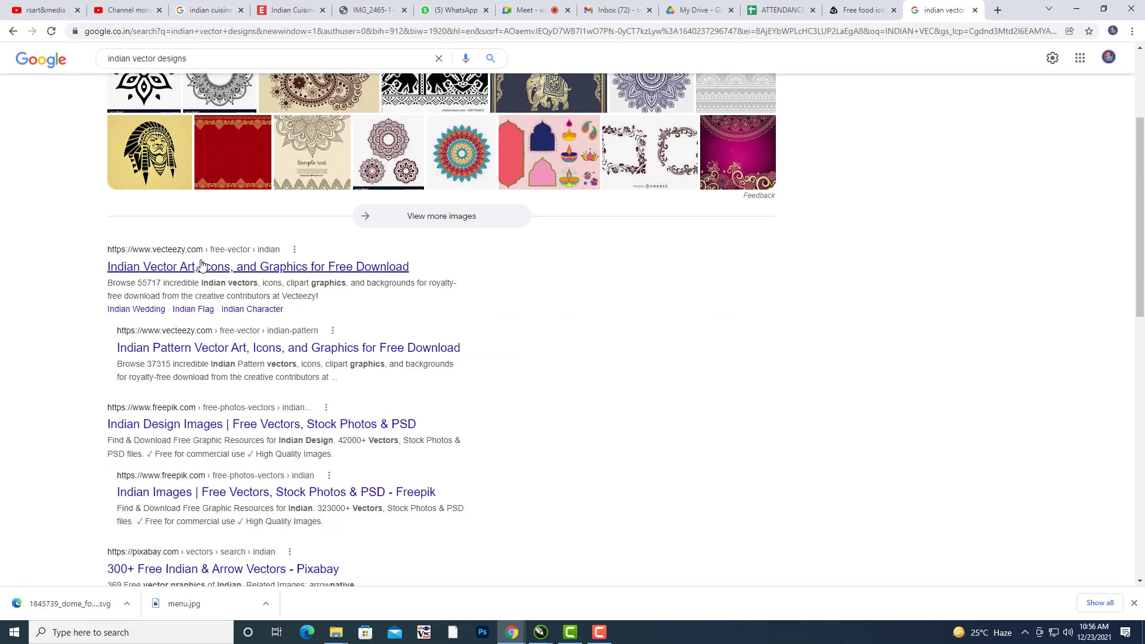
pyautogui.click(208, 270)
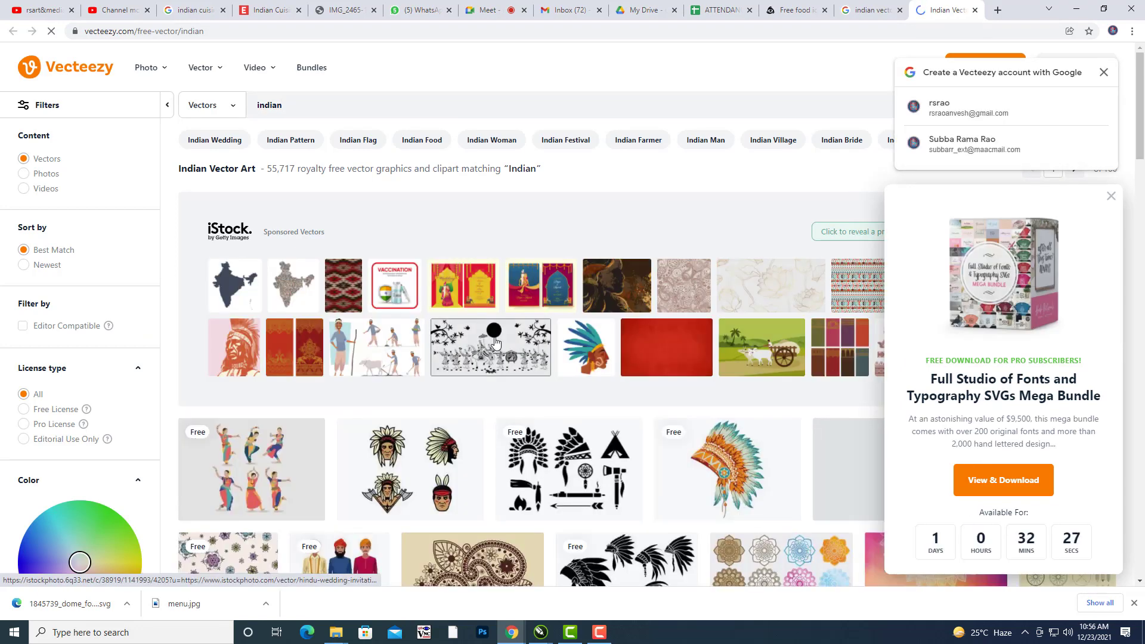
# Find the Indian mandala design vector among the Vecteezy results and download it under the free license.
pyautogui.scroll(-4, 623, 338)
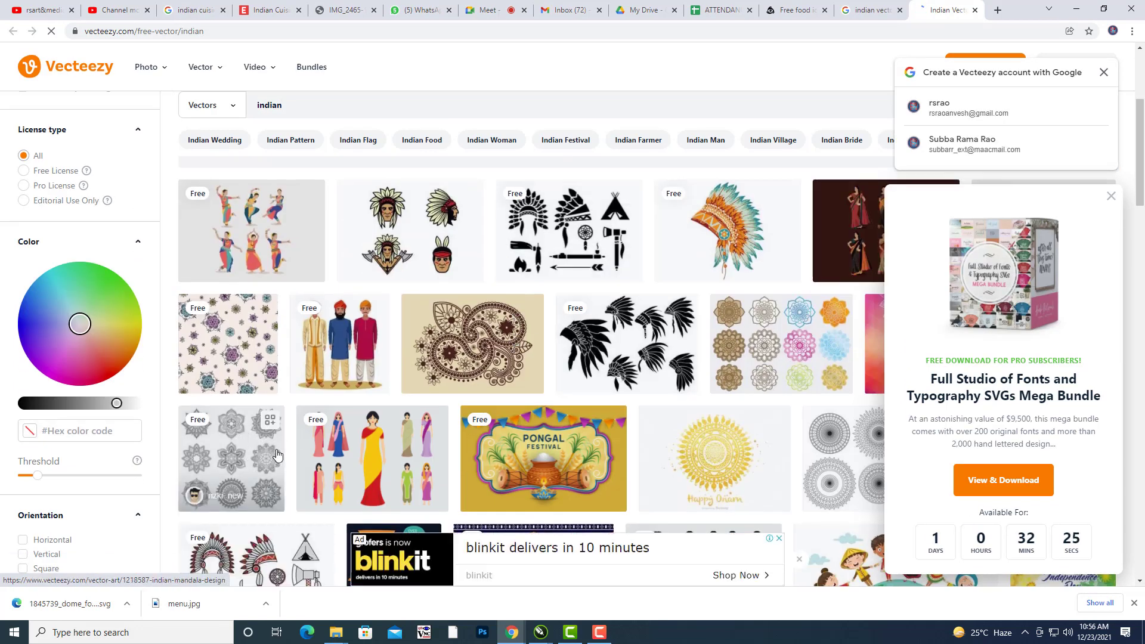
pyautogui.scroll(-2, 235, 358)
pyautogui.click(233, 336)
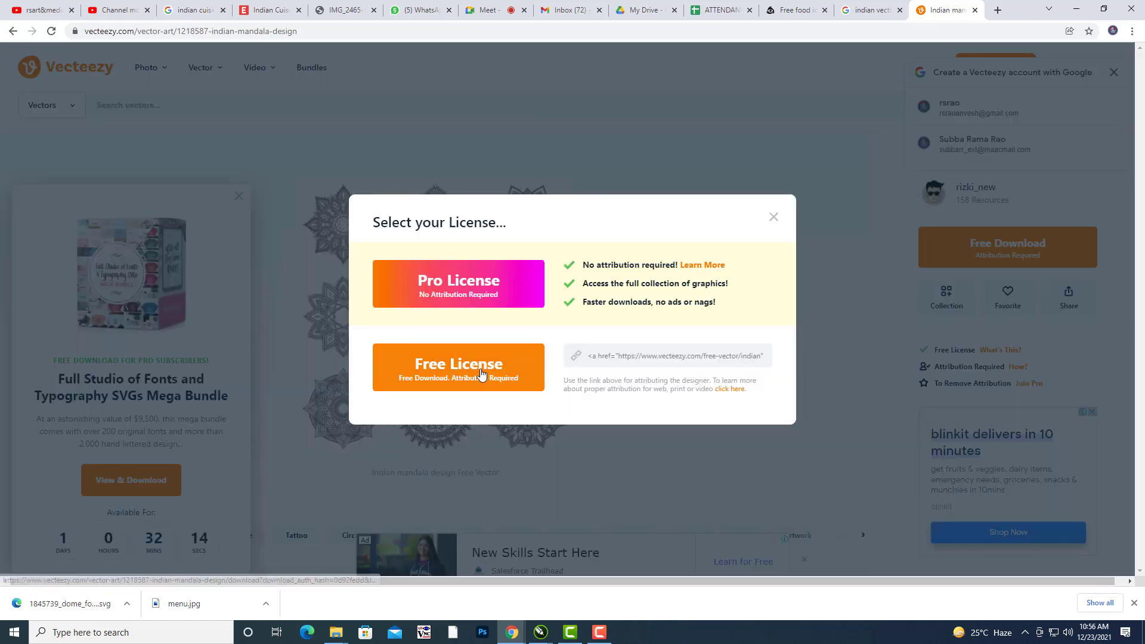
pyautogui.click(621, 390)
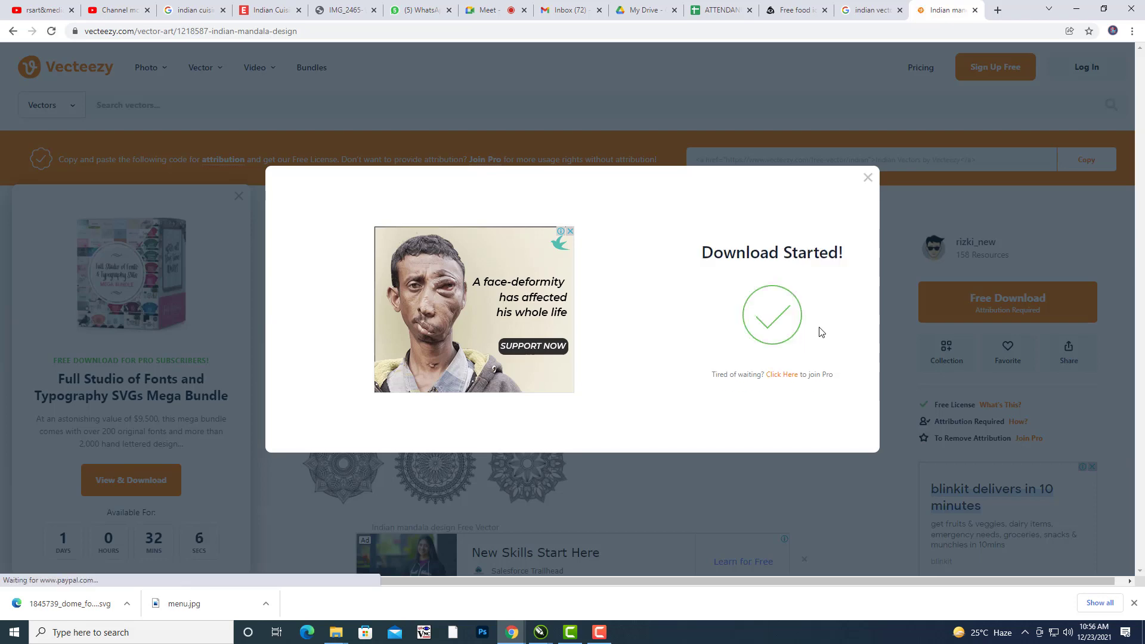
# Show the downloaded black mandalas zip file in its folder and copy it.
pyautogui.click(127, 603)
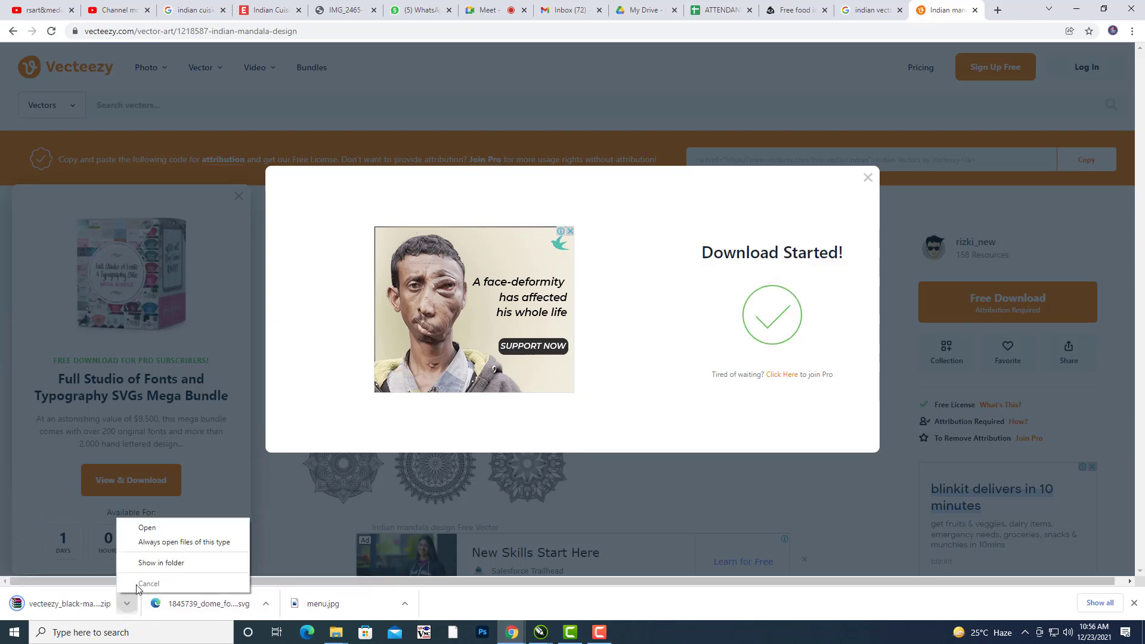
pyautogui.click(154, 561)
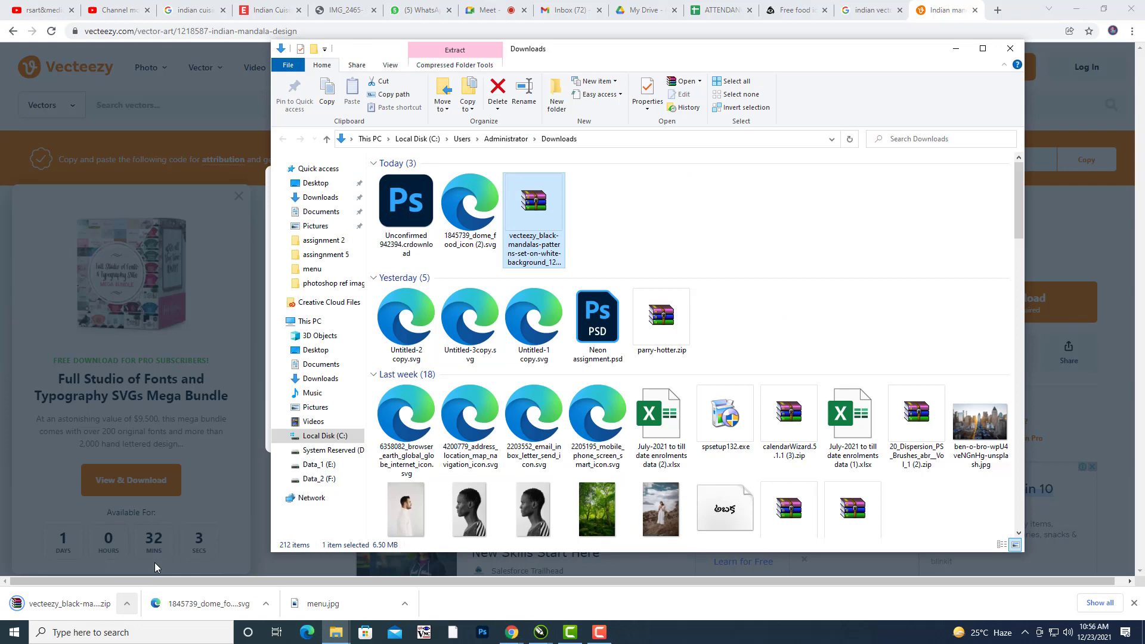
pyautogui.rightClick(529, 204)
pyautogui.click(556, 409)
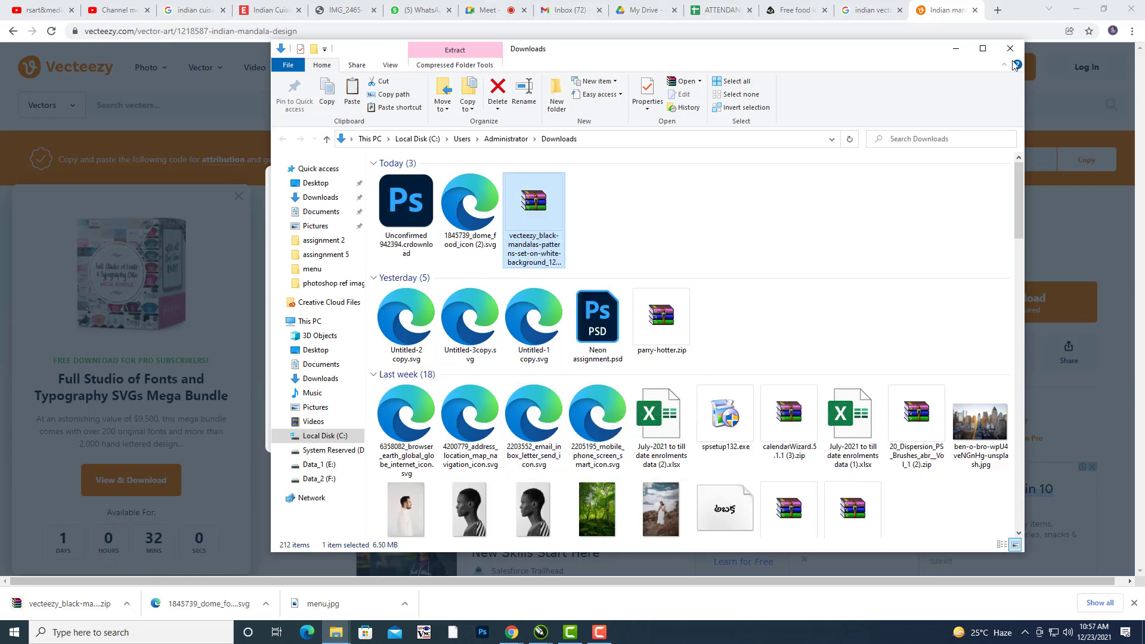
# Minimise the open windows, open the menu folder on the desktop and paste the mandala zip file into it.
pyautogui.click(955, 48)
pyautogui.click(1082, 4)
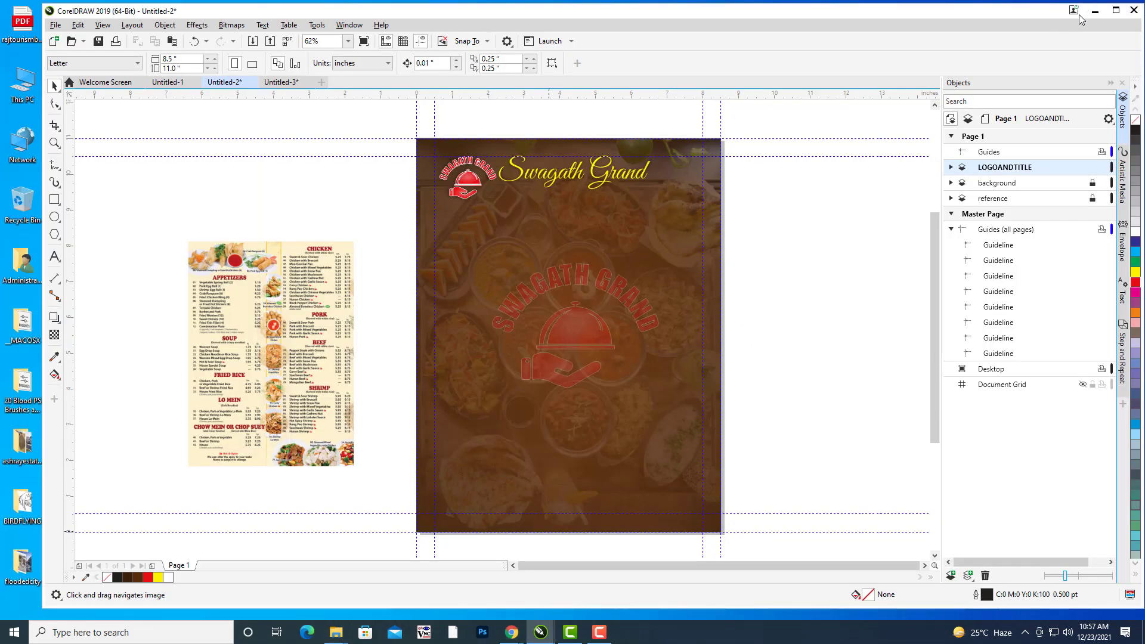
pyautogui.click(1086, 7)
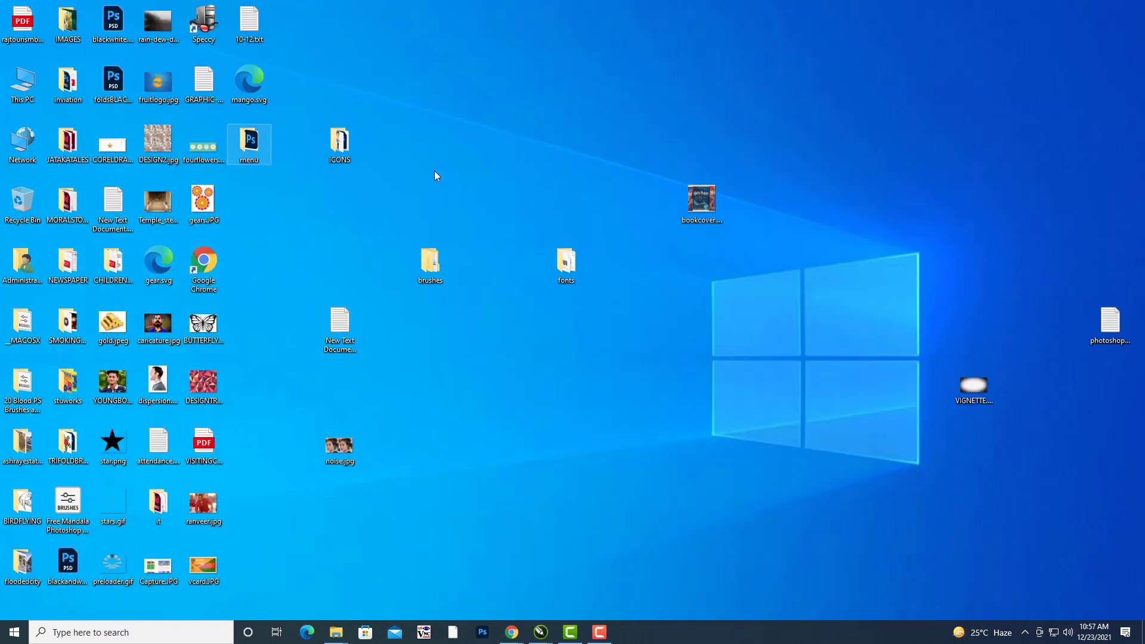
pyautogui.press('Return')
pyautogui.rightClick(580, 269)
pyautogui.click(606, 352)
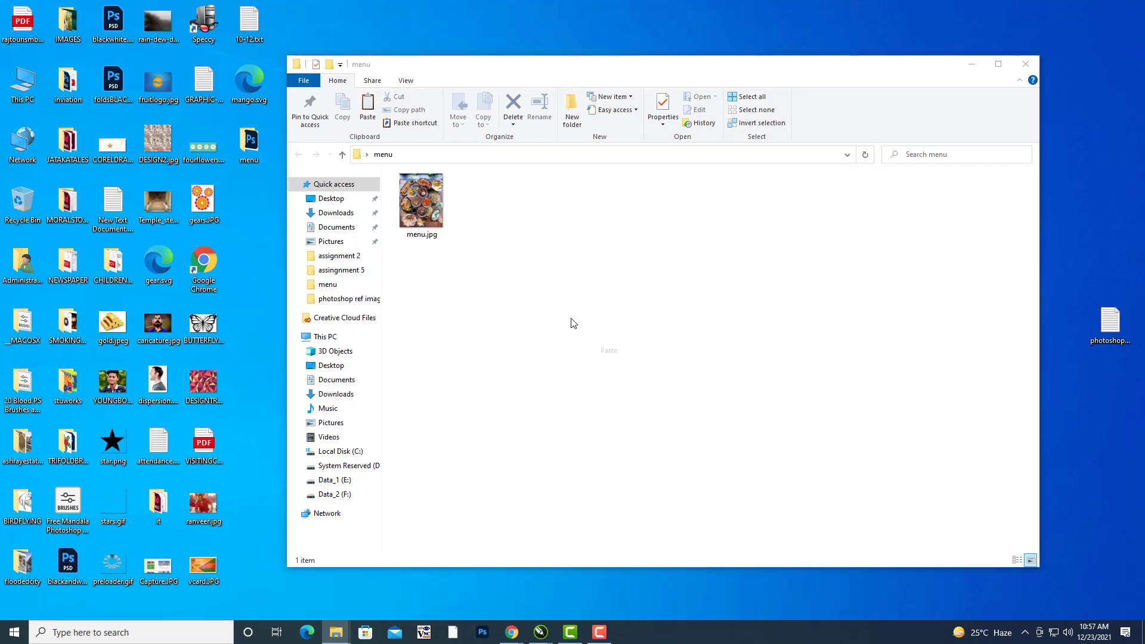
# Extract the mandala zip file's contents directly into the menu folder.
pyautogui.rightClick(499, 202)
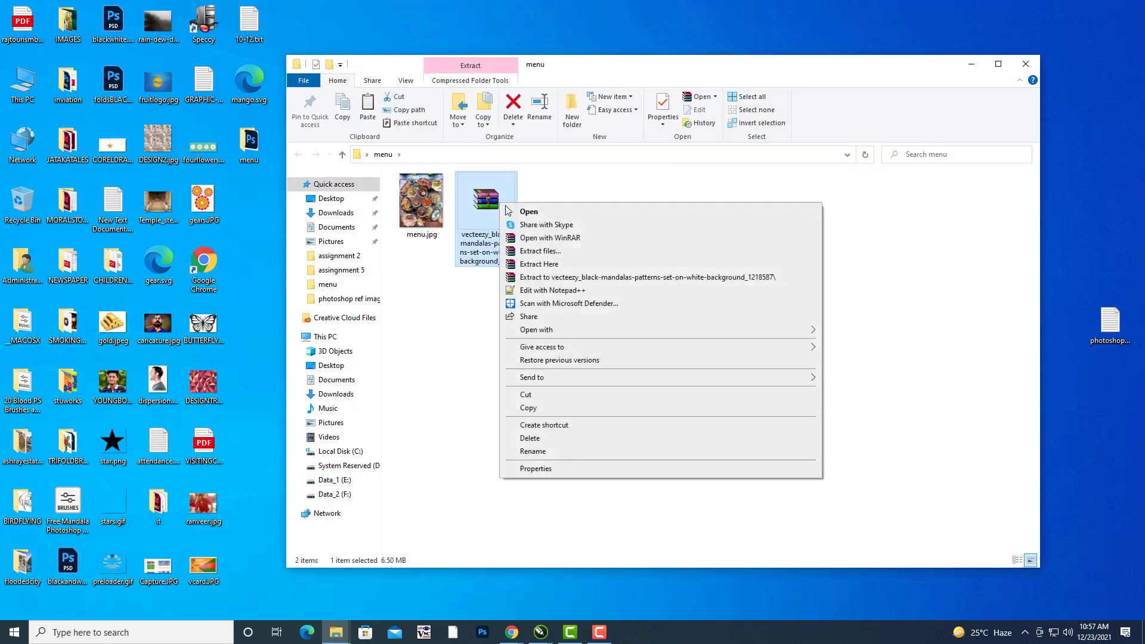
pyautogui.click(555, 266)
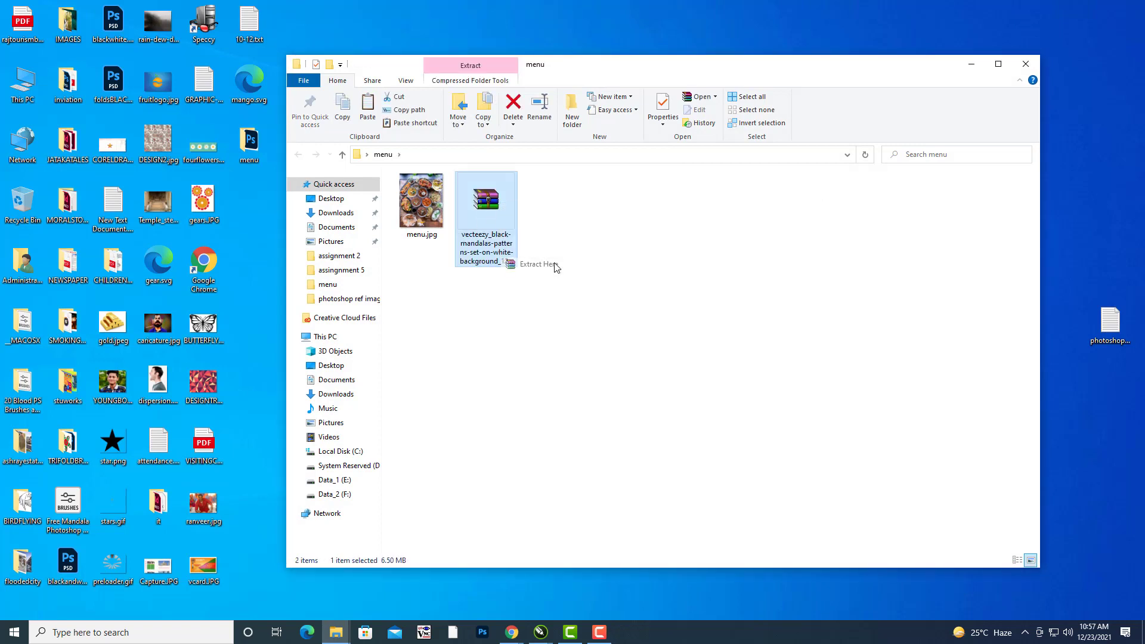
pyautogui.click(539, 344)
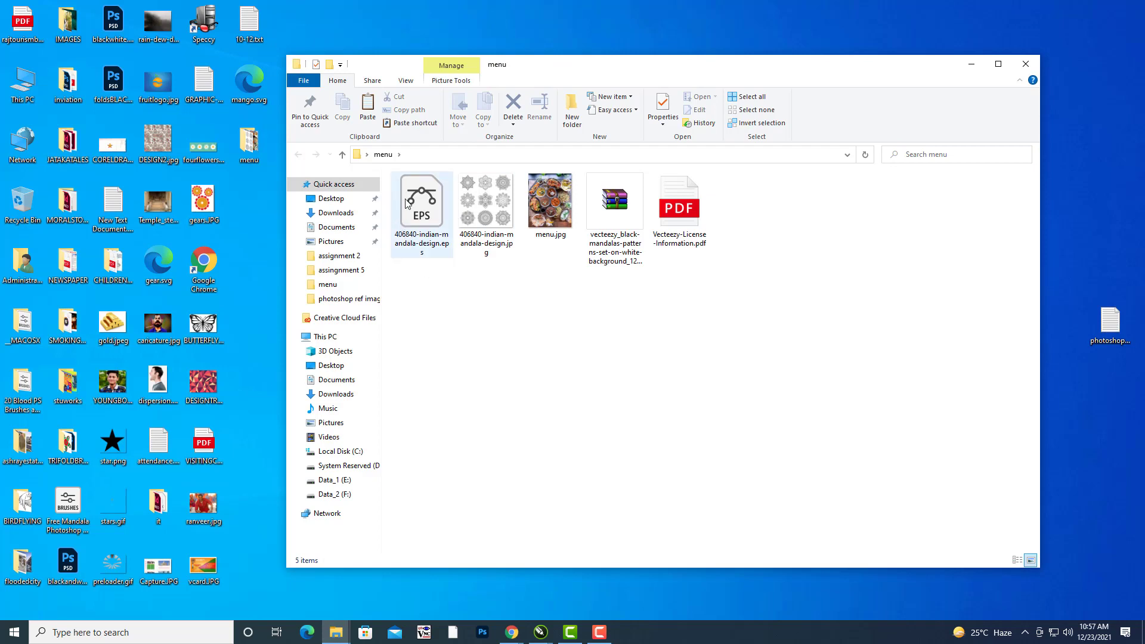
# Preview the 406840-indian-mandala-design.jpg image and close the viewer.
pyautogui.doubleClick(483, 220)
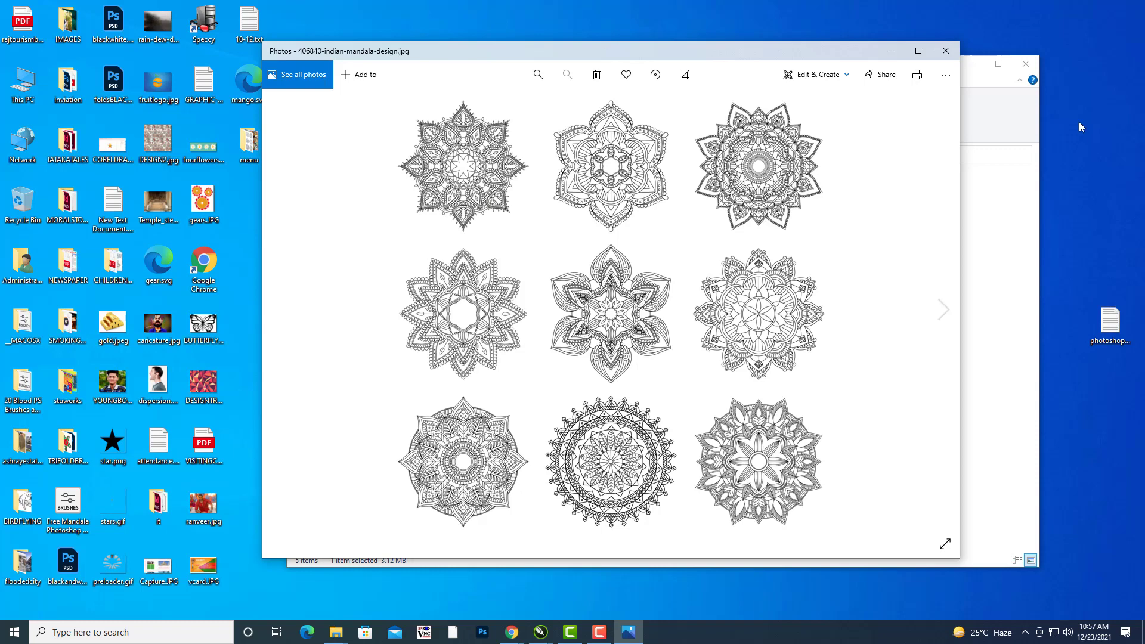
pyautogui.click(946, 51)
pyautogui.click(430, 275)
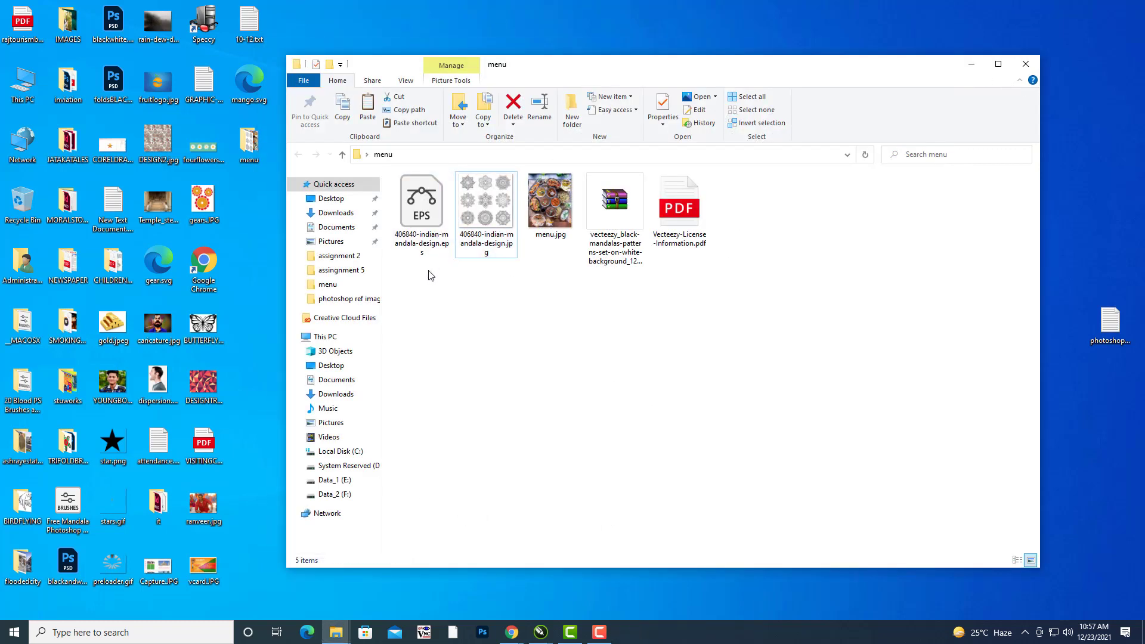
# Open 406840-indian-mandala-design.eps in CorelDRAW, importing it as editable with text as curves.
pyautogui.click(412, 216)
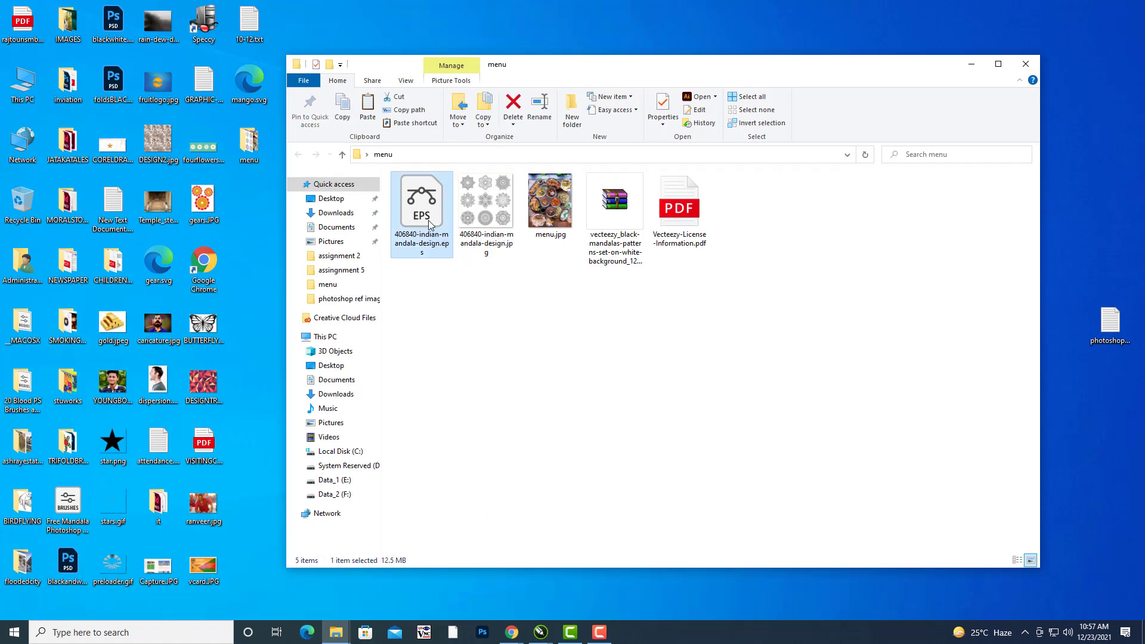
pyautogui.rightClick(429, 221)
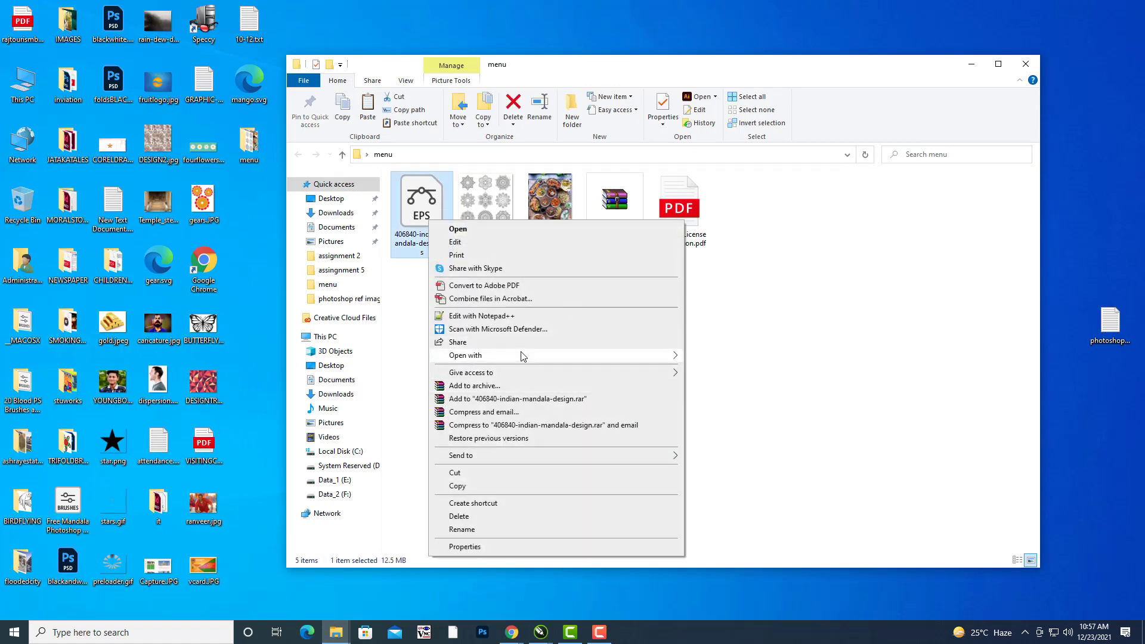
pyautogui.moveTo(522, 357)
pyautogui.click(782, 370)
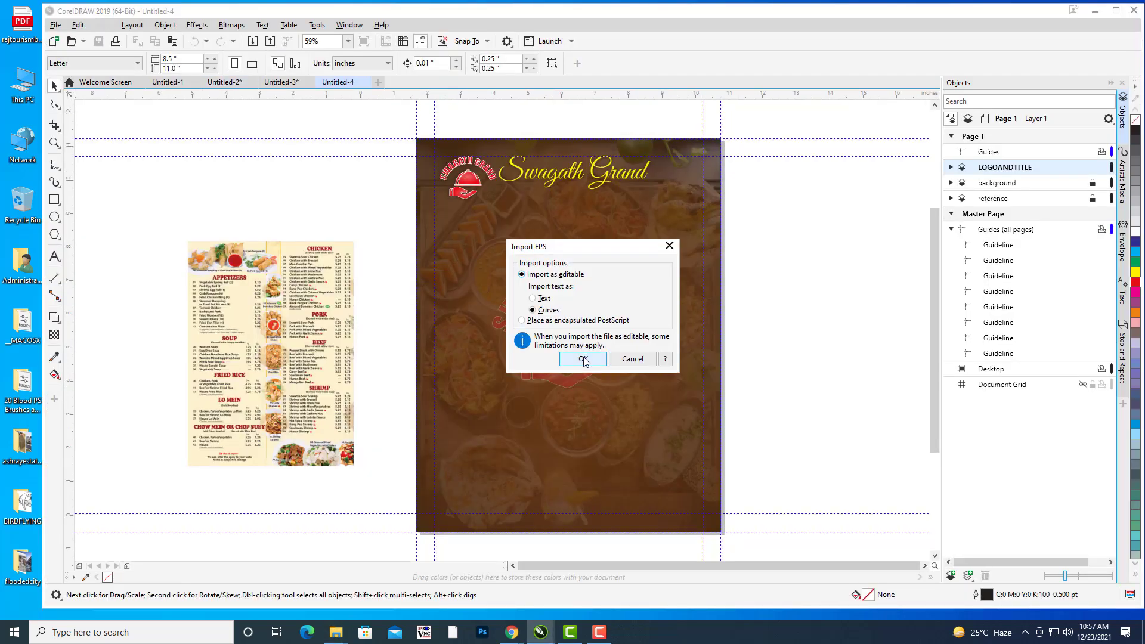
pyautogui.click(583, 359)
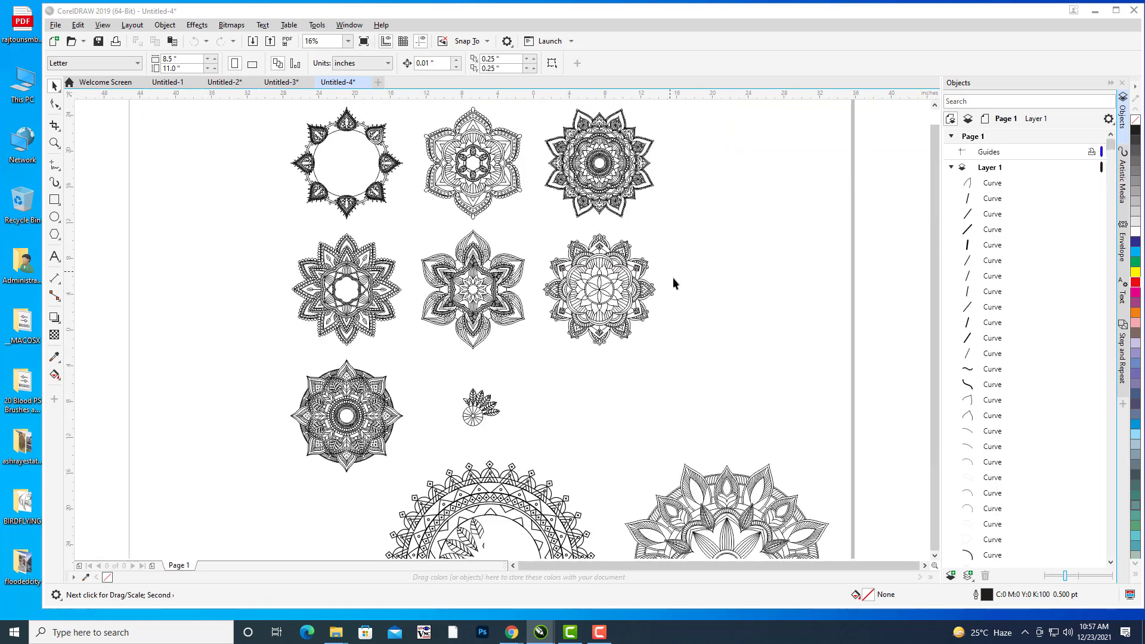
# Inspect the imported mandalas and select a curve in the middle mandala of the upper row to check its structure.
pyautogui.scroll(-3, 738, 319)
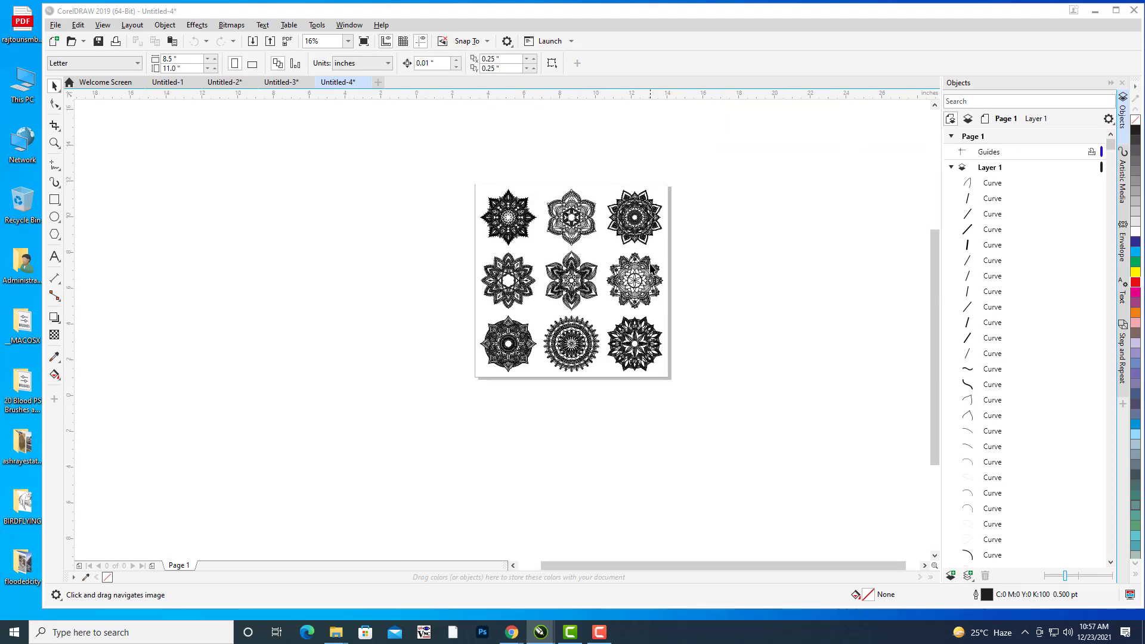
pyautogui.scroll(3, 651, 269)
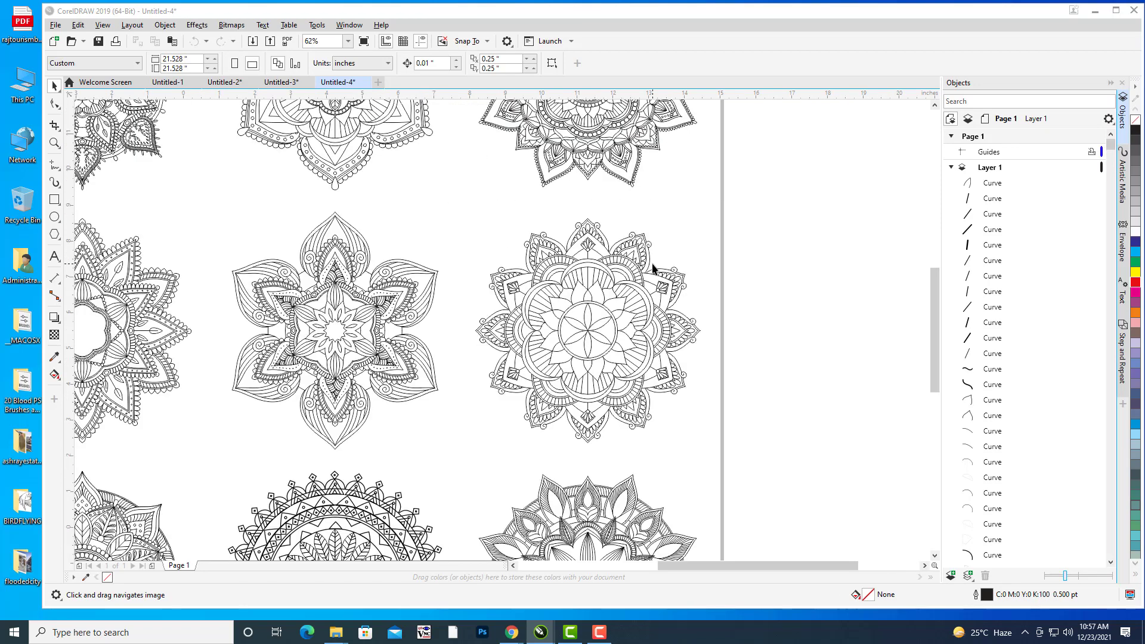
pyautogui.scroll(-1, 653, 269)
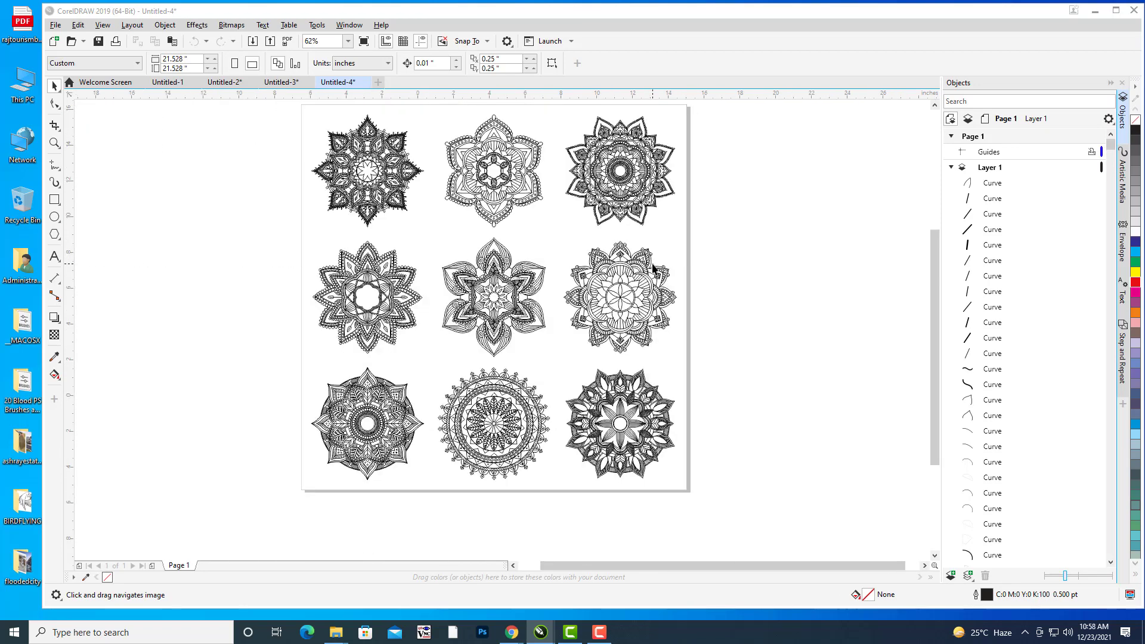
pyautogui.click(533, 180)
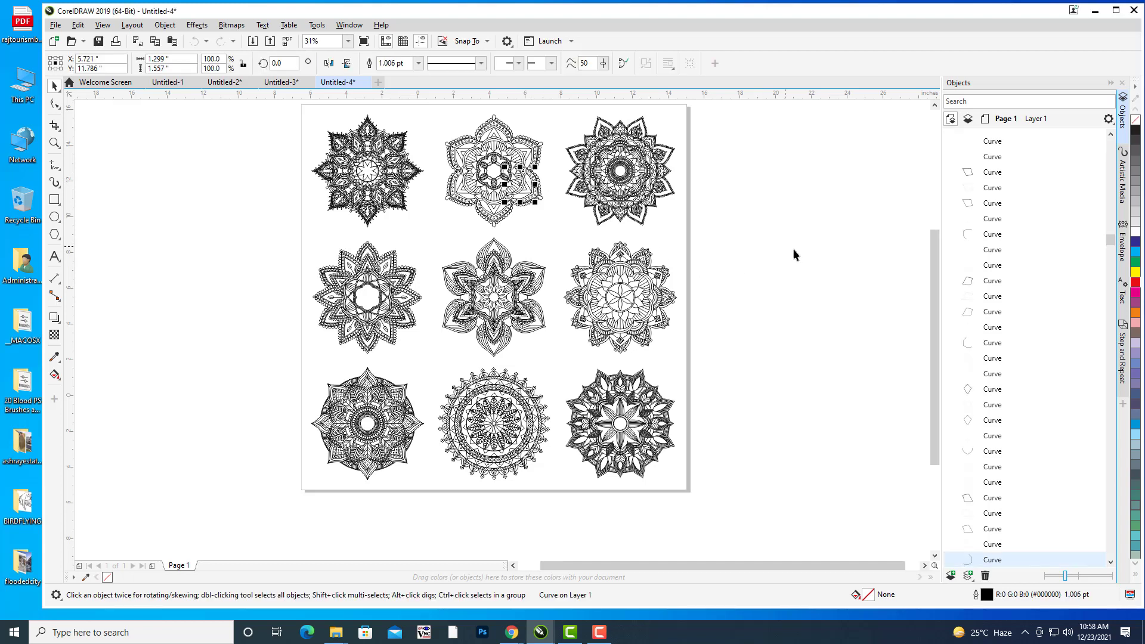
pyautogui.scroll(2, 1065, 196)
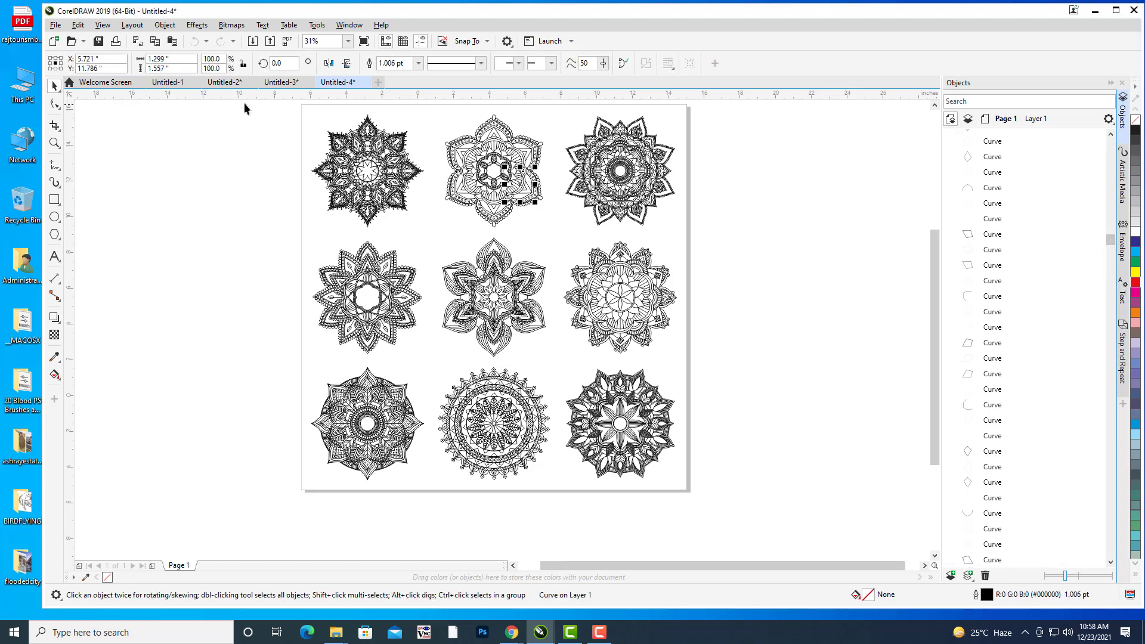
# Switch to the Swagath Grand menu document and save it as MENUCARD in CDR format in the desktop's menu folder.
pyautogui.click(279, 82)
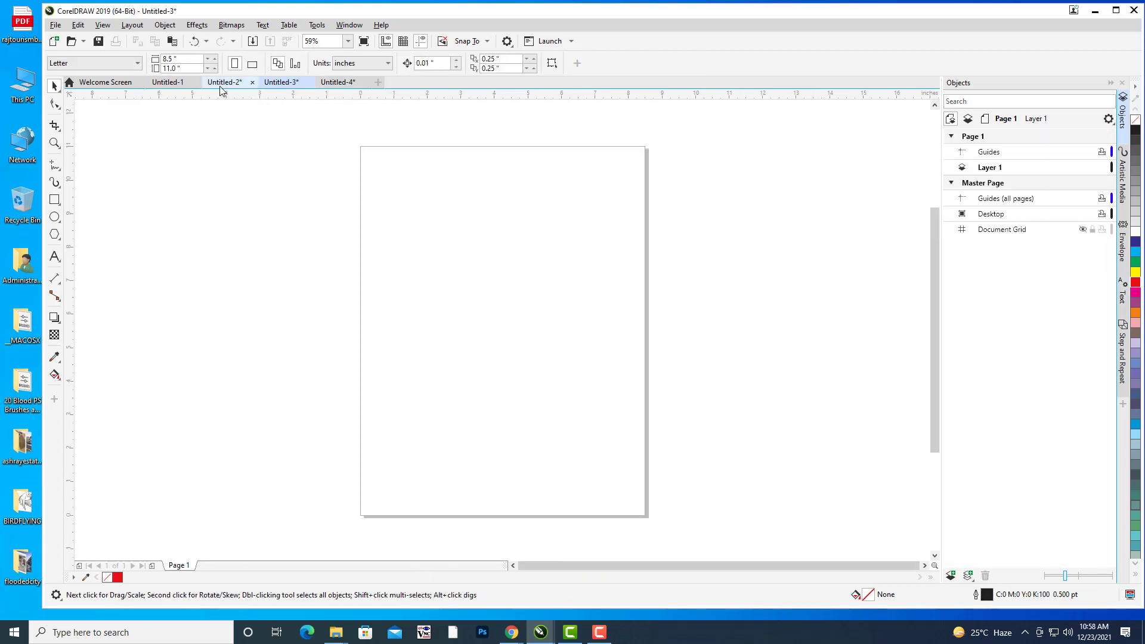
pyautogui.click(220, 83)
pyautogui.moveTo(851, 359); pyautogui.dragTo(891, 352)
pyautogui.click(56, 25)
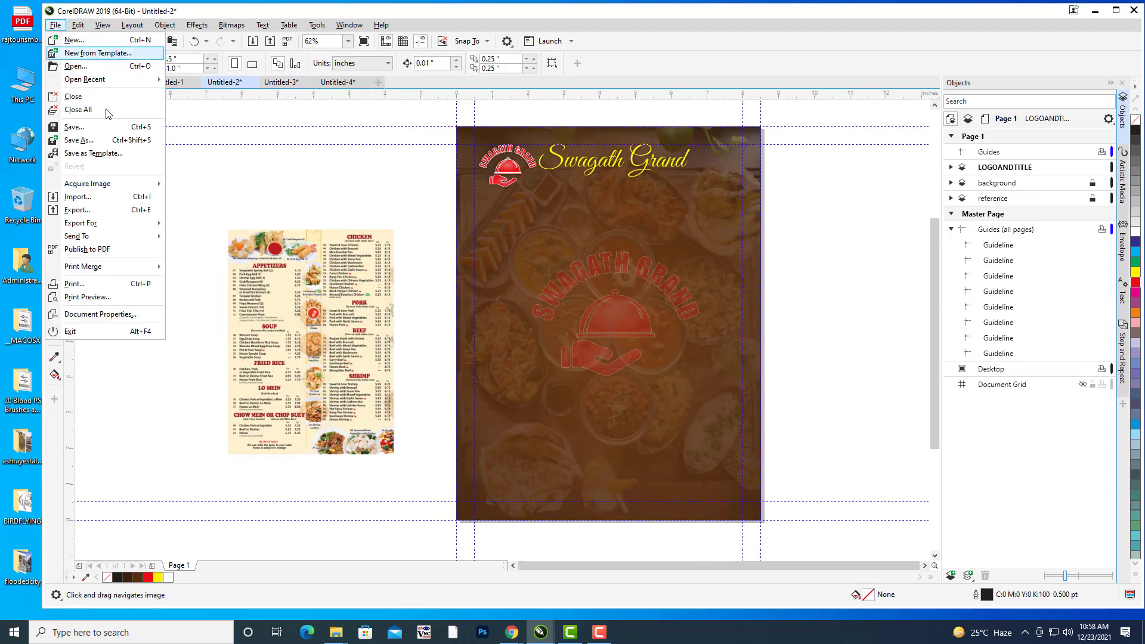
pyautogui.click(99, 140)
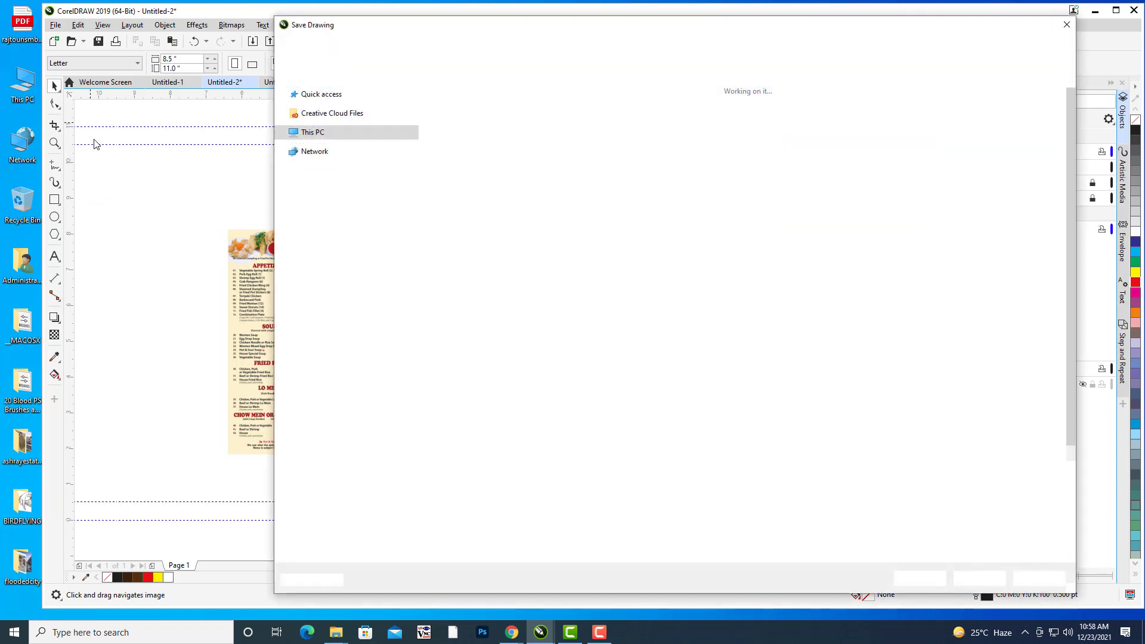
pyautogui.click(317, 108)
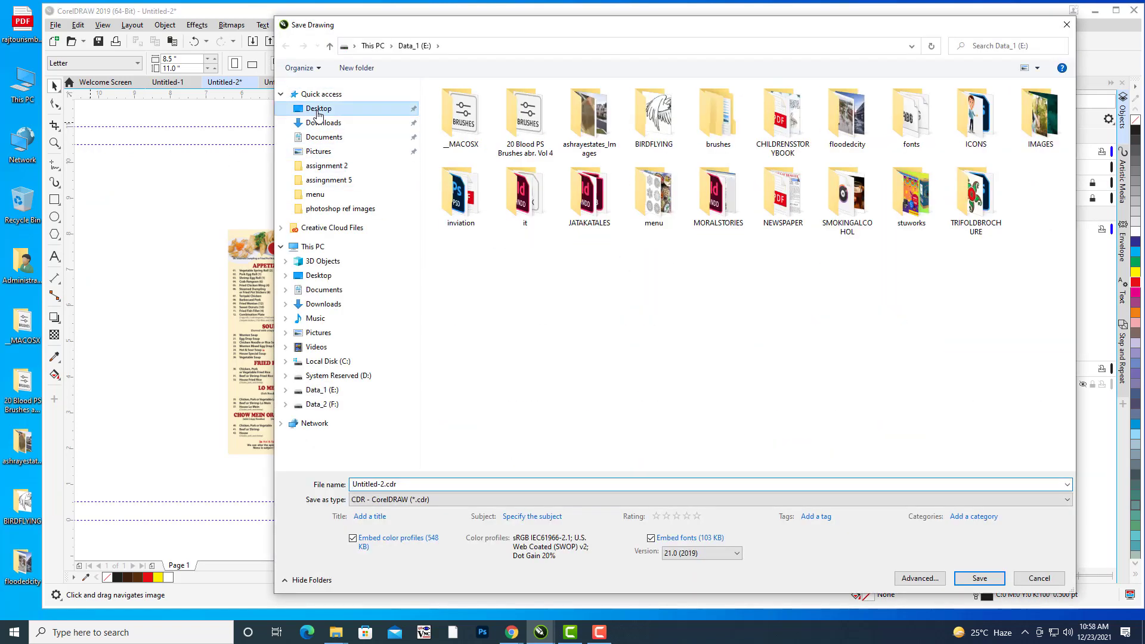
pyautogui.click(409, 483)
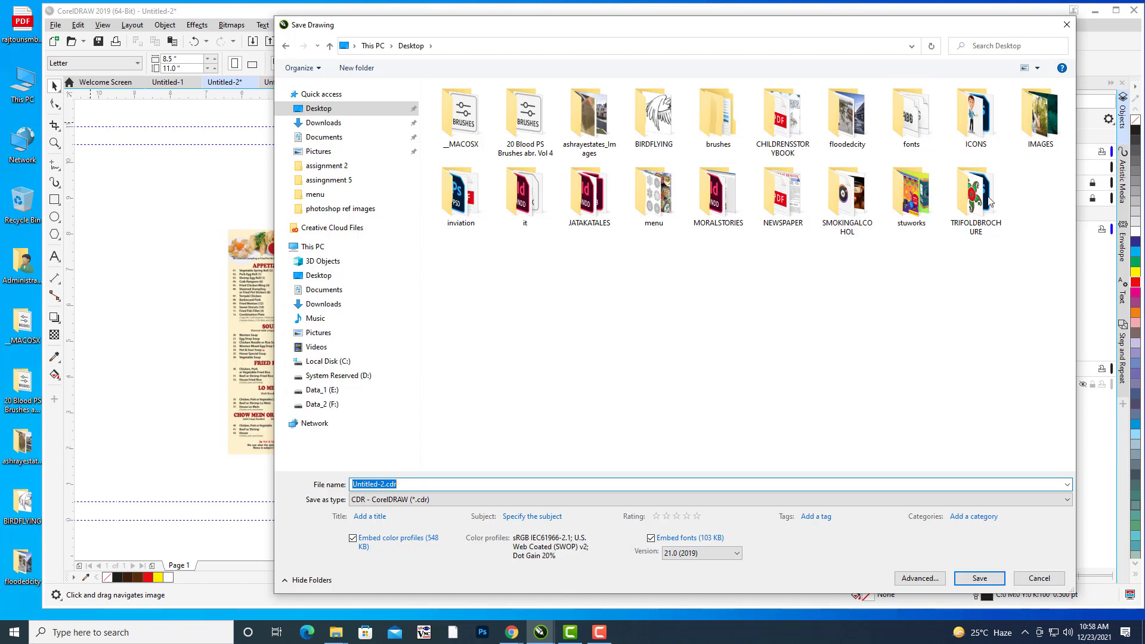
pyautogui.doubleClick(647, 218)
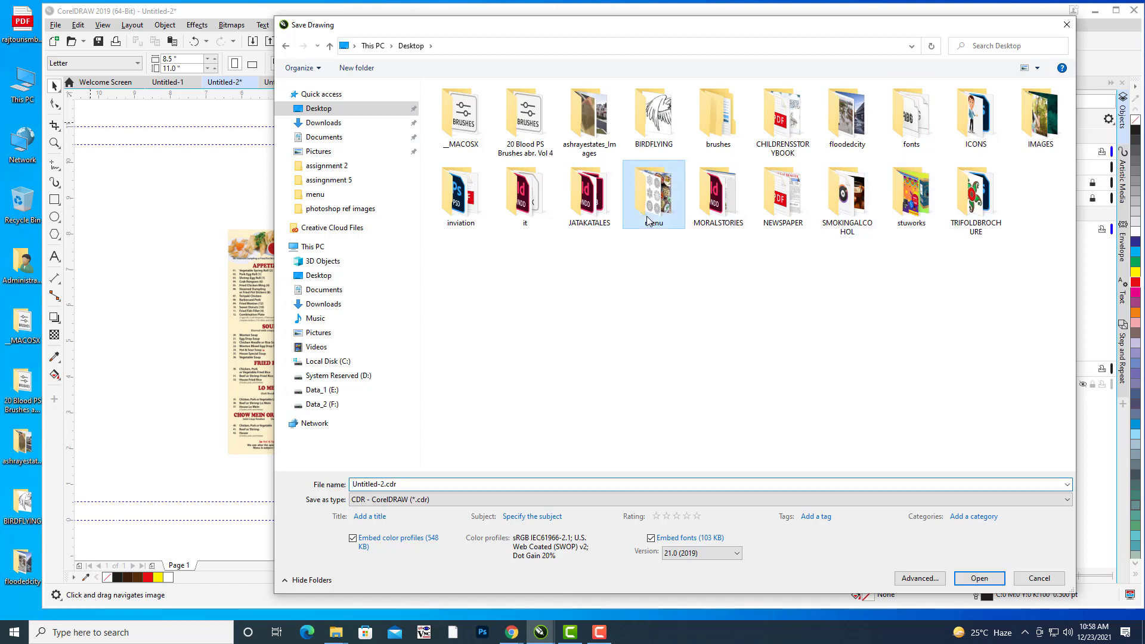
pyautogui.click(429, 488)
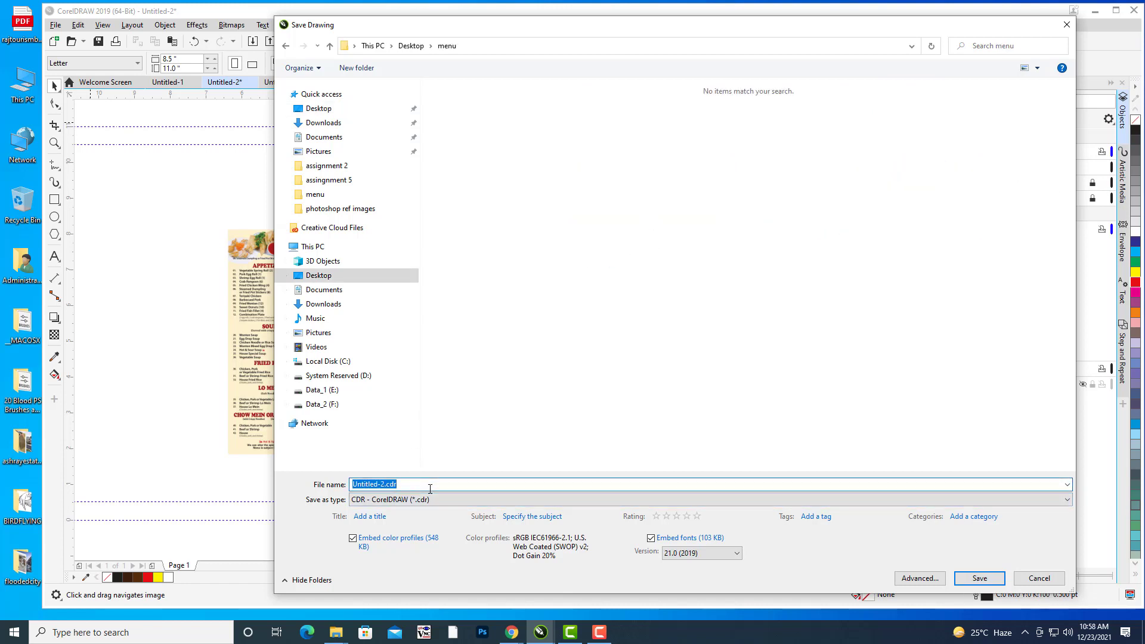
pyautogui.write('MENUCARD')
pyautogui.click(972, 579)
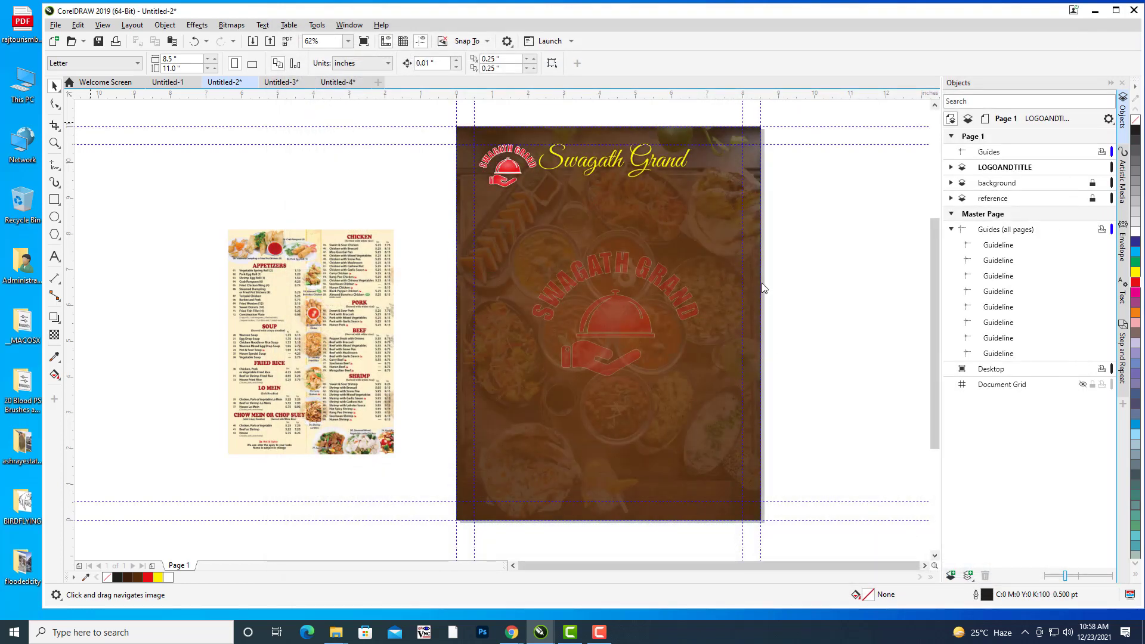
# Return to the Untitled-4 document and bring its page of mandalas into view.
pyautogui.moveTo(794, 241); pyautogui.dragTo(823, 253)
pyautogui.click(352, 84)
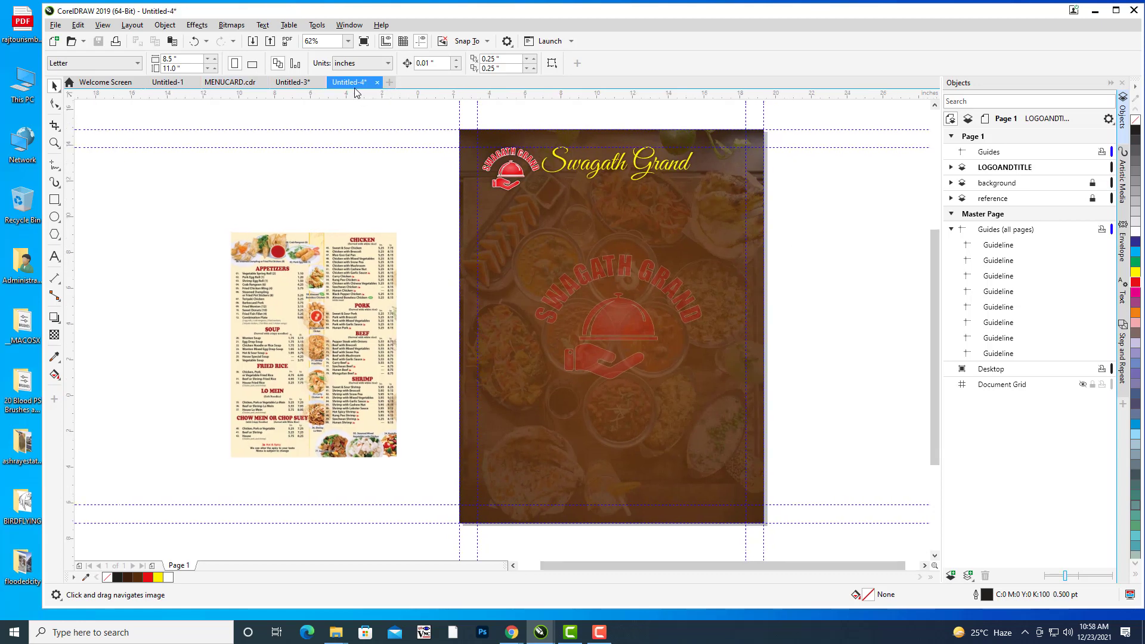
pyautogui.click(292, 82)
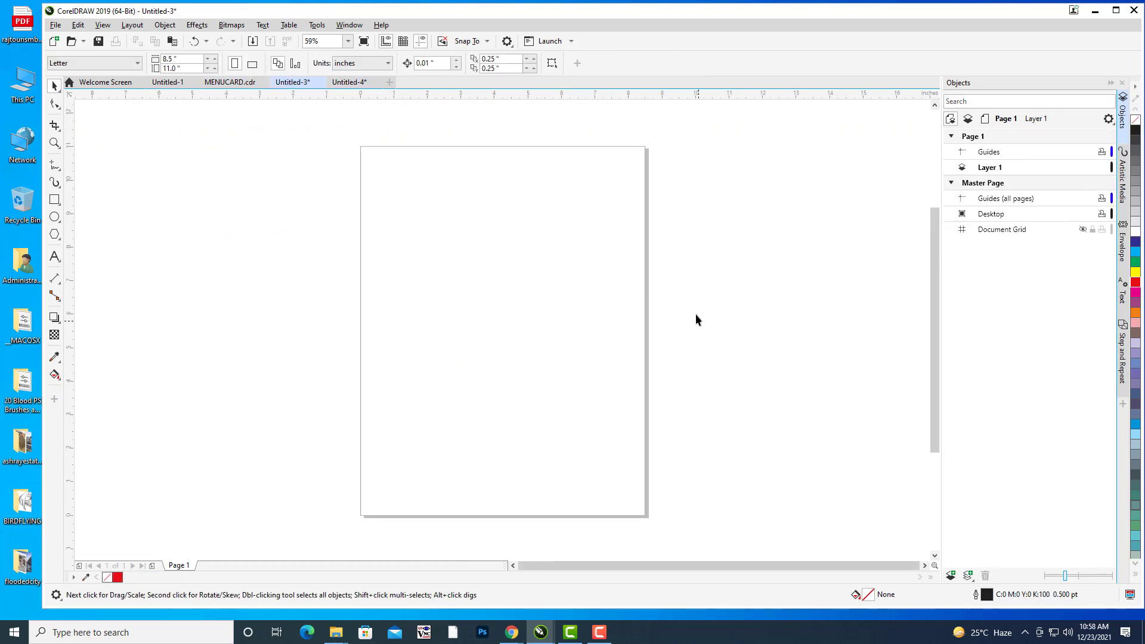
pyautogui.click(349, 82)
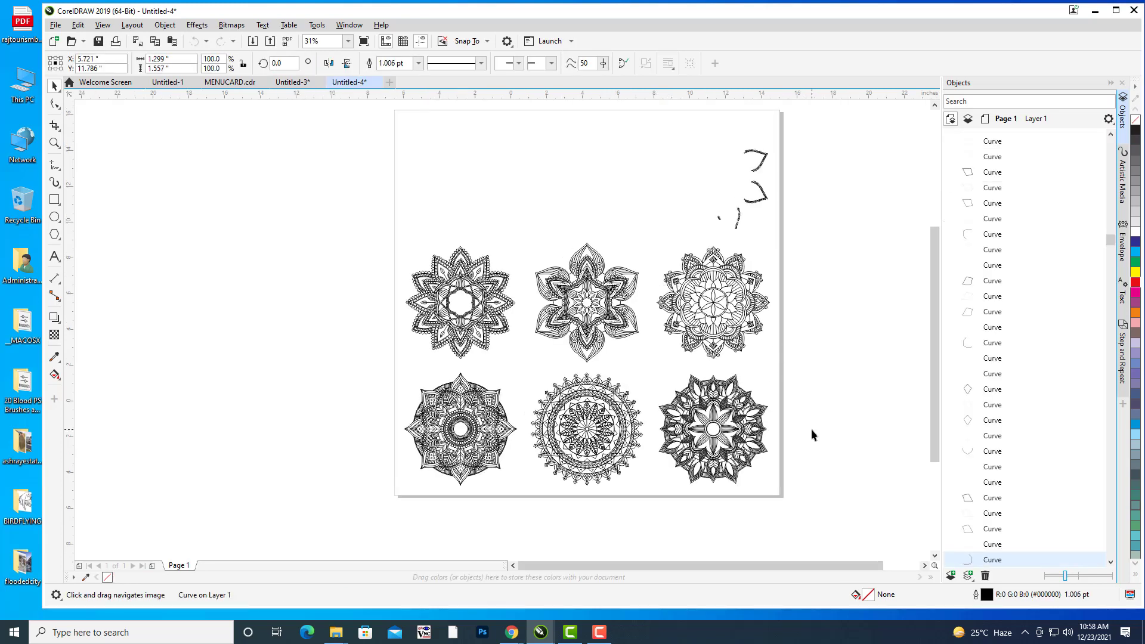
pyautogui.moveTo(703, 294); pyautogui.dragTo(707, 297)
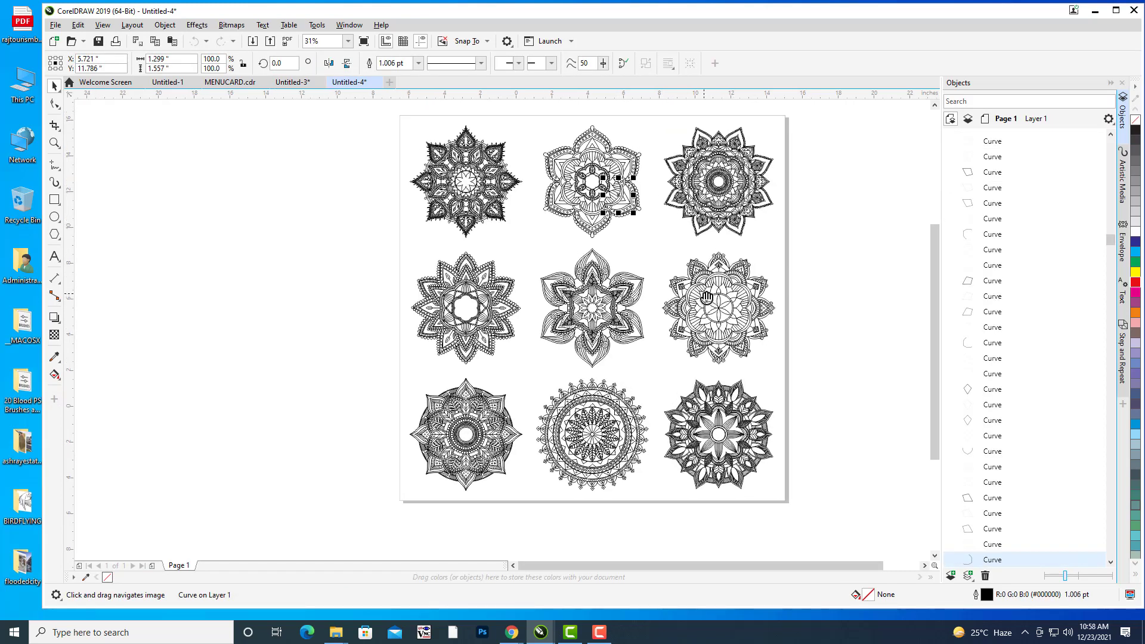
# Group all the curves of the bottom-left mandala and move the group off the page into the empty space beside it.
pyautogui.moveTo(521, 231); pyautogui.dragTo(542, 253)
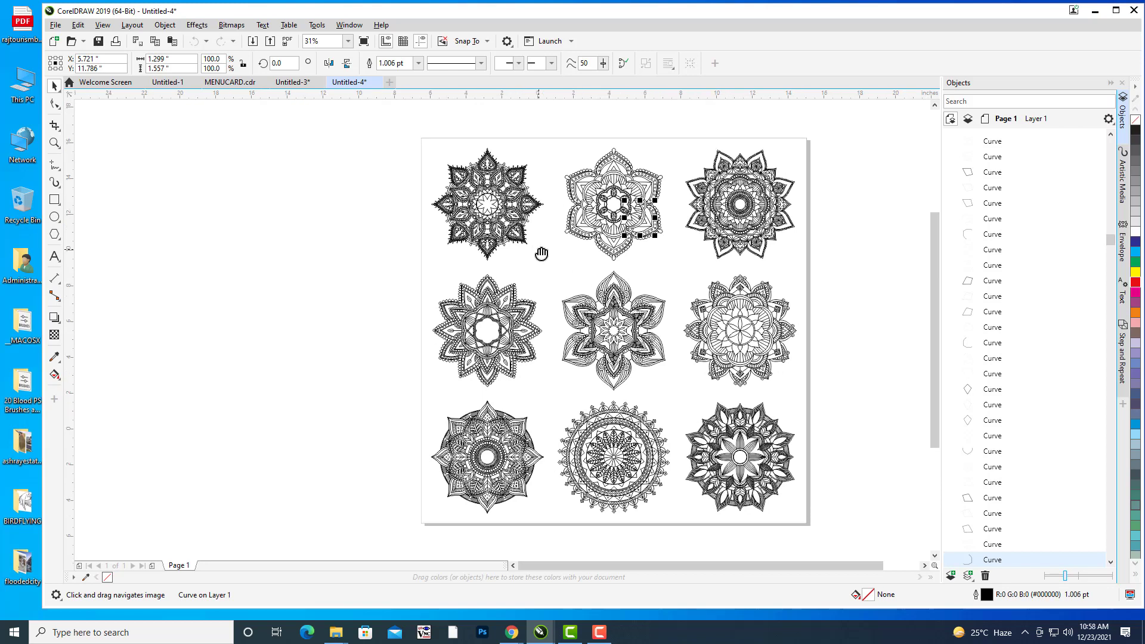
pyautogui.moveTo(562, 391); pyautogui.dragTo(588, 331)
pyautogui.click(509, 407)
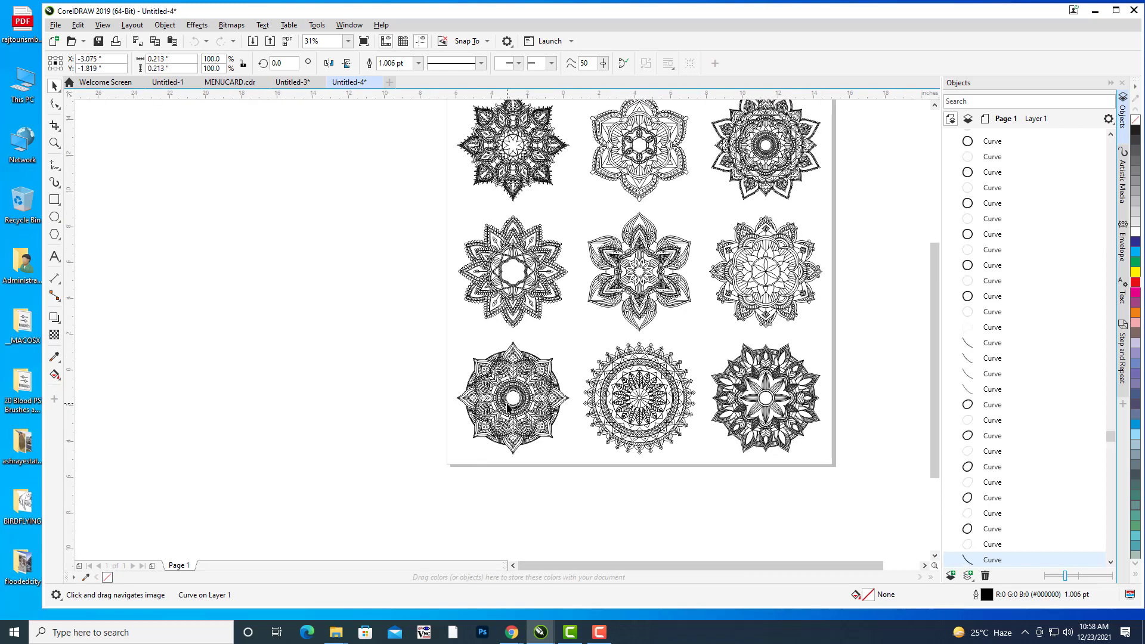
pyautogui.click(460, 350)
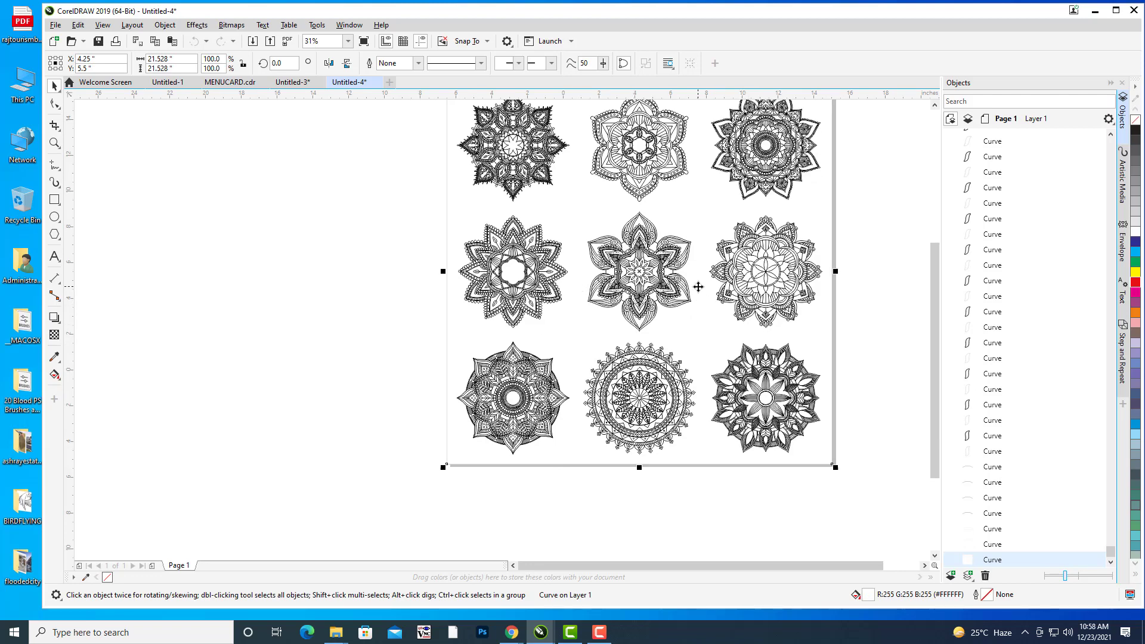
pyautogui.scroll(-2, 698, 287)
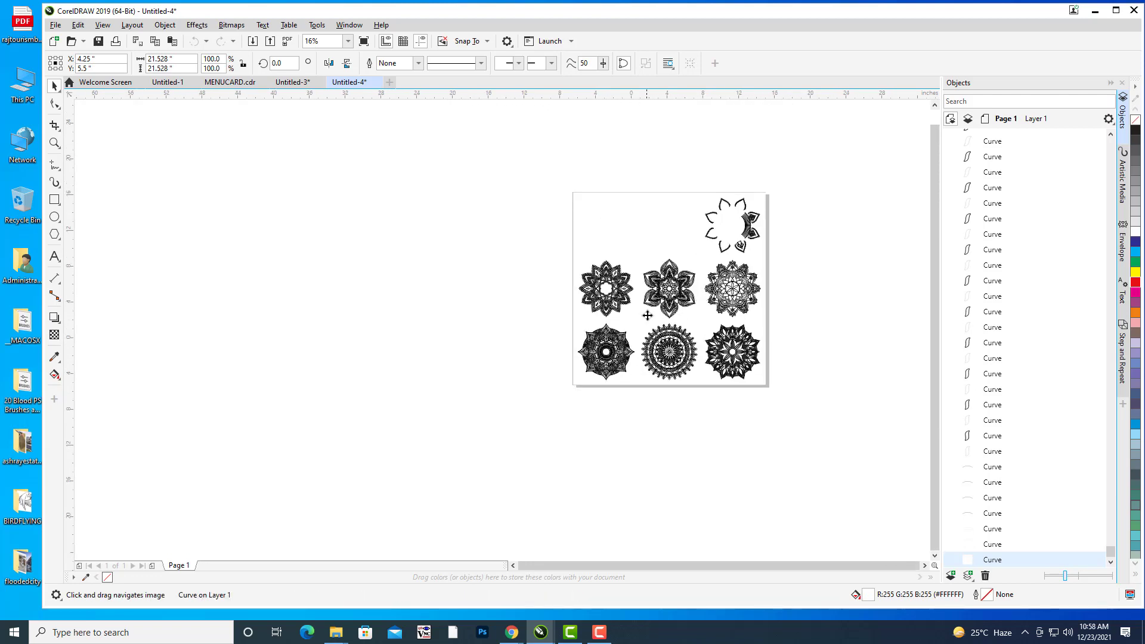
pyautogui.scroll(2, 647, 315)
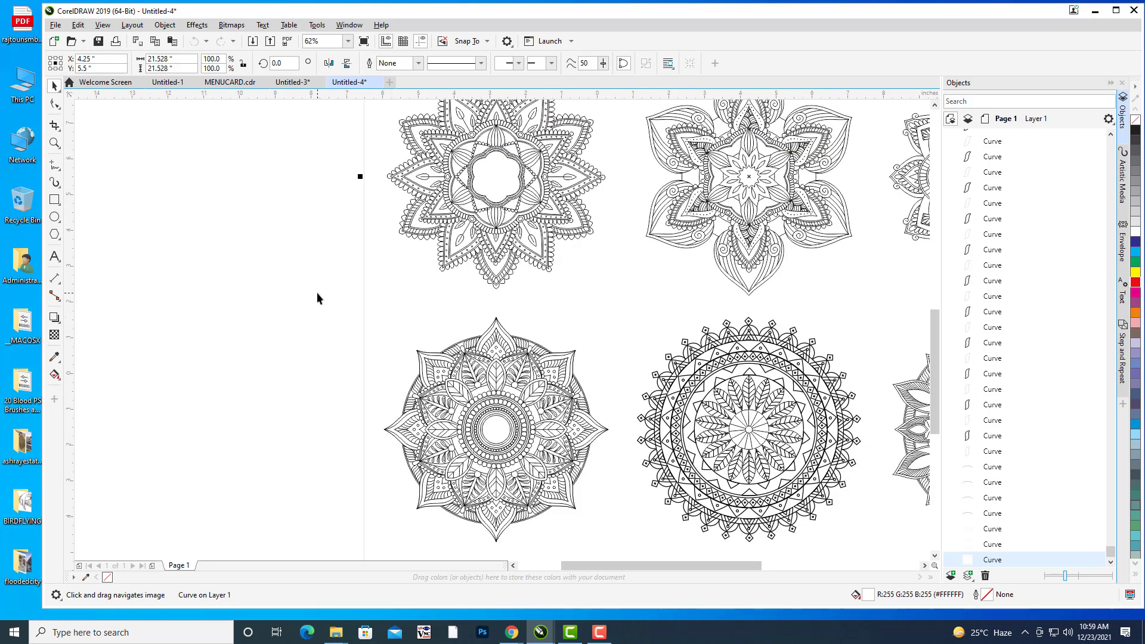
pyautogui.moveTo(616, 555); pyautogui.dragTo(617, 516)
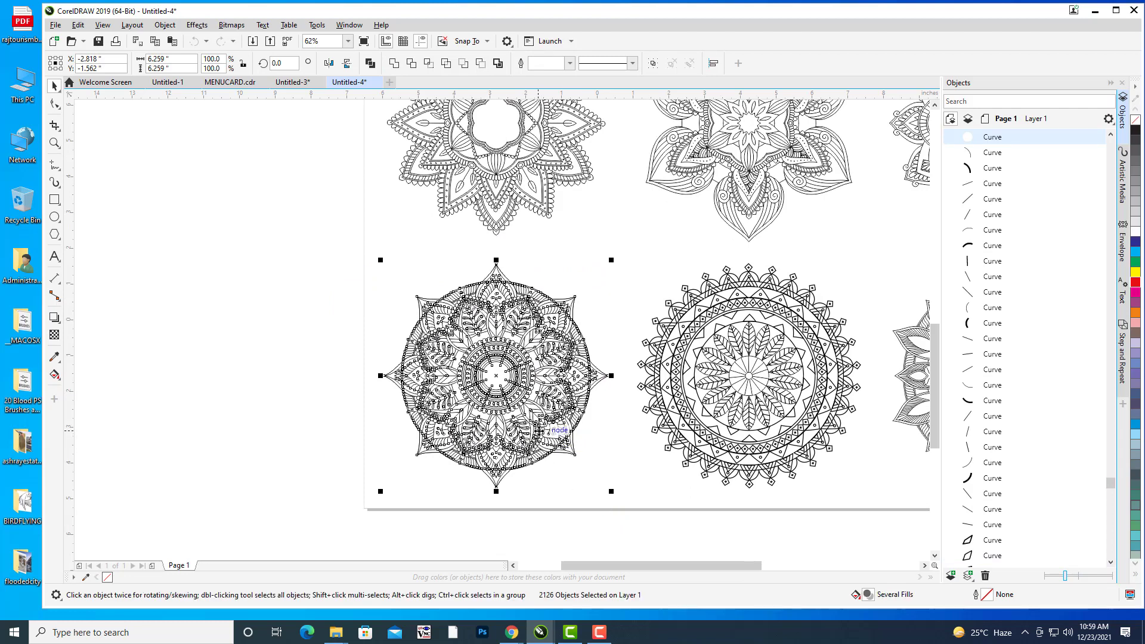
pyautogui.hotkey('ctrl', 'g')
pyautogui.moveTo(497, 375); pyautogui.dragTo(196, 351)
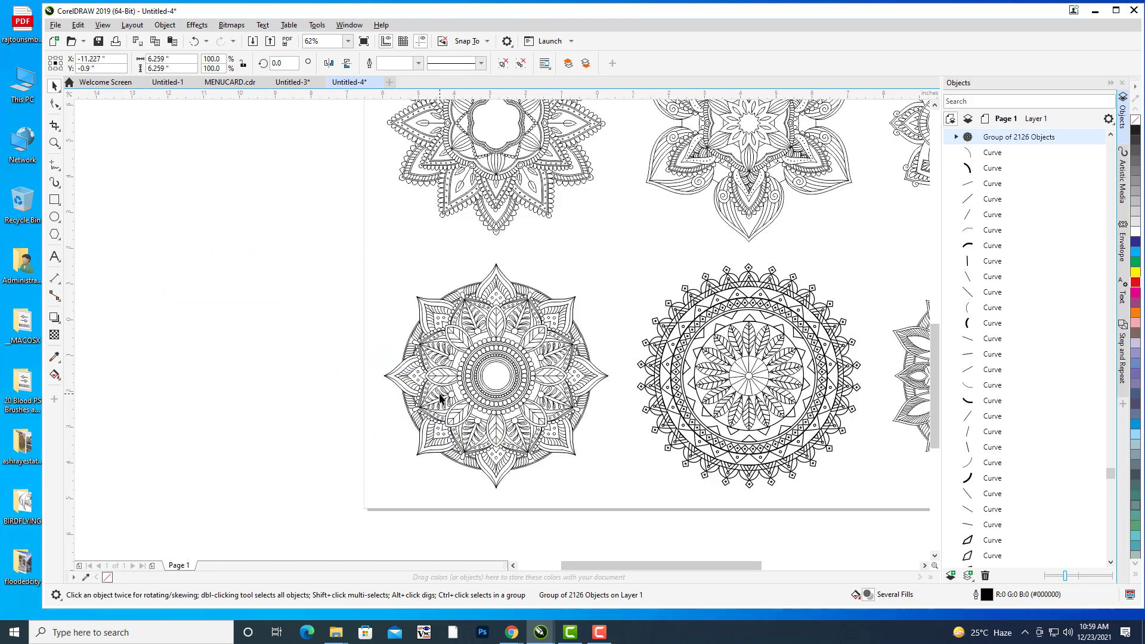
# Delete the other eight mandalas from the page, keeping the grouped mandala beside it.
pyautogui.scroll(-2, 511, 373)
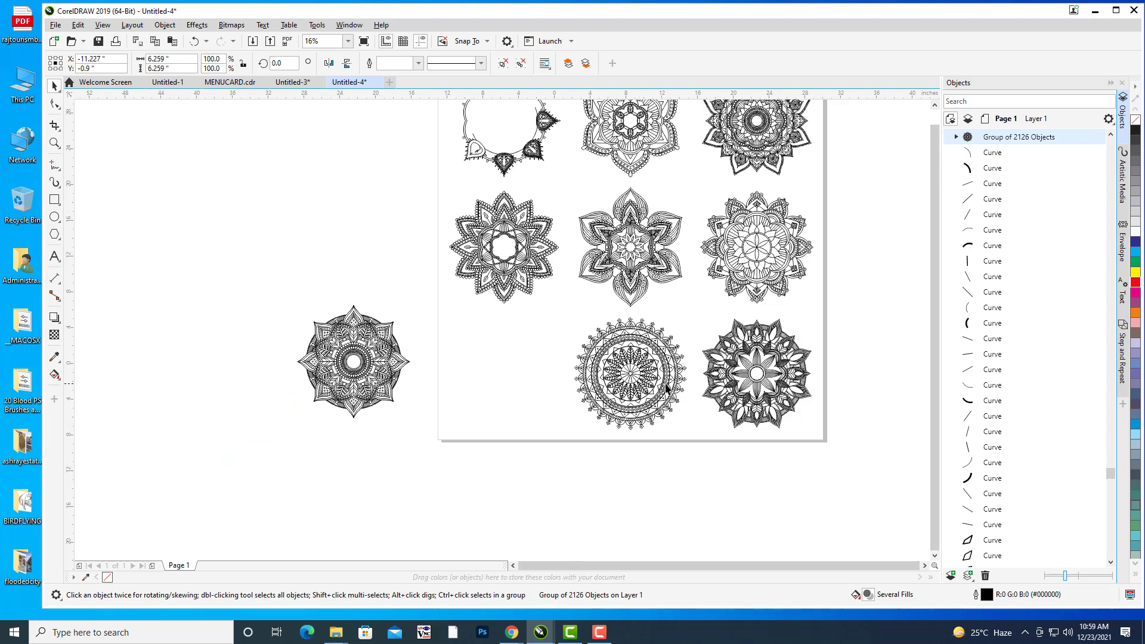
pyautogui.scroll(-2, 668, 388)
pyautogui.scroll(-2, 686, 375)
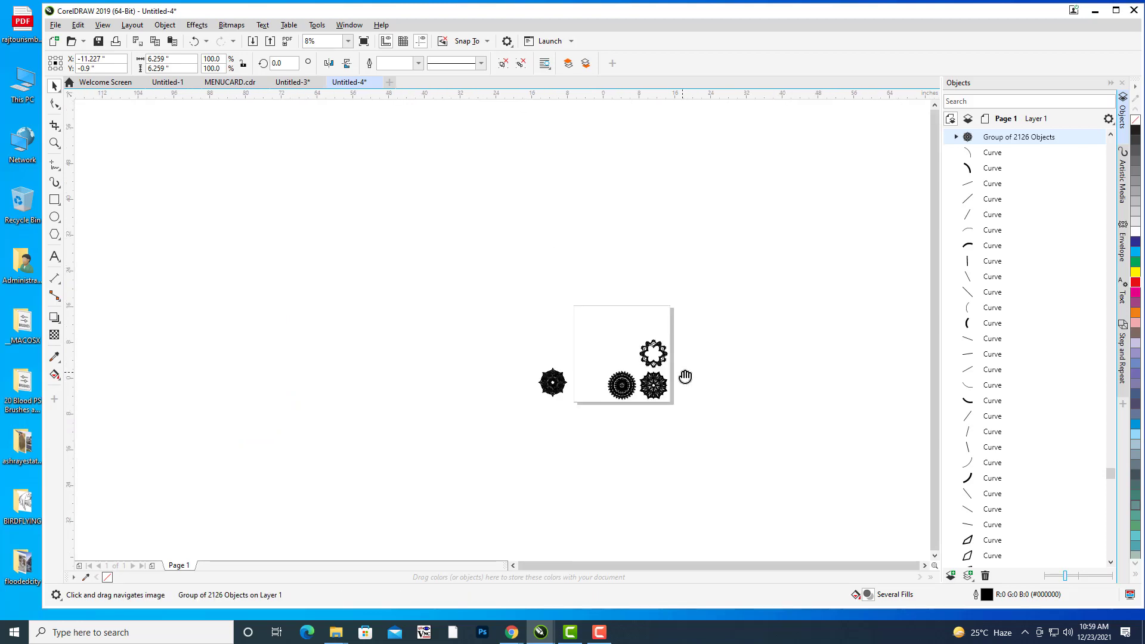
pyautogui.scroll(6, 653, 374)
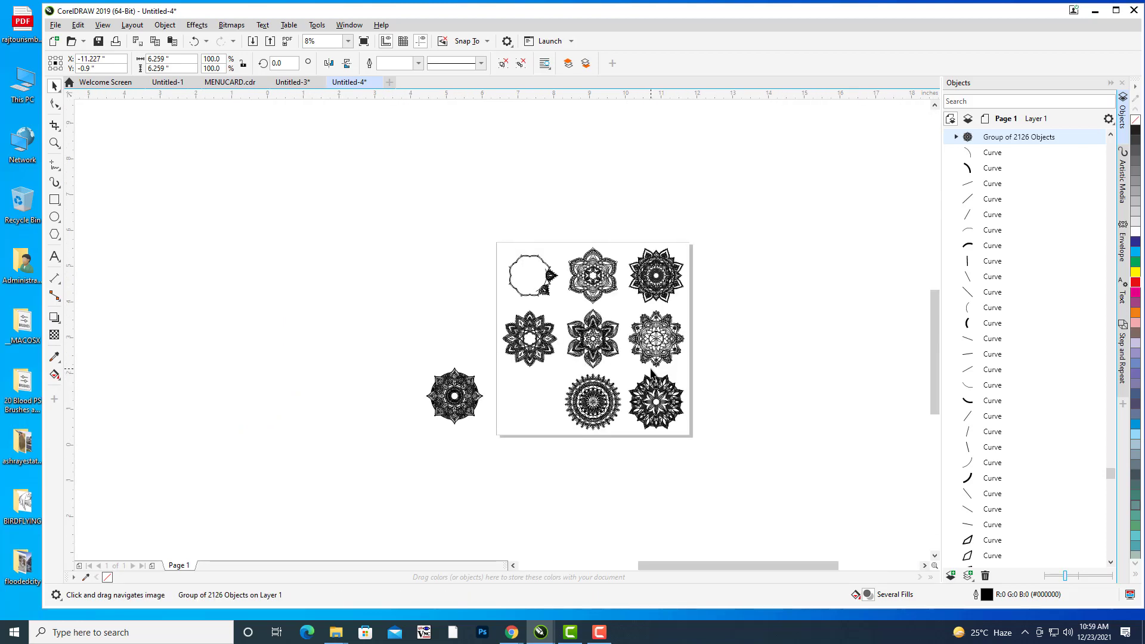
pyautogui.scroll(-4, 657, 366)
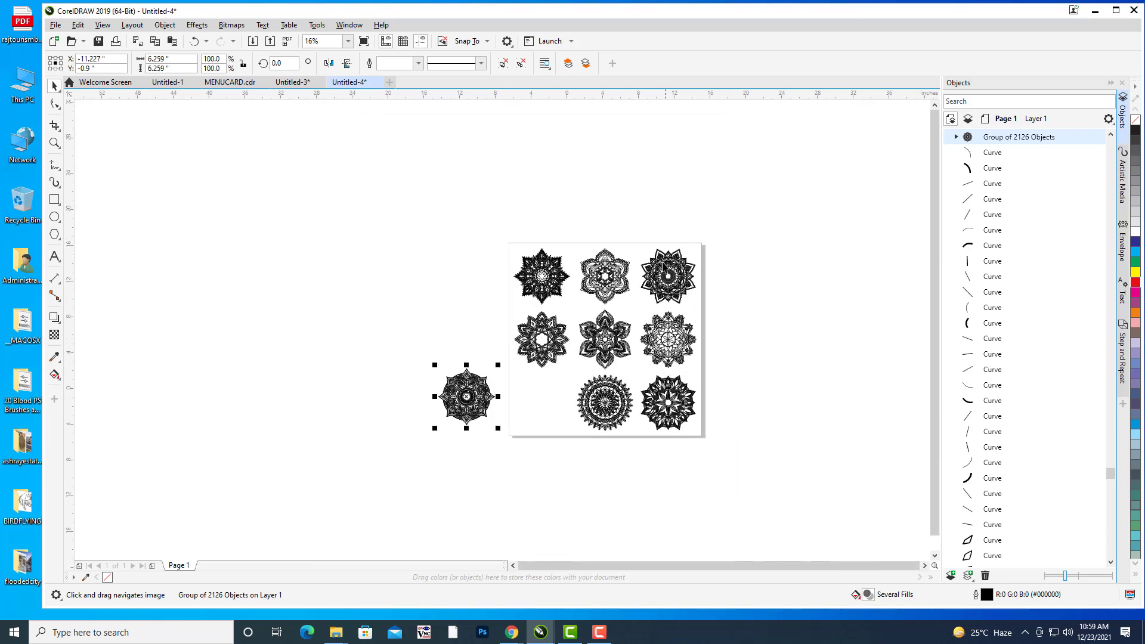
pyautogui.click(671, 195)
pyautogui.moveTo(523, 208); pyautogui.dragTo(706, 428)
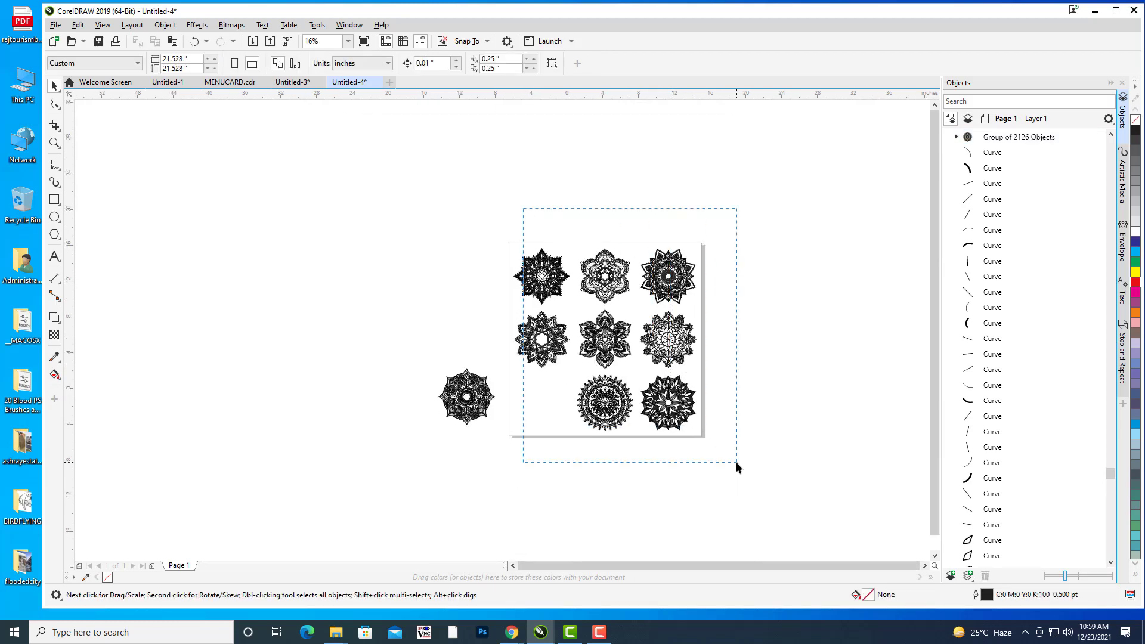
pyautogui.moveTo(752, 488); pyautogui.dragTo(752, 477)
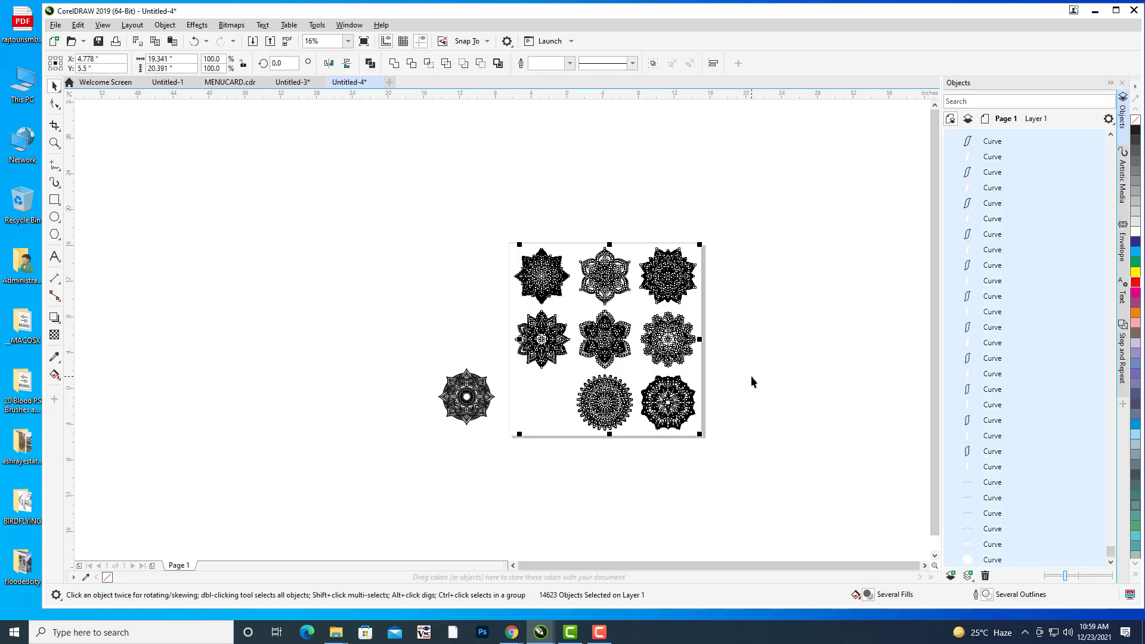
pyautogui.press('Delete')
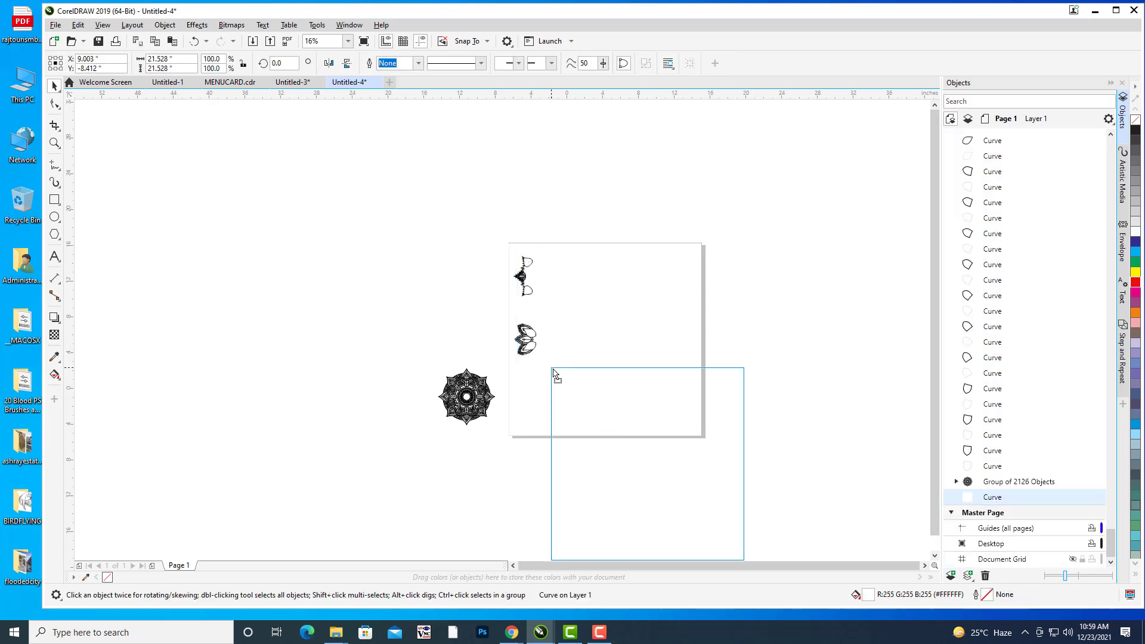
# Delete the white background square and the leftover mandala fragments along the page's left edge.
pyautogui.click(591, 387)
pyautogui.press('Delete')
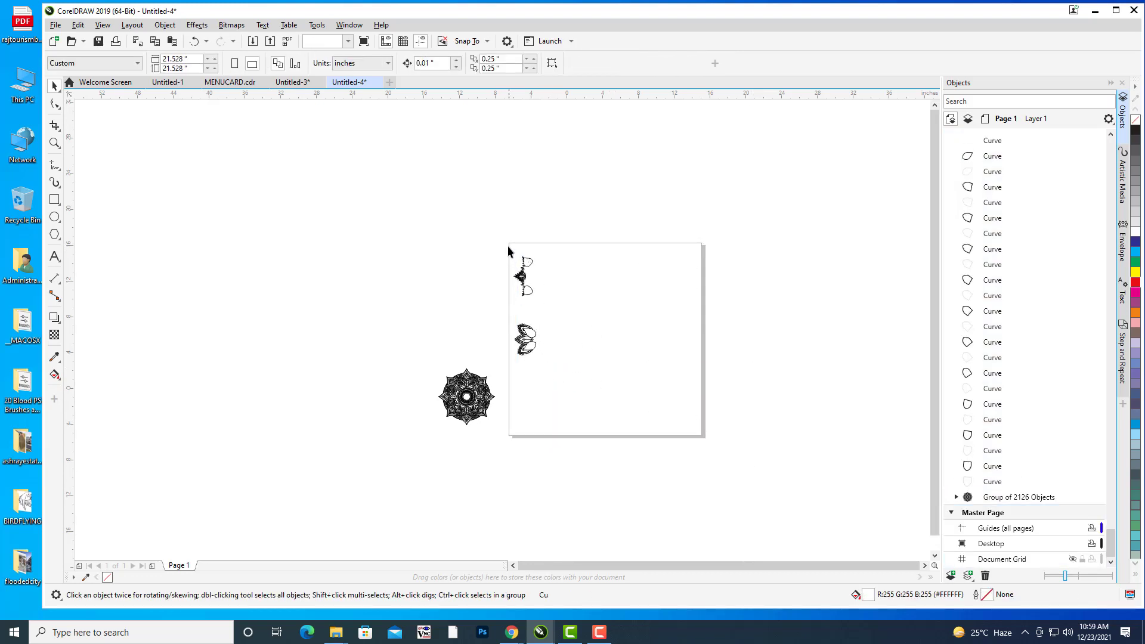
pyautogui.moveTo(511, 248); pyautogui.dragTo(553, 363)
pyautogui.press('Delete')
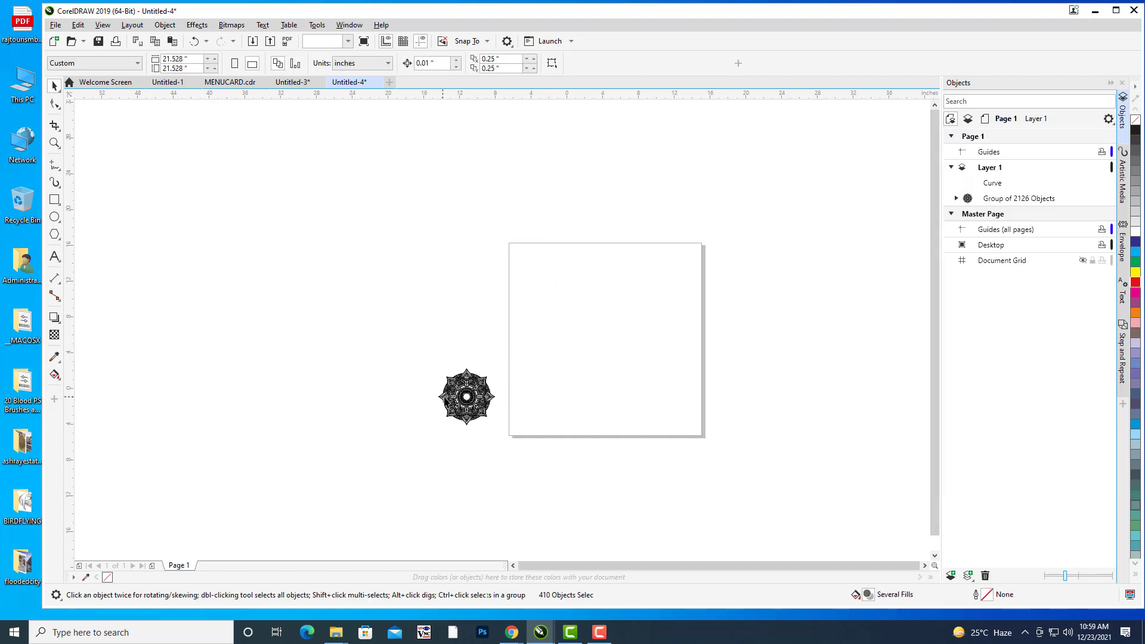
# Move the grouped mandala onto the empty page and scale it down proportionally about its centre to about 4.18 inches.
pyautogui.click(466, 396)
pyautogui.moveTo(466, 397); pyautogui.dragTo(627, 317)
pyautogui.scroll(2, 632, 310)
pyautogui.scroll(4, 632, 310)
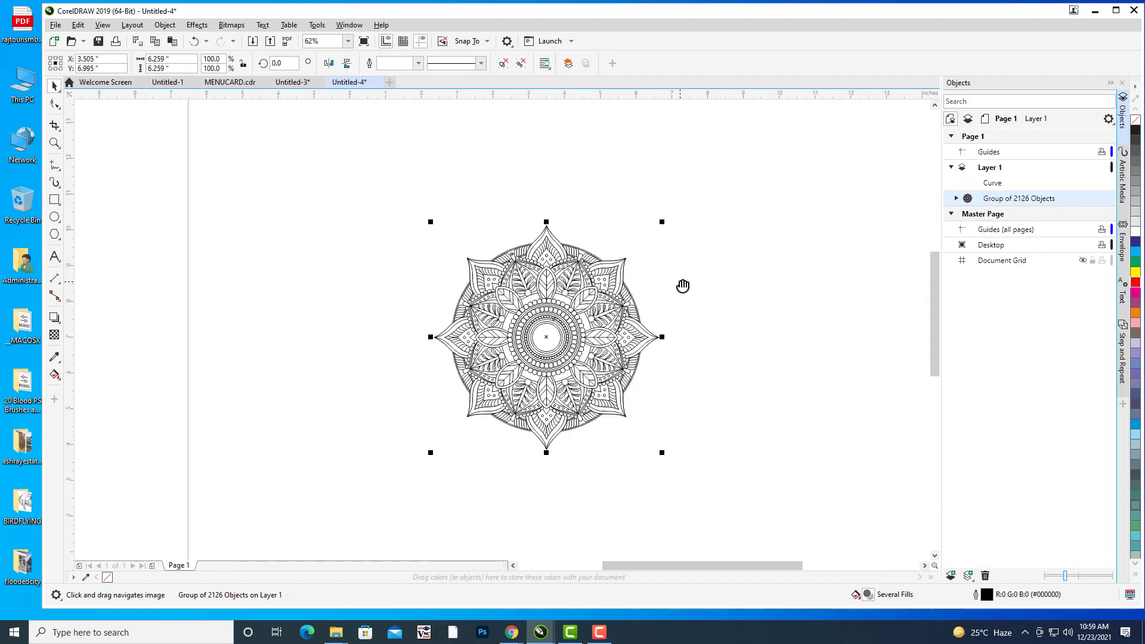
pyautogui.moveTo(662, 221); pyautogui.dragTo(625, 258)
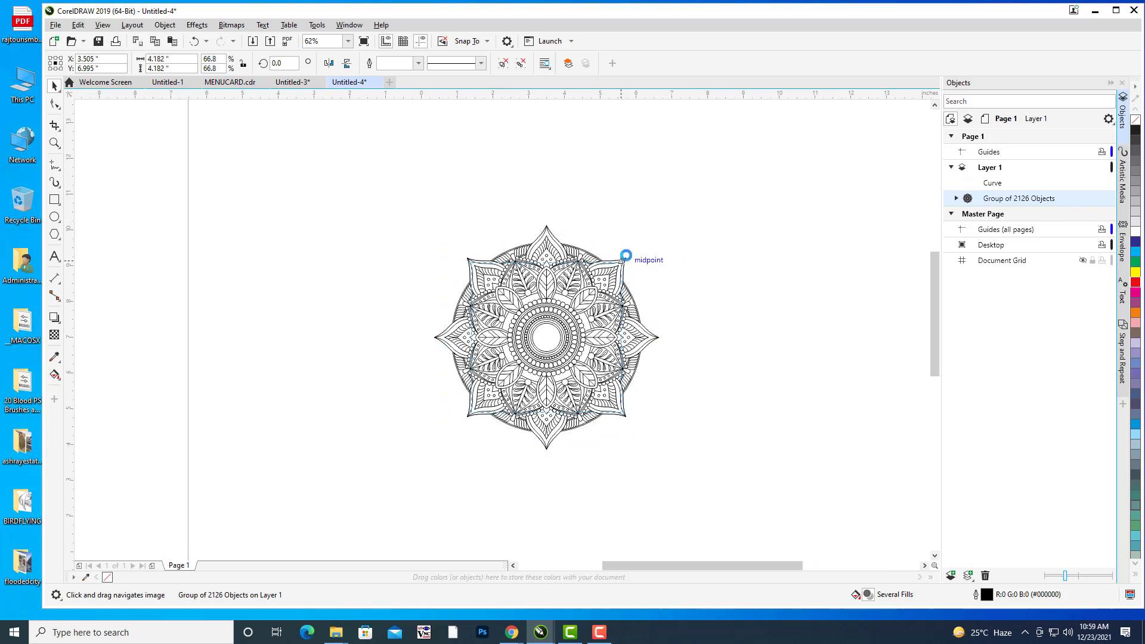
pyautogui.moveTo(629, 315); pyautogui.dragTo(633, 264)
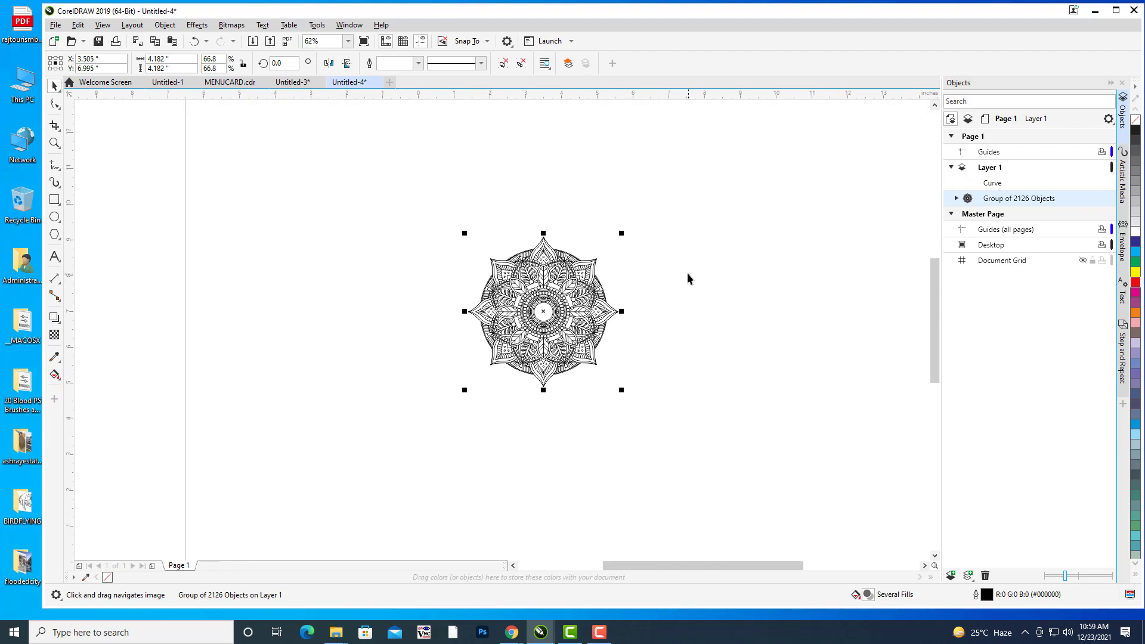
# Ungroup the scaled mandala into its separate curves.
pyautogui.click(685, 274)
pyautogui.moveTo(427, 212); pyautogui.dragTo(695, 443)
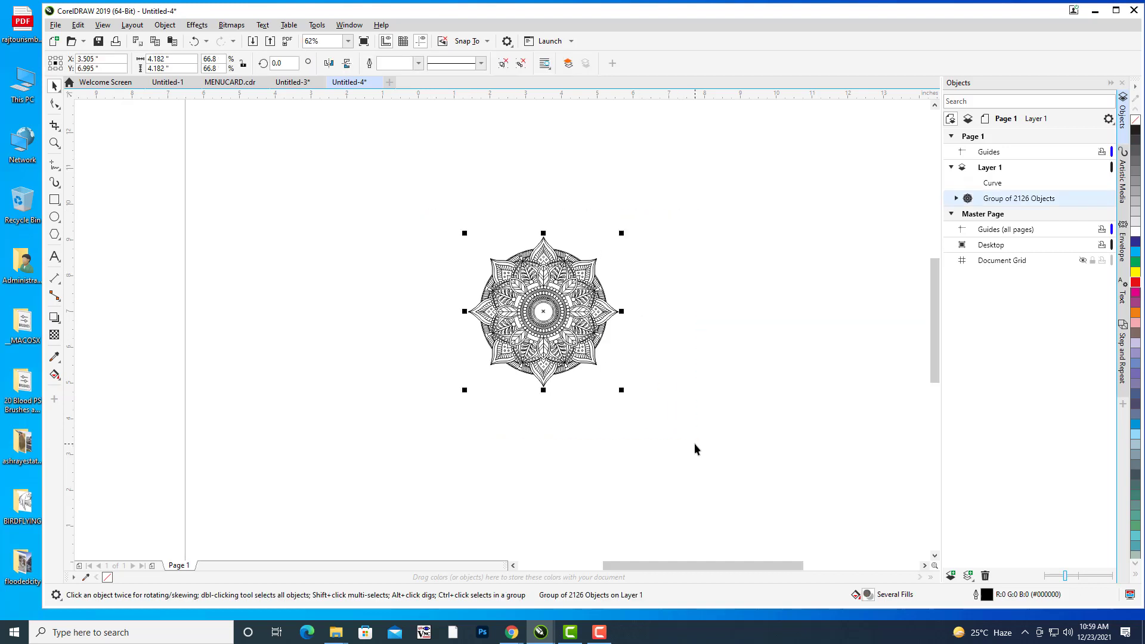
pyautogui.moveTo(787, 289); pyautogui.dragTo(785, 275)
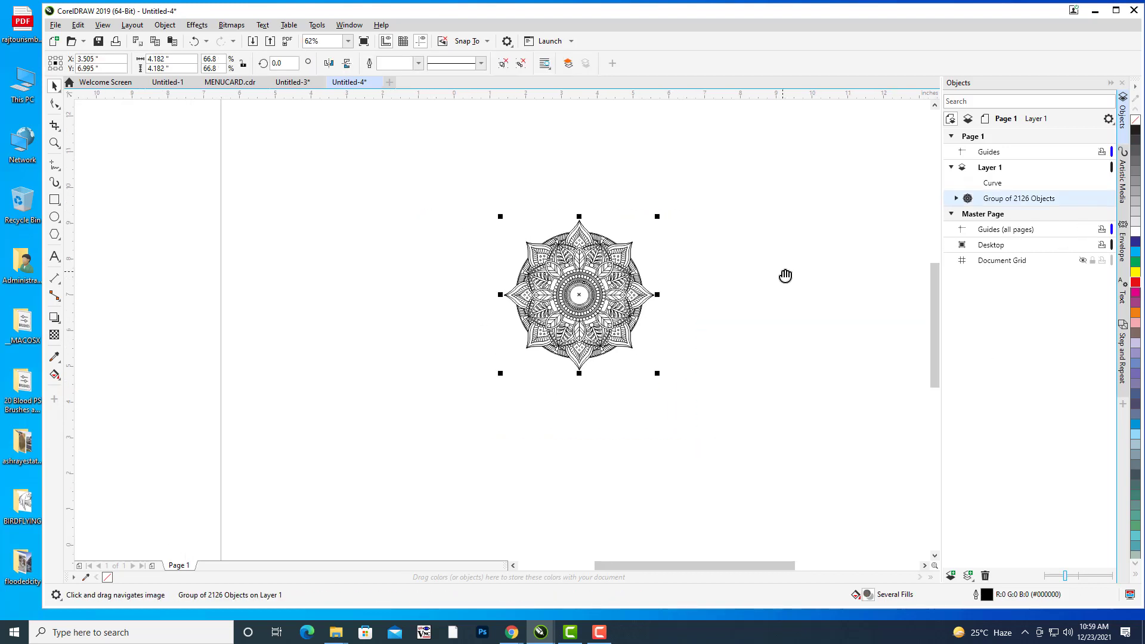
pyautogui.rightClick(1018, 200)
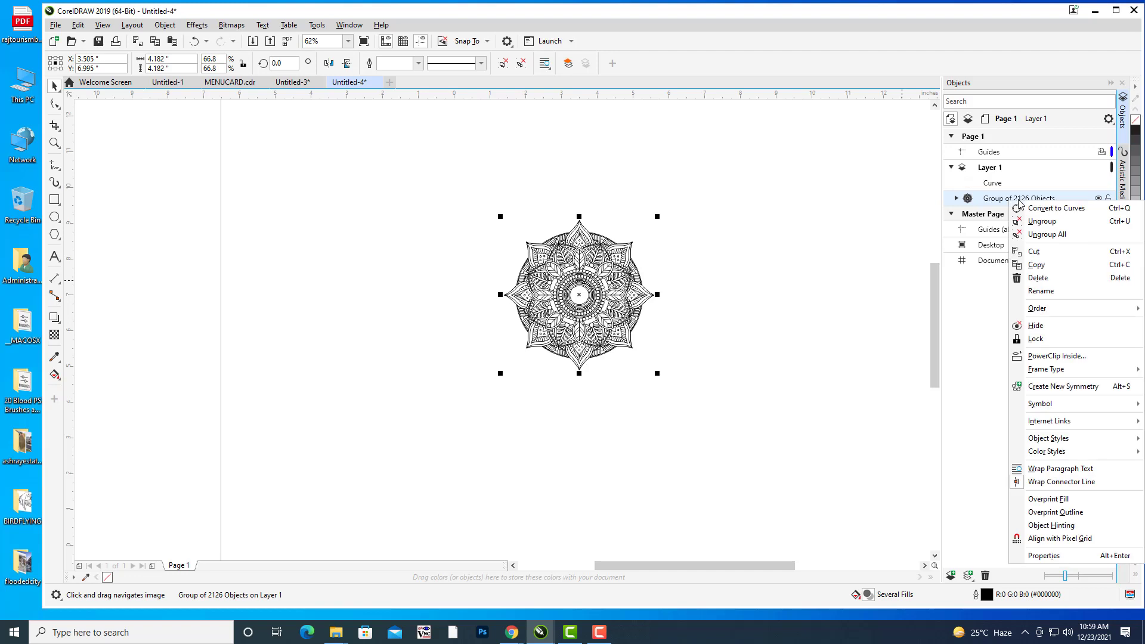
pyautogui.click(1041, 221)
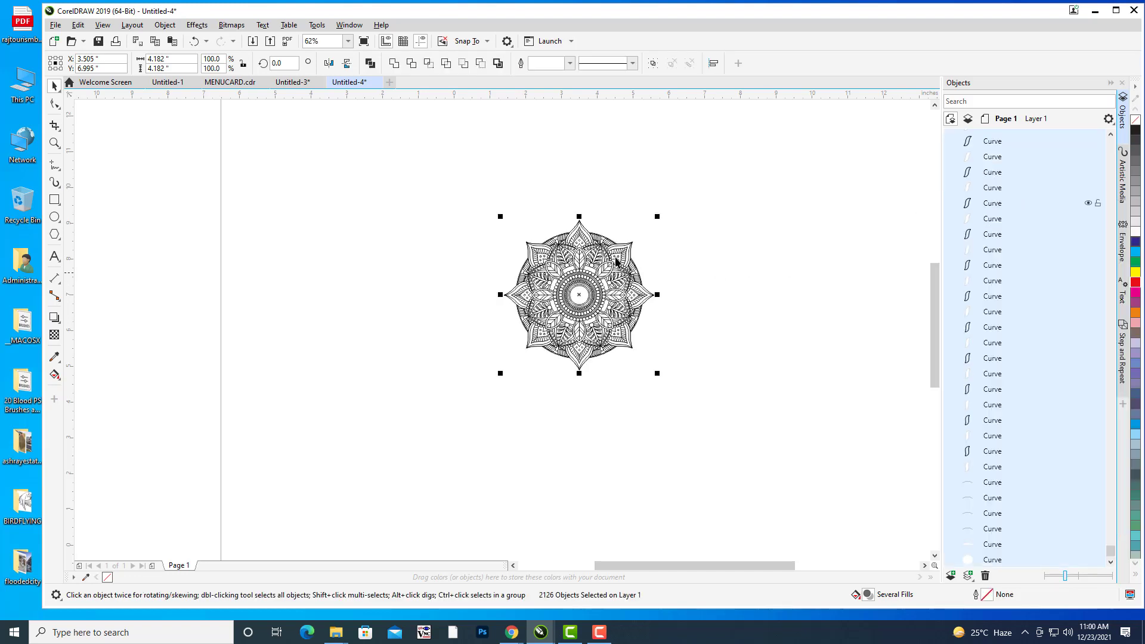
# Try to weld all of the mandala's curves into a single object.
pyautogui.click(583, 162)
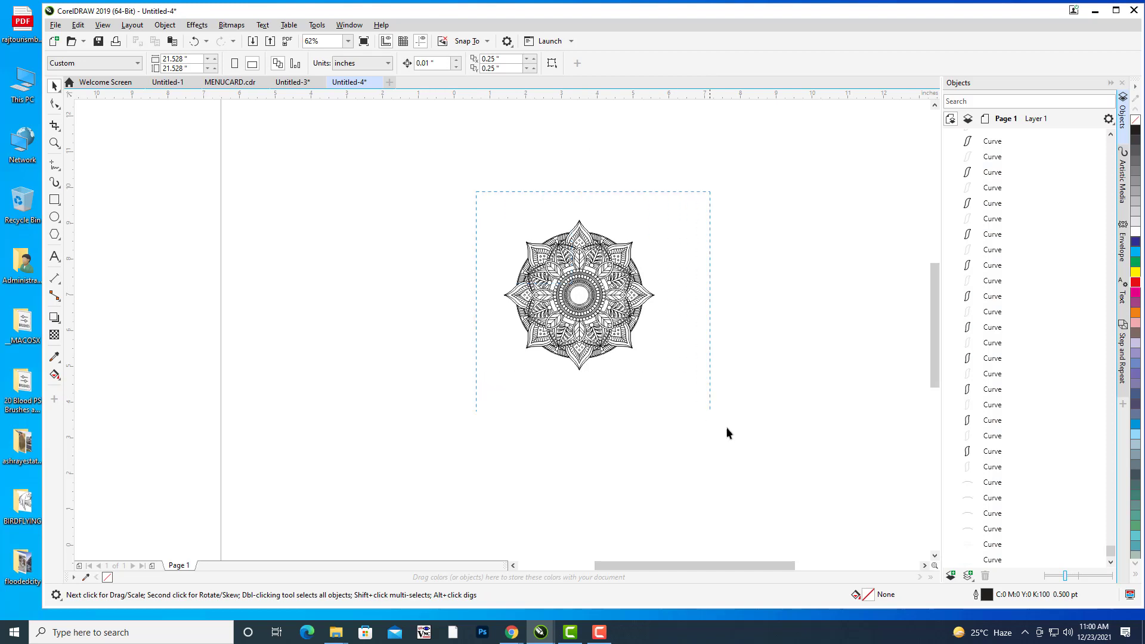
pyautogui.moveTo(727, 429); pyautogui.dragTo(738, 439)
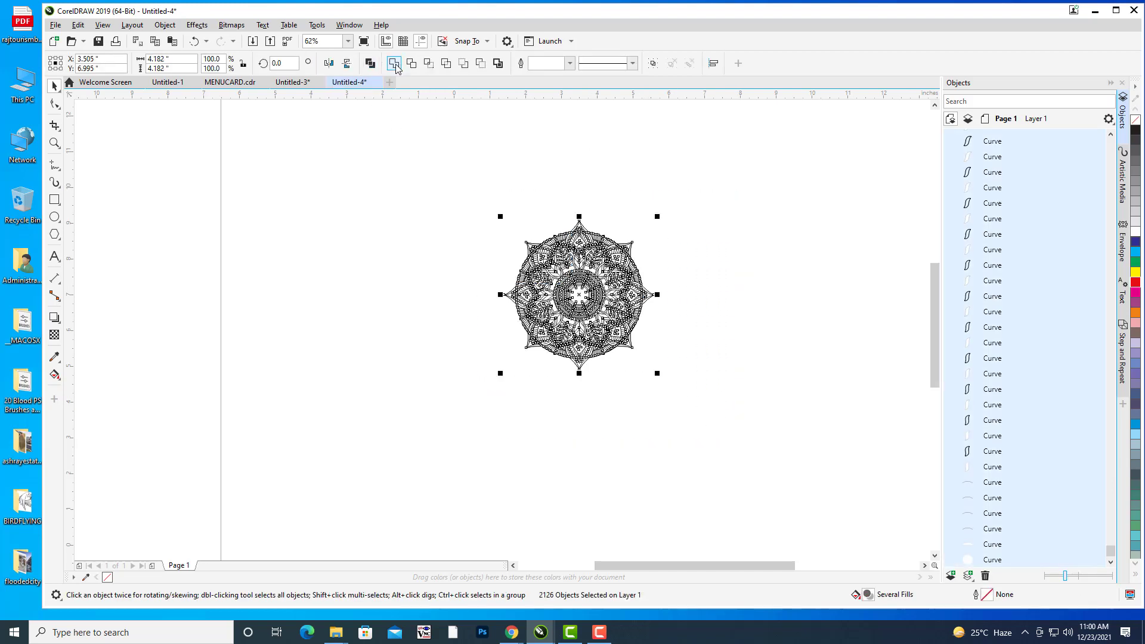
pyautogui.click(395, 64)
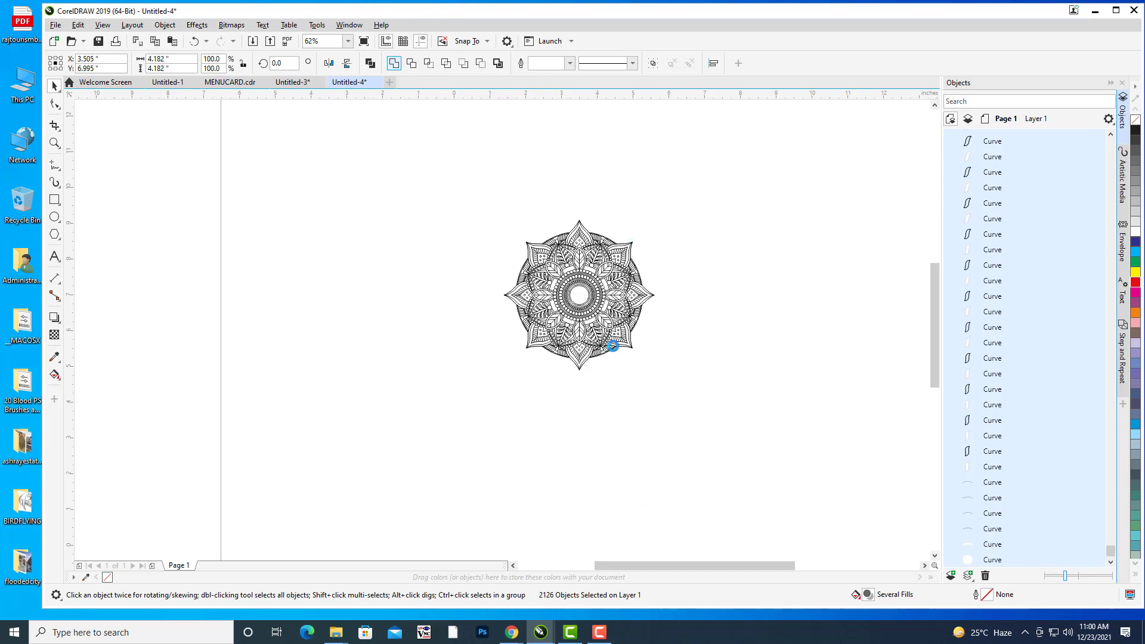
pyautogui.click(599, 633)
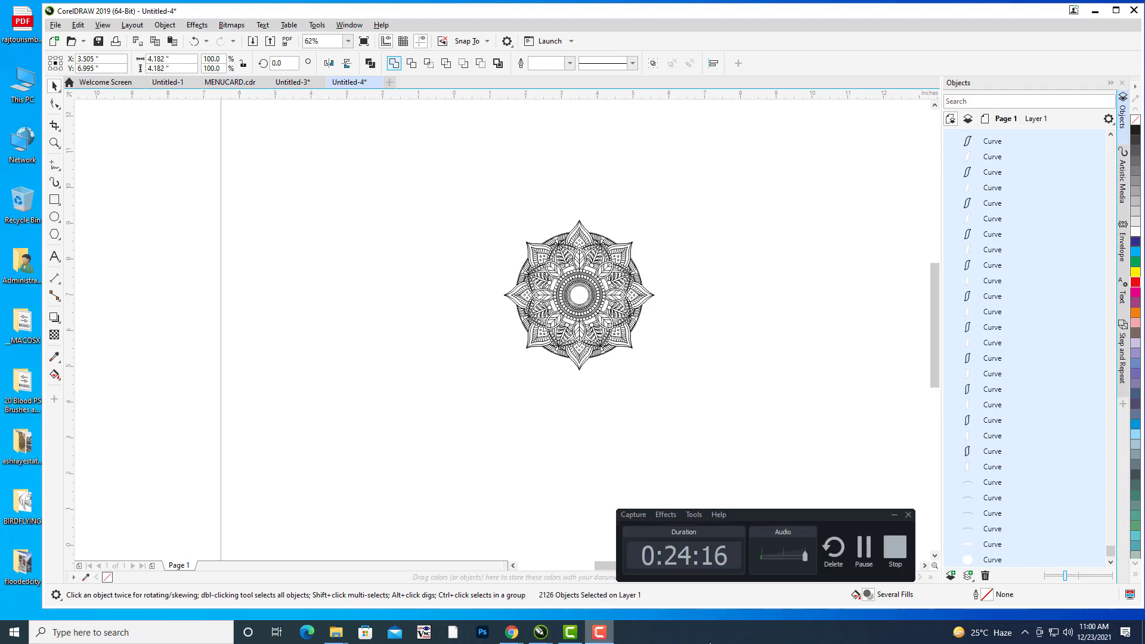
pyautogui.click(902, 561)
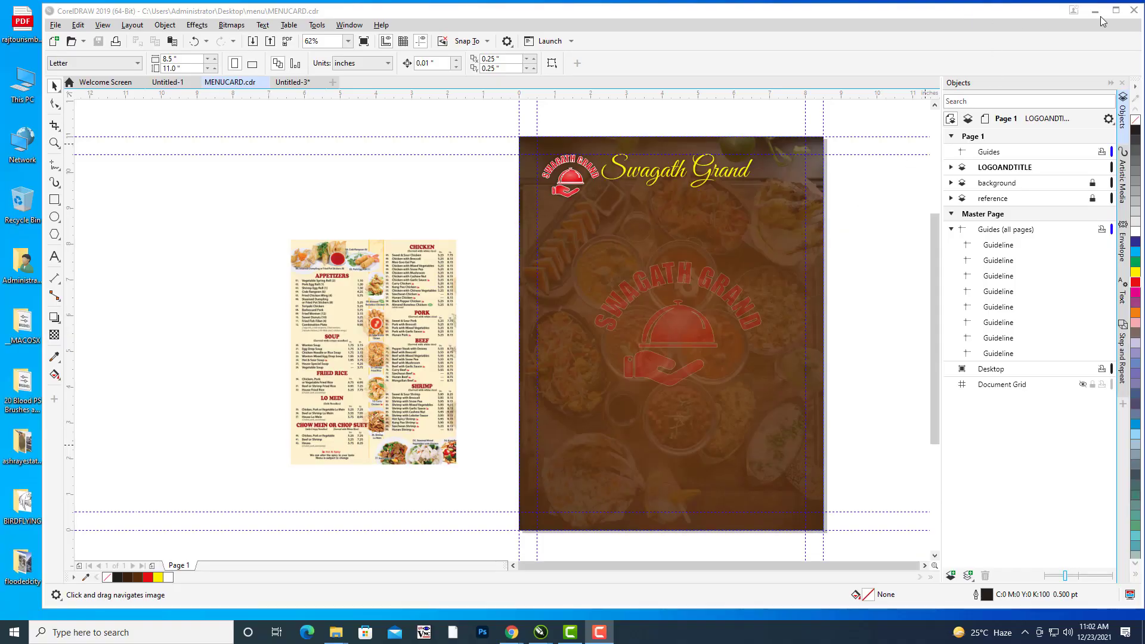
# Switch to the menu folder and open 406840-indian-mandala-design.jpg in Photoshop.
pyautogui.click(1099, 13)
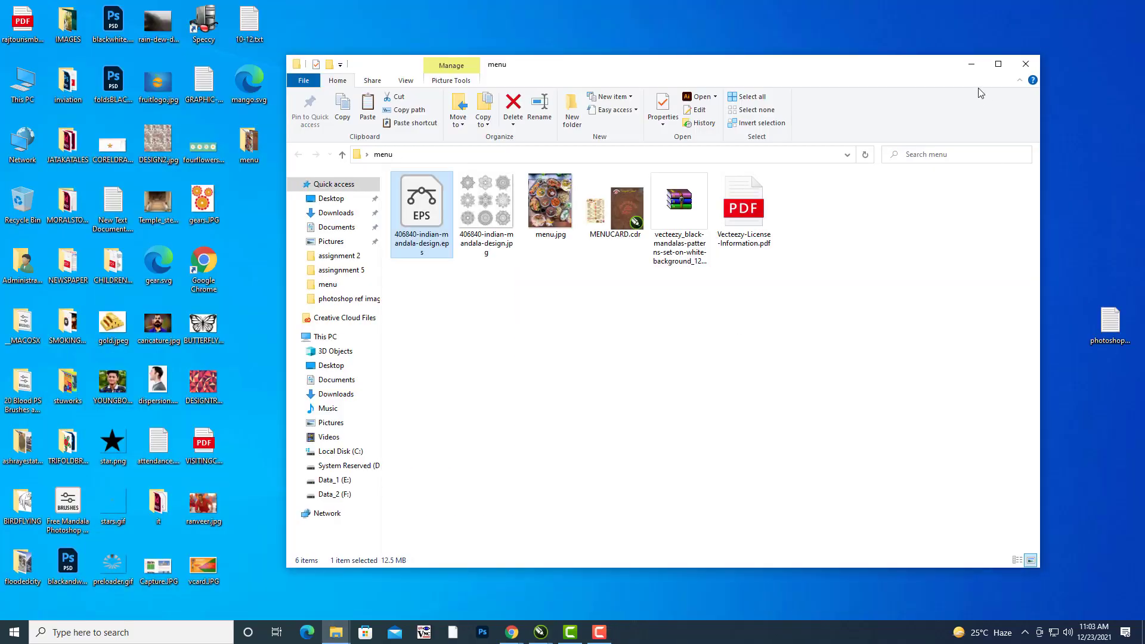
pyautogui.click(974, 65)
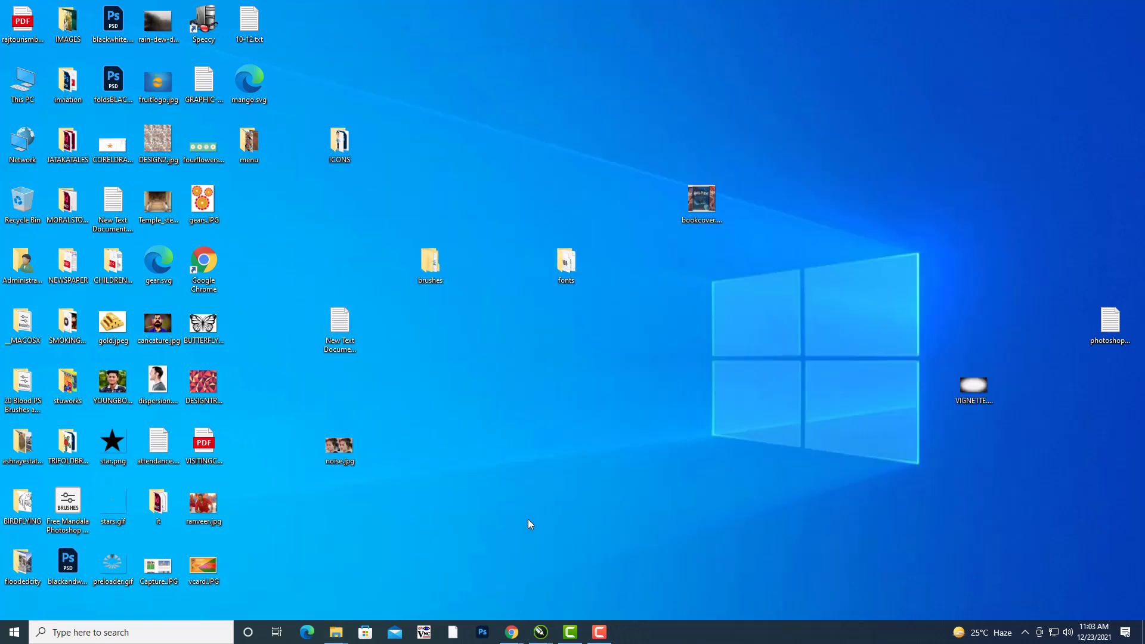
pyautogui.moveTo(349, 620)
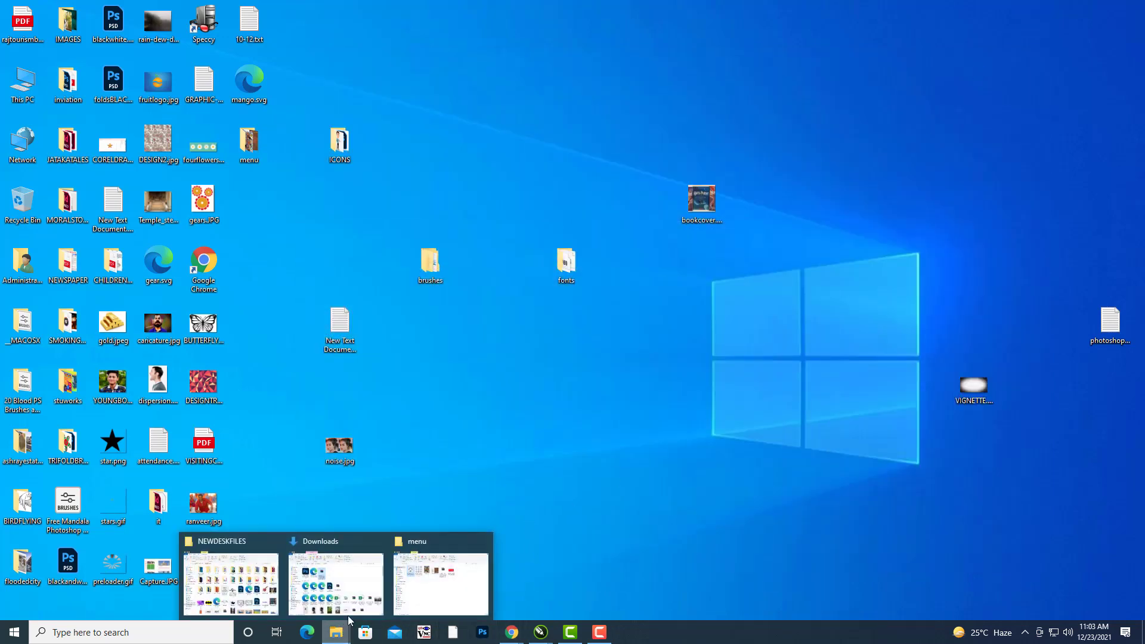
pyautogui.click(467, 590)
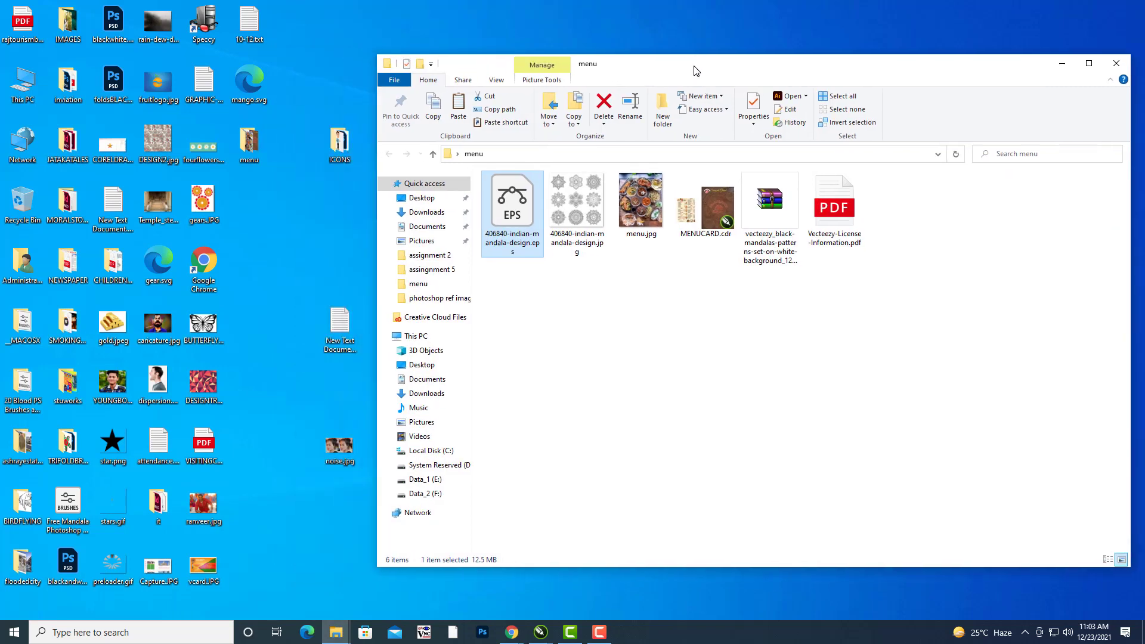
pyautogui.click(573, 217)
pyautogui.rightClick(570, 184)
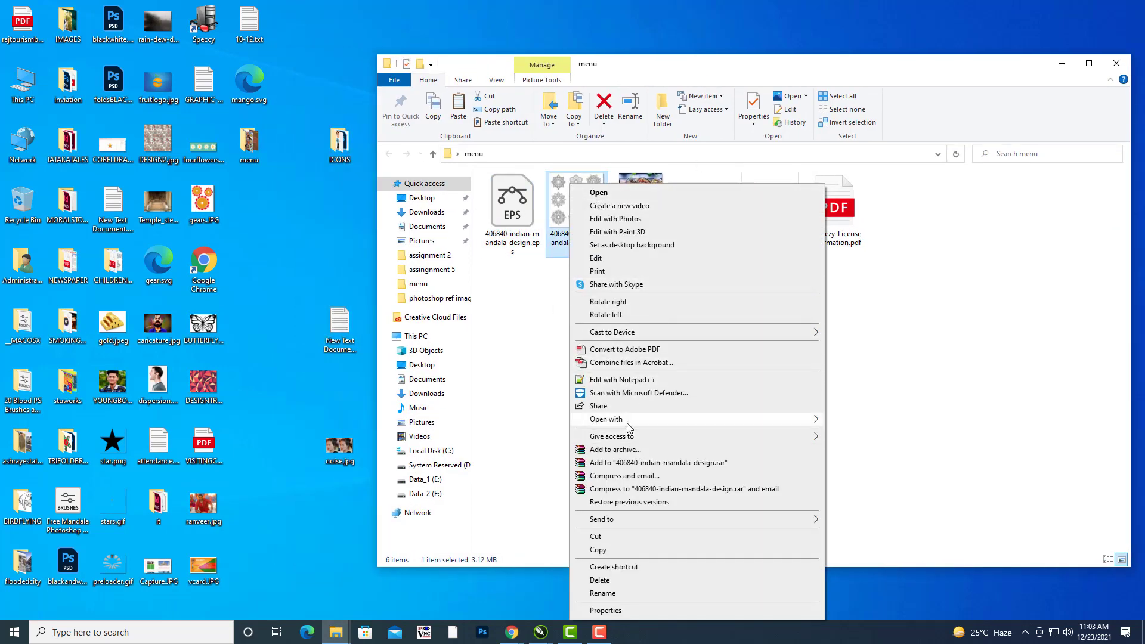
pyautogui.moveTo(627, 423)
pyautogui.click(881, 435)
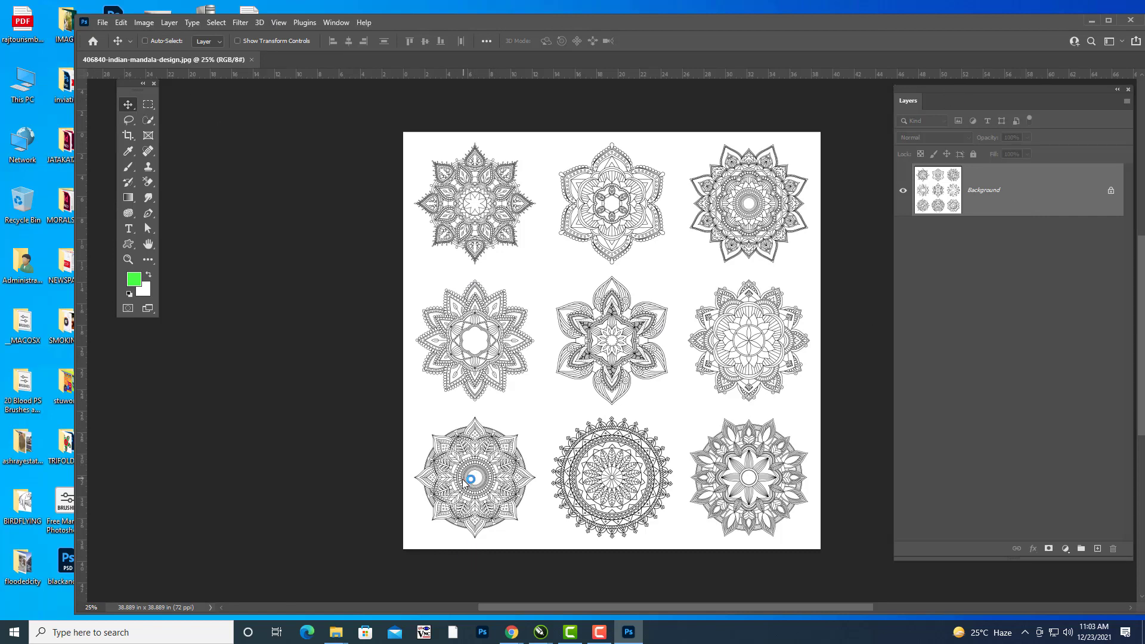
# Convert the locked Background of the mandala image into a regular layer, accepting the default layer settings.
pyautogui.doubleClick(1025, 183)
pyautogui.click(831, 198)
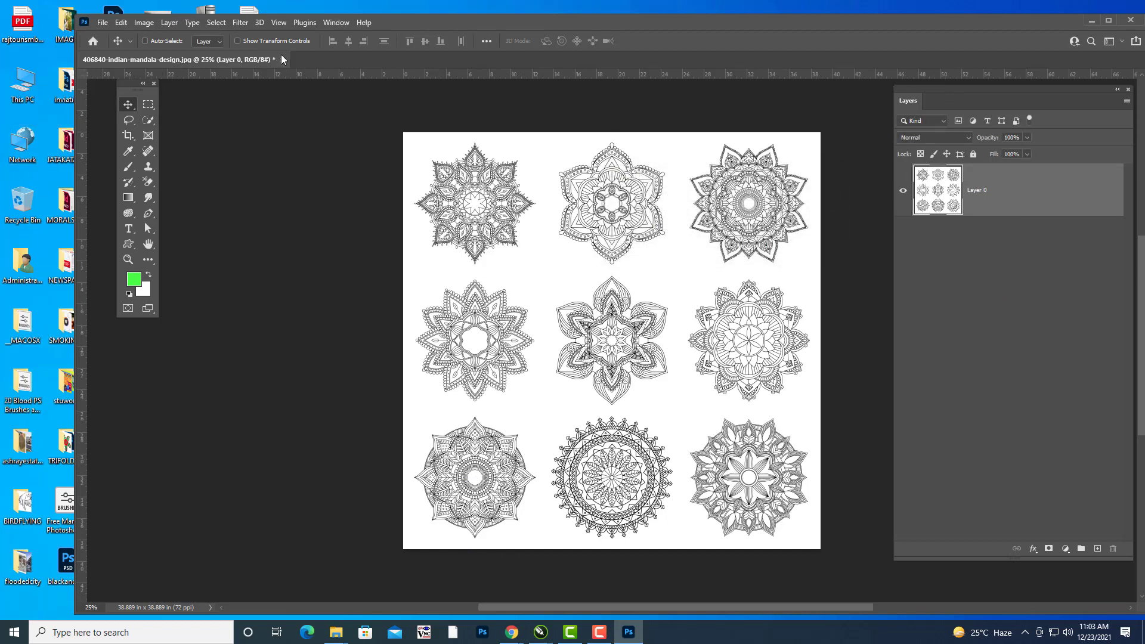
# Crop the image to the bottom-left mandala using a rectangular selection around it, and clear the selection.
pyautogui.click(151, 106)
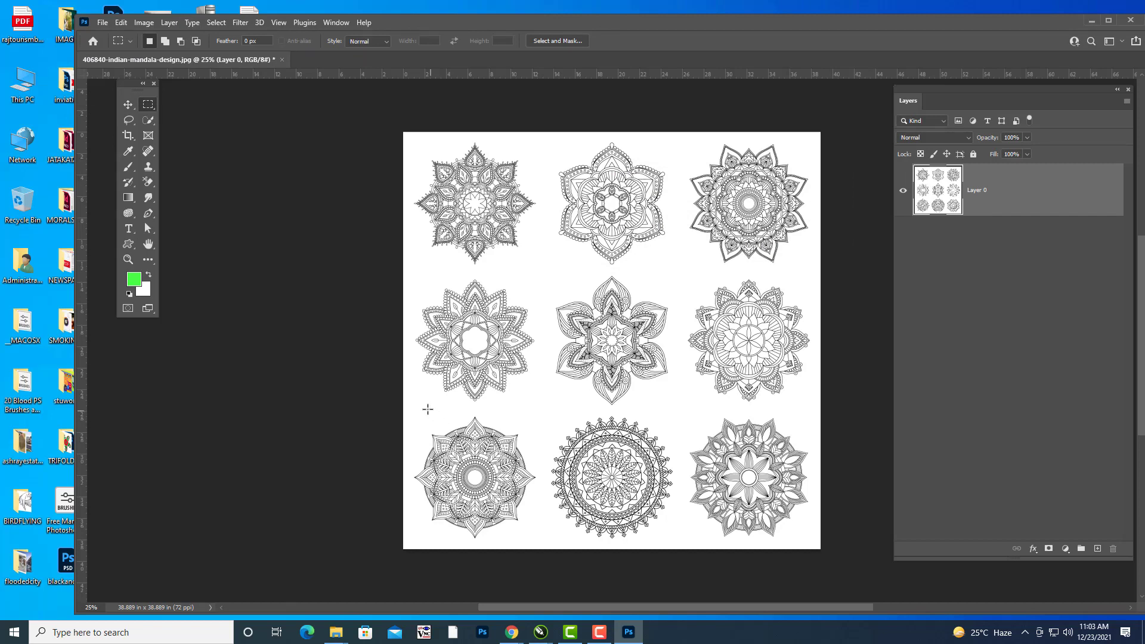
pyautogui.moveTo(409, 409); pyautogui.dragTo(542, 550)
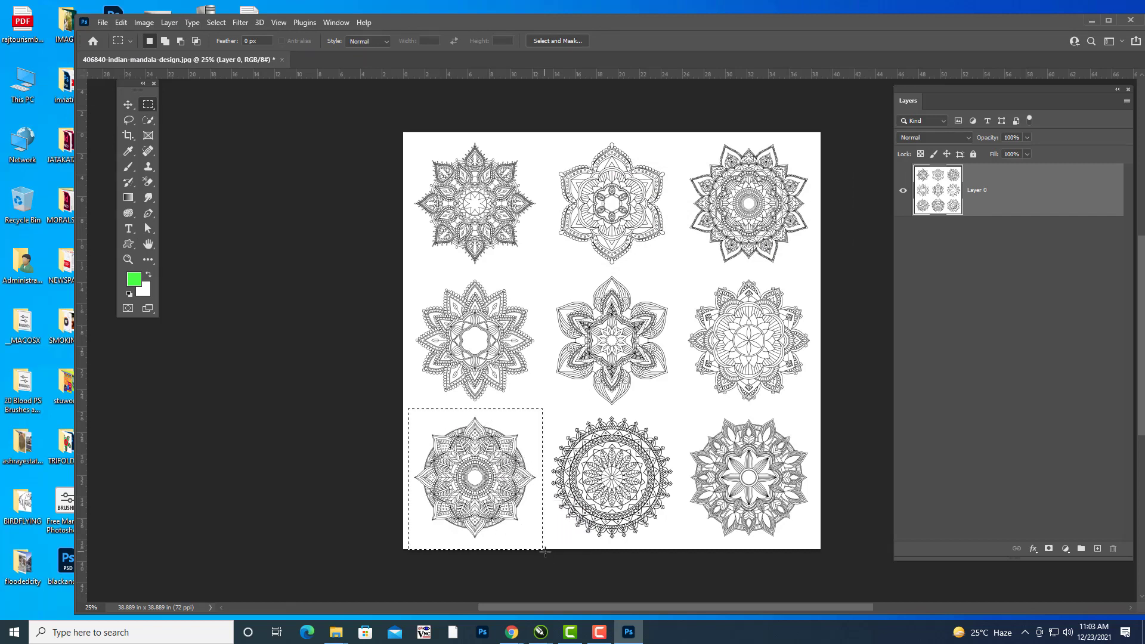
pyautogui.click(144, 22)
pyautogui.click(165, 146)
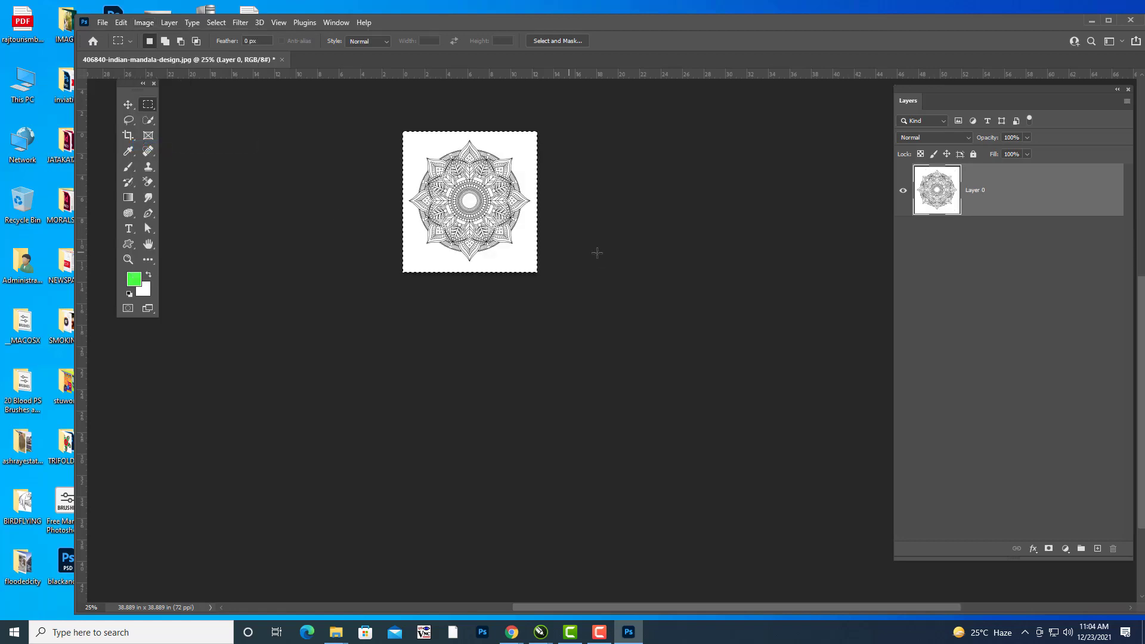
pyautogui.click(127, 105)
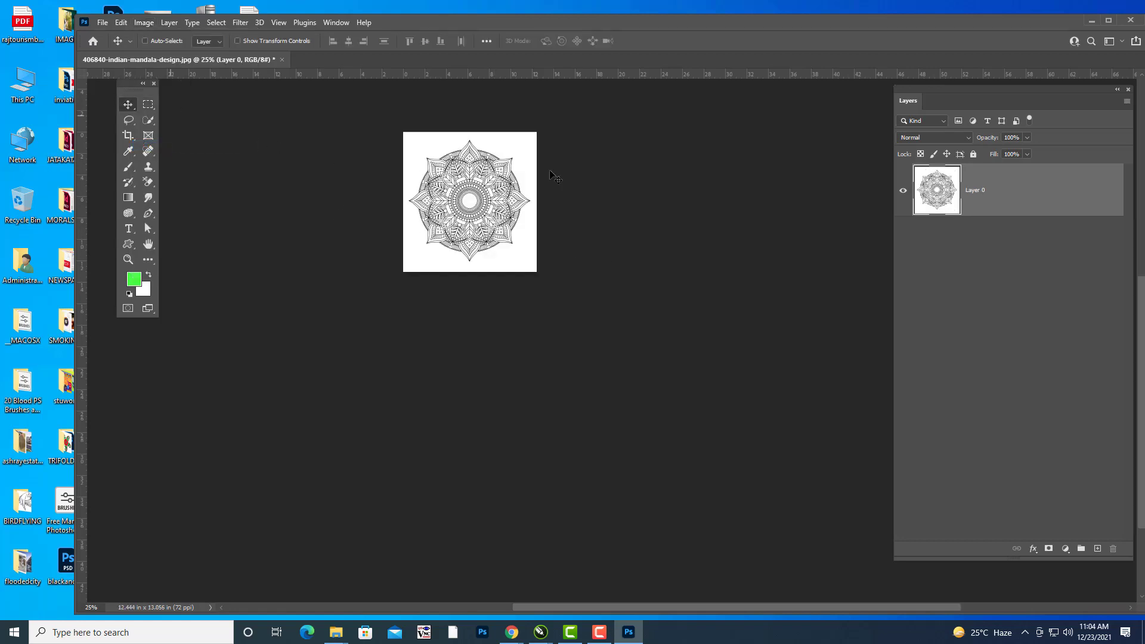
# Select the white areas of the cropped mandala with Color Range at fuzziness 200, delete them, and deselect.
pyautogui.hotkey('ctrl', '+')
pyautogui.hotkey('ctrl', '+')
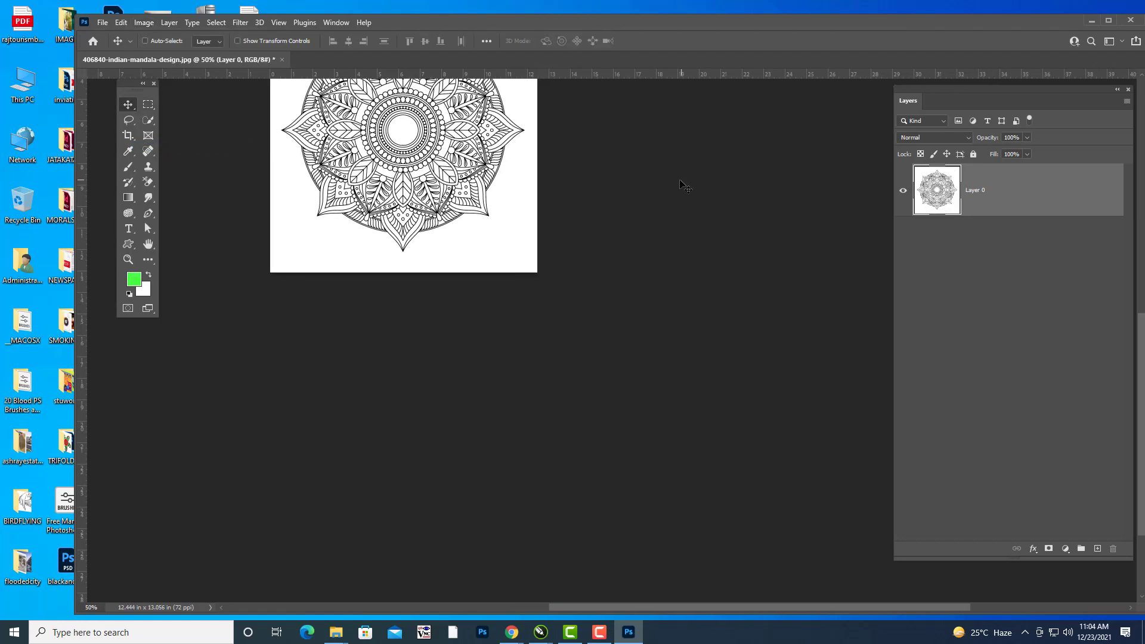
pyautogui.press('h')
pyautogui.moveTo(621, 263); pyautogui.dragTo(684, 358)
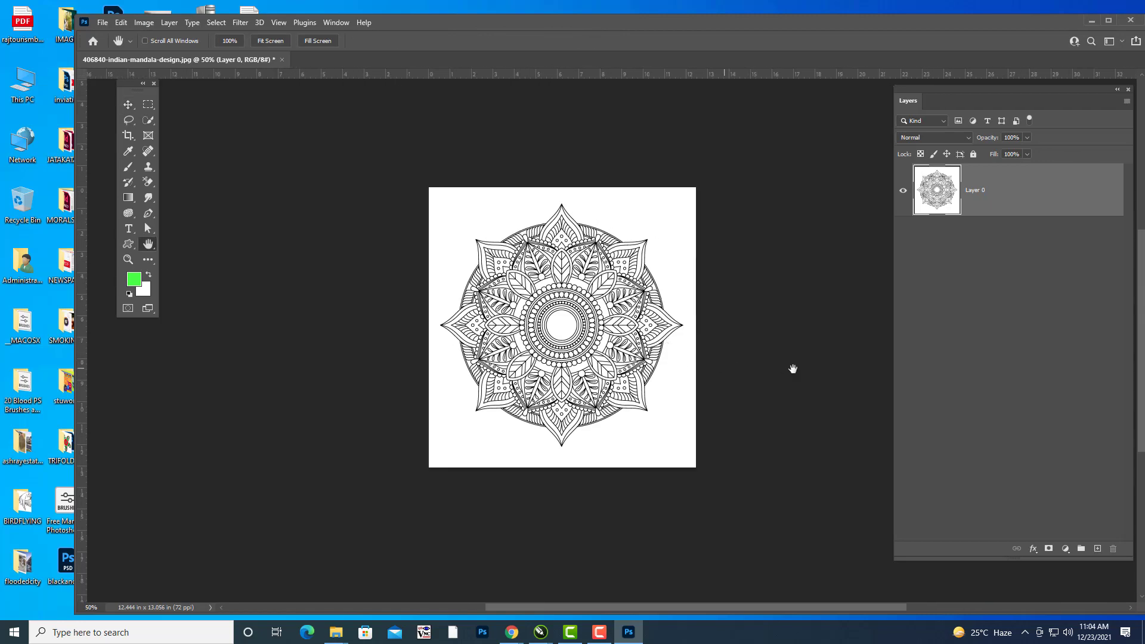
pyautogui.hotkey('ctrl', '+')
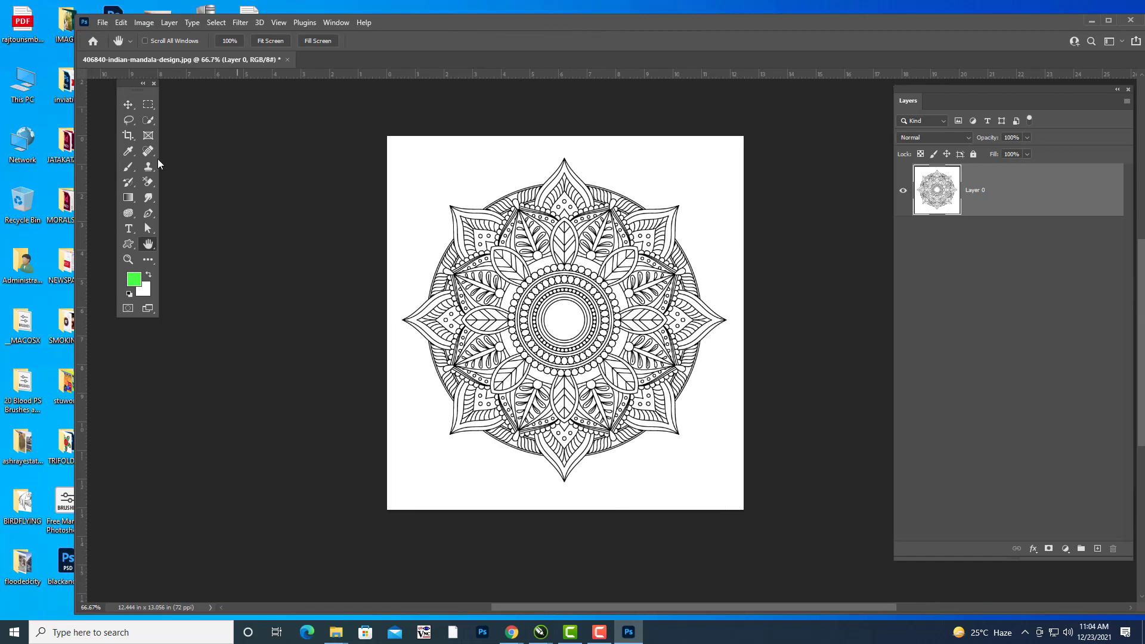
pyautogui.moveTo(127, 84); pyautogui.dragTo(131, 109)
pyautogui.click(216, 23)
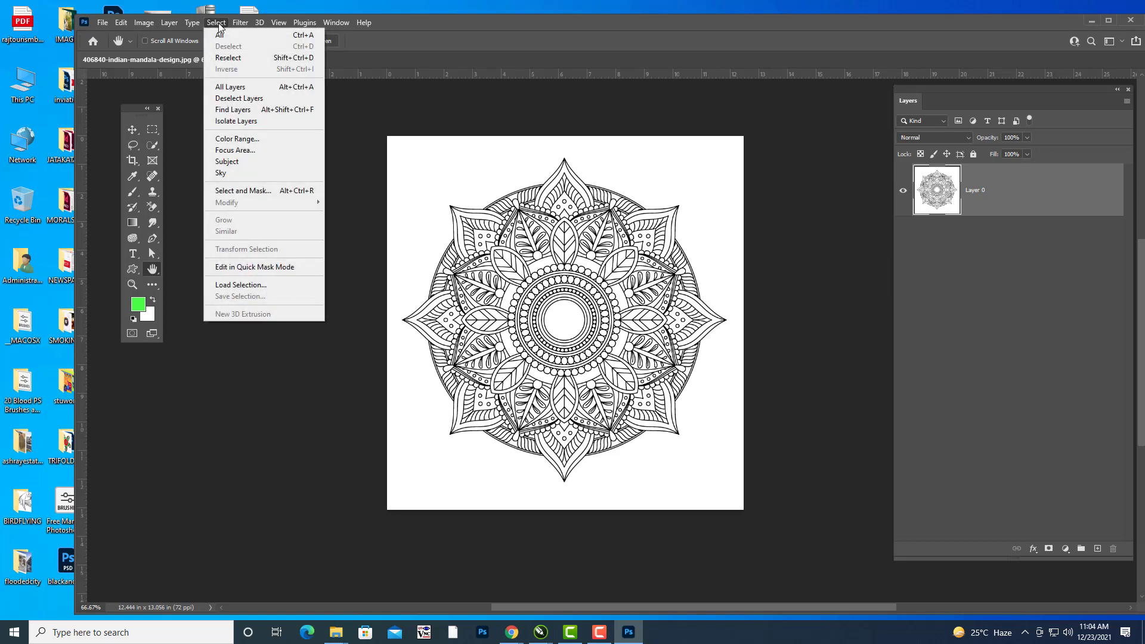
pyautogui.click(251, 139)
pyautogui.click(493, 159)
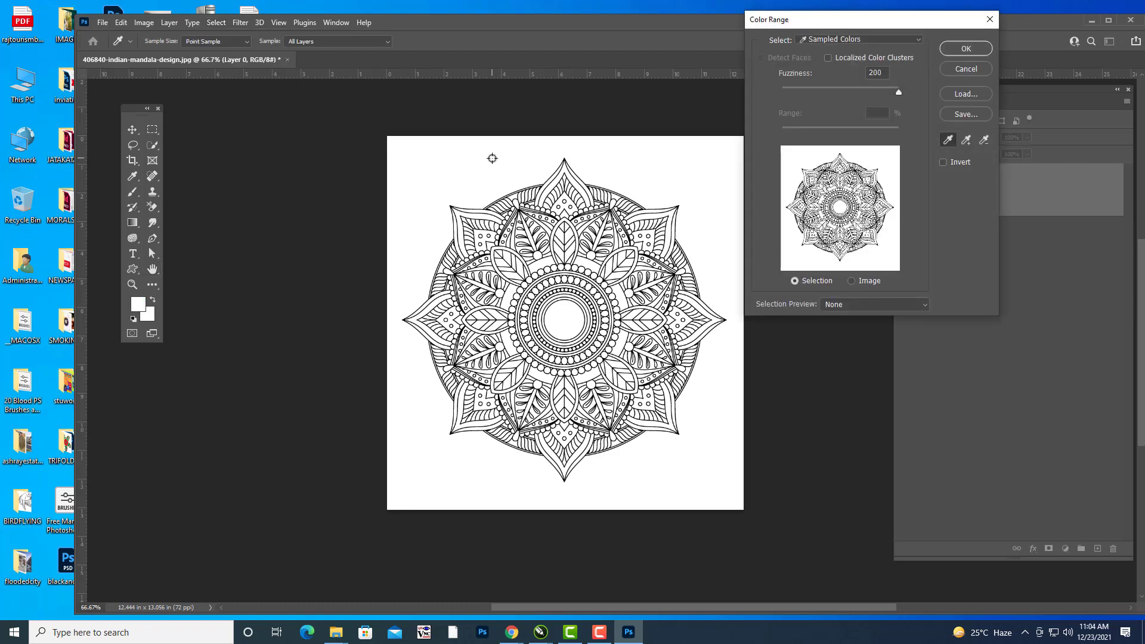
pyautogui.click(954, 52)
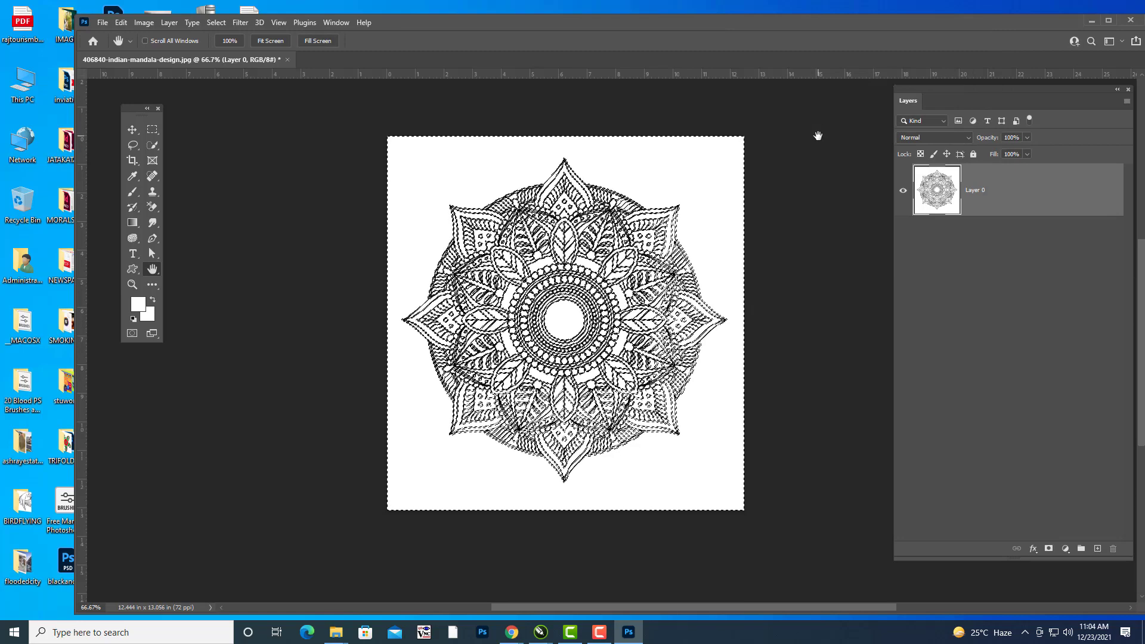
pyautogui.press('Delete')
pyautogui.hotkey('ctrl', 'd')
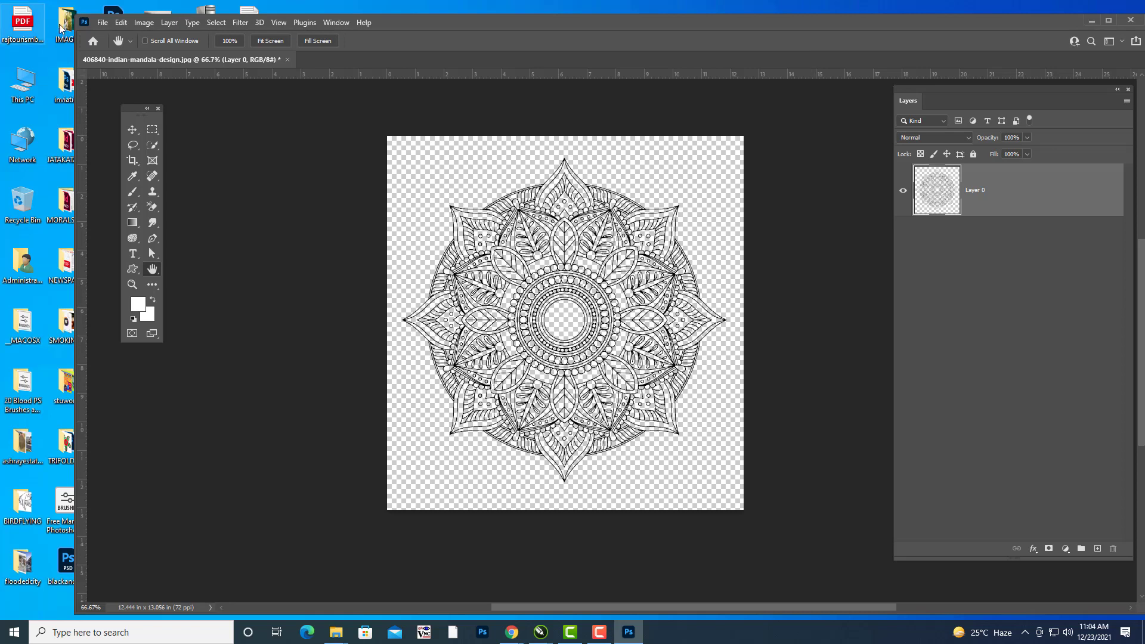
# Save the transparent mandala on the computer as DESIGN.psd in the menu folder, keeping Maximize Compatibility enabled.
pyautogui.click(102, 23)
pyautogui.click(146, 167)
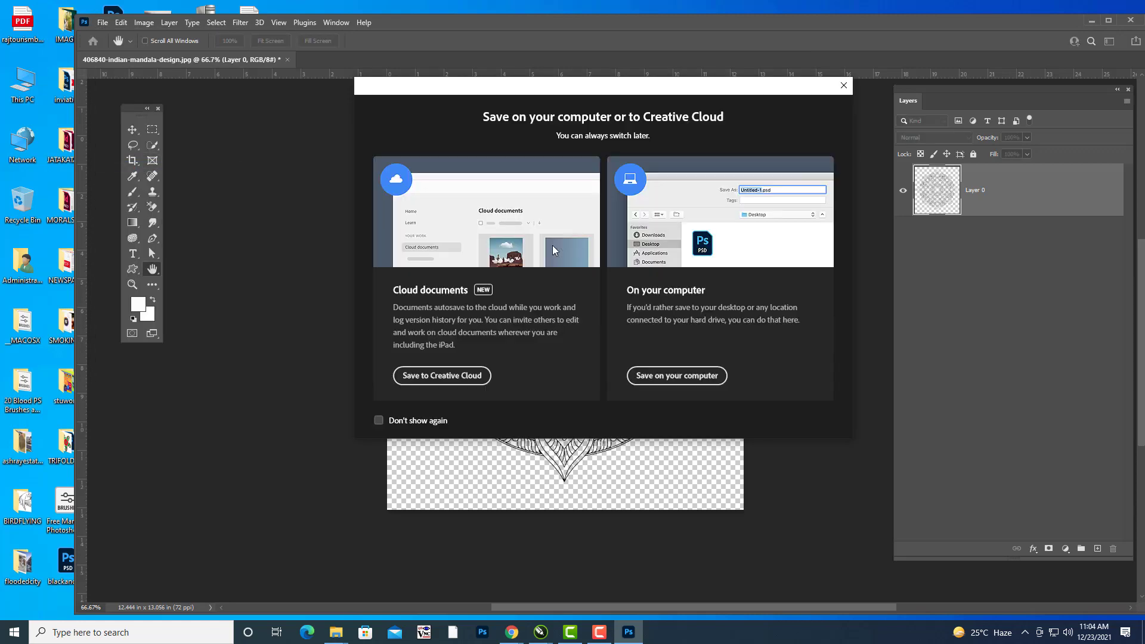
pyautogui.click(665, 376)
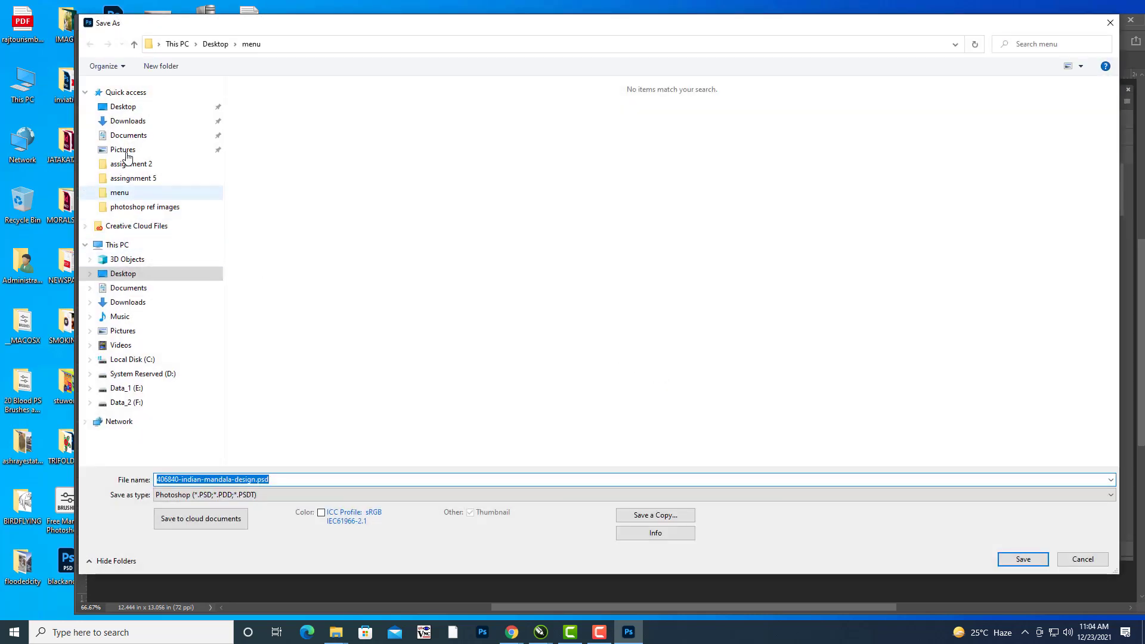
pyautogui.click(119, 195)
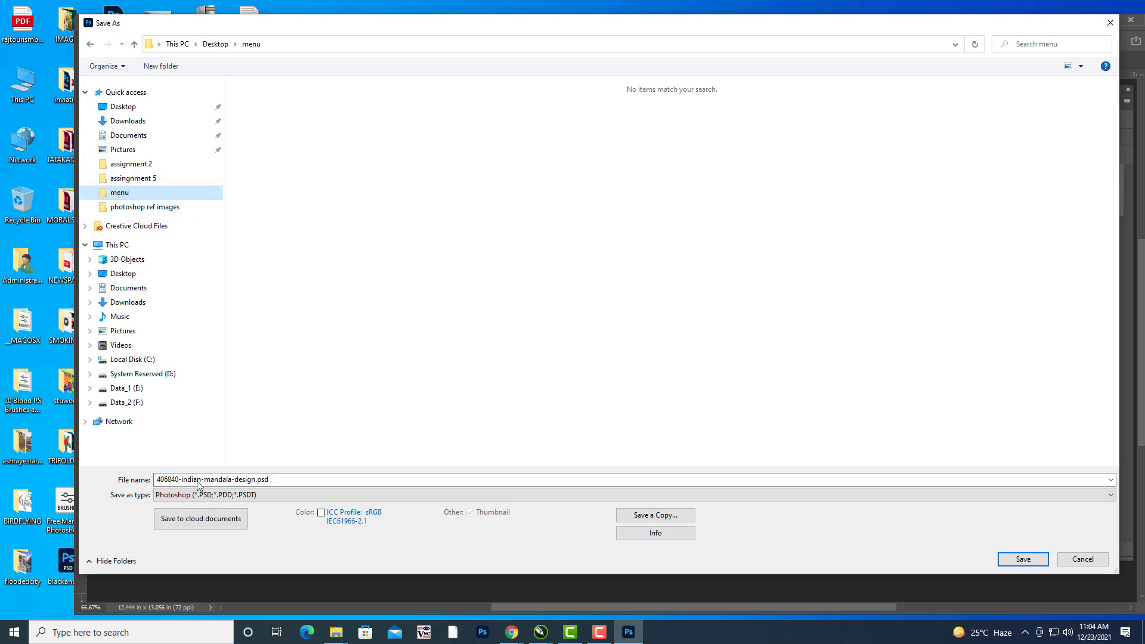
pyautogui.click(264, 481)
pyautogui.doubleClick(289, 479)
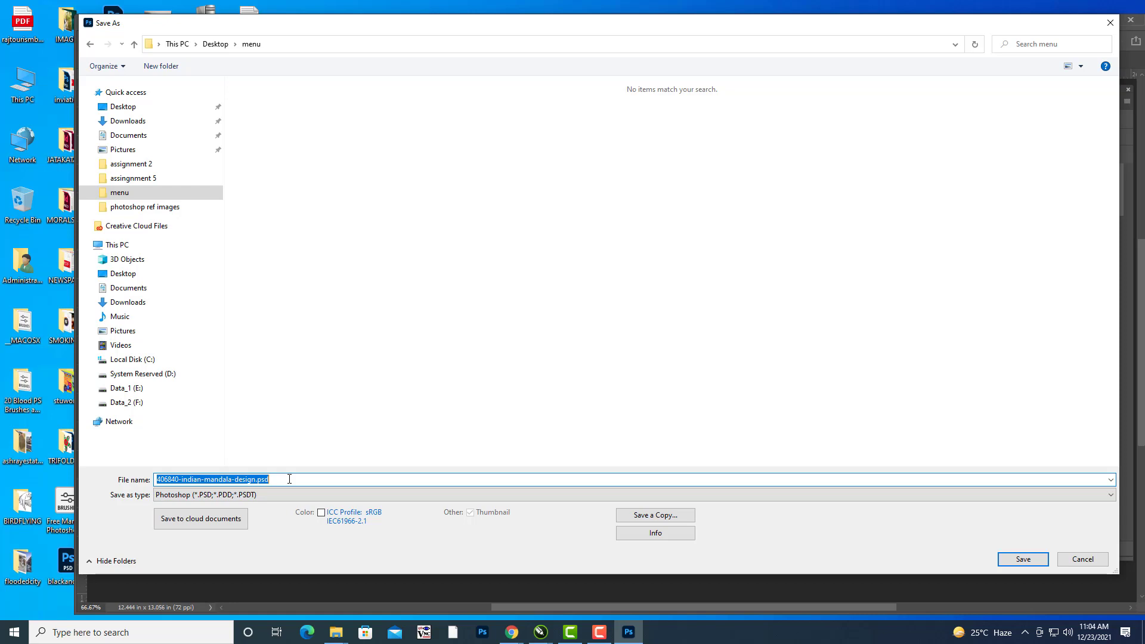
pyautogui.write('DESIGN')
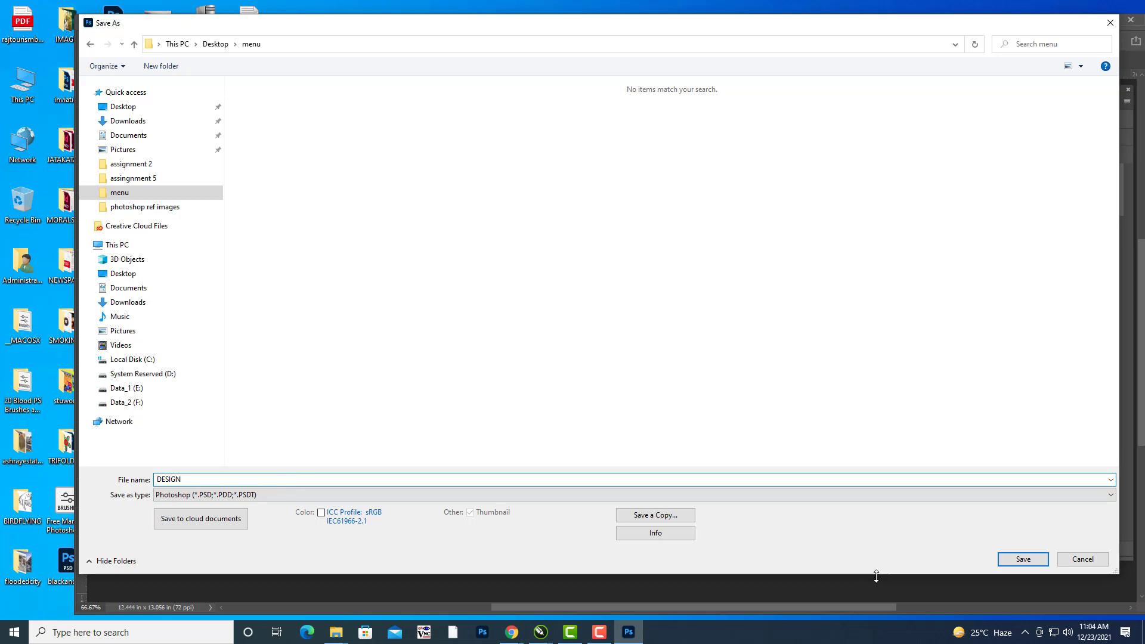
pyautogui.click(1024, 559)
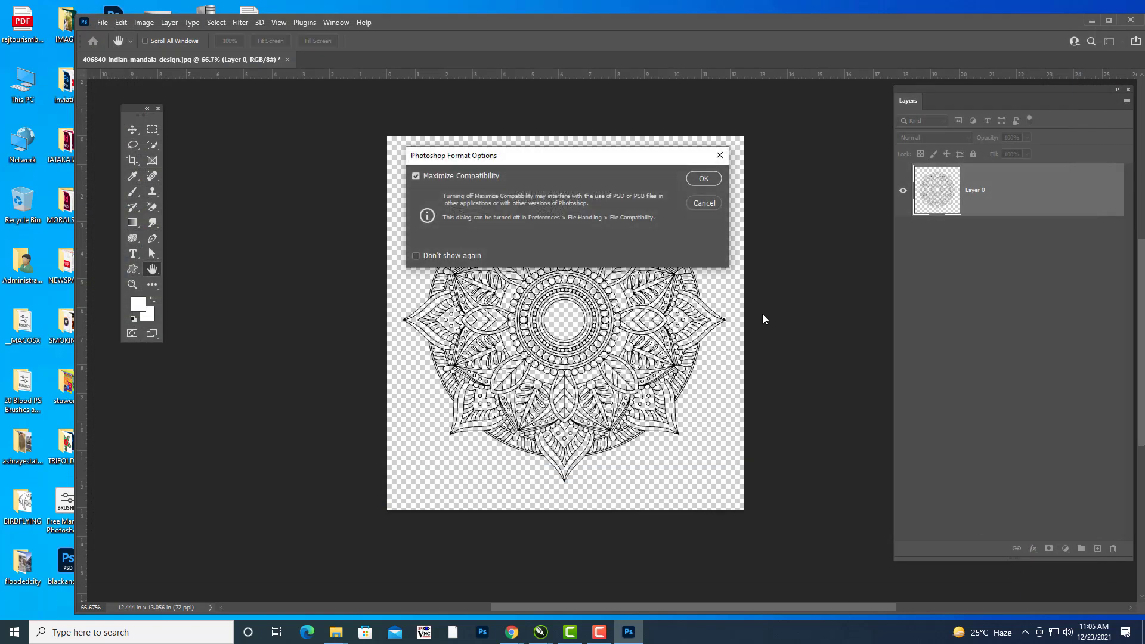
pyautogui.click(712, 181)
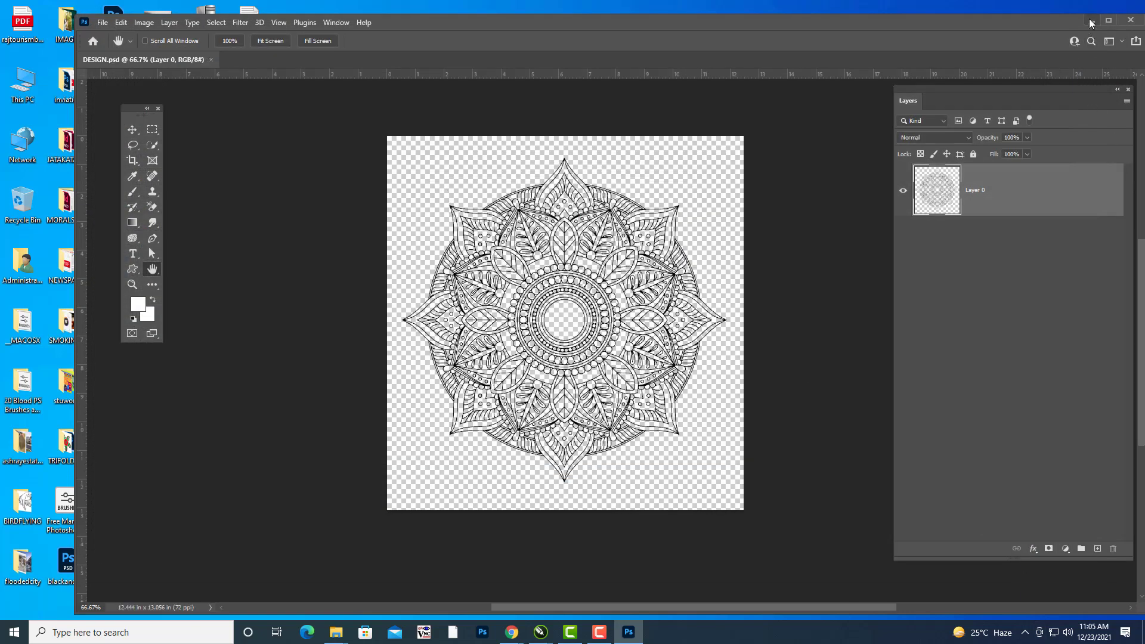
# Switch to CorelDRAW and import DESIGN.psd from the menu folder into MENUCARD.cdr, placing it beside the page's right edge at original size.
pyautogui.click(1088, 20)
pyautogui.click(1066, 58)
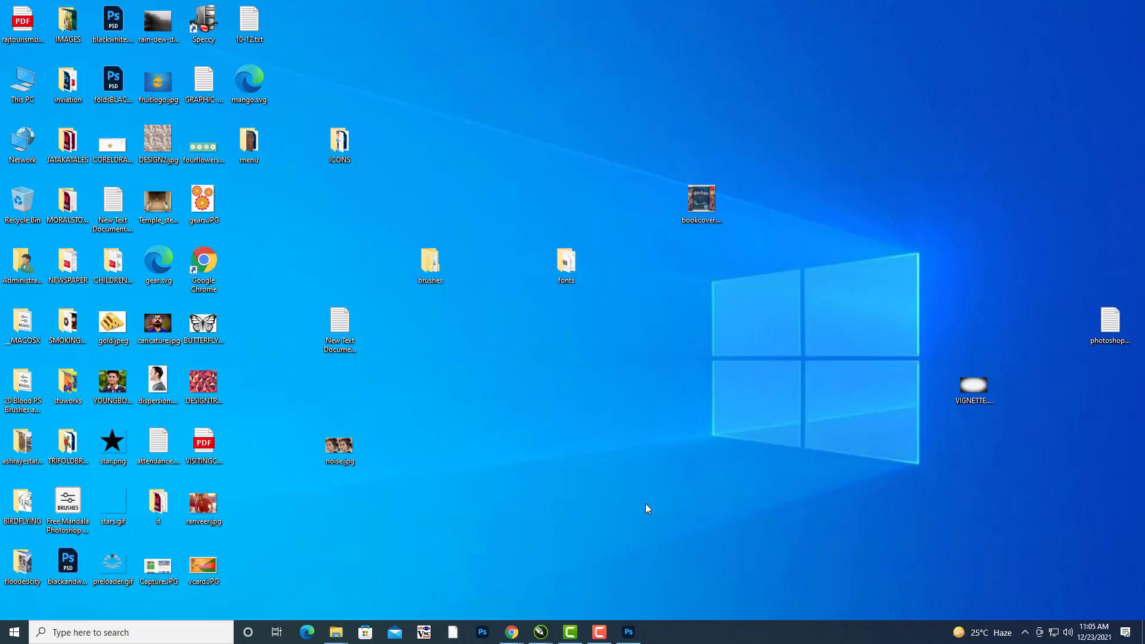
pyautogui.moveTo(540, 633)
pyautogui.click(546, 581)
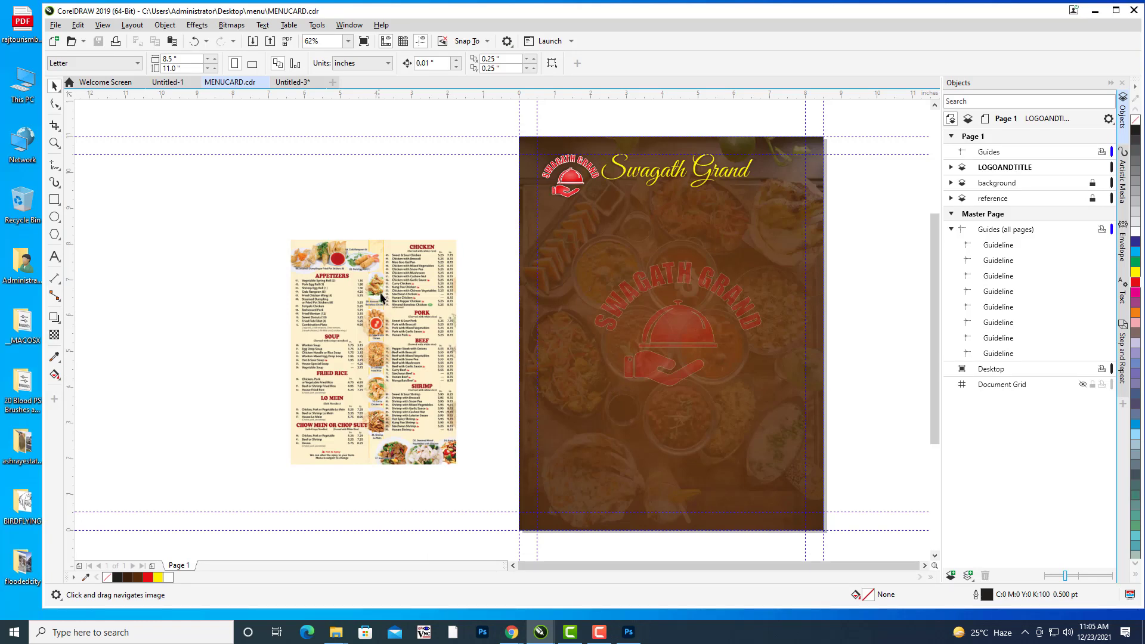
pyautogui.hscroll(1, 588, 285)
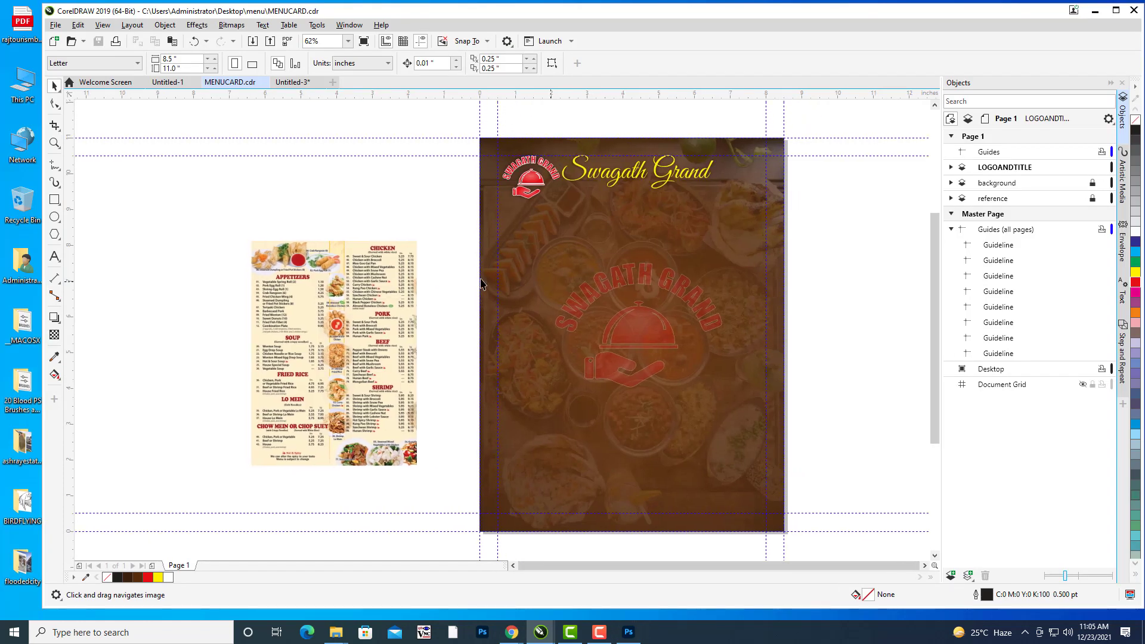
pyautogui.click(55, 24)
pyautogui.click(83, 201)
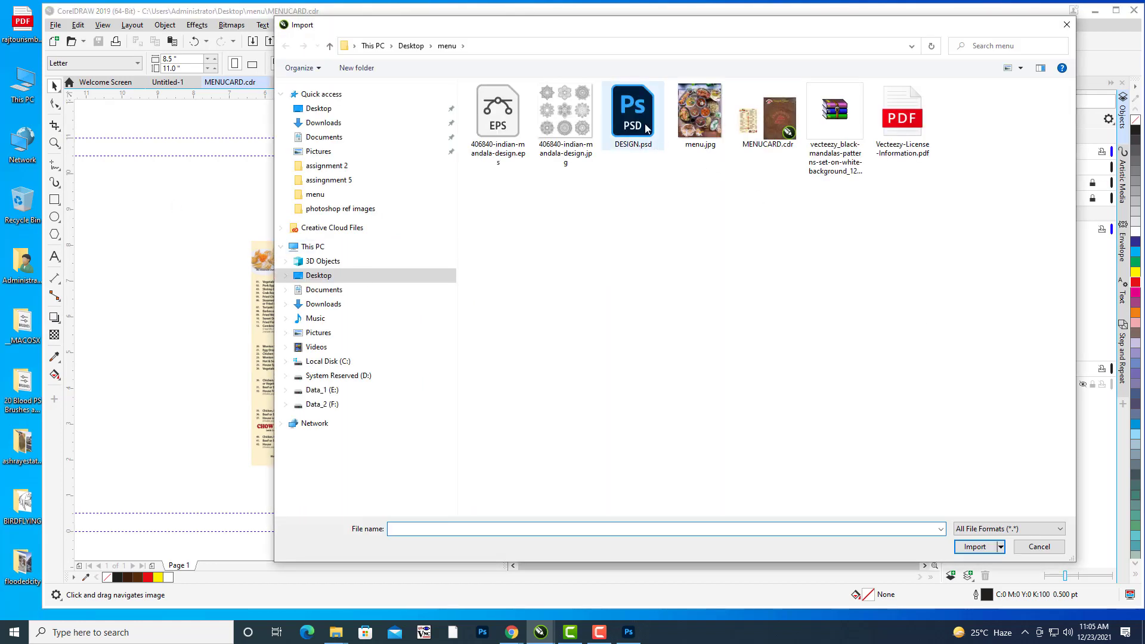
pyautogui.click(647, 128)
pyautogui.click(978, 547)
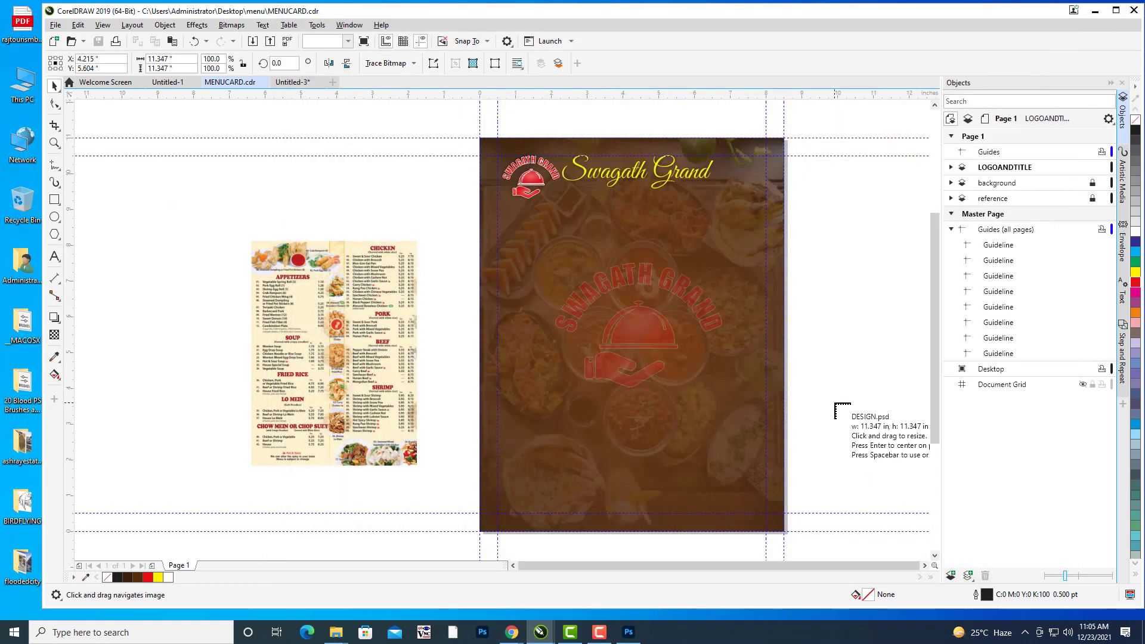
pyautogui.click(835, 406)
# Scale the imported mandala bitmap proportionally to about 6.15 inches and position it to the right of the menu page.
pyautogui.moveTo(833, 401); pyautogui.dragTo(606, 286)
pyautogui.scroll(-2, 817, 409)
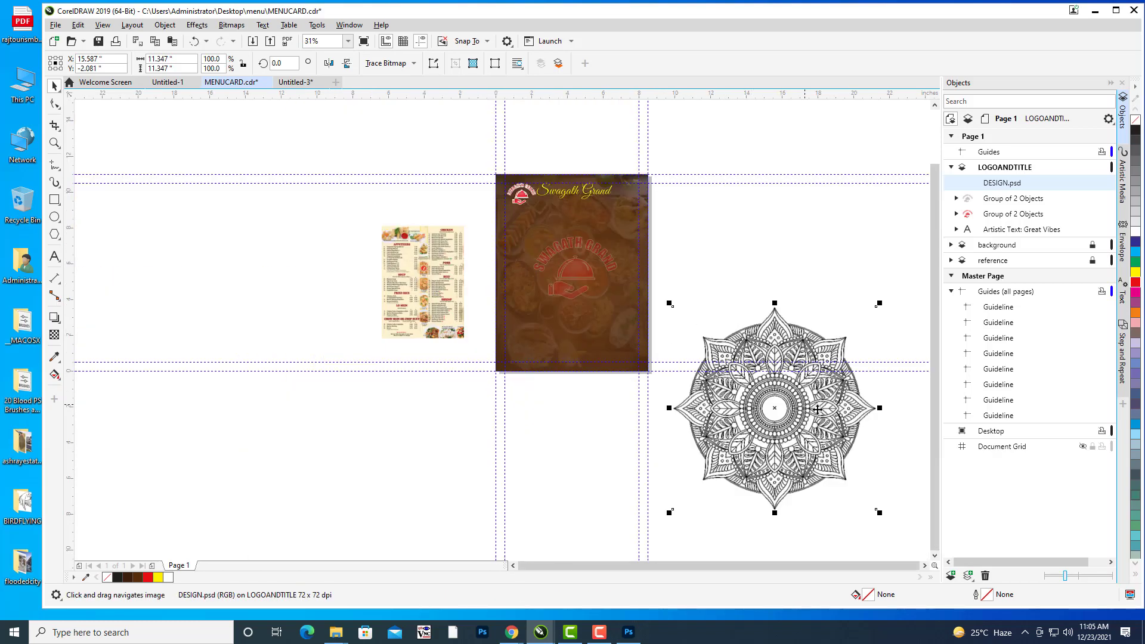
pyautogui.moveTo(777, 336); pyautogui.dragTo(768, 236)
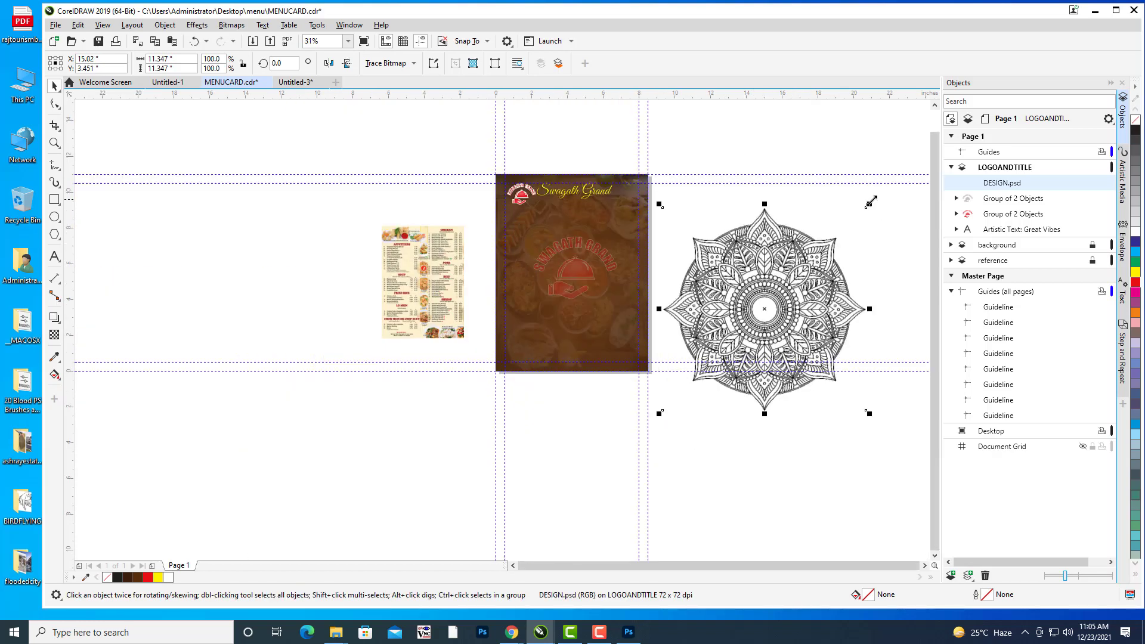
pyautogui.moveTo(871, 202); pyautogui.dragTo(822, 250)
pyautogui.moveTo(786, 287); pyautogui.dragTo(778, 263)
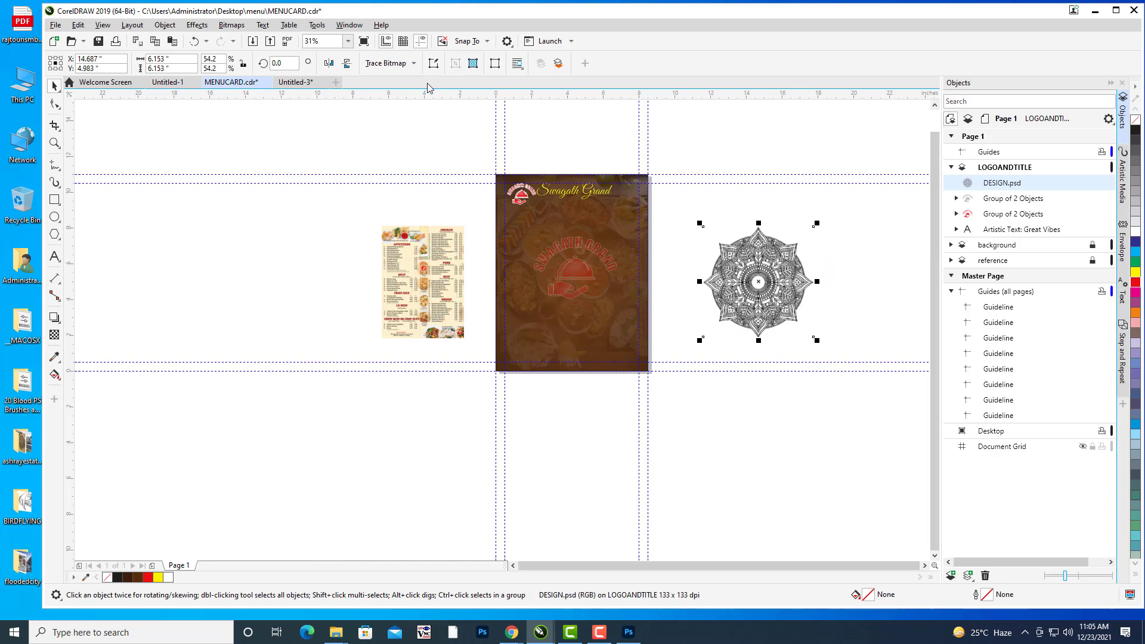
# Trace the mandala bitmap with a Clipart outline trace, setting the detail to 70 and keeping the original image.
pyautogui.moveTo(768, 242); pyautogui.dragTo(736, 241)
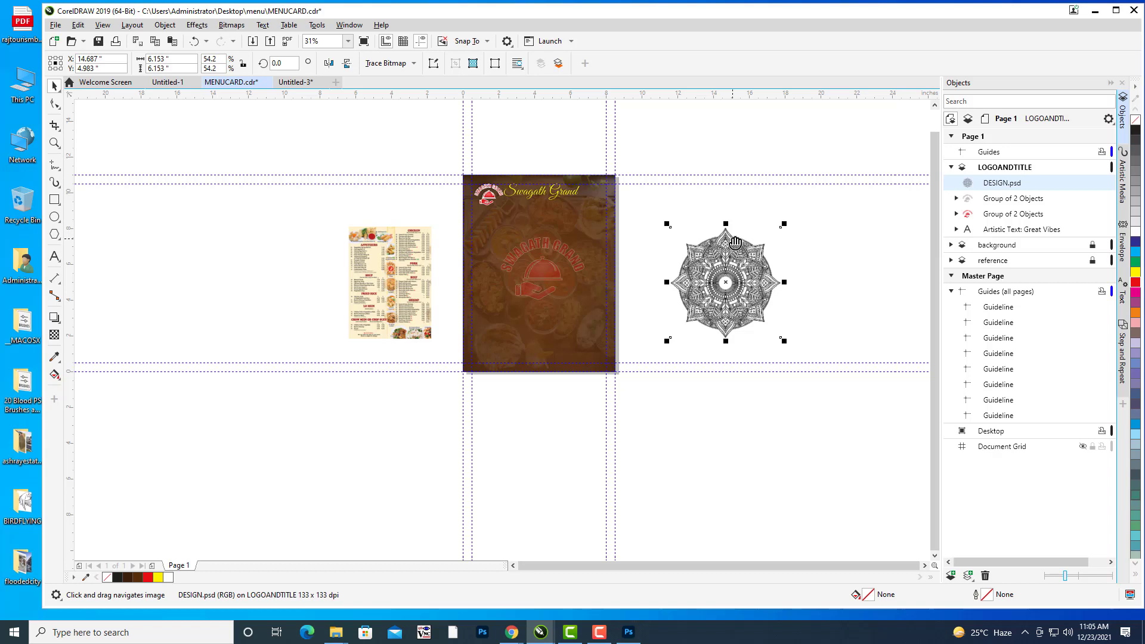
pyautogui.moveTo(806, 260); pyautogui.dragTo(774, 264)
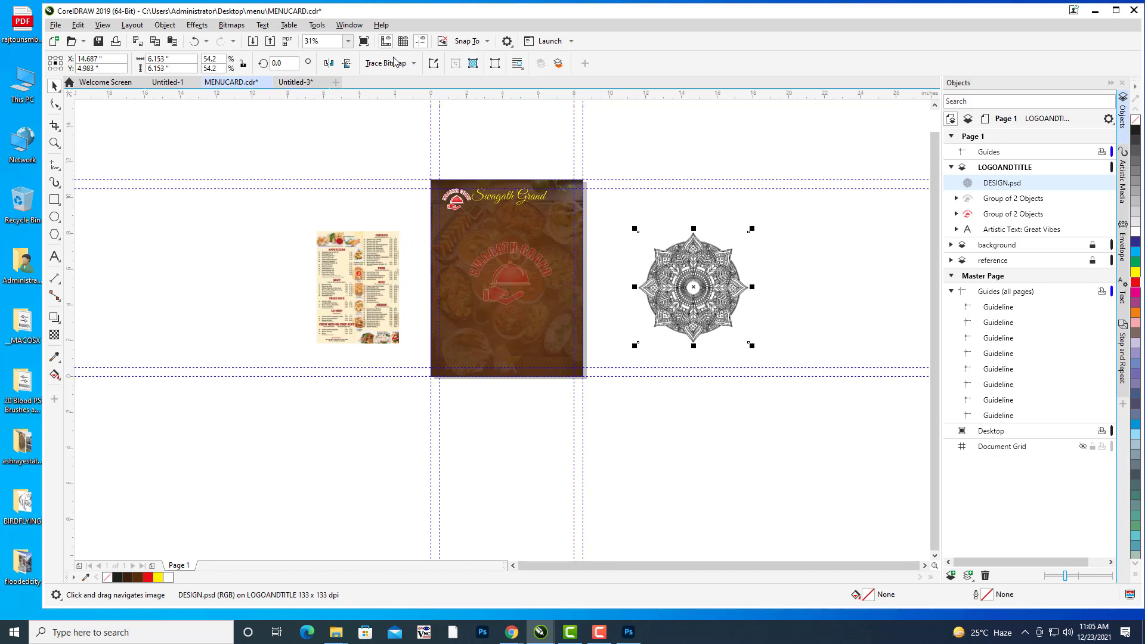
pyautogui.click(413, 63)
pyautogui.moveTo(415, 111)
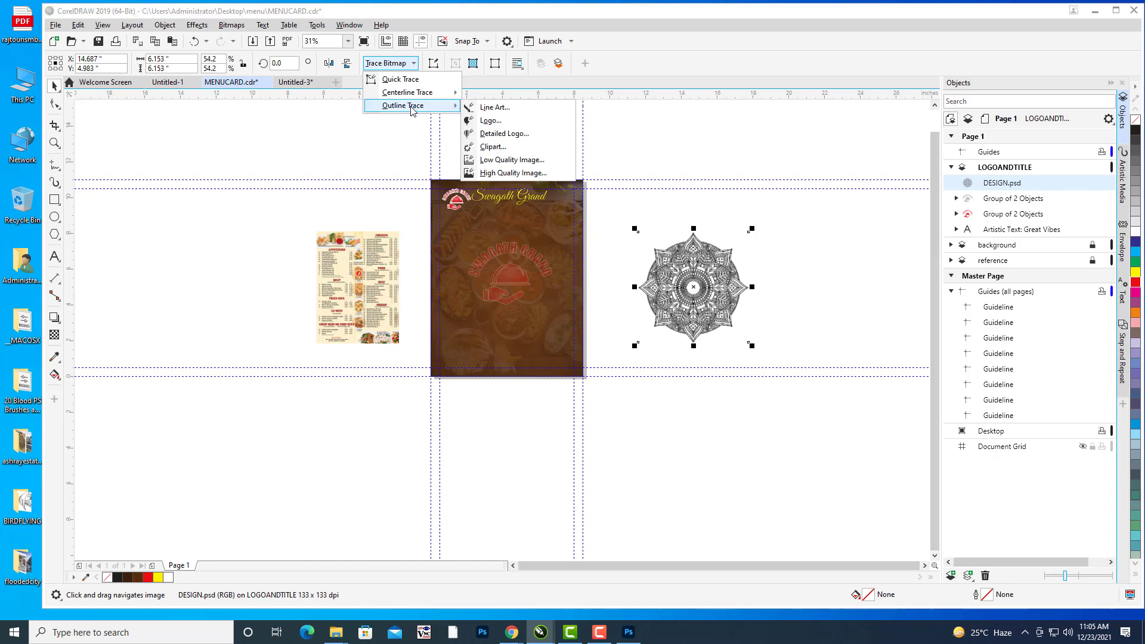
pyautogui.click(497, 149)
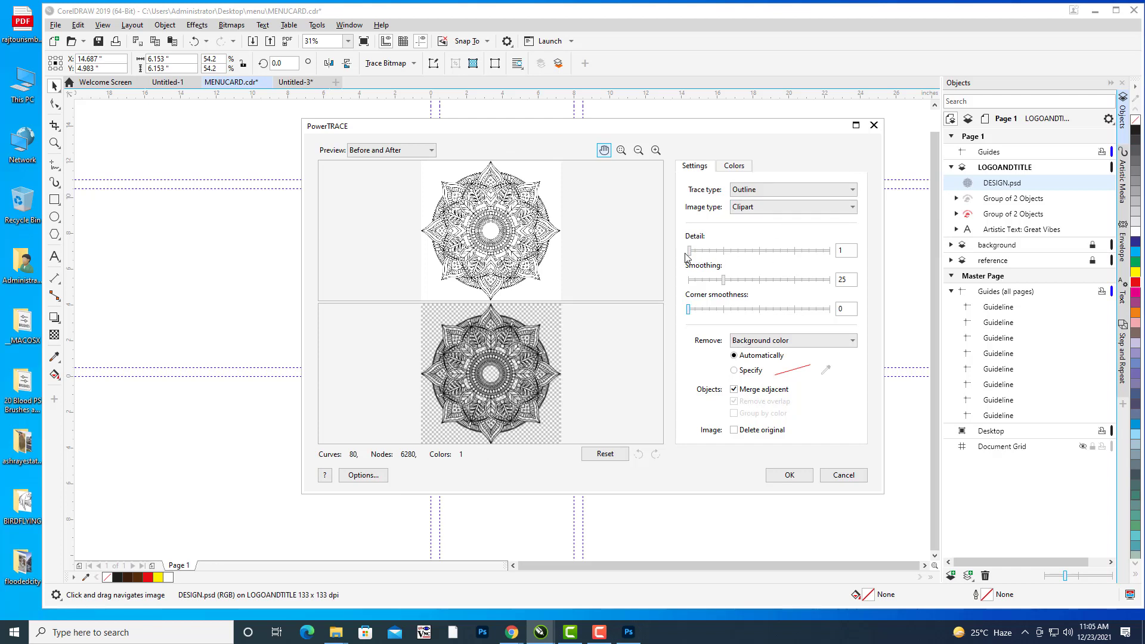
pyautogui.moveTo(691, 253); pyautogui.dragTo(721, 258)
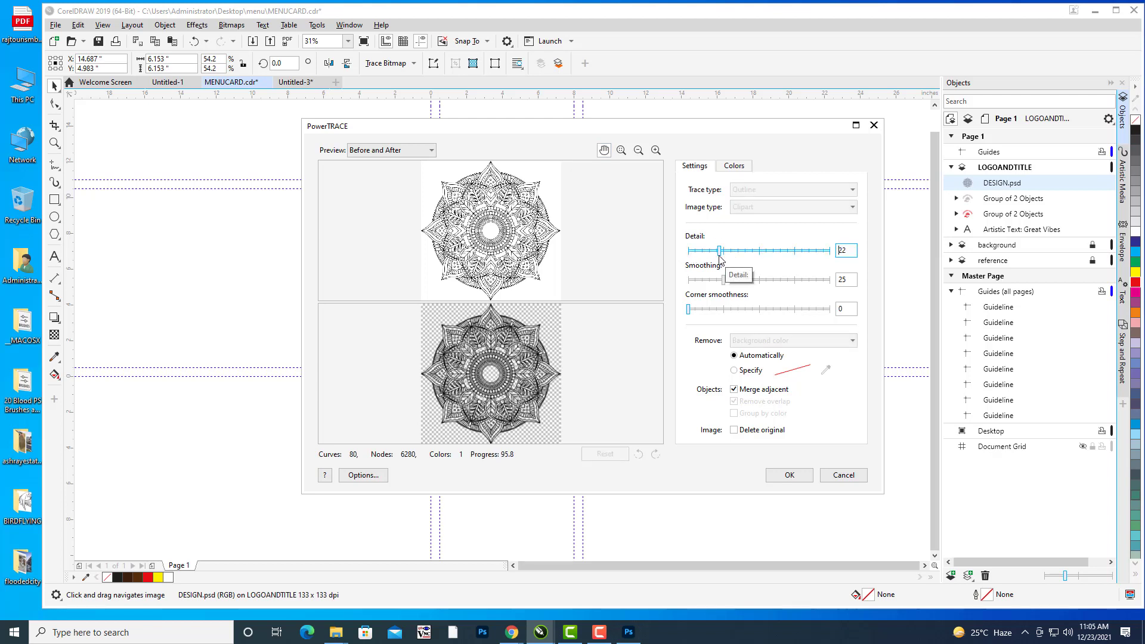
pyautogui.click(788, 252)
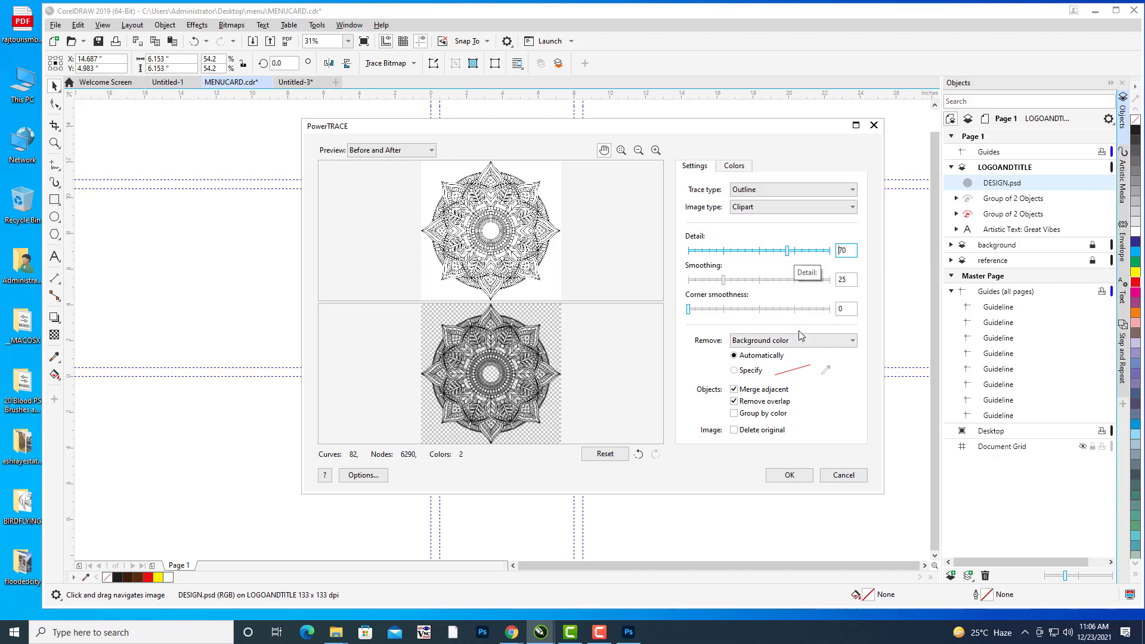
pyautogui.click(789, 475)
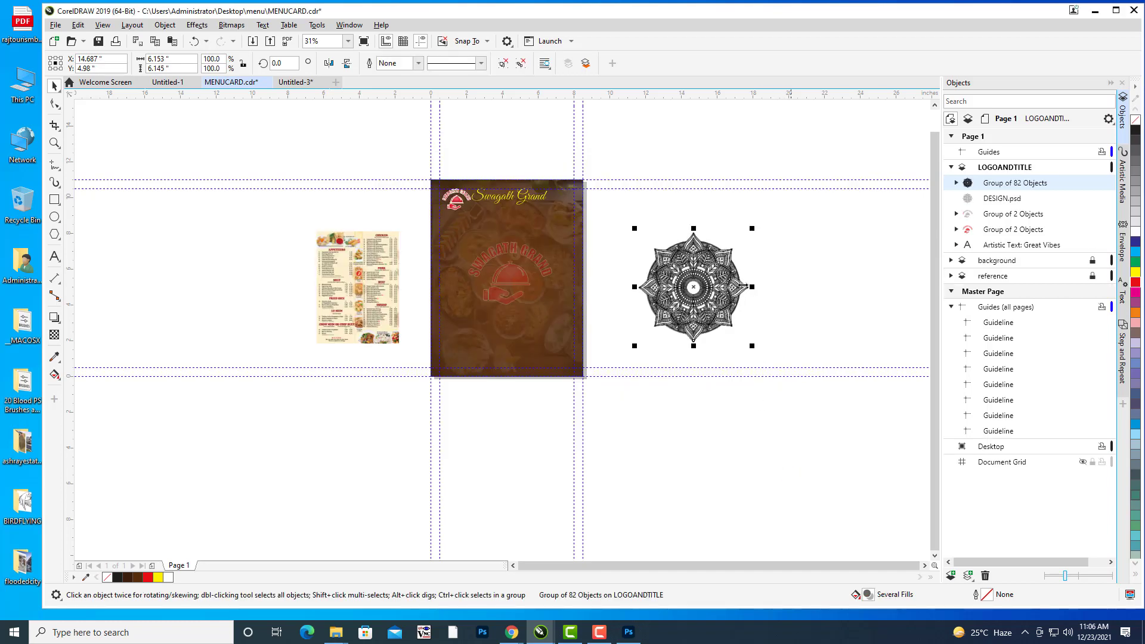
# Move the traced mandala off the original bitmap, delete the bitmap, and place the trace to the right of the menu page.
pyautogui.moveTo(695, 287); pyautogui.dragTo(836, 285)
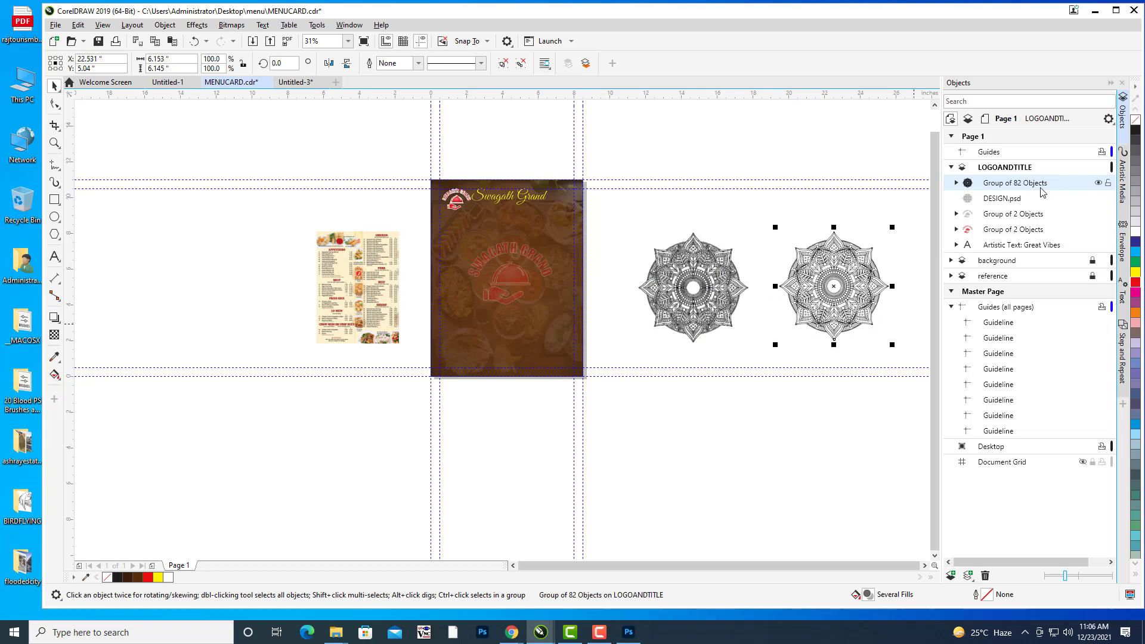
pyautogui.click(668, 264)
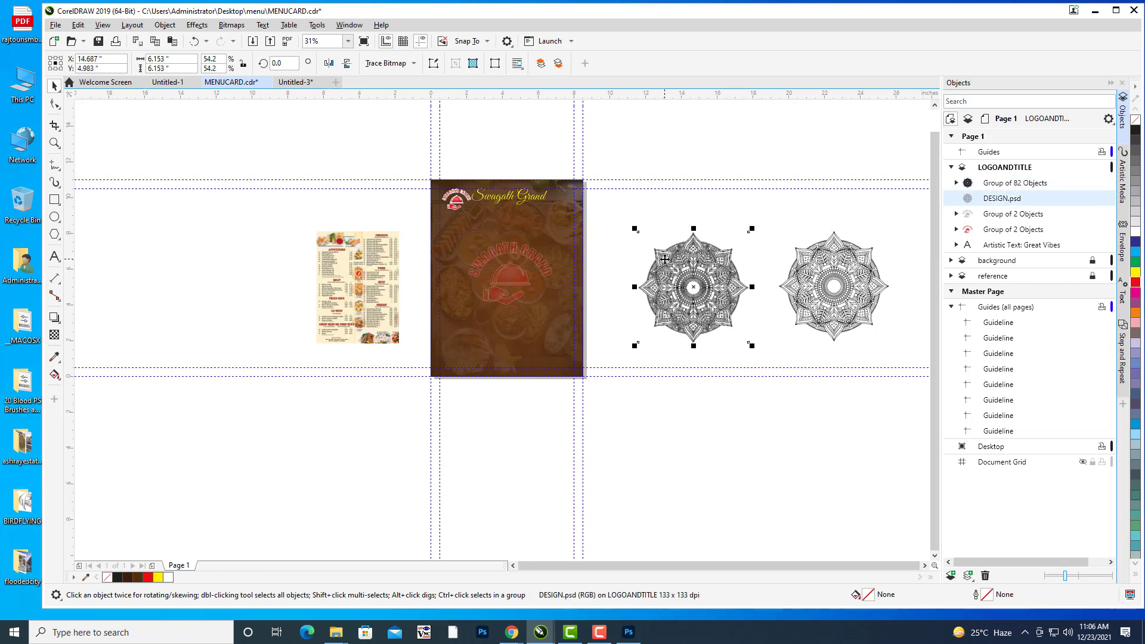
pyautogui.press('Delete')
pyautogui.click(829, 281)
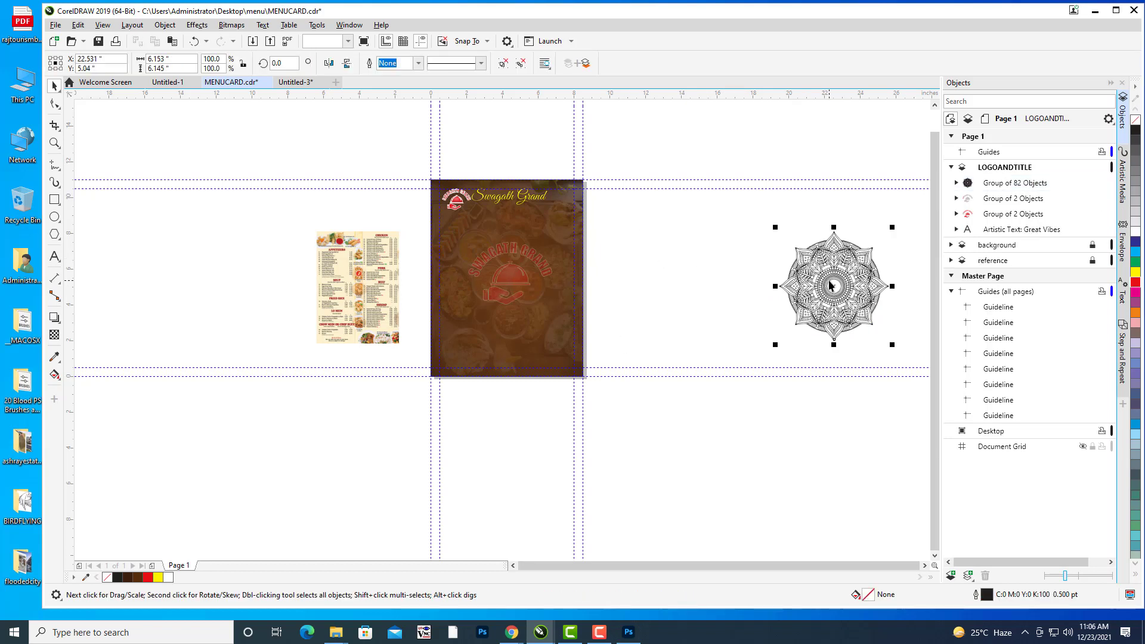
pyautogui.moveTo(831, 282); pyautogui.dragTo(745, 285)
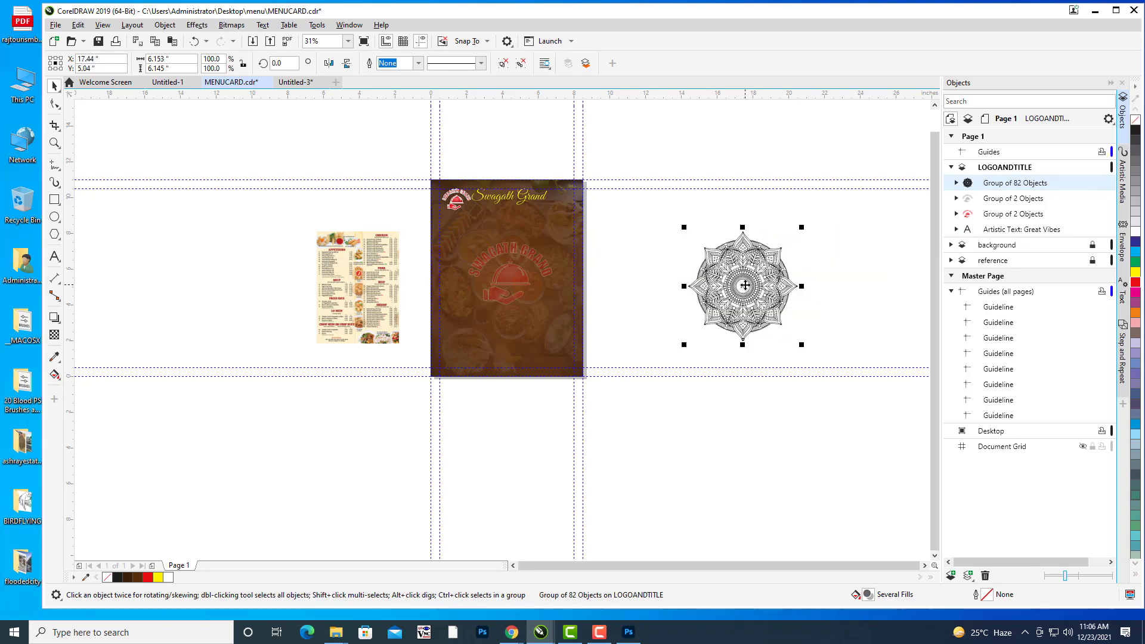
# Fill the traced mandala with yellow and shrink it to about 0.95 inches near the menu page's lower-left corner.
pyautogui.click(1135, 273)
pyautogui.moveTo(743, 286); pyautogui.dragTo(442, 299)
pyautogui.moveTo(542, 254); pyautogui.dragTo(503, 408)
pyautogui.scroll(2, 653, 222)
pyautogui.scroll(4, 540, 379)
pyautogui.moveTo(524, 335); pyautogui.dragTo(590, 280)
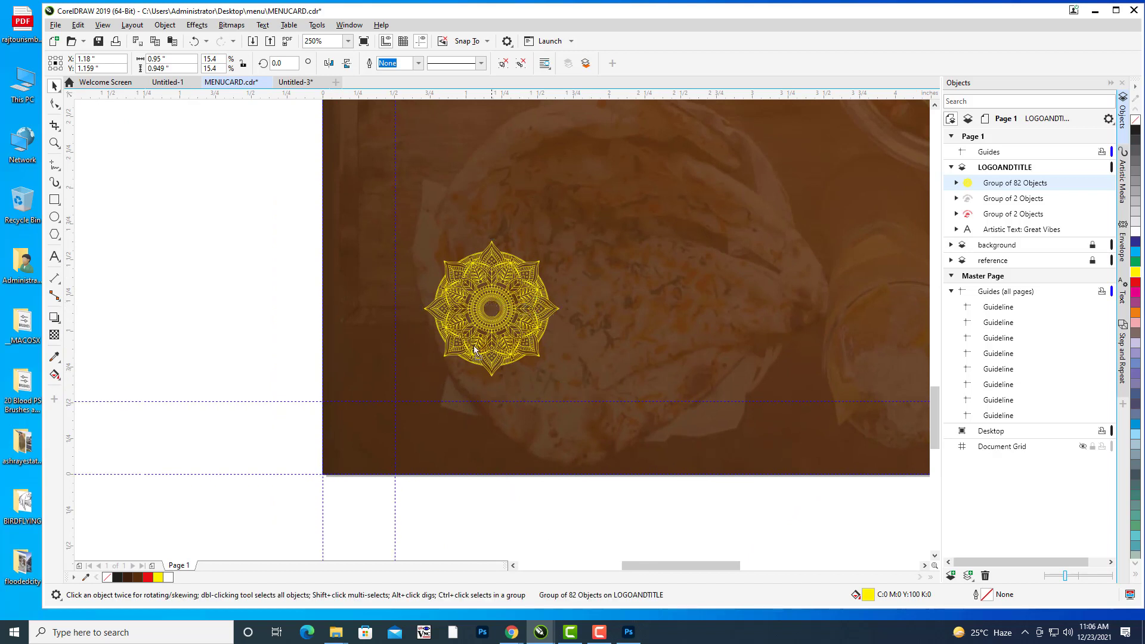
# Centre the mandala on the crossing of the page's lower-left margin guidelines and scale it down to about 0.2 inches.
pyautogui.moveTo(491, 309); pyautogui.dragTo(467, 369)
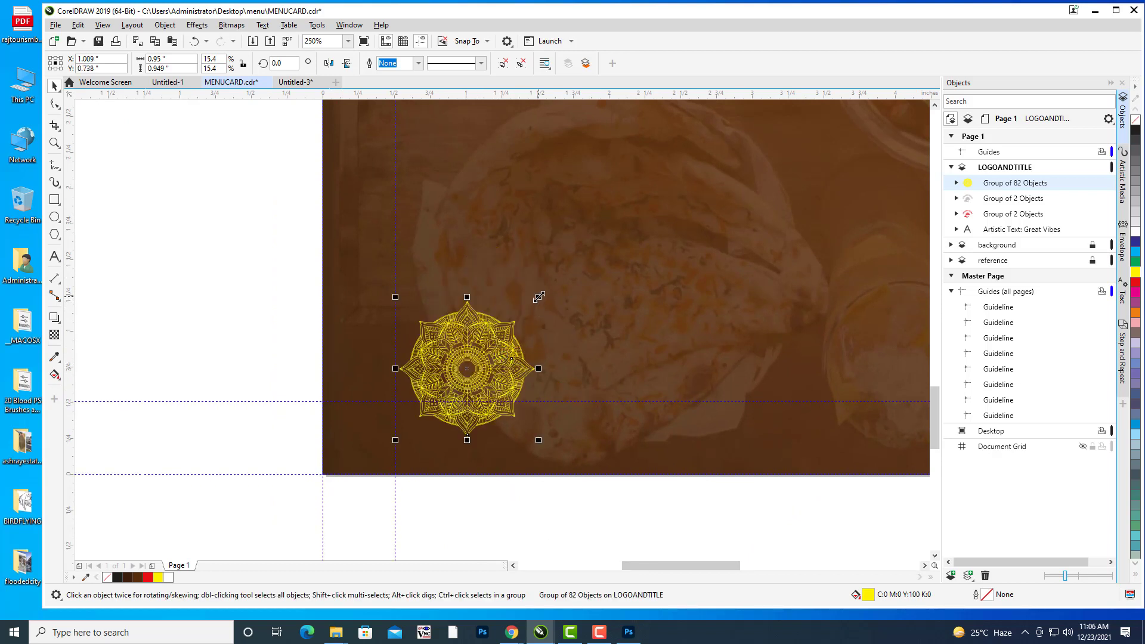
pyautogui.moveTo(538, 297); pyautogui.dragTo(414, 383)
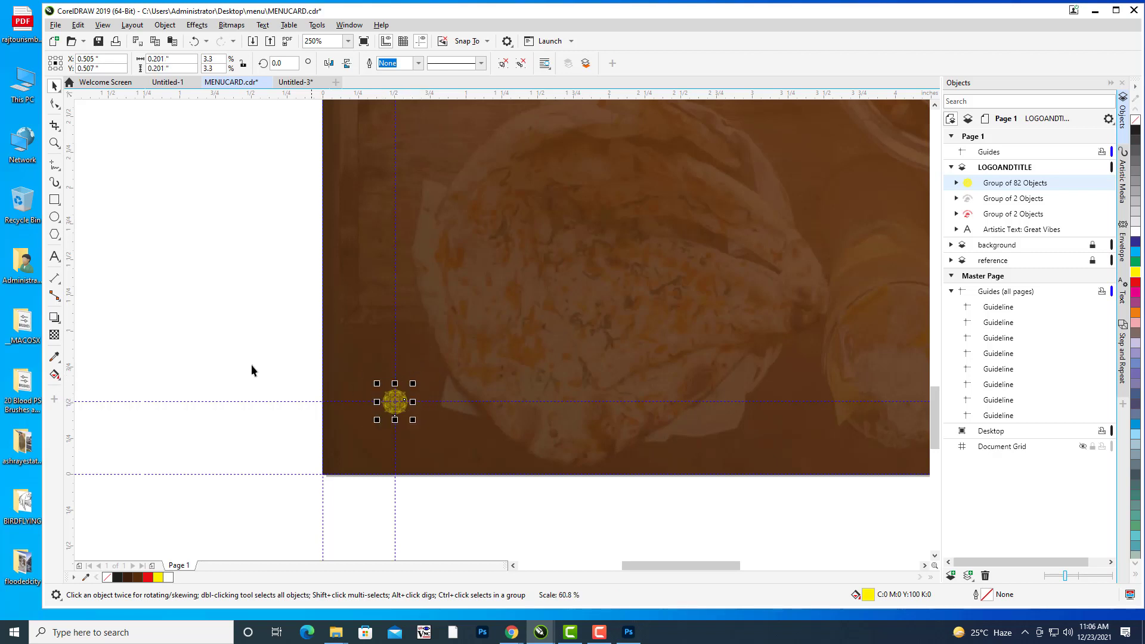
pyautogui.click(240, 346)
pyautogui.hscroll(4, 518, 354)
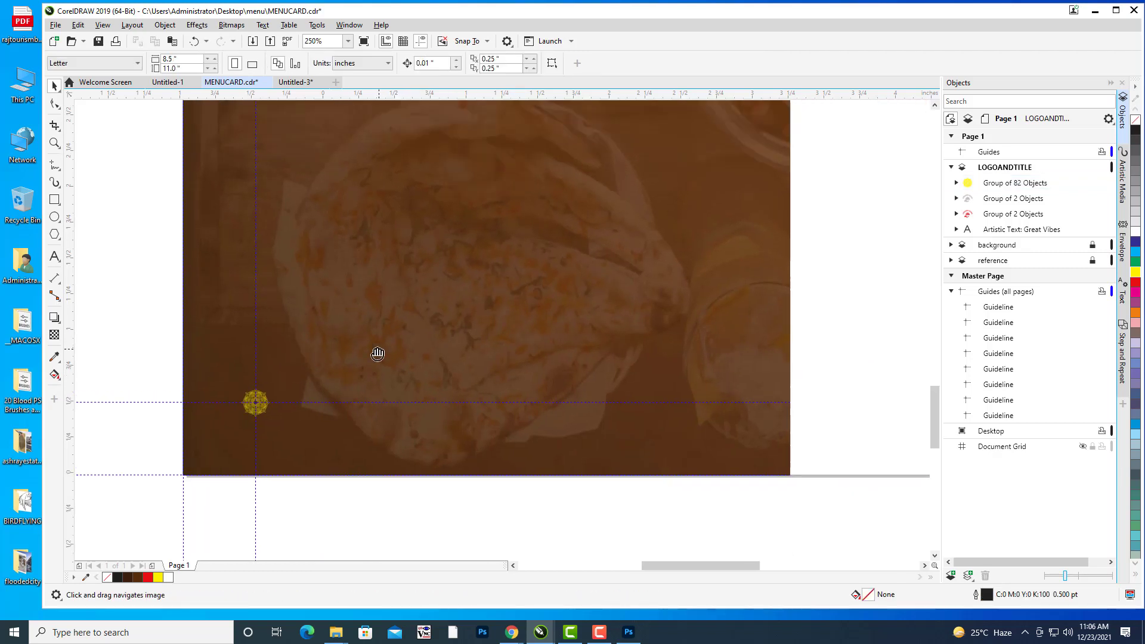
pyautogui.hscroll(-2, 379, 355)
pyautogui.click(319, 416)
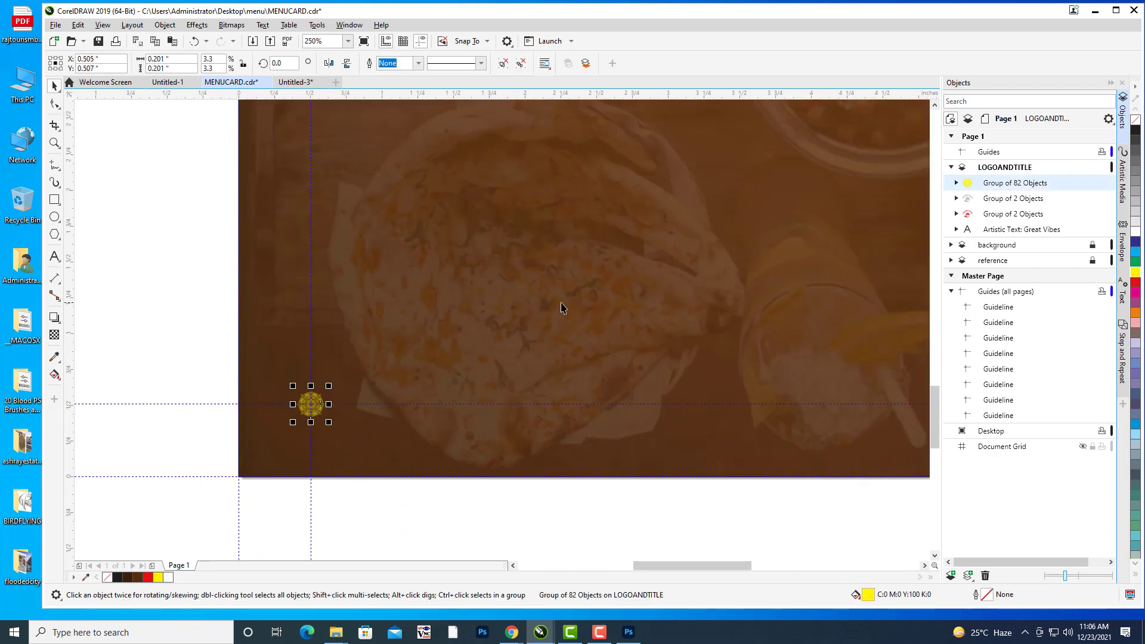
# Enlarge the corner mandala proportionally around its centre to about 0.43 inches.
pyautogui.scroll(-2, 563, 304)
pyautogui.hscroll(-3, 503, 353)
pyautogui.scroll(2, 503, 353)
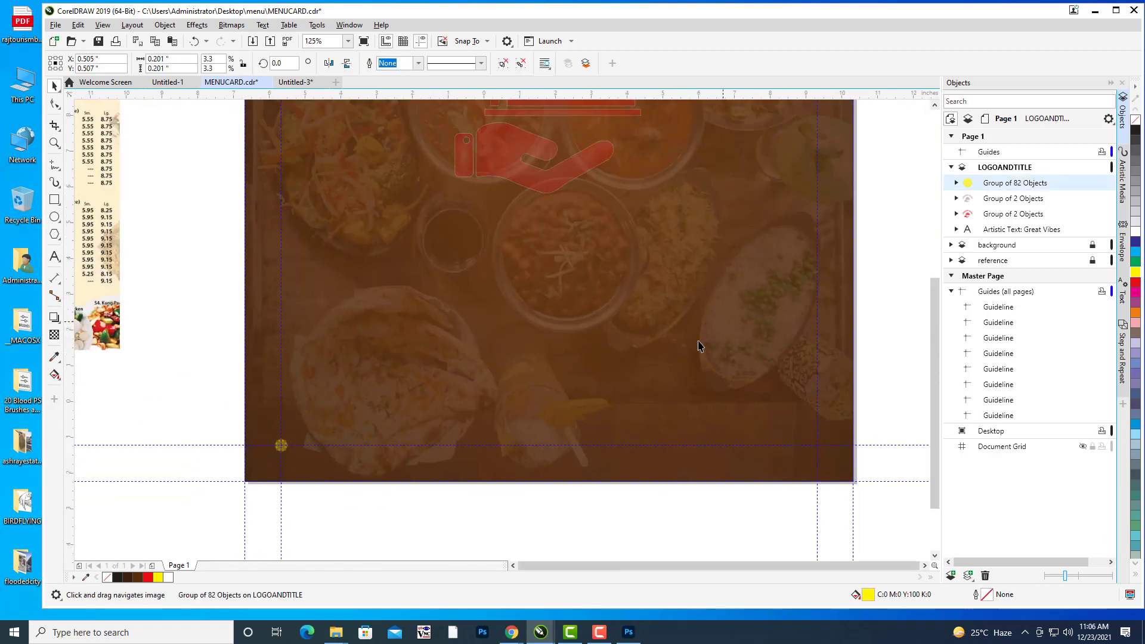
pyautogui.scroll(-2, 686, 331)
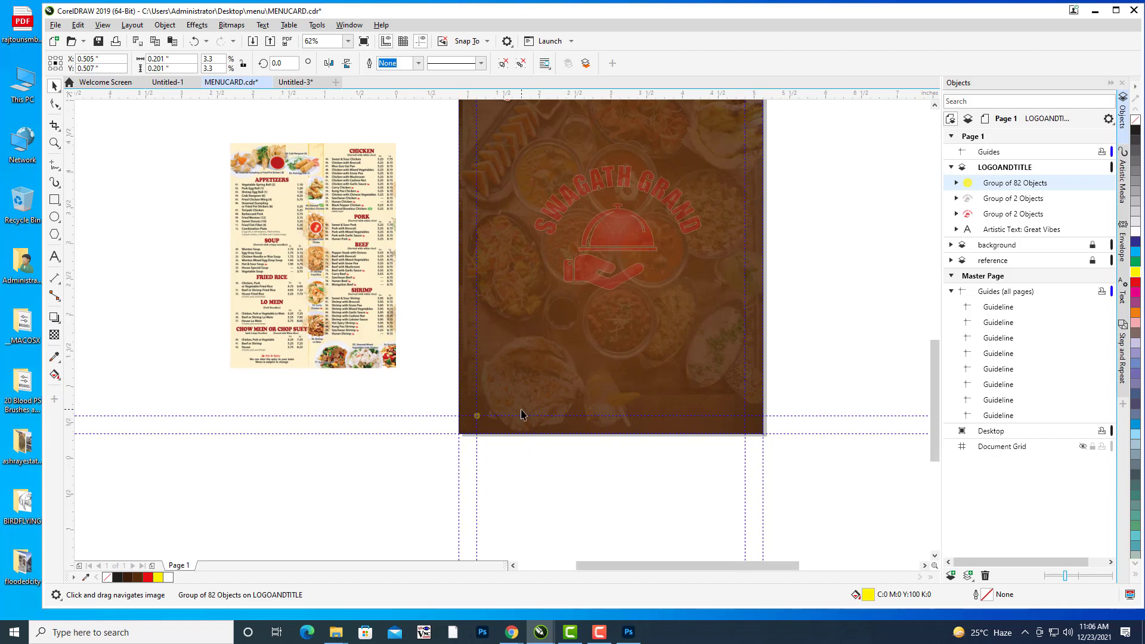
pyautogui.scroll(2, 517, 427)
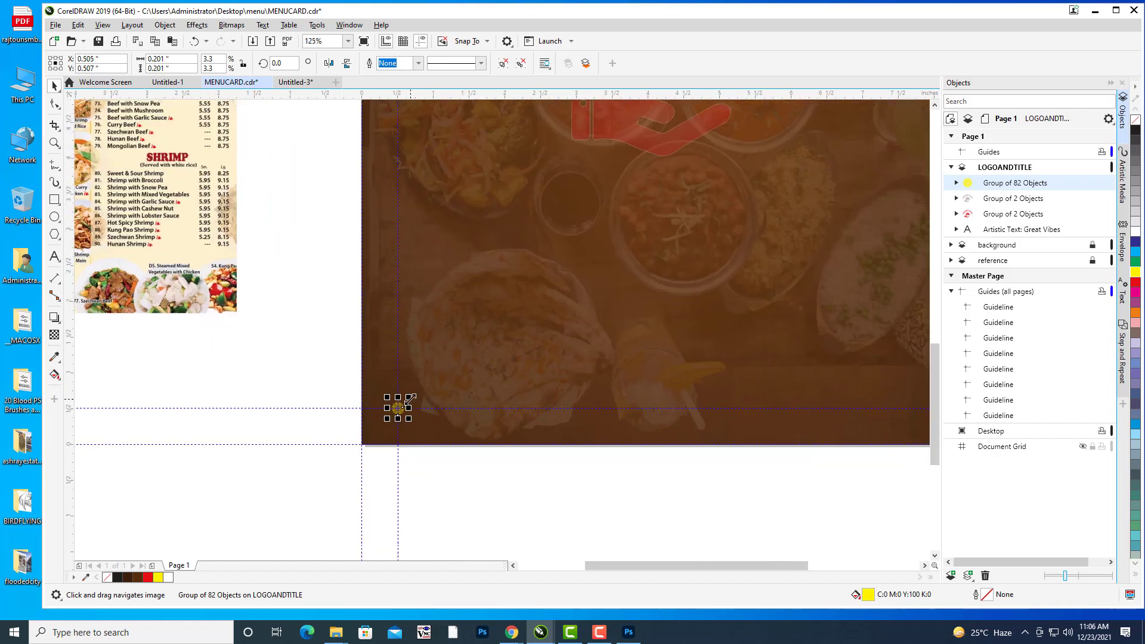
pyautogui.moveTo(410, 397); pyautogui.dragTo(419, 391)
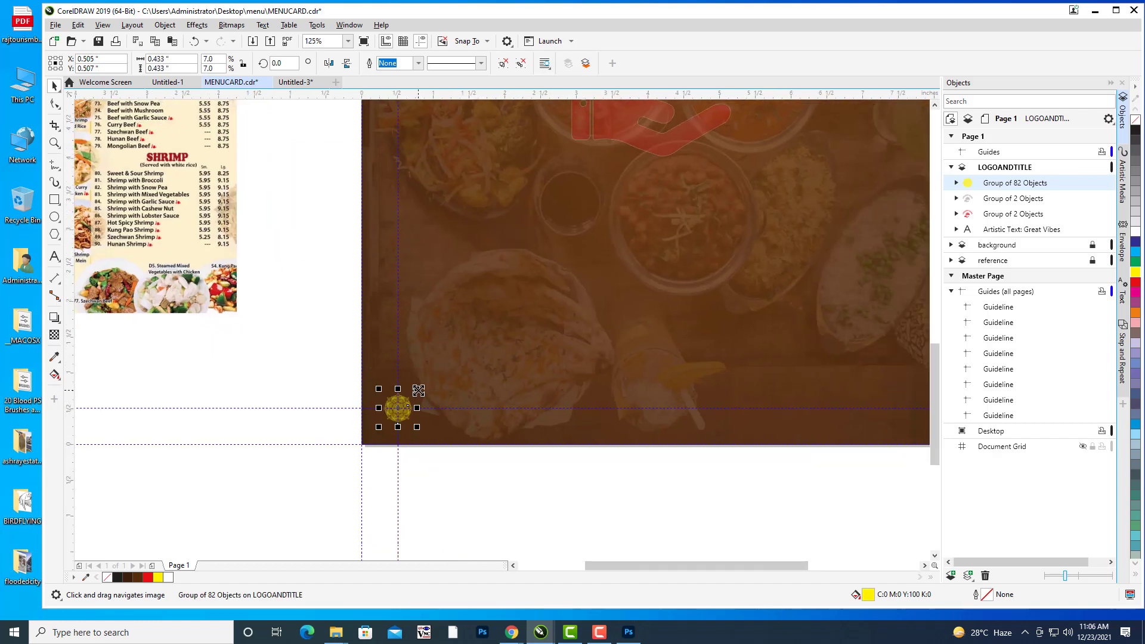
pyautogui.click(289, 362)
pyautogui.scroll(-2, 603, 345)
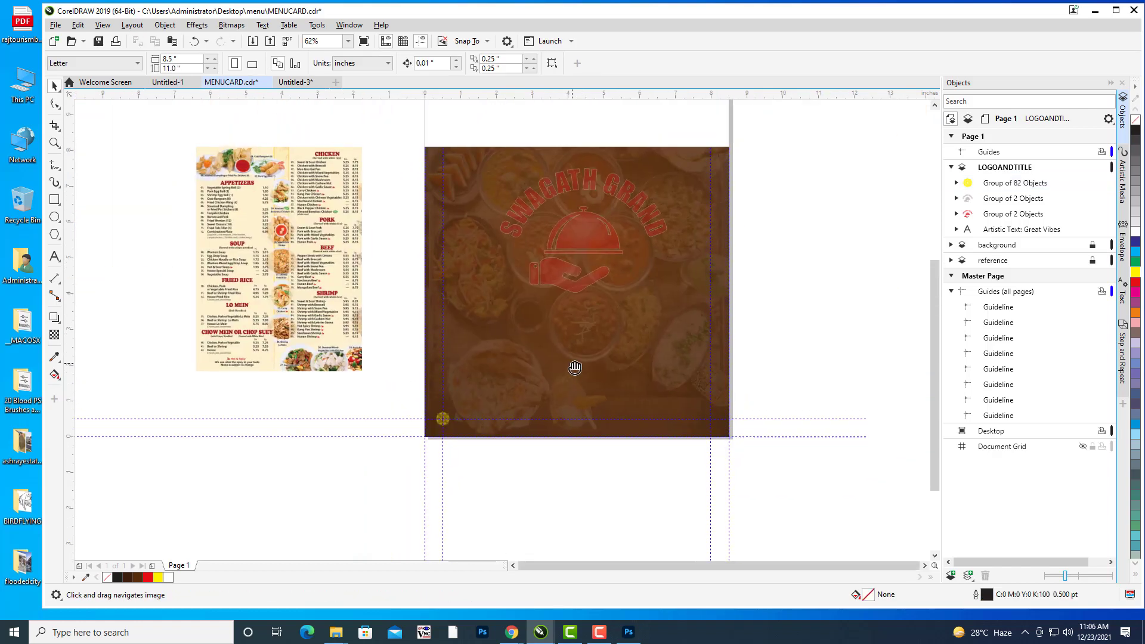
# Try Step and Repeat on the corner mandala with 10 copies, spaced 0.16 inches between objects to the right and 0.224 inches up.
pyautogui.click(444, 421)
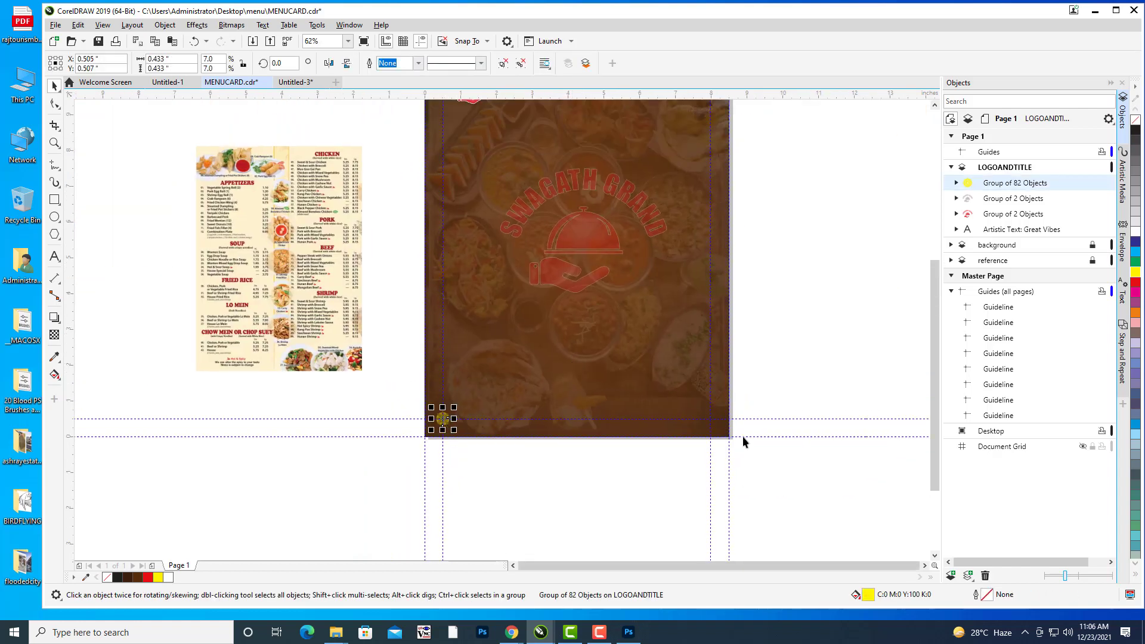
pyautogui.scroll(2, 742, 439)
pyautogui.moveTo(811, 347); pyautogui.dragTo(813, 317)
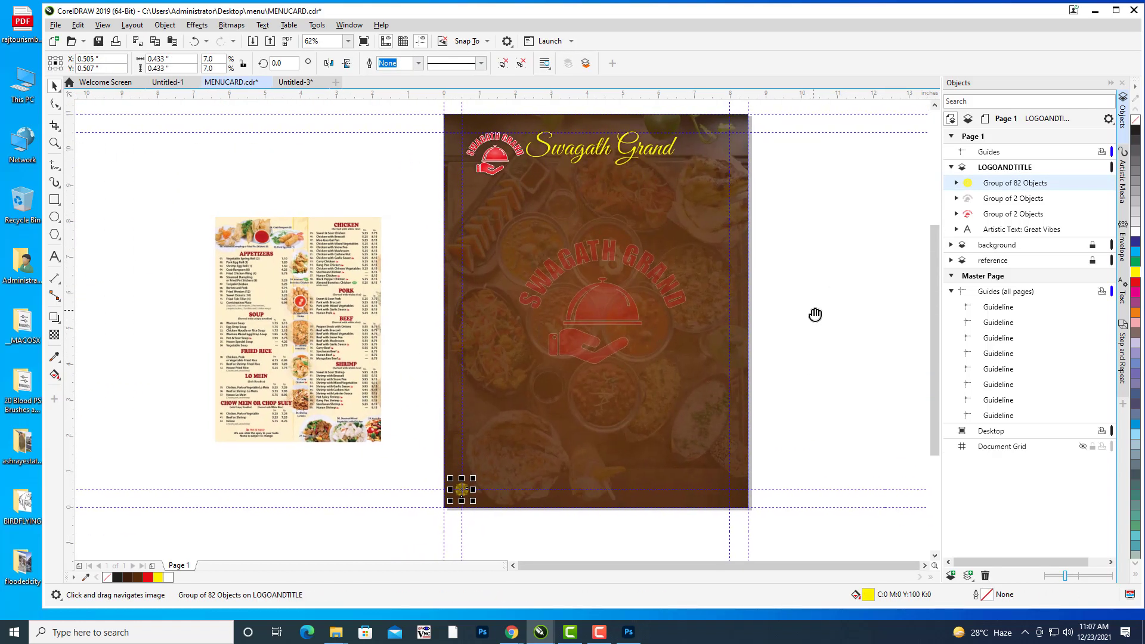
pyautogui.click(86, 27)
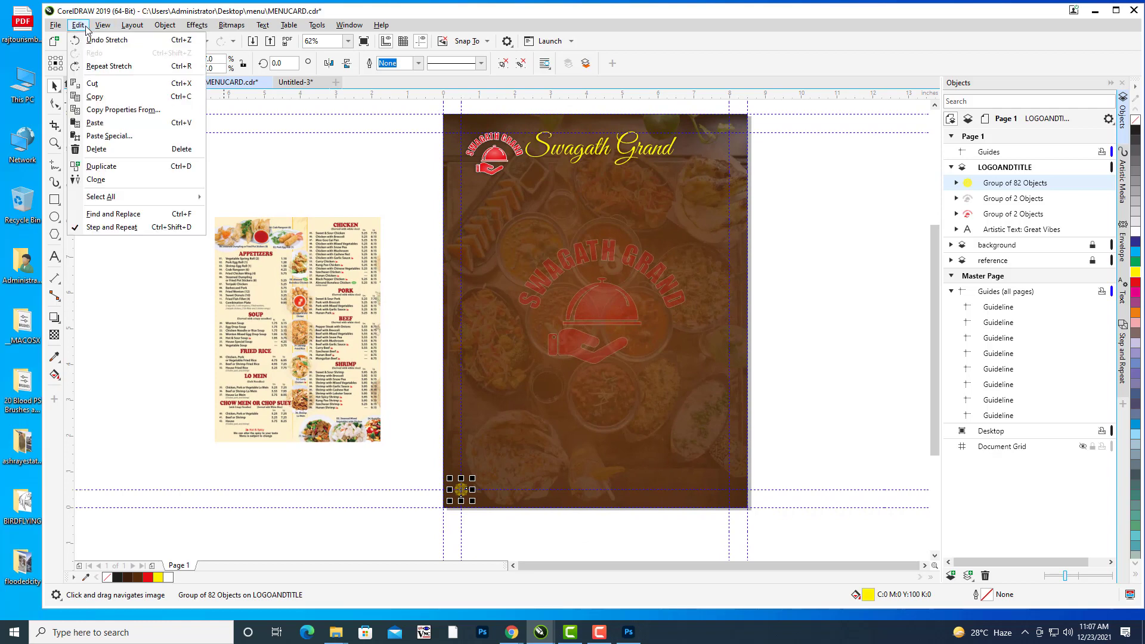
pyautogui.click(1123, 352)
pyautogui.click(1123, 352)
pyautogui.click(1019, 237)
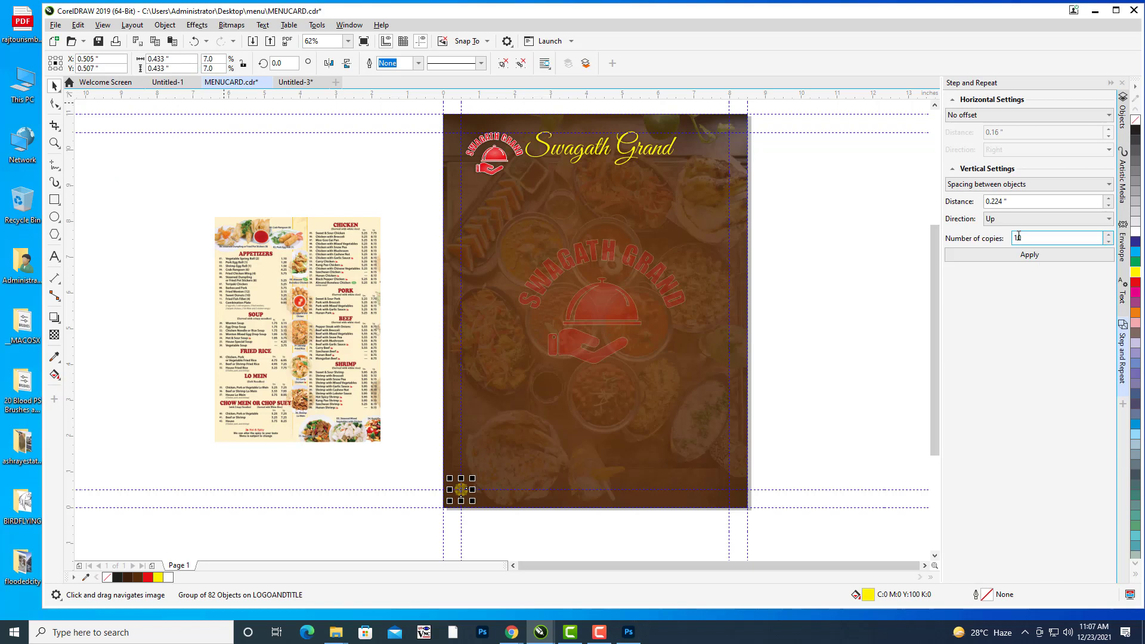
pyautogui.click(996, 115)
pyautogui.click(989, 145)
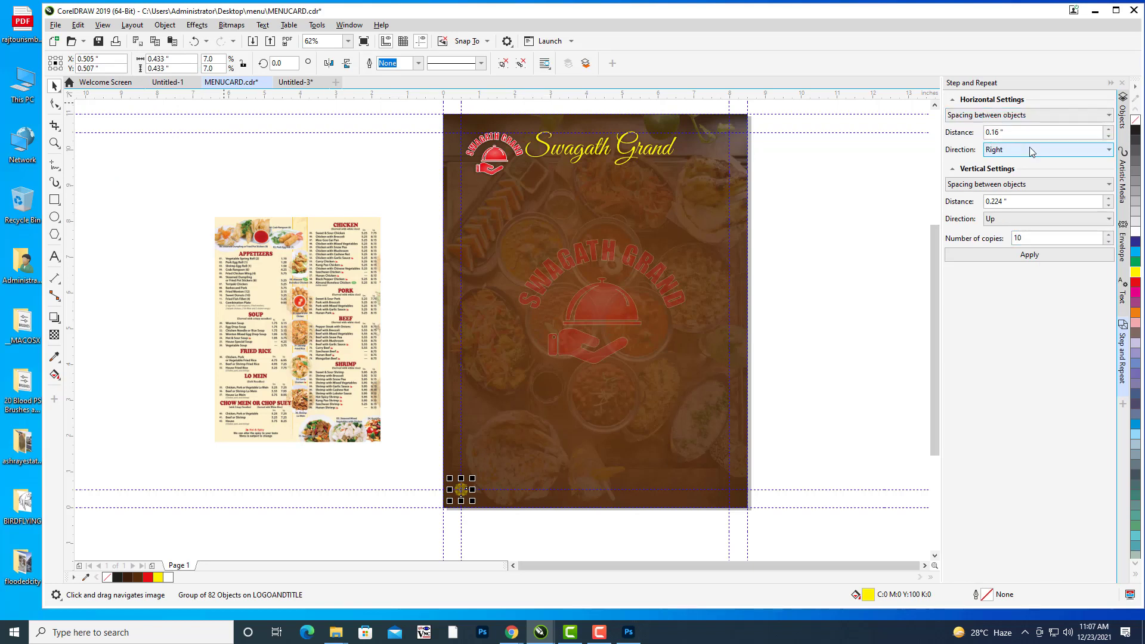
pyautogui.click(1044, 258)
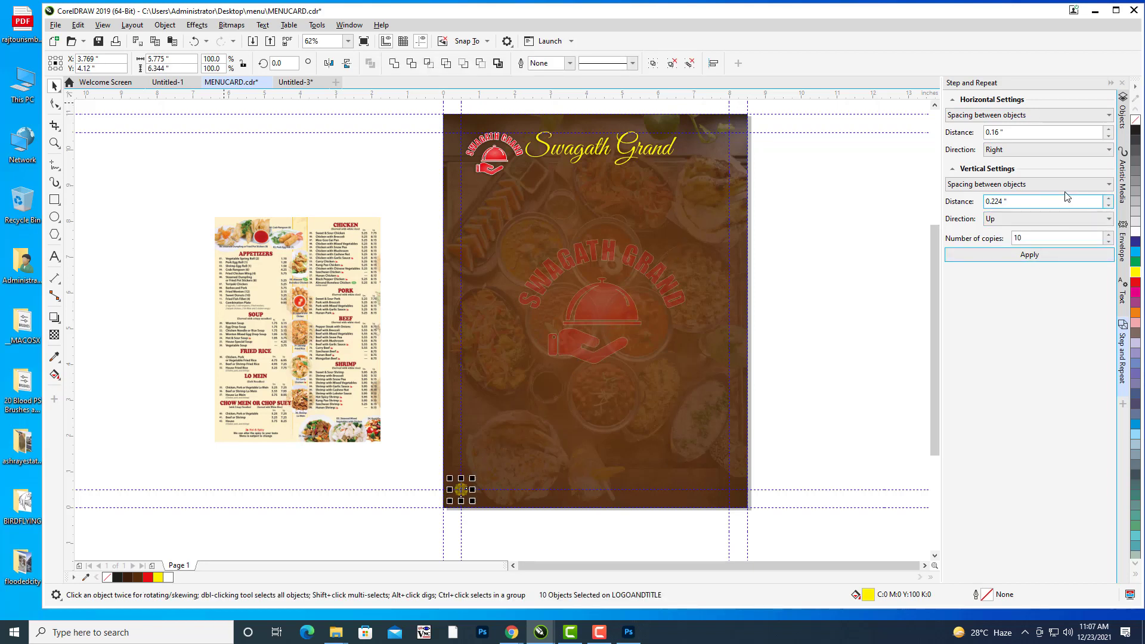
# Set the vertical settings to No offset, try a horizontal row of 10 mandala copies, and undo it.
pyautogui.click(1049, 184)
pyautogui.click(990, 217)
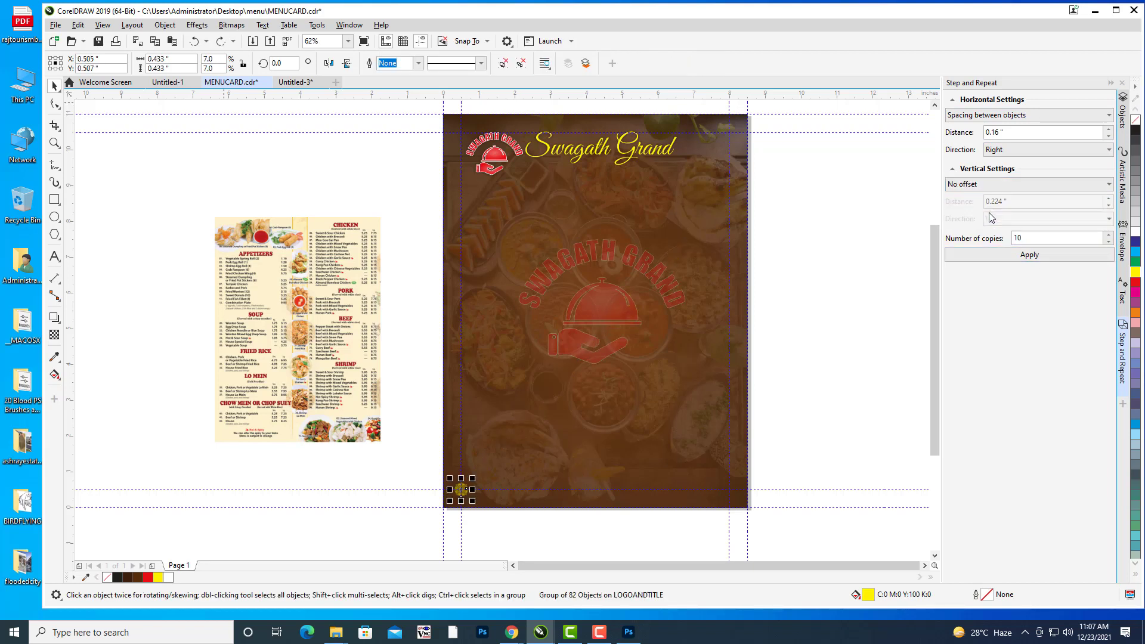
pyautogui.click(1022, 257)
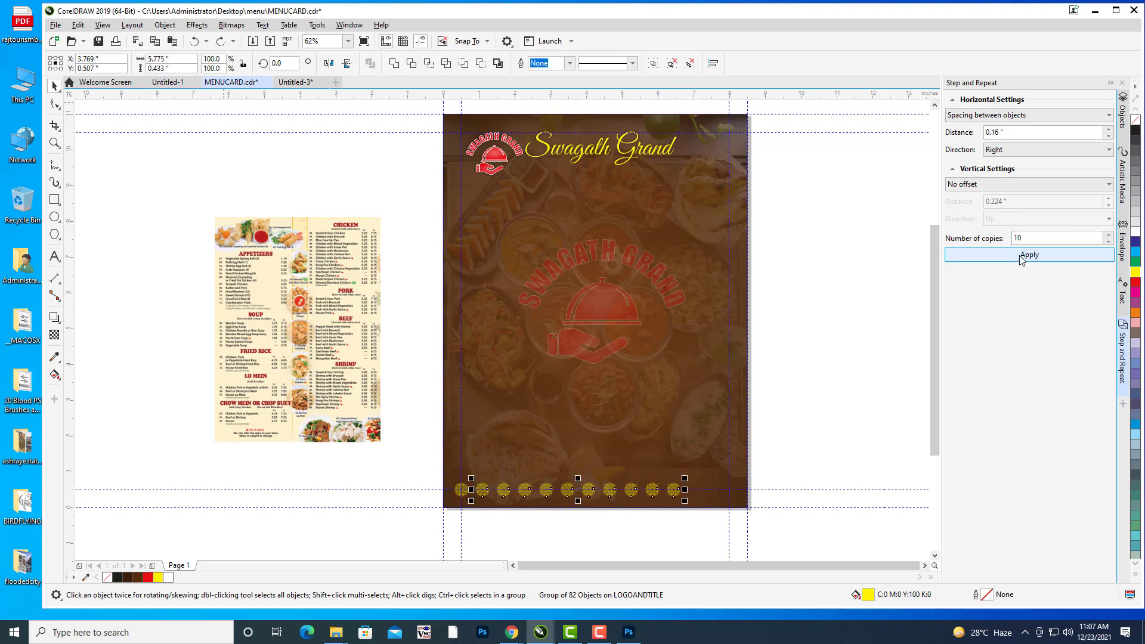
pyautogui.hotkey('ctrl', 'z')
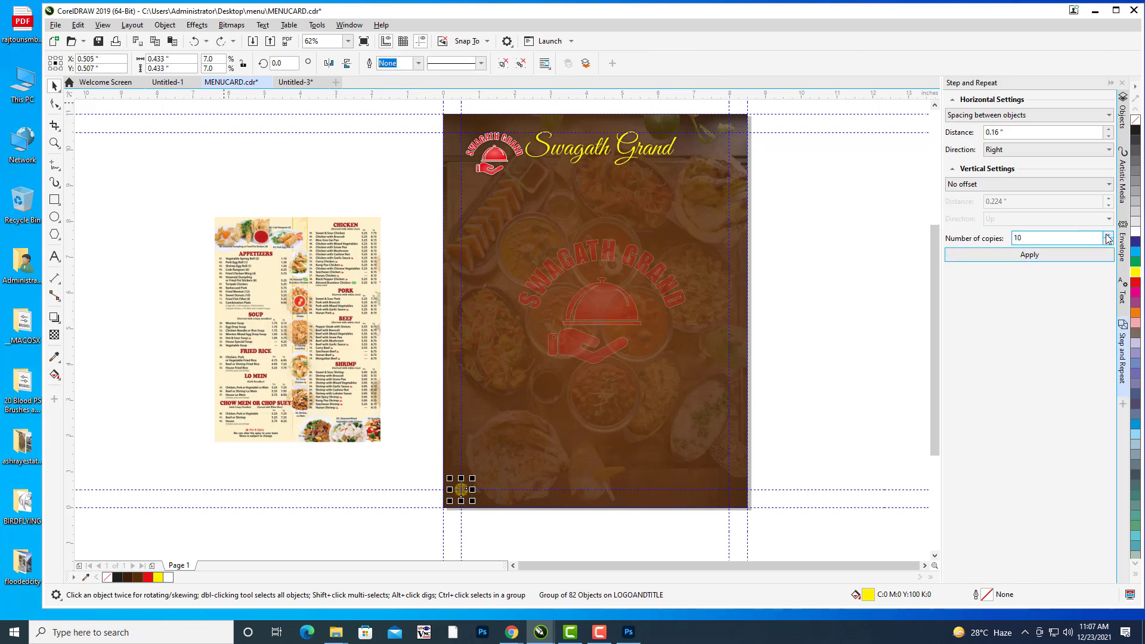
# Try rows of 12 mandala copies along the page's bottom edge with spacings of 0.16, 0.14 and 0.13 inches, undoing each one.
pyautogui.click(1108, 236)
pyautogui.click(1079, 253)
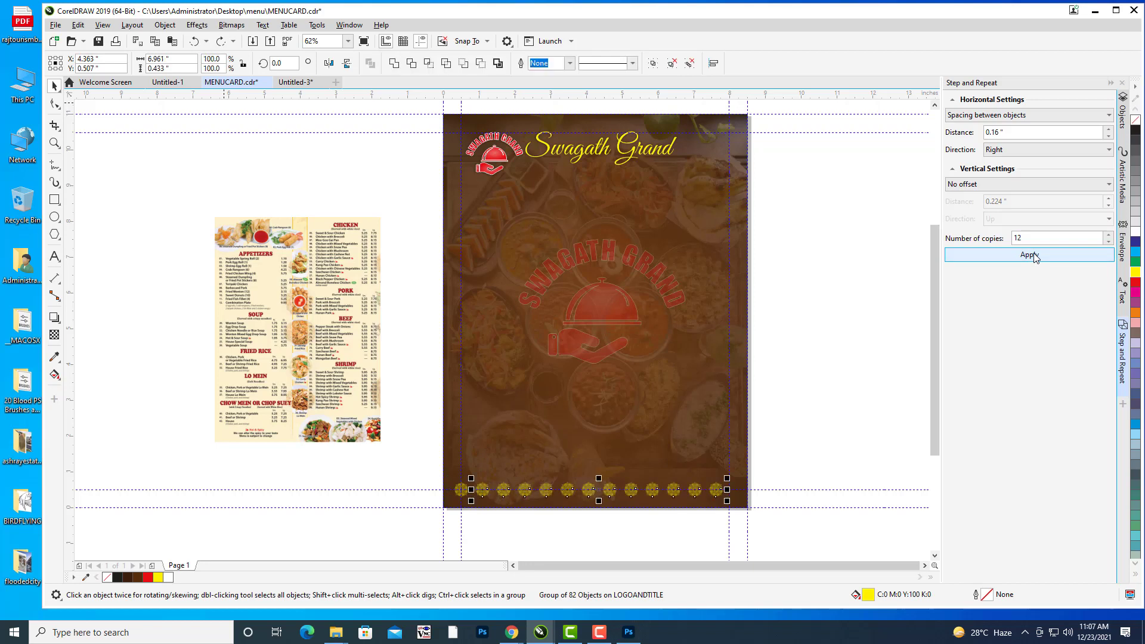
pyautogui.hotkey('ctrl', 'z')
pyautogui.click(1107, 136)
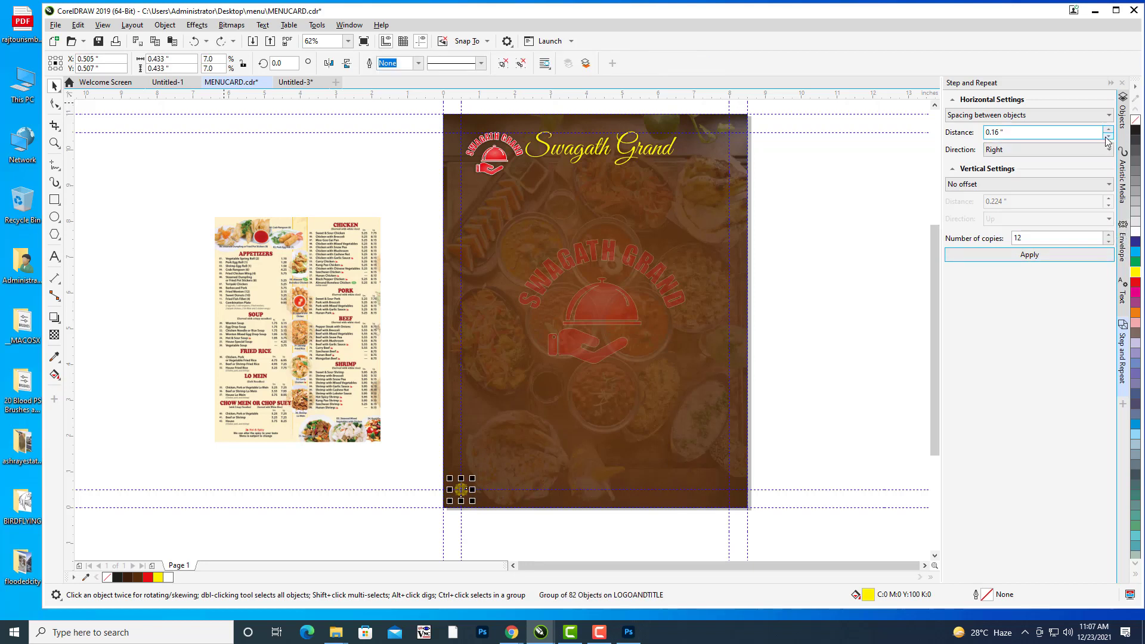
pyautogui.click(1108, 136)
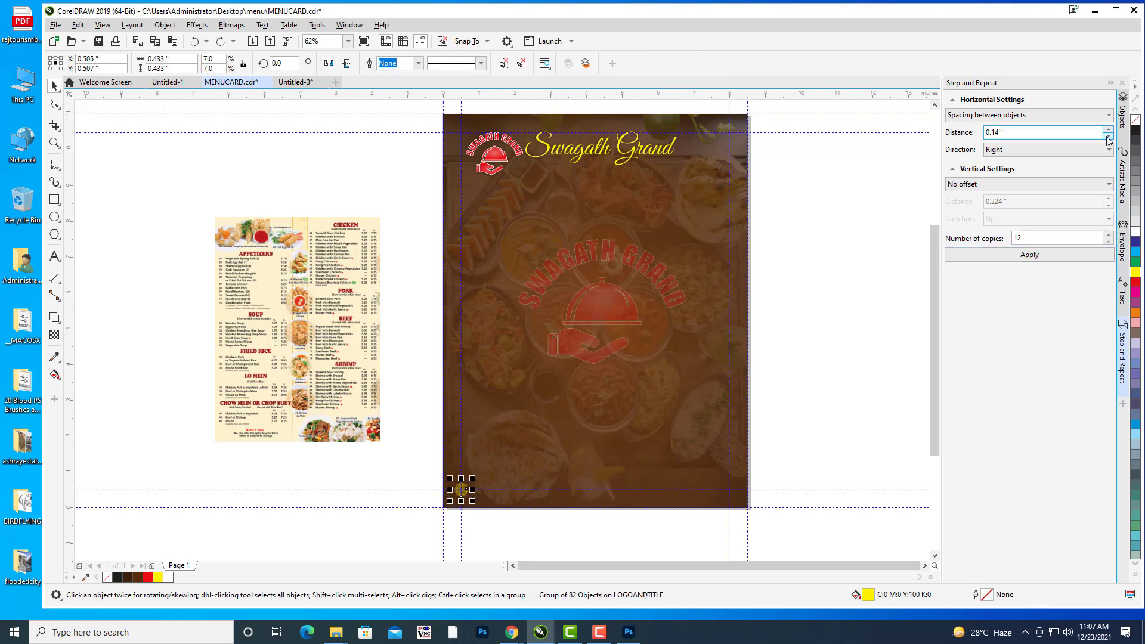
pyautogui.click(1030, 255)
pyautogui.hotkey('ctrl', 'z')
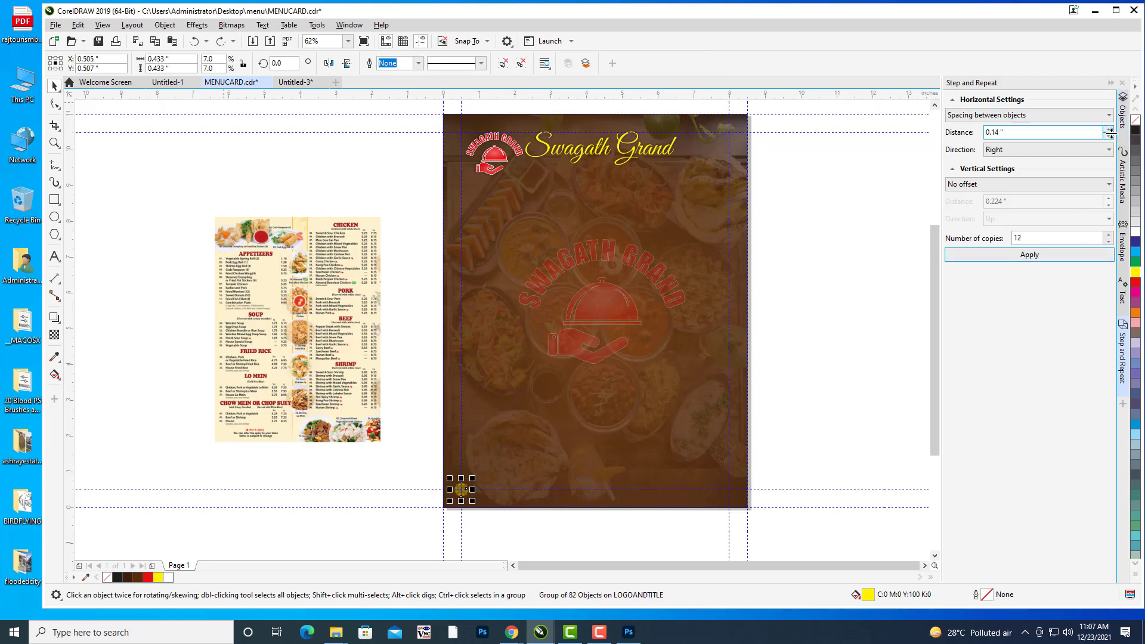
pyautogui.click(1110, 137)
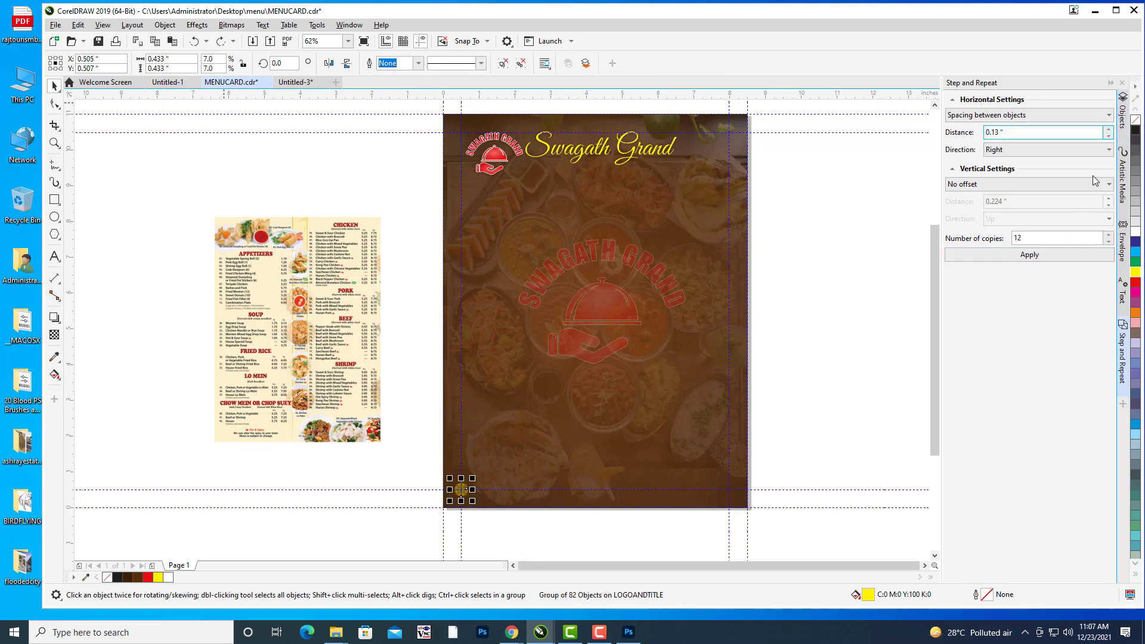
pyautogui.click(1044, 254)
pyautogui.hotkey('ctrl', 'z')
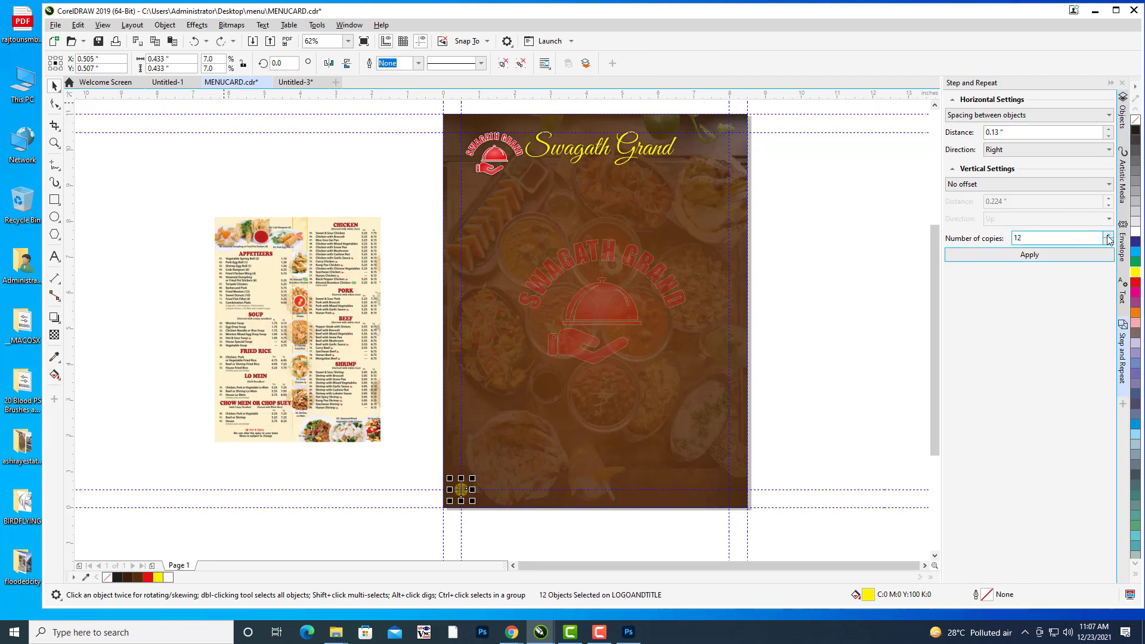
# Raise the number of copies to 13 and try mandala rows with 0.13 and 0.12 inch spacing, undoing each one.
pyautogui.click(1109, 235)
pyautogui.click(1042, 255)
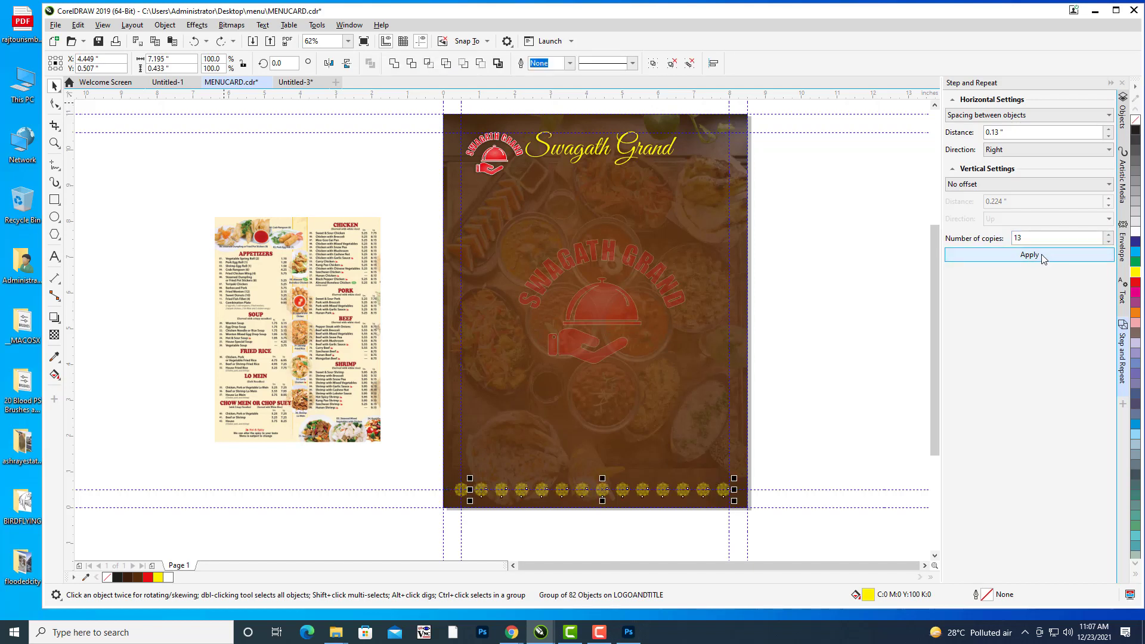
pyautogui.hotkey('ctrl', 'z')
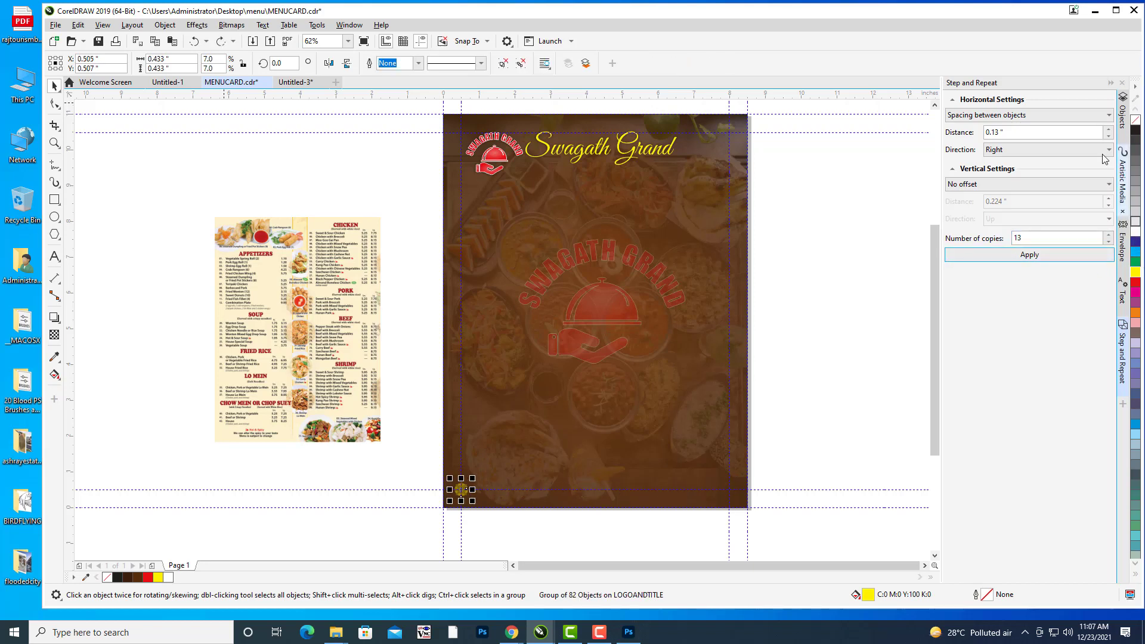
pyautogui.click(1109, 136)
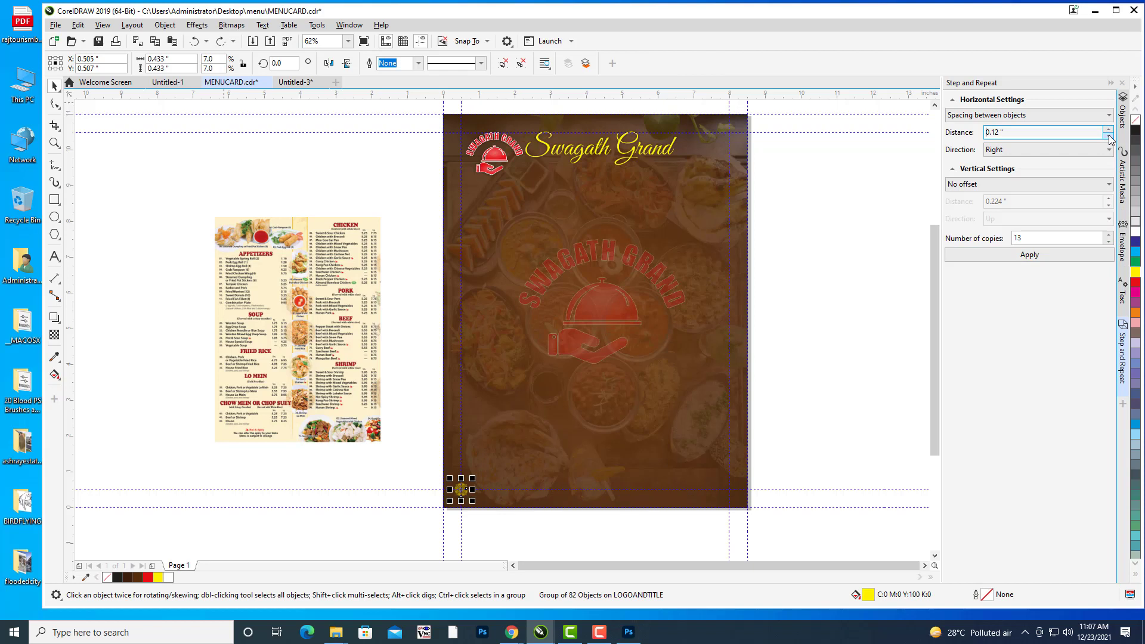
pyautogui.click(1026, 257)
pyautogui.hotkey('ctrl', 'z')
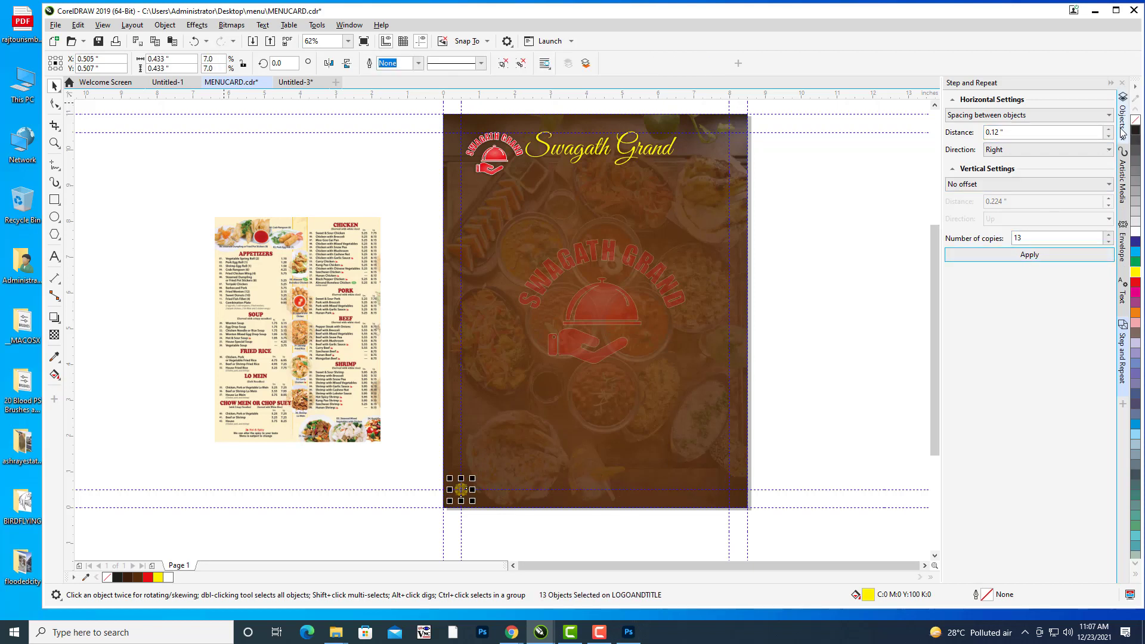
# Repeat the corner mandala to the right as 13 copies with 0.14 inches between objects, and clear the selection.
pyautogui.click(1109, 130)
pyautogui.click(1108, 130)
pyautogui.click(1039, 256)
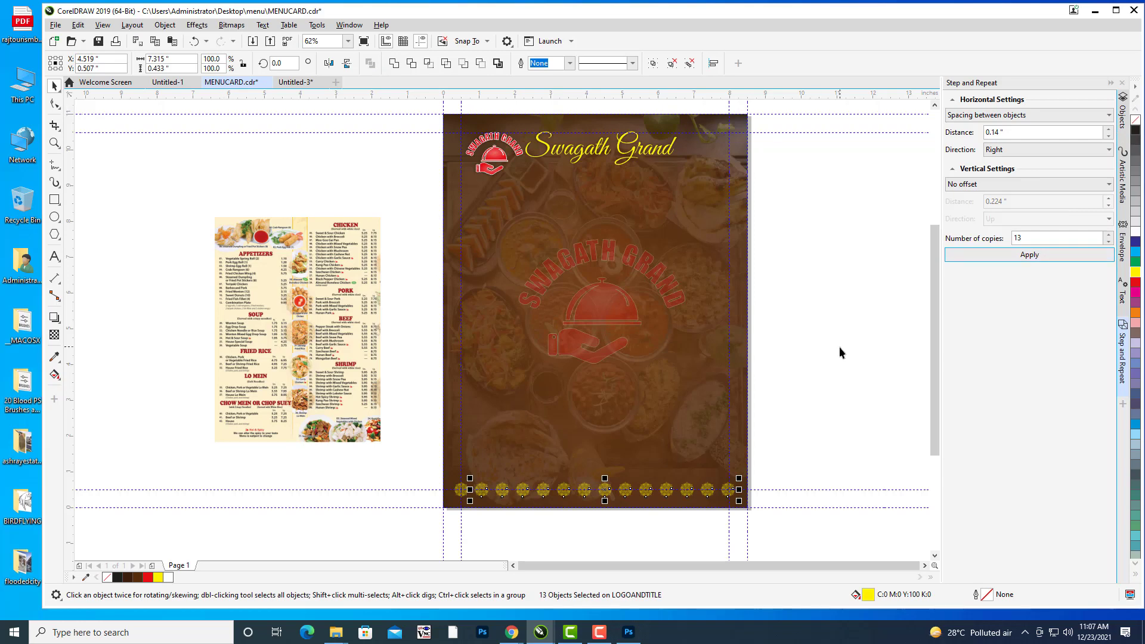
pyautogui.click(898, 404)
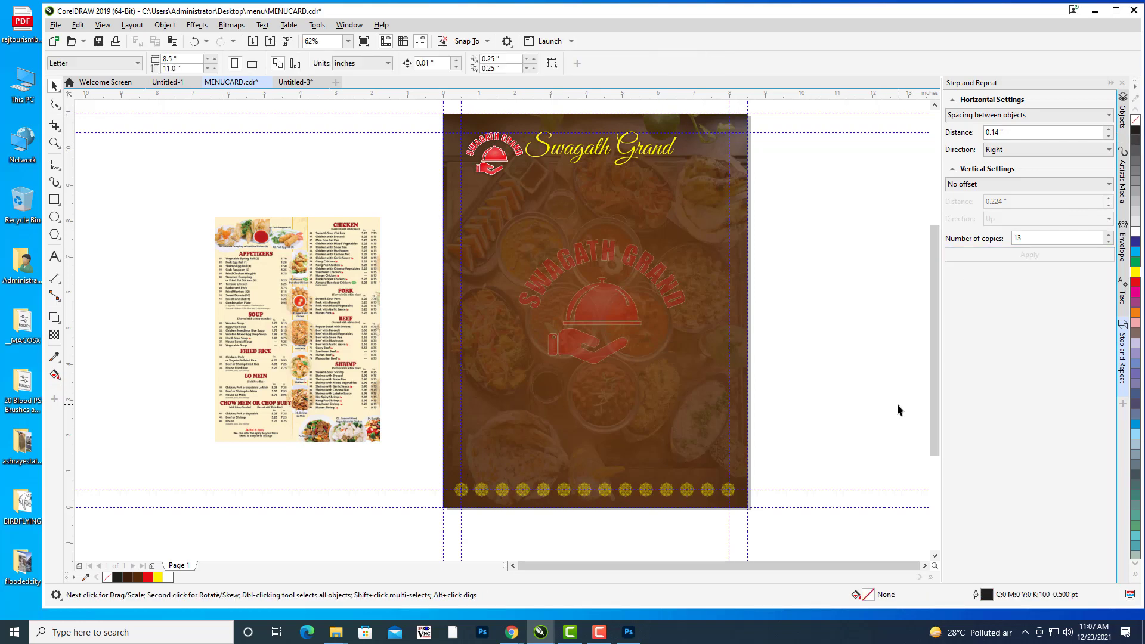
# Select the mandala at the page's bottom-right corner and set Step and Repeat to No offset horizontally and Spacing between objects vertically.
pyautogui.press('h')
pyautogui.moveTo(821, 396); pyautogui.dragTo(828, 419)
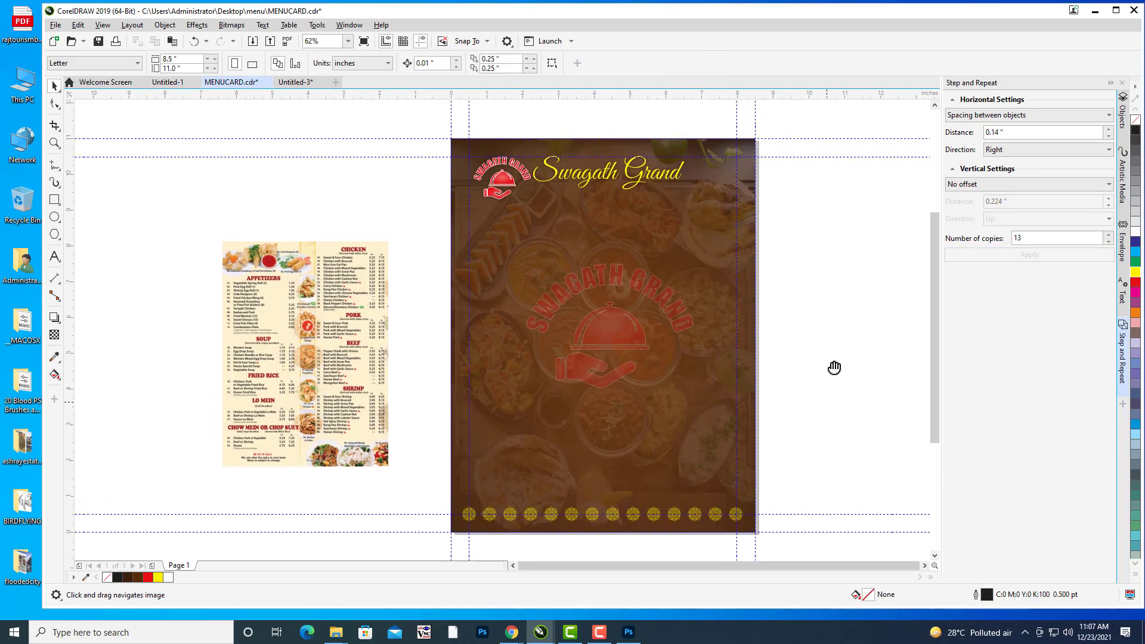
pyautogui.scroll(2, 749, 483)
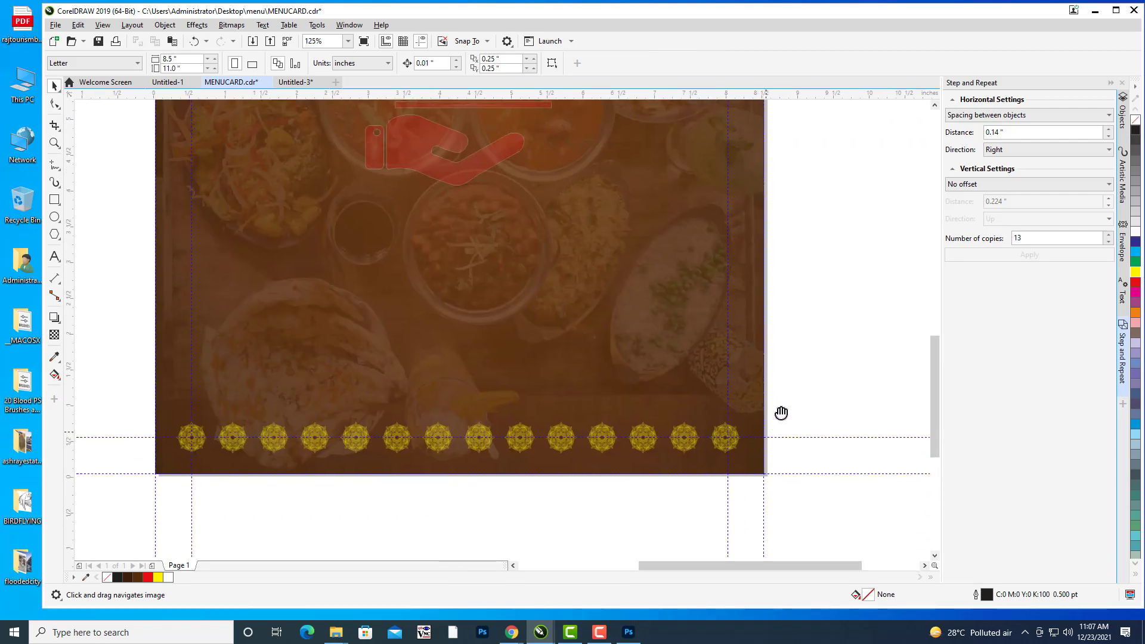
pyautogui.moveTo(782, 413); pyautogui.dragTo(757, 414)
pyautogui.press('space')
pyautogui.click(751, 410)
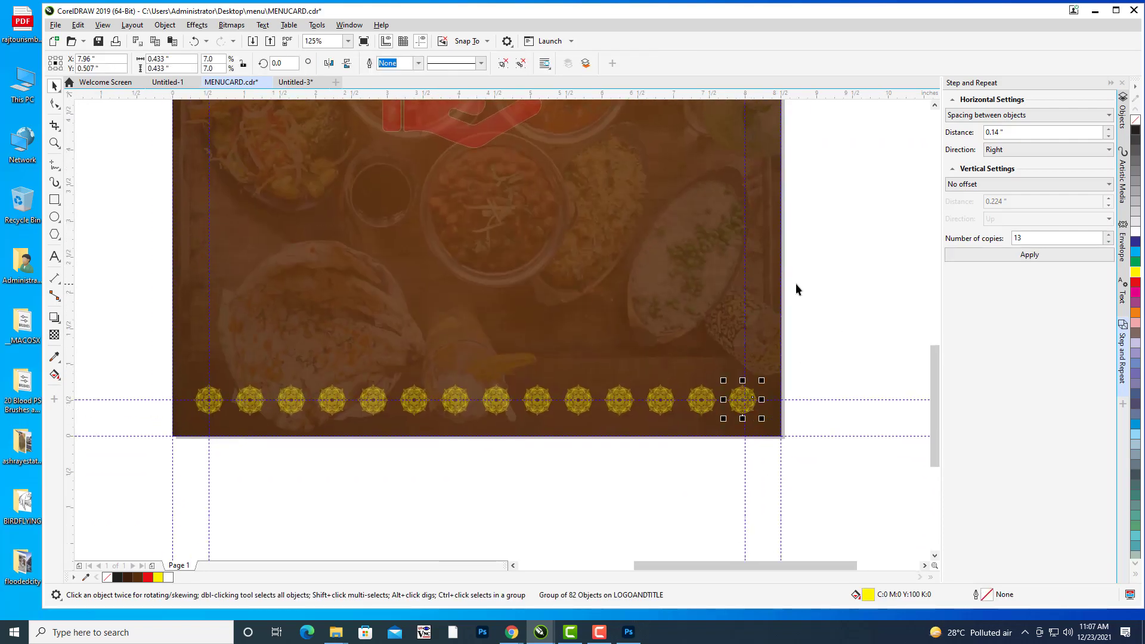
pyautogui.scroll(2, 791, 294)
pyautogui.scroll(-2, 797, 289)
pyautogui.press('h')
pyautogui.moveTo(806, 260); pyautogui.dragTo(774, 370)
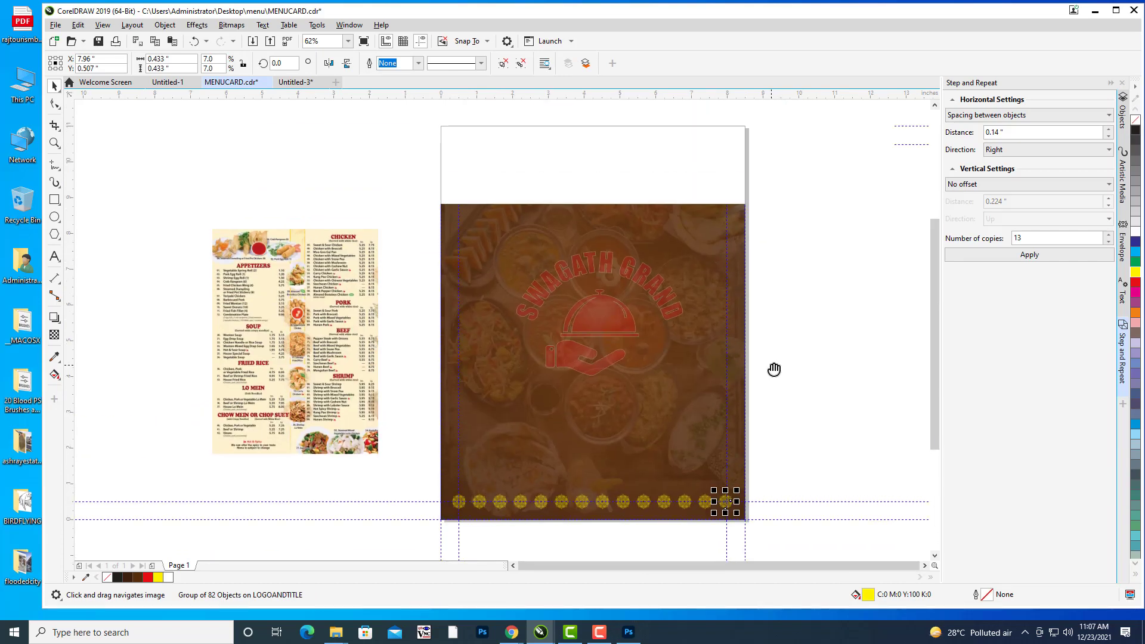
pyautogui.moveTo(786, 305); pyautogui.dragTo(787, 307)
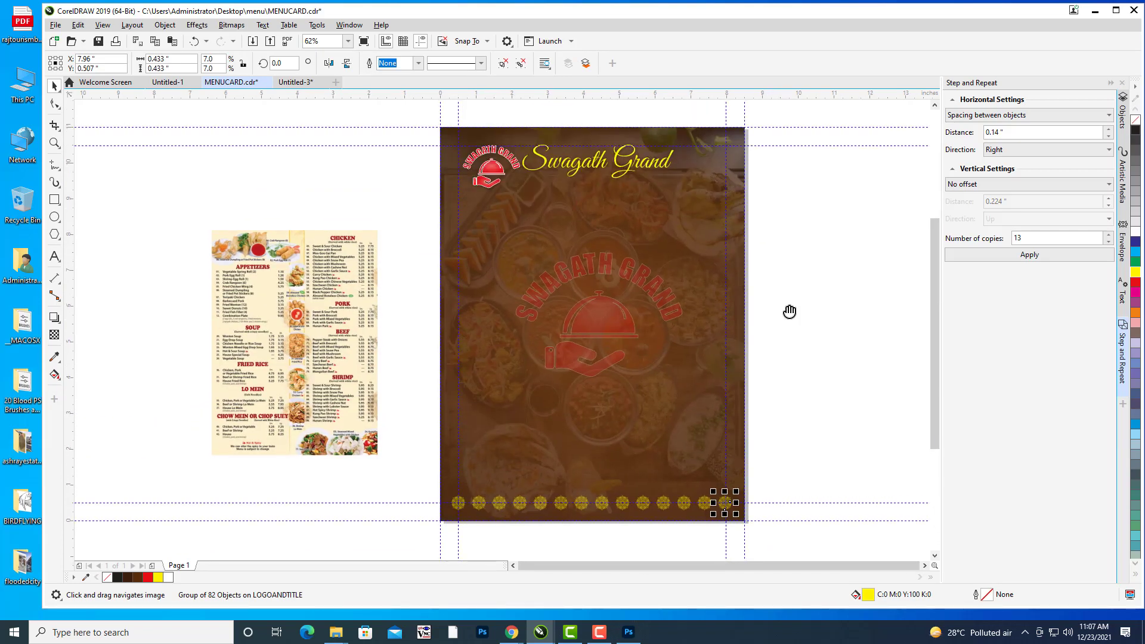
pyautogui.click(997, 183)
pyautogui.click(998, 184)
pyautogui.click(982, 115)
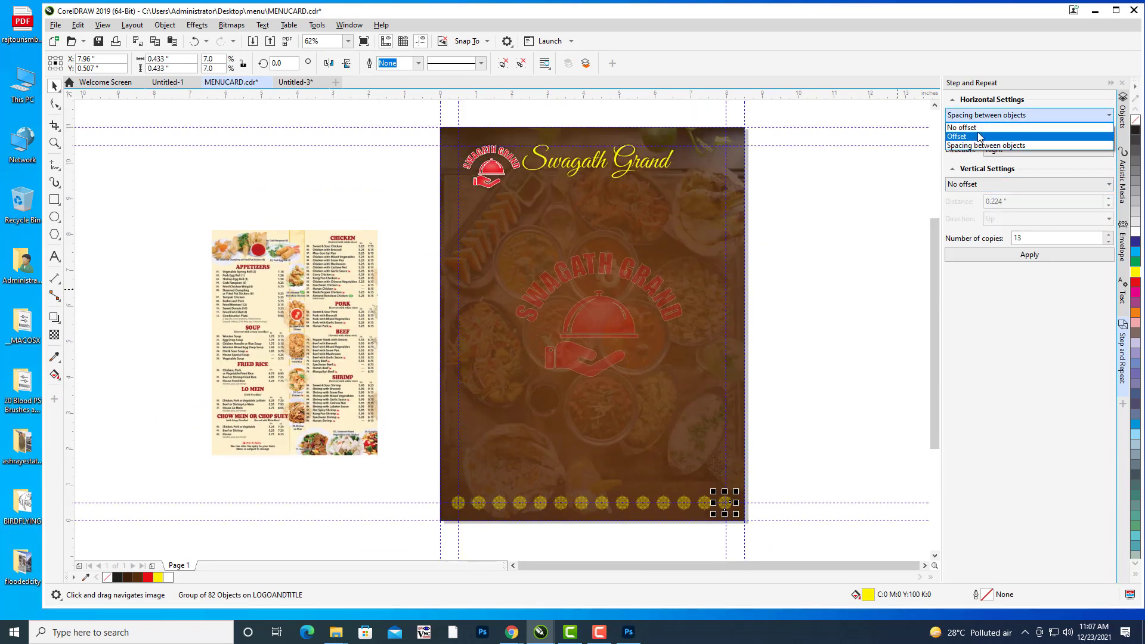
pyautogui.click(961, 127)
pyautogui.click(998, 184)
pyautogui.click(978, 213)
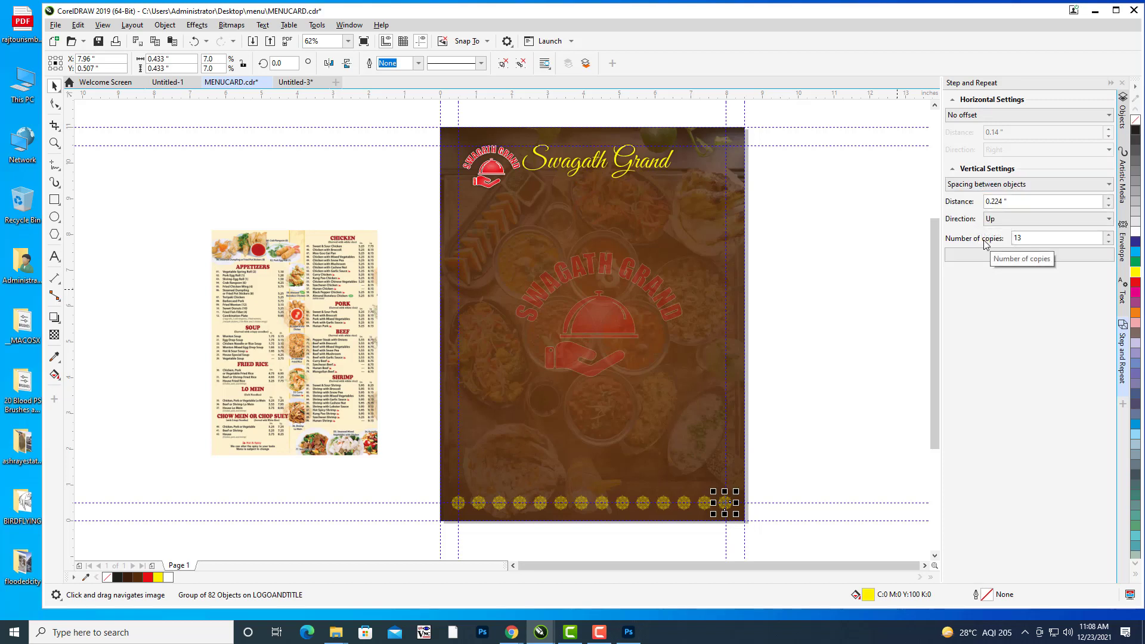
# Set the number of copies to 15, try a mandala column going up with 0.224 inch spacing, and undo it.
pyautogui.moveTo(784, 299); pyautogui.dragTo(790, 296)
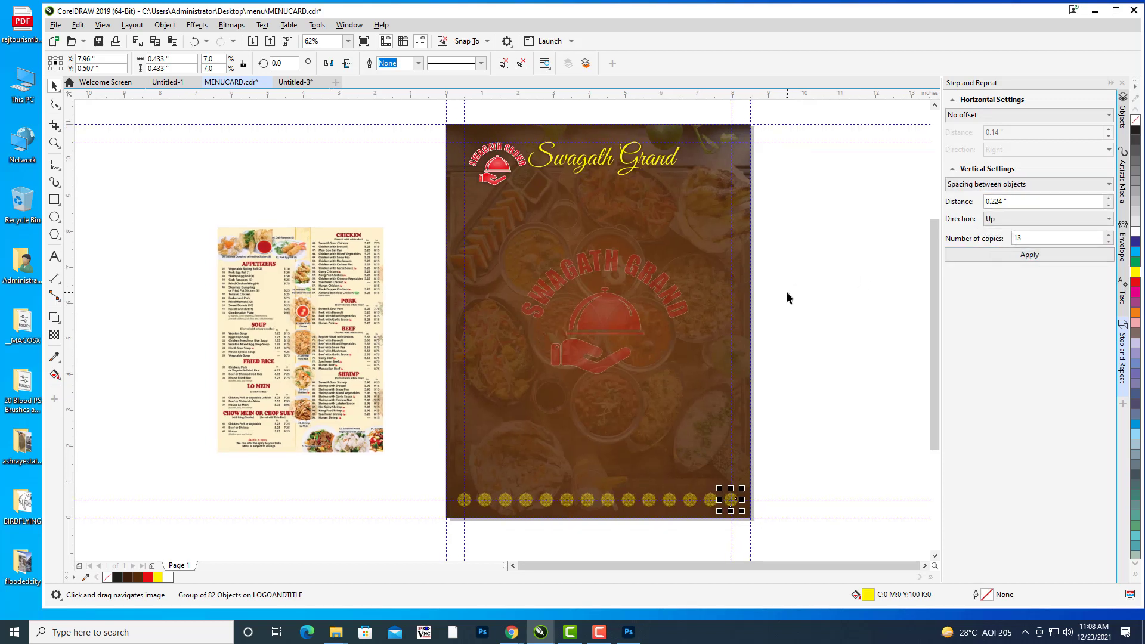
pyautogui.click(1048, 255)
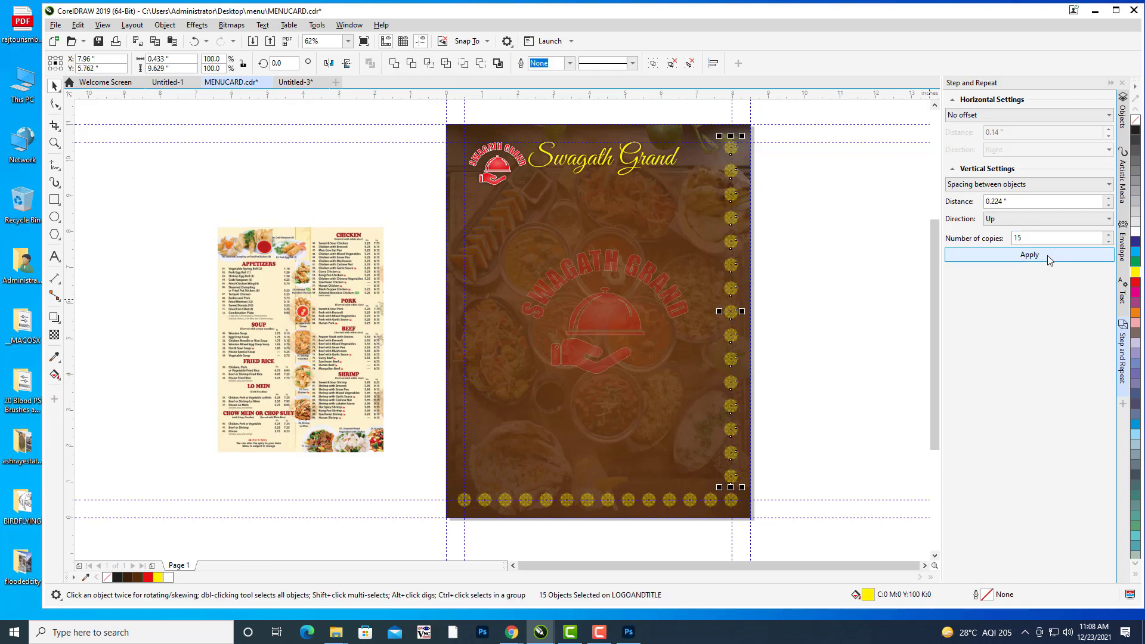
pyautogui.hotkey('ctrl', 'z')
# Repeat the mandala up the page's right edge as 15 copies with 0.234 inches between objects, and clear the selection.
pyautogui.click(1109, 198)
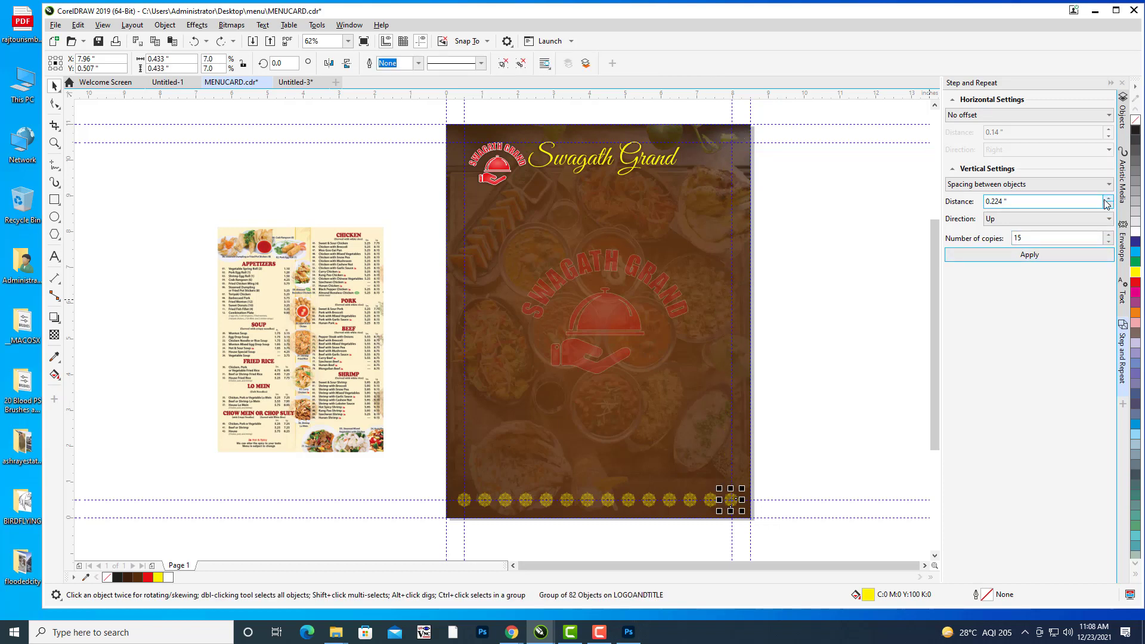
pyautogui.click(1047, 256)
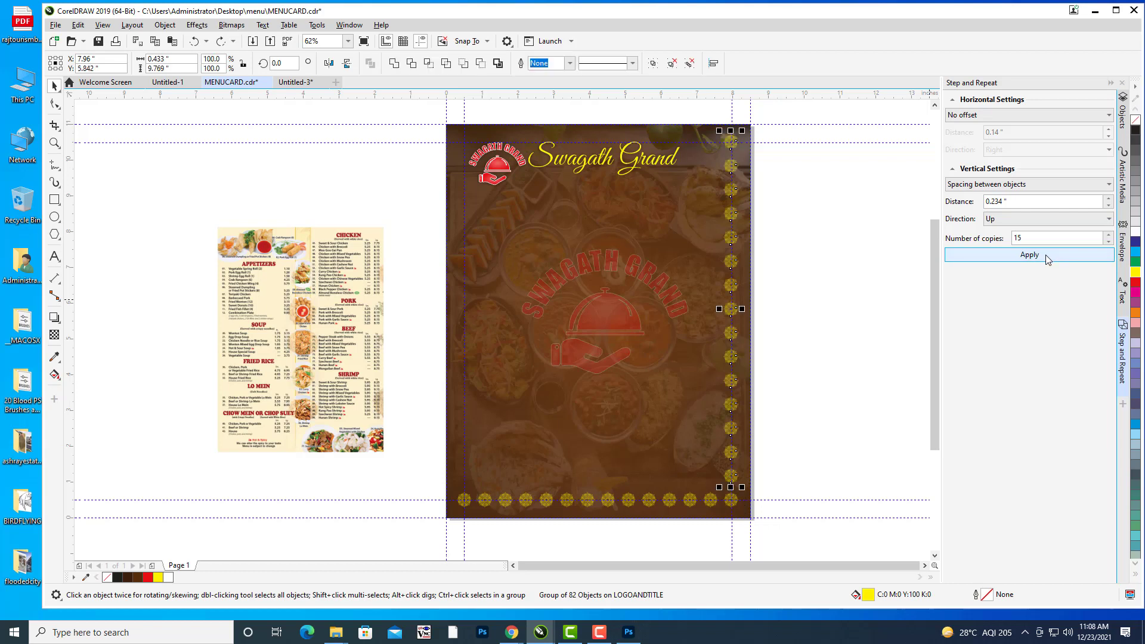
pyautogui.click(807, 231)
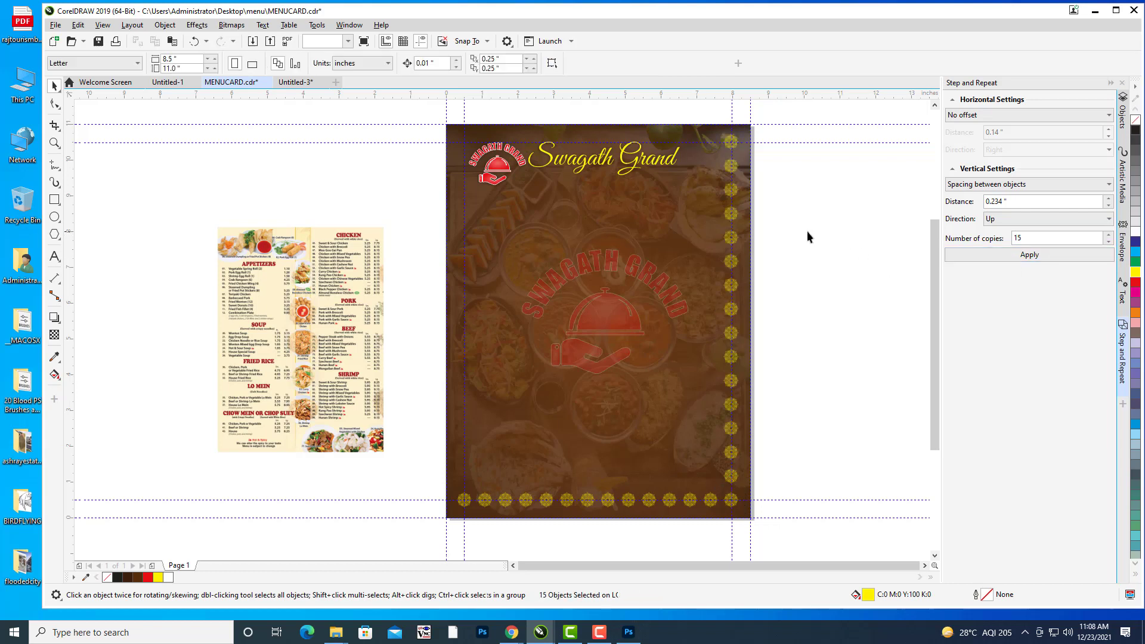
# Select the mandala at the page's top-right corner and set the vertical settings to No offset and the horizontal settings to Spacing between objects.
pyautogui.moveTo(807, 230); pyautogui.dragTo(817, 177)
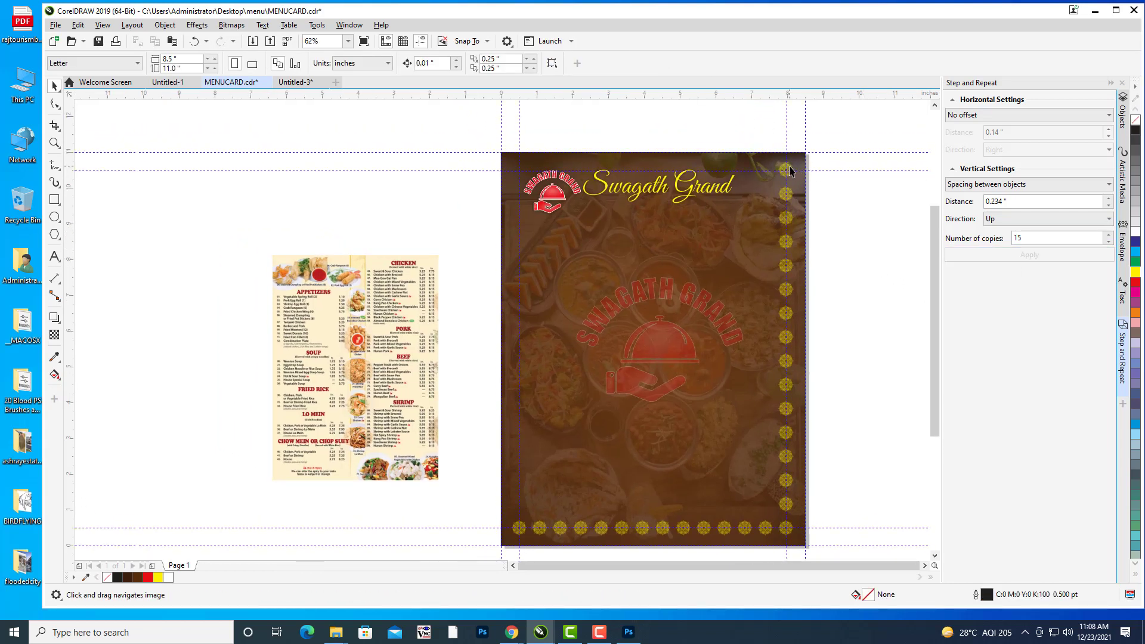
pyautogui.click(789, 172)
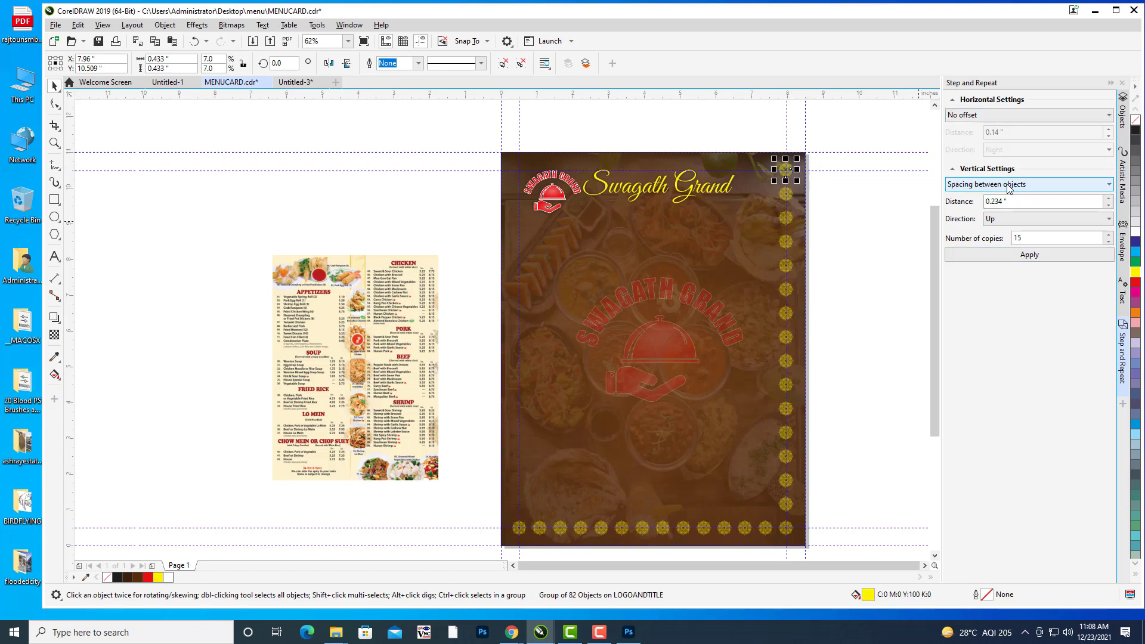
pyautogui.click(997, 184)
pyautogui.click(978, 192)
pyautogui.click(983, 115)
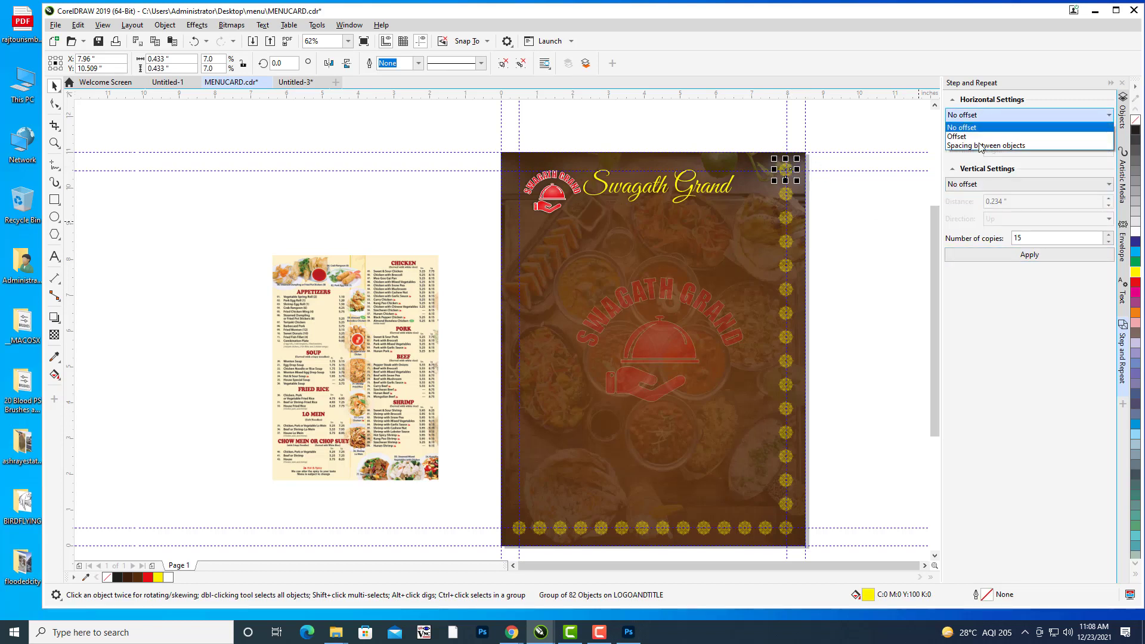
pyautogui.click(978, 133)
pyautogui.moveTo(860, 242); pyautogui.dragTo(852, 241)
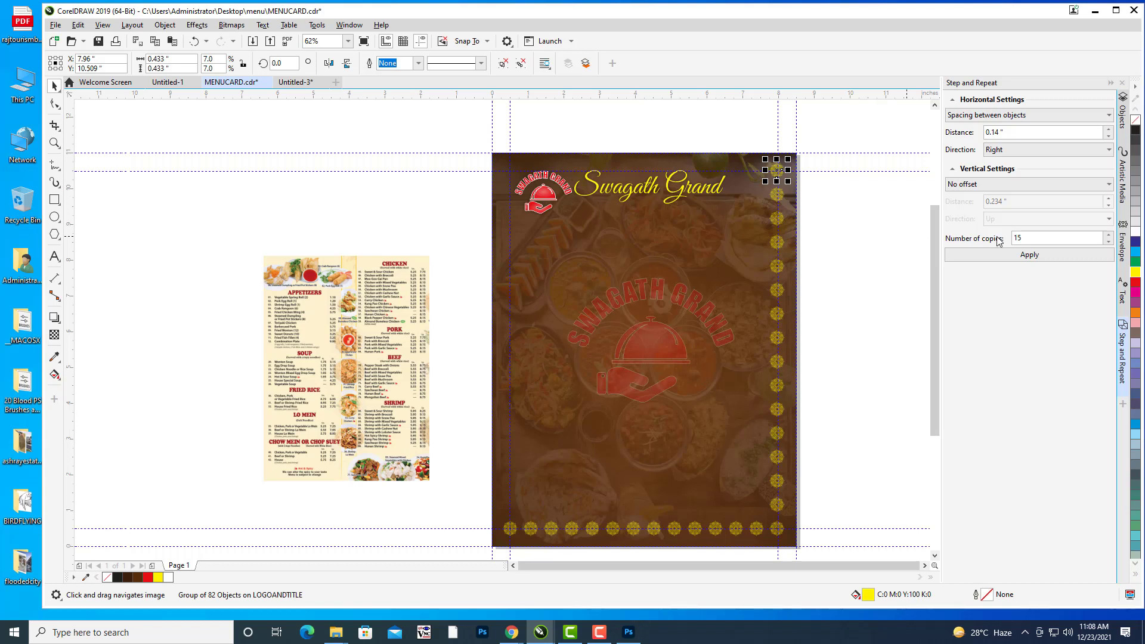
# Move the header logo and Swagath Grand title together down and to the right, centred at about X 3.9 and Y 9.47 inches.
pyautogui.click(542, 201)
pyautogui.keyDown('shift'); pyautogui.click(644, 190); pyautogui.keyUp('shift')
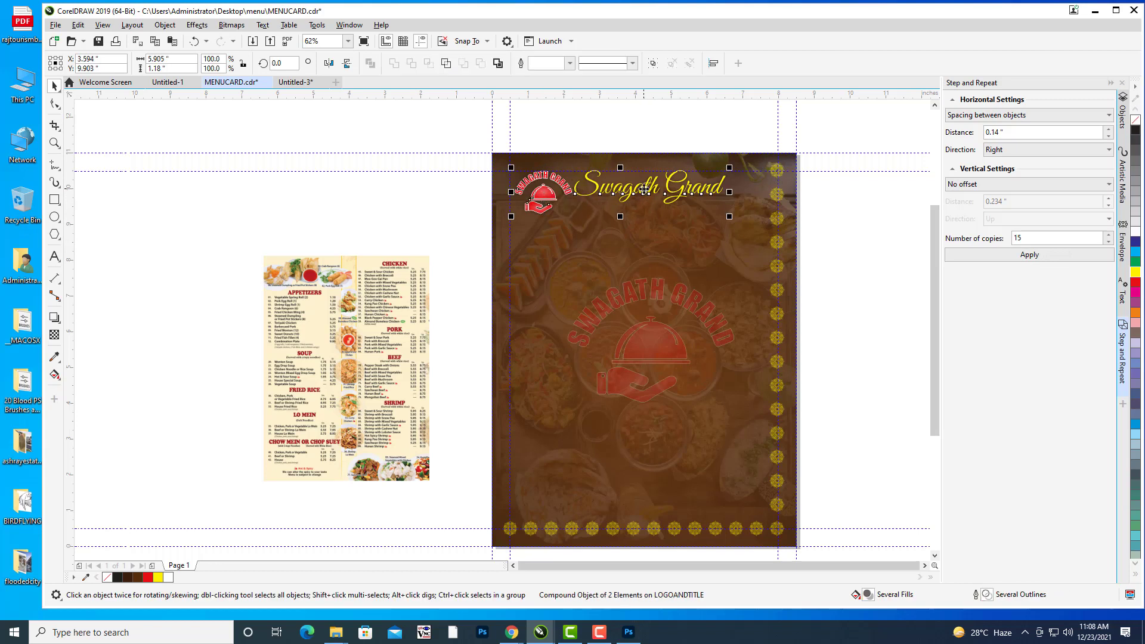
pyautogui.moveTo(623, 189); pyautogui.dragTo(633, 209)
pyautogui.press('Down')
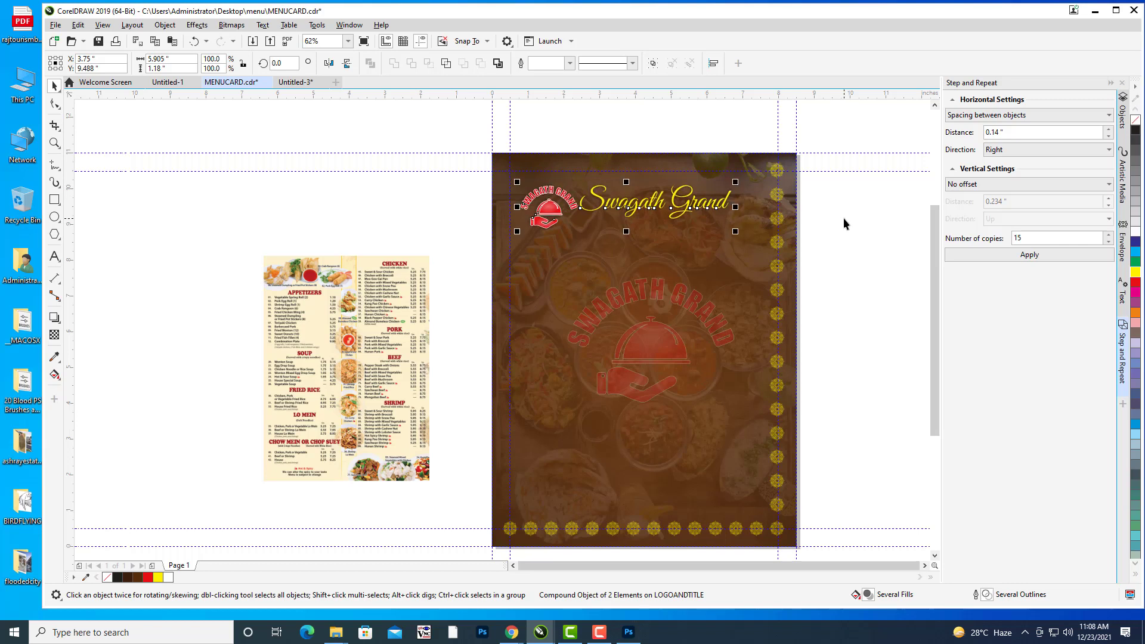
pyautogui.moveTo(628, 207); pyautogui.dragTo(638, 210)
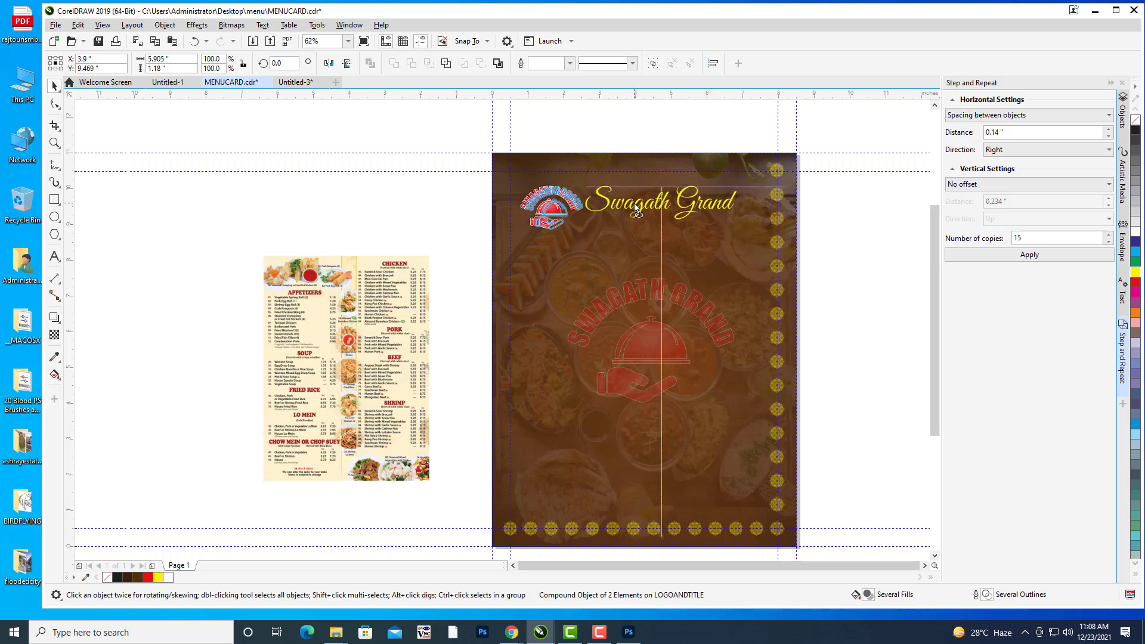
pyautogui.moveTo(637, 210); pyautogui.dragTo(636, 206)
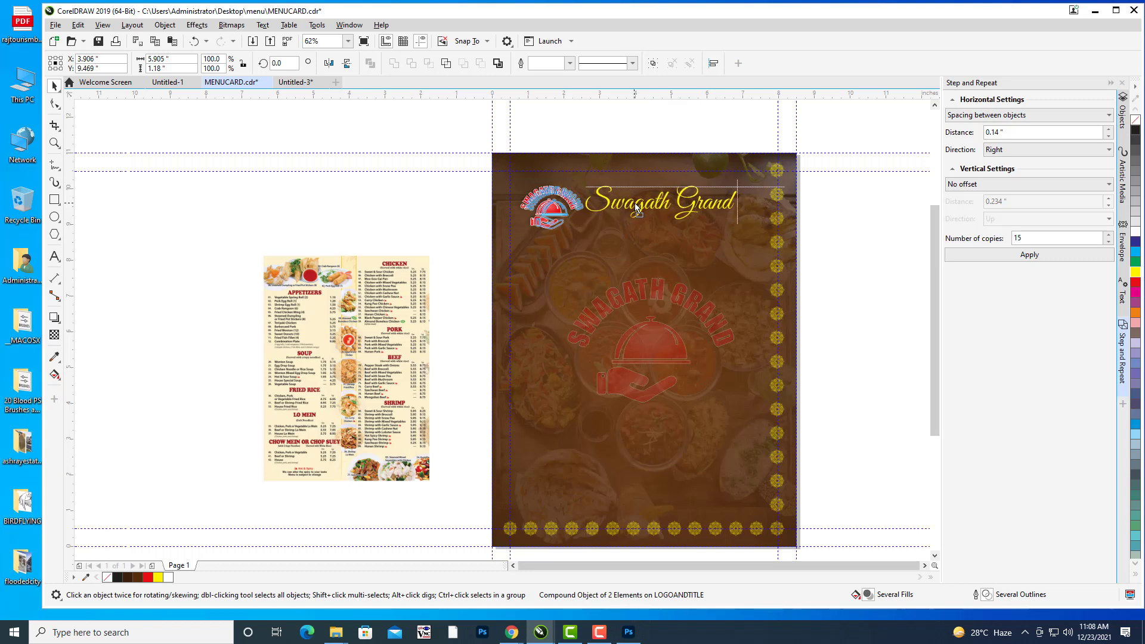
pyautogui.click(840, 253)
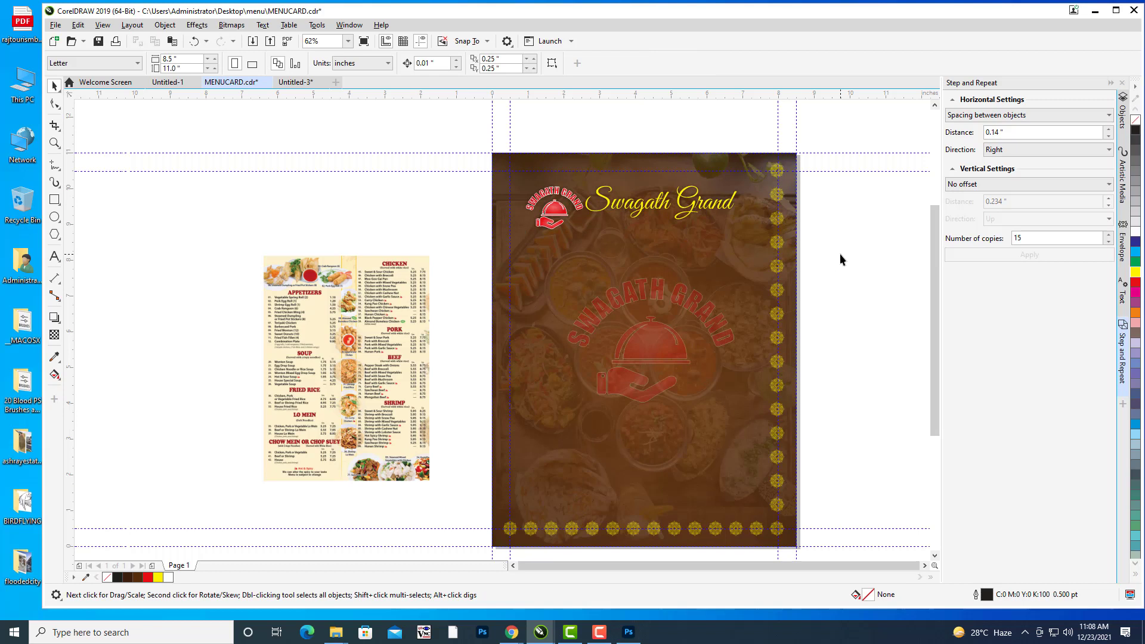
# Repeat the top-right corner mandala to the left as 13 copies with 0.14 inches between objects.
pyautogui.click(783, 171)
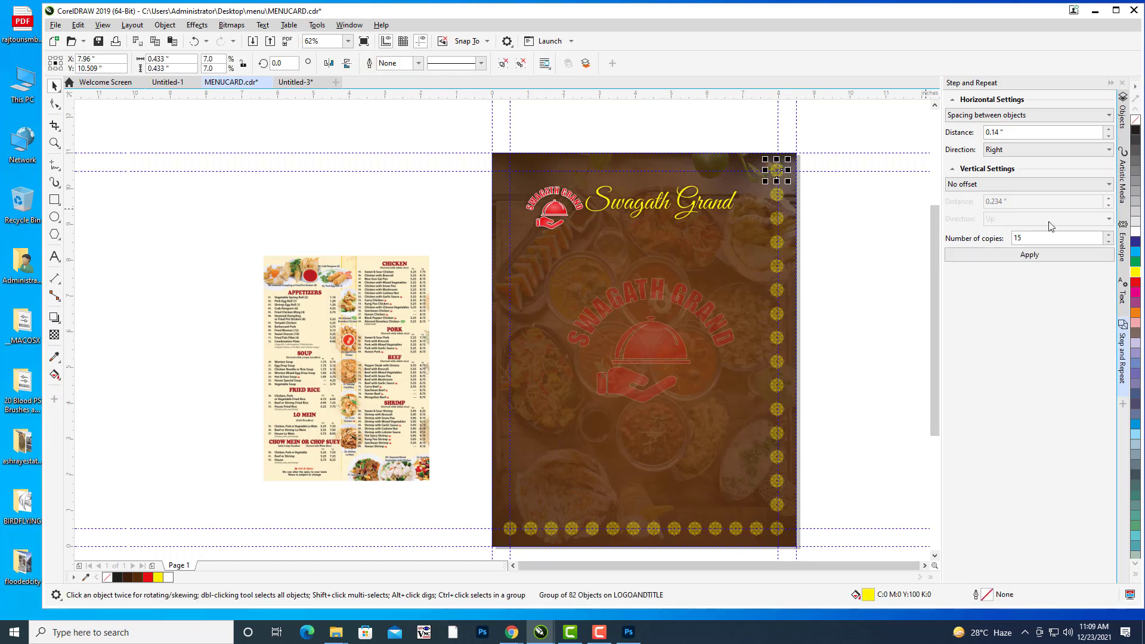
pyautogui.click(1018, 188)
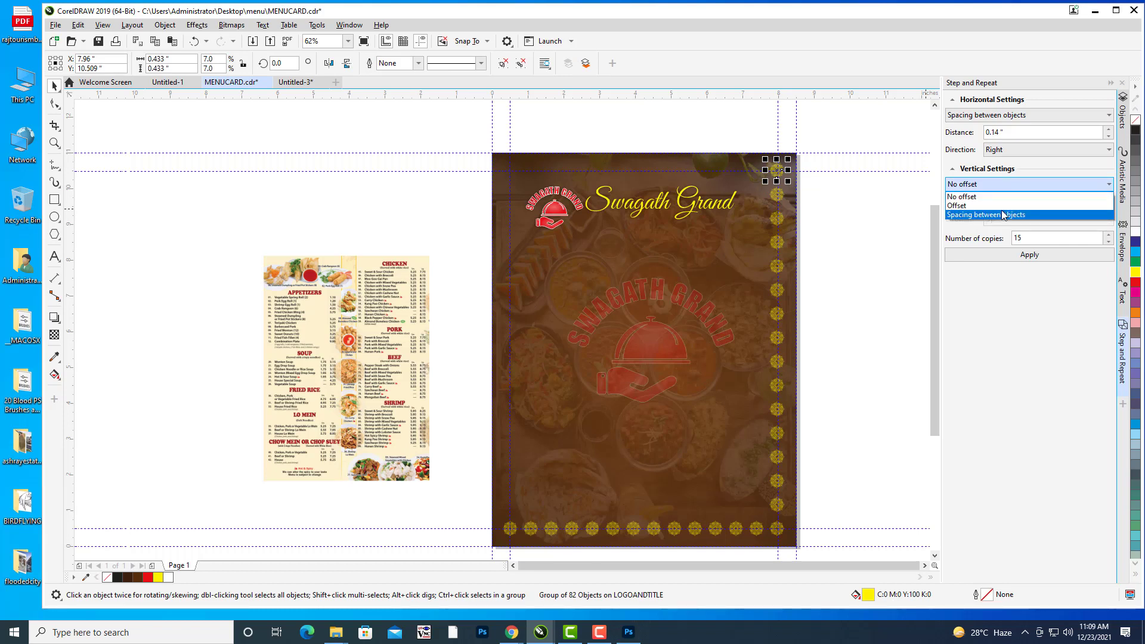
pyautogui.click(995, 196)
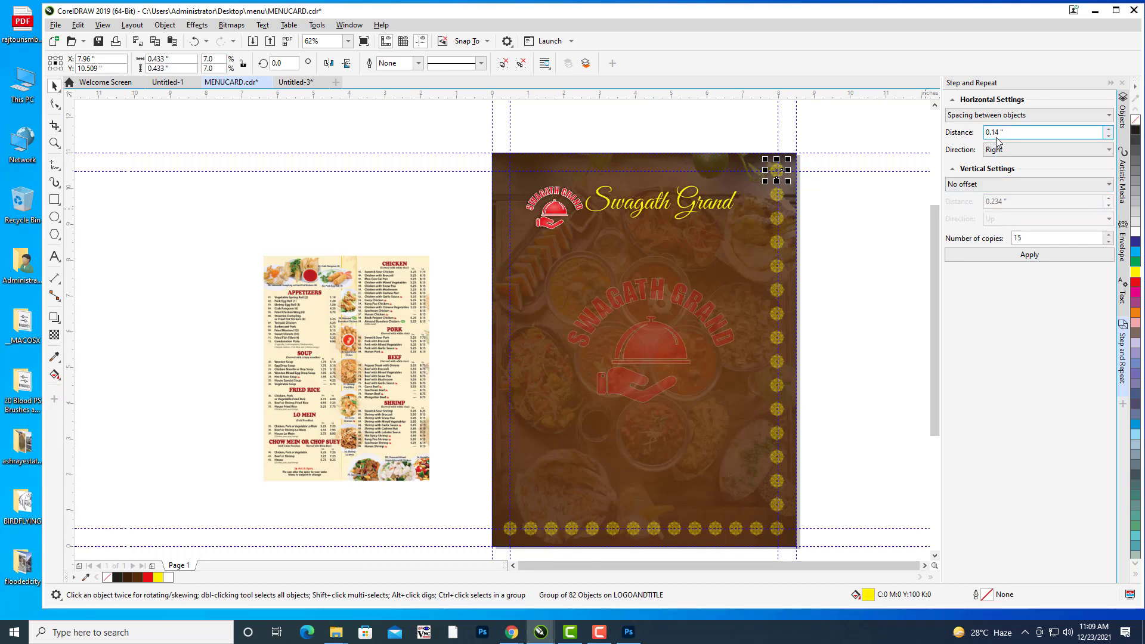
pyautogui.click(1009, 151)
pyautogui.click(1003, 167)
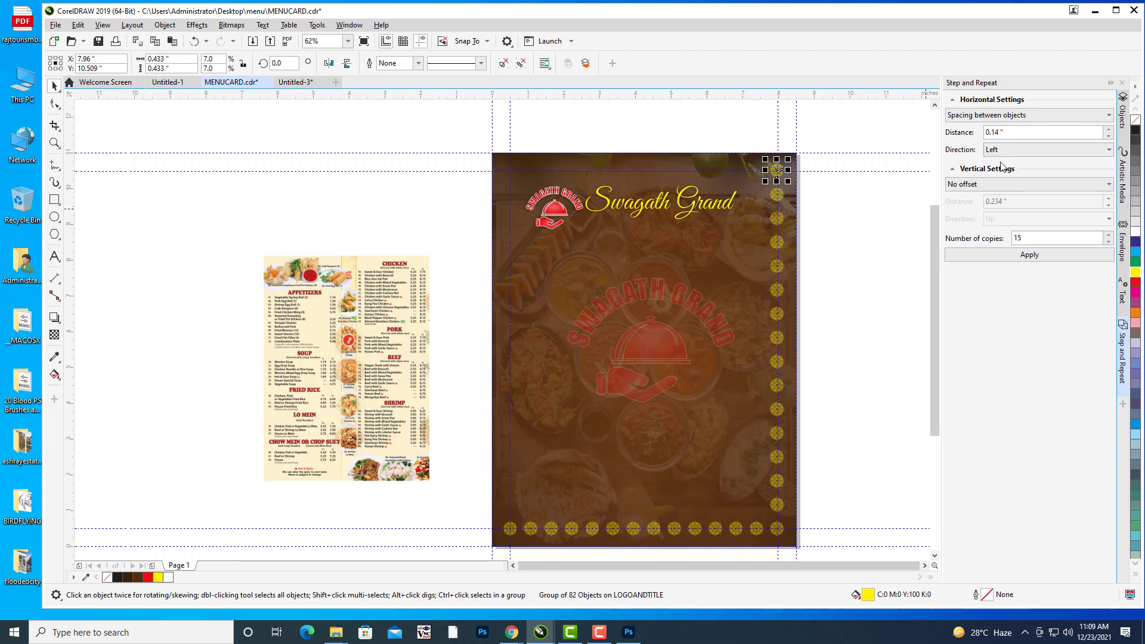
pyautogui.doubleClick(1017, 238)
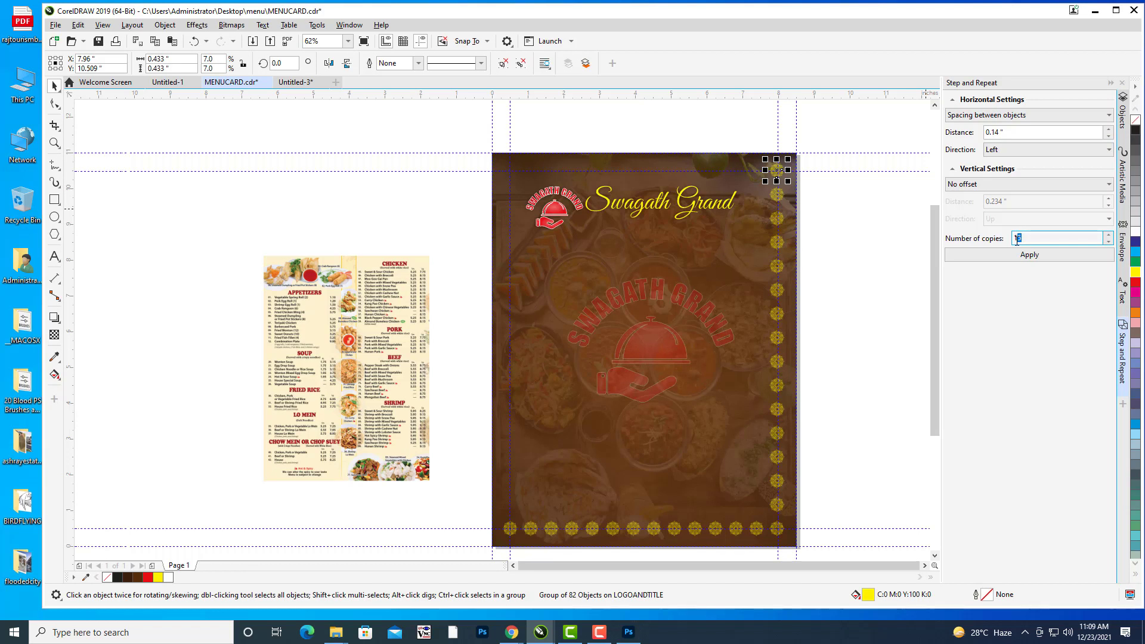
pyautogui.write('13')
pyautogui.click(1034, 132)
pyautogui.click(1040, 252)
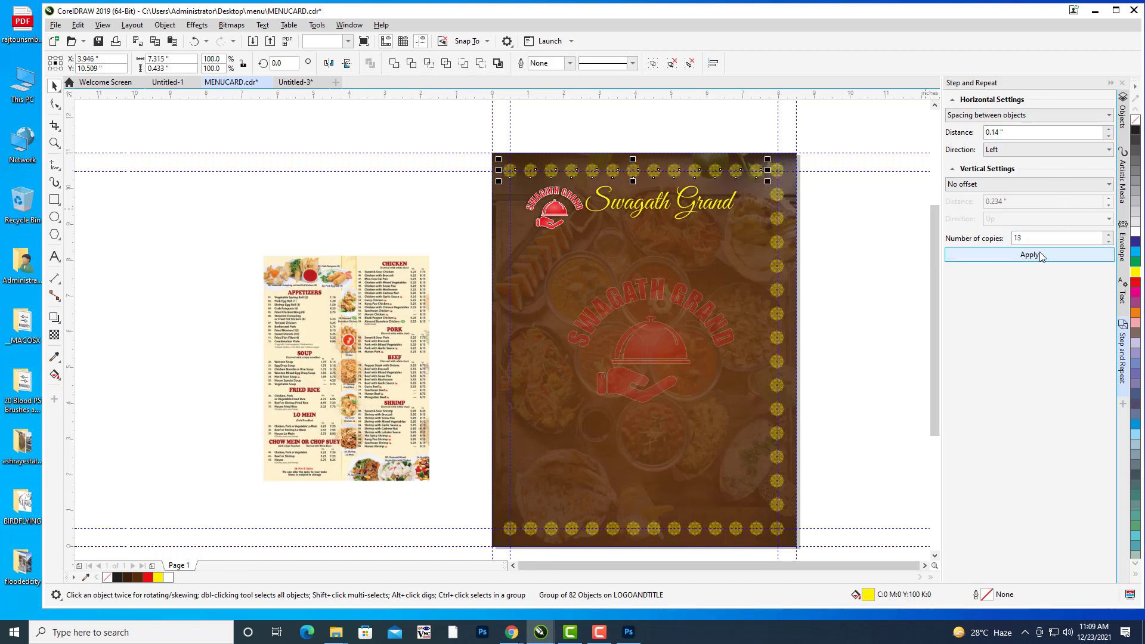
# Select the mandala at the page's top-left corner and set the horizontal settings to No offset and the vertical settings to Spacing between objects.
pyautogui.click(508, 171)
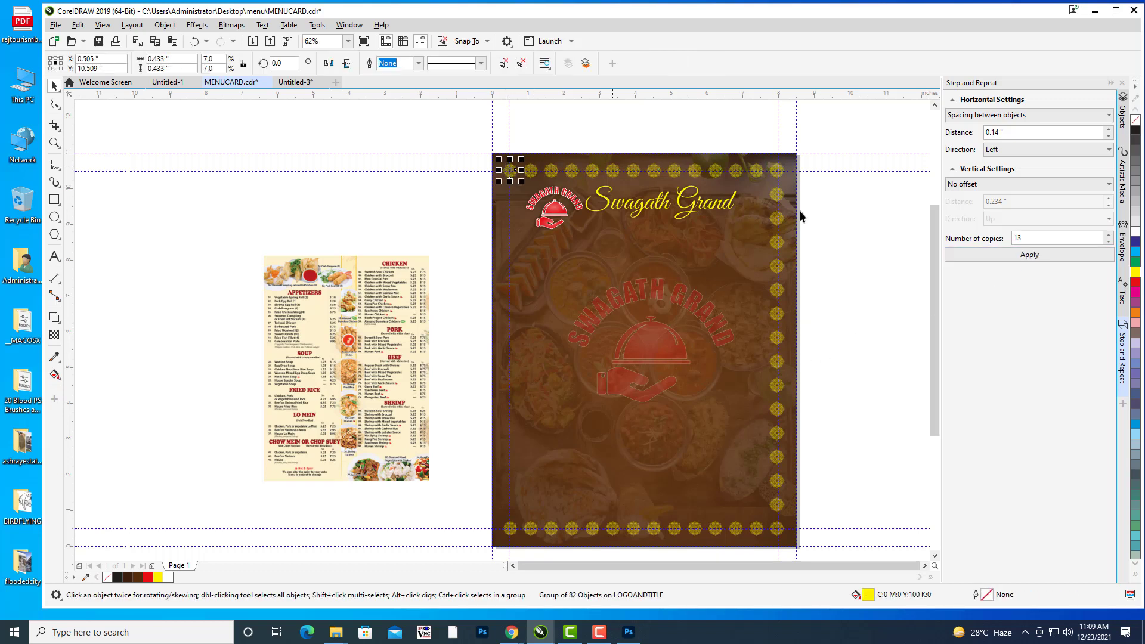
pyautogui.click(965, 116)
pyautogui.click(966, 127)
pyautogui.click(983, 184)
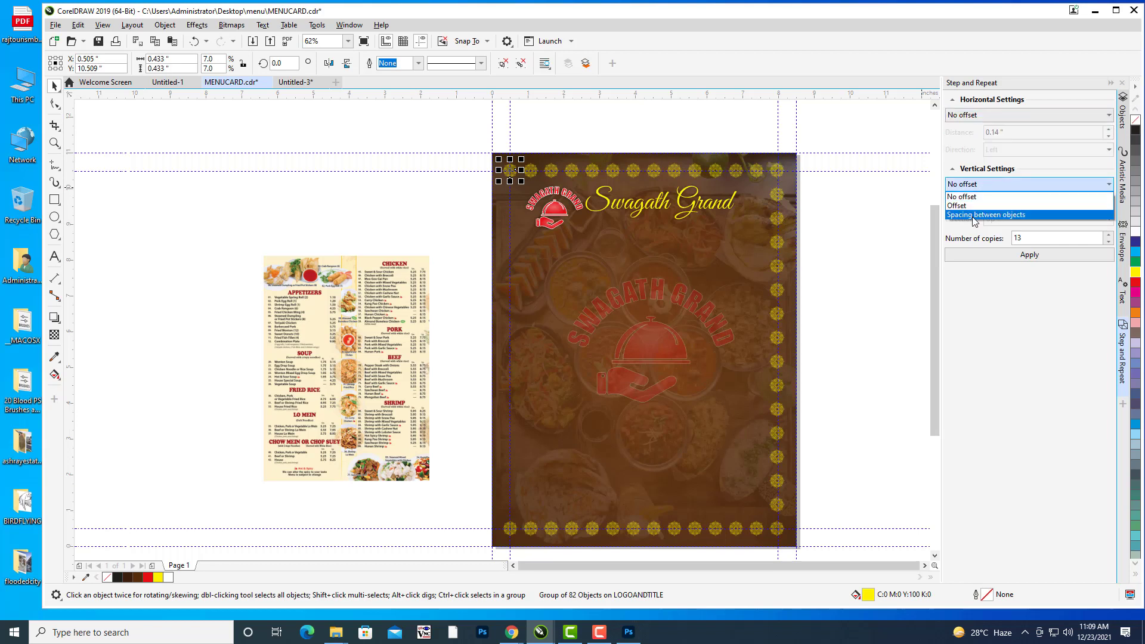
pyautogui.click(974, 214)
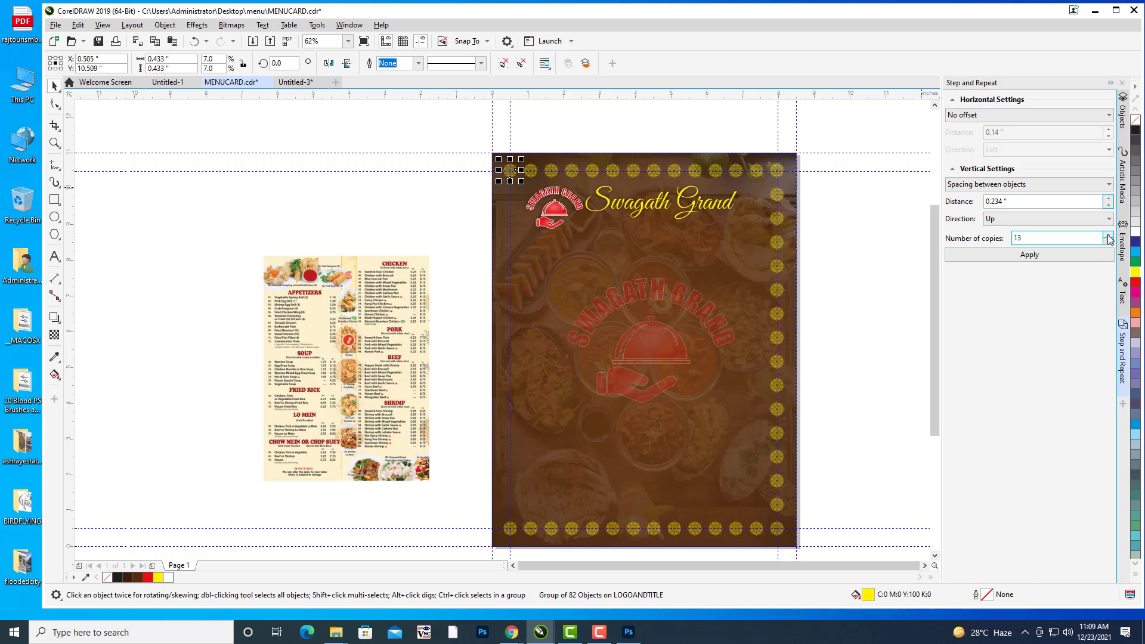
# Try 14 copies upward, undo them, and repeat the mandala down the page's left edge as 14 copies with 0.234 inches between objects.
pyautogui.click(1058, 251)
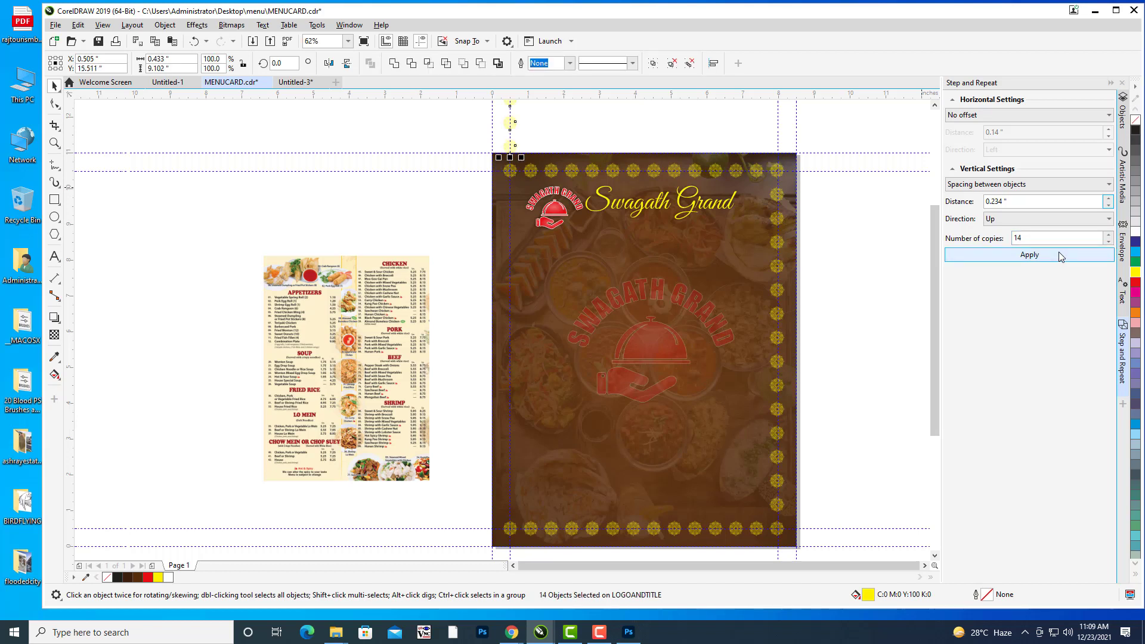
pyautogui.hotkey('ctrl', 'z')
pyautogui.click(1049, 219)
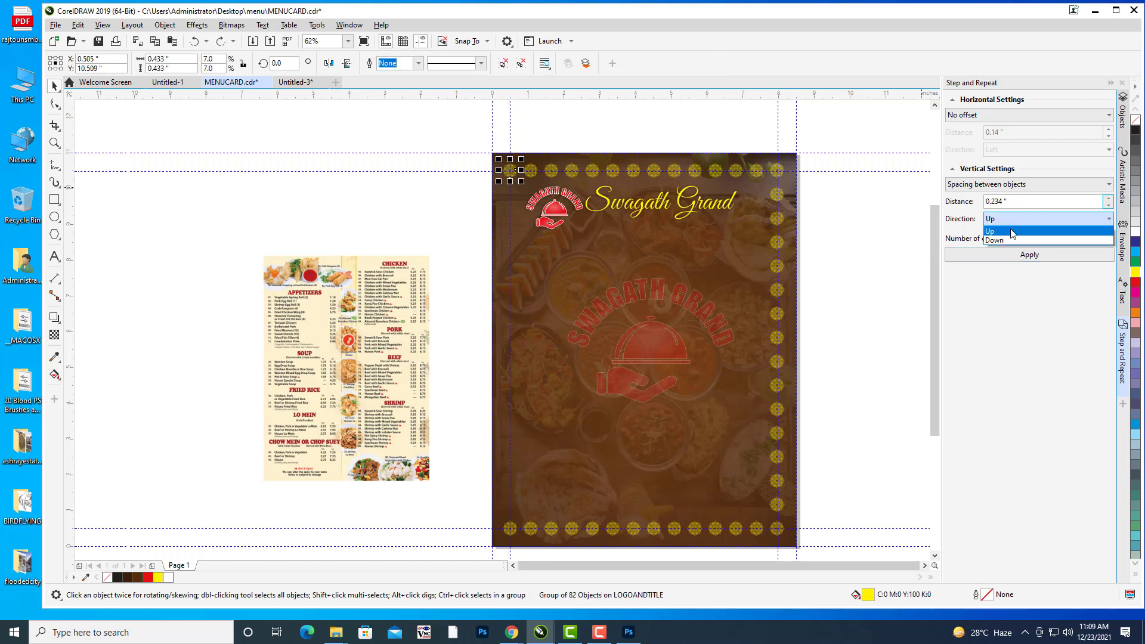
pyautogui.click(1002, 229)
pyautogui.press('Down')
pyautogui.click(1086, 256)
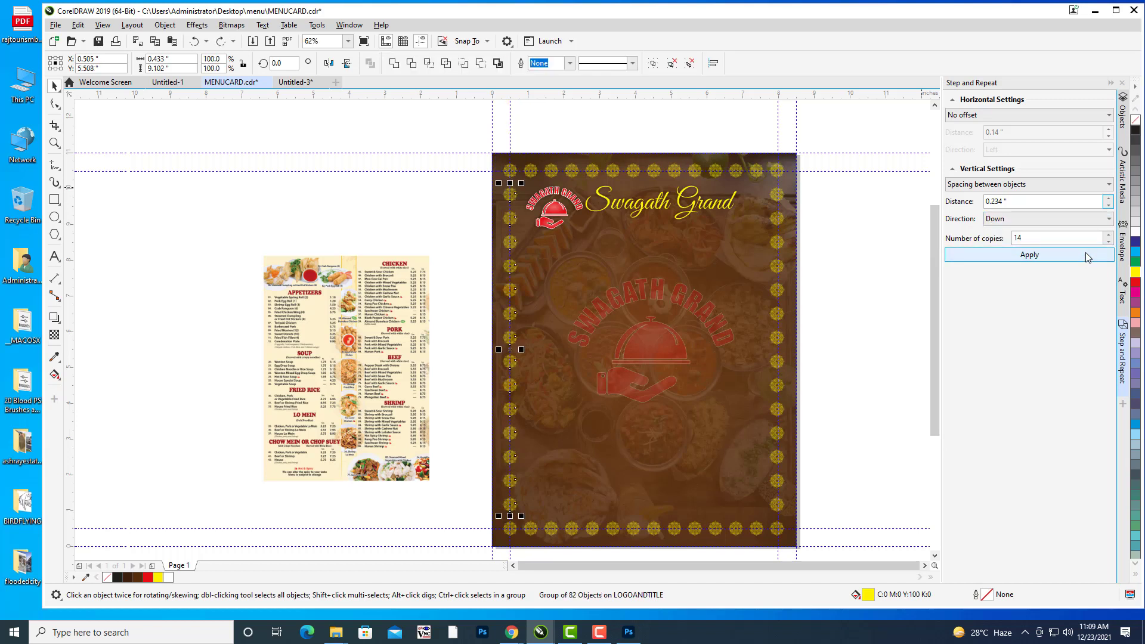
pyautogui.click(872, 301)
pyautogui.moveTo(865, 300); pyautogui.dragTo(858, 299)
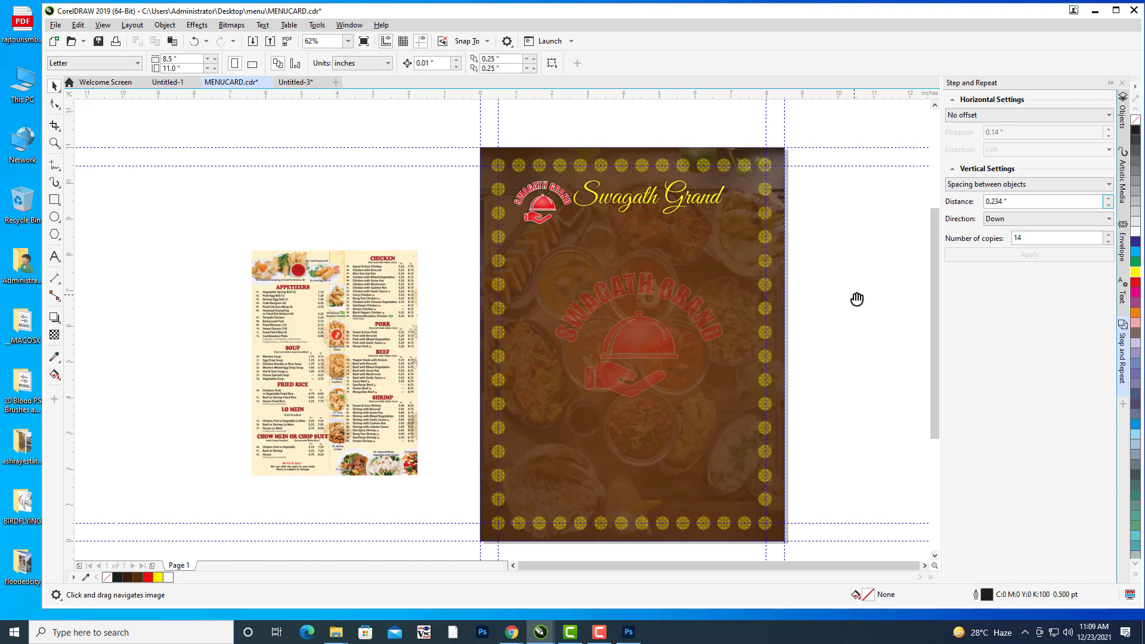
pyautogui.moveTo(887, 281); pyautogui.dragTo(883, 275)
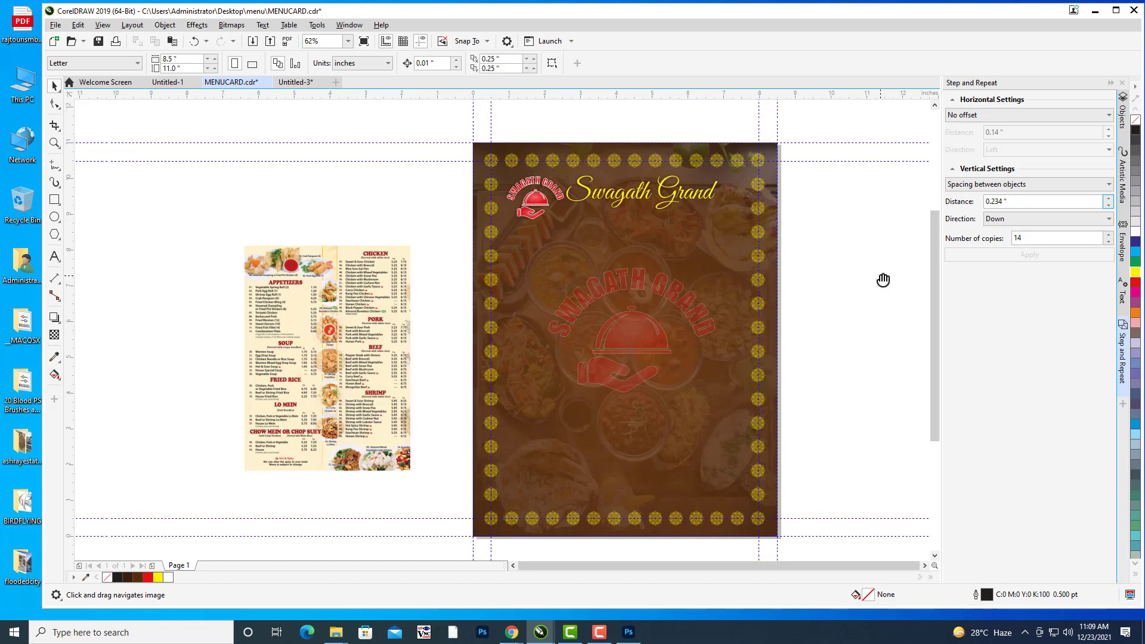
pyautogui.moveTo(818, 288); pyautogui.dragTo(814, 283)
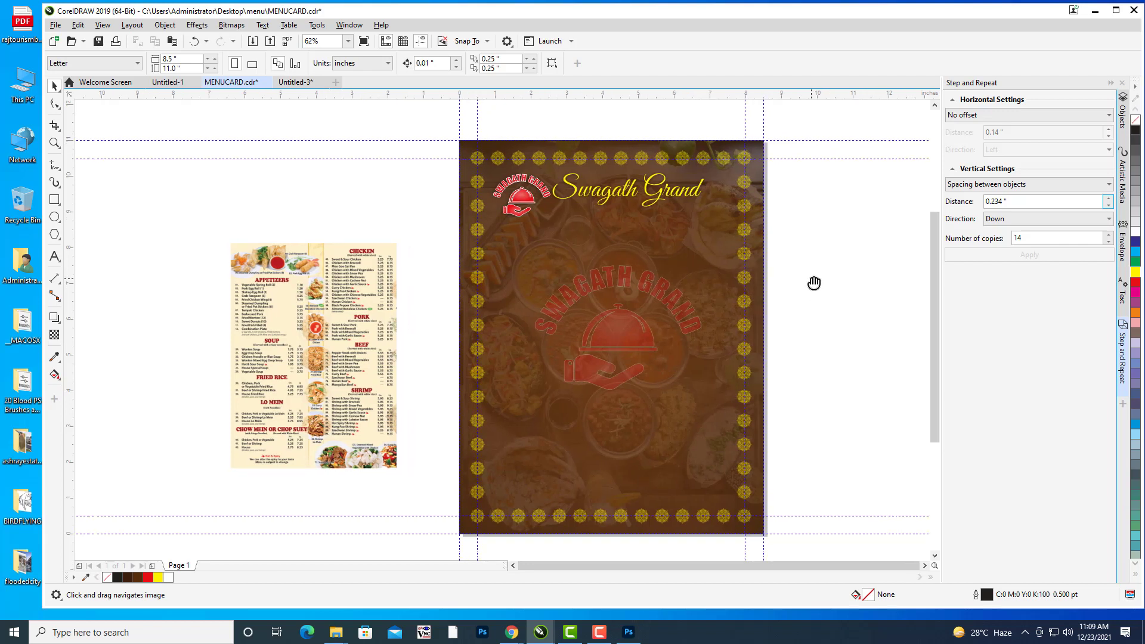
pyautogui.hscroll(3, 754, 205)
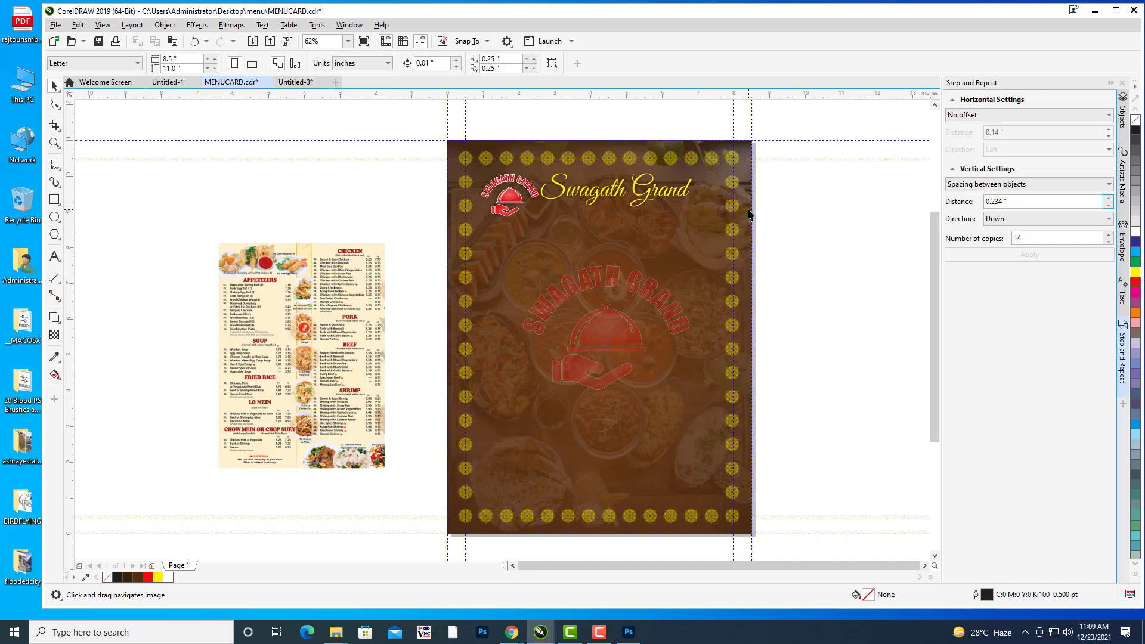
pyautogui.hscroll(-1, 716, 229)
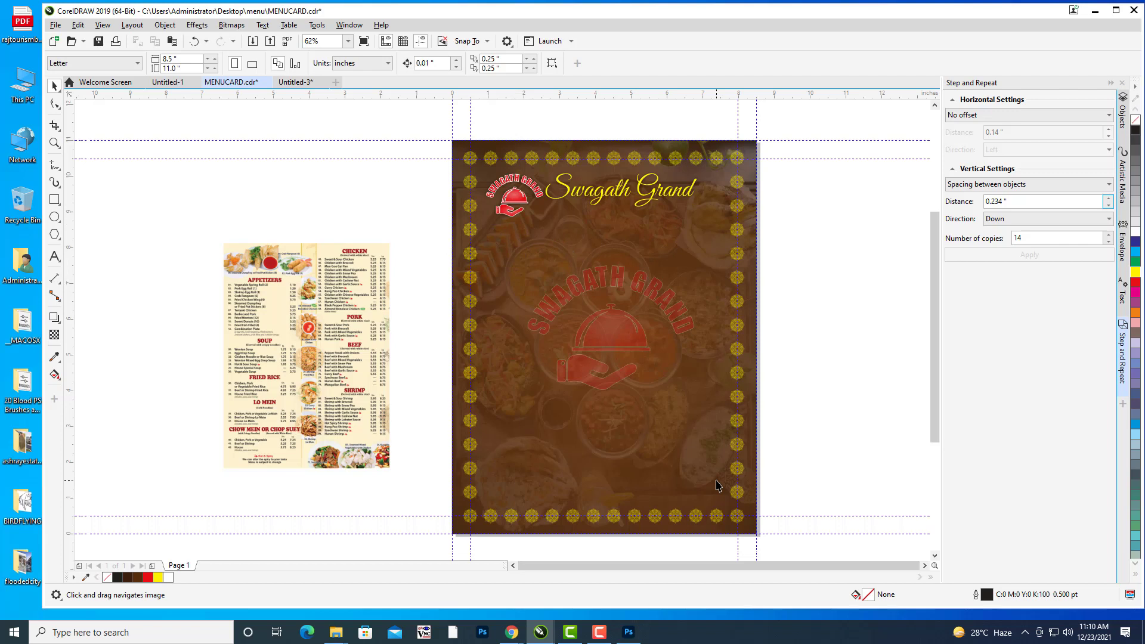
pyautogui.hscroll(1, 805, 278)
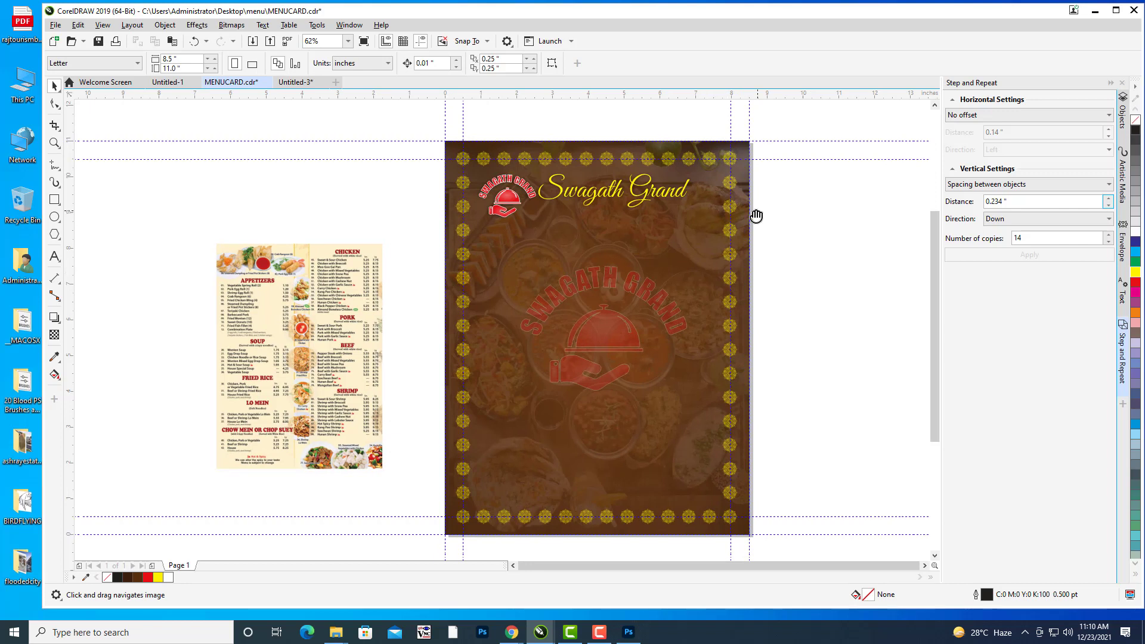
pyautogui.moveTo(757, 216); pyautogui.dragTo(752, 217)
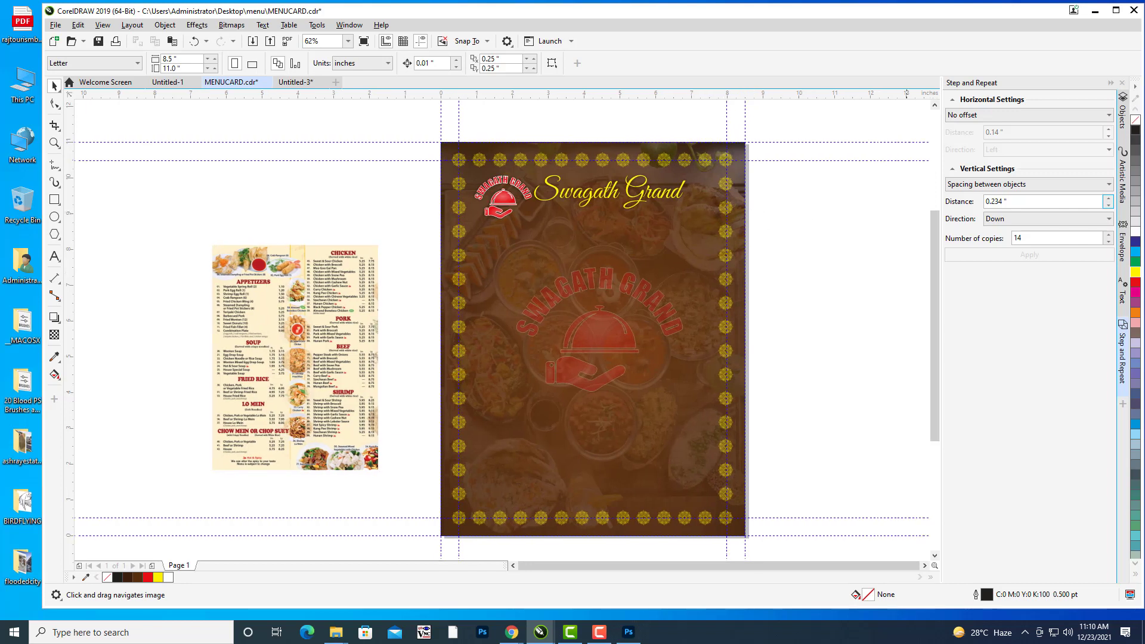
# Collapse and lock the LOGOANDTITLE layer and add a new layer above it.
pyautogui.click(1122, 120)
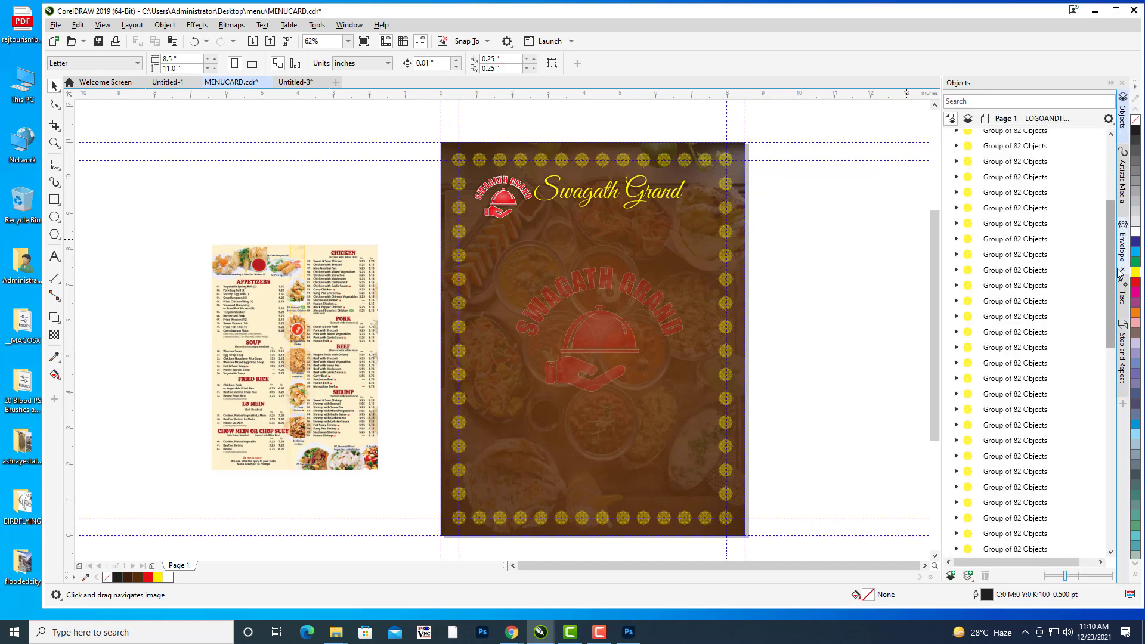
pyautogui.moveTo(1110, 271); pyautogui.dragTo(1110, 210)
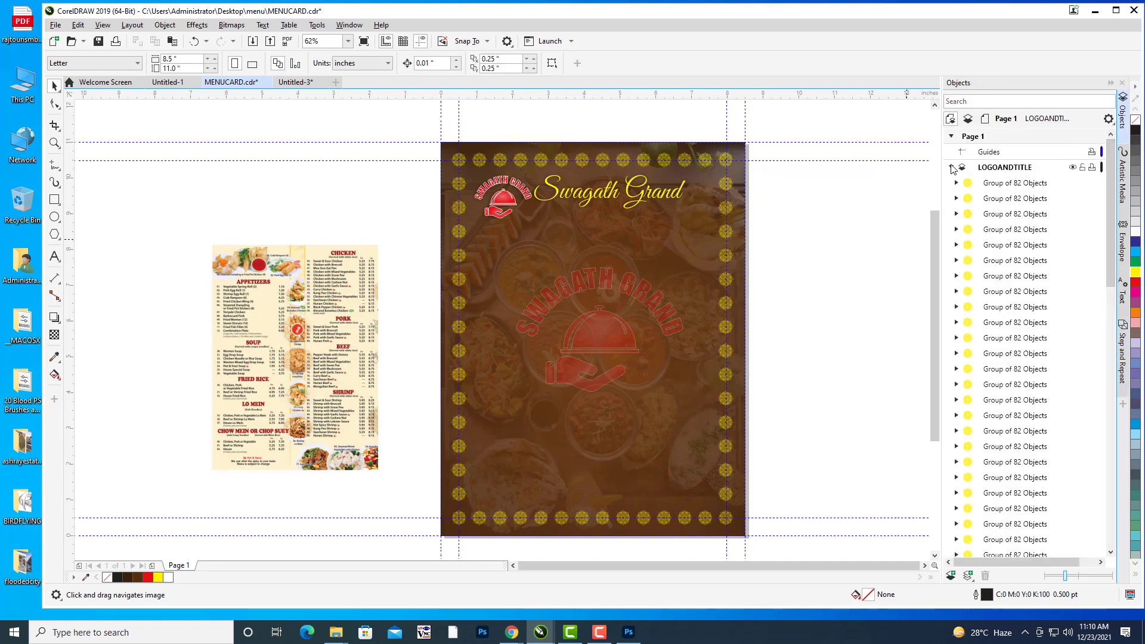
pyautogui.click(952, 167)
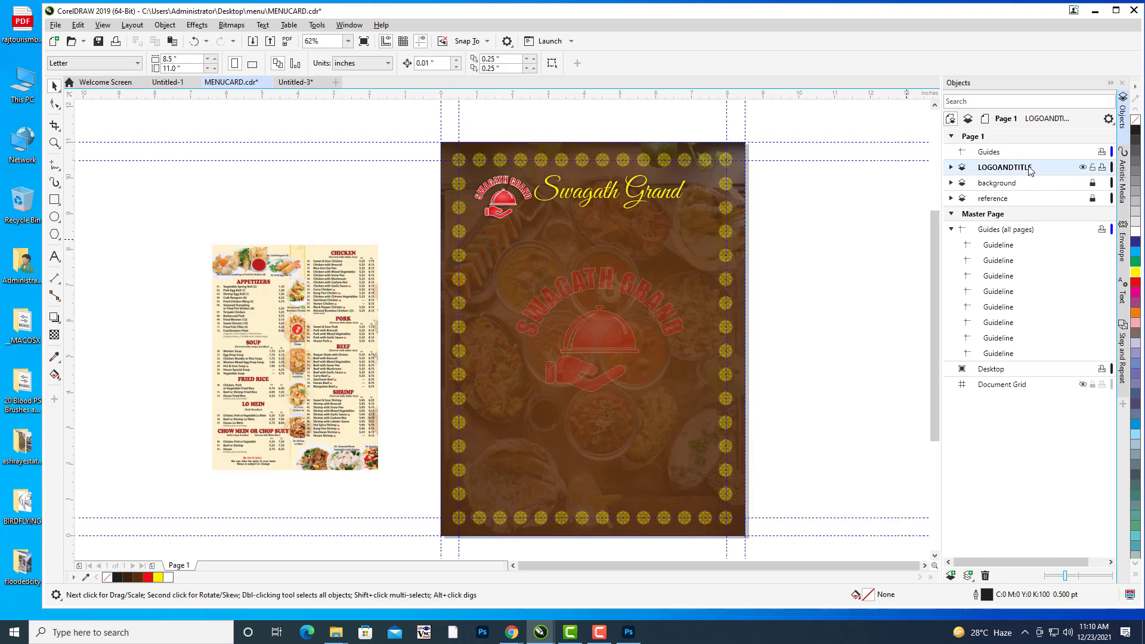
pyautogui.click(1092, 168)
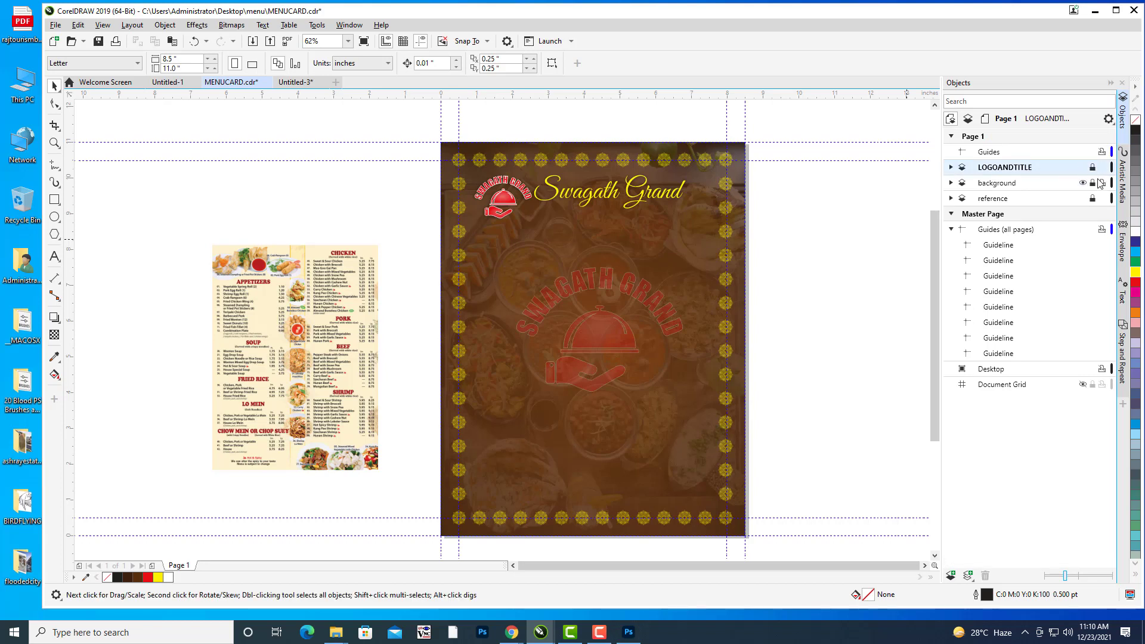
pyautogui.click(951, 576)
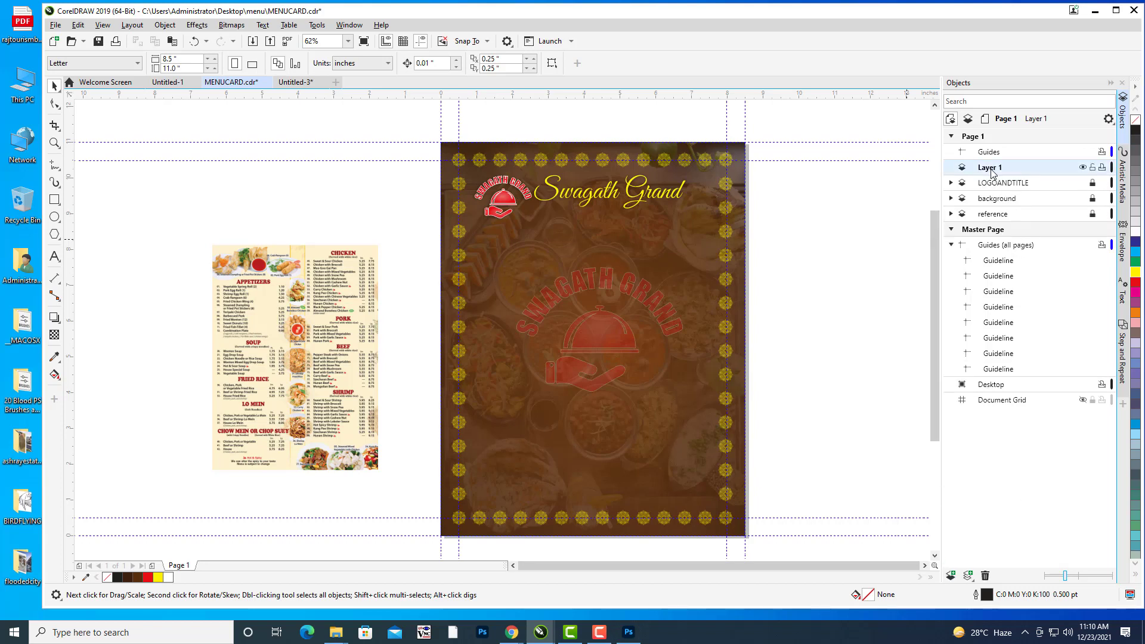
# Draw a rectangle about 6.83 by 9.19 inches just inside the mandala border, around the logo and title.
pyautogui.moveTo(838, 283); pyautogui.dragTo(839, 285)
pyautogui.click(54, 199)
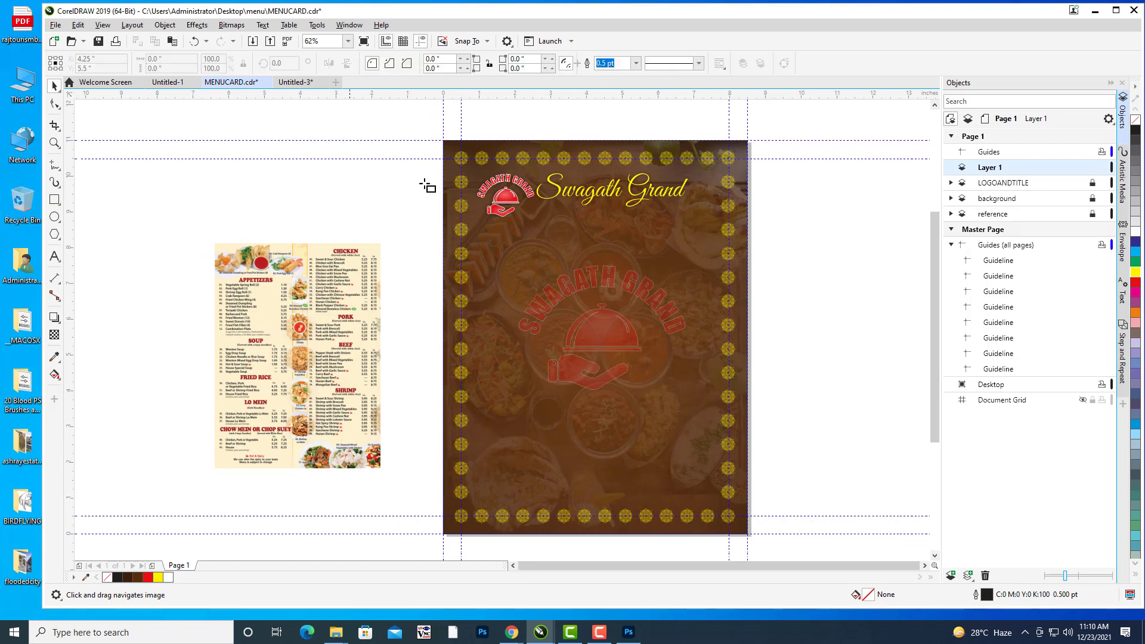
pyautogui.moveTo(472, 171); pyautogui.dragTo(719, 502)
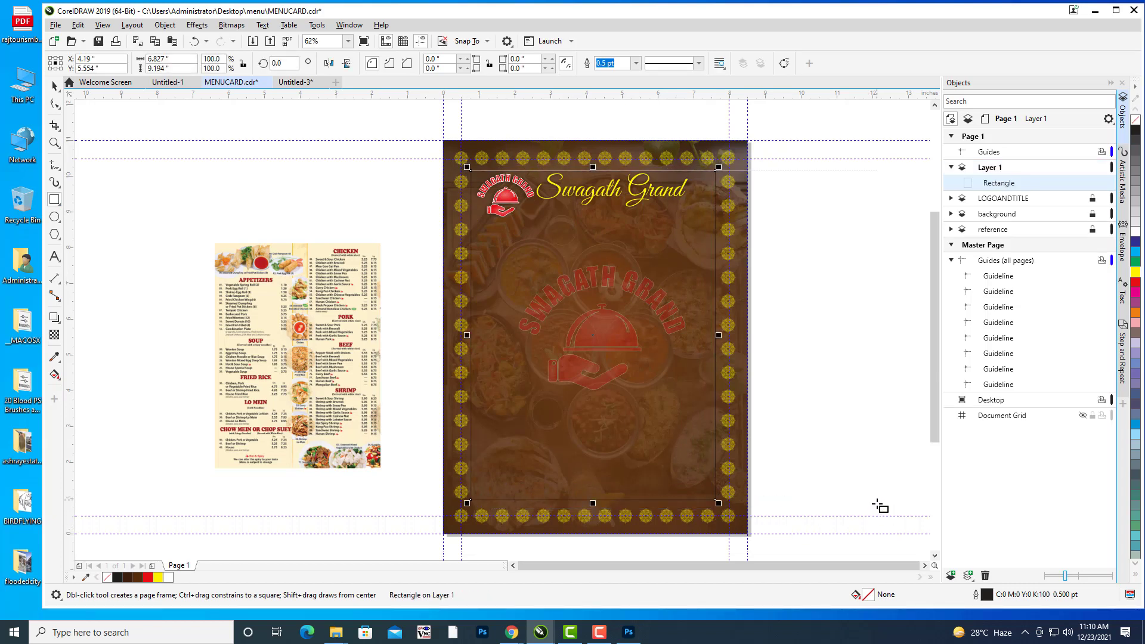
# Give the rectangle a white outline of Hairline width.
pyautogui.doubleClick(987, 599)
pyautogui.moveTo(559, 206); pyautogui.dragTo(914, 154)
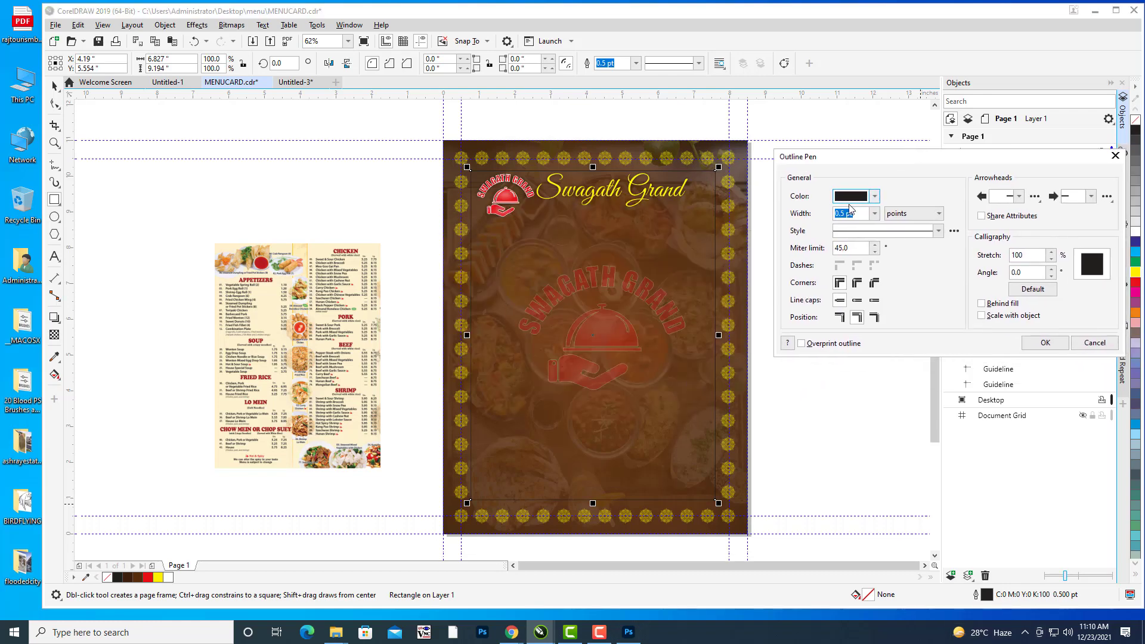
pyautogui.click(876, 198)
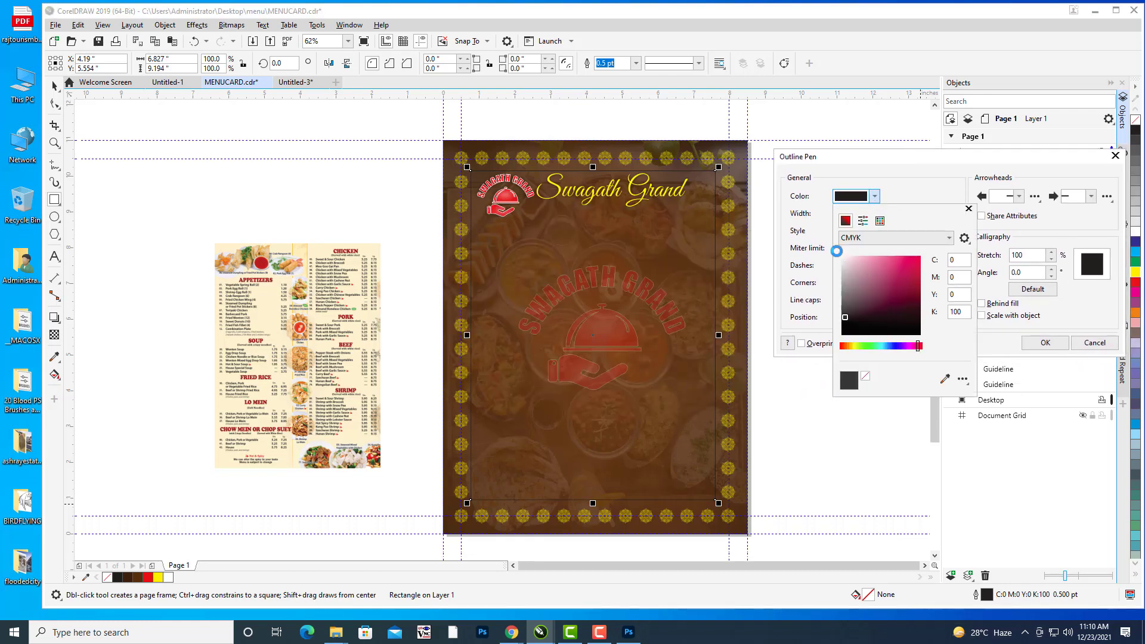
pyautogui.click(837, 251)
pyautogui.click(812, 226)
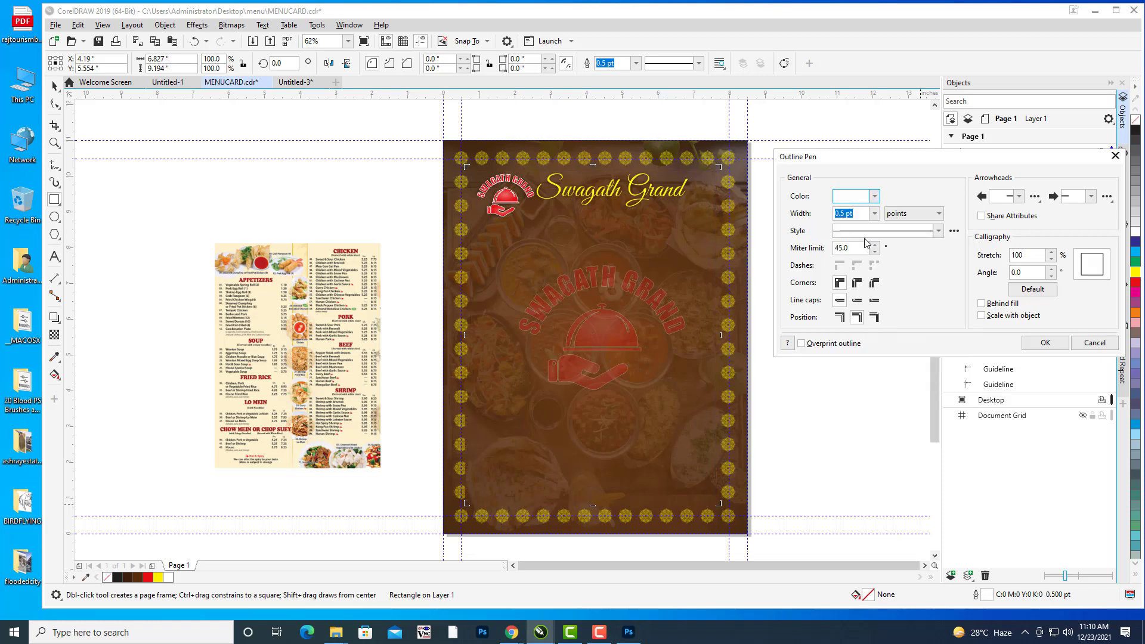
pyautogui.click(875, 213)
pyautogui.click(856, 235)
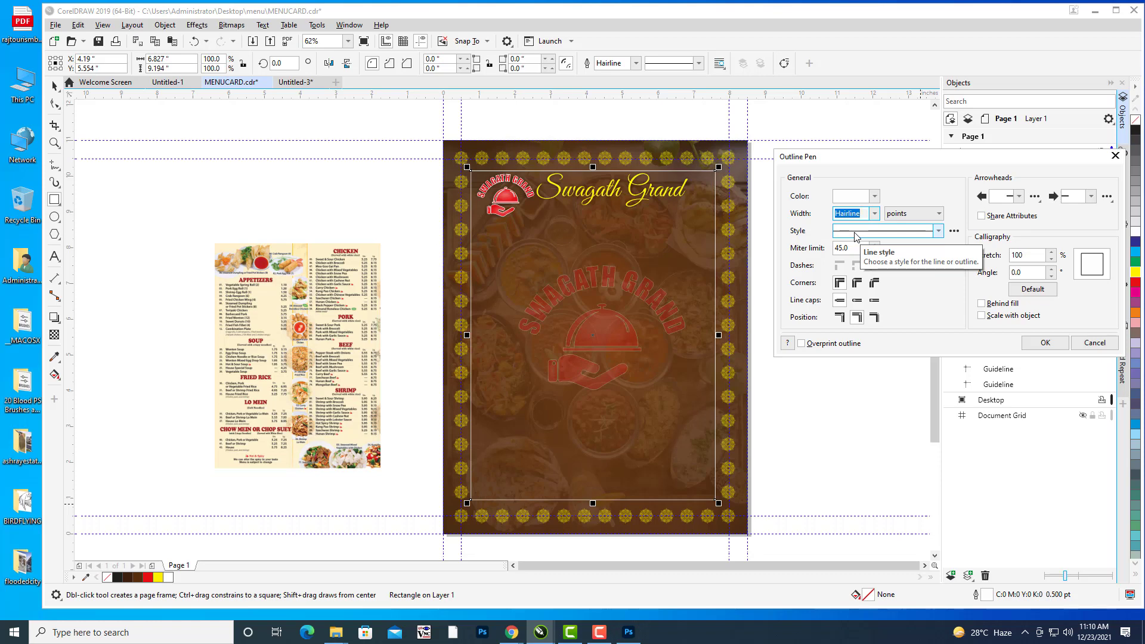
pyautogui.click(1037, 342)
# Round all four corners of the rectangle with the Shape tool to a radius of about 0.329 inches.
pyautogui.press('h')
pyautogui.moveTo(773, 221); pyautogui.dragTo(782, 230)
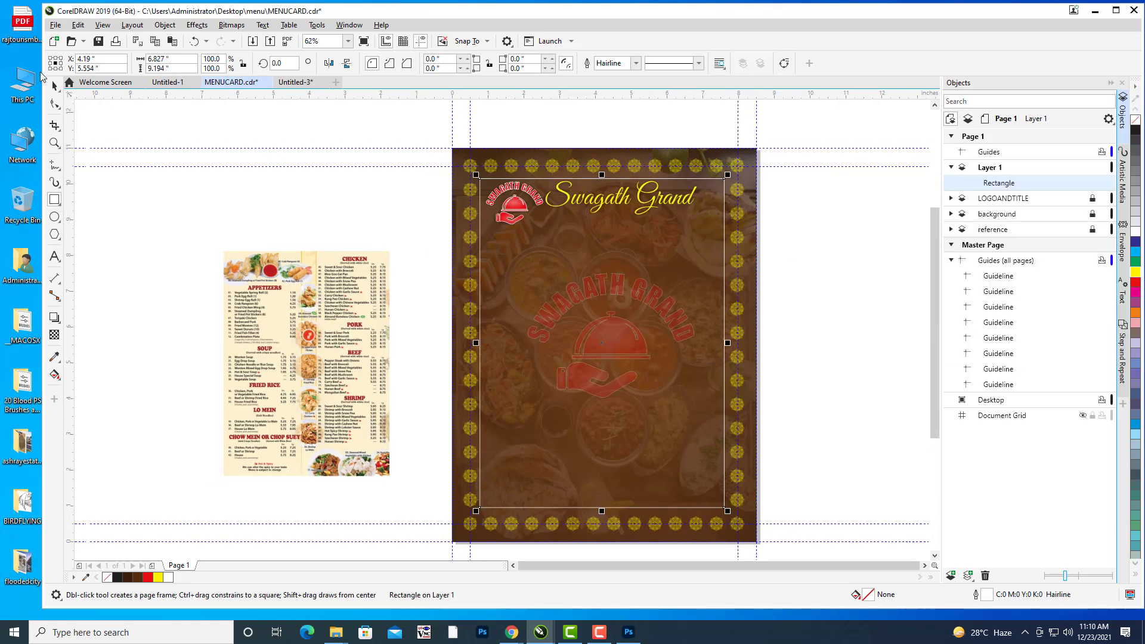
pyautogui.click(54, 104)
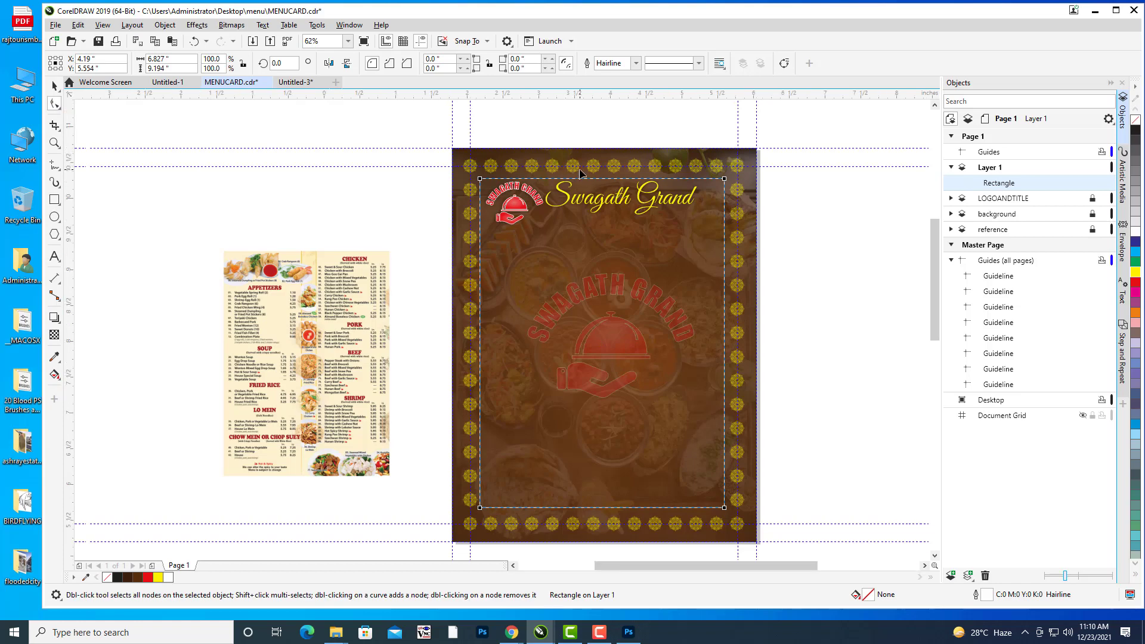
pyautogui.scroll(2, 572, 178)
pyautogui.moveTo(380, 187); pyautogui.dragTo(402, 188)
pyautogui.click(54, 86)
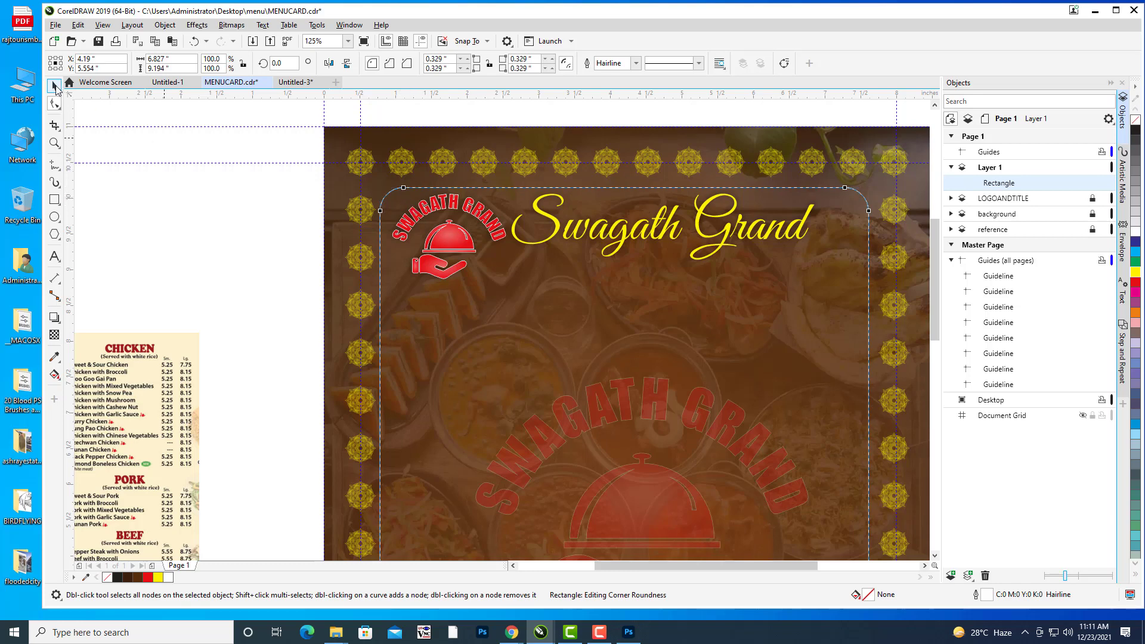
pyautogui.click(228, 171)
pyautogui.scroll(-5, 256, 167)
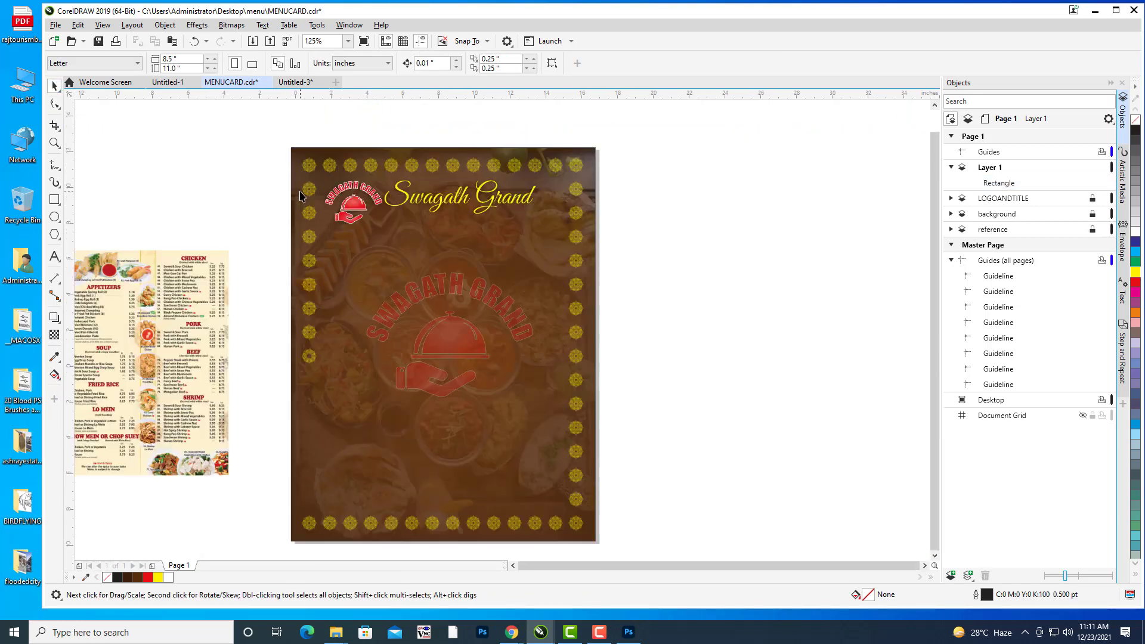
# Stretch the rounded rectangle's top edge up and bottom edge down towards the mandalas, to a height of about 9.43 inches.
pyautogui.scroll(-3, 536, 191)
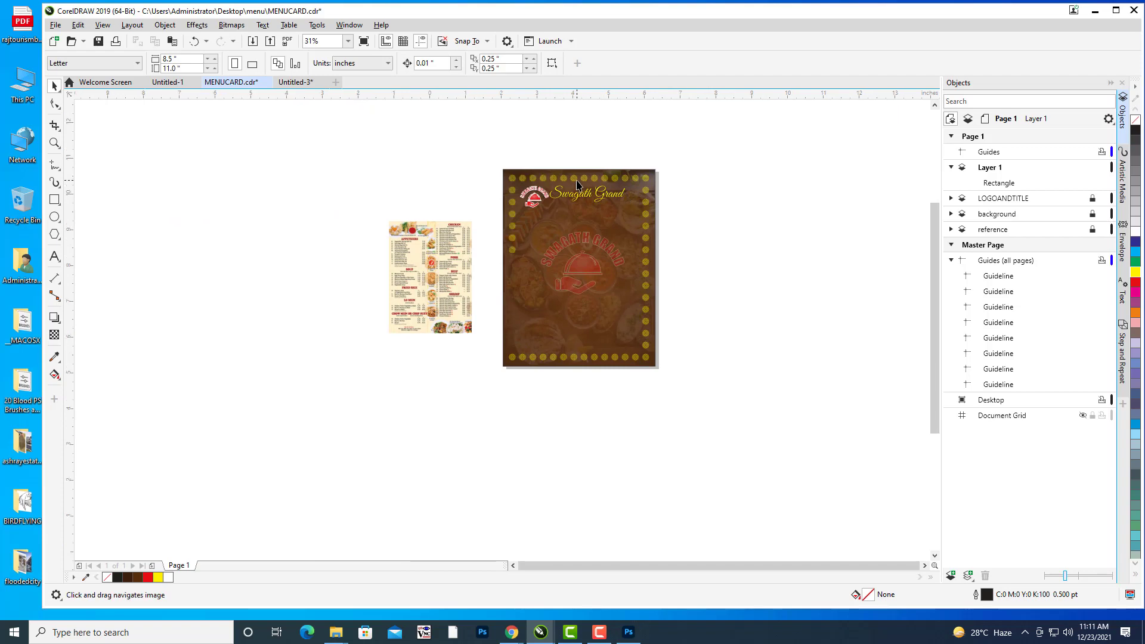
pyautogui.scroll(4, 656, 197)
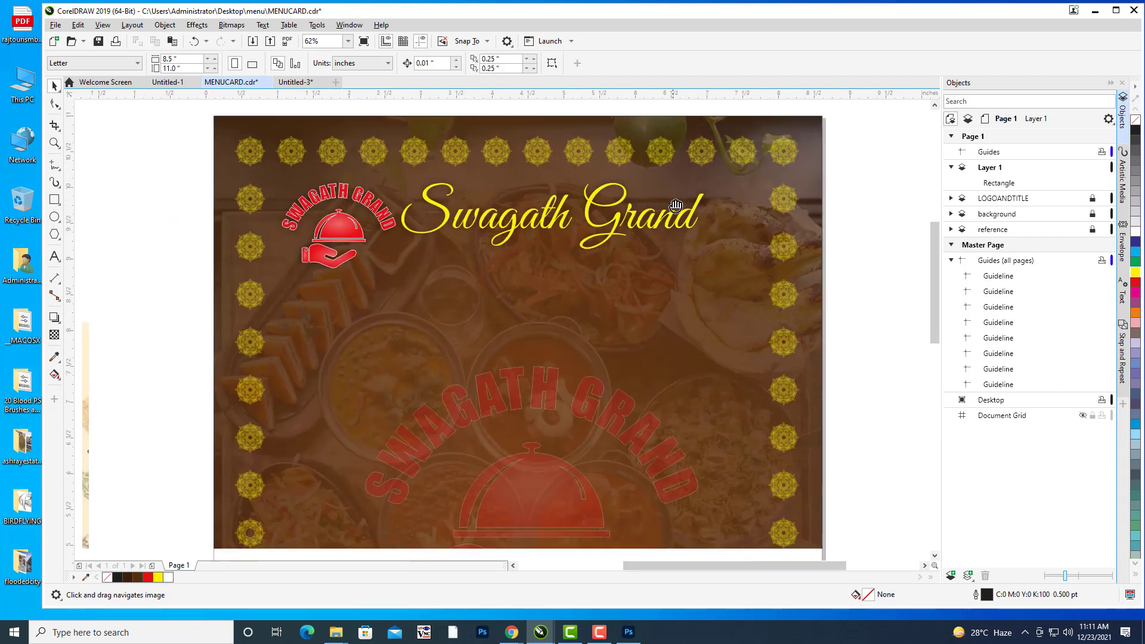
pyautogui.scroll(-4, 675, 205)
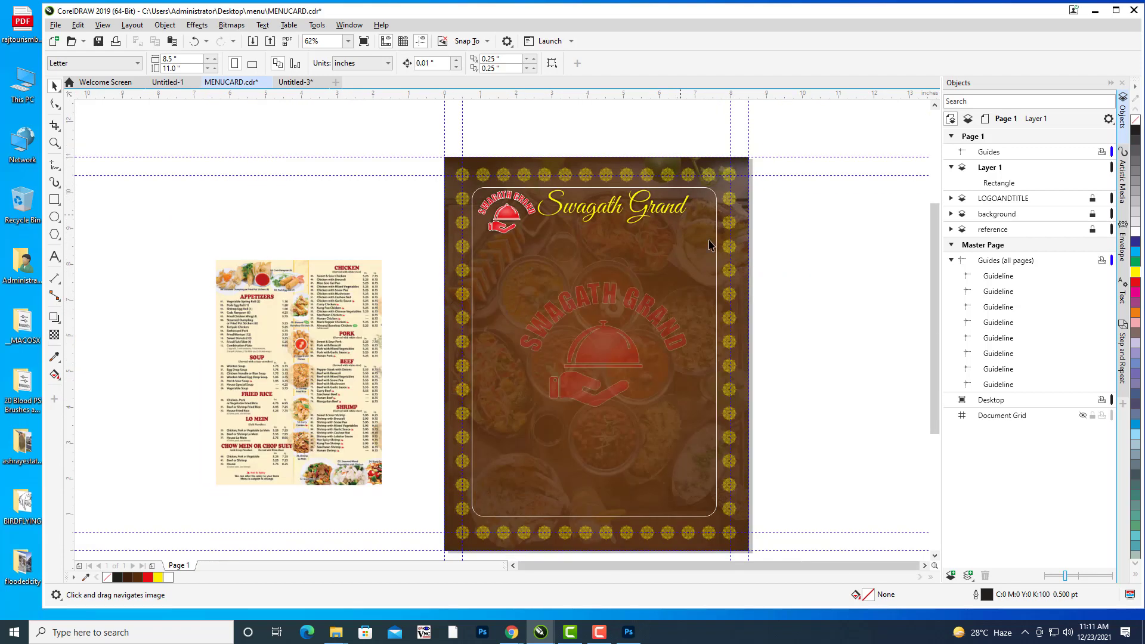
pyautogui.click(722, 191)
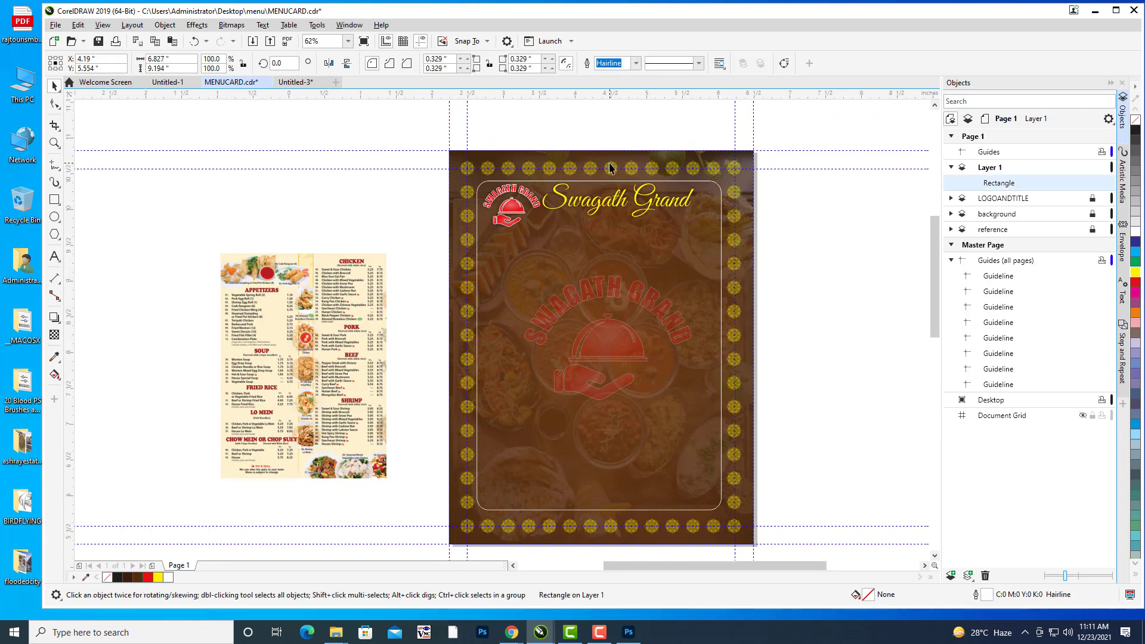
pyautogui.scroll(4, 608, 167)
pyautogui.moveTo(590, 190); pyautogui.dragTo(591, 185)
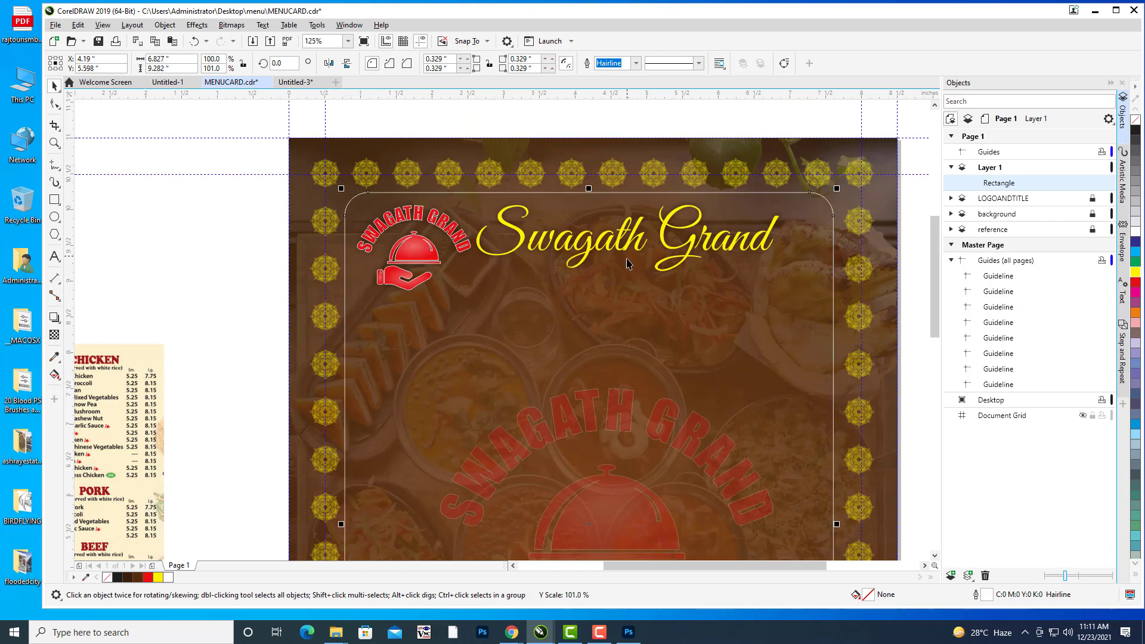
pyautogui.scroll(-3, 652, 310)
pyautogui.scroll(-3, 677, 376)
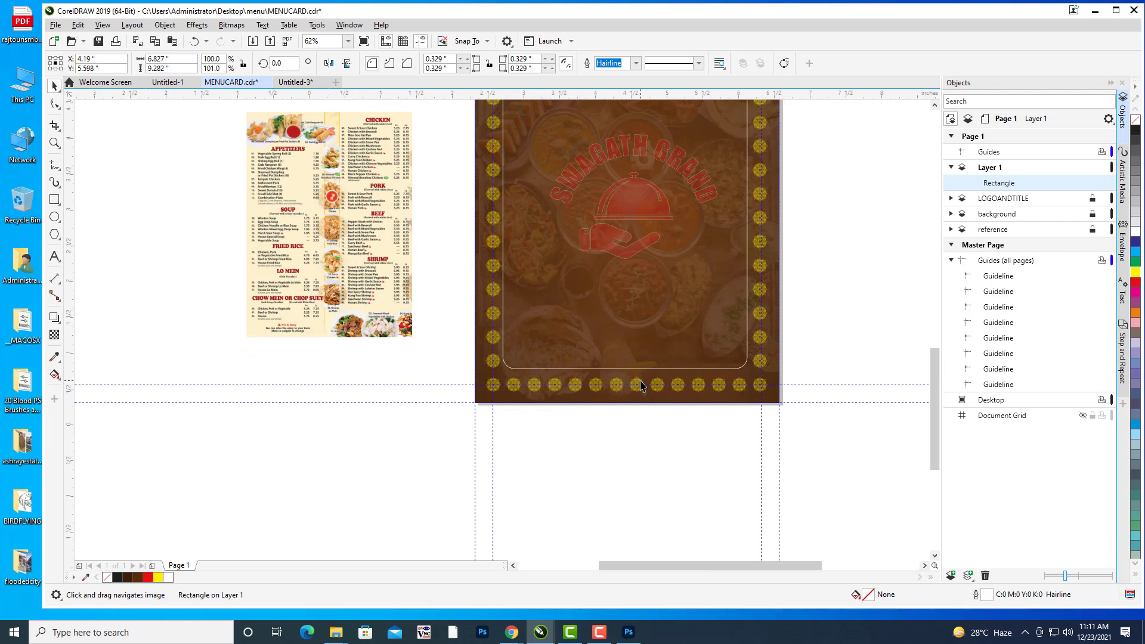
pyautogui.scroll(2, 635, 387)
pyautogui.moveTo(610, 361); pyautogui.dragTo(612, 374)
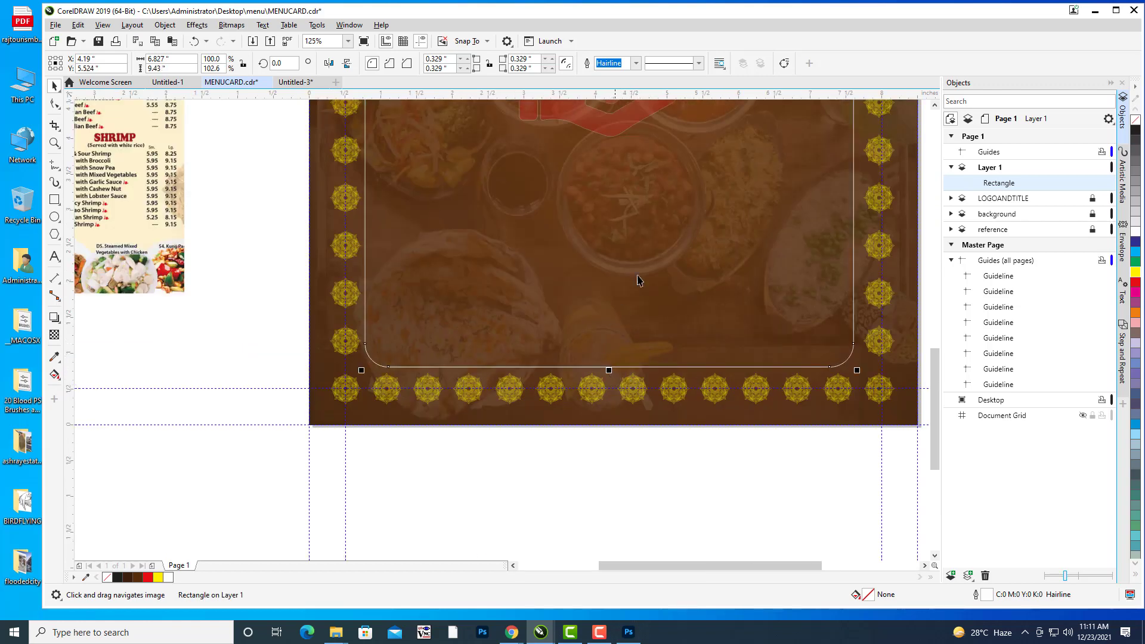
pyautogui.scroll(-2, 647, 267)
pyautogui.moveTo(674, 182); pyautogui.dragTo(672, 325)
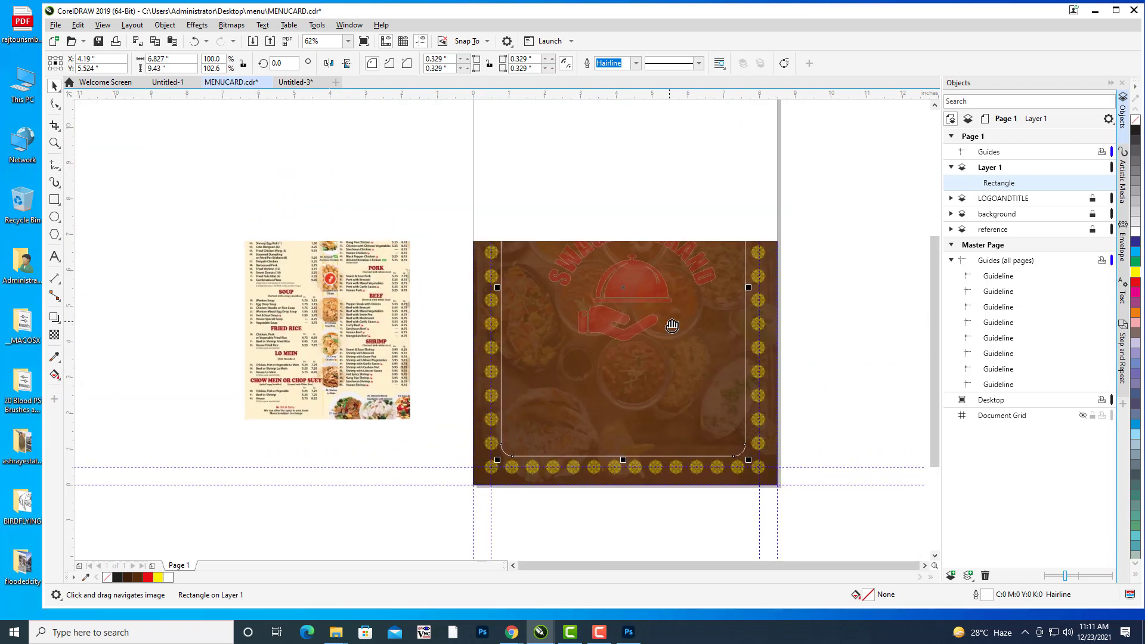
pyautogui.moveTo(802, 239); pyautogui.dragTo(779, 261)
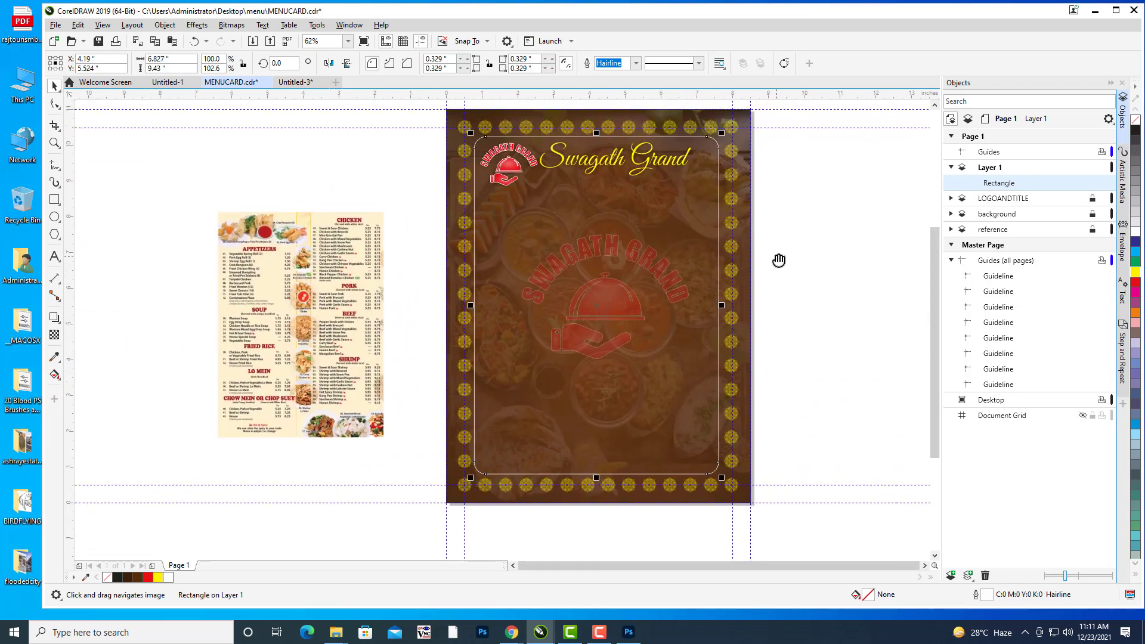
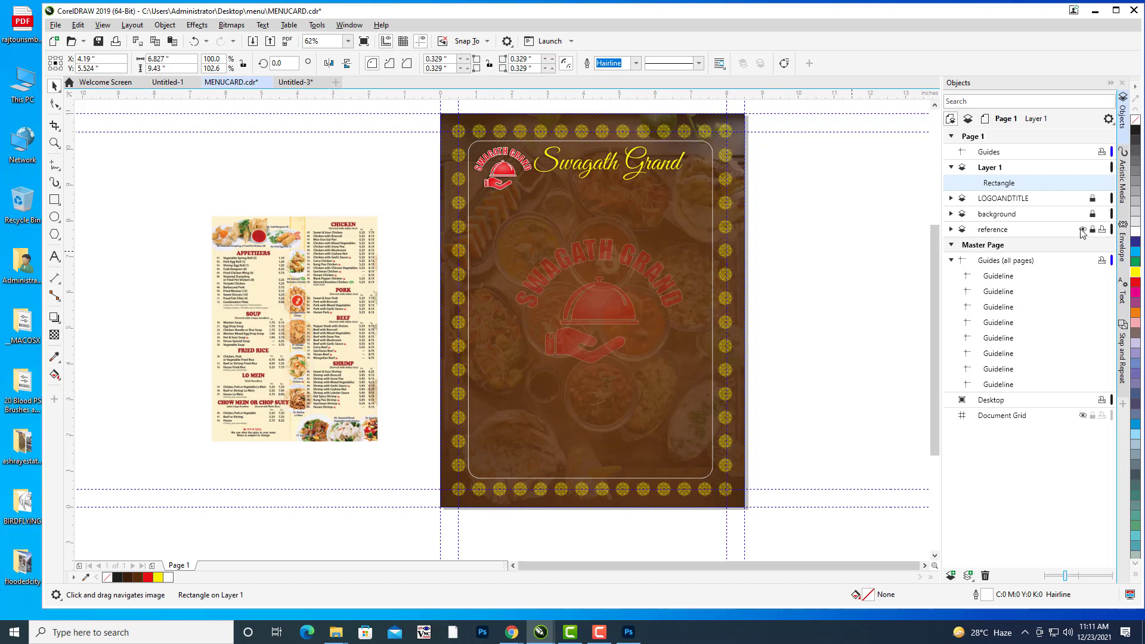
# Hide the reference layer and select Layer 1 in the object list.
pyautogui.click(1083, 230)
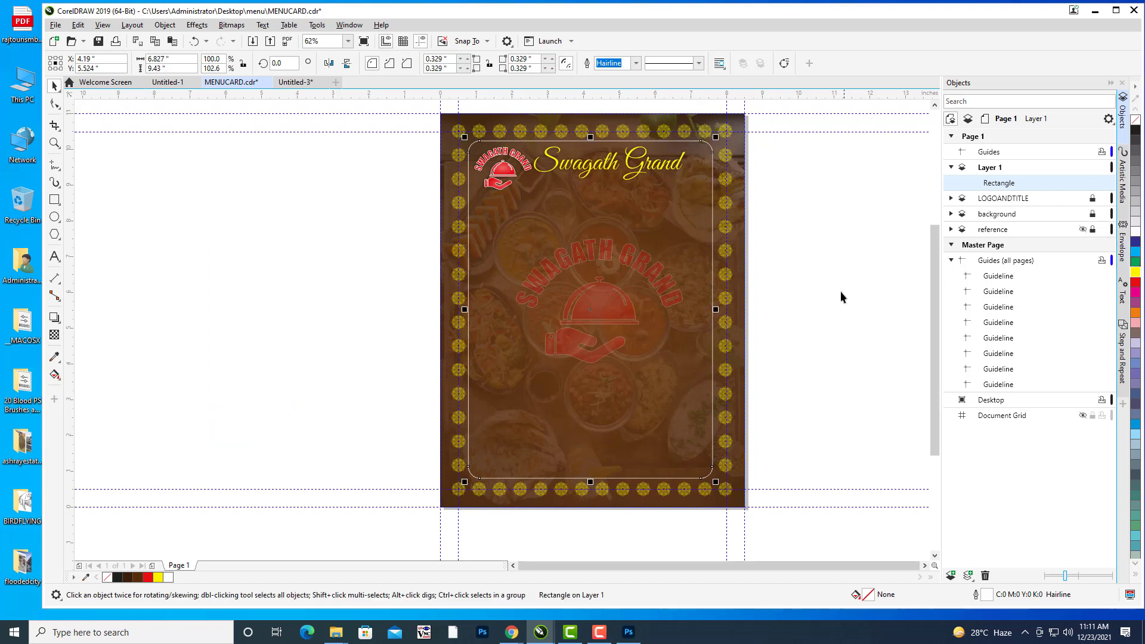
pyautogui.moveTo(840, 291); pyautogui.dragTo(831, 305)
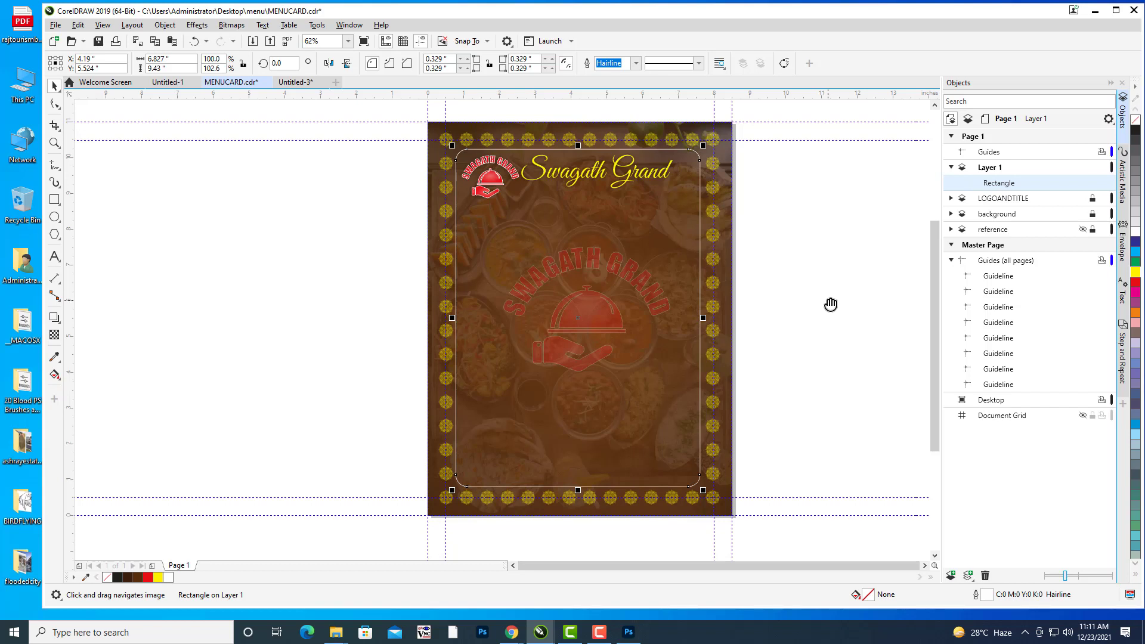
pyautogui.moveTo(787, 280); pyautogui.dragTo(777, 288)
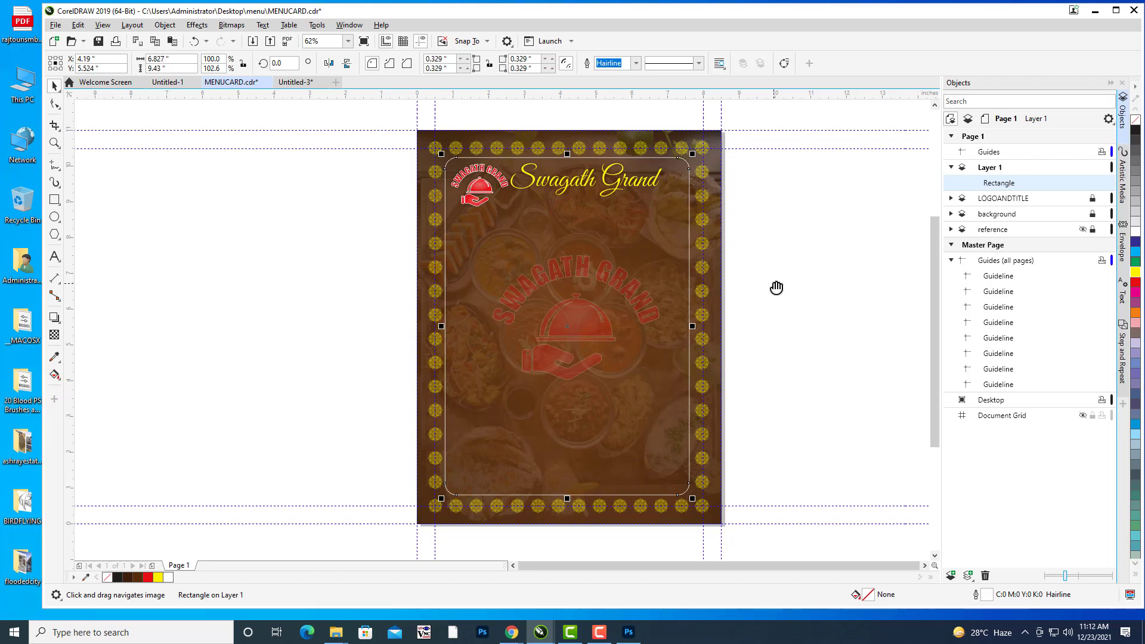
pyautogui.click(952, 168)
pyautogui.click(1000, 170)
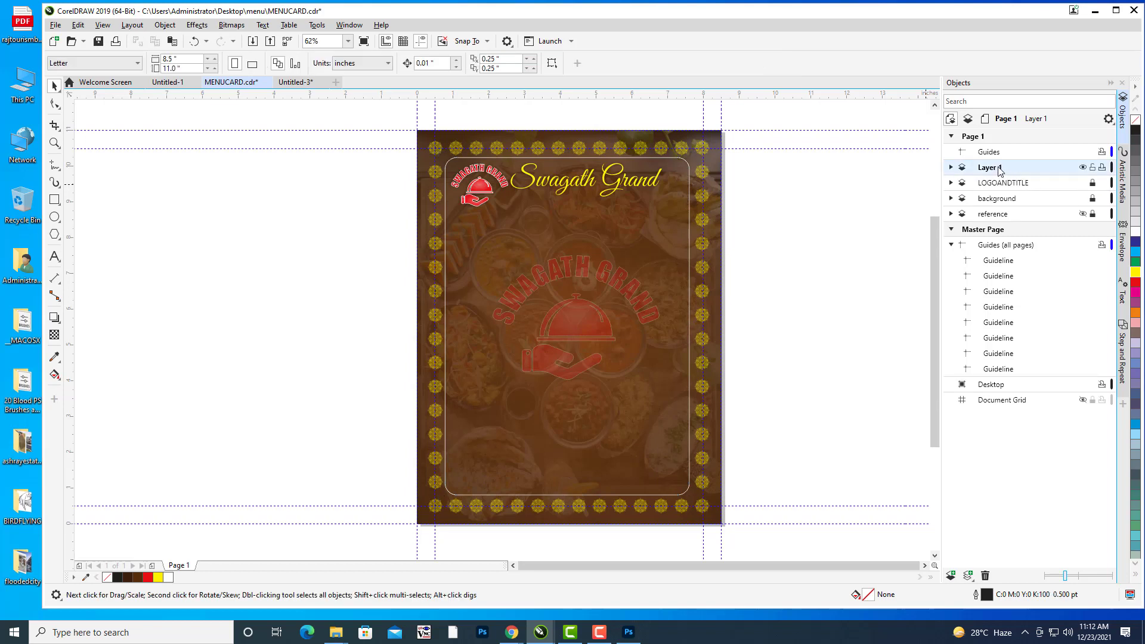
pyautogui.click(952, 168)
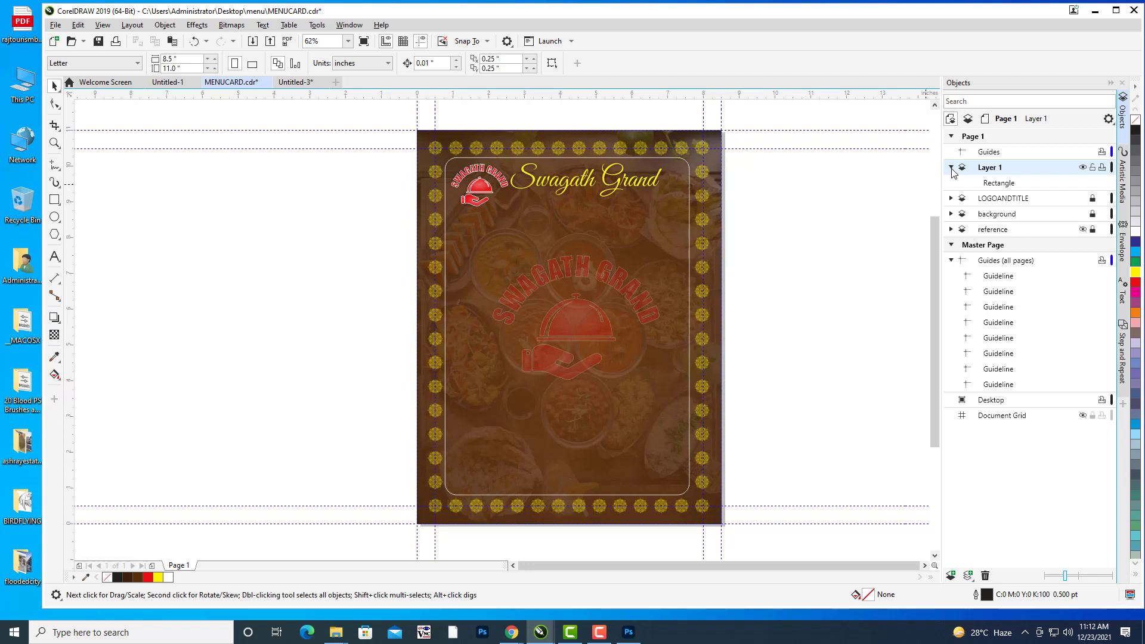
# Collapse Layer 1 in the object list and rename it BORDER.
pyautogui.click(952, 169)
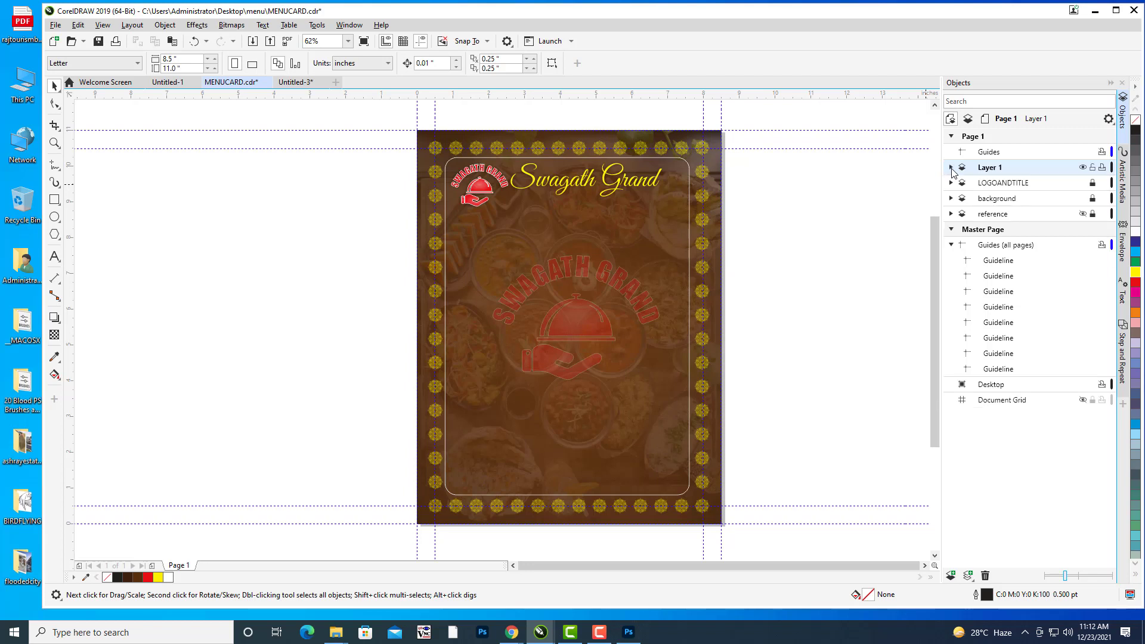
pyautogui.rightClick(991, 171)
pyautogui.click(1030, 249)
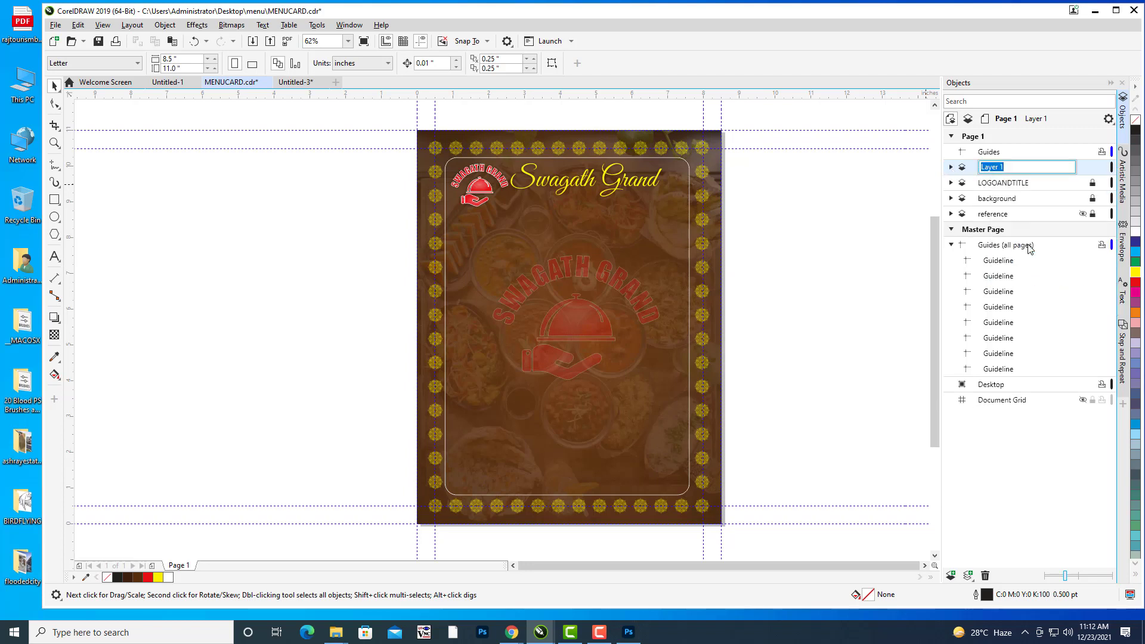
pyautogui.write('BORDER')
pyautogui.press('Return')
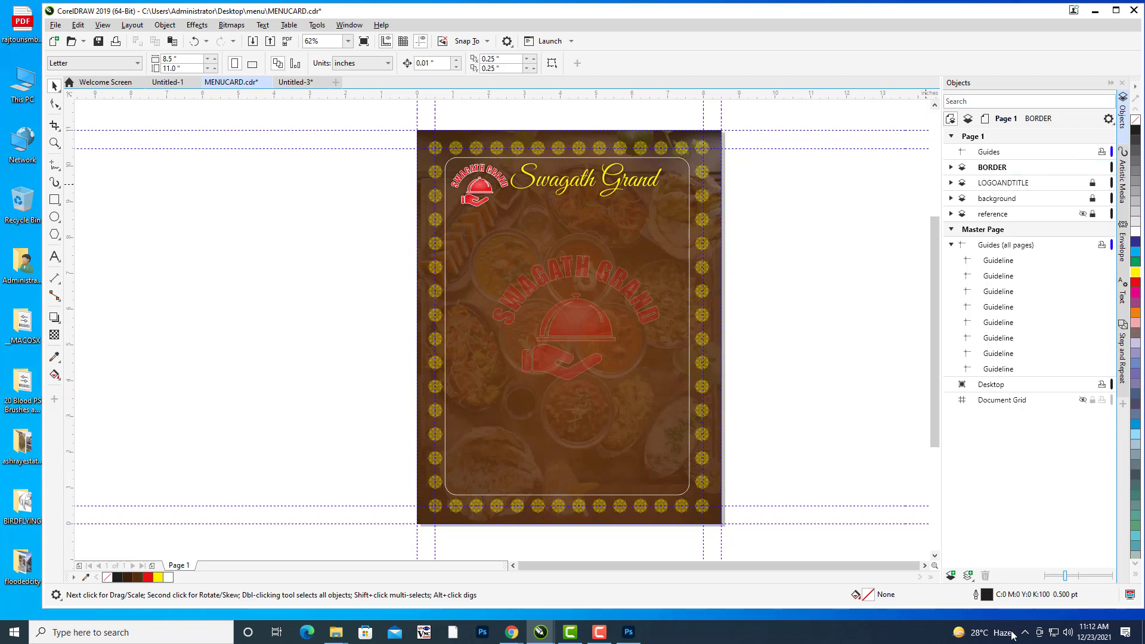
# Add a new layer above BORDER and lock the BORDER layer.
pyautogui.click(951, 576)
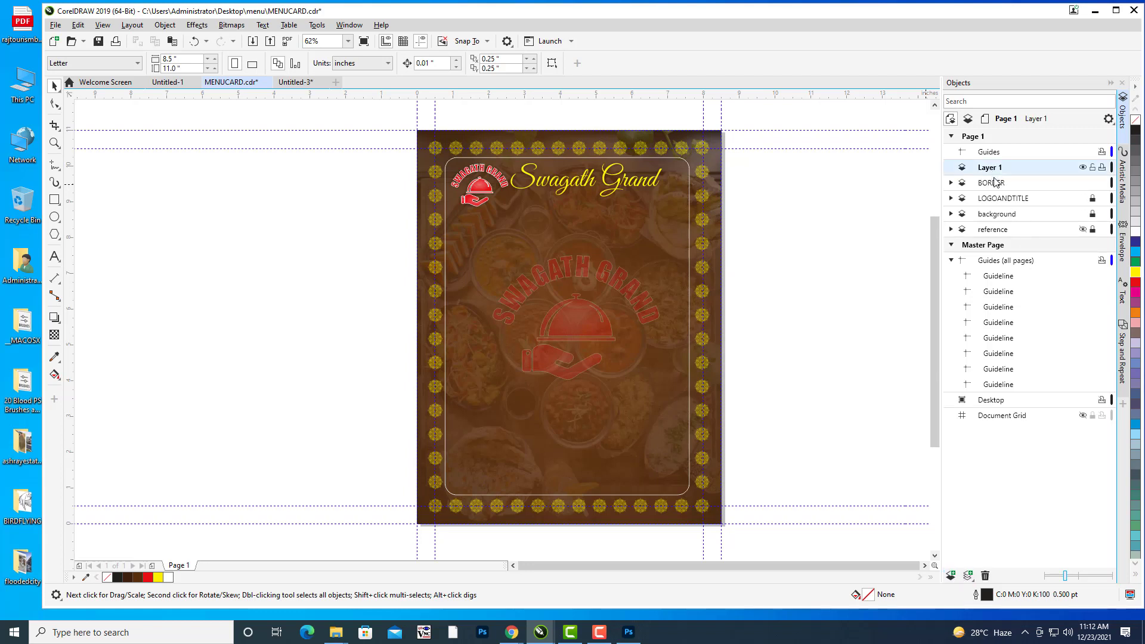
pyautogui.click(1043, 186)
pyautogui.click(1093, 183)
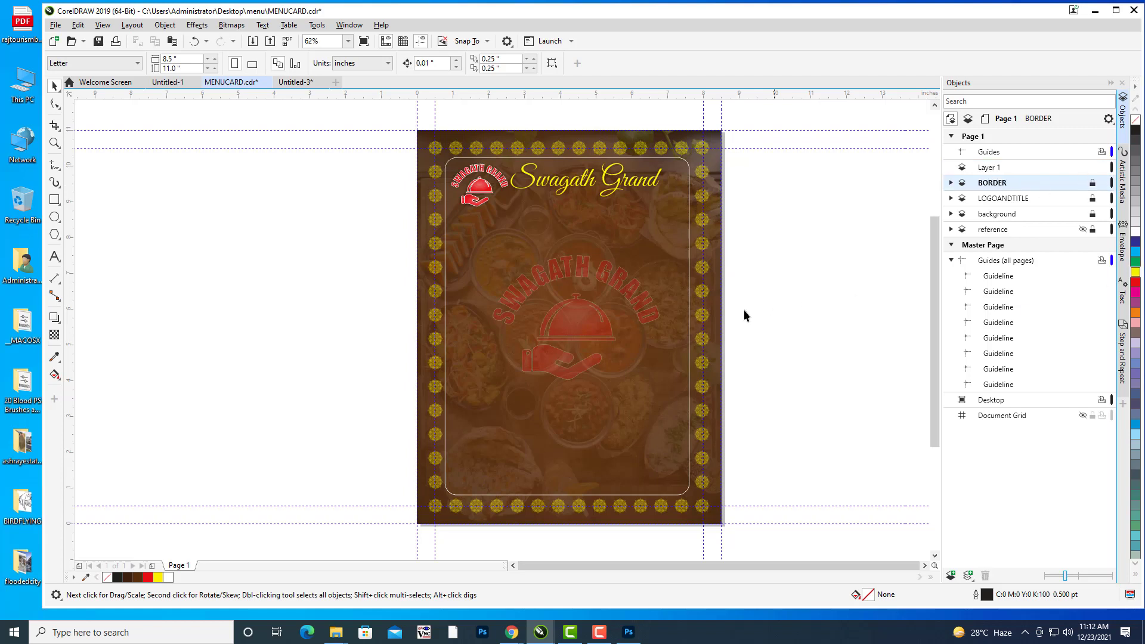
pyautogui.moveTo(743, 310); pyautogui.dragTo(730, 314)
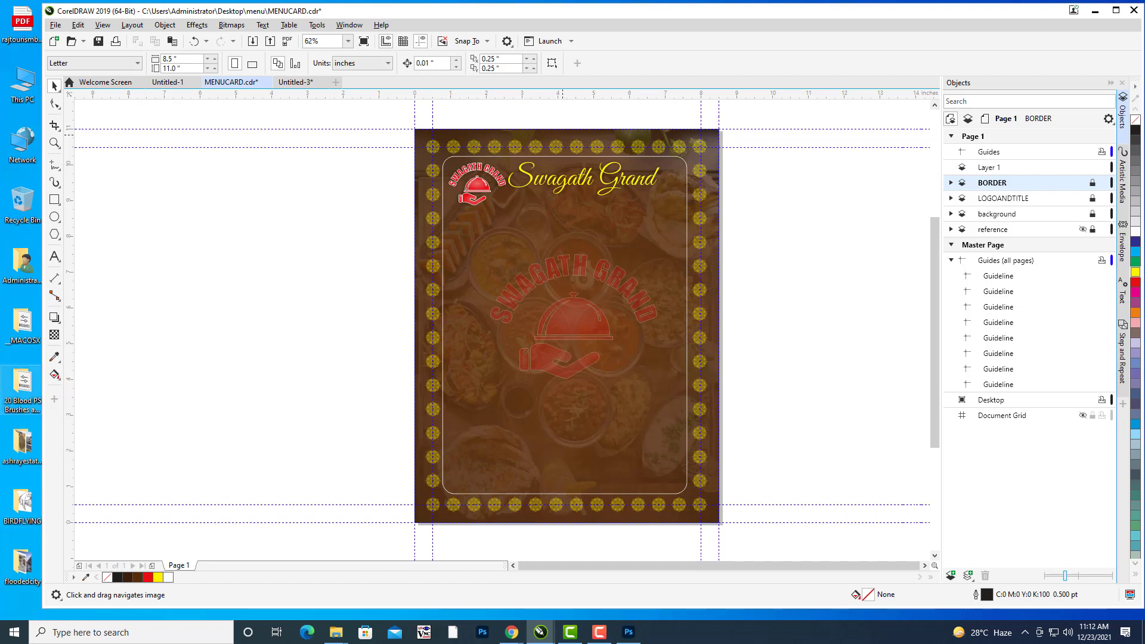
pyautogui.moveTo(718, 366); pyautogui.dragTo(719, 363)
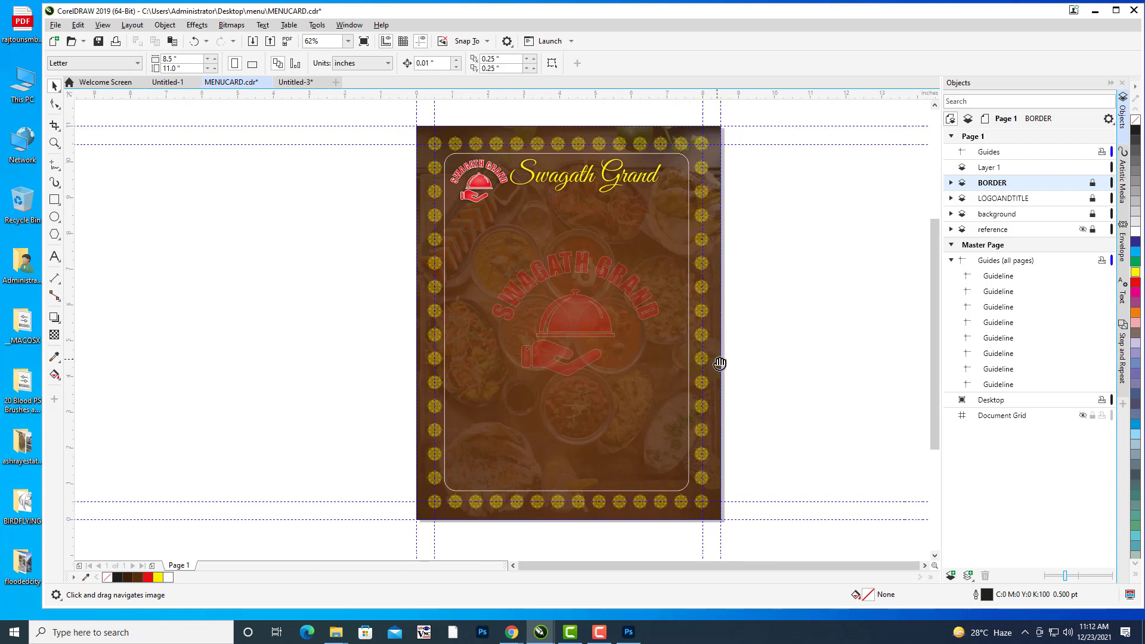
pyautogui.moveTo(703, 291); pyautogui.dragTo(704, 301)
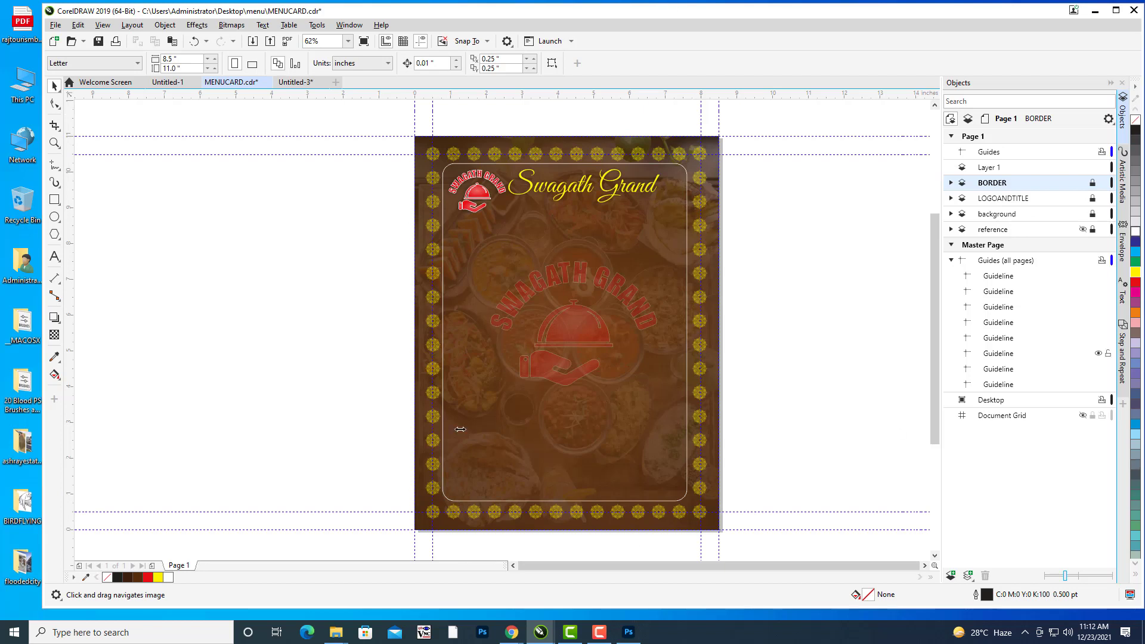
pyautogui.moveTo(777, 281)
pyautogui.mouseDown()
pyautogui.moveTo(757, 275)
pyautogui.moveTo(767, 275)
pyautogui.mouseUp()
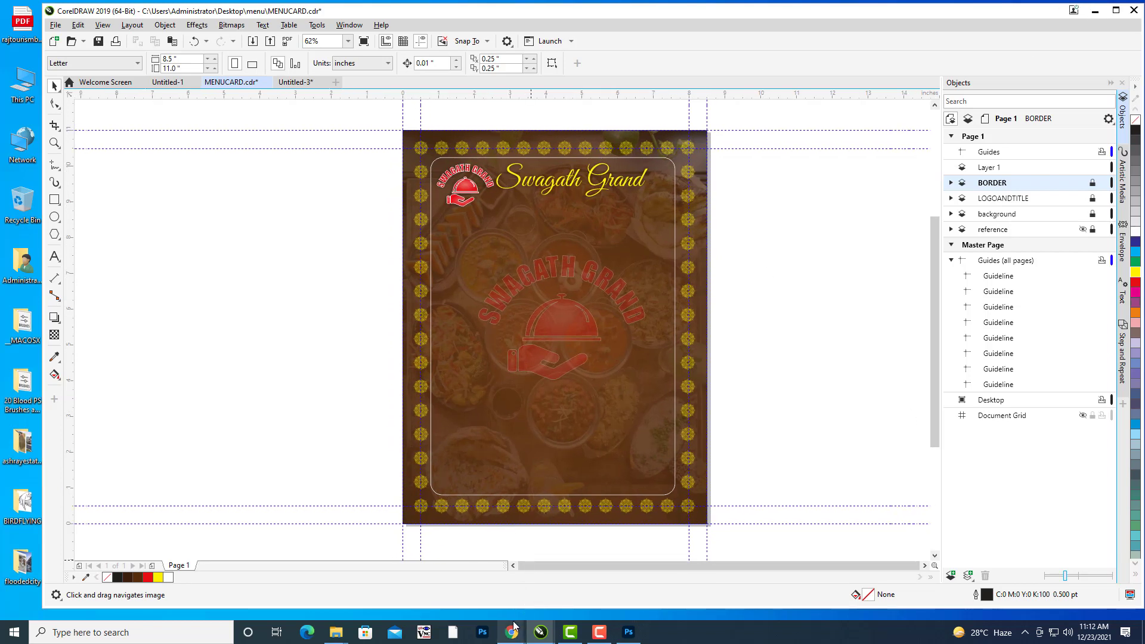
# Switch to the Chrome browser and open Google Images in a new tab, ready for a search.
pyautogui.moveTo(512, 633)
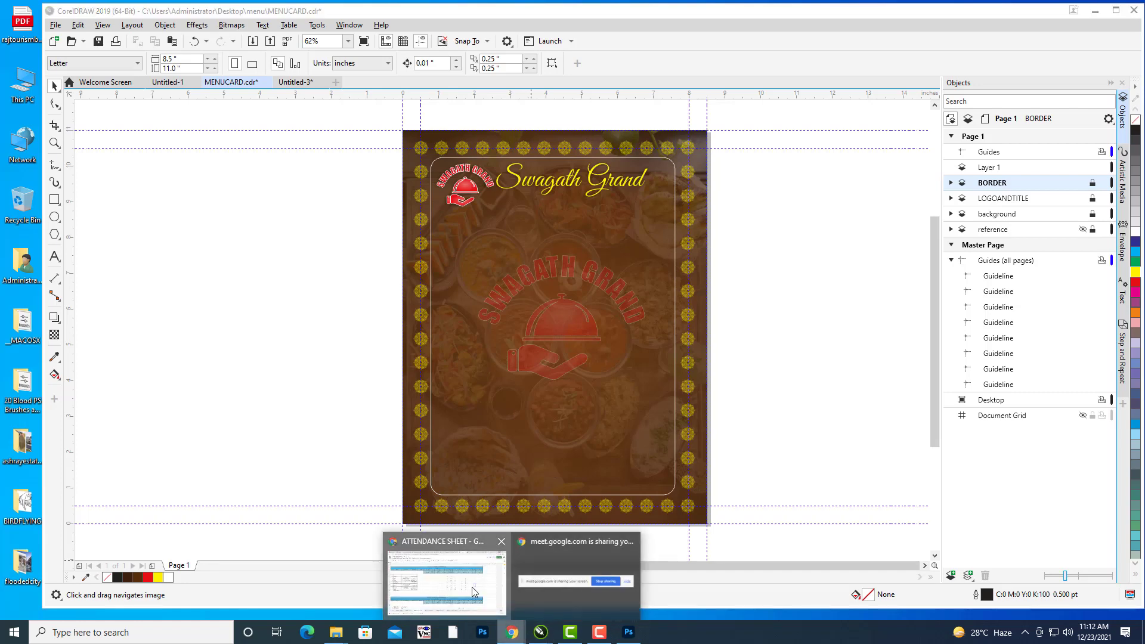
pyautogui.click(447, 573)
pyautogui.click(997, 10)
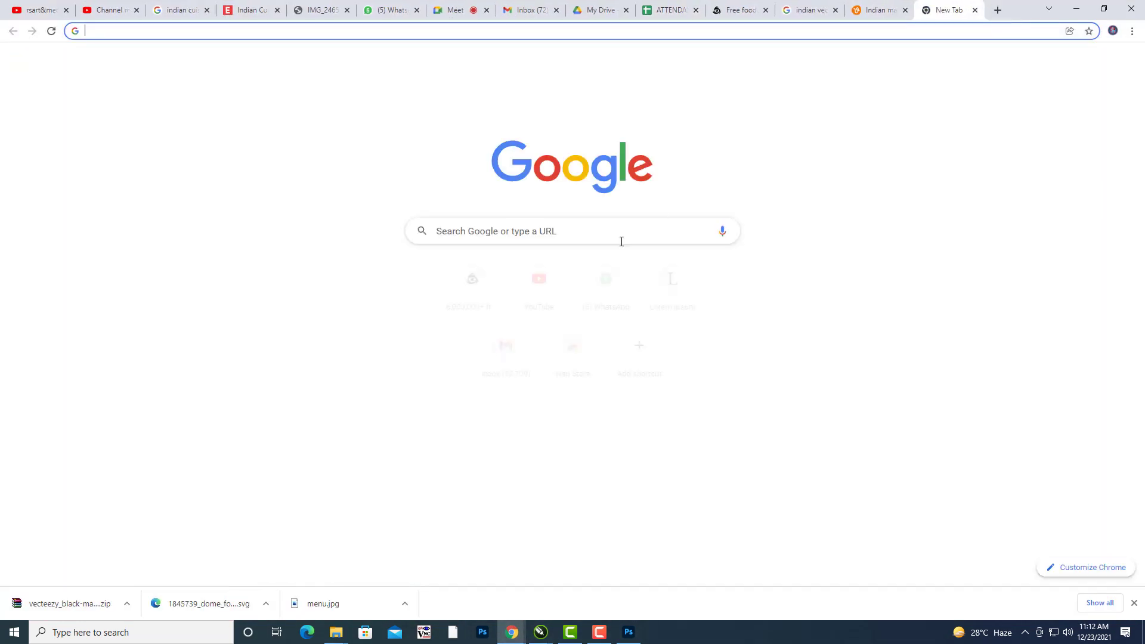
pyautogui.click(1062, 63)
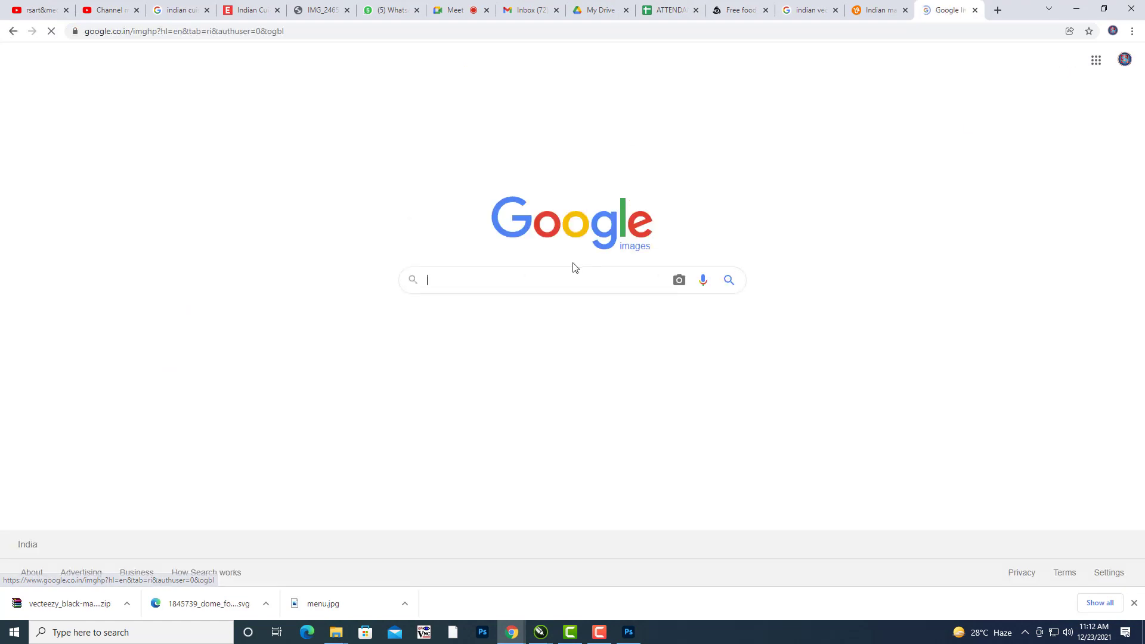
pyautogui.click(546, 282)
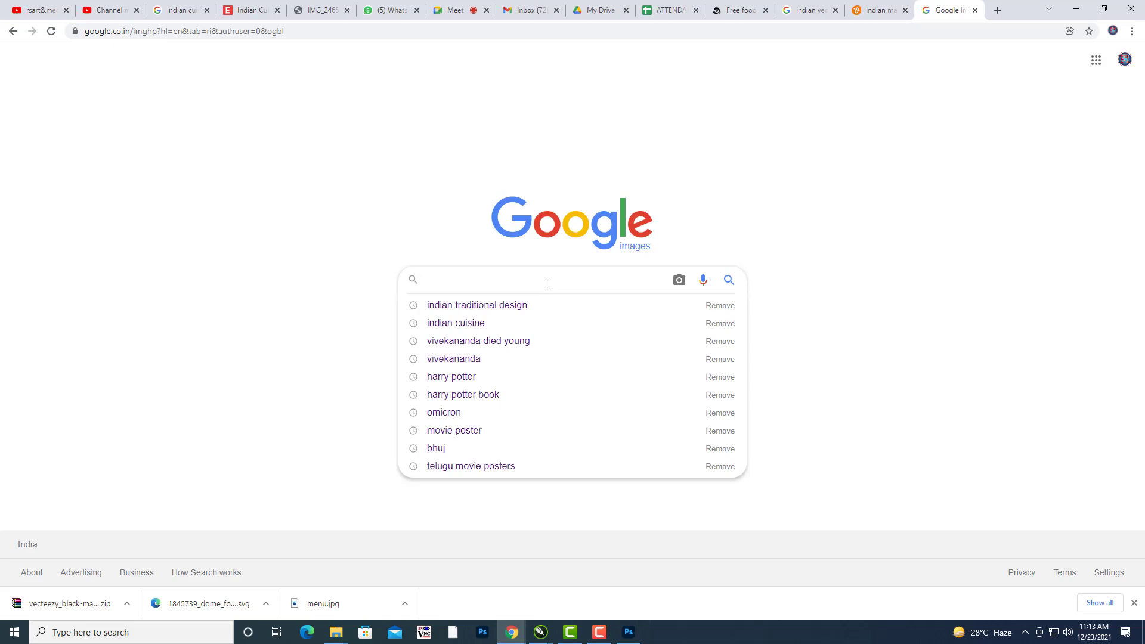
# Search Google Images for "biryani bowl png".
pyautogui.write('BI')
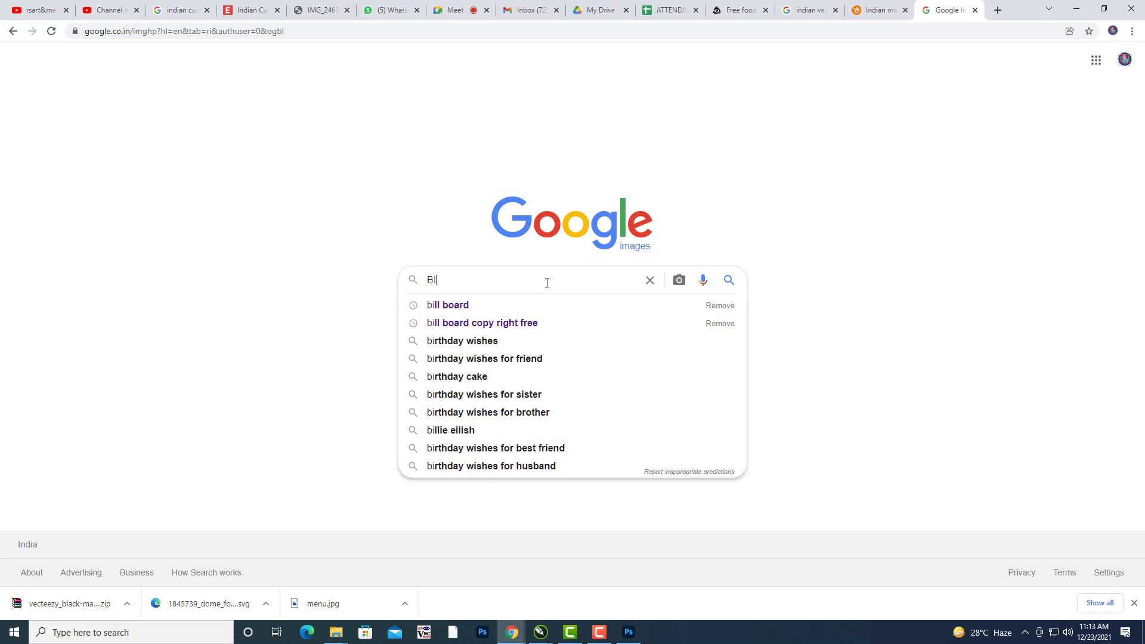
pyautogui.write('RYANI PNG')
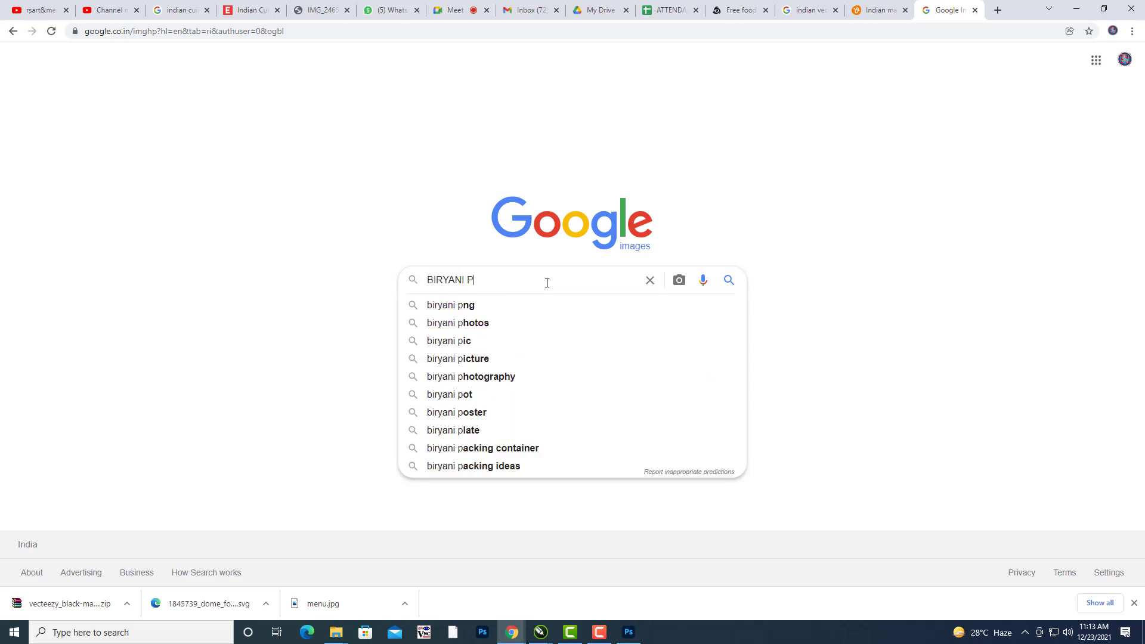
pyautogui.press('BackSpace')
pyautogui.press('BackSpace')
pyautogui.press('BackSpace')
pyautogui.press('BackSpace')
pyautogui.write('BOWL')
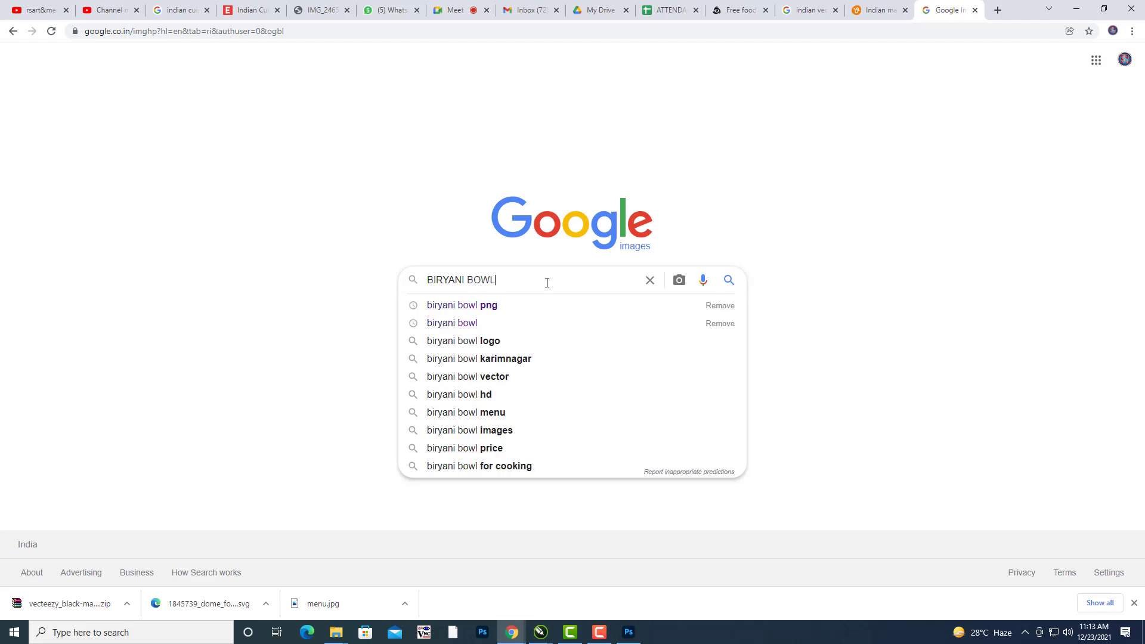
pyautogui.press('Down')
pyautogui.press('Return')
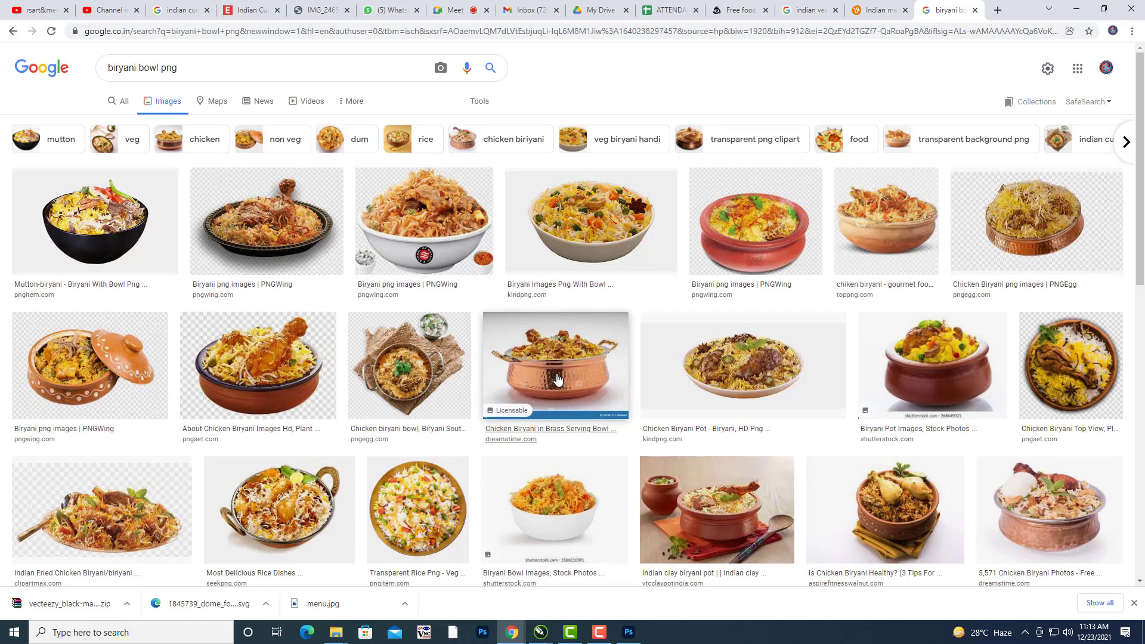
# Preview several biryani bowl images in the results and look further down for a suitable one.
pyautogui.click(74, 243)
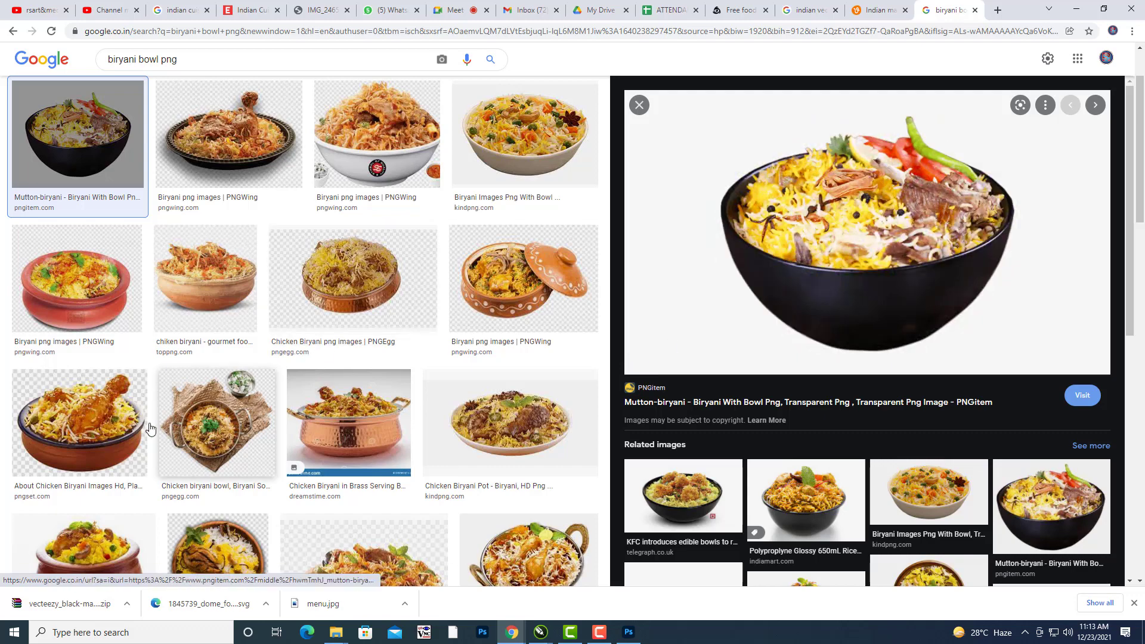
pyautogui.click(552, 129)
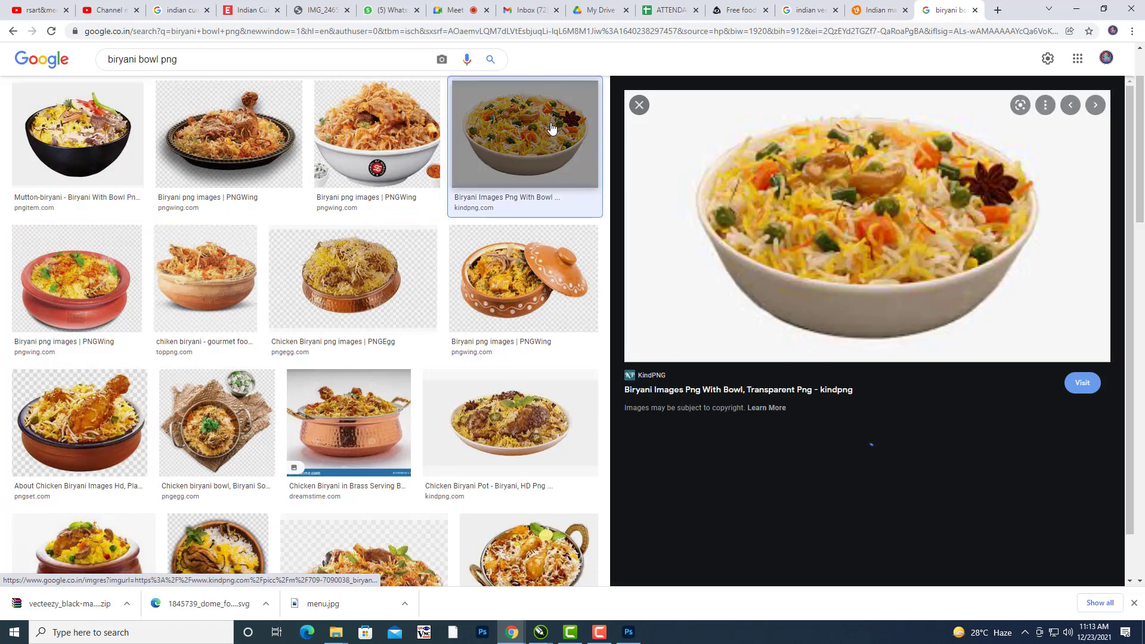
pyautogui.click(638, 106)
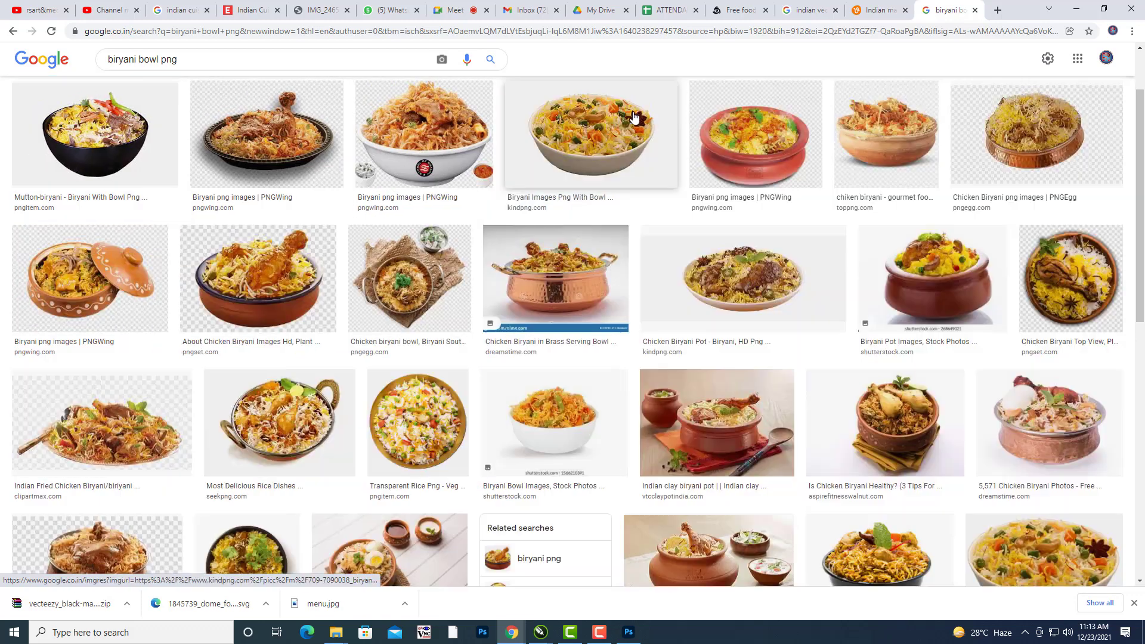
pyautogui.click(1024, 154)
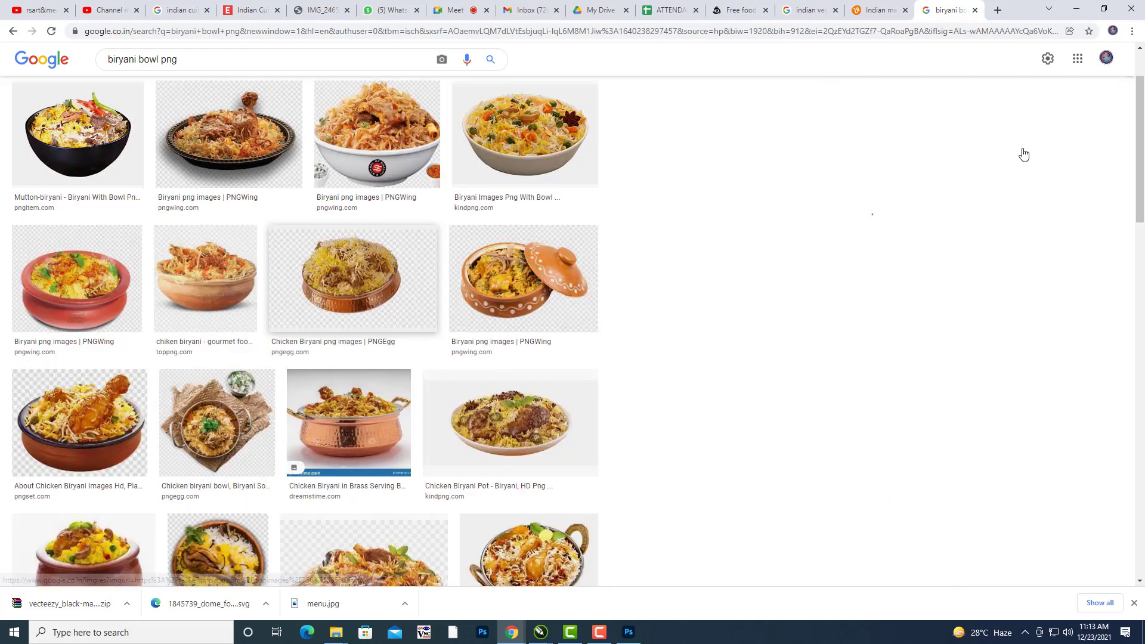
pyautogui.click(1117, 105)
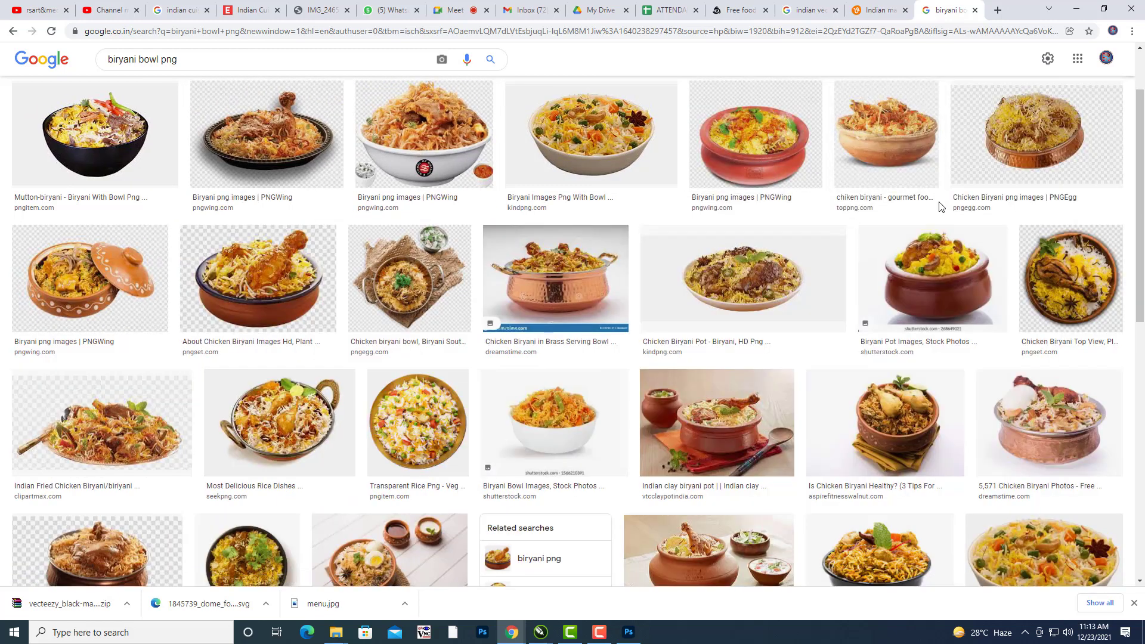
pyautogui.scroll(-2, 1011, 311)
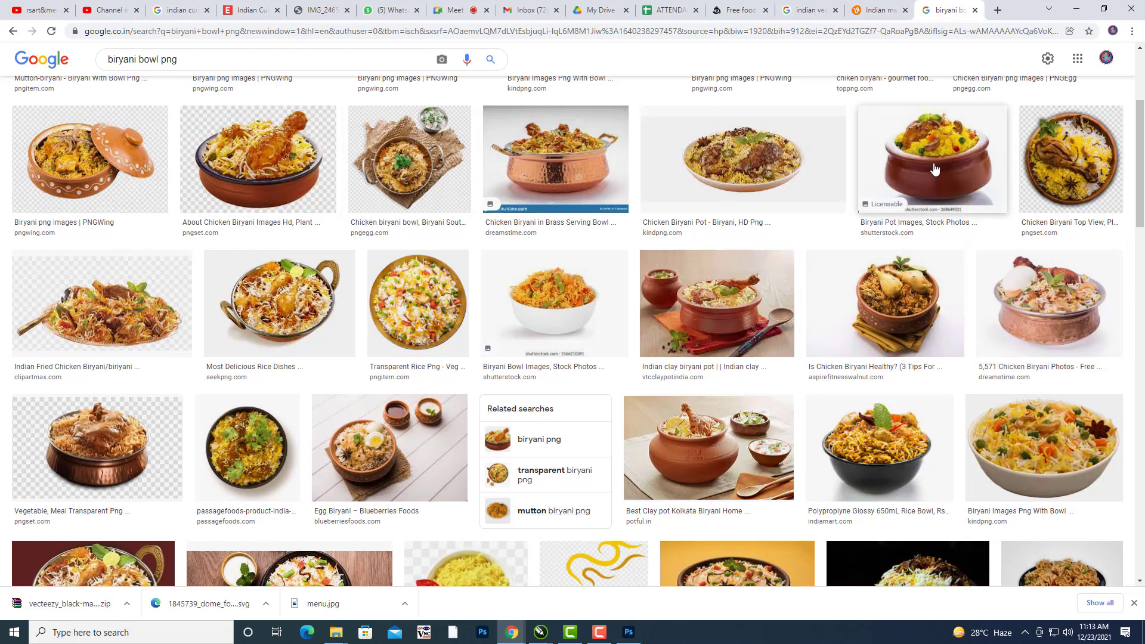
# Preview the Pngset chicken biryani bowl with the drumstick and open that image in its own browser tab.
pyautogui.click(237, 167)
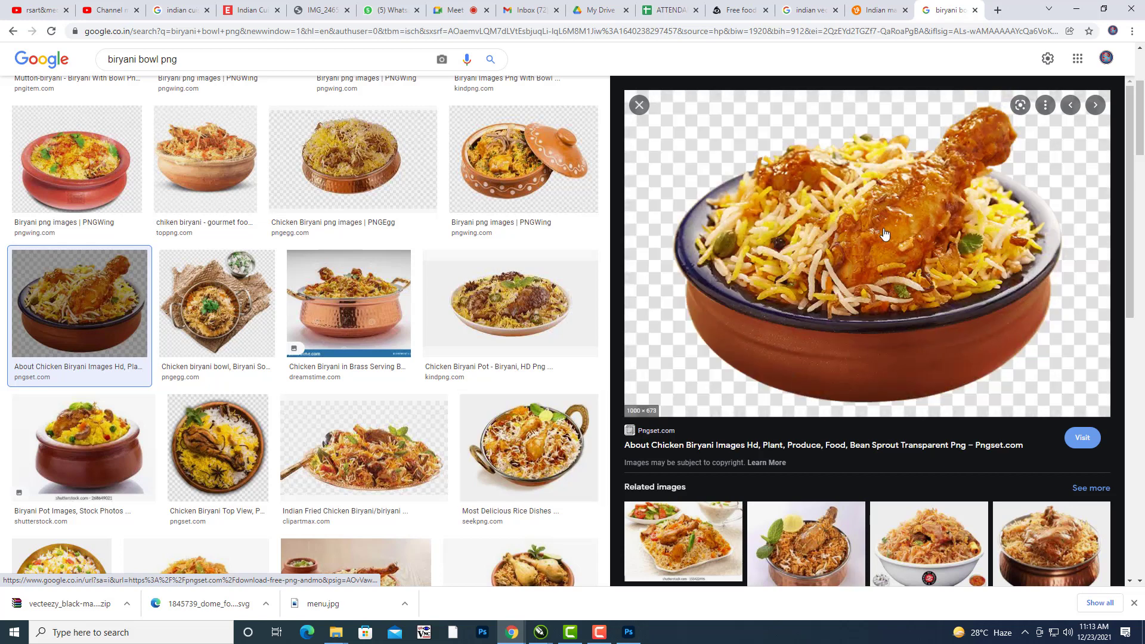
pyautogui.rightClick(896, 245)
pyautogui.click(982, 375)
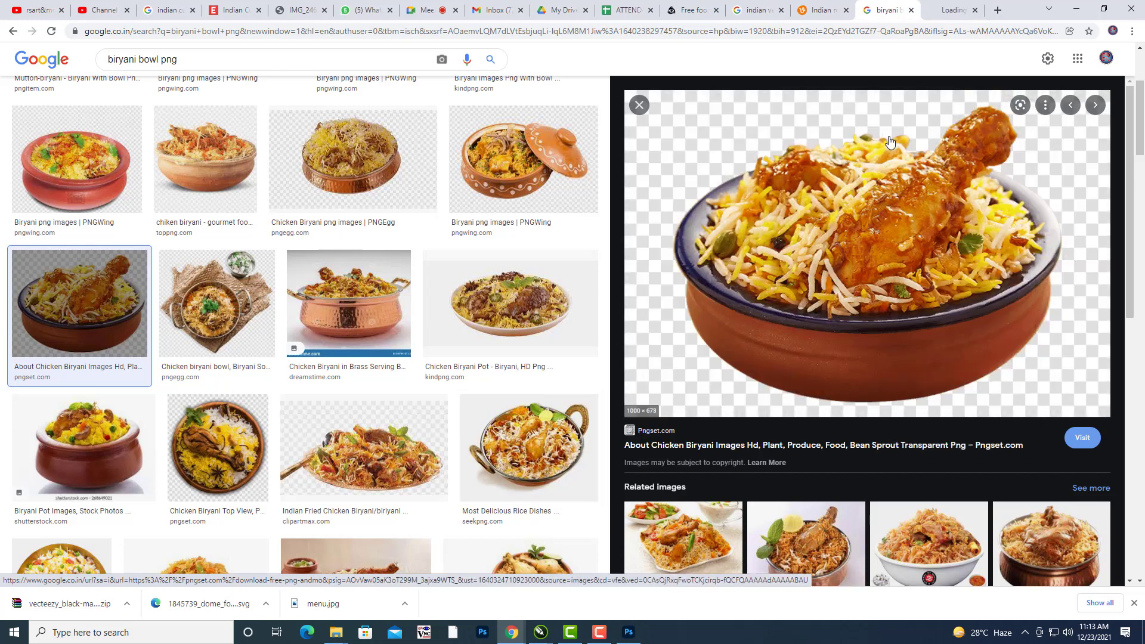
pyautogui.click(941, 12)
# Save the biryani image as a PNG named BIRYANI in the menu folder on the Desktop.
pyautogui.rightClick(575, 180)
pyautogui.click(620, 208)
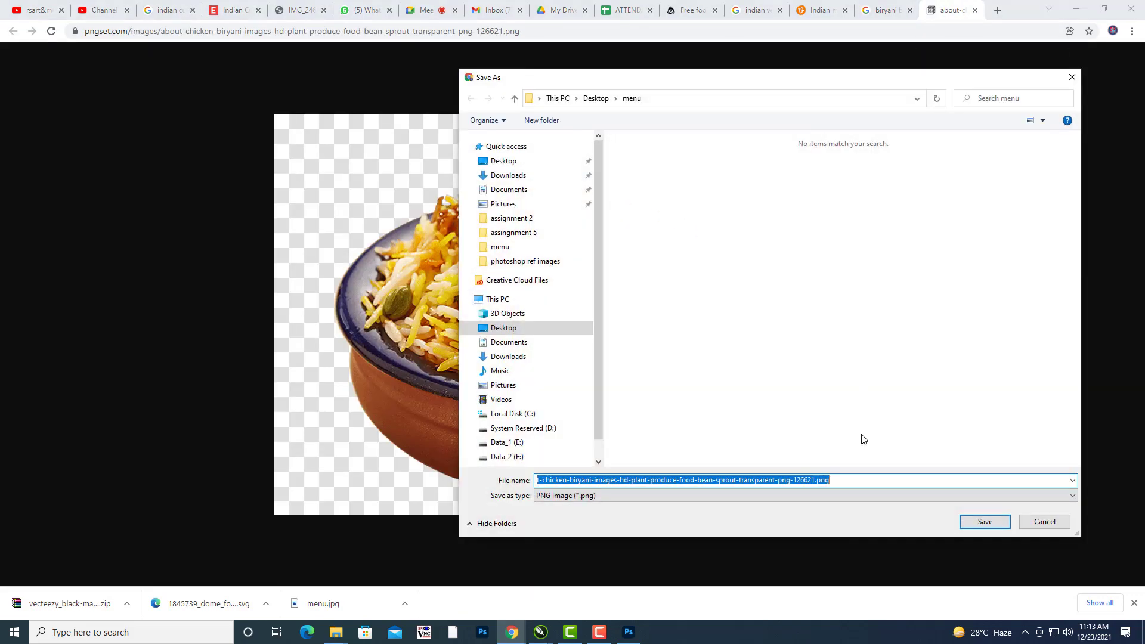
pyautogui.moveTo(843, 479); pyautogui.dragTo(294, 447)
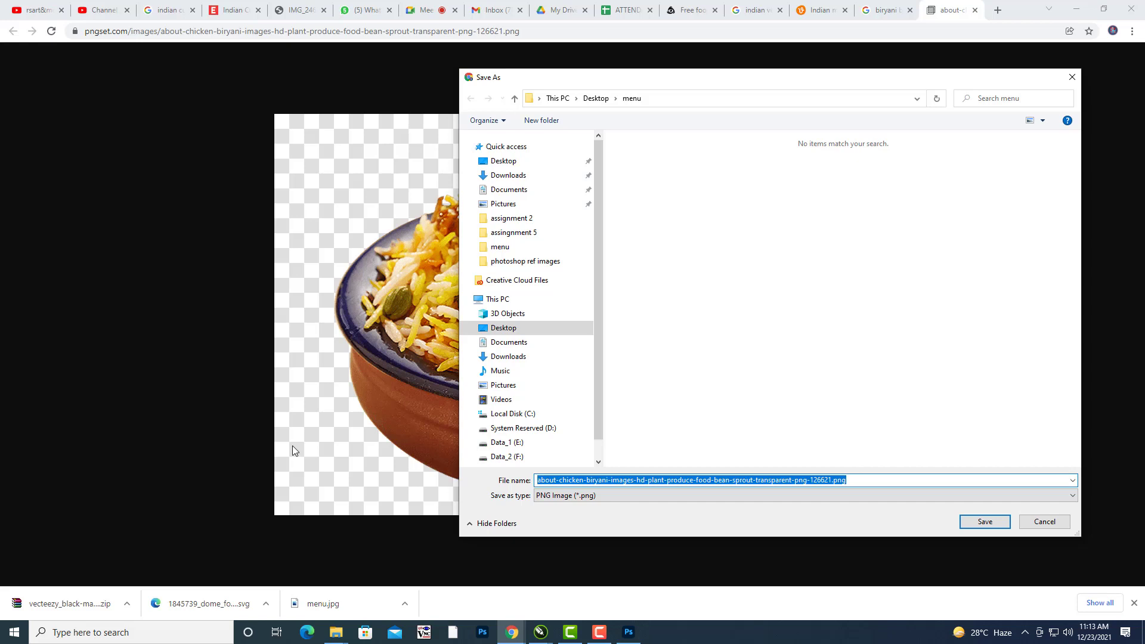
pyautogui.press('BackSpace')
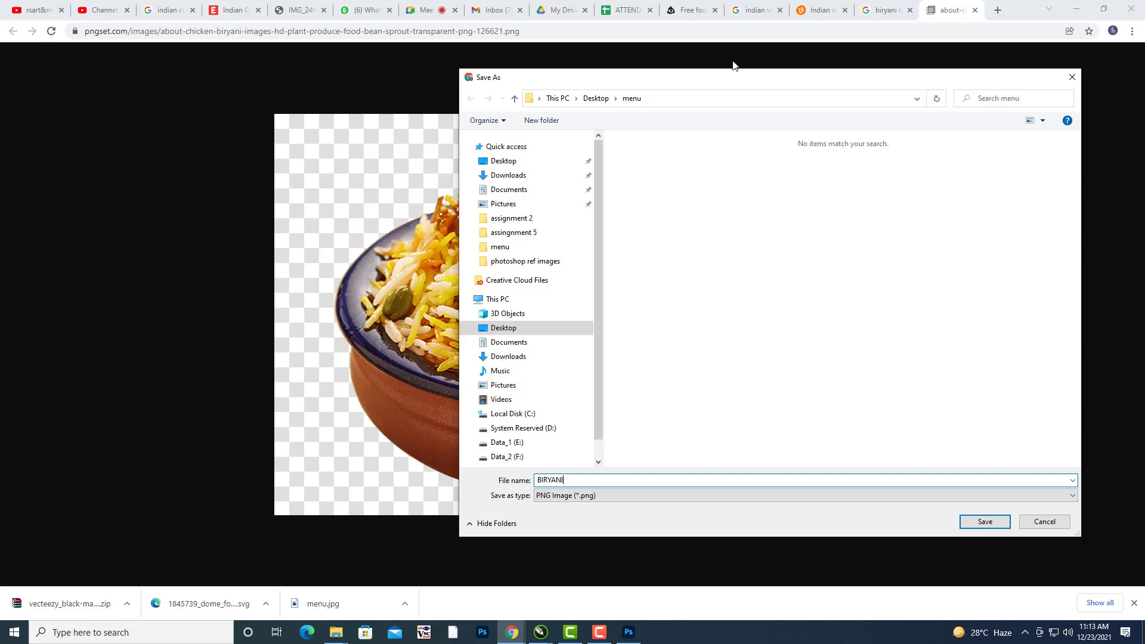
pyautogui.moveTo(850, 83); pyautogui.dragTo(789, 71)
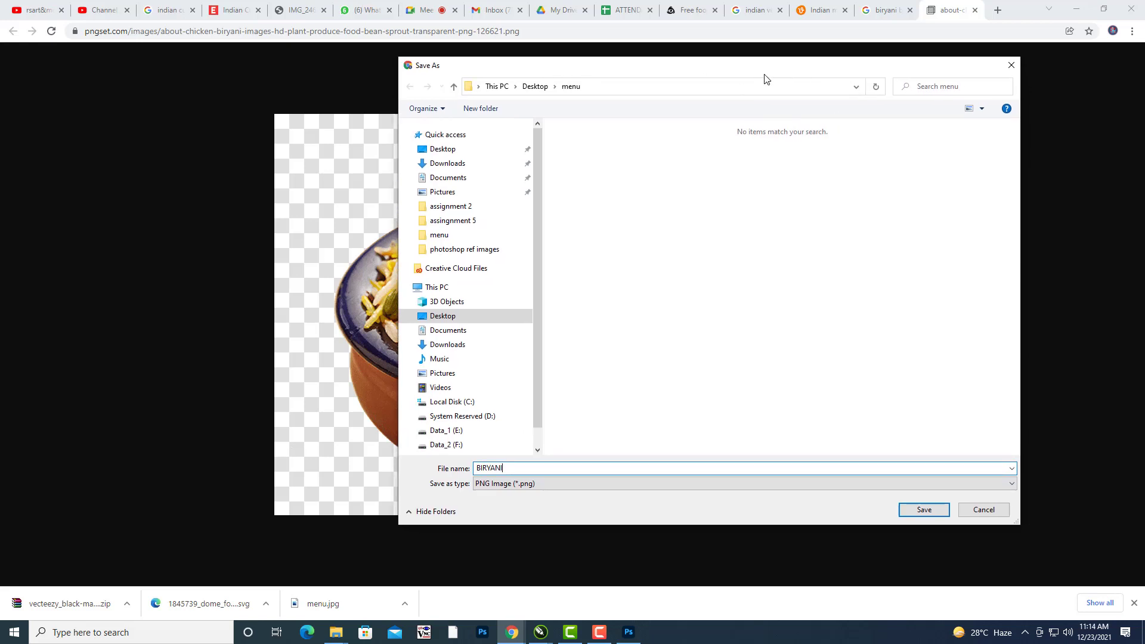
pyautogui.click(923, 511)
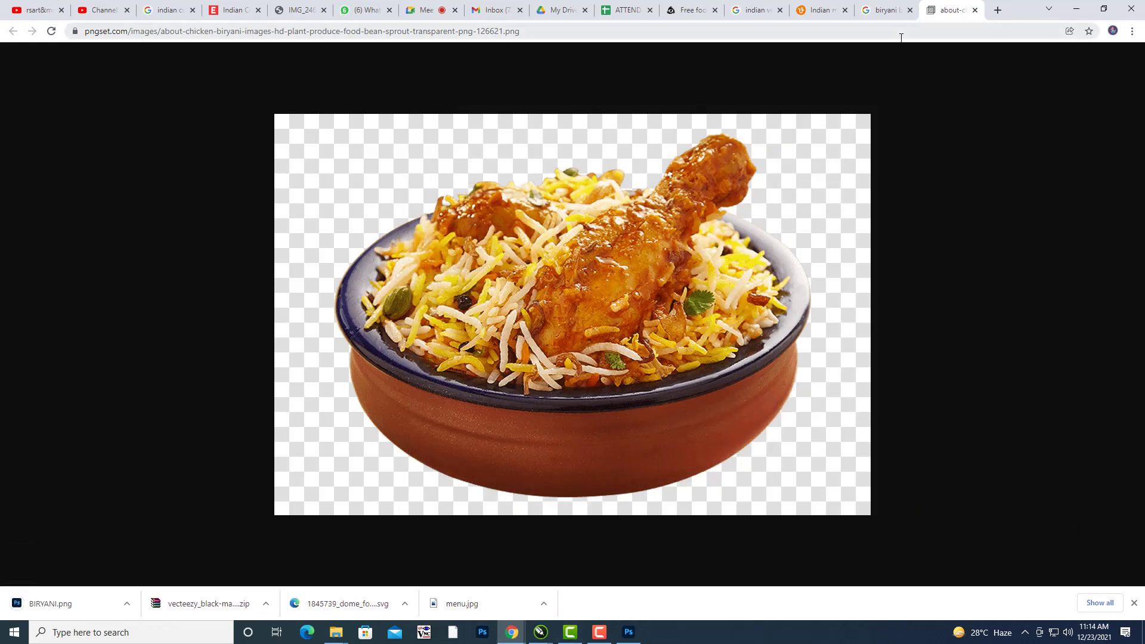
# Return to the biryani image results, close the open preview and clear the search query.
pyautogui.click(877, 17)
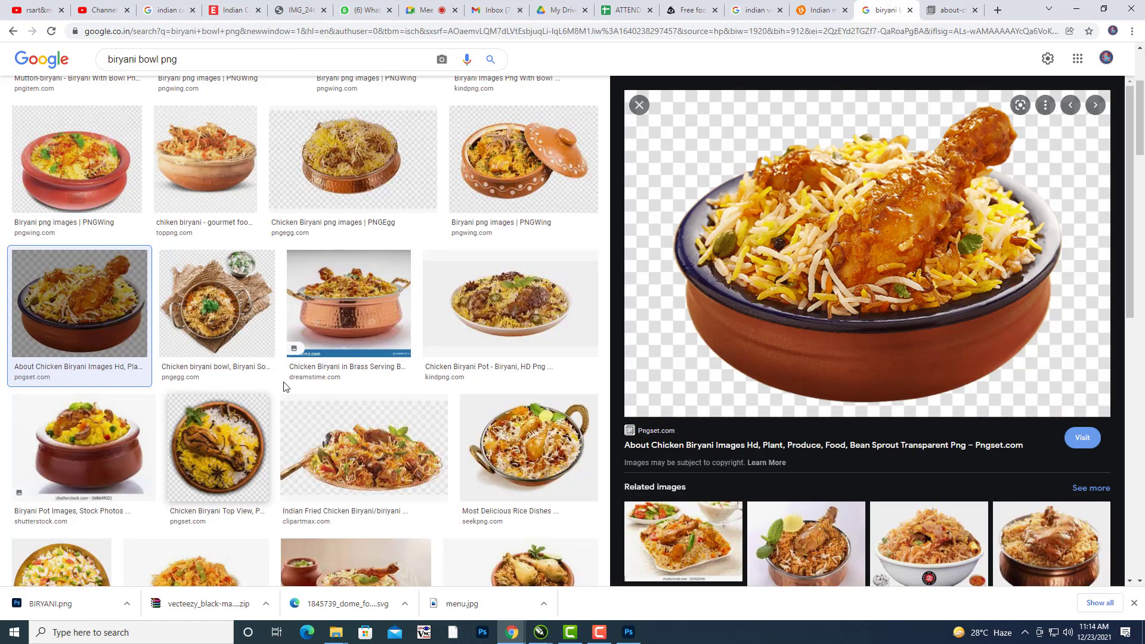
pyautogui.scroll(3, 377, 388)
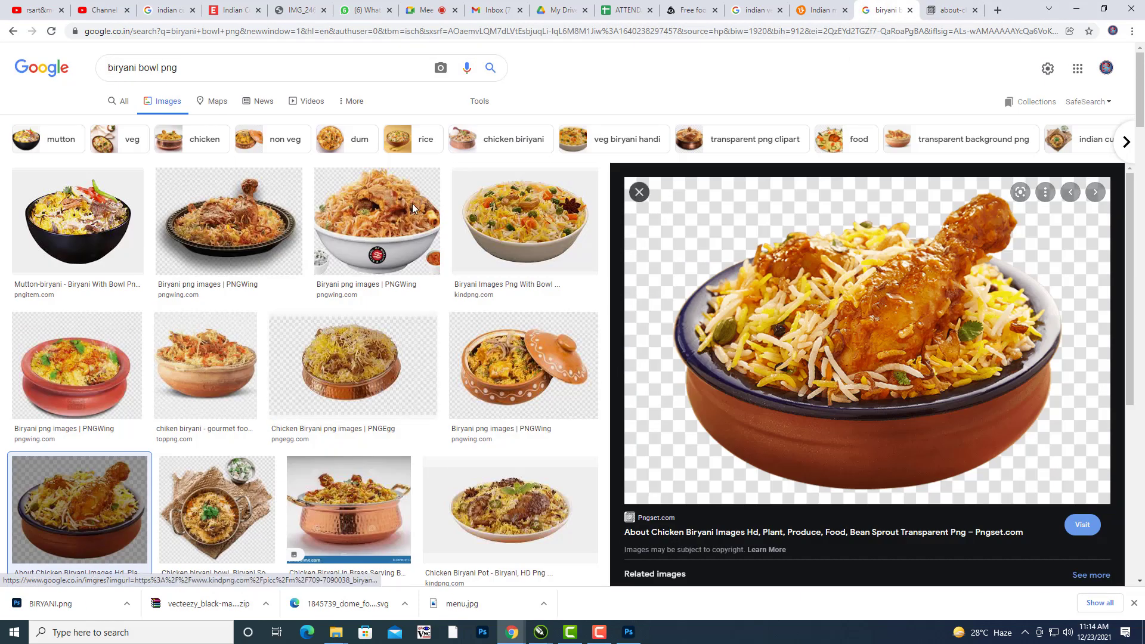
pyautogui.press('Escape')
pyautogui.click(173, 62)
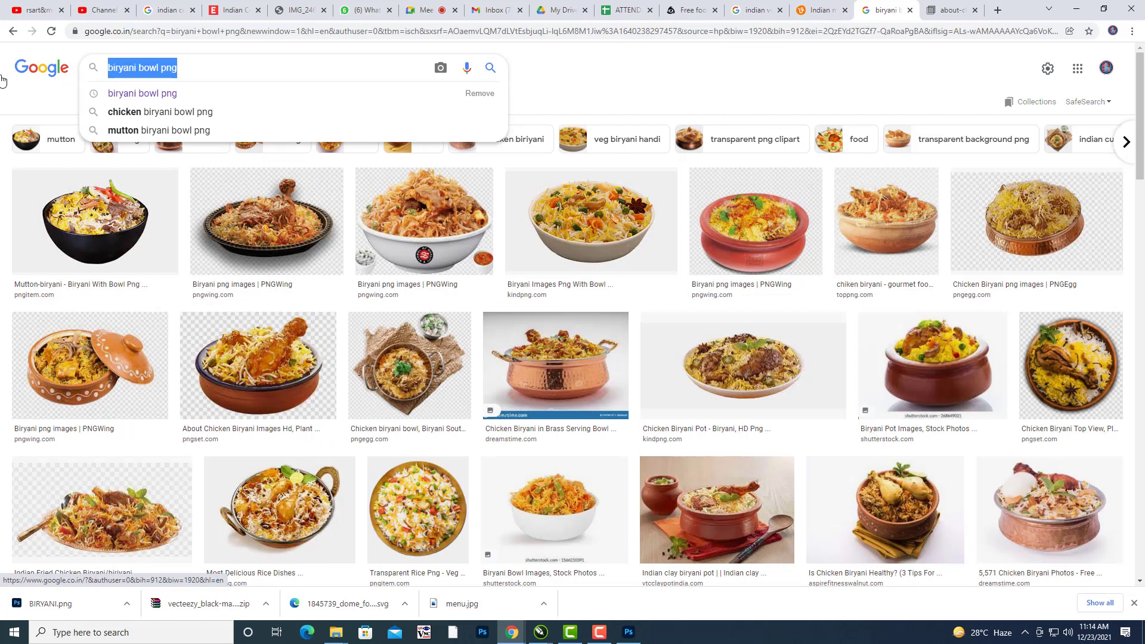
pyautogui.press('BackSpace')
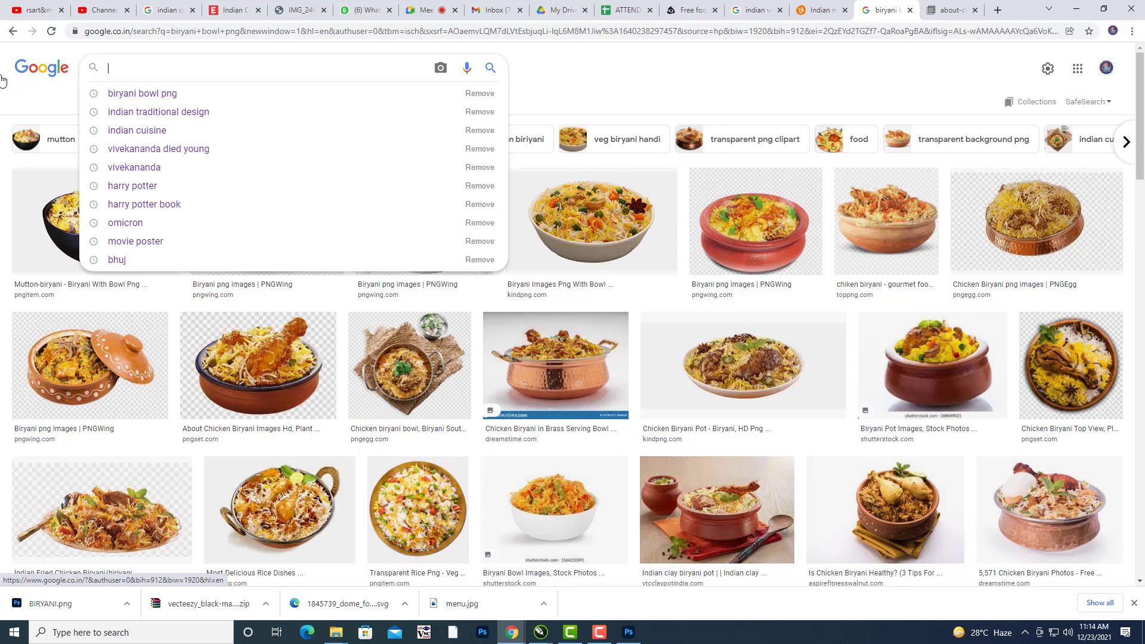
pyautogui.write('DO')
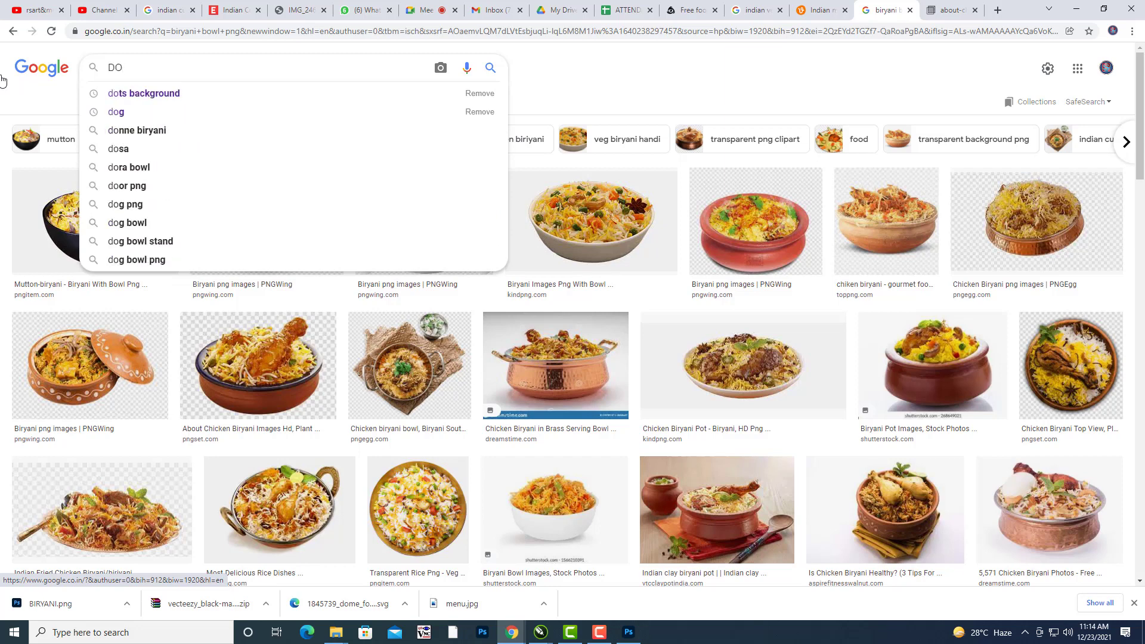
pyautogui.write('SA')
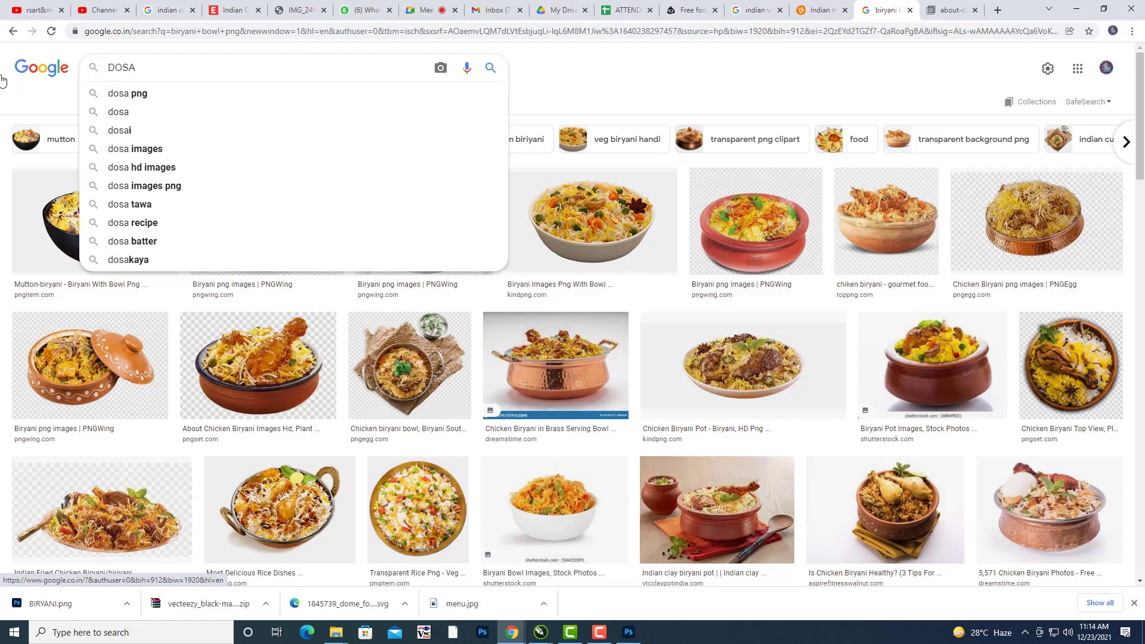
pyautogui.press('BackSpace')
pyautogui.press('BackSpace')
pyautogui.press('BackSpace')
pyautogui.press('BackSpace')
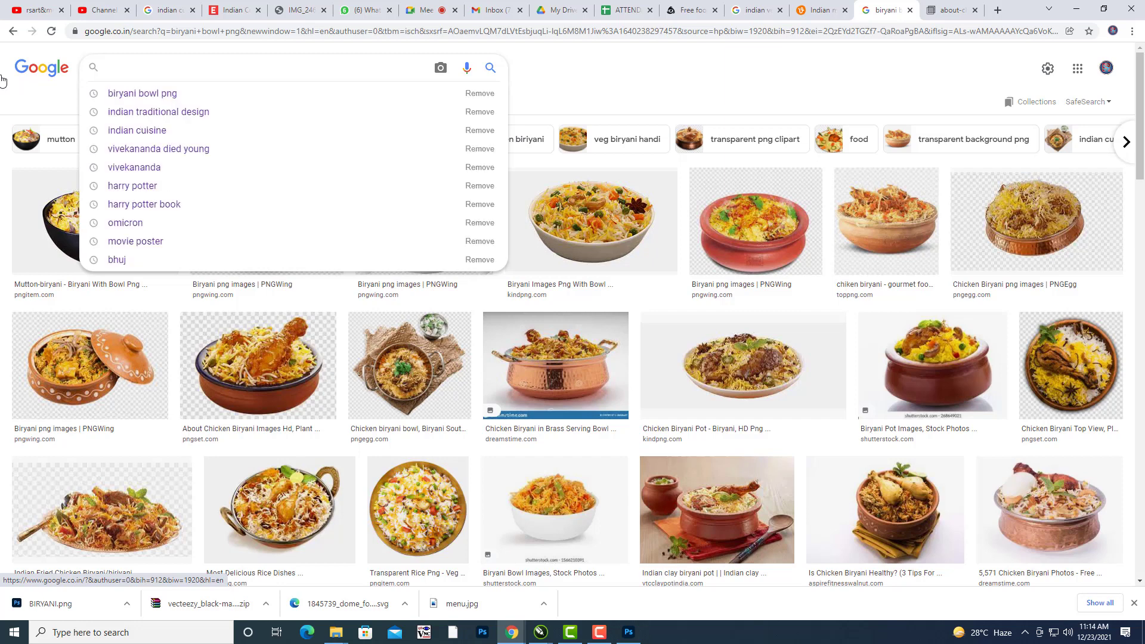
# Search Google Images for "NAAN" and refine the query to "NAAN PNG".
pyautogui.write('NAAN')
pyautogui.press('Return')
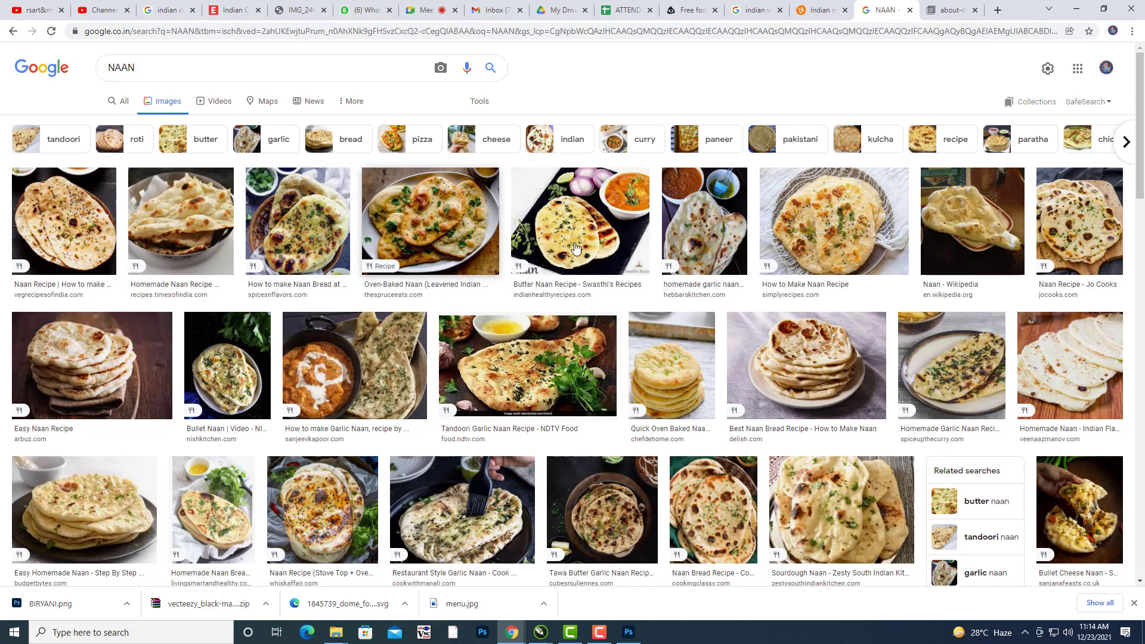
pyautogui.click(216, 66)
pyautogui.write('PNG')
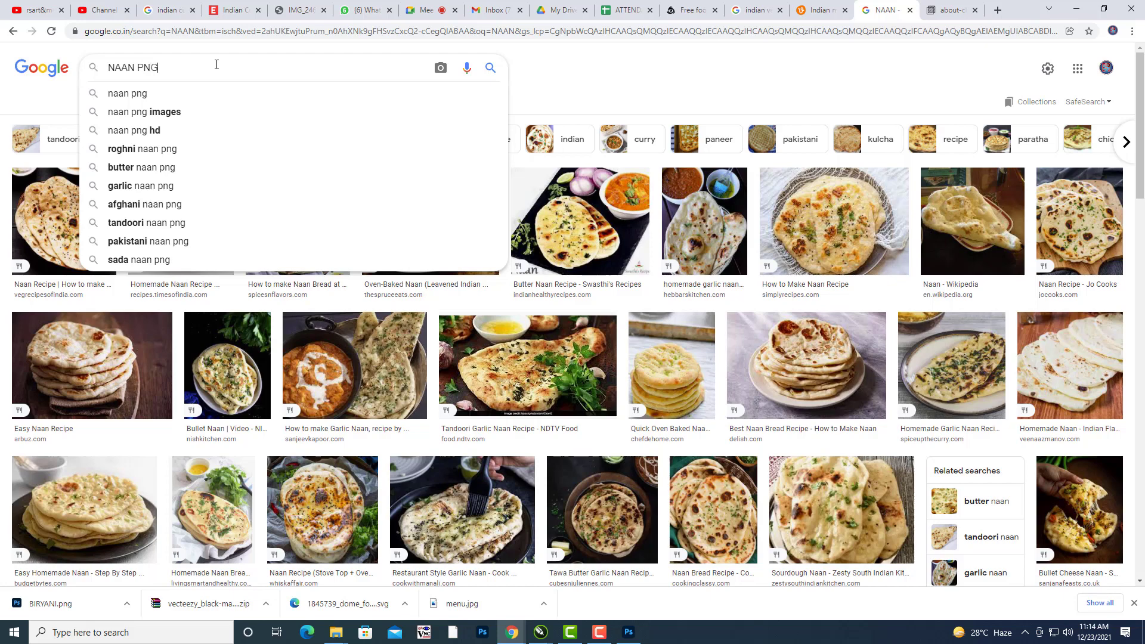
pyautogui.press('Return')
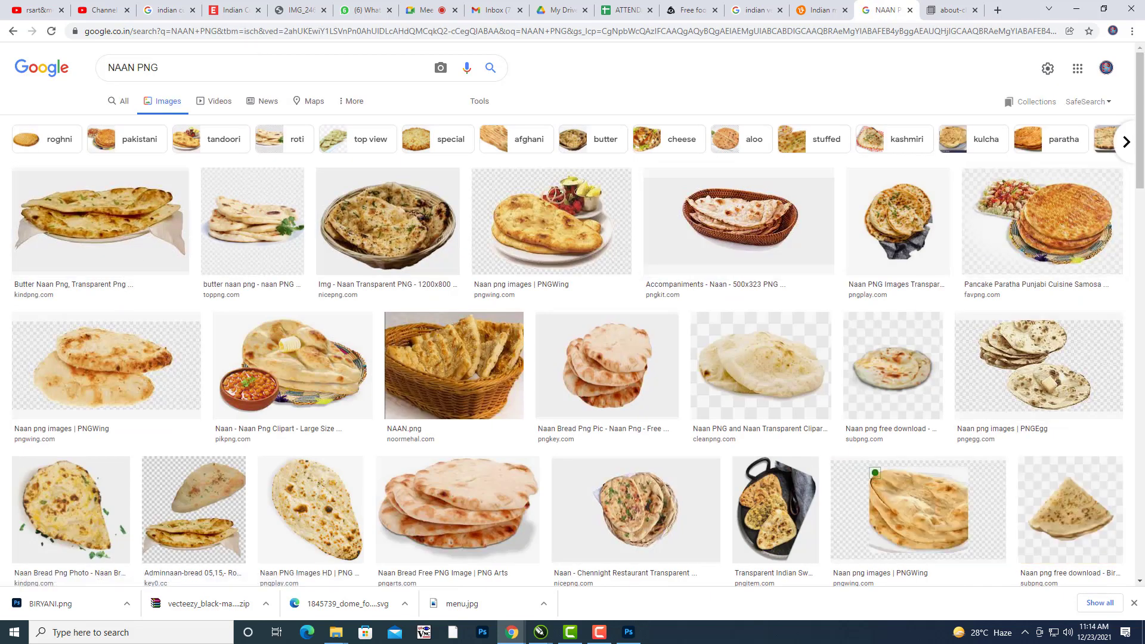
# Preview the KindPNG butter naan image and the related PngFind butter naan image.
pyautogui.click(86, 222)
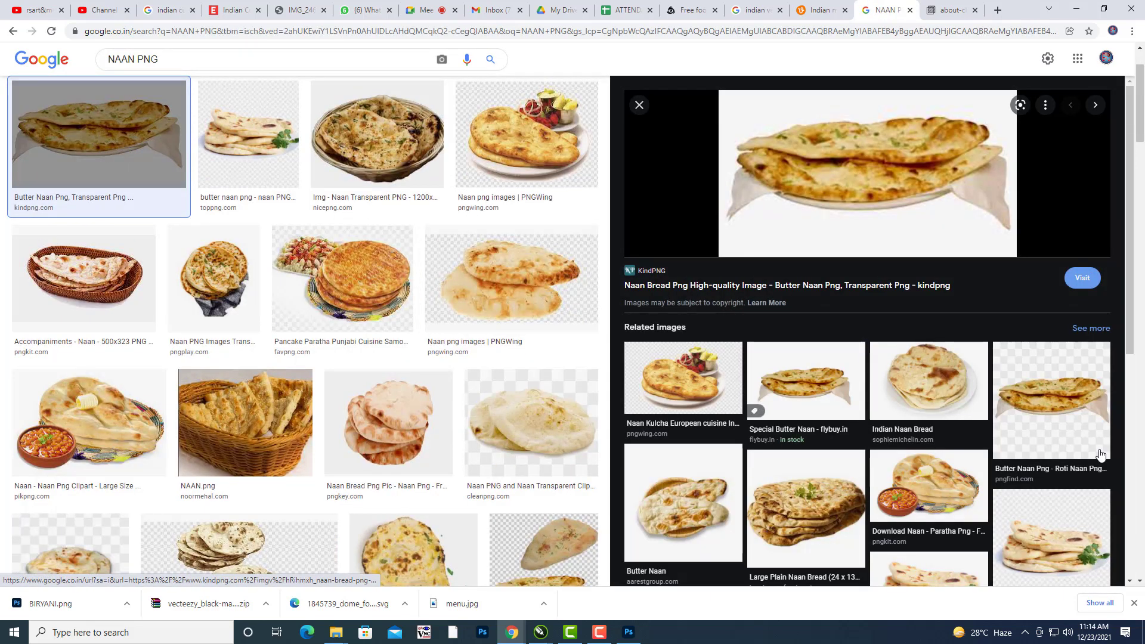
pyautogui.click(1068, 403)
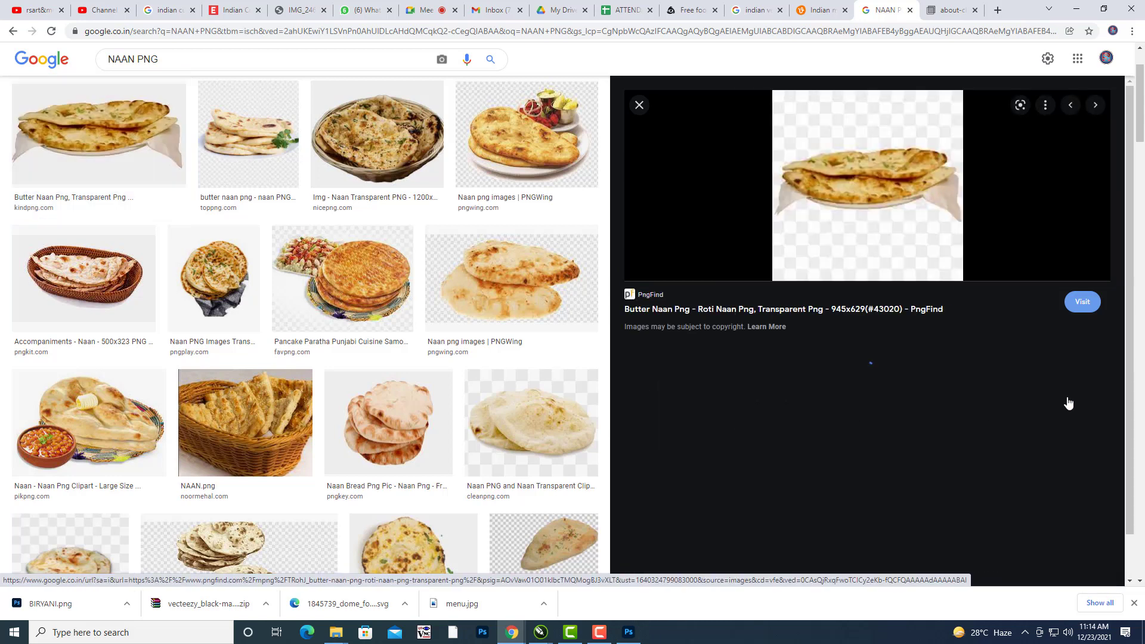
pyautogui.scroll(3, 395, 190)
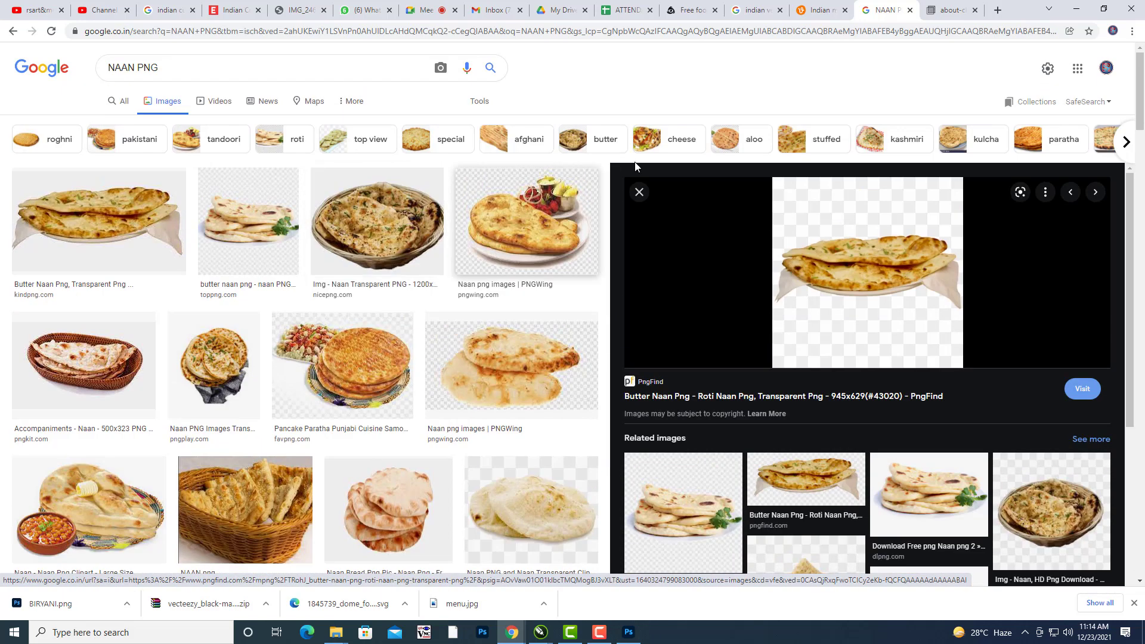
# Filter the naan image results to the Large size.
pyautogui.click(477, 101)
pyautogui.click(108, 124)
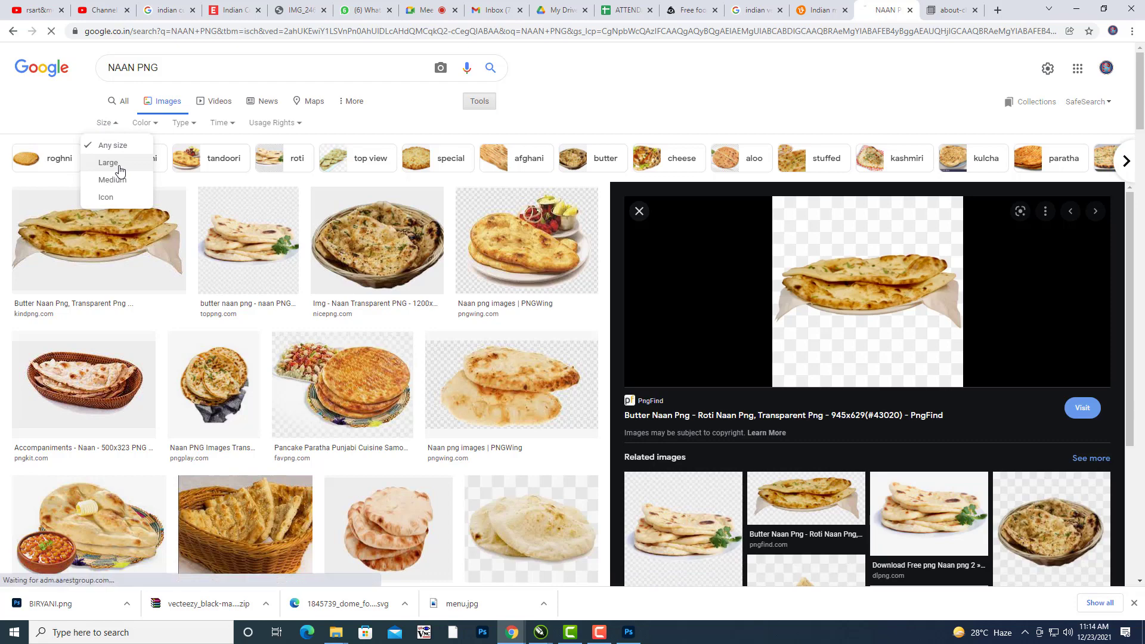
pyautogui.click(116, 168)
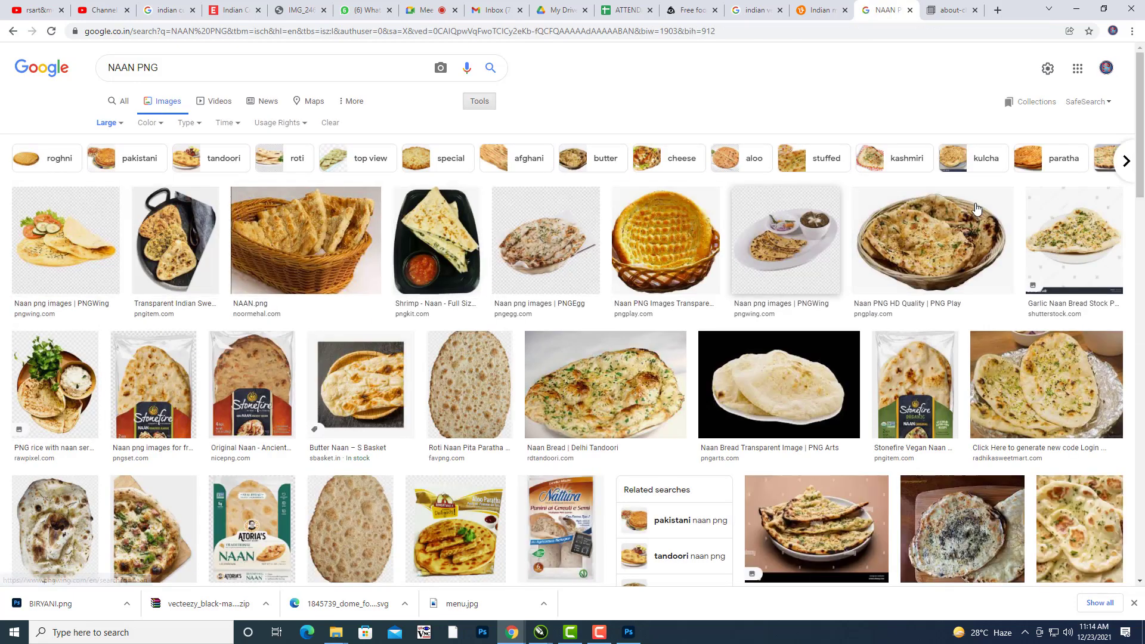
# Preview the PNG Play naan basket image, open it in its own browser tab and return to the naan results.
pyautogui.click(922, 247)
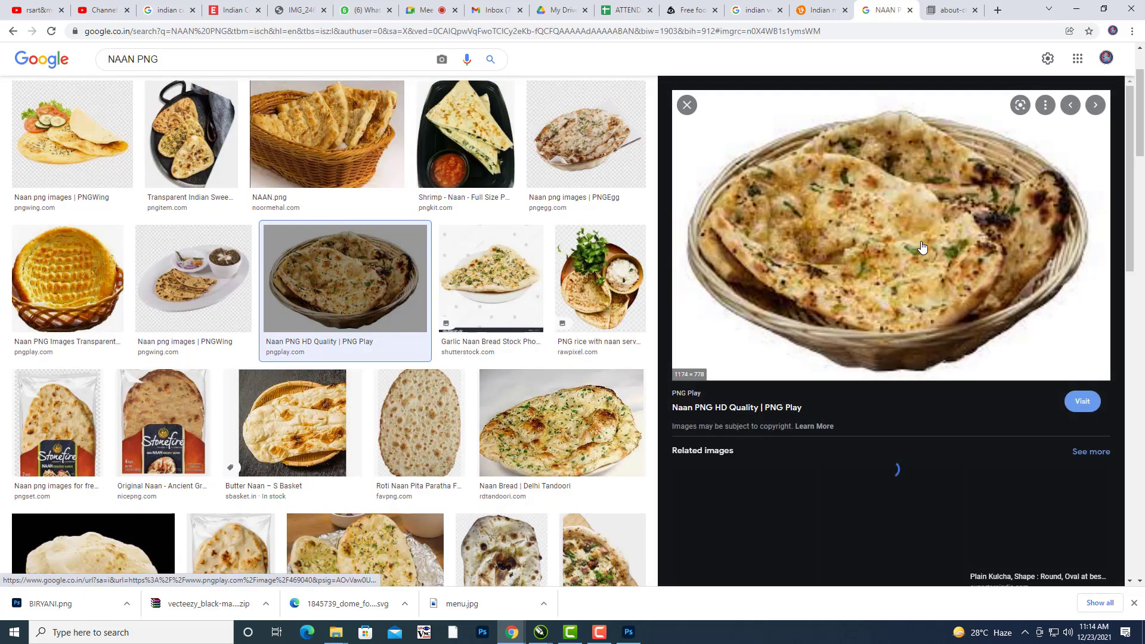
pyautogui.rightClick(927, 245)
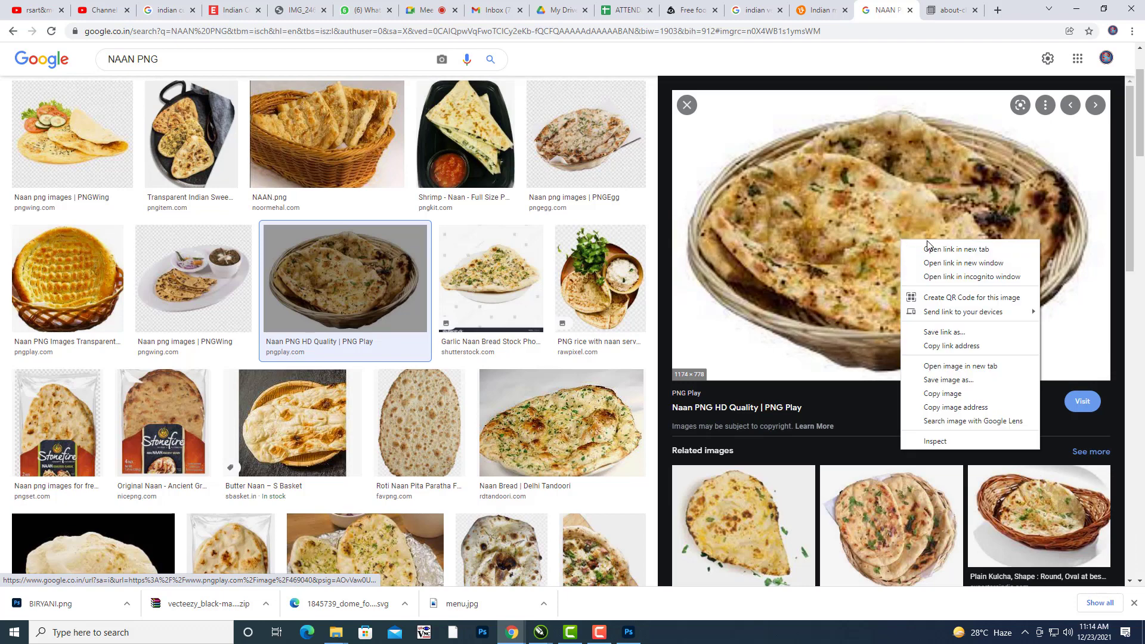
pyautogui.click(970, 366)
pyautogui.click(887, 13)
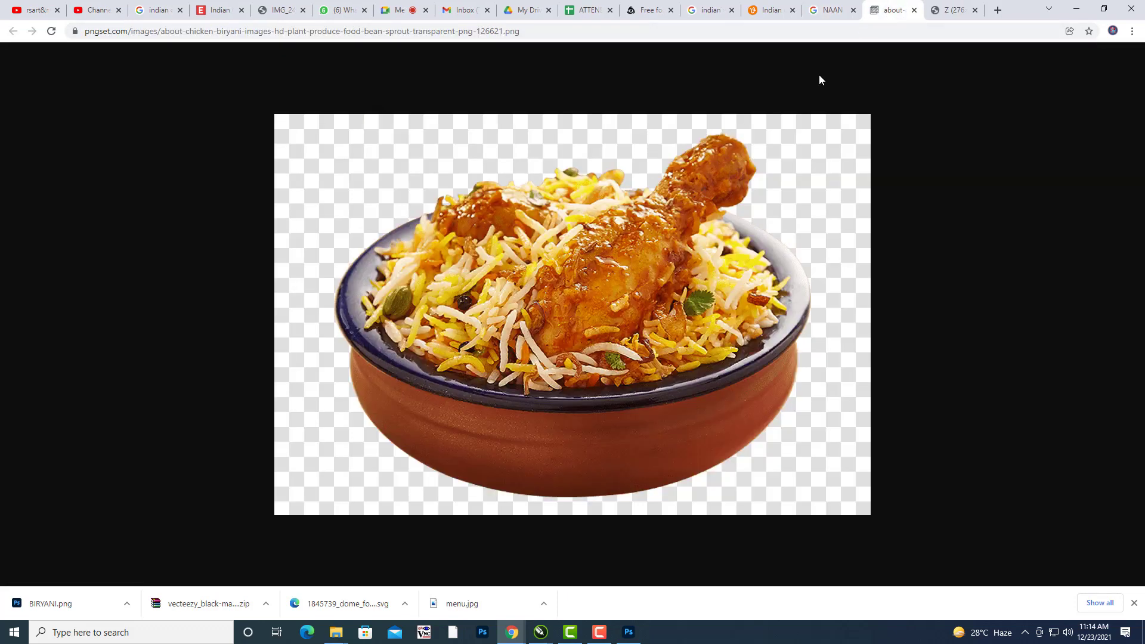
pyautogui.click(949, 11)
pyautogui.click(840, 14)
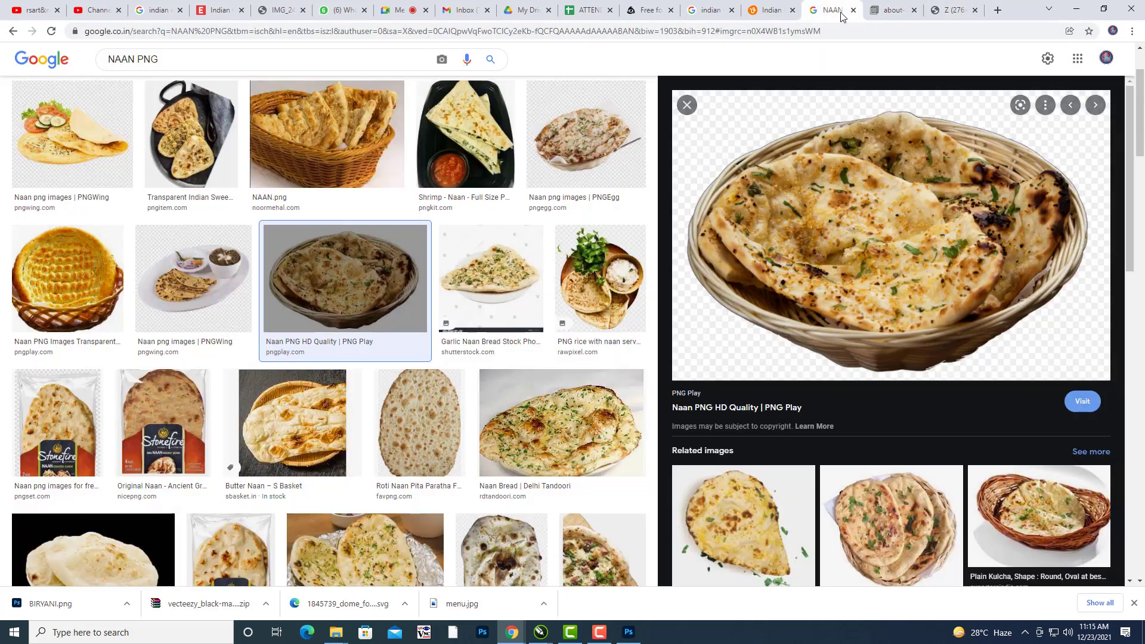
pyautogui.rightClick(860, 197)
pyautogui.click(927, 338)
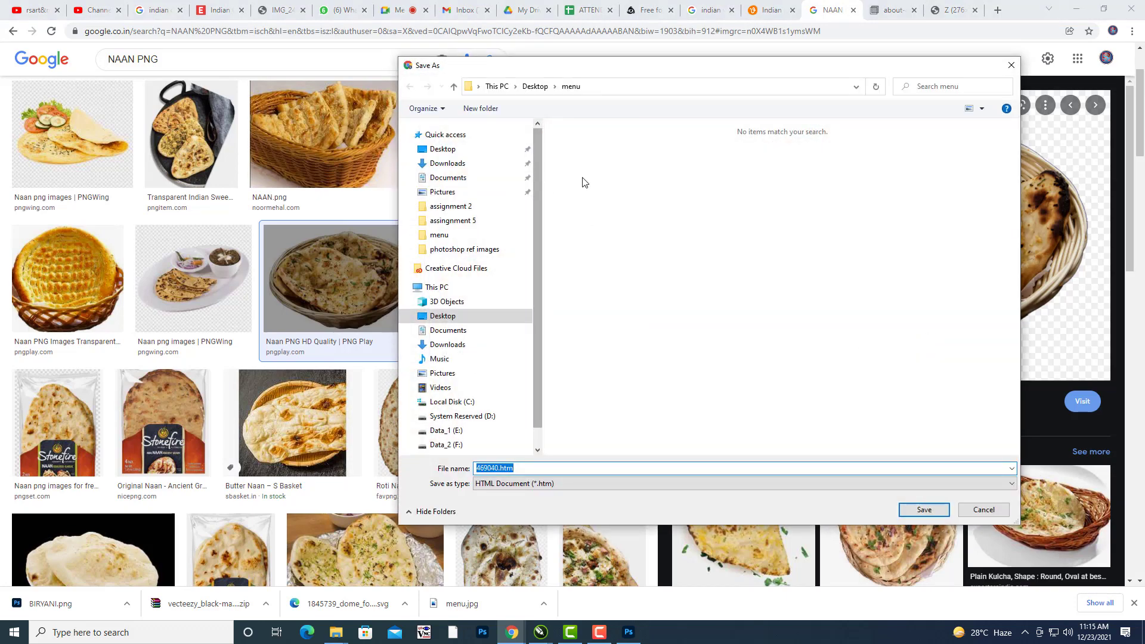
pyautogui.click(985, 513)
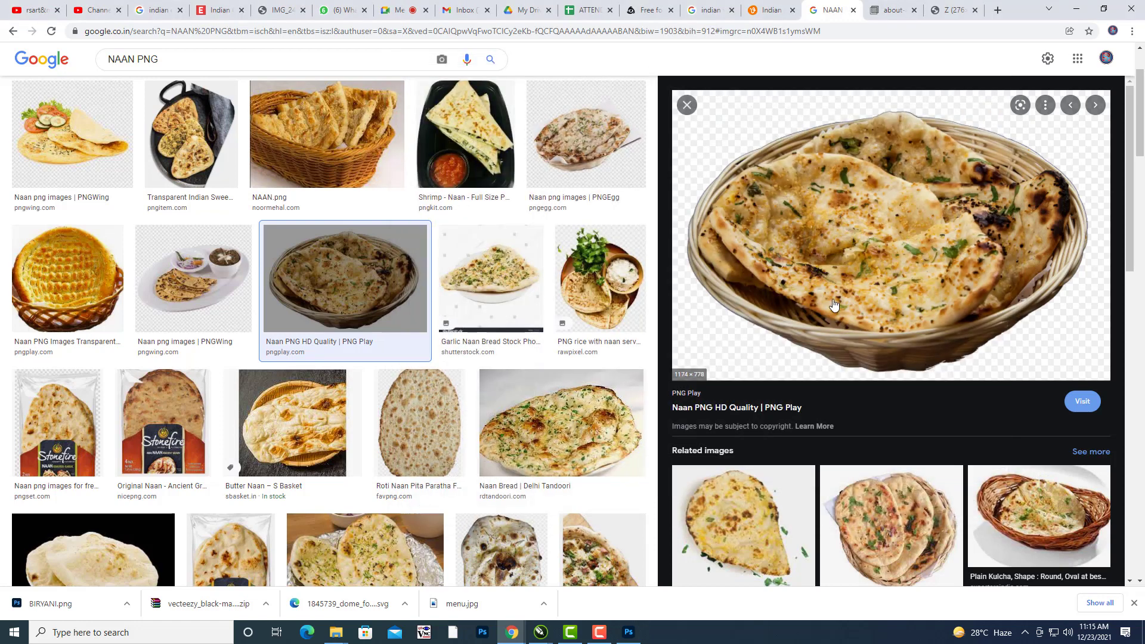
# Preview the Shutterstock garlic naan image and the PNGEgg naan basket image in the large results.
pyautogui.click(488, 308)
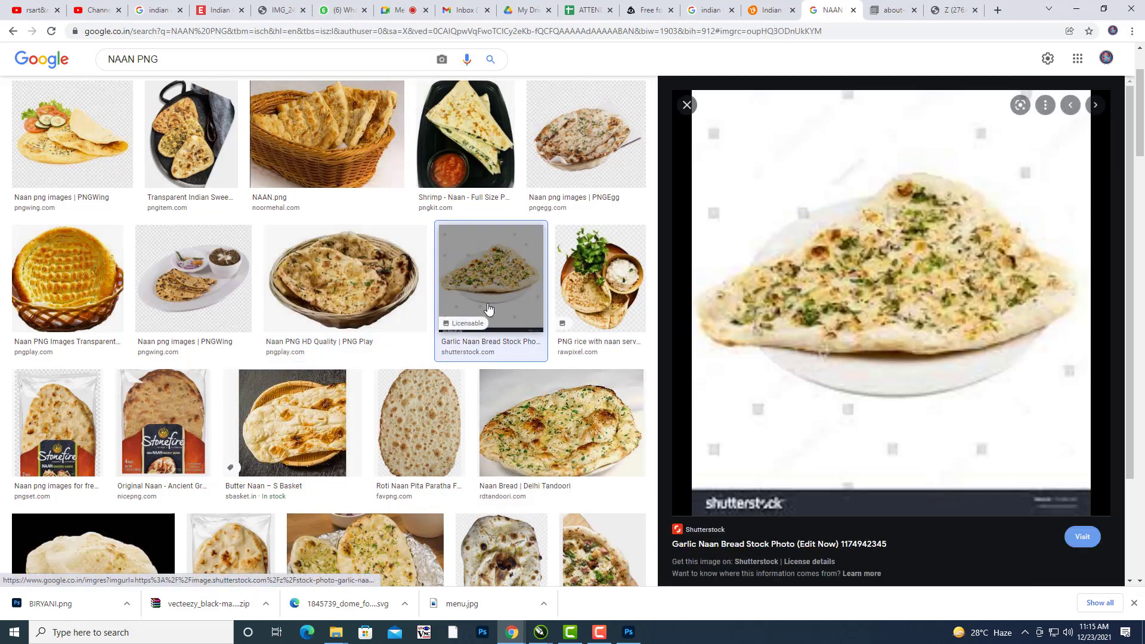
pyautogui.click(561, 107)
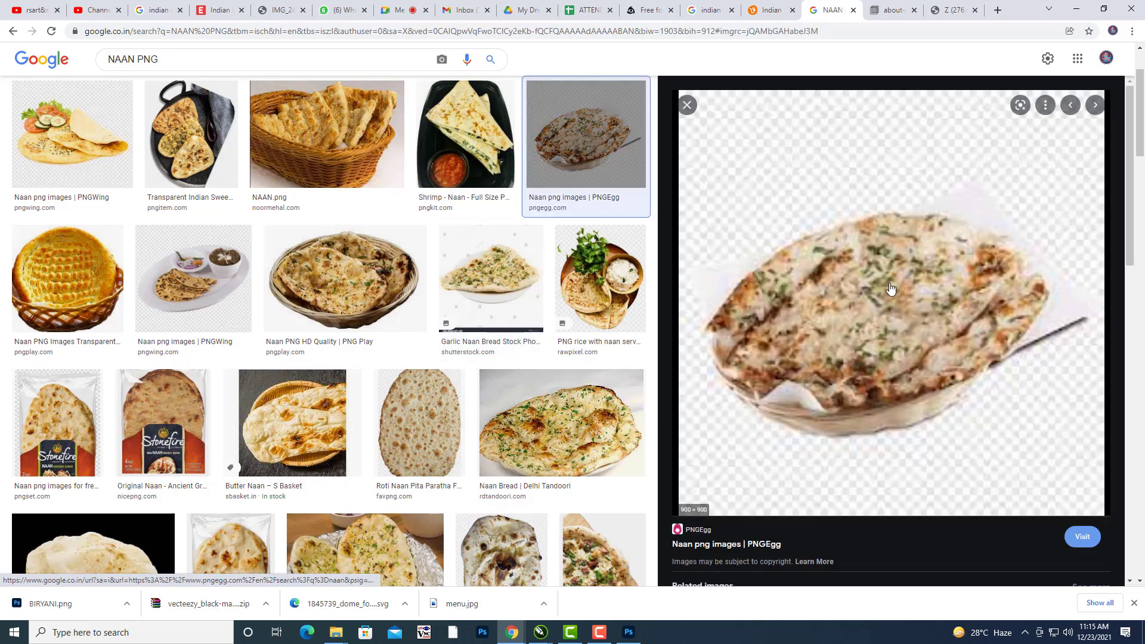
pyautogui.scroll(-2, 889, 283)
# Save the PNGEgg naan basket image as a PNG named NAAN in the menu folder on the Desktop.
pyautogui.rightClick(845, 221)
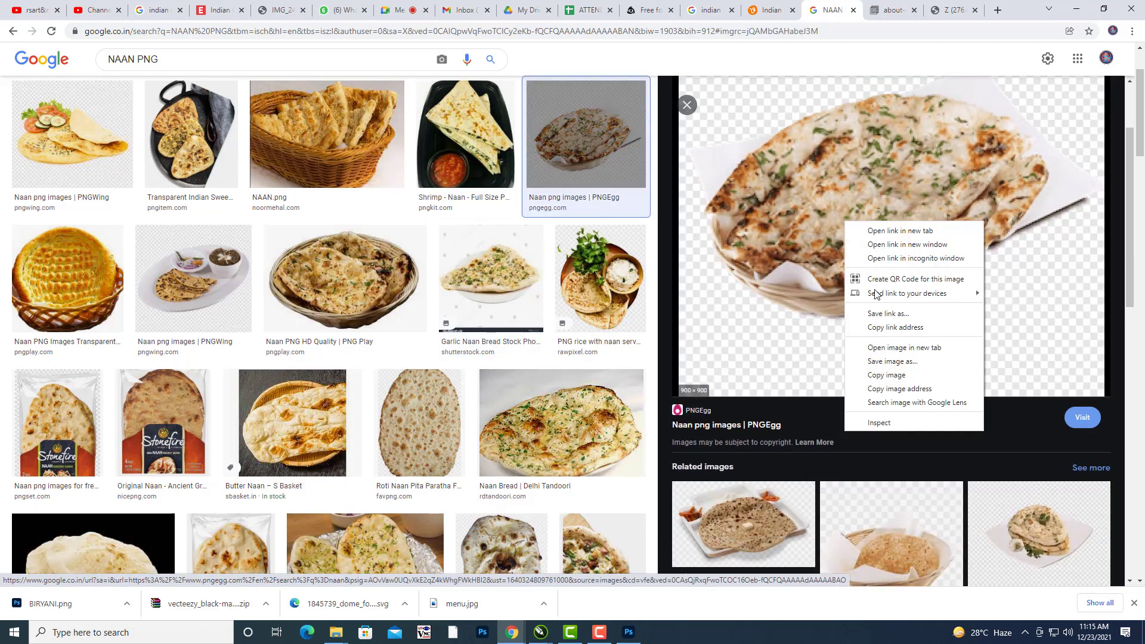
pyautogui.click(889, 361)
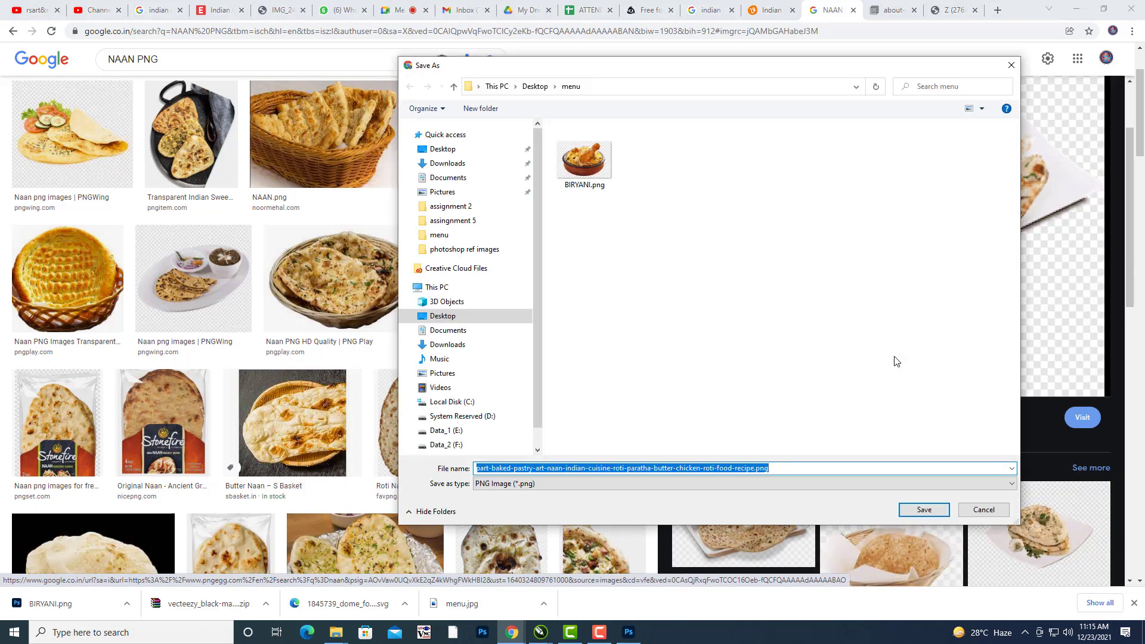
pyautogui.click(584, 158)
pyautogui.click(530, 469)
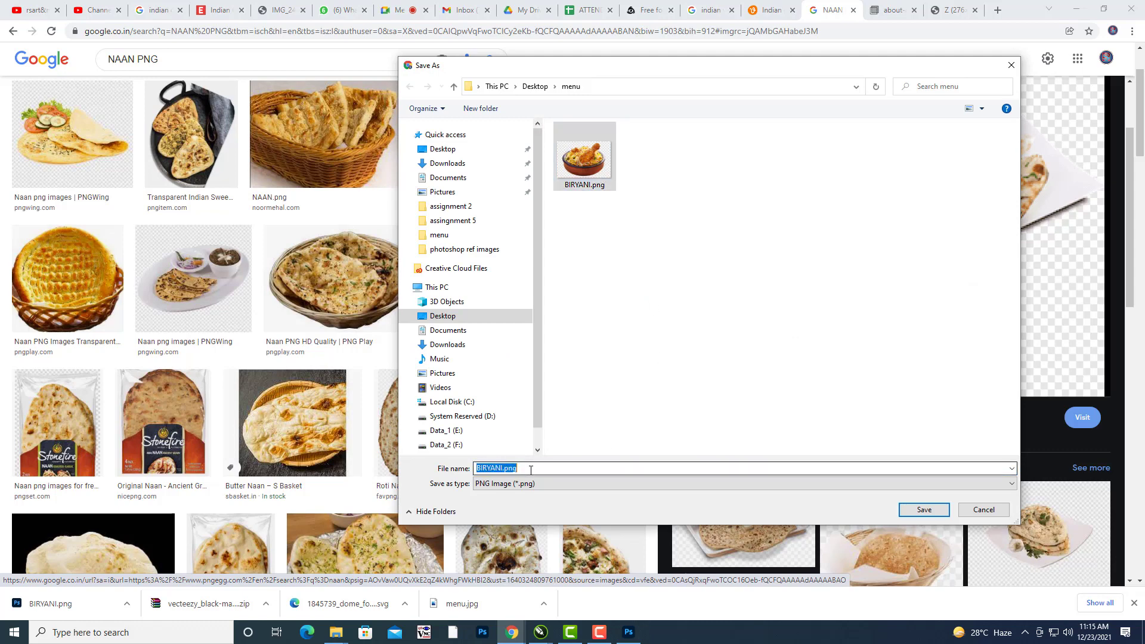
pyautogui.write('NAAMN')
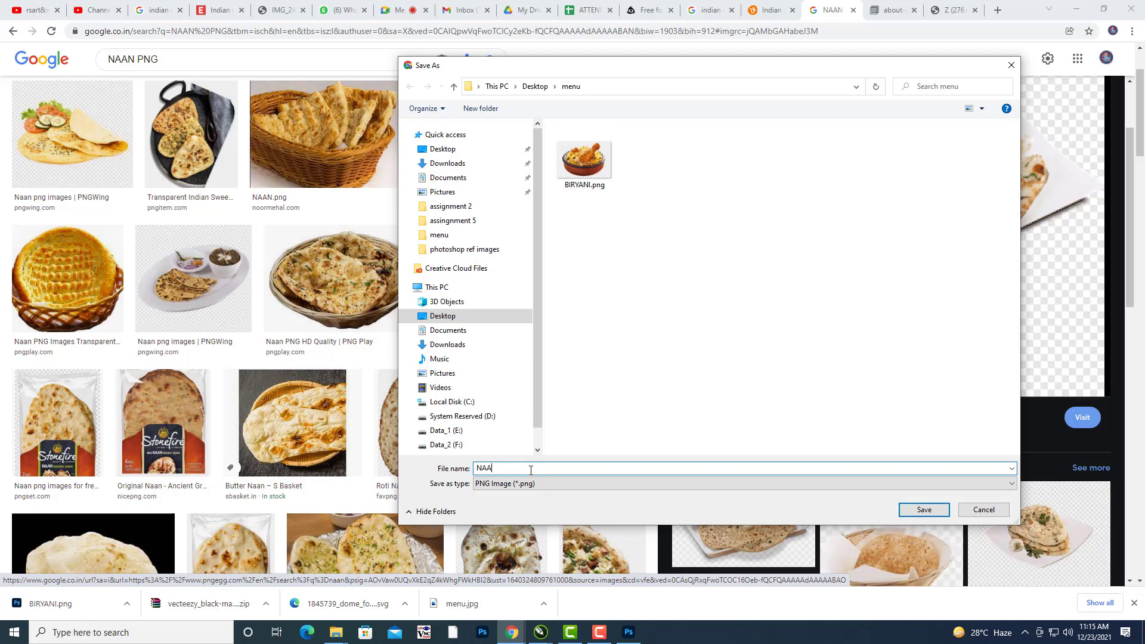
pyautogui.click(925, 510)
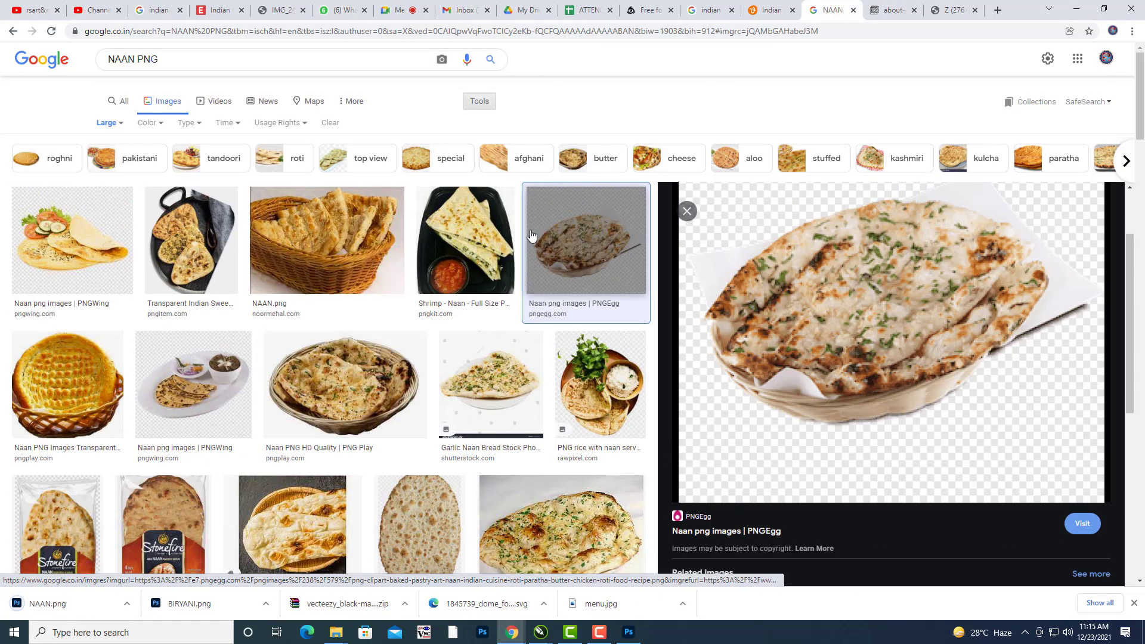
# Search Google Images for "MANCHURIA PG" and correct the query to "MANCHURIA PNG".
pyautogui.scroll(2, 417, 208)
pyautogui.tripleClick(119, 68)
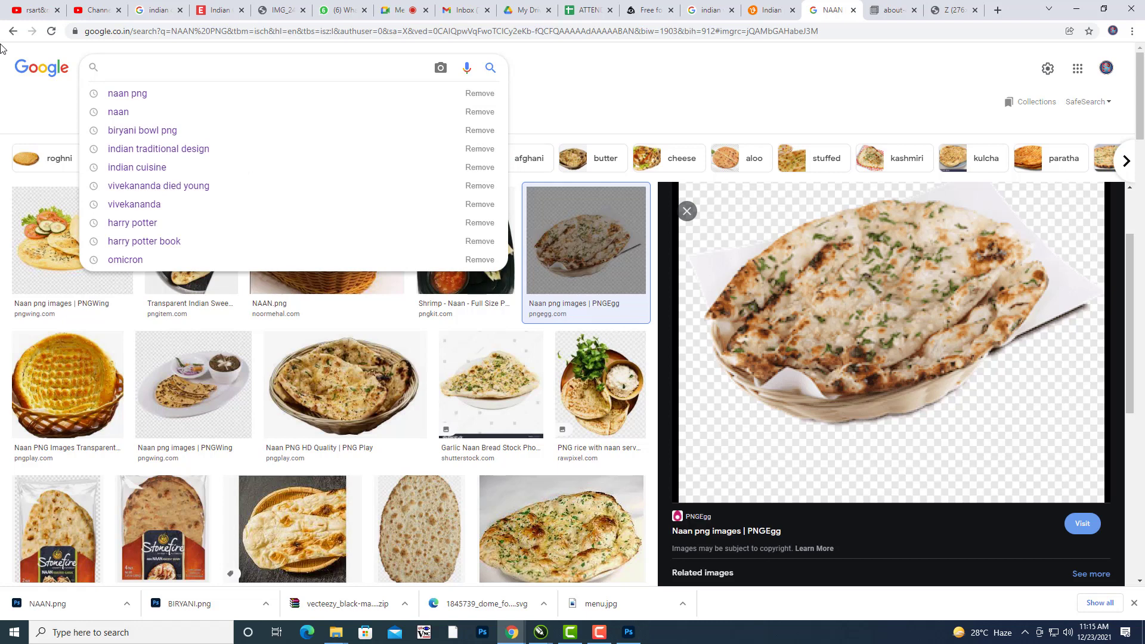
pyautogui.write('MAN')
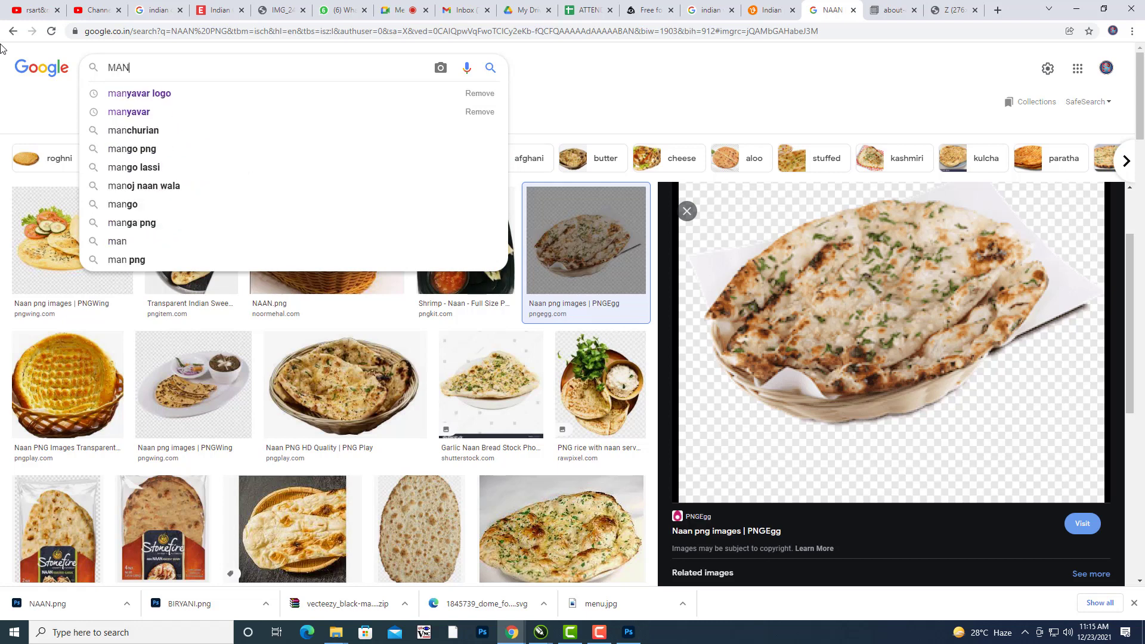
pyautogui.write('CHURIA PG')
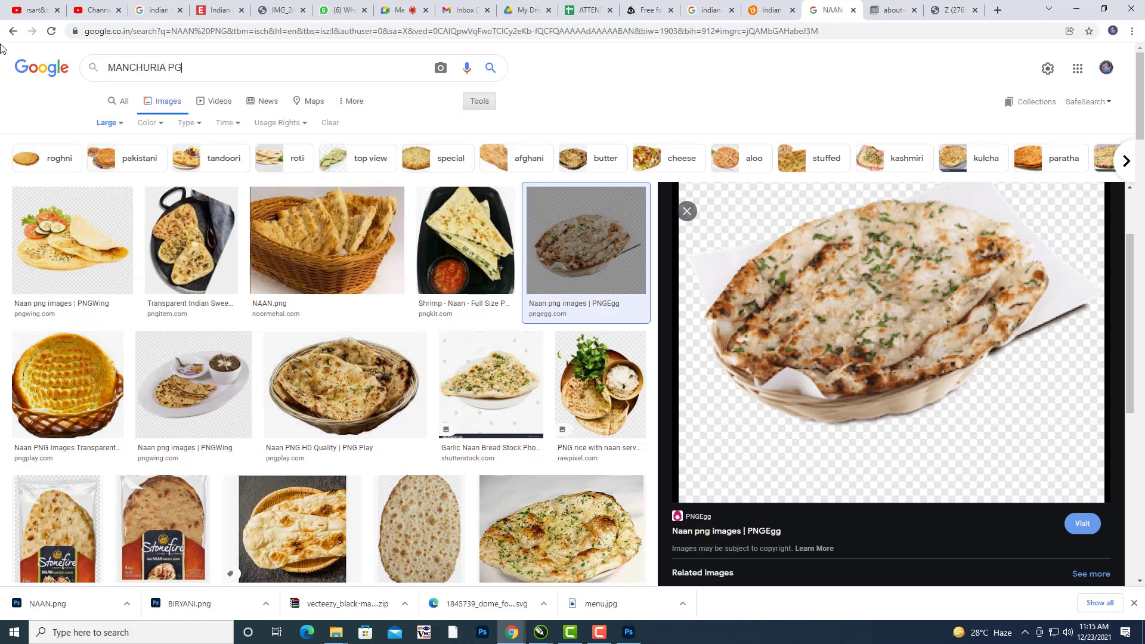
pyautogui.press('Return')
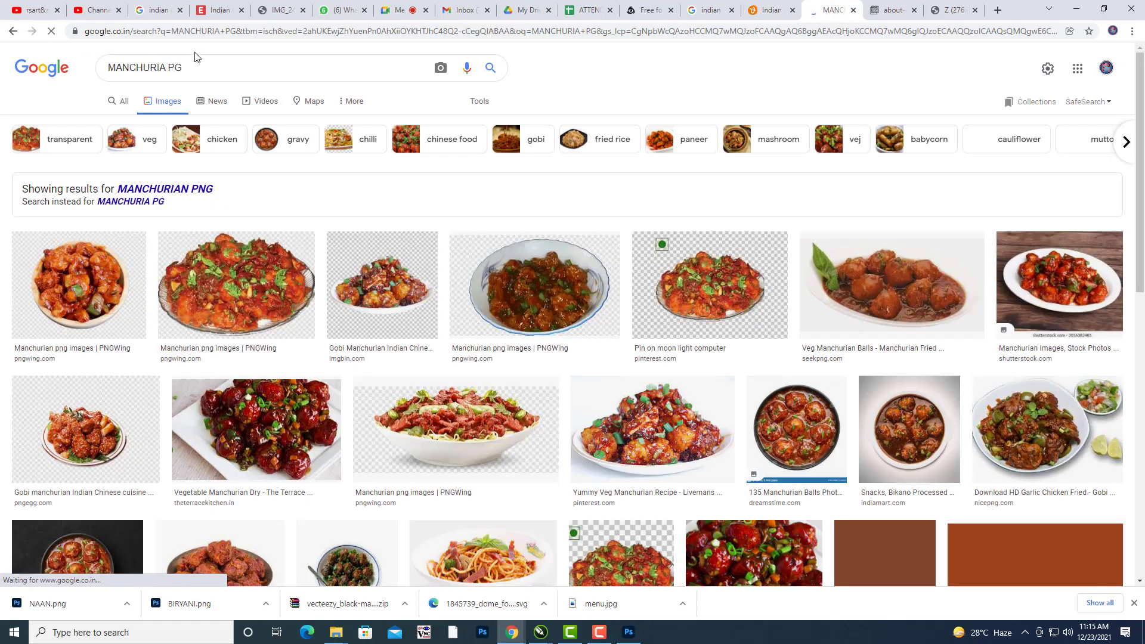
pyautogui.click(195, 64)
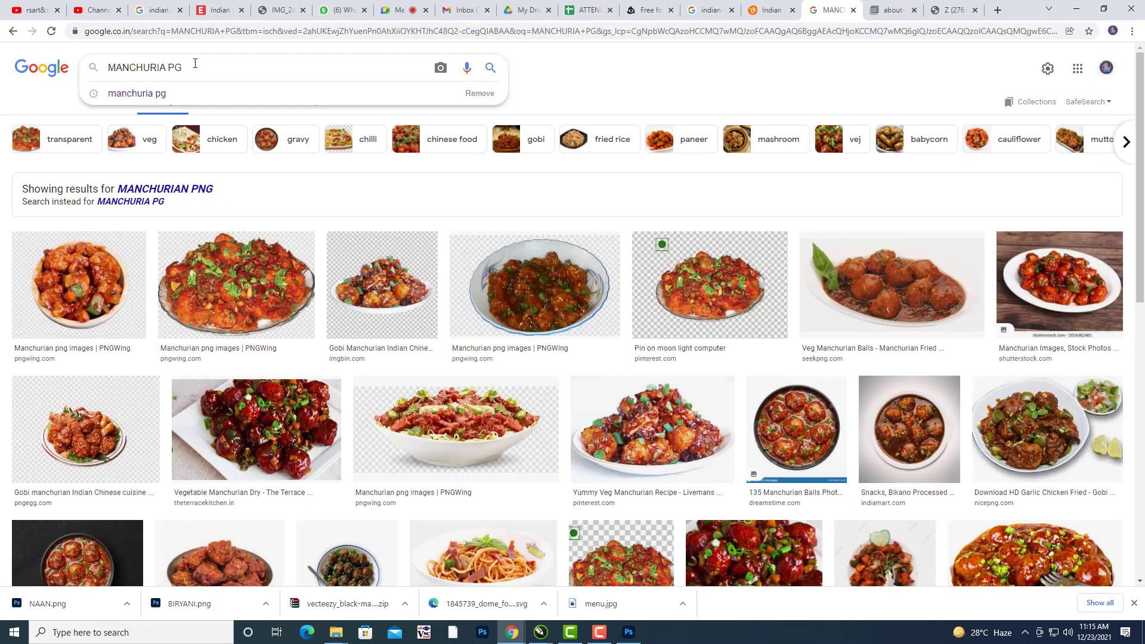
pyautogui.press('BackSpace')
pyautogui.write('NG')
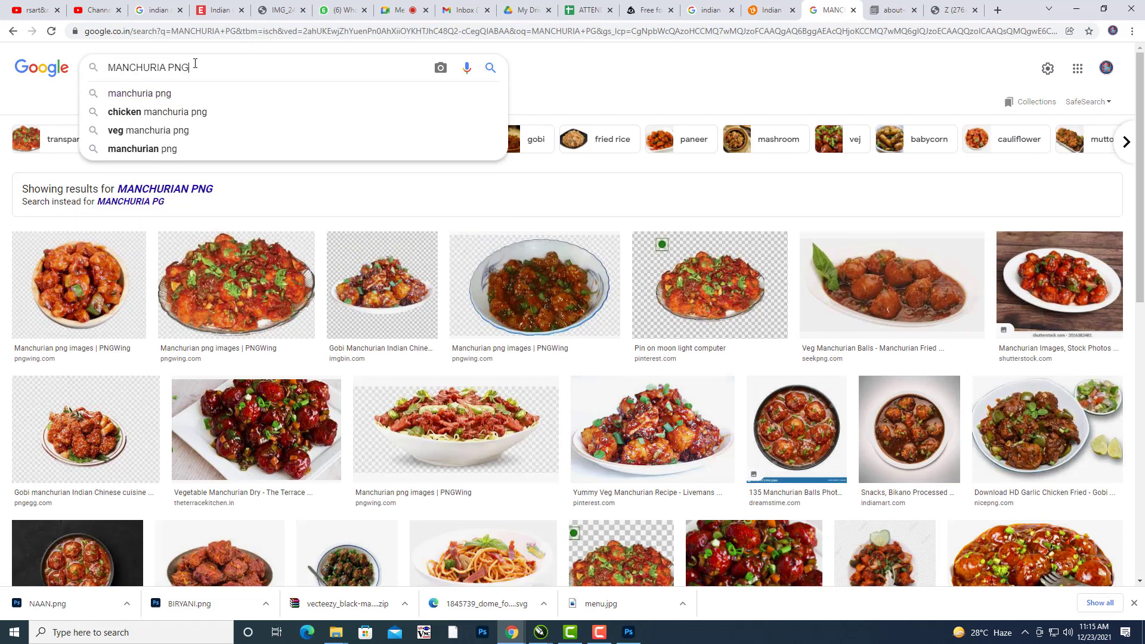
pyautogui.press('Return')
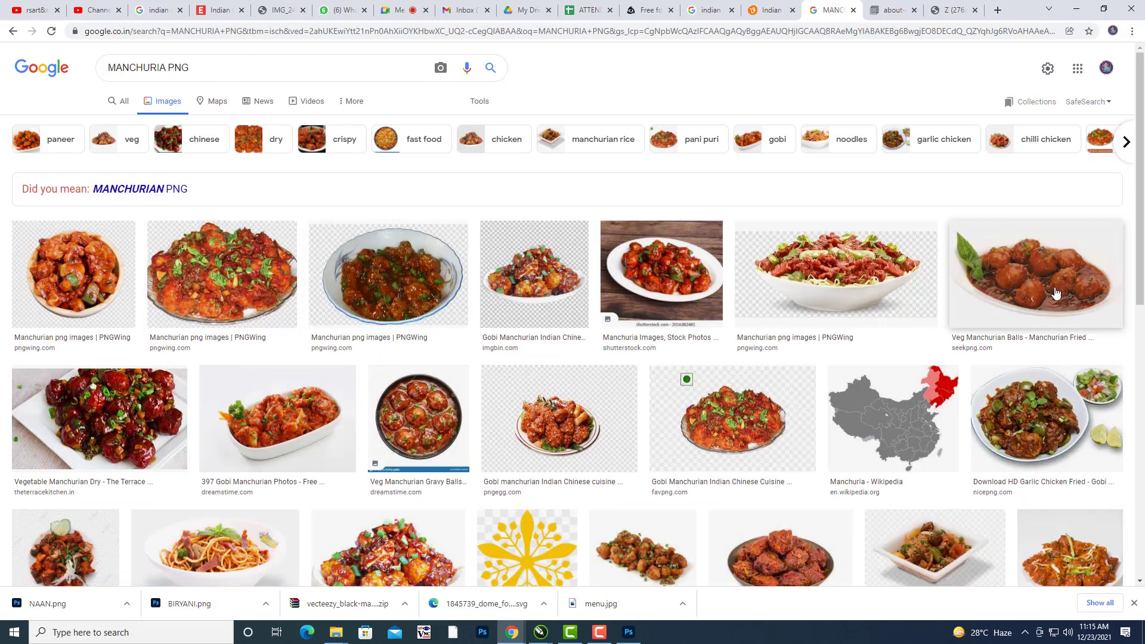
# Save the PNGWing image of manchurian in a blue-rimmed bowl as a PNG named MANCHURIA in the menu folder.
pyautogui.click(422, 283)
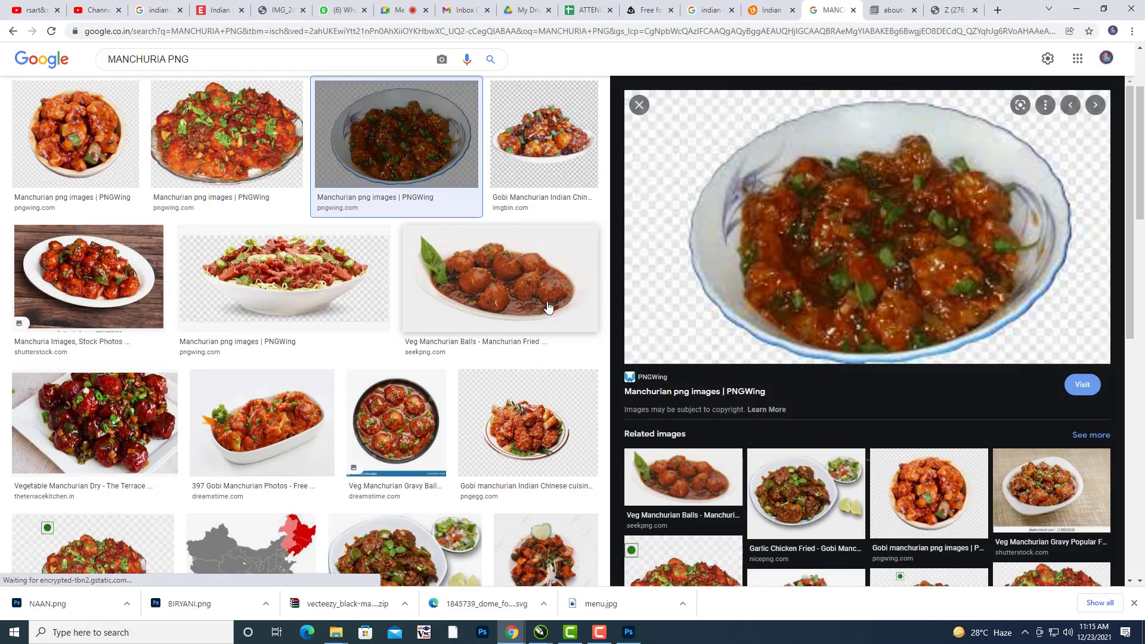
pyautogui.rightClick(948, 232)
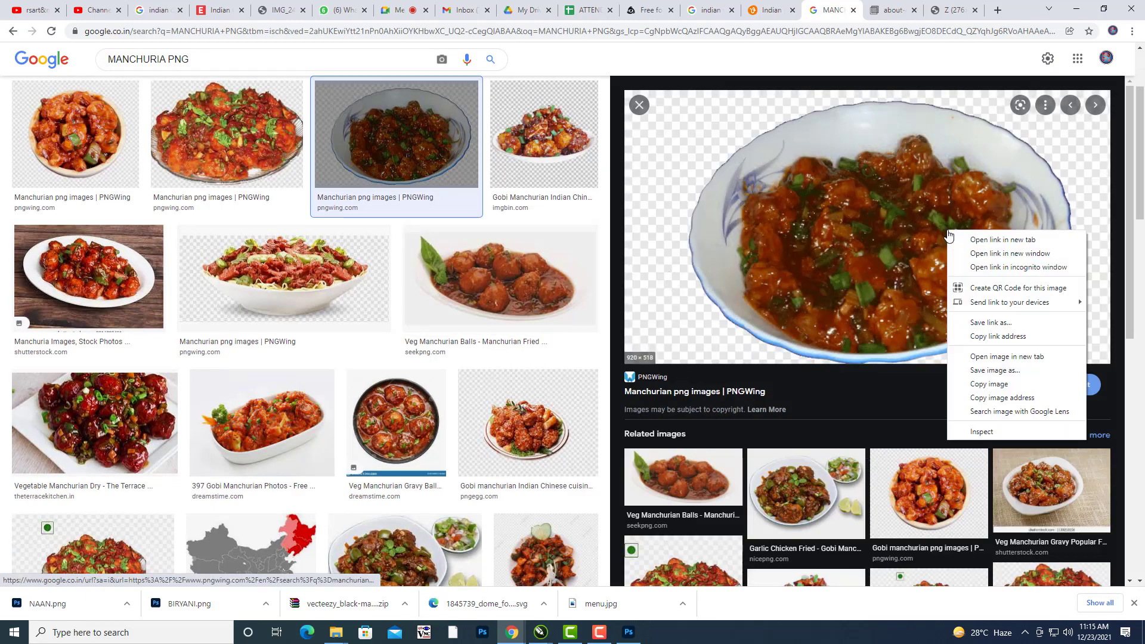
pyautogui.click(994, 372)
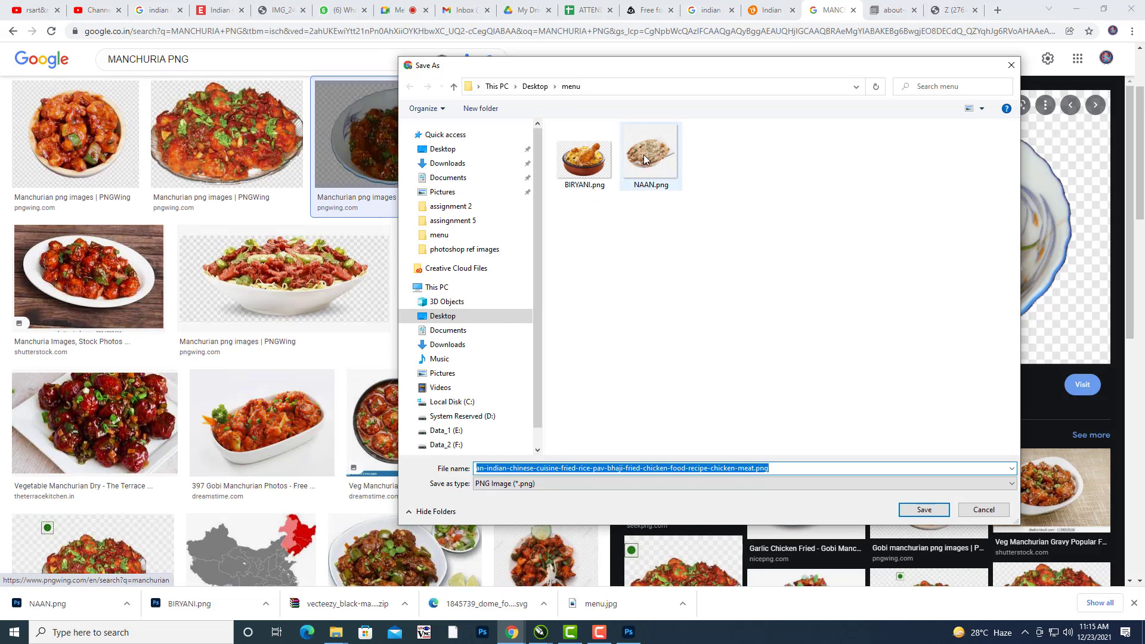
pyautogui.click(643, 155)
pyautogui.click(537, 465)
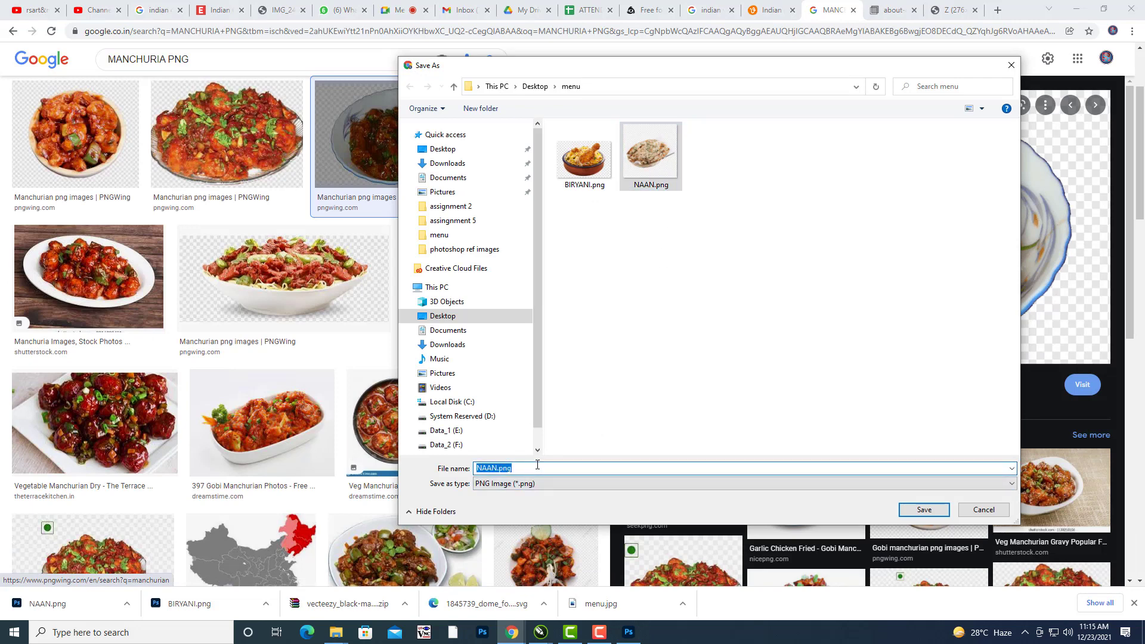
pyautogui.write('MANC')
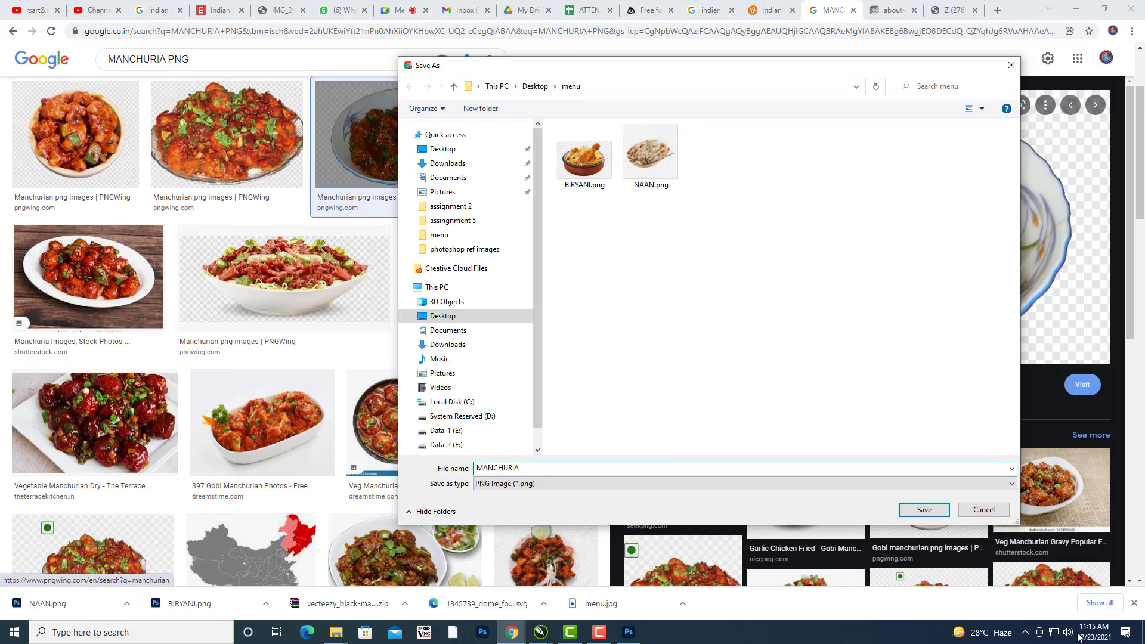
pyautogui.write('HURIA')
pyautogui.click(916, 512)
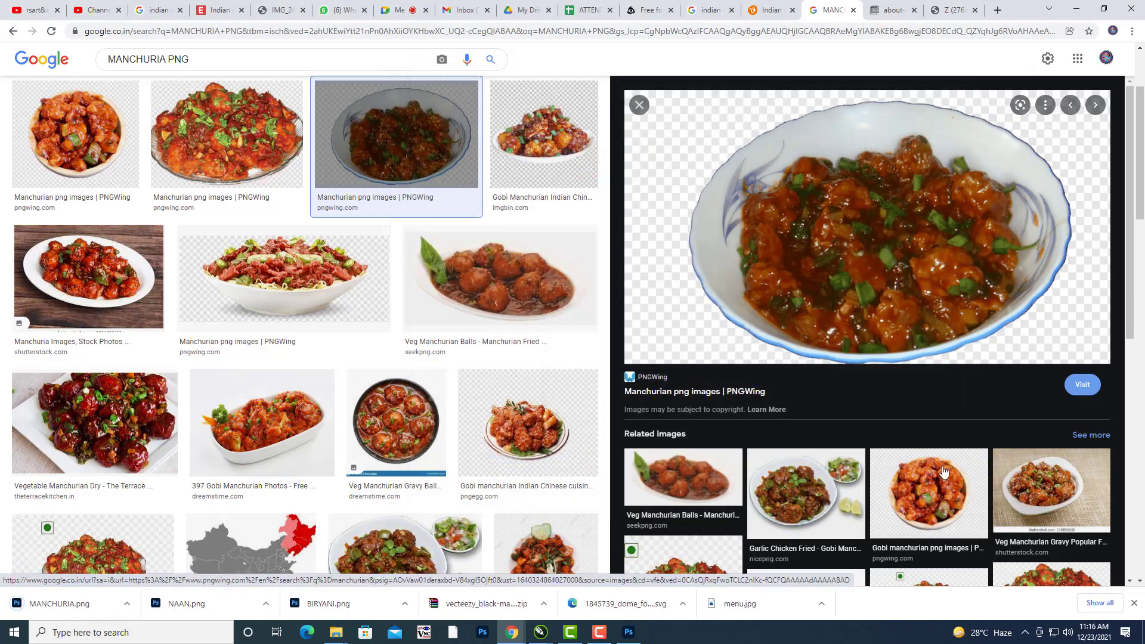
# Switch to CorelDRAW and try to import an image with the BORDER layer active.
pyautogui.click(1077, 9)
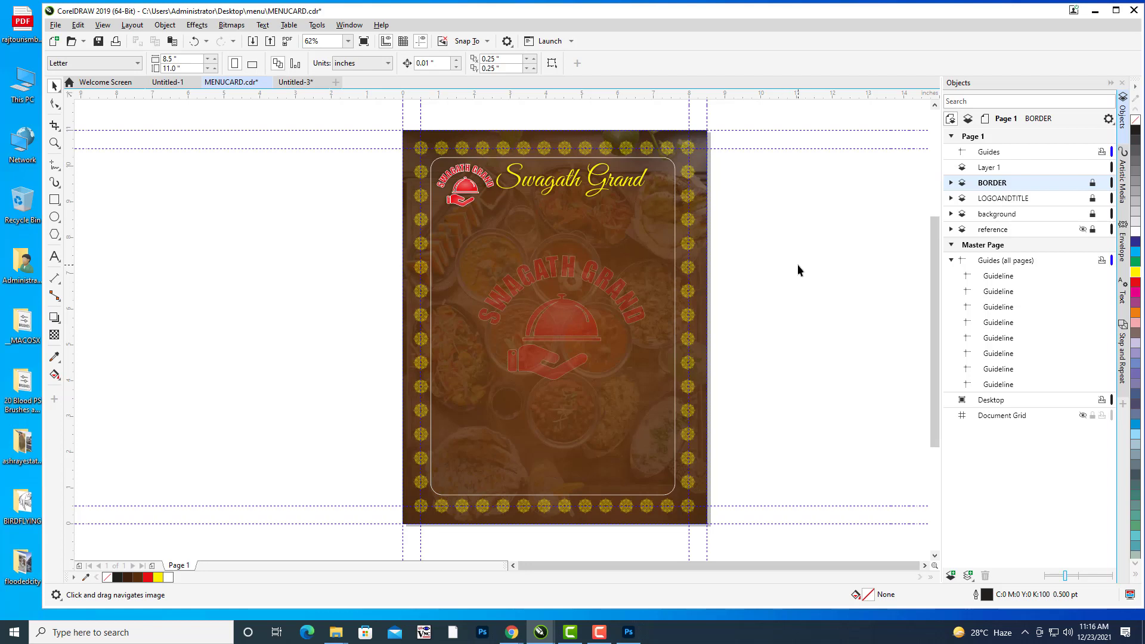
pyautogui.moveTo(798, 265)
pyautogui.mouseDown()
pyautogui.moveTo(797, 255)
pyautogui.moveTo(805, 261)
pyautogui.mouseUp()
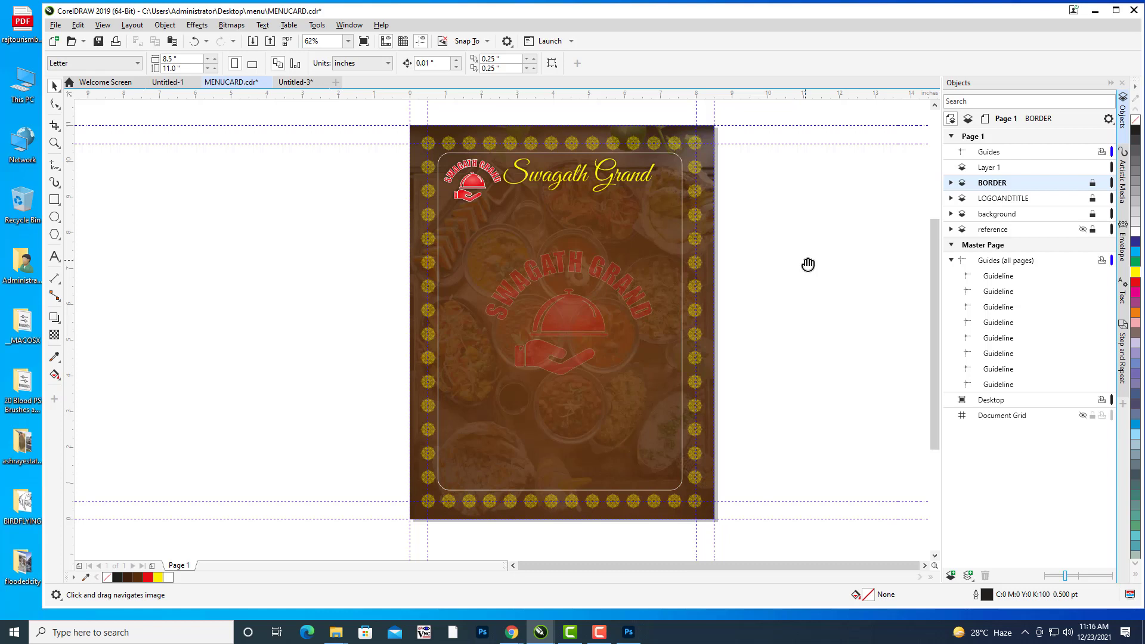
pyautogui.moveTo(807, 264); pyautogui.dragTo(815, 270)
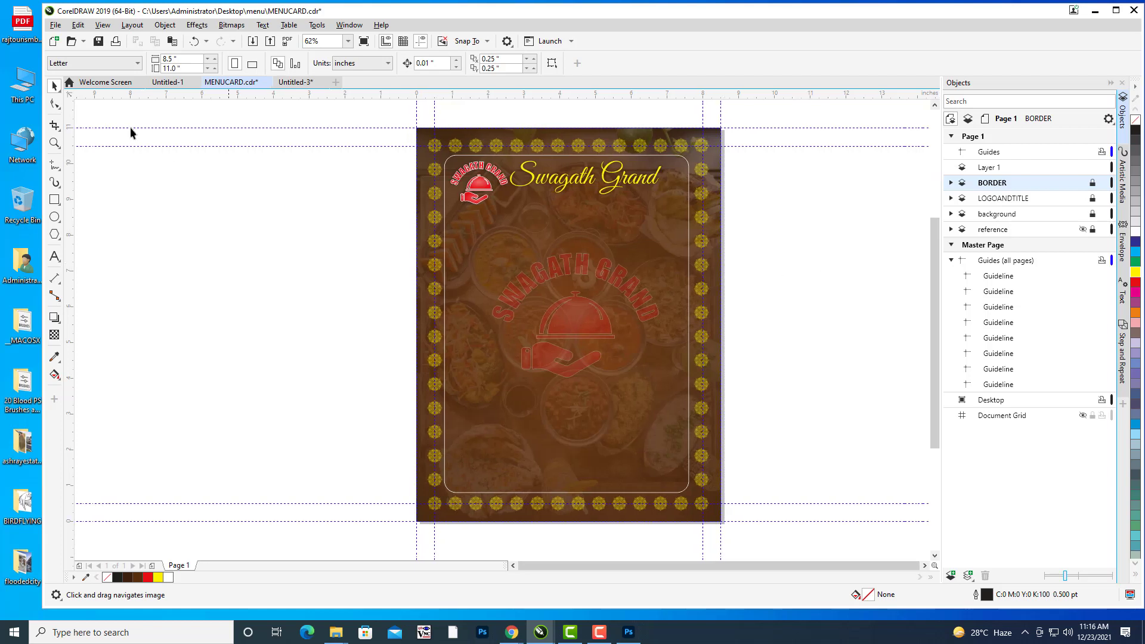
pyautogui.click(49, 26)
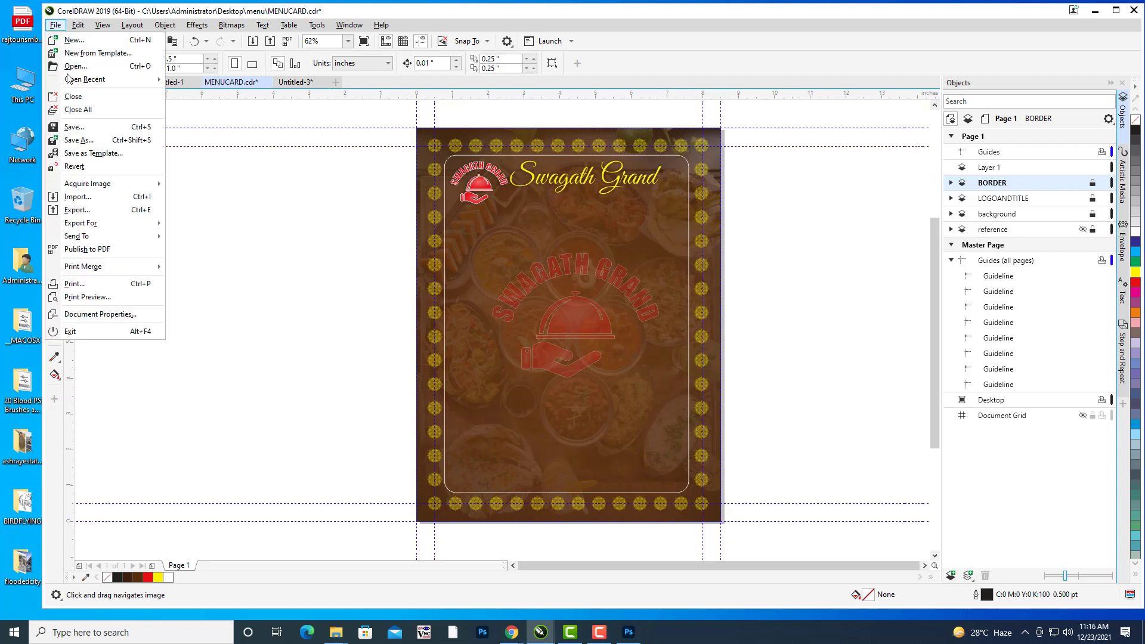
pyautogui.click(78, 198)
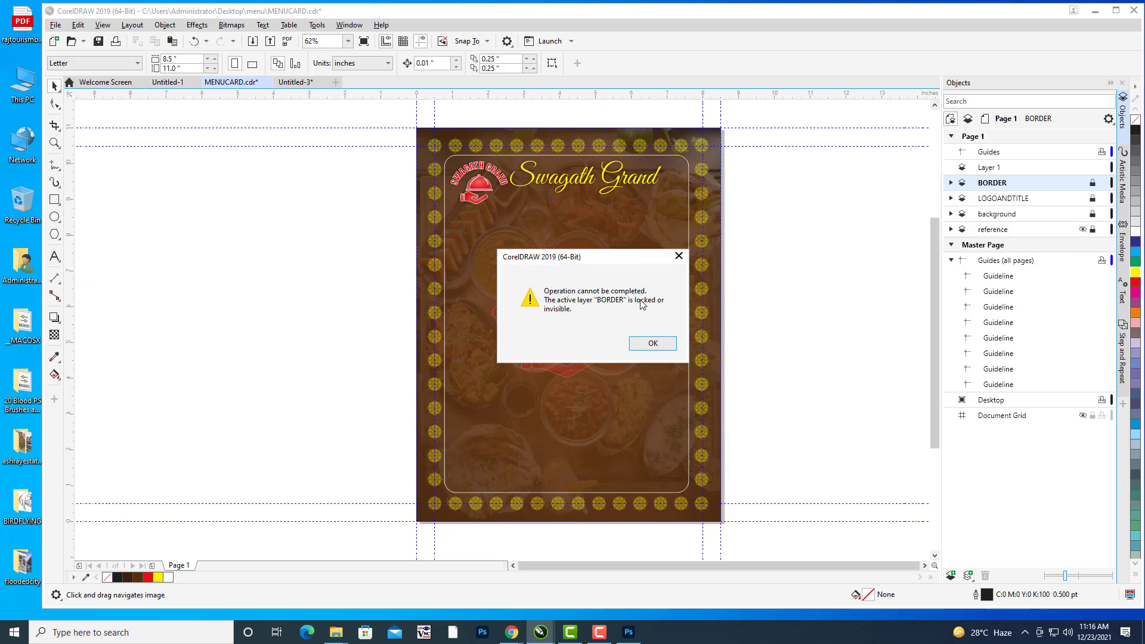
pyautogui.click(679, 256)
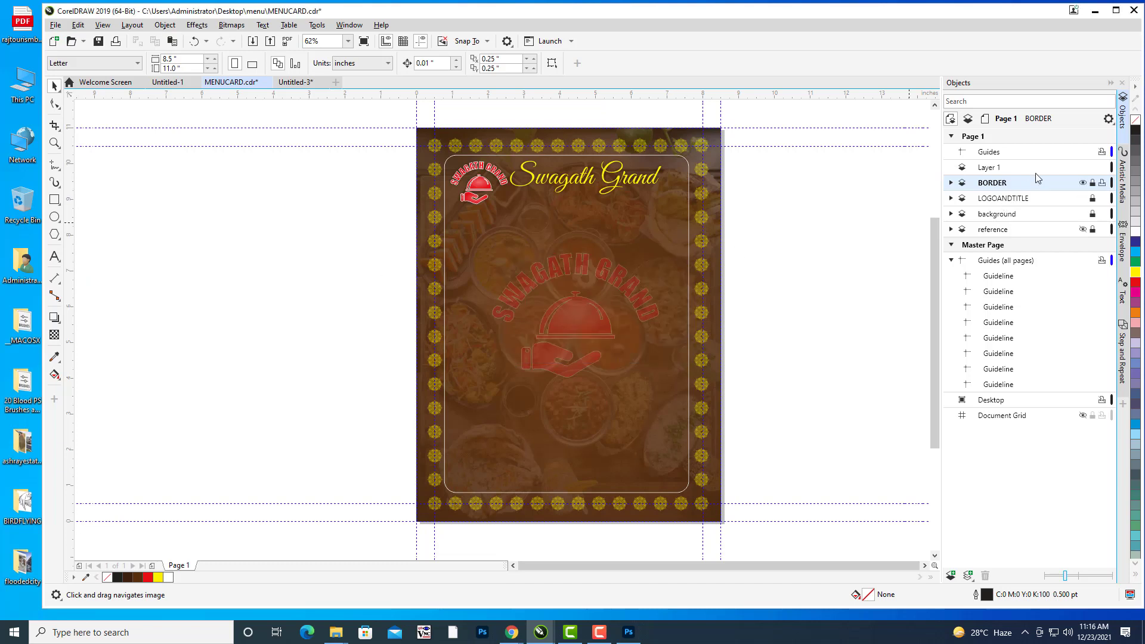
# Import BIRYANI.png onto Layer 1 at its original size and place it beside the menu page.
pyautogui.click(996, 172)
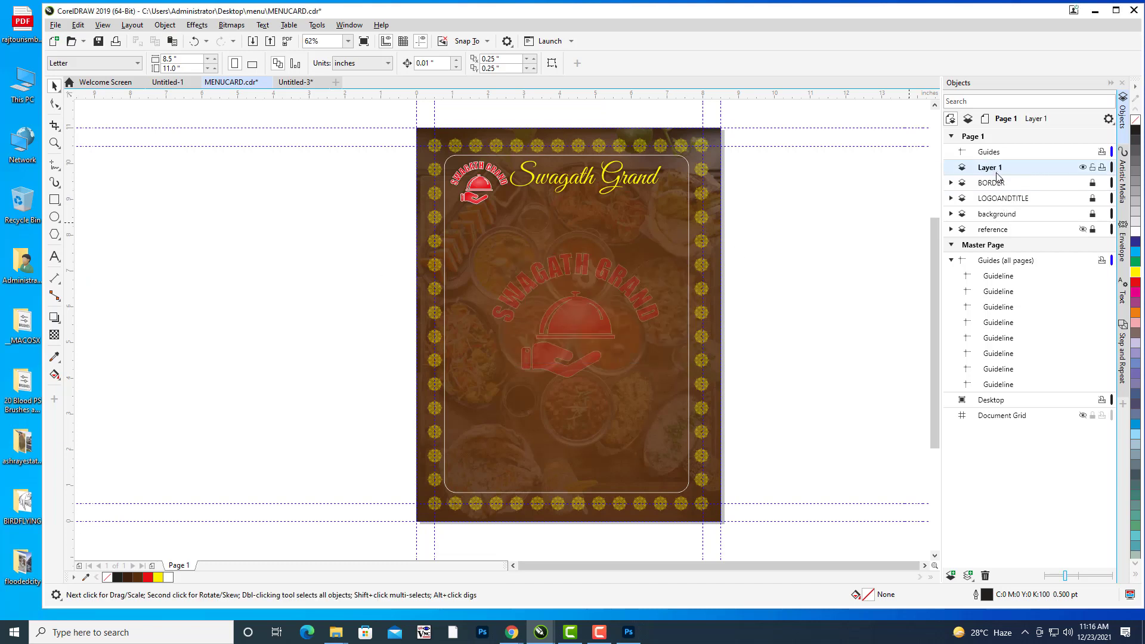
pyautogui.click(55, 25)
pyautogui.click(78, 197)
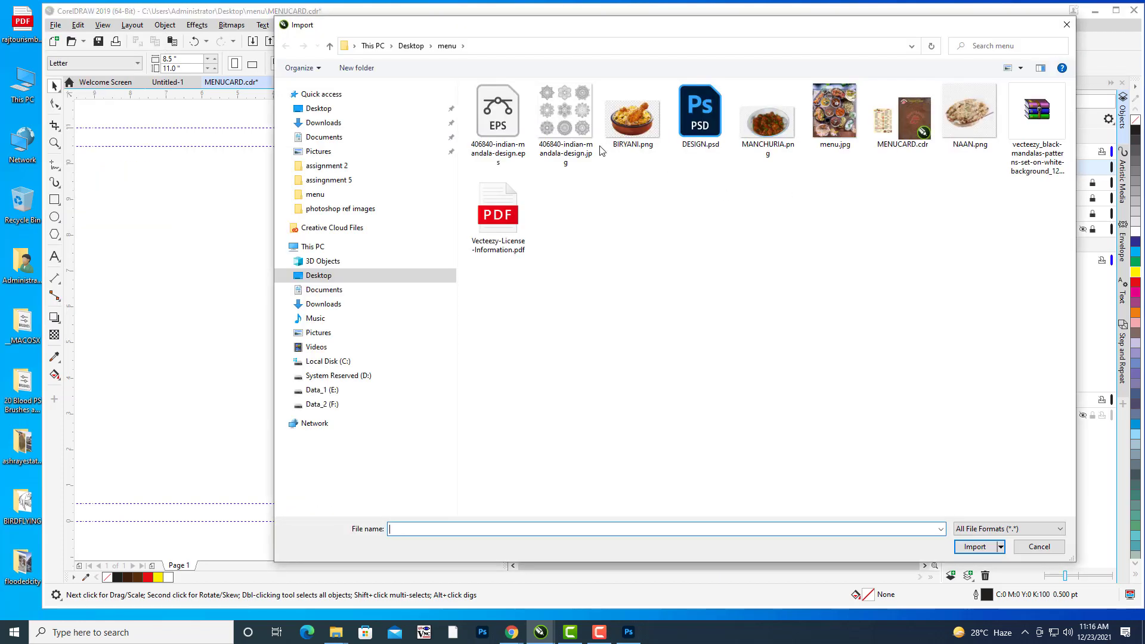
pyautogui.click(629, 128)
pyautogui.click(956, 546)
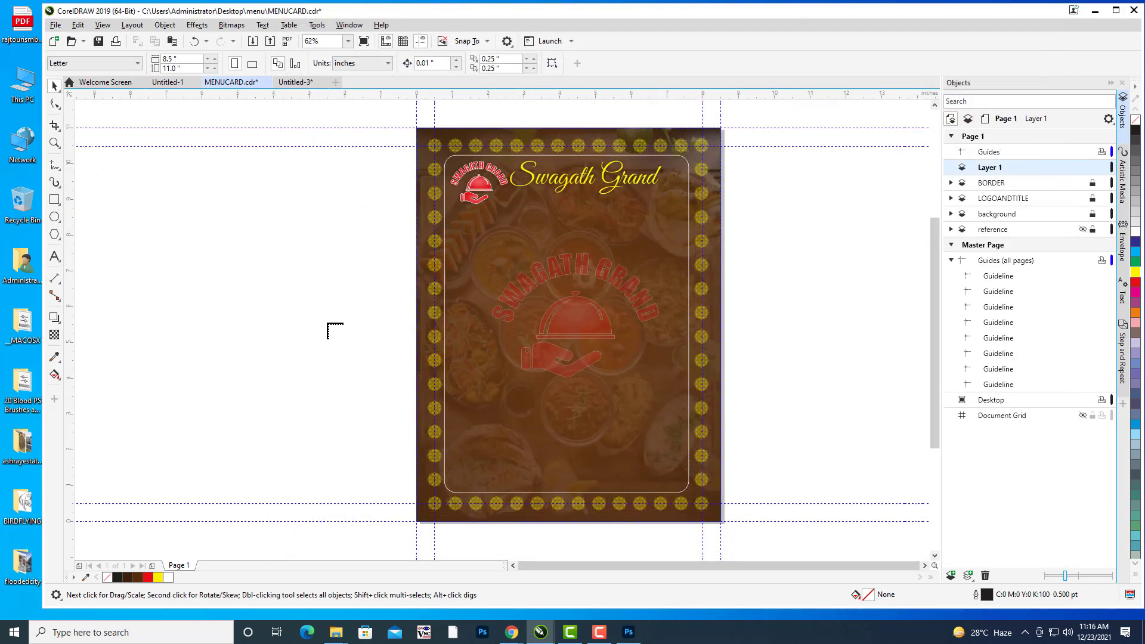
pyautogui.click(356, 323)
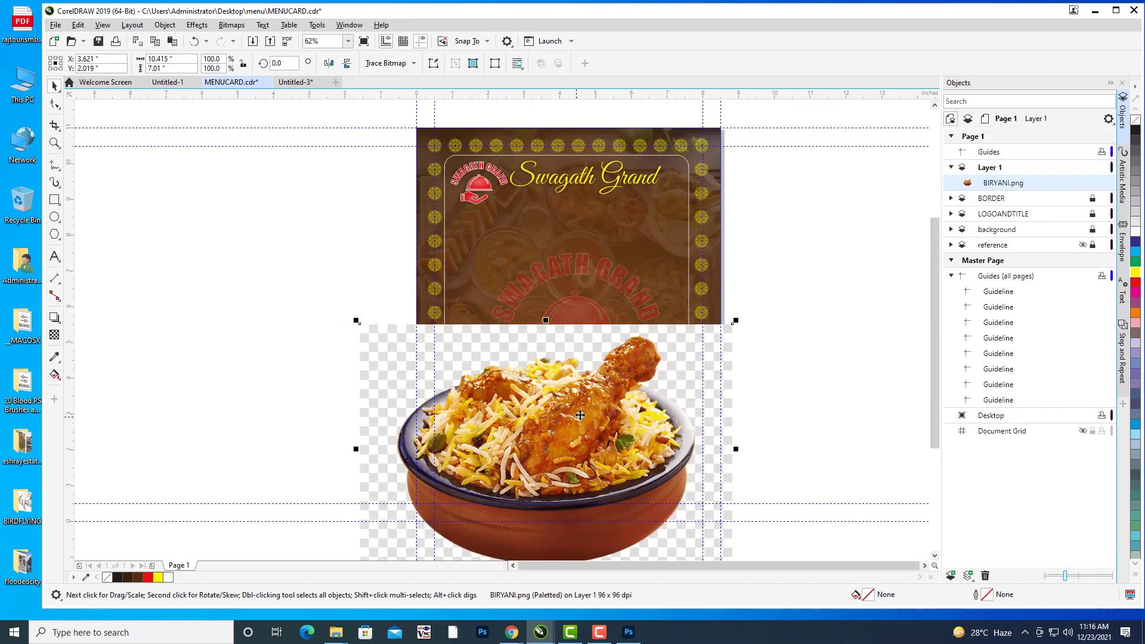
pyautogui.moveTo(576, 415); pyautogui.dragTo(289, 309)
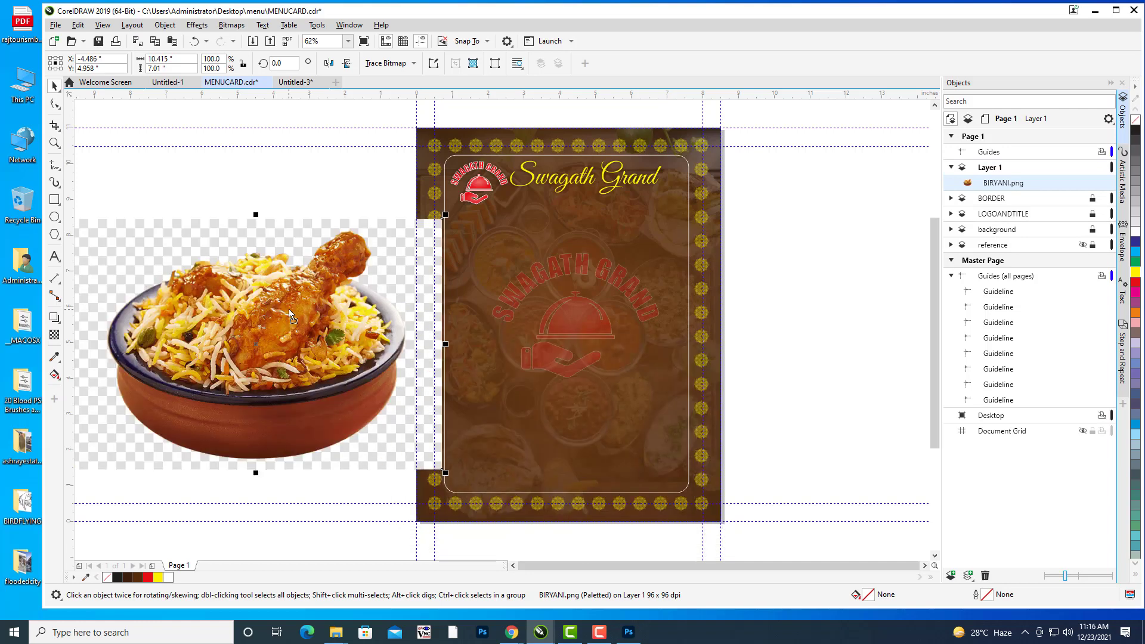
# Trace the biryani bitmap with an Outline Trace set to High Quality Image.
pyautogui.click(414, 64)
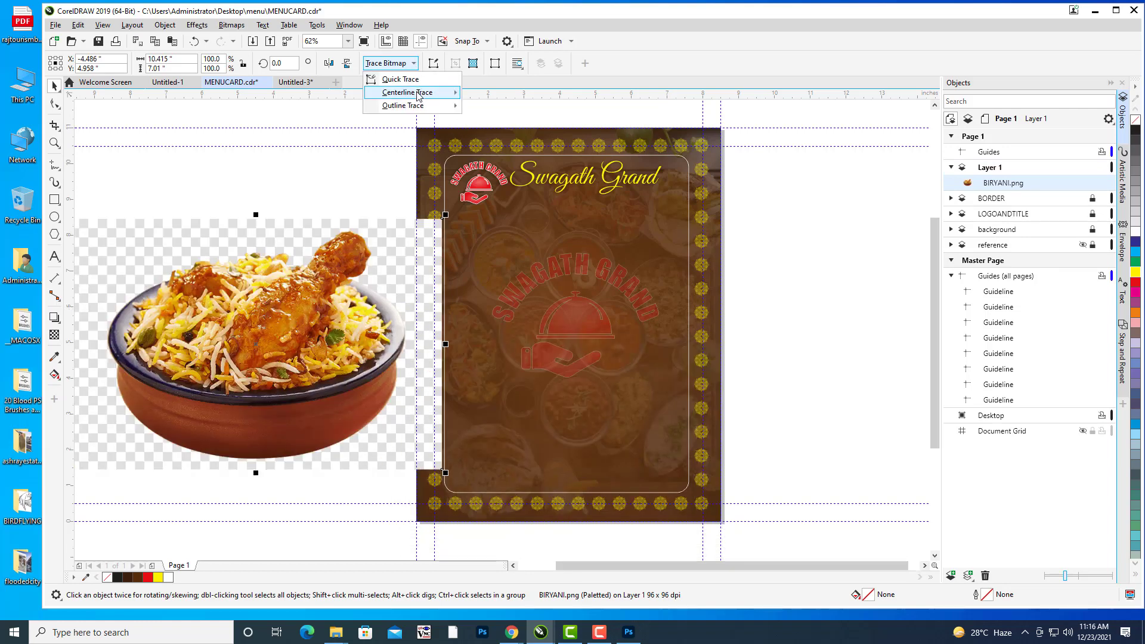
pyautogui.moveTo(419, 108)
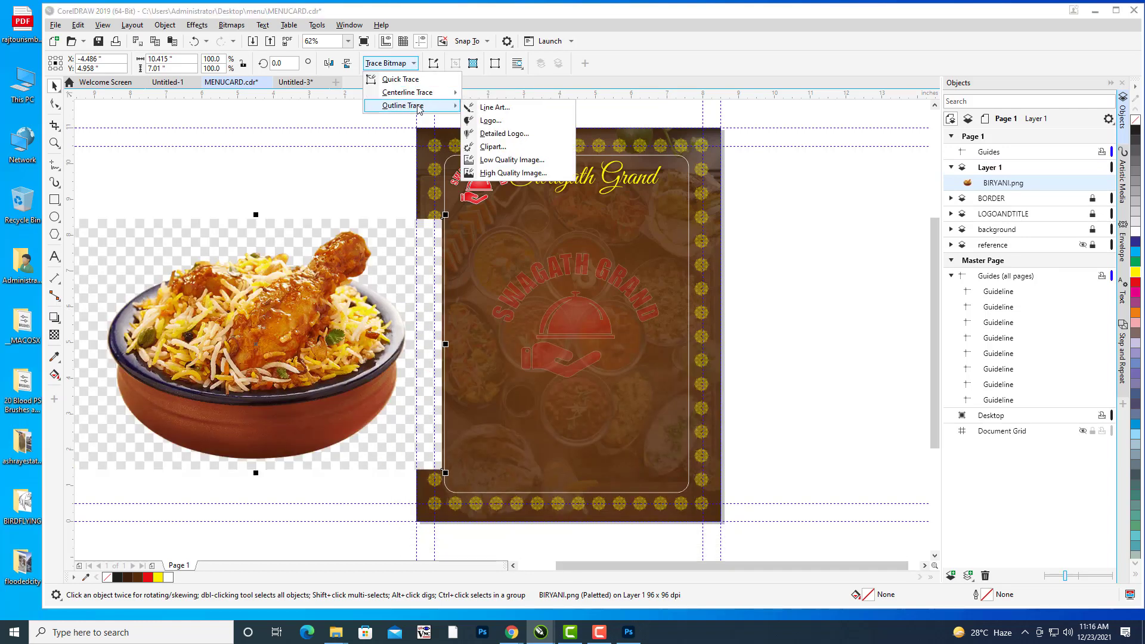
pyautogui.click(513, 173)
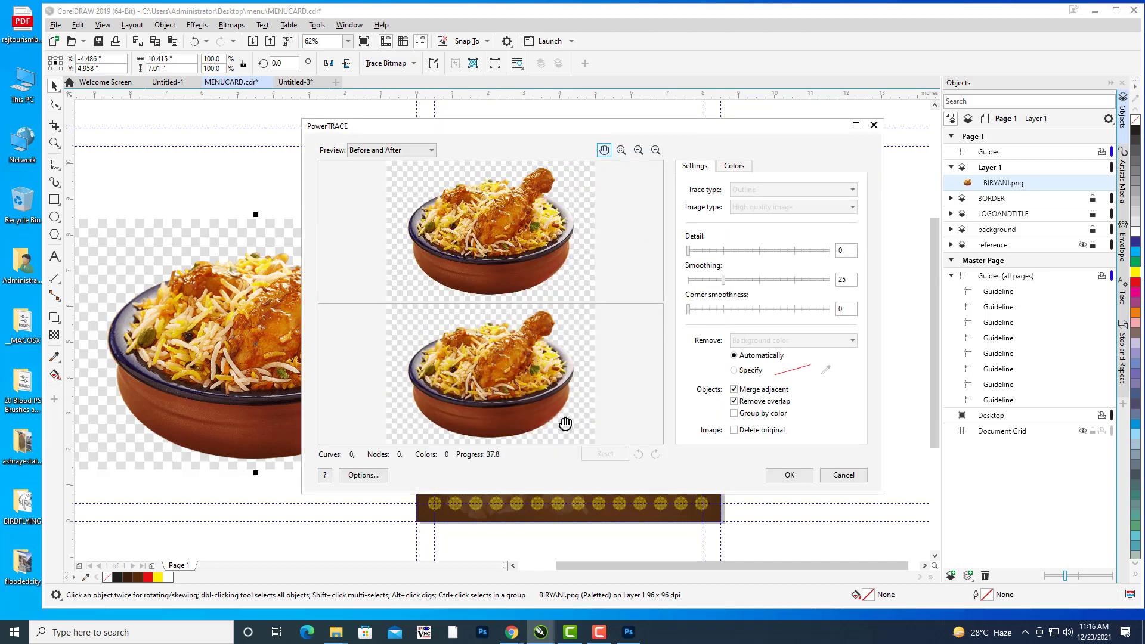
pyautogui.click(789, 476)
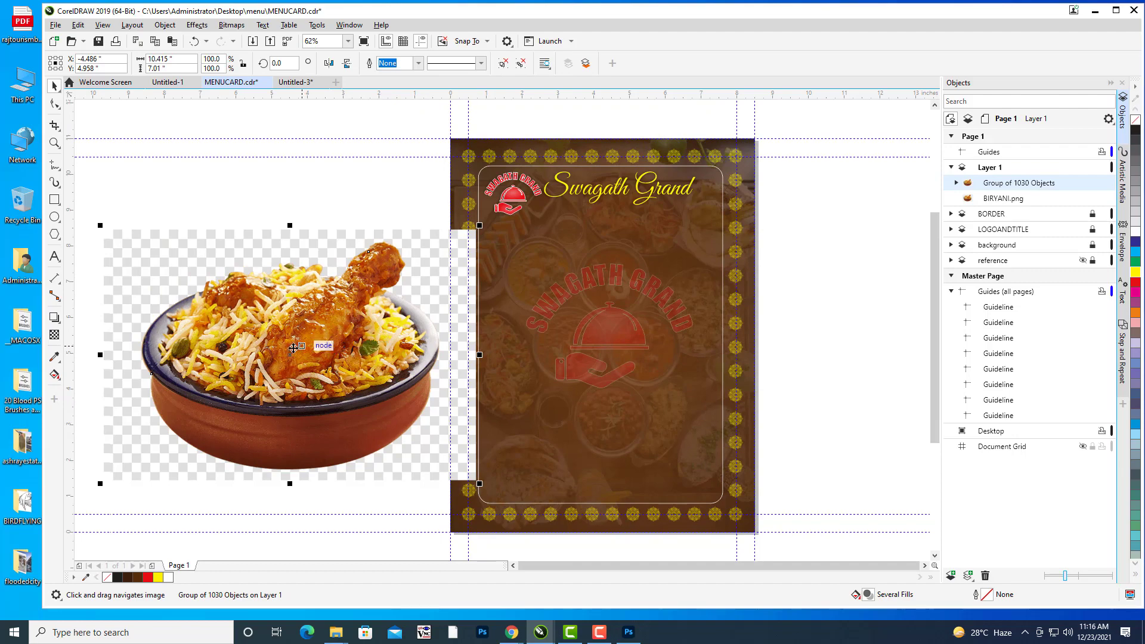
# Move the traced biryani group off the bitmap and delete both the group and BIRYANI.png.
pyautogui.moveTo(294, 347)
pyautogui.mouseDown()
pyautogui.moveTo(590, 373)
pyautogui.moveTo(848, 375)
pyautogui.mouseUp()
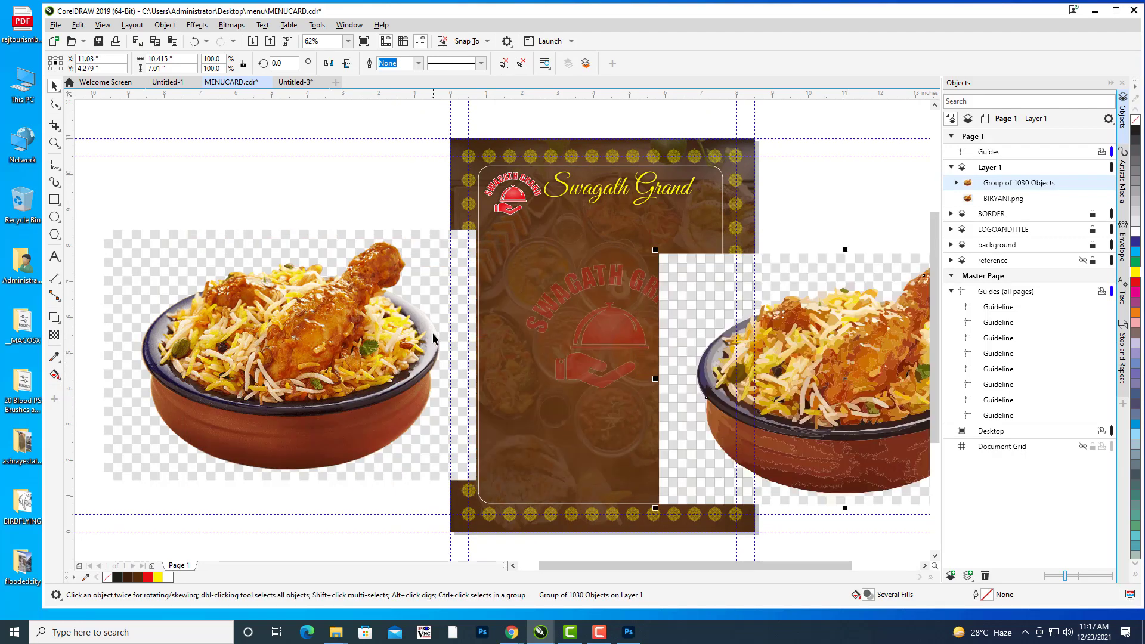
pyautogui.press('Delete')
pyautogui.click(324, 320)
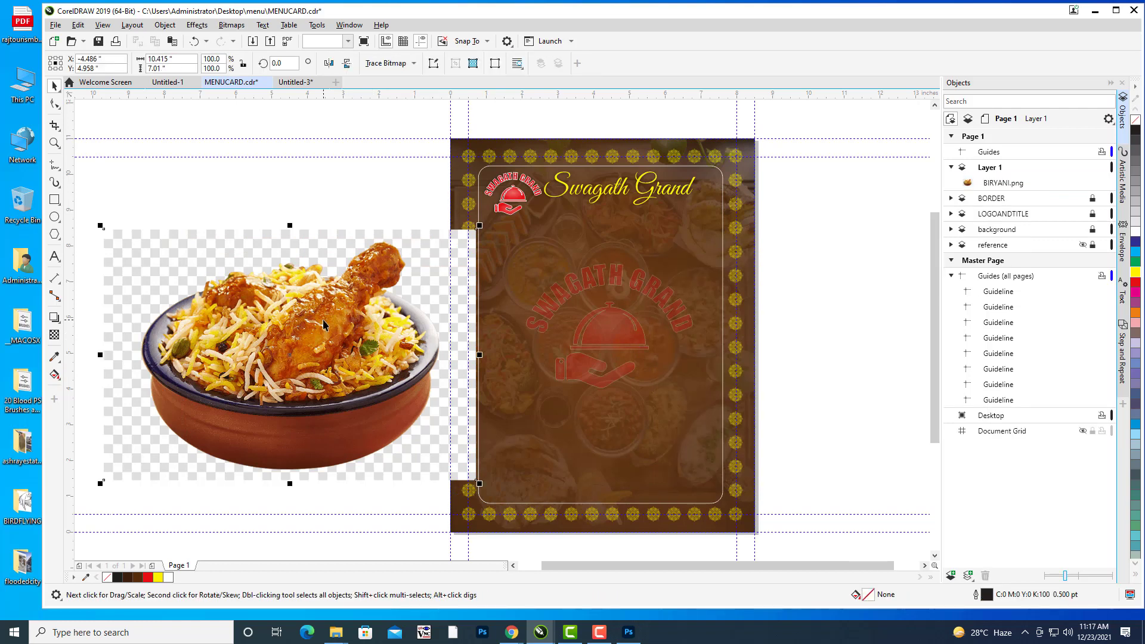
pyautogui.press('Delete')
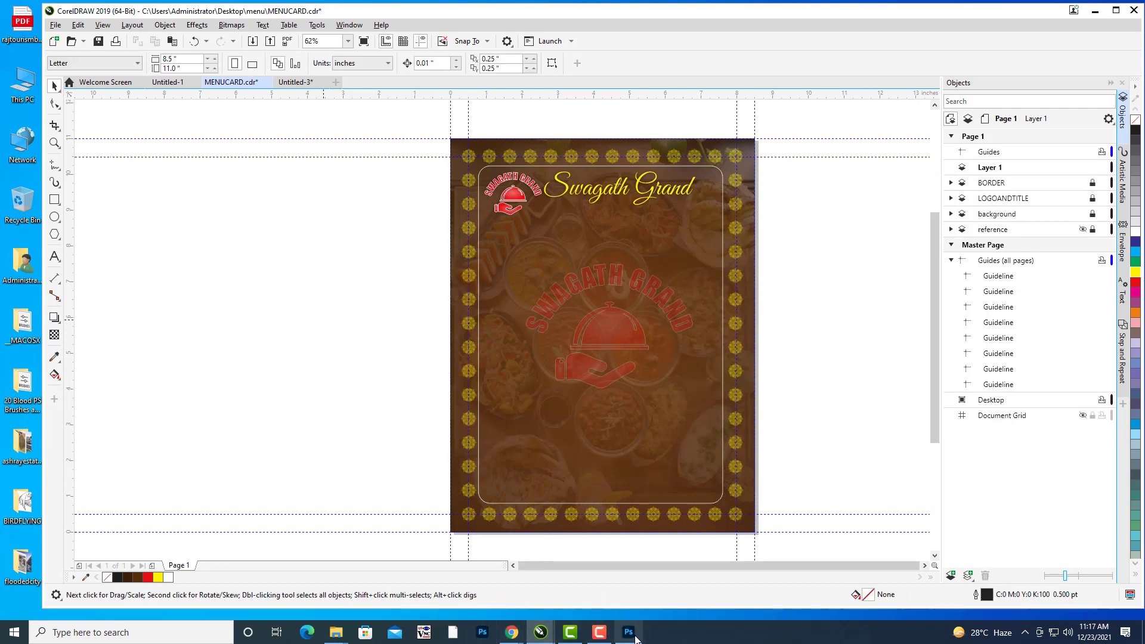
# Switch to Photoshop and close the DESIGN.psd mandala document.
pyautogui.moveTo(635, 638)
pyautogui.click(632, 594)
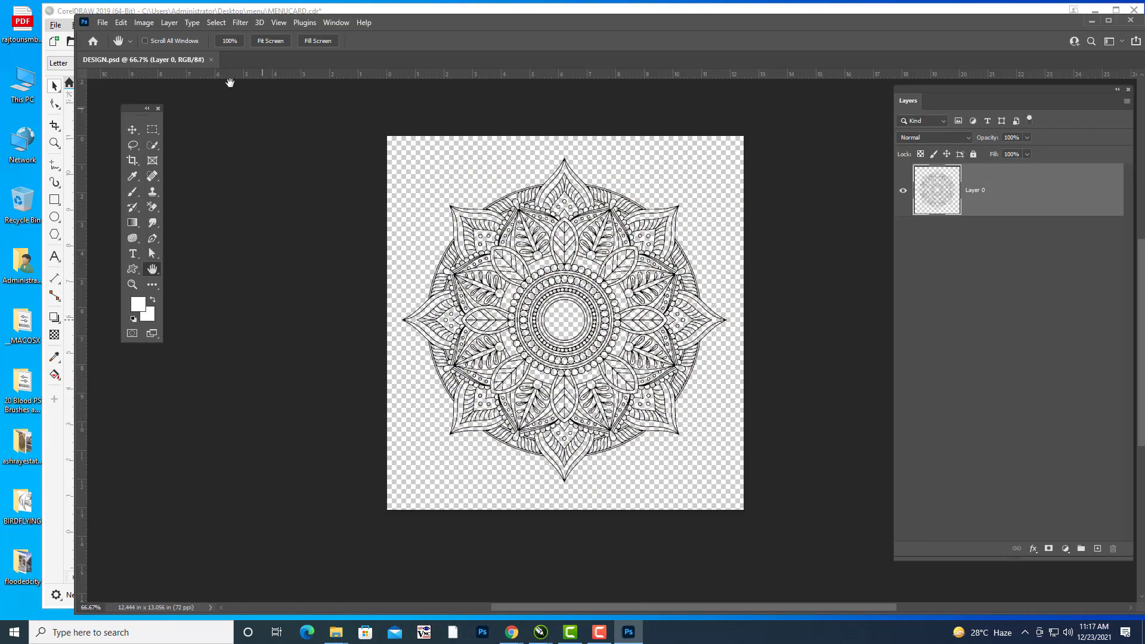
pyautogui.click(211, 60)
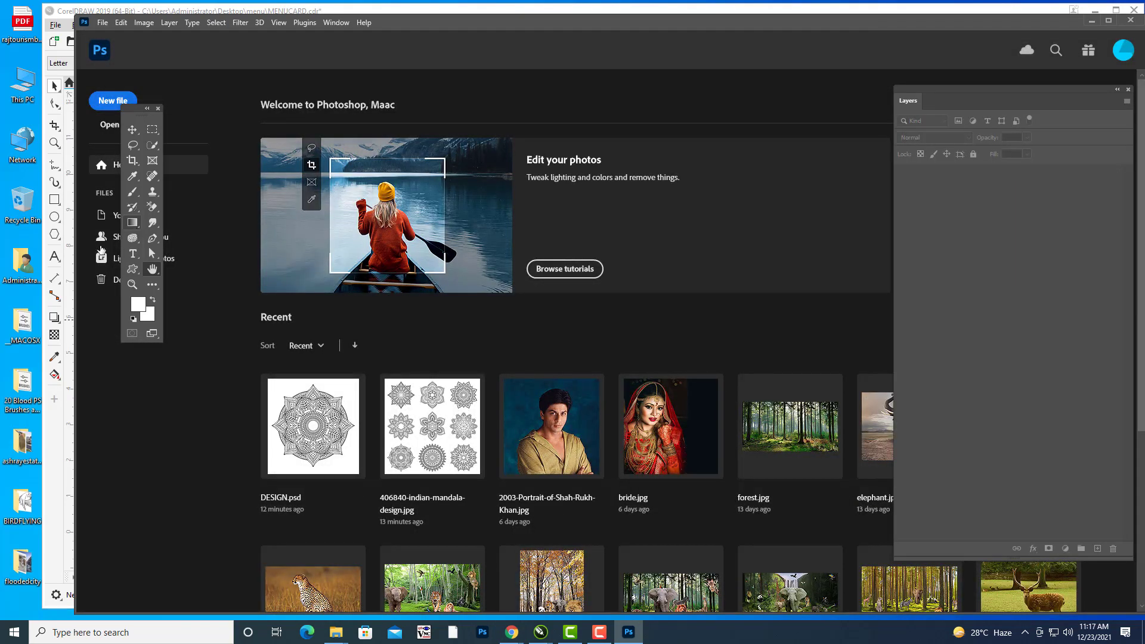
# Open BIRYANI.png, MANCHURIA.png and NAAN.png together from the menu folder.
pyautogui.click(102, 23)
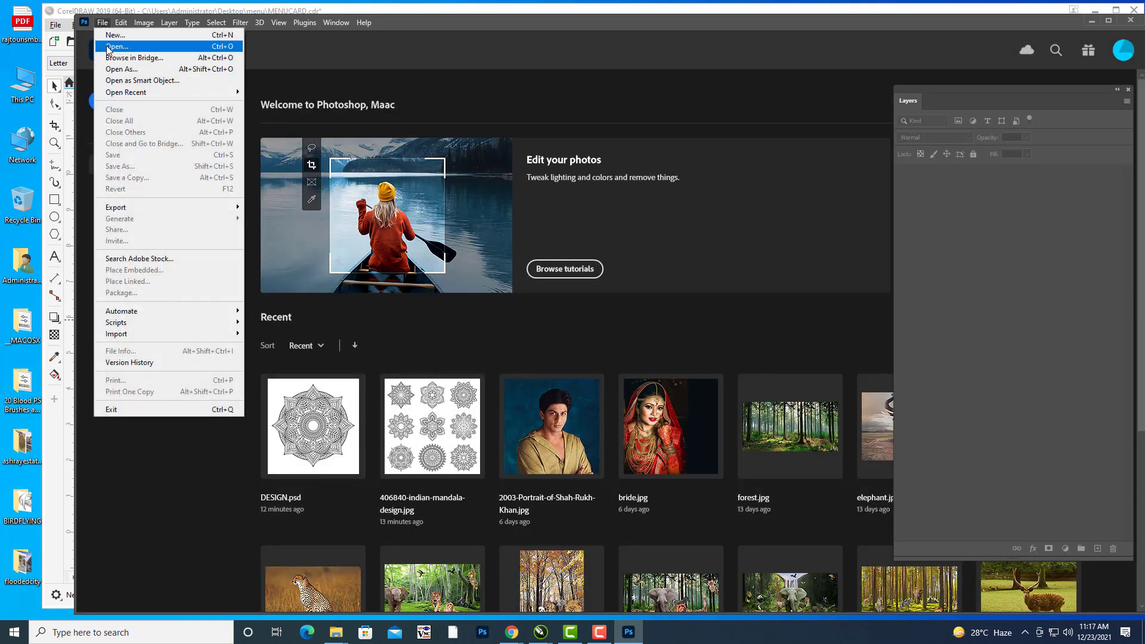
pyautogui.press('Escape')
pyautogui.hotkey('ctrl', 'o')
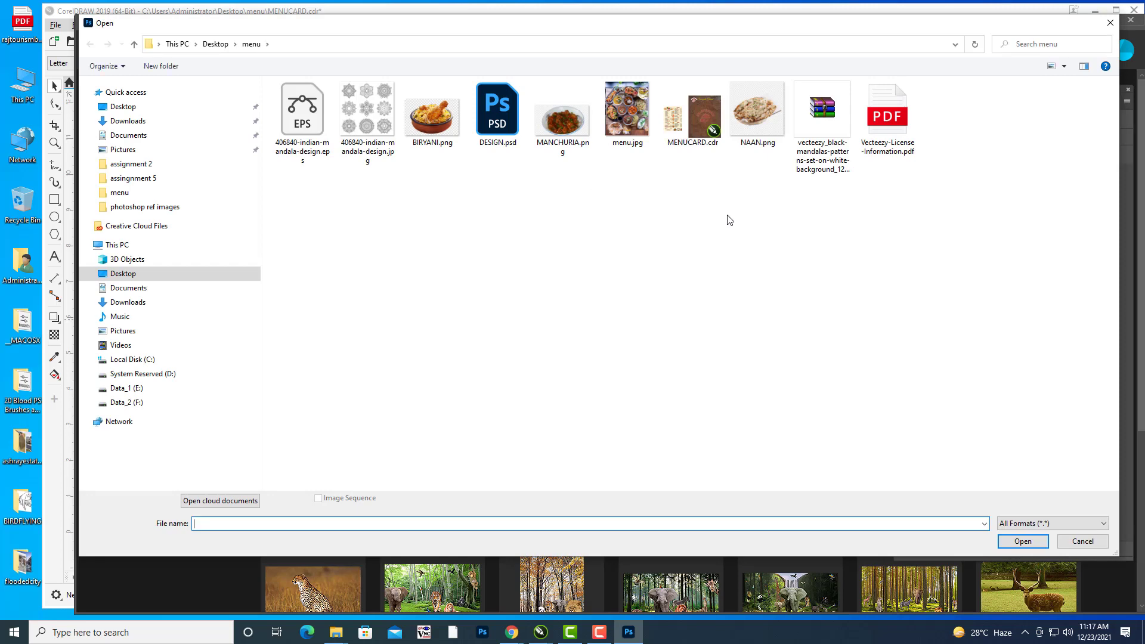
pyautogui.click(433, 113)
pyautogui.keyDown('ctrl'); pyautogui.click(564, 123); pyautogui.keyUp('ctrl')
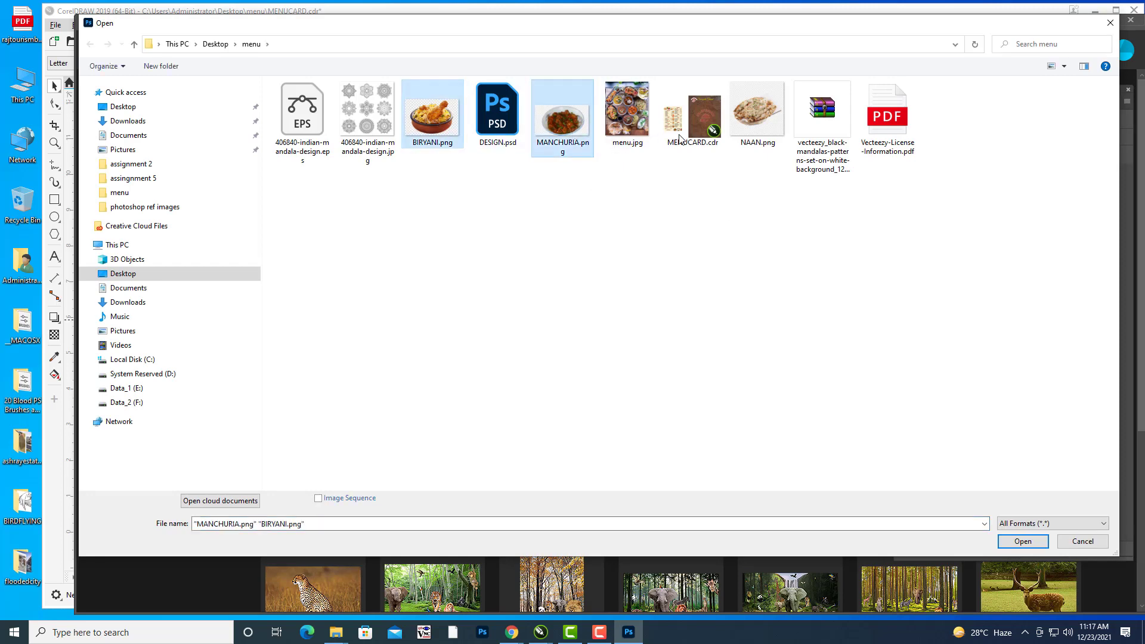
pyautogui.keyDown('ctrl'); pyautogui.click(750, 118); pyautogui.keyUp('ctrl')
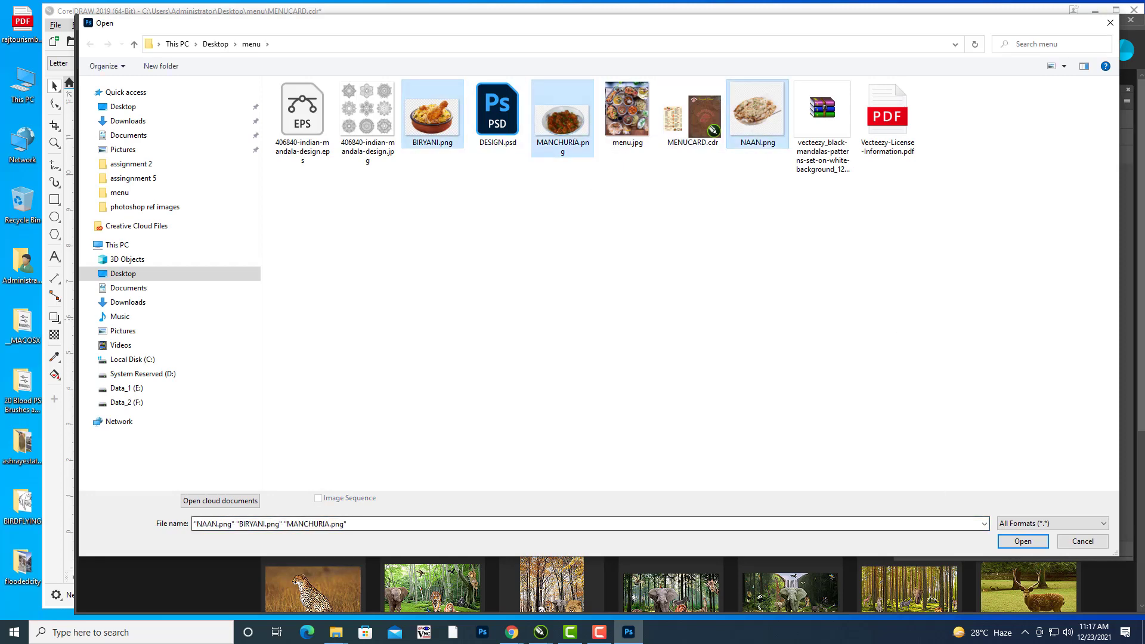
pyautogui.click(1023, 544)
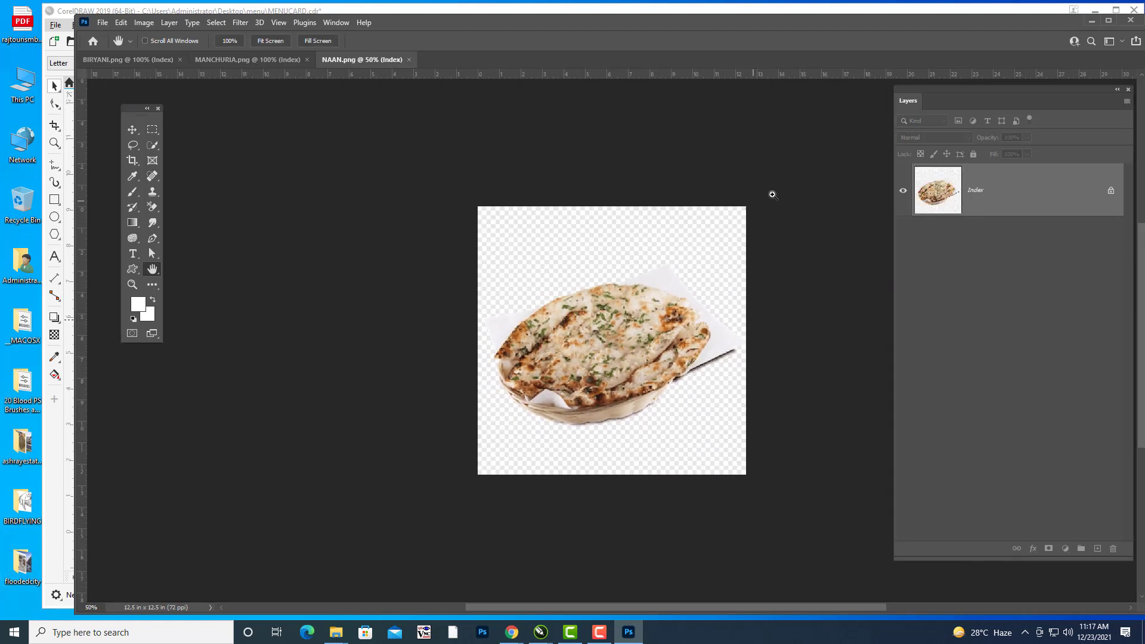
# Convert NAAN.png to RGB Color and turn its locked background into an editable layer named Layer 0.
pyautogui.click(151, 25)
pyautogui.moveTo(159, 34)
pyautogui.click(289, 82)
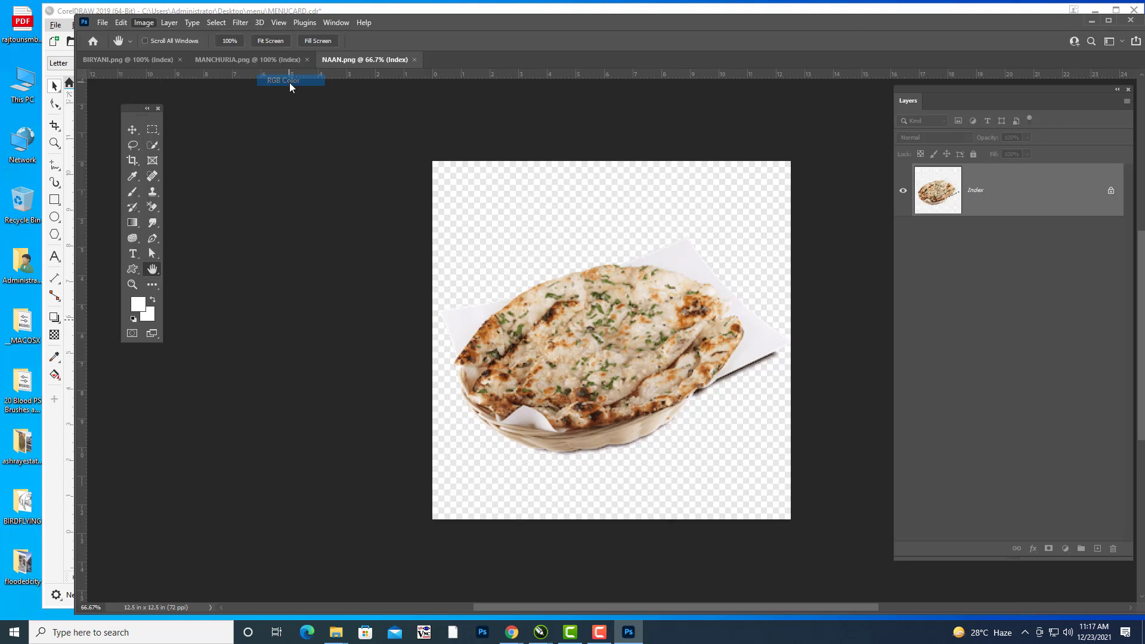
pyautogui.doubleClick(988, 202)
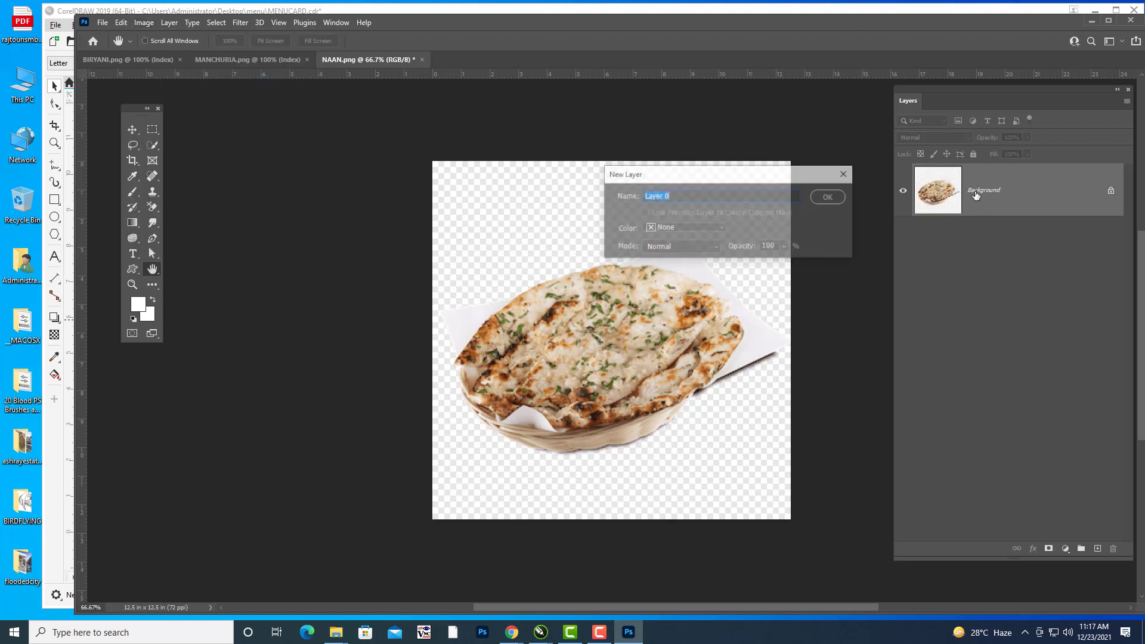
pyautogui.click(828, 196)
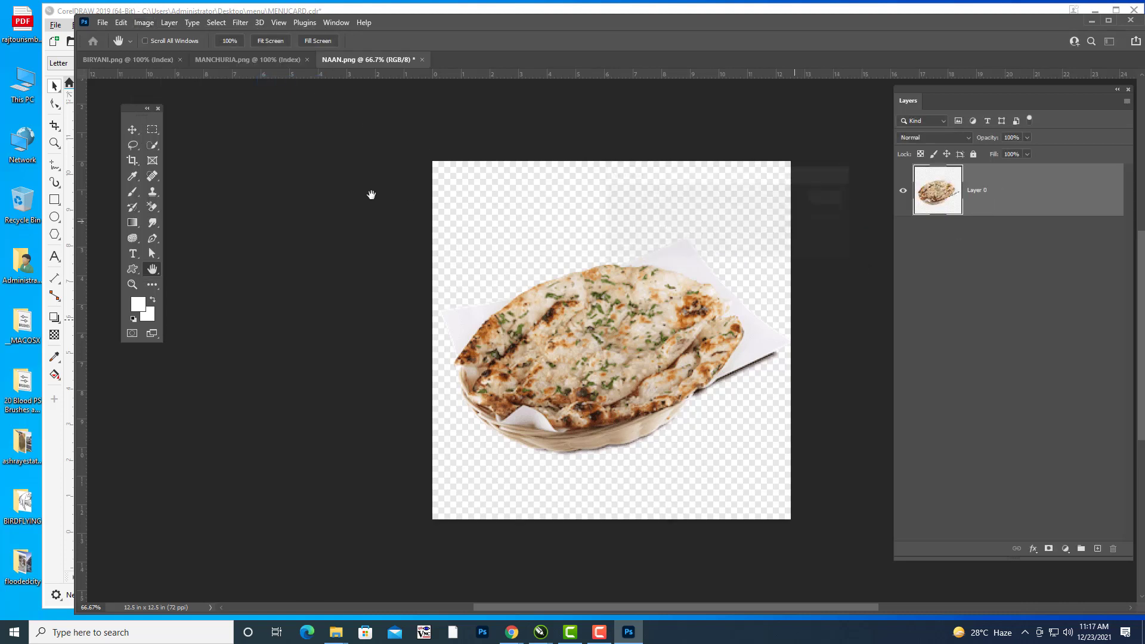
# Select the naan and its basket with the Object Selection tool in Lasso mode, leaving out the paper behind them.
pyautogui.click(153, 144)
pyautogui.click(189, 148)
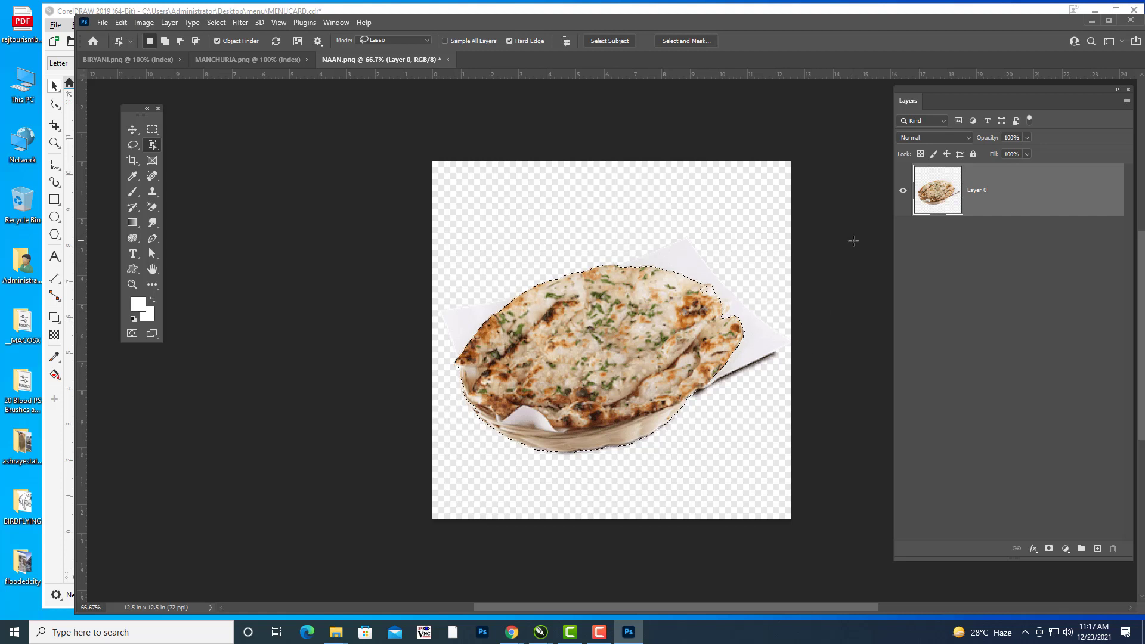
# Invert the naan basket selection, delete the white paper and remaining background around it, and clear the selection.
pyautogui.hotkey('ctrl', 'shift', 'i')
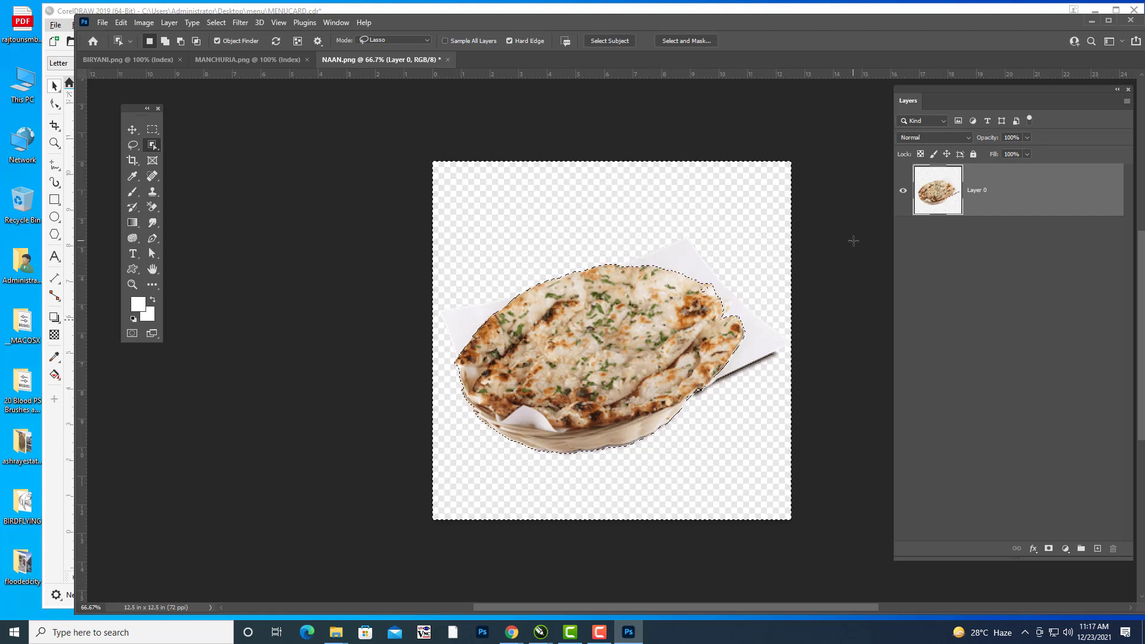
pyautogui.press('Delete')
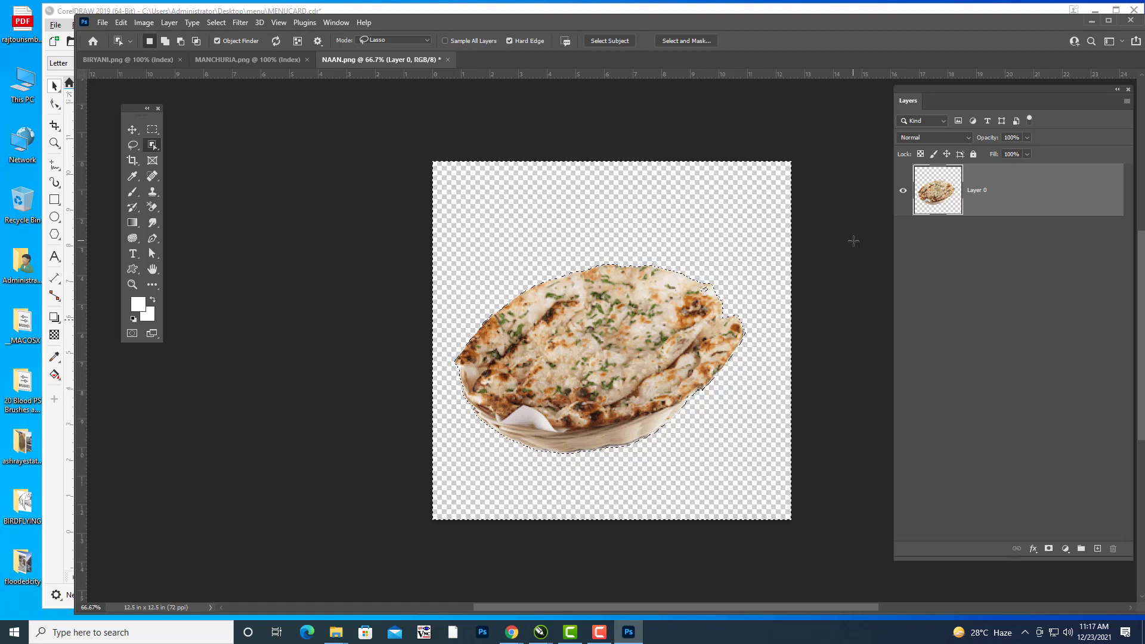
pyautogui.hotkey('ctrl', 'd')
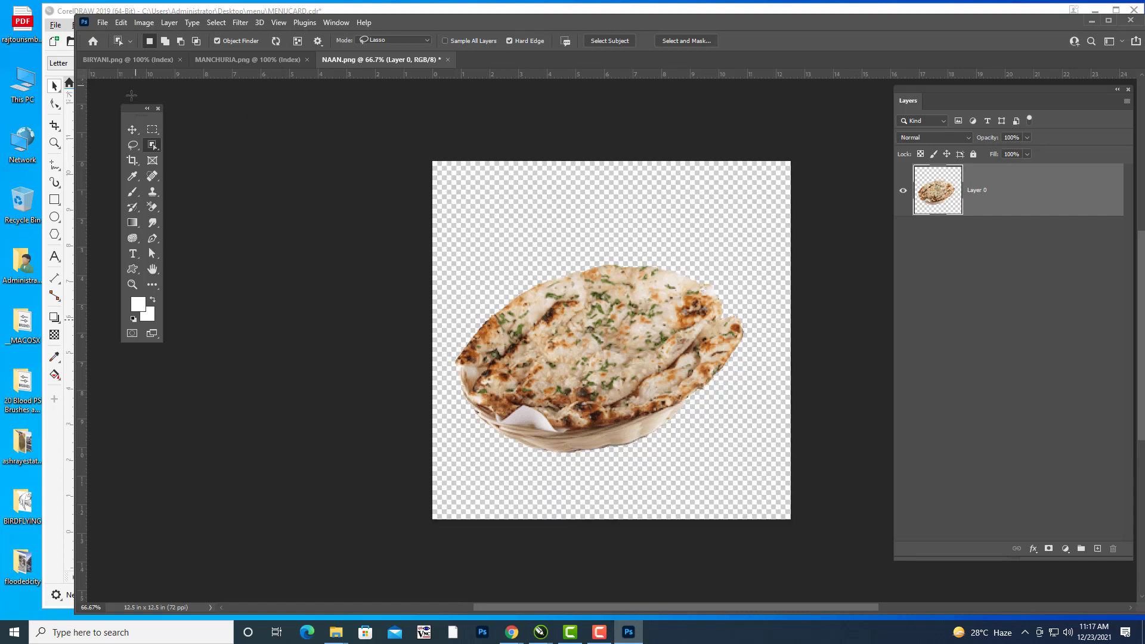
# Crop the canvas to a rectangular selection of about 11.3 × 8 in drawn around the naan basket.
pyautogui.press('m')
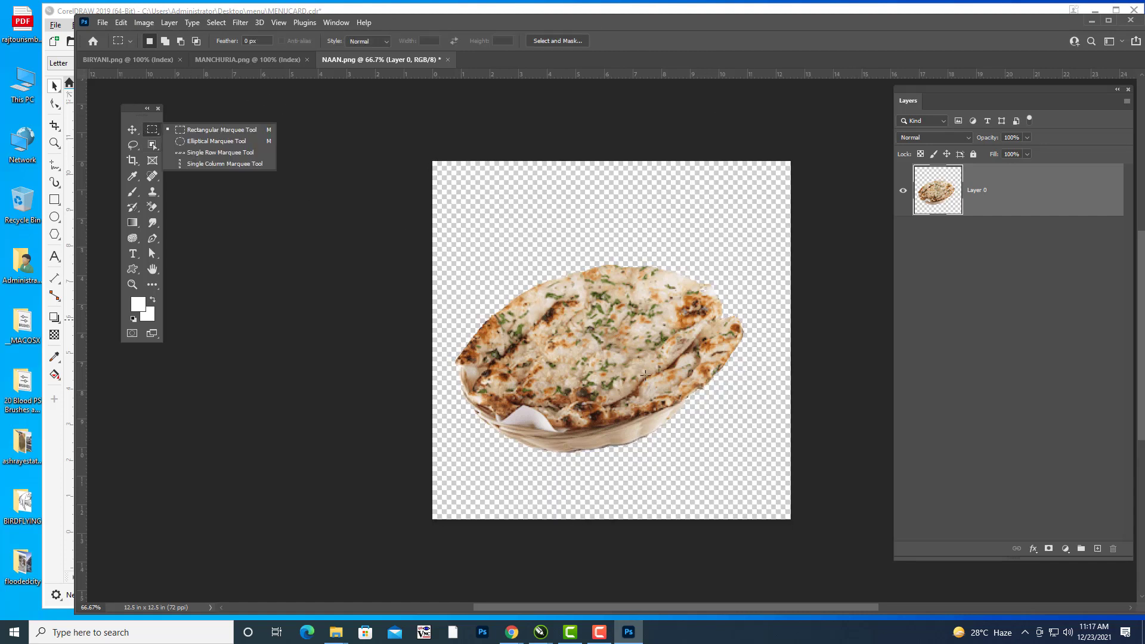
pyautogui.moveTo(444, 238); pyautogui.dragTo(769, 468)
pyautogui.click(144, 23)
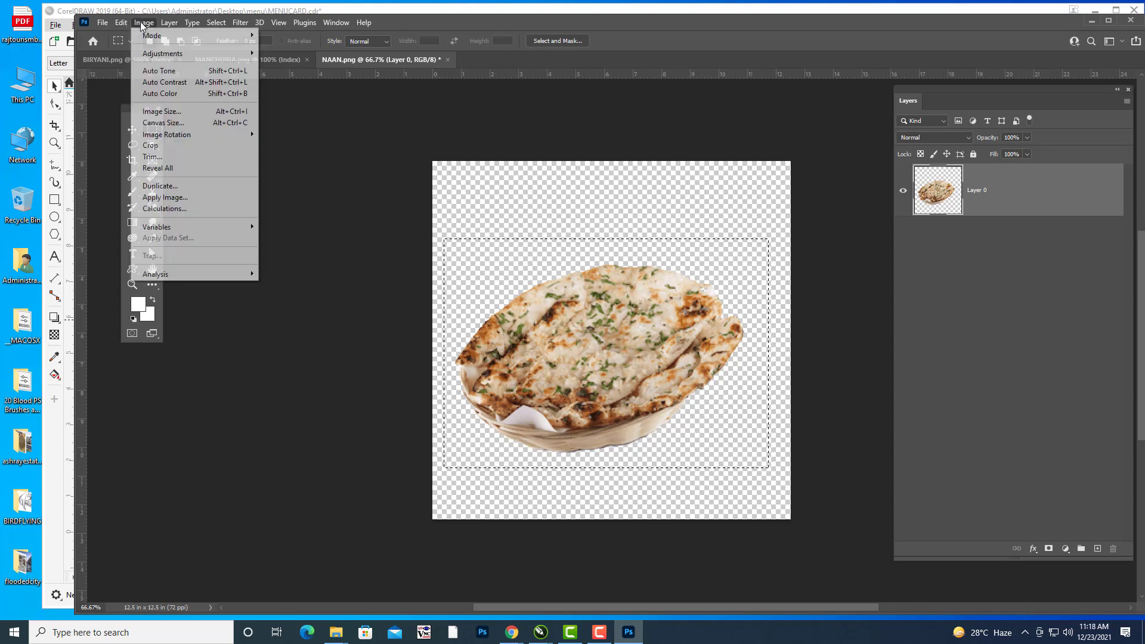
pyautogui.click(153, 145)
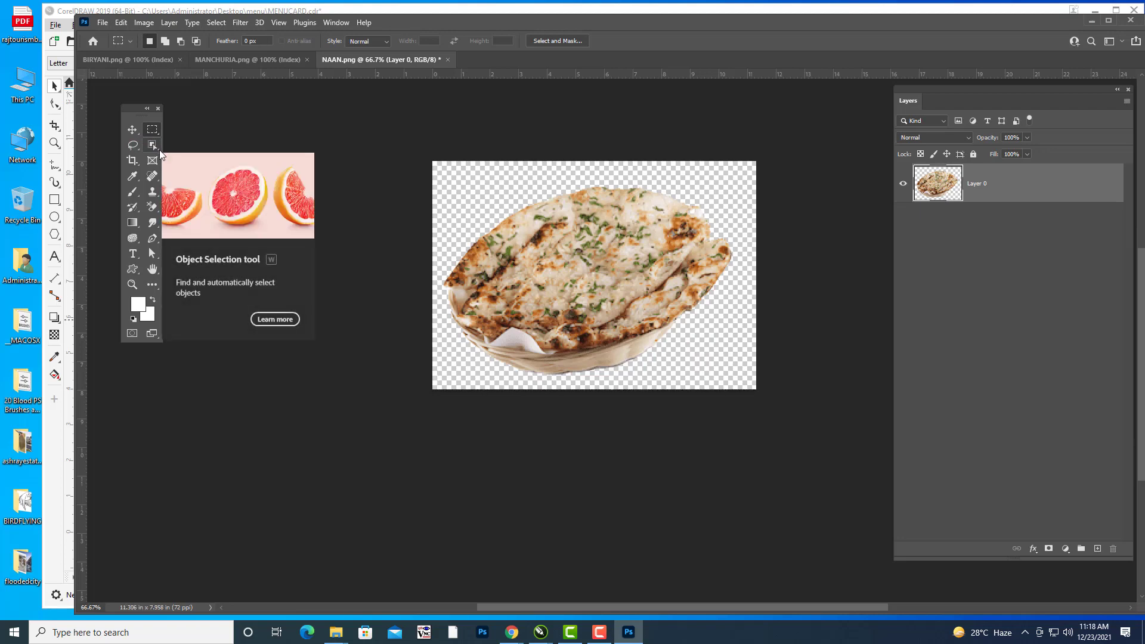
pyautogui.click(132, 129)
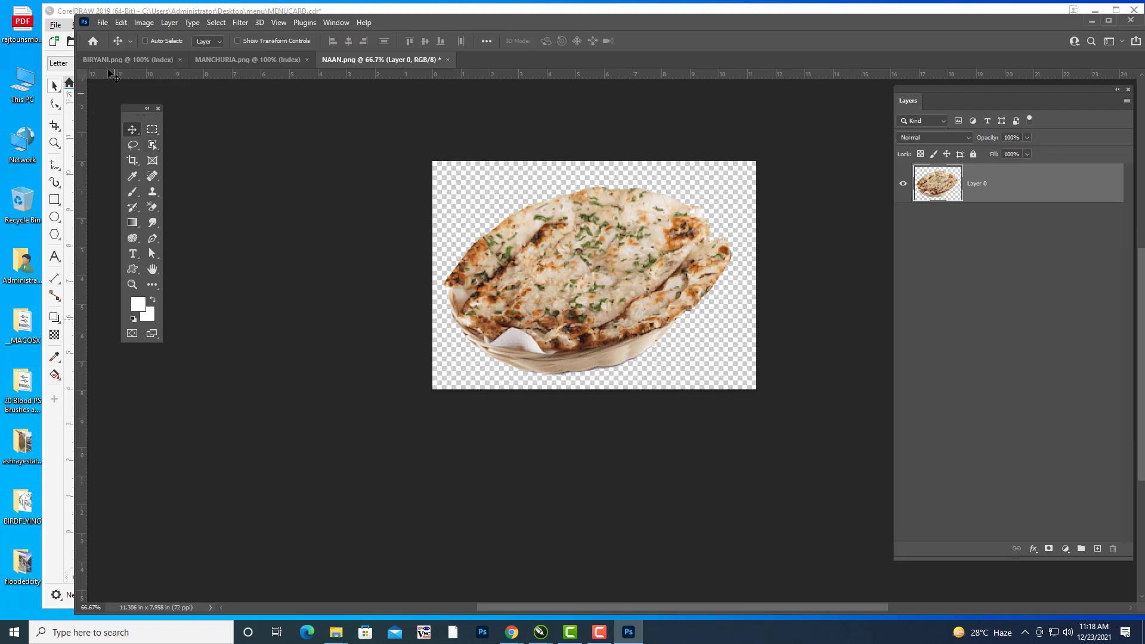
# Save the naan cutout on the computer in the menu folder as a Photoshop PSD file named NAAN.
pyautogui.click(101, 24)
pyautogui.click(124, 166)
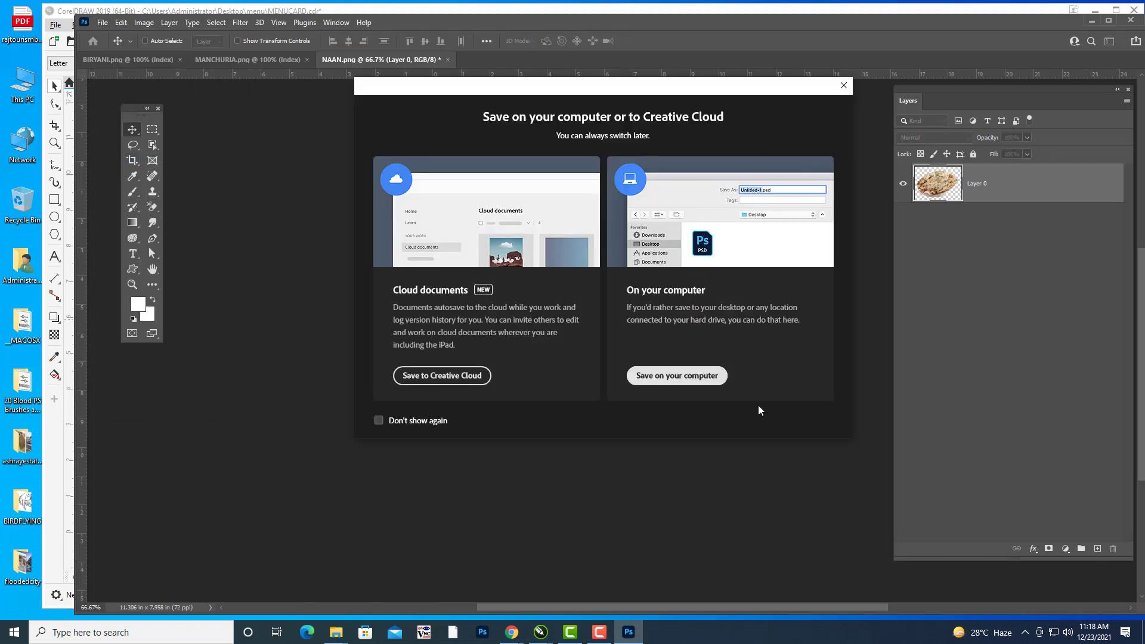
pyautogui.click(680, 379)
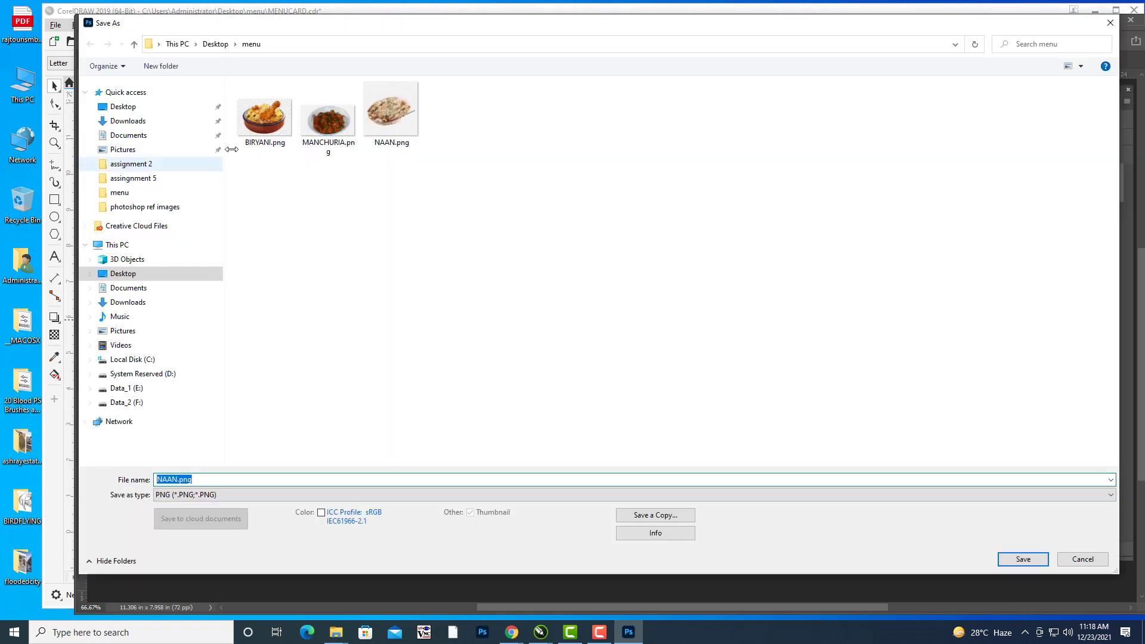
pyautogui.click(210, 496)
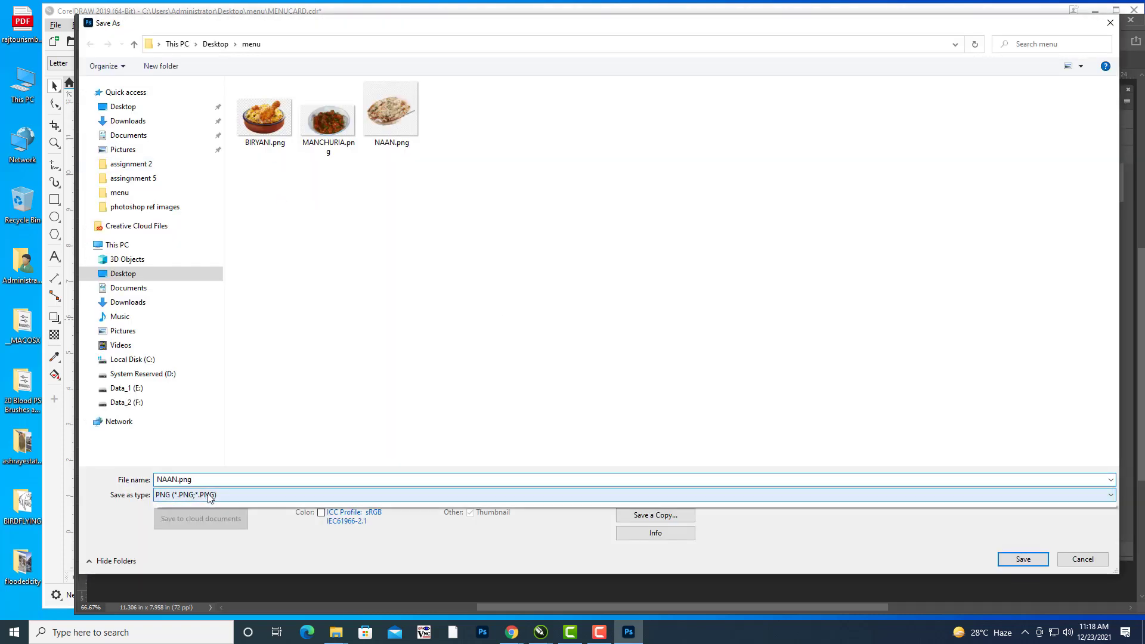
pyautogui.click(200, 506)
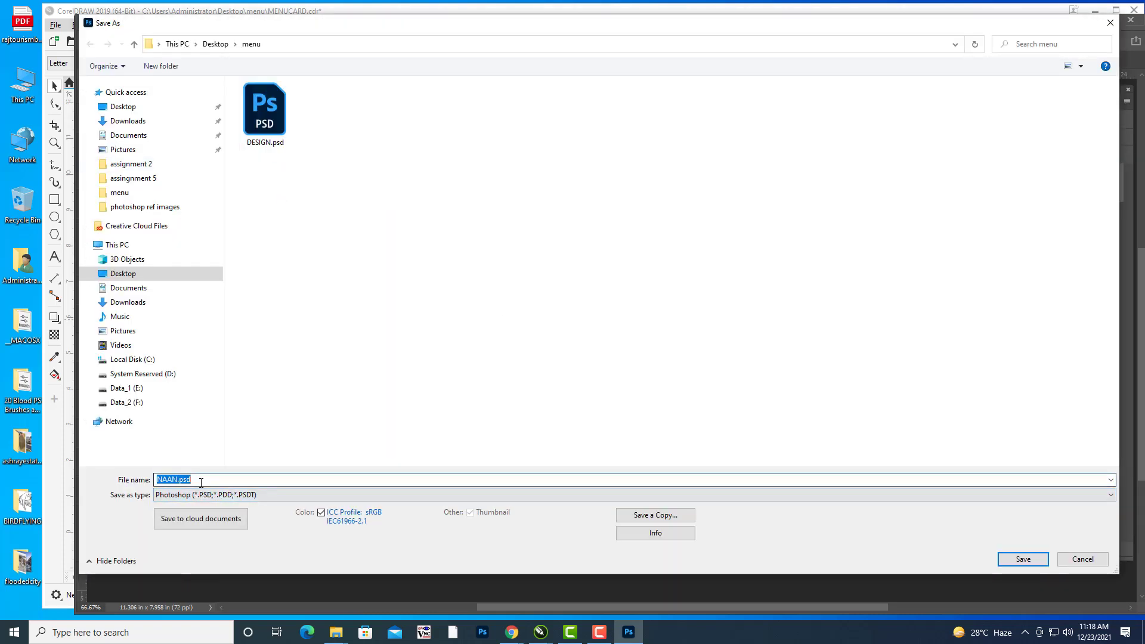
pyautogui.press('BackSpace')
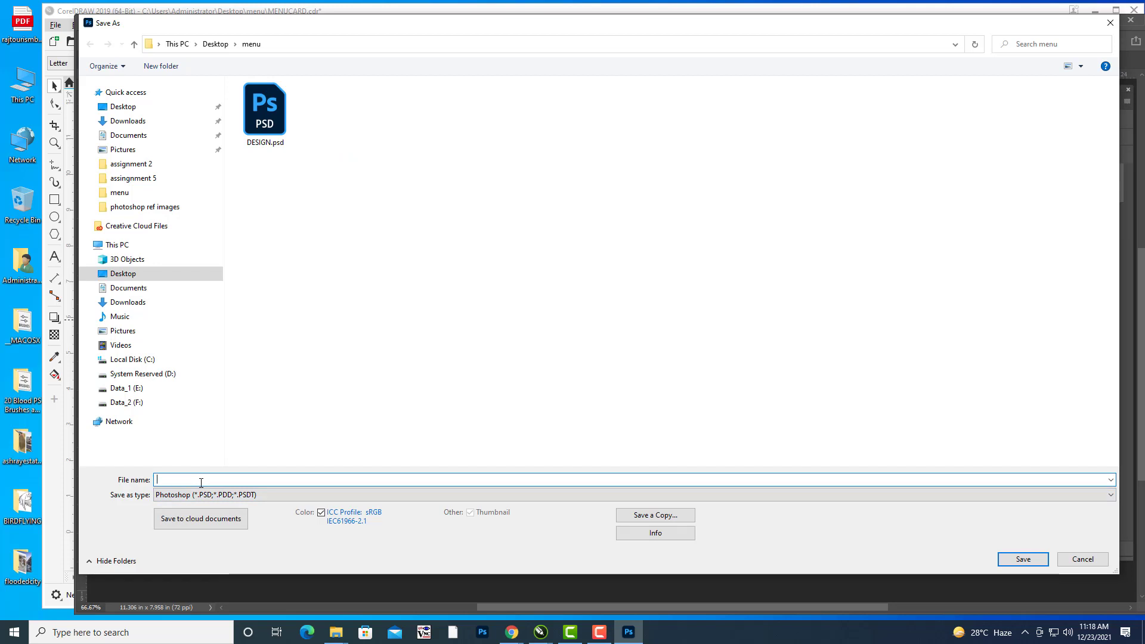
pyautogui.write('NAAN')
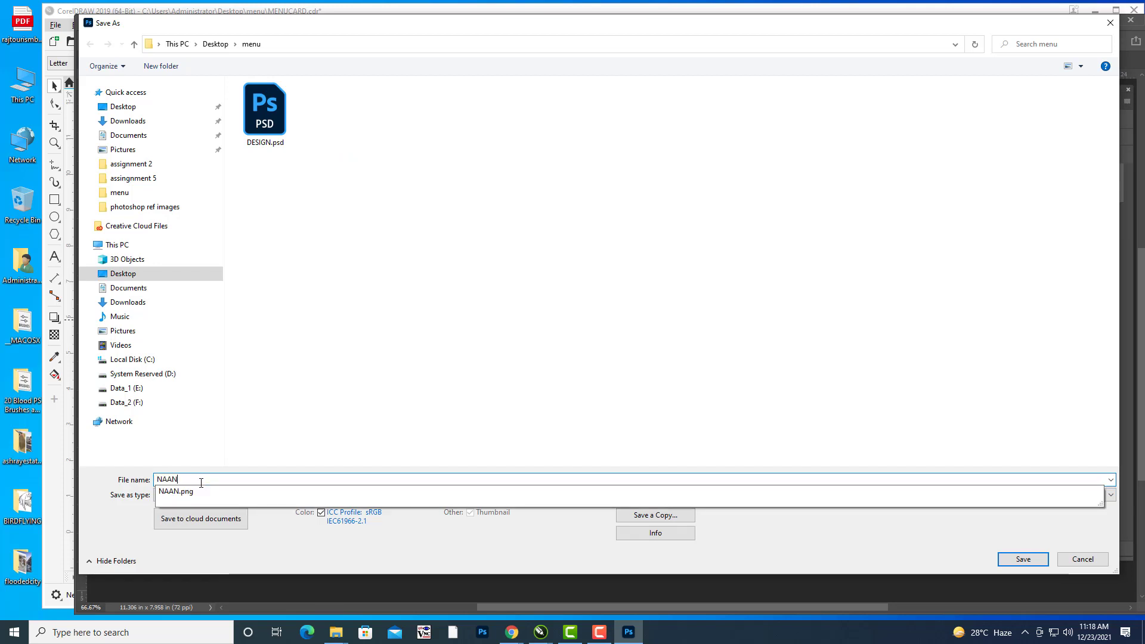
pyautogui.click(1021, 559)
pyautogui.click(704, 180)
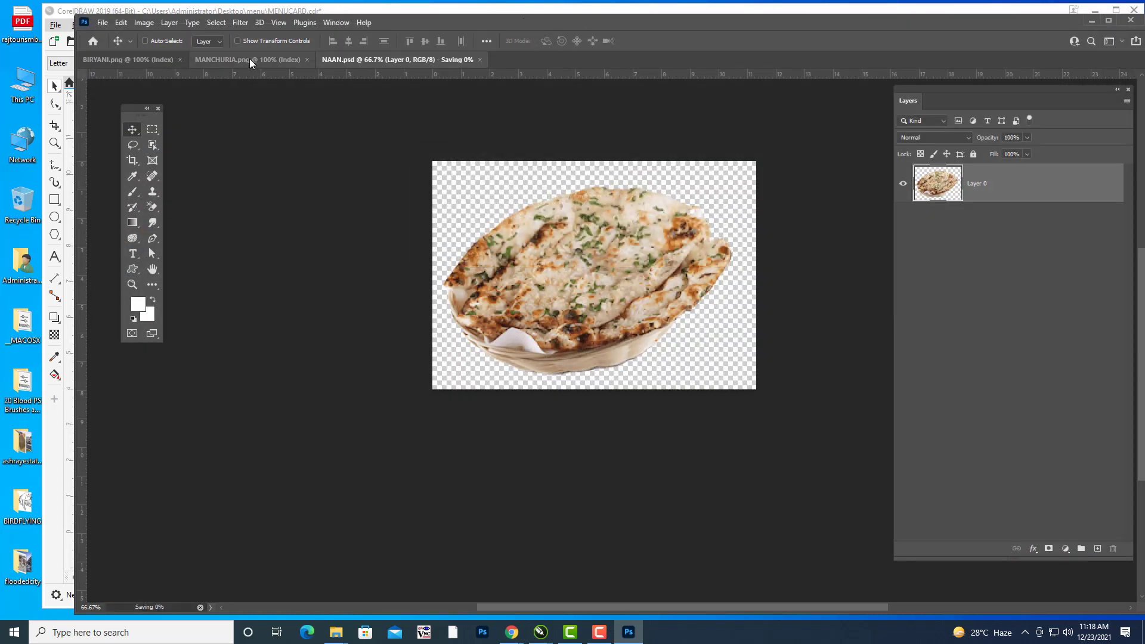
# Switch to the MANCHURIA.png document and convert its colour mode to RGB.
pyautogui.click(251, 60)
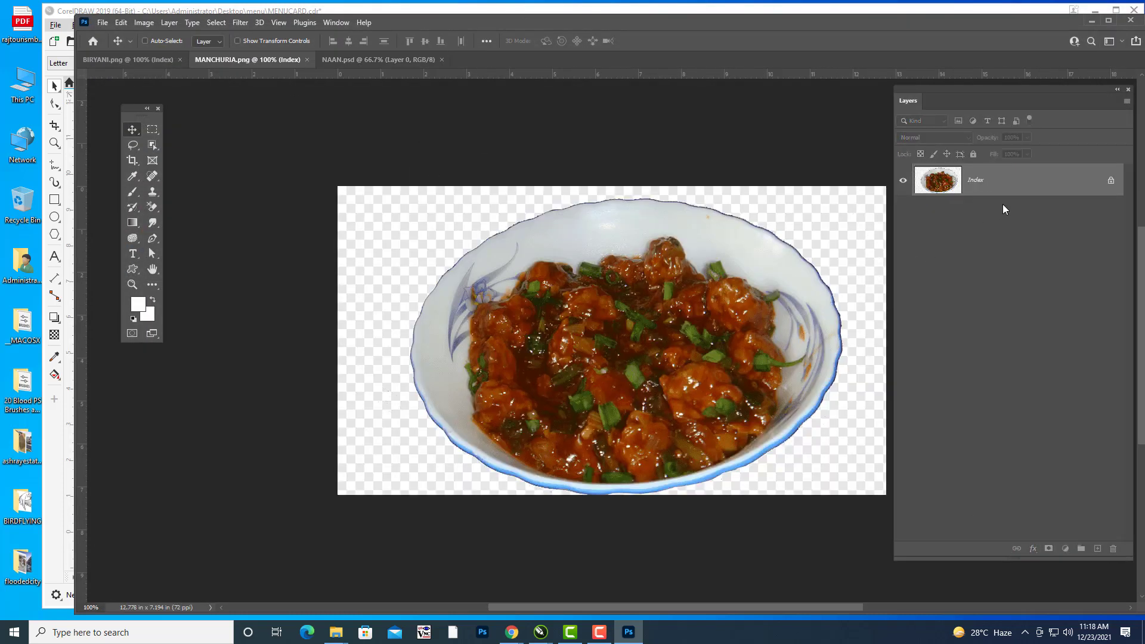
pyautogui.click(145, 22)
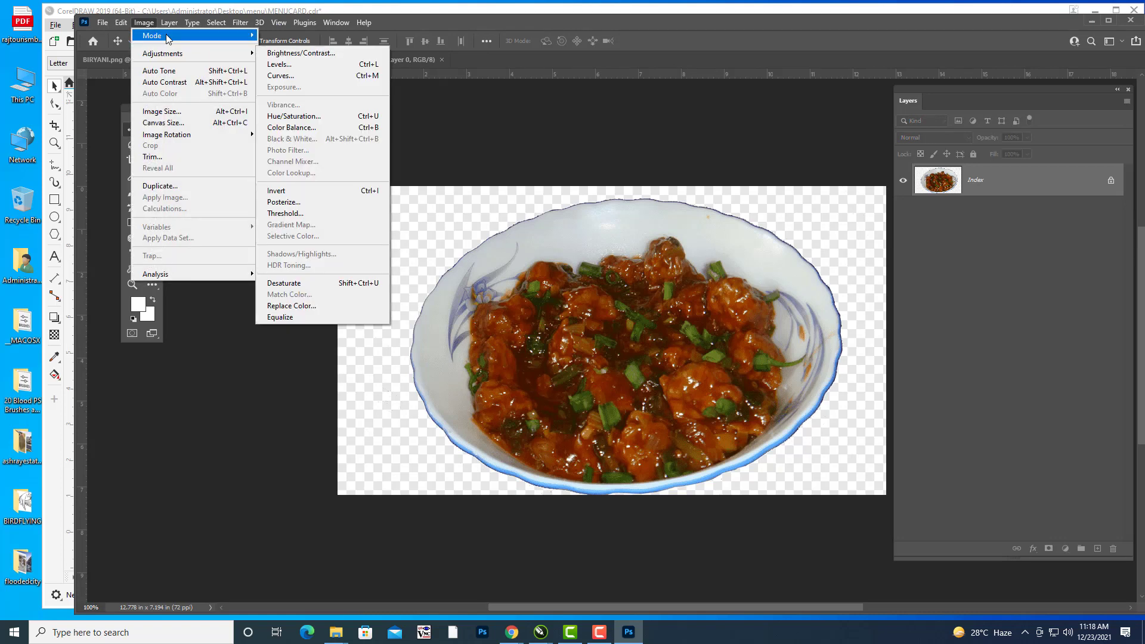
pyautogui.moveTo(167, 37)
pyautogui.click(284, 81)
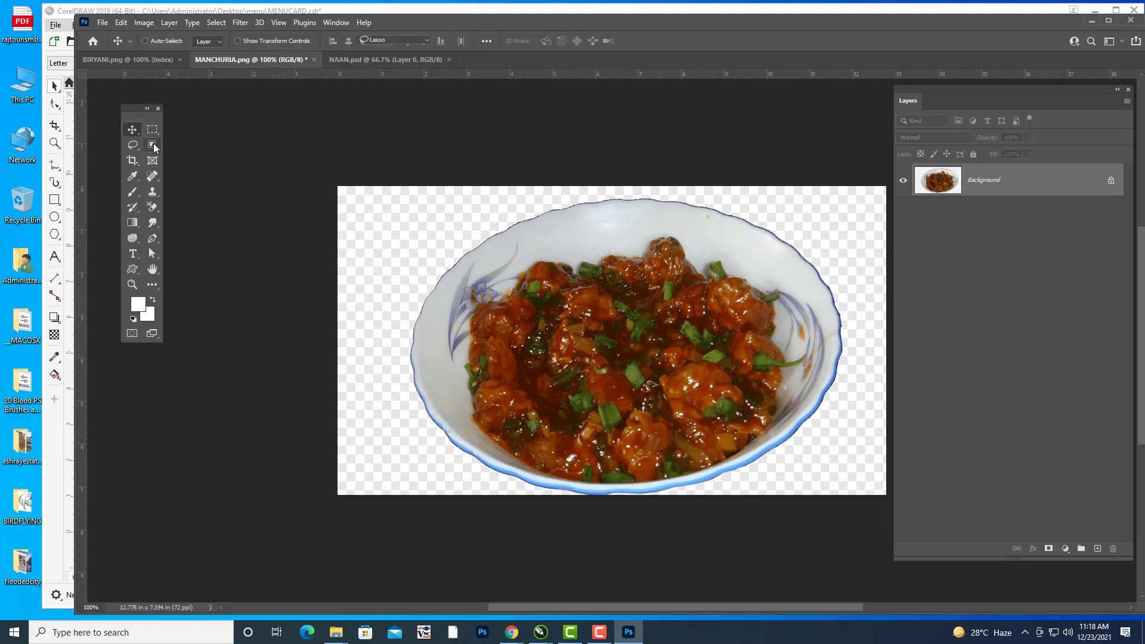
# Isolate the manchuria bowl with the Object Selection tool, converting the background to Layer 0 and deleting everything outside the bowl.
pyautogui.click(152, 145)
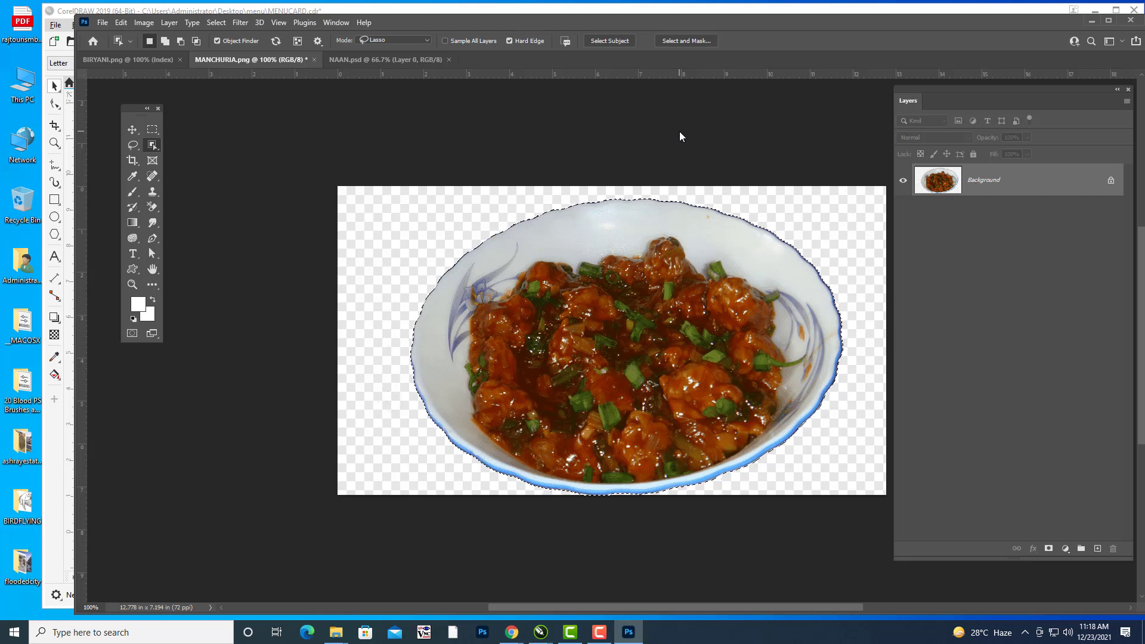
pyautogui.hotkey('ctrl', 'shift', 'i')
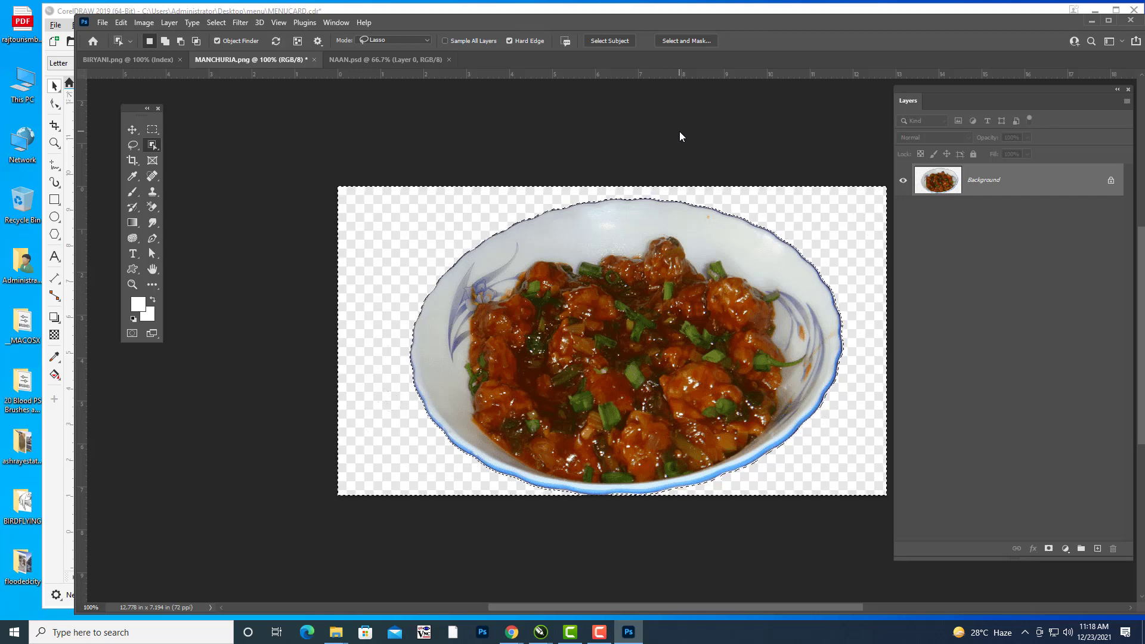
pyautogui.doubleClick(1039, 184)
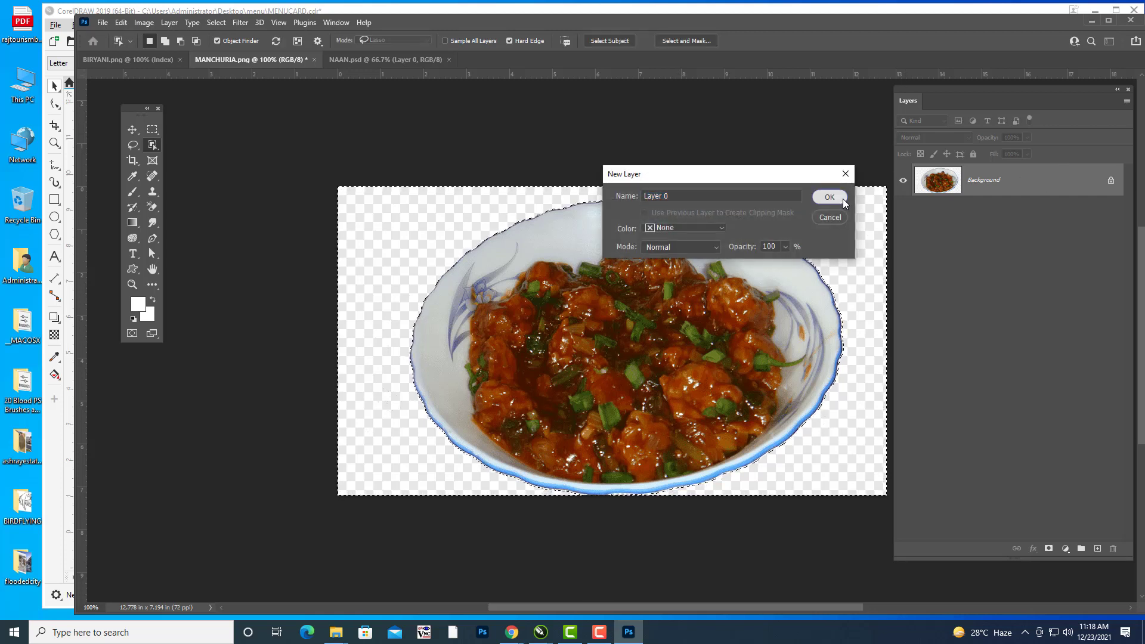
pyautogui.click(826, 194)
pyautogui.press('Delete')
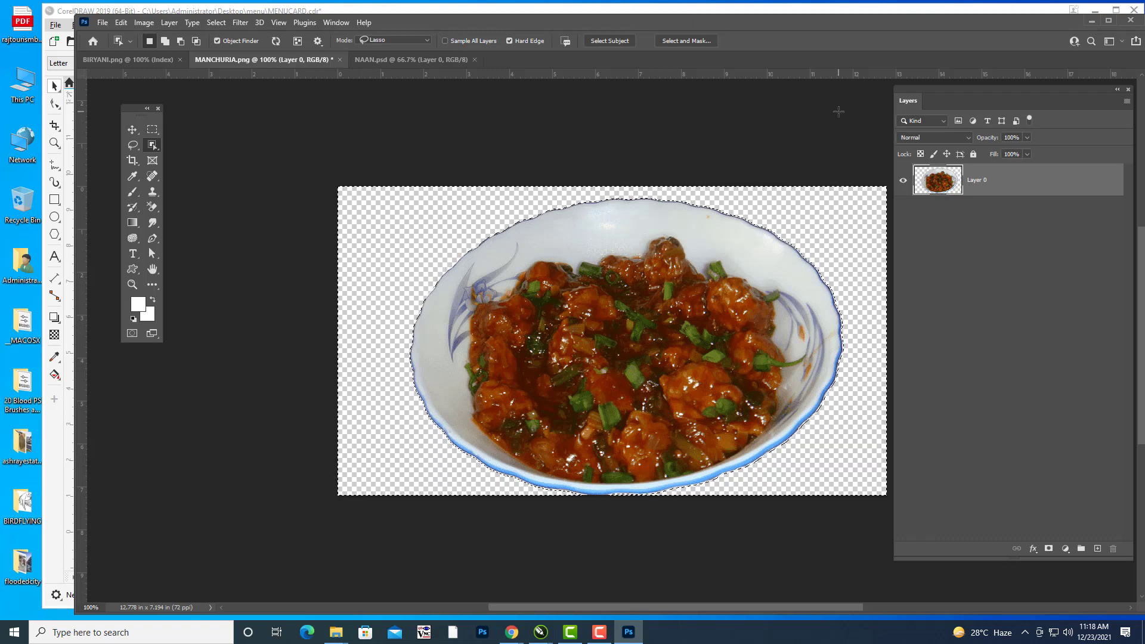
pyautogui.hotkey('ctrl', 'd')
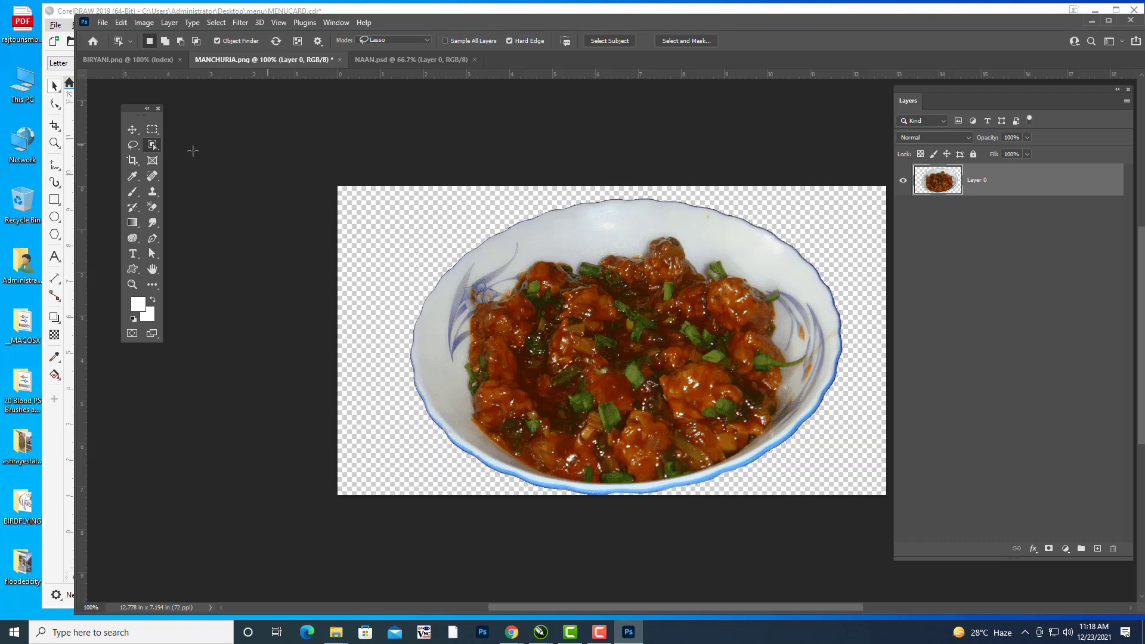
# Crop the canvas to a rectangular selection of about 10.8 × 7.2 in around the manchuria bowl and deselect.
pyautogui.click(152, 128)
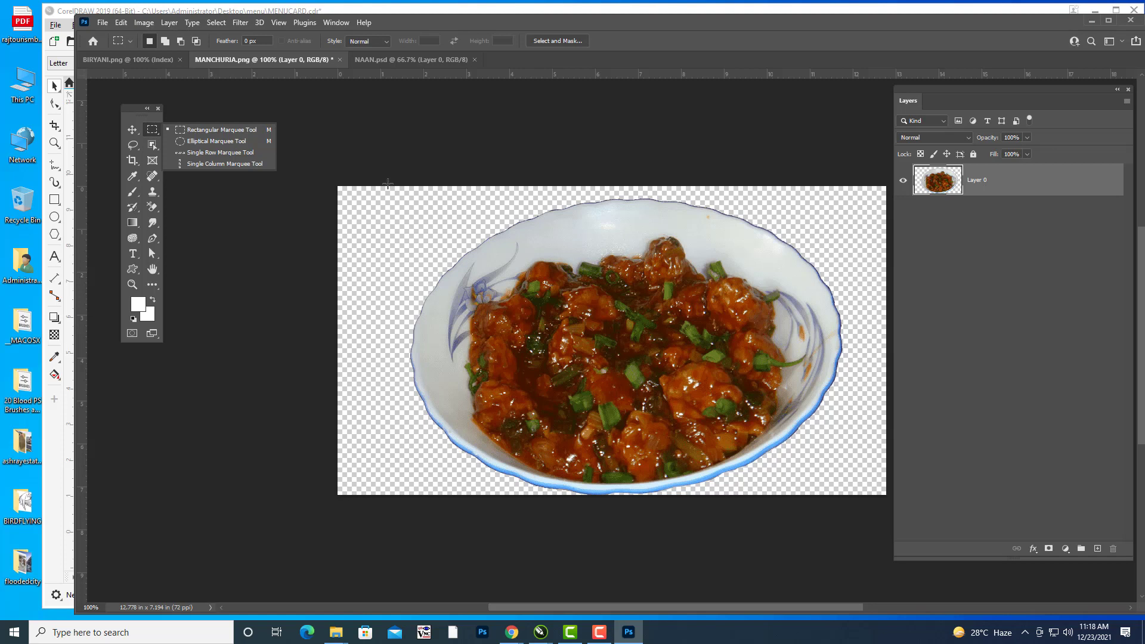
pyautogui.moveTo(388, 184); pyautogui.dragTo(853, 500)
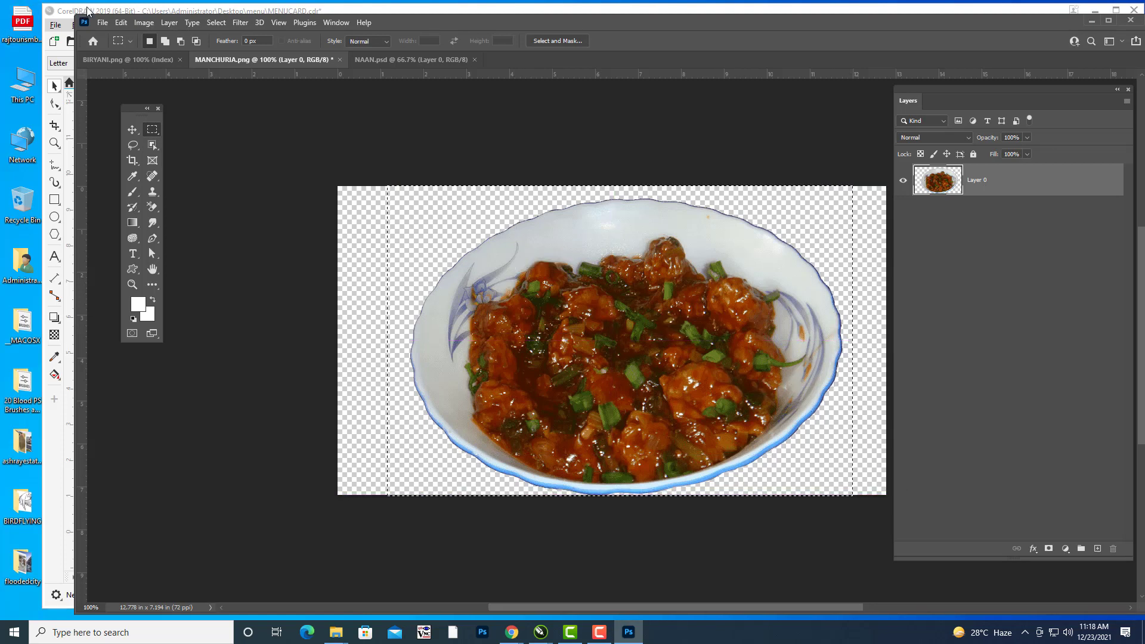
pyautogui.click(143, 22)
pyautogui.click(161, 147)
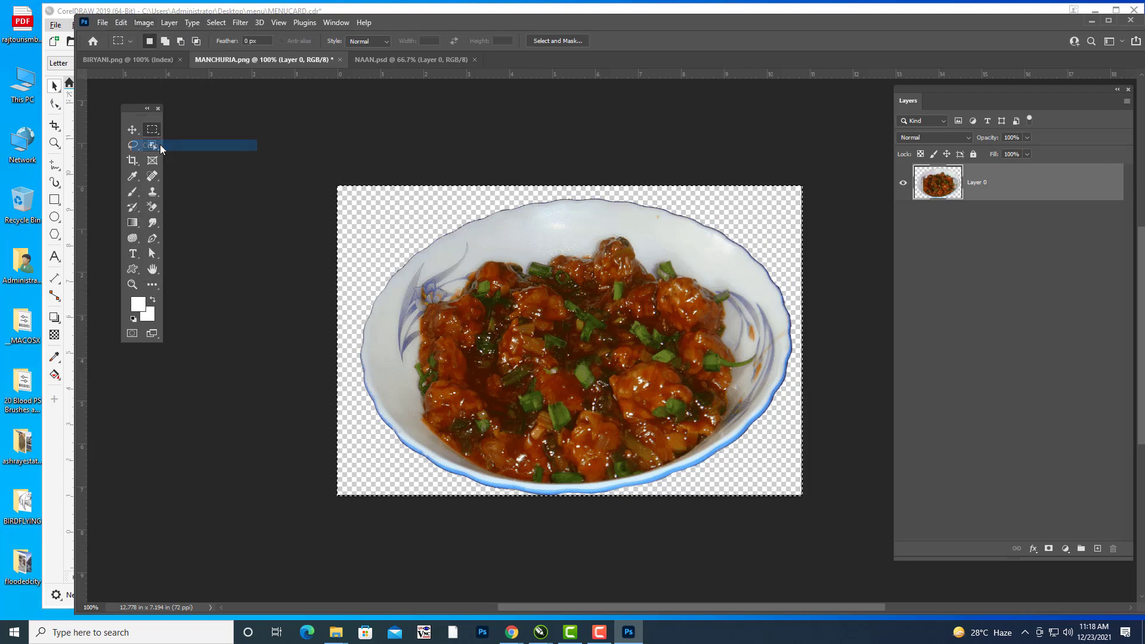
pyautogui.hotkey('ctrl', 'd')
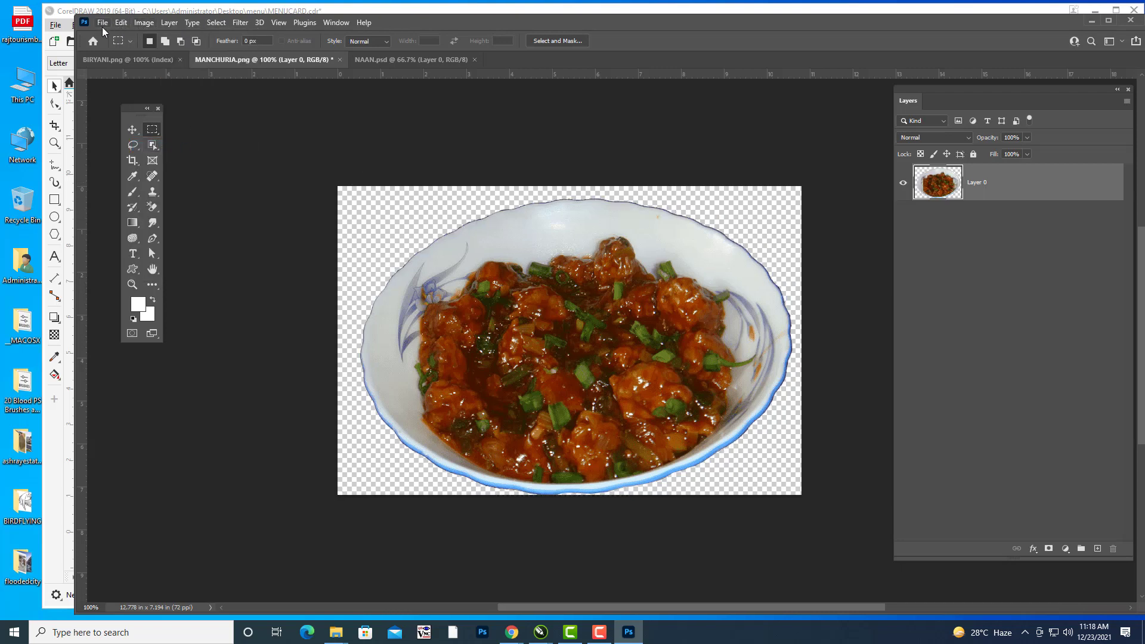
# Save the manchuria cutout on the computer in the menu folder as a Photoshop PSD file named MANCHURIA.
pyautogui.click(102, 22)
pyautogui.click(137, 167)
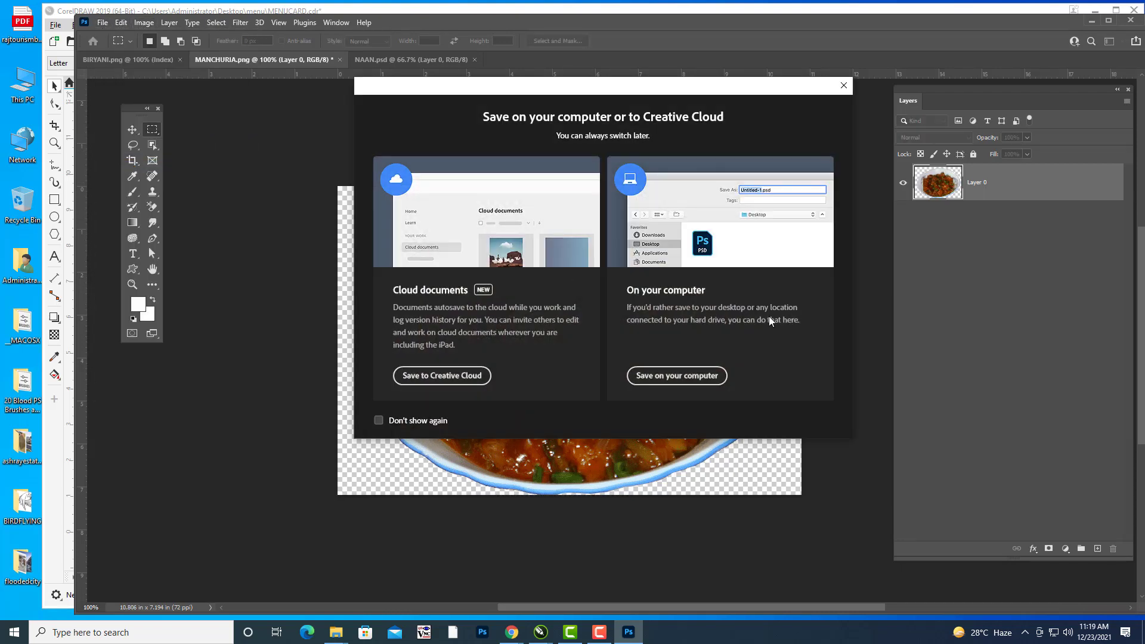
pyautogui.click(690, 375)
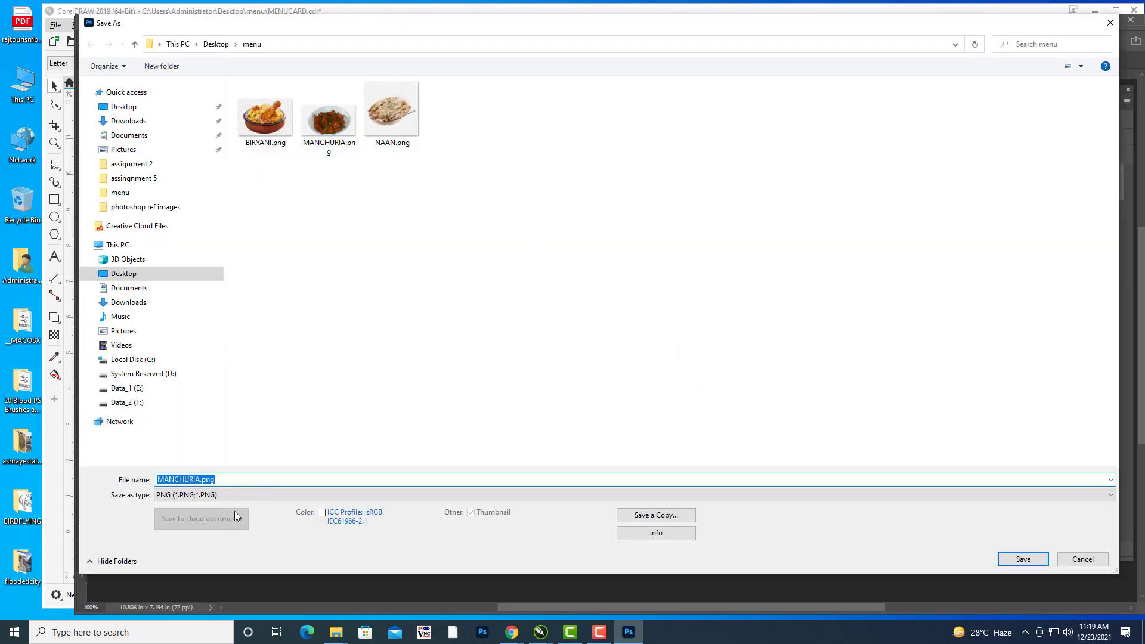
pyautogui.click(226, 495)
pyautogui.click(200, 507)
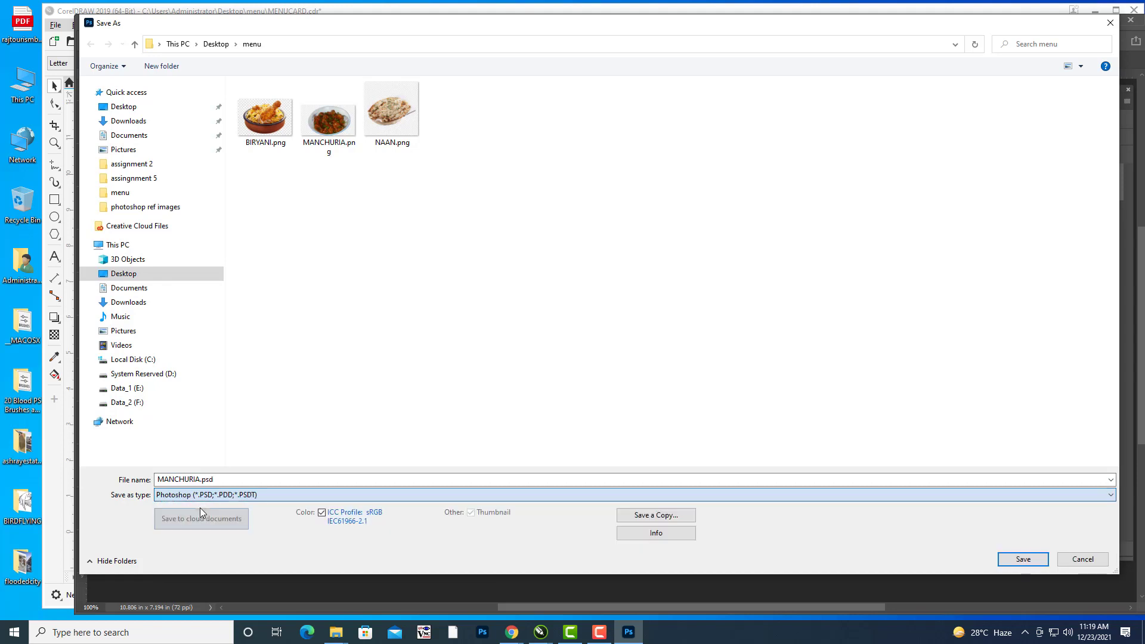
pyautogui.click(271, 480)
pyautogui.click(271, 480)
pyautogui.press('BackSpace')
pyautogui.press('BackSpace')
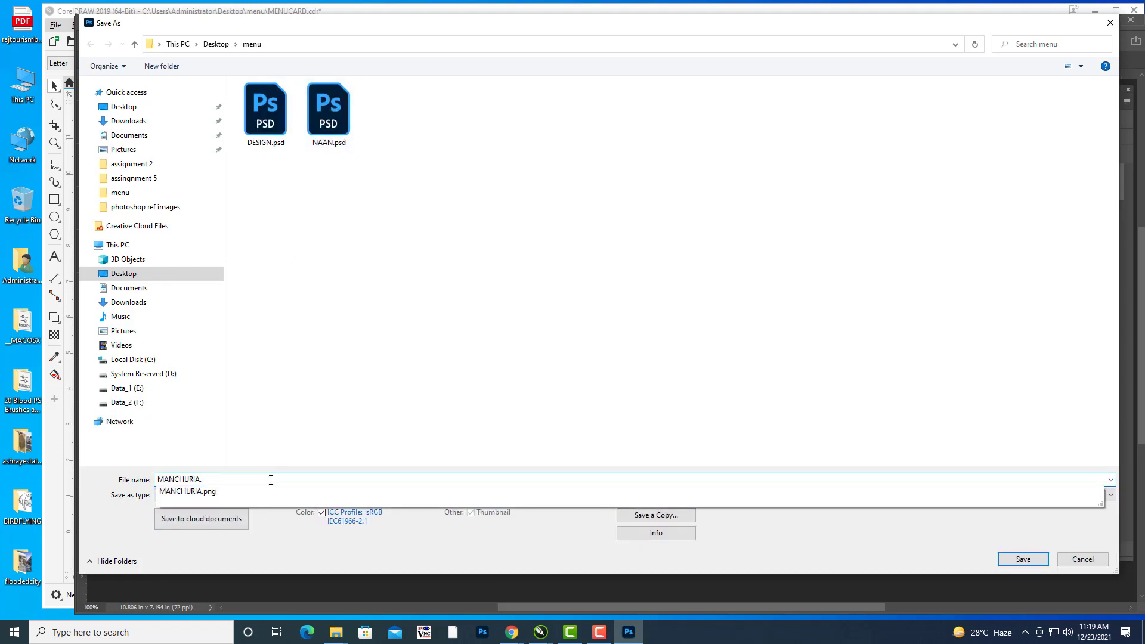
pyautogui.press('BackSpace')
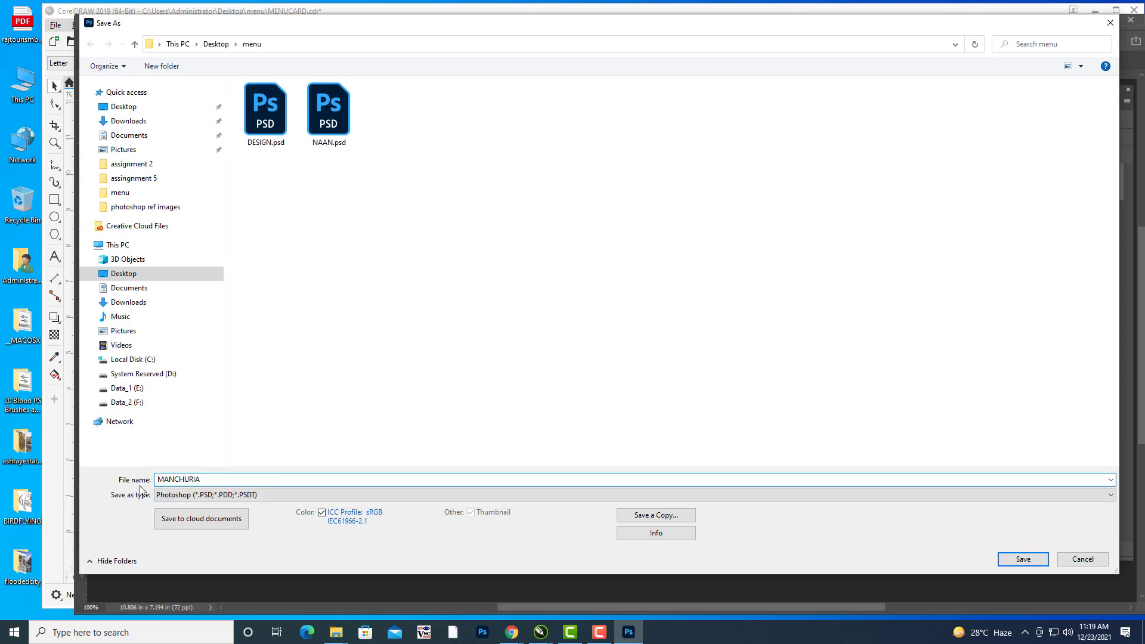
pyautogui.click(1022, 559)
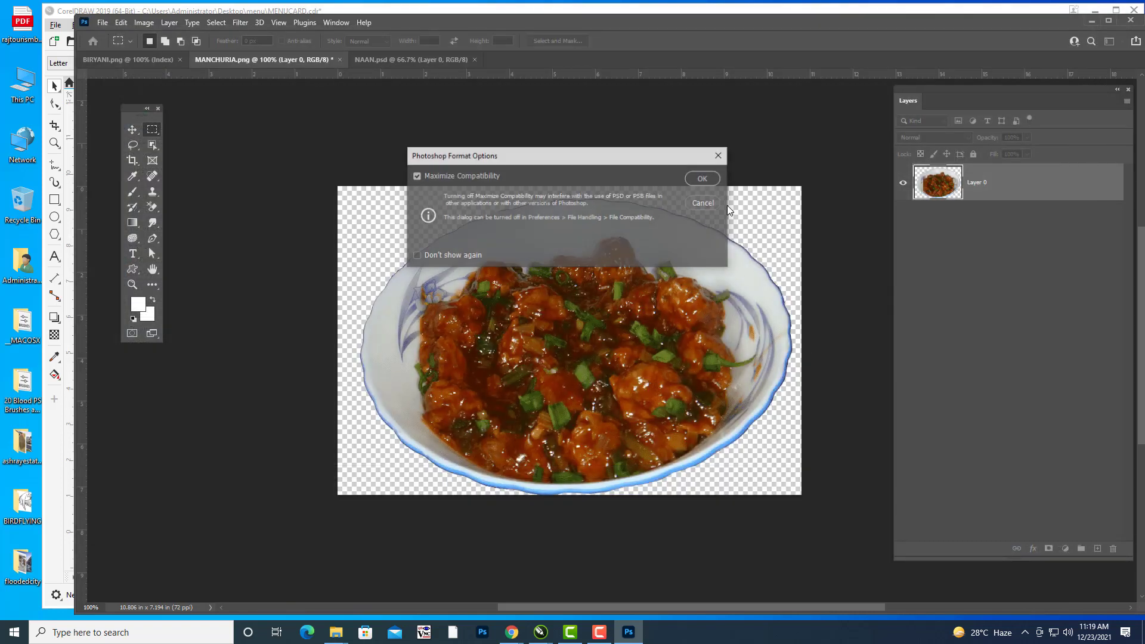
pyautogui.click(704, 179)
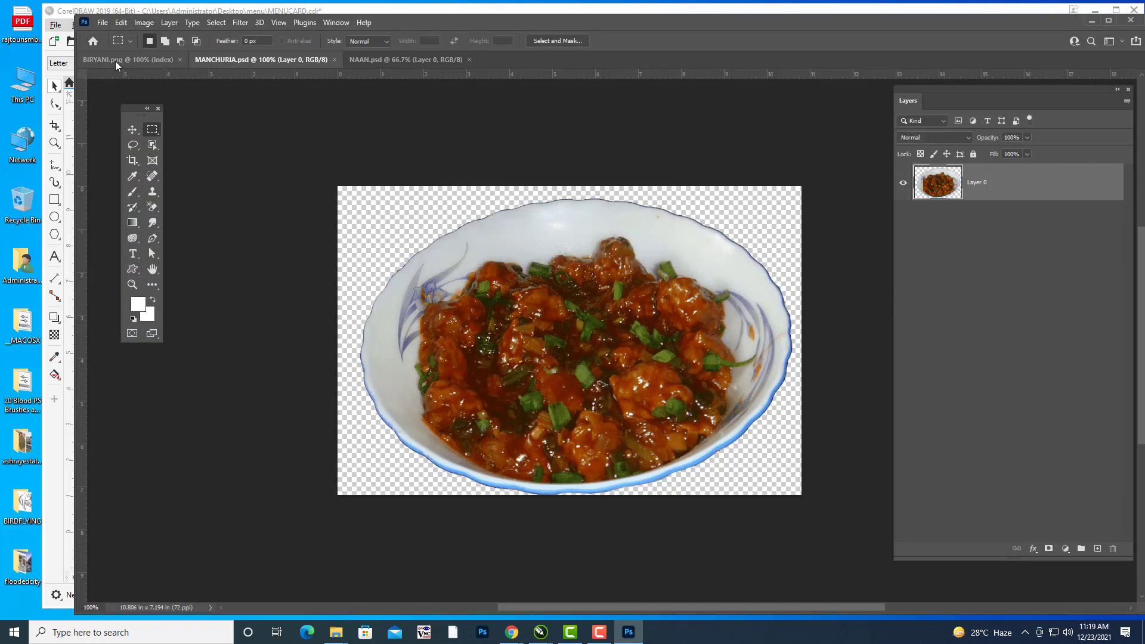
# Switch to the BIRYANI.png document and convert its colour mode to RGB.
pyautogui.click(128, 59)
pyautogui.hotkey('ctrl', '-')
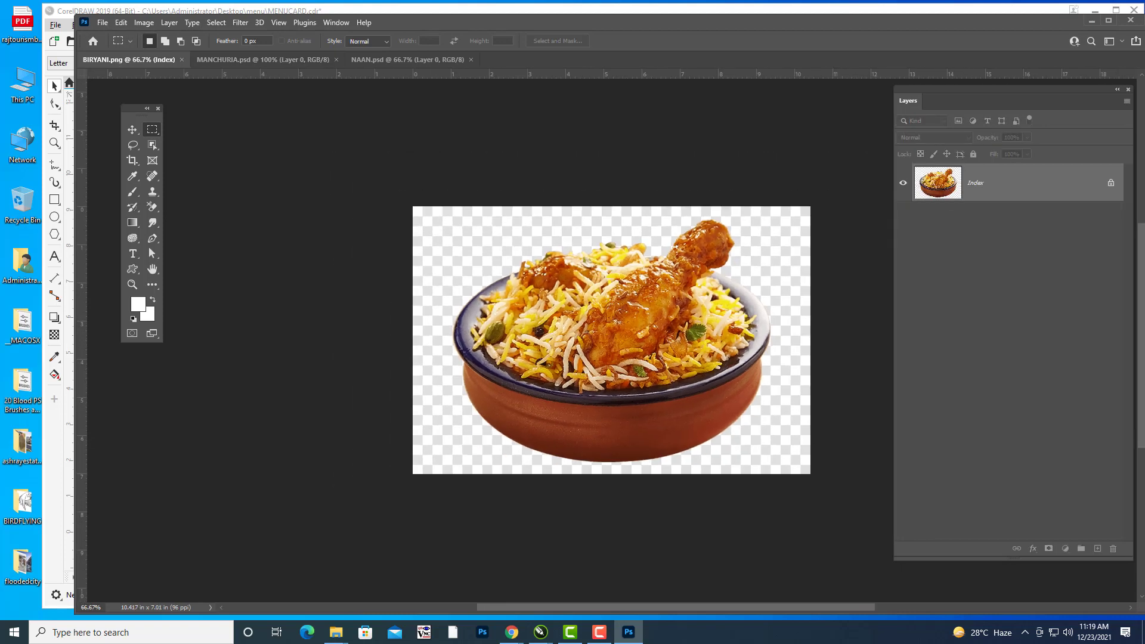
pyautogui.click(144, 22)
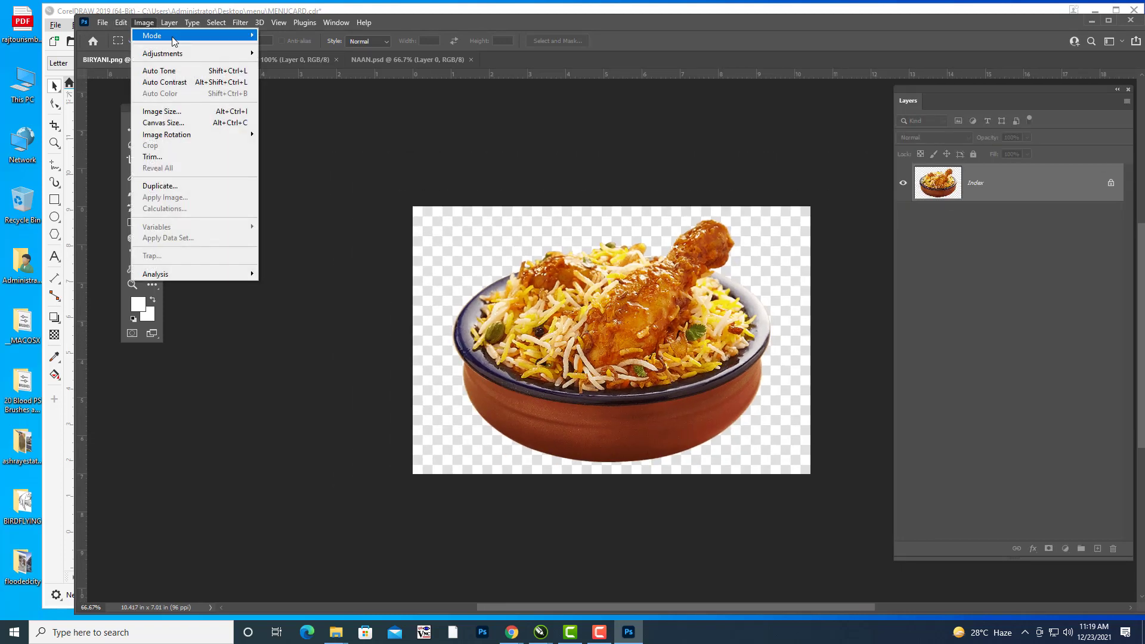
pyautogui.moveTo(175, 37)
pyautogui.click(297, 80)
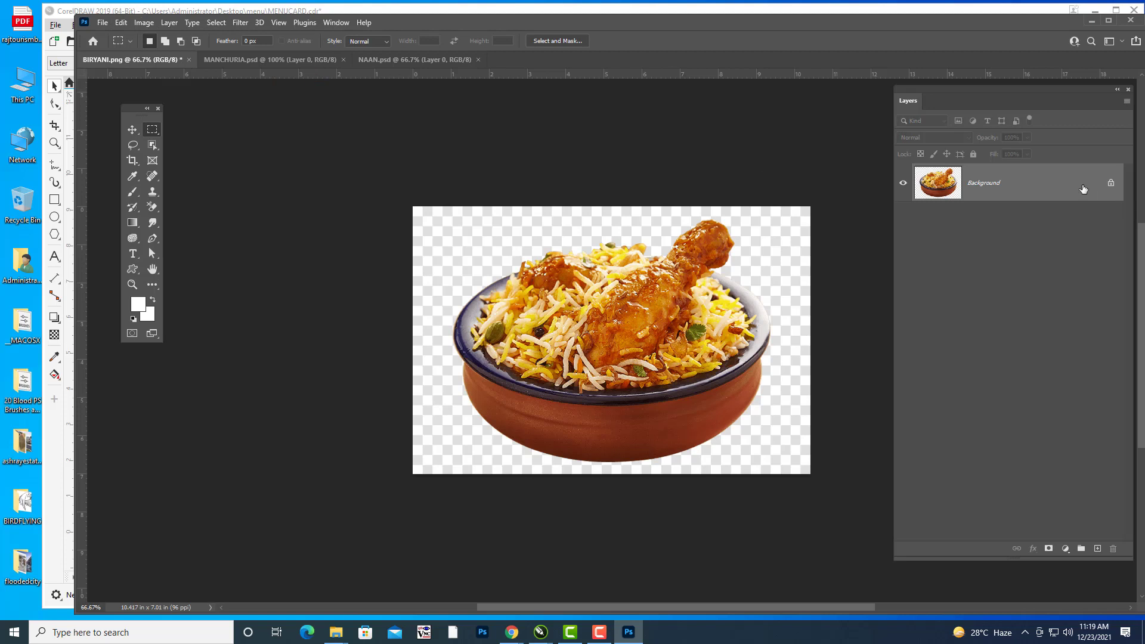
# Isolate the biryani bowl with the Object Selection tool, converting the background to Layer 0, deleting everything outside the bowl and deselecting.
pyautogui.doubleClick(1051, 187)
pyautogui.press('Return')
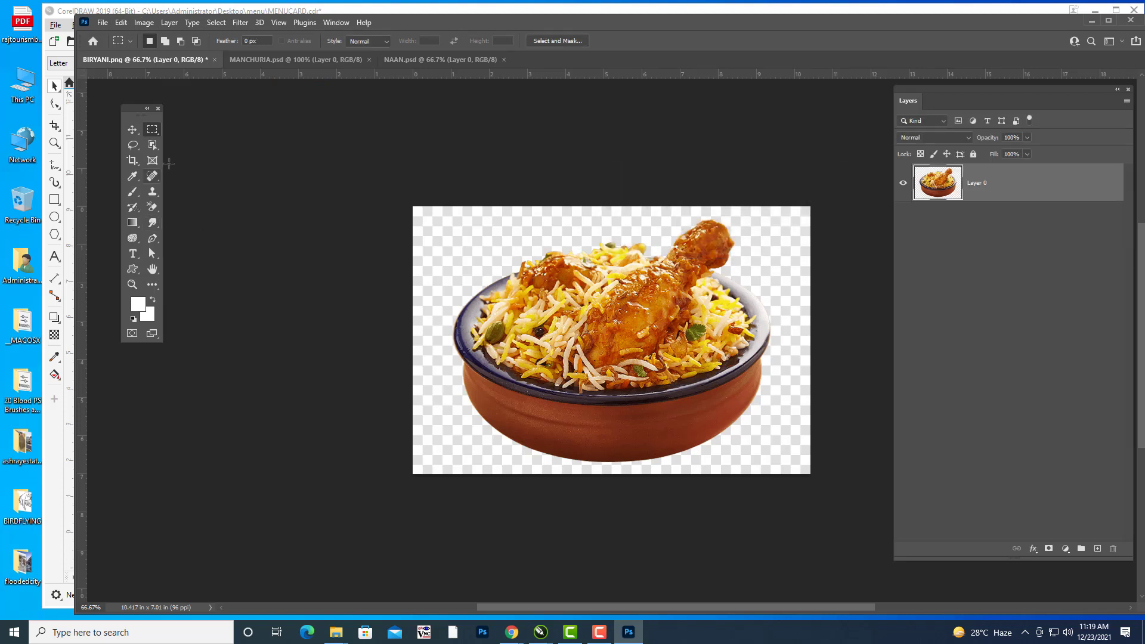
pyautogui.rightClick(153, 147)
pyautogui.click(190, 144)
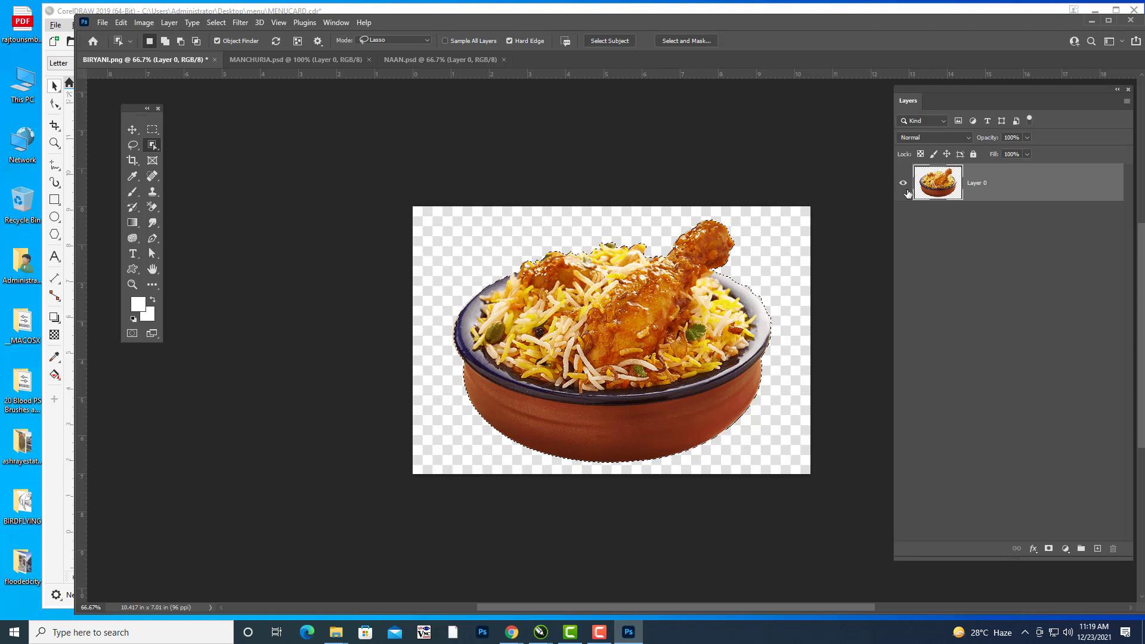
pyautogui.hotkey('ctrl', 'shift', 'i')
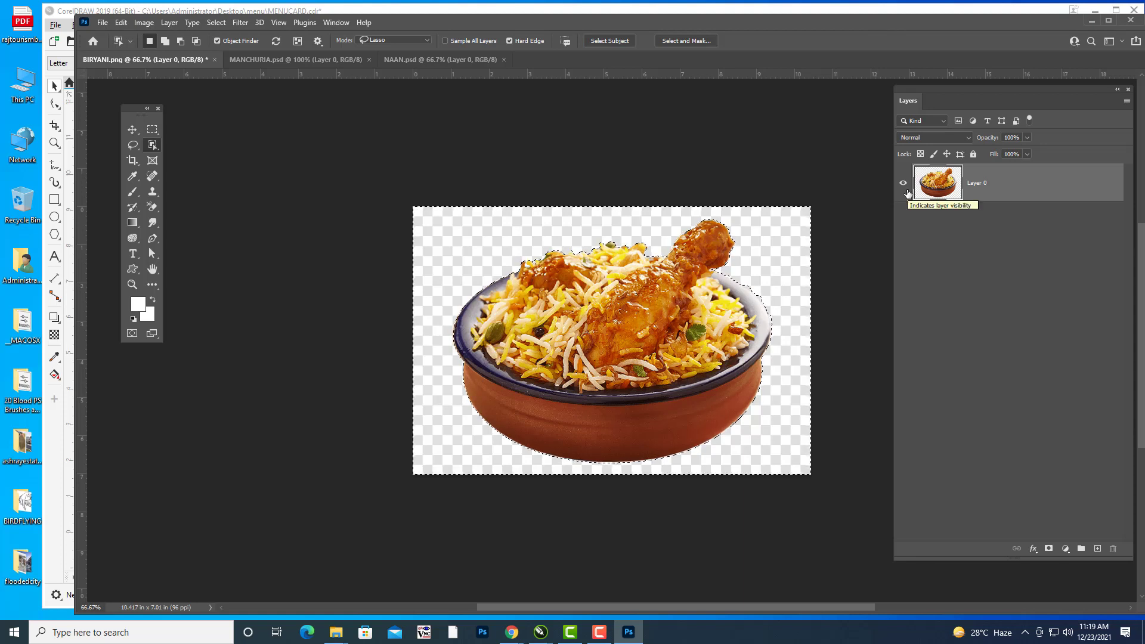
pyautogui.press('Delete')
pyautogui.hotkey('ctrl', 'd')
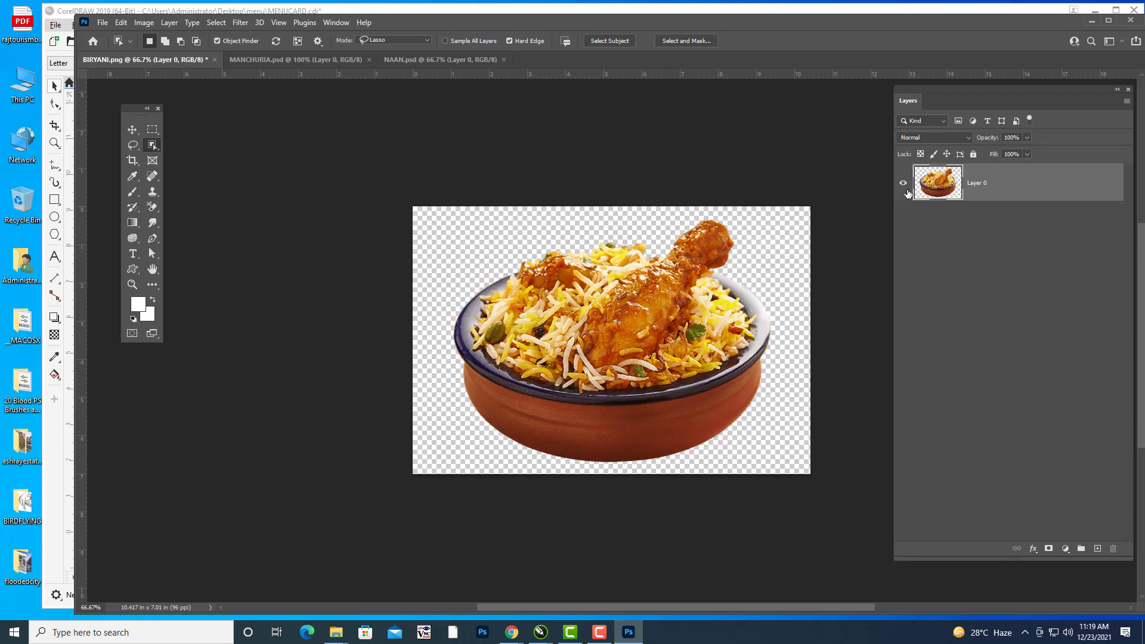
# Save the biryani cutout on the computer in the menu folder as a Photoshop PSD file named BIRYAN.
pyautogui.click(103, 22)
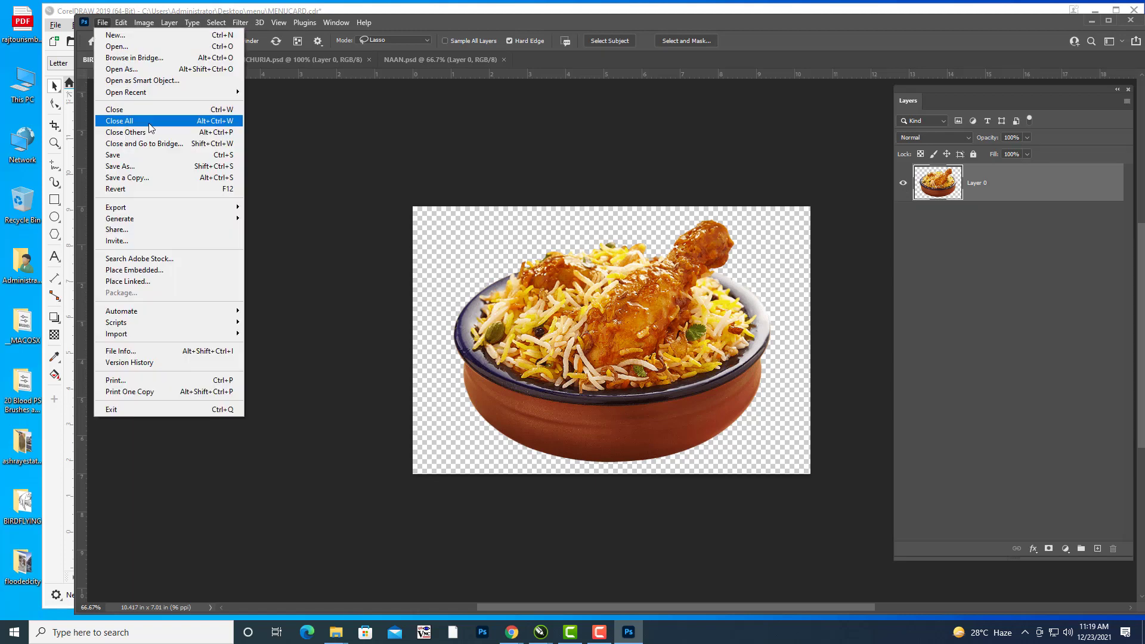
pyautogui.click(148, 155)
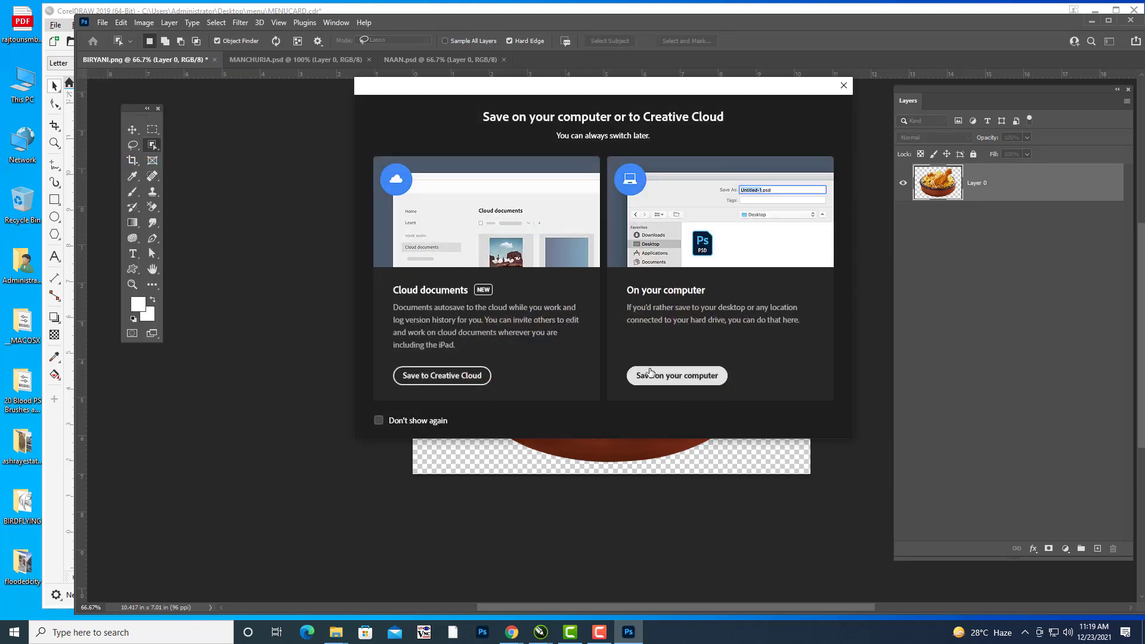
pyautogui.click(650, 374)
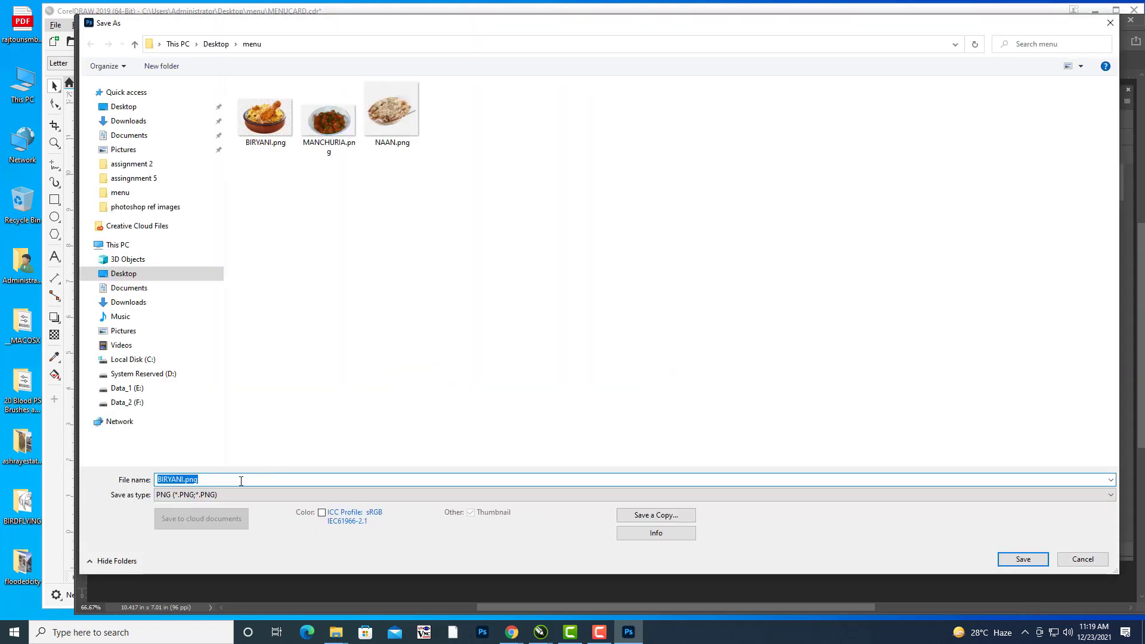
pyautogui.click(196, 494)
pyautogui.click(196, 507)
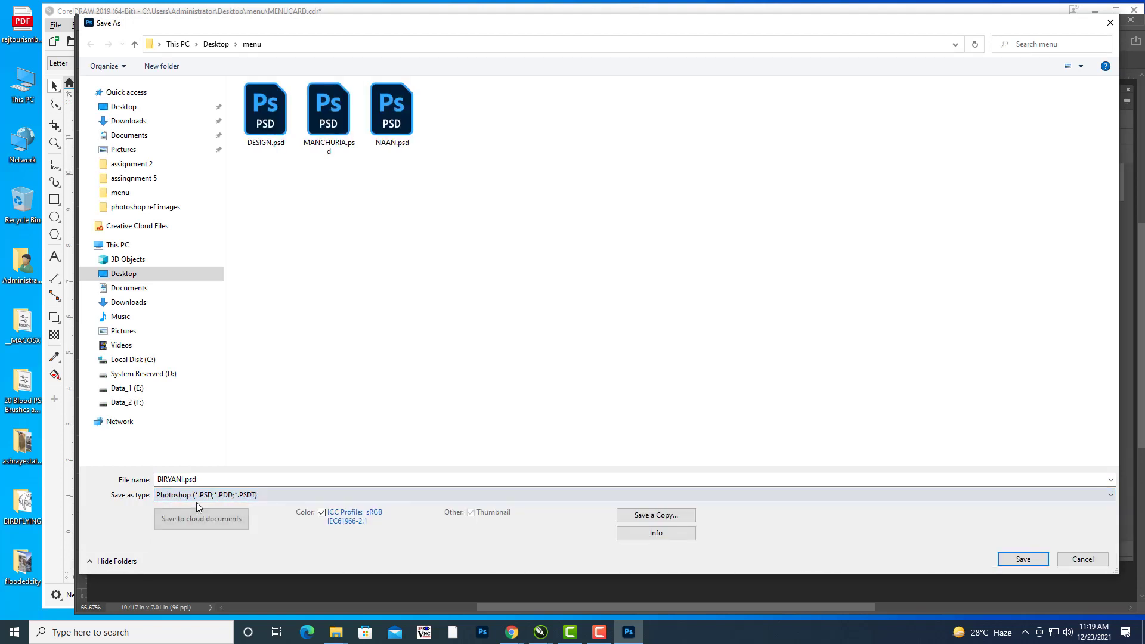
pyautogui.click(235, 480)
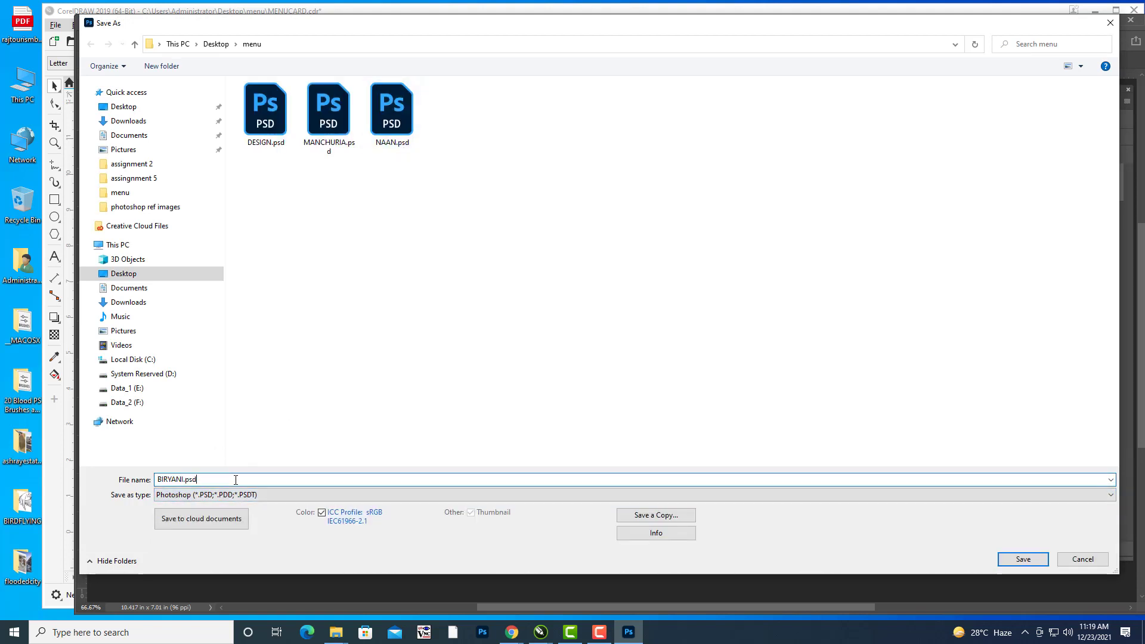
pyautogui.press('BackSpace')
pyautogui.press('BackSpace')
pyautogui.press('BackSpace')
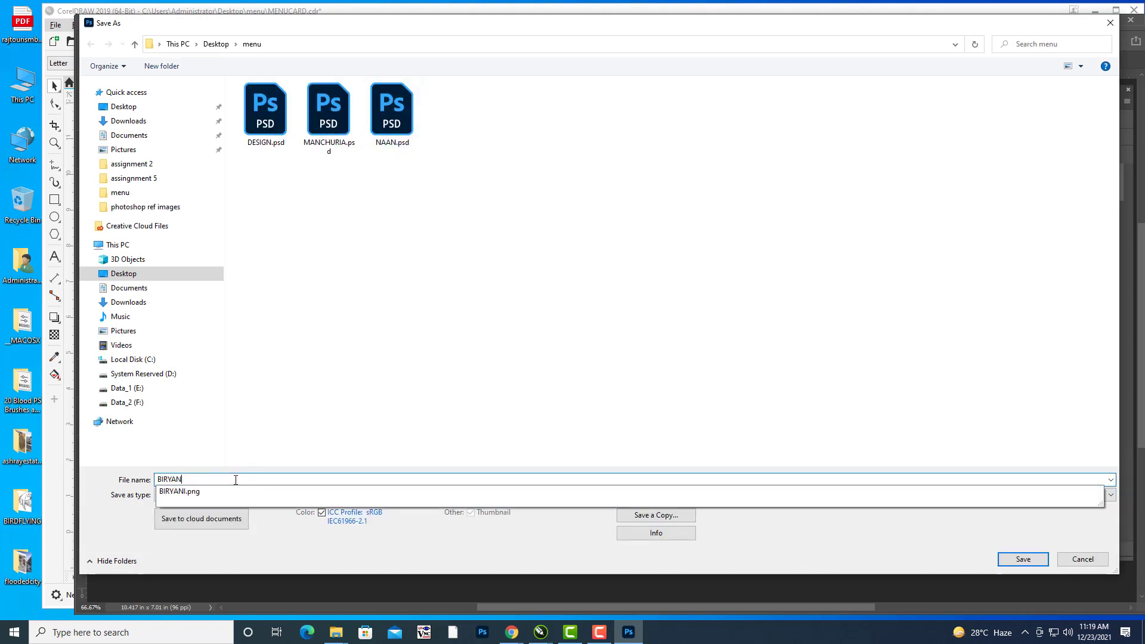
pyautogui.click(107, 483)
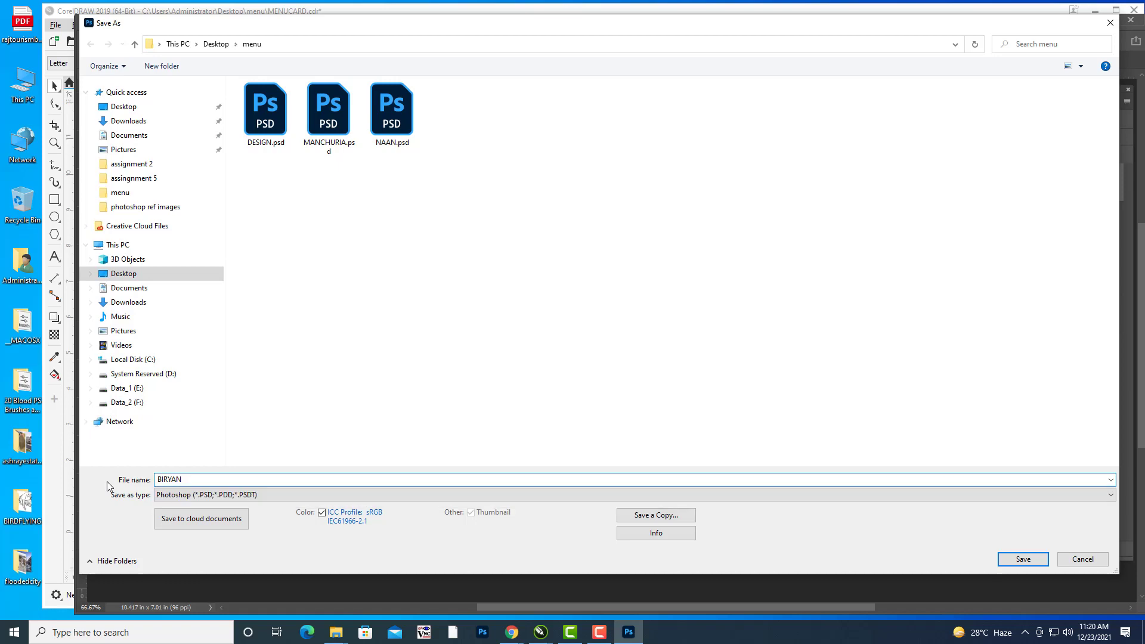
pyautogui.click(1023, 558)
pyautogui.click(704, 178)
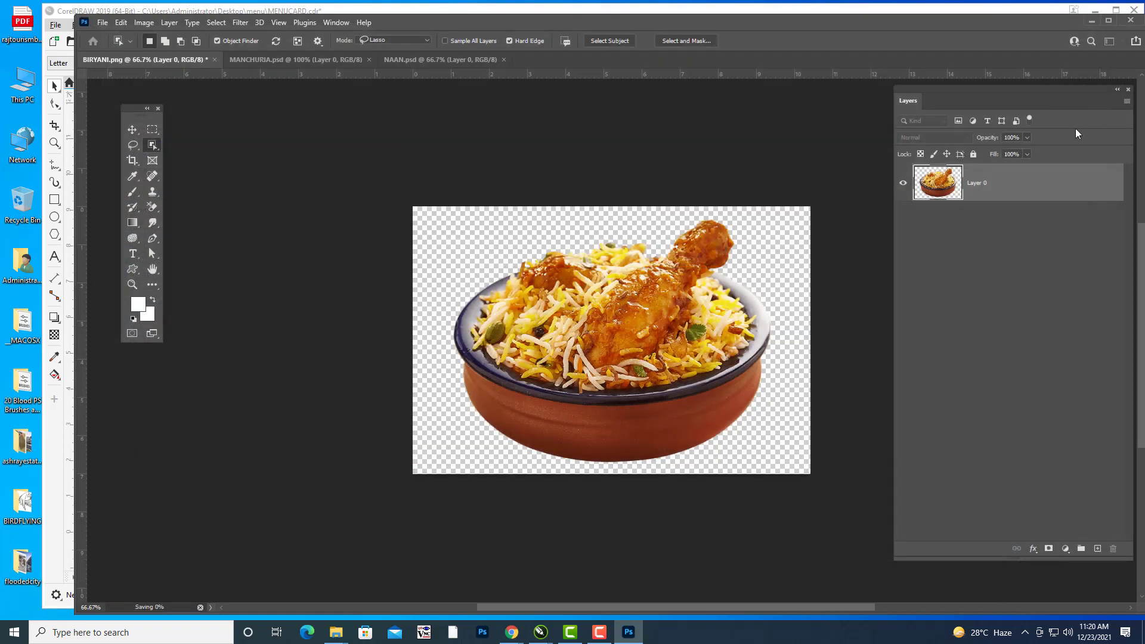
# Switch to the MENUCARD.cdr document in CorelDRAW and make Layer 1 the active layer.
pyautogui.click(1093, 20)
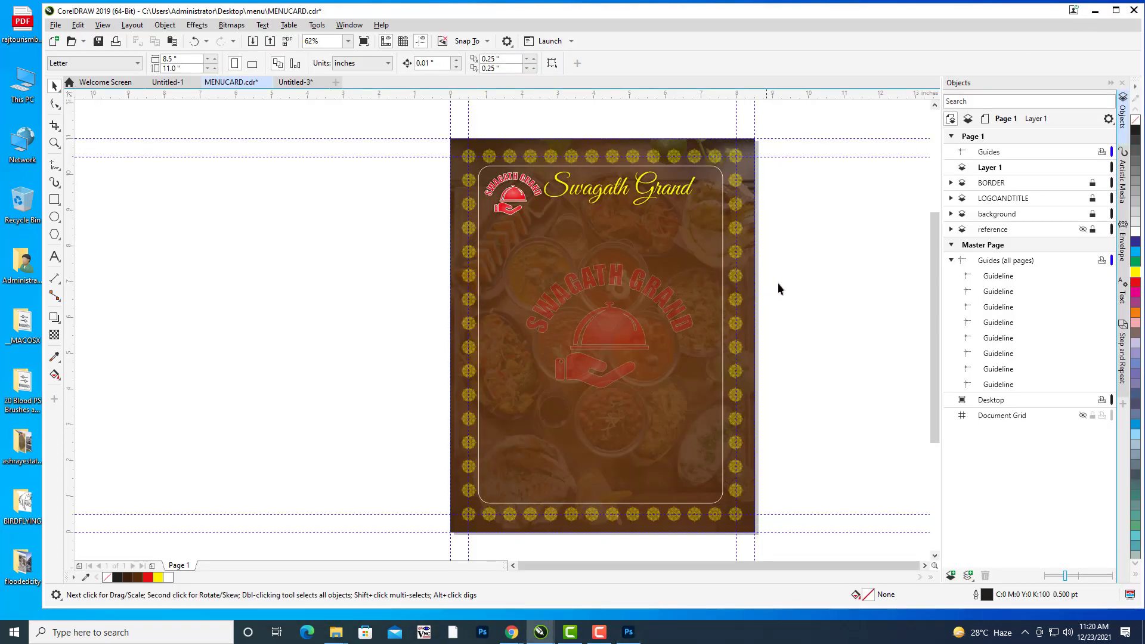
pyautogui.moveTo(777, 284); pyautogui.dragTo(736, 255)
pyautogui.click(987, 167)
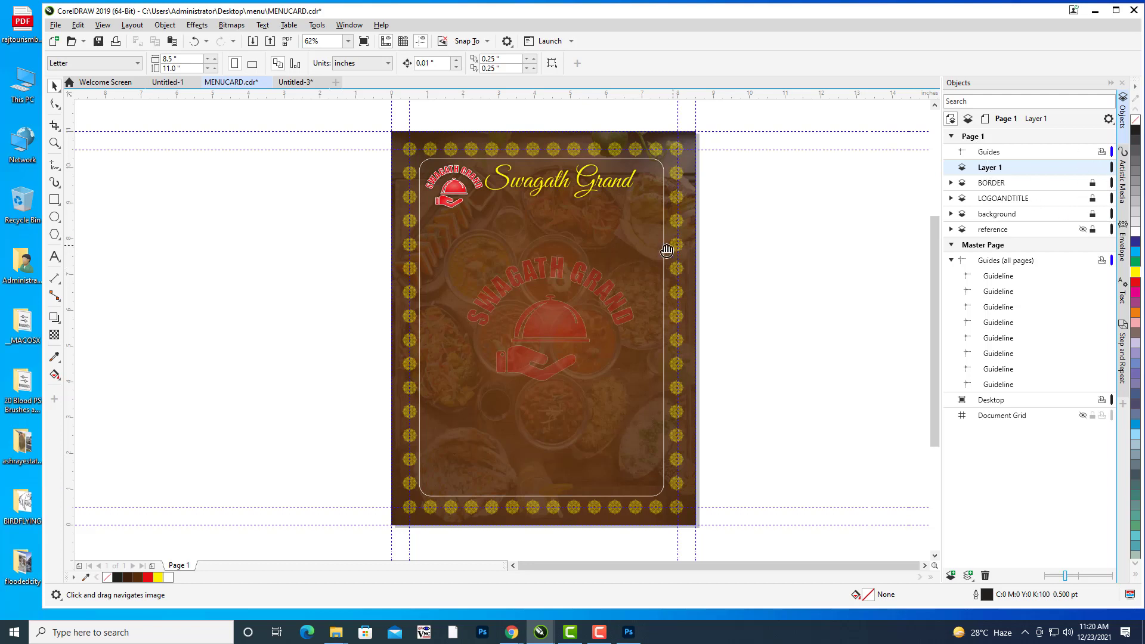
pyautogui.moveTo(670, 249); pyautogui.dragTo(664, 251)
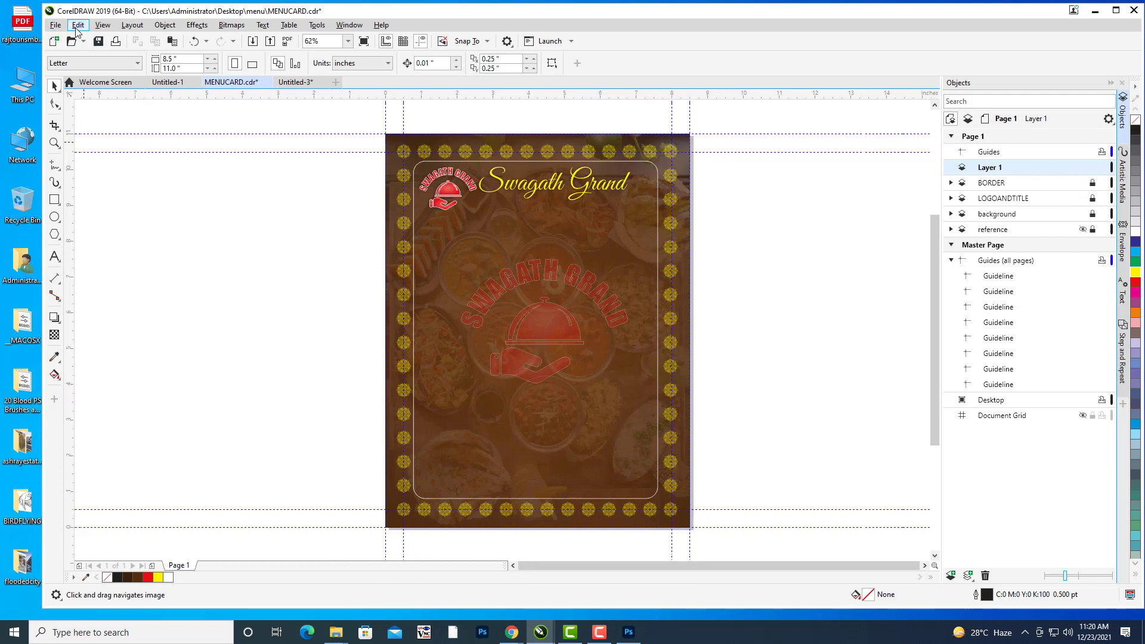
# Import BIRYAN.psd from the menu folder and place it on Layer 1 at its original size.
pyautogui.click(76, 27)
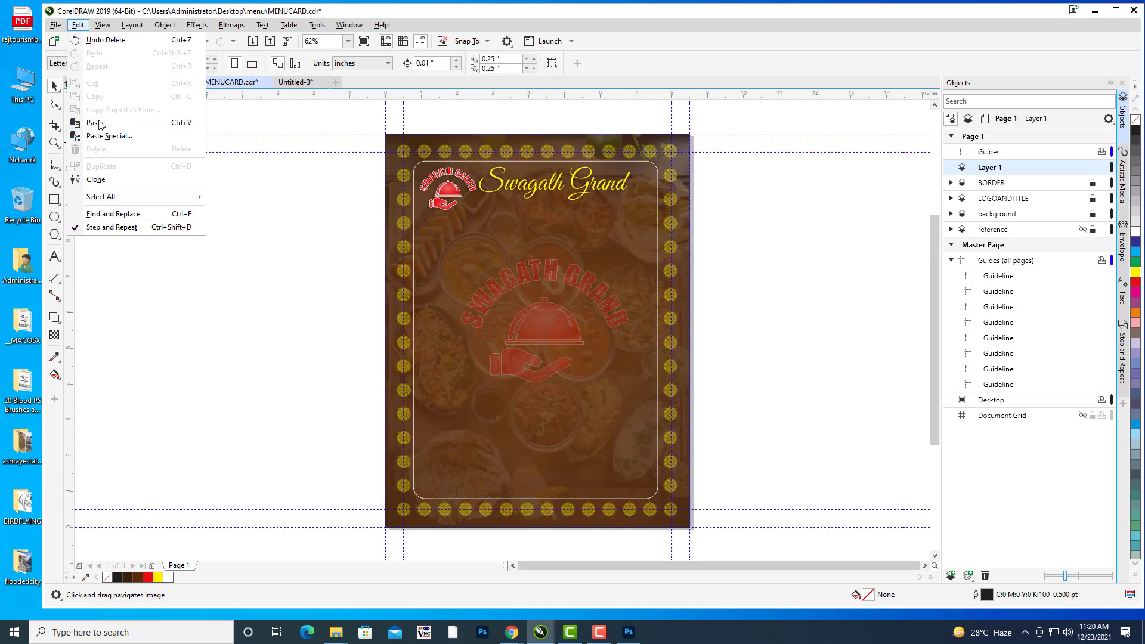
pyautogui.moveTo(55, 28)
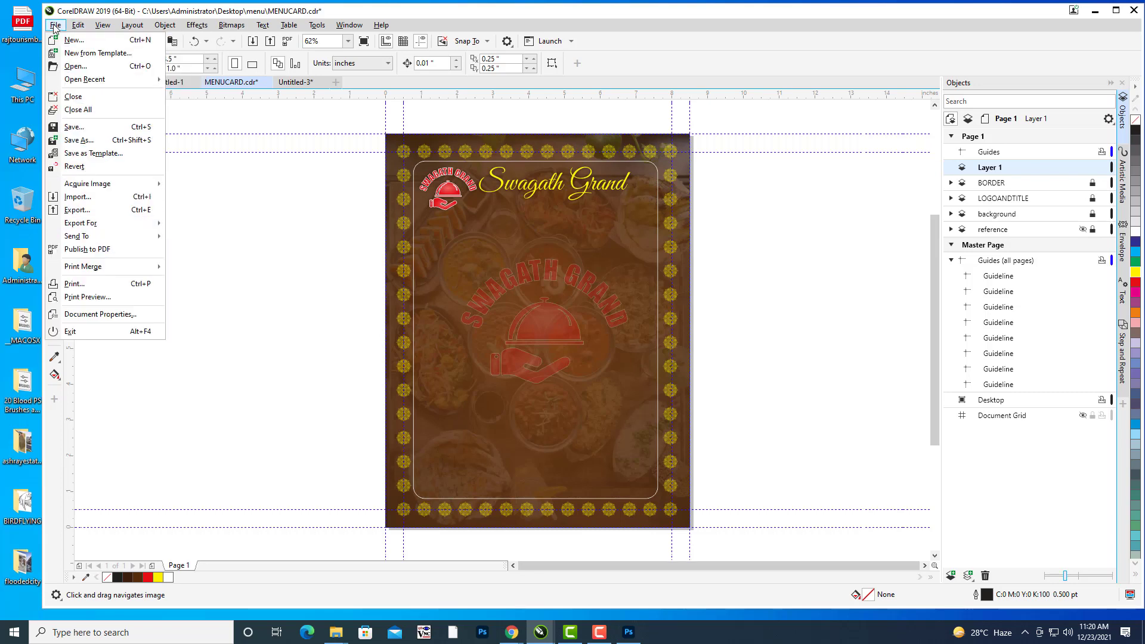
pyautogui.click(76, 199)
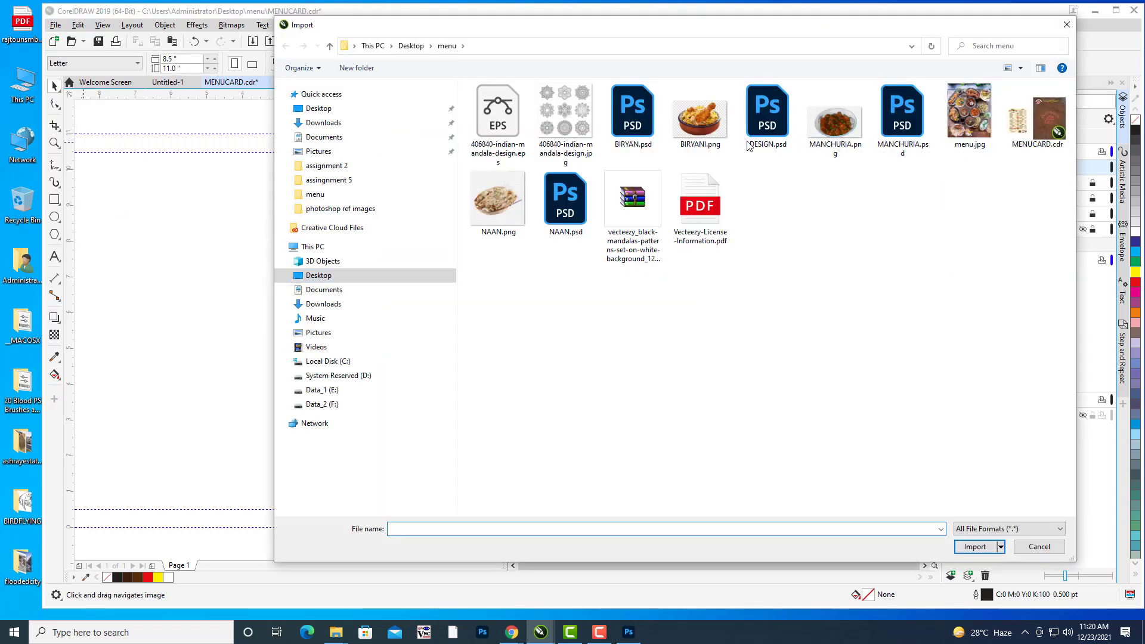
pyautogui.click(710, 125)
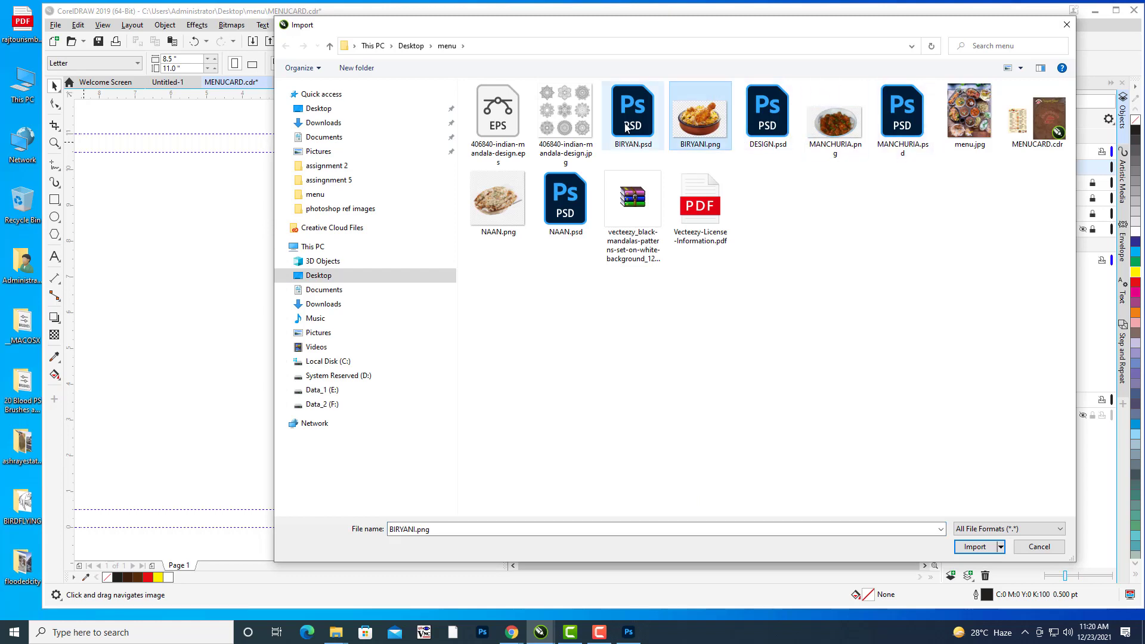
pyautogui.click(976, 568)
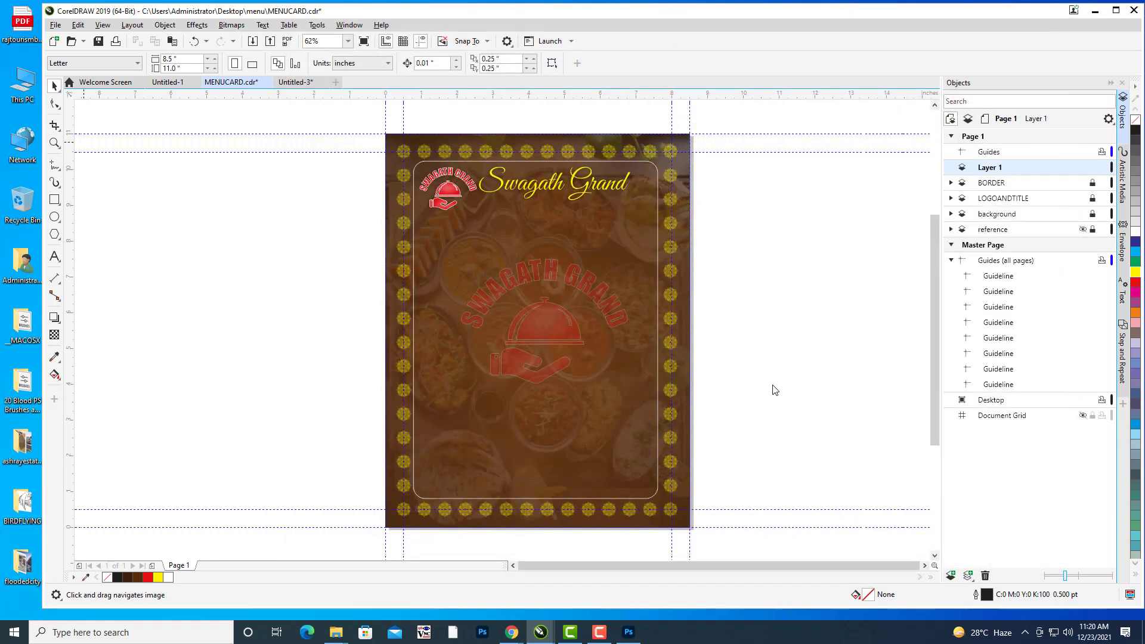
pyautogui.click(769, 380)
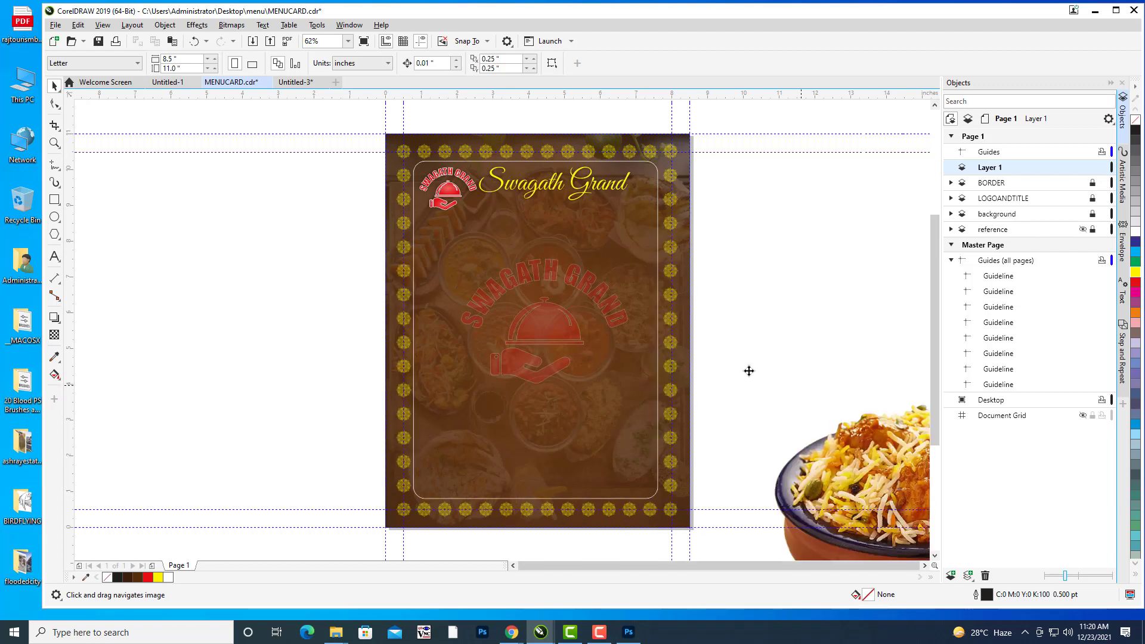
# Scale the biryani image down to about 0.91 × 0.69 in and position it below the end of the Swagath Grand title.
pyautogui.moveTo(841, 430); pyautogui.dragTo(506, 309)
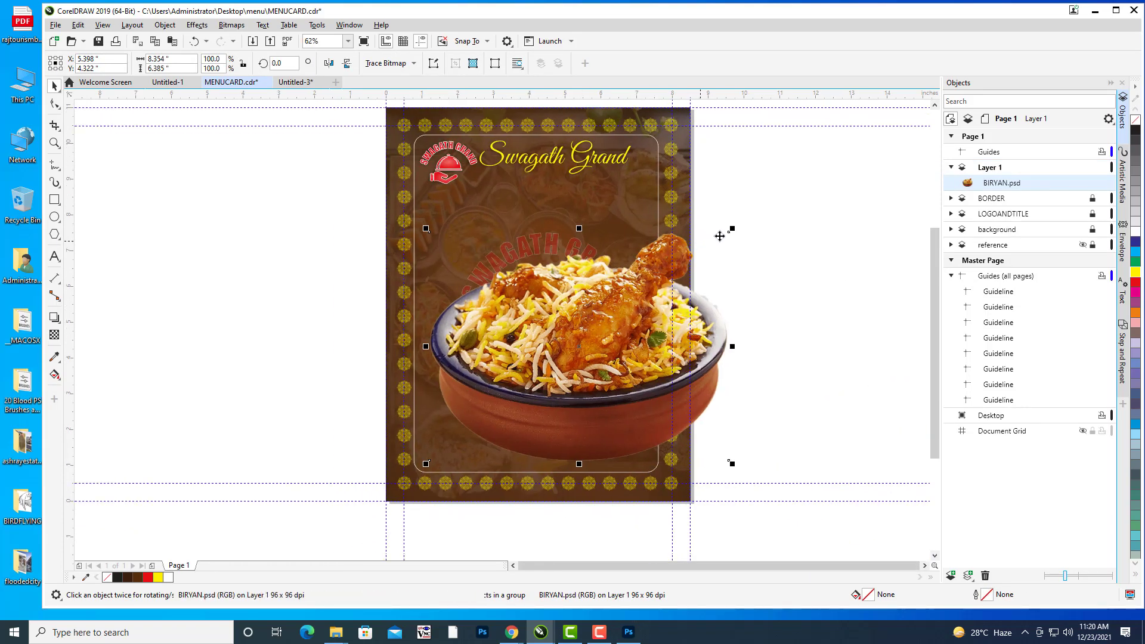
pyautogui.moveTo(732, 229); pyautogui.dragTo(627, 323)
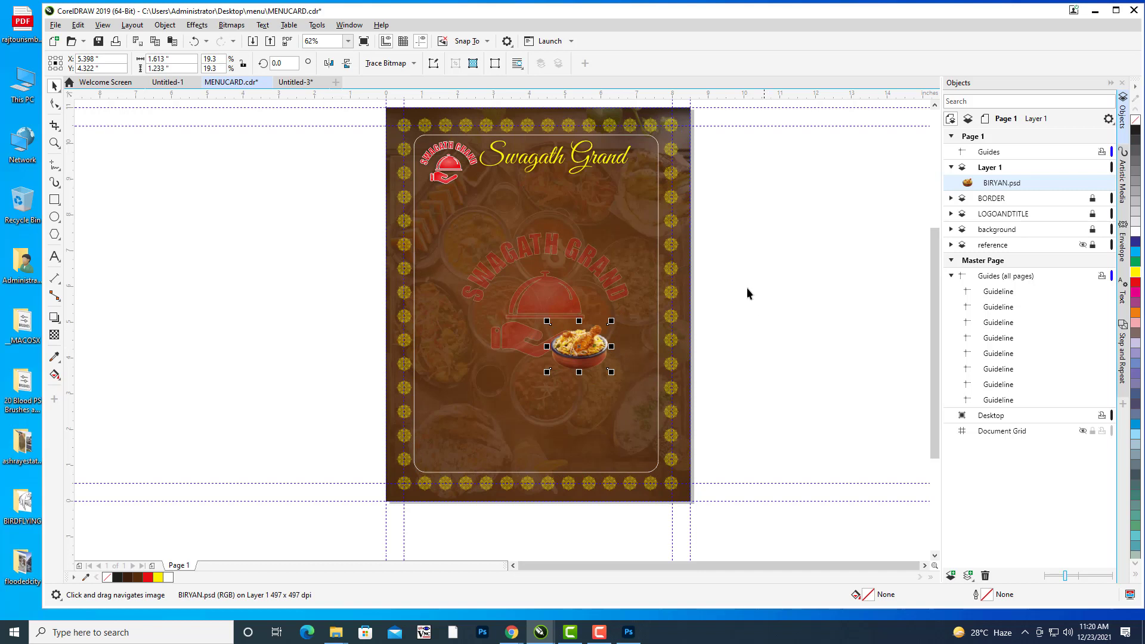
pyautogui.moveTo(578, 341); pyautogui.dragTo(642, 185)
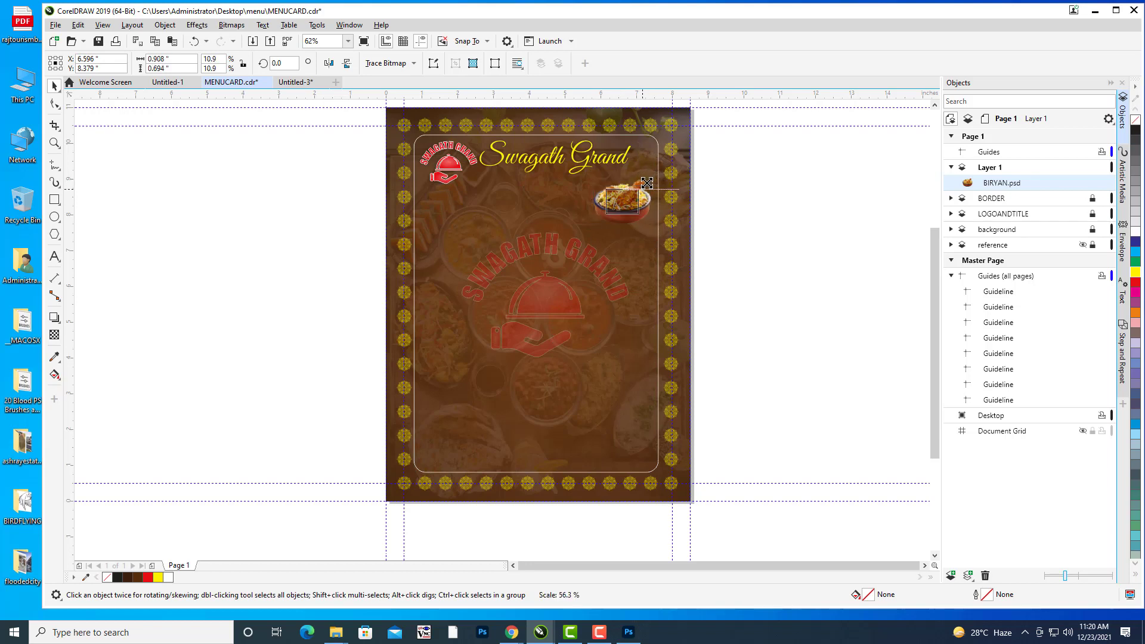
pyautogui.click(847, 332)
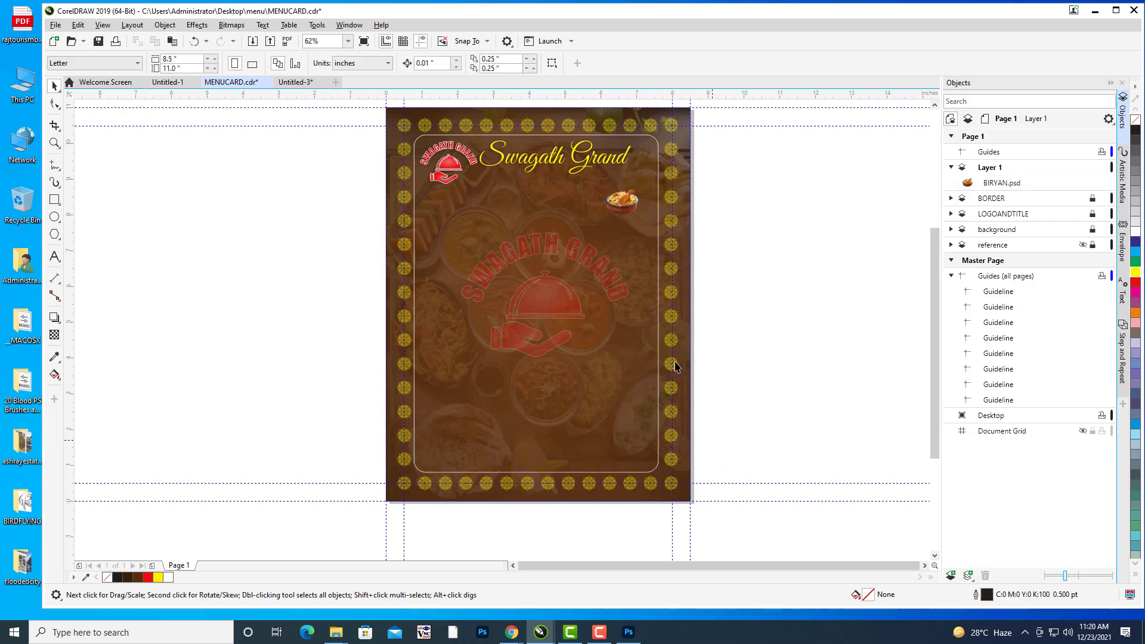
pyautogui.moveTo(676, 358)
pyautogui.mouseDown()
pyautogui.moveTo(703, 340)
pyautogui.moveTo(693, 355)
pyautogui.mouseUp()
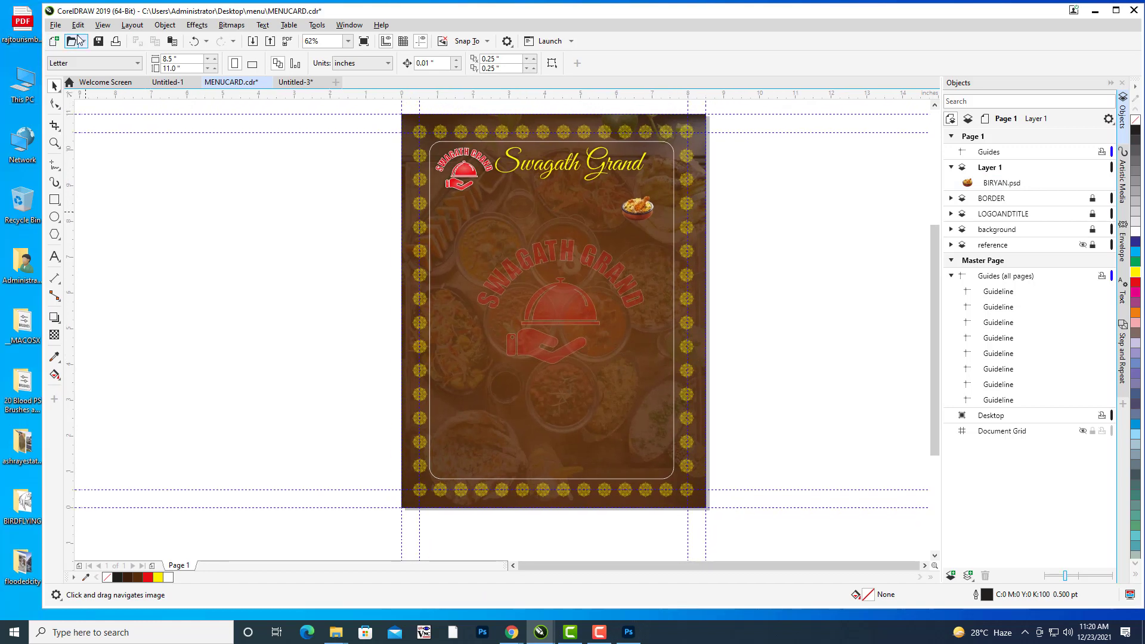
pyautogui.click(57, 26)
pyautogui.click(87, 198)
pyautogui.click(488, 215)
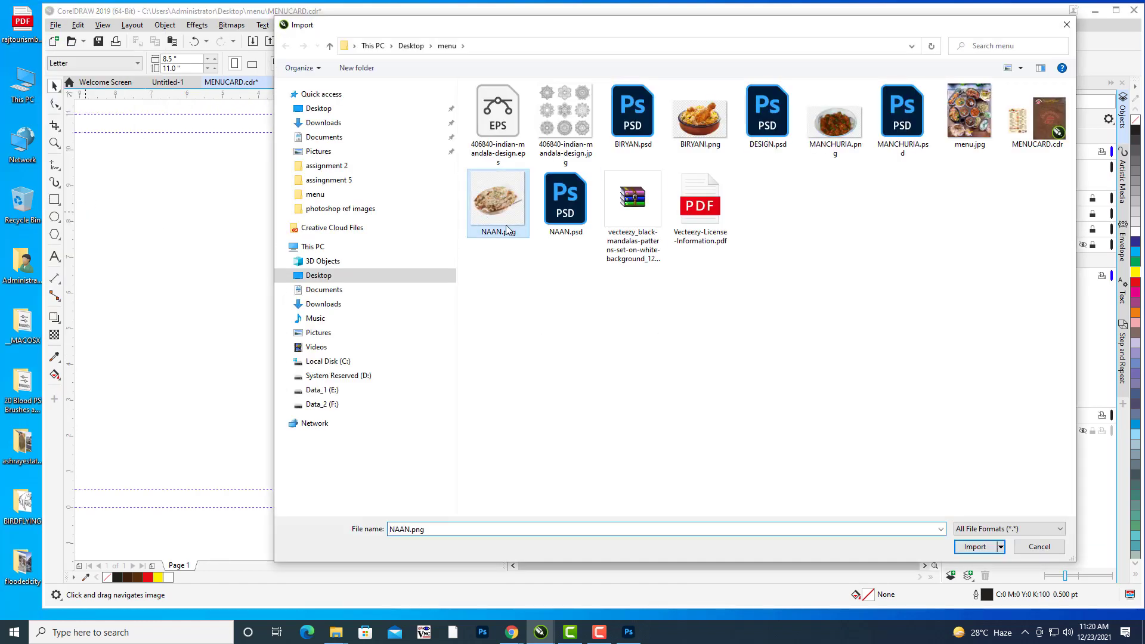
pyautogui.click(984, 547)
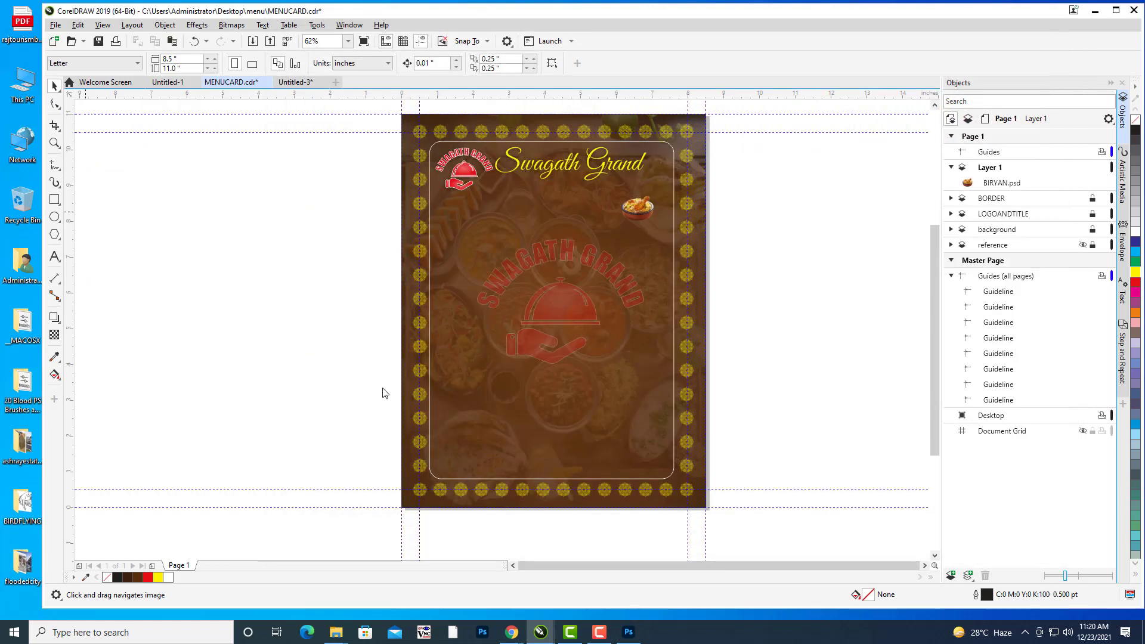
pyautogui.click(305, 360)
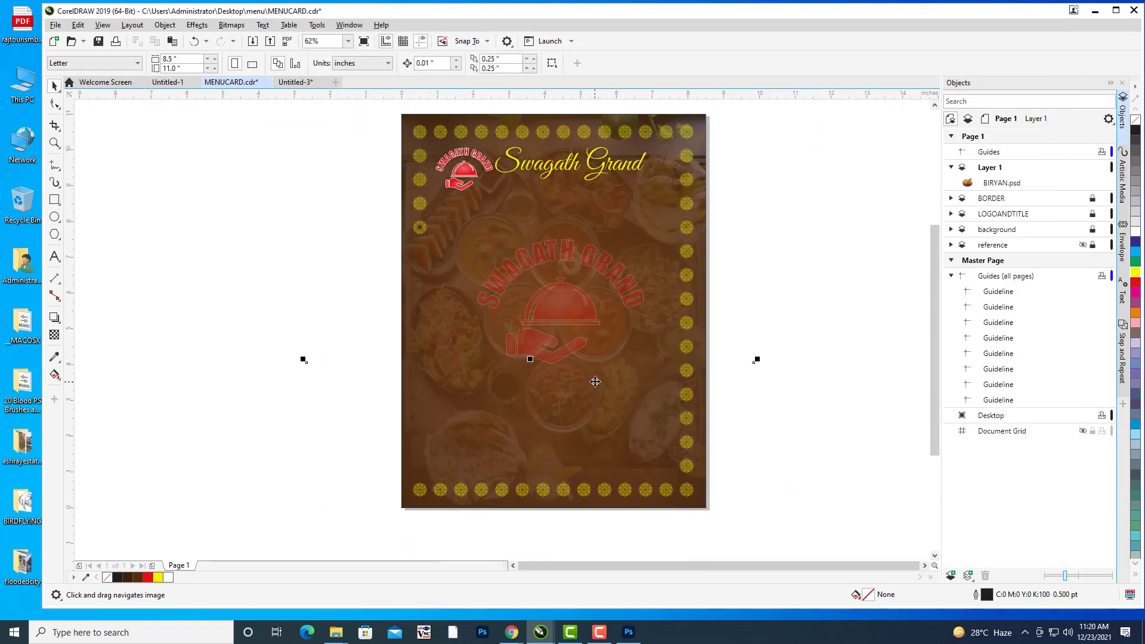
pyautogui.moveTo(643, 367)
pyautogui.mouseDown()
pyautogui.moveTo(652, 356)
pyautogui.moveTo(664, 366)
pyautogui.mouseUp()
pyautogui.press('Delete')
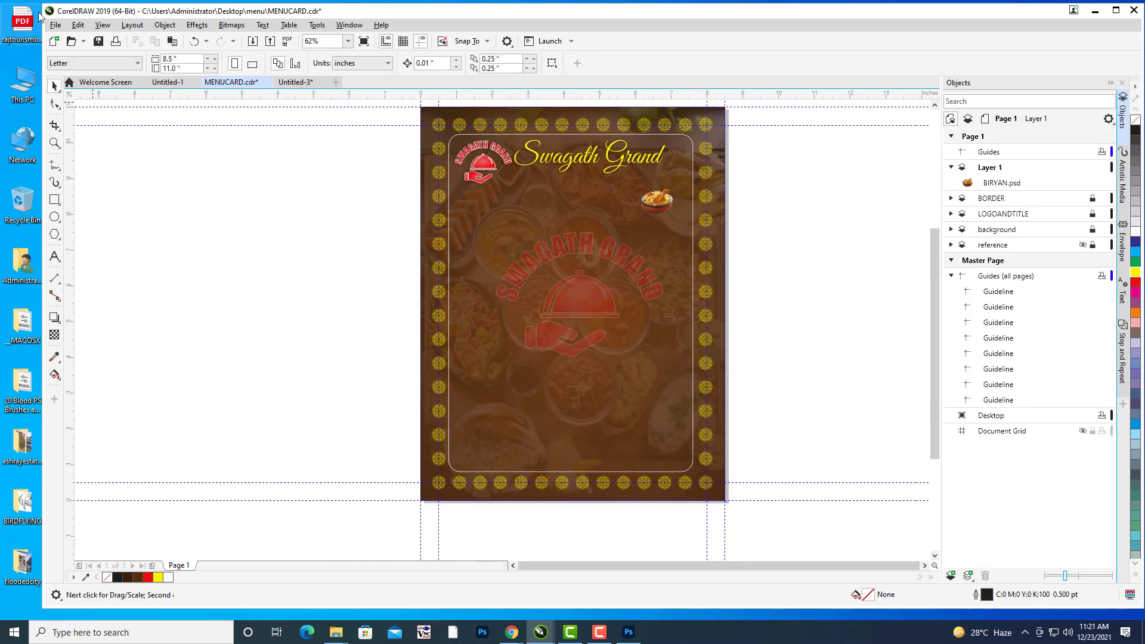
# Import NAAN.psd from the menu folder and place it on Layer 1 at its original size.
pyautogui.click(55, 25)
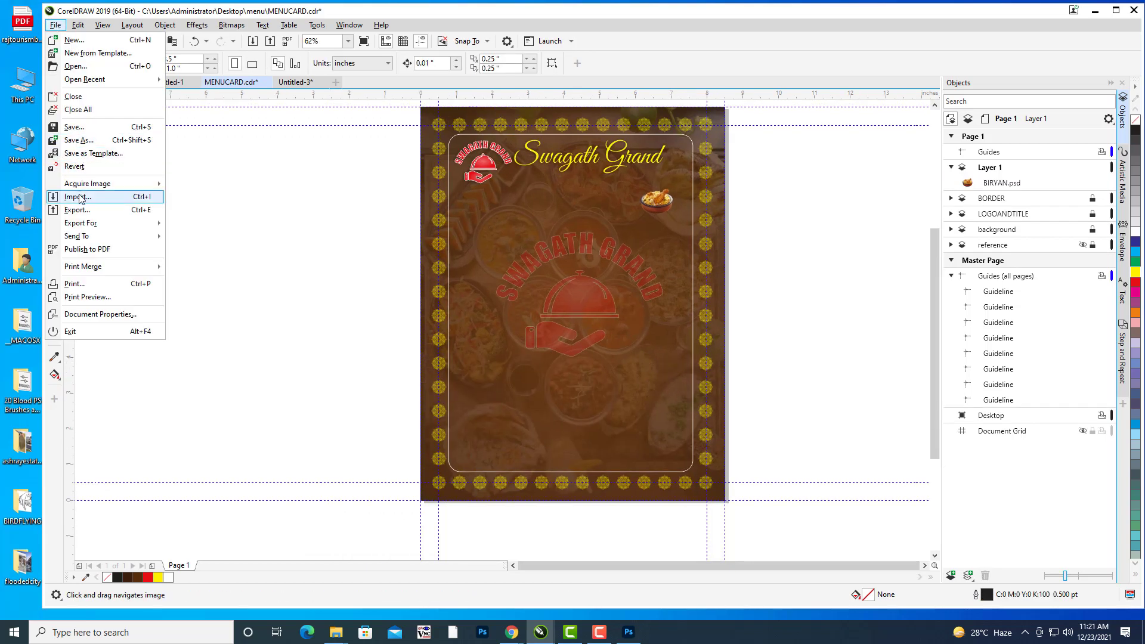
pyautogui.click(188, 217)
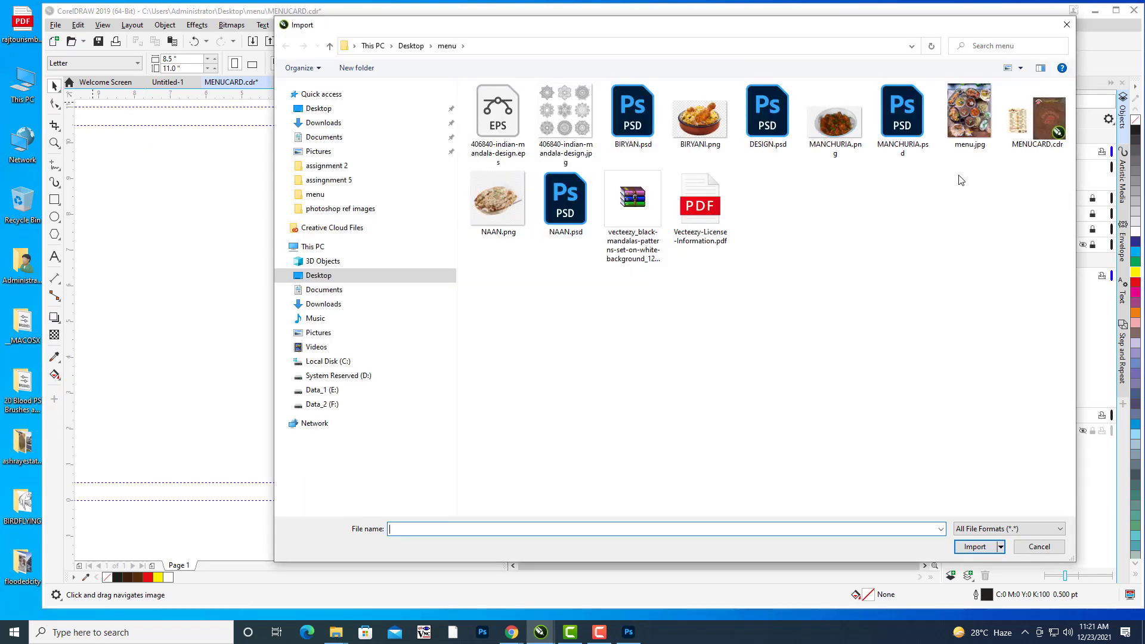
pyautogui.click(565, 200)
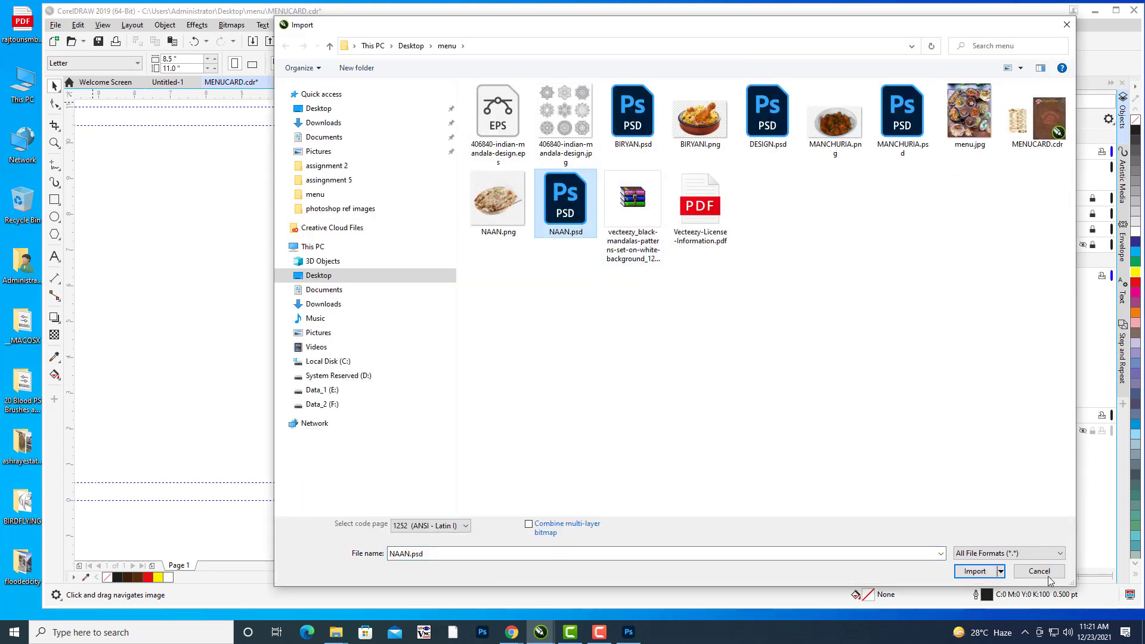
pyautogui.click(972, 569)
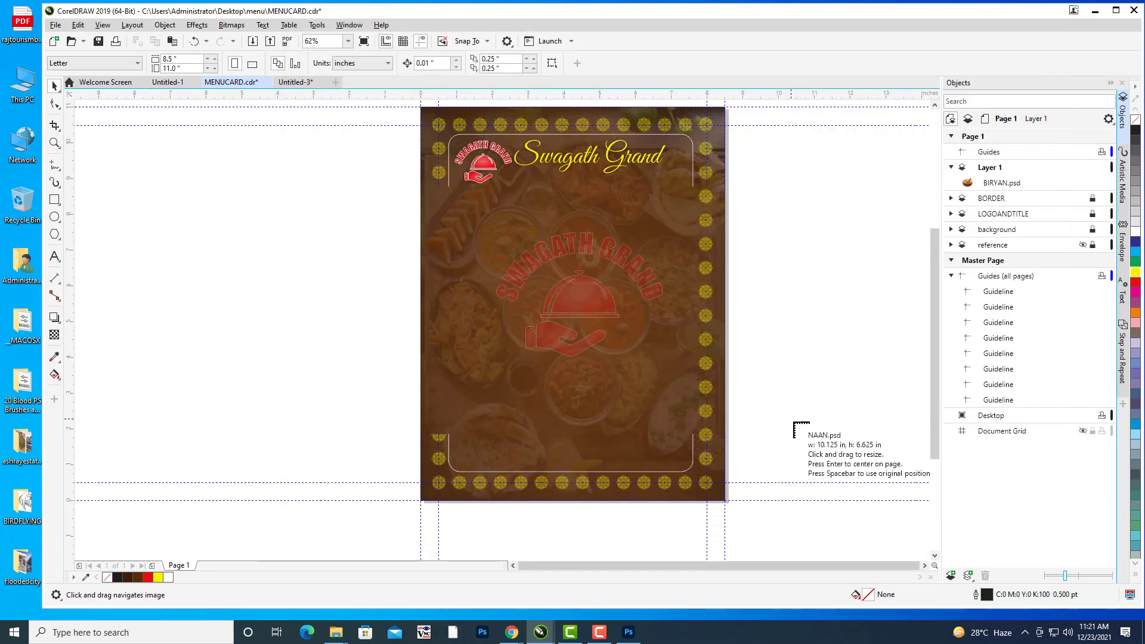
pyautogui.click(788, 418)
# Scale the naan image down to about 1.10 × 0.72 in and position it just inside the left frame line at mid-page.
pyautogui.moveTo(883, 471); pyautogui.dragTo(477, 302)
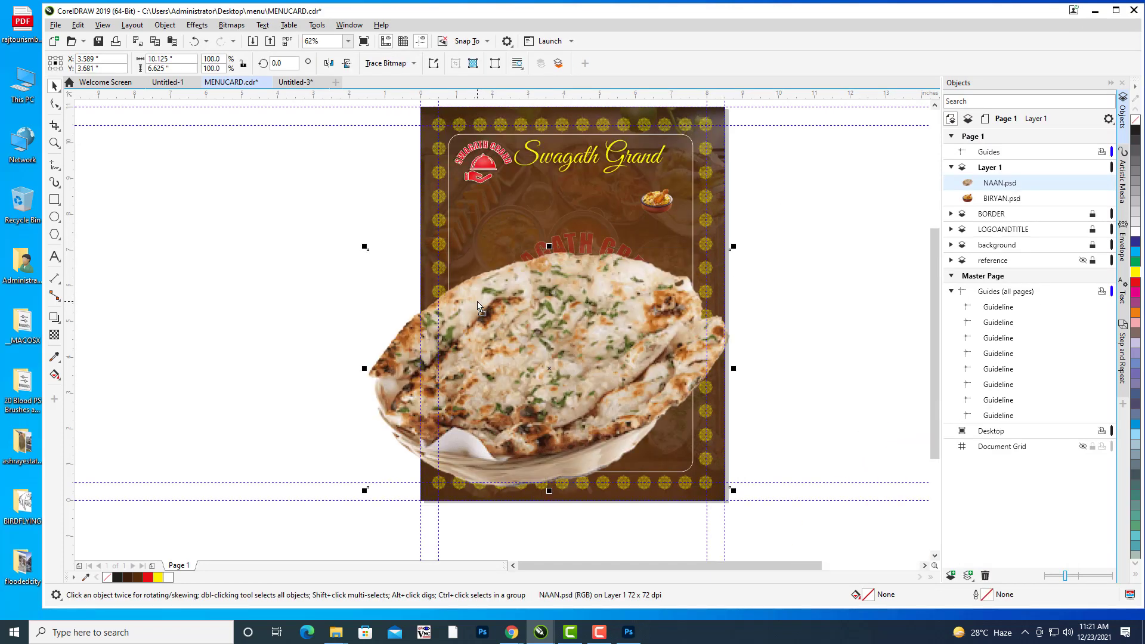
pyautogui.moveTo(738, 245); pyautogui.dragTo(568, 324)
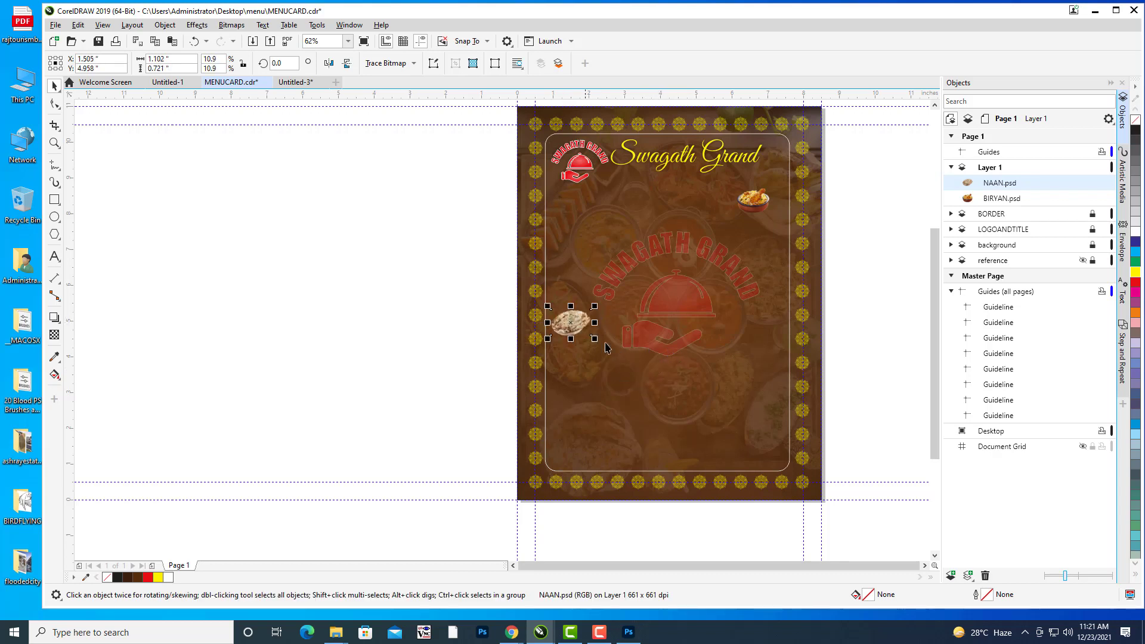
pyautogui.click(889, 331)
pyautogui.moveTo(854, 329); pyautogui.dragTo(840, 342)
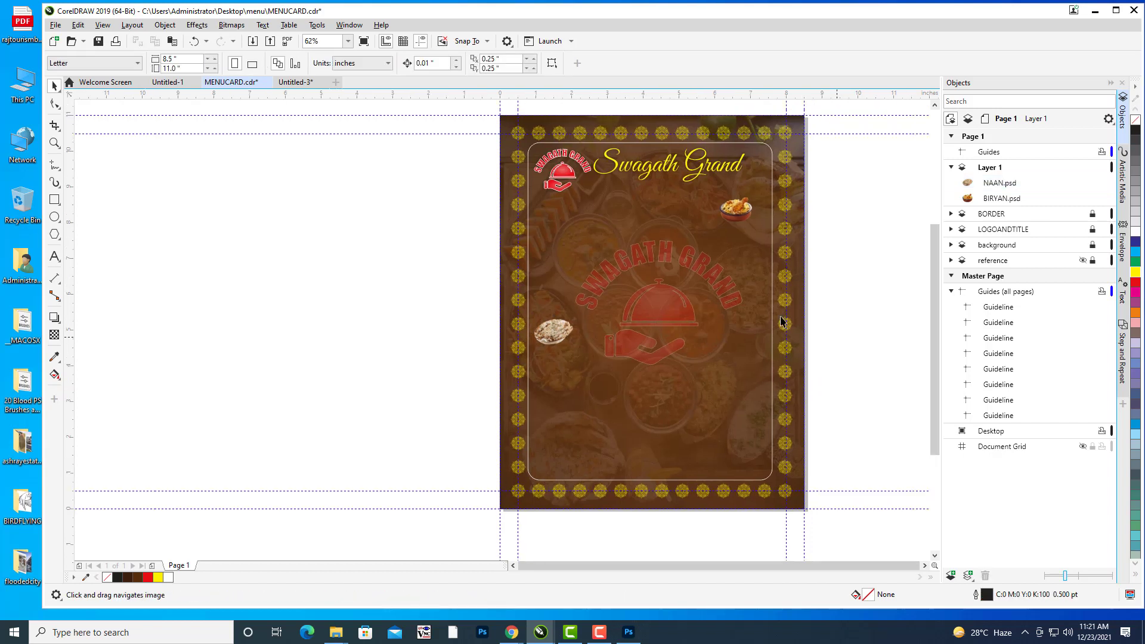
pyautogui.moveTo(750, 266); pyautogui.dragTo(732, 275)
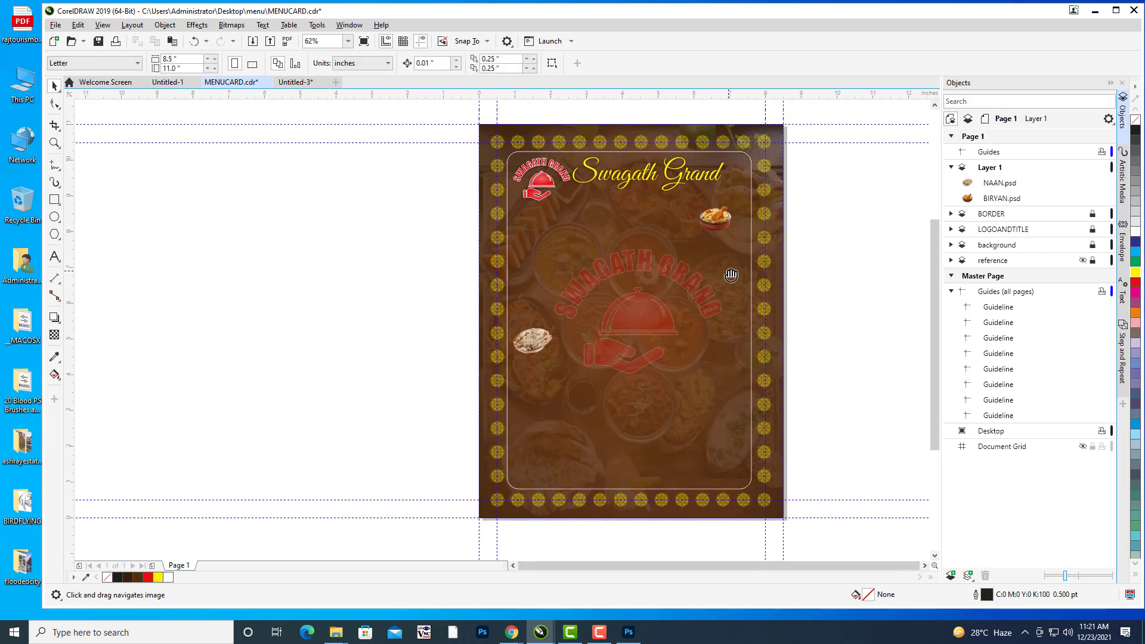
# Import MANCHURIA.psd from the menu folder and place it beside the page at its original size.
pyautogui.click(55, 24)
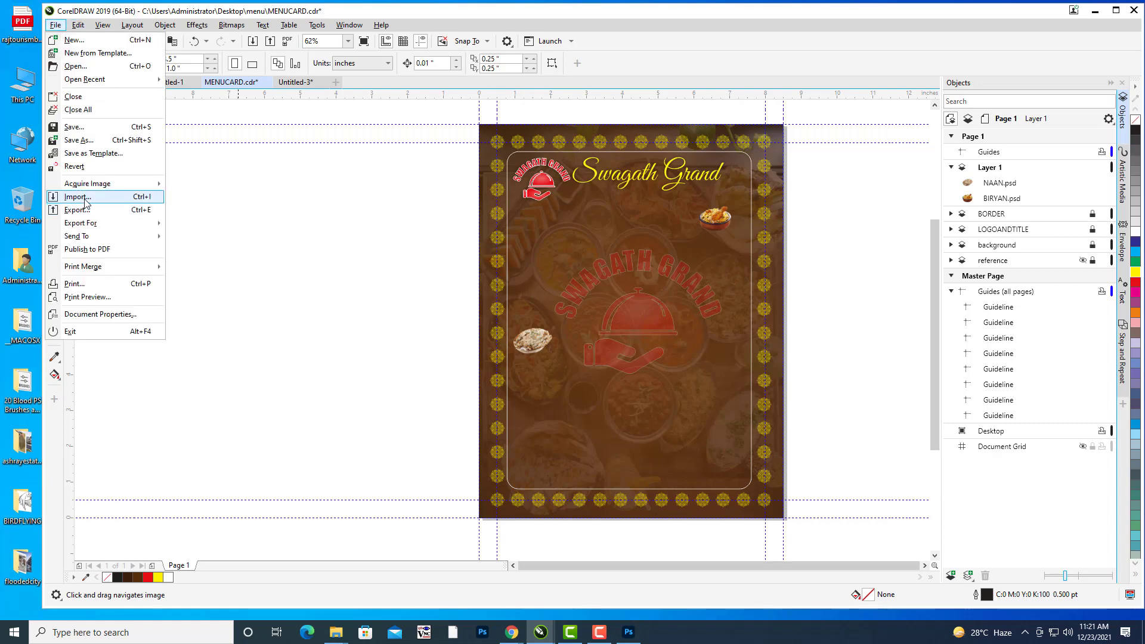
pyautogui.click(77, 197)
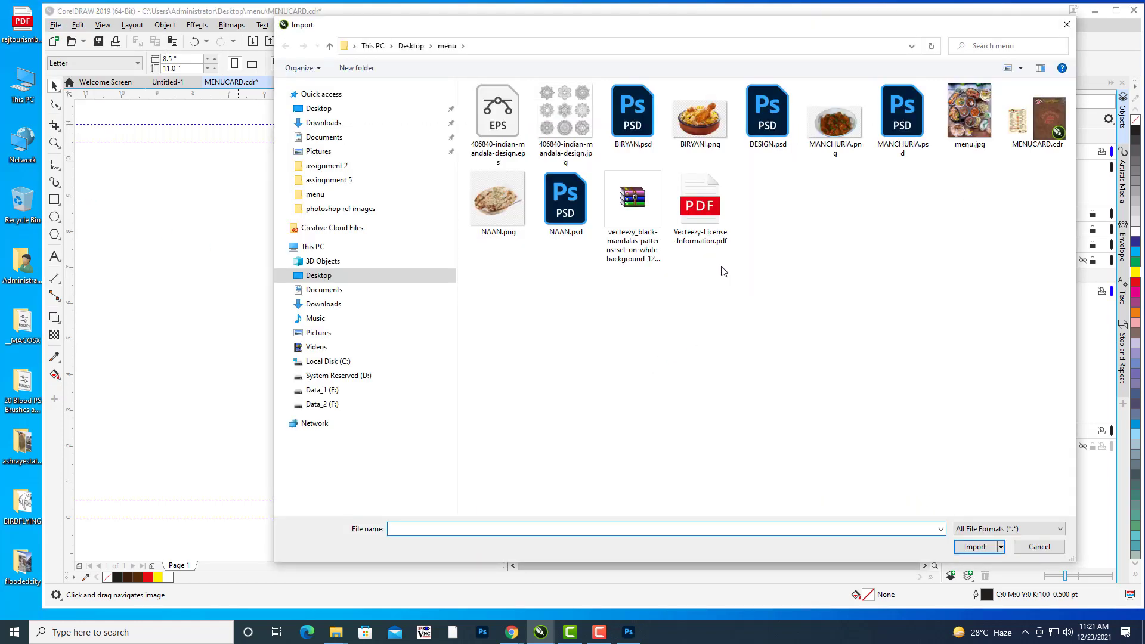
pyautogui.click(835, 128)
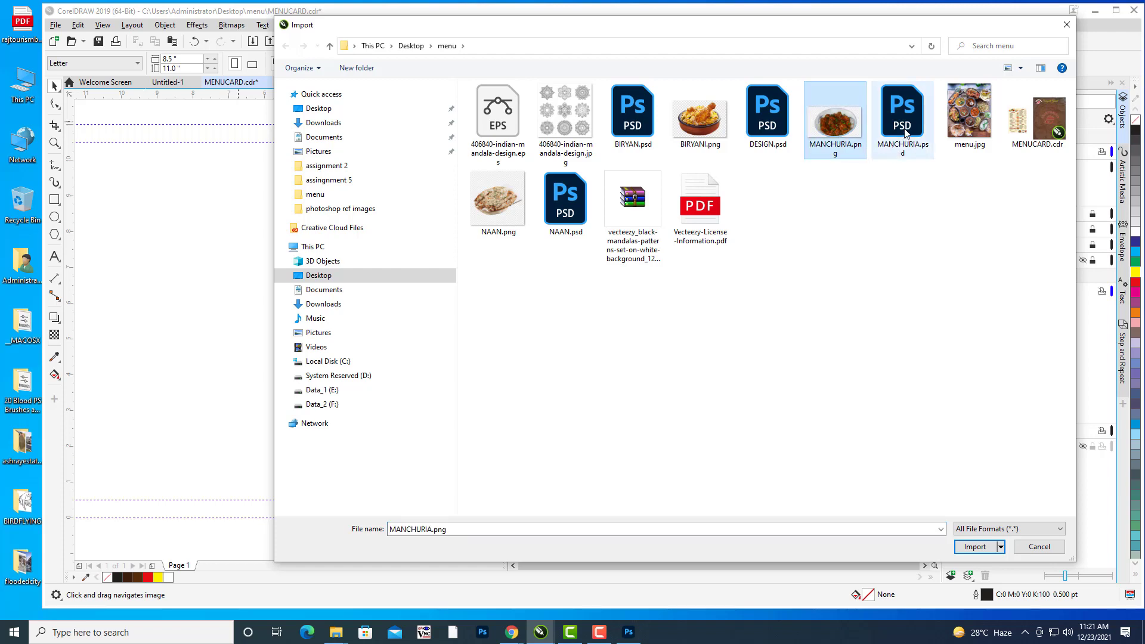
pyautogui.click(907, 134)
pyautogui.click(976, 571)
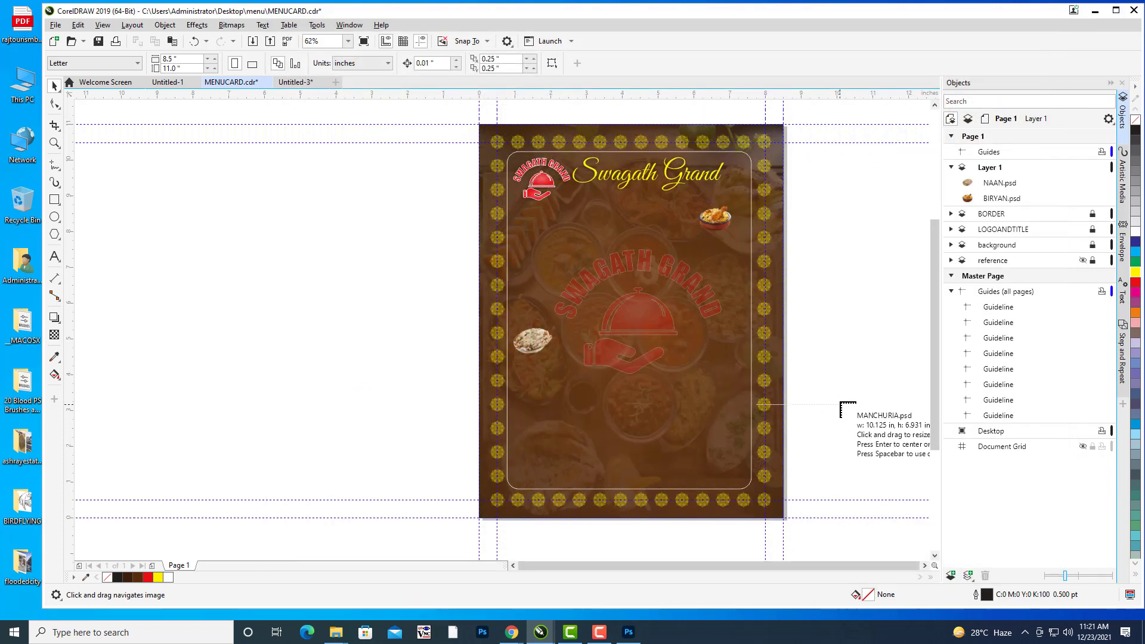
pyautogui.click(841, 411)
# Scale the manchuria image down to about 2.42 × 1.66 in and move it onto the page's right half.
pyautogui.moveTo(862, 382); pyautogui.dragTo(618, 317)
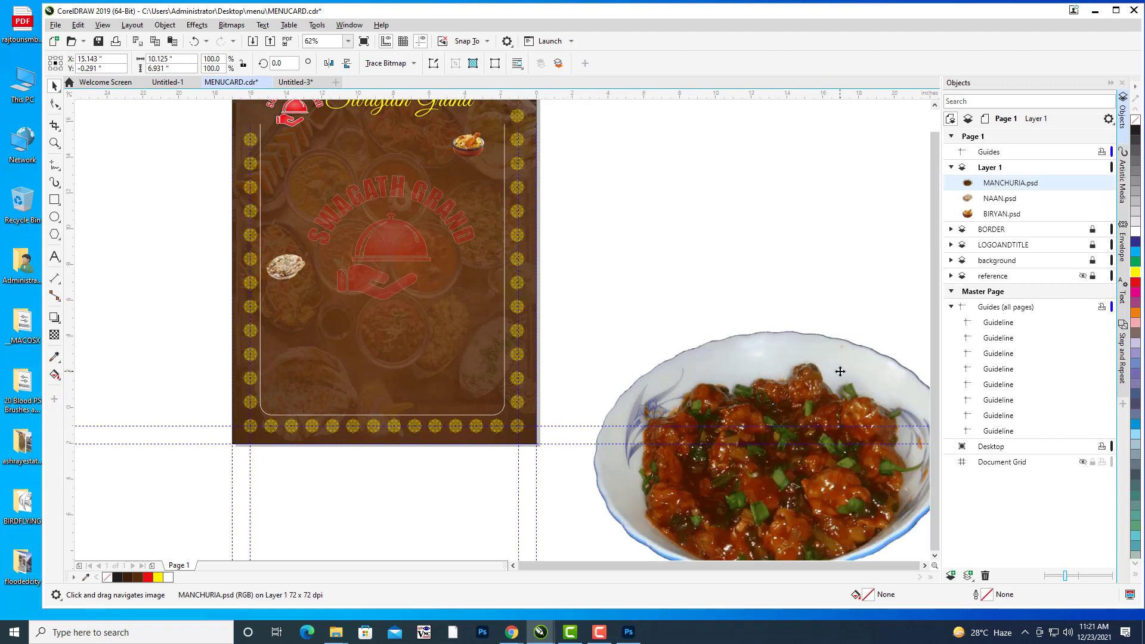
pyautogui.scroll(-2, 840, 371)
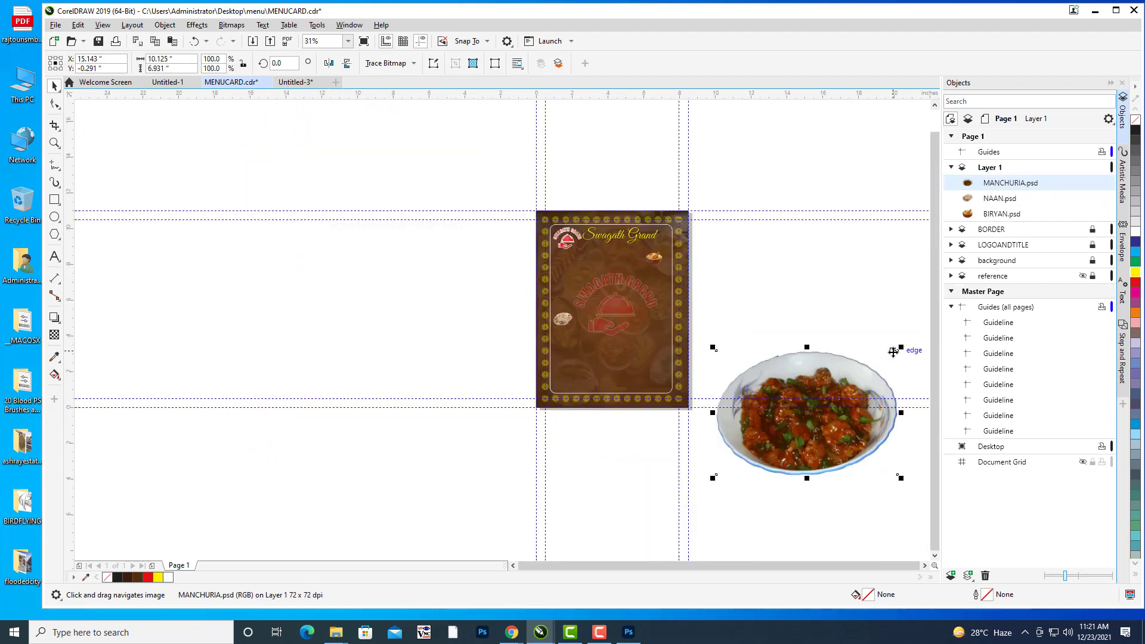
pyautogui.moveTo(901, 349); pyautogui.dragTo(848, 388)
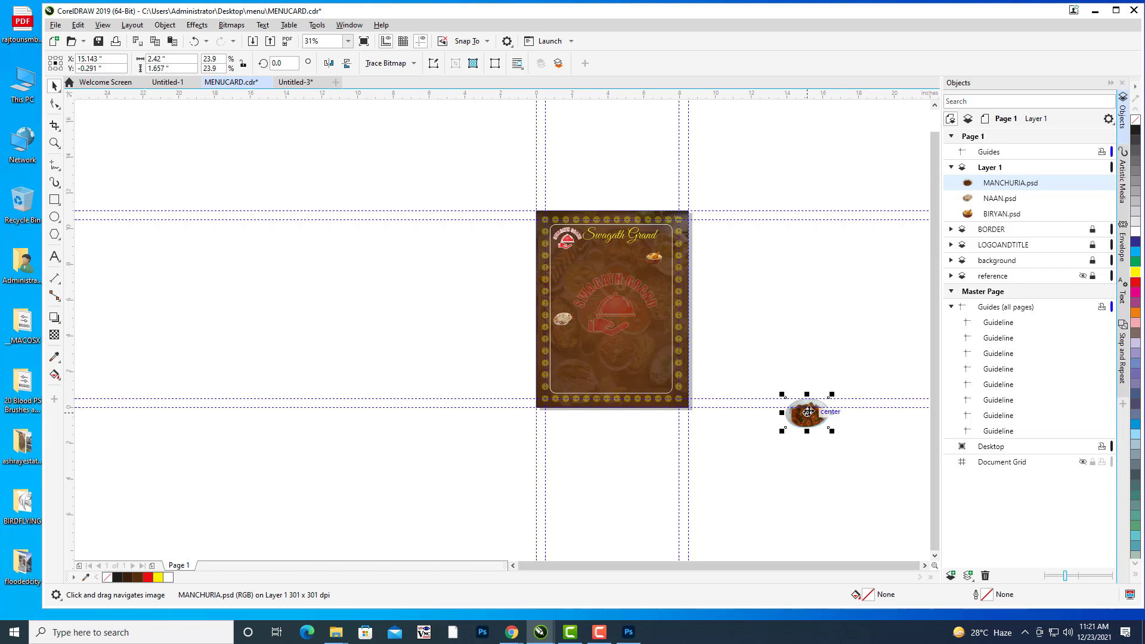
pyautogui.moveTo(819, 423); pyautogui.dragTo(656, 335)
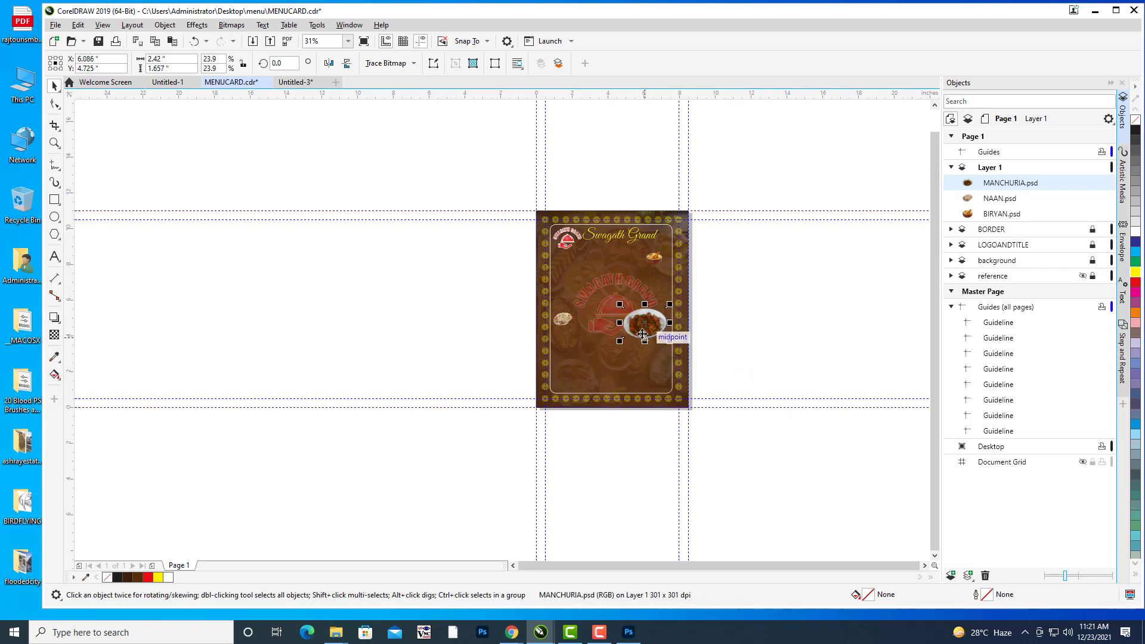
# Shrink the manchuria image to about 0.97 × 0.66 in and position it level with the naan near the right frame line.
pyautogui.scroll(2, 647, 326)
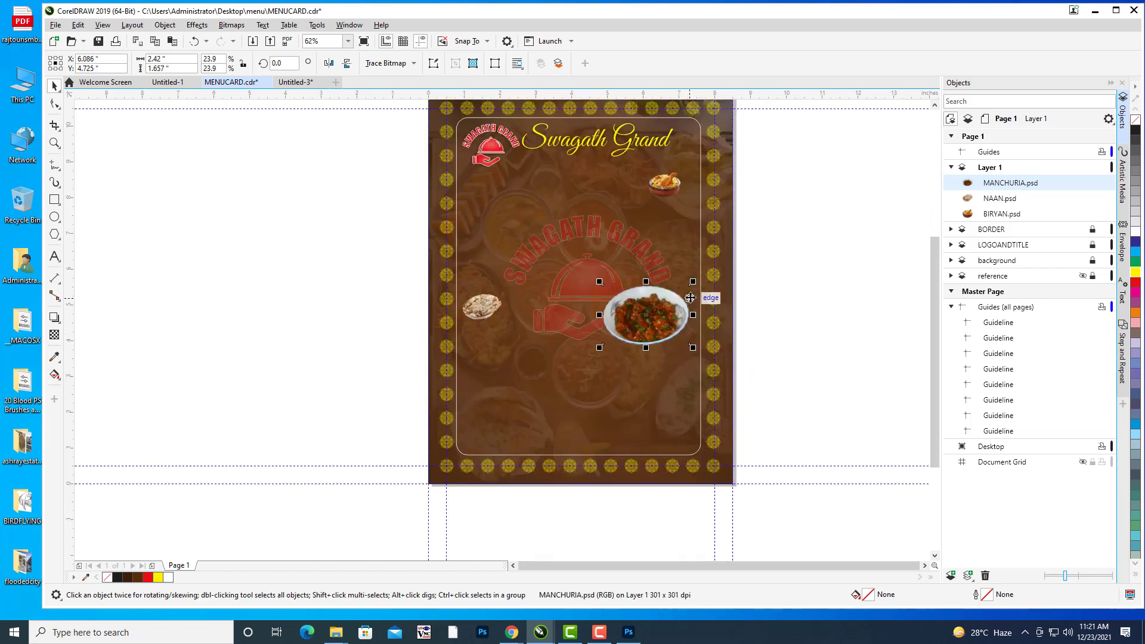
pyautogui.moveTo(695, 282); pyautogui.dragTo(661, 307)
pyautogui.scroll(1, 683, 302)
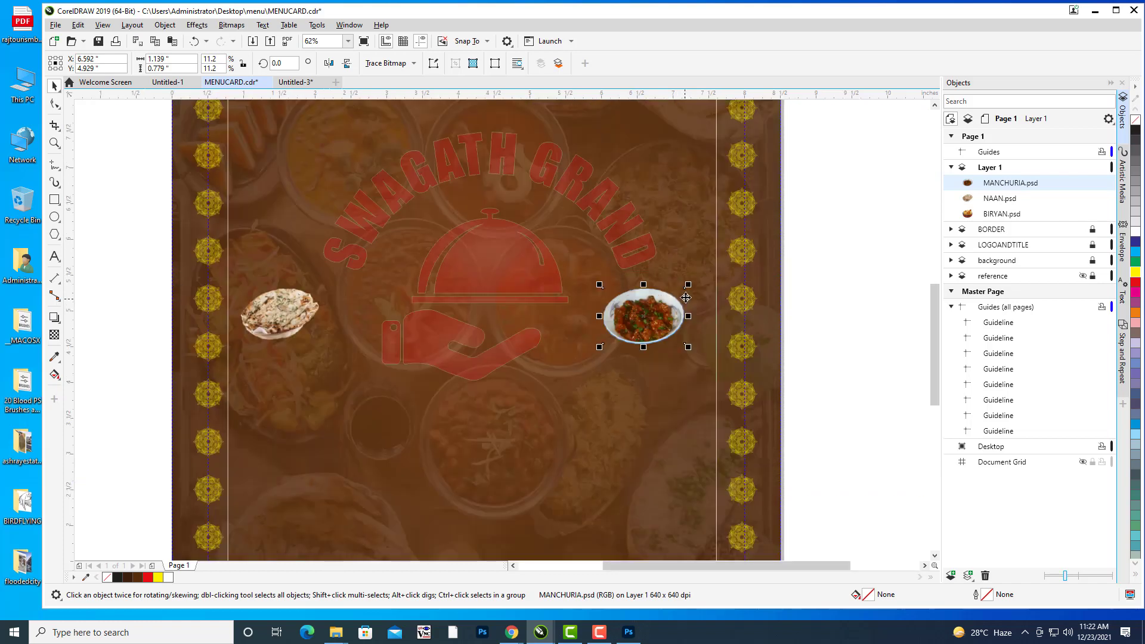
pyautogui.moveTo(689, 283); pyautogui.dragTo(680, 291)
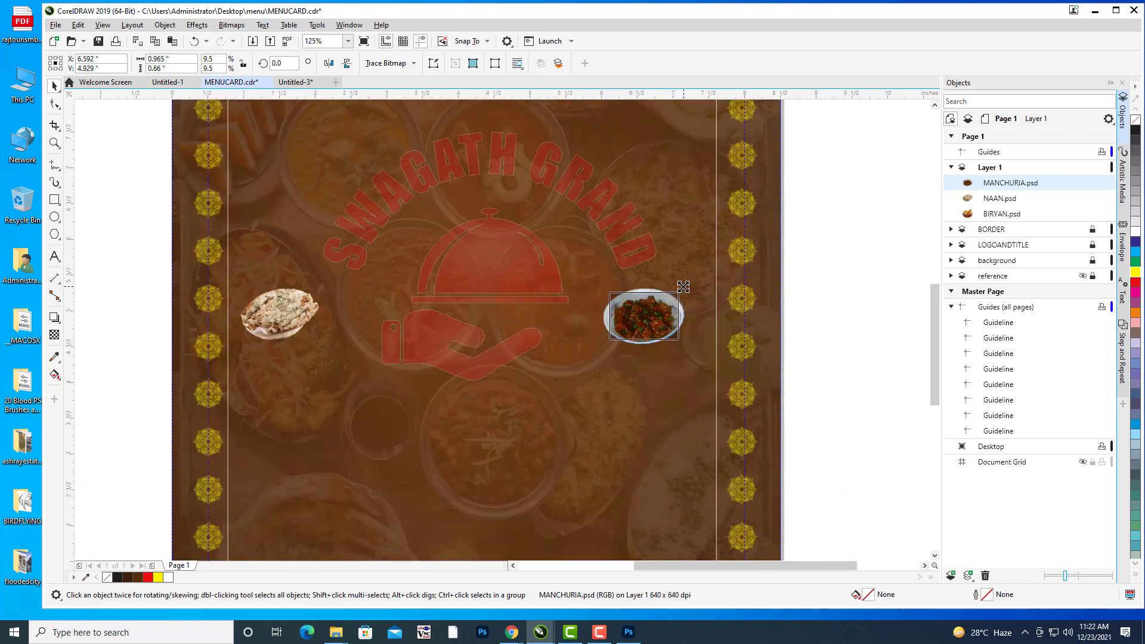
pyautogui.click(814, 306)
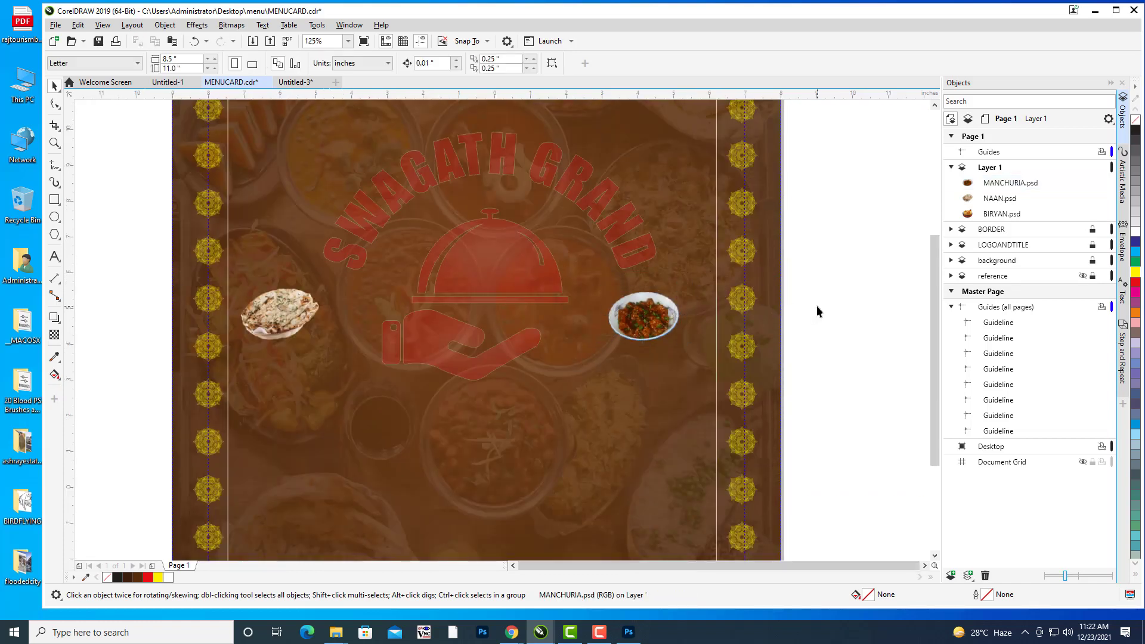
pyautogui.press('h')
pyautogui.scroll(-3, 818, 303)
pyautogui.moveTo(809, 292); pyautogui.dragTo(808, 292)
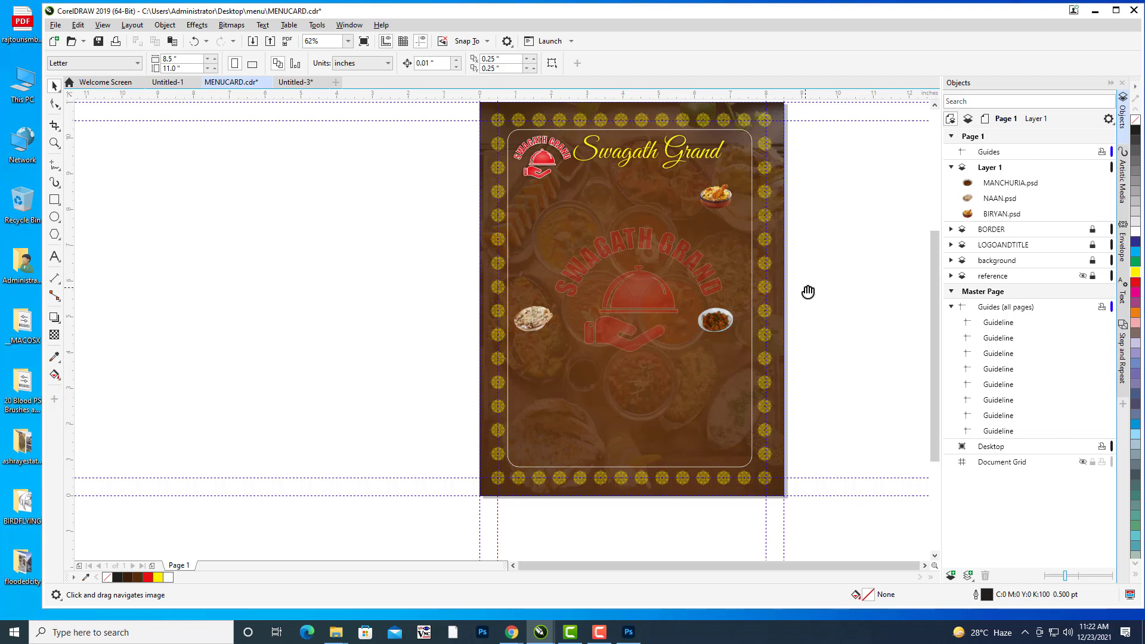
pyautogui.moveTo(793, 286); pyautogui.dragTo(772, 288)
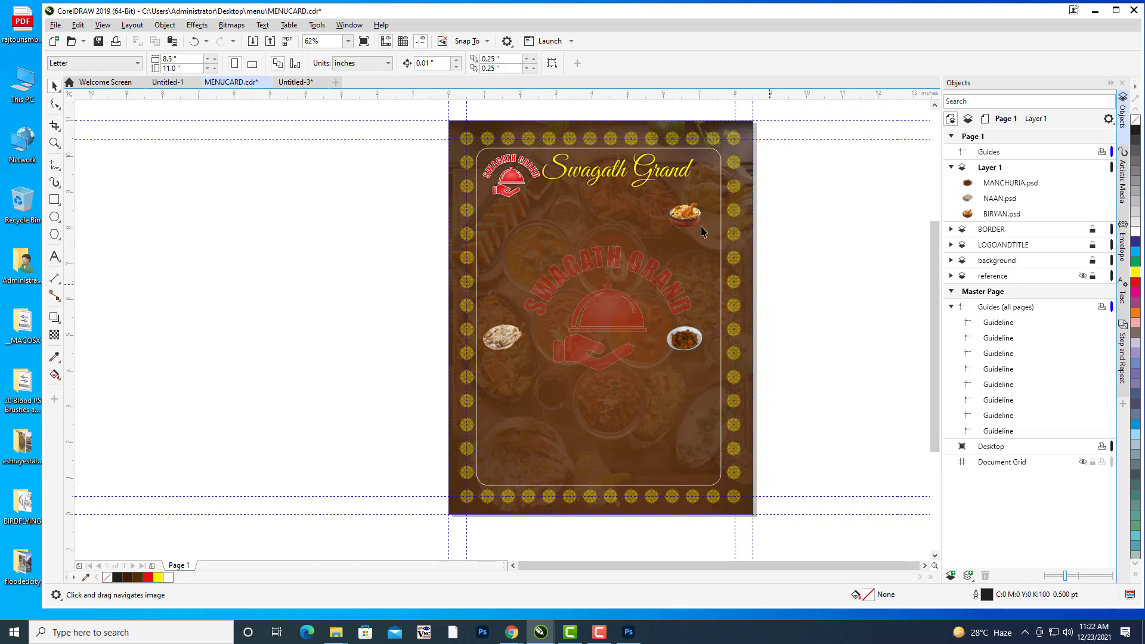
pyautogui.moveTo(807, 247); pyautogui.dragTo(778, 247)
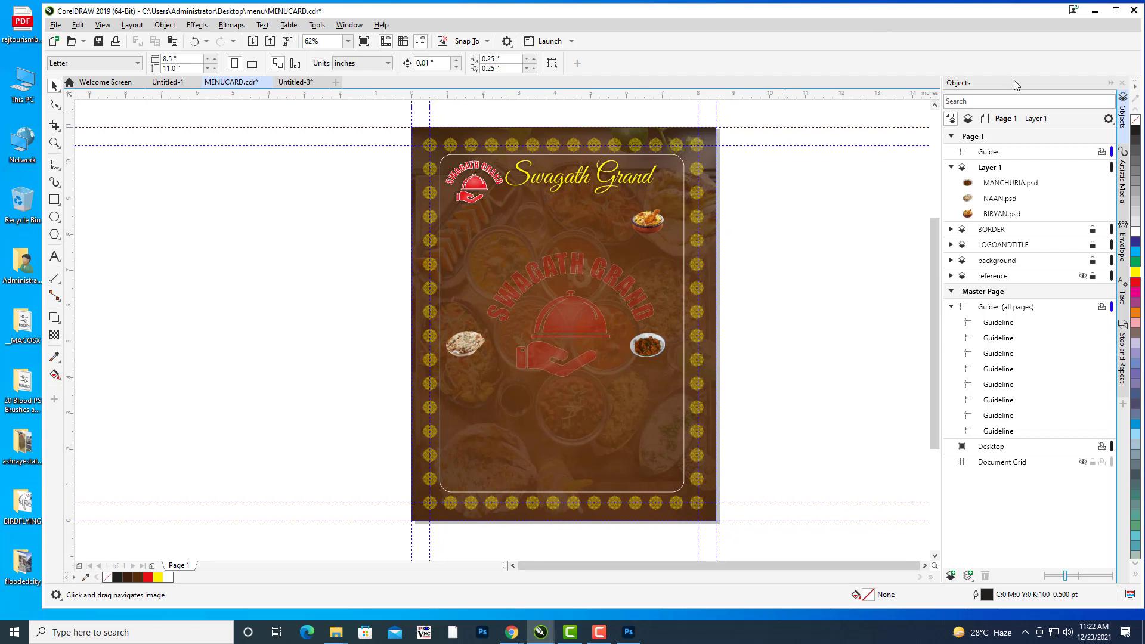
# Rename Layer 1, which holds the three food photos, as IMAGES.
pyautogui.rightClick(1000, 169)
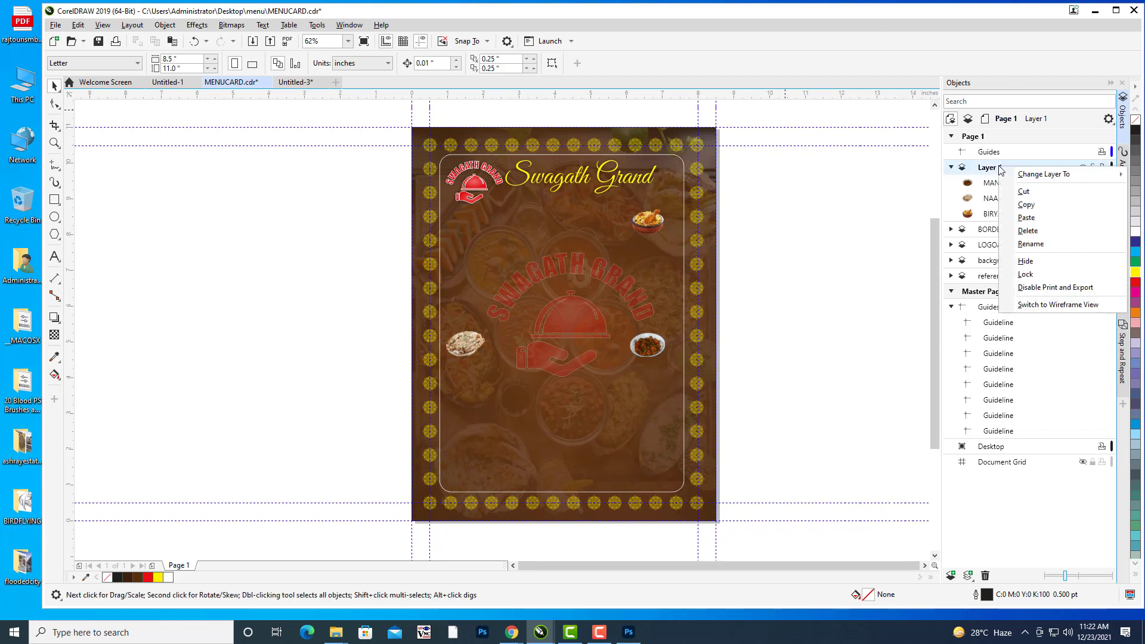
pyautogui.click(1052, 247)
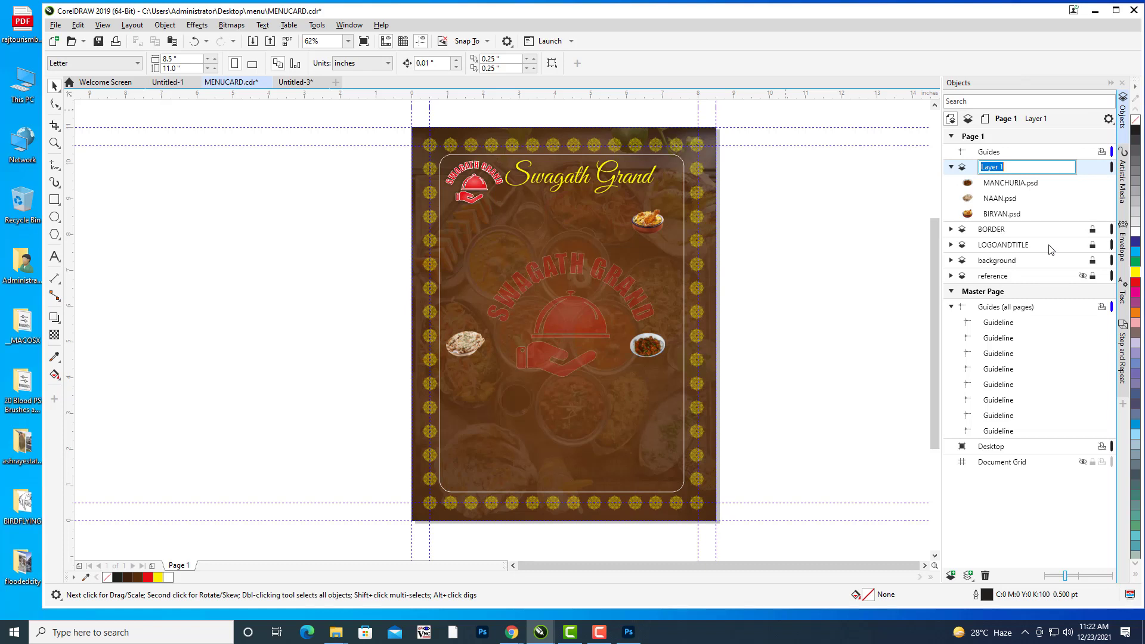
pyautogui.write('IMAGES')
pyautogui.press('Return')
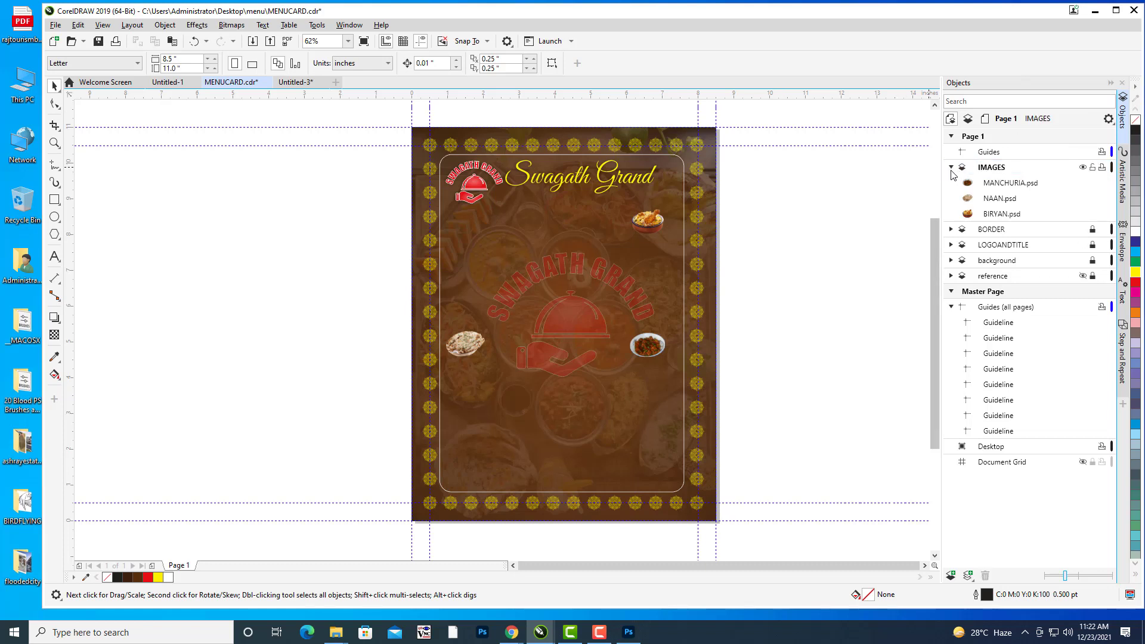
# Collapse and lock the IMAGES layer, and add a new active layer above it.
pyautogui.click(952, 169)
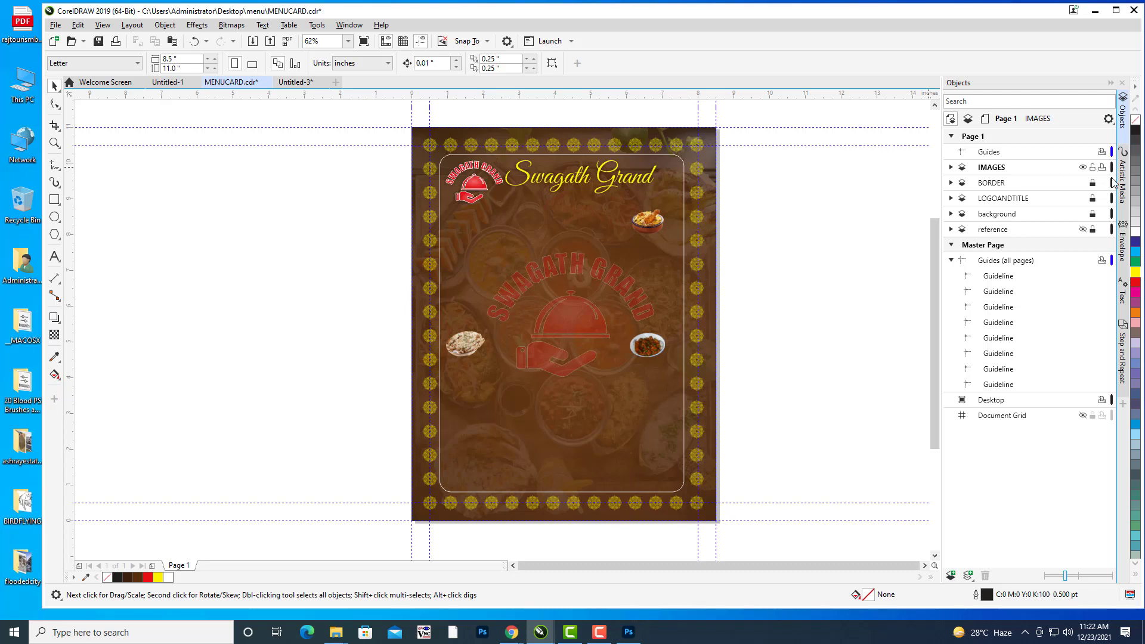
pyautogui.click(952, 575)
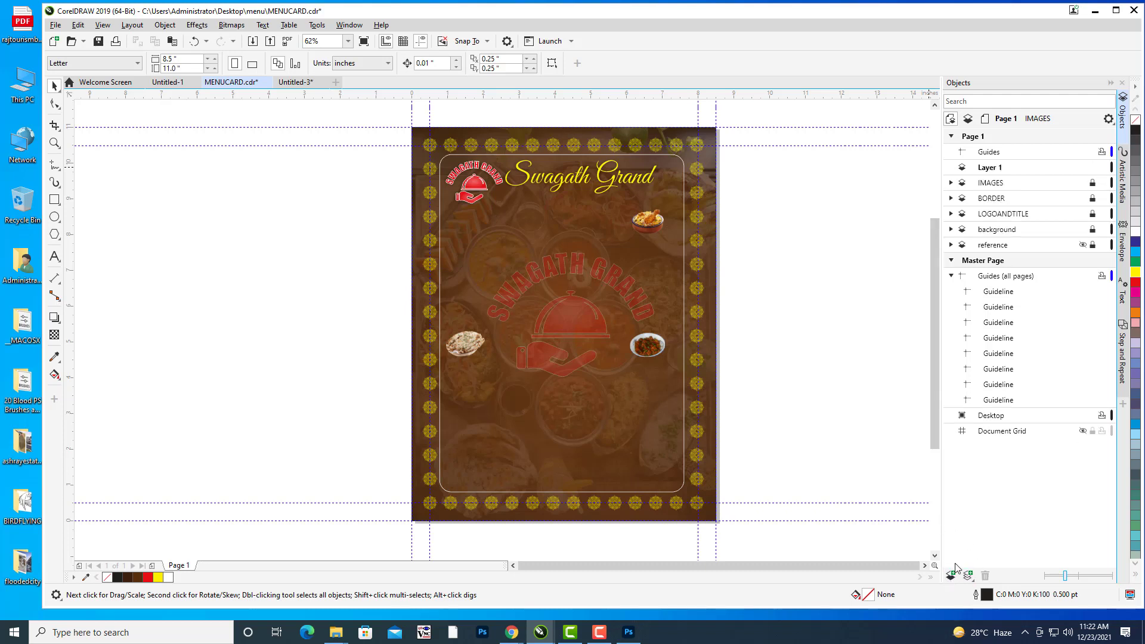
pyautogui.click(1000, 168)
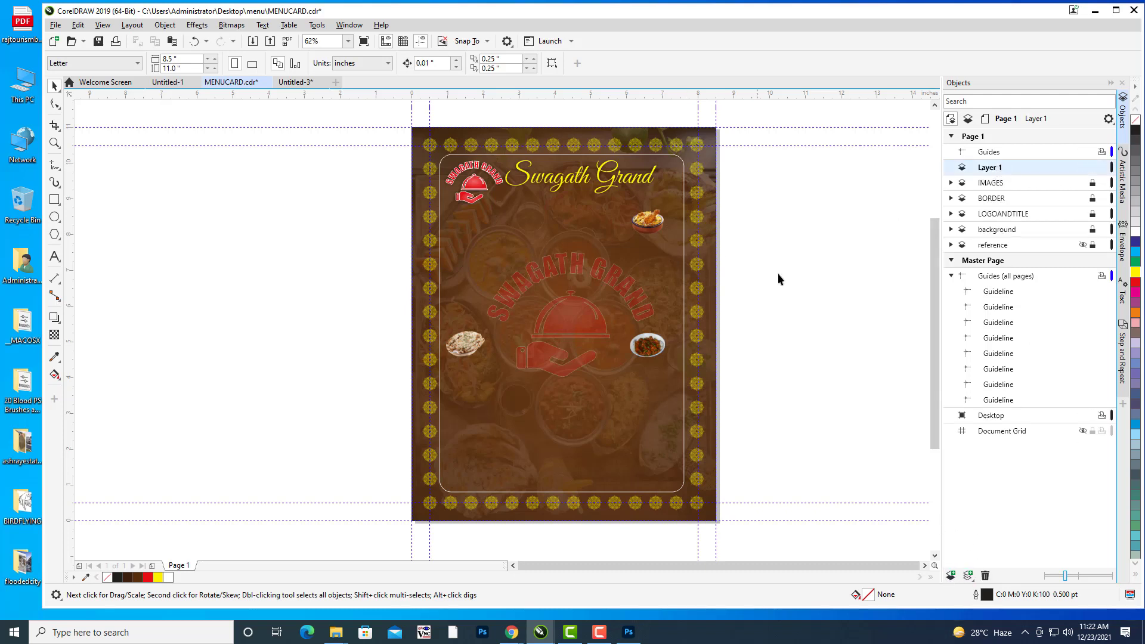
pyautogui.moveTo(778, 280); pyautogui.dragTo(774, 278)
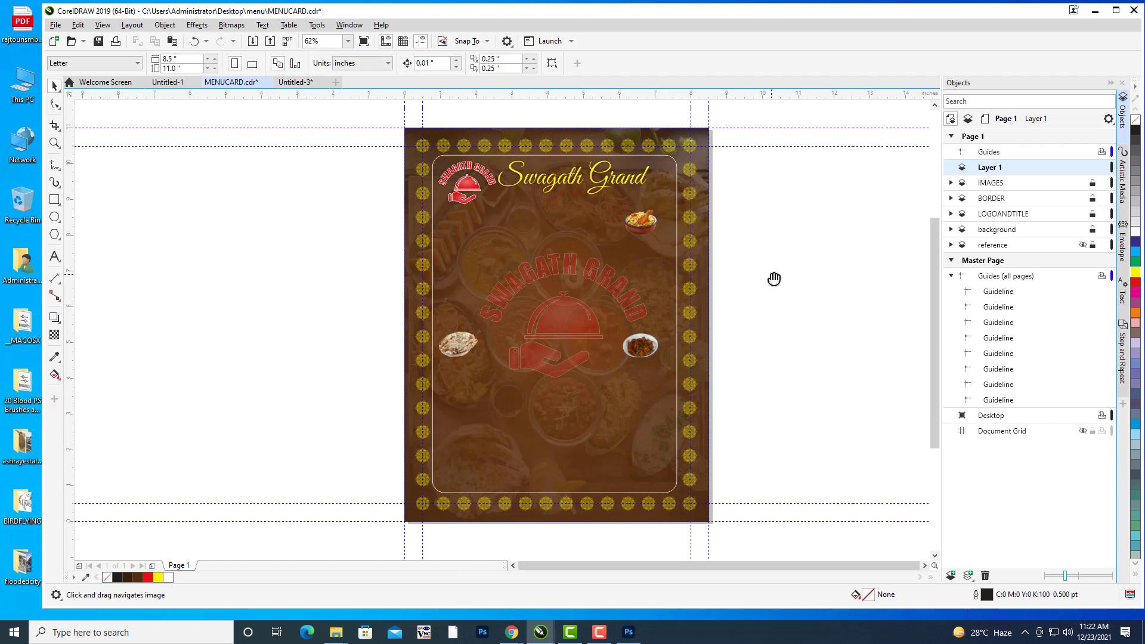
pyautogui.moveTo(622, 273); pyautogui.dragTo(648, 269)
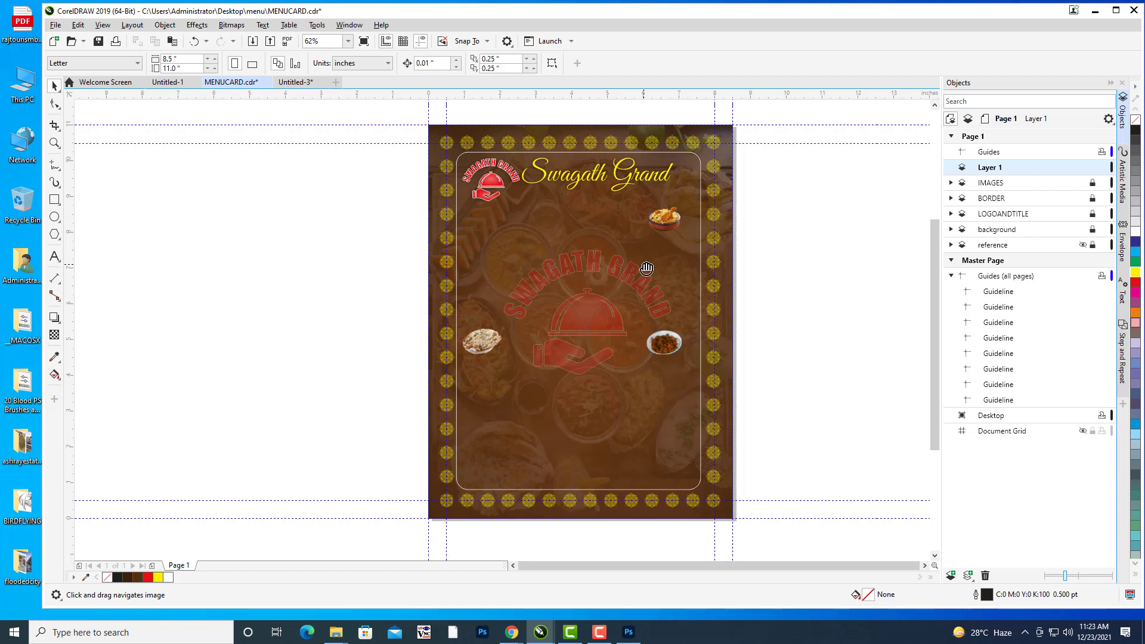
pyautogui.moveTo(673, 268); pyautogui.dragTo(706, 261)
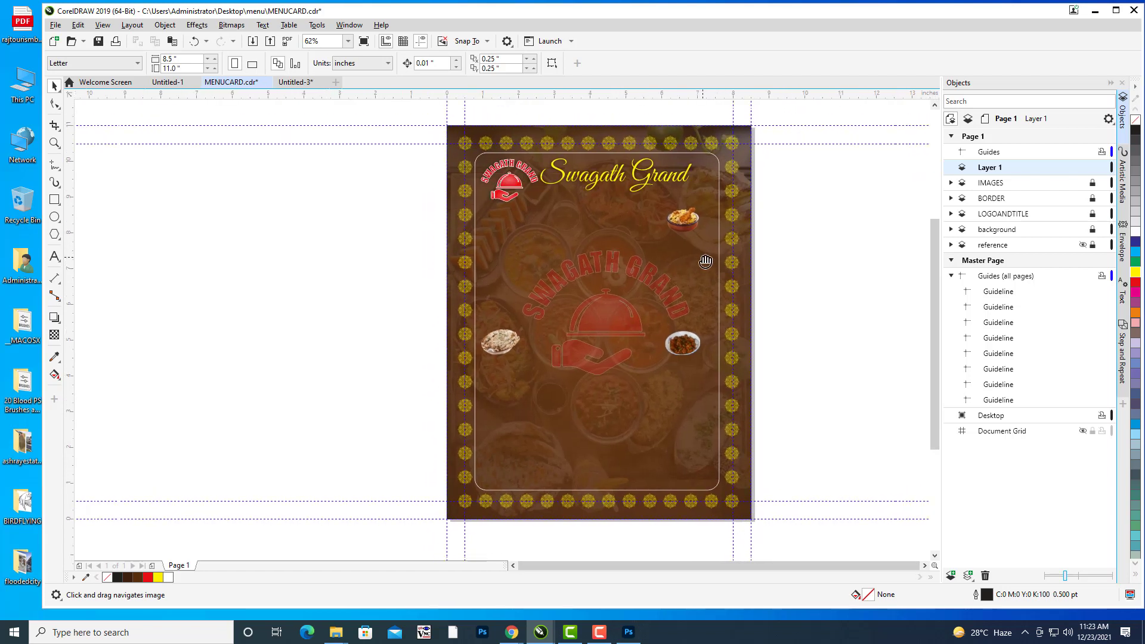
pyautogui.moveTo(706, 261); pyautogui.dragTo(697, 262)
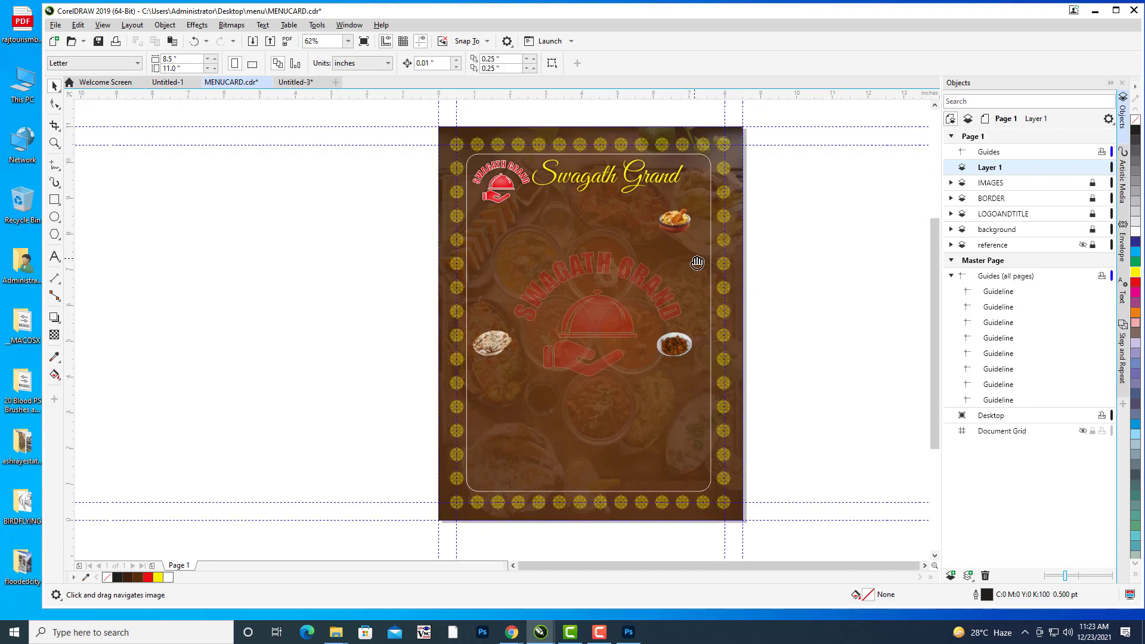
pyautogui.moveTo(698, 262); pyautogui.dragTo(600, 269)
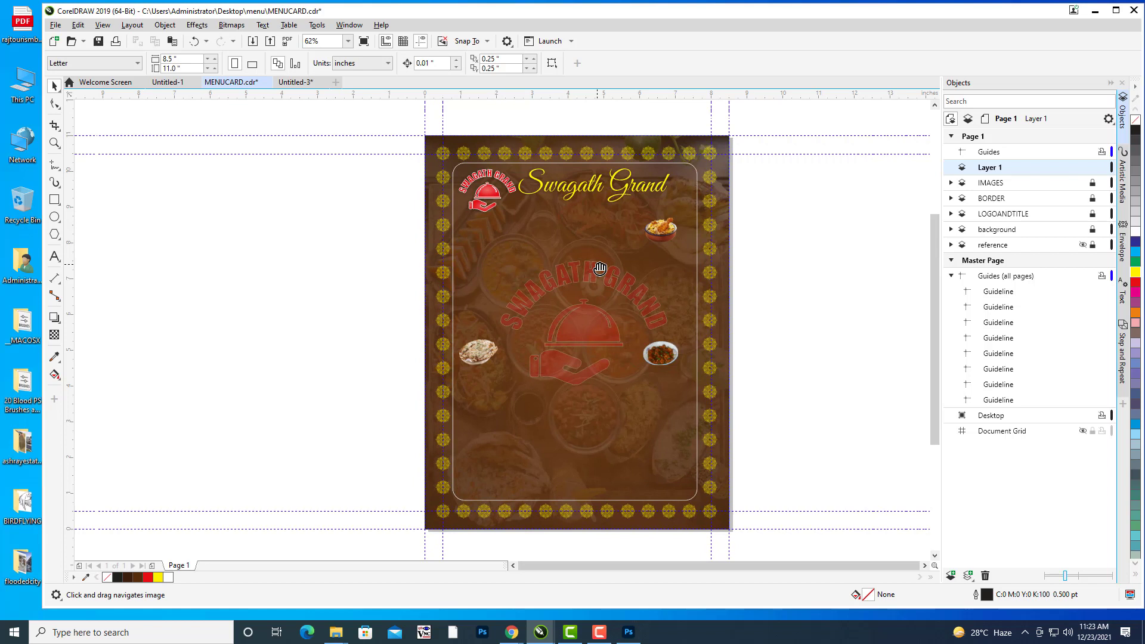
pyautogui.moveTo(614, 248)
pyautogui.mouseDown()
pyautogui.moveTo(622, 251)
pyautogui.moveTo(605, 234)
pyautogui.mouseUp()
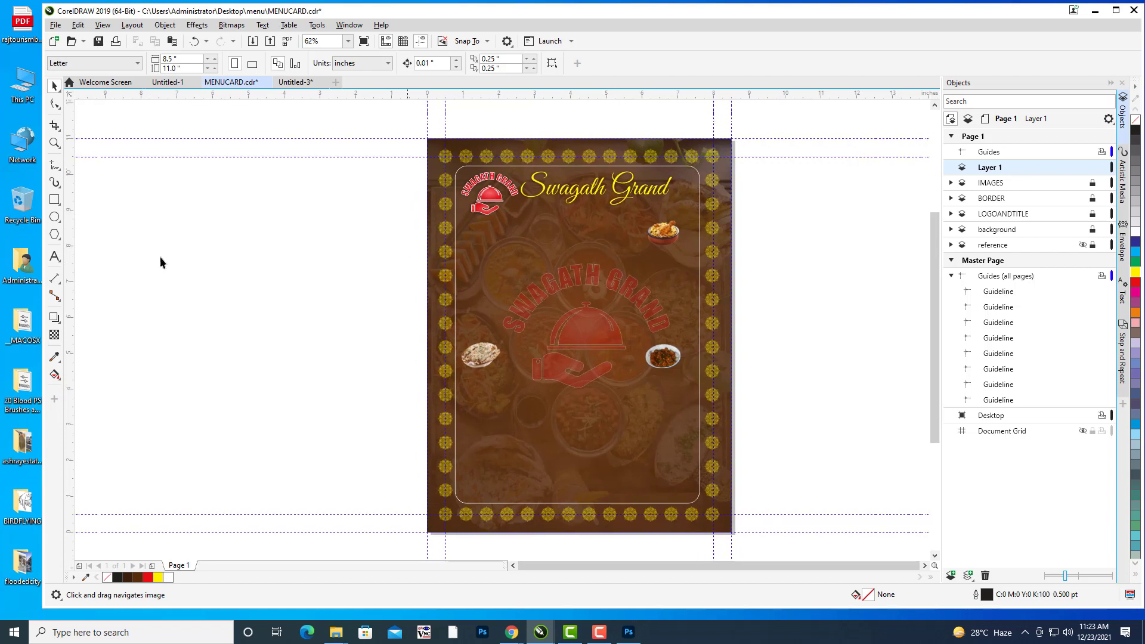
# Draw a rectangle about 2.65 × 2.64 in on Layer 1, on the page's left half below the logo and above the naan.
pyautogui.click(54, 257)
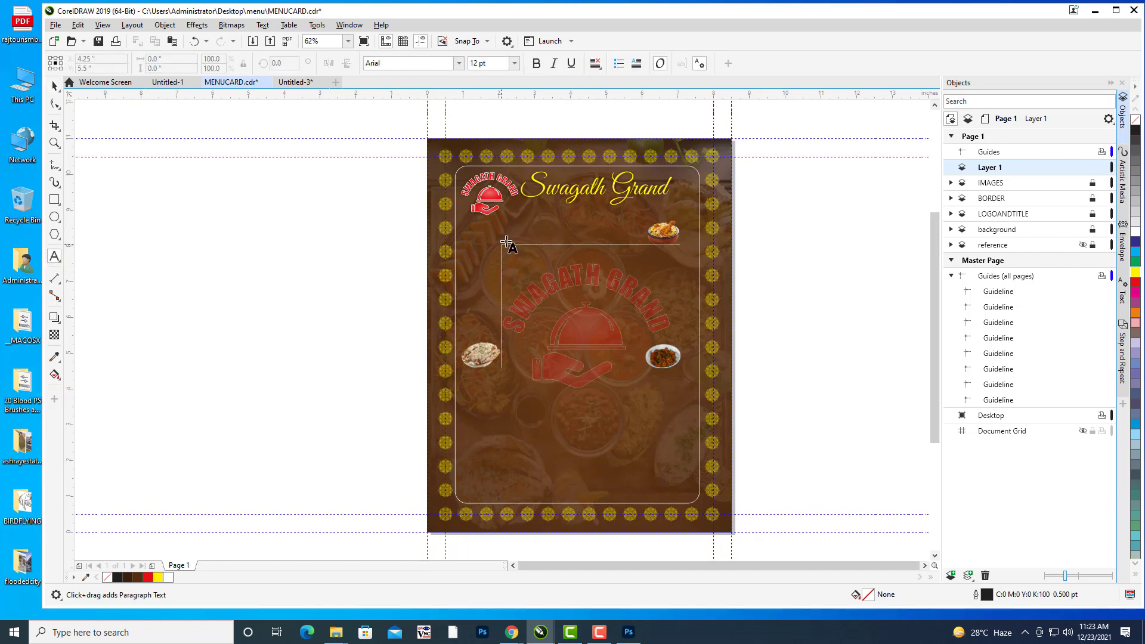
pyautogui.scroll(2, 486, 257)
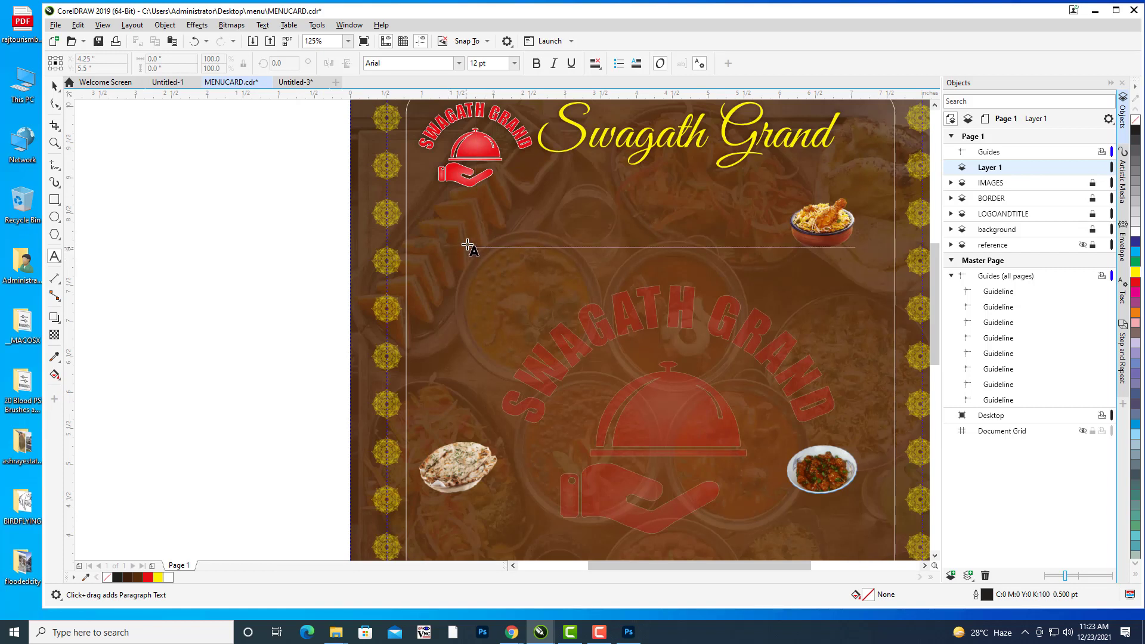
pyautogui.click(55, 201)
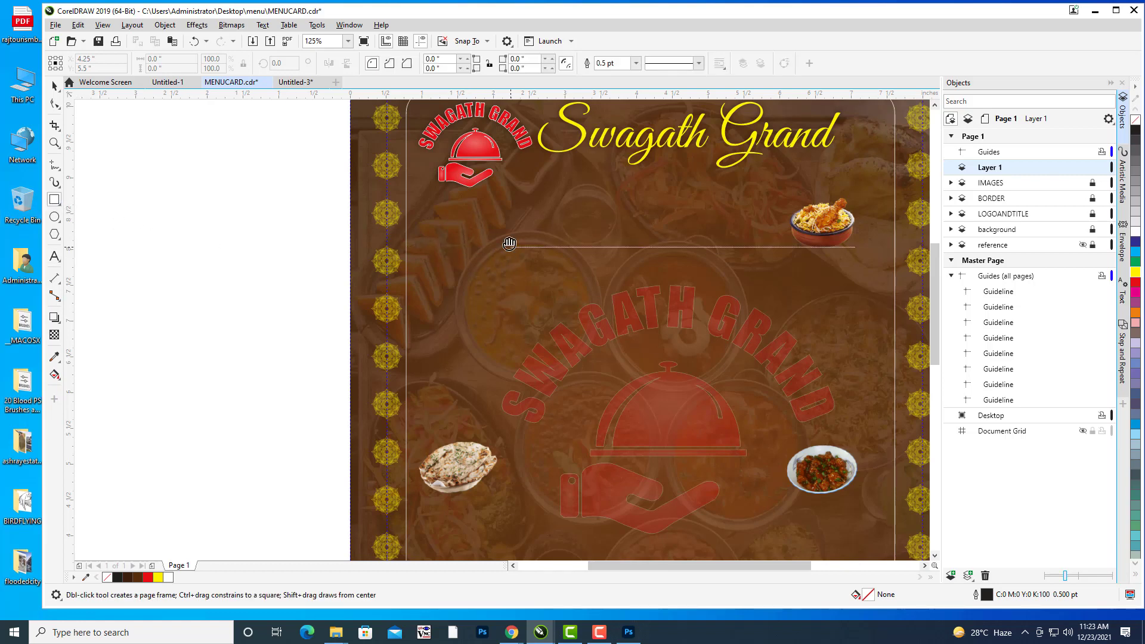
pyautogui.moveTo(511, 244); pyautogui.dragTo(472, 233)
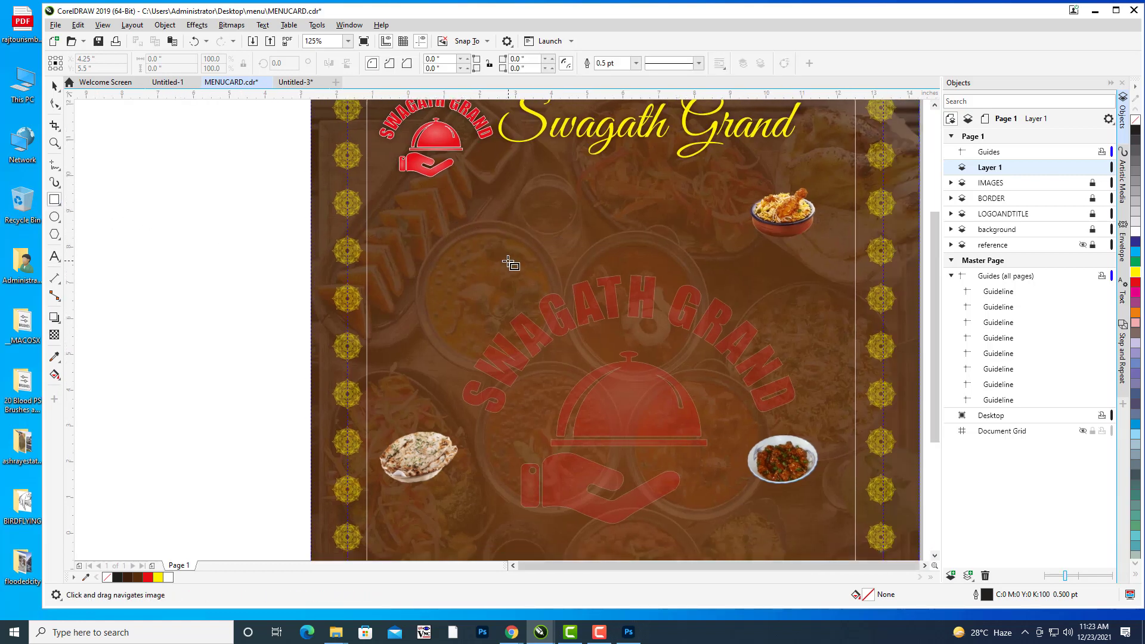
pyautogui.scroll(-2, 508, 258)
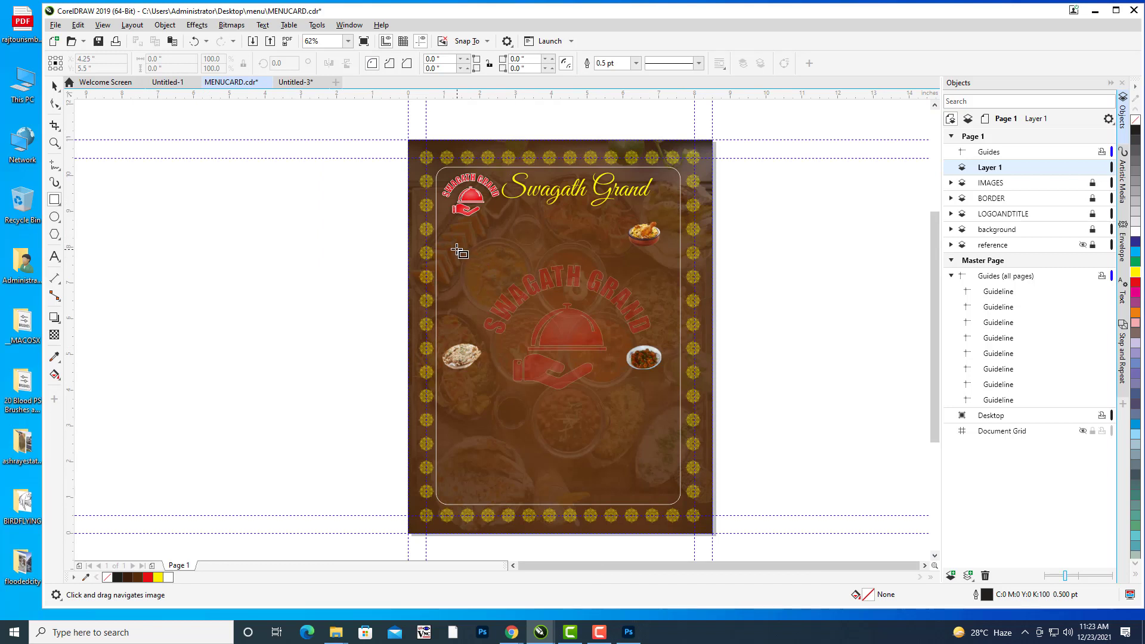
pyautogui.moveTo(454, 246); pyautogui.dragTo(550, 341)
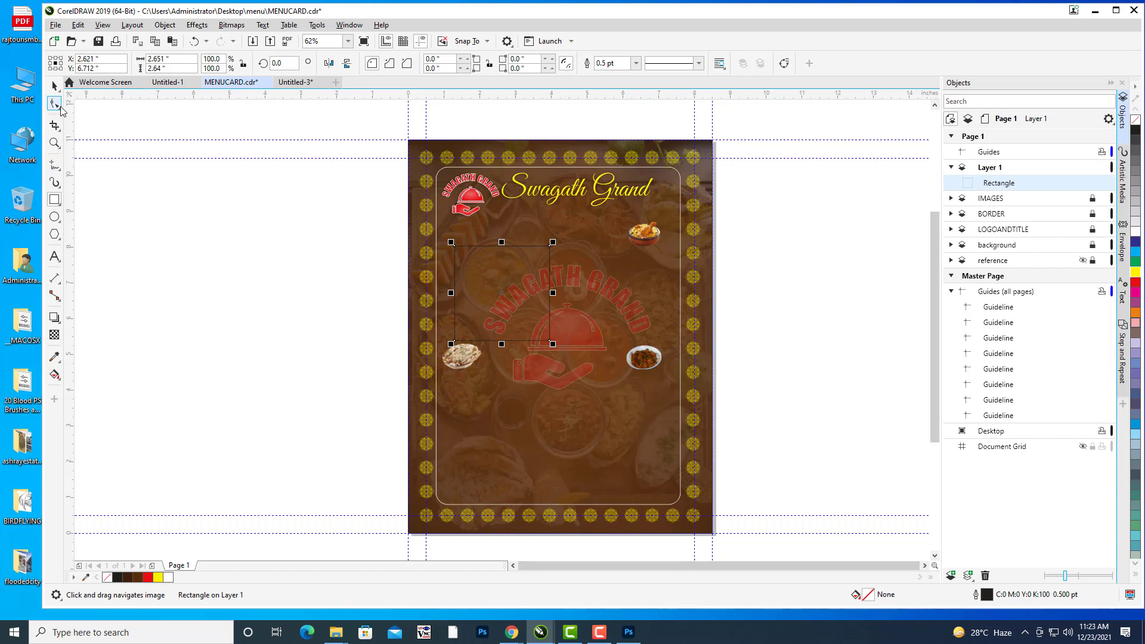
# Round all four corners of the rectangle to a radius of about 0.27 in.
pyautogui.click(55, 104)
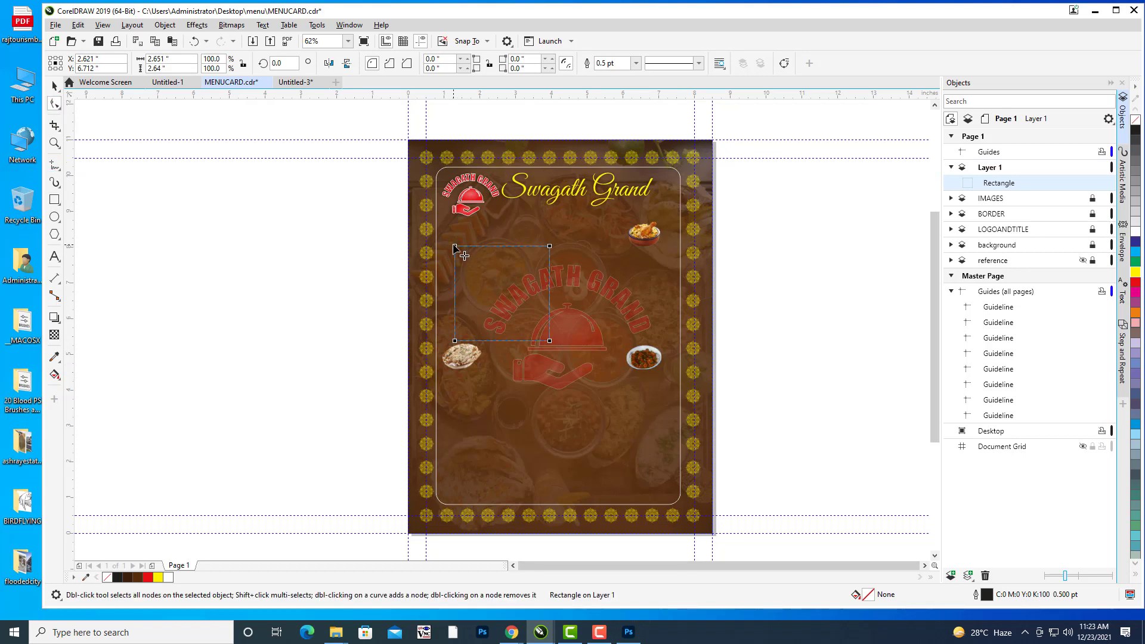
pyautogui.moveTo(455, 246); pyautogui.dragTo(465, 246)
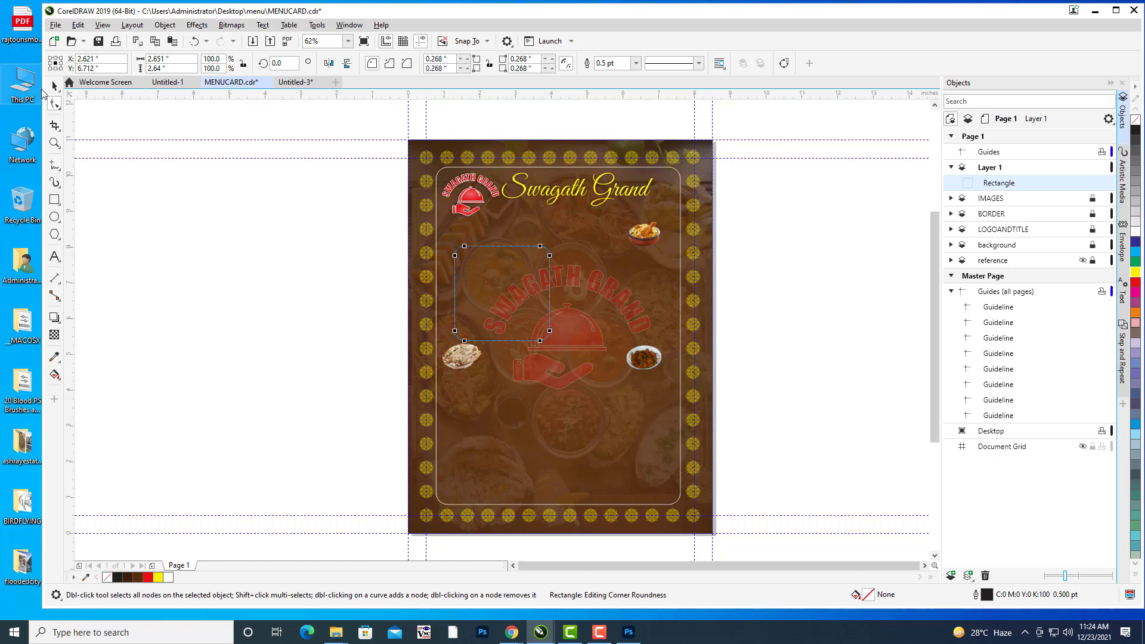
pyautogui.click(54, 86)
pyautogui.click(184, 249)
pyautogui.moveTo(605, 273); pyautogui.dragTo(689, 290)
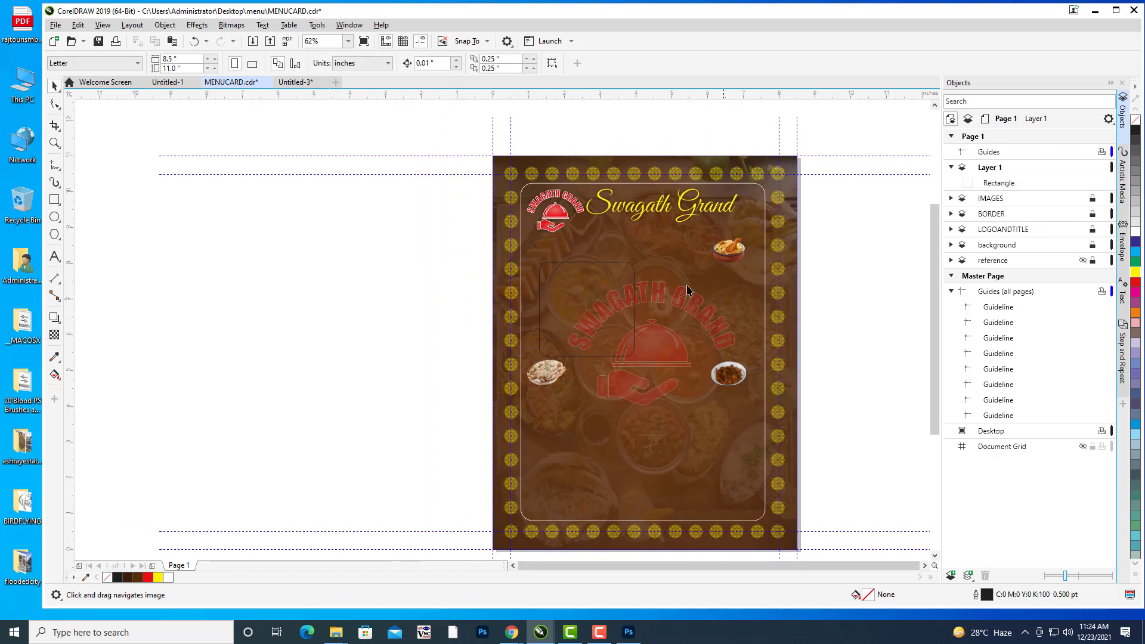
# Set the rounded rectangle's outline colour to yellow, C:11 M:0 Y:100 K:0.
pyautogui.click(634, 272)
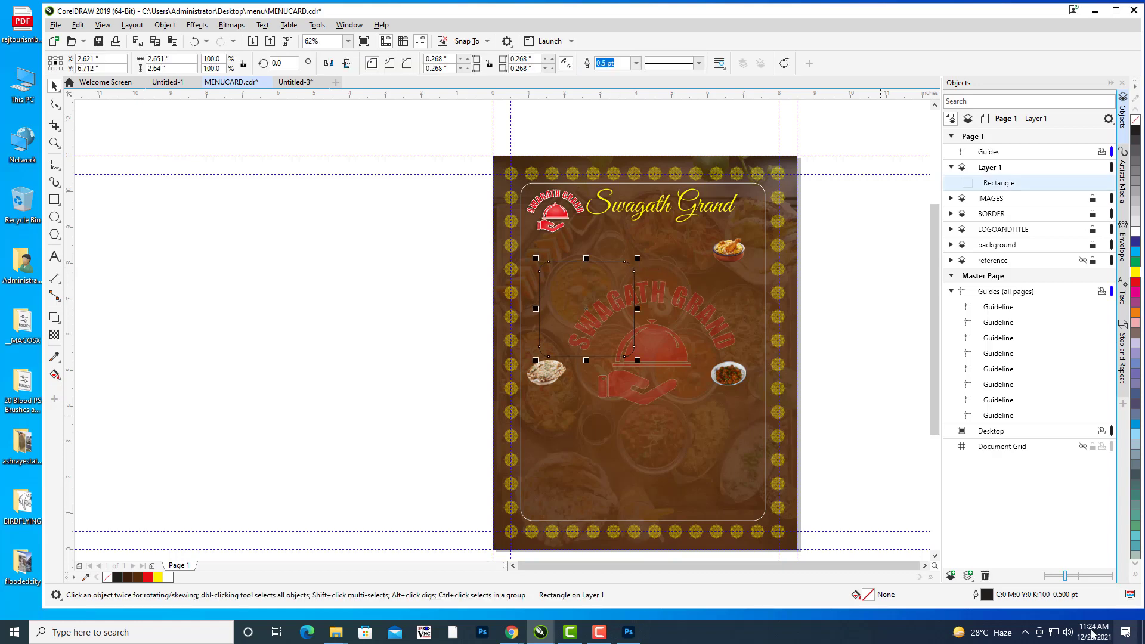
pyautogui.doubleClick(988, 596)
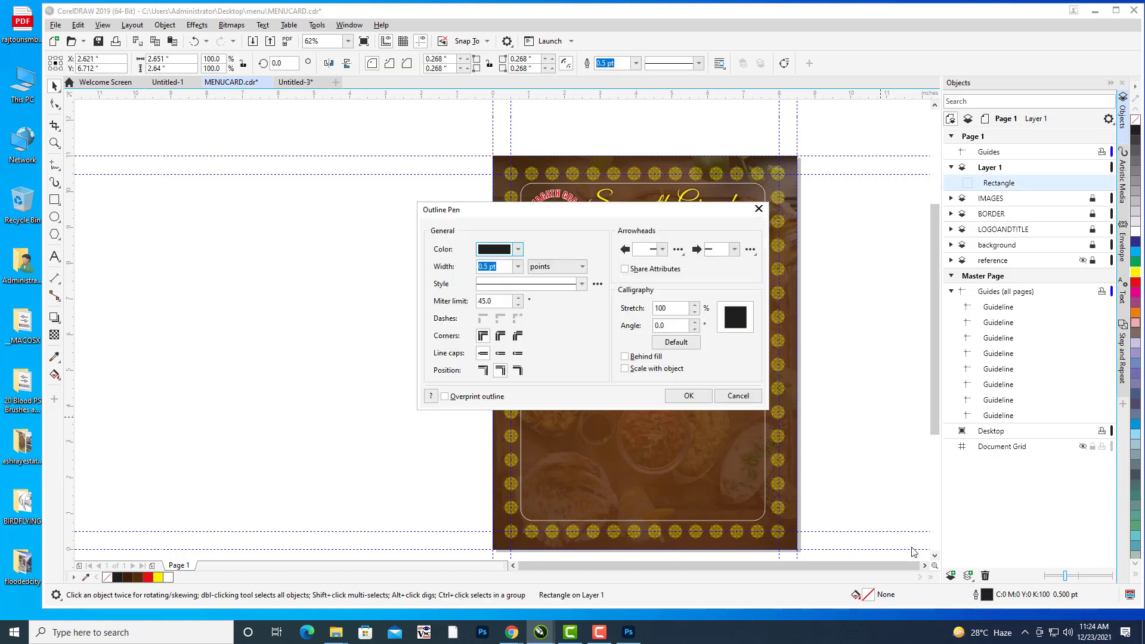
pyautogui.moveTo(587, 212); pyautogui.dragTo(906, 140)
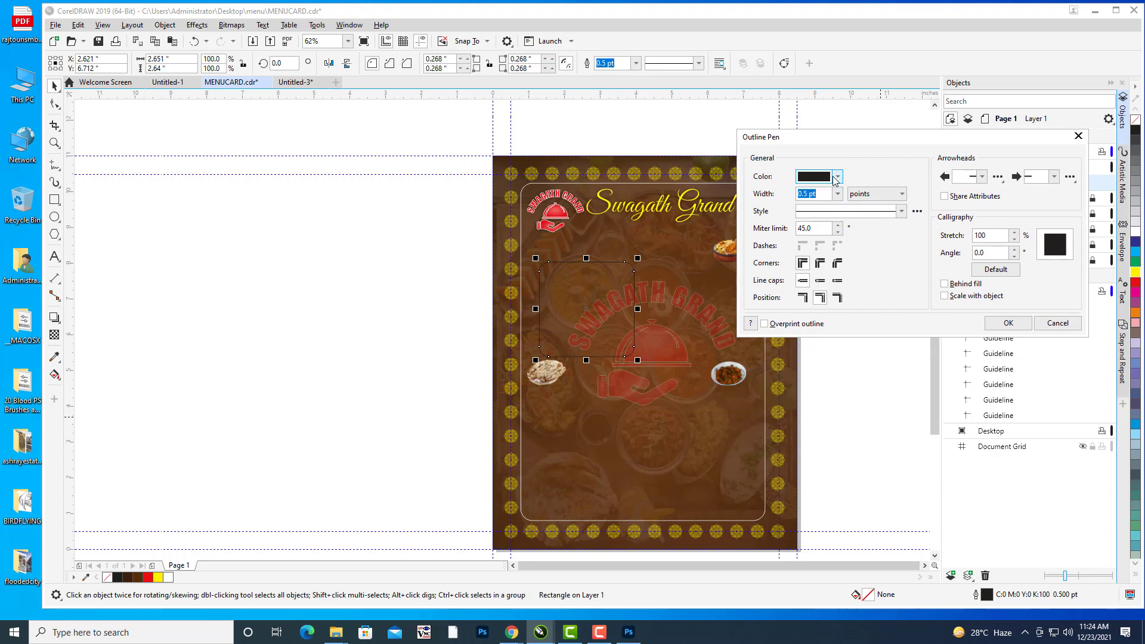
pyautogui.click(838, 176)
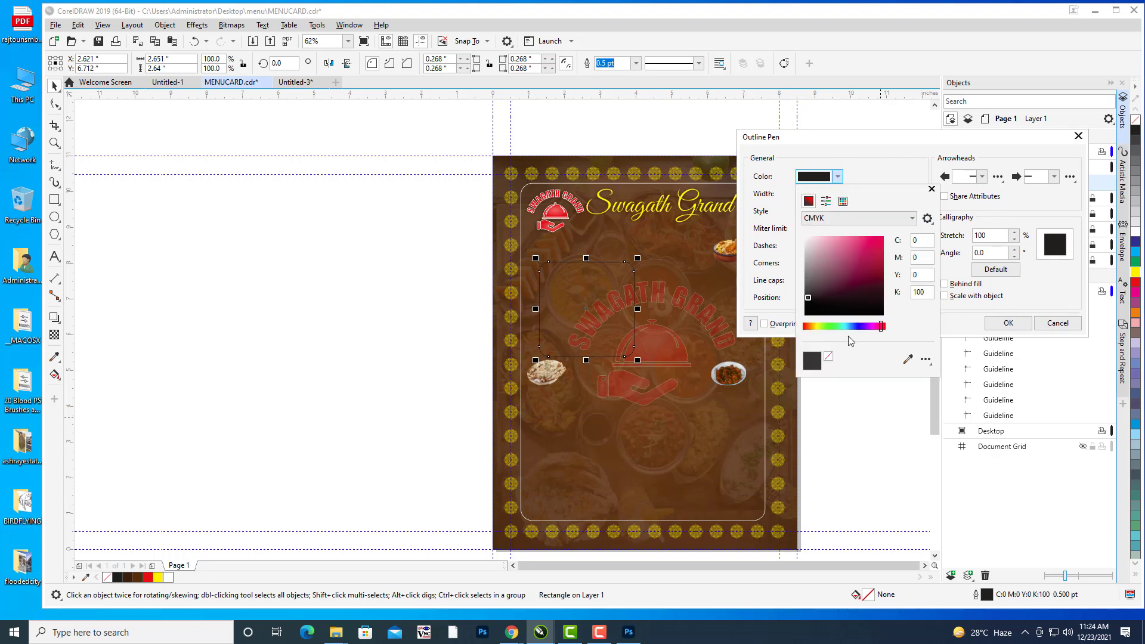
pyautogui.click(817, 325)
pyautogui.moveTo(835, 259); pyautogui.dragTo(878, 238)
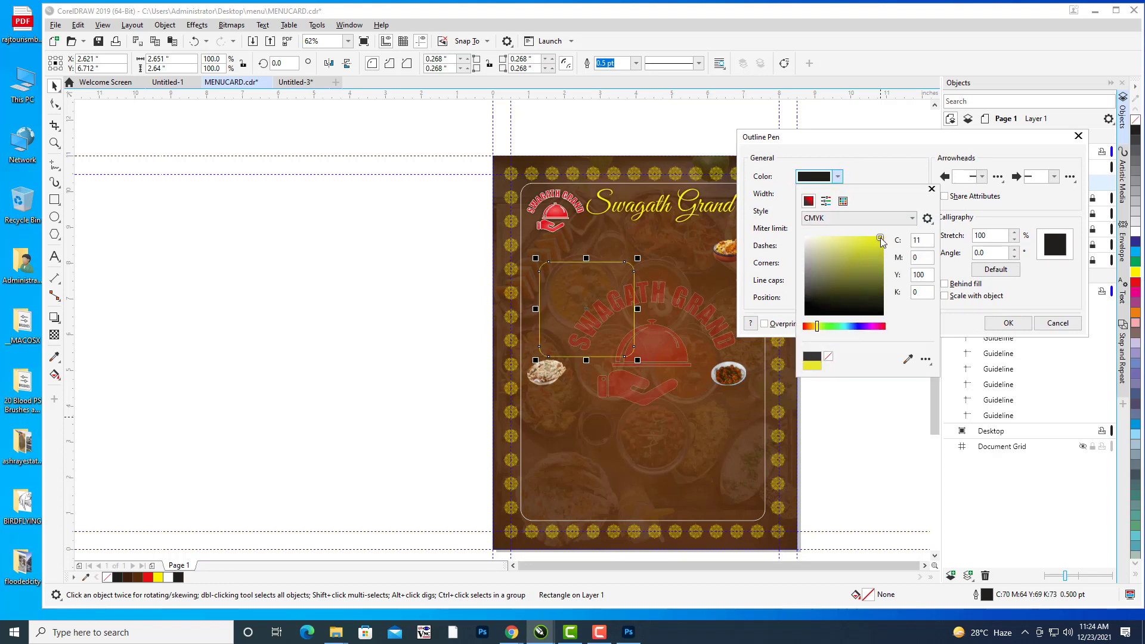
pyautogui.click(1008, 326)
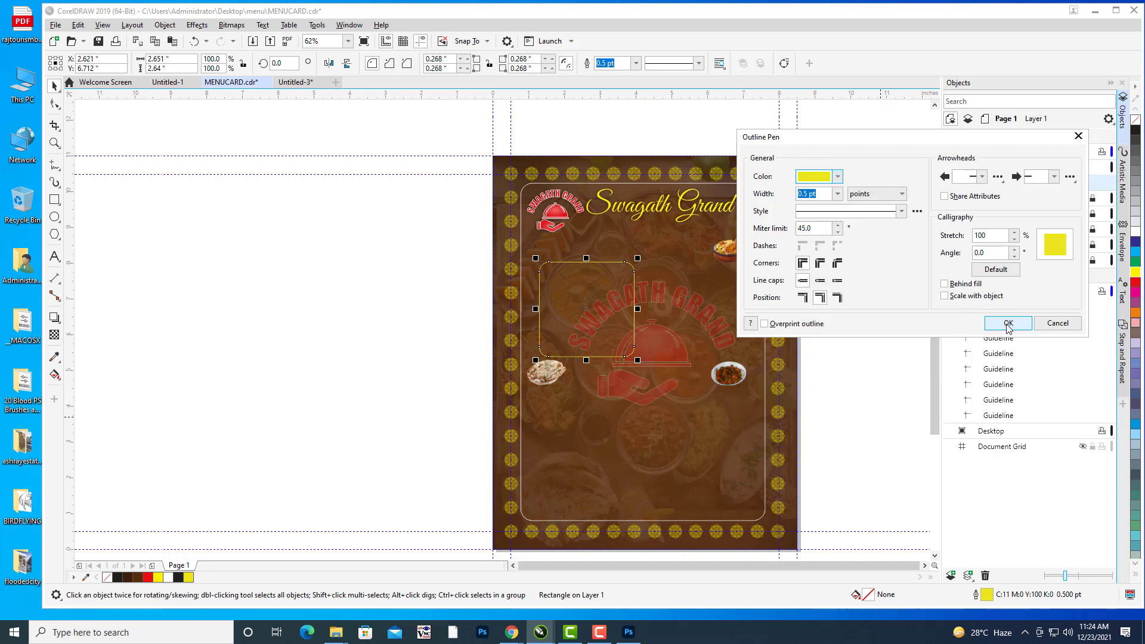
pyautogui.click(1008, 324)
pyautogui.click(585, 269)
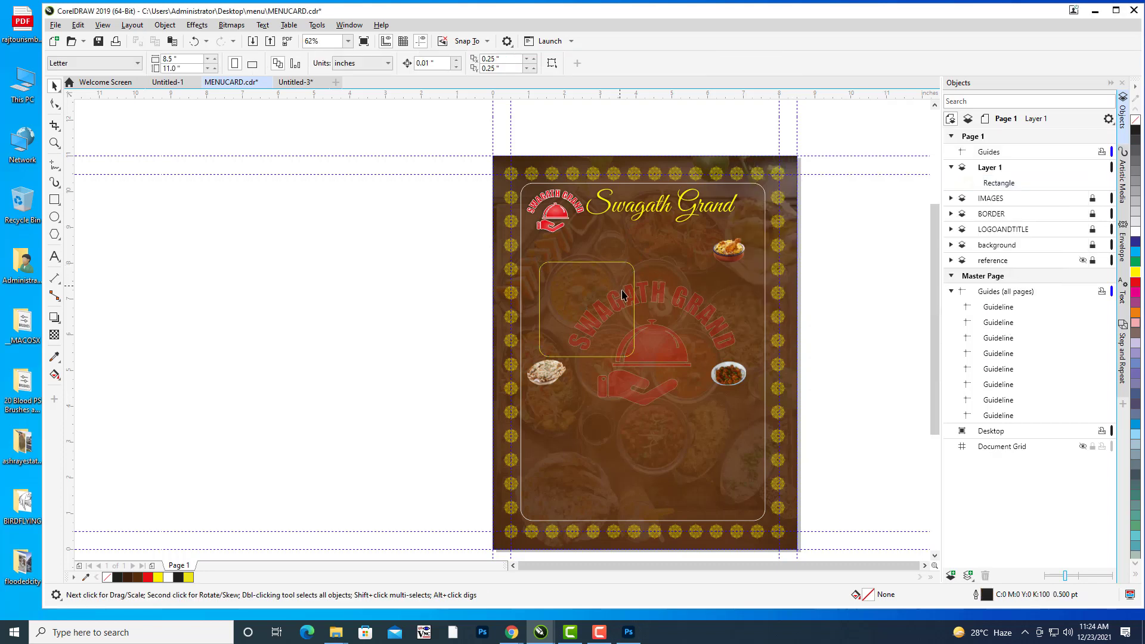
# Stretch the yellow rectangle upward to a height of about 2.9 in, keeping its lower edge in place.
pyautogui.scroll(-1, 629, 295)
pyautogui.click(587, 251)
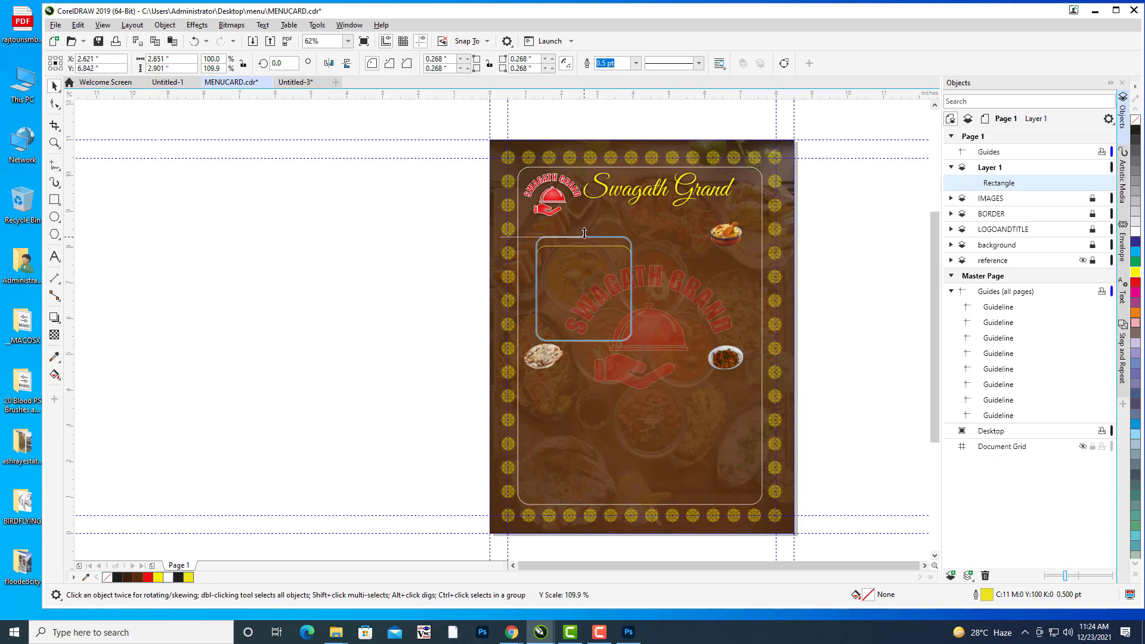
pyautogui.click(685, 451)
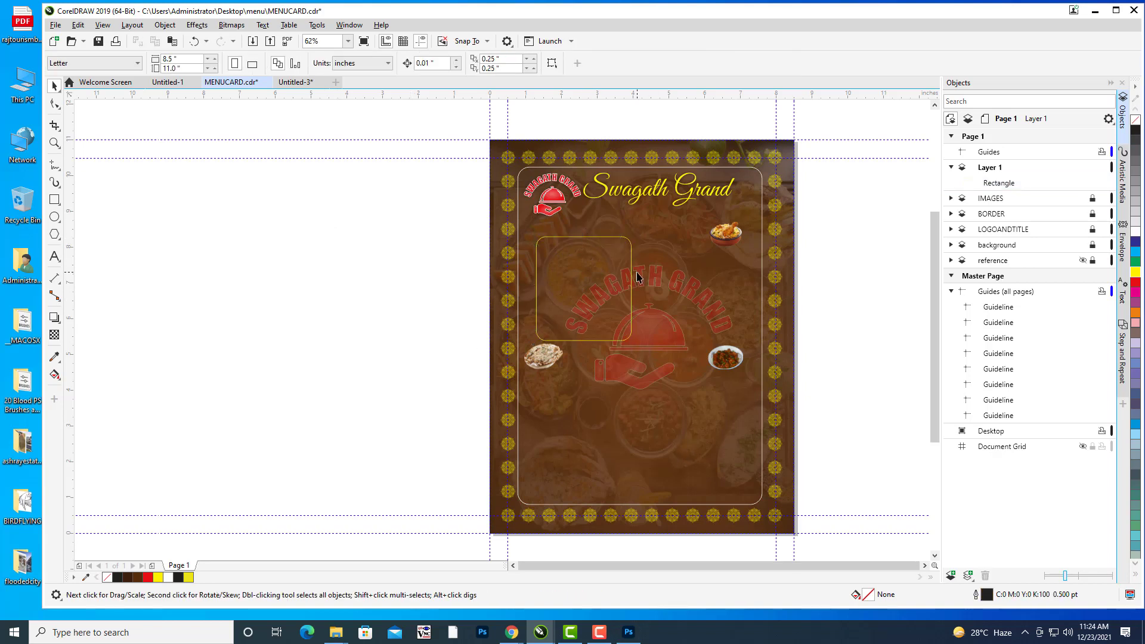
# Unlock the IMAGES layer, move the biryani image up beneath the end of the Swagath Grand title, and nudge it slightly down.
pyautogui.scroll(-1, 668, 263)
pyautogui.hscroll(1, 645, 259)
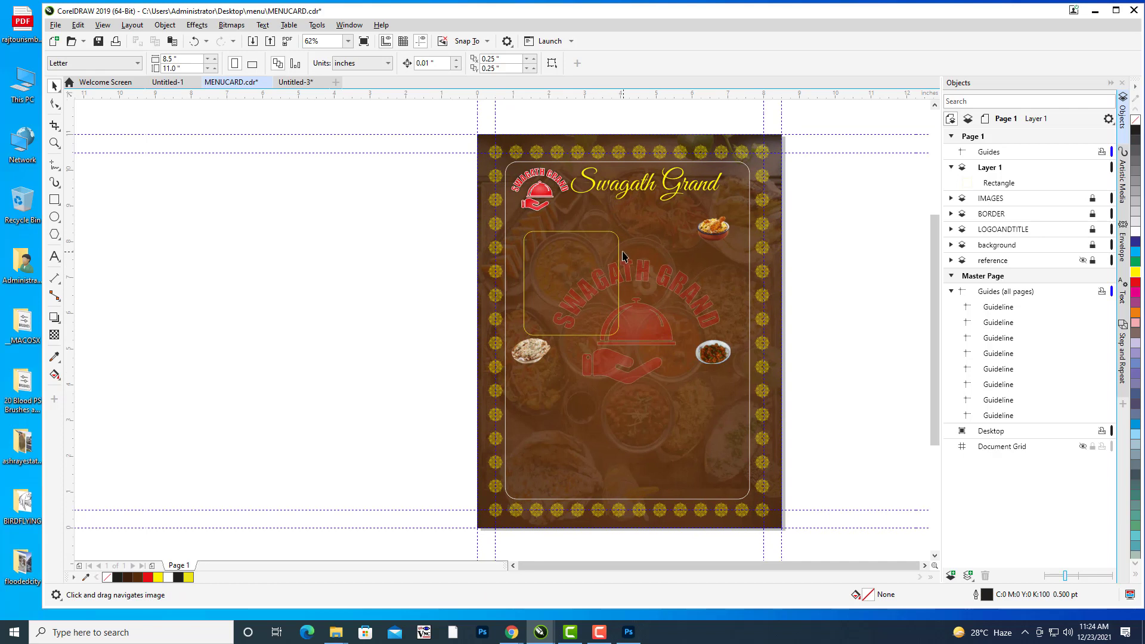
pyautogui.click(619, 253)
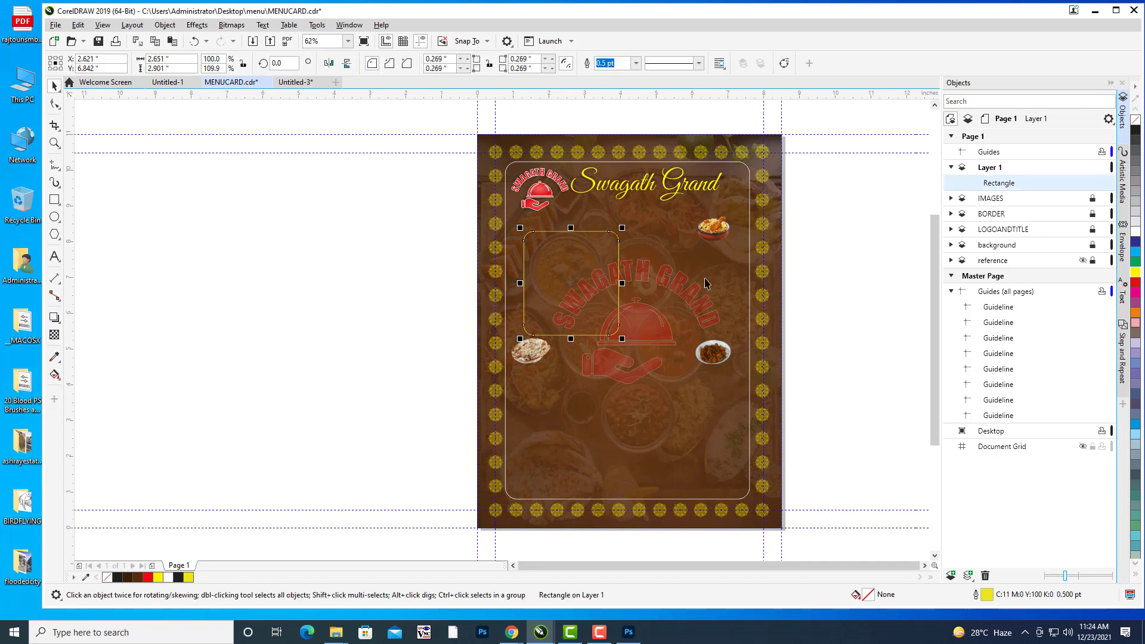
pyautogui.click(727, 234)
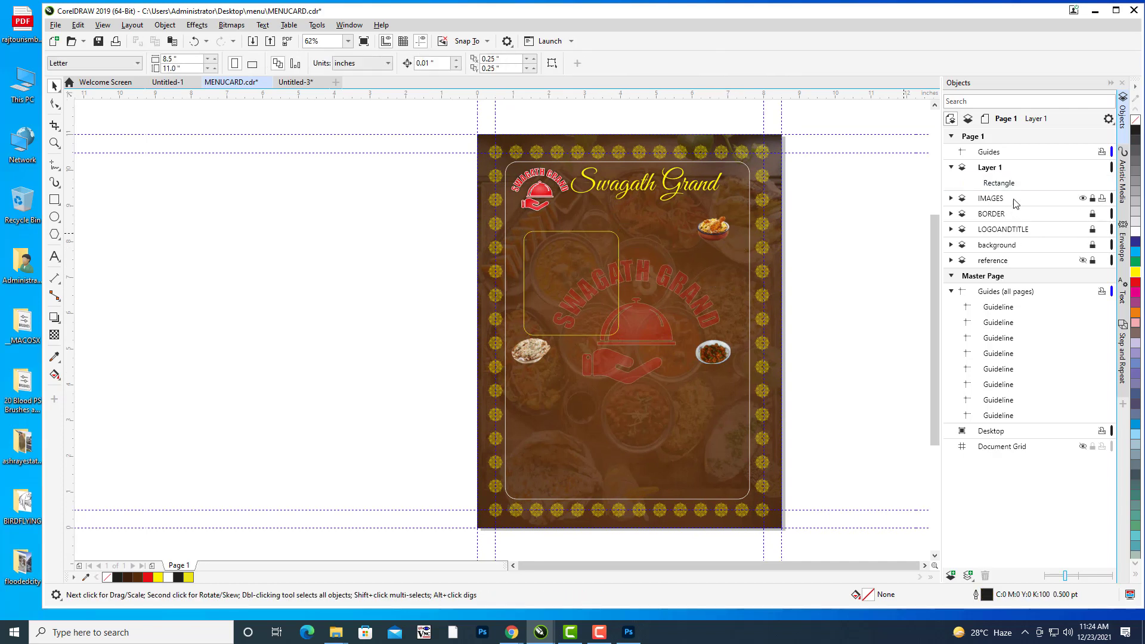
pyautogui.click(992, 200)
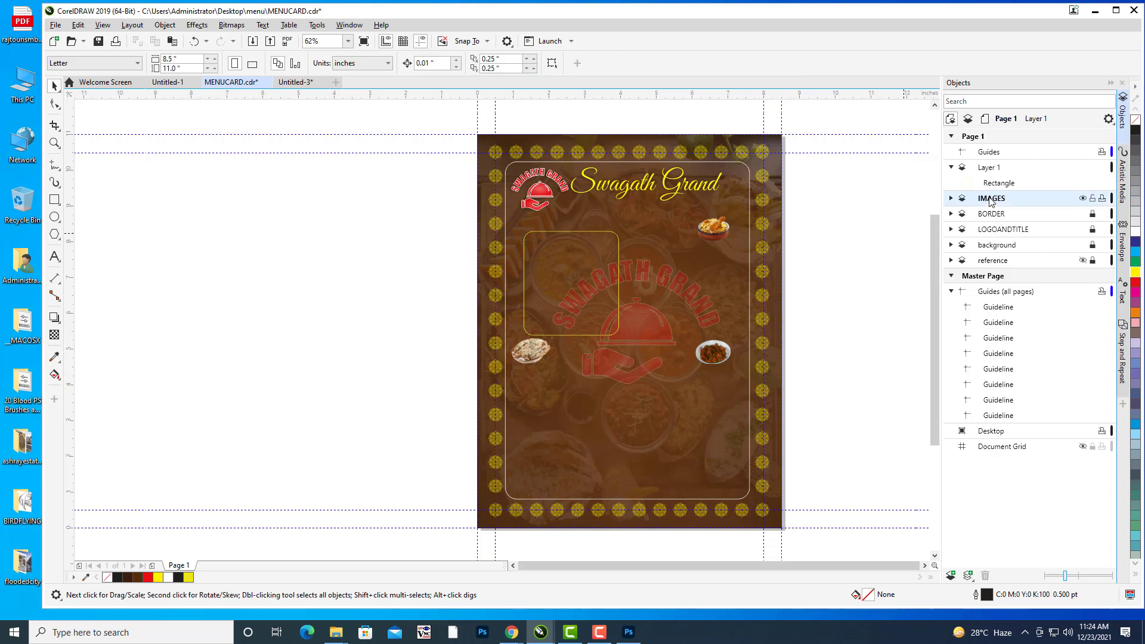
pyautogui.click(715, 236)
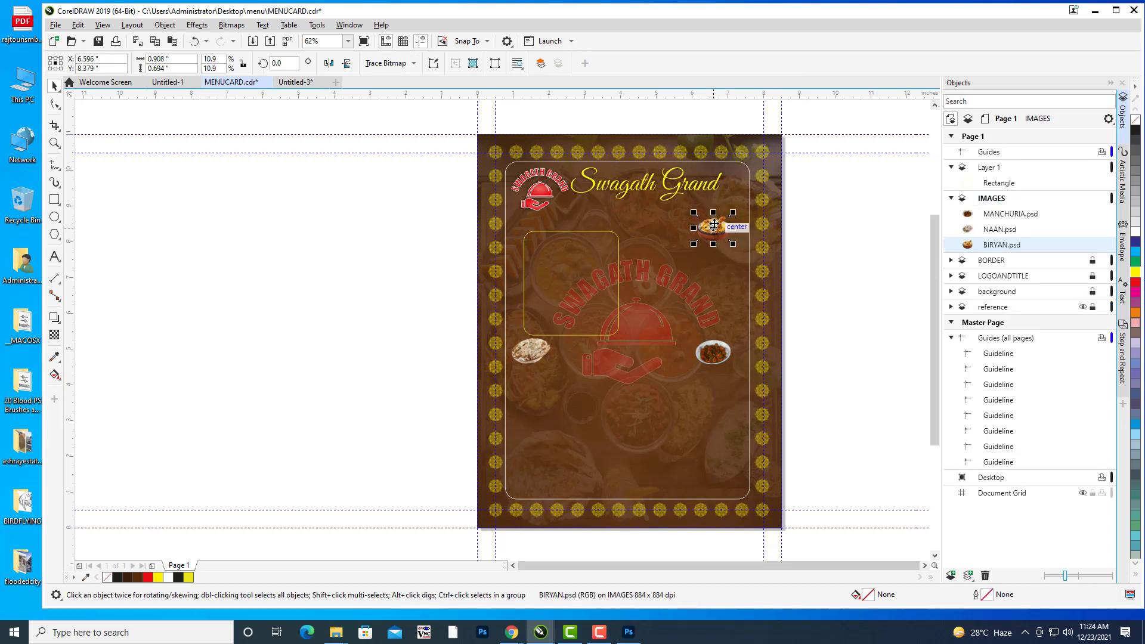
pyautogui.moveTo(715, 236); pyautogui.dragTo(724, 207)
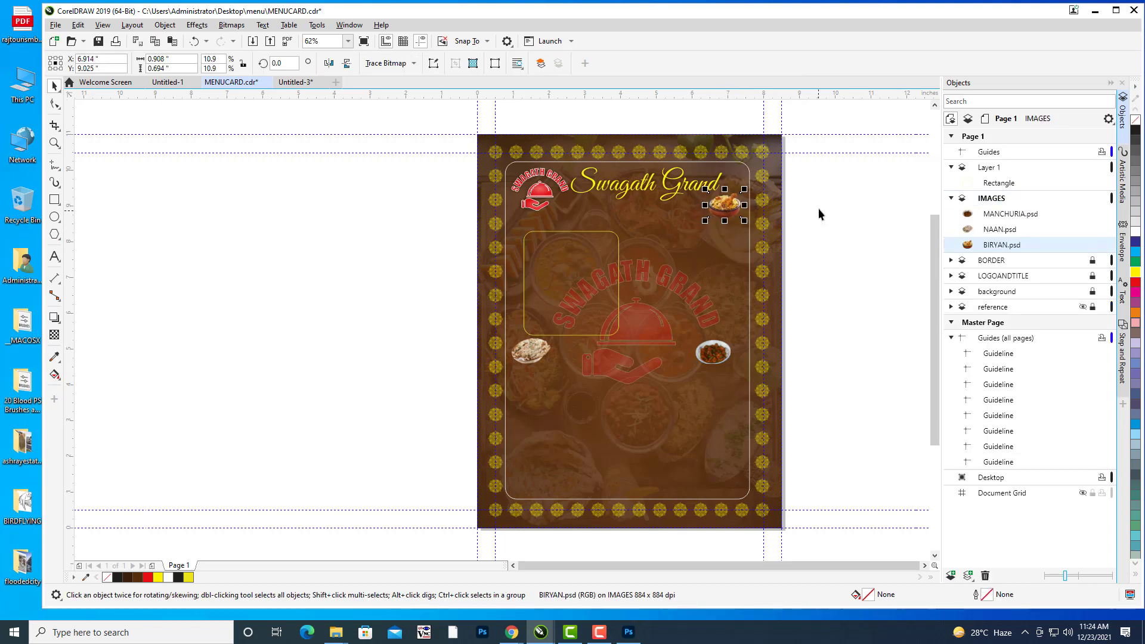
pyautogui.press('Down')
pyautogui.press('Down')
pyautogui.click(915, 359)
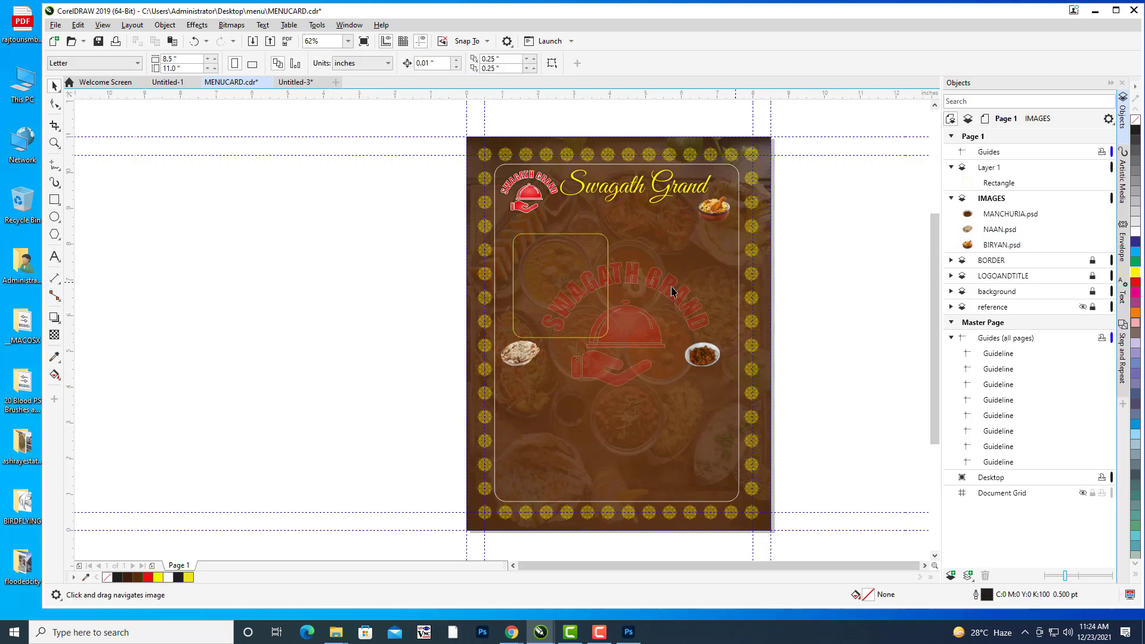
# Duplicate the yellow rounded rectangle and place the copy beside it on the page's right half, above the manchuria image.
pyautogui.click(606, 241)
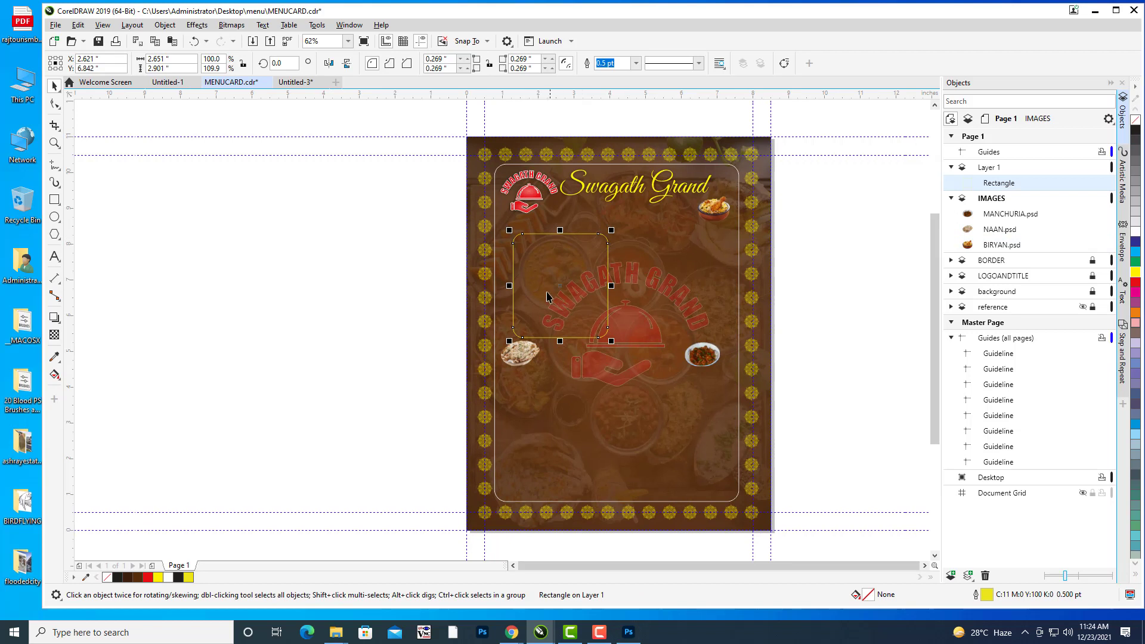
pyautogui.hotkey('ctrl', 'd')
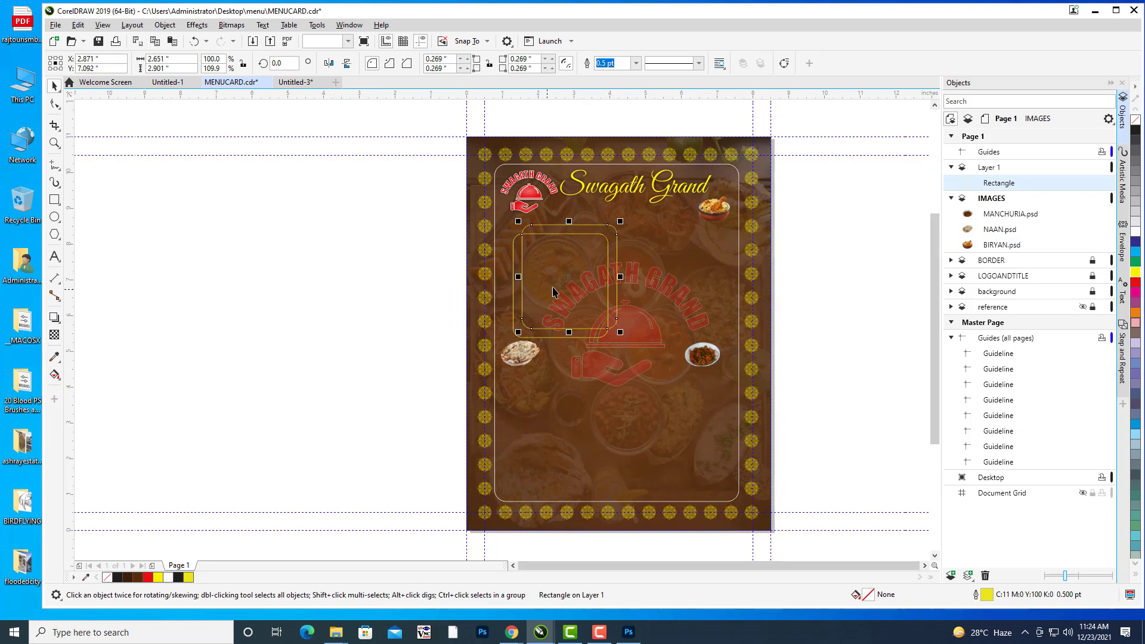
pyautogui.moveTo(570, 276); pyautogui.dragTo(680, 286)
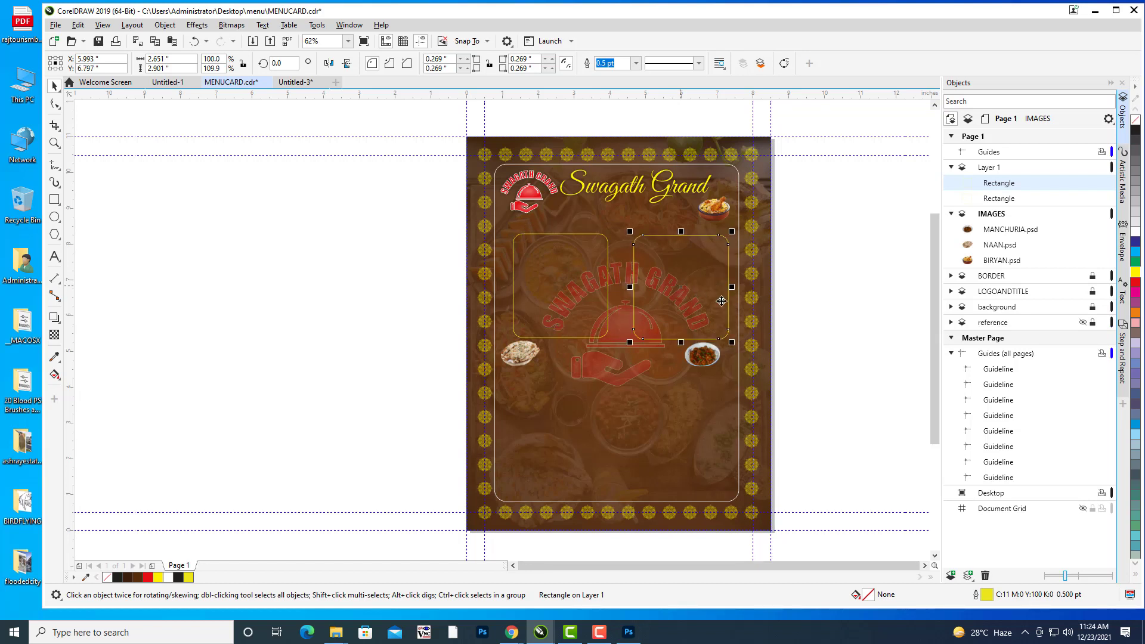
pyautogui.click(827, 315)
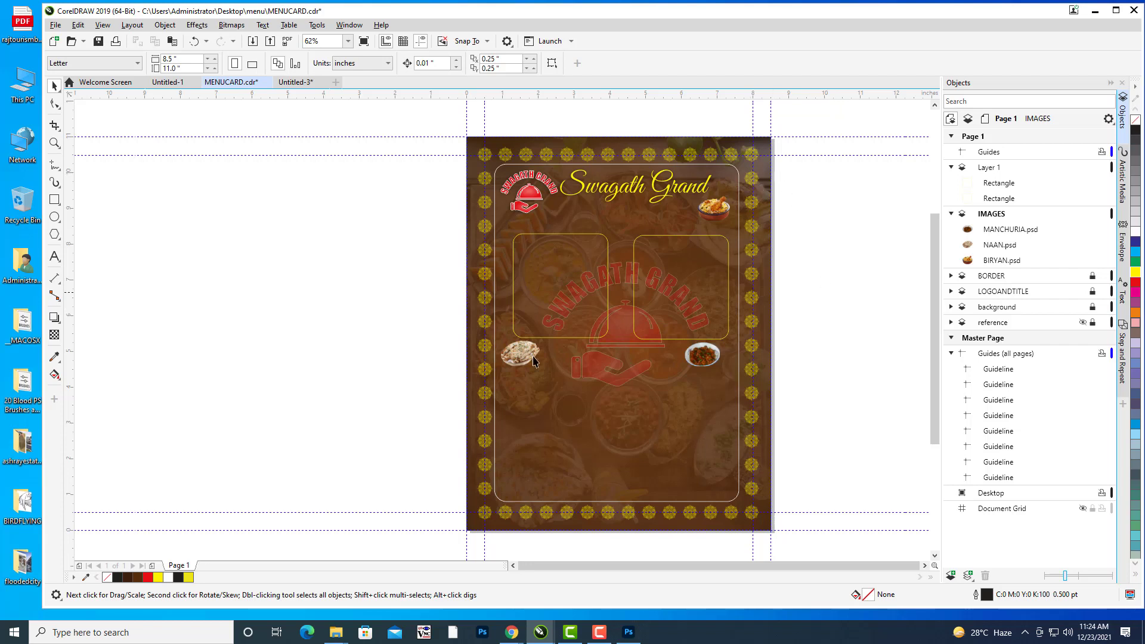
# Shift the left yellow rectangle horizontally toward the left frame line, to an X position of about 2.4 in.
pyautogui.click(607, 245)
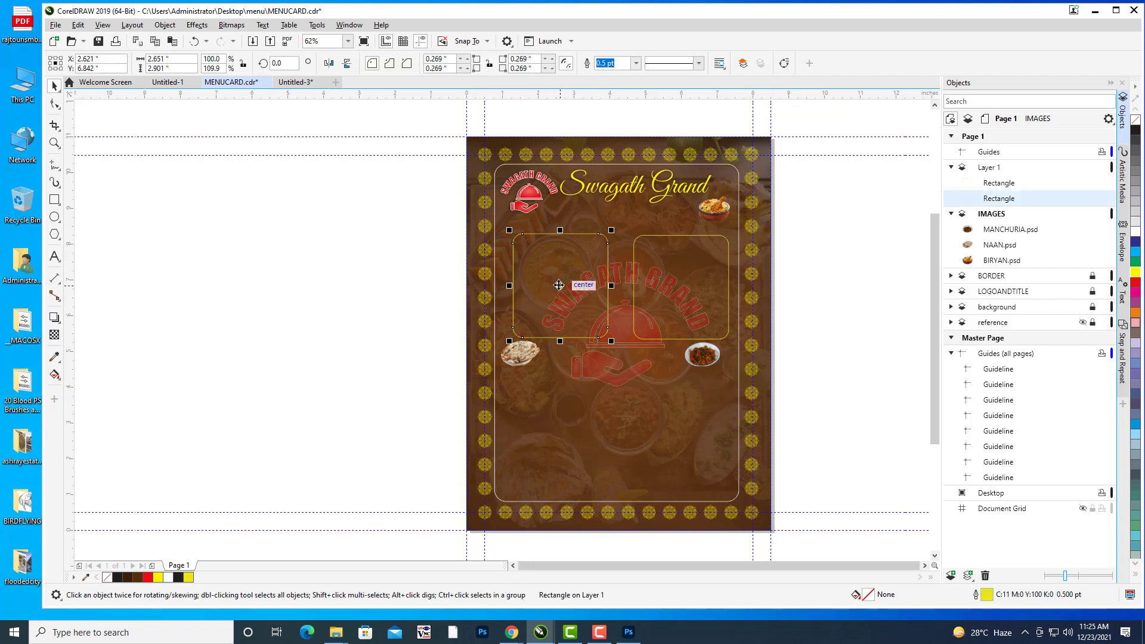
pyautogui.moveTo(556, 289); pyautogui.dragTo(553, 284)
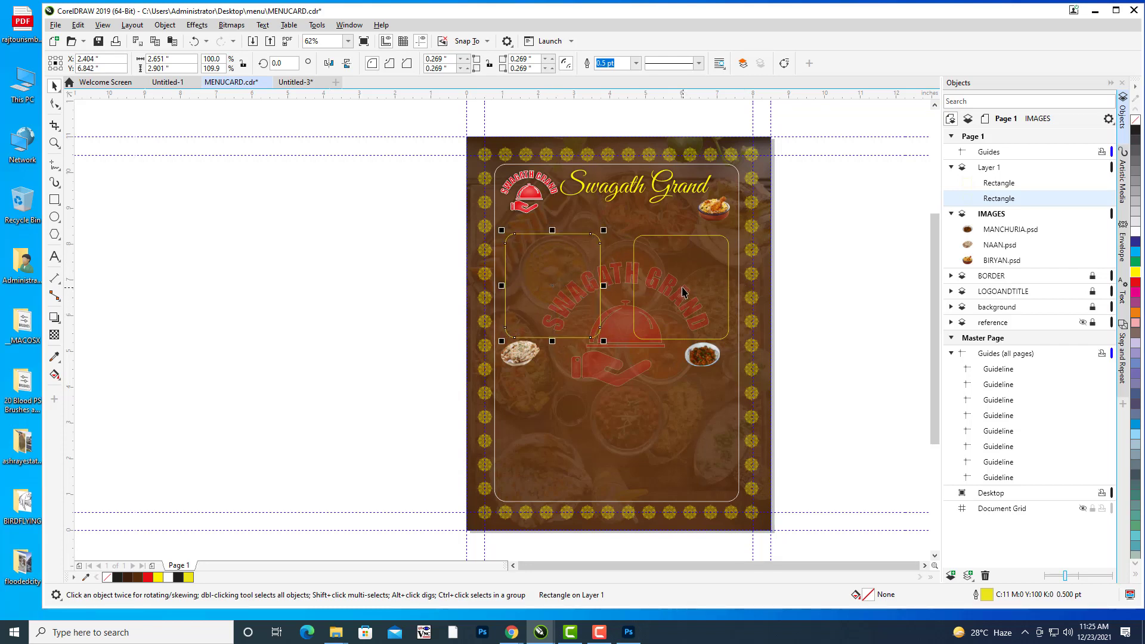
pyautogui.click(816, 286)
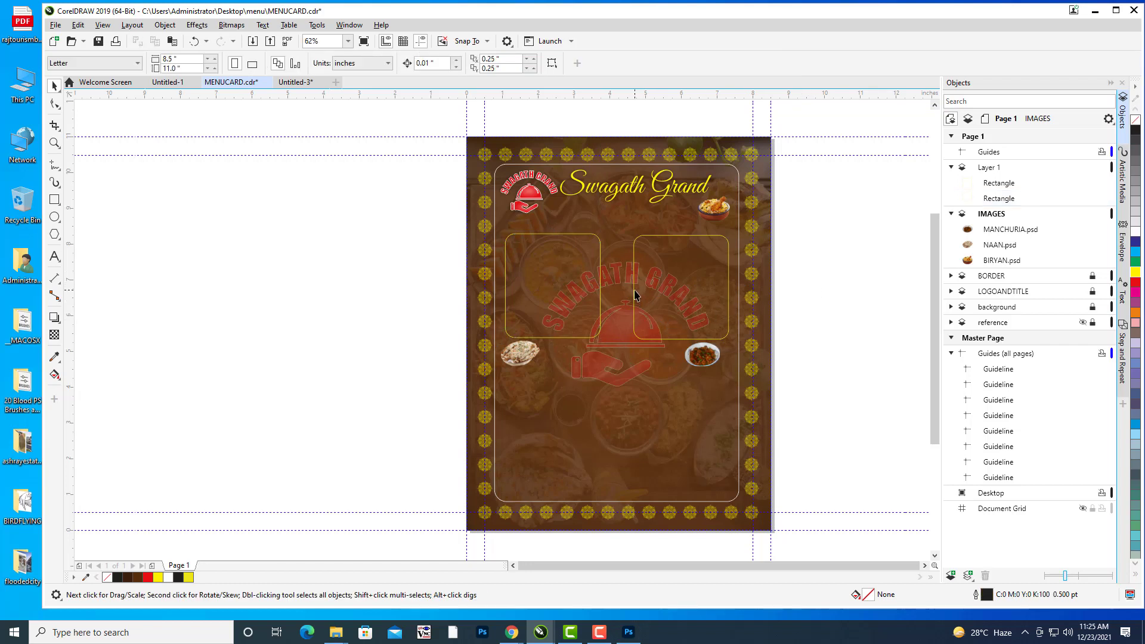
pyautogui.click(640, 241)
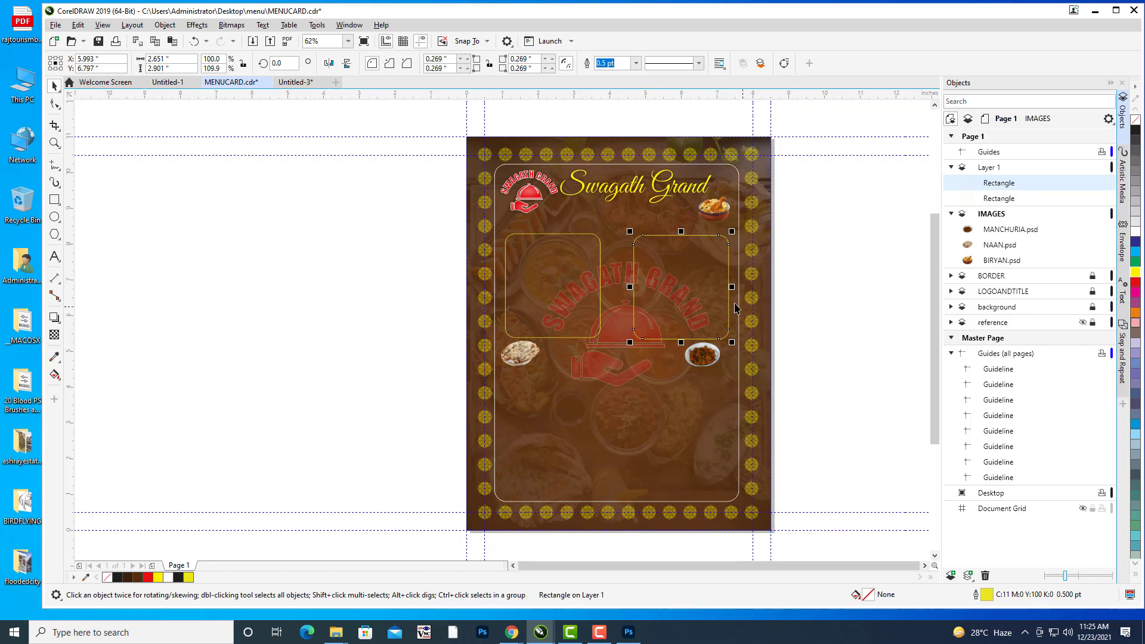
pyautogui.moveTo(684, 285); pyautogui.dragTo(684, 285)
pyautogui.click(815, 308)
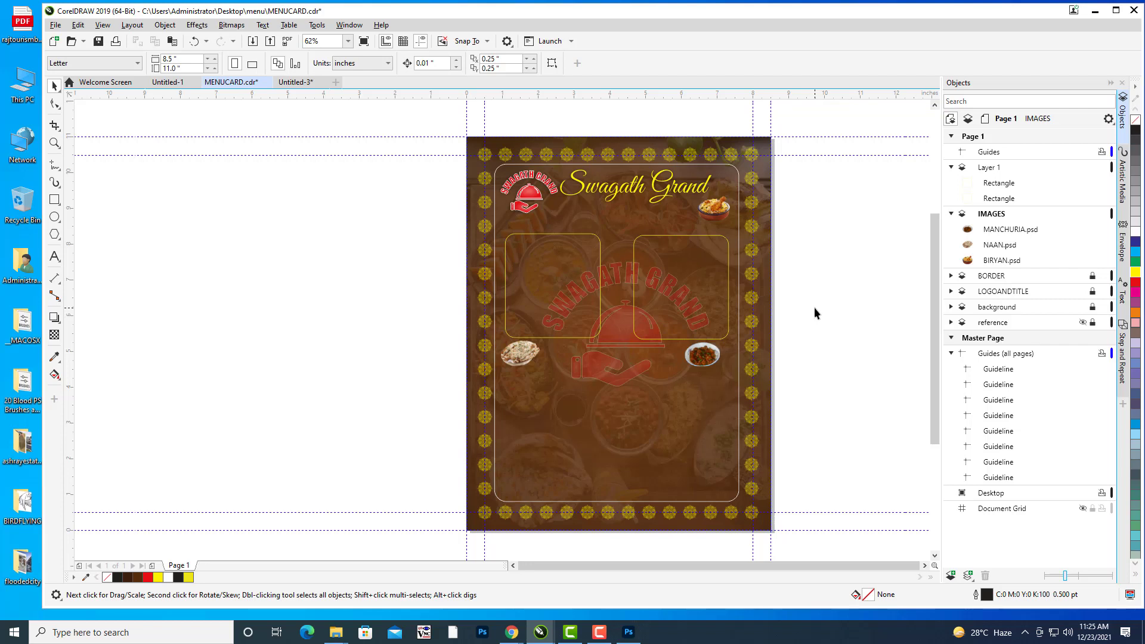
pyautogui.click(597, 237)
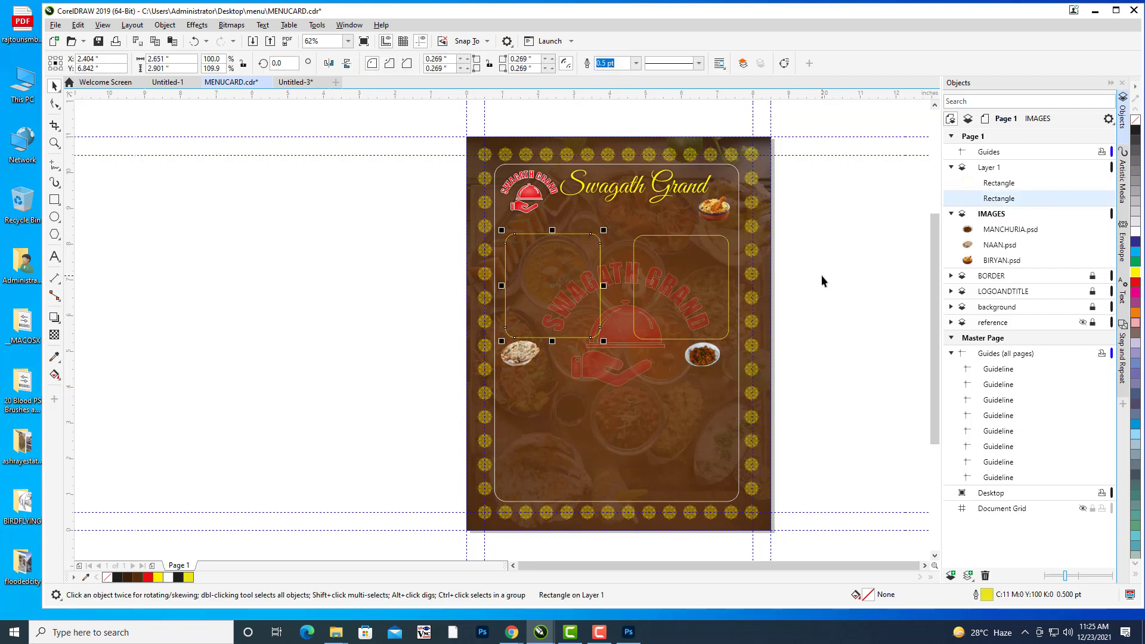
# Duplicate the left yellow rounded rectangle and place the copy straight below it under the naan image, at a Y position of about 3.1 in.
pyautogui.hotkey('ctrl', 'c')
pyautogui.hotkey('ctrl', 'v')
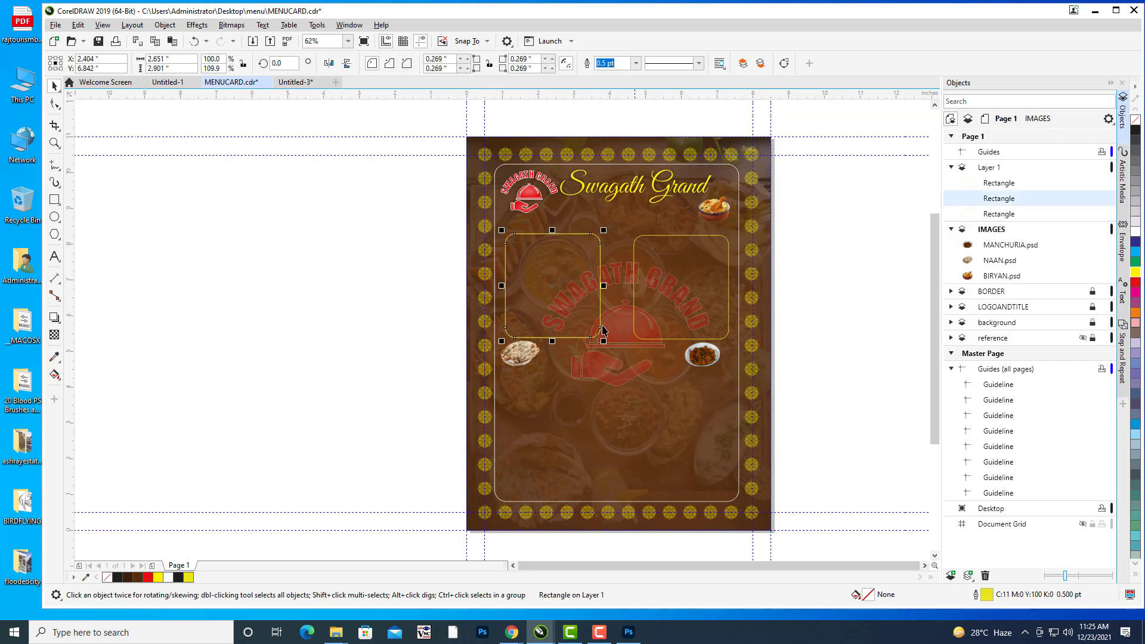
pyautogui.moveTo(553, 286); pyautogui.dragTo(551, 432)
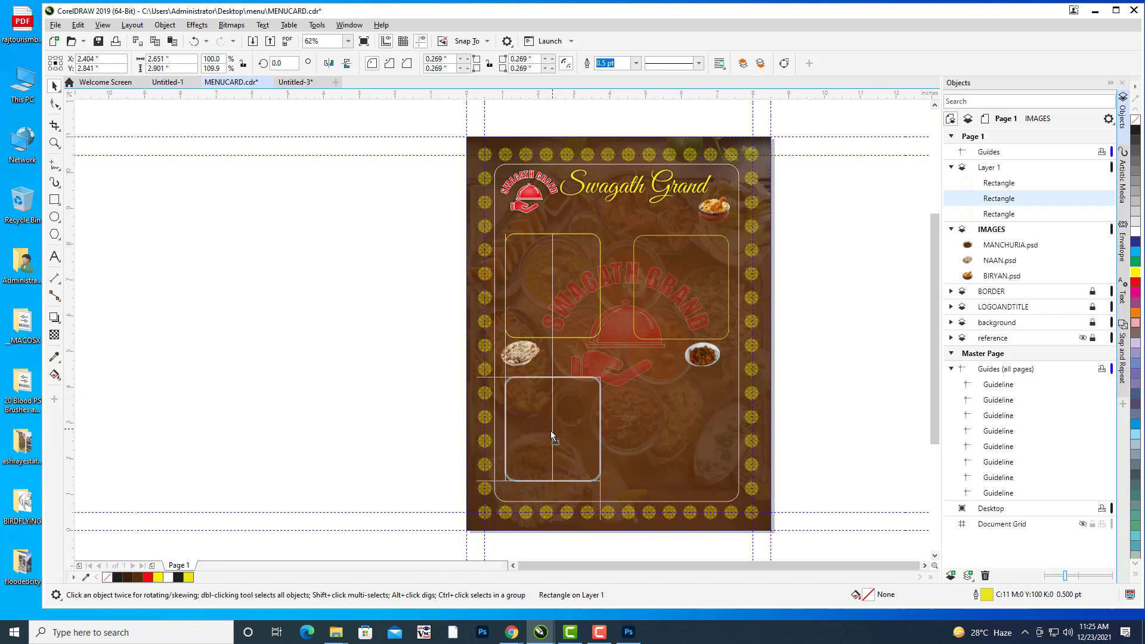
pyautogui.moveTo(550, 431); pyautogui.dragTo(550, 430)
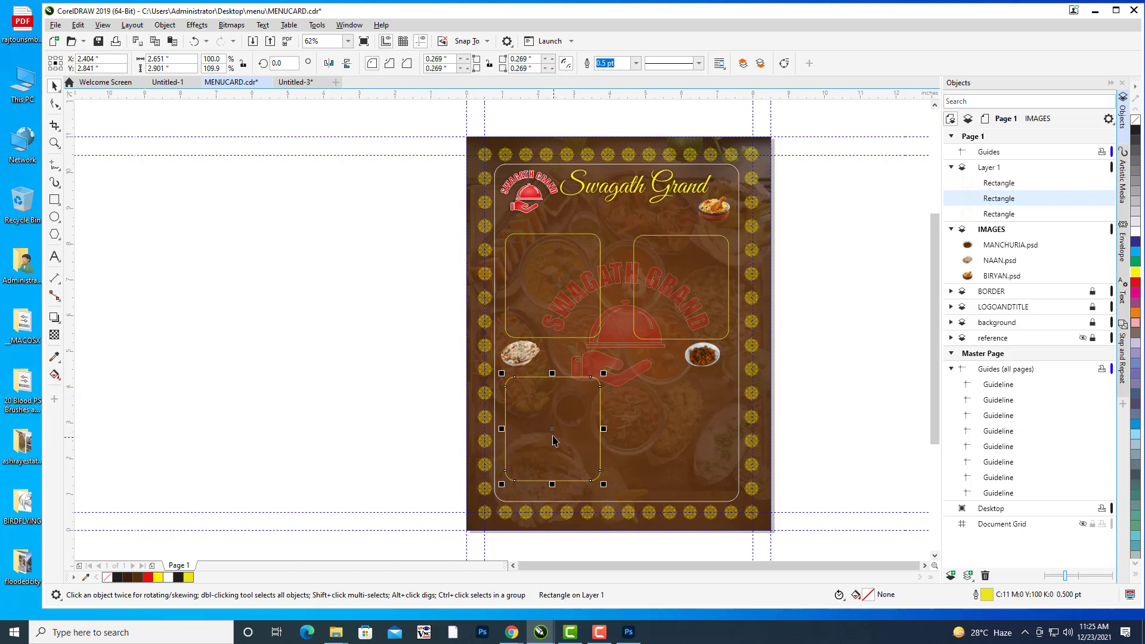
pyautogui.moveTo(553, 429); pyautogui.dragTo(552, 421)
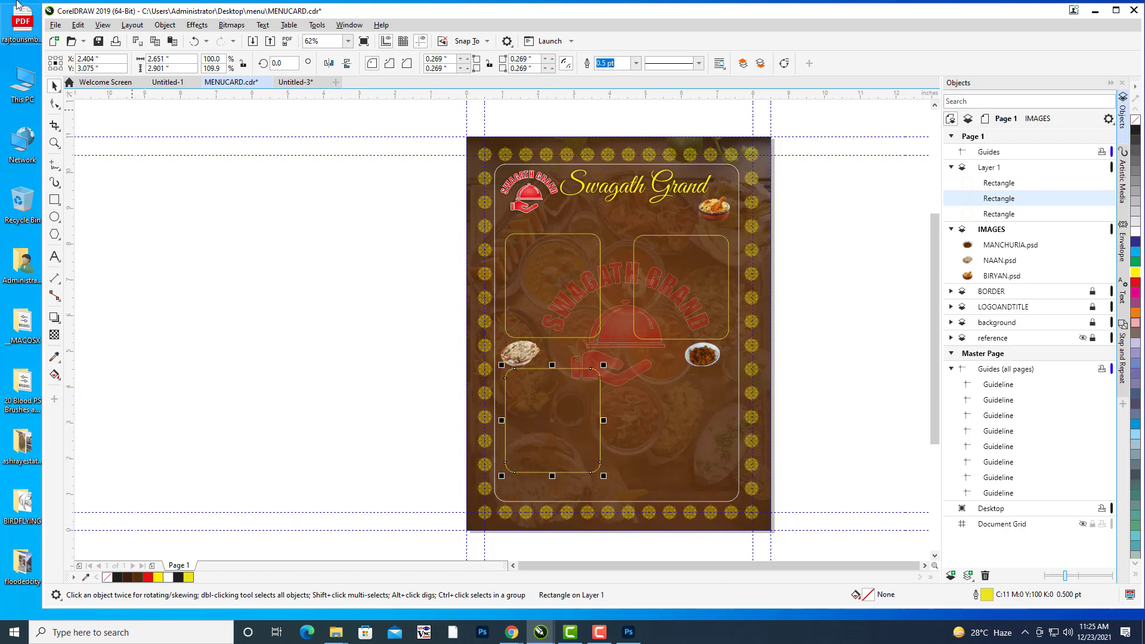
pyautogui.click(103, 24)
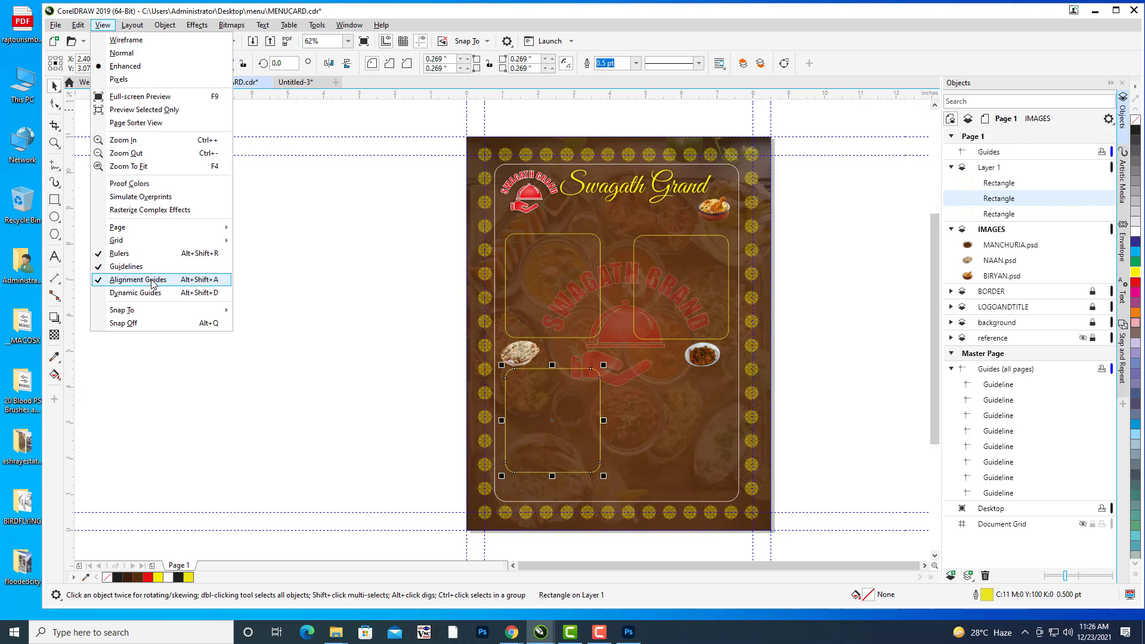
pyautogui.click(837, 283)
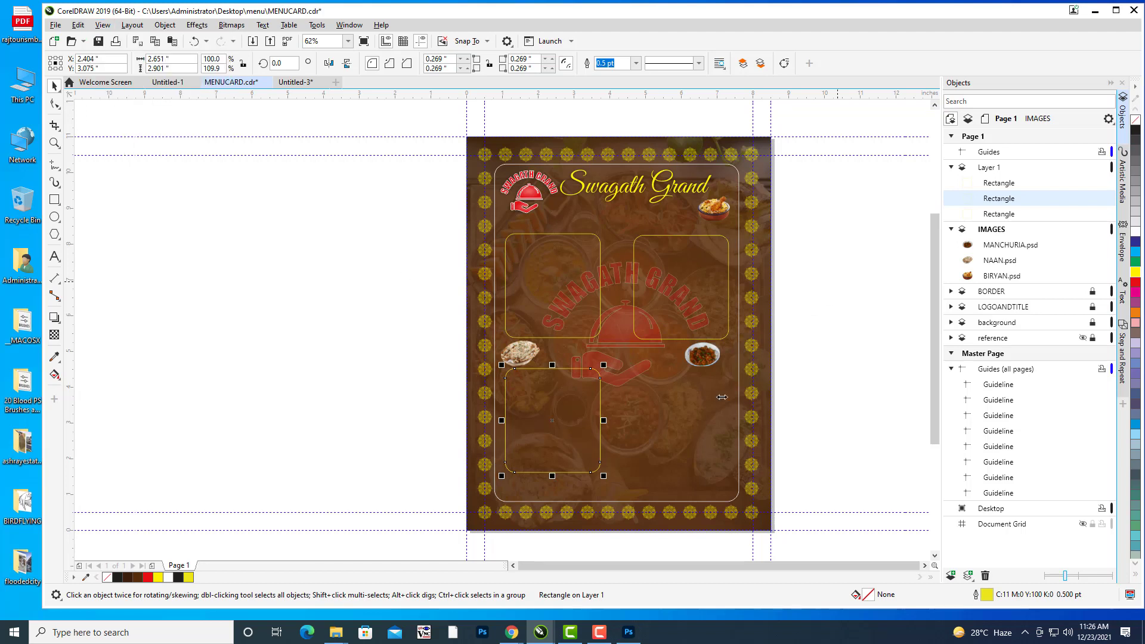
pyautogui.click(853, 333)
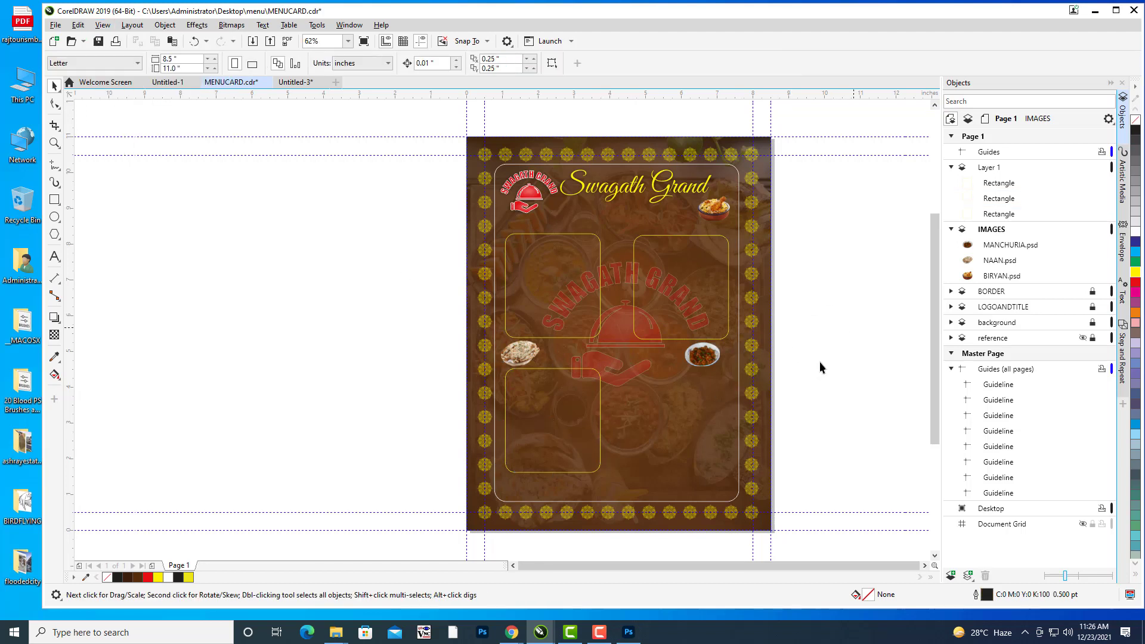
# Duplicate the lower-left yellow rectangle and place the copy level with it under the manchuria image, at an X position of about 6.0 in.
pyautogui.click(600, 395)
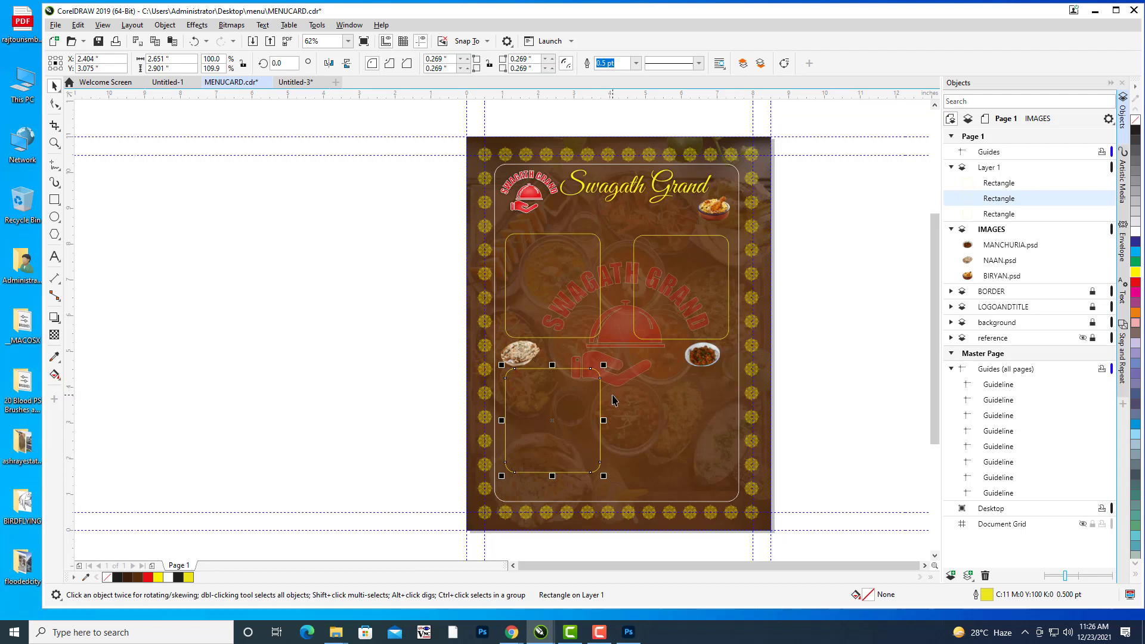
pyautogui.hotkey('ctrl', 'd')
pyautogui.moveTo(562, 411); pyautogui.dragTo(680, 420)
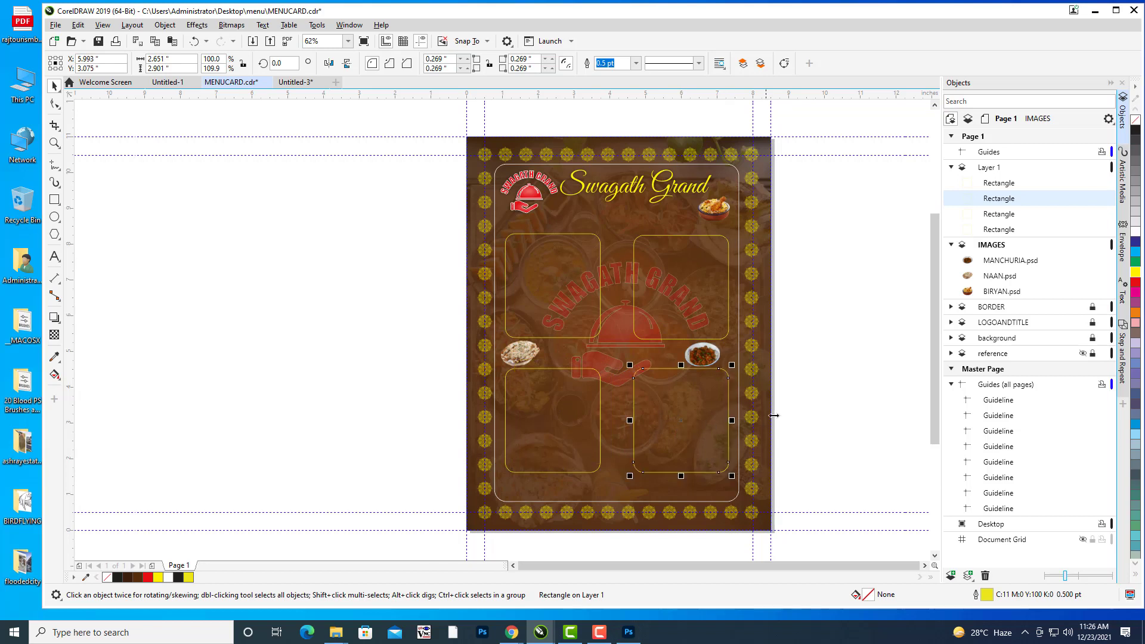
pyautogui.click(800, 400)
pyautogui.click(667, 374)
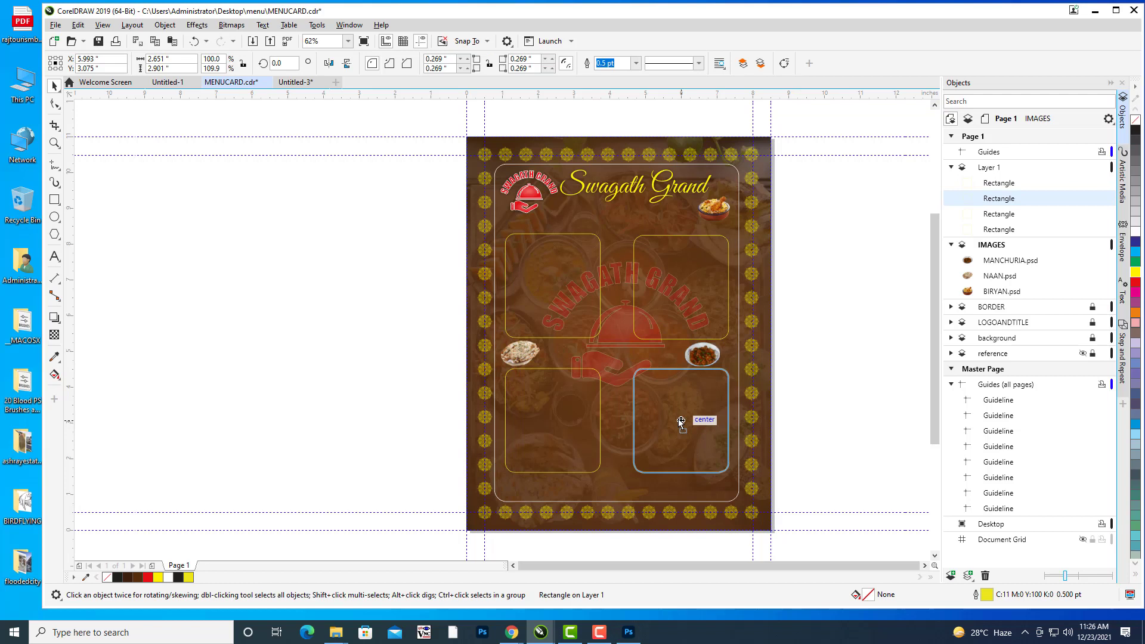
pyautogui.moveTo(681, 421); pyautogui.dragTo(681, 421)
pyautogui.click(800, 399)
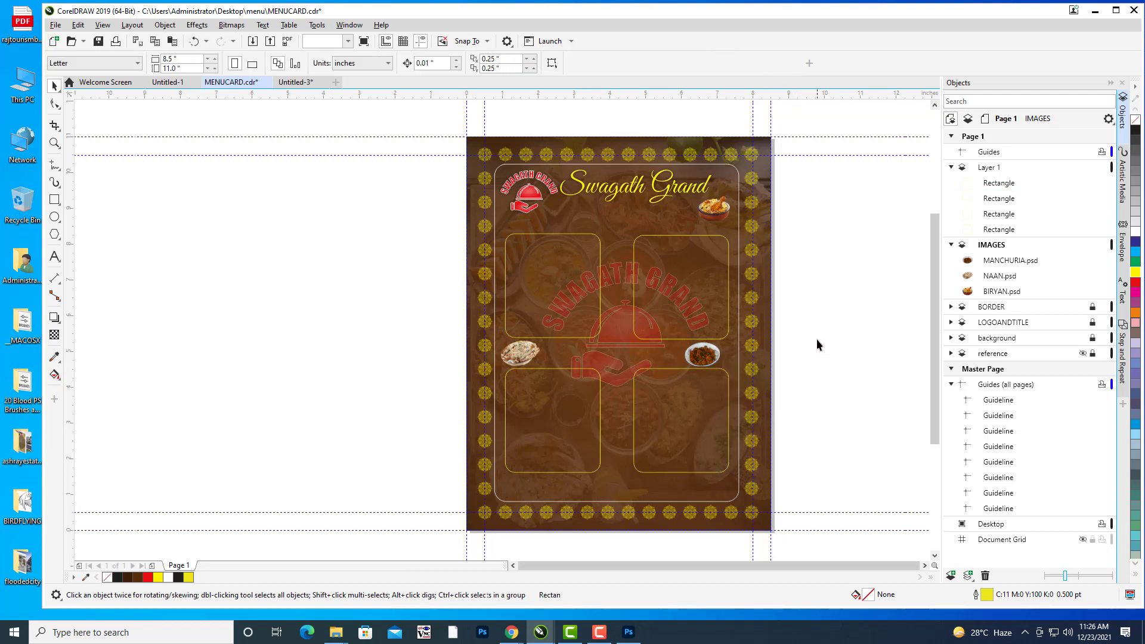
pyautogui.moveTo(818, 340); pyautogui.dragTo(836, 339)
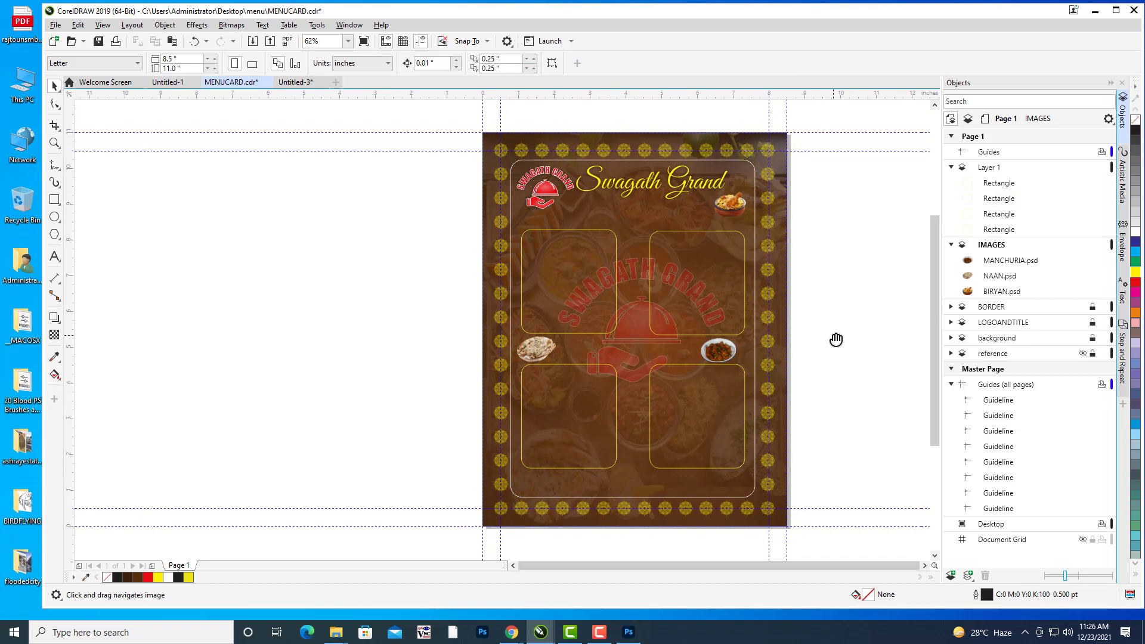
pyautogui.moveTo(838, 323); pyautogui.dragTo(827, 329)
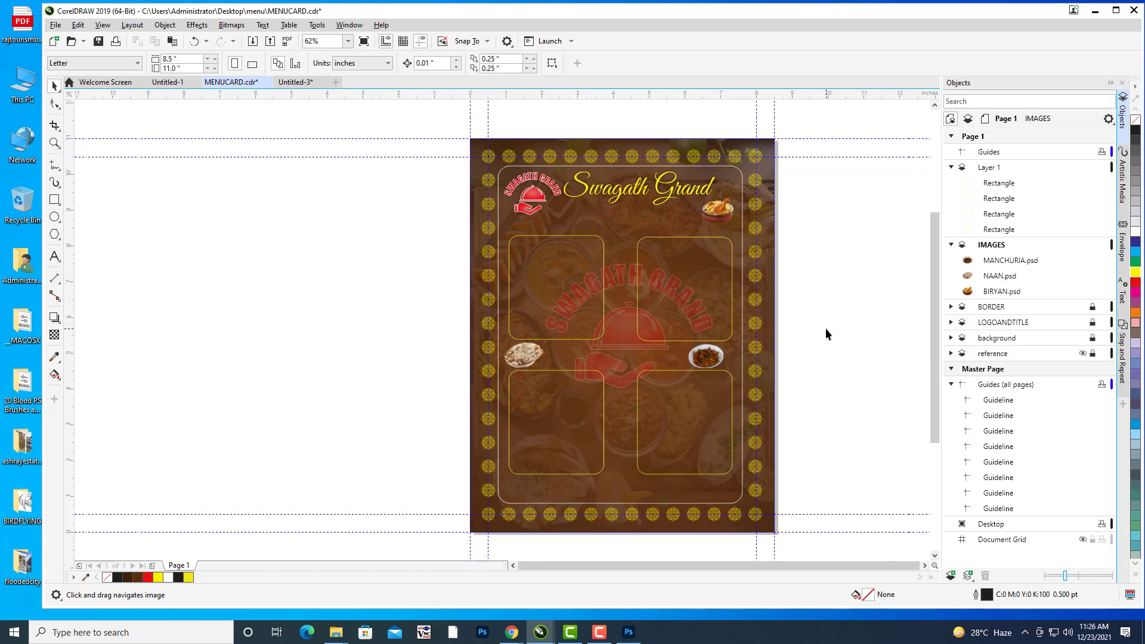
pyautogui.moveTo(814, 284); pyautogui.dragTo(832, 288)
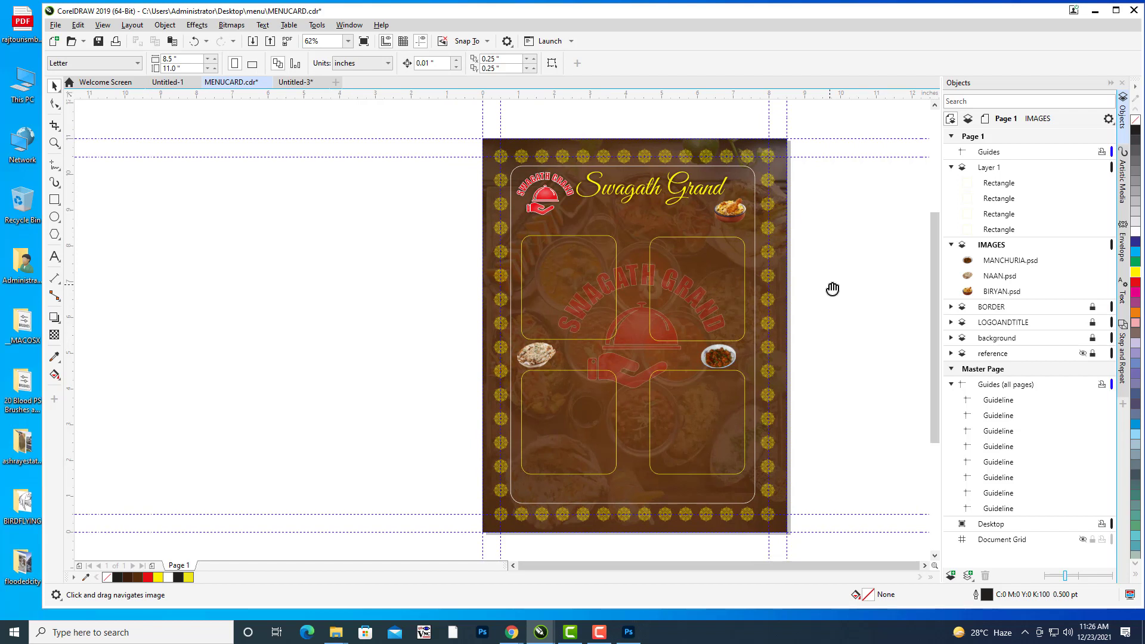
pyautogui.moveTo(813, 284); pyautogui.dragTo(799, 285)
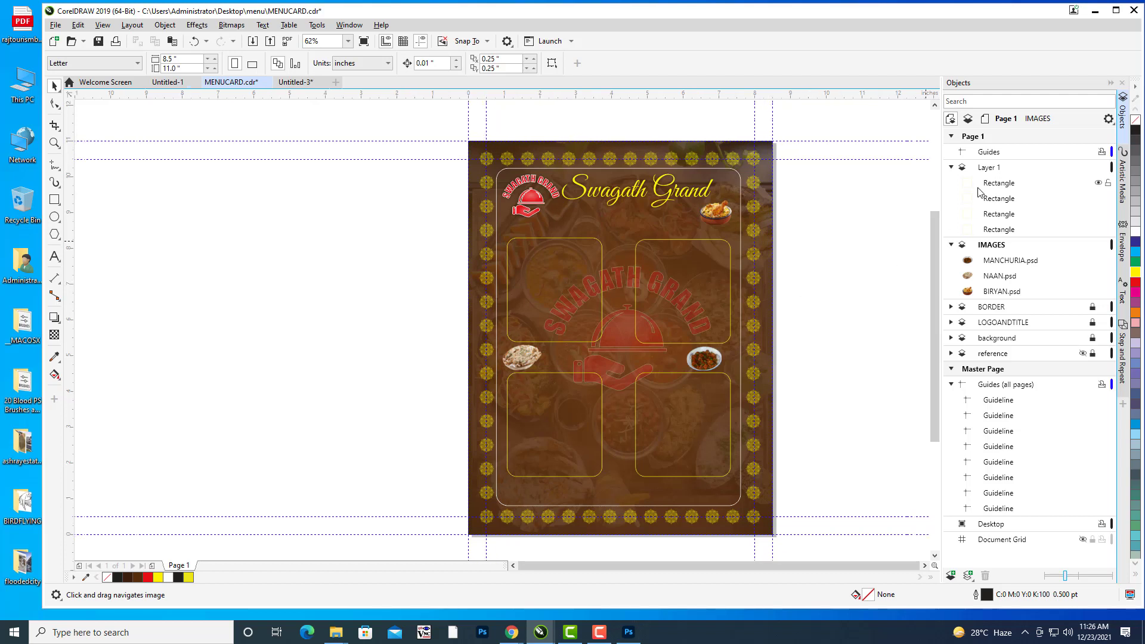
# Collapse and lock the IMAGES layer, and rename Layer 1, which holds the yellow rectangles, as BLOCKS.
pyautogui.click(951, 169)
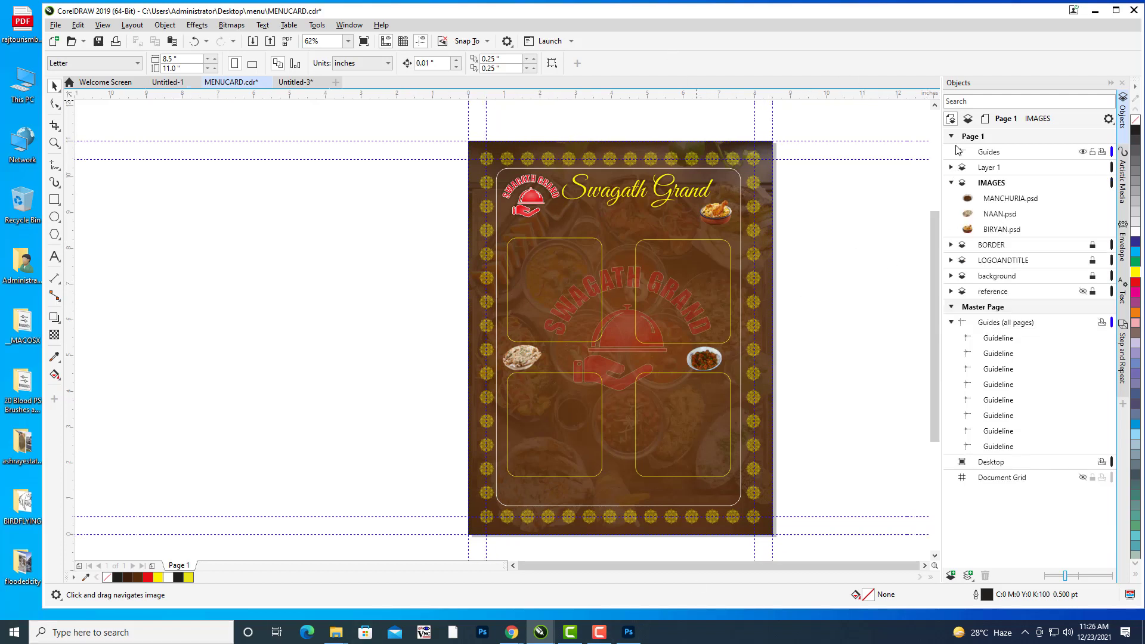
pyautogui.click(952, 182)
pyautogui.click(1006, 183)
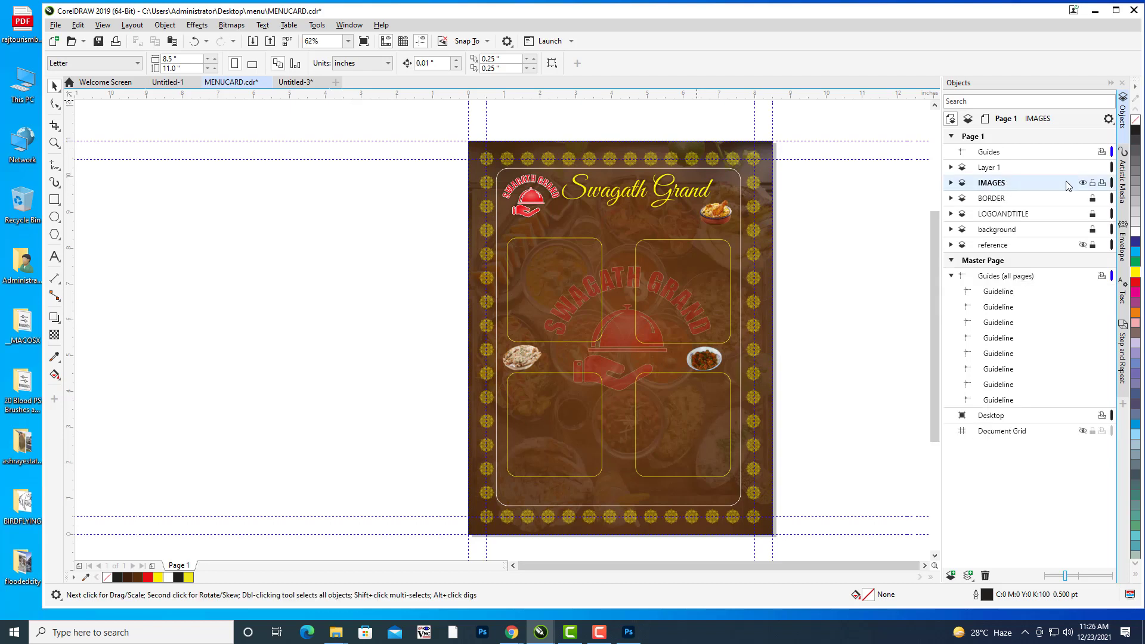
pyautogui.click(991, 168)
pyautogui.rightClick(991, 170)
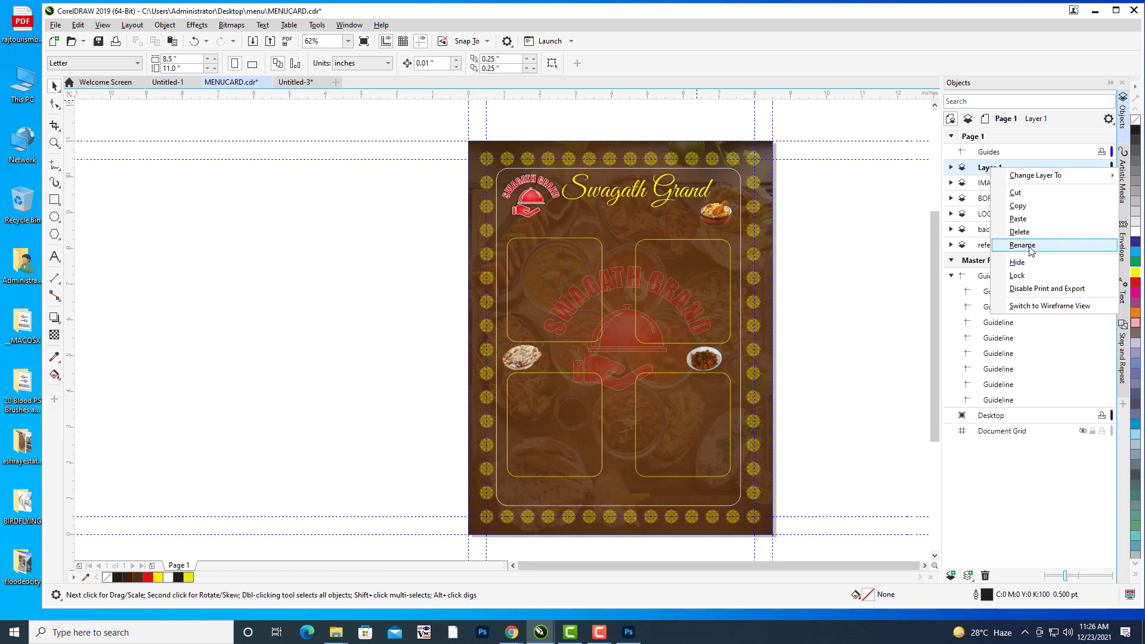
pyautogui.click(1031, 249)
pyautogui.write('BLOCKS')
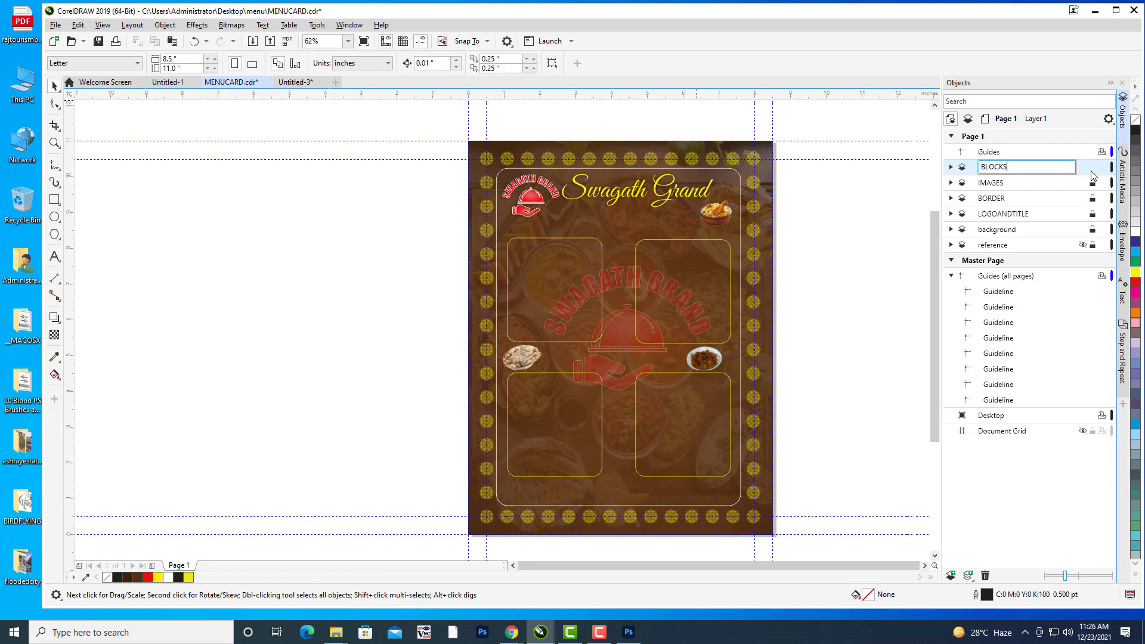
pyautogui.press('Return')
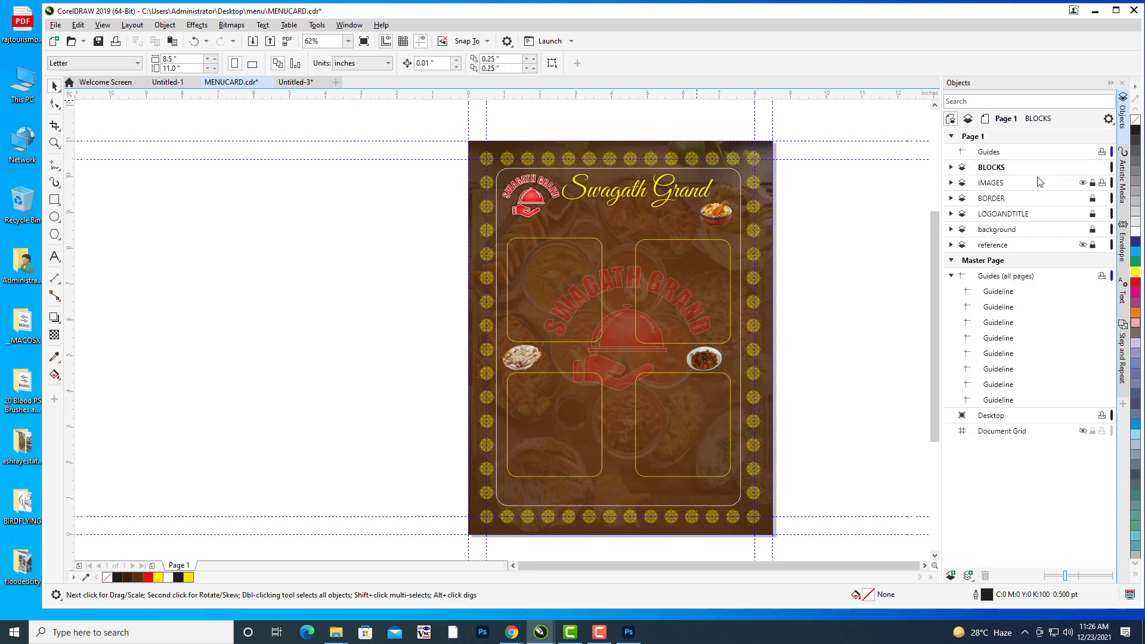
# Add a new layer directly above the BLOCKS layer.
pyautogui.click(990, 168)
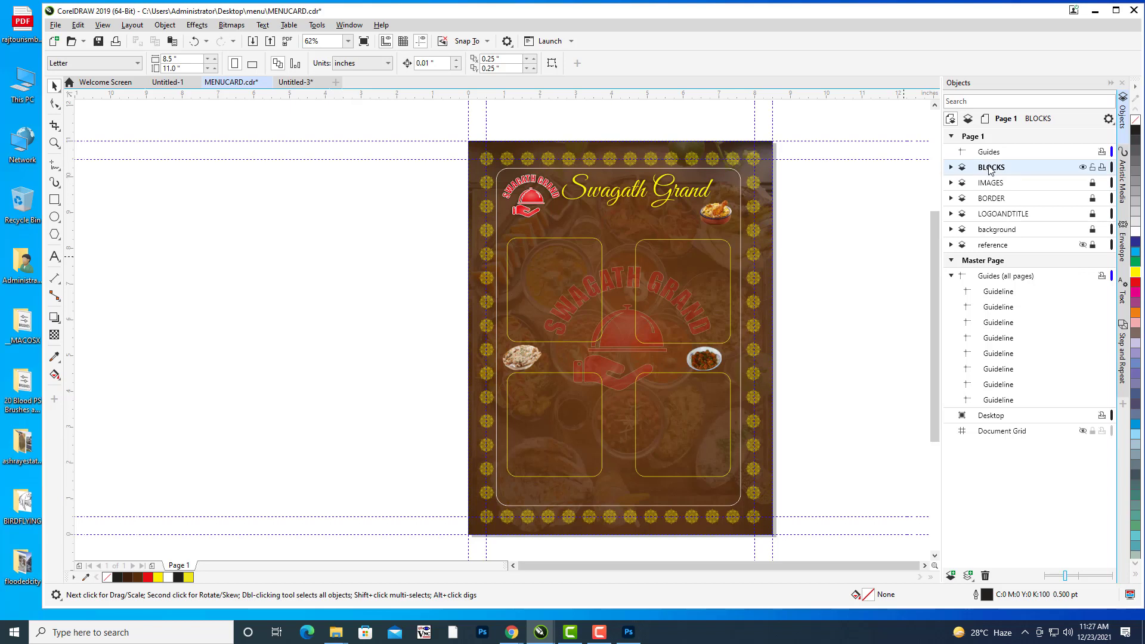
pyautogui.click(952, 577)
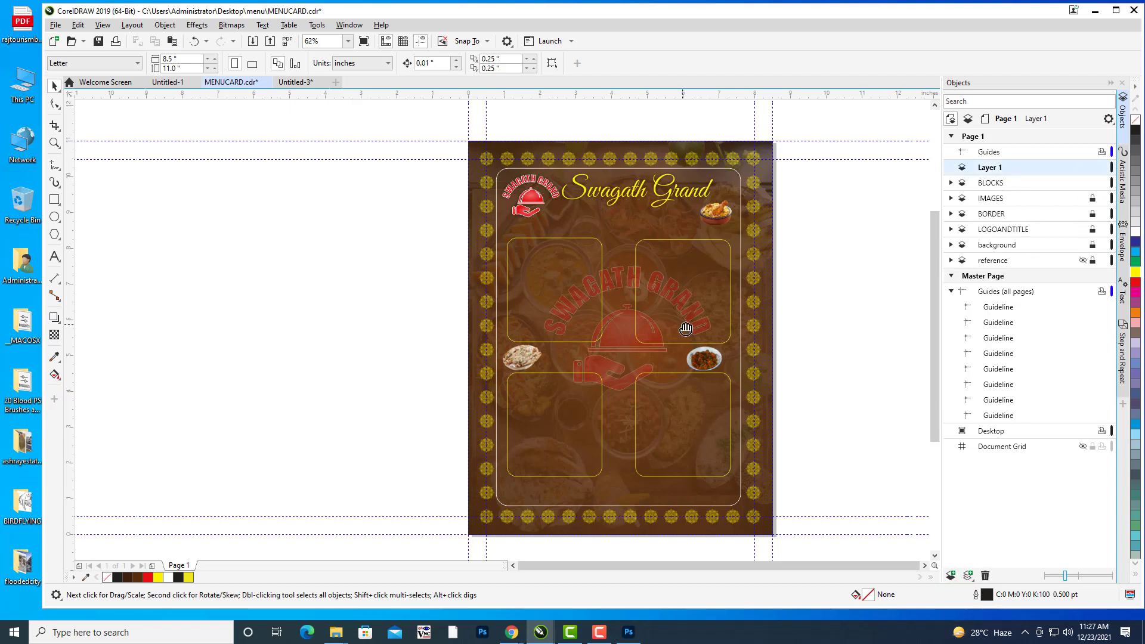
pyautogui.moveTo(686, 329); pyautogui.dragTo(723, 320)
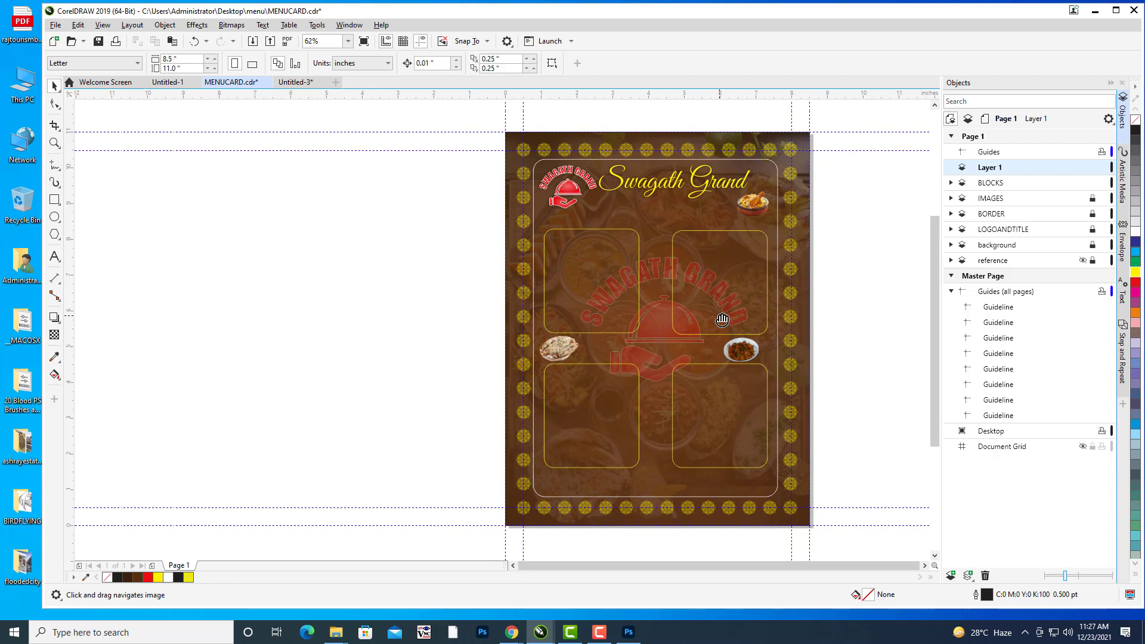
pyautogui.moveTo(683, 281); pyautogui.dragTo(688, 286)
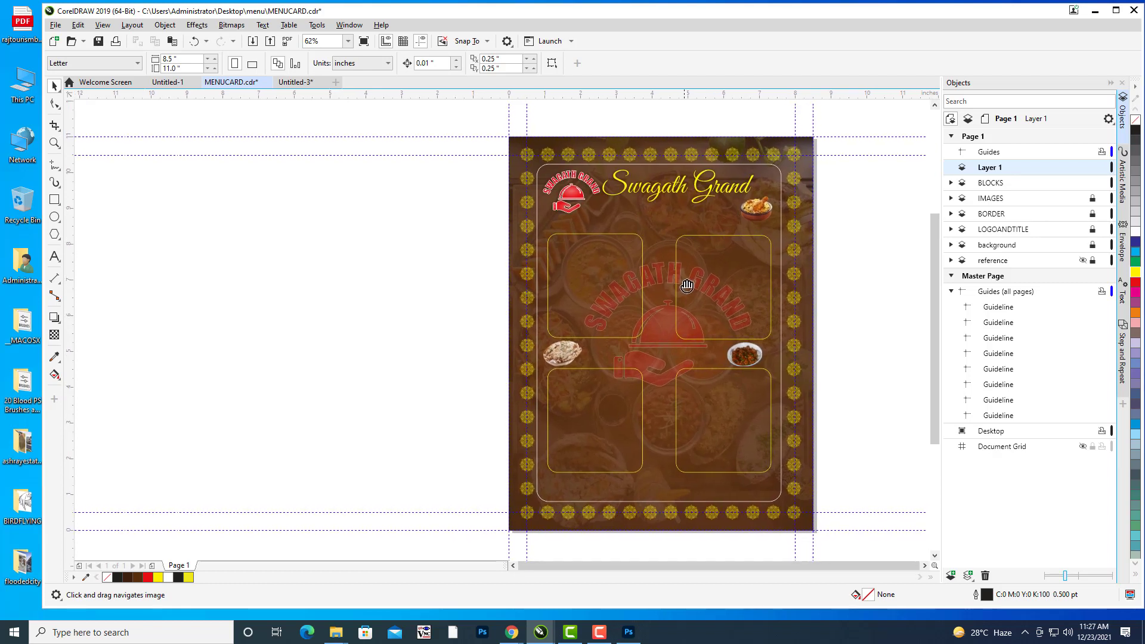
# Add the artistic text "Starters" in the blank area beside the menu page on the new layer.
pyautogui.click(54, 257)
pyautogui.hscroll(3, 746, 241)
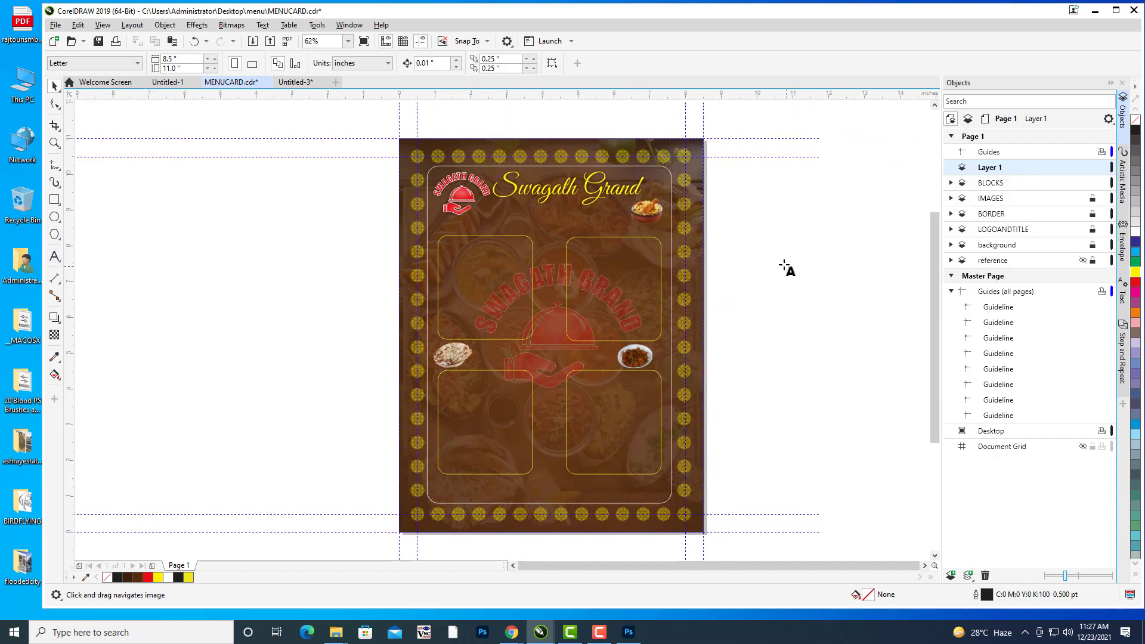
pyautogui.click(785, 264)
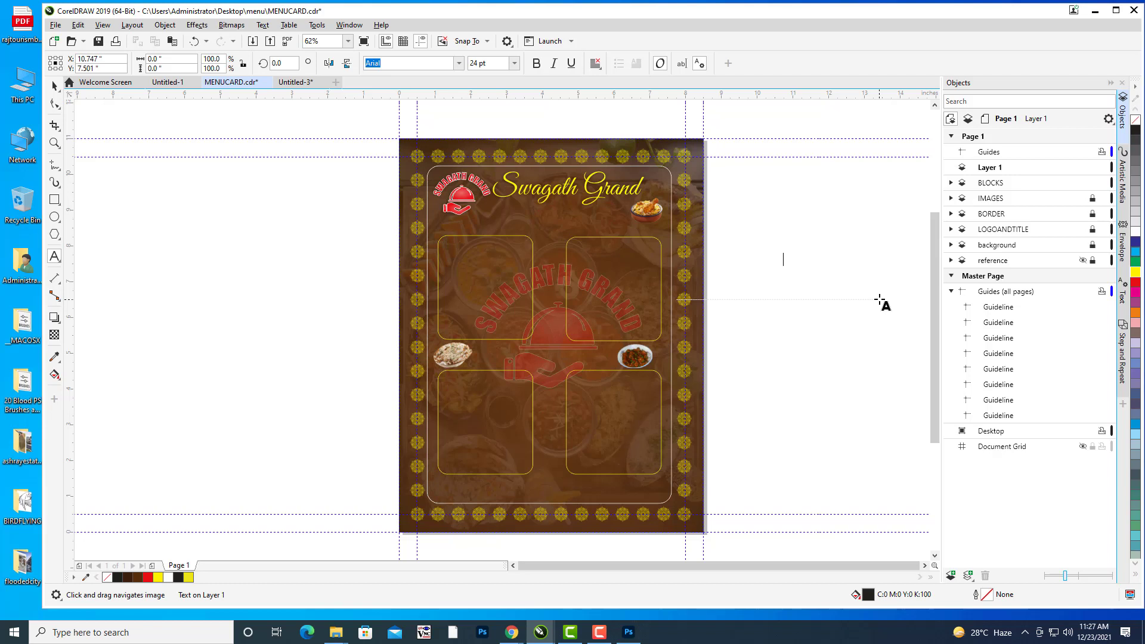
pyautogui.write('ST')
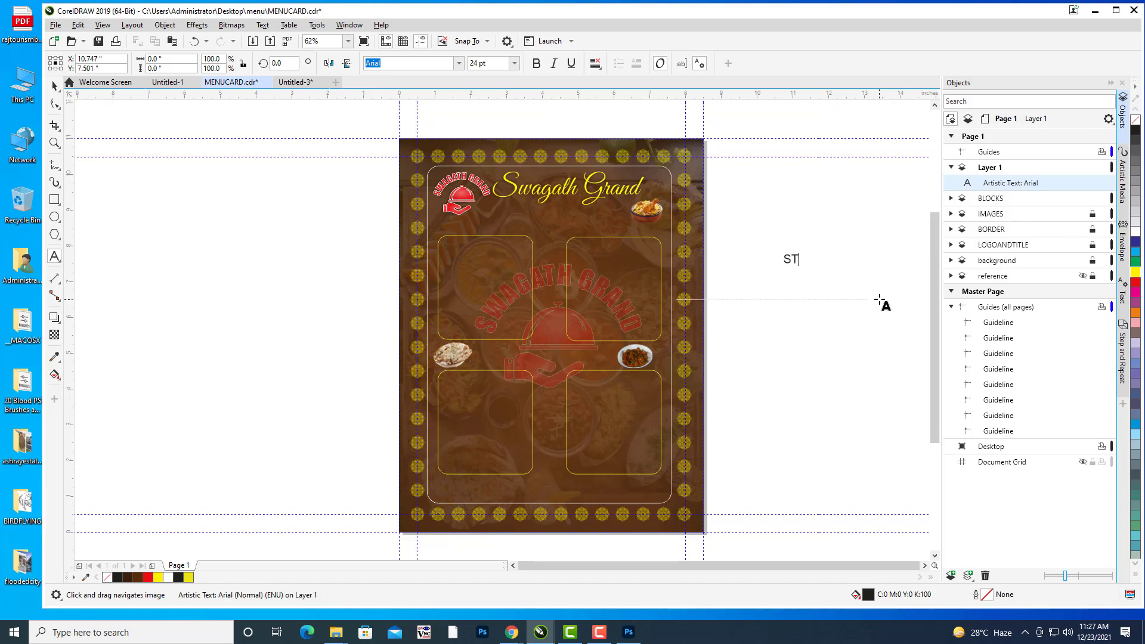
pyautogui.write('A')
pyautogui.press('BackSpace')
pyautogui.press('BackSpace')
pyautogui.write('tarters')
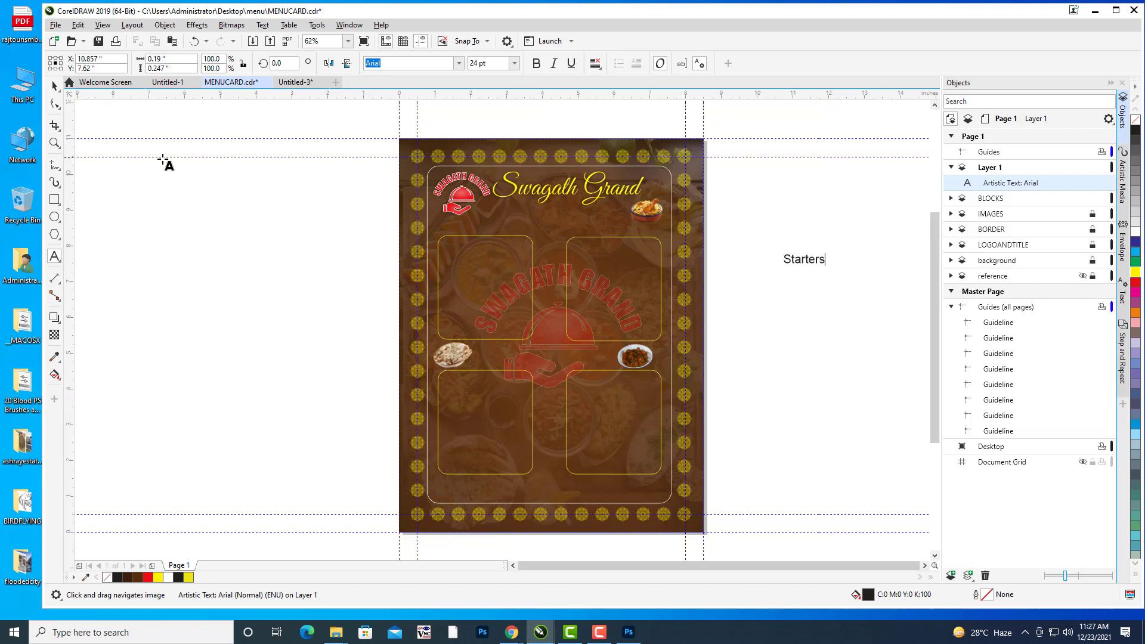
pyautogui.click(54, 86)
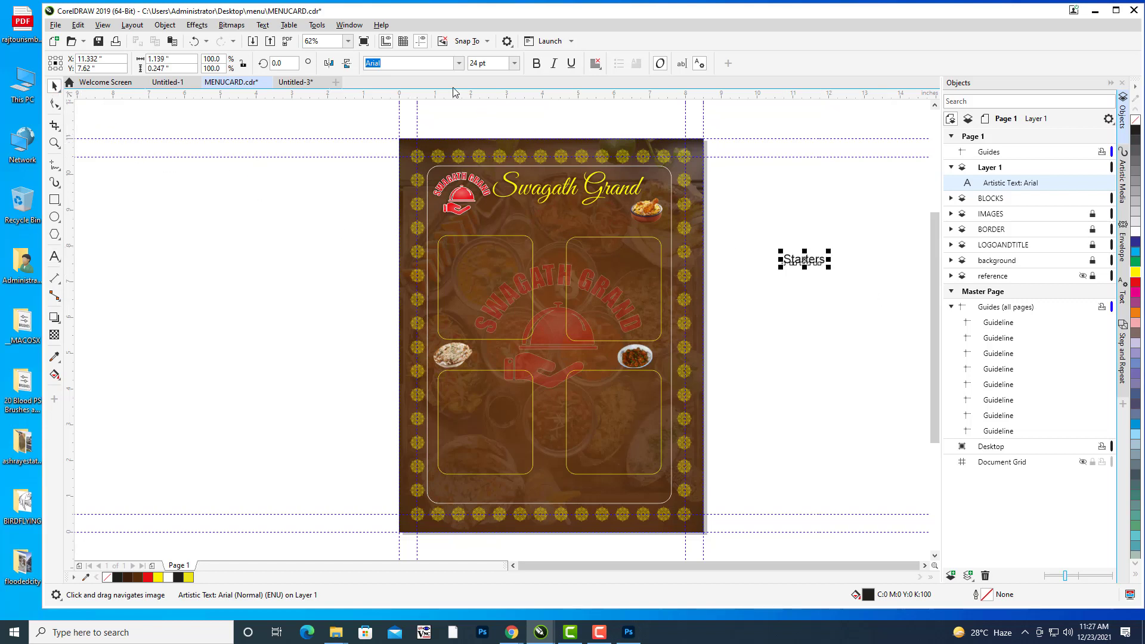
# Set the Starters text's font to Great Vibes and enlarge it proportionally to about 44.5 pt.
pyautogui.click(420, 64)
pyautogui.doubleClick(372, 62)
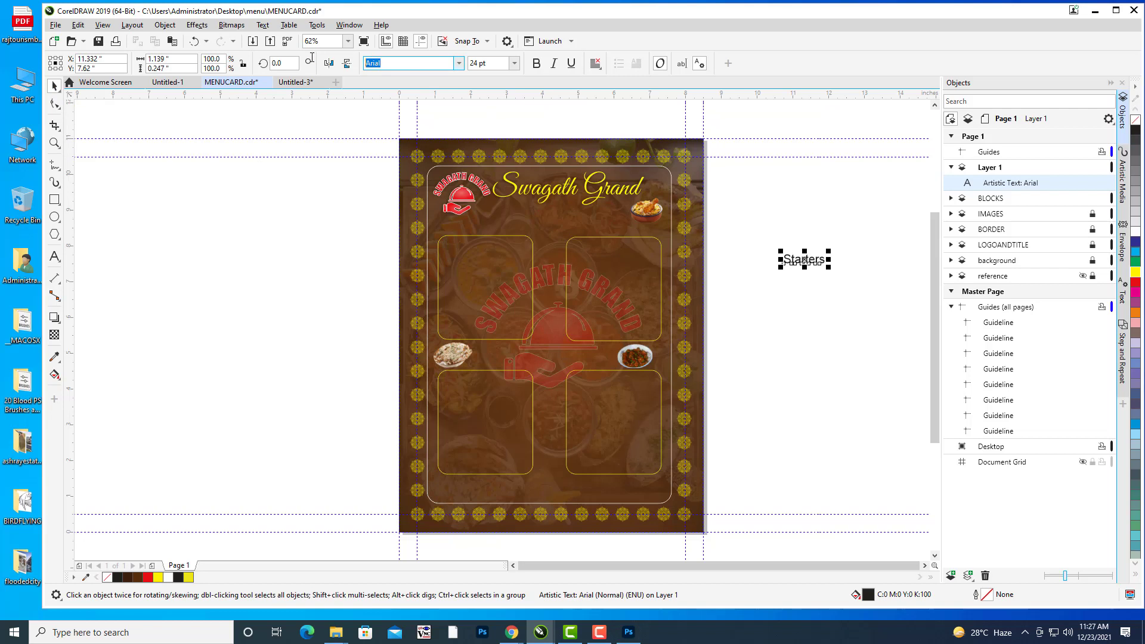
pyautogui.write('Great Vibes')
pyautogui.press('Return')
pyautogui.press('Return')
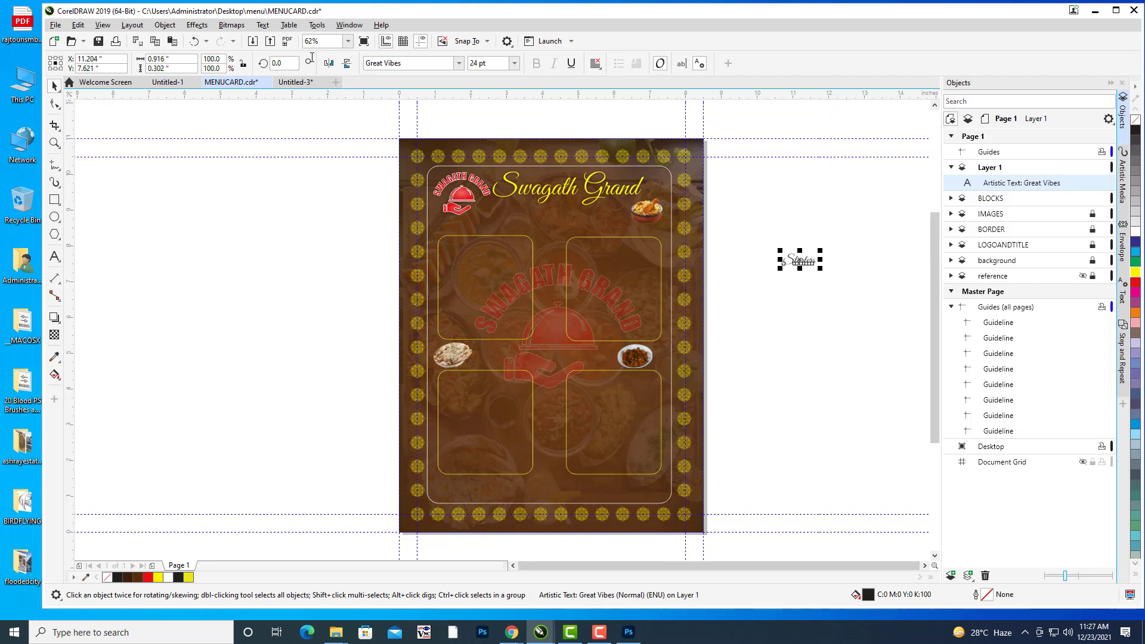
pyautogui.moveTo(820, 250); pyautogui.dragTo(847, 241)
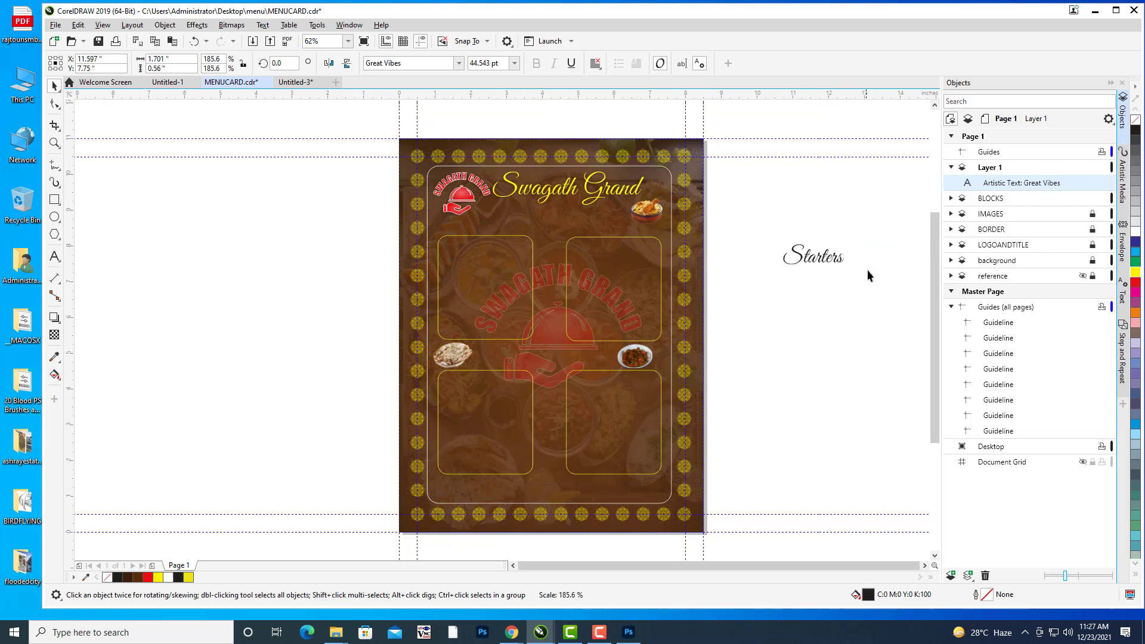
# Move the Starters text onto the menu page, just above the upper-left yellow rectangle and beneath the logo.
pyautogui.click(813, 255)
pyautogui.click(814, 255)
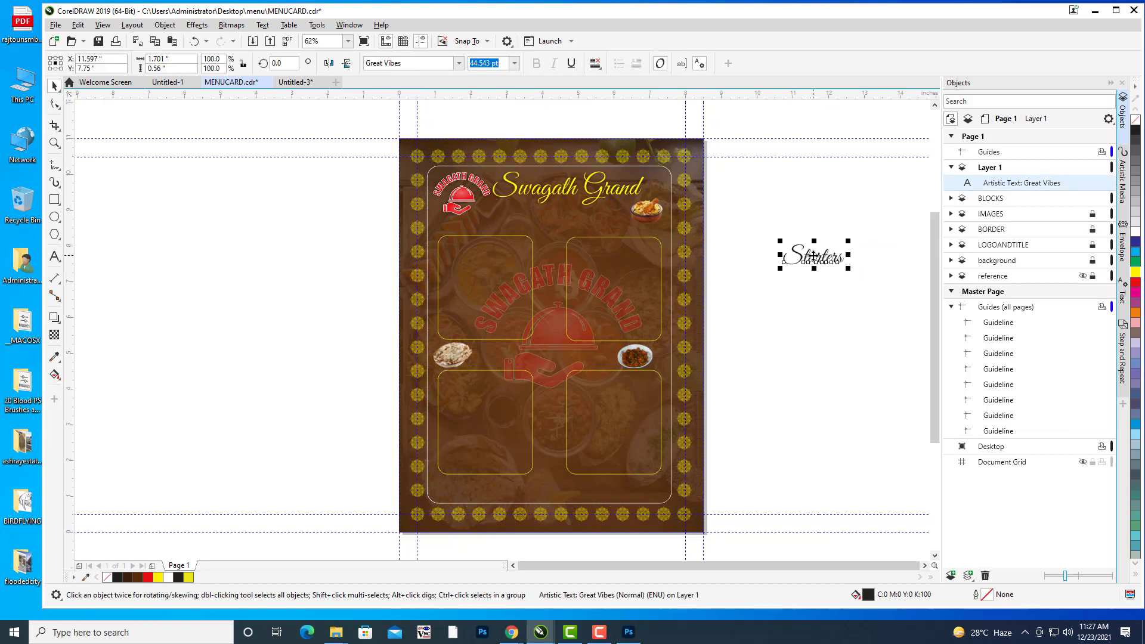
pyautogui.moveTo(814, 256); pyautogui.dragTo(548, 226)
pyautogui.scroll(1, 549, 227)
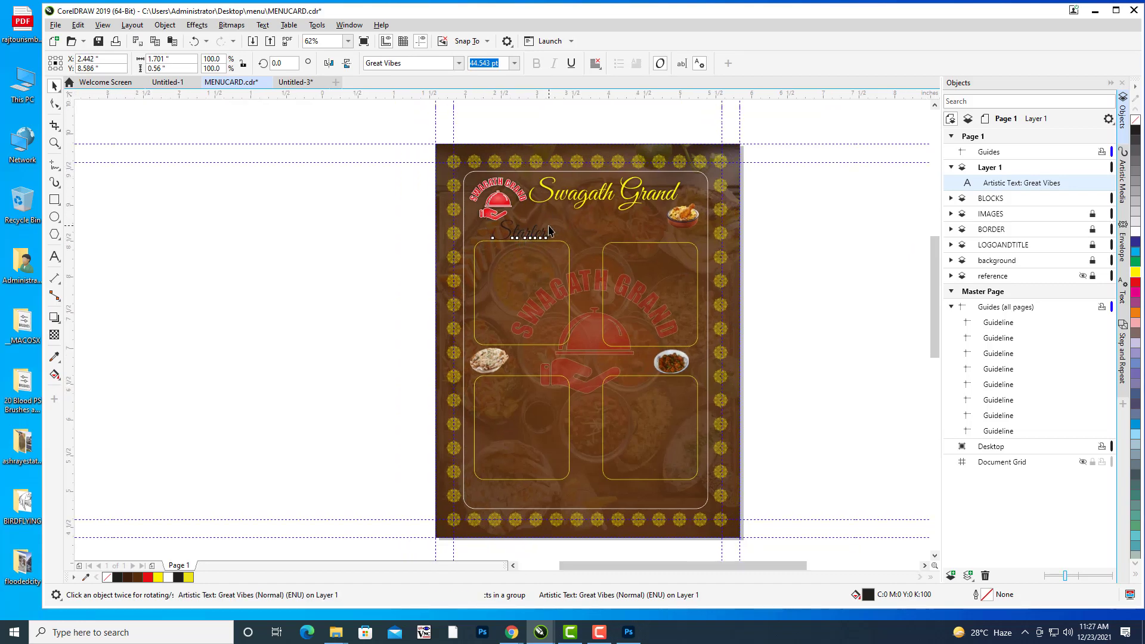
pyautogui.scroll(3, 548, 231)
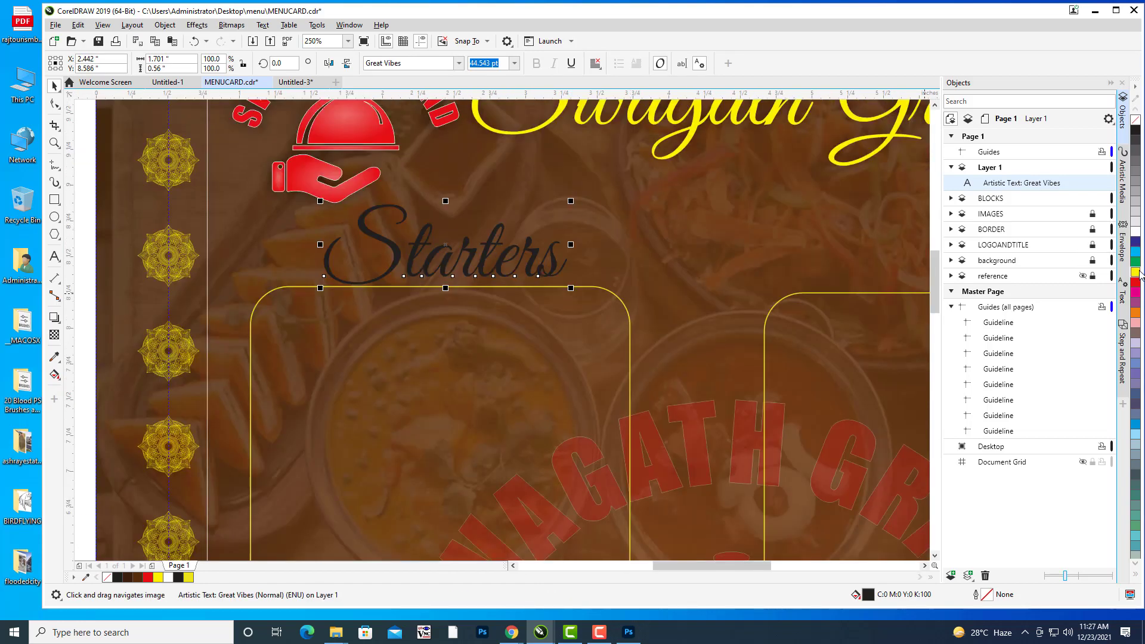
# Fill the Starters text with yellow and shrink it proportionally to about 22.2 pt, centred just above the upper-left rectangle.
pyautogui.click(1137, 272)
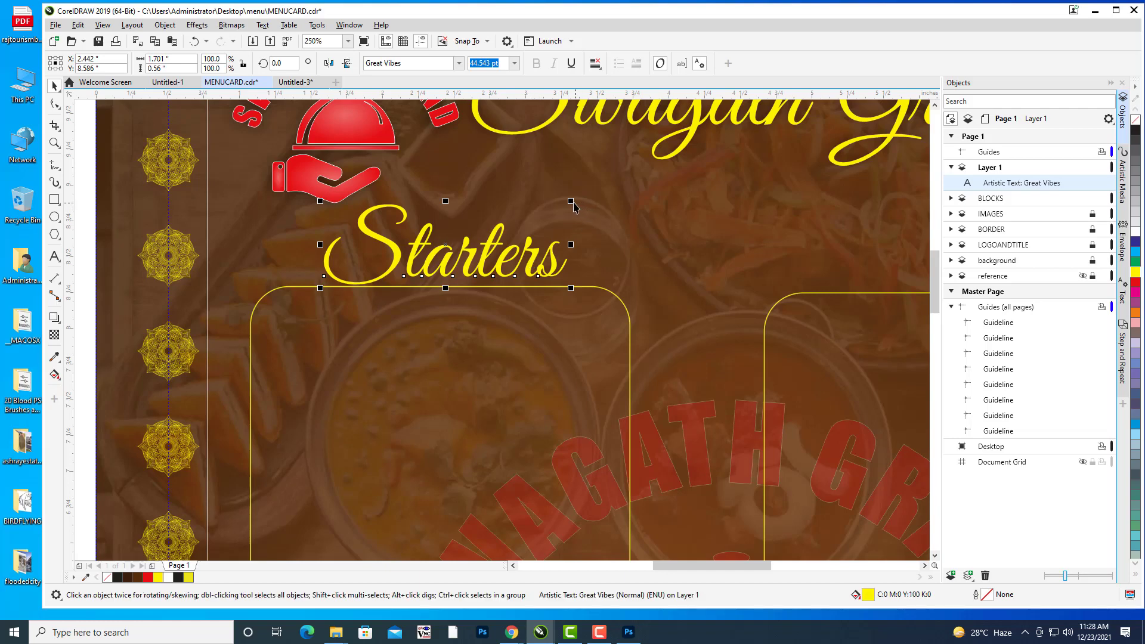
pyautogui.moveTo(571, 202); pyautogui.dragTo(549, 220)
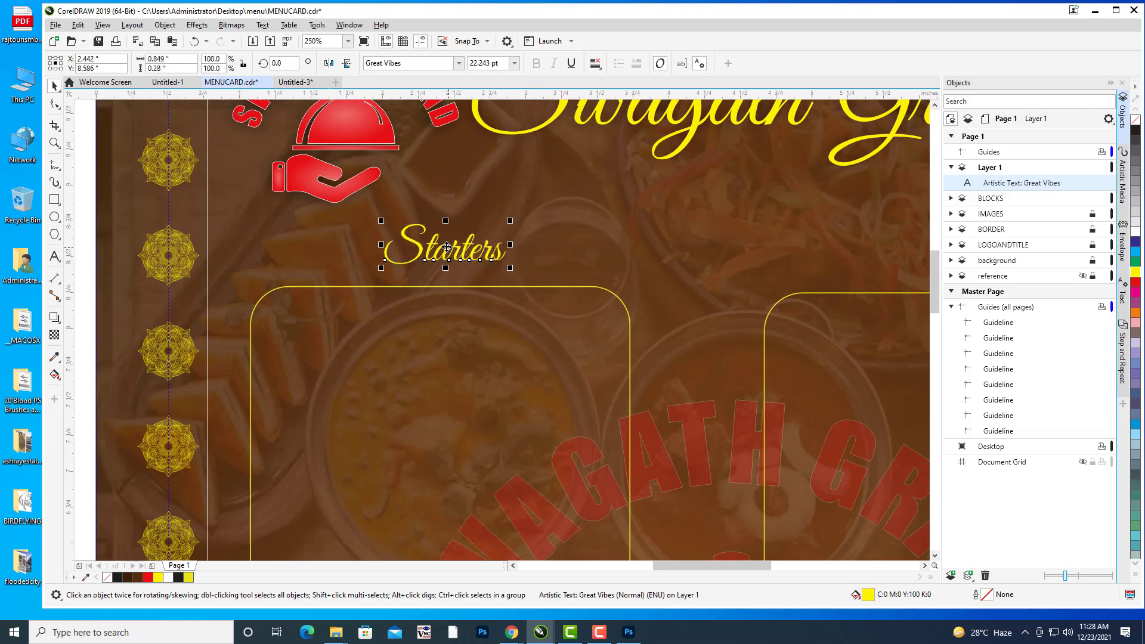
pyautogui.moveTo(447, 246); pyautogui.dragTo(452, 261)
# Duplicate the Starters heading and place the copy centred just above the upper-right yellow rectangle.
pyautogui.scroll(-2, 610, 215)
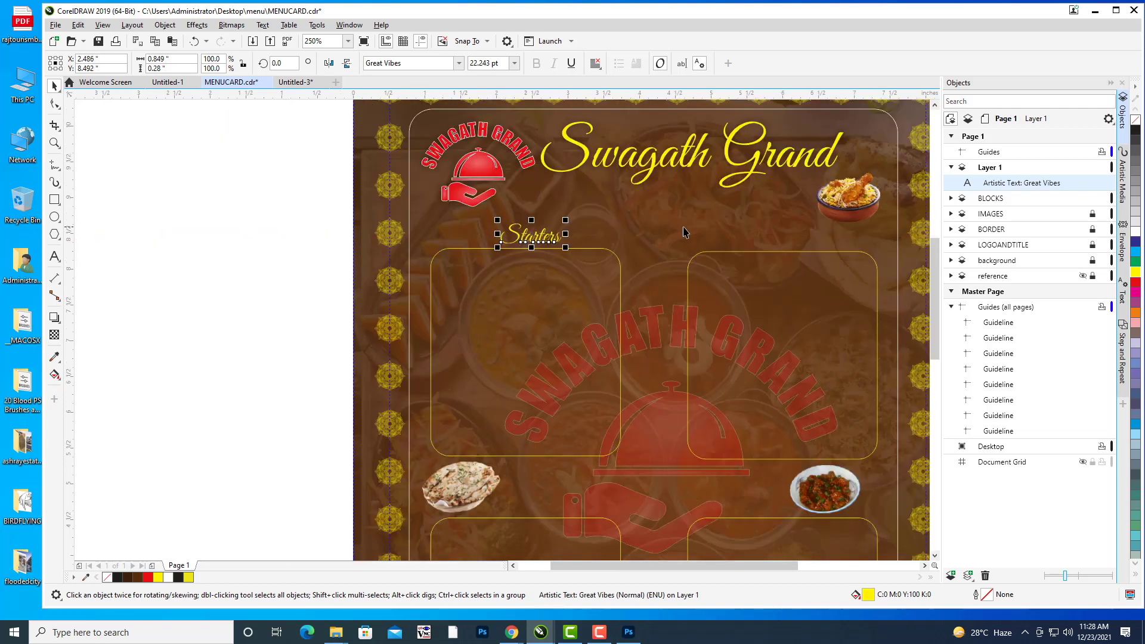
pyautogui.scroll(-2, 684, 232)
pyautogui.press('h')
pyautogui.moveTo(673, 250); pyautogui.dragTo(657, 247)
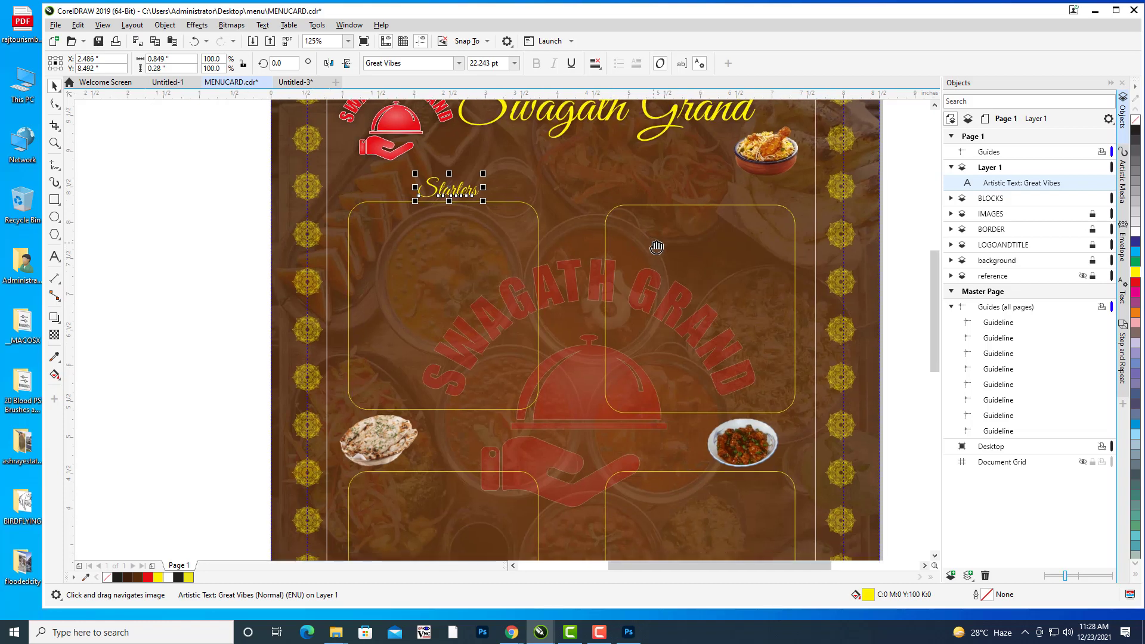
pyautogui.hotkey('ctrl', 'd')
pyautogui.press('space')
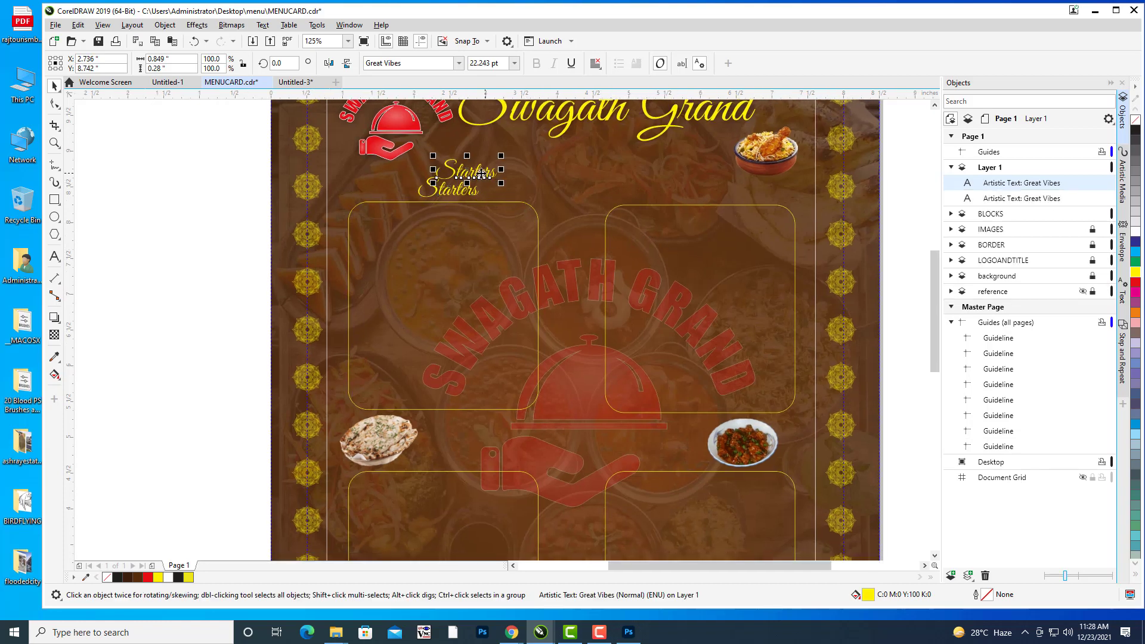
pyautogui.moveTo(481, 173); pyautogui.dragTo(701, 195)
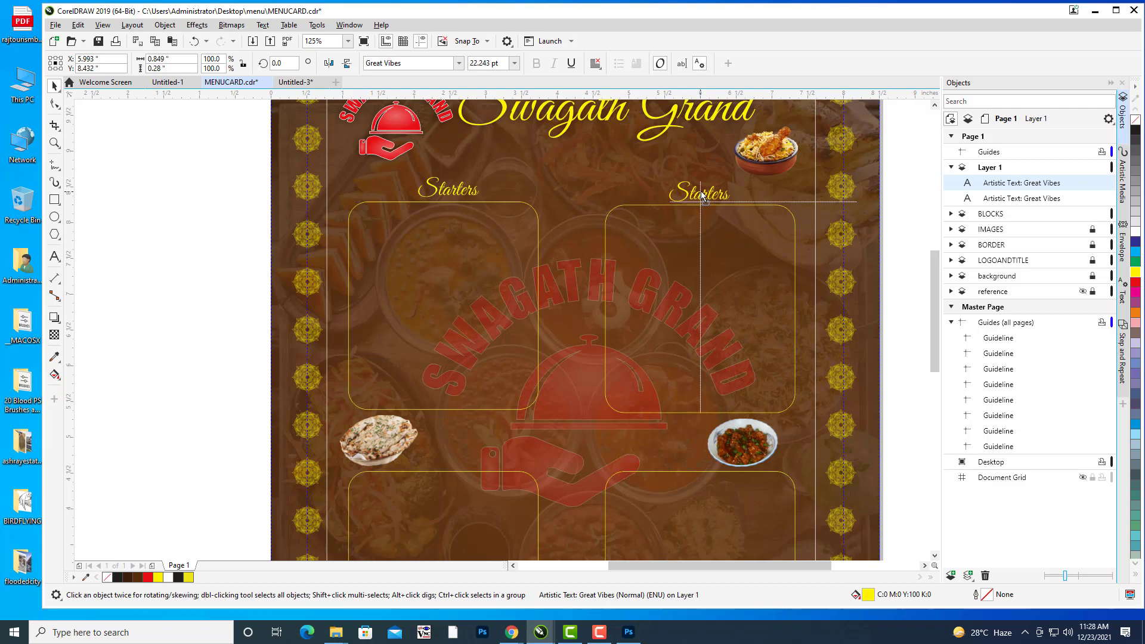
pyautogui.moveTo(702, 194); pyautogui.dragTo(701, 196)
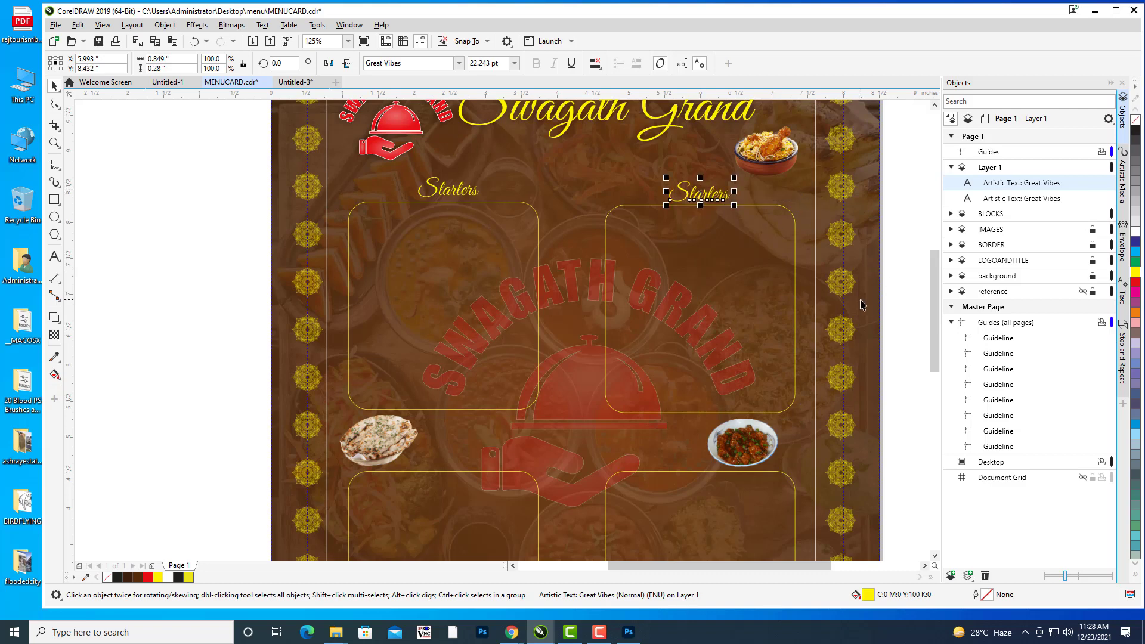
# Replace the text of the heading above the upper-right rectangle with "Biryani's".
pyautogui.click(54, 253)
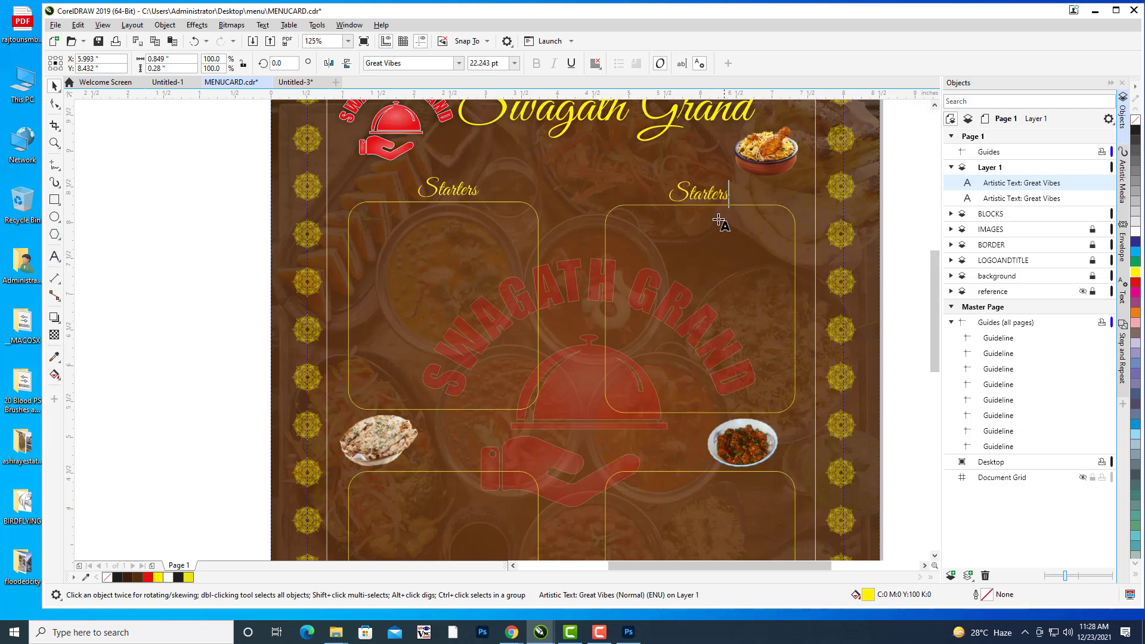
pyautogui.press('BackSpace')
pyautogui.press('BackSpace')
pyautogui.press('BackSpace')
pyautogui.press('BackSpace')
pyautogui.press('BackSpace')
pyautogui.press('BackSpace')
pyautogui.press('BackSpace')
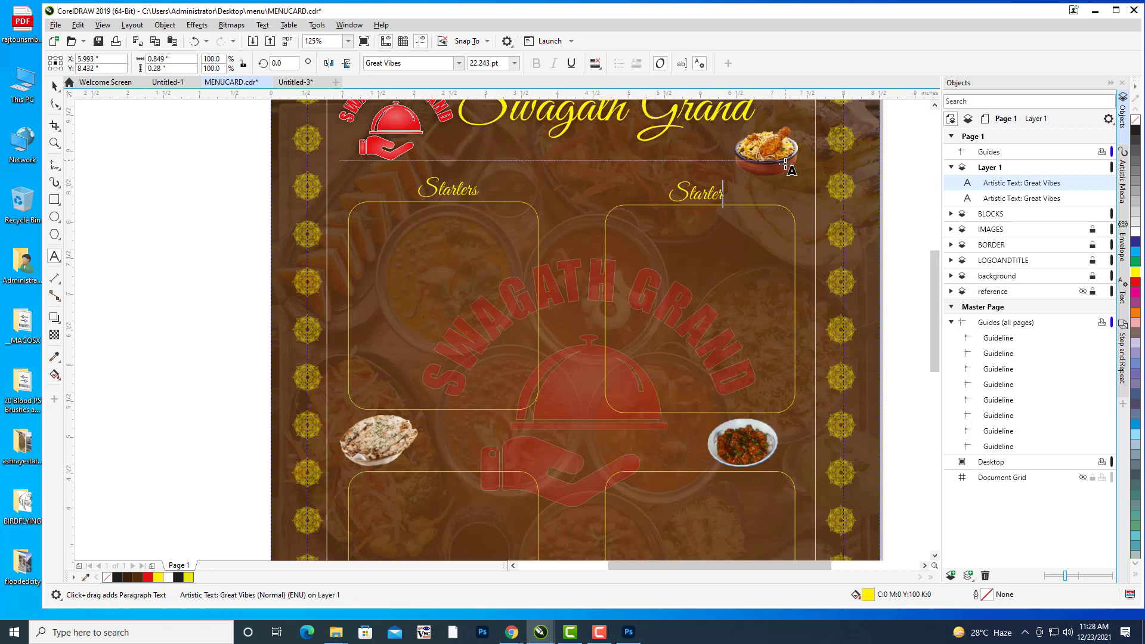
pyautogui.press('BackSpace')
pyautogui.write('Biryanis')
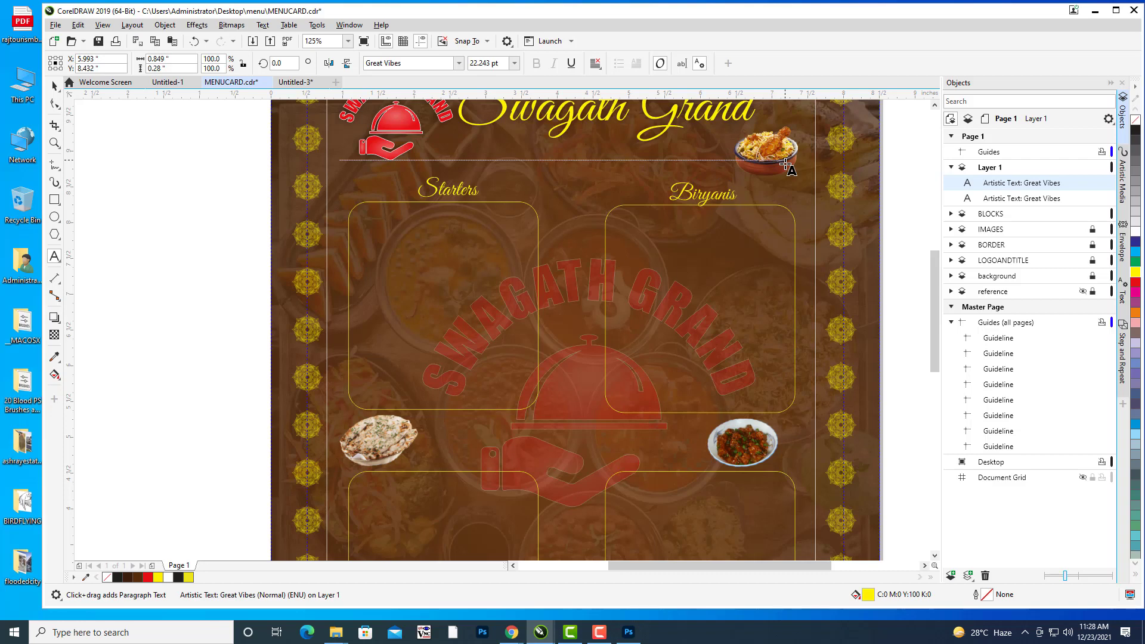
pyautogui.press('Left')
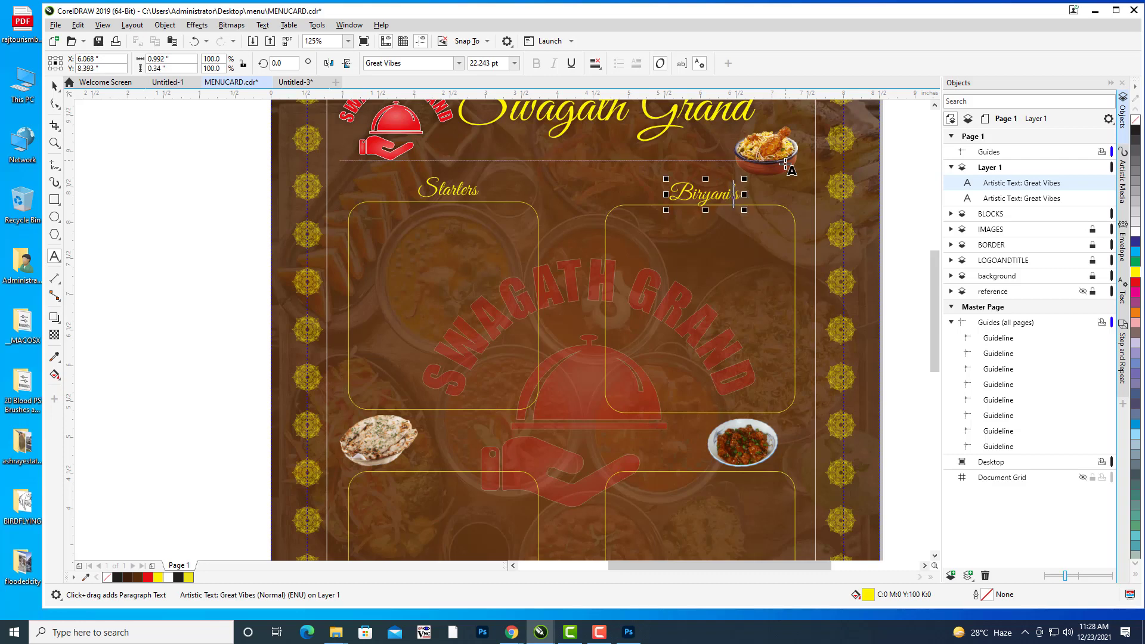
pyautogui.click(54, 87)
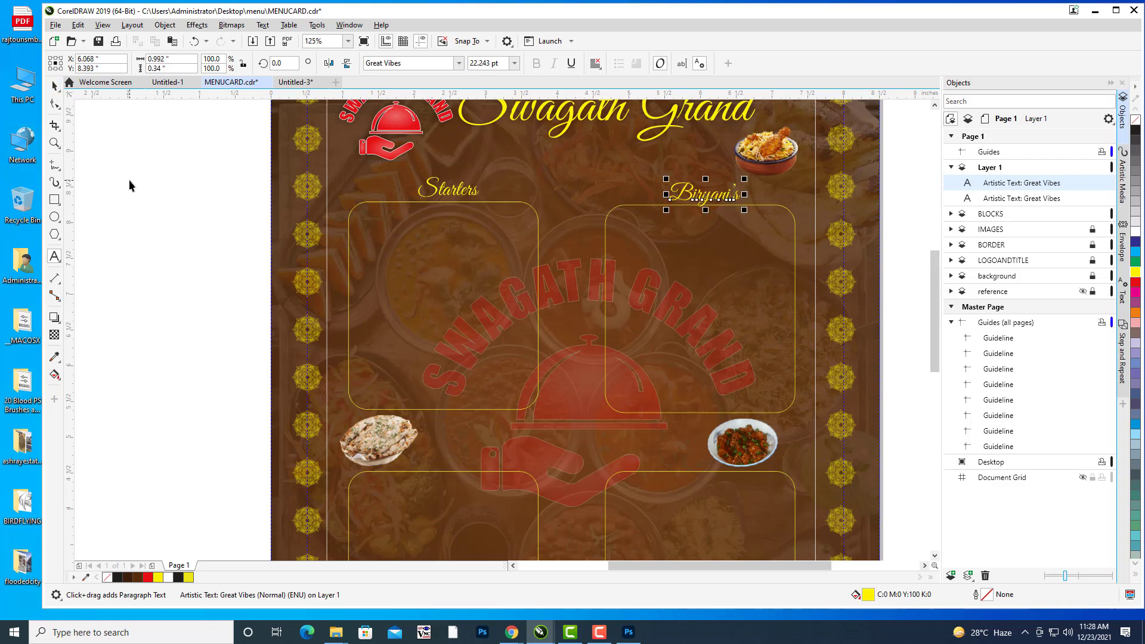
pyautogui.click(200, 305)
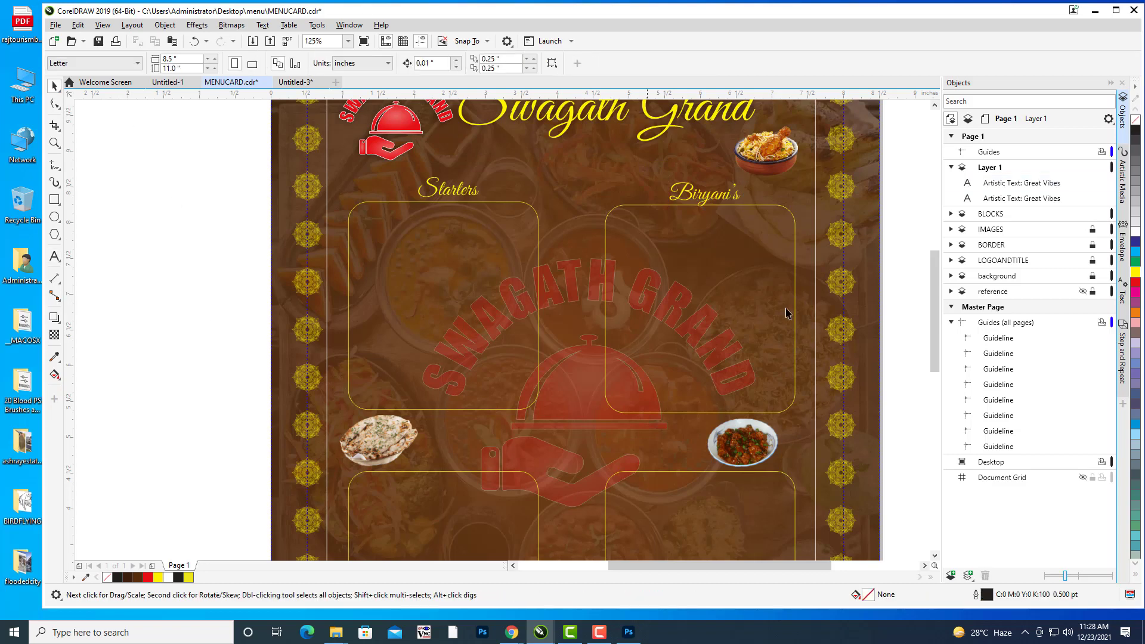
# Centre the Biryani's heading above the upper-right rectangle, raising it slightly so it clears the rectangle's top edge.
pyautogui.click(704, 194)
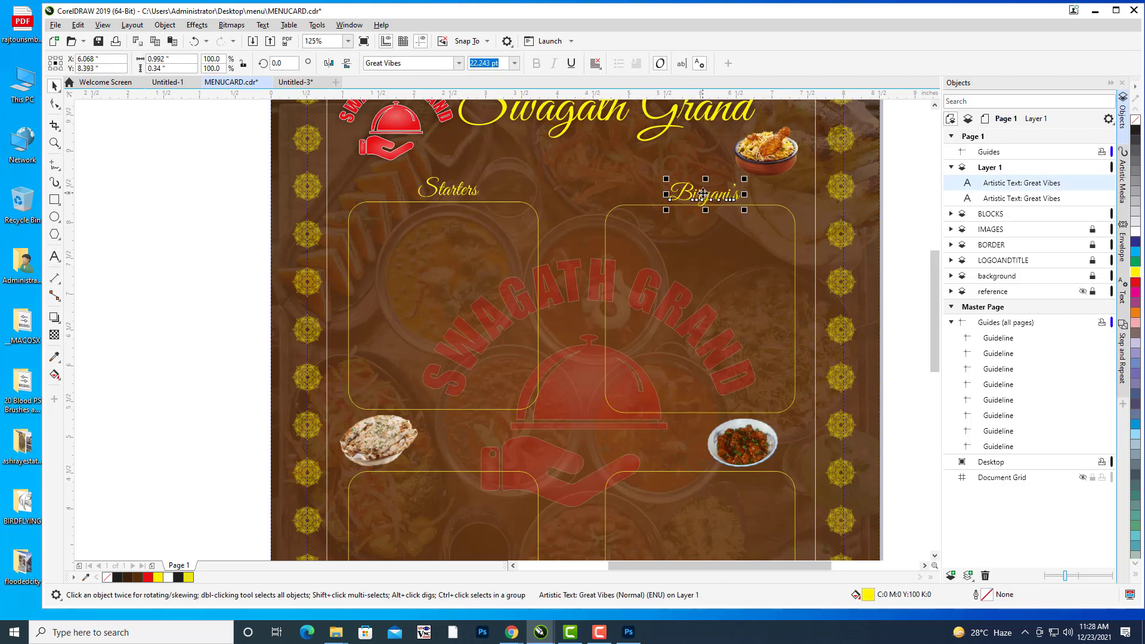
pyautogui.moveTo(704, 194); pyautogui.dragTo(702, 196)
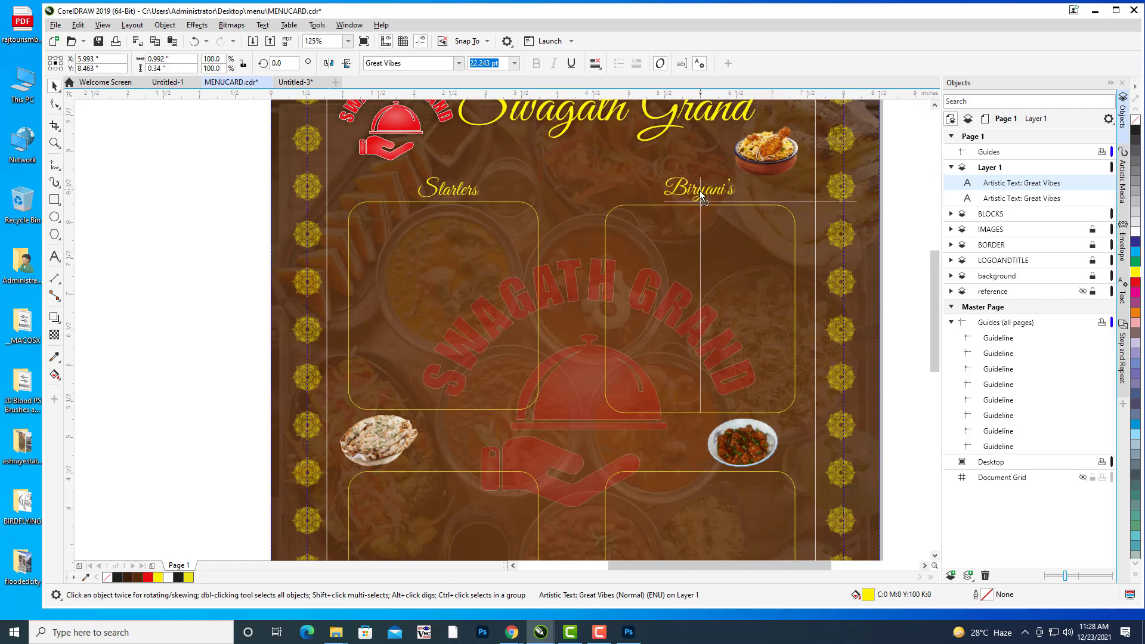
pyautogui.moveTo(703, 193); pyautogui.dragTo(702, 194)
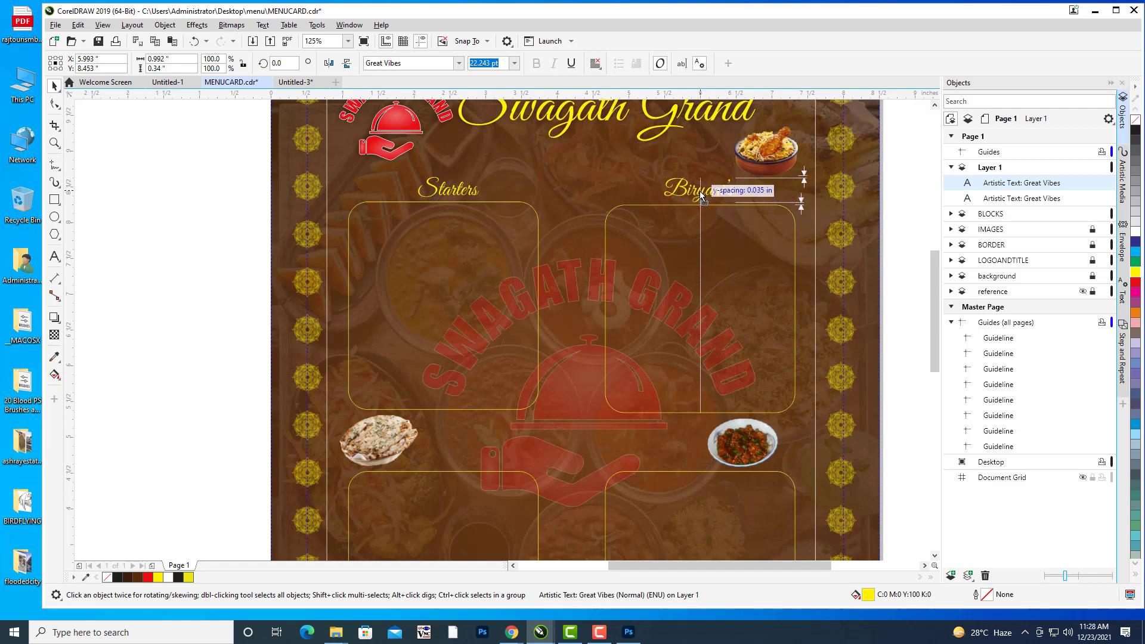
pyautogui.moveTo(702, 194); pyautogui.dragTo(702, 194)
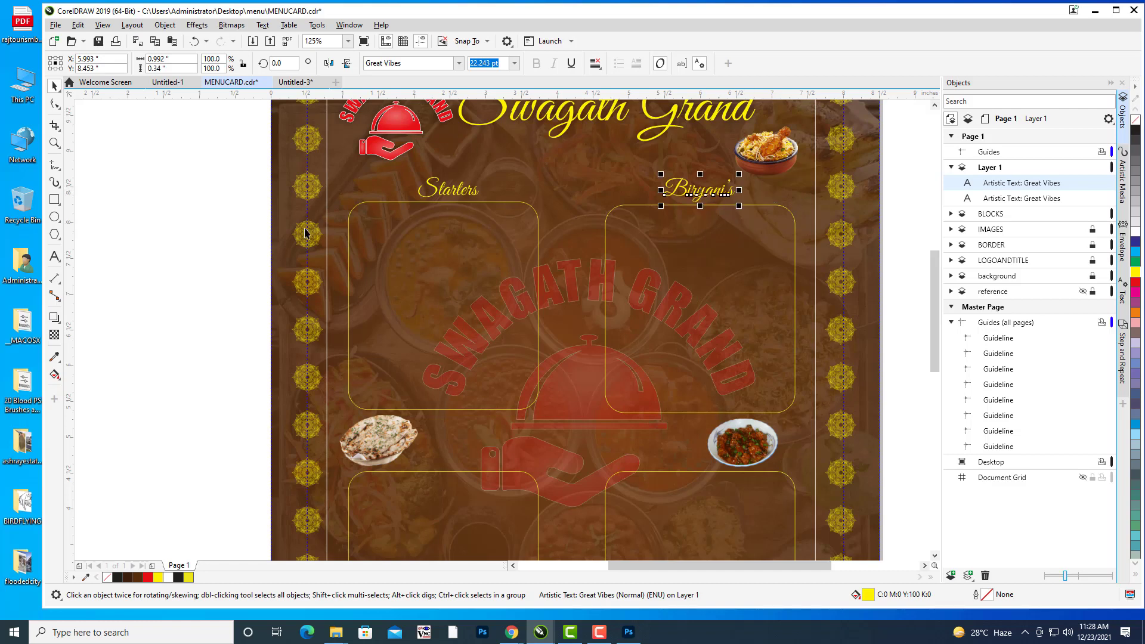
pyautogui.click(196, 206)
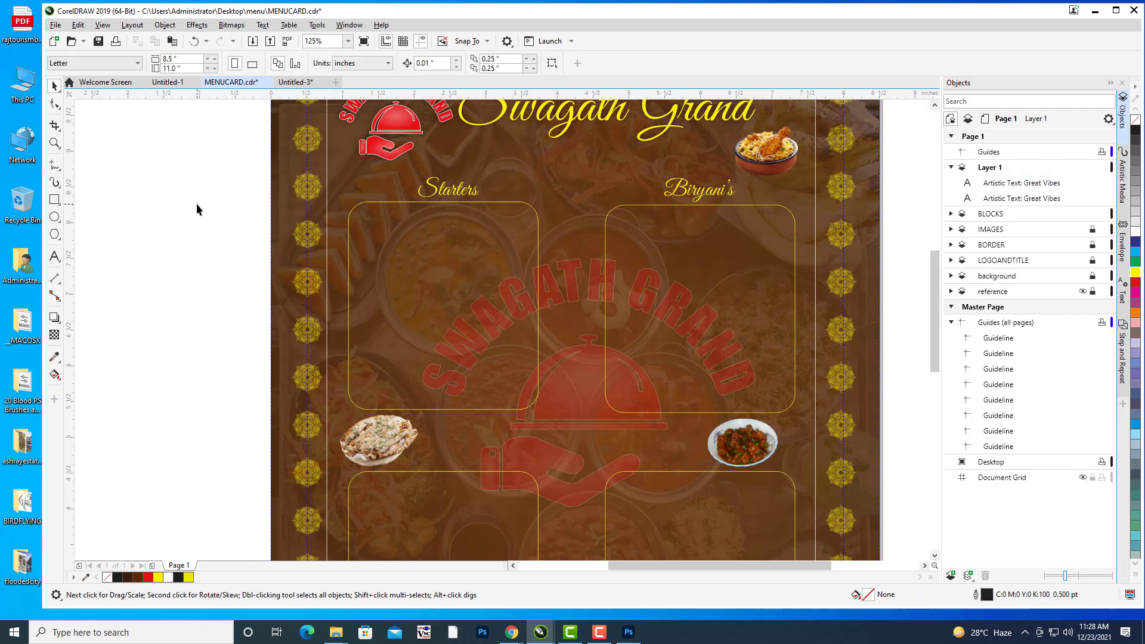
# Select the two lower yellow rectangles on the BLOCKS layer and move them together straight down by about 0.23 inch.
pyautogui.scroll(-2, 593, 306)
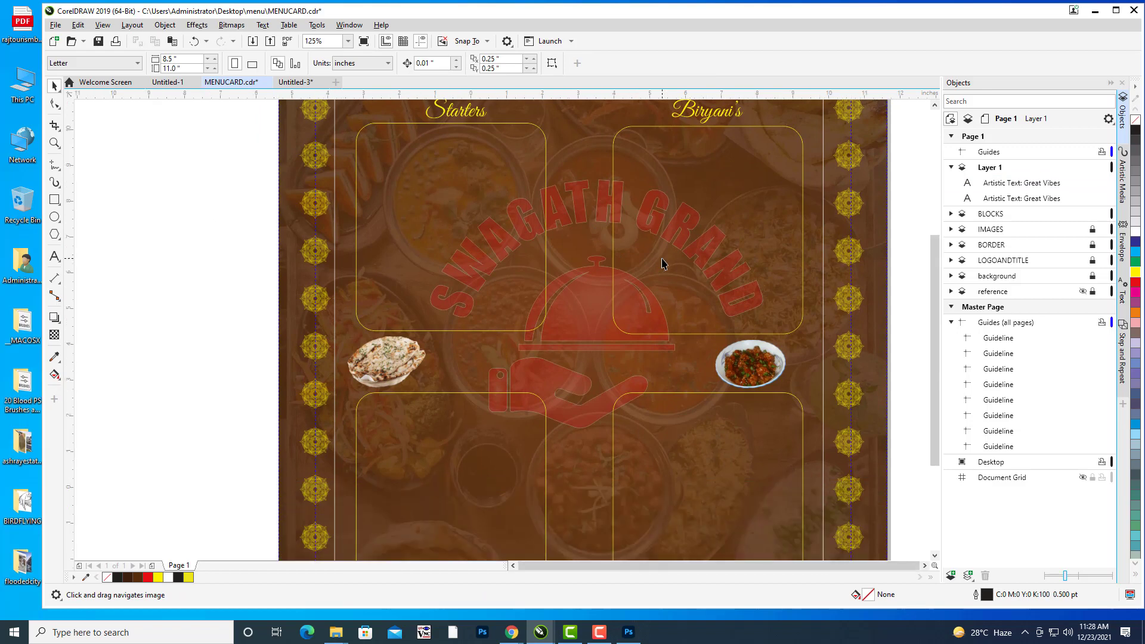
pyautogui.scroll(-5, 718, 274)
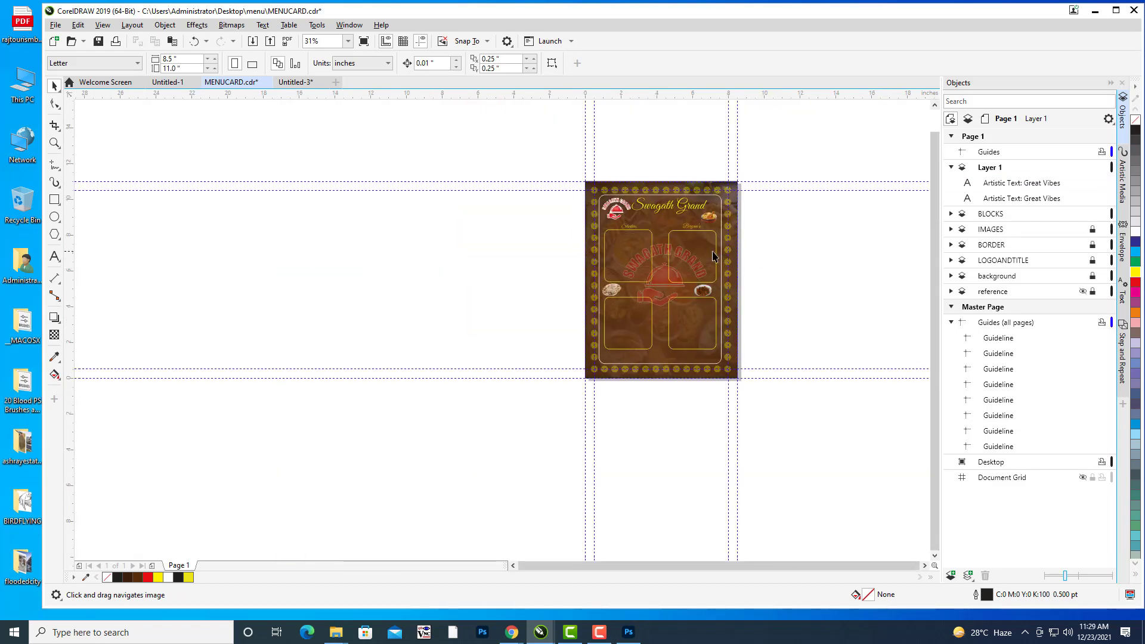
pyautogui.scroll(2, 713, 257)
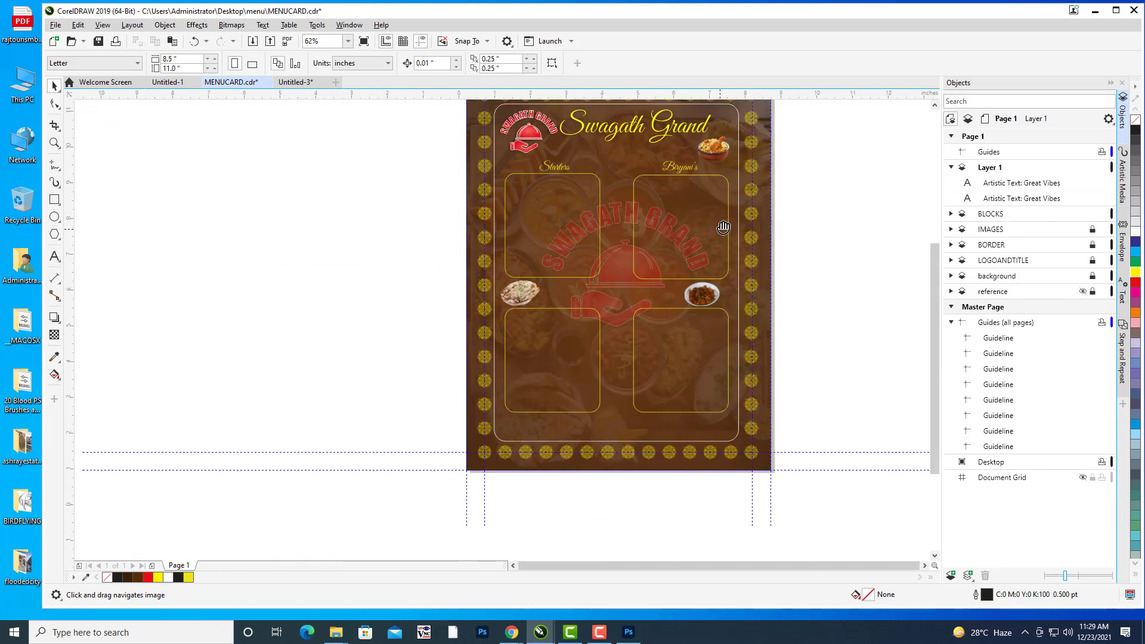
pyautogui.click(601, 323)
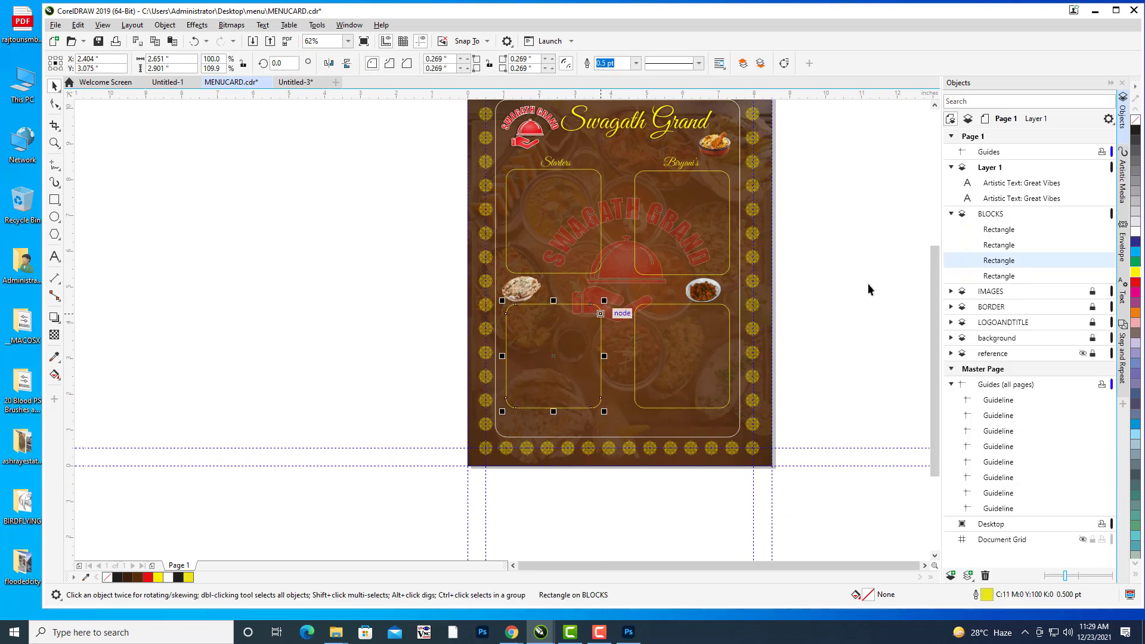
pyautogui.click(996, 216)
pyautogui.click(996, 216)
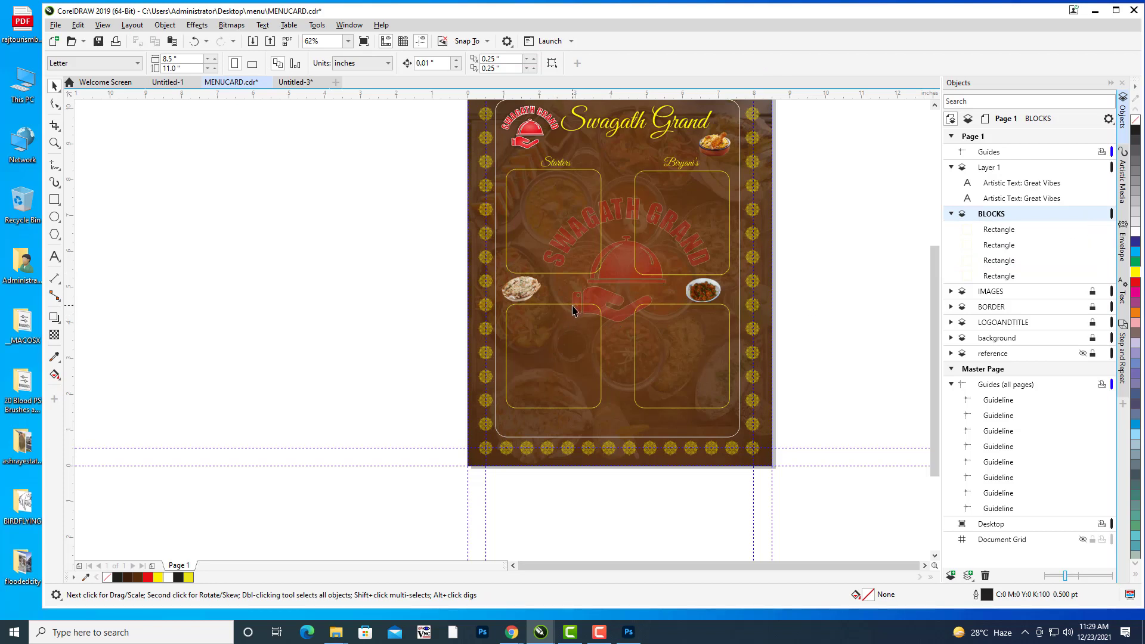
pyautogui.click(601, 311)
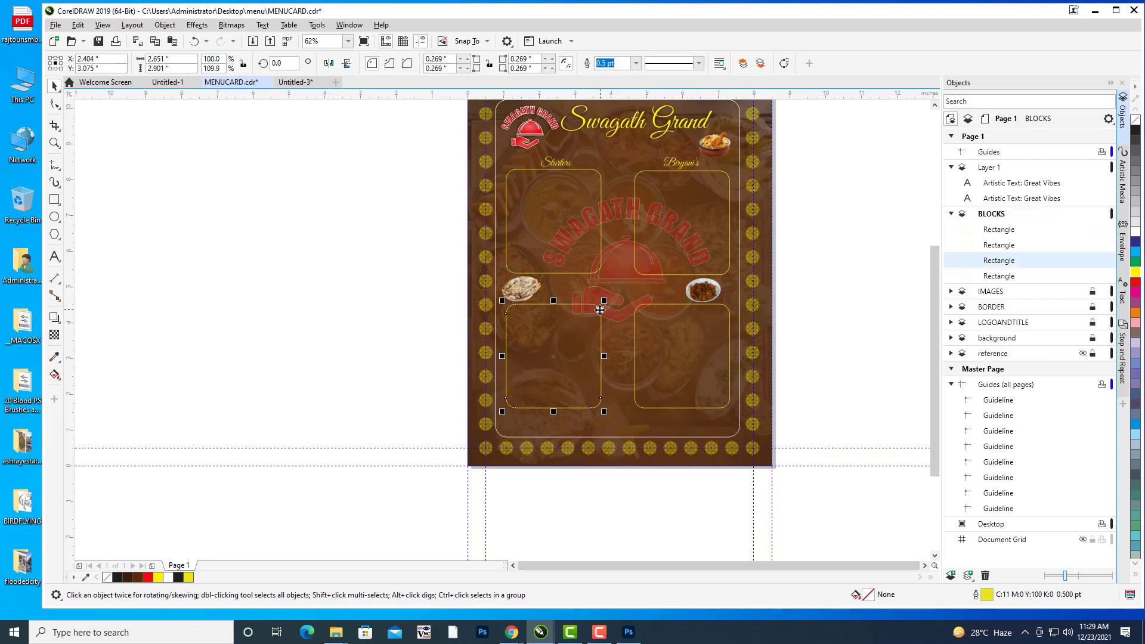
pyautogui.keyDown('shift'); pyautogui.click(642, 310); pyautogui.keyUp('shift')
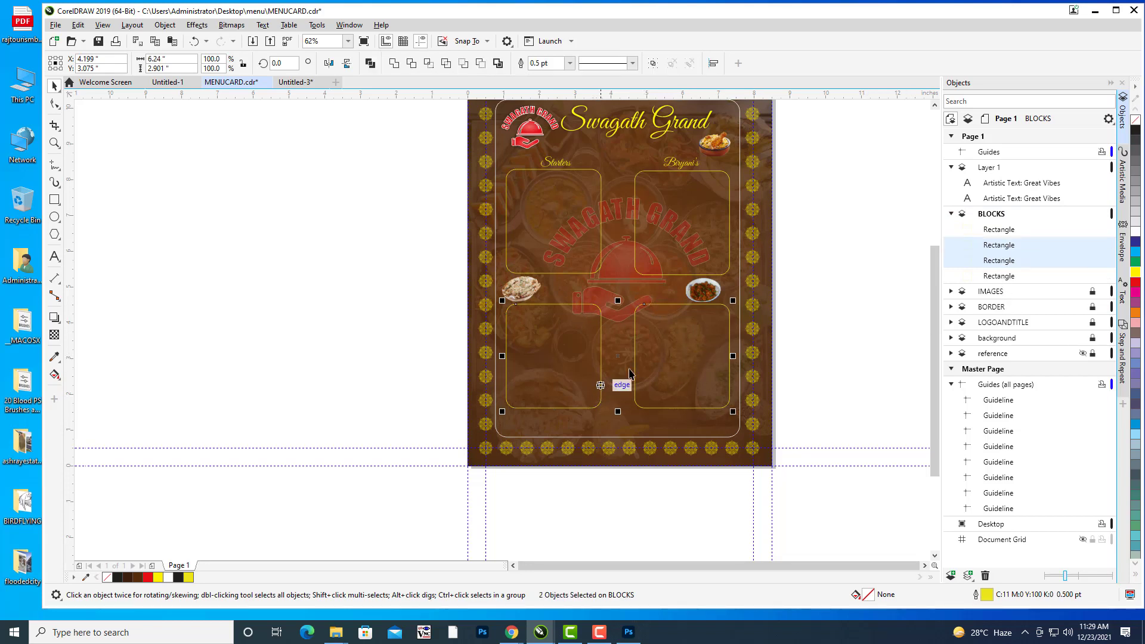
pyautogui.moveTo(618, 359); pyautogui.dragTo(619, 364)
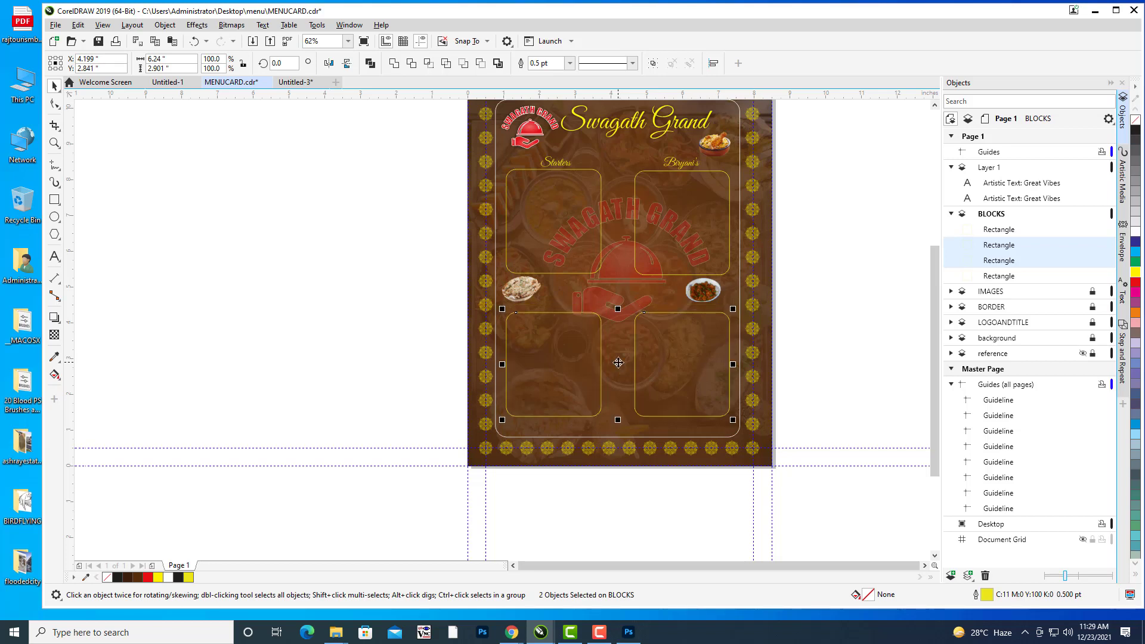
pyautogui.click(835, 302)
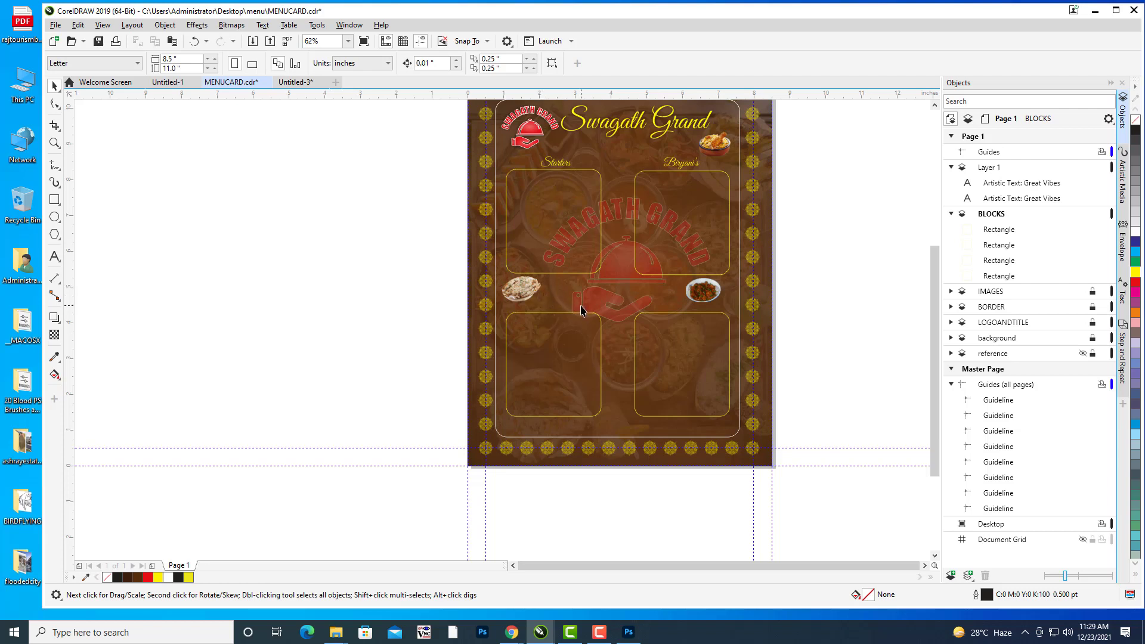
# Duplicate the Starters heading and place the copy centred just above the lower-left yellow rectangle.
pyautogui.middleClick(730, 172)
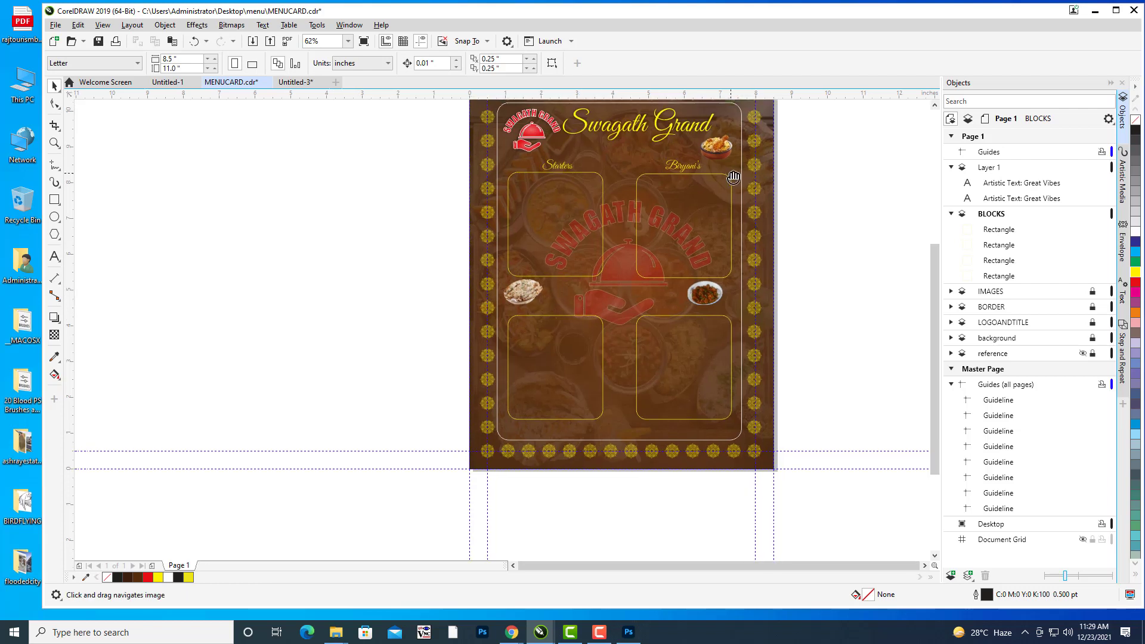
pyautogui.click(562, 170)
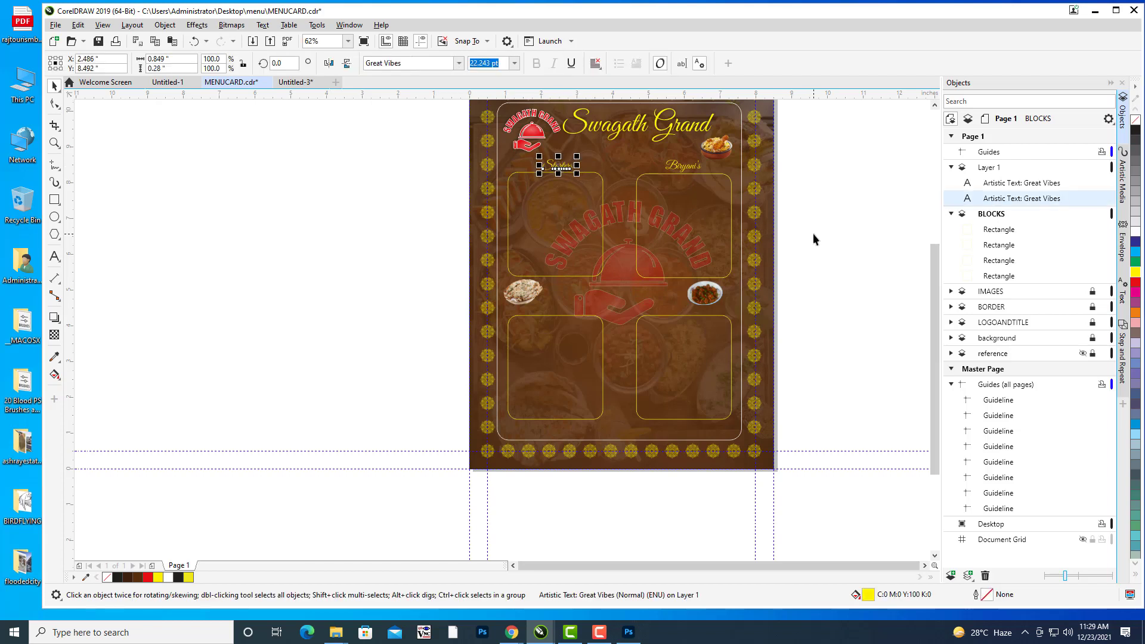
pyautogui.hotkey('ctrl', 'd')
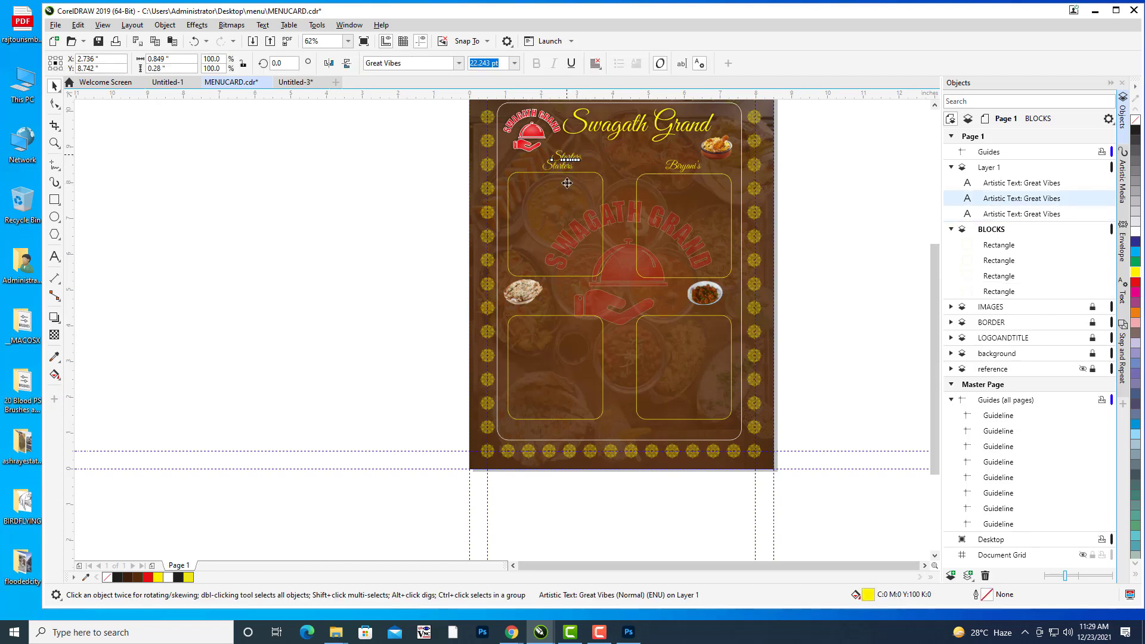
pyautogui.moveTo(558, 175); pyautogui.dragTo(554, 306)
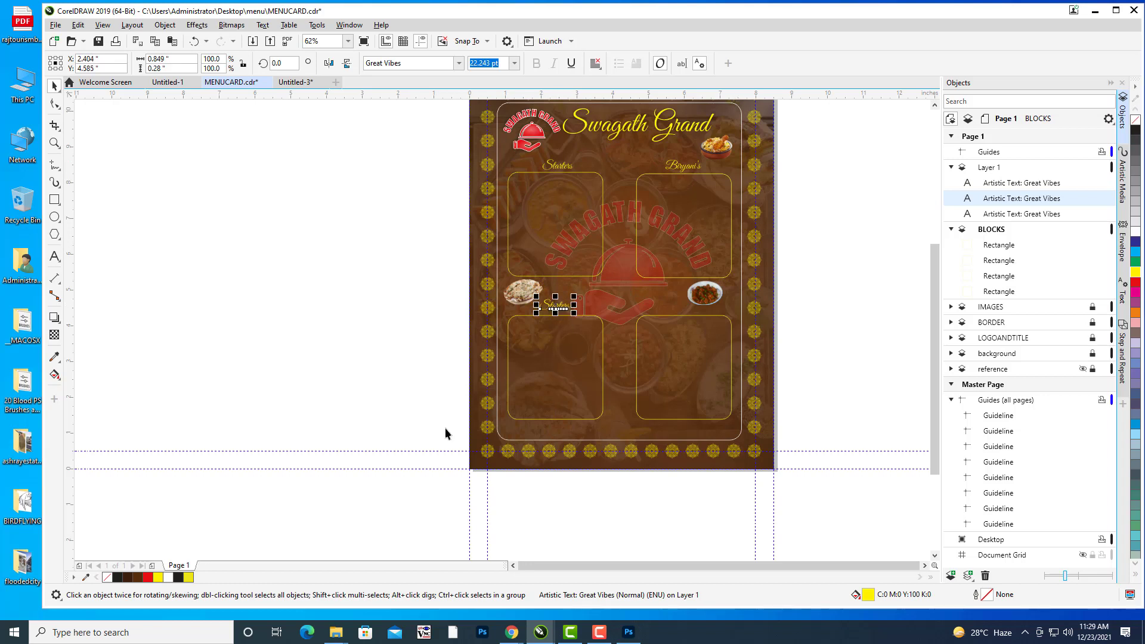
# Replace the text of the heading above the lower-left rectangle with "Breads".
pyautogui.scroll(2, 561, 325)
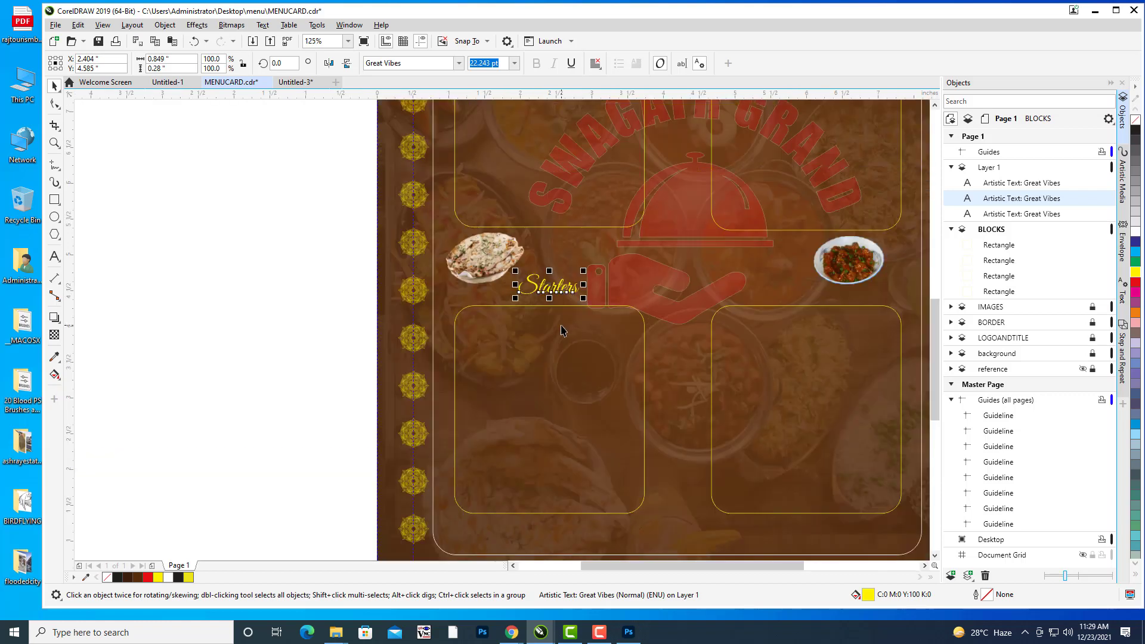
pyautogui.click(54, 257)
pyautogui.click(580, 290)
pyautogui.press('BackSpace')
pyautogui.press('BackSpace')
pyautogui.press('BackSpace')
pyautogui.press('BackSpace')
pyautogui.press('BackSpace')
pyautogui.press('BackSpace')
pyautogui.press('BackSpace')
pyautogui.press('BackSpace')
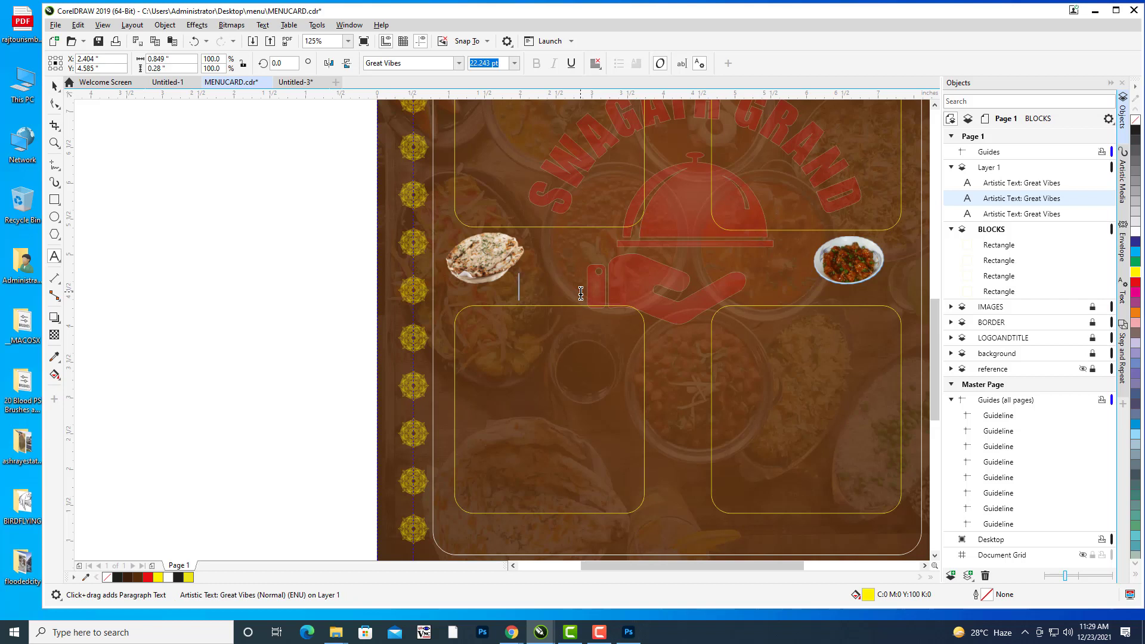
pyautogui.write('Breads')
pyautogui.hotkey('ctrl', 'space')
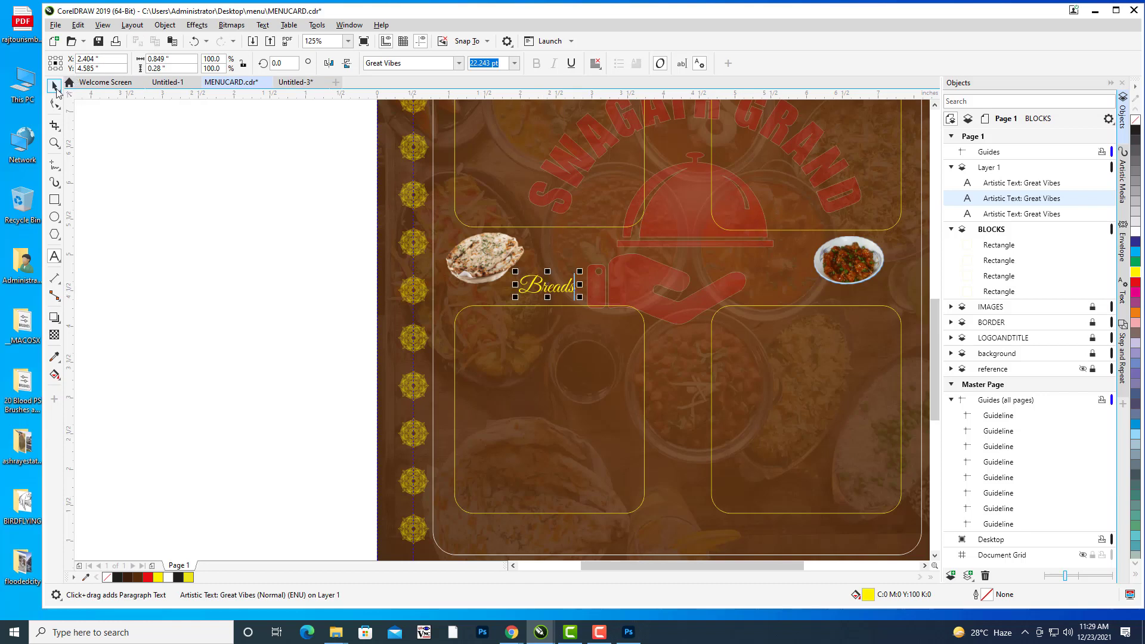
pyautogui.click(768, 284)
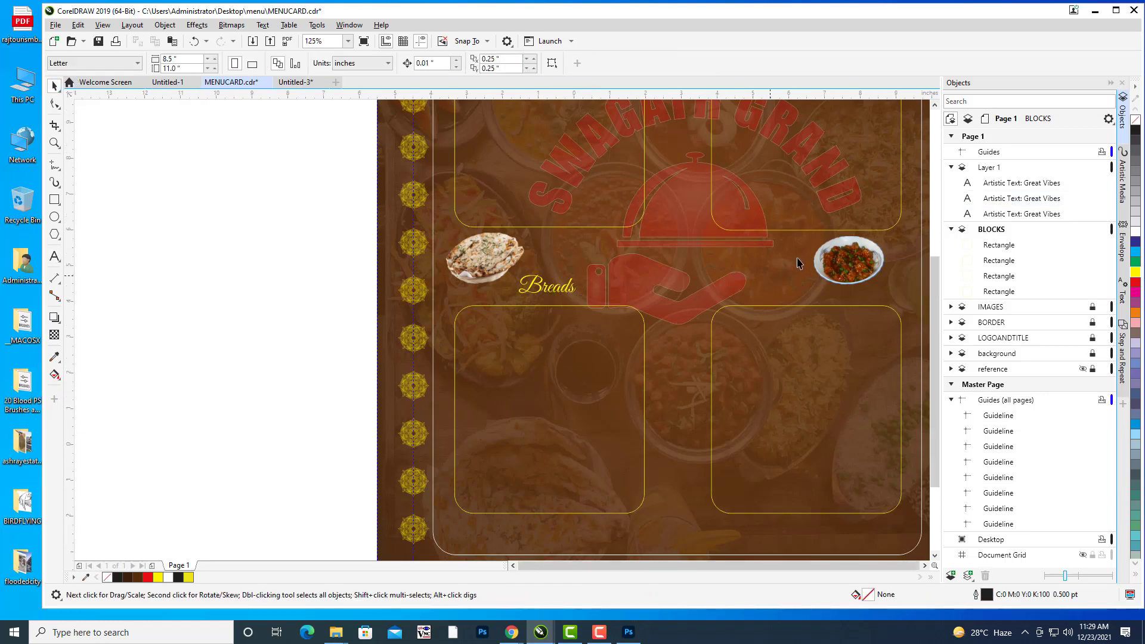
# Duplicate the Breads heading and place the copy just above the lower-right yellow rectangle.
pyautogui.scroll(-3, 800, 261)
pyautogui.moveTo(767, 254); pyautogui.dragTo(713, 266)
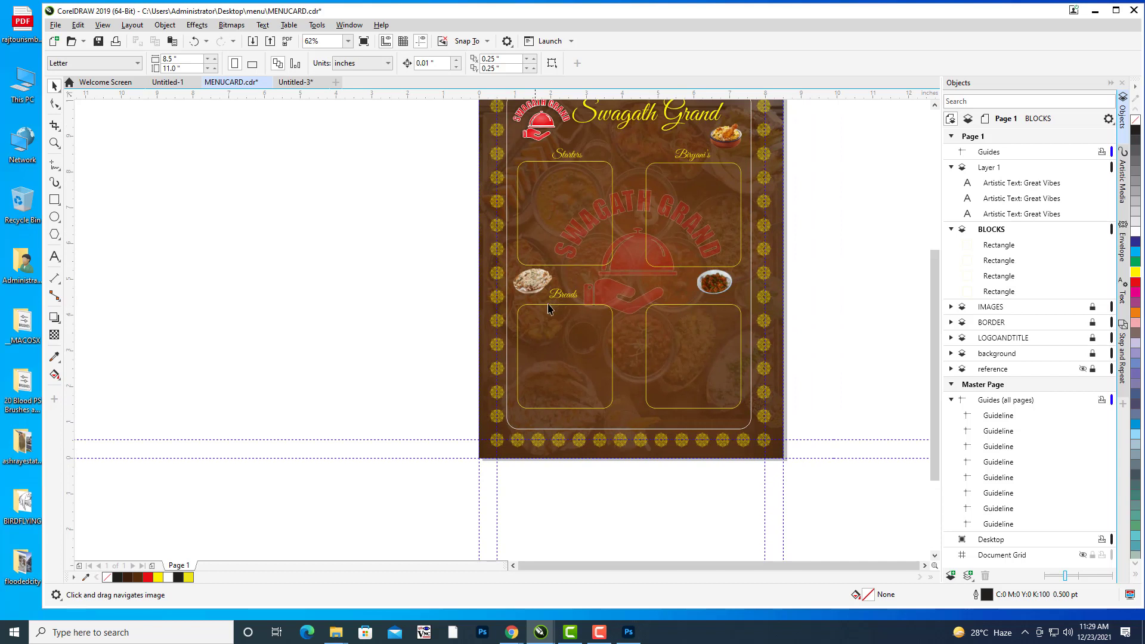
pyautogui.click(564, 295)
pyautogui.moveTo(771, 274)
pyautogui.mouseDown()
pyautogui.moveTo(759, 310)
pyautogui.moveTo(769, 294)
pyautogui.mouseUp()
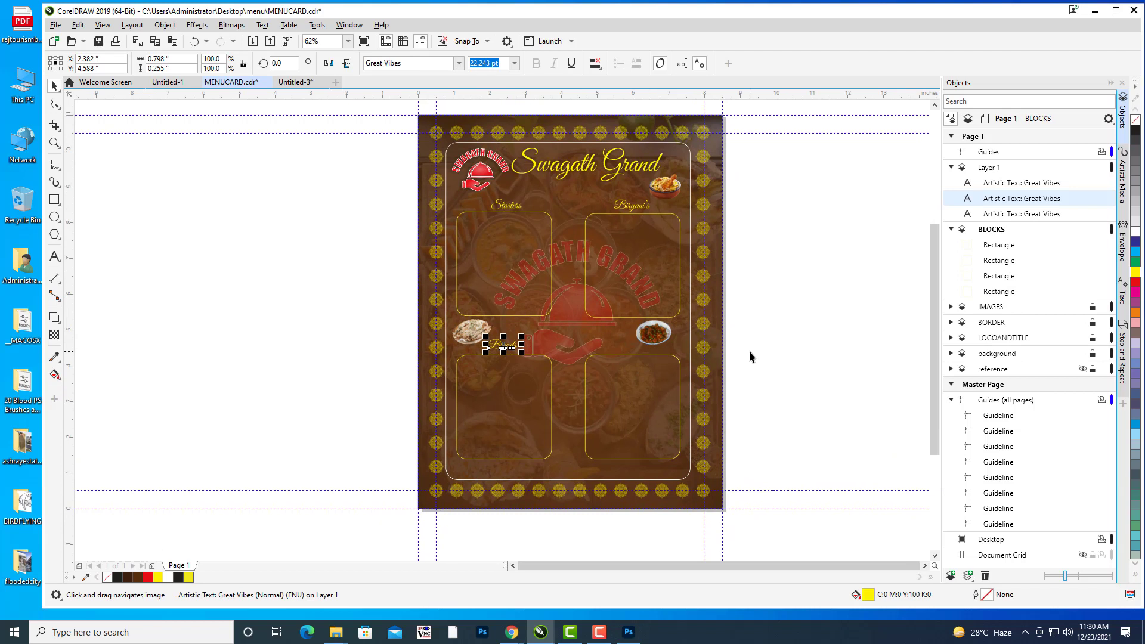
pyautogui.hotkey('ctrl', 'd')
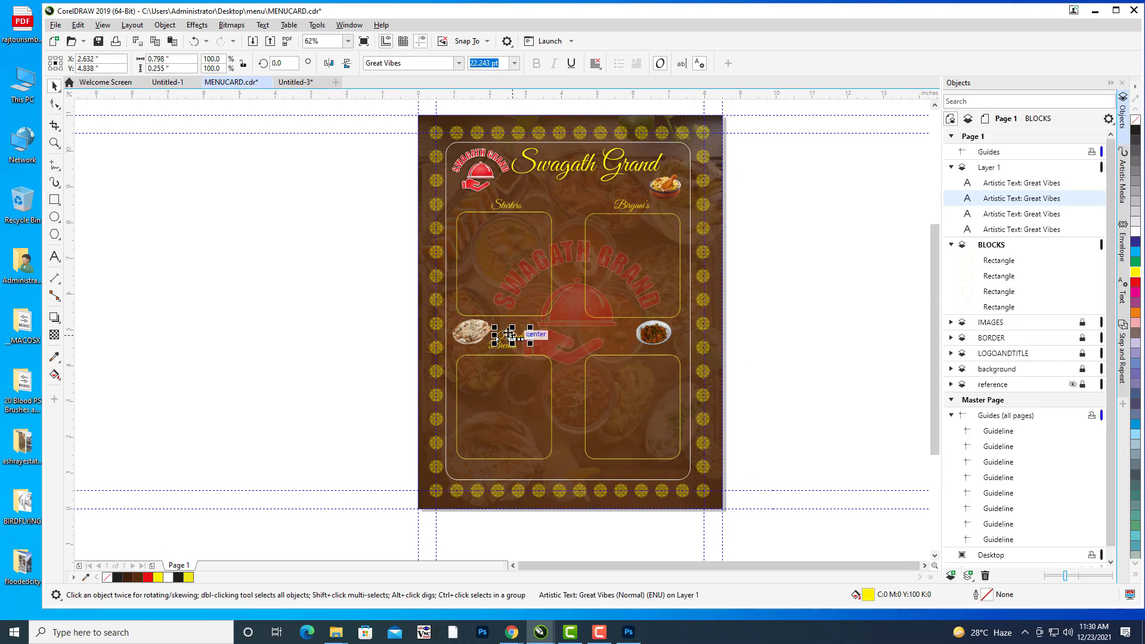
pyautogui.moveTo(537, 338); pyautogui.dragTo(629, 352)
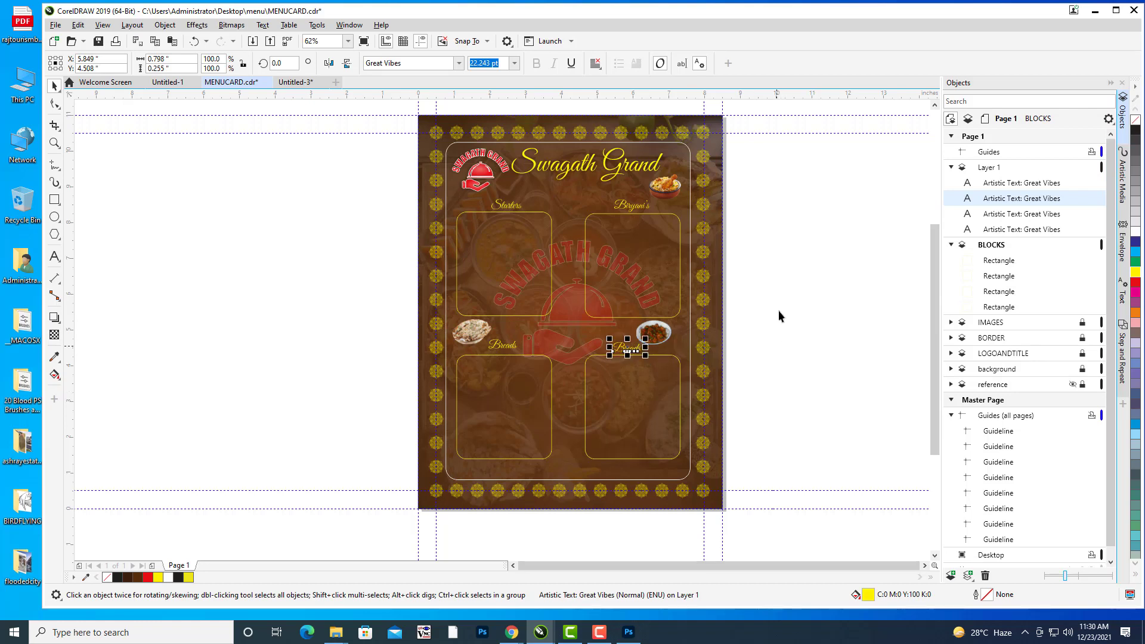
# Replace the text of the heading above the lower-right rectangle with "Chinese".
pyautogui.scroll(-2, 778, 310)
pyautogui.hscroll(-1, 778, 310)
pyautogui.scroll(2, 702, 328)
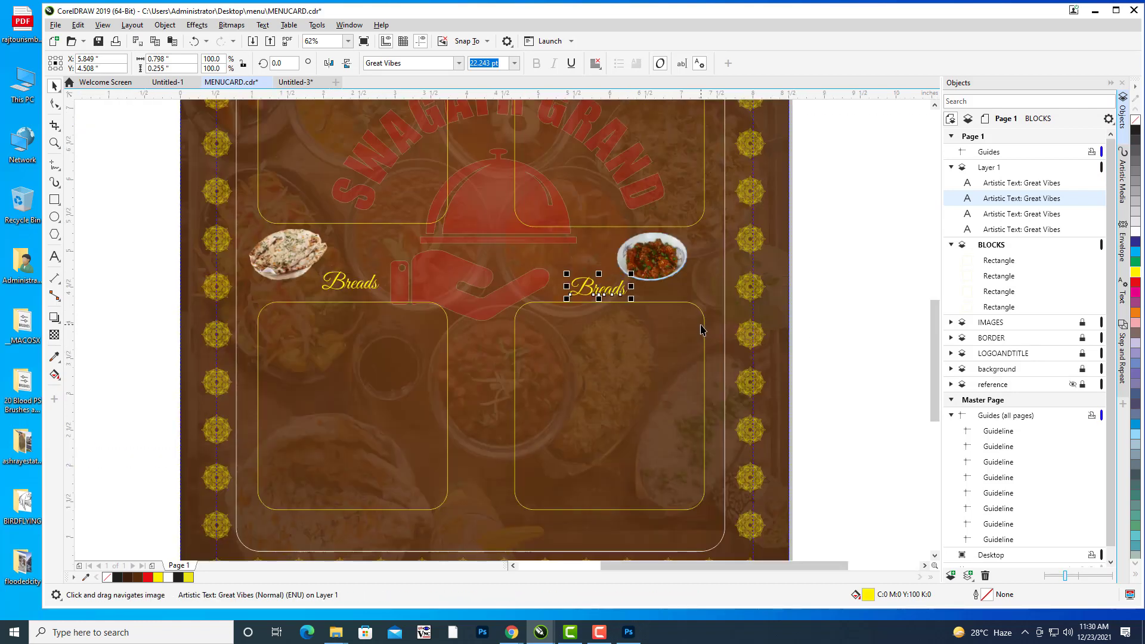
pyautogui.click(53, 256)
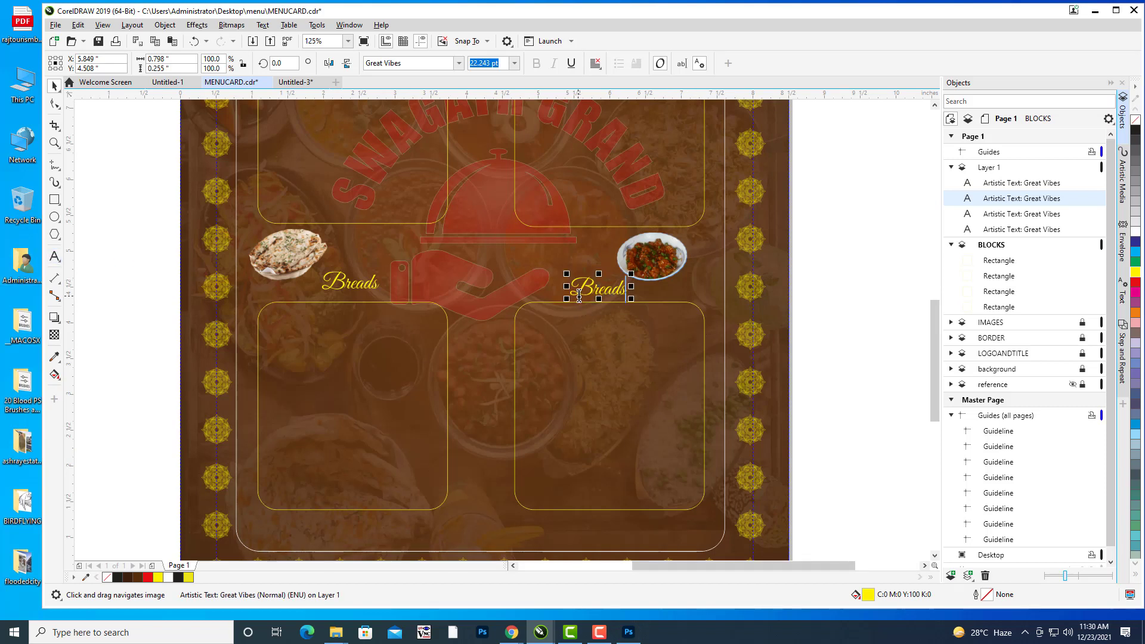
pyautogui.press('BackSpace')
pyautogui.press('BackSpace')
pyautogui.press('BackSpace')
pyautogui.press('BackSpace')
pyautogui.press('BackSpace')
pyautogui.press('BackSpace')
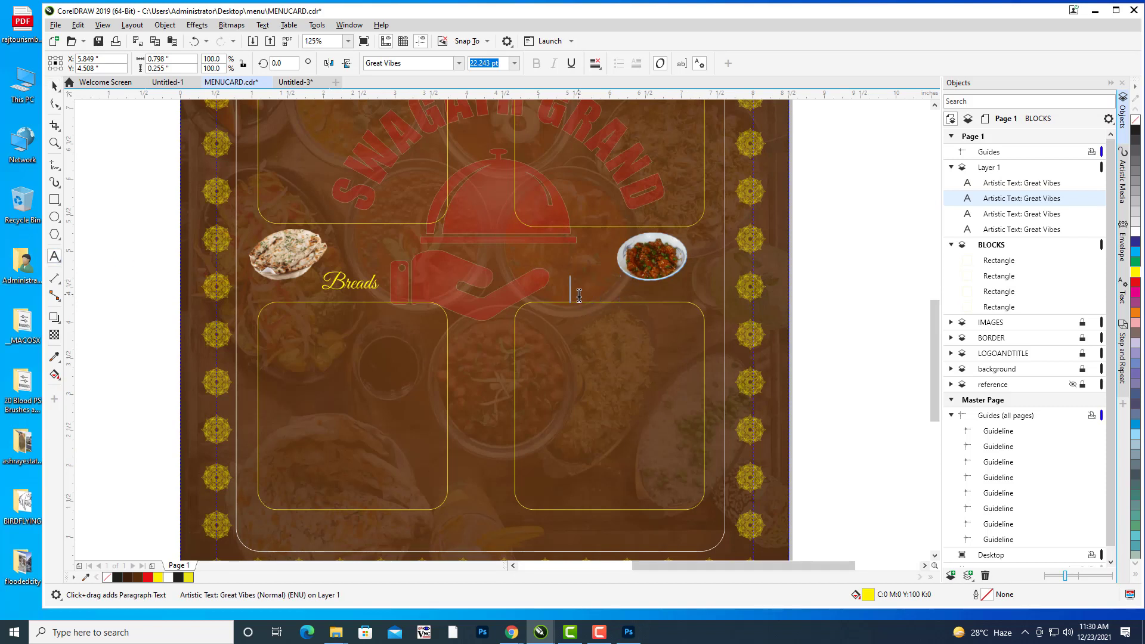
pyautogui.write('Chinese')
pyautogui.press('Escape')
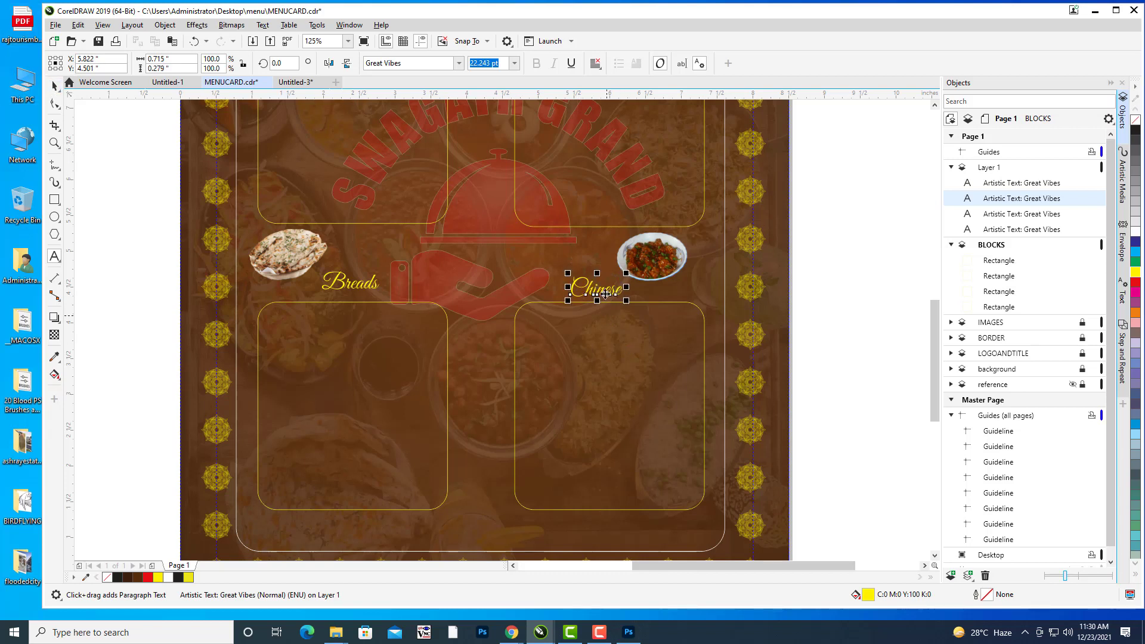
# Centre the Chinese heading above the lower-right yellow rectangle and deselect it.
pyautogui.press('space')
pyautogui.moveTo(605, 294); pyautogui.dragTo(613, 289)
pyautogui.click(857, 309)
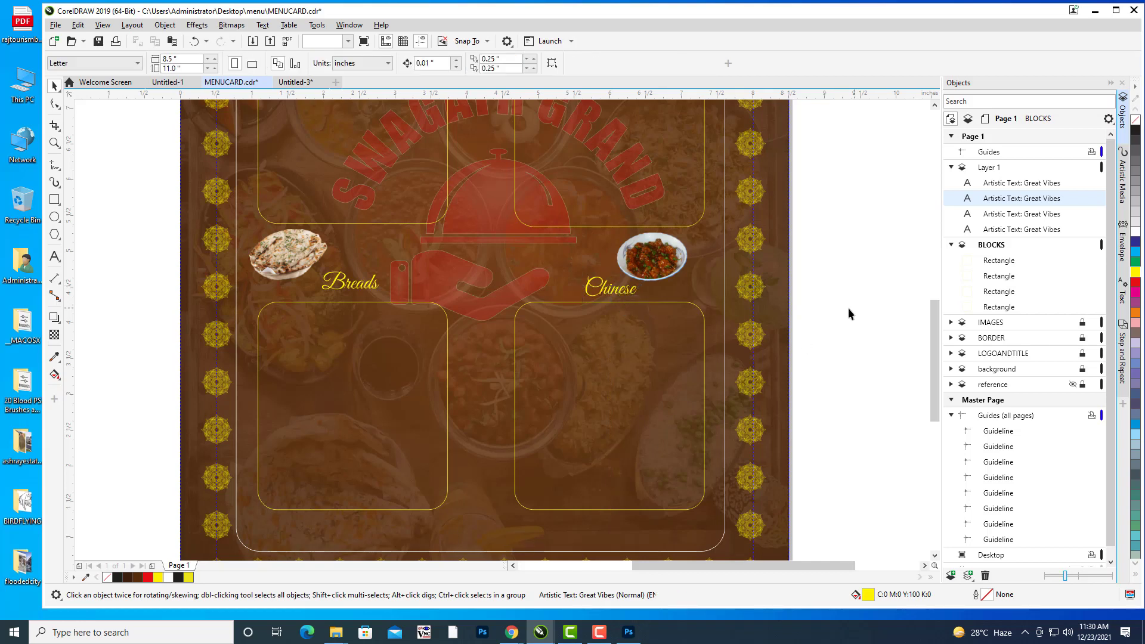
pyautogui.scroll(-2, 828, 259)
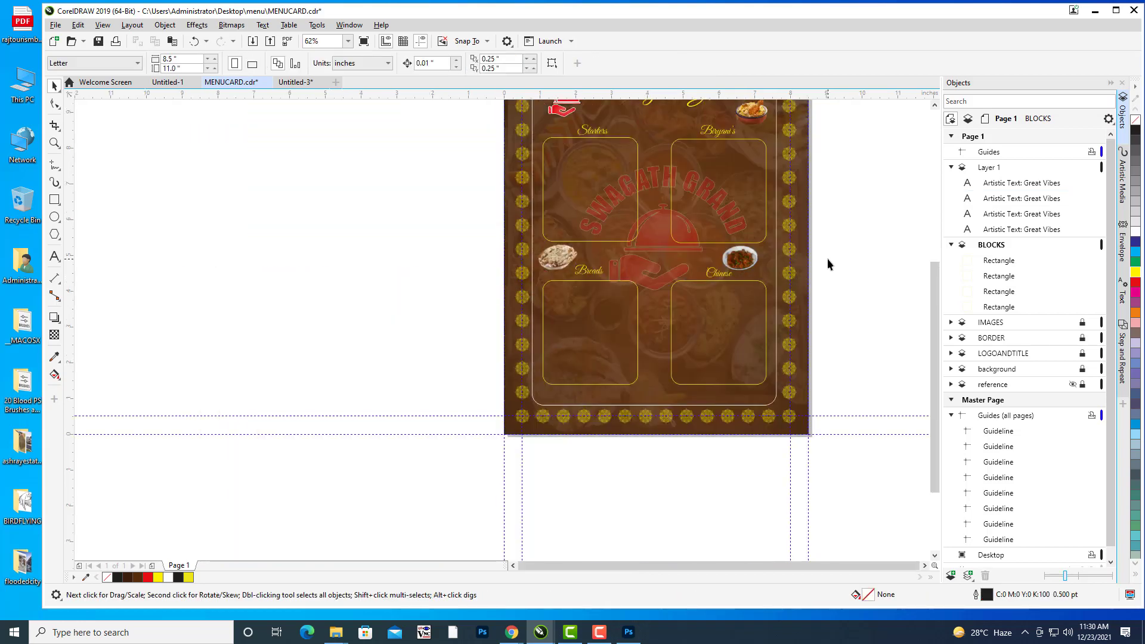
pyautogui.scroll(1, 787, 262)
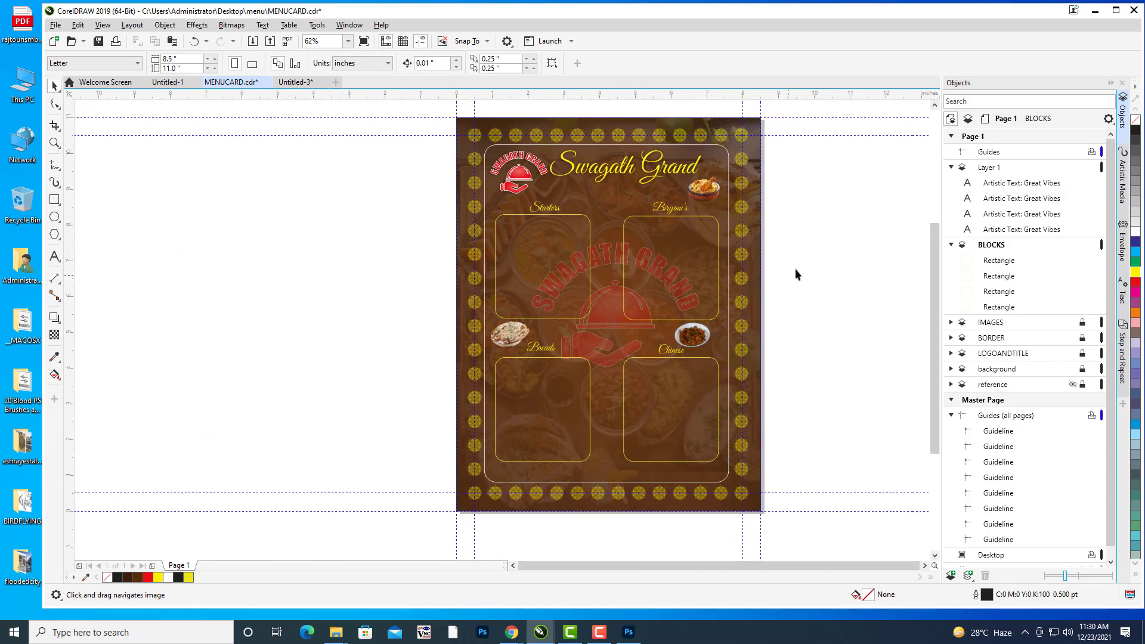
pyautogui.moveTo(795, 268); pyautogui.dragTo(805, 280)
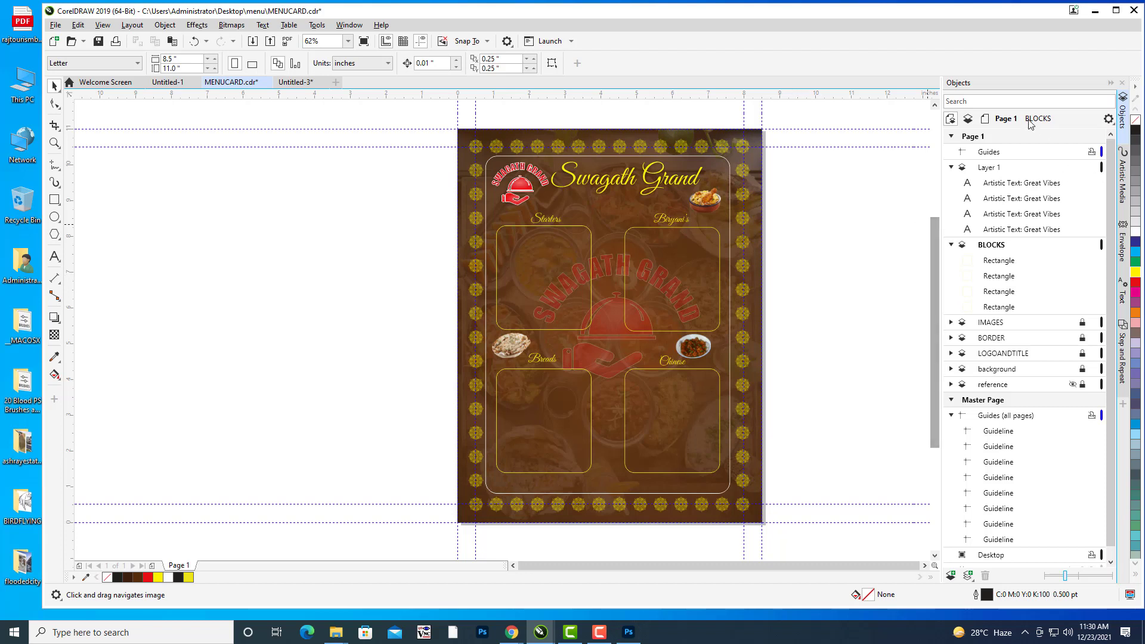
# Lock Layer 1, which holds the section headings, and rename it "itemtitles".
pyautogui.click(952, 168)
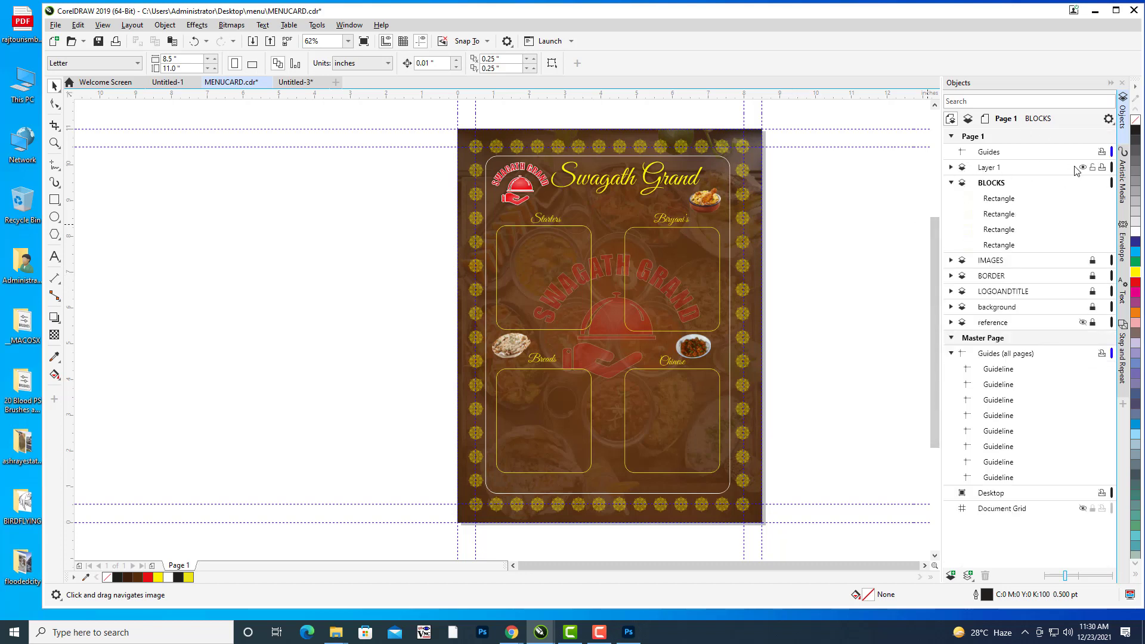
pyautogui.click(997, 168)
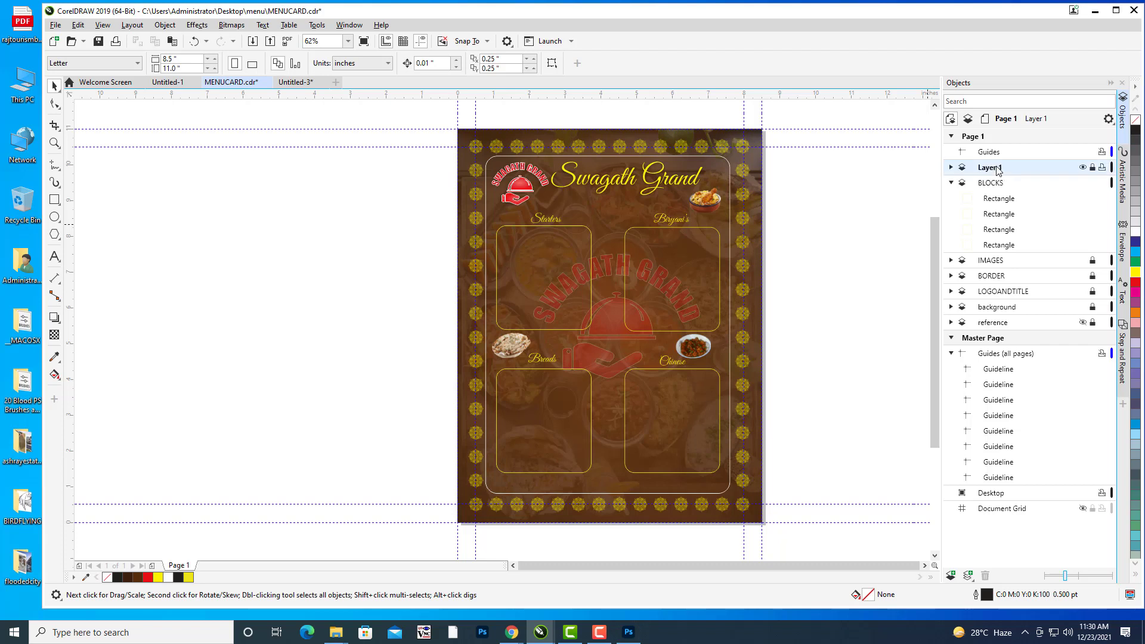
pyautogui.rightClick(996, 168)
pyautogui.click(1043, 246)
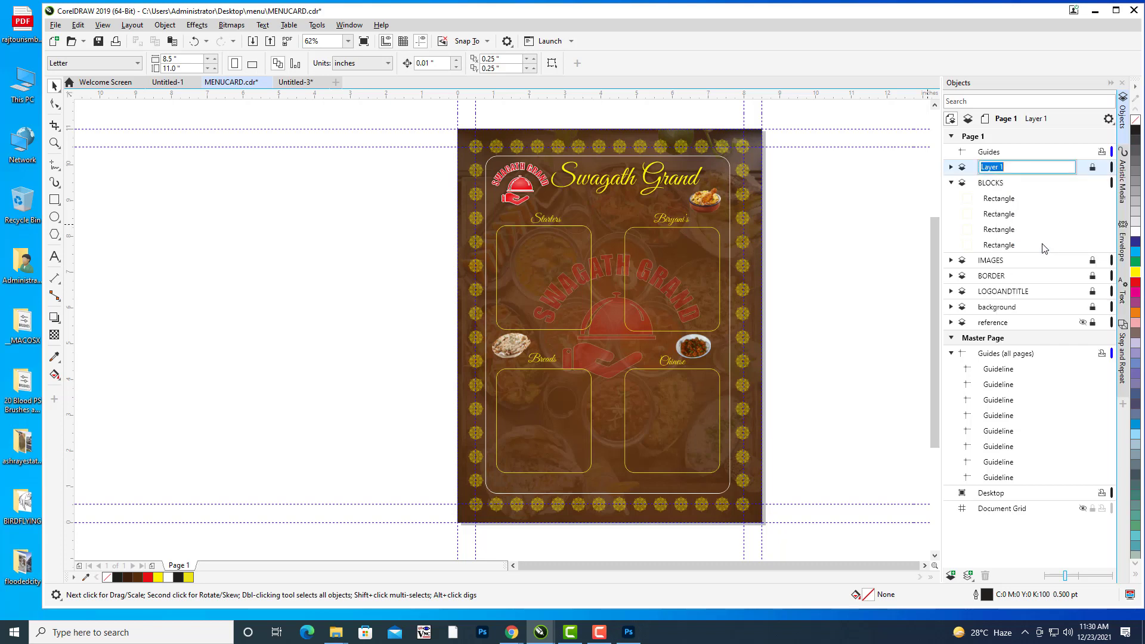
pyautogui.write('titles')
pyautogui.press('Return')
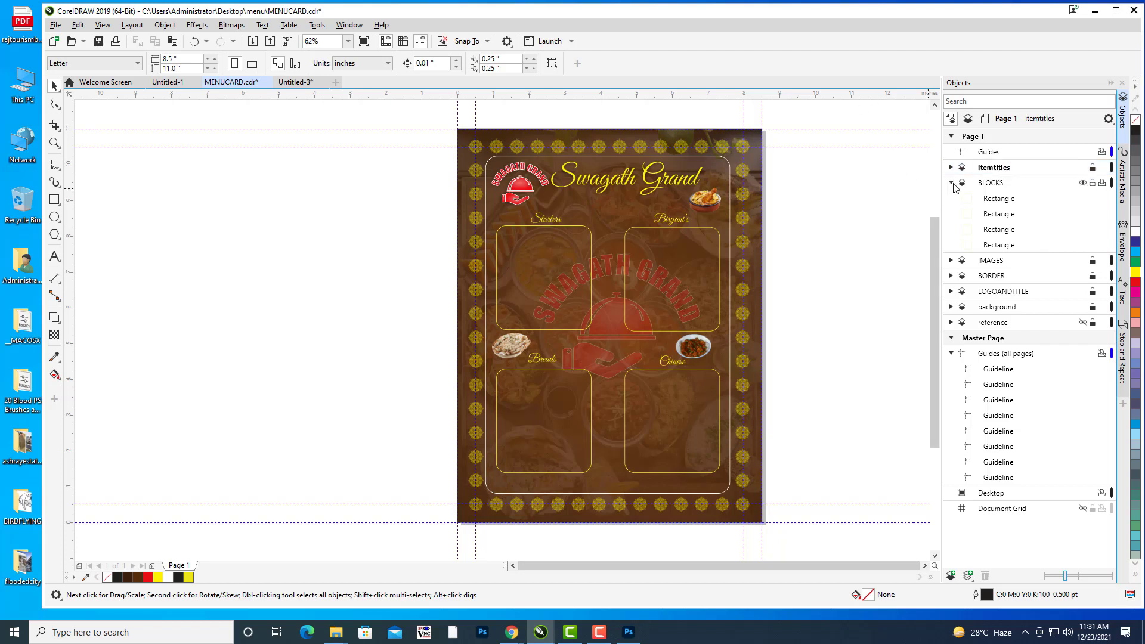
# Lock the BLOCKS layer, then add a new layer above itemtitles and make it the active layer.
pyautogui.click(952, 183)
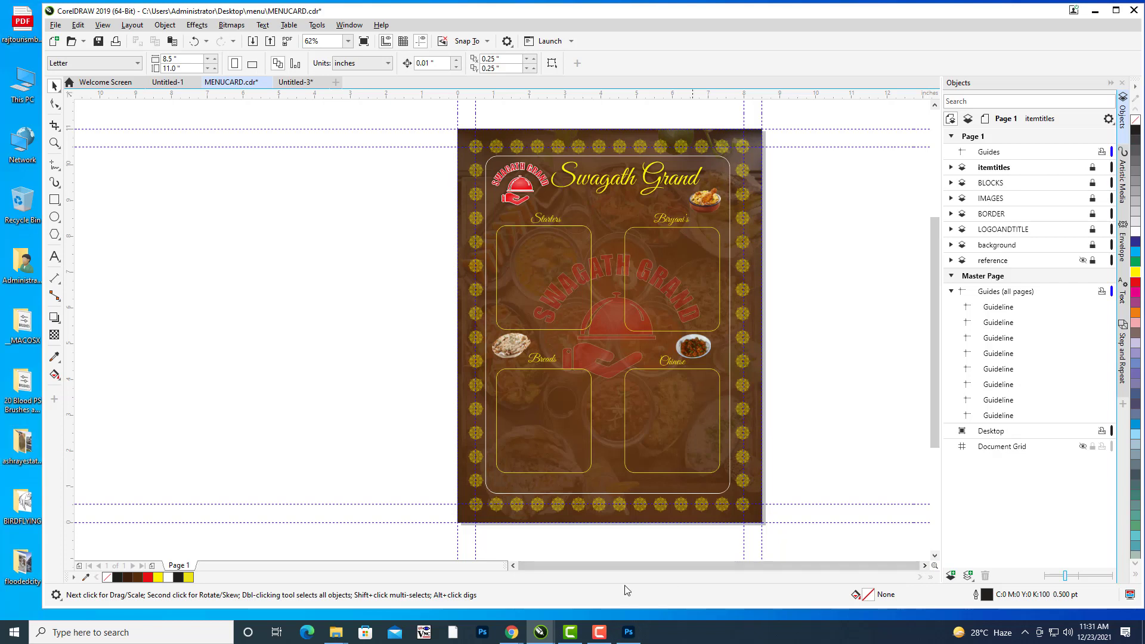
pyautogui.click(951, 576)
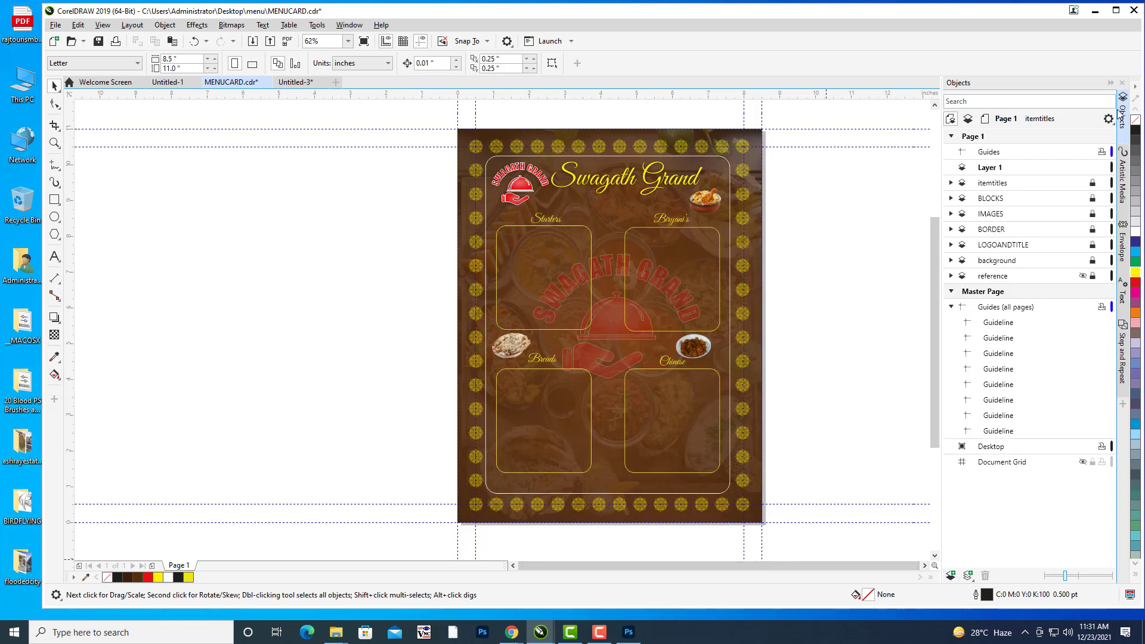
pyautogui.click(1007, 170)
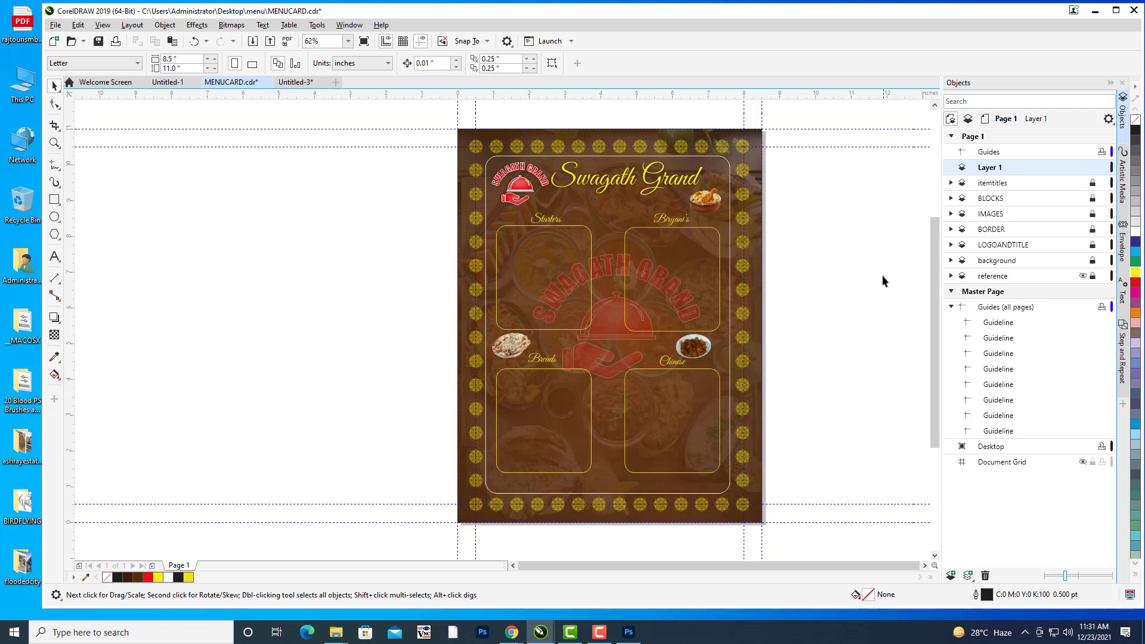
# Add the artistic text "veg 65" on the new layer in the empty area beside the page's right edge.
pyautogui.moveTo(885, 281); pyautogui.dragTo(872, 280)
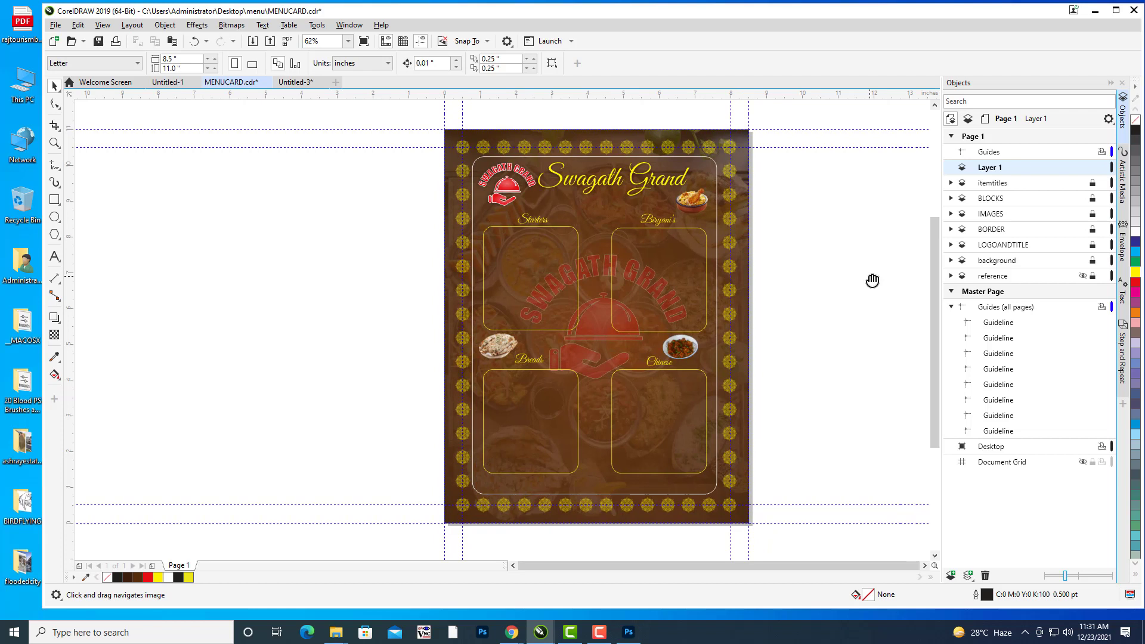
pyautogui.moveTo(839, 281); pyautogui.dragTo(773, 255)
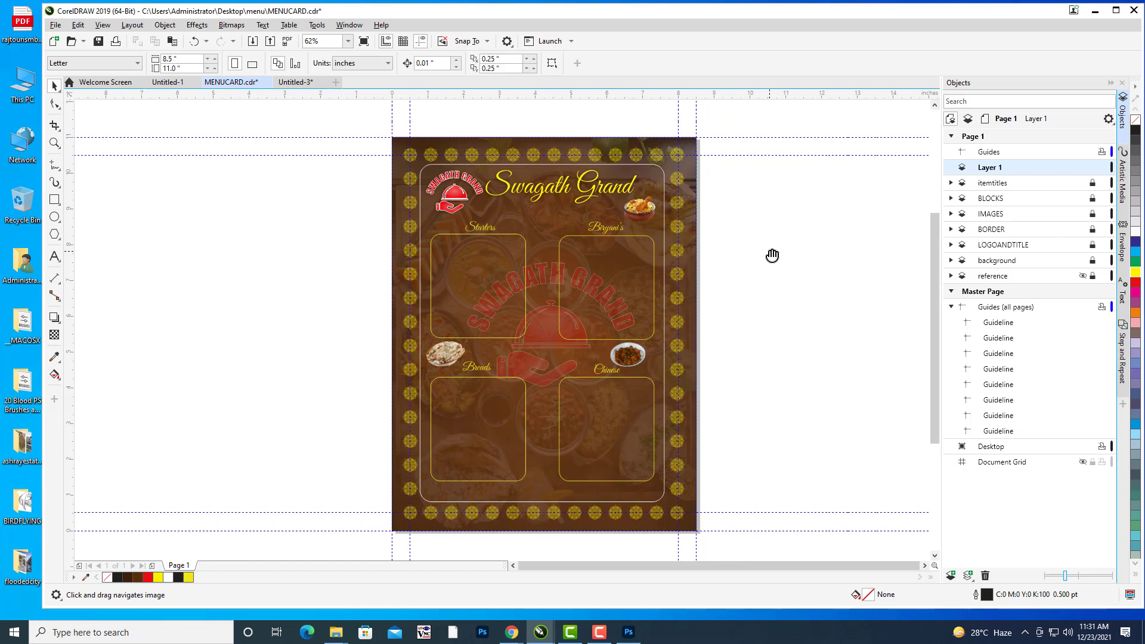
pyautogui.click(54, 259)
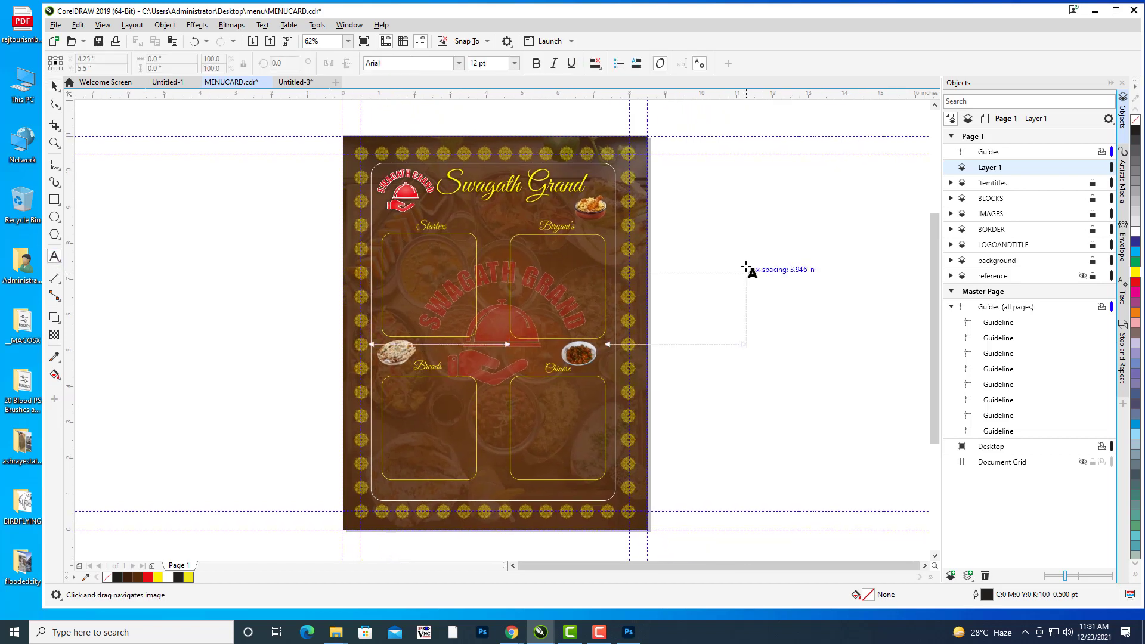
pyautogui.click(741, 258)
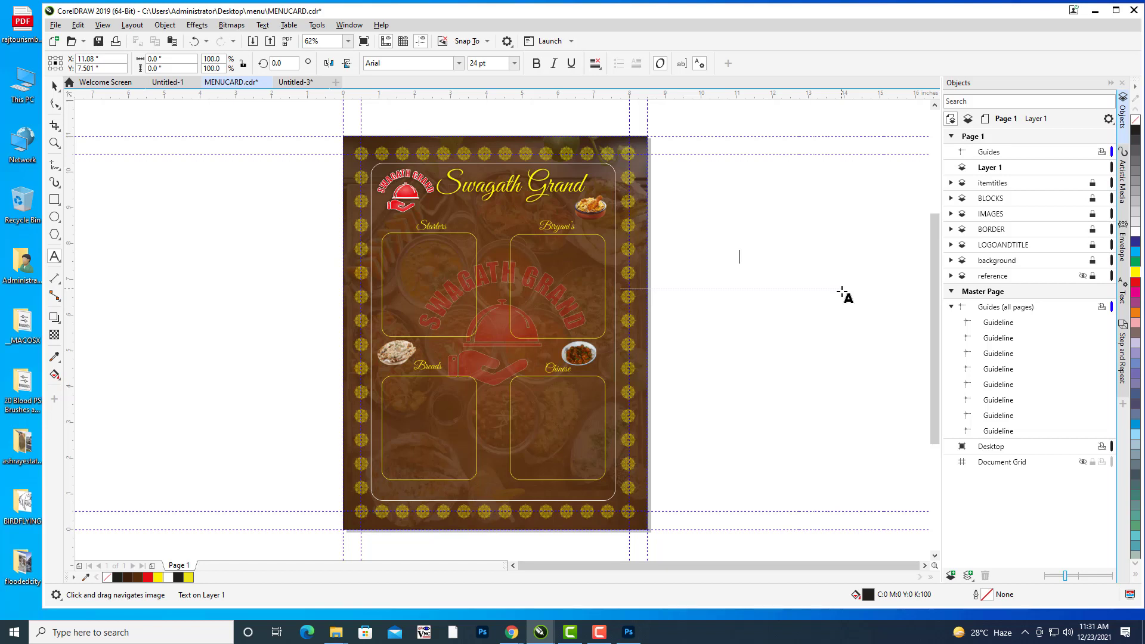
pyautogui.write('veg')
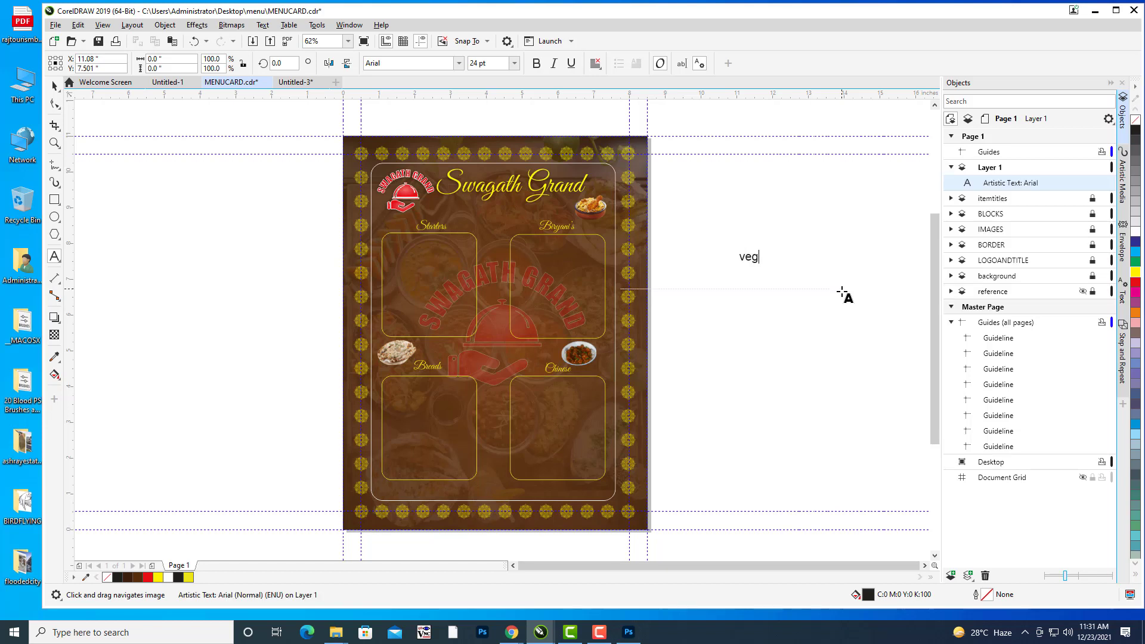
pyautogui.write(' 65')
pyautogui.hotkey('ctrl', 'space')
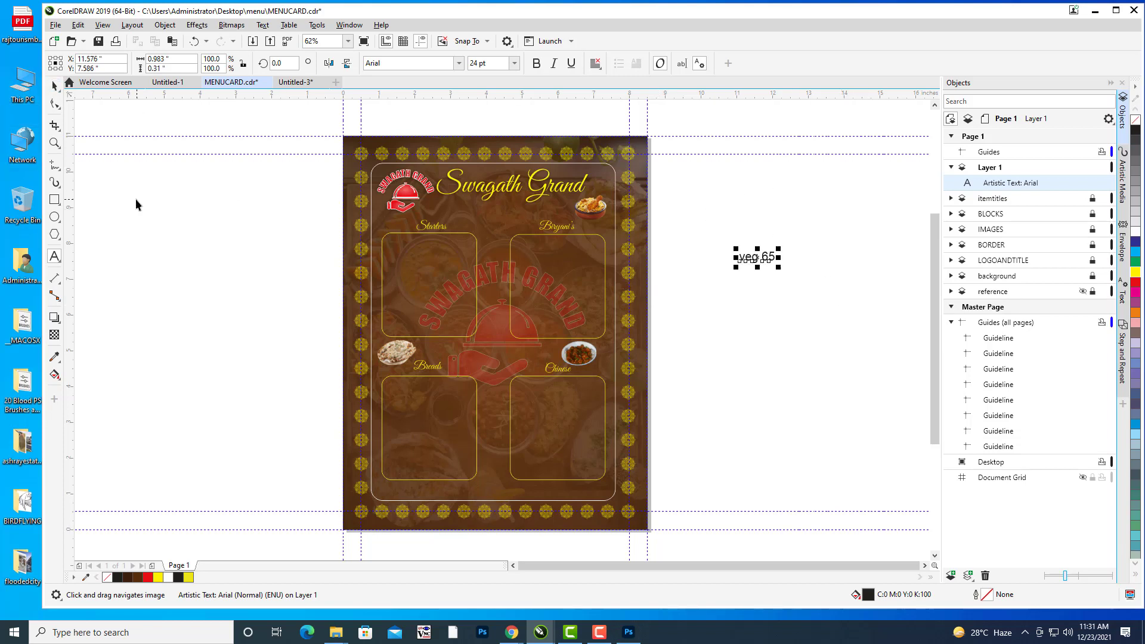
# Capitalise the first letter of the dish name so that it reads "Veg 65".
pyautogui.click(54, 256)
pyautogui.click(746, 256)
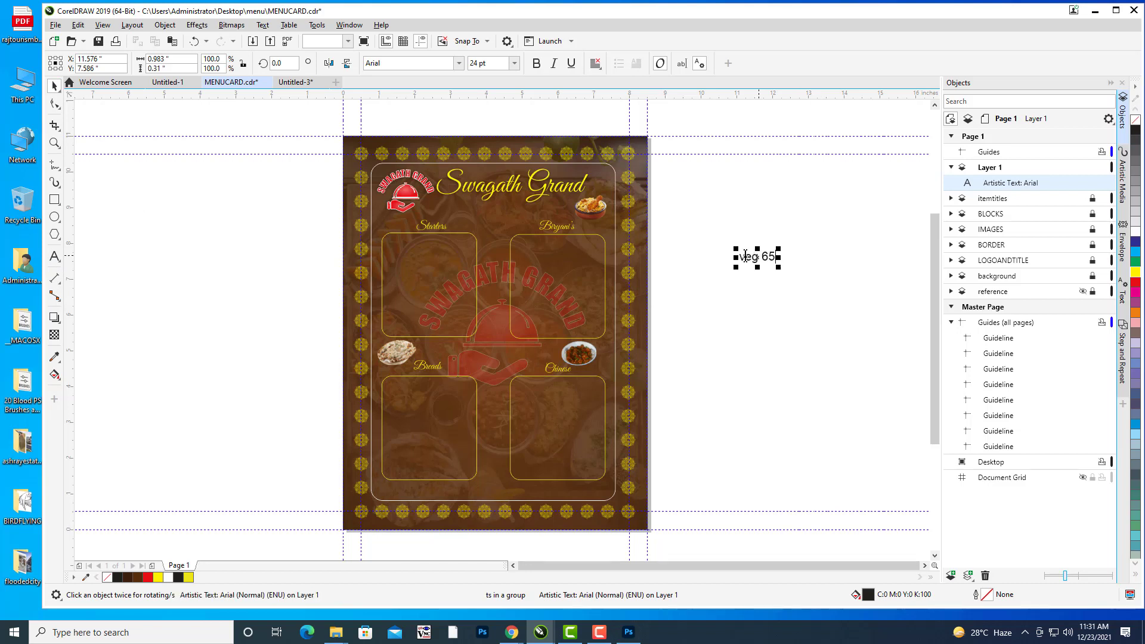
pyautogui.press('BackSpace')
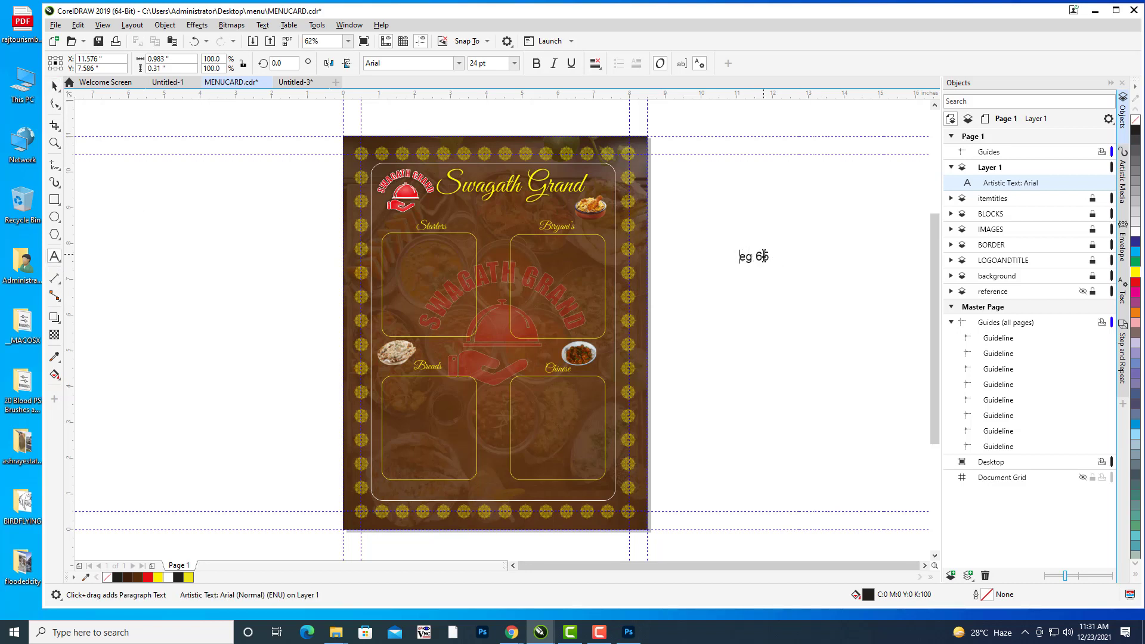
pyautogui.write('V')
pyautogui.press('Escape')
# Move the Veg 65 text into the upper-left corner of the Starters rectangle and scale it down to about 11.5 pt.
pyautogui.click(54, 85)
pyautogui.moveTo(779, 266); pyautogui.dragTo(641, 248)
pyautogui.scroll(2, 632, 247)
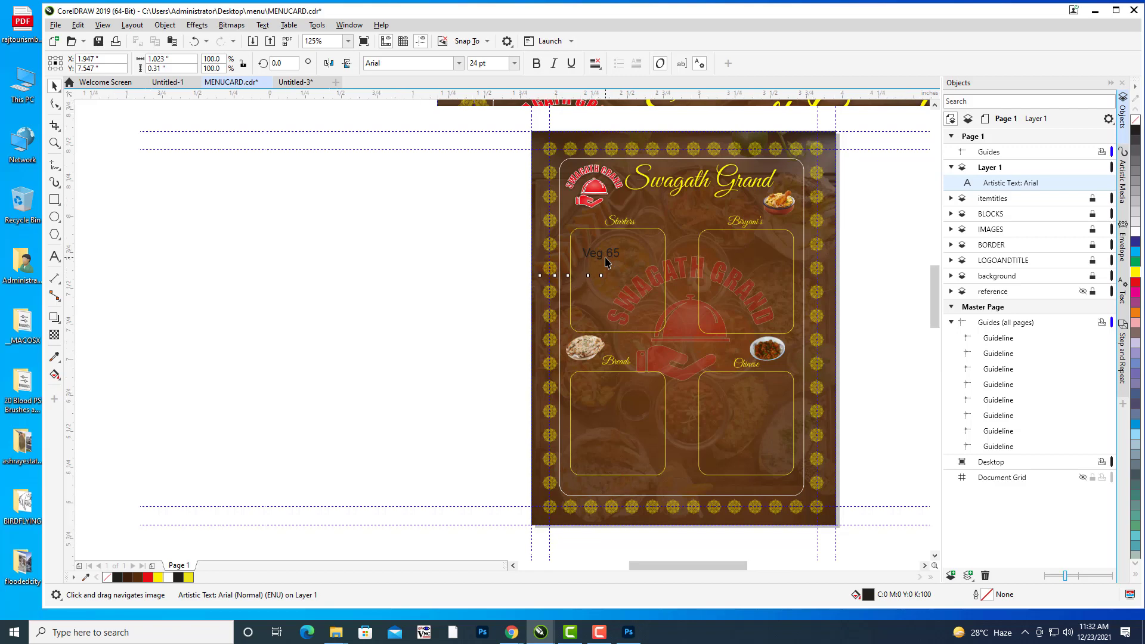
pyautogui.scroll(2, 605, 261)
pyautogui.moveTo(547, 282); pyautogui.dragTo(510, 220)
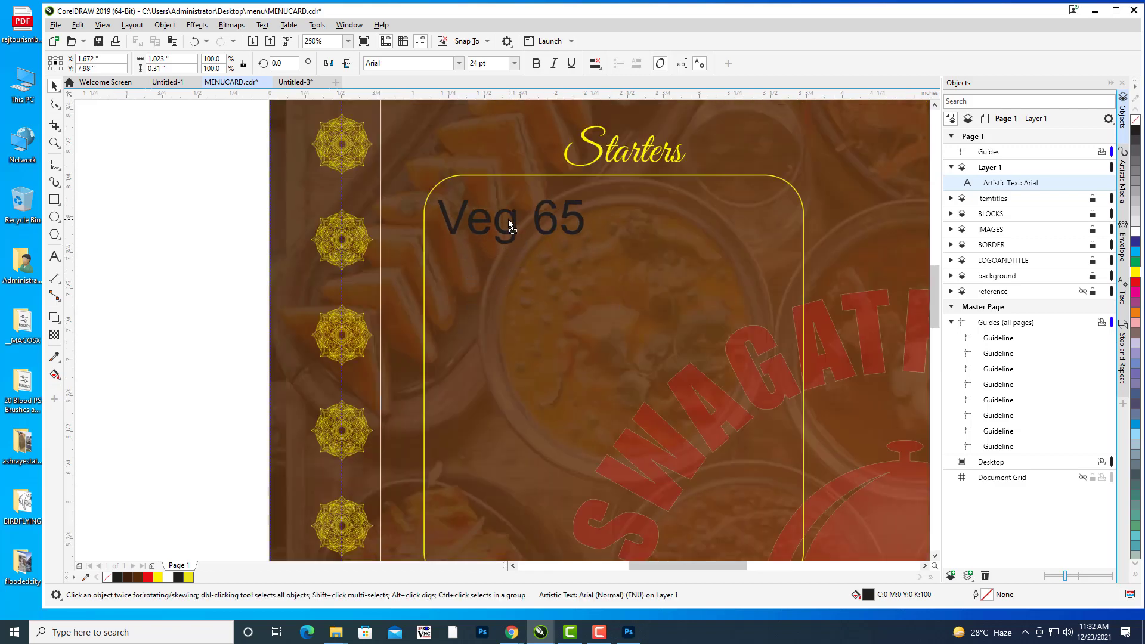
pyautogui.moveTo(590, 193); pyautogui.dragTo(577, 232)
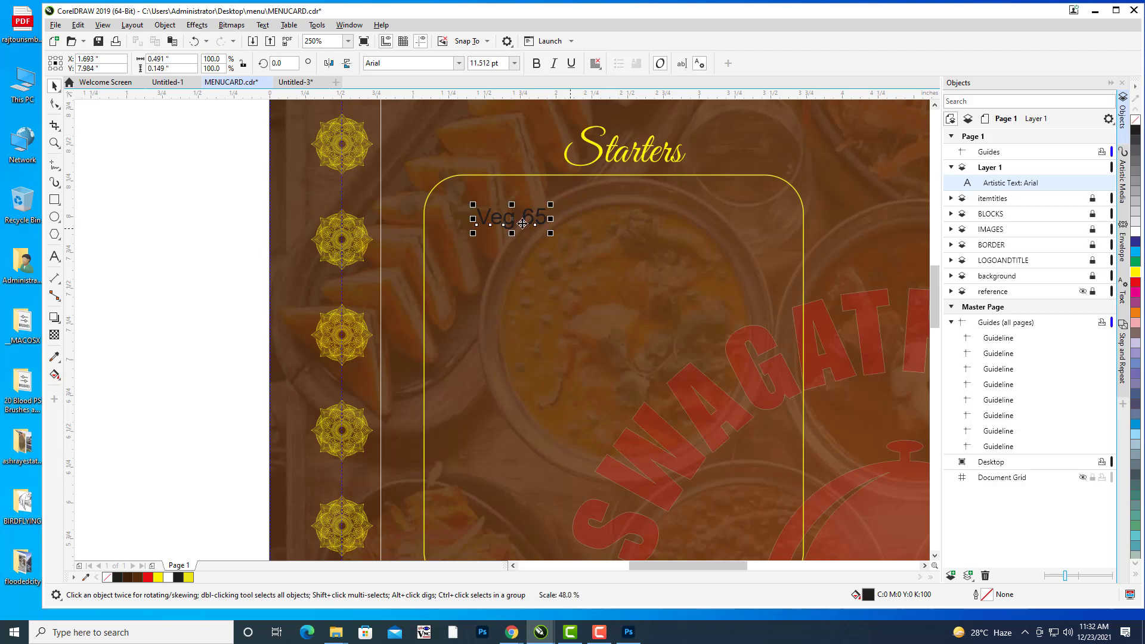
pyautogui.moveTo(512, 219); pyautogui.dragTo(480, 215)
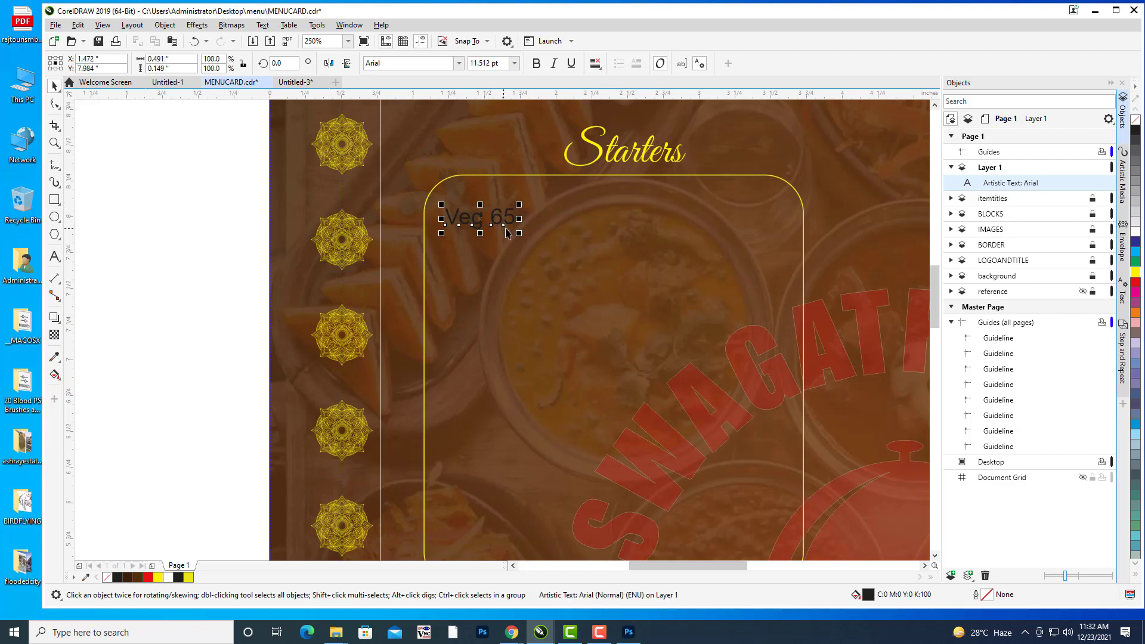
# Set the Veg 65 text in the Great Vibes font with a yellow fill and deselect it.
pyautogui.click(416, 65)
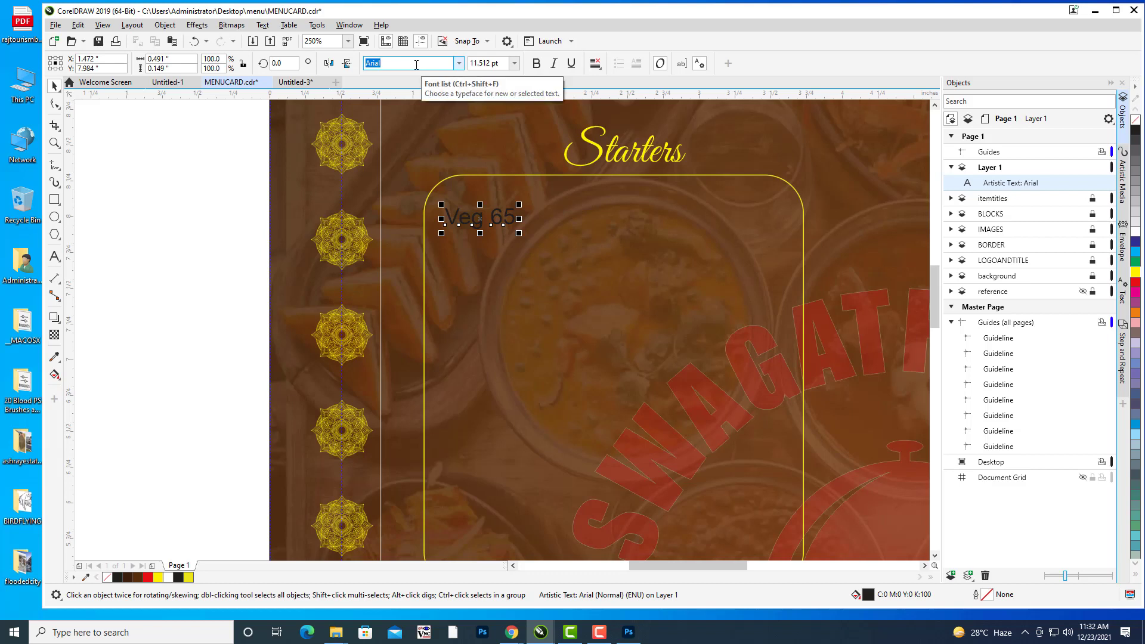
pyautogui.write('Great Vibes')
pyautogui.press('Return')
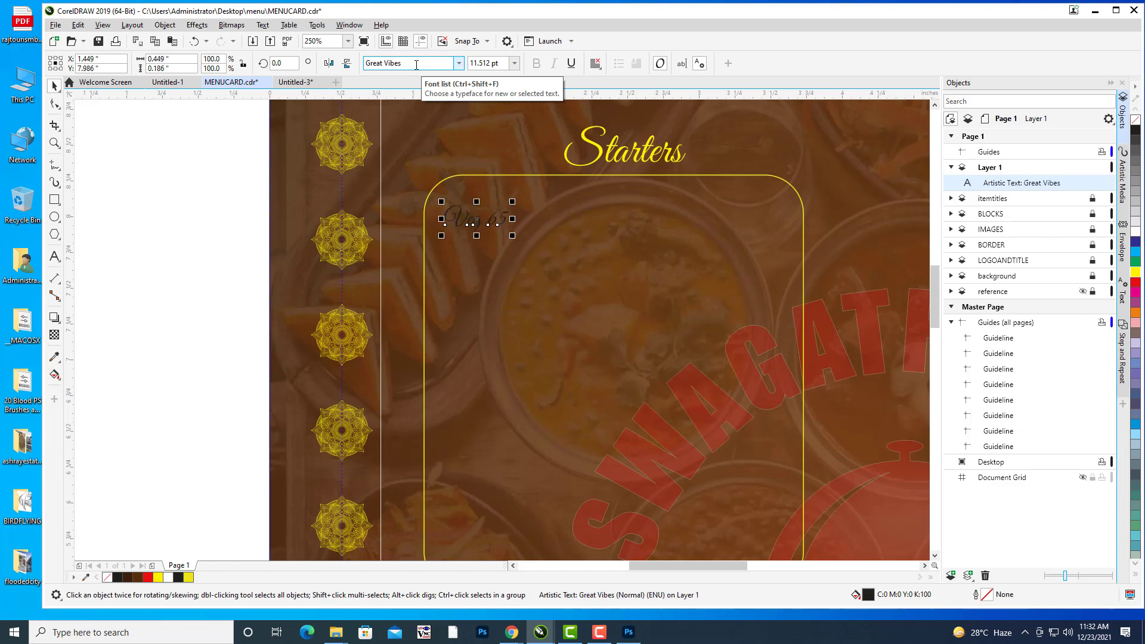
pyautogui.click(1135, 274)
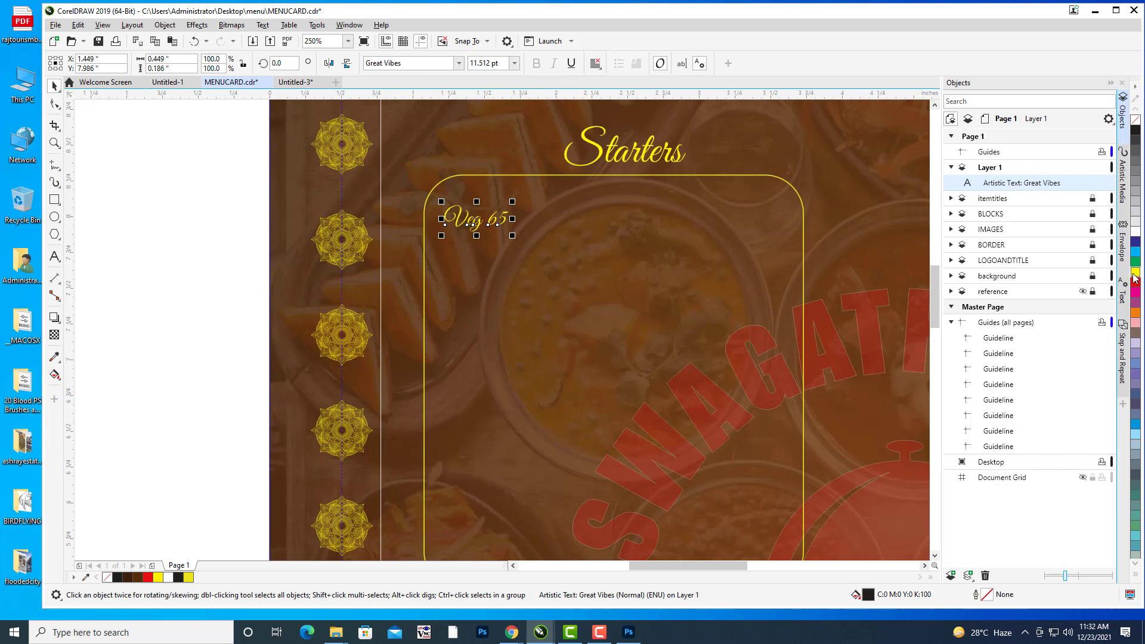
pyautogui.click(185, 180)
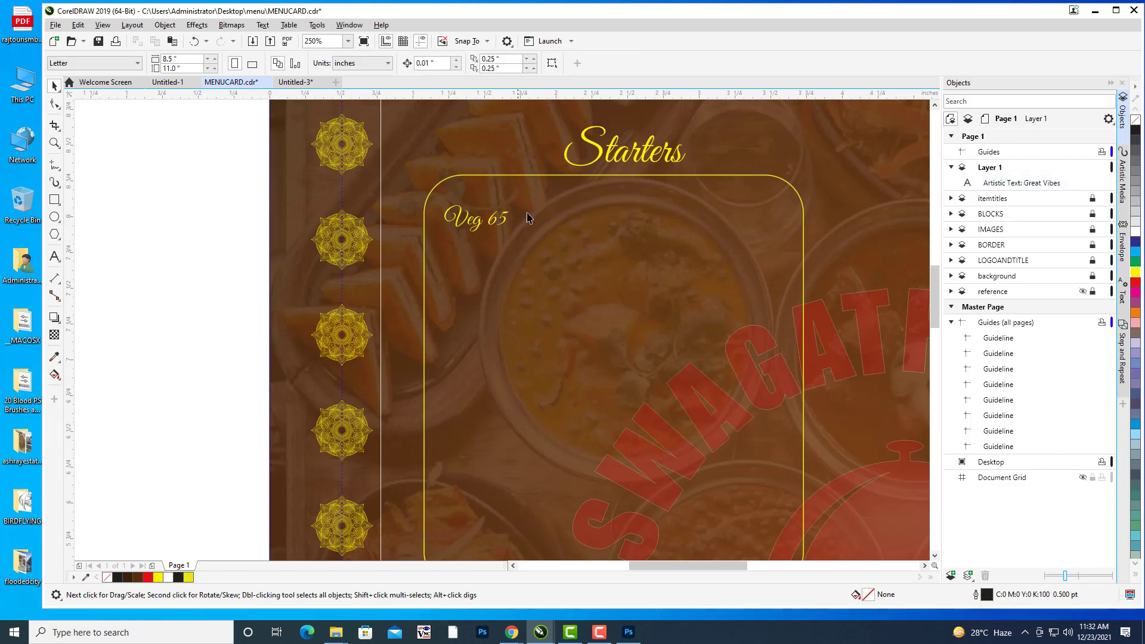
# Draw a horizontal 2-point line about 1.55 inches long from the end of the Veg 65 text across the Starters box.
pyautogui.press('h')
pyautogui.moveTo(529, 217); pyautogui.dragTo(506, 223)
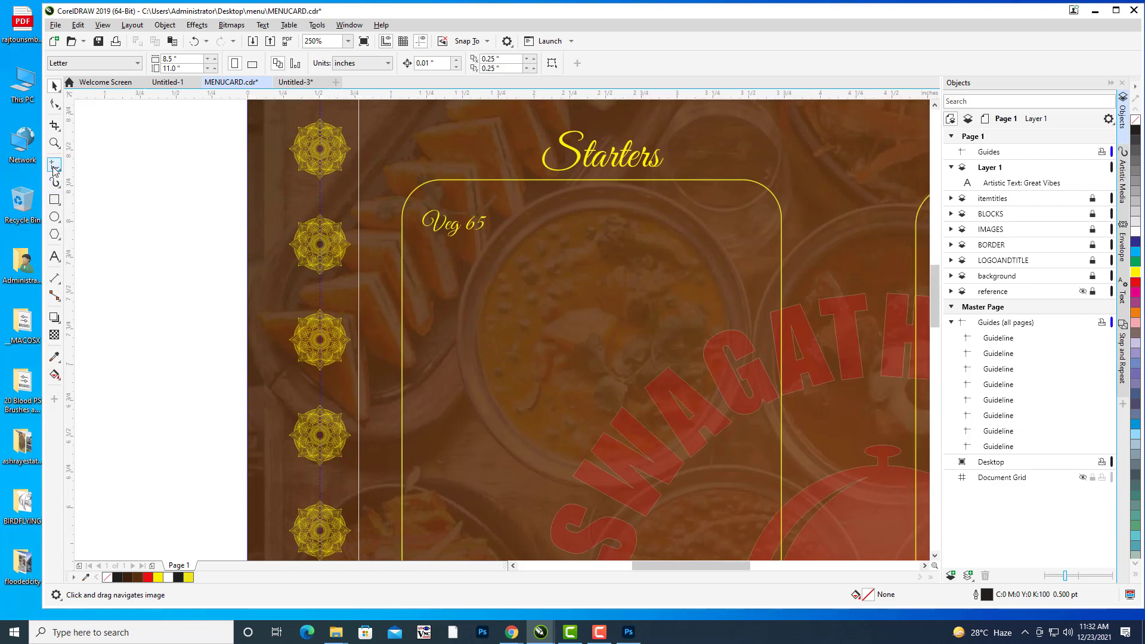
pyautogui.click(53, 169)
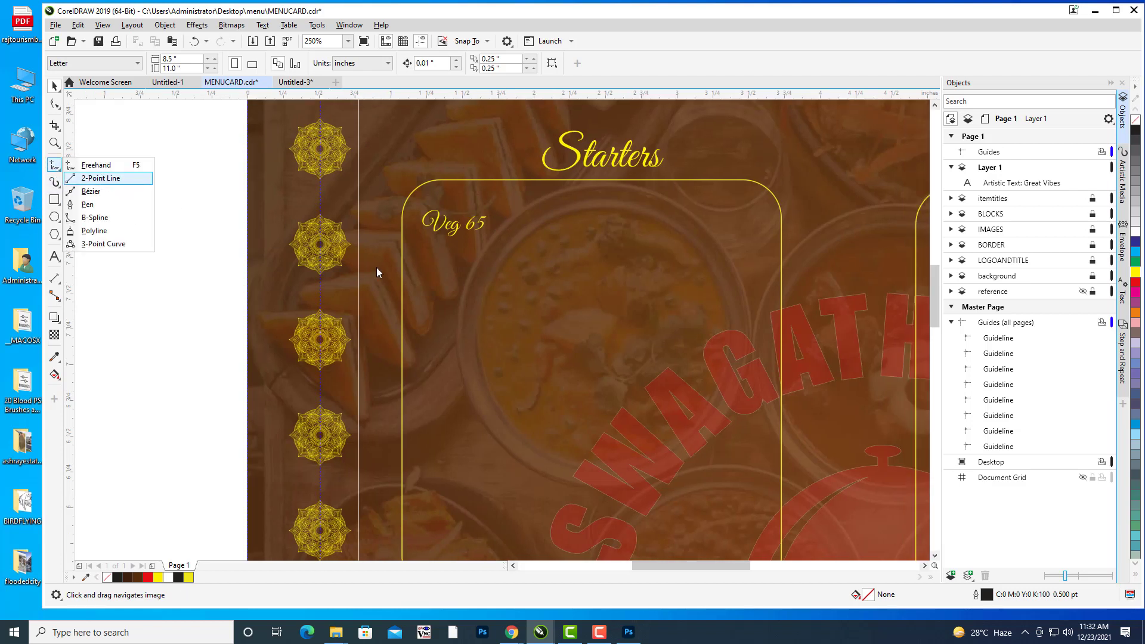
pyautogui.moveTo(588, 253); pyautogui.dragTo(561, 272)
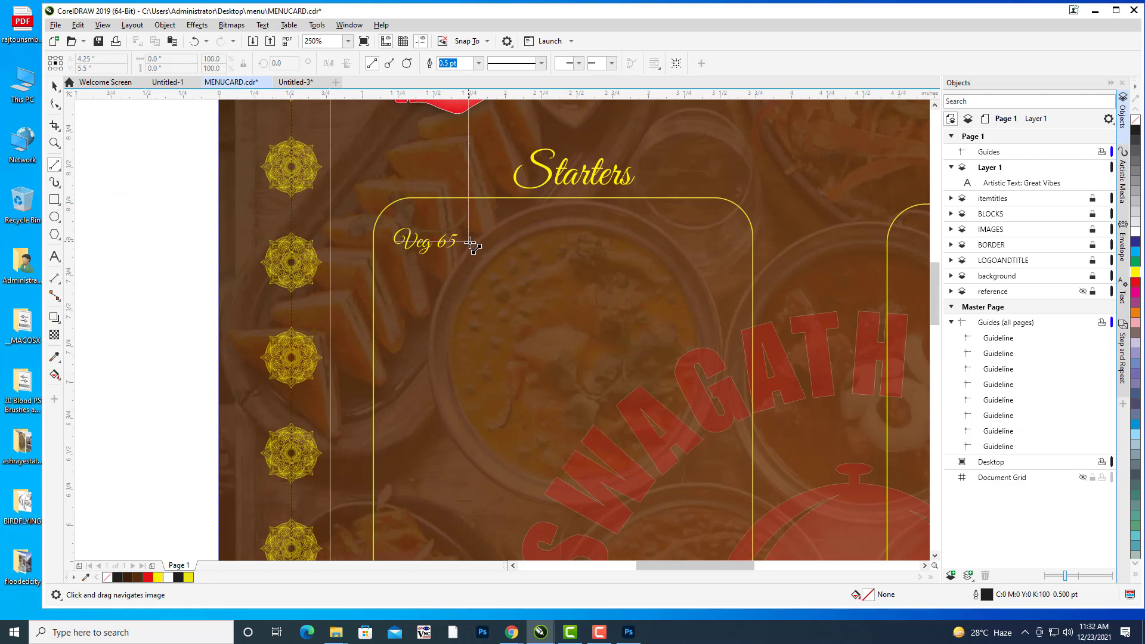
pyautogui.moveTo(469, 241); pyautogui.dragTo(694, 241)
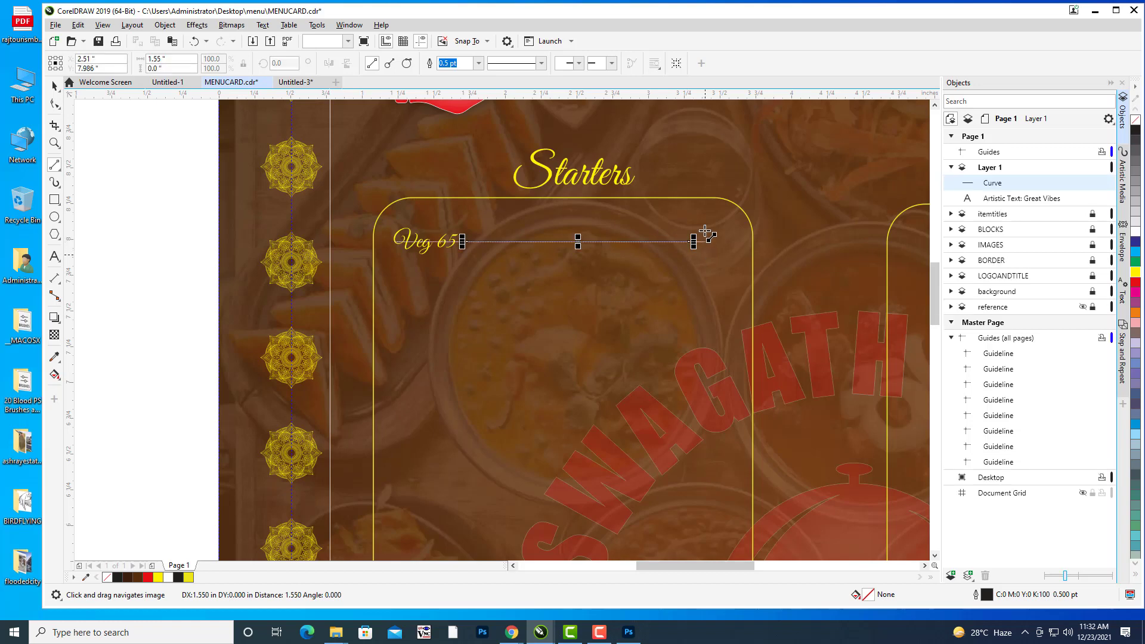
# Give the line beside Veg 65 a light yellow outline colour (C4 M0 Y64 K0) and a dotted line style.
pyautogui.doubleClick(988, 595)
pyautogui.moveTo(465, 209); pyautogui.dragTo(868, 154)
pyautogui.click(922, 193)
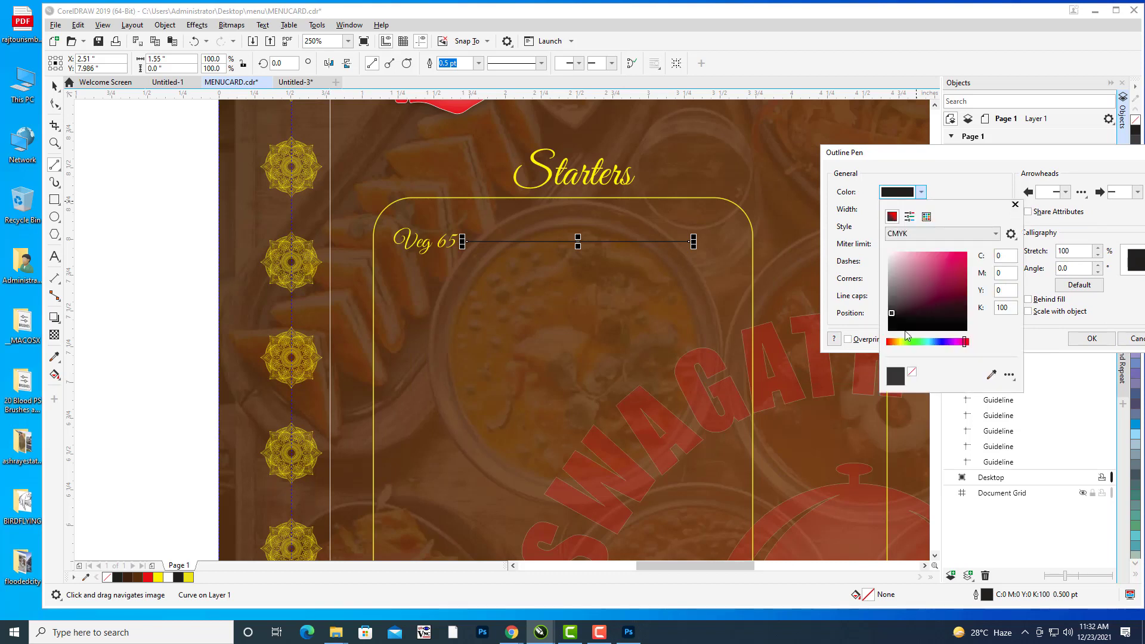
pyautogui.click(901, 342)
pyautogui.click(928, 252)
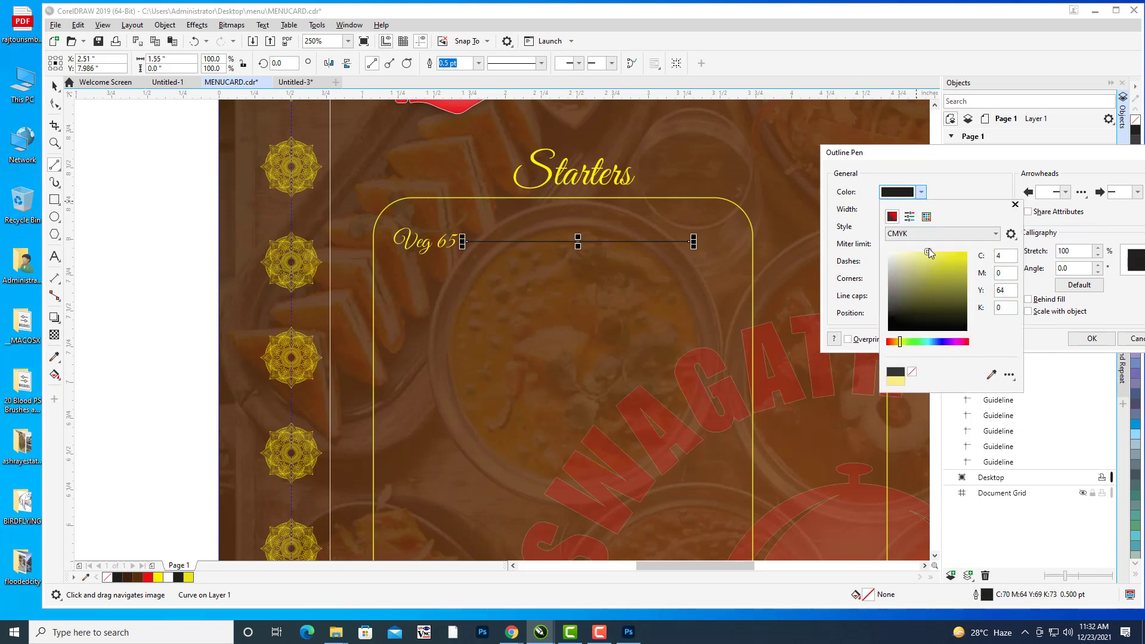
pyautogui.click(1036, 157)
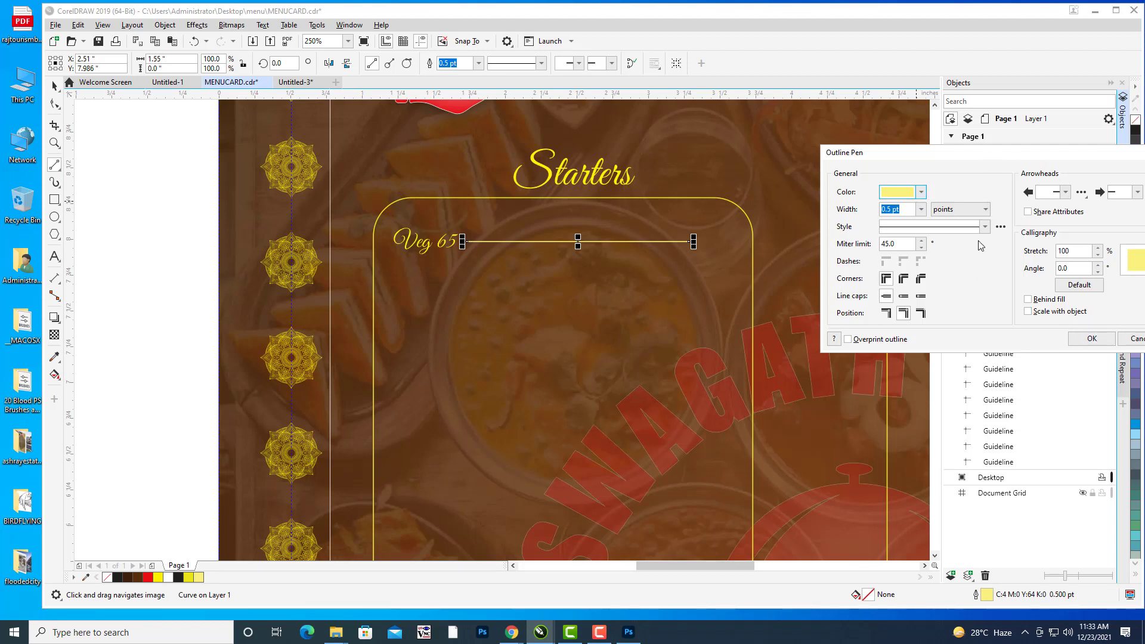
pyautogui.click(984, 227)
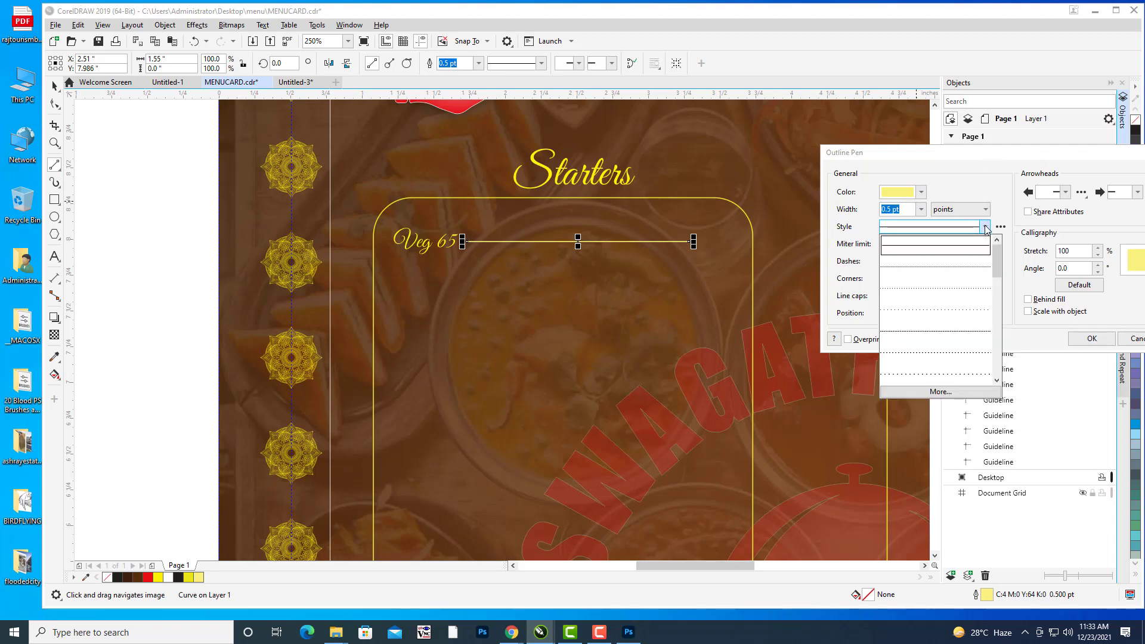
pyautogui.click(953, 311)
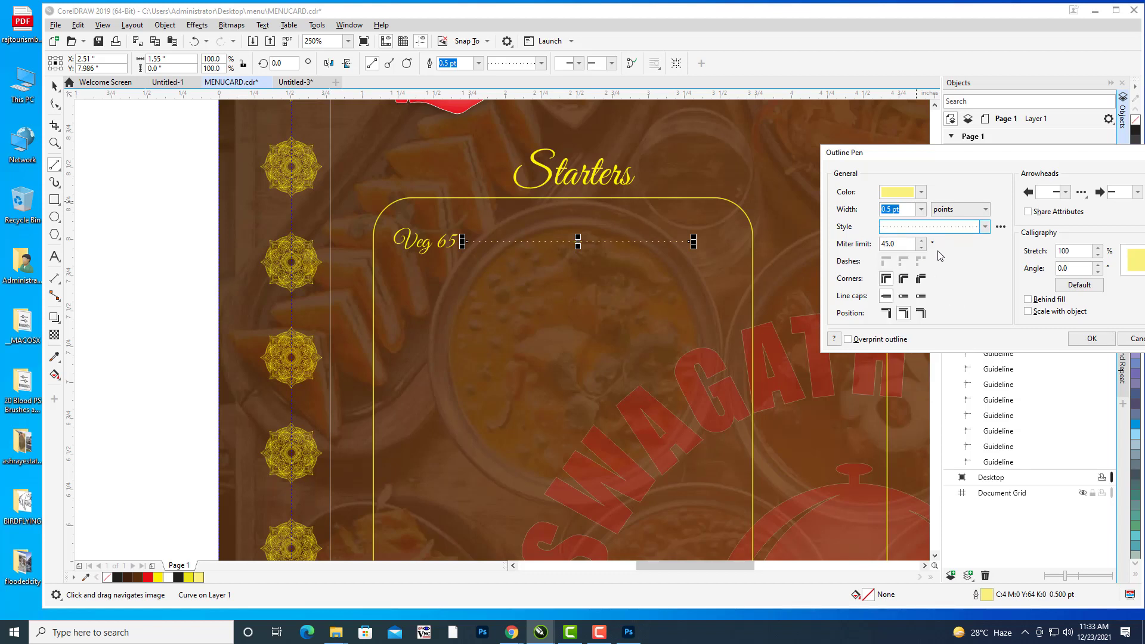
# Try a 1.0 pt width for the dotted line, switch it to Hairline and apply the outline settings.
pyautogui.click(921, 209)
pyautogui.click(902, 258)
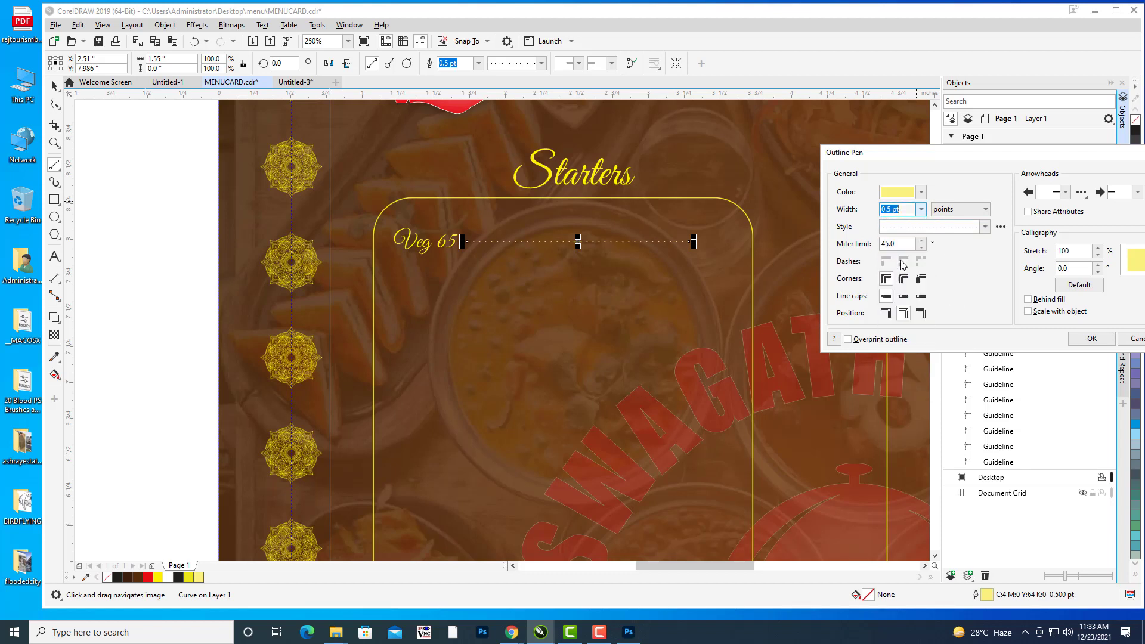
pyautogui.click(922, 212)
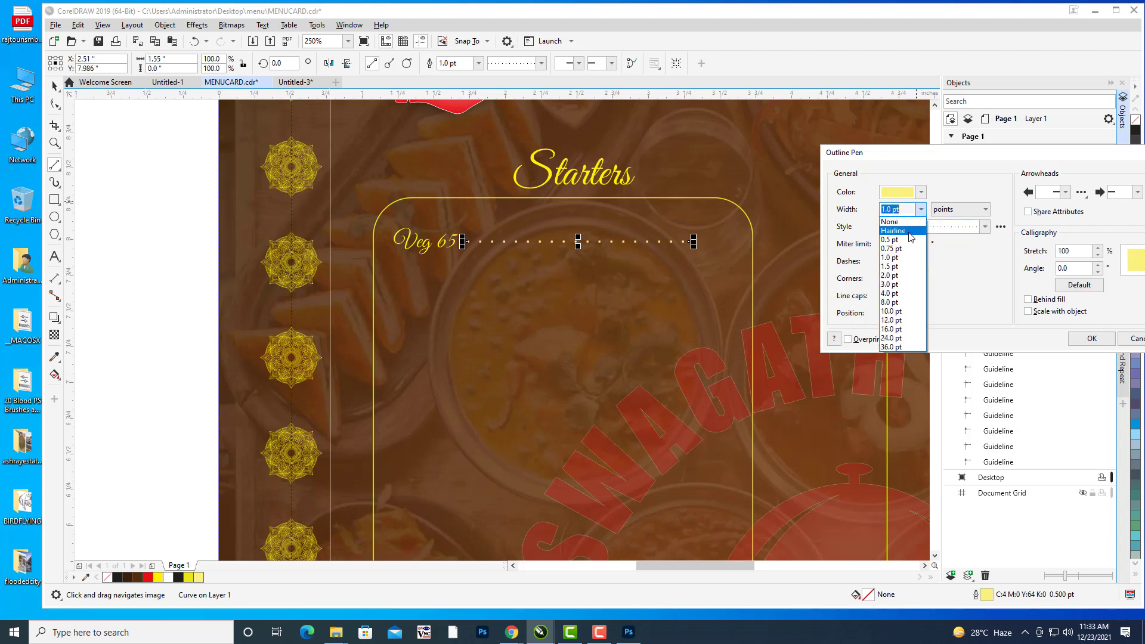
pyautogui.click(910, 233)
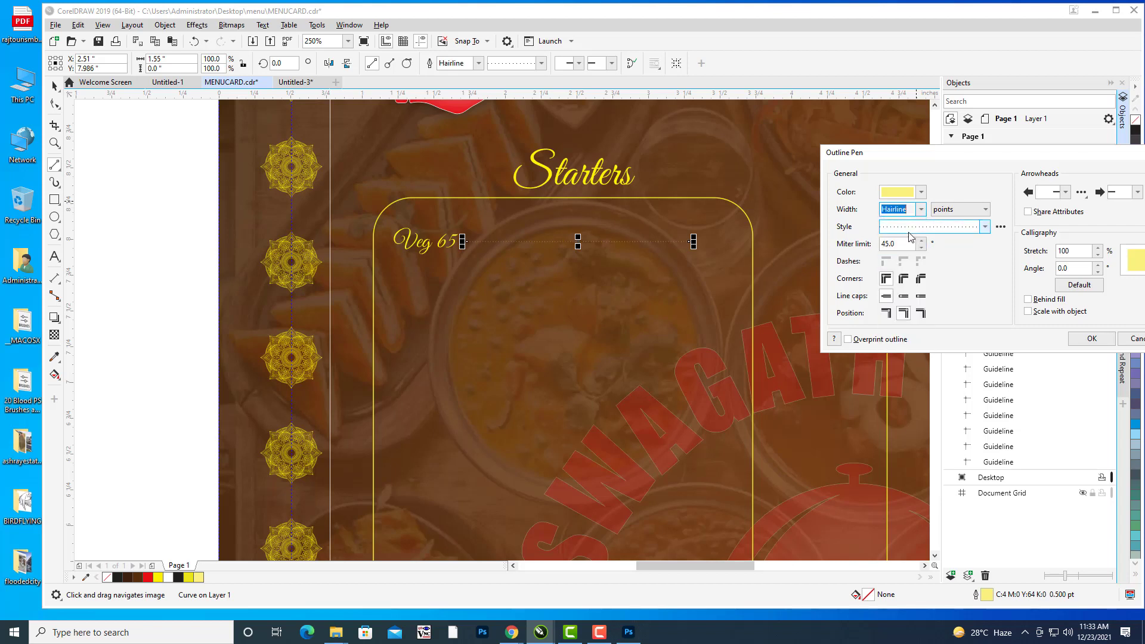
pyautogui.click(1098, 339)
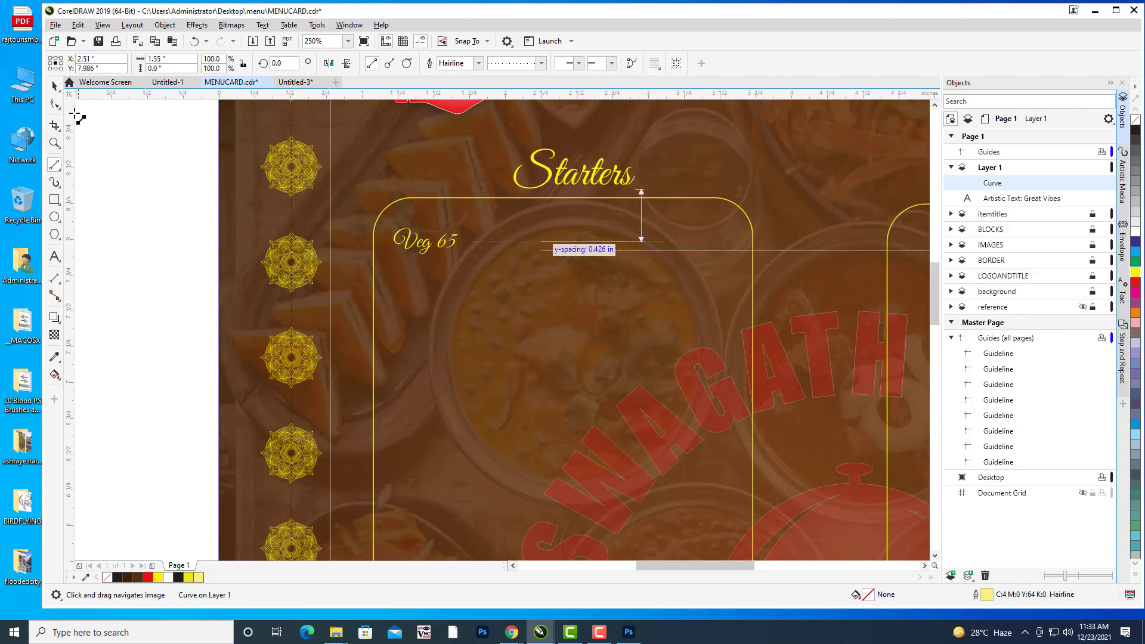
# Change the dotted line's outline width to 0.5 pt after trying 1.5 pt, and deselect the line.
pyautogui.click(55, 87)
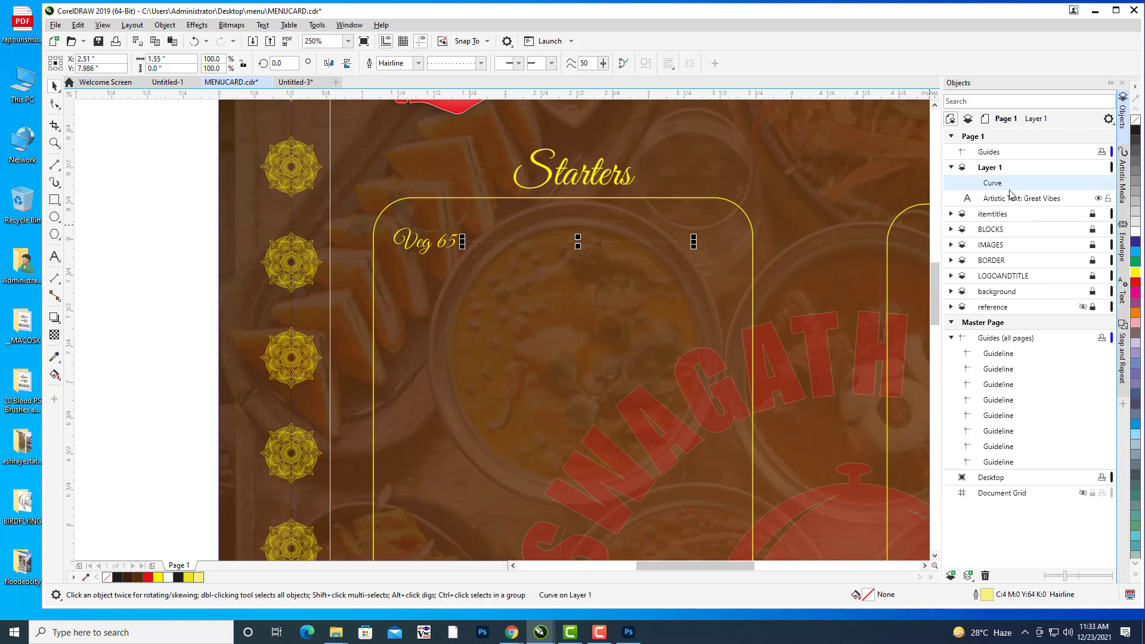
pyautogui.doubleClick(992, 599)
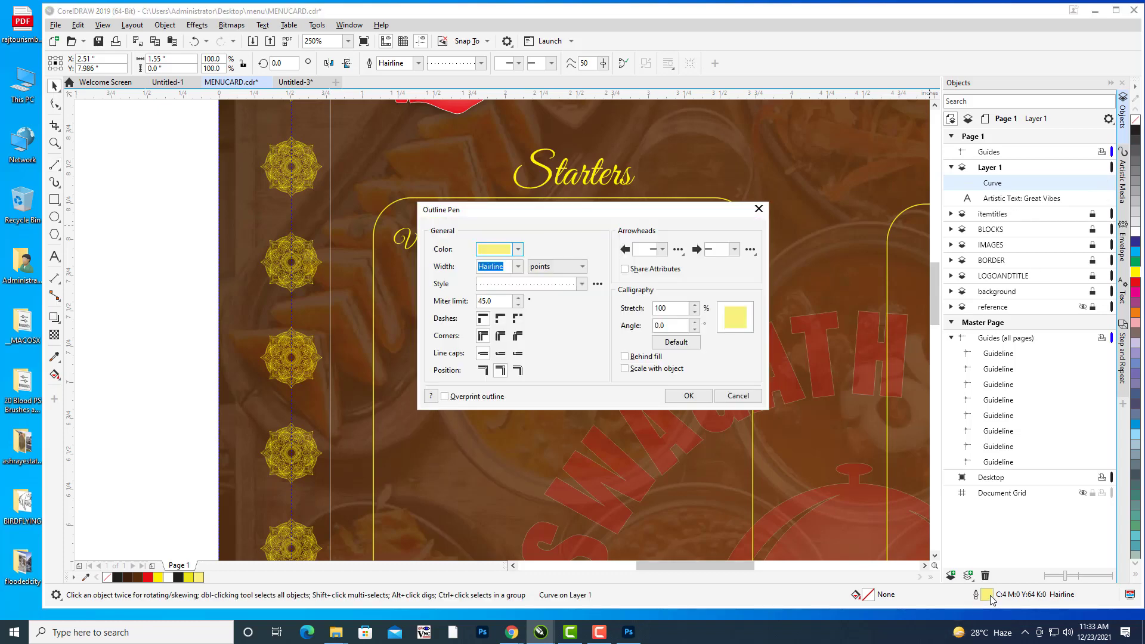
pyautogui.moveTo(555, 209); pyautogui.dragTo(871, 168)
pyautogui.click(833, 222)
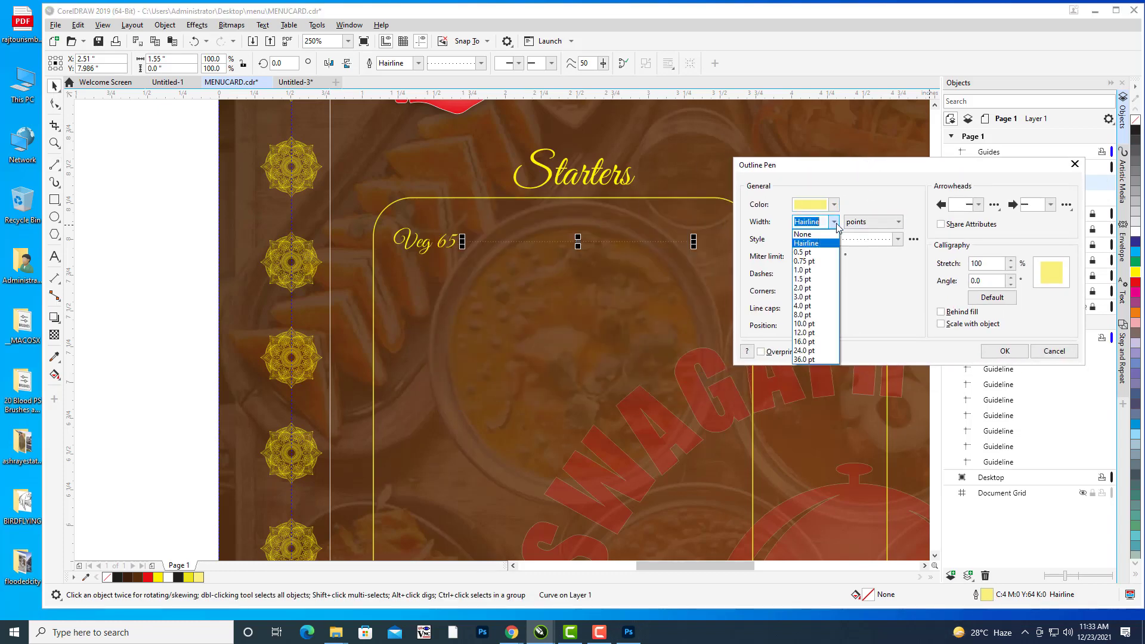
pyautogui.click(819, 283)
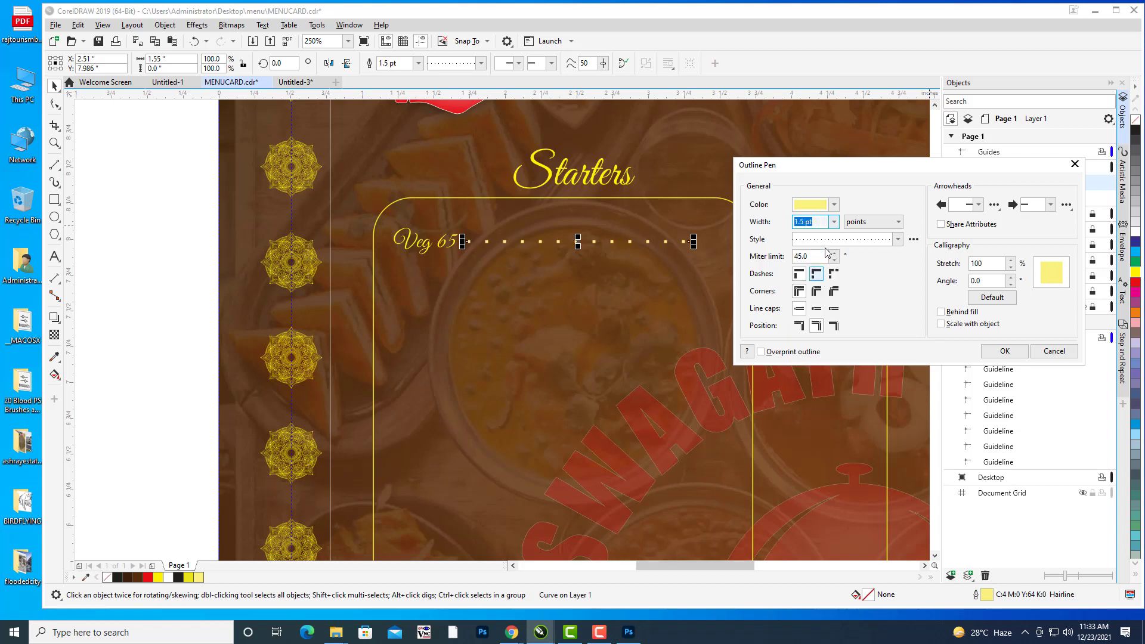
pyautogui.click(834, 222)
pyautogui.click(820, 253)
pyautogui.click(990, 353)
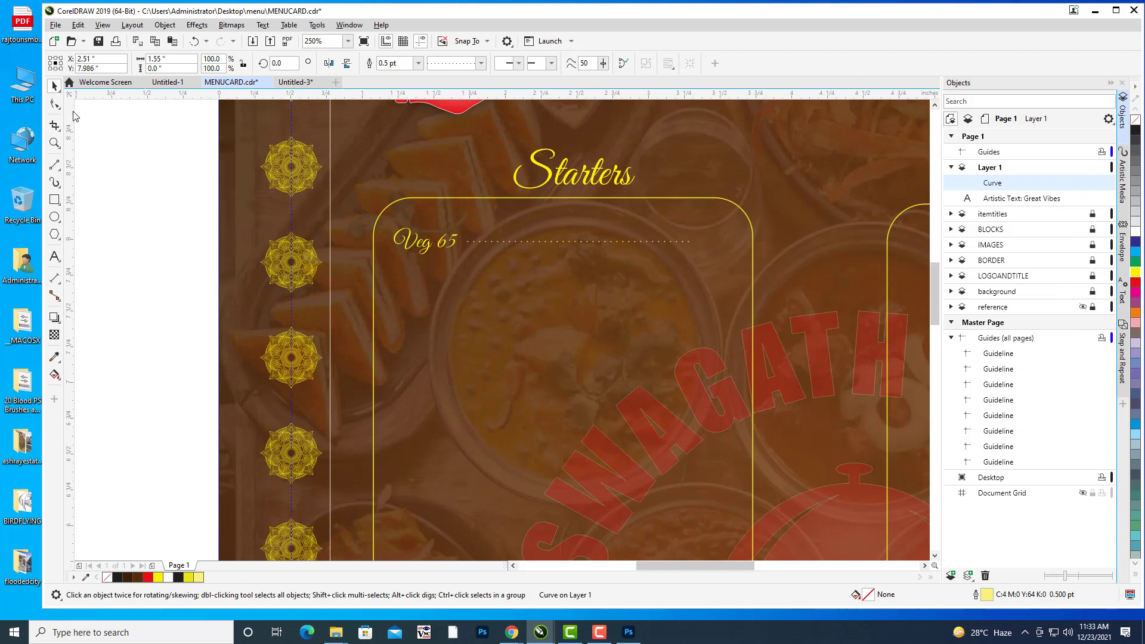
pyautogui.click(133, 196)
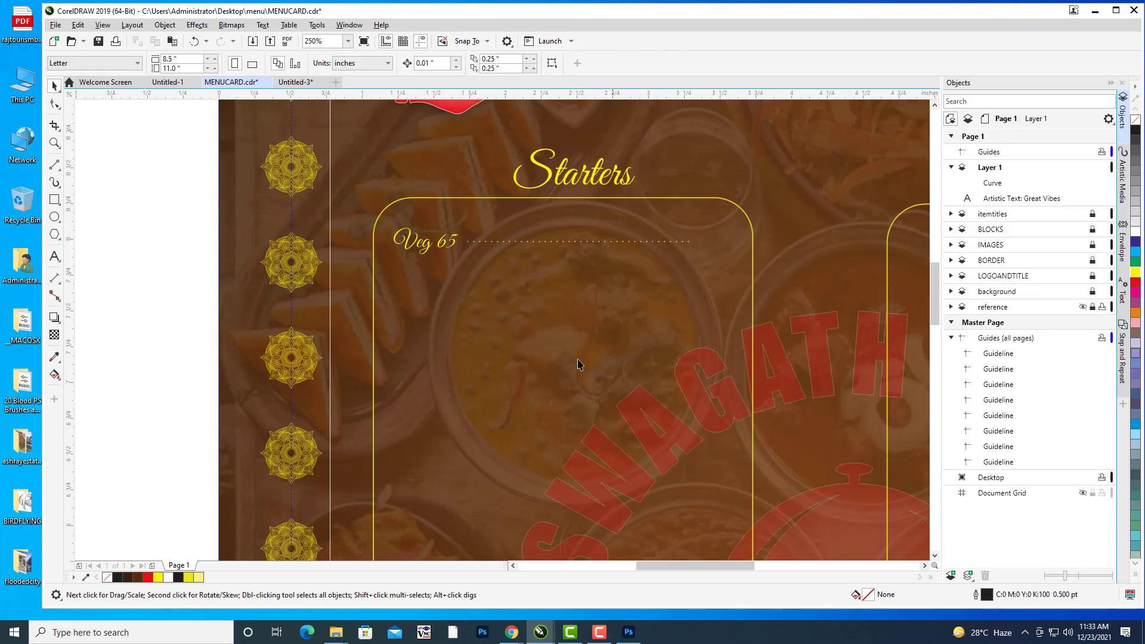
# Add the artistic text "80" as the price just past the far end of the dotted line after Veg 65.
pyautogui.moveTo(665, 231); pyautogui.dragTo(628, 230)
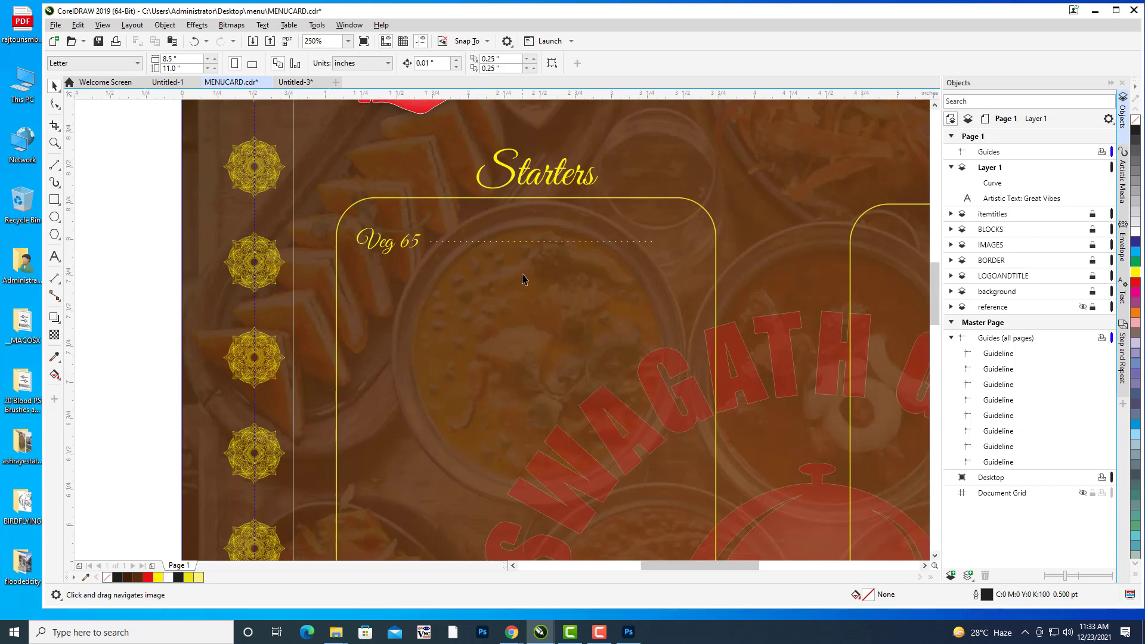
pyautogui.scroll(-1, 534, 275)
pyautogui.scroll(-1, 659, 259)
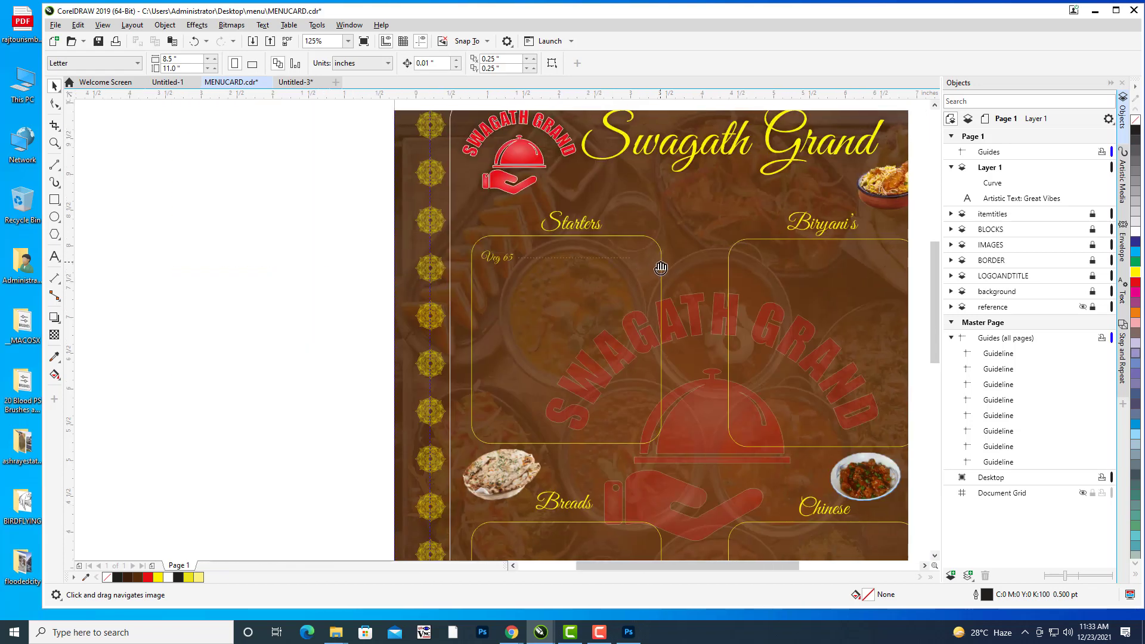
pyautogui.scroll(2, 634, 245)
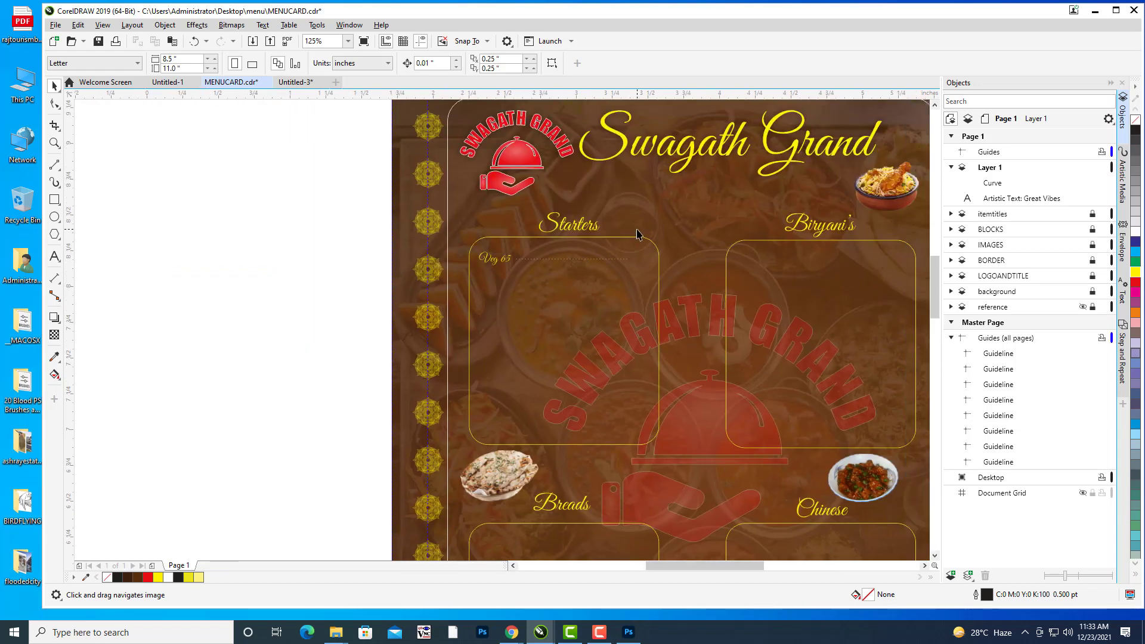
pyautogui.click(55, 256)
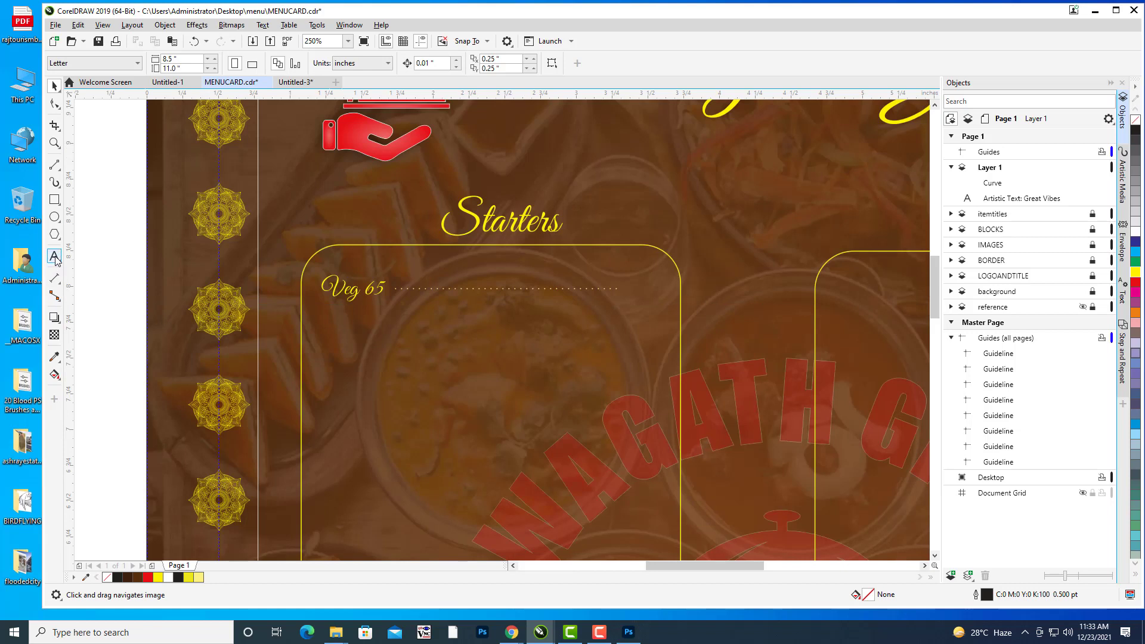
pyautogui.click(637, 294)
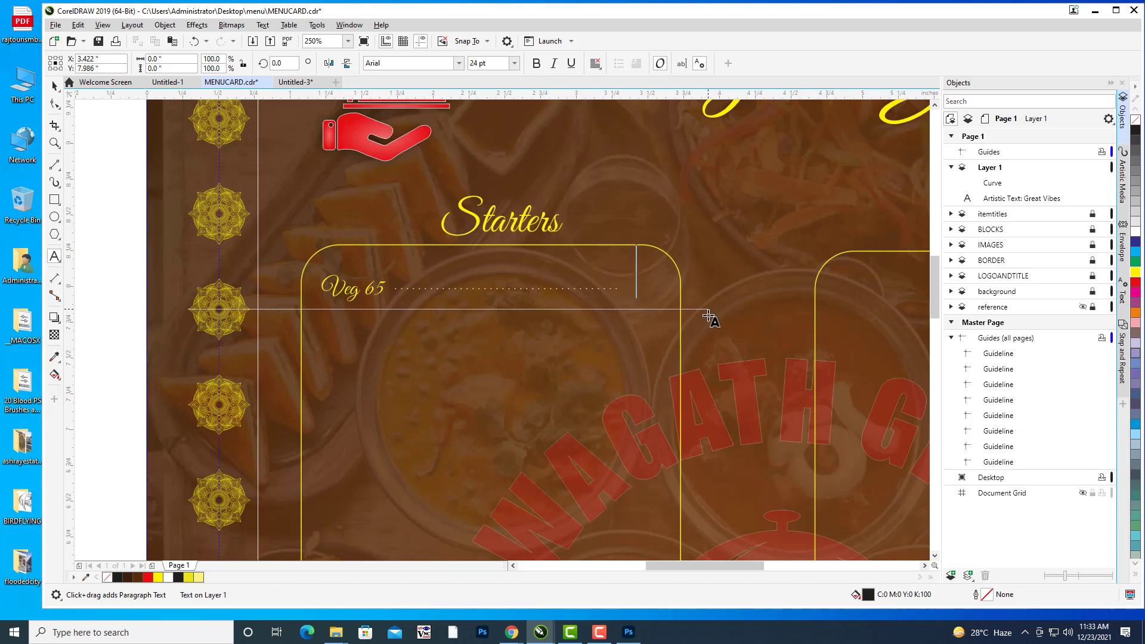
pyautogui.write('80')
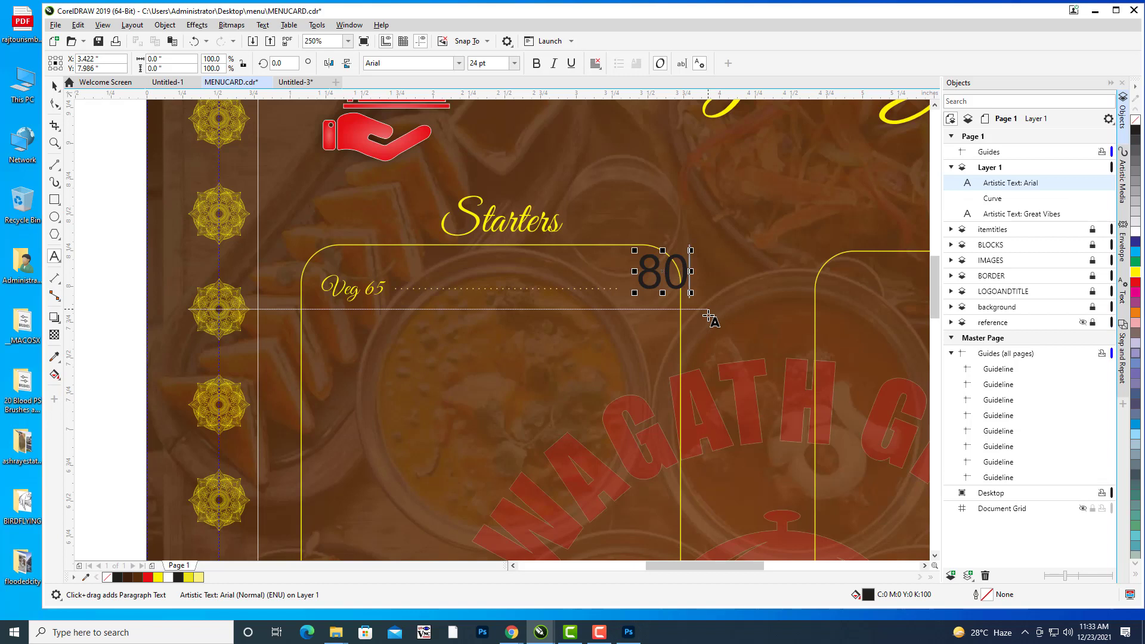
# Try to set the newly added 80 price text in the Great Vibes font.
pyautogui.click(389, 63)
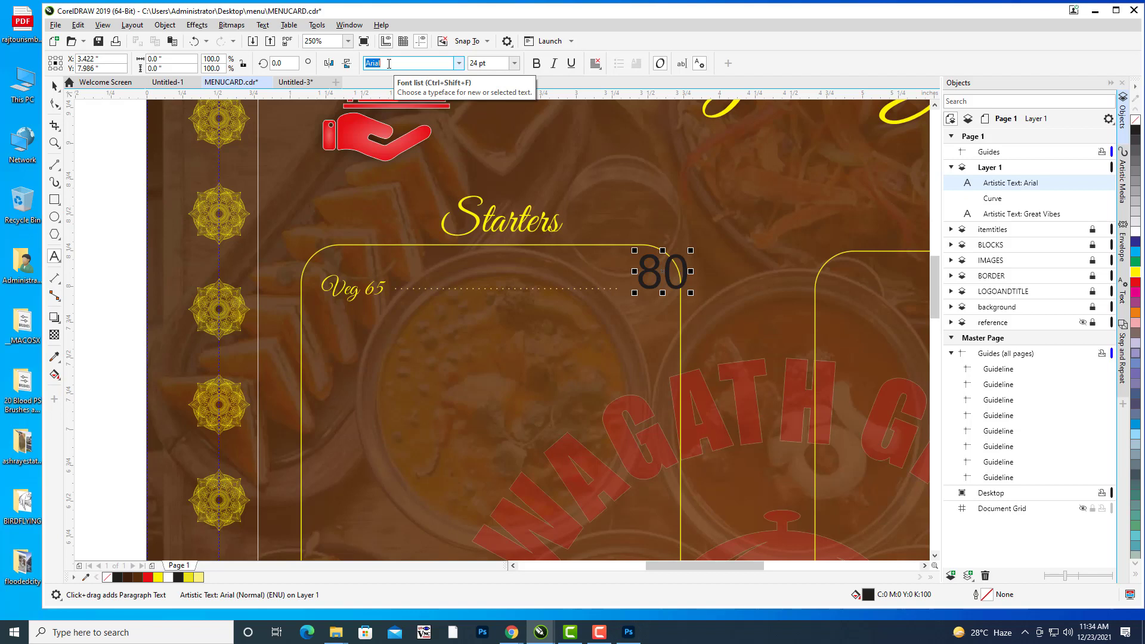
pyautogui.write('Great Vibes')
pyautogui.press('Return')
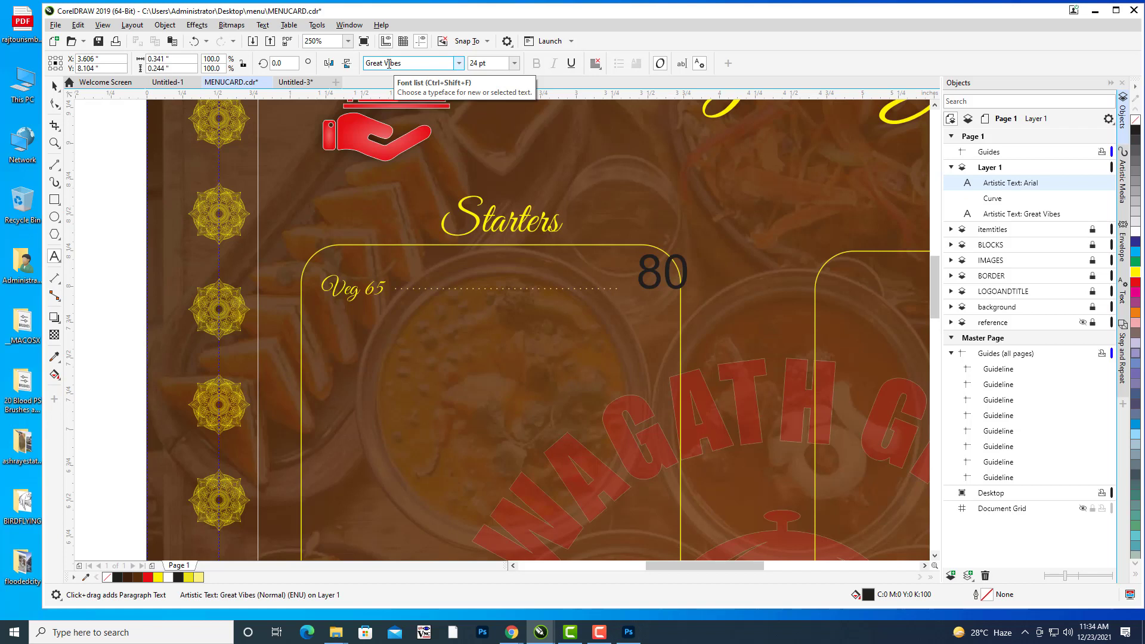
# Move the 80 price text inward to the end of the dotted line so it sits inside the Starters box.
pyautogui.click(54, 86)
pyautogui.click(656, 273)
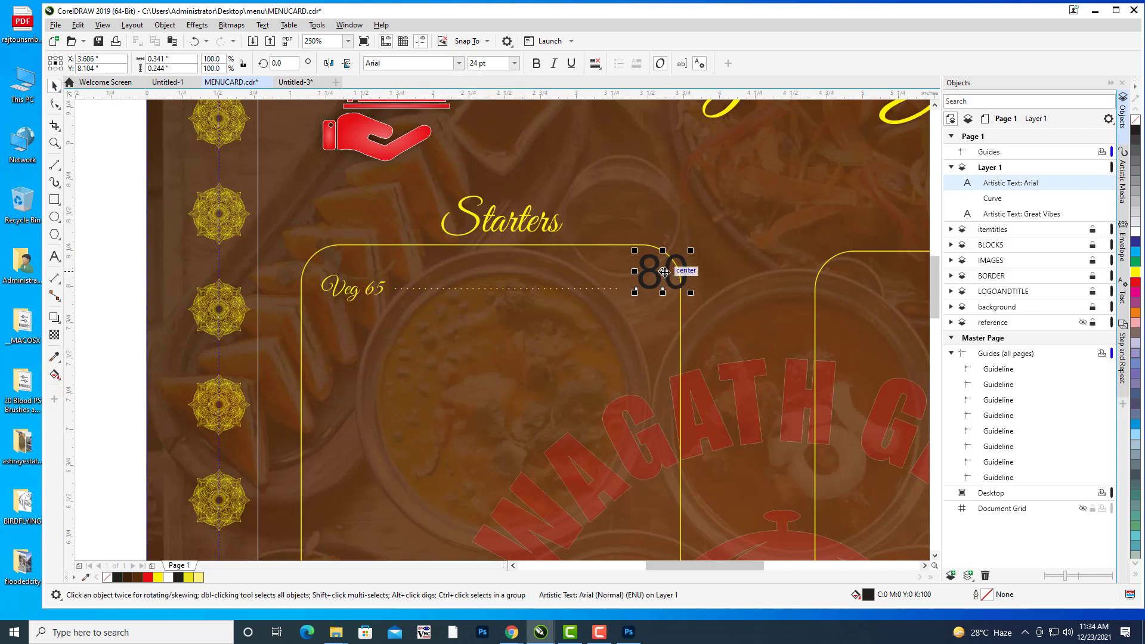
pyautogui.moveTo(643, 281); pyautogui.dragTo(622, 294)
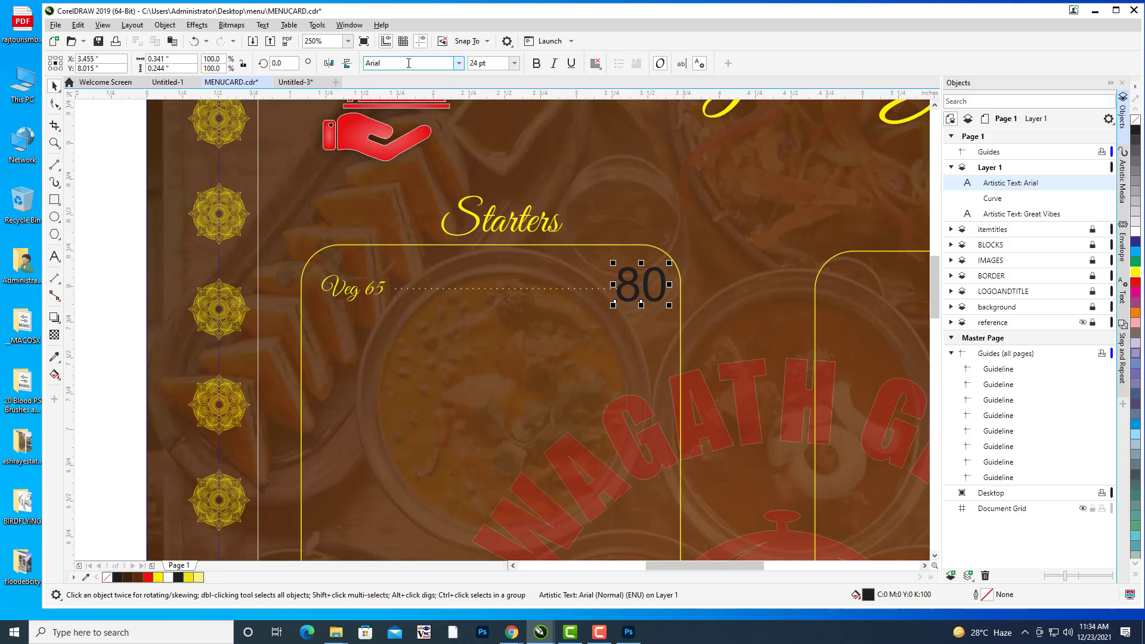
# Set the characters of the 80 price in the Great Vibes font and give the text a yellow fill (C0 M0 Y100 K0).
pyautogui.click(55, 256)
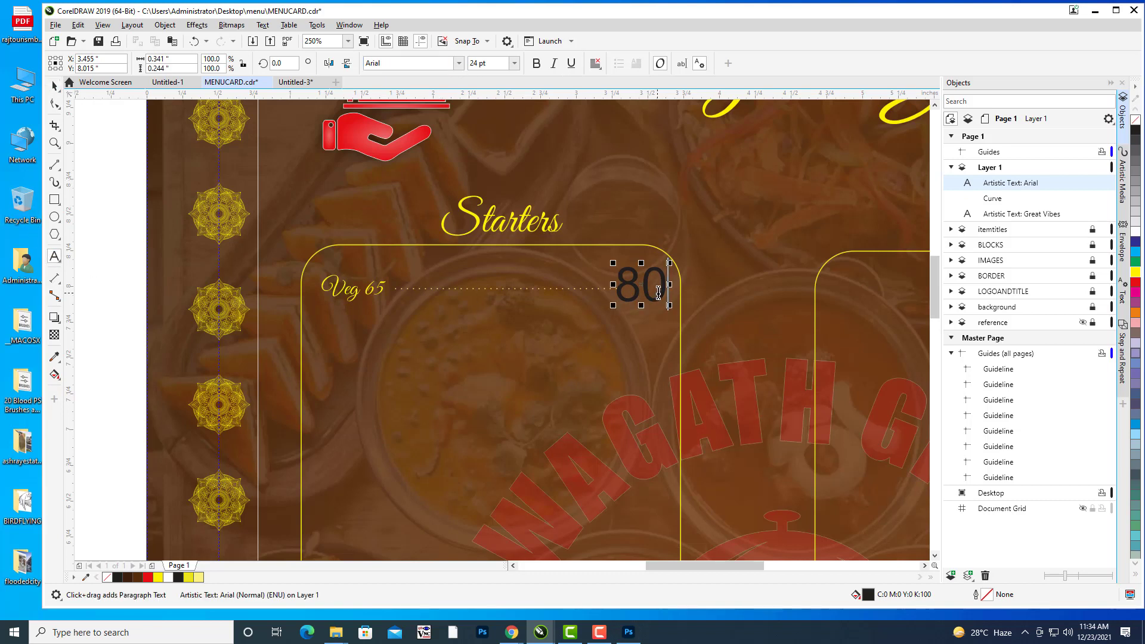
pyautogui.moveTo(663, 291); pyautogui.dragTo(609, 281)
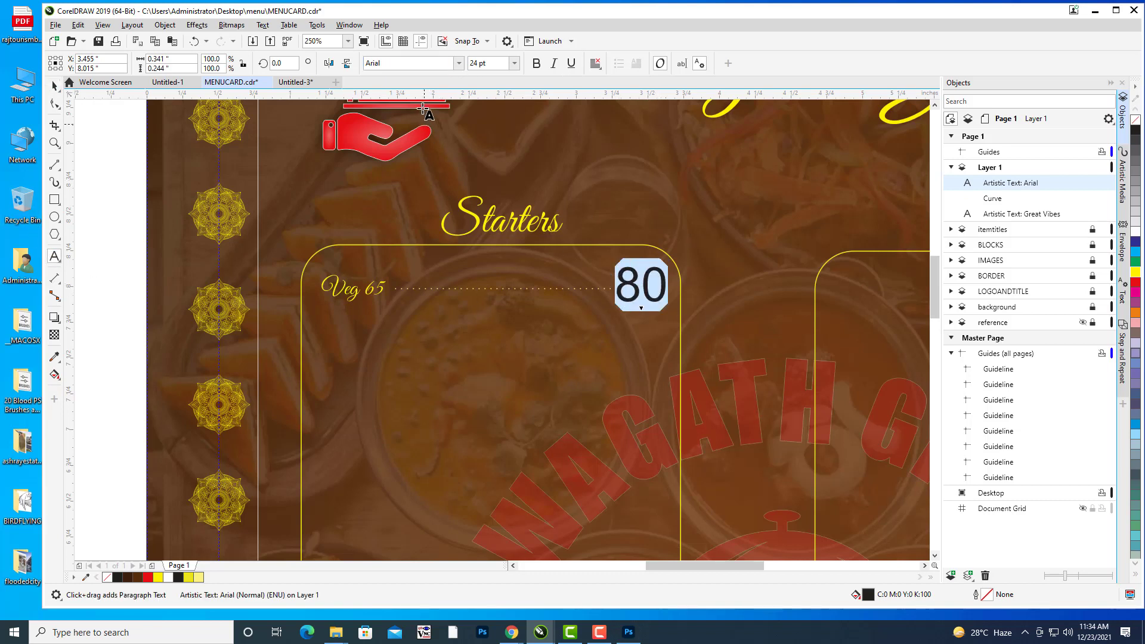
pyautogui.click(396, 64)
pyautogui.write('Gre')
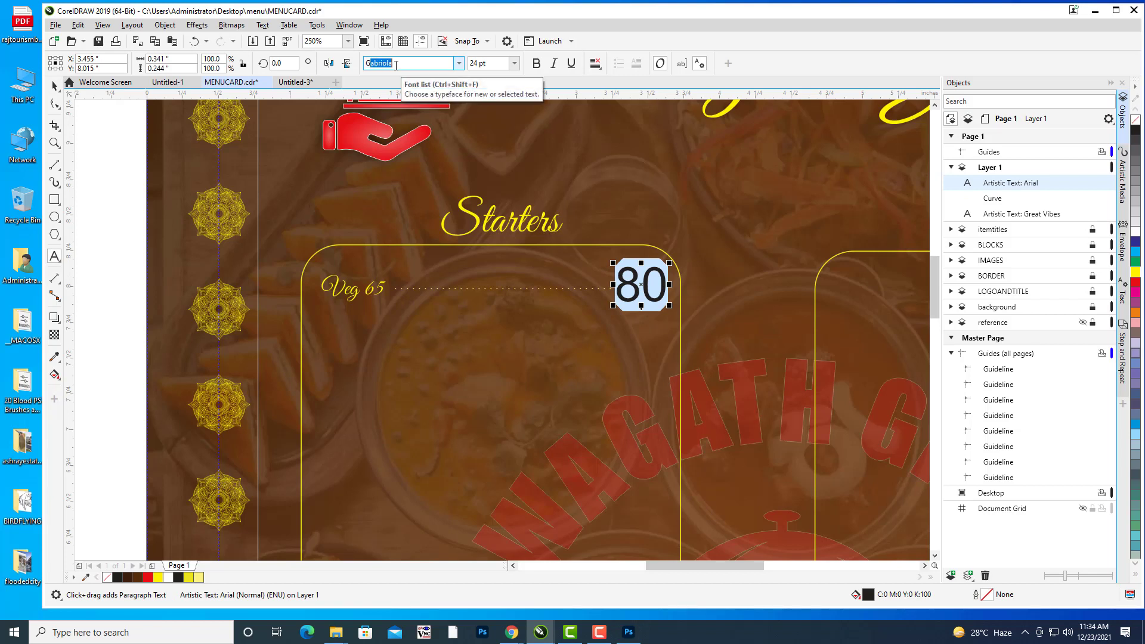
pyautogui.write('at Vibes')
pyautogui.press('Return')
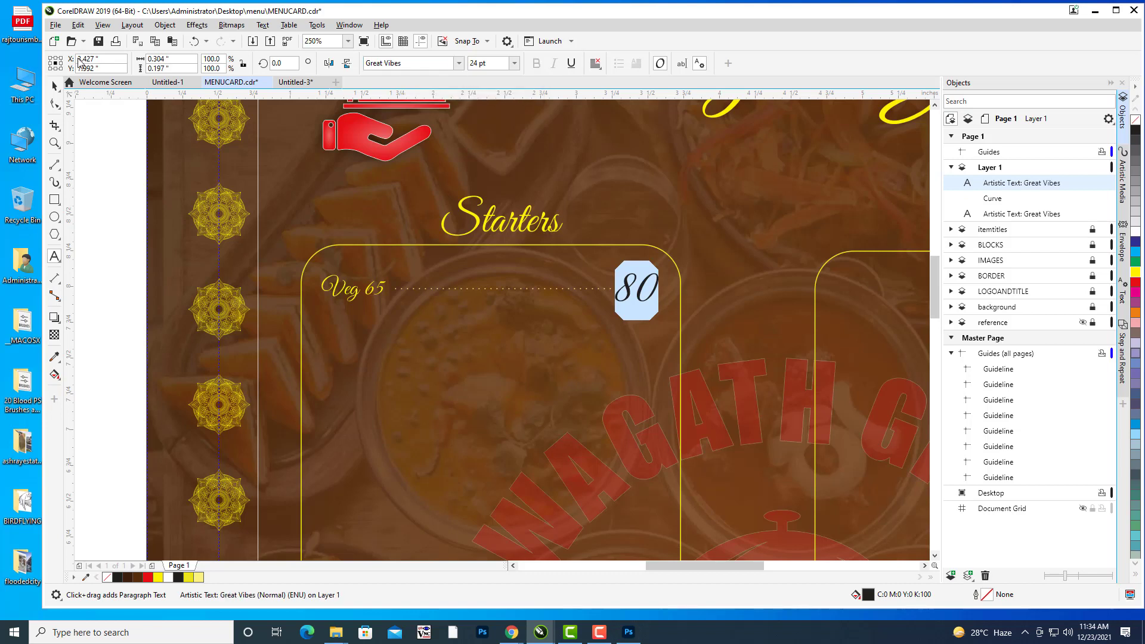
pyautogui.click(54, 85)
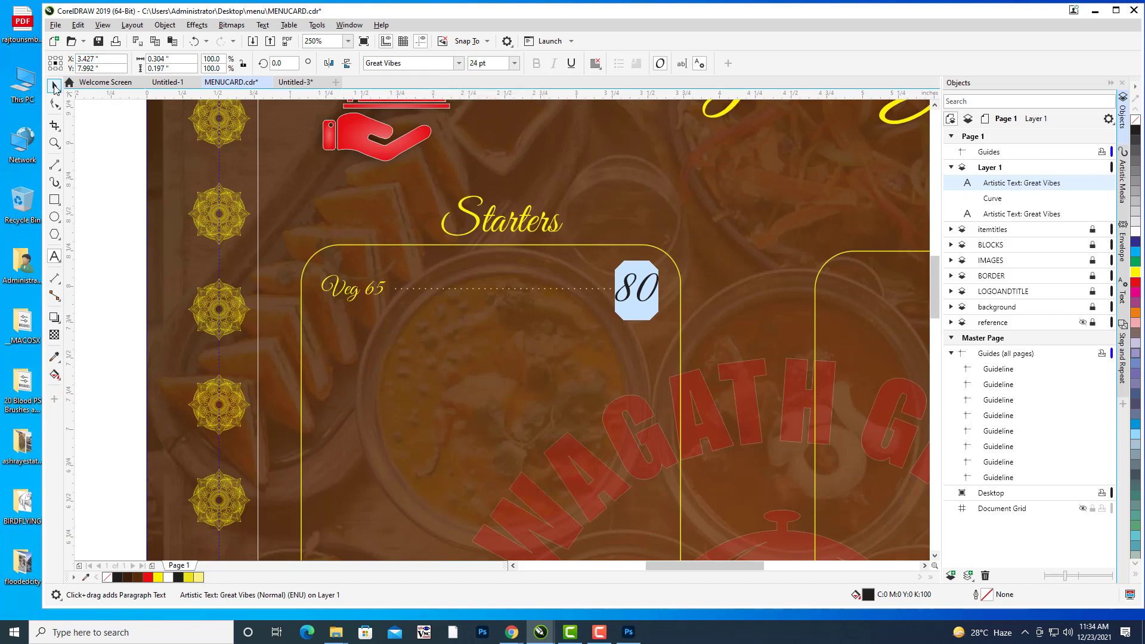
pyautogui.click(1135, 273)
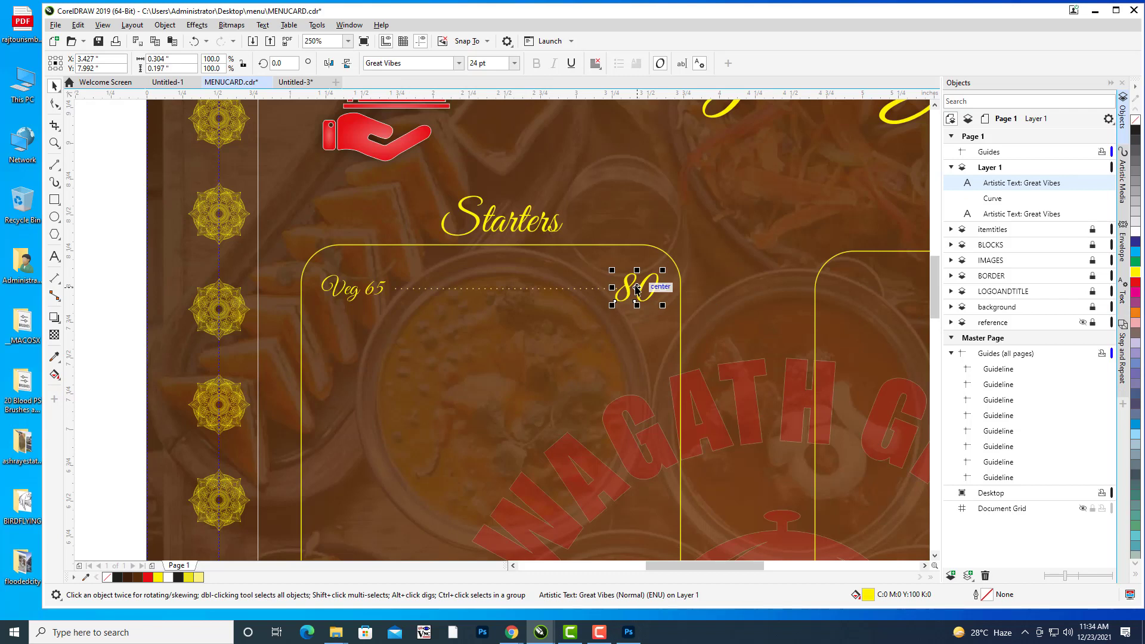
# Scale the 80 price text down to about 16.4 pt, keeping it at the end of the dotted line.
pyautogui.moveTo(637, 289)
pyautogui.mouseDown()
pyautogui.moveTo(671, 273)
pyautogui.moveTo(641, 292)
pyautogui.mouseUp()
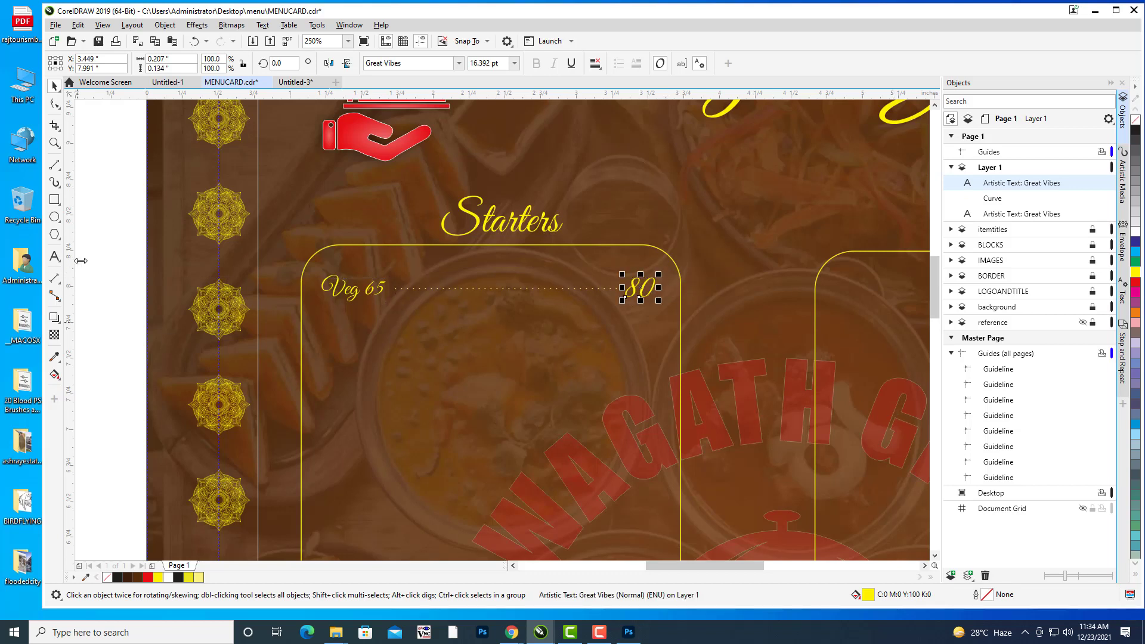
pyautogui.click(102, 242)
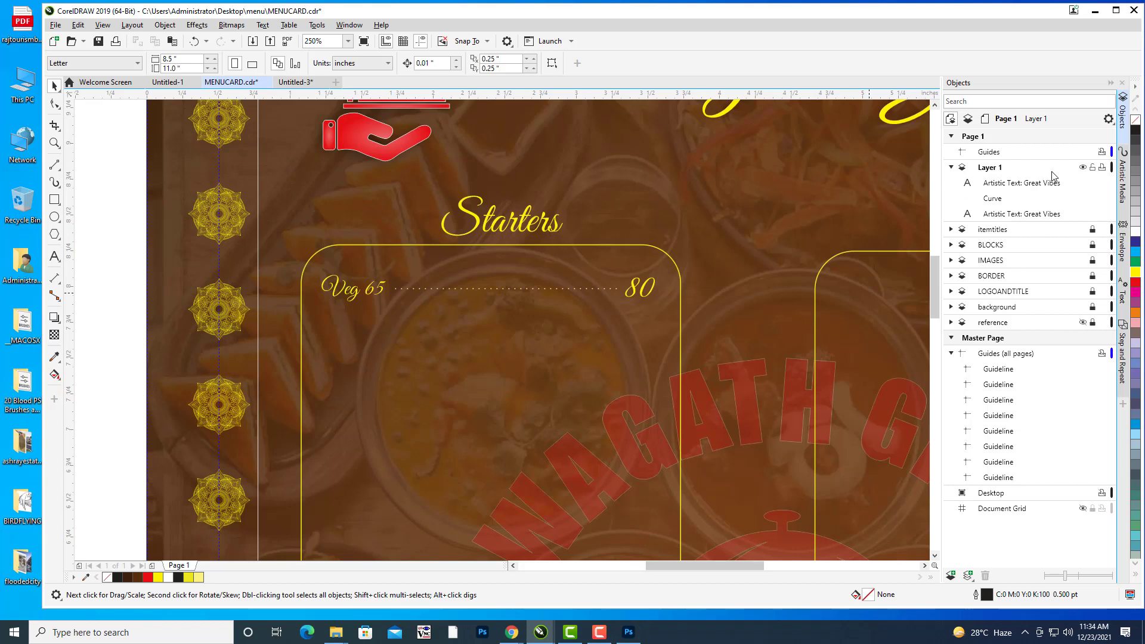
# Group the Veg 65 text, its dotted line and the 80 price, and name the group item1.
pyautogui.click(1027, 183)
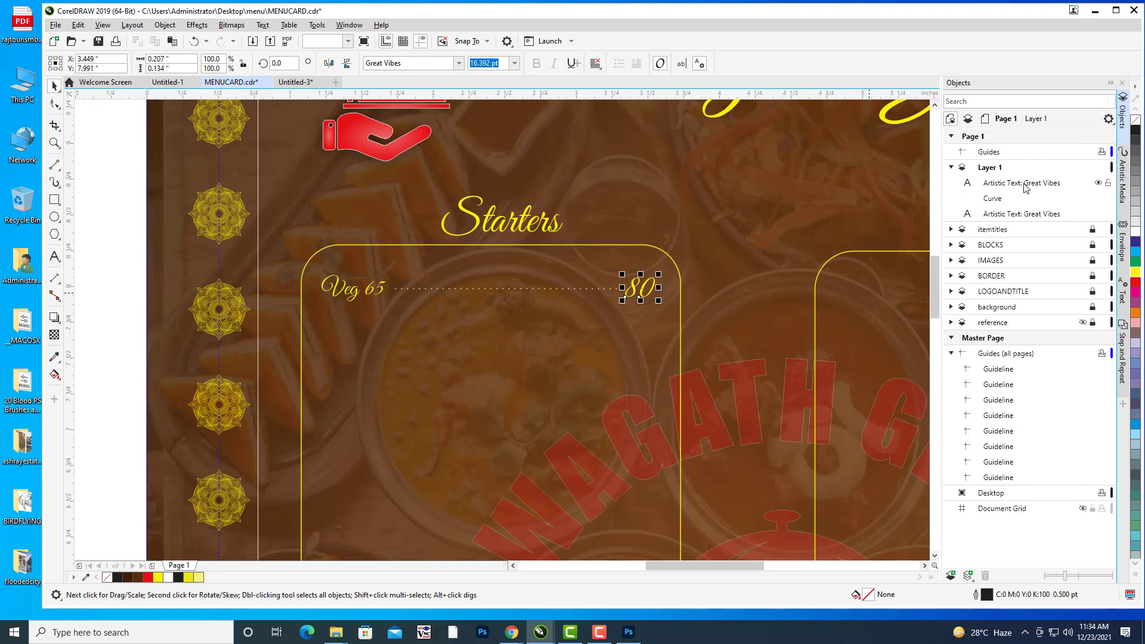
pyautogui.keyDown('ctrl'); pyautogui.click(995, 199); pyautogui.keyUp('ctrl')
pyautogui.keyDown('ctrl'); pyautogui.click(1006, 215); pyautogui.keyUp('ctrl')
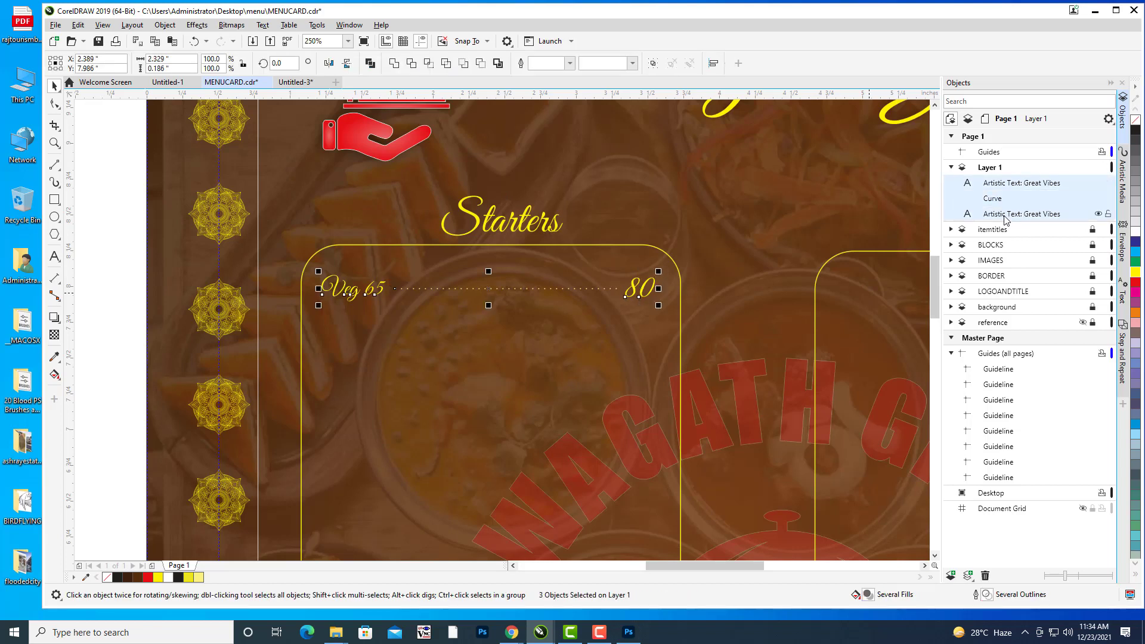
pyautogui.hotkey('ctrl', 'g')
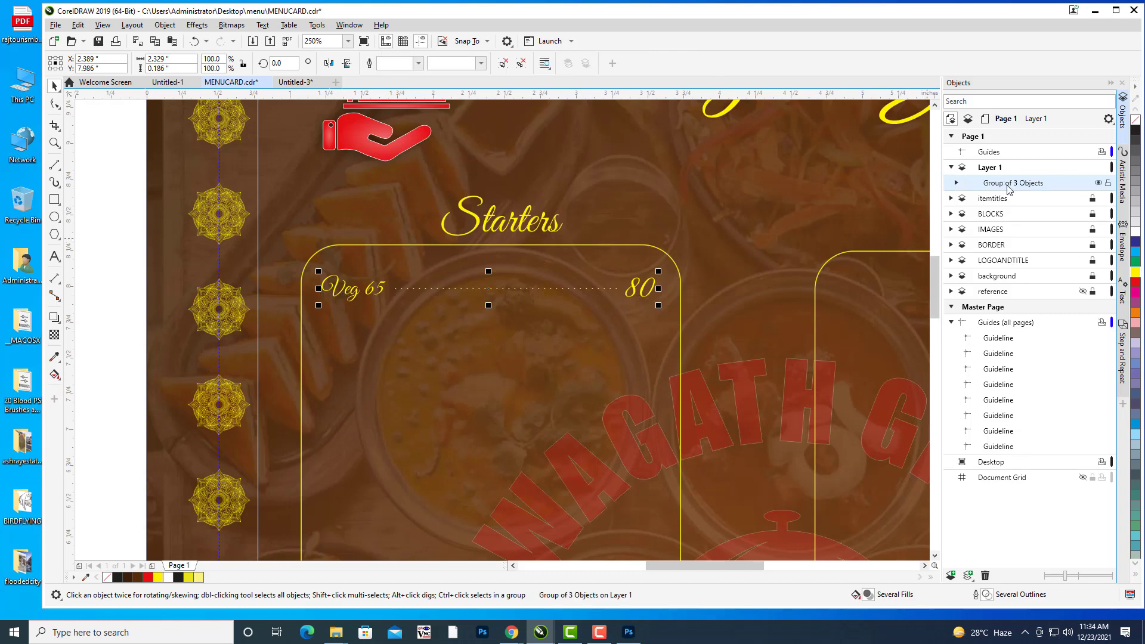
pyautogui.rightClick(1009, 189)
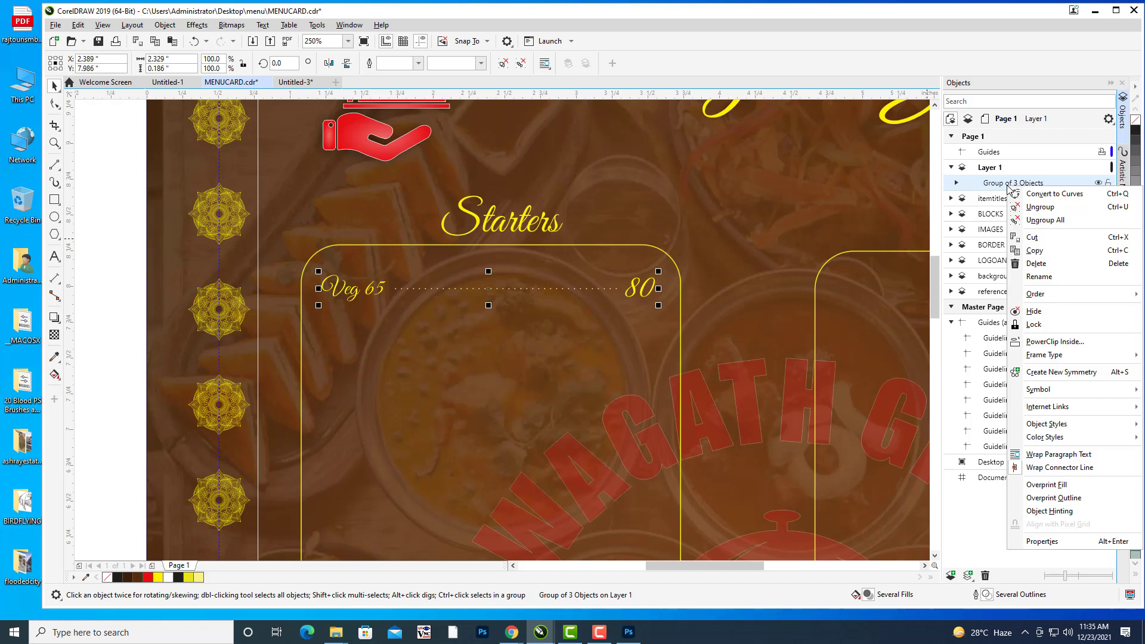
pyautogui.click(1055, 283)
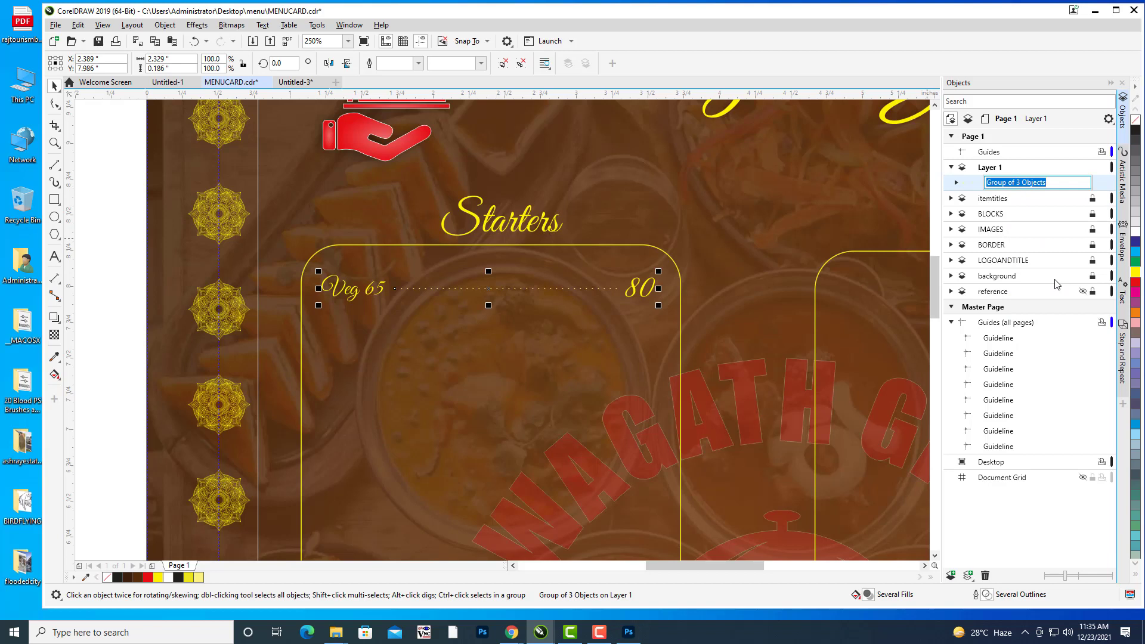
pyautogui.write('item1')
pyautogui.press('Return')
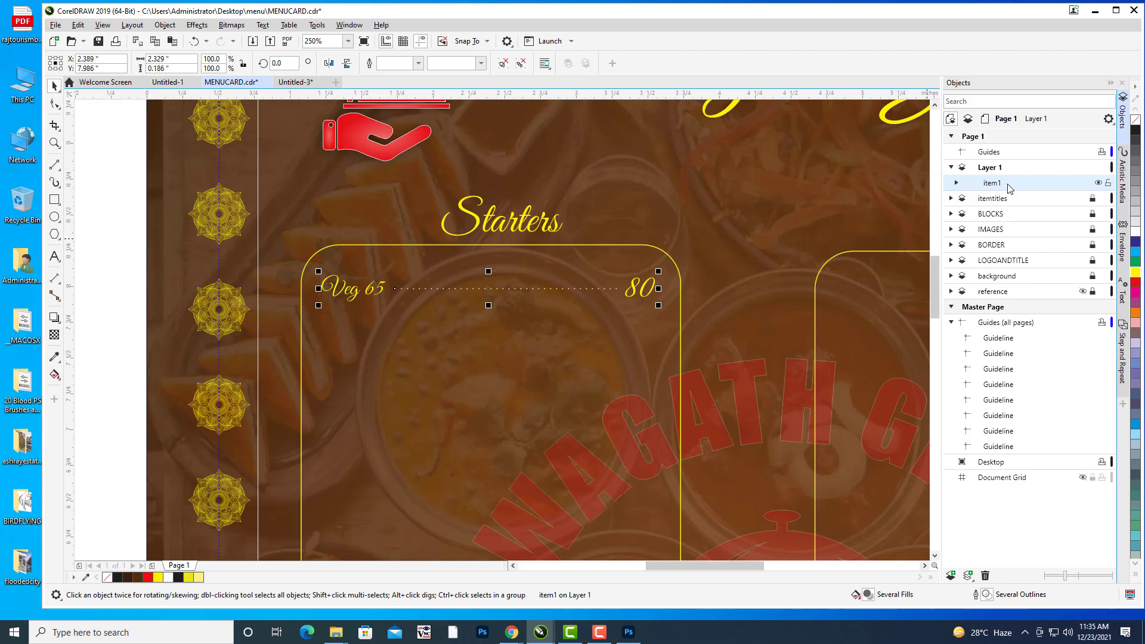
# Duplicate the item1 group and align the copy directly below the original row, about 0.23 inches lower.
pyautogui.hotkey('ctrl', 'd')
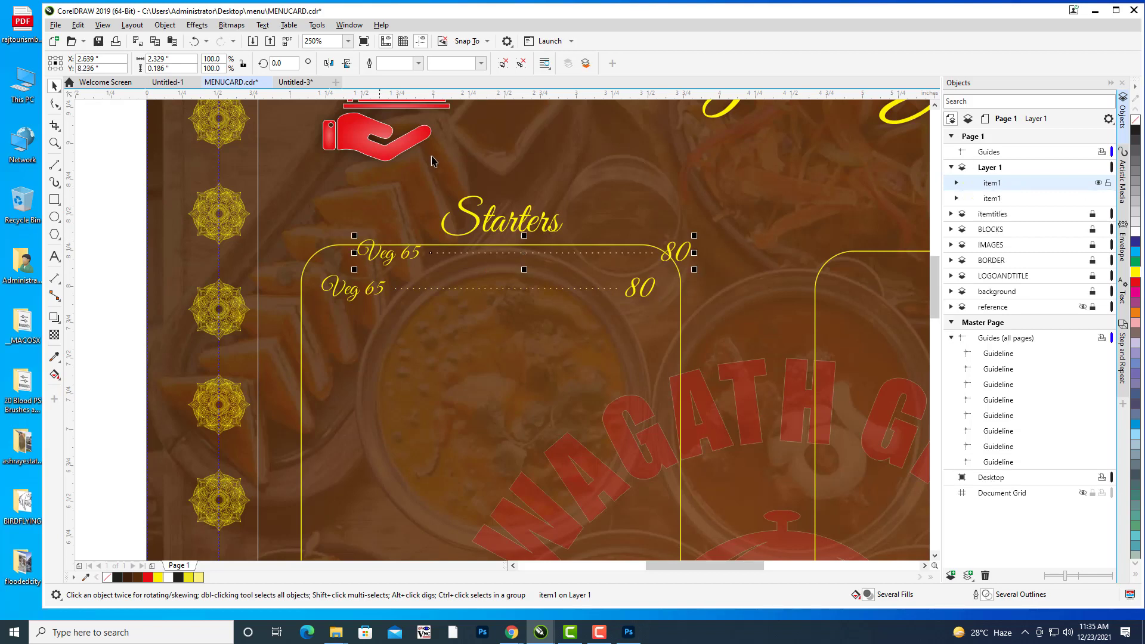
pyautogui.moveTo(534, 257); pyautogui.dragTo(492, 321)
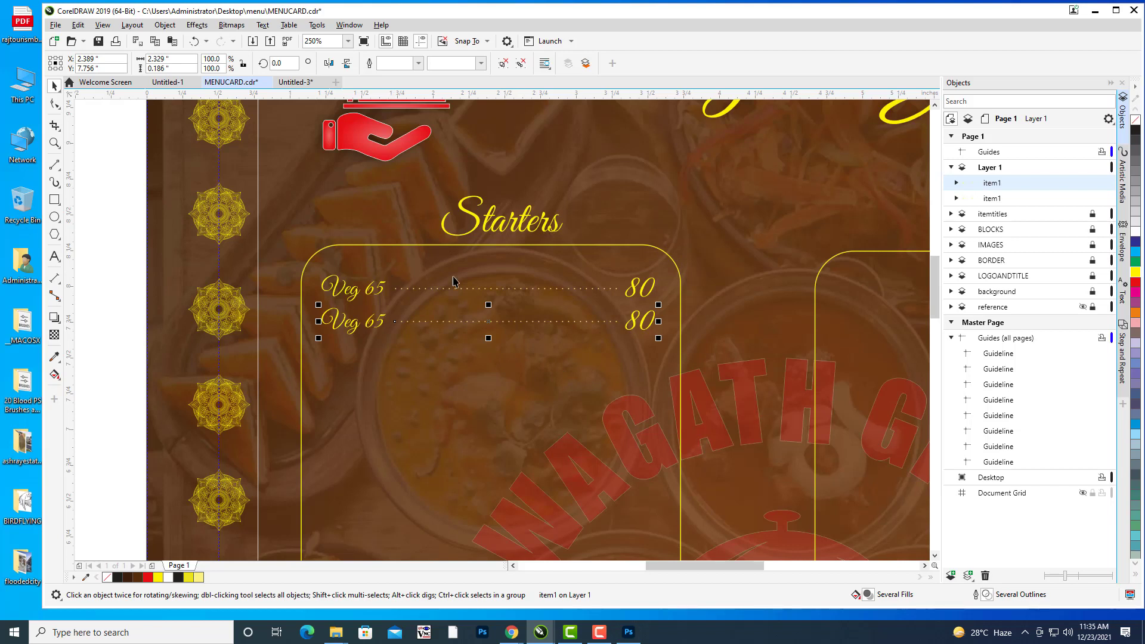
# Change the dish name in the duplicated row to Chicken 65.
pyautogui.click(957, 184)
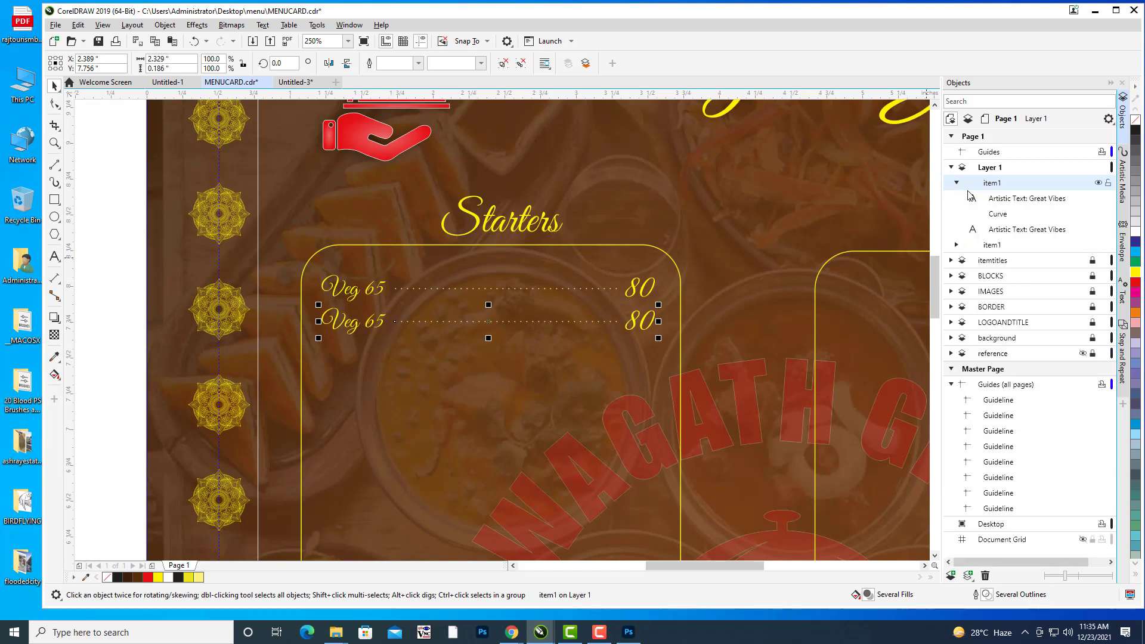
pyautogui.click(1010, 200)
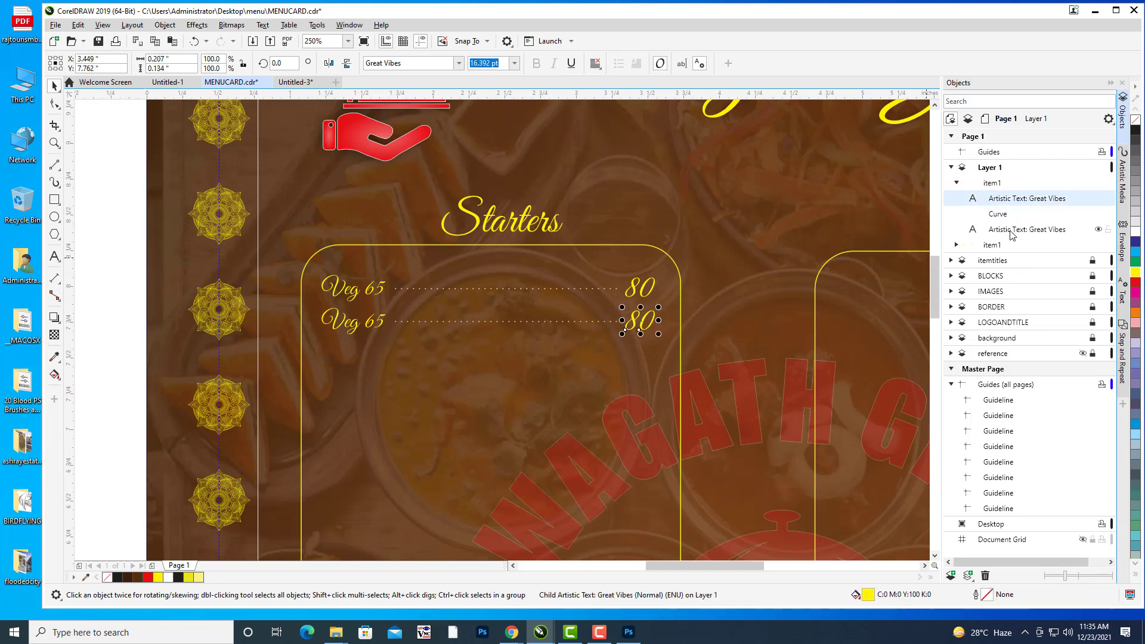
pyautogui.click(1015, 231)
pyautogui.click(54, 257)
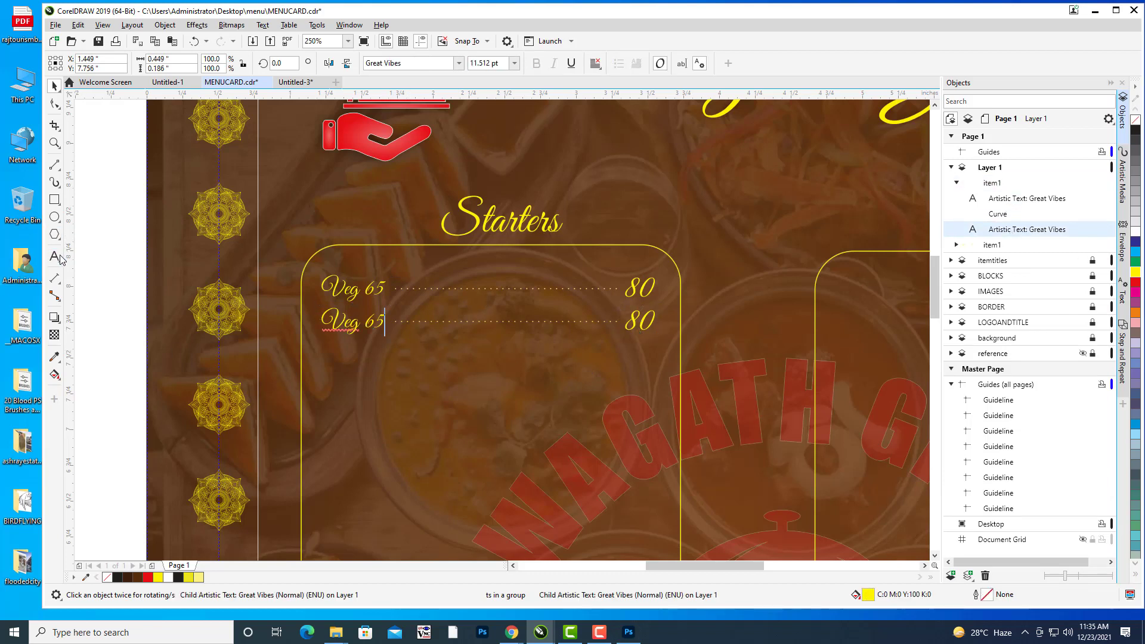
pyautogui.press('BackSpace')
pyautogui.press('BackSpace')
pyautogui.press('BackSpace')
pyautogui.press('BackSpace')
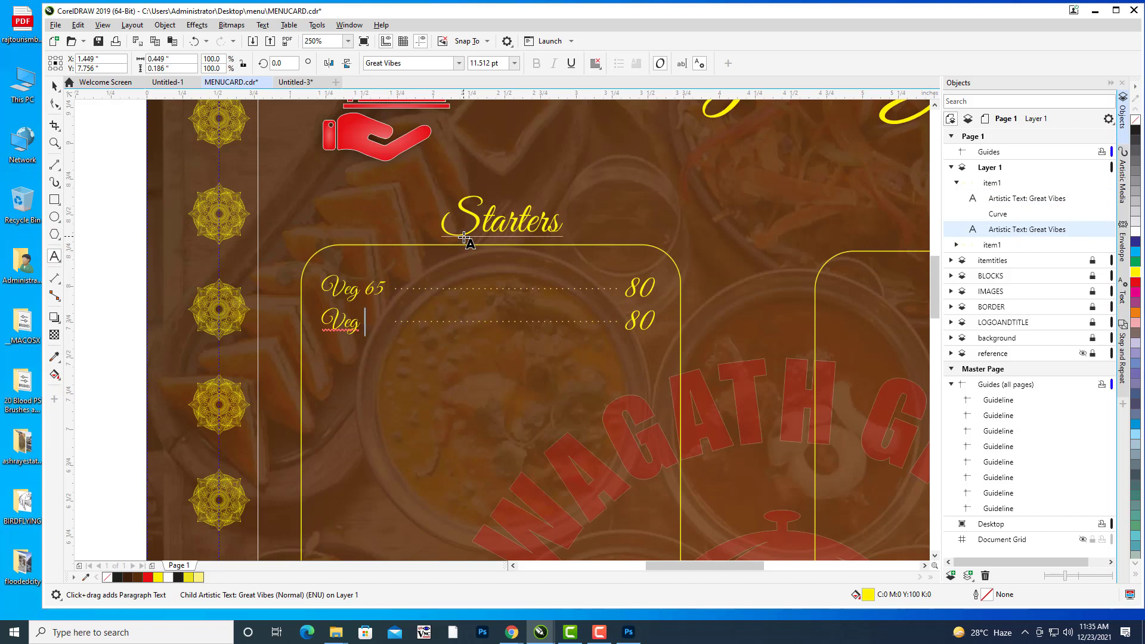
pyautogui.press('BackSpace')
pyautogui.write('ch')
pyautogui.press('BackSpace')
pyautogui.press('BackSpace')
pyautogui.write('Chic')
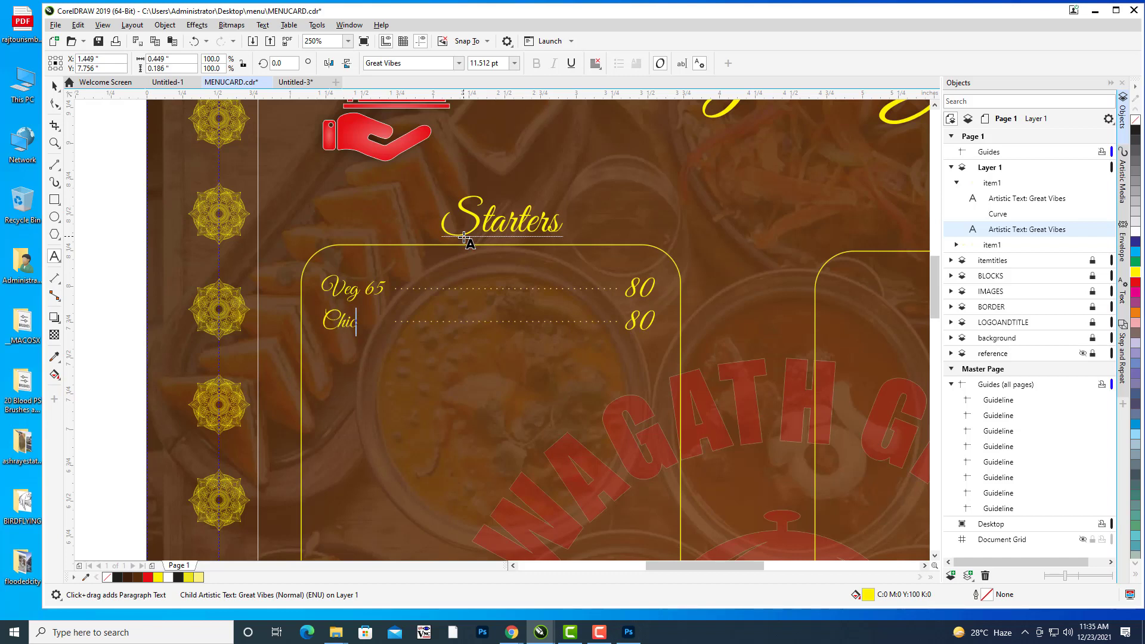
pyautogui.write('ken 65')
# Shorten the start of the second row's dotted line so it begins just after Chicken 65.
pyautogui.click(504, 321)
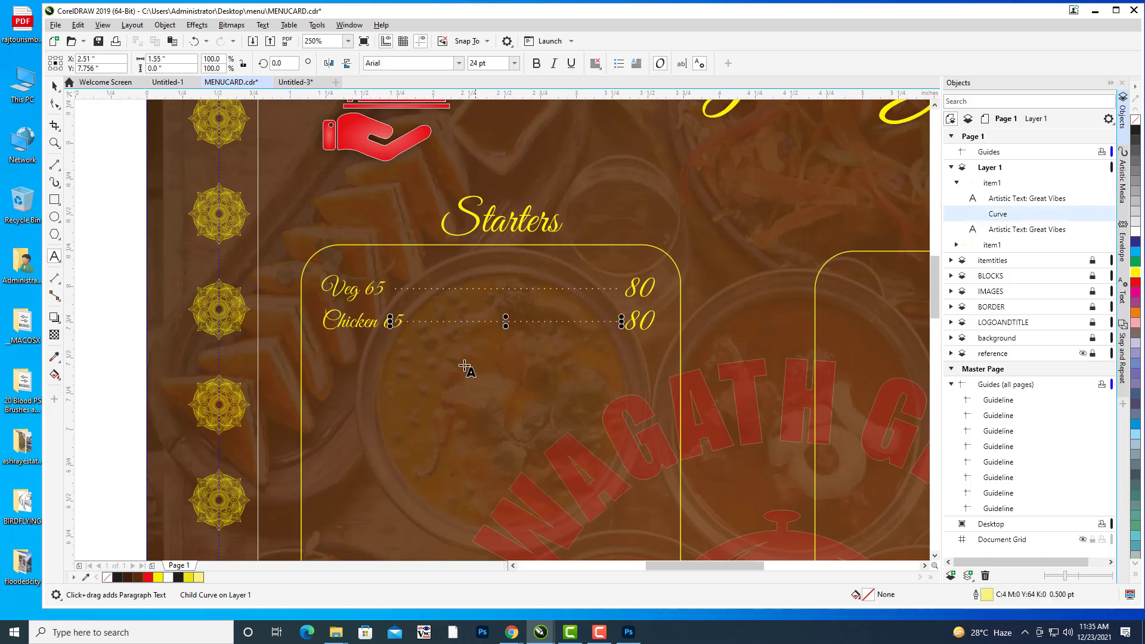
pyautogui.click(420, 323)
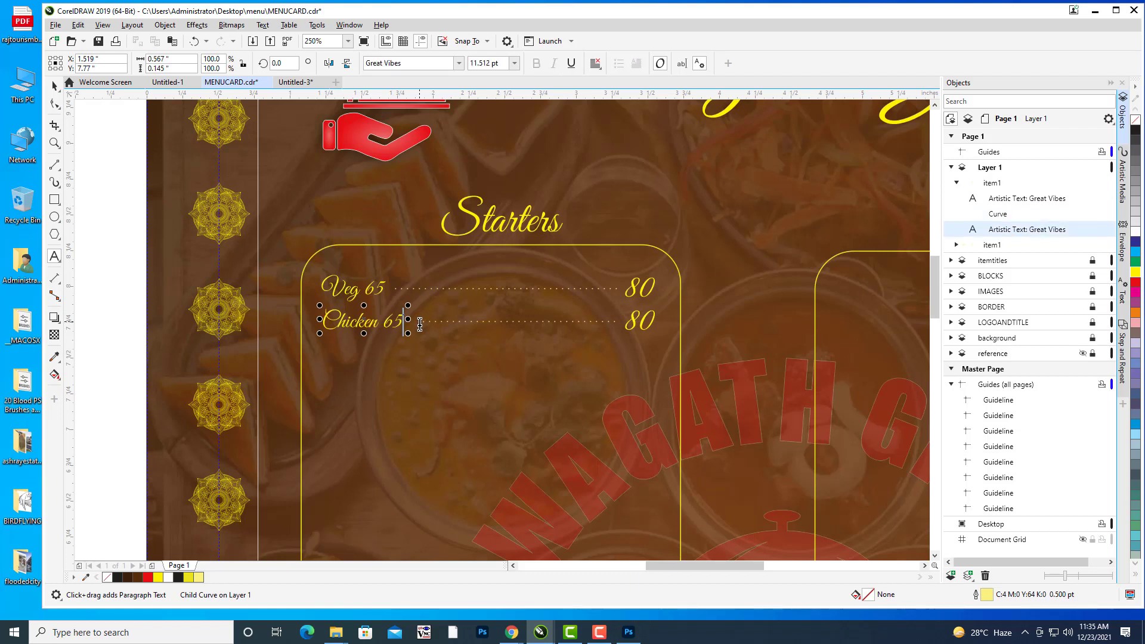
pyautogui.click(617, 634)
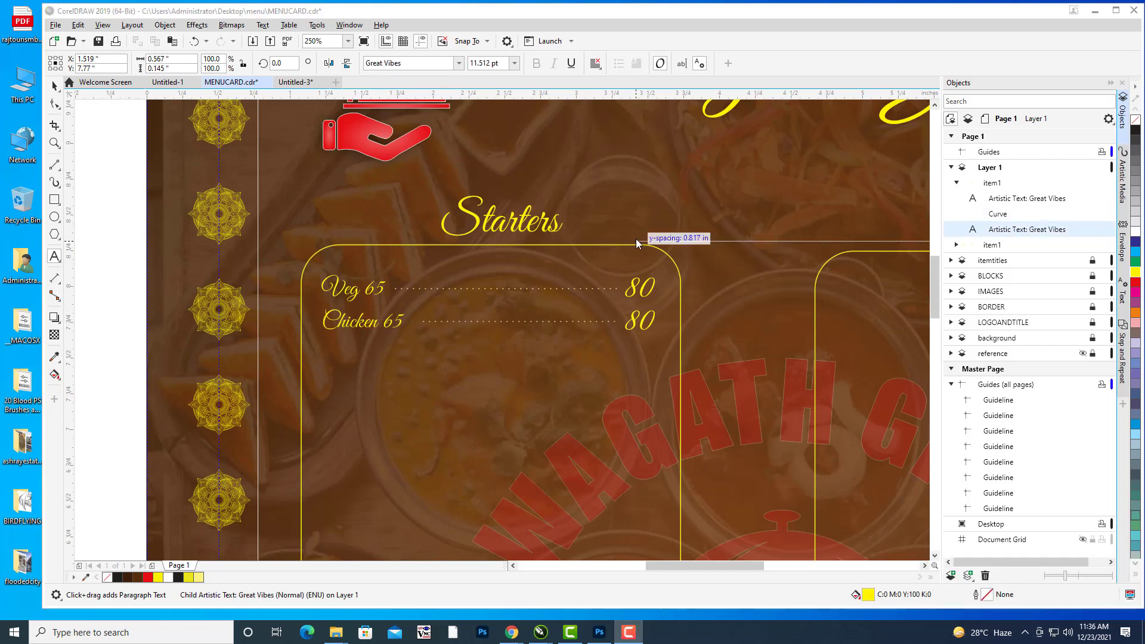
# Change the price text in the Chicken 65 row to 120.
pyautogui.click(55, 86)
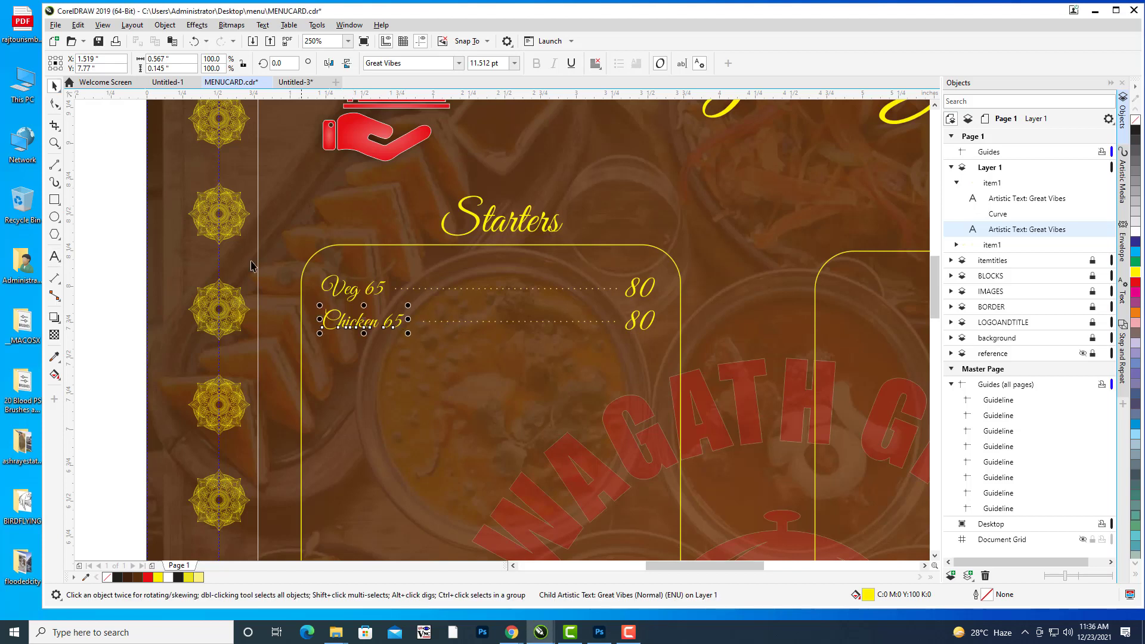
pyautogui.click(601, 342)
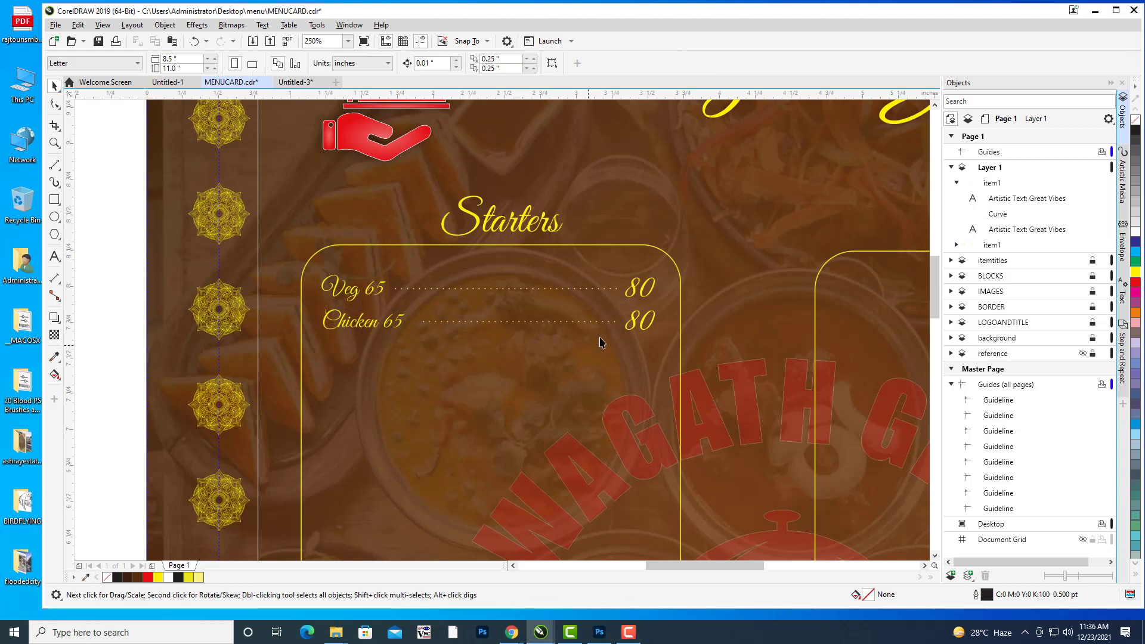
pyautogui.click(633, 326)
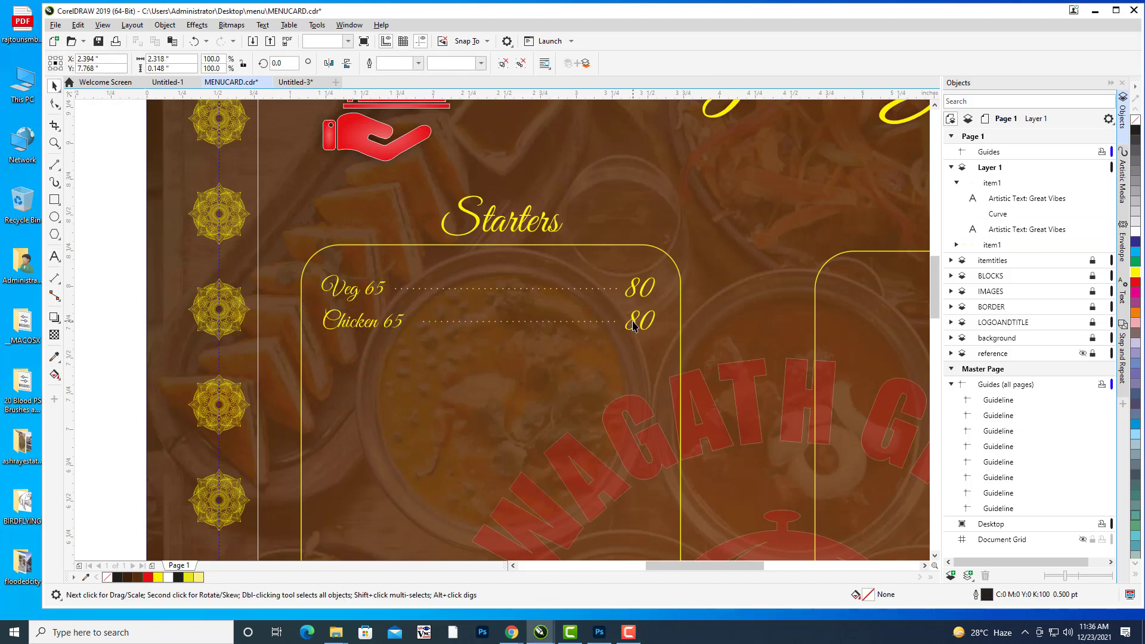
pyautogui.click(1010, 231)
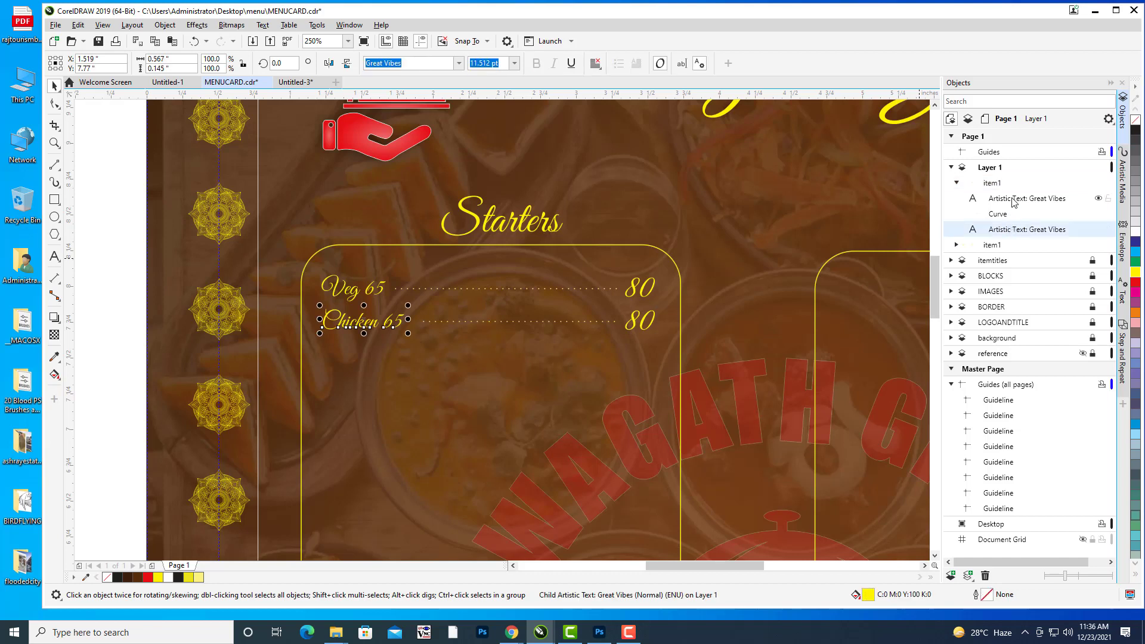
pyautogui.click(1013, 203)
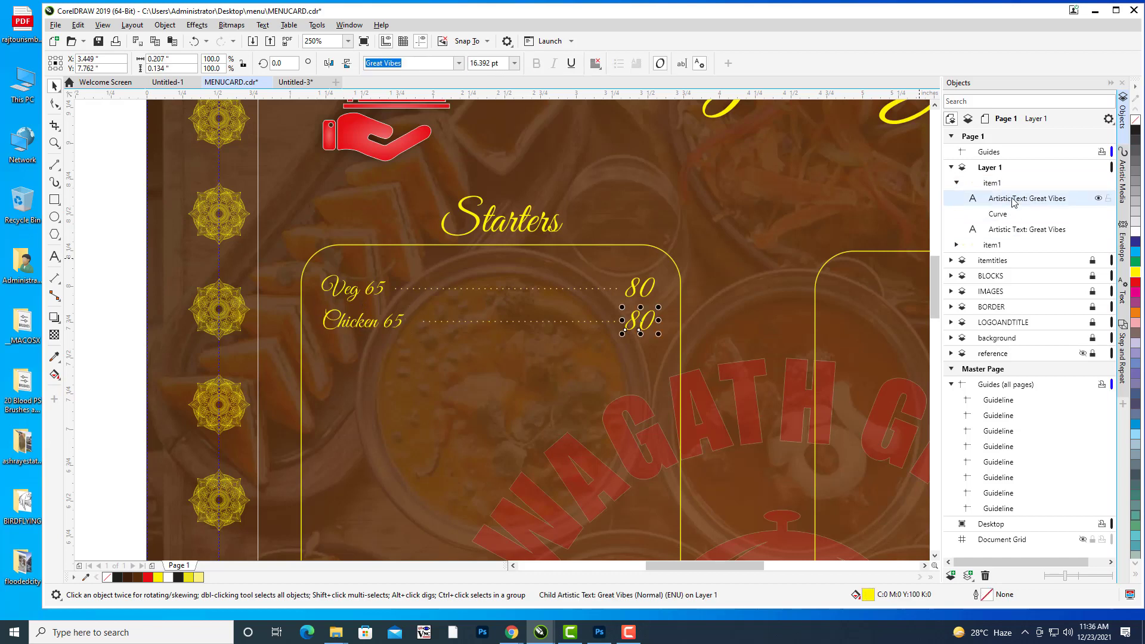
pyautogui.click(54, 257)
pyautogui.press('BackSpace')
pyautogui.press('BackSpace')
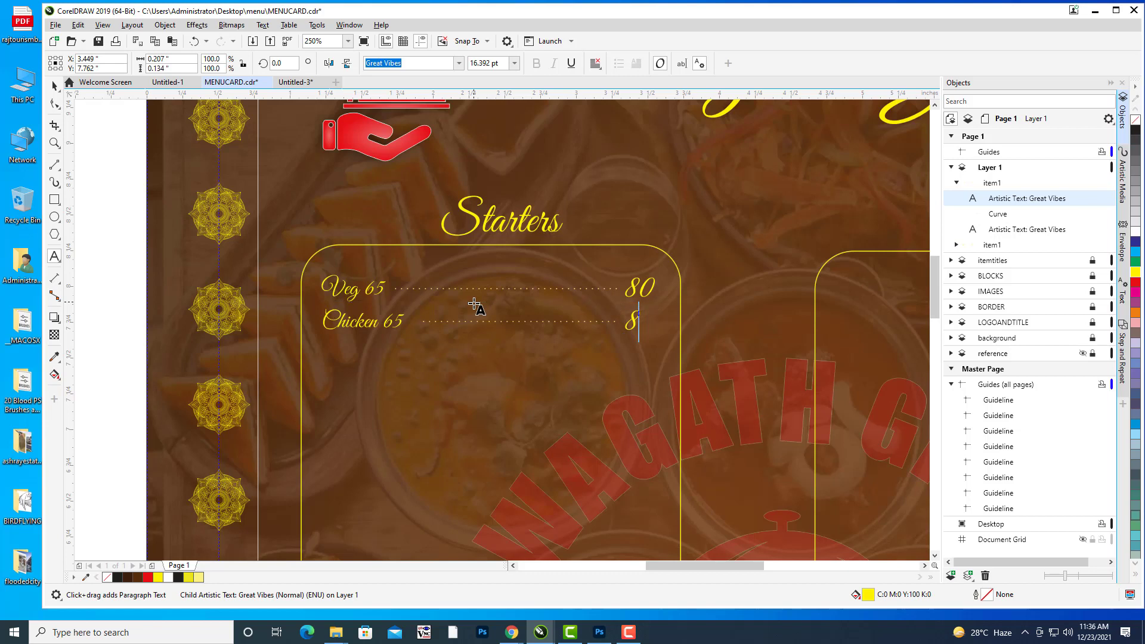
pyautogui.write('120')
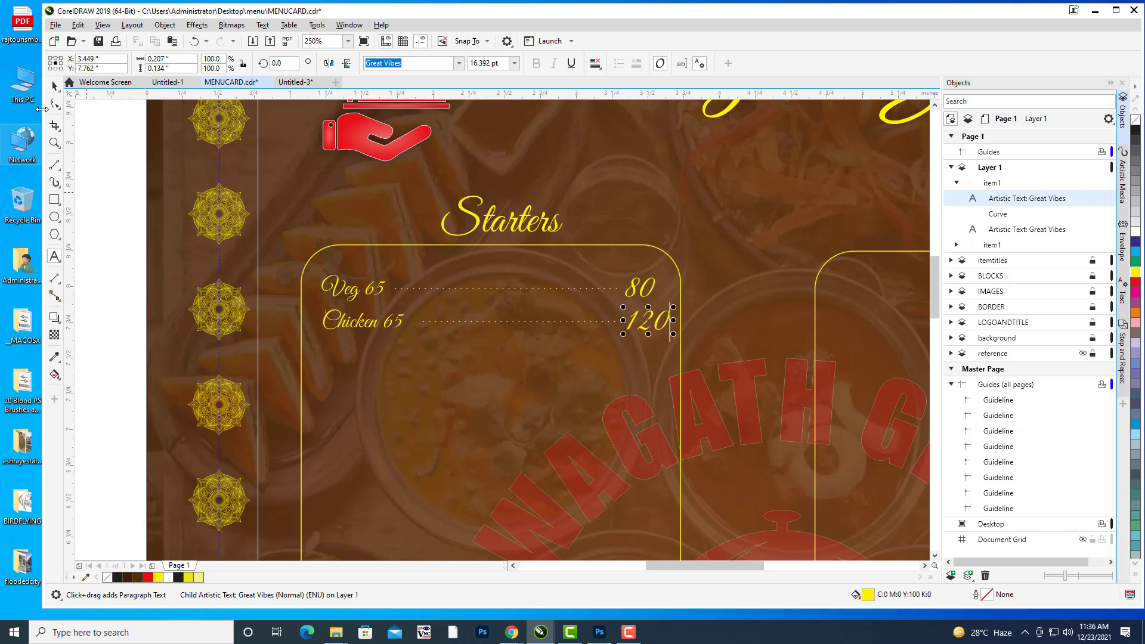
# Shorten the price end of the Chicken 65 row's dotted line to make room for the three-digit price.
pyautogui.click(54, 86)
pyautogui.click(618, 321)
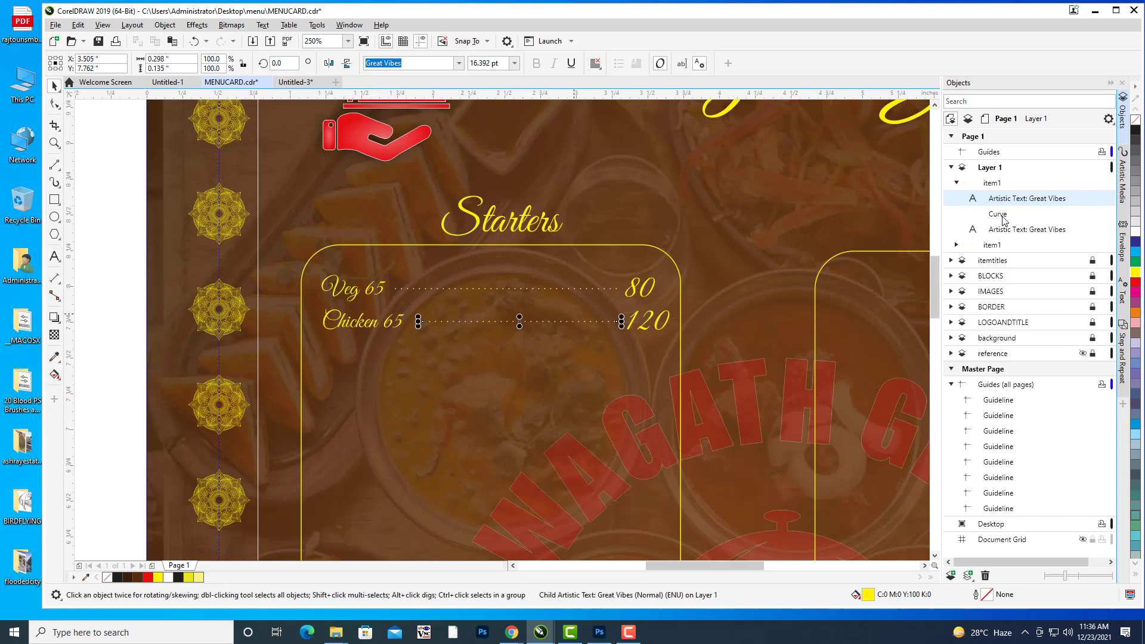
pyautogui.moveTo(622, 321); pyautogui.dragTo(603, 321)
# Move the 120 price horizontally to the end of the shortened dotted line, aligned with the end of the 80 price above.
pyautogui.click(643, 327)
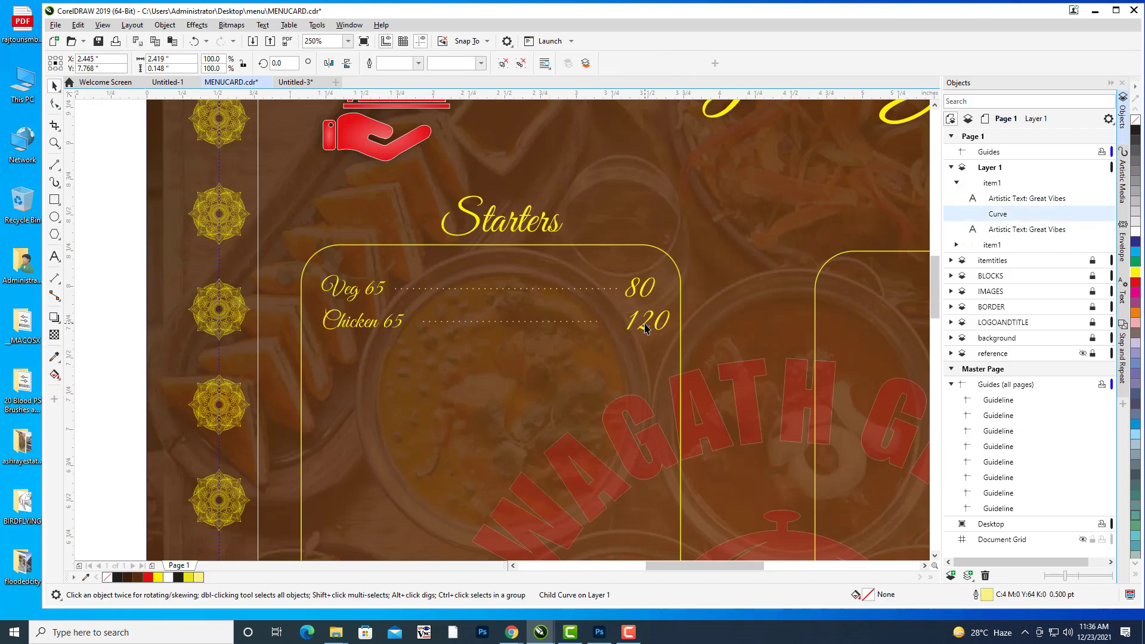
pyautogui.click(1004, 218)
pyautogui.click(1025, 202)
pyautogui.moveTo(649, 321); pyautogui.dragTo(635, 321)
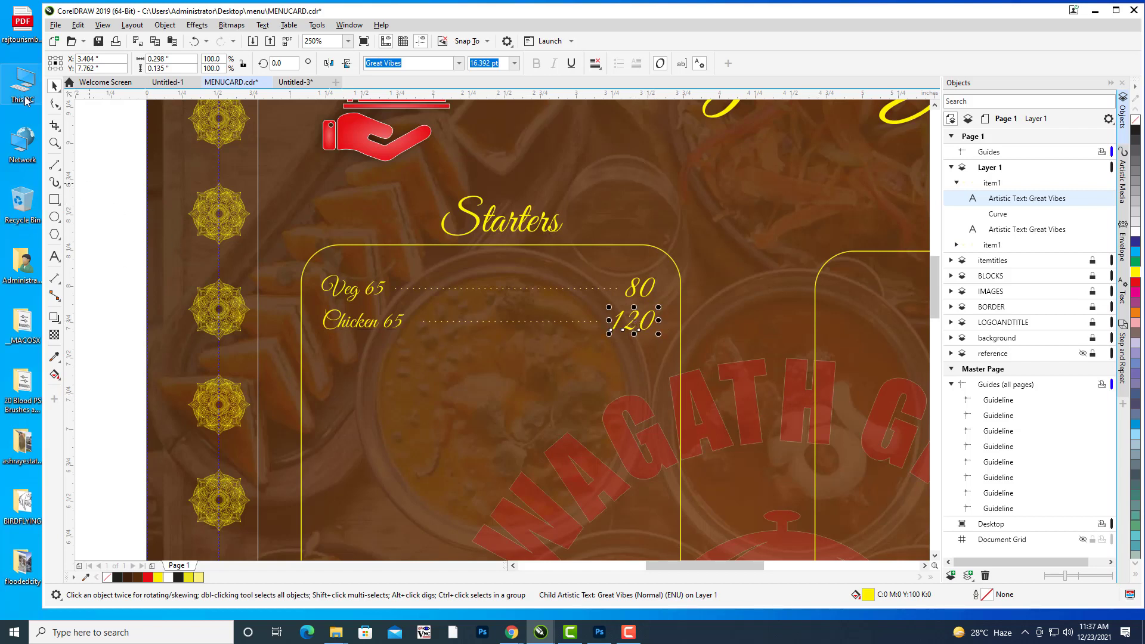
# Collapse the duplicated item1 group in the object list and select the whole Chicken 65 row.
pyautogui.click(82, 111)
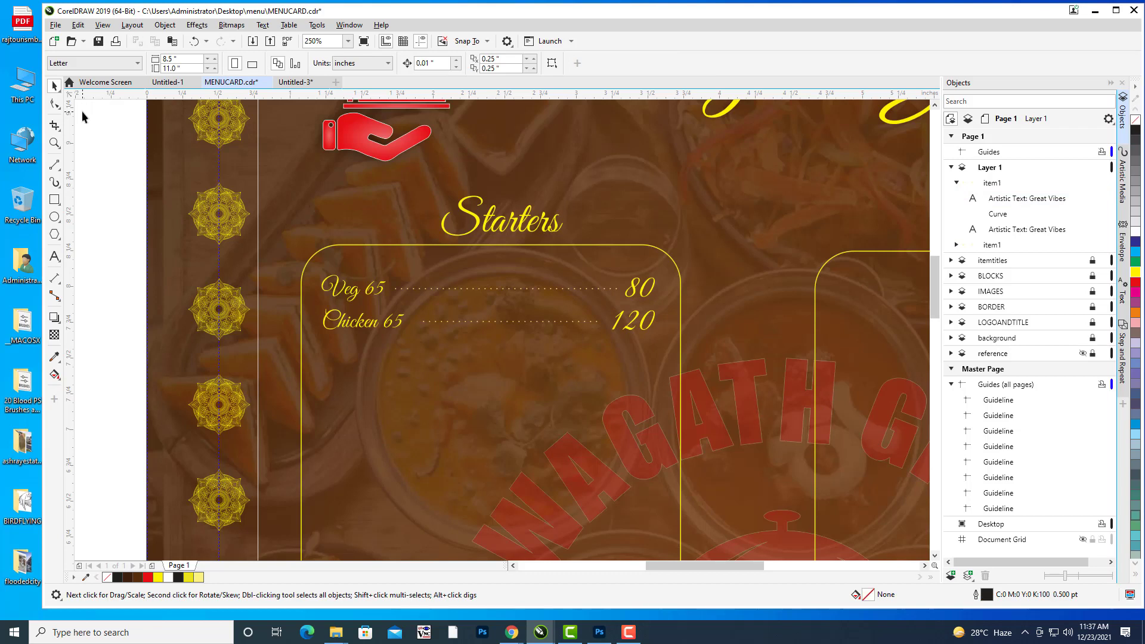
pyautogui.click(957, 182)
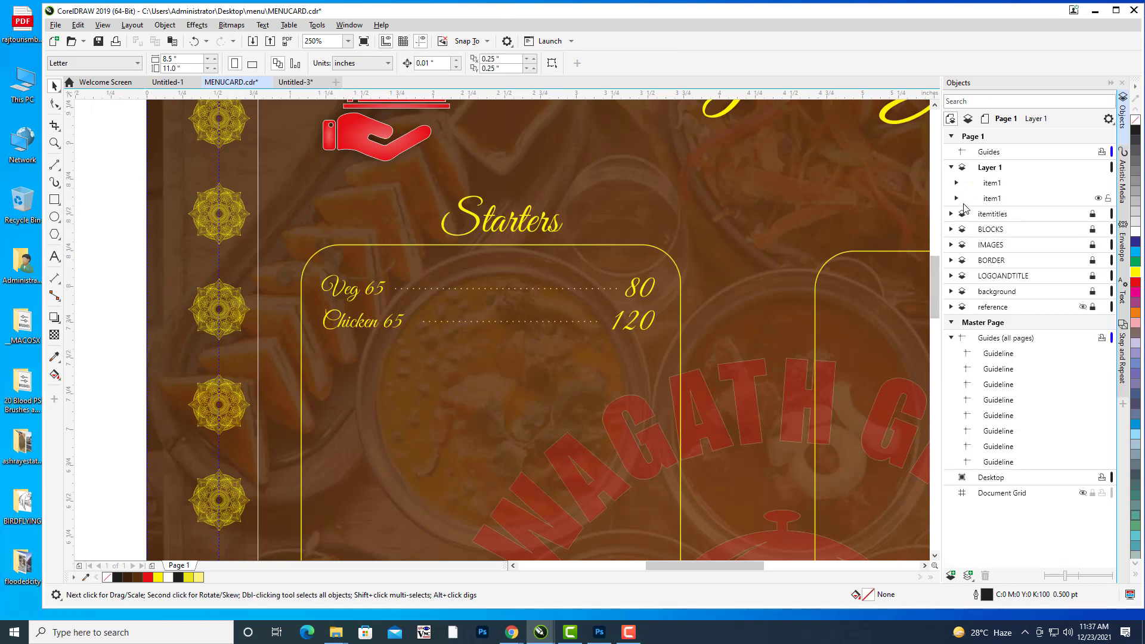
pyautogui.click(990, 186)
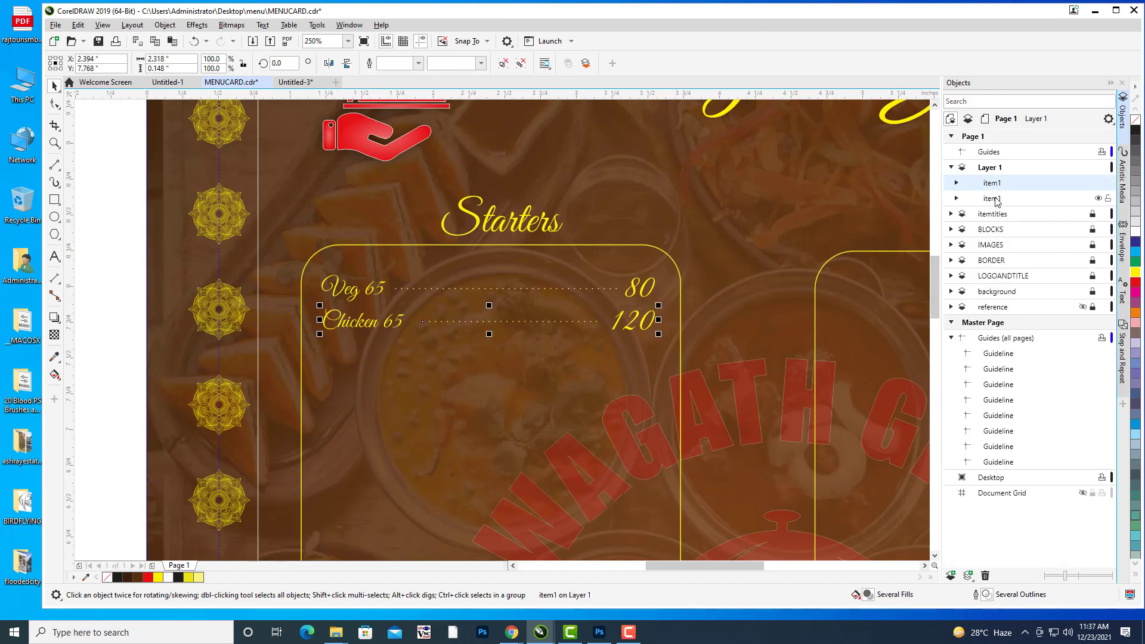
# Duplicate the Veg 65 and Chicken 65 rows together and place the copy directly beneath them in the Starters box.
pyautogui.keyDown('shift'); pyautogui.click(996, 200); pyautogui.keyUp('shift')
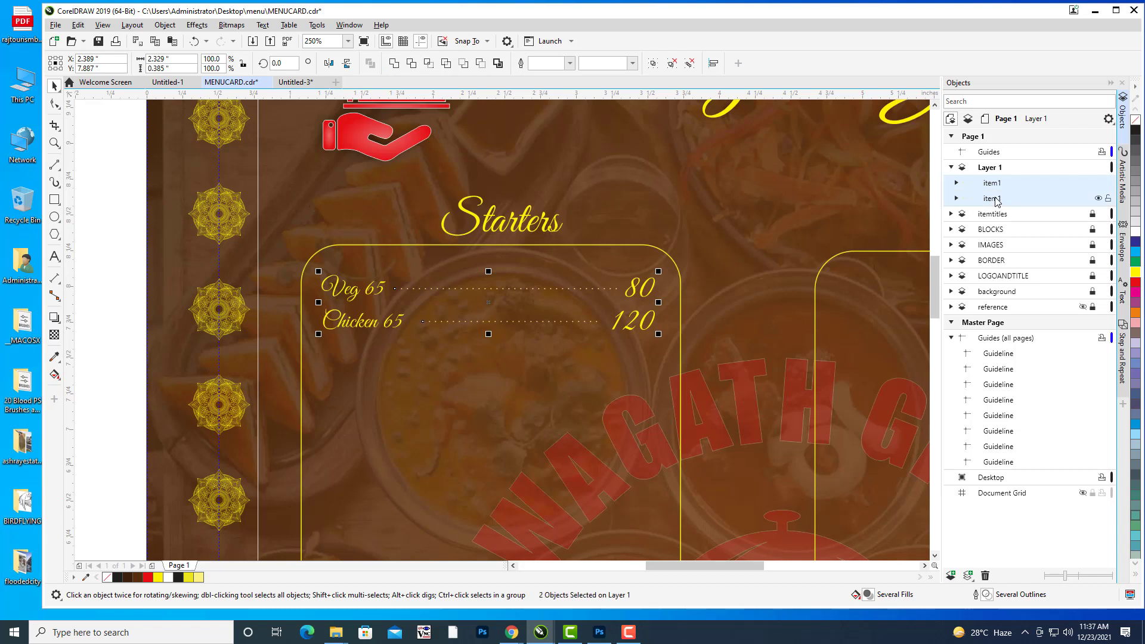
pyautogui.press('h')
pyautogui.moveTo(758, 329); pyautogui.dragTo(756, 288)
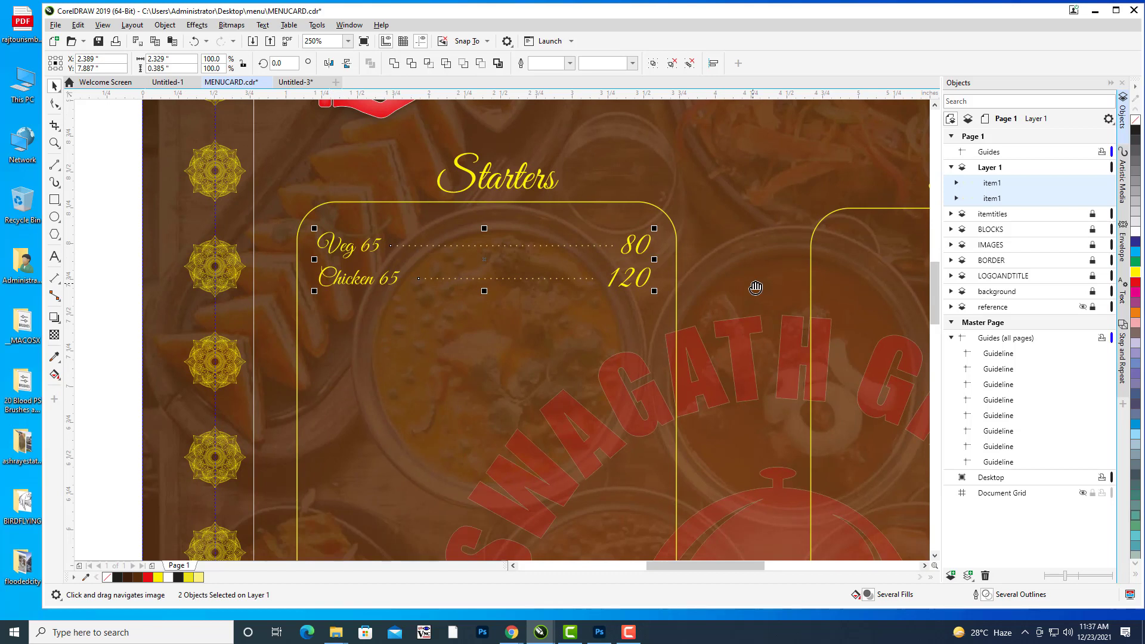
pyautogui.press('space')
pyautogui.hotkey('ctrl', 'd')
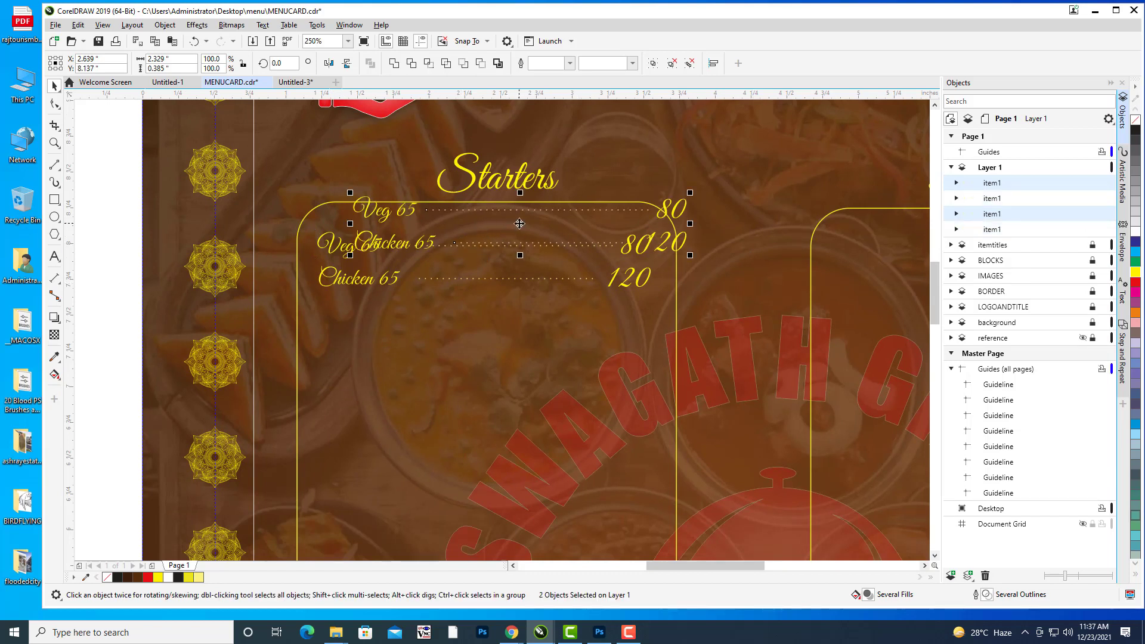
pyautogui.moveTo(520, 223); pyautogui.dragTo(482, 329)
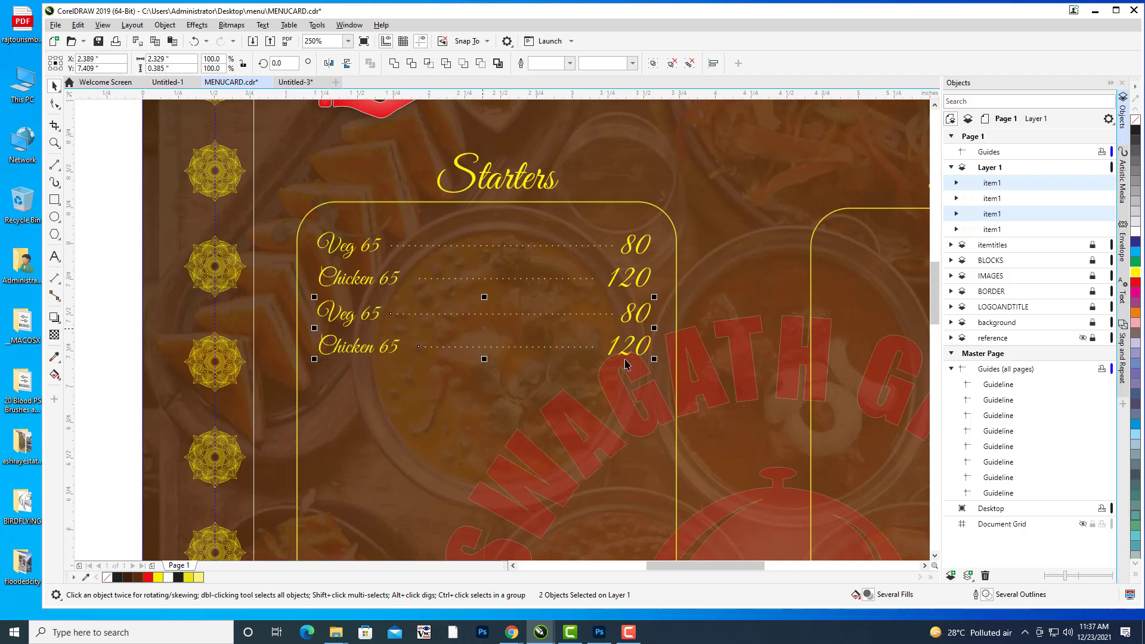
# Nudge the duplicated pair of rows 0.03 inch to the left and deselect them.
pyautogui.press('Left')
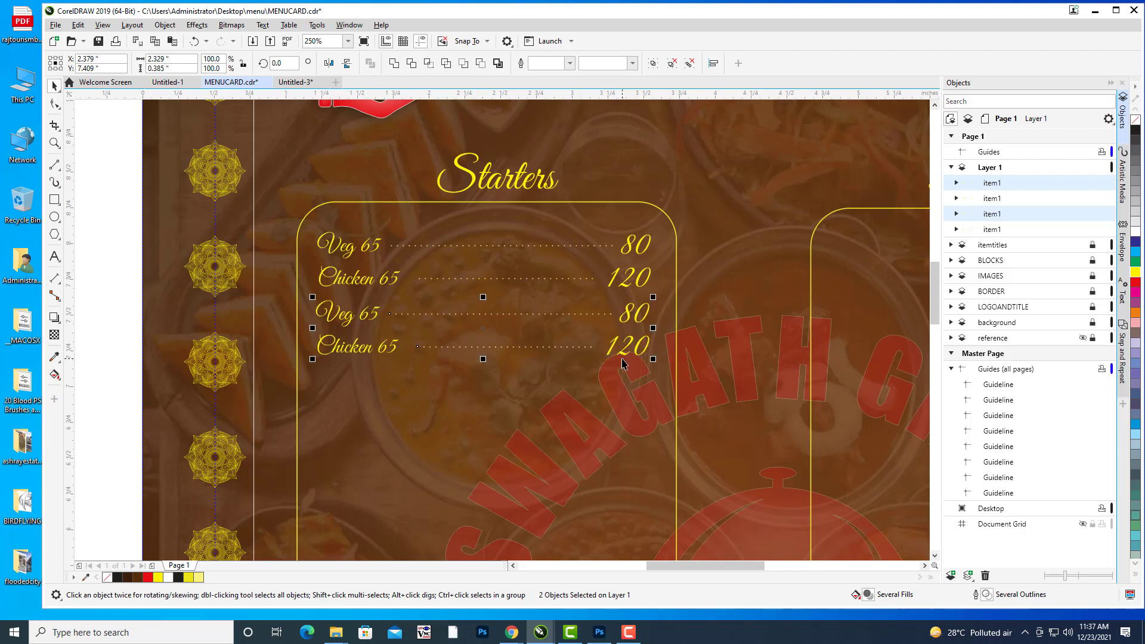
pyautogui.press('Left')
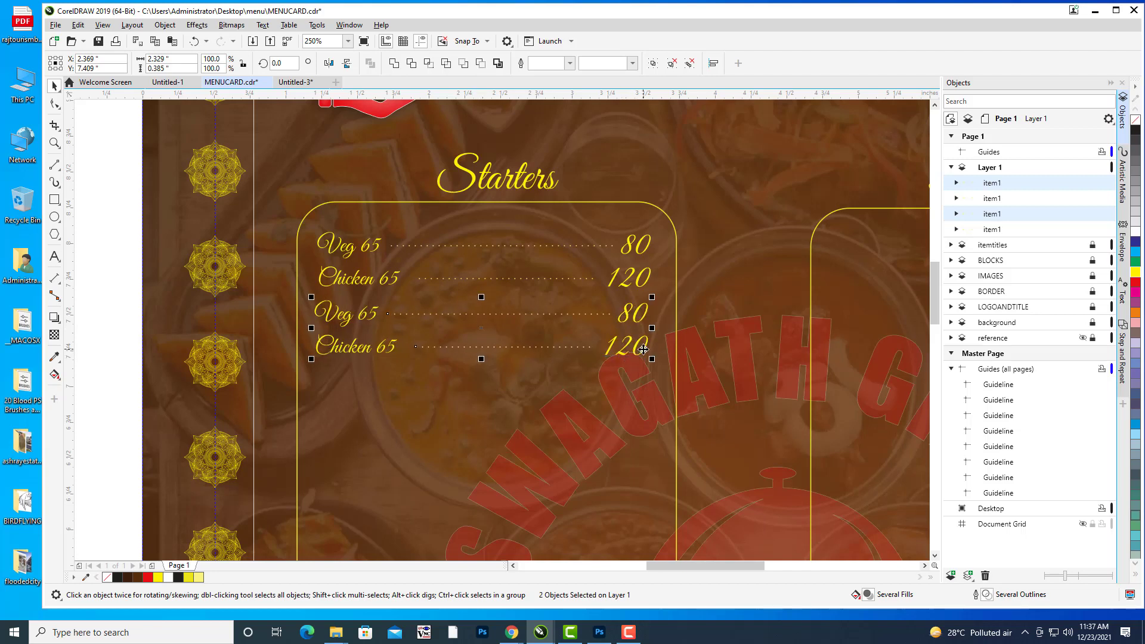
pyautogui.press('Left')
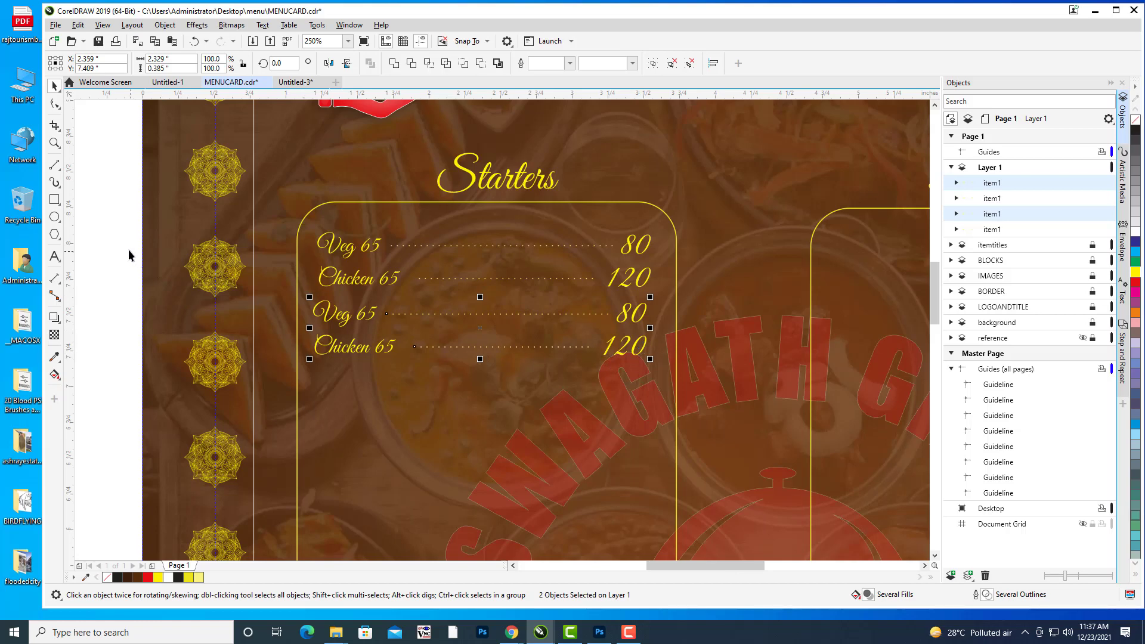
pyautogui.click(108, 237)
# Group the four item1 rows on Layer 1 into a single group.
pyautogui.scroll(-4, 636, 203)
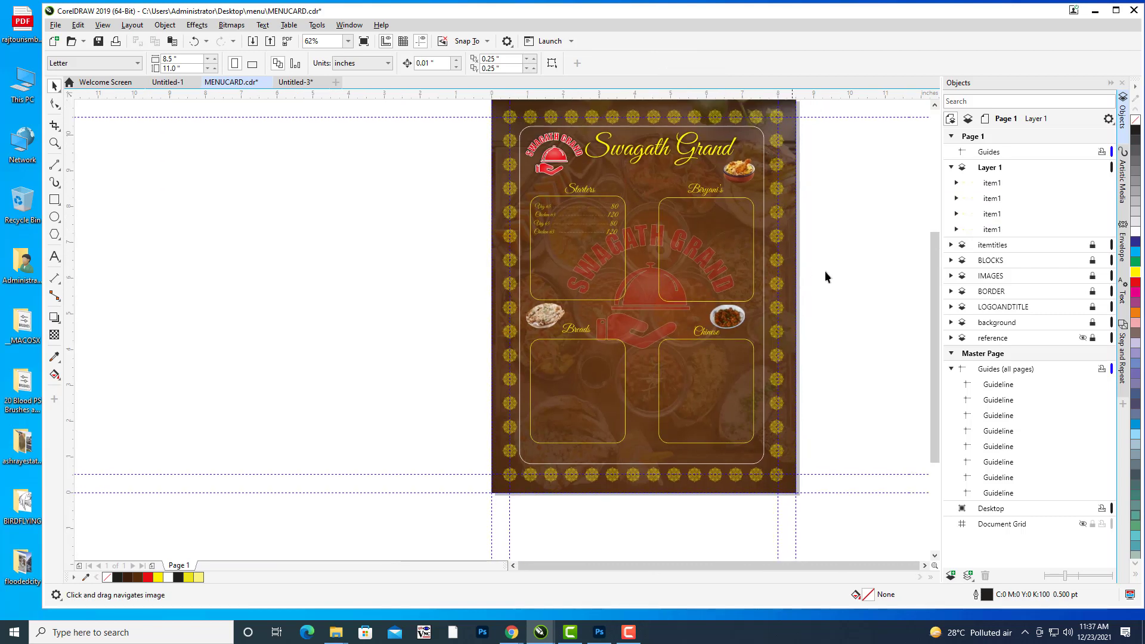
pyautogui.click(993, 183)
pyautogui.keyDown('shift'); pyautogui.click(1001, 231); pyautogui.keyUp('shift')
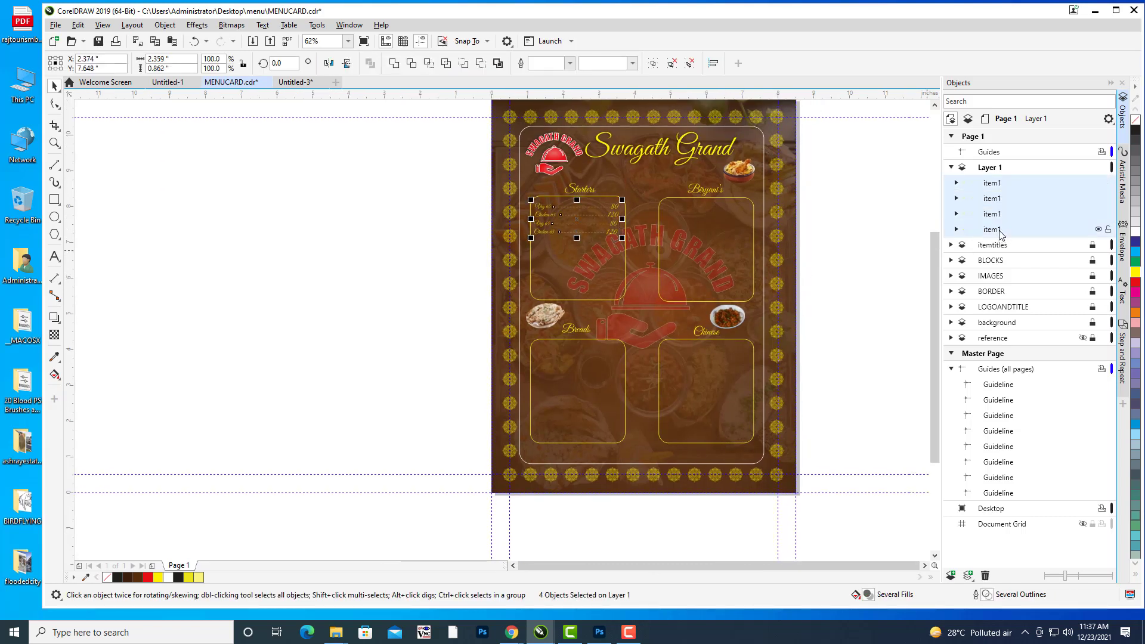
pyautogui.hotkey('ctrl', 'g')
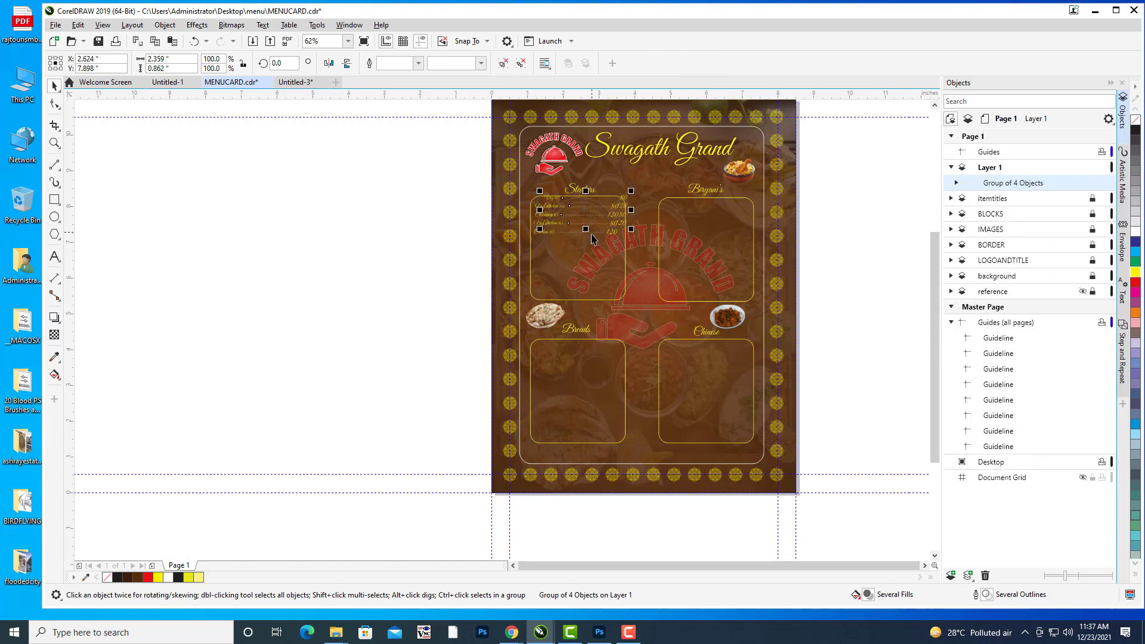
# Duplicate the four-row group, place the copy directly below the original in the Starters box, and nudge it down and left.
pyautogui.hotkey('ctrl', 'd')
pyautogui.moveTo(585, 214); pyautogui.dragTo(577, 253)
pyautogui.press('Down')
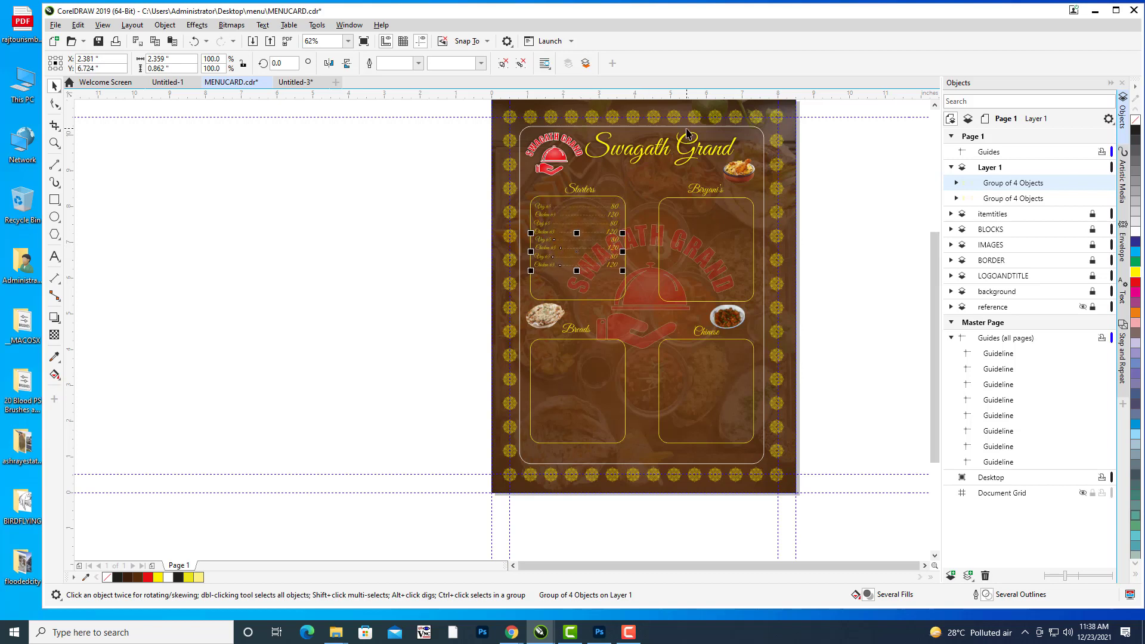
pyautogui.press('Down')
pyautogui.press('Down')
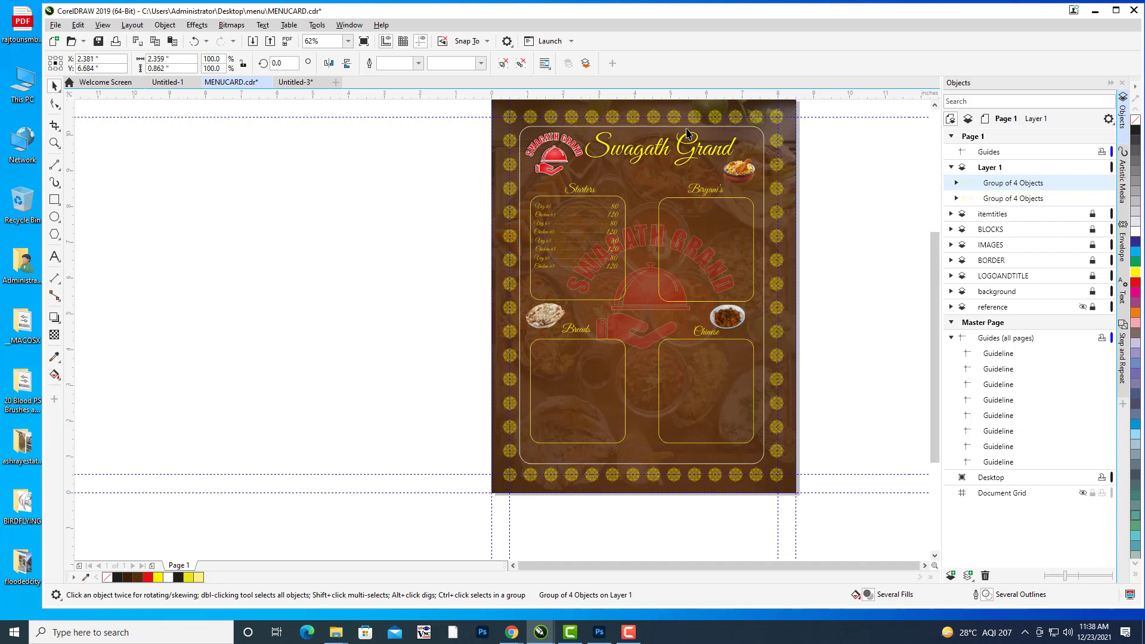
pyautogui.press('Left')
pyautogui.press('Left')
pyautogui.click(834, 238)
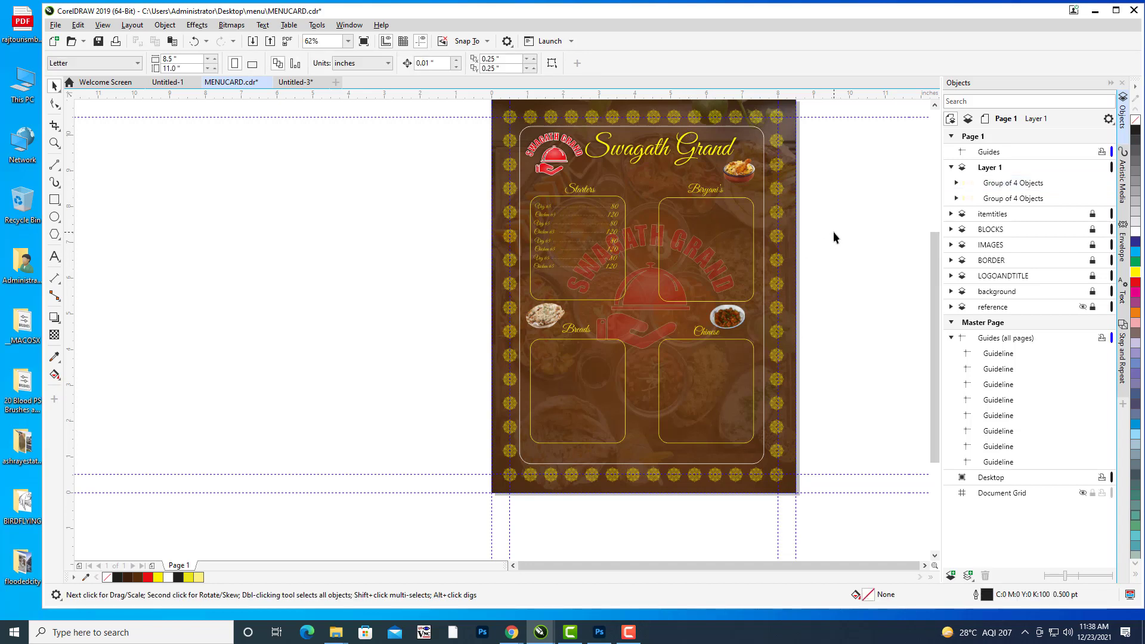
# Inside the lower four-row group, group the two Chicken 65 rows together.
pyautogui.click(1010, 184)
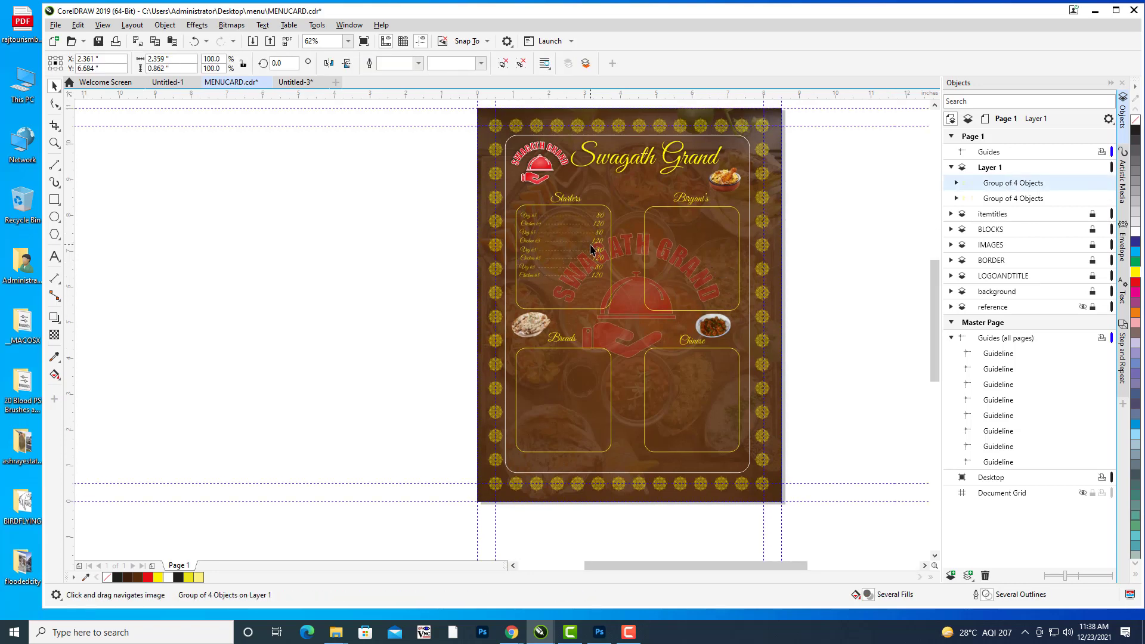
pyautogui.scroll(3, 615, 248)
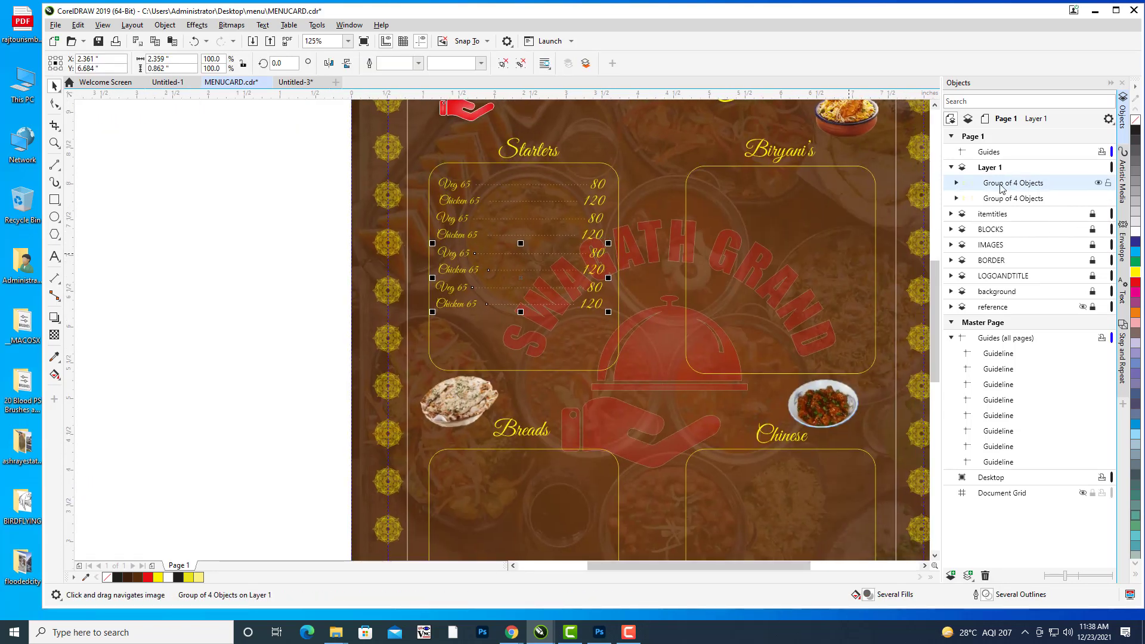
pyautogui.click(957, 184)
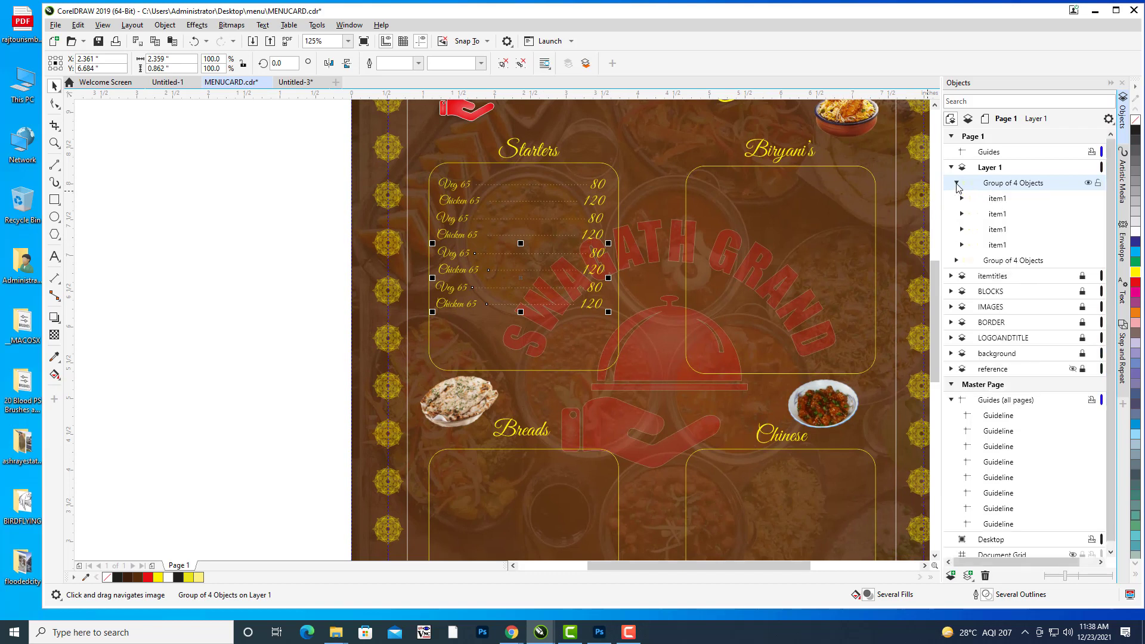
pyautogui.click(1008, 203)
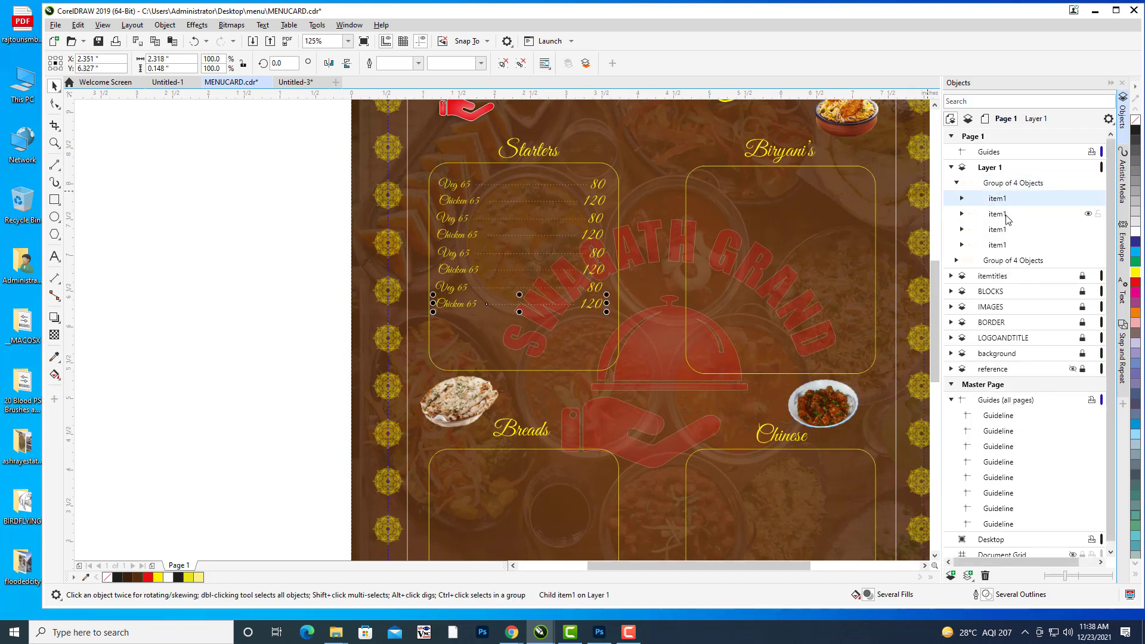
pyautogui.keyDown('ctrl'); pyautogui.click(1007, 215); pyautogui.keyUp('ctrl')
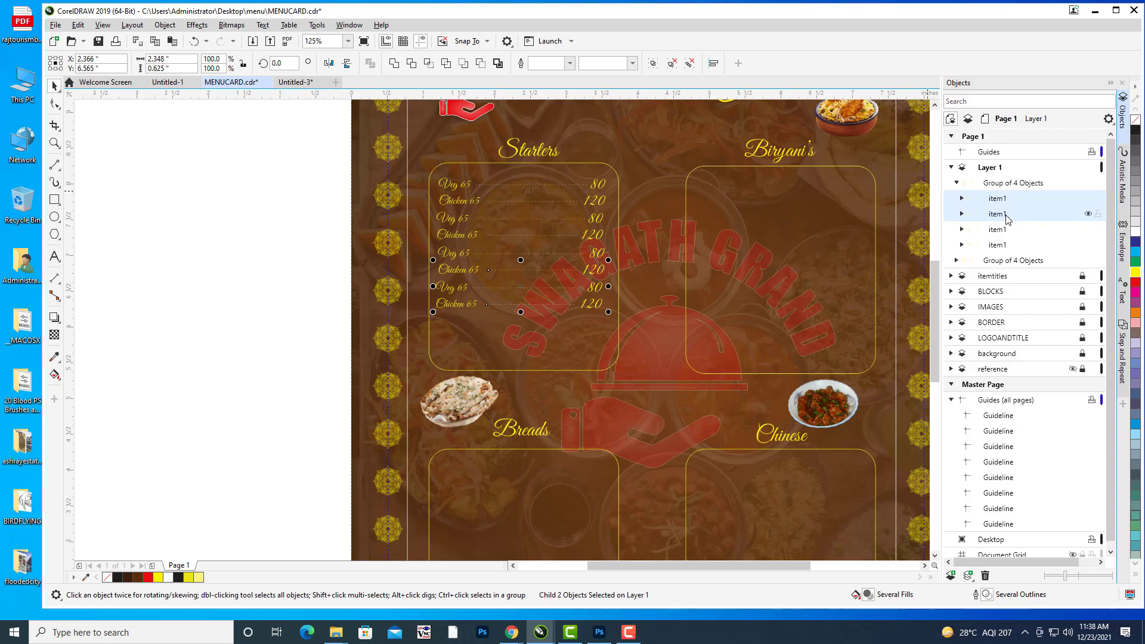
pyautogui.hotkey('ctrl', 'g')
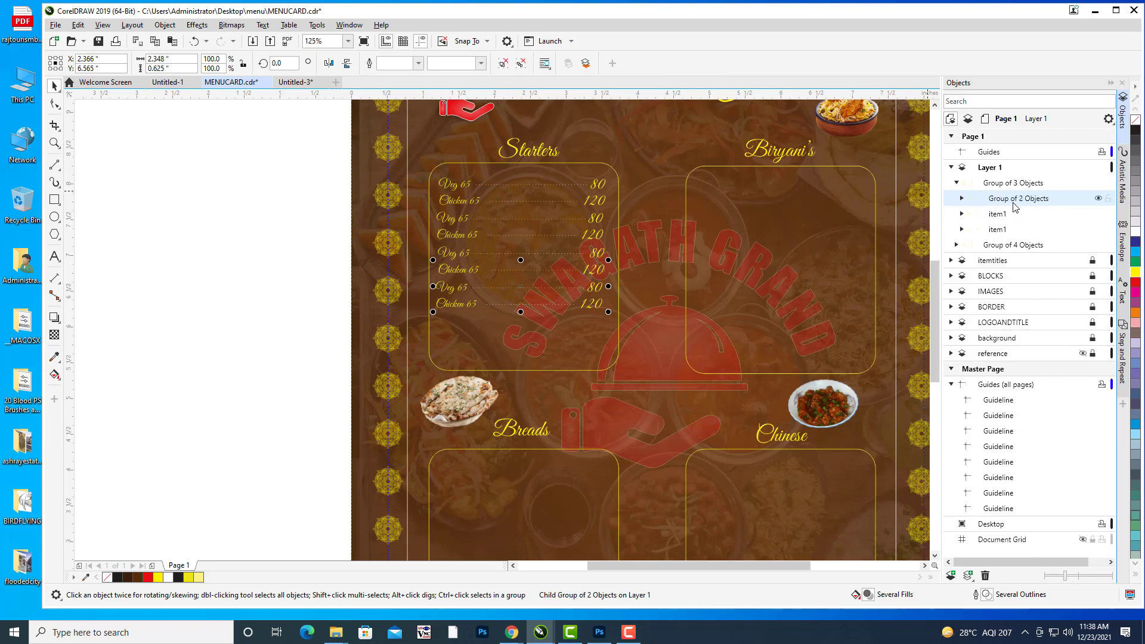
# Try adding a copy of the grouped Chicken 65 pair at the end of the Starters list, and delete the copy.
pyautogui.press('Up')
pyautogui.press('Right')
pyautogui.press('KP_Add')
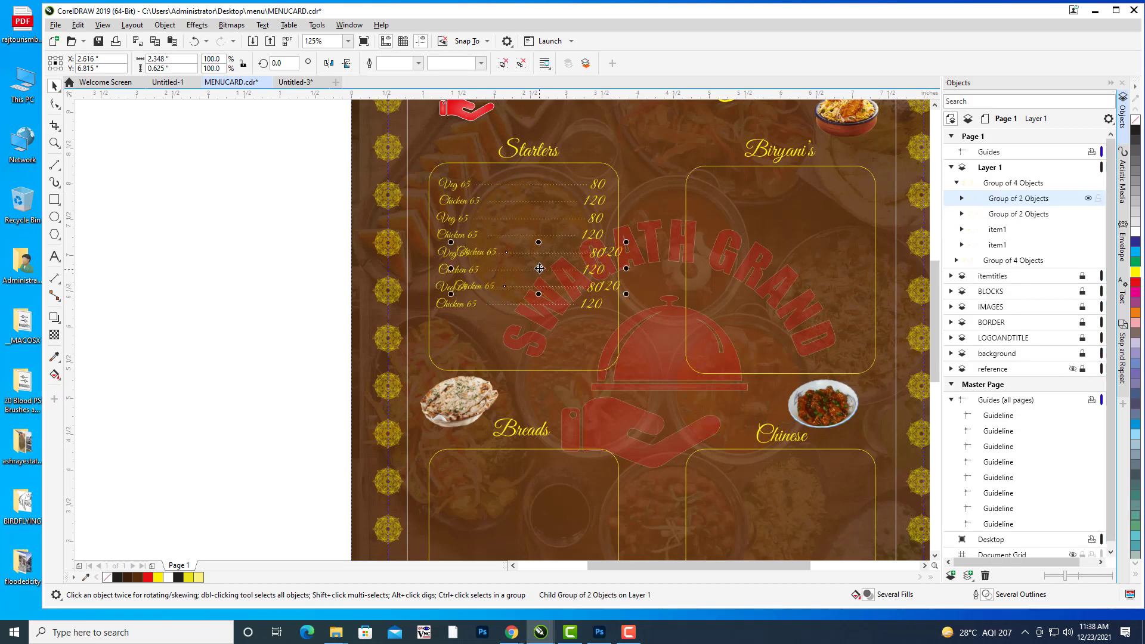
pyautogui.moveTo(539, 268); pyautogui.dragTo(520, 335)
pyautogui.press('Delete')
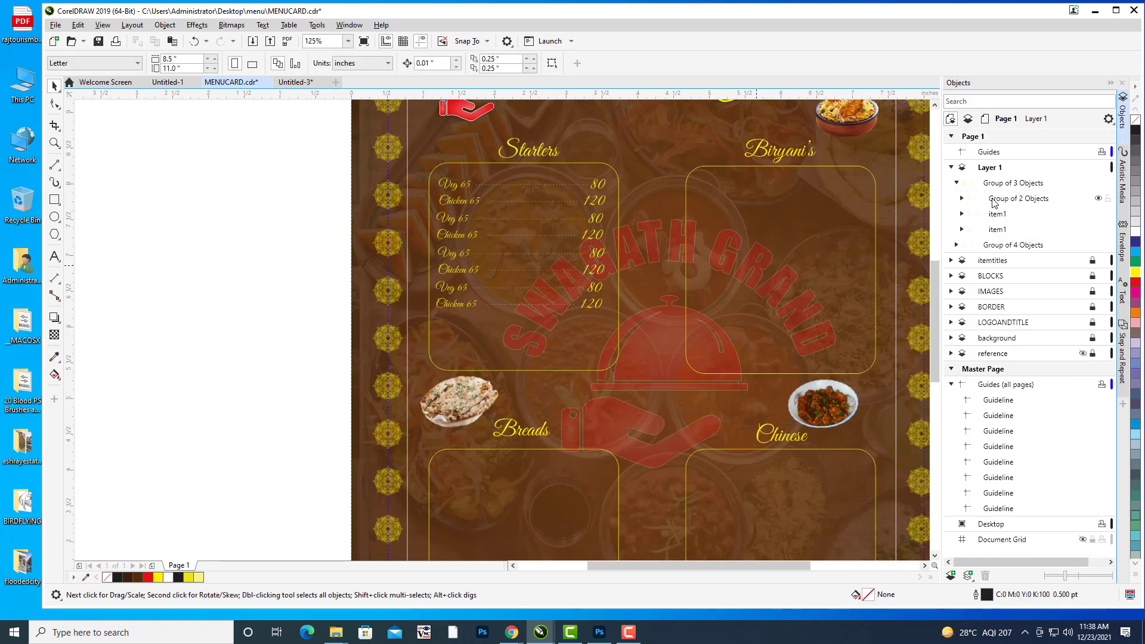
# Inside the upper four-row group, group the two Chicken 65 rows together.
pyautogui.click(956, 184)
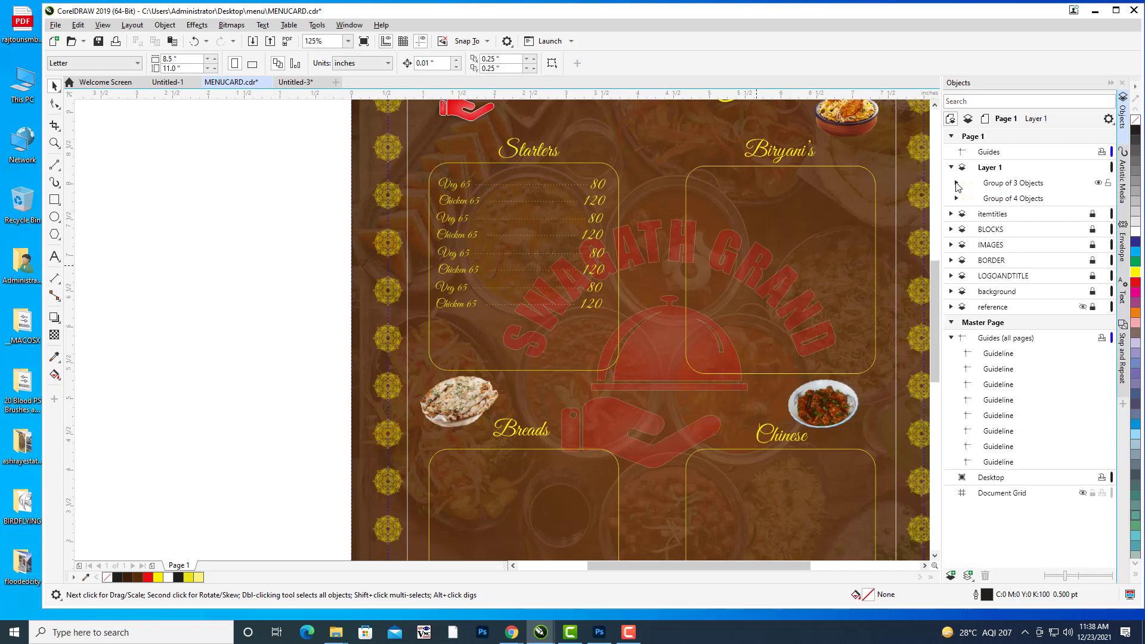
pyautogui.click(1013, 200)
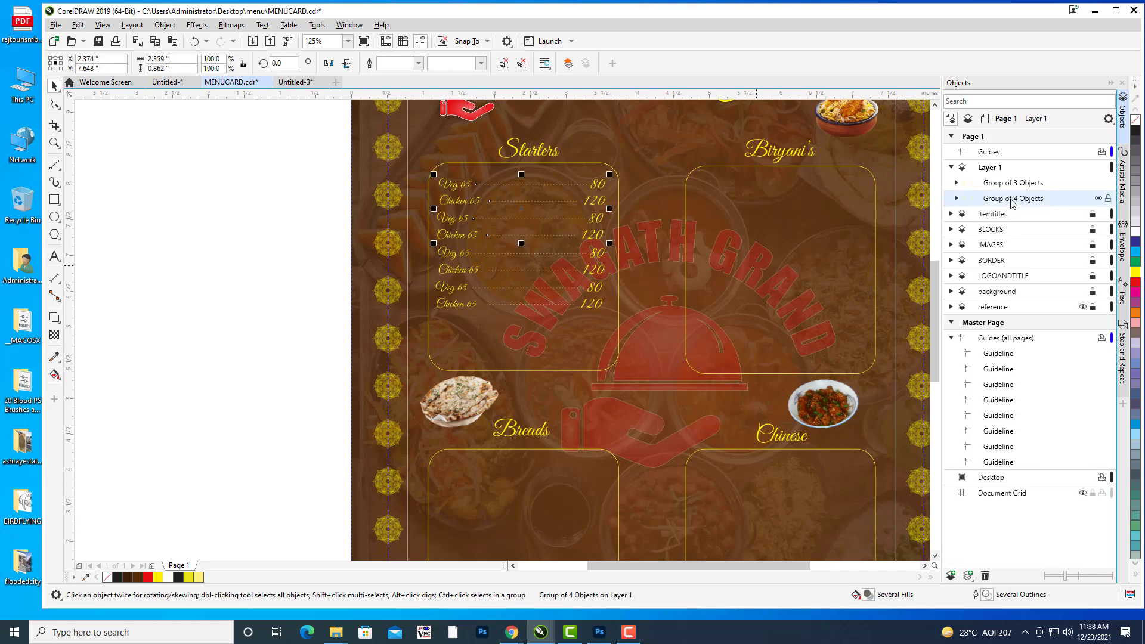
pyautogui.click(956, 198)
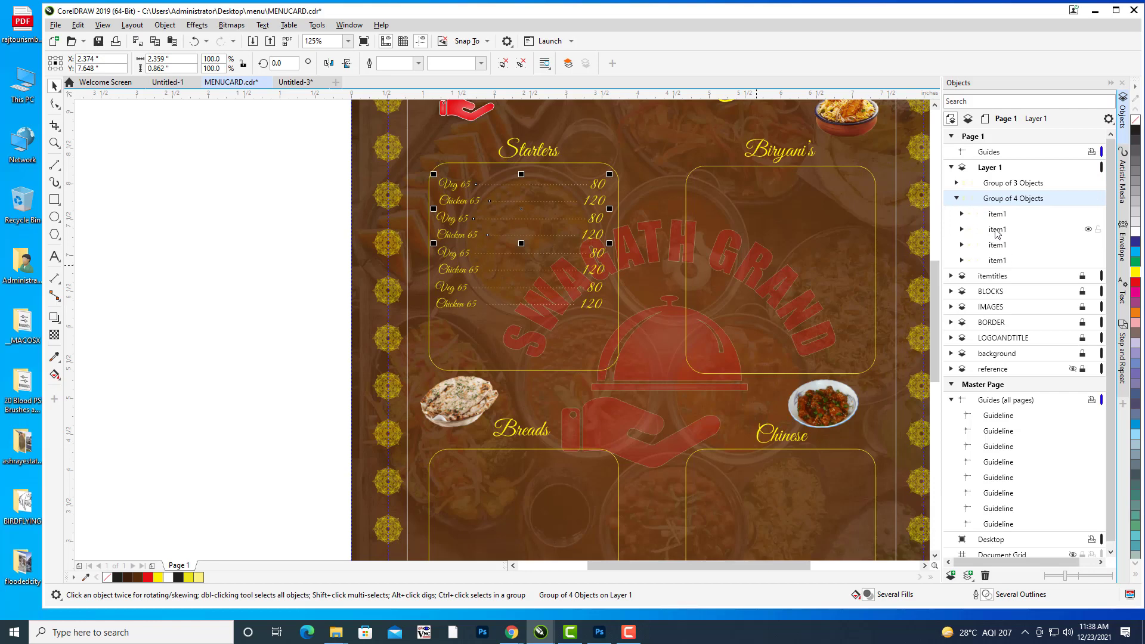
pyautogui.click(997, 231)
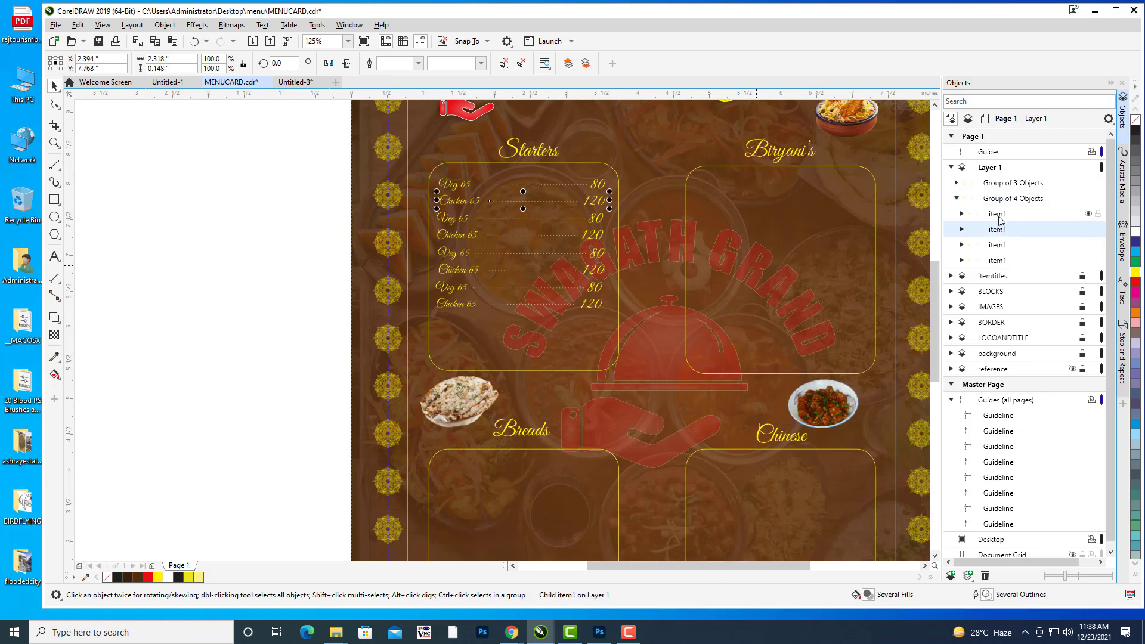
pyautogui.click(1001, 215)
pyautogui.click(1000, 229)
pyautogui.keyDown('ctrl'); pyautogui.click(1000, 220); pyautogui.keyUp('ctrl')
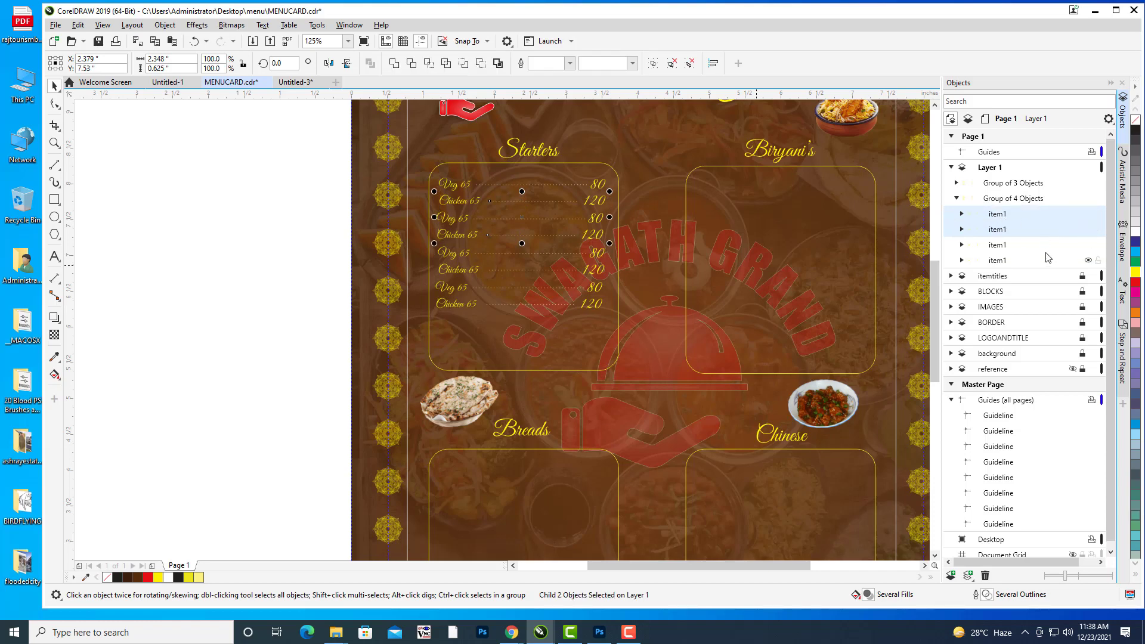
pyautogui.hotkey('ctrl', 'g')
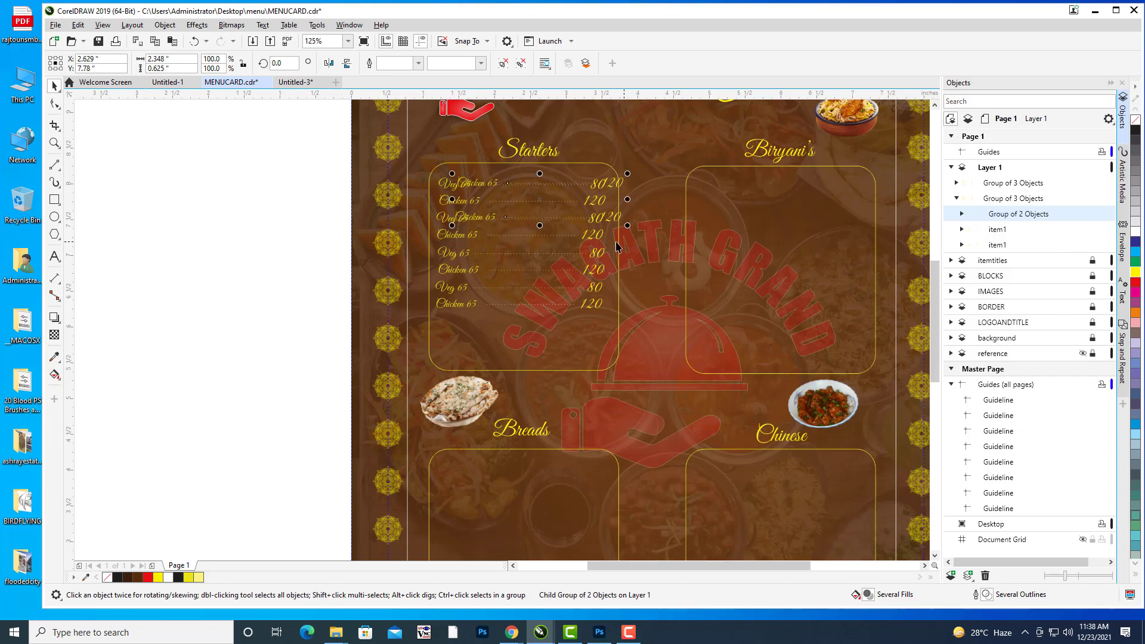
# Try a copy of the upper Chicken 65 pair below the Starters list, undo it, and ungroup the pair.
pyautogui.hotkey('ctrl', 'd')
pyautogui.moveTo(537, 205); pyautogui.dragTo(516, 342)
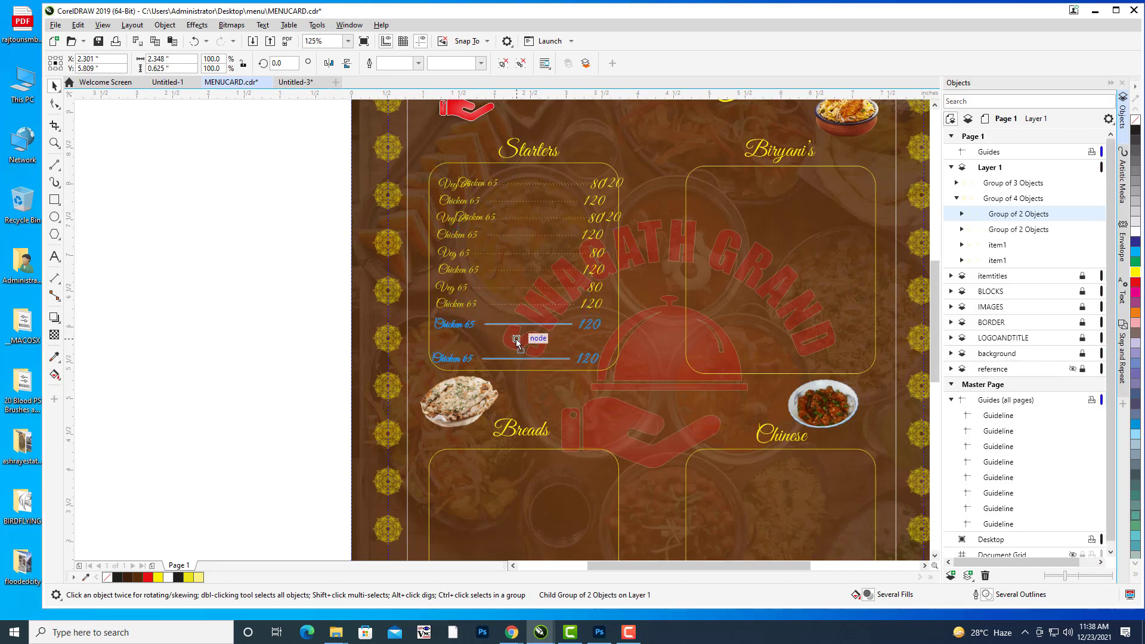
pyautogui.press('Escape')
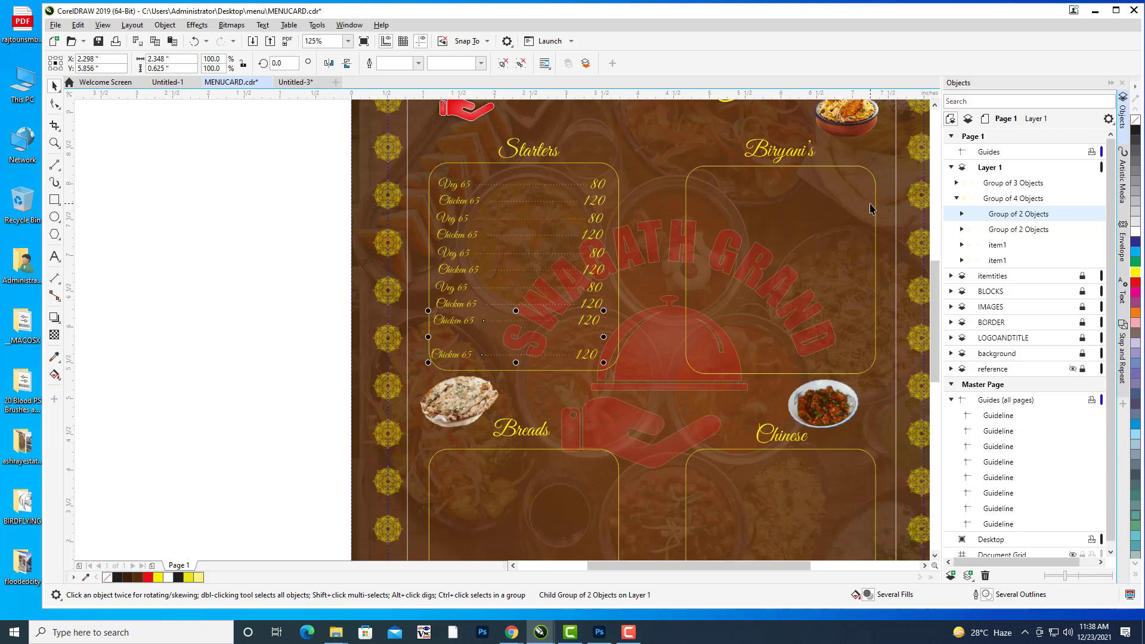
pyautogui.hotkey('ctrl', 'z')
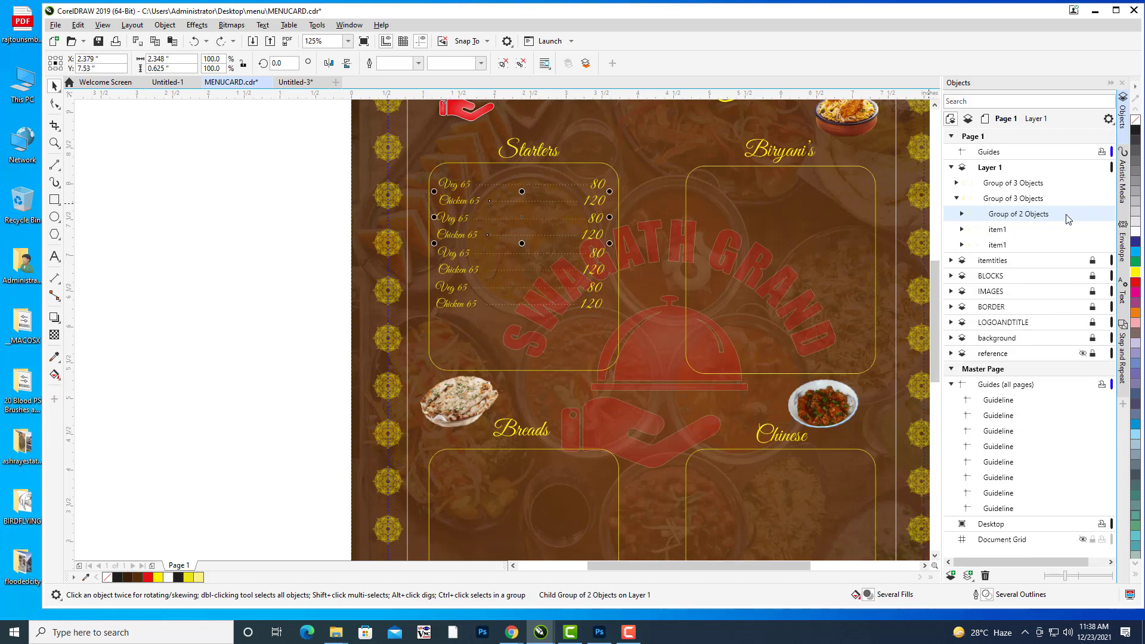
pyautogui.hotkey('ctrl', 'u')
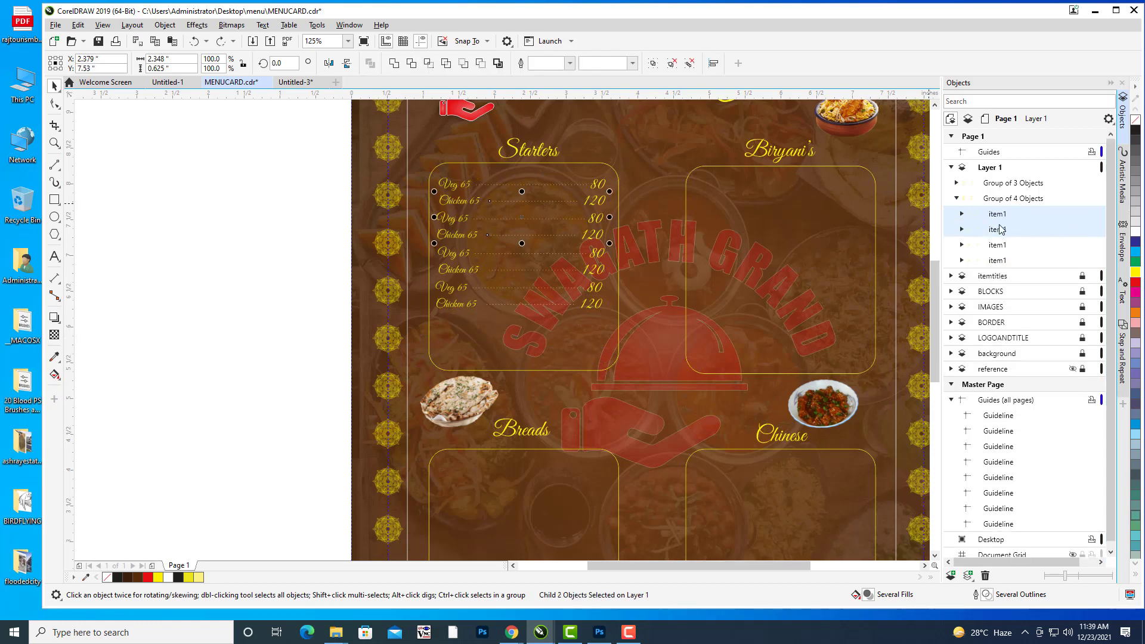
# Inside the upper four-row group, group the first Chicken 65 row with the Veg 65 and Chicken 65 rows beneath it.
pyautogui.click(1001, 216)
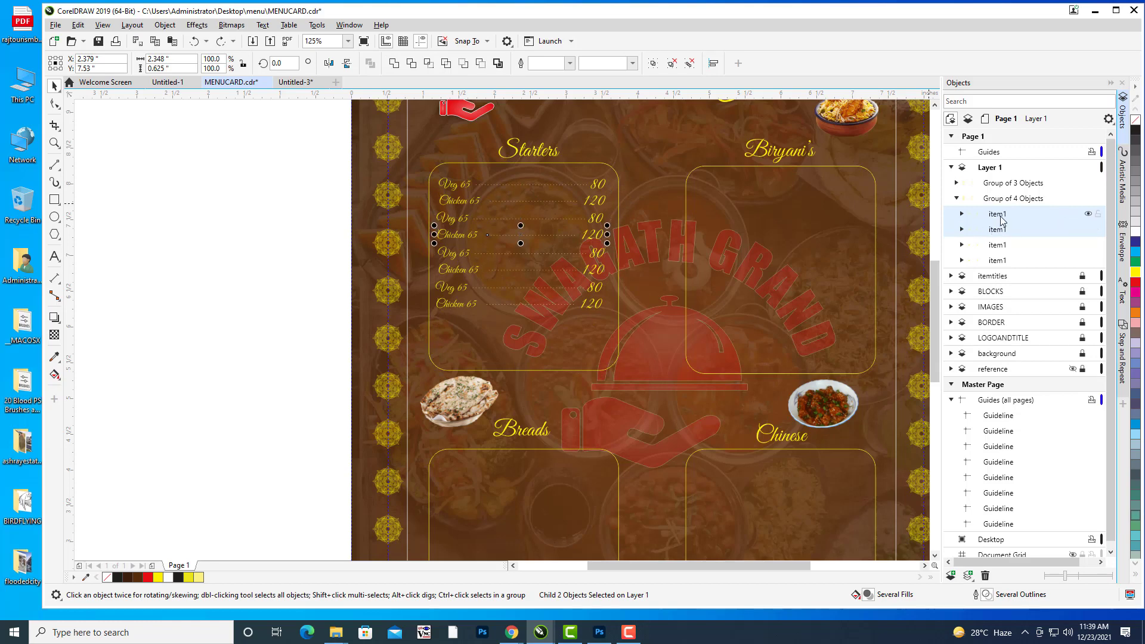
pyautogui.keyDown('shift'); pyautogui.click(1001, 249); pyautogui.keyUp('shift')
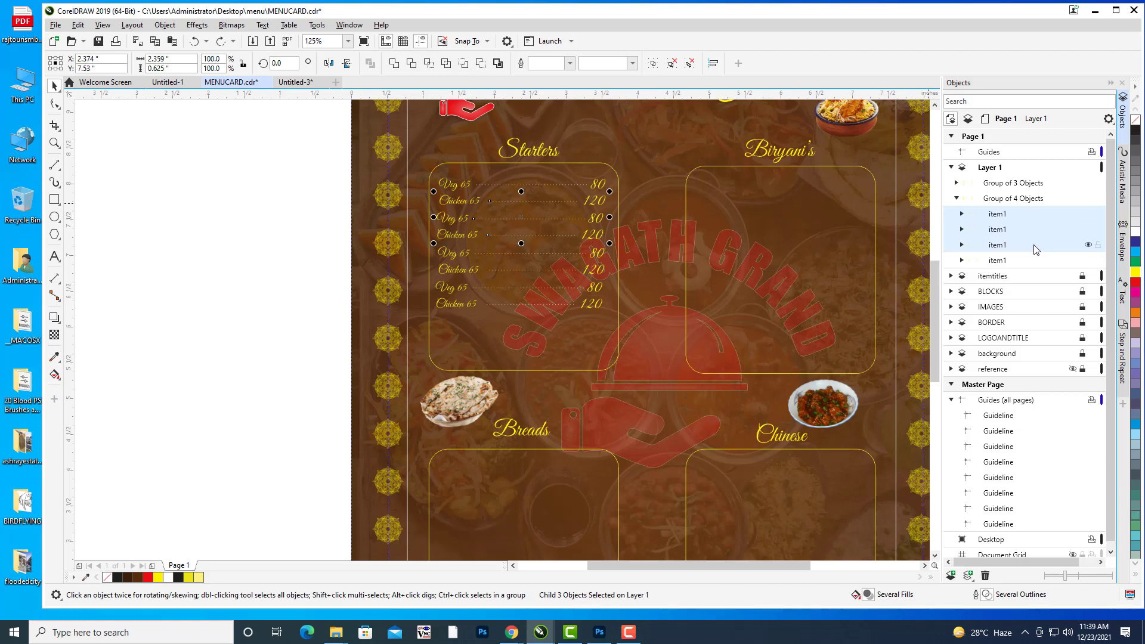
pyautogui.hotkey('ctrl', 'g')
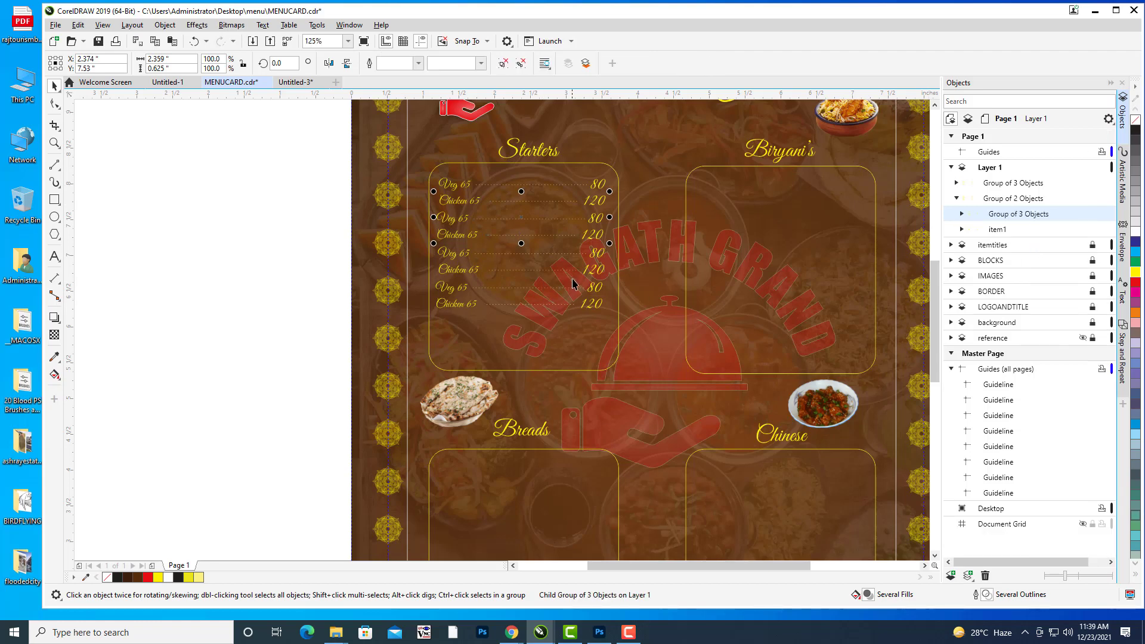
# Duplicate the three-row group and place the copy beneath the last row, inside the lower end of the Starters box.
pyautogui.press('Up')
pyautogui.hotkey('ctrl', 'd')
pyautogui.moveTo(533, 203); pyautogui.dragTo(519, 339)
pyautogui.press('Down')
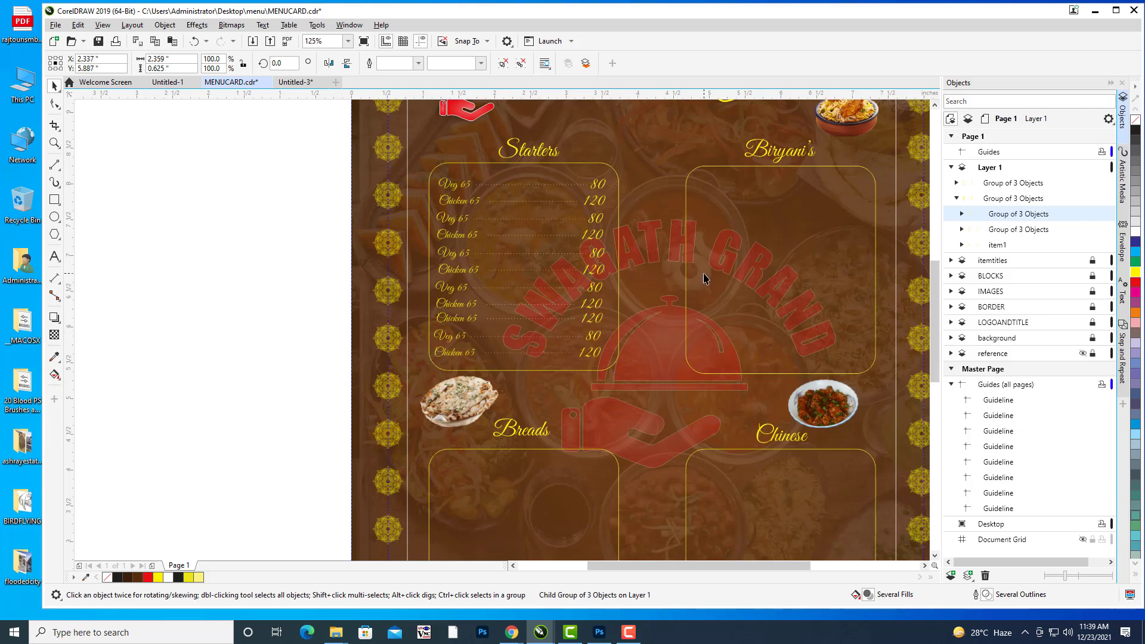
# Nudge the copied three-row group at the lower end of the Starters box down and left to X 2.317", Y 5.847".
pyautogui.press('Left')
pyautogui.press('Down')
pyautogui.press('Left')
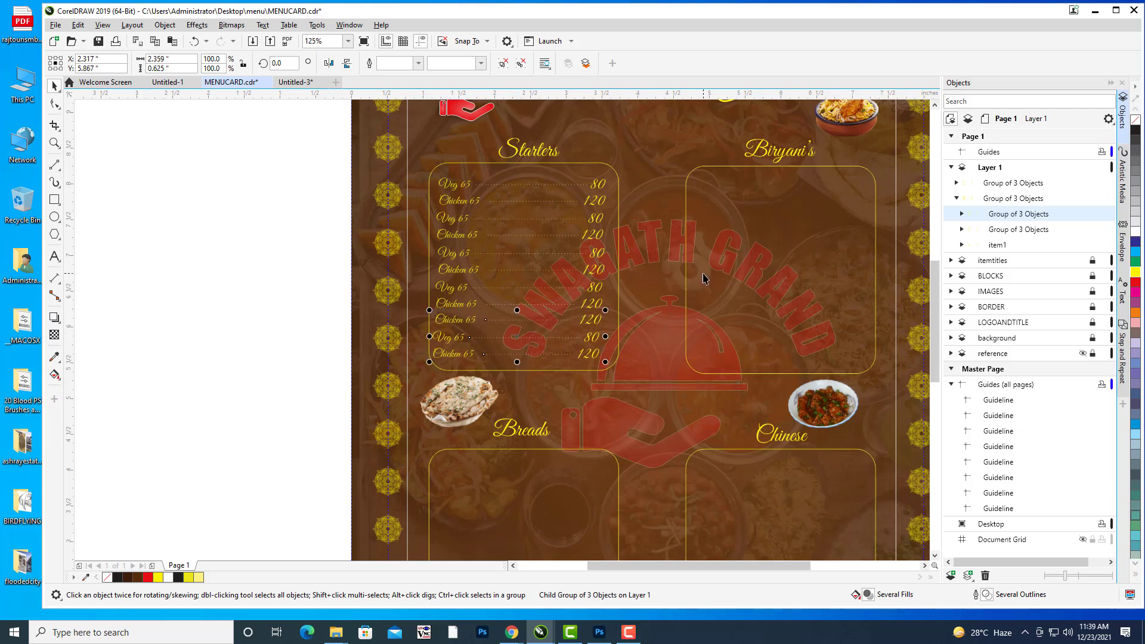
pyautogui.press('Right')
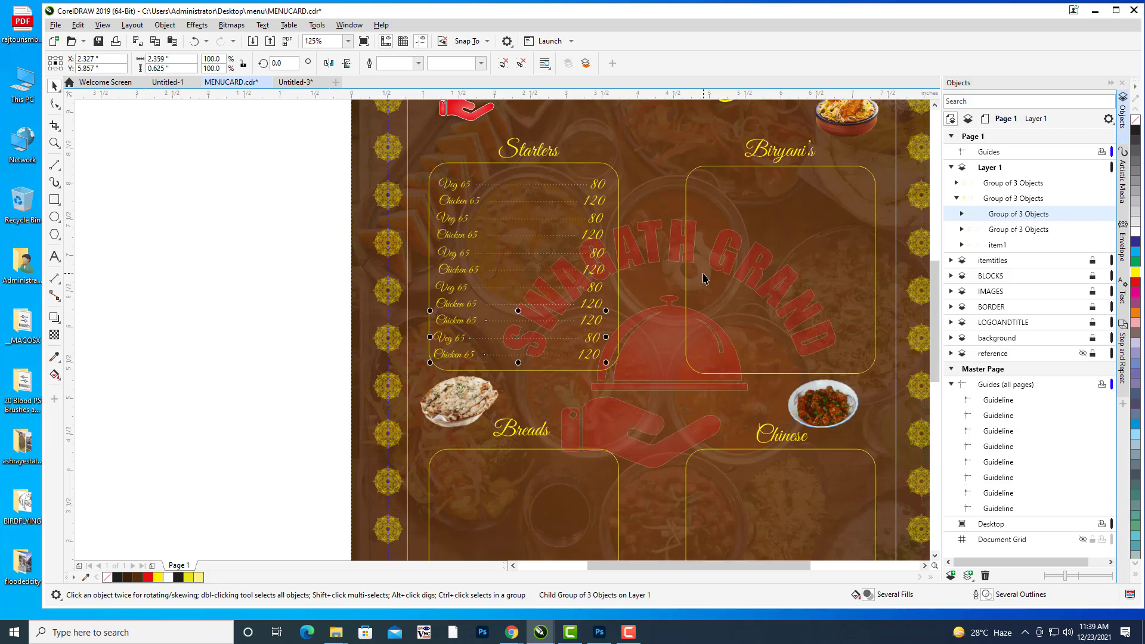
pyautogui.press('Down')
pyautogui.press('Down')
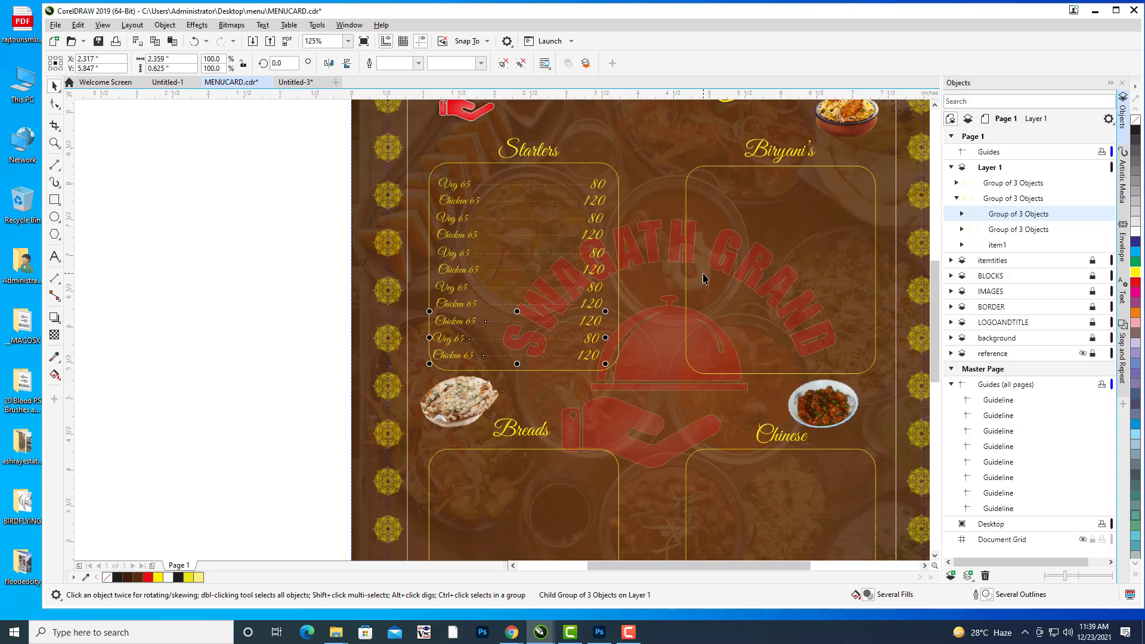
# Change the item name in the last Starters row to "Chicken Lollipop".
pyautogui.click(962, 213)
pyautogui.click(968, 229)
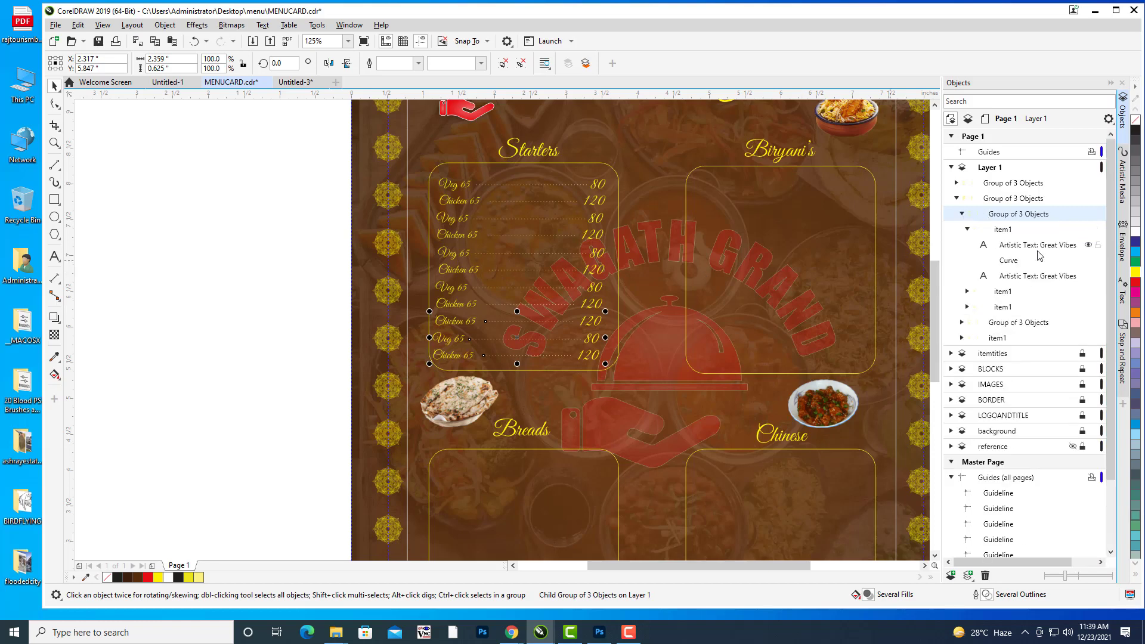
pyautogui.click(1036, 246)
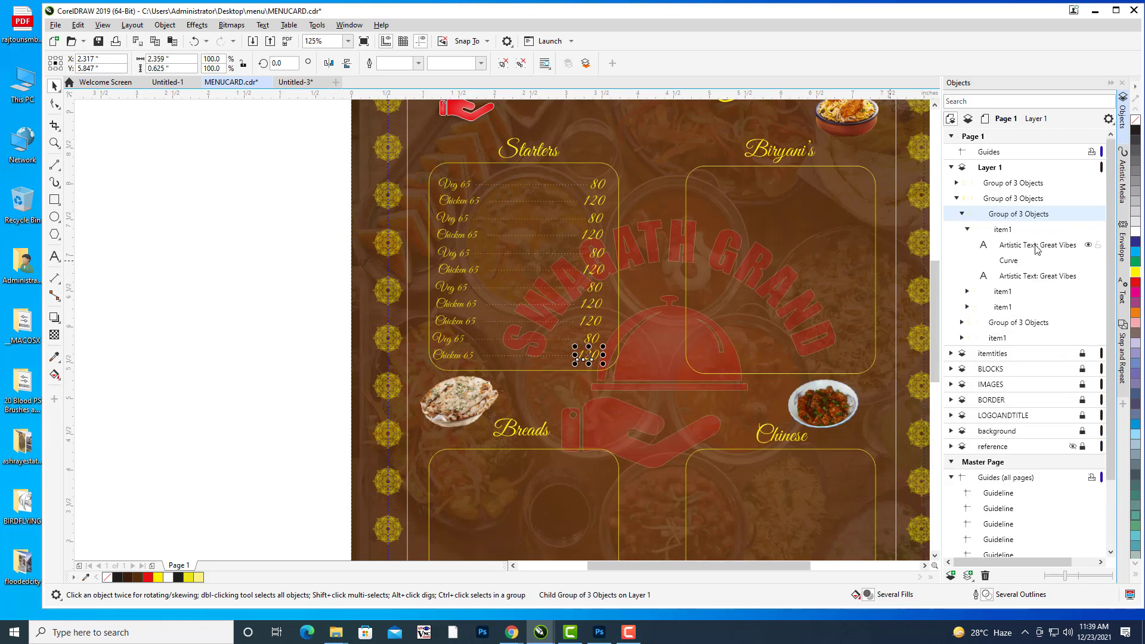
pyautogui.click(1018, 269)
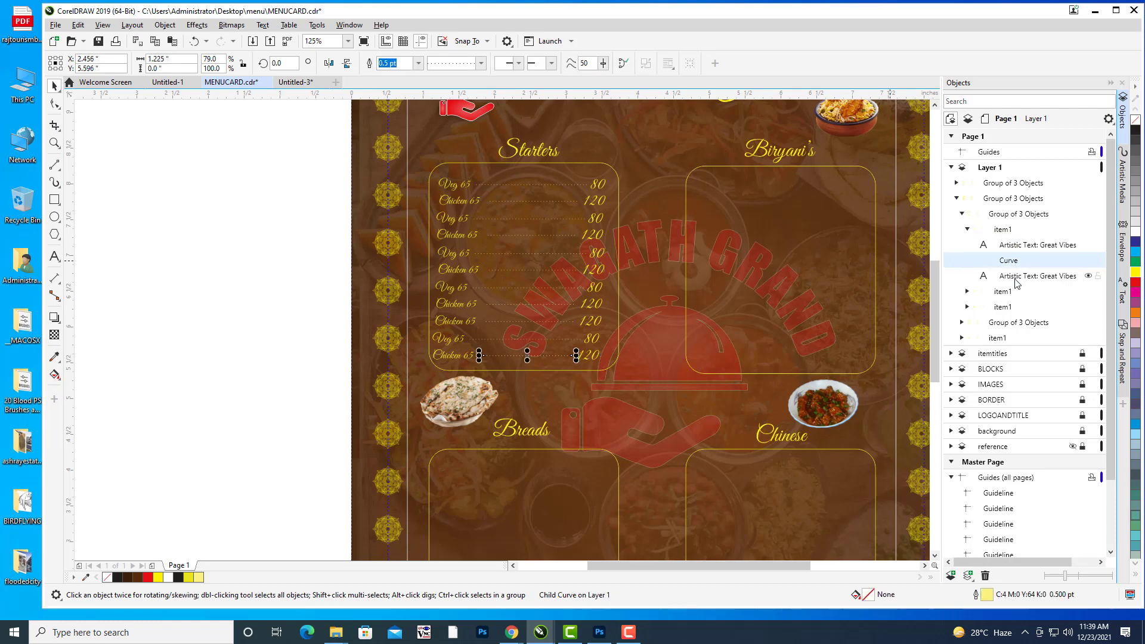
pyautogui.click(1018, 282)
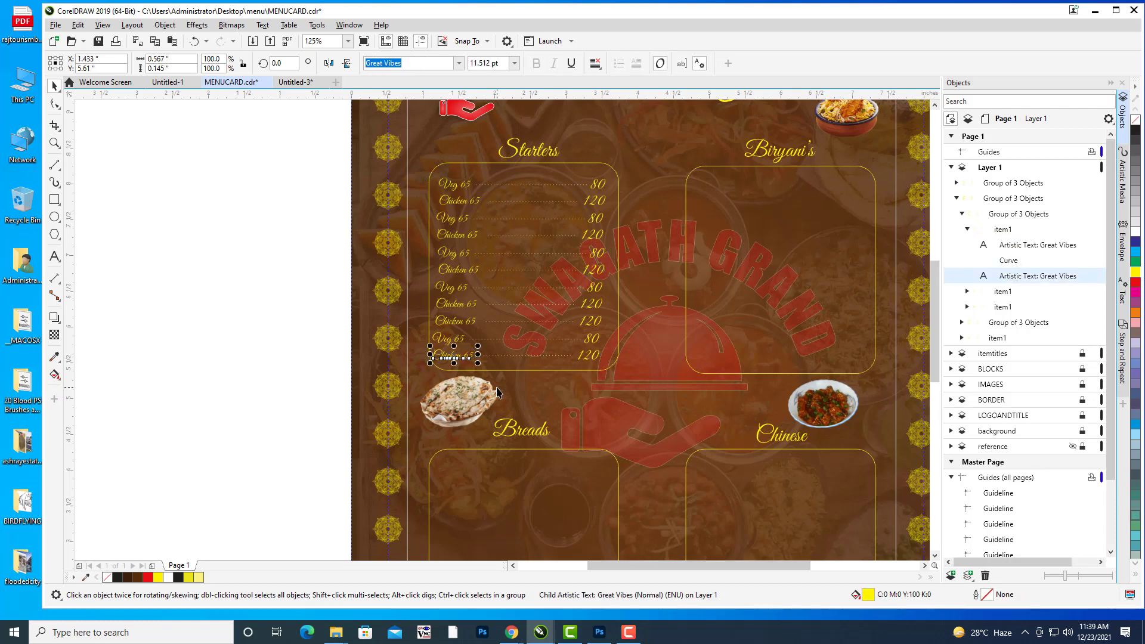
pyautogui.scroll(2, 498, 393)
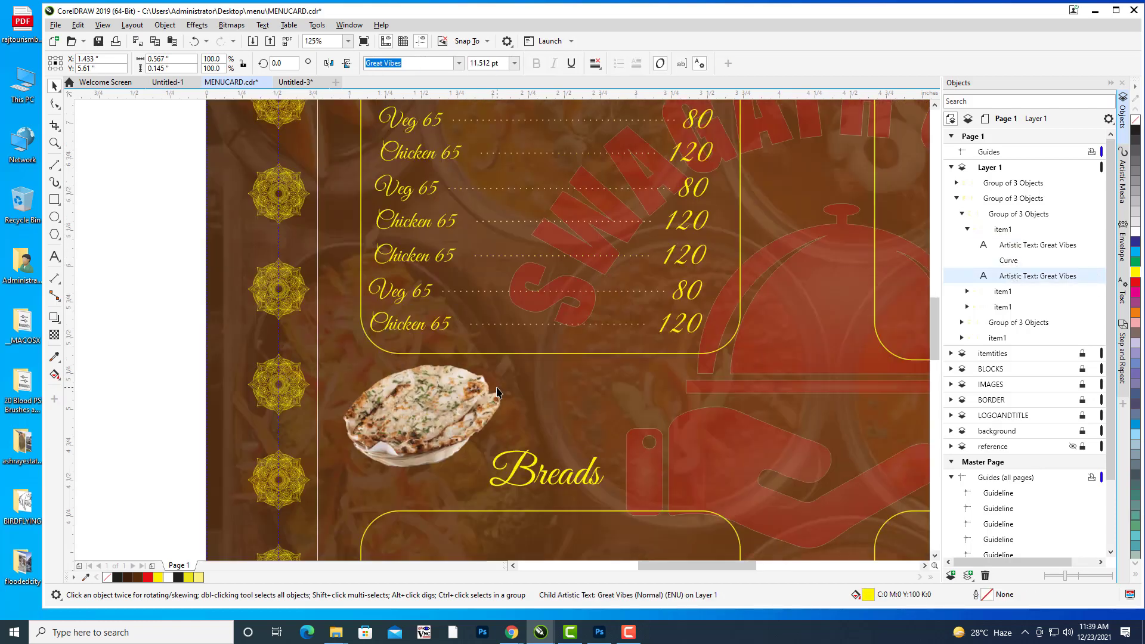
pyautogui.click(55, 257)
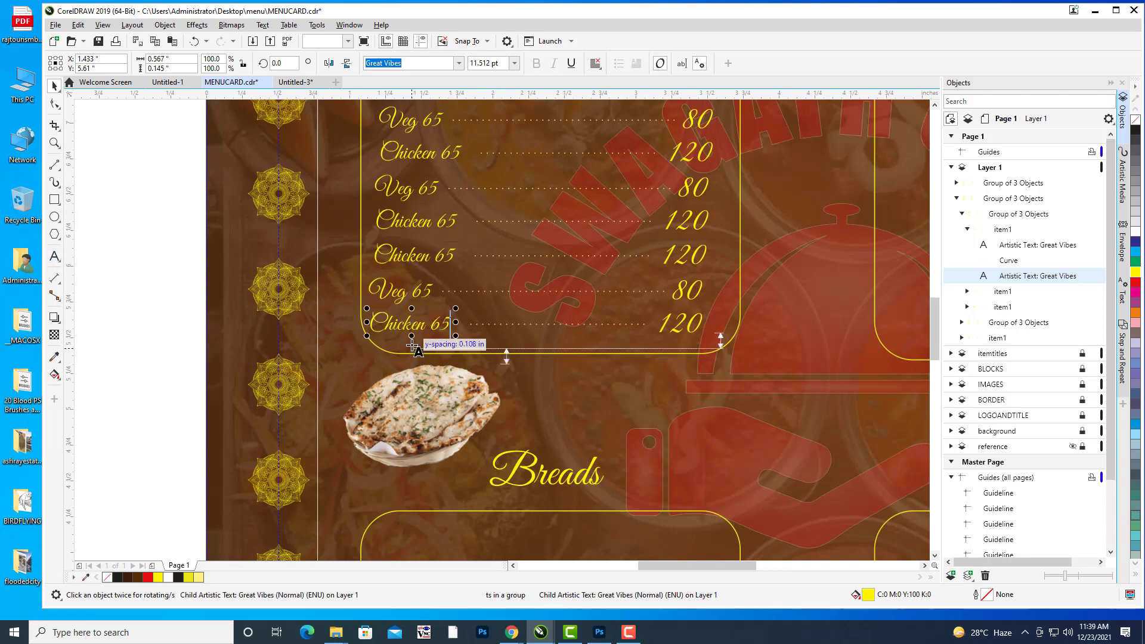
pyautogui.press('BackSpace')
pyautogui.press('BackSpace')
pyautogui.press('BackSpace')
pyautogui.press('BackSpace')
pyautogui.press('BackSpace')
pyautogui.press('BackSpace')
pyautogui.press('BackSpace')
pyautogui.press('BackSpace')
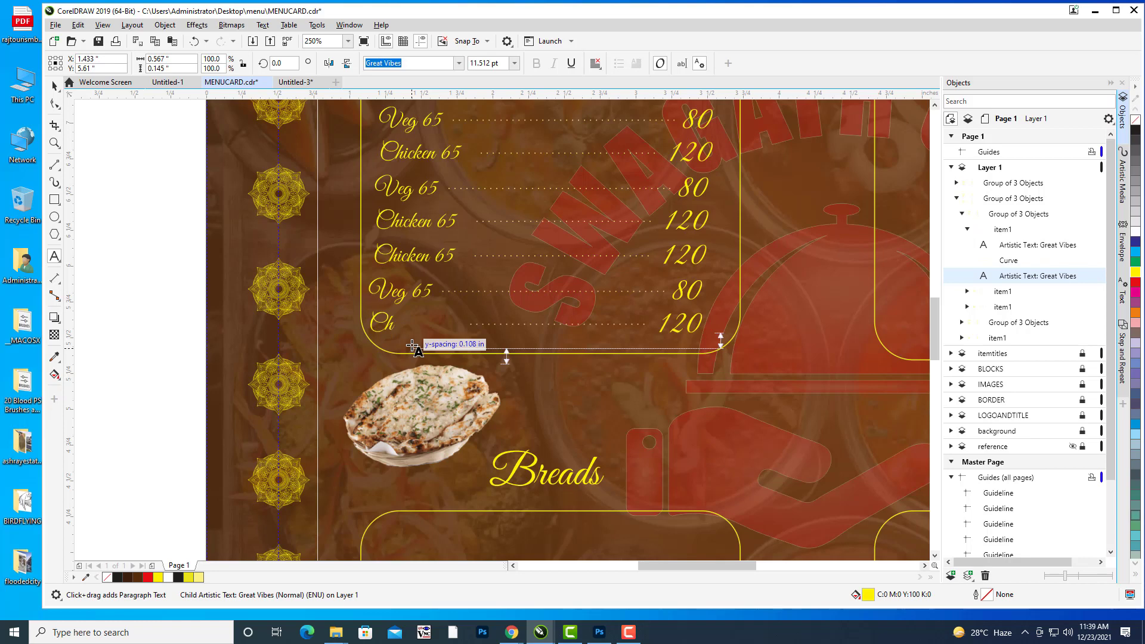
pyautogui.write('icken 6Lollipop')
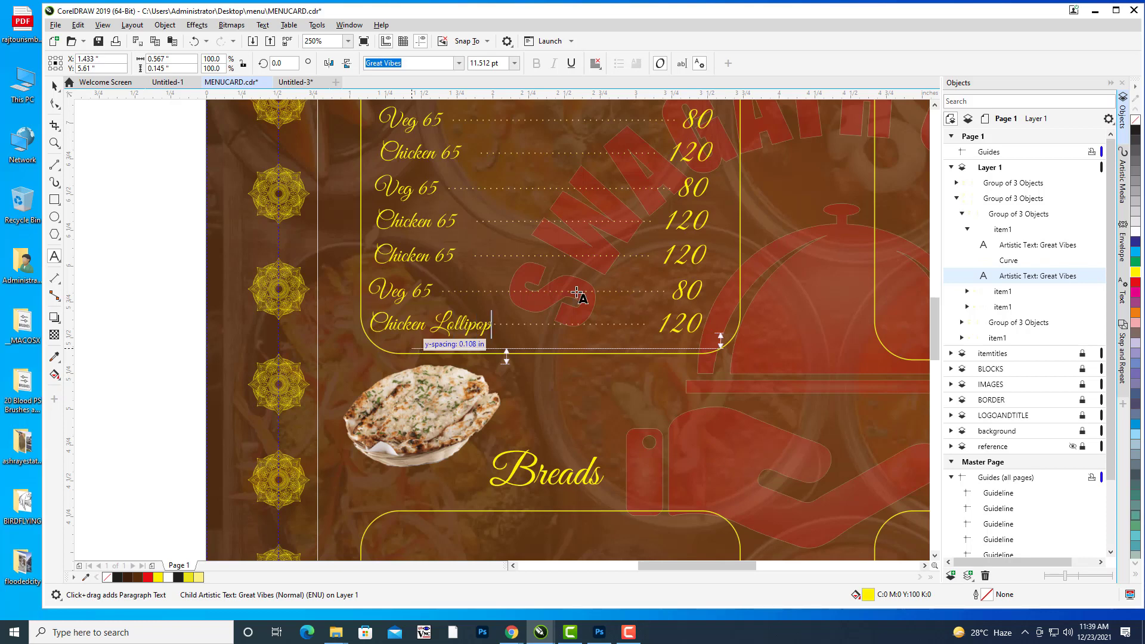
# Shorten the Chicken Lollipop row's dotted leader so it starts after the name, and set the row's price to 140.
pyautogui.click(1017, 264)
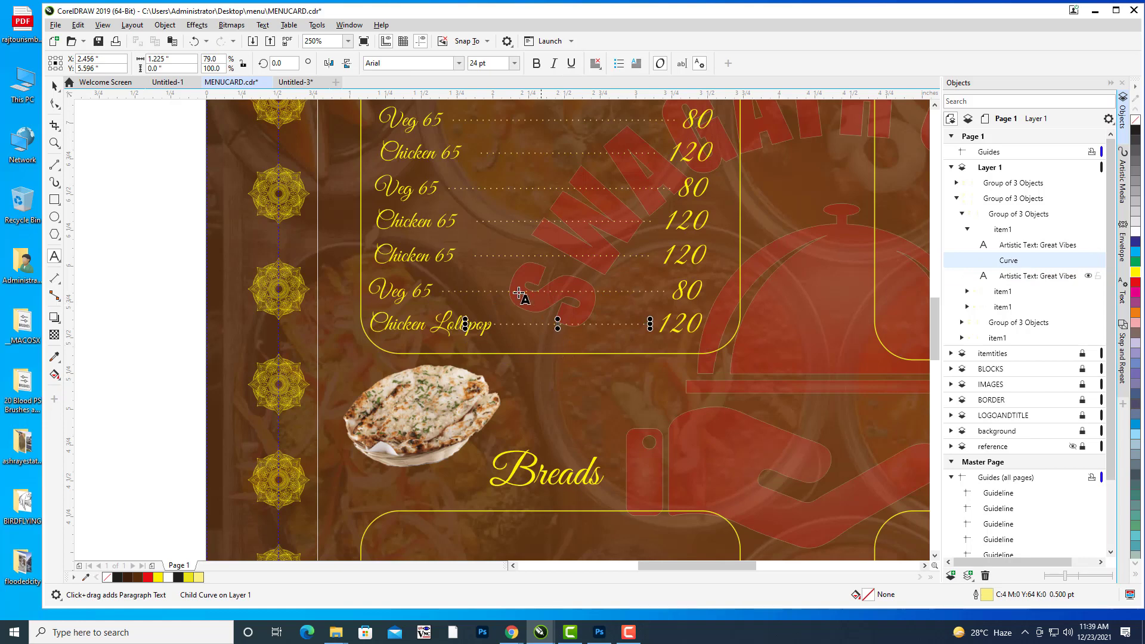
pyautogui.moveTo(466, 323); pyautogui.dragTo(505, 324)
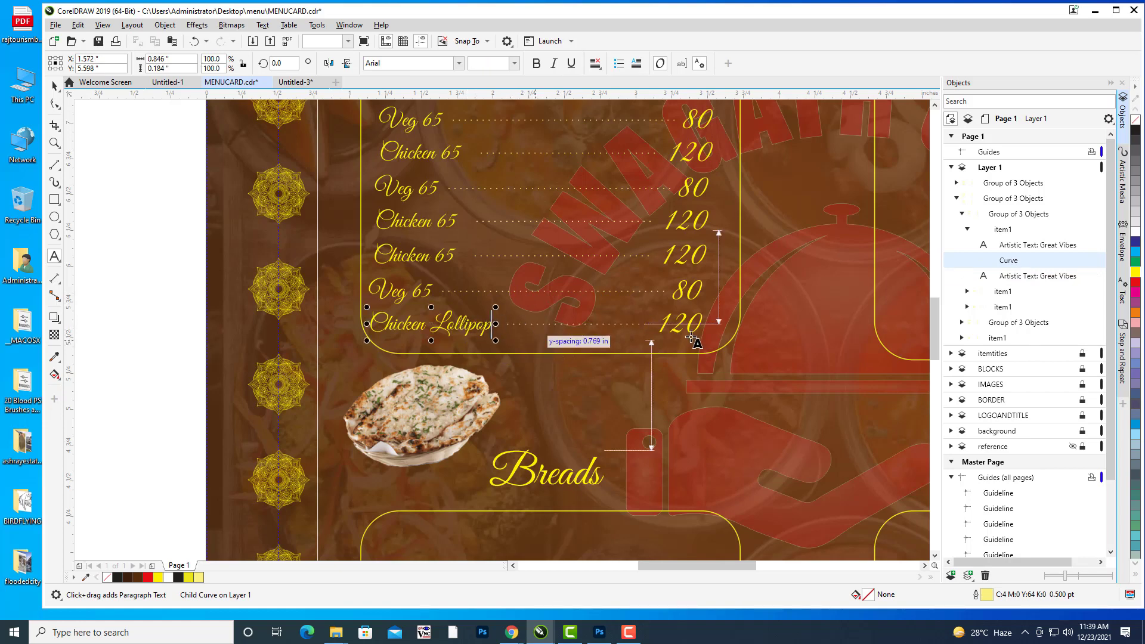
pyautogui.click(1068, 276)
pyautogui.click(1038, 250)
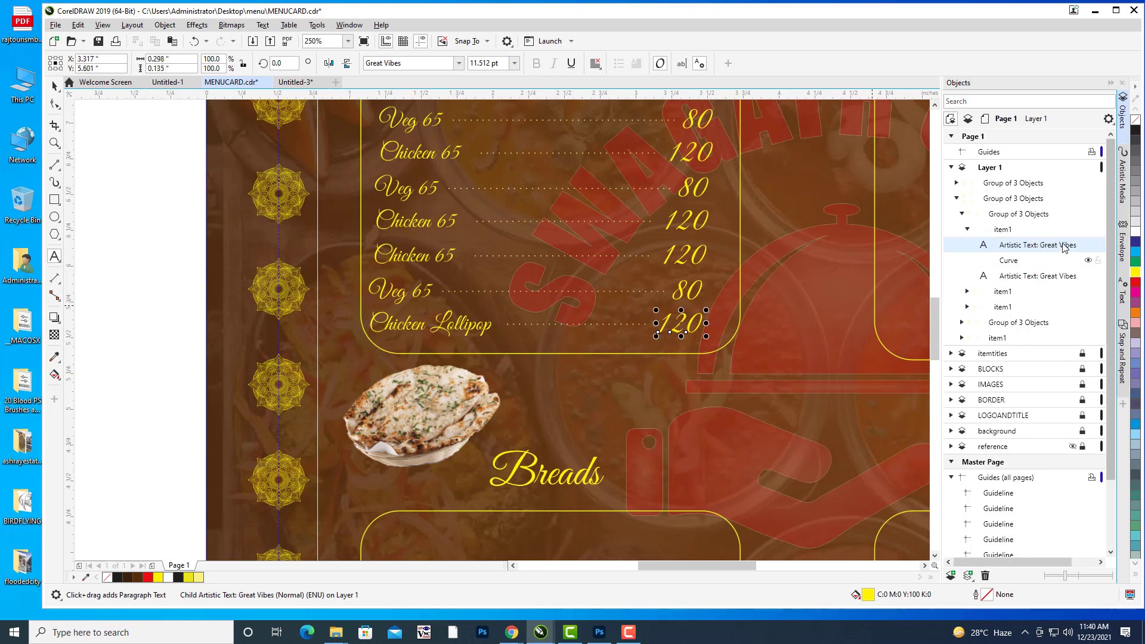
pyautogui.click(706, 321)
pyautogui.press('BackSpace')
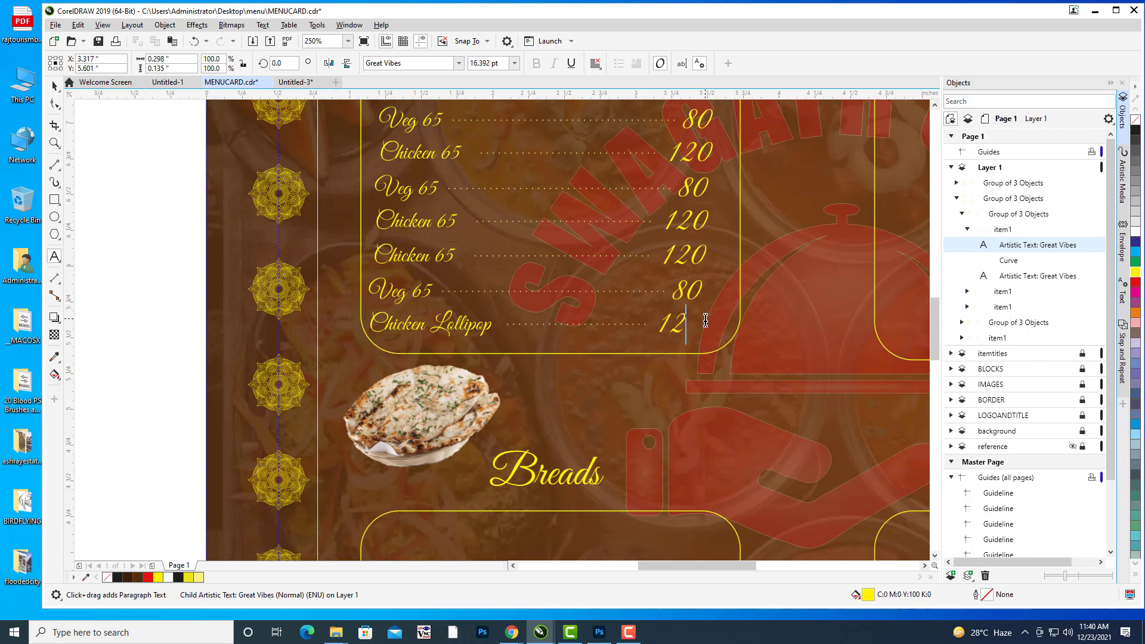
pyautogui.press('BackSpace')
pyautogui.press('BackSpace')
pyautogui.write('140')
pyautogui.hotkey('ctrl', 'space')
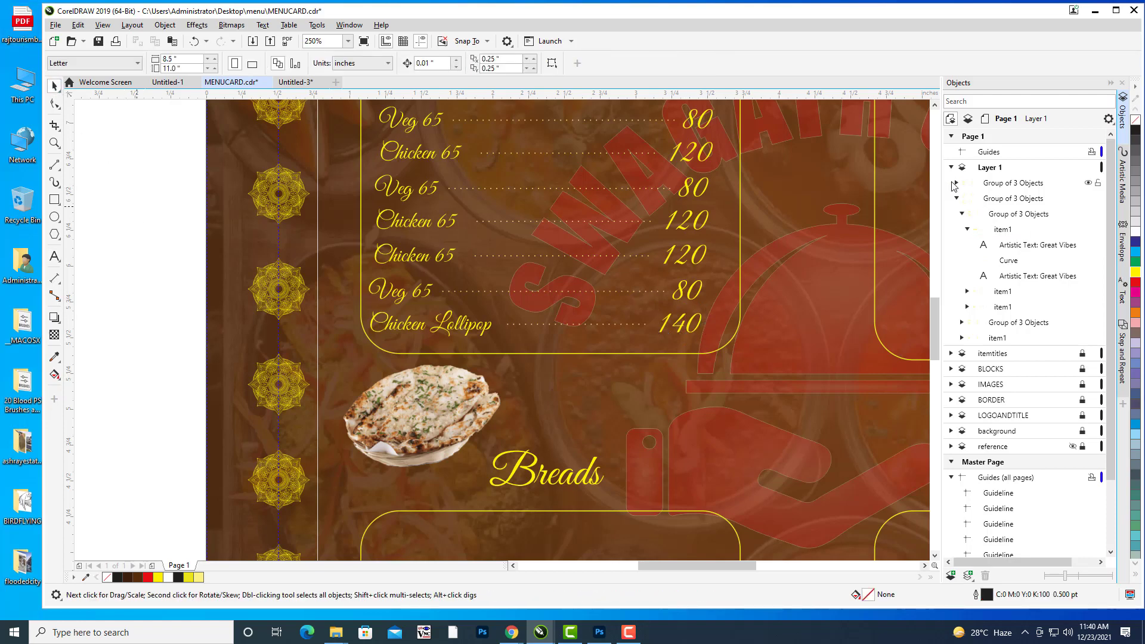
# Group the two three-object groups on Layer 1 so the whole Starters list is one group.
pyautogui.click(957, 199)
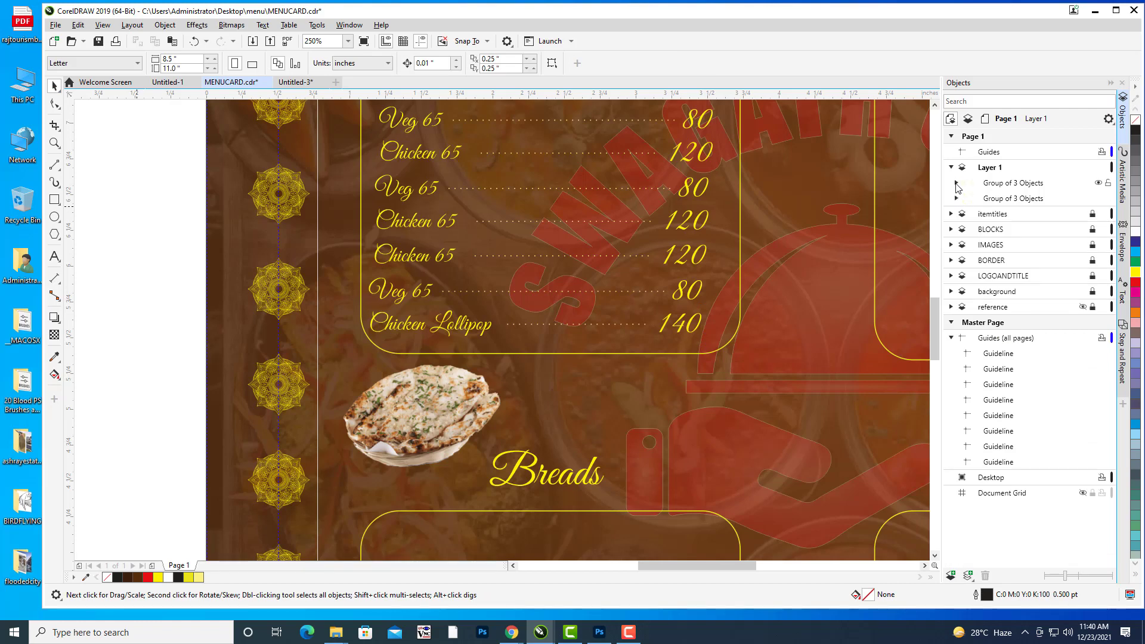
pyautogui.click(957, 183)
pyautogui.click(957, 183)
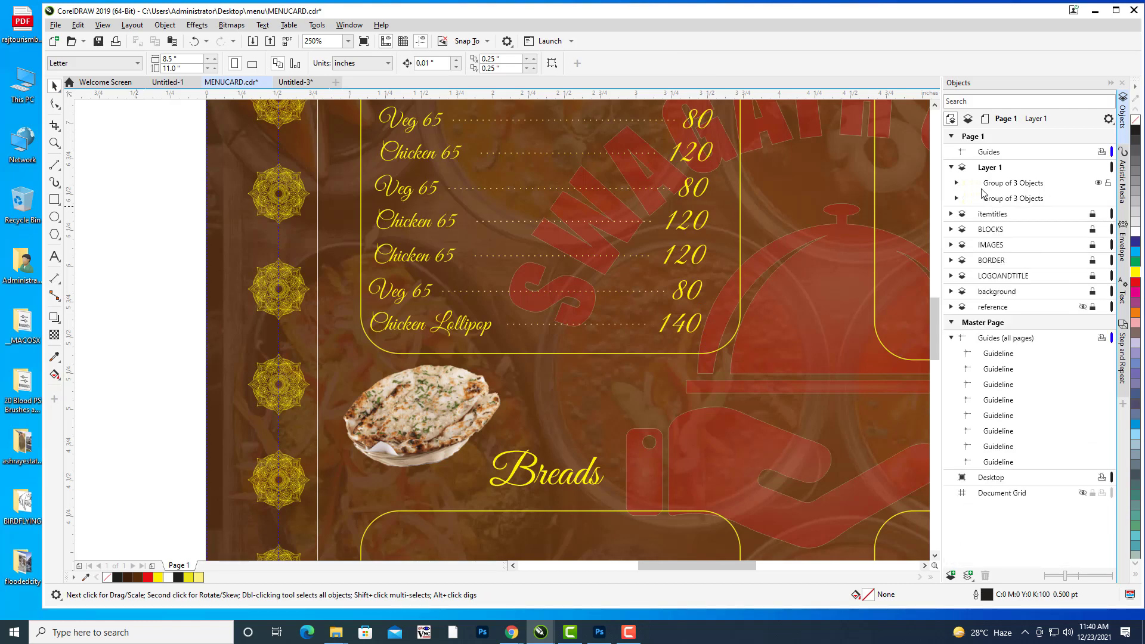
pyautogui.click(1016, 185)
pyautogui.keyDown('ctrl'); pyautogui.click(1017, 200); pyautogui.keyUp('ctrl')
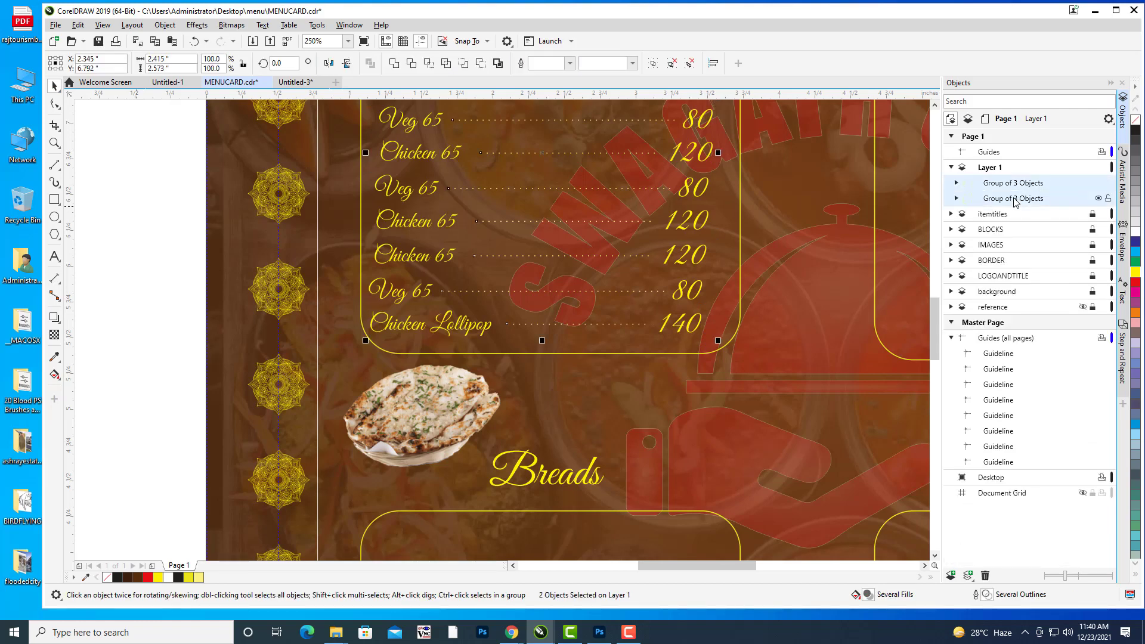
pyautogui.hotkey('ctrl', 'g')
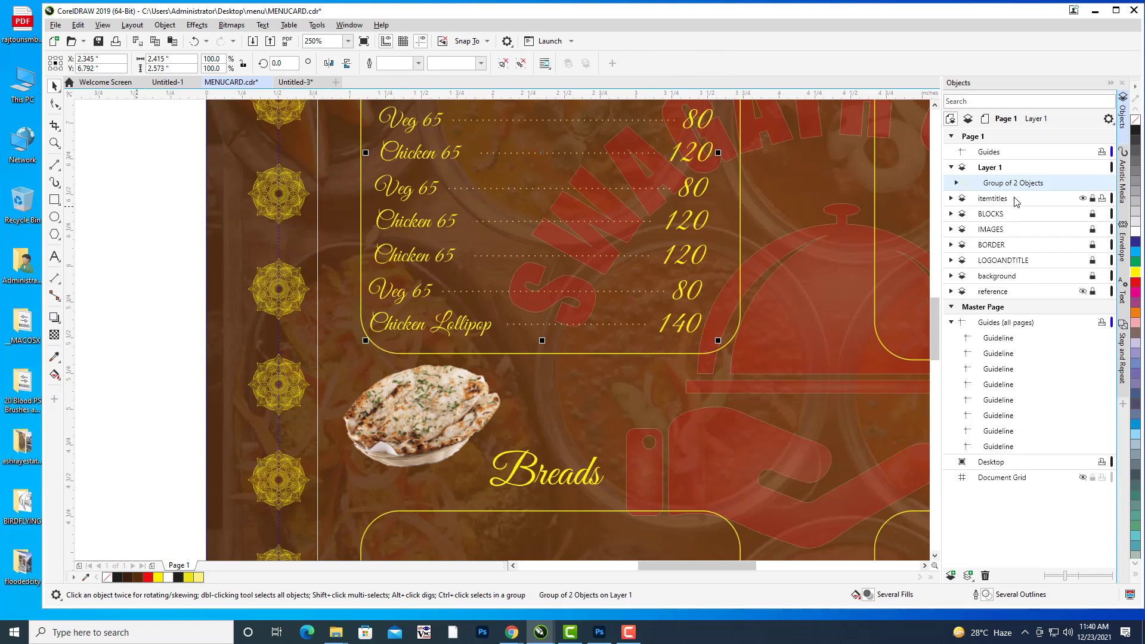
# Duplicate the grouped Starters list and place the copy inside the Biryani's box.
pyautogui.moveTo(734, 278); pyautogui.dragTo(664, 366)
pyautogui.scroll(-1, 735, 302)
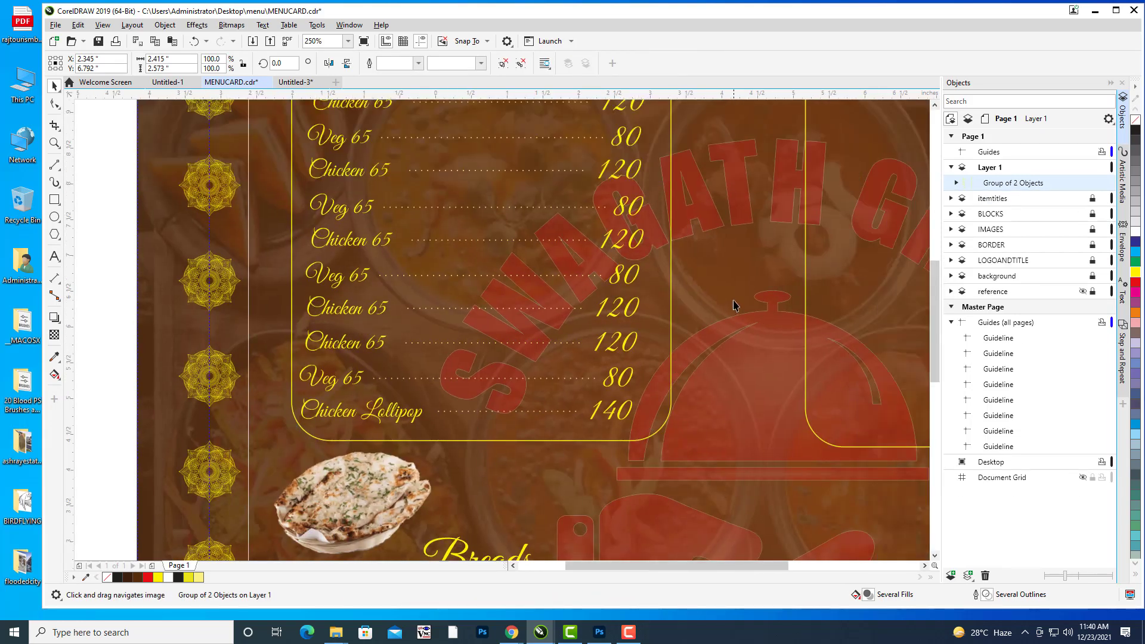
pyautogui.scroll(-1, 733, 305)
pyautogui.moveTo(744, 296); pyautogui.dragTo(650, 305)
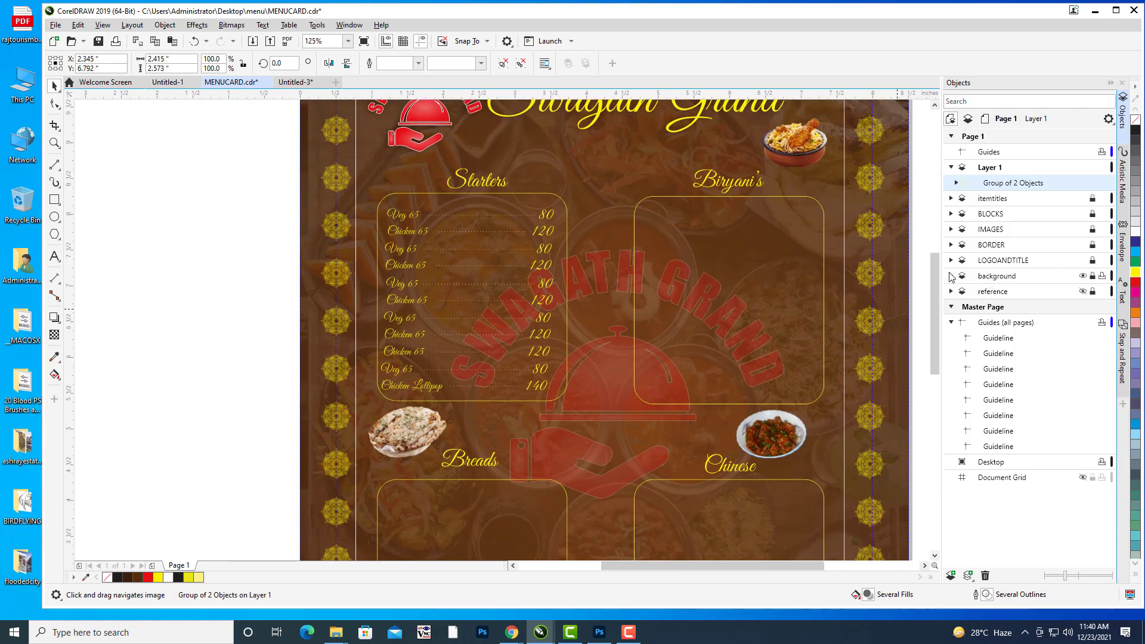
pyautogui.hotkey('ctrl', 'd')
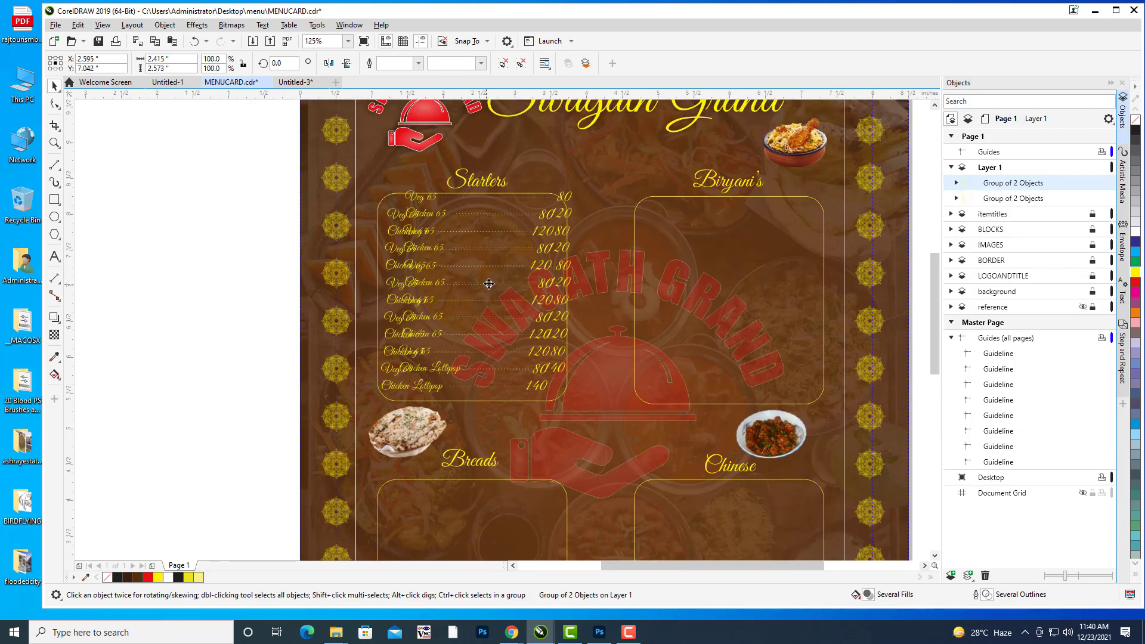
pyautogui.moveTo(486, 285); pyautogui.dragTo(656, 284)
# Duplicate the item list again and place the copy inside the Breads box at about X 2.376", Y 2.841".
pyautogui.scroll(-1, 676, 296)
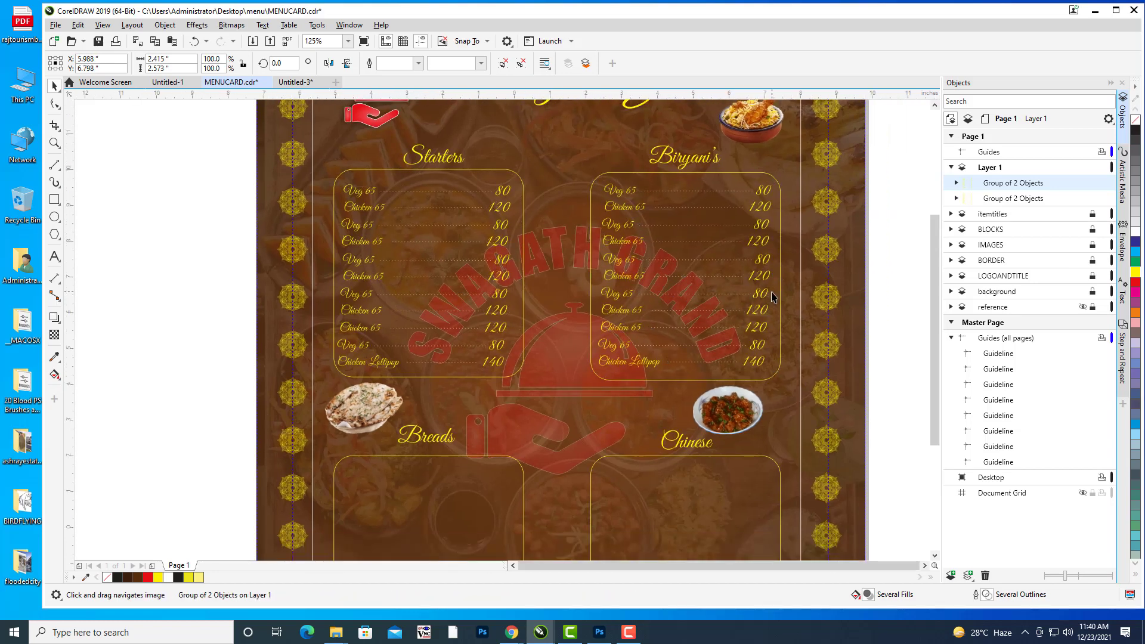
pyautogui.scroll(-2, 800, 320)
pyautogui.moveTo(821, 330); pyautogui.dragTo(821, 310)
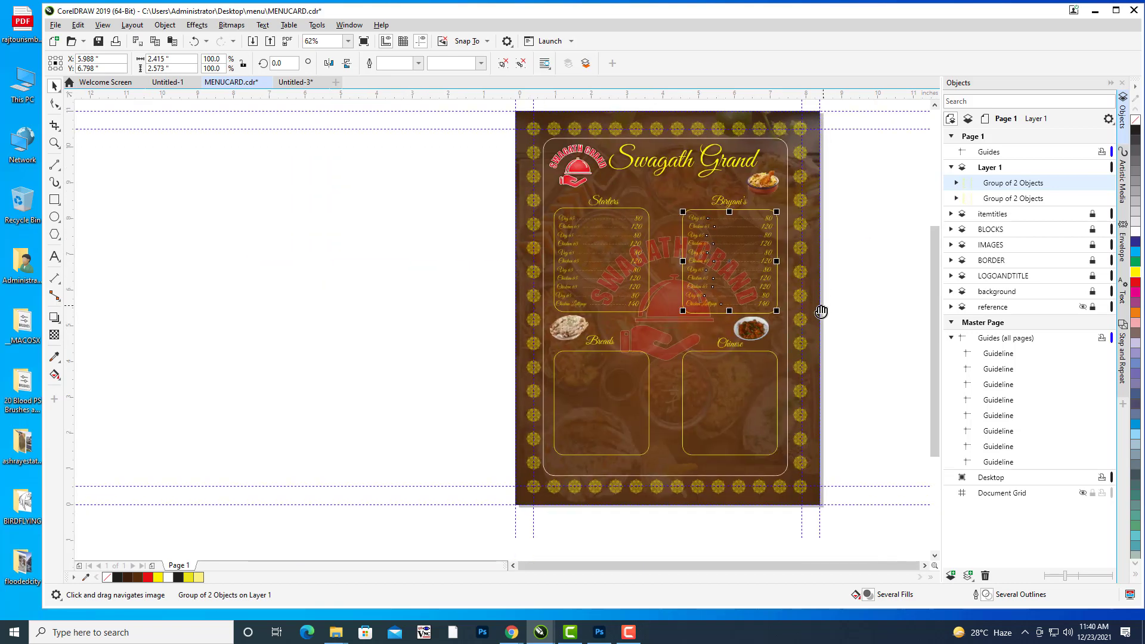
pyautogui.hotkey('ctrl', 'd')
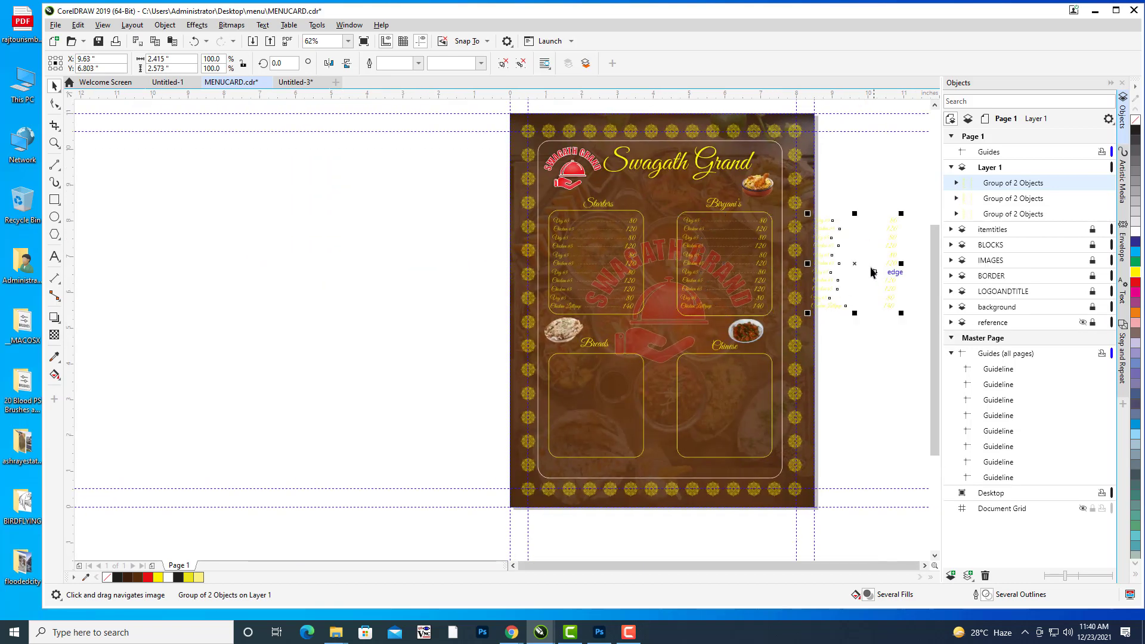
pyautogui.moveTo(854, 262); pyautogui.dragTo(639, 399)
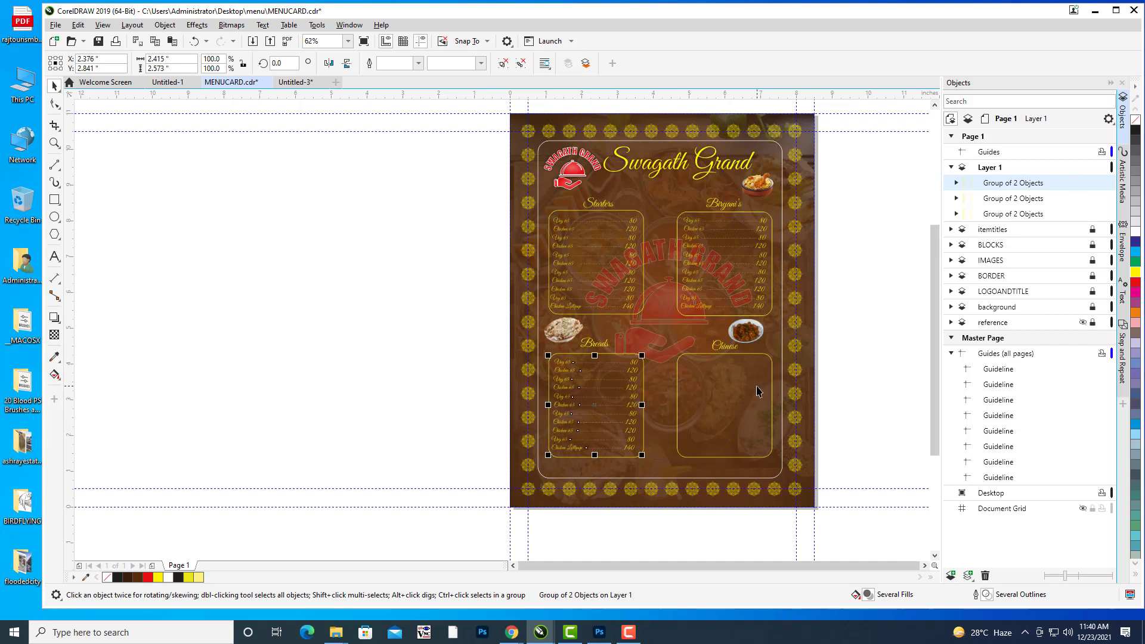
# Paste another copy of the item list into the Chinese box and nudge it left to X 5.99" and slightly down.
pyautogui.hotkey('ctrl', 'v')
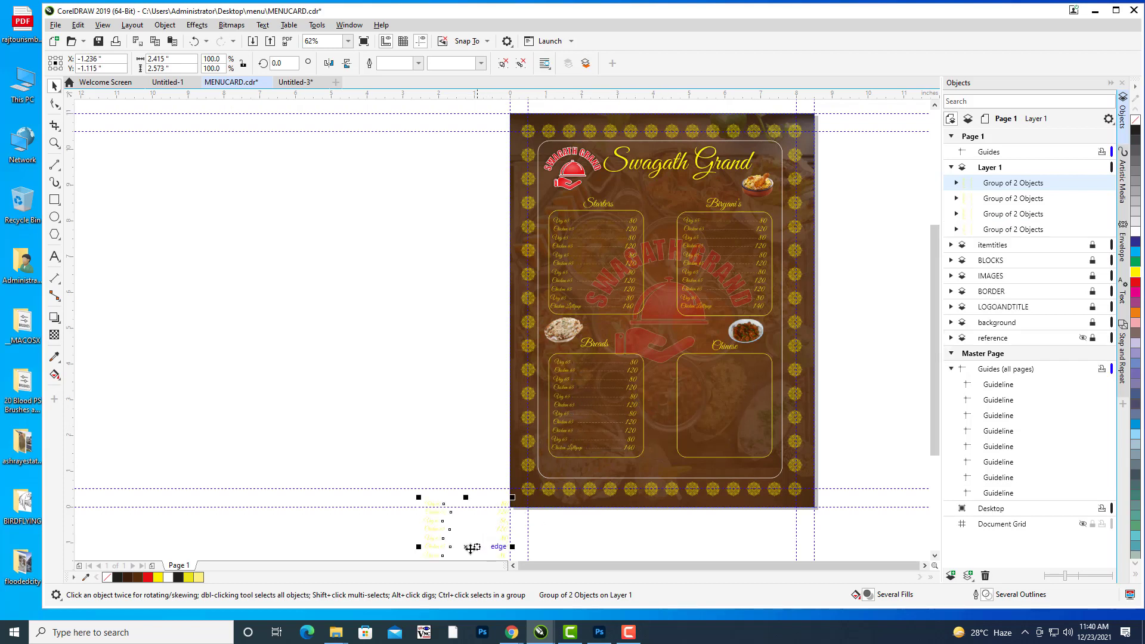
pyautogui.moveTo(466, 548); pyautogui.dragTo(724, 406)
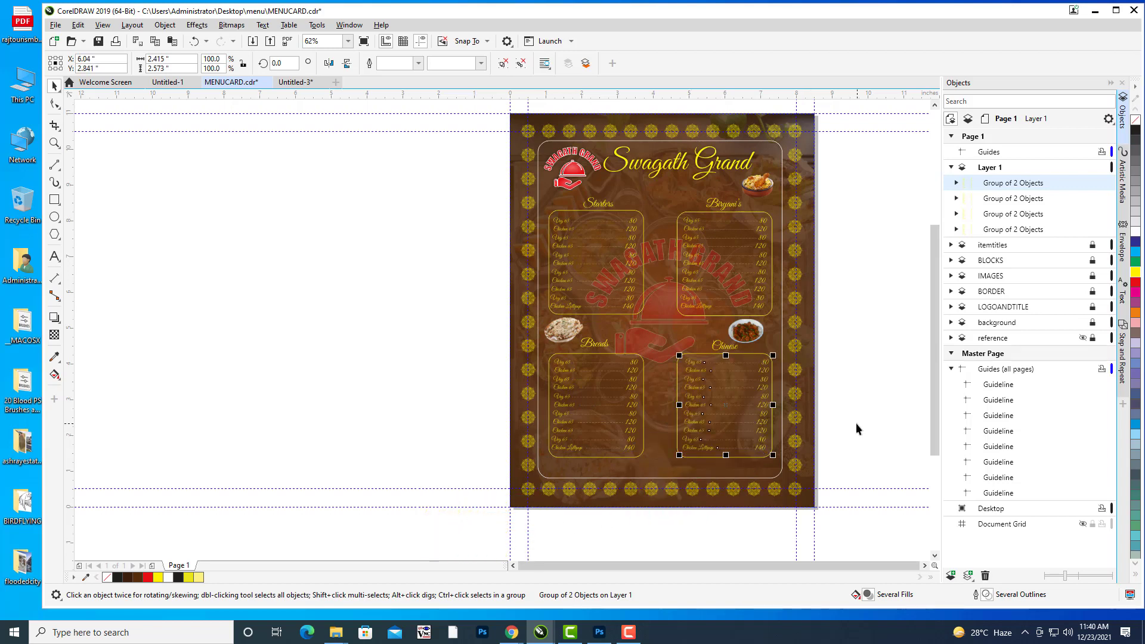
pyautogui.press('Left')
pyautogui.press('Left')
pyautogui.press('Left')
pyautogui.press('Left')
pyautogui.press('Left')
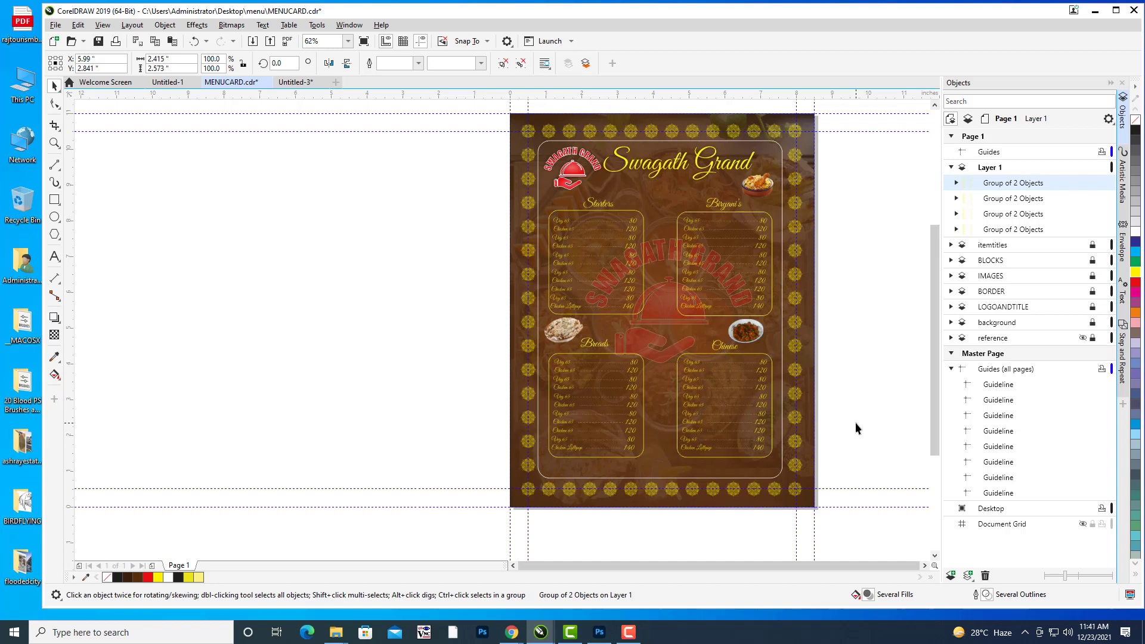
pyautogui.press('Down')
pyautogui.press('Escape')
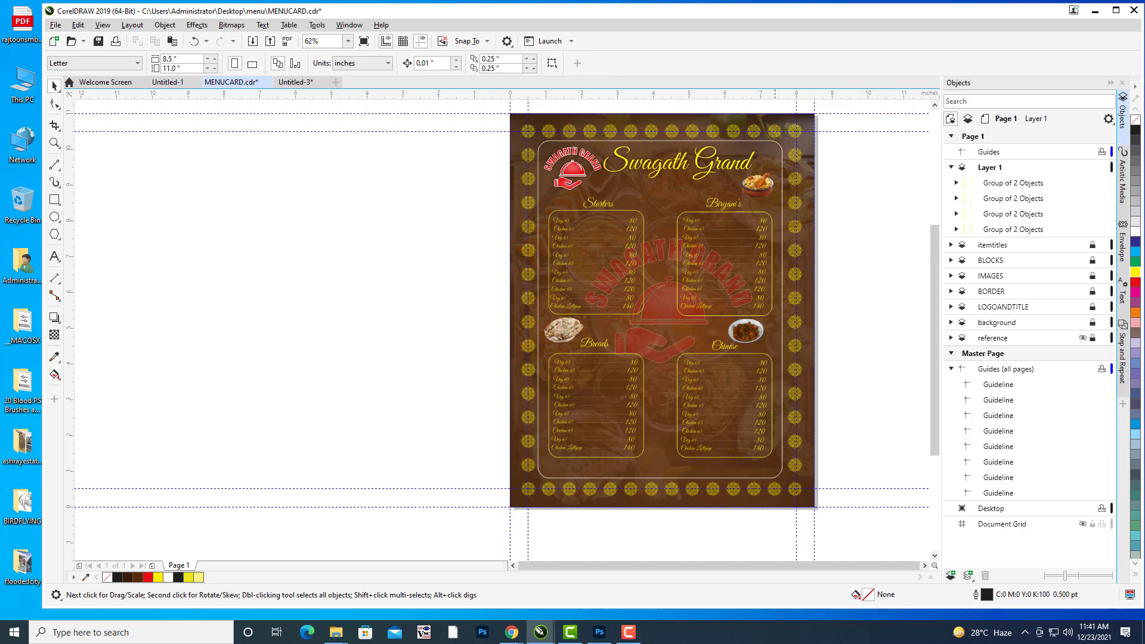
# Expand the Biryani's list group through its nested three-object group and select its first row, item1.
pyautogui.hscroll(1, 793, 276)
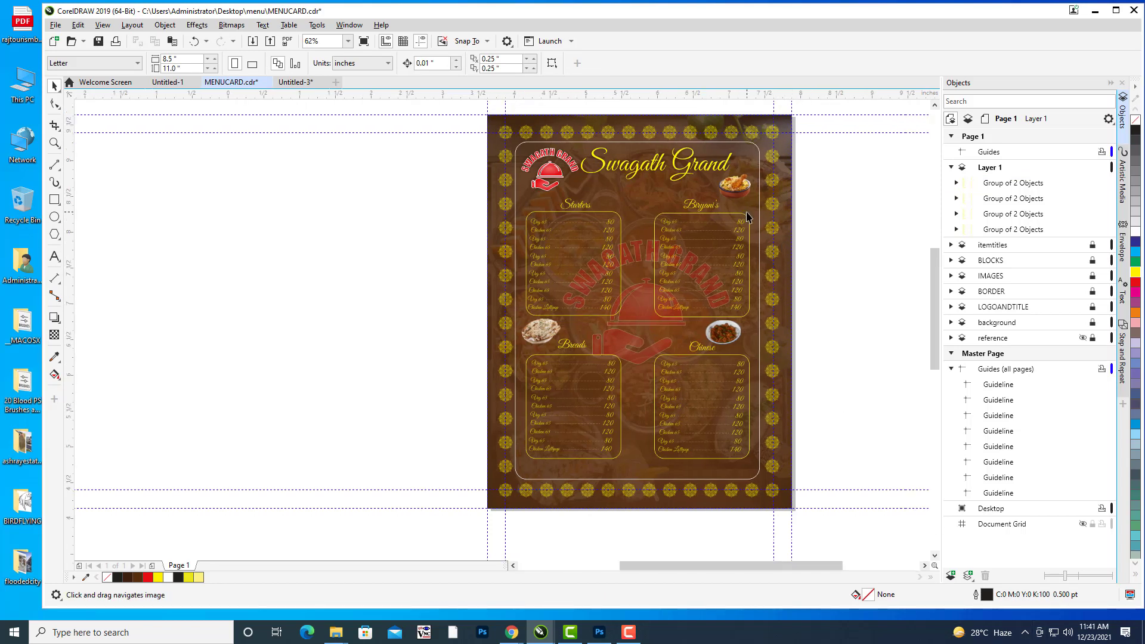
pyautogui.scroll(3, 748, 216)
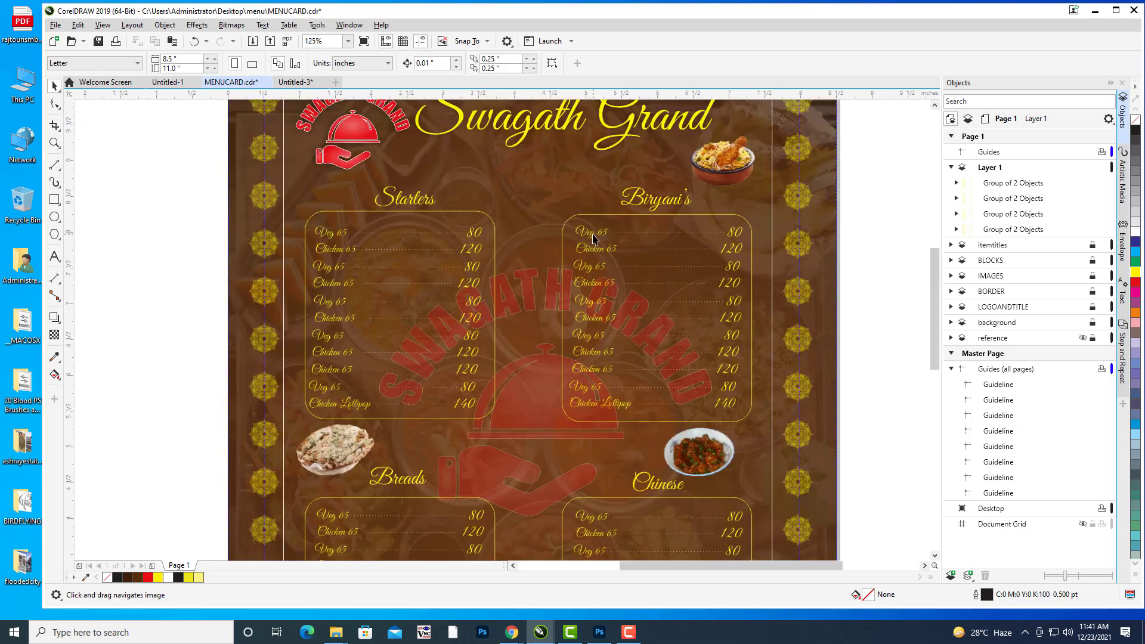
pyautogui.click(594, 238)
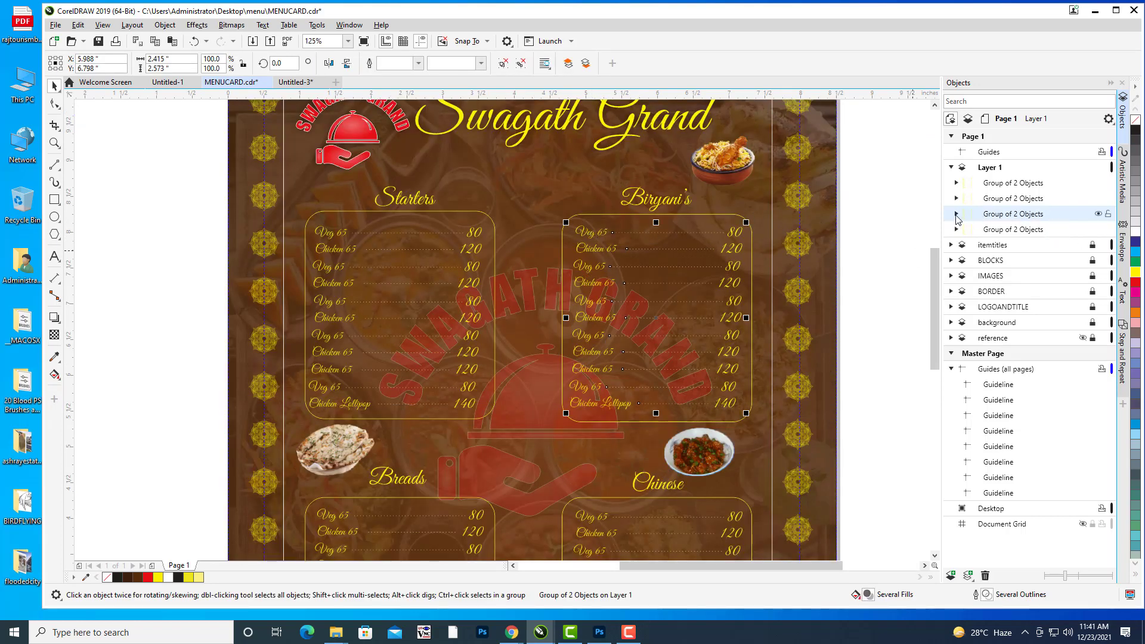
pyautogui.click(956, 215)
pyautogui.click(1014, 232)
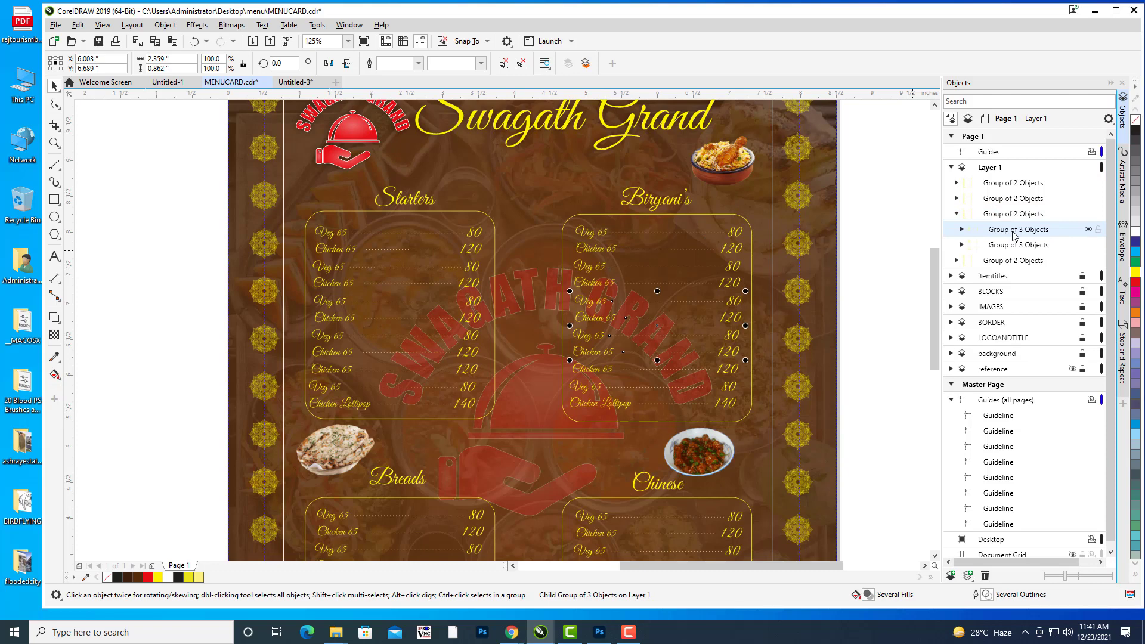
pyautogui.click(1014, 246)
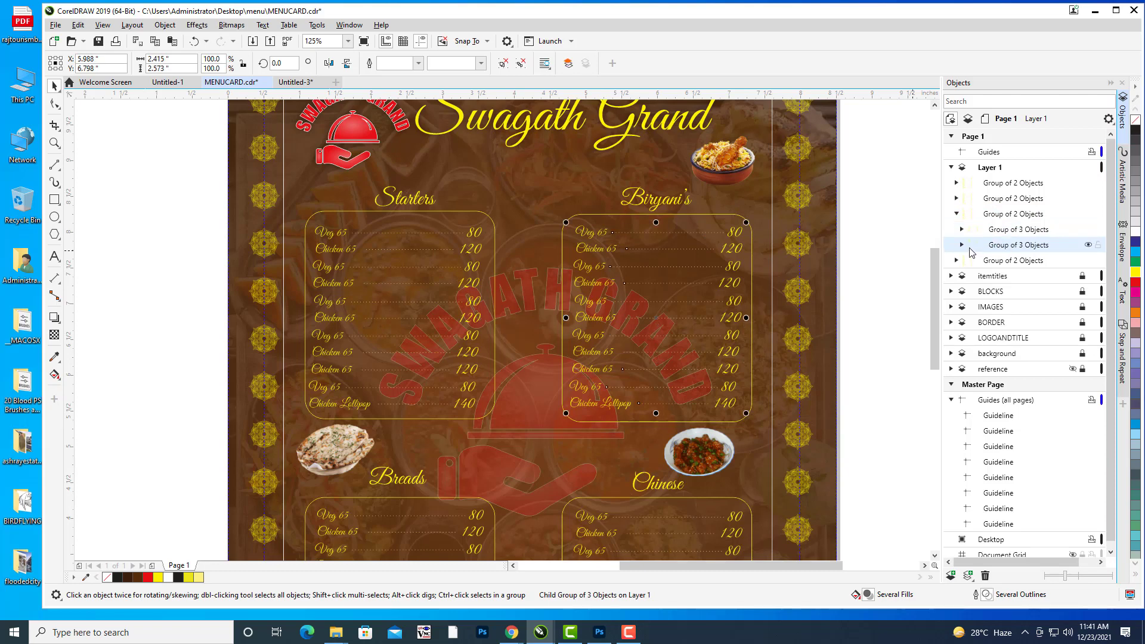
pyautogui.click(961, 245)
pyautogui.click(1004, 261)
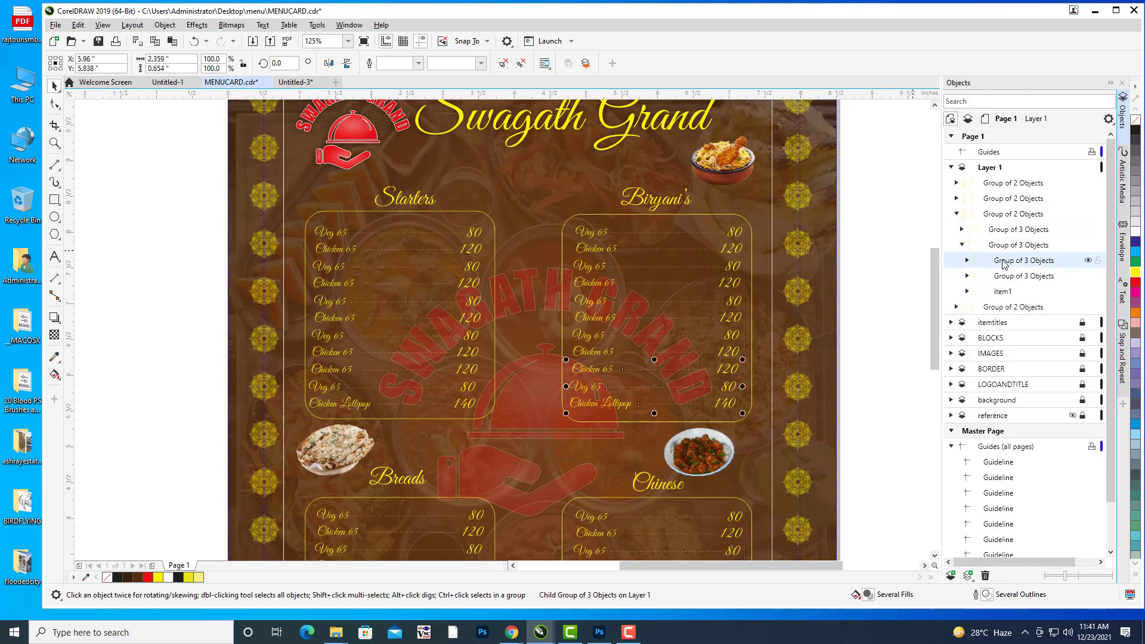
pyautogui.click(1005, 277)
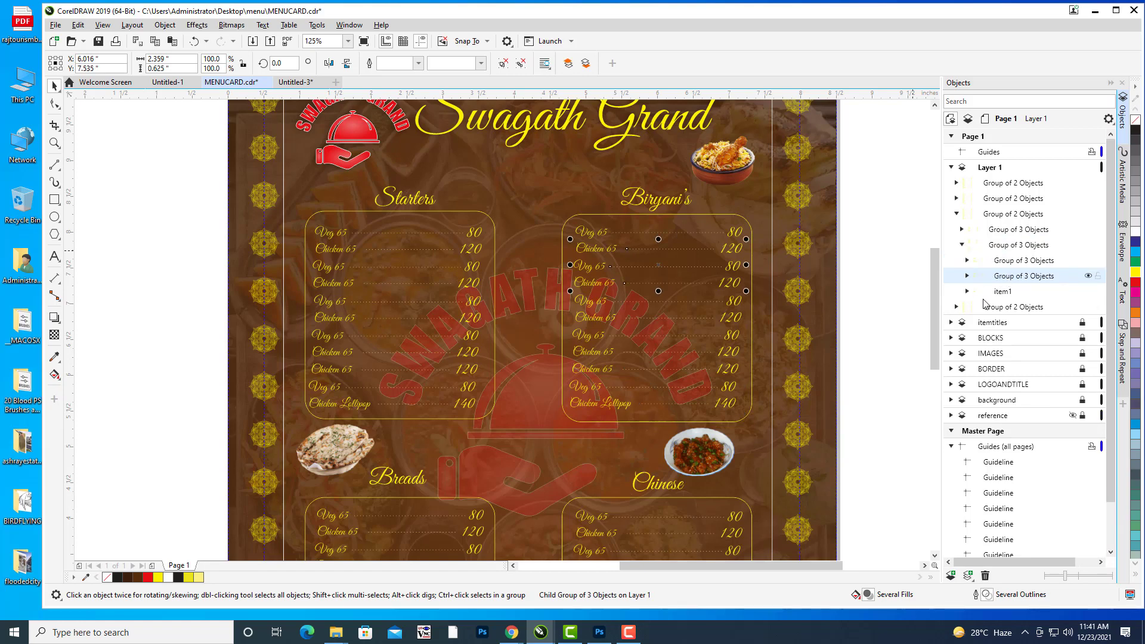
pyautogui.click(998, 292)
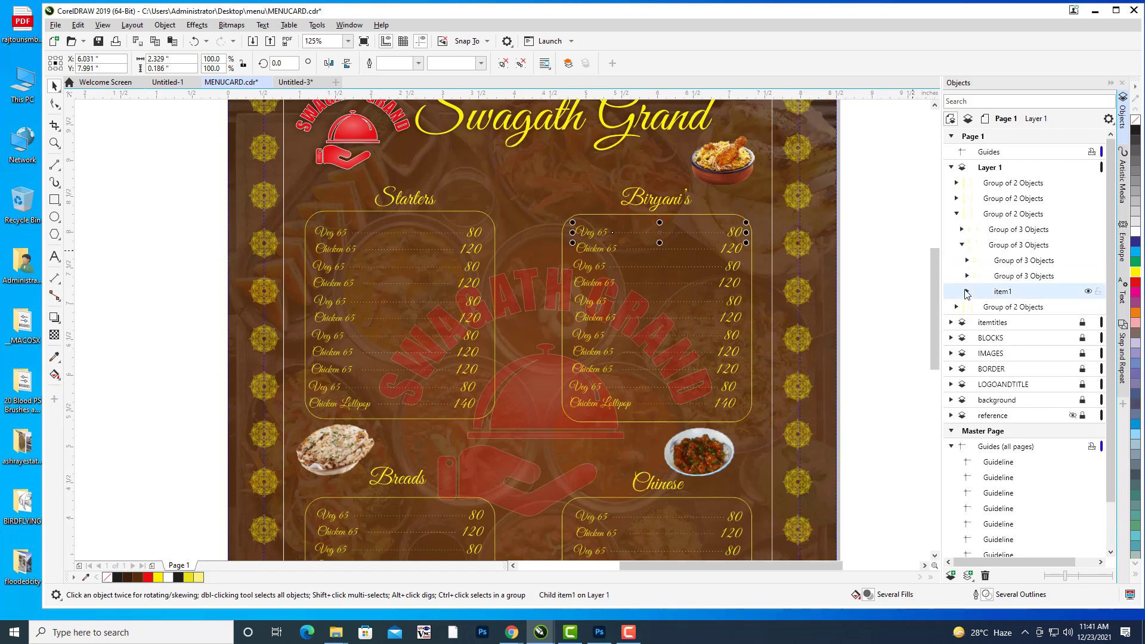
# Replace the item name in the first row of the Biryani's list with "Chicken Biryani".
pyautogui.click(967, 292)
pyautogui.click(1019, 308)
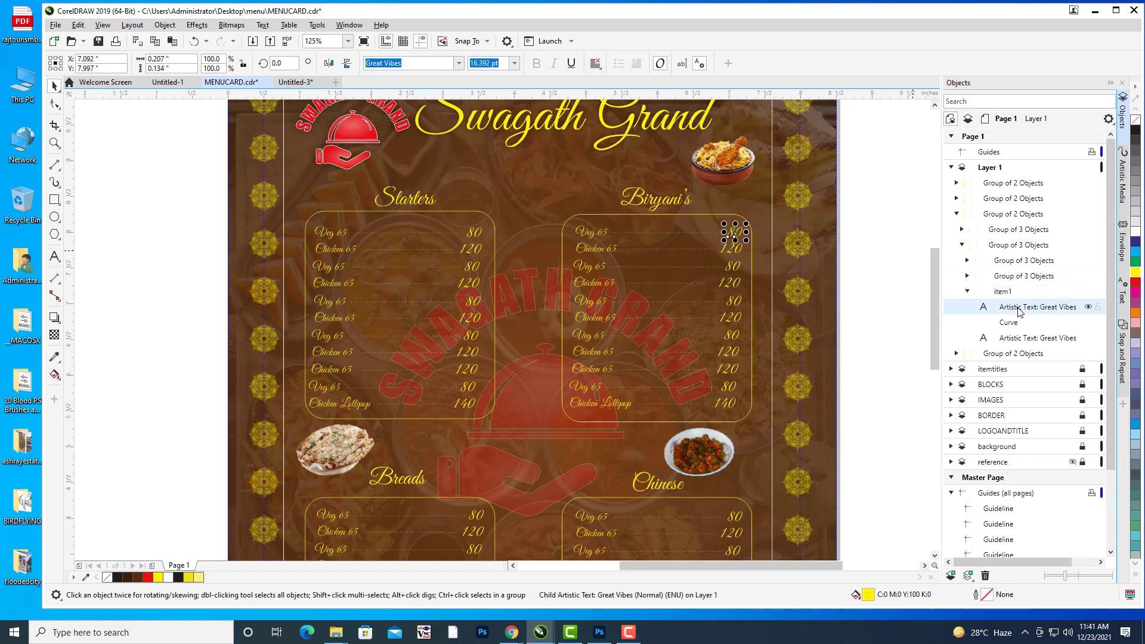
pyautogui.click(1011, 328)
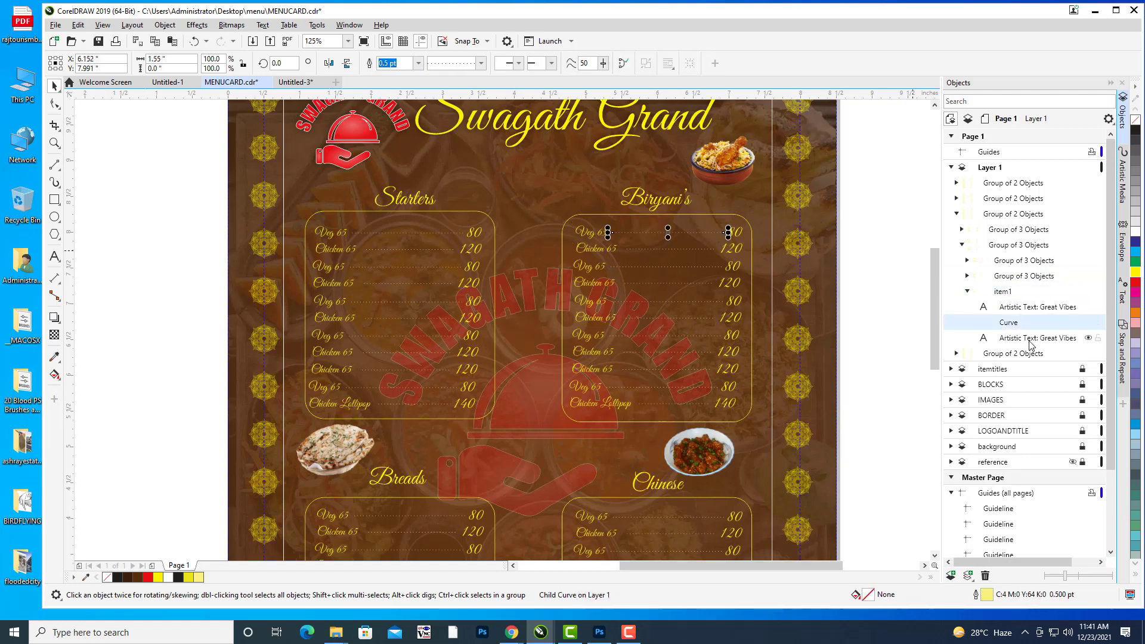
pyautogui.click(1032, 340)
pyautogui.scroll(4, 619, 227)
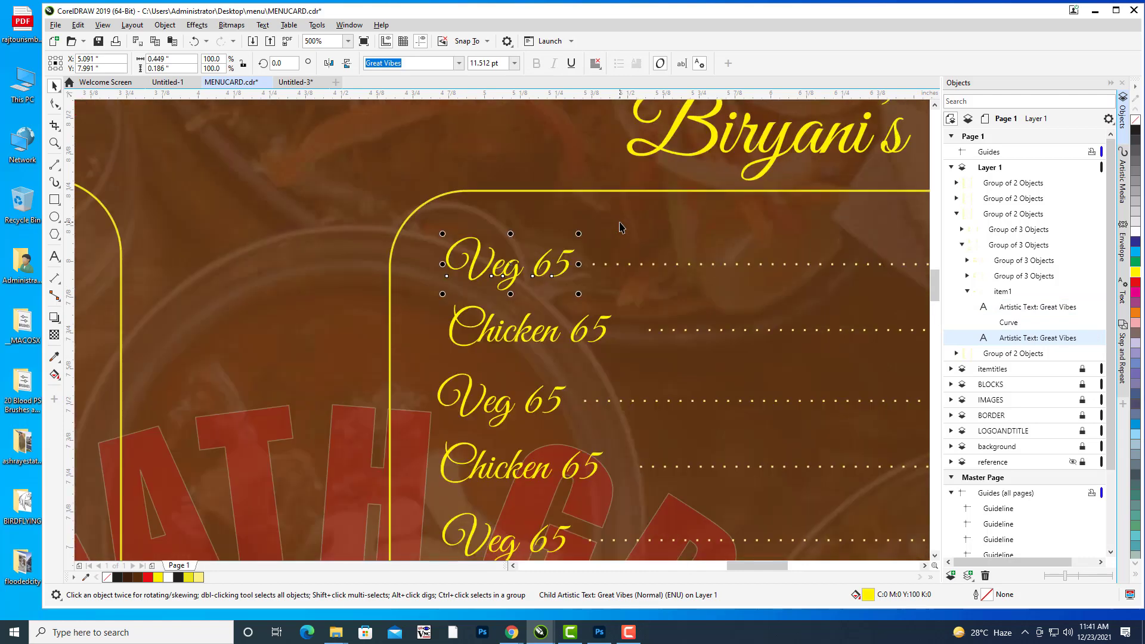
pyautogui.click(55, 258)
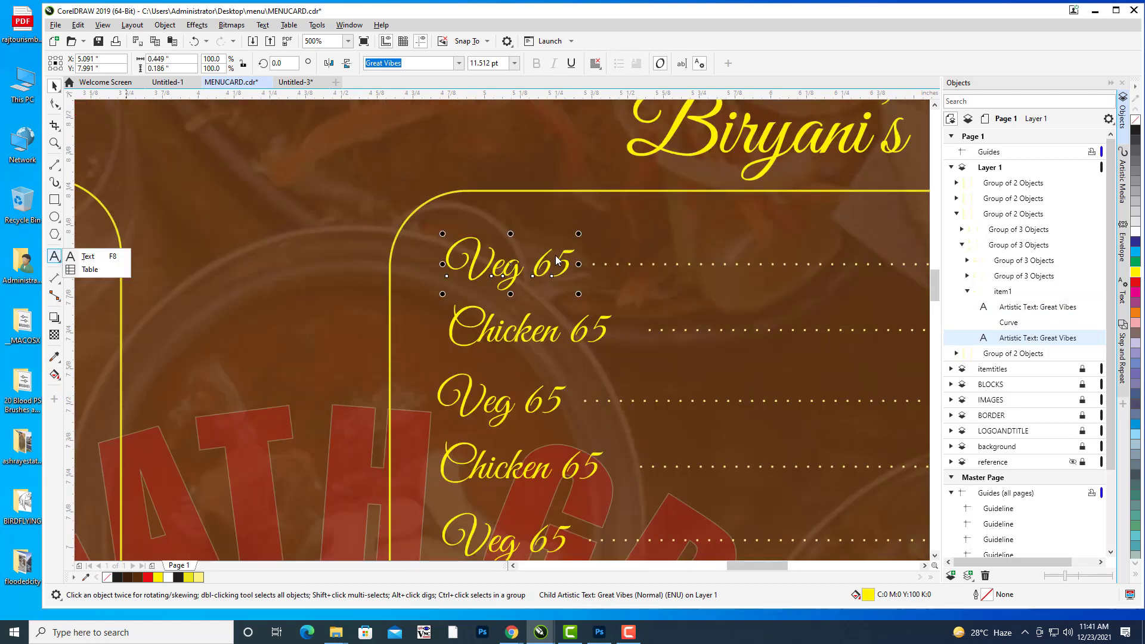
pyautogui.click(88, 257)
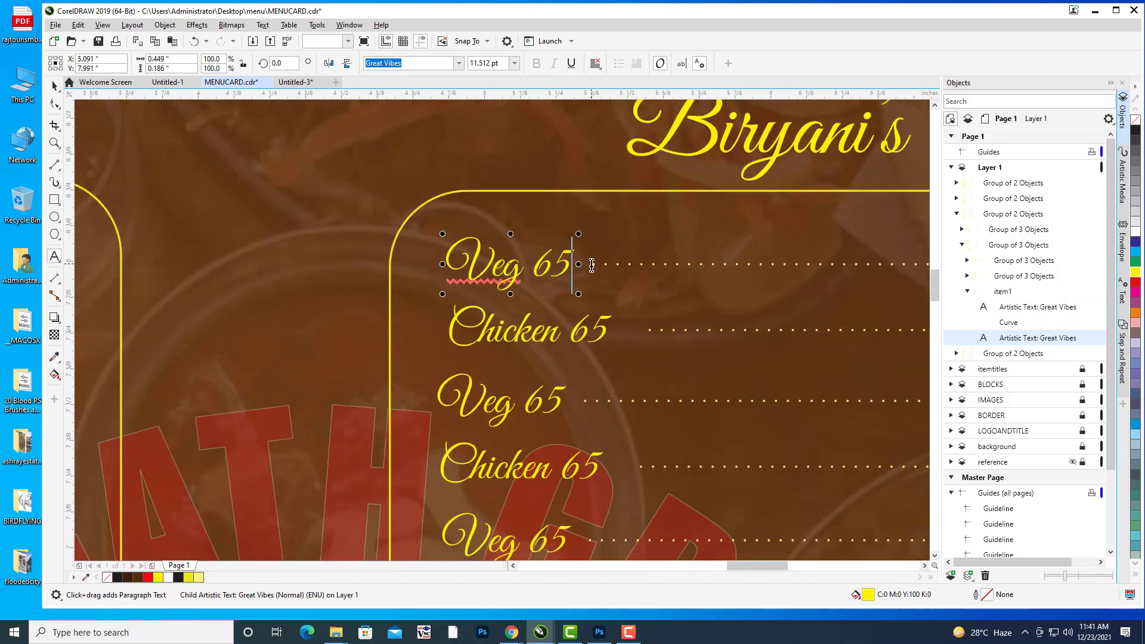
pyautogui.press('BackSpace')
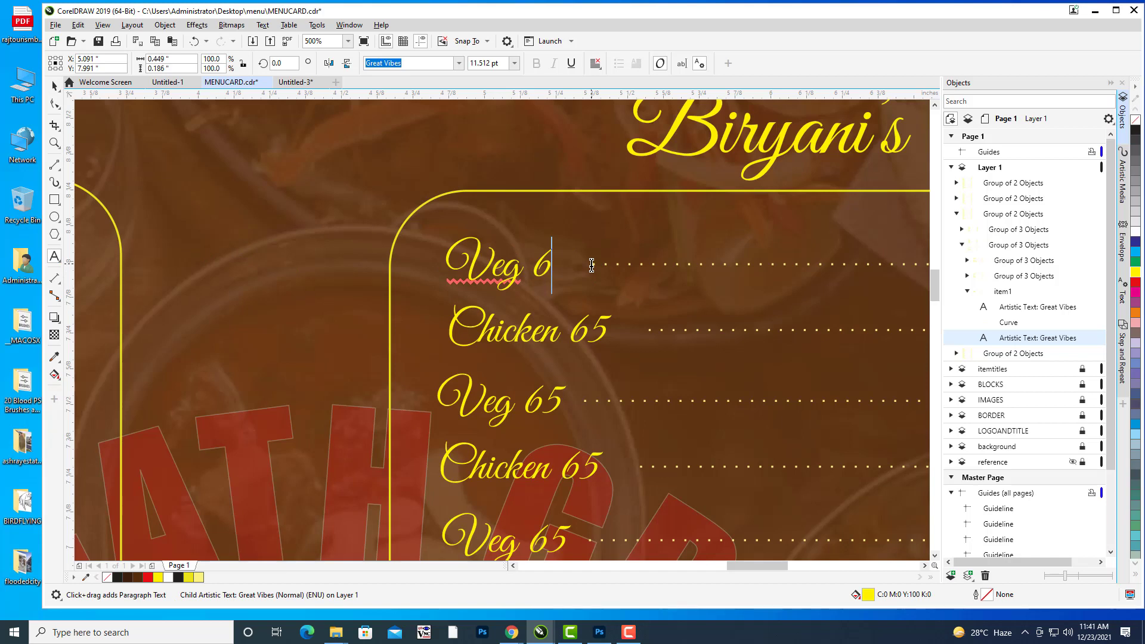
pyautogui.press('BackSpace')
pyautogui.press('BackSpace')
pyautogui.press('BackSpace')
pyautogui.press('BackSpace')
pyautogui.press('BackSpace')
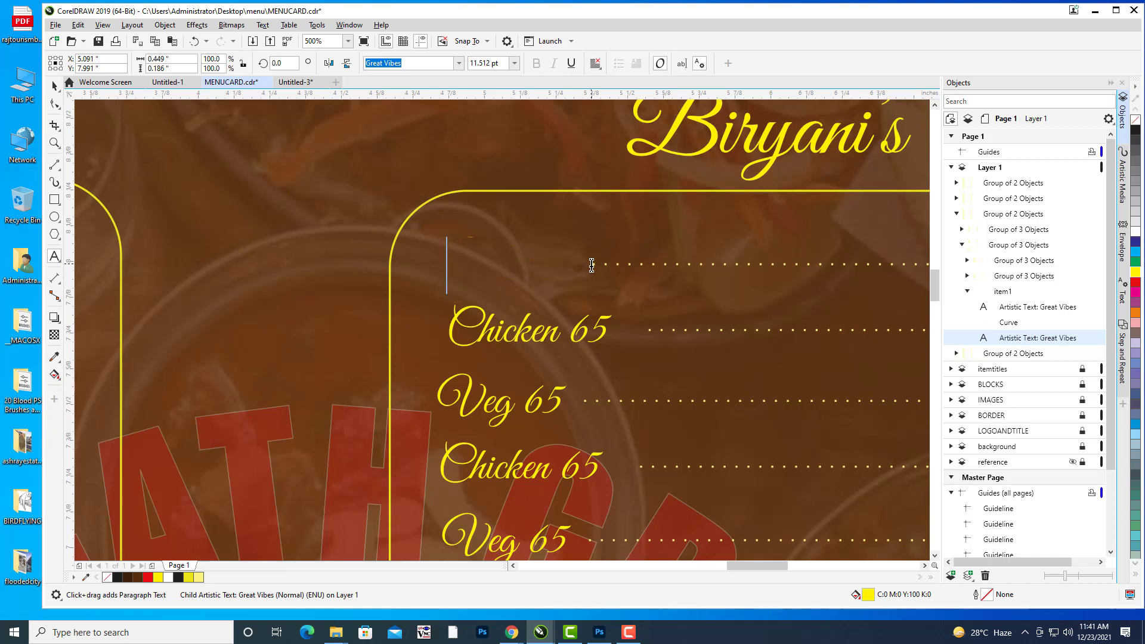
pyautogui.write('V')
pyautogui.press('BackSpace')
pyautogui.write('Chi')
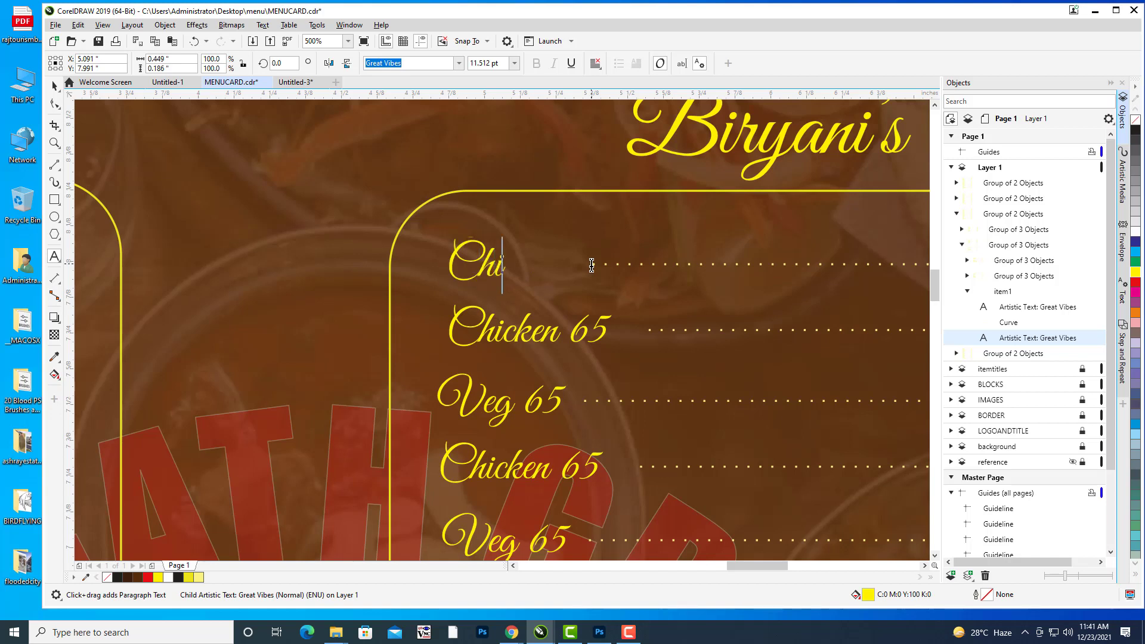
pyautogui.write('cken B')
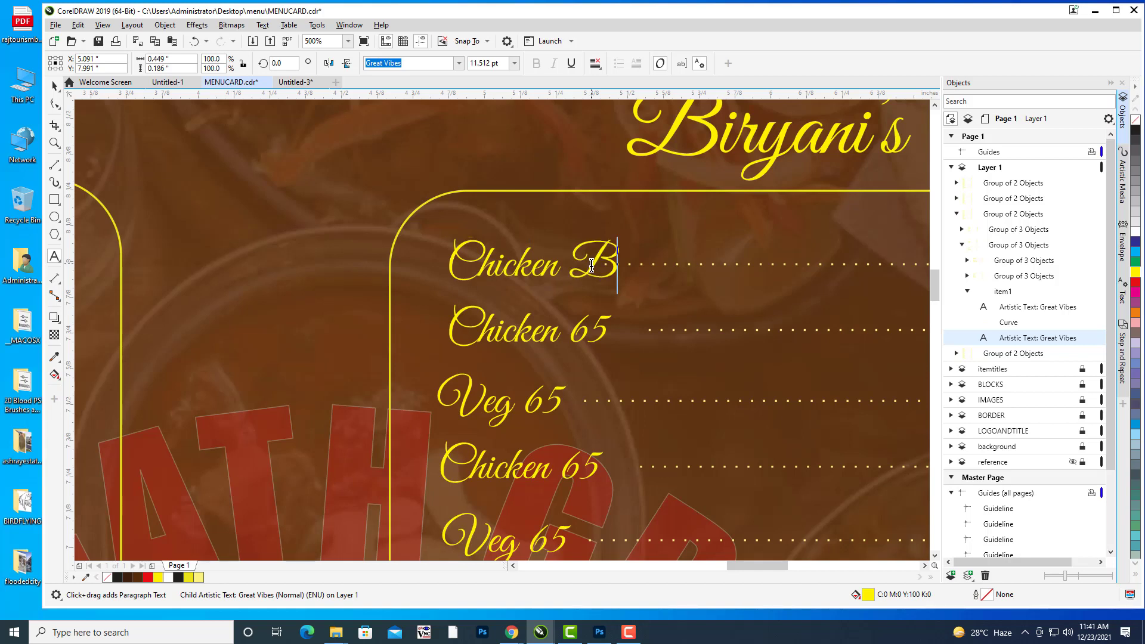
pyautogui.write('iryani')
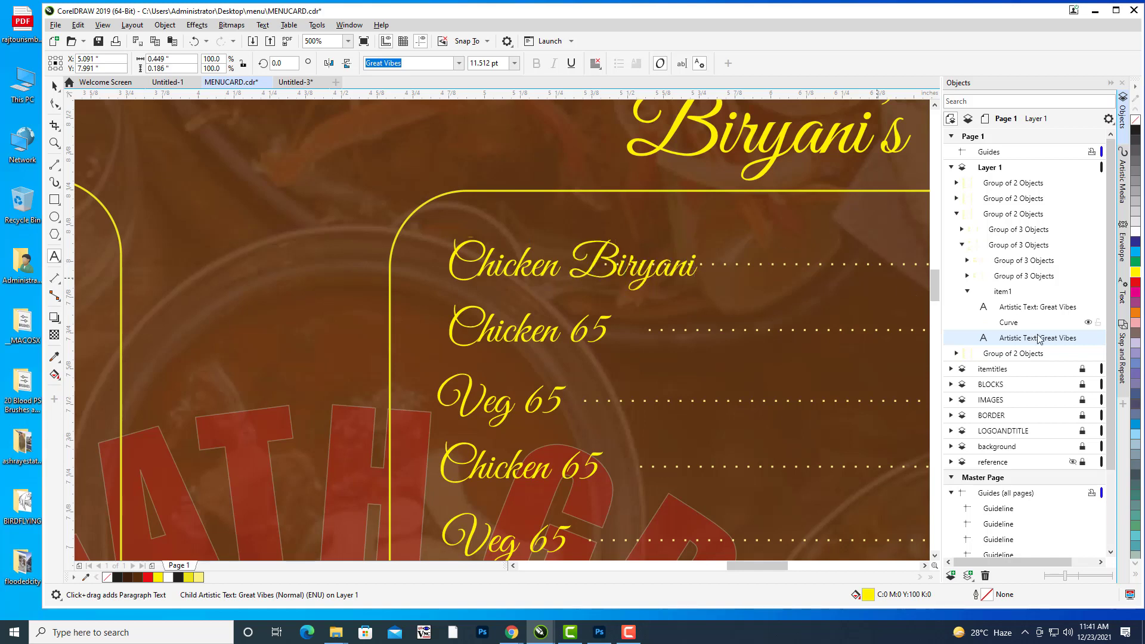
# Shorten the first row's dotted leader to start just after "Chicken Biryani" and narrow that name slightly.
pyautogui.click(1014, 335)
pyautogui.click(1009, 322)
pyautogui.moveTo(744, 310); pyautogui.dragTo(554, 293)
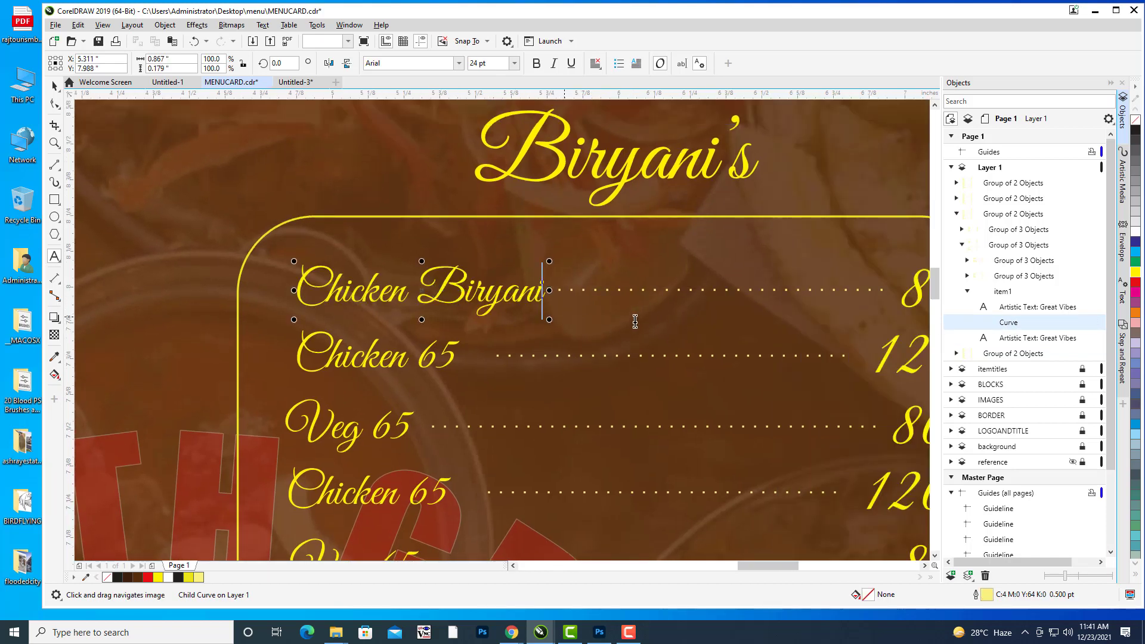
pyautogui.moveTo(706, 339); pyautogui.dragTo(511, 355)
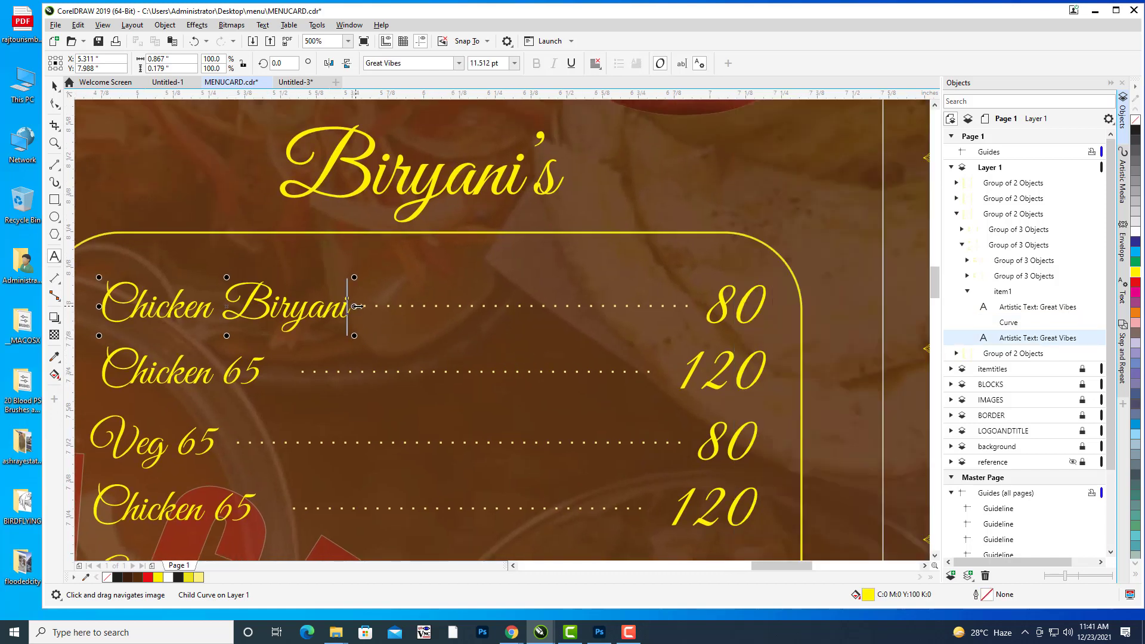
pyautogui.moveTo(356, 306)
pyautogui.mouseDown()
pyautogui.moveTo(371, 306)
pyautogui.moveTo(351, 306)
pyautogui.mouseUp()
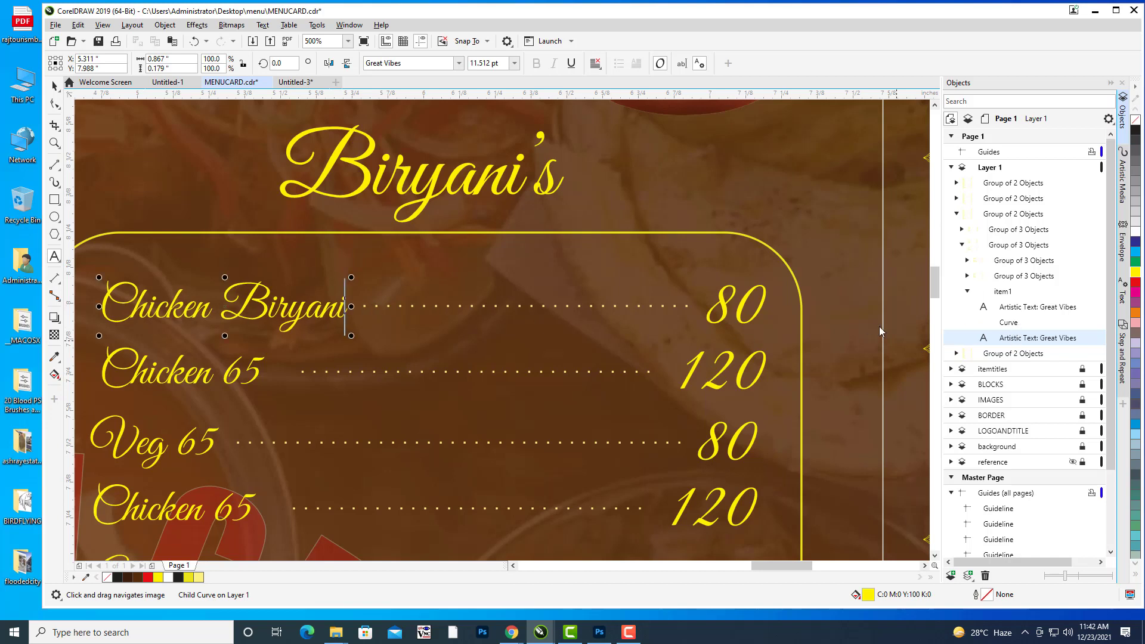
pyautogui.click(1008, 322)
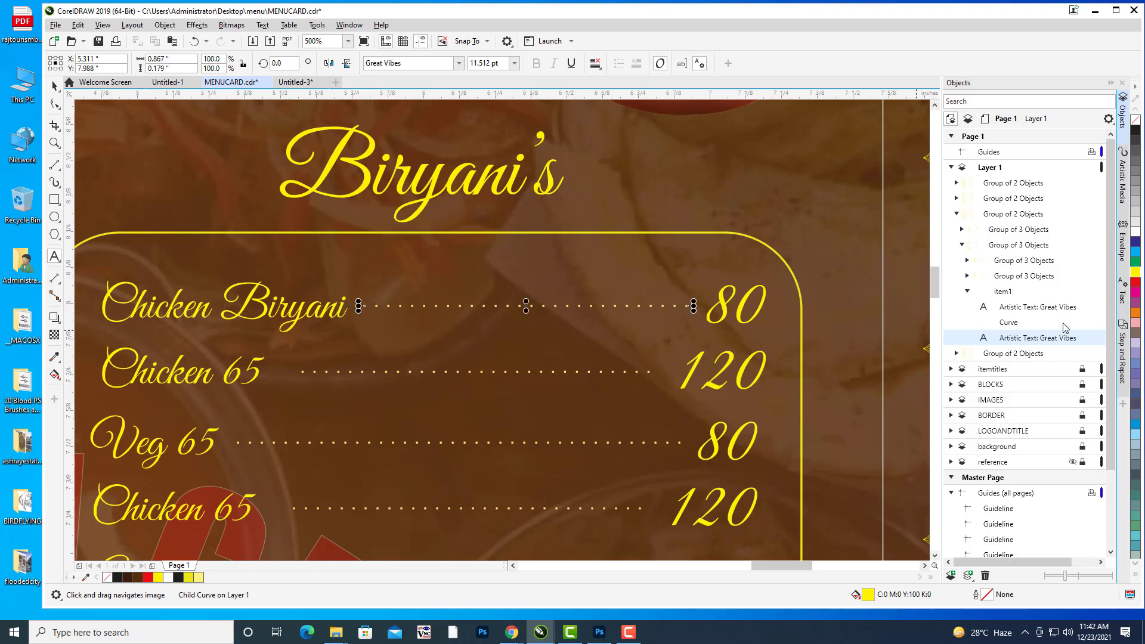
# Change the Chicken Biryani row's price to 180.
pyautogui.click(1010, 313)
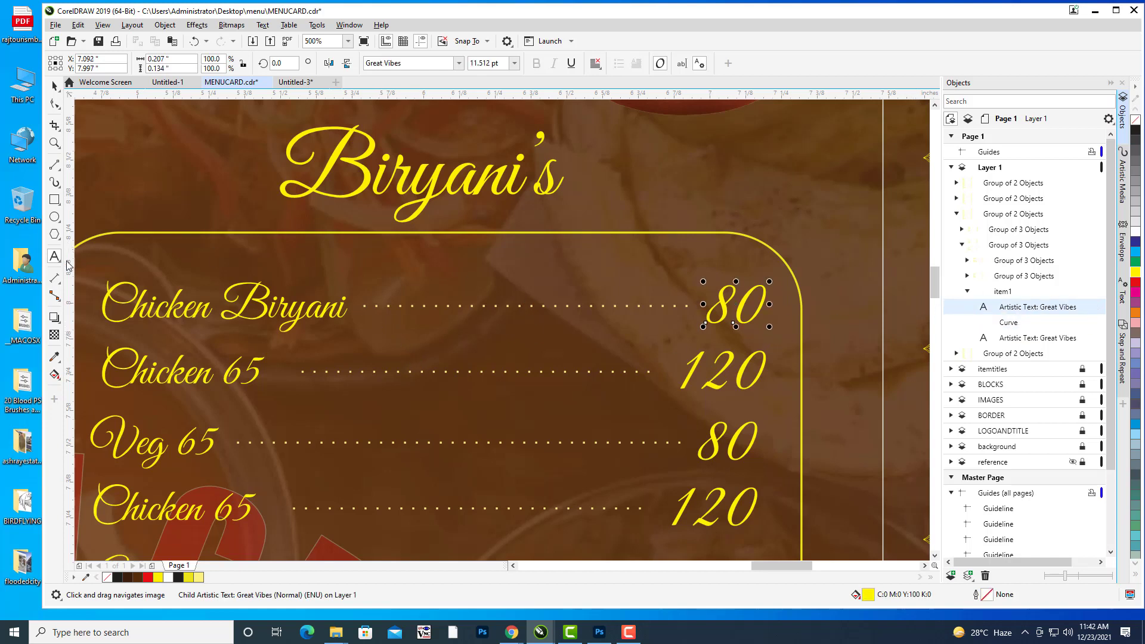
pyautogui.moveTo(771, 304); pyautogui.dragTo(763, 302)
pyautogui.press('BackSpace')
pyautogui.press('BackSpace')
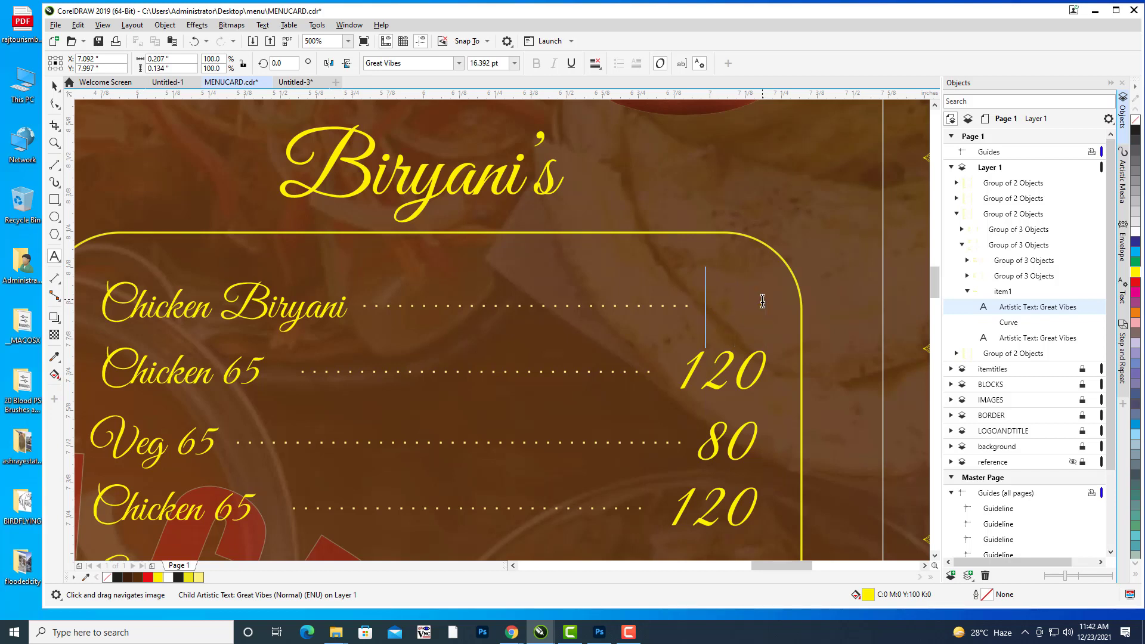
pyautogui.write('18')
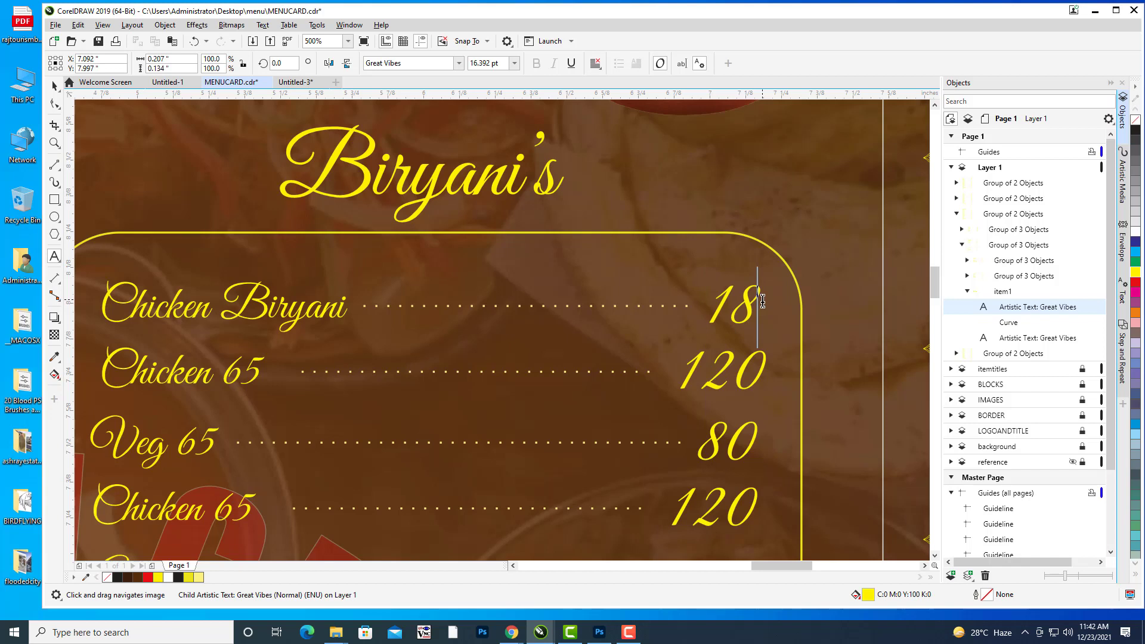
pyautogui.write('-')
pyautogui.press('BackSpace')
pyautogui.write('0')
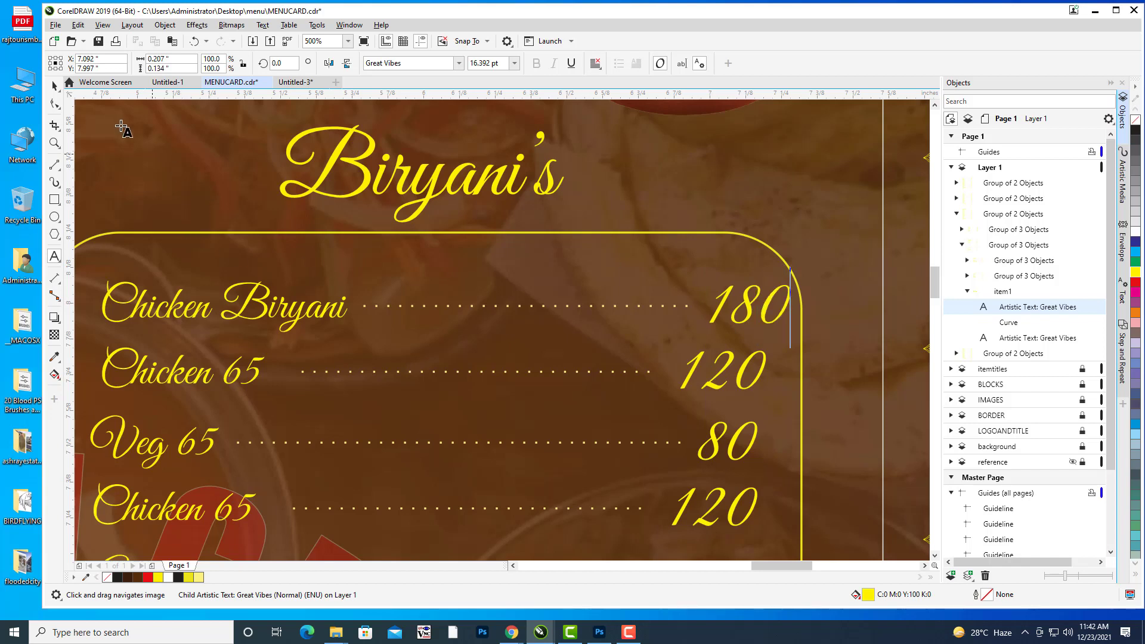
# Move the 180 price slightly left, to about X 7.097", Y 7.991", so it sits inside the Biryani's box.
pyautogui.click(55, 88)
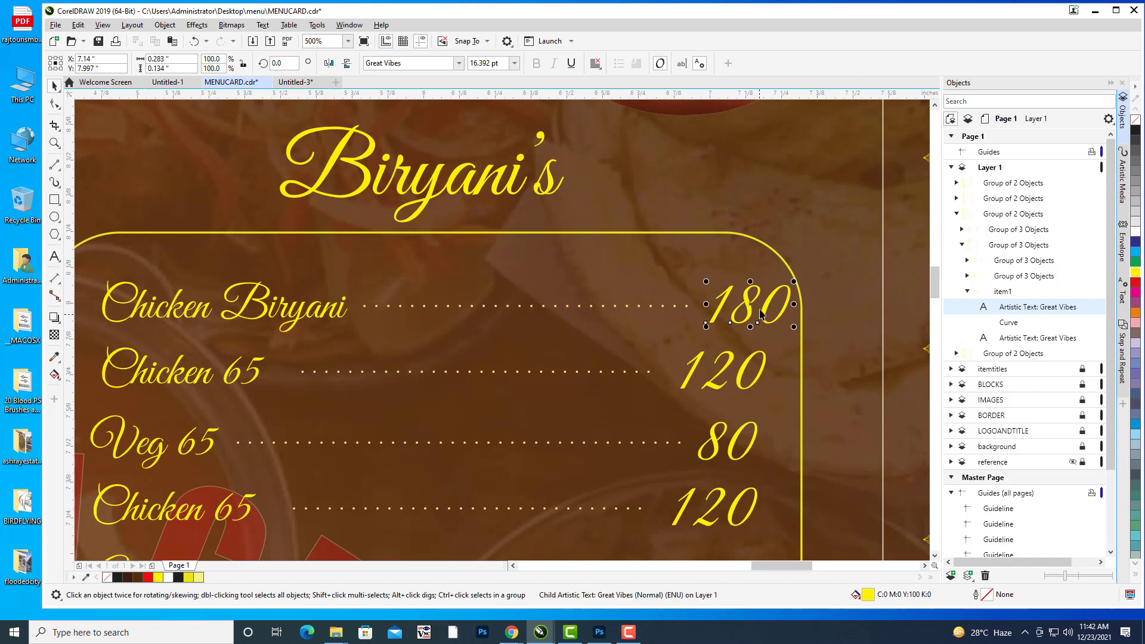
pyautogui.moveTo(749, 302); pyautogui.dragTo(738, 305)
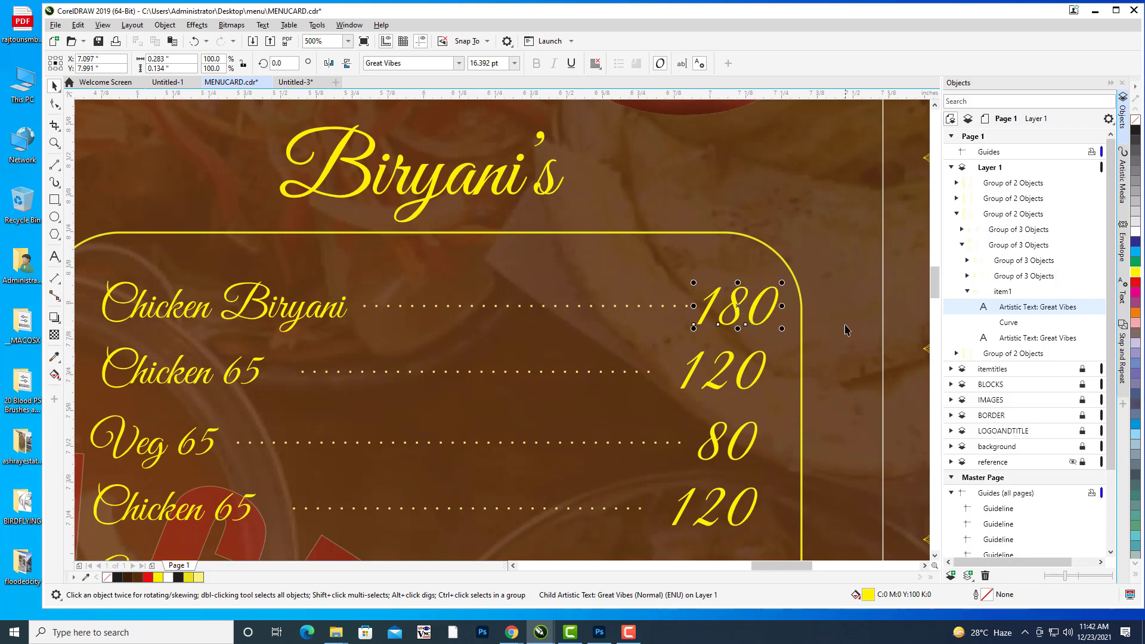
pyautogui.click(846, 330)
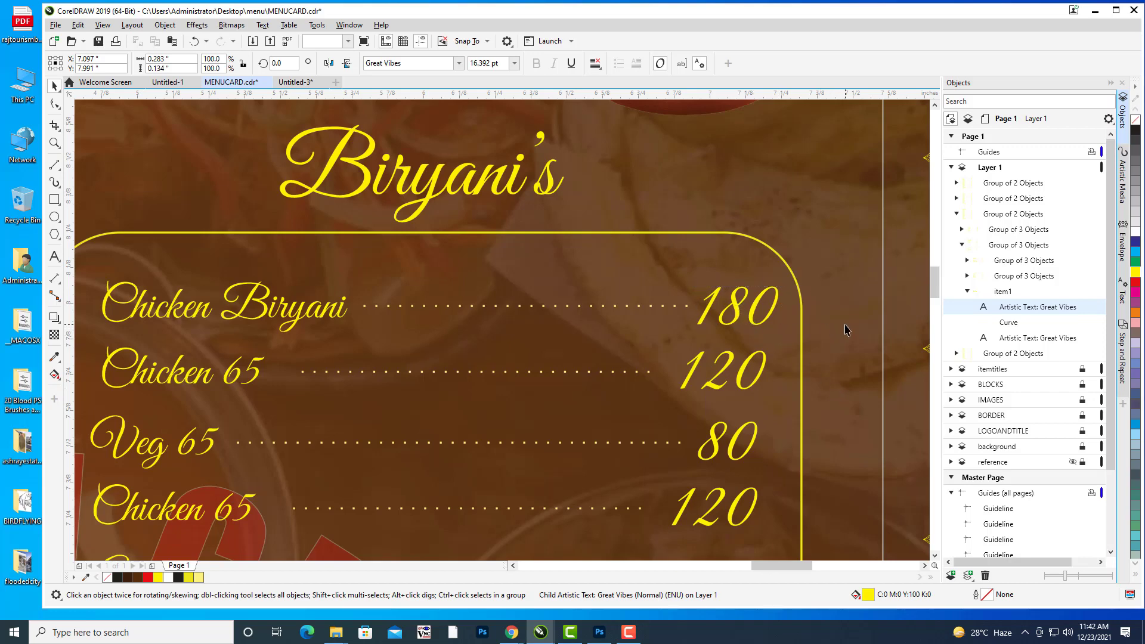
# Collapse the expanded item1 row and the Biryani's list group in the object hierarchy and clear the selection.
pyautogui.click(967, 292)
pyautogui.scroll(-4, 719, 274)
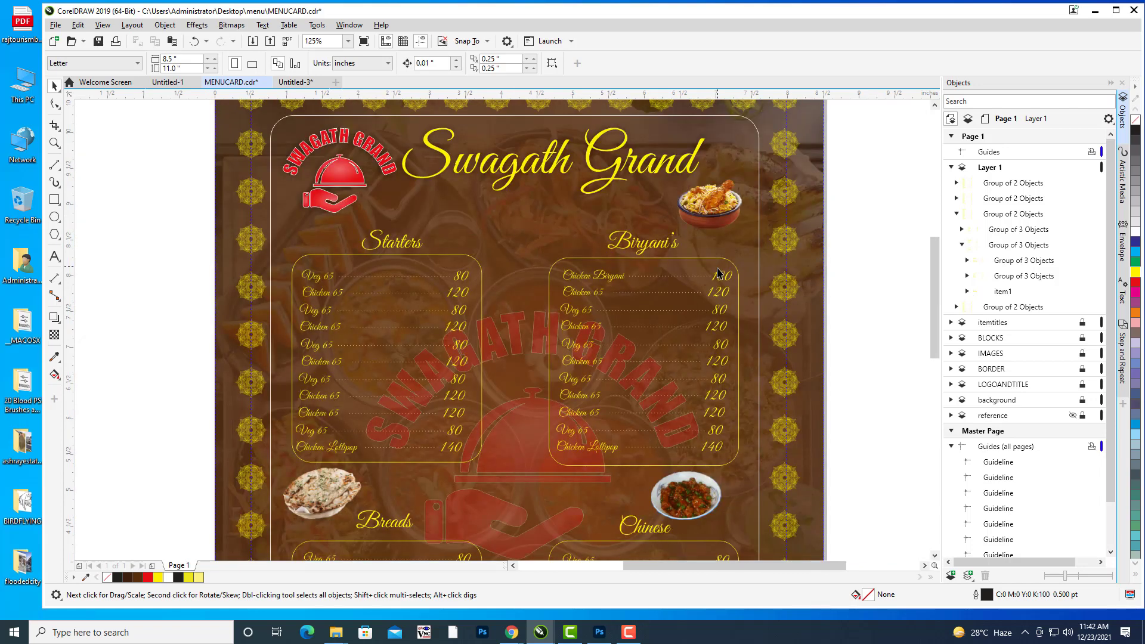
pyautogui.hscroll(-1, 769, 289)
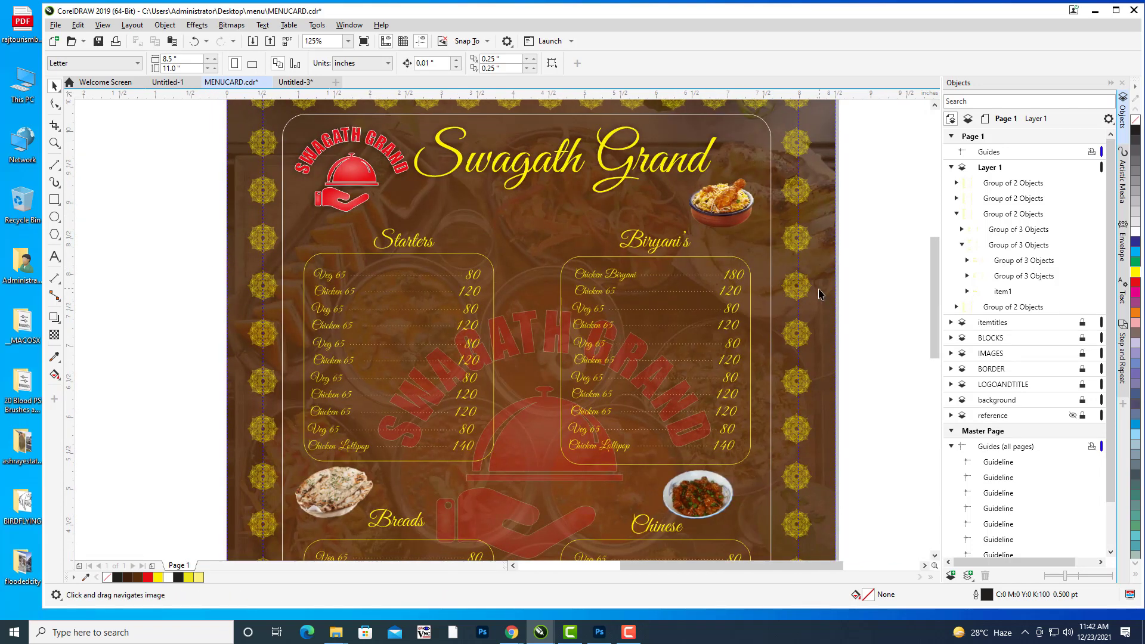
pyautogui.click(599, 299)
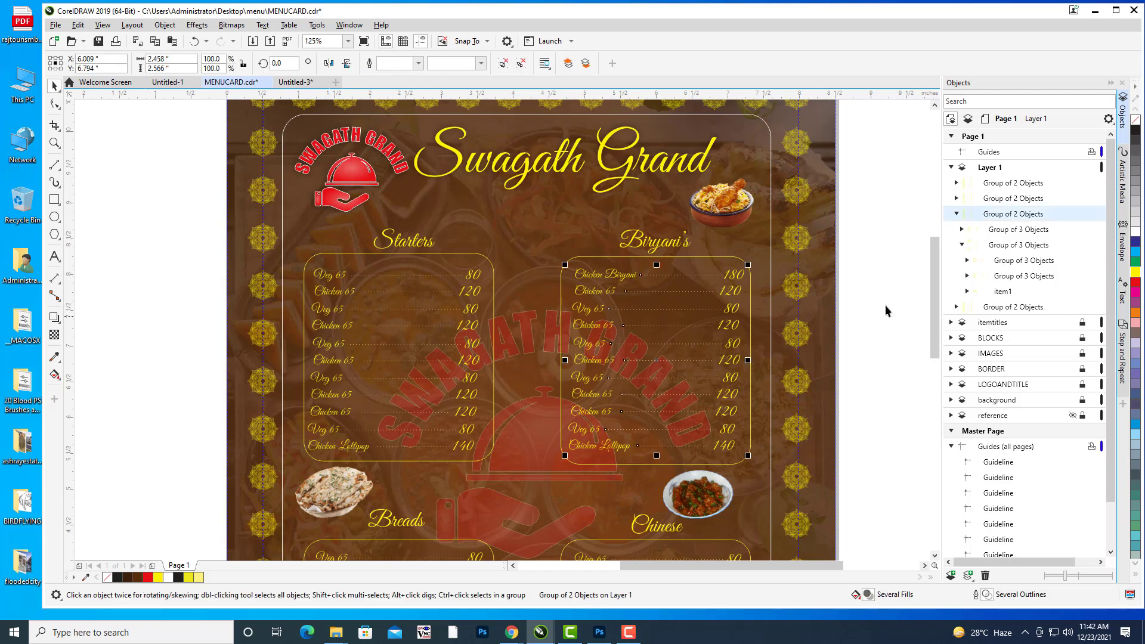
pyautogui.click(957, 214)
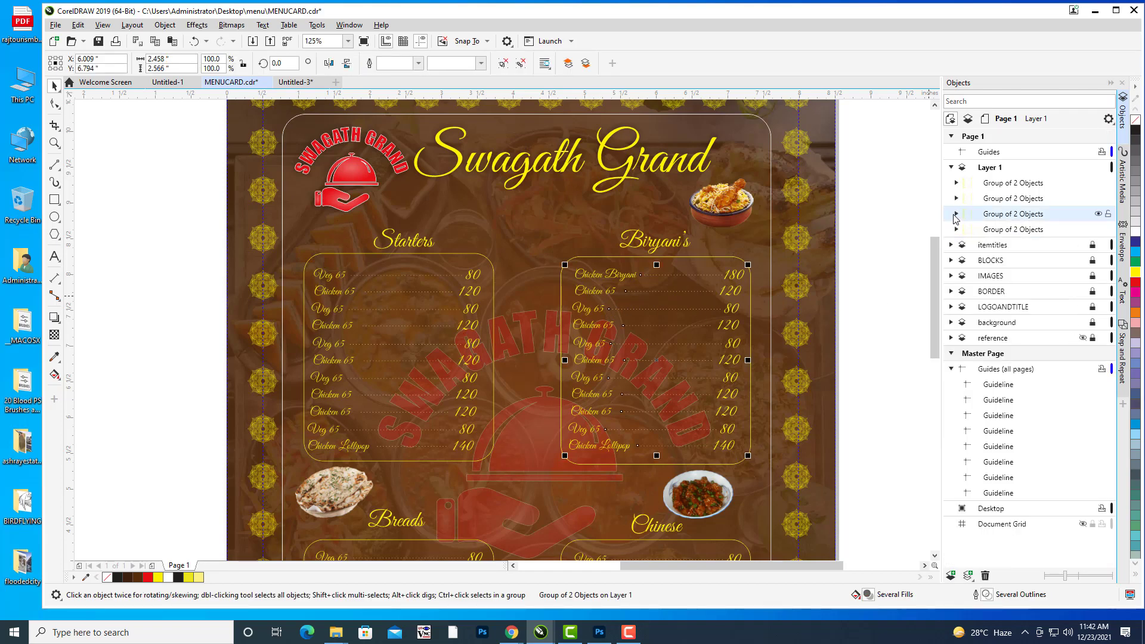
pyautogui.click(892, 271)
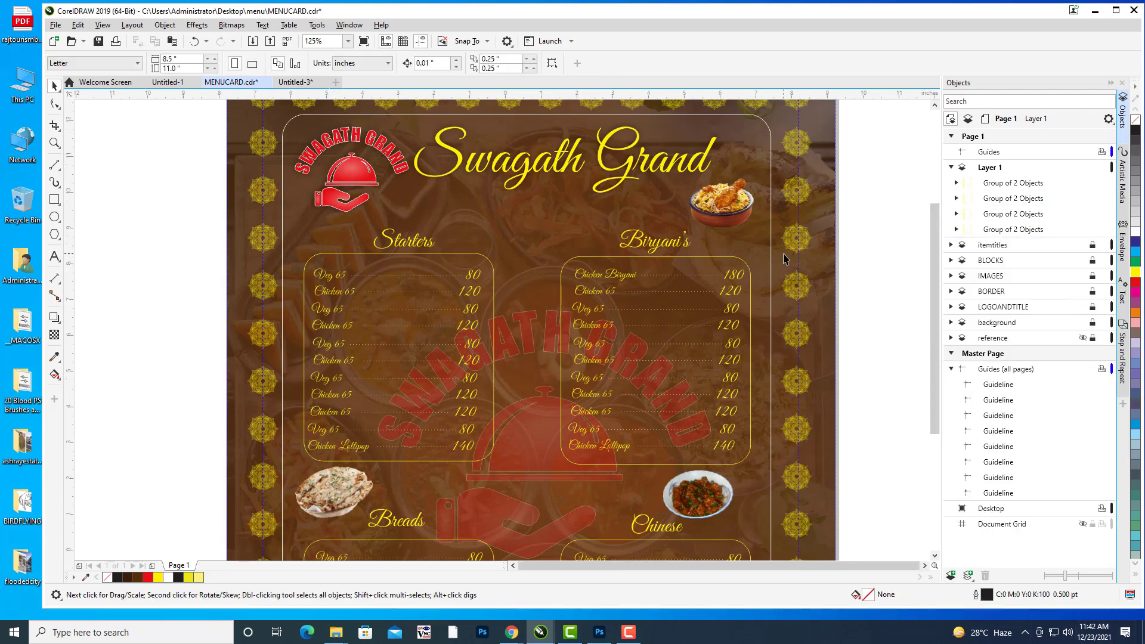
pyautogui.scroll(-5, 785, 259)
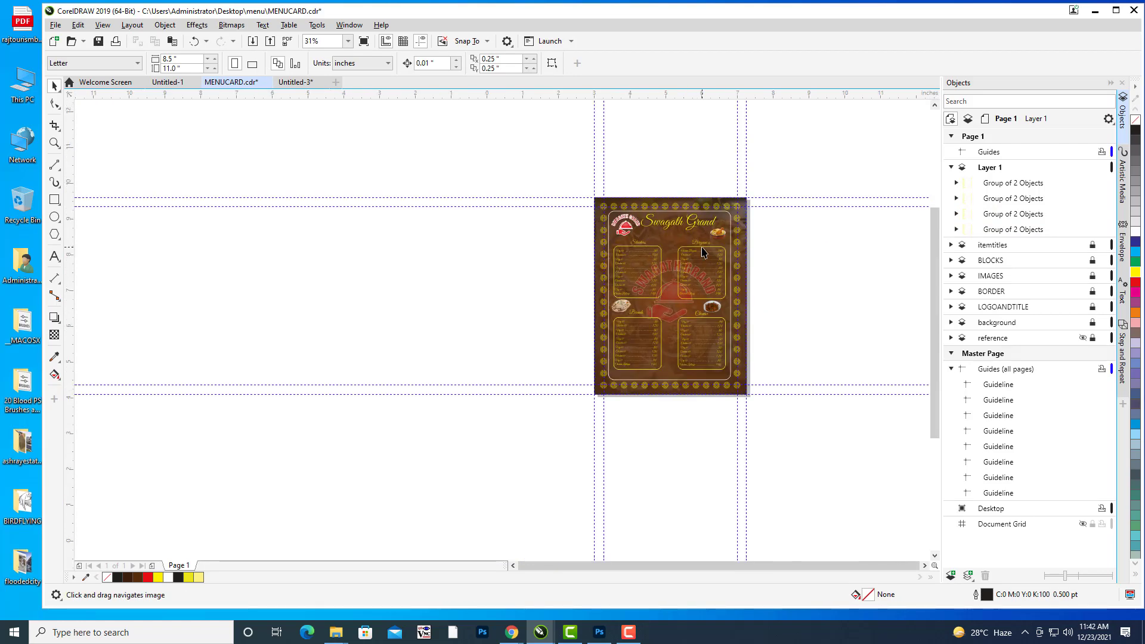
# Expand the Biryani's list group and the nested group that holds its second to fourth rows in the object hierarchy.
pyautogui.scroll(3, 701, 252)
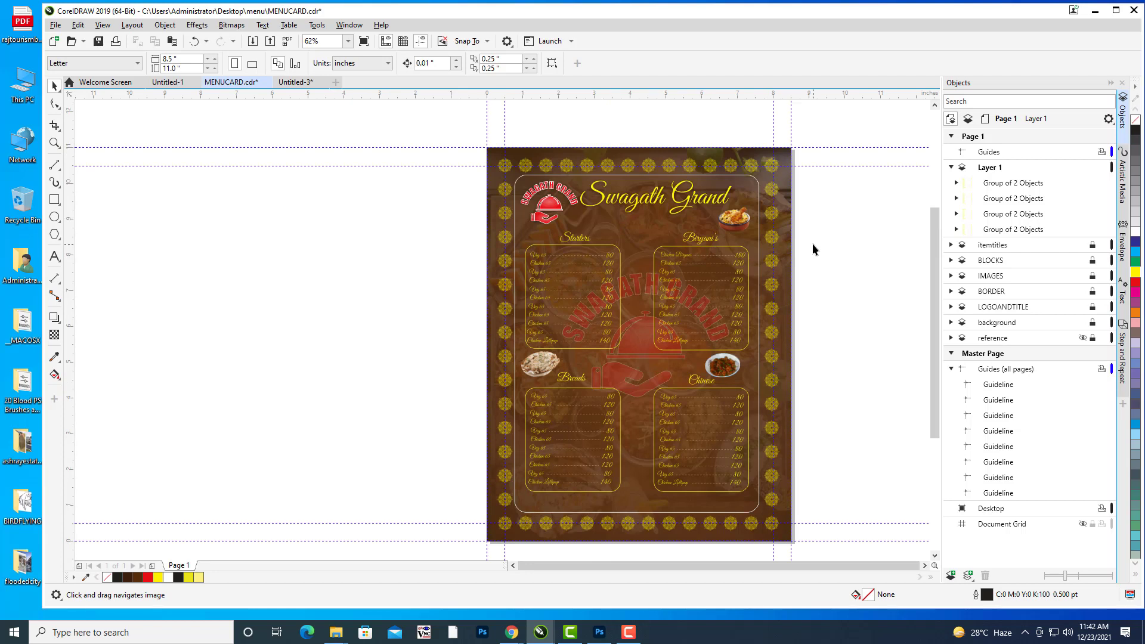
pyautogui.moveTo(841, 227); pyautogui.dragTo(833, 205)
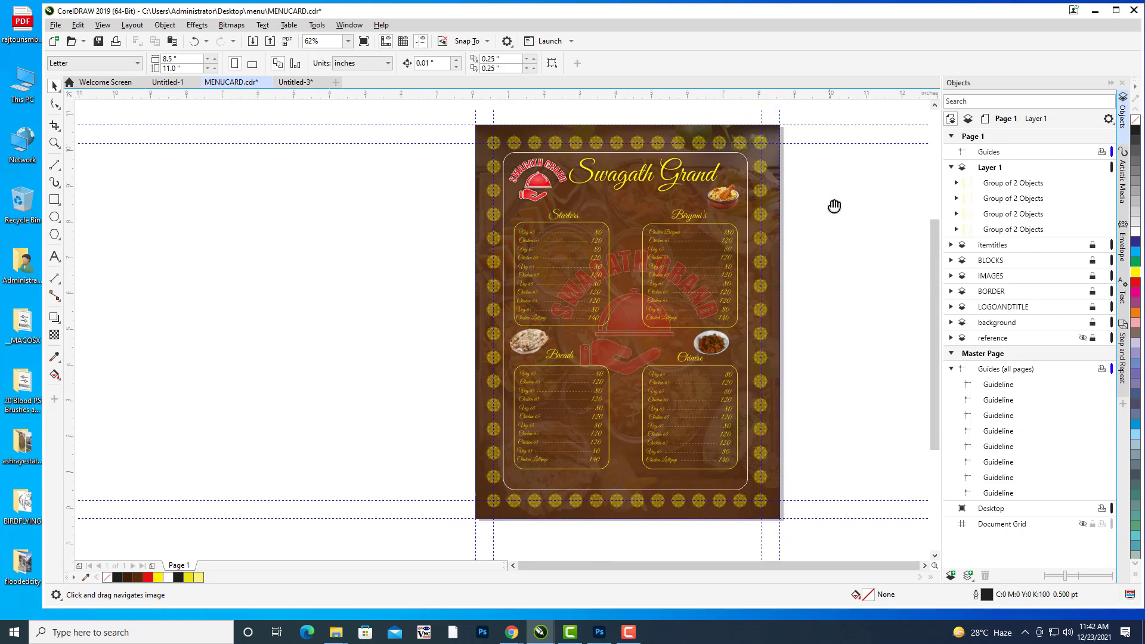
pyautogui.scroll(3, 738, 223)
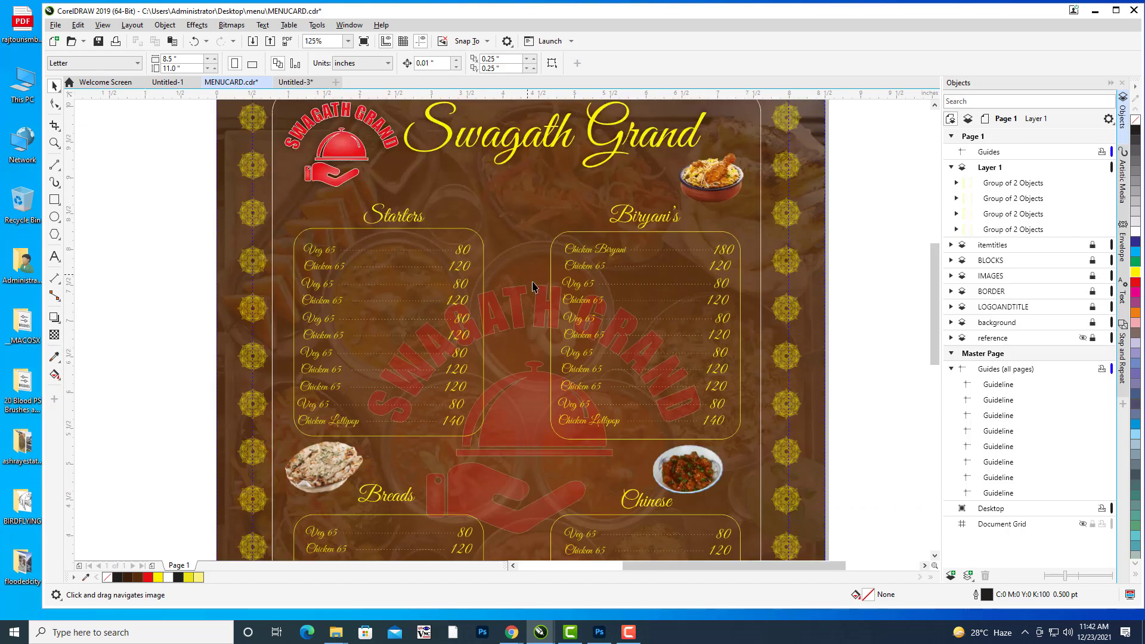
pyautogui.scroll(2, 602, 243)
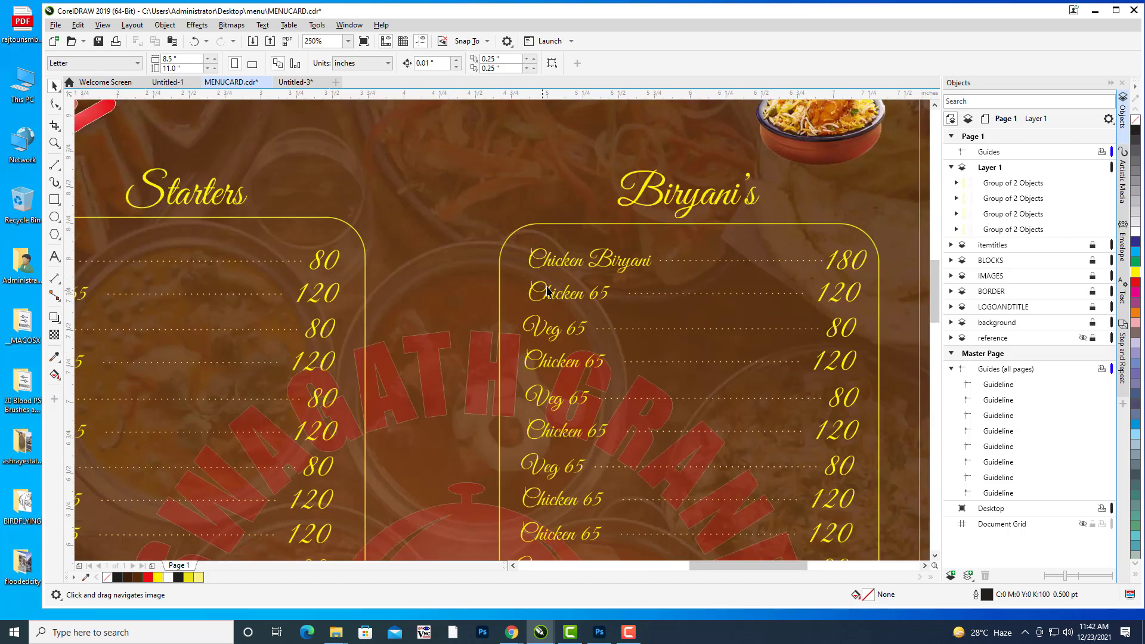
pyautogui.click(594, 300)
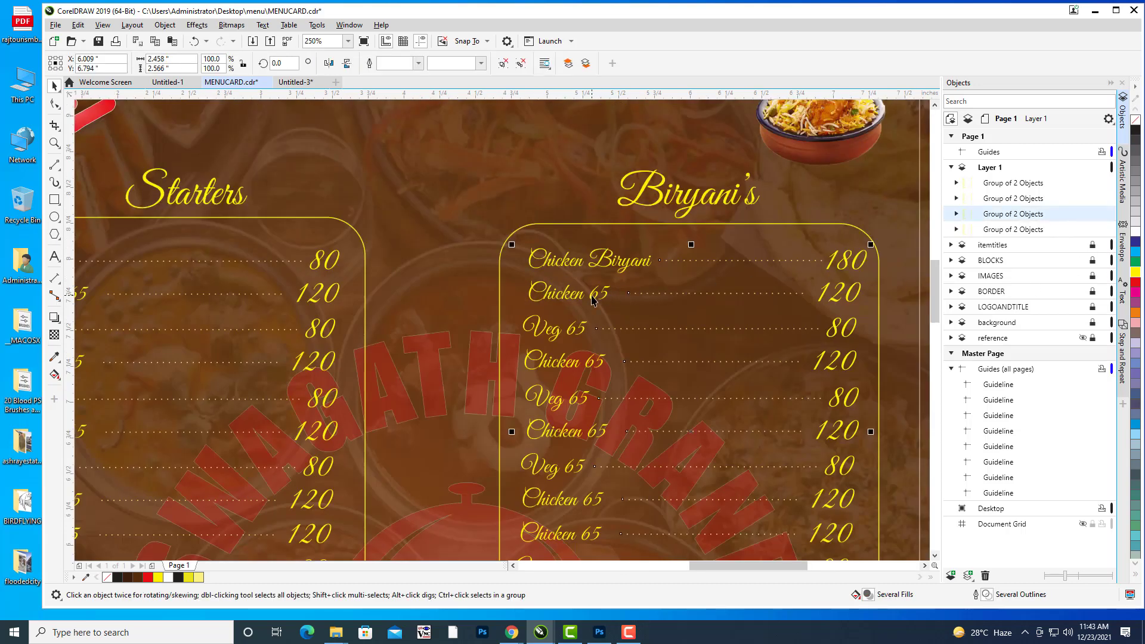
pyautogui.click(957, 215)
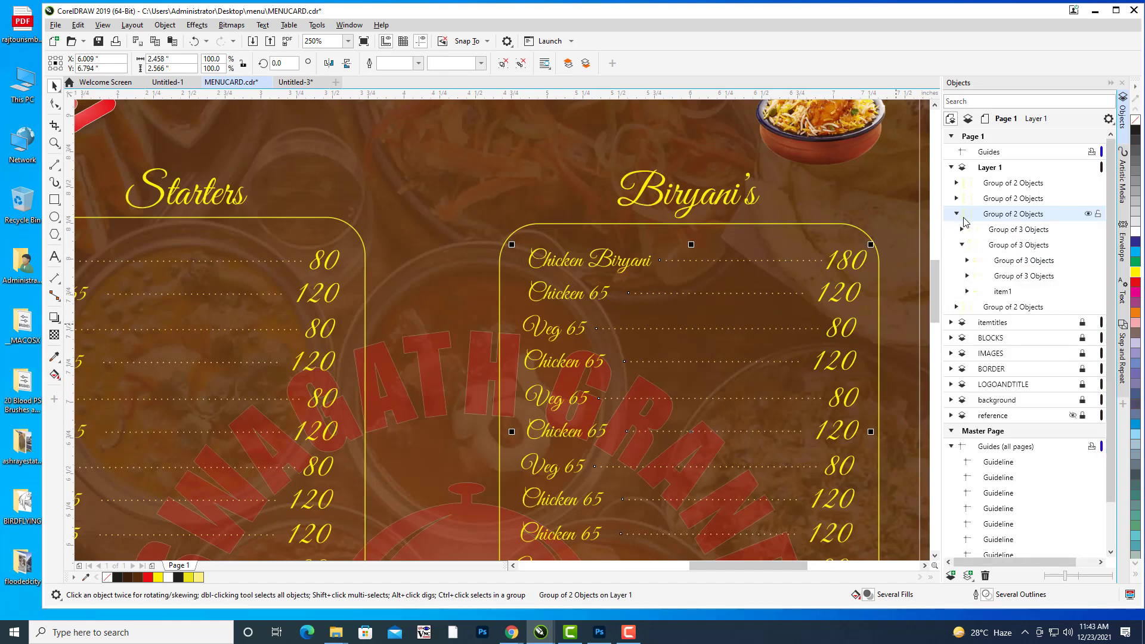
pyautogui.click(1018, 234)
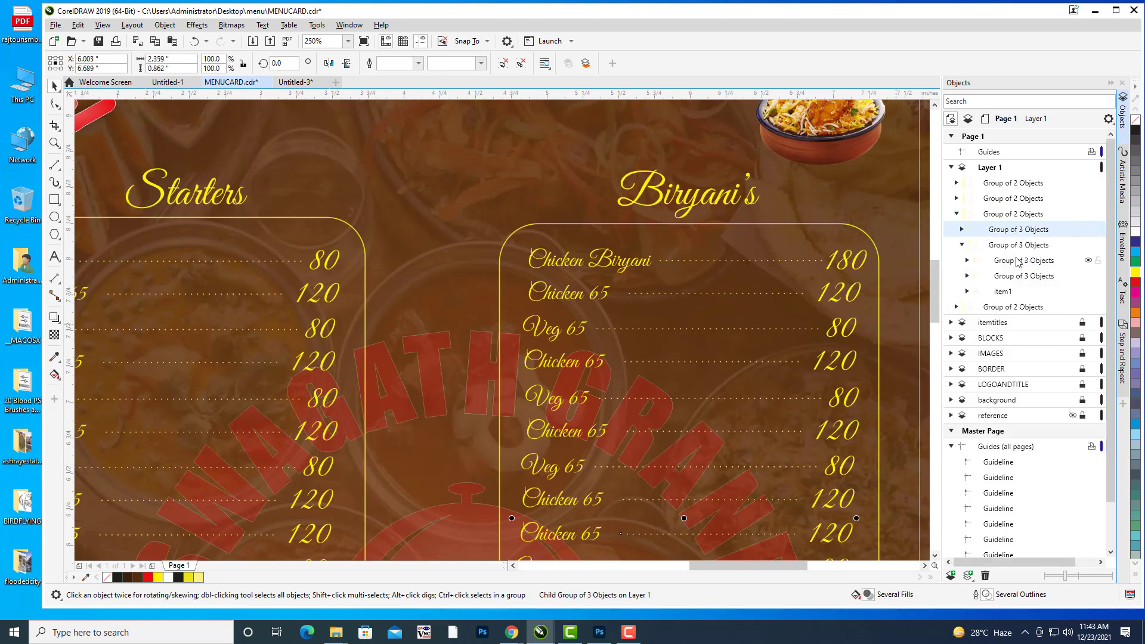
pyautogui.click(1020, 261)
pyautogui.click(1017, 277)
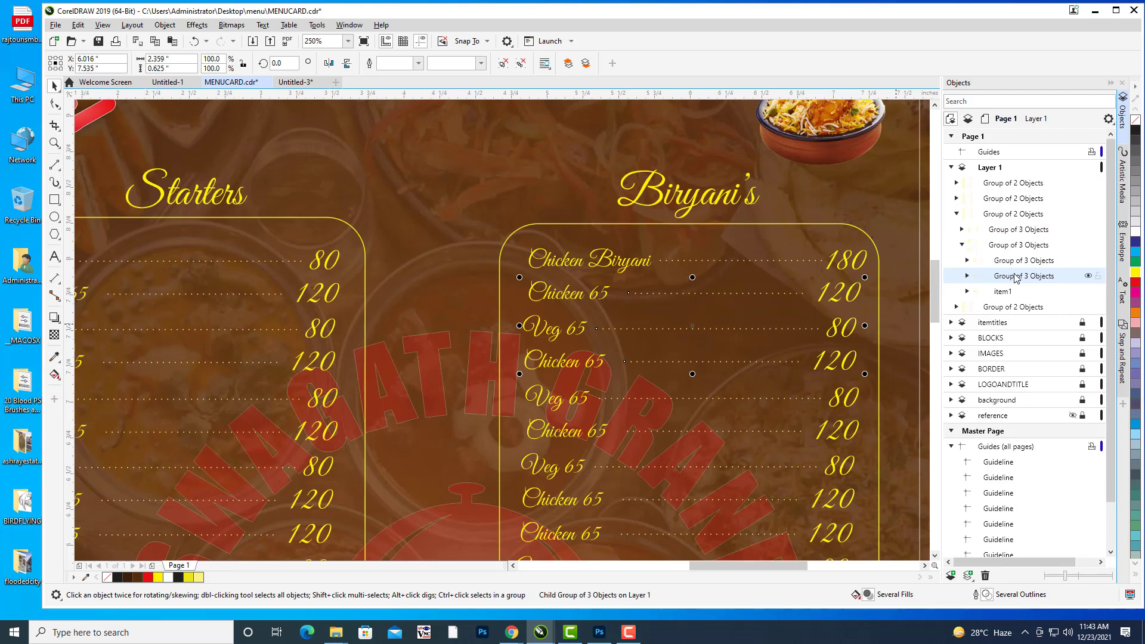
pyautogui.click(968, 276)
# Move the Biryani's second row, Chicken 65, slightly left to about X 6.012" and clear the selection.
pyautogui.click(1008, 340)
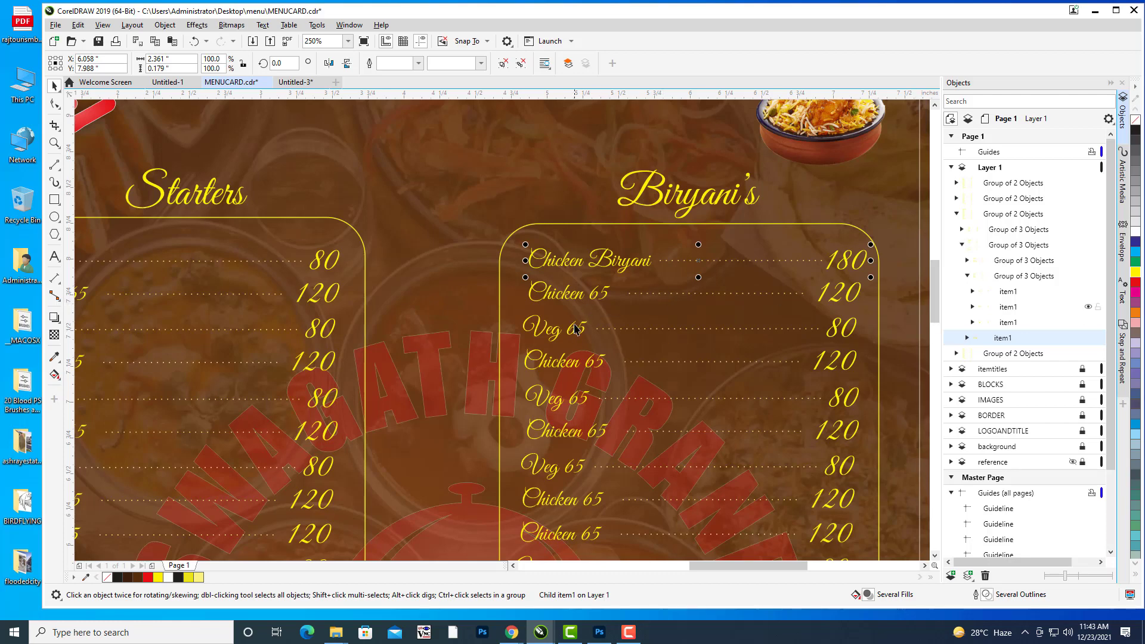
pyautogui.click(589, 306)
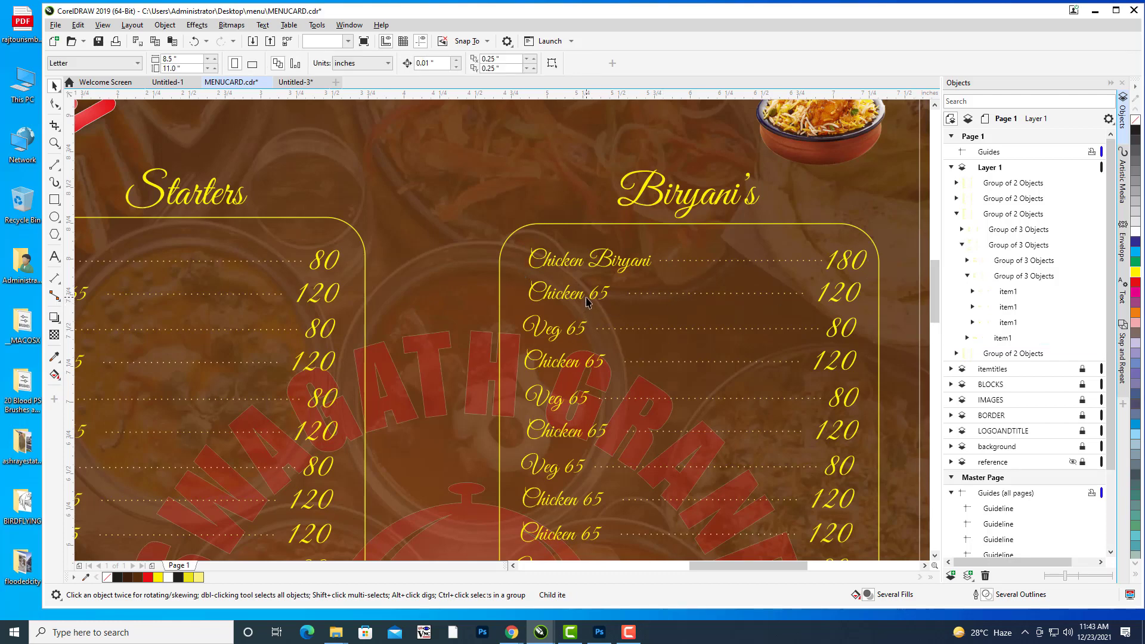
pyautogui.click(1014, 306)
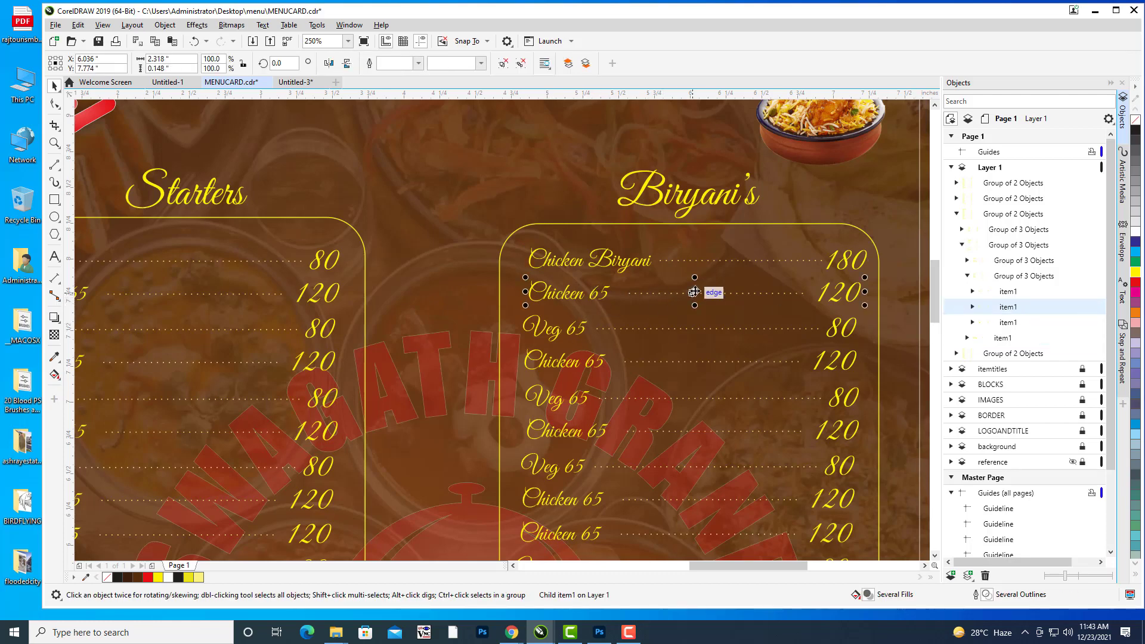
pyautogui.moveTo(694, 292); pyautogui.dragTo(688, 293)
pyautogui.press('Right')
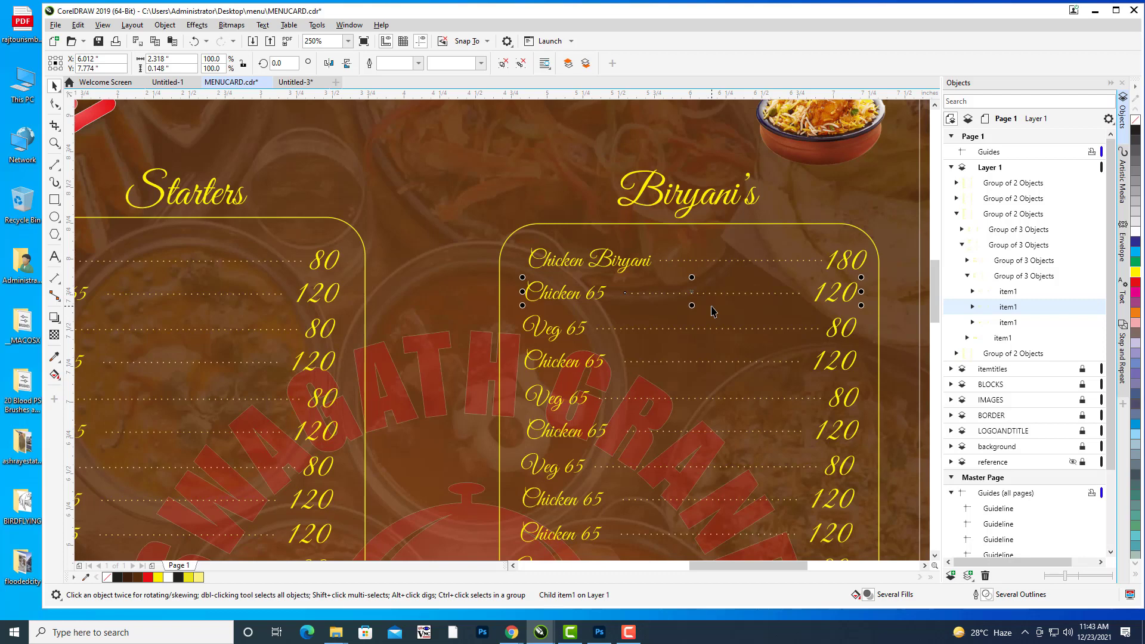
pyautogui.click(535, 194)
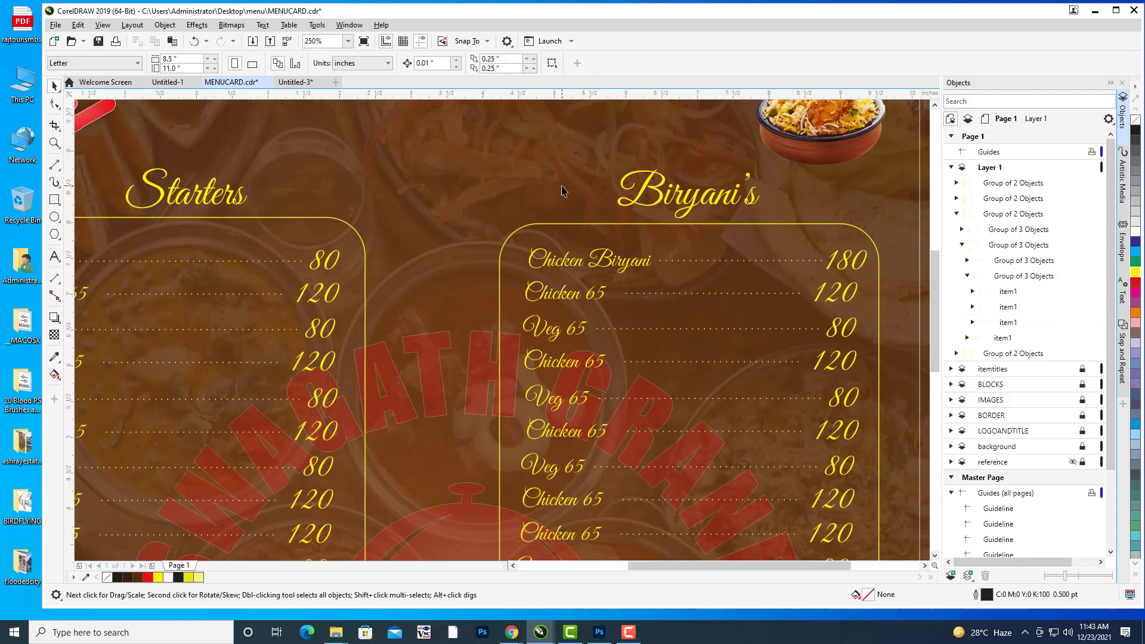
pyautogui.scroll(-5, 835, 289)
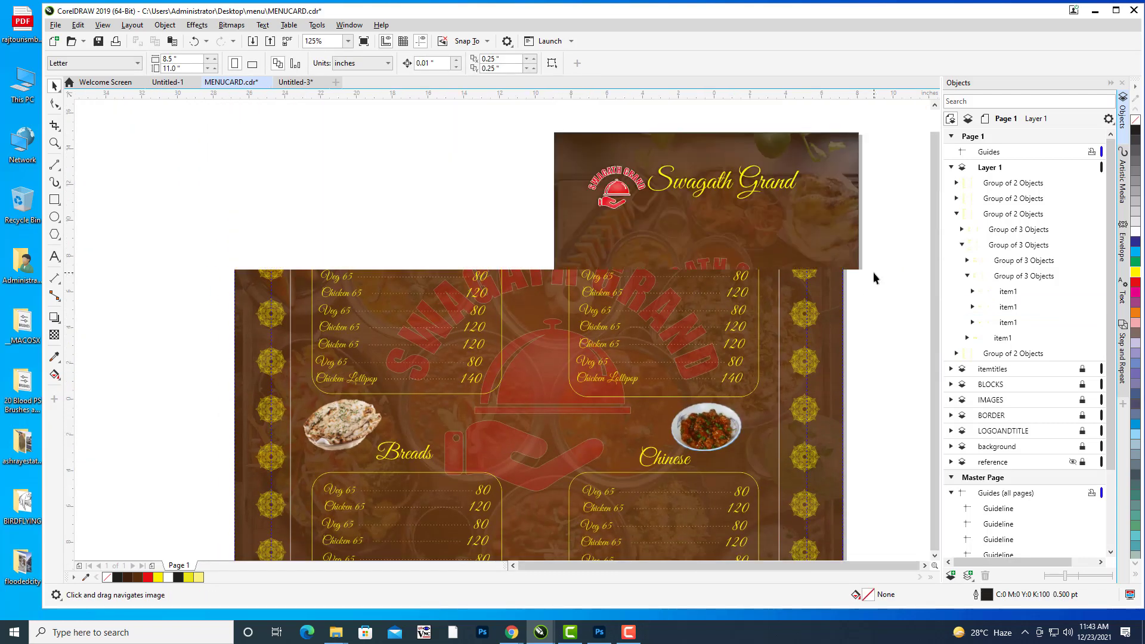
pyautogui.moveTo(878, 270); pyautogui.dragTo(733, 265)
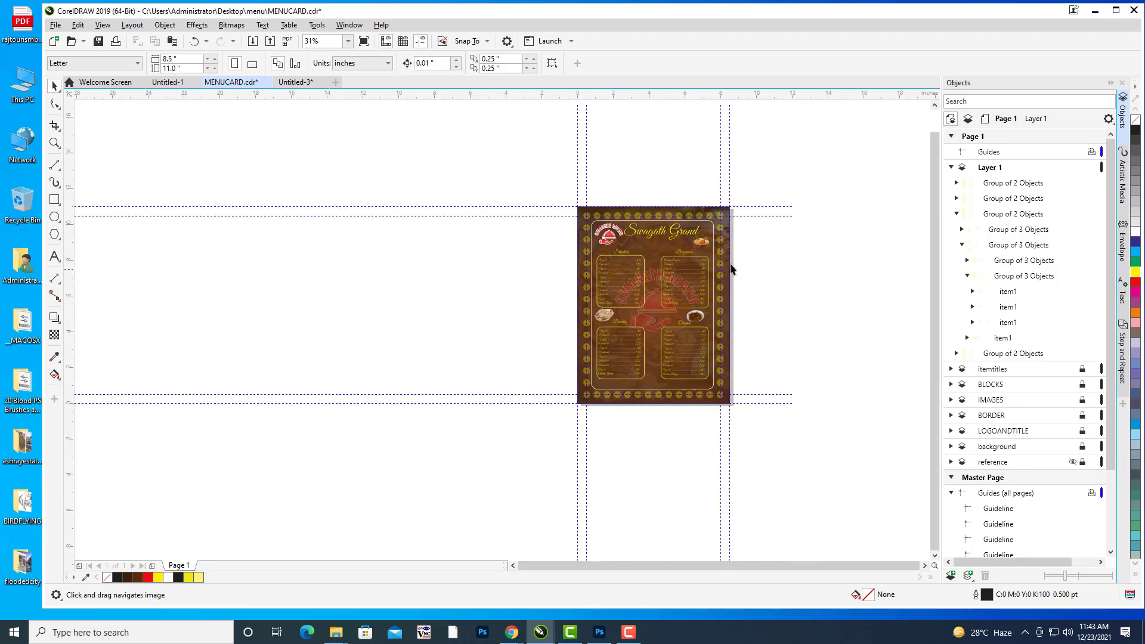
pyautogui.scroll(1, 732, 261)
pyautogui.scroll(4, 740, 283)
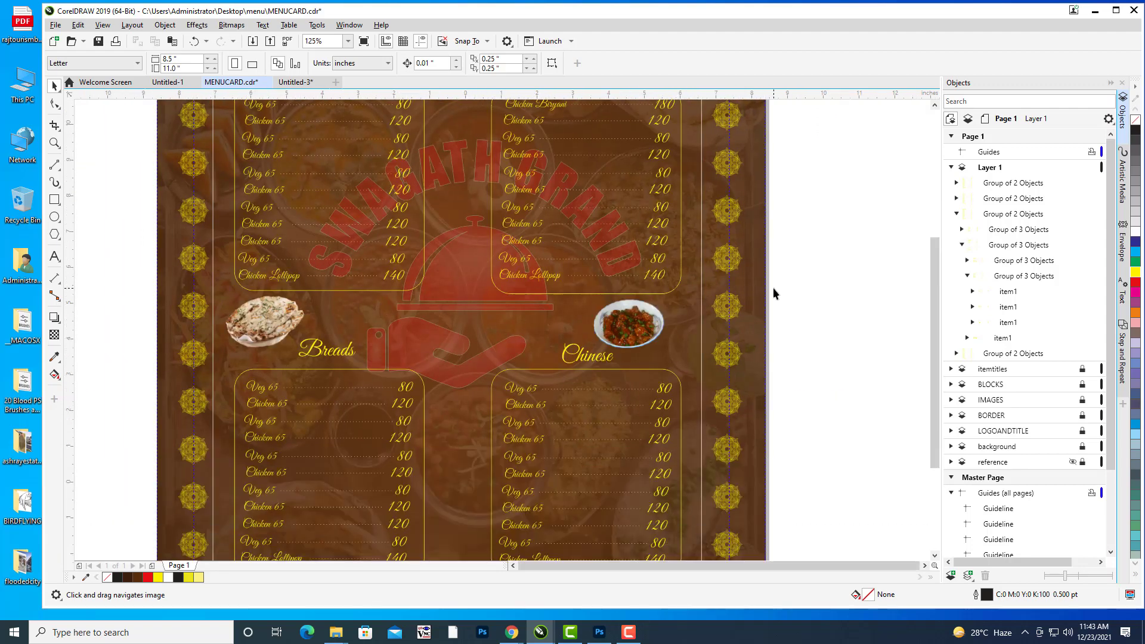
pyautogui.scroll(-2, 774, 288)
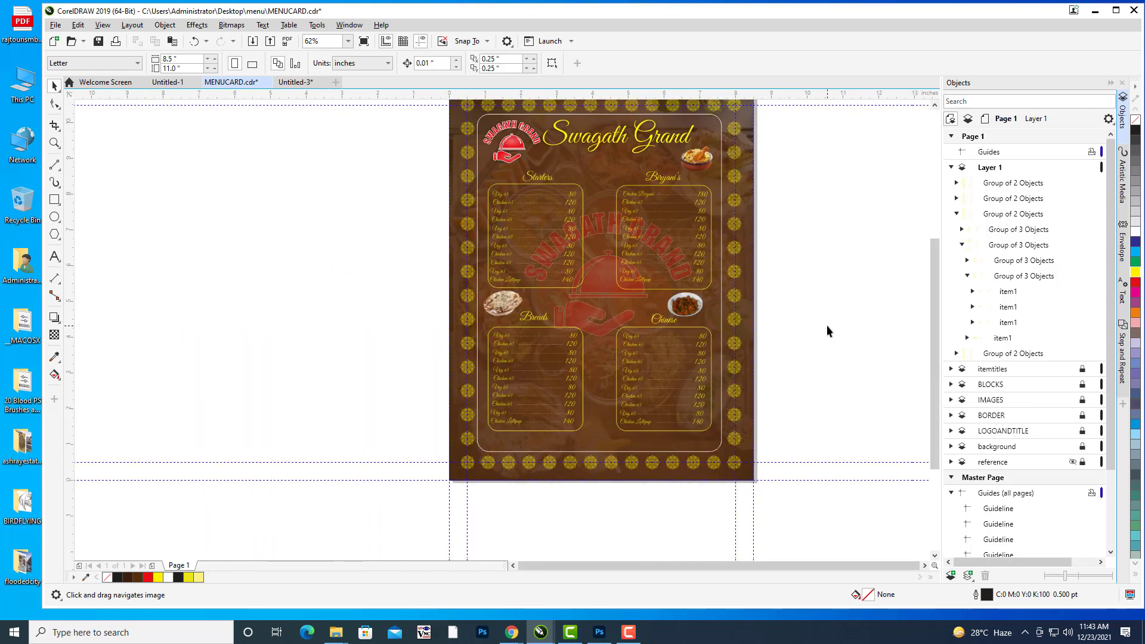
pyautogui.moveTo(822, 321); pyautogui.dragTo(815, 325)
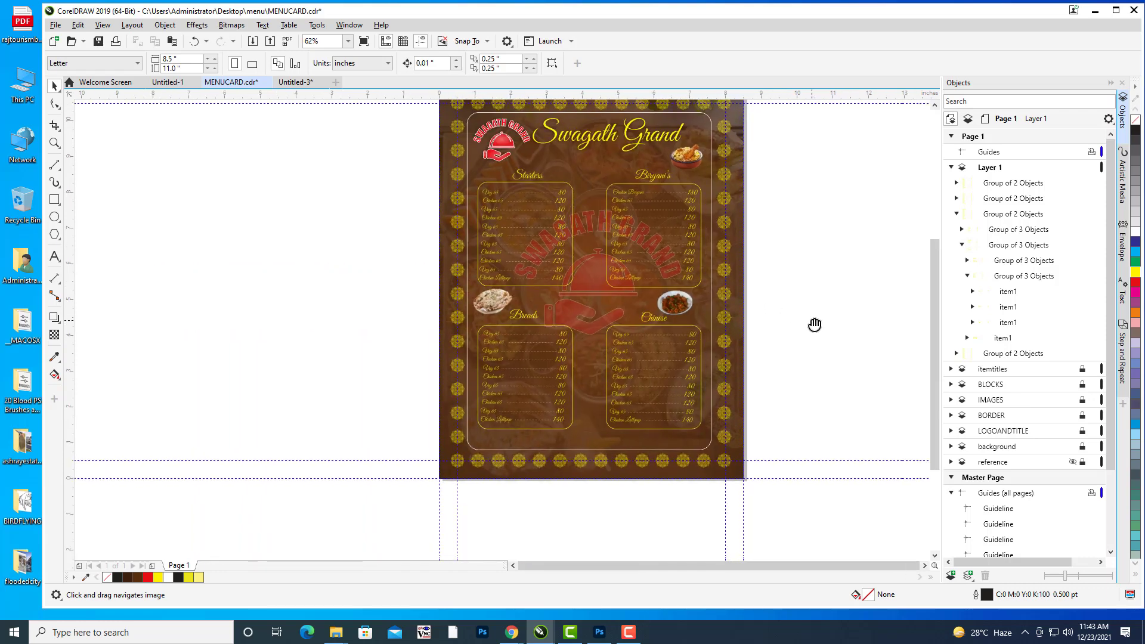
# Collapse and lock Layer 1, and rename it "items".
pyautogui.click(952, 168)
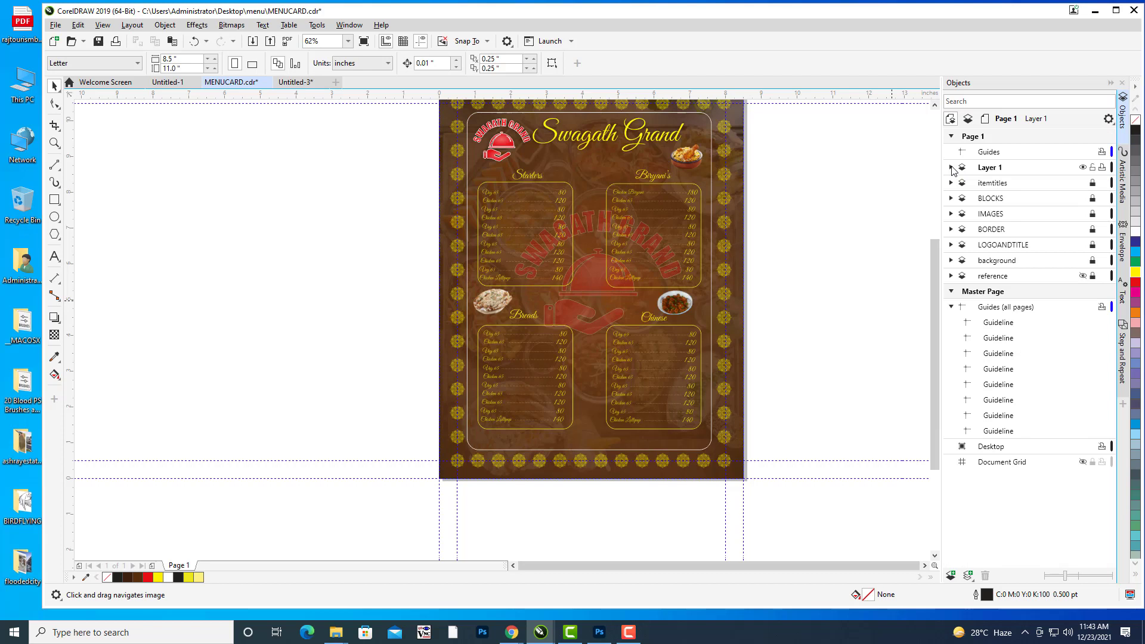
pyautogui.click(1094, 172)
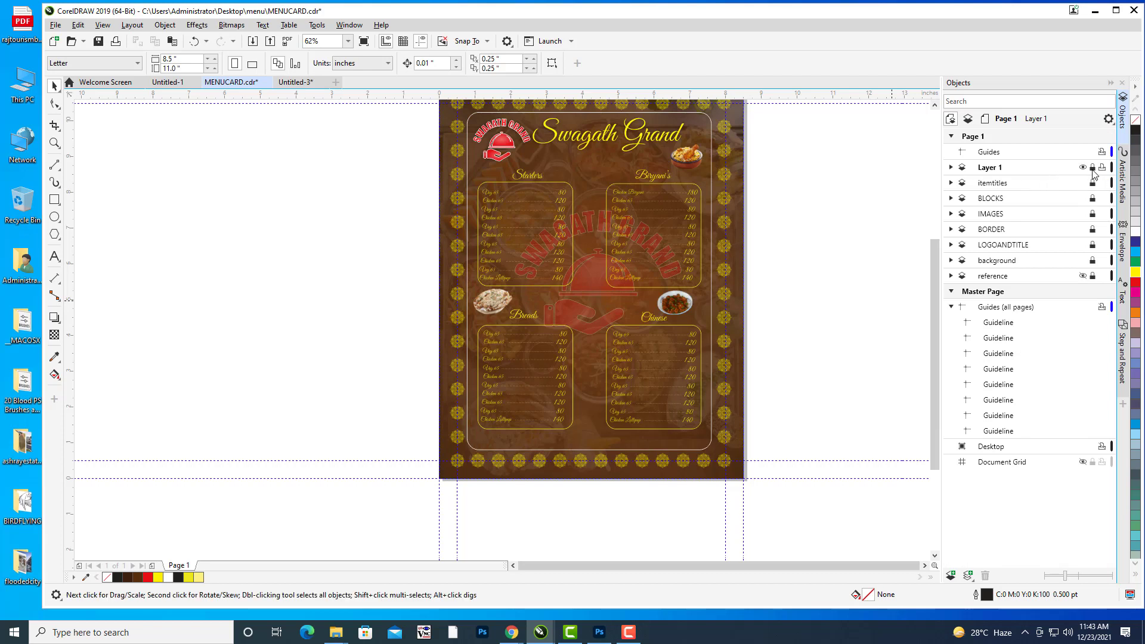
pyautogui.click(1000, 172)
pyautogui.rightClick(1000, 171)
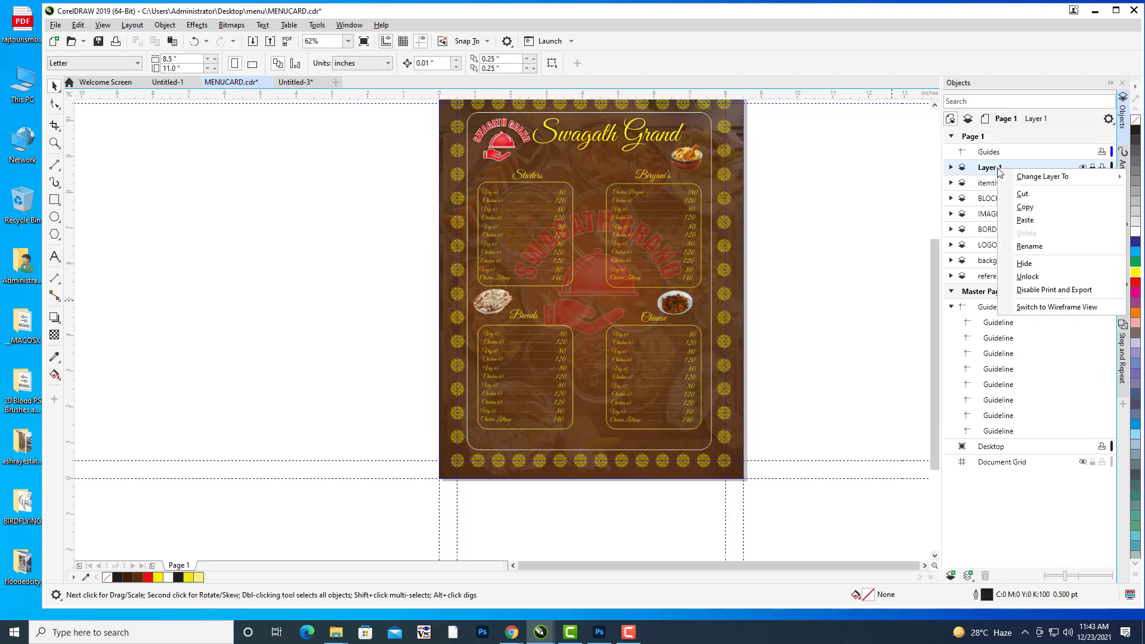
pyautogui.click(1025, 245)
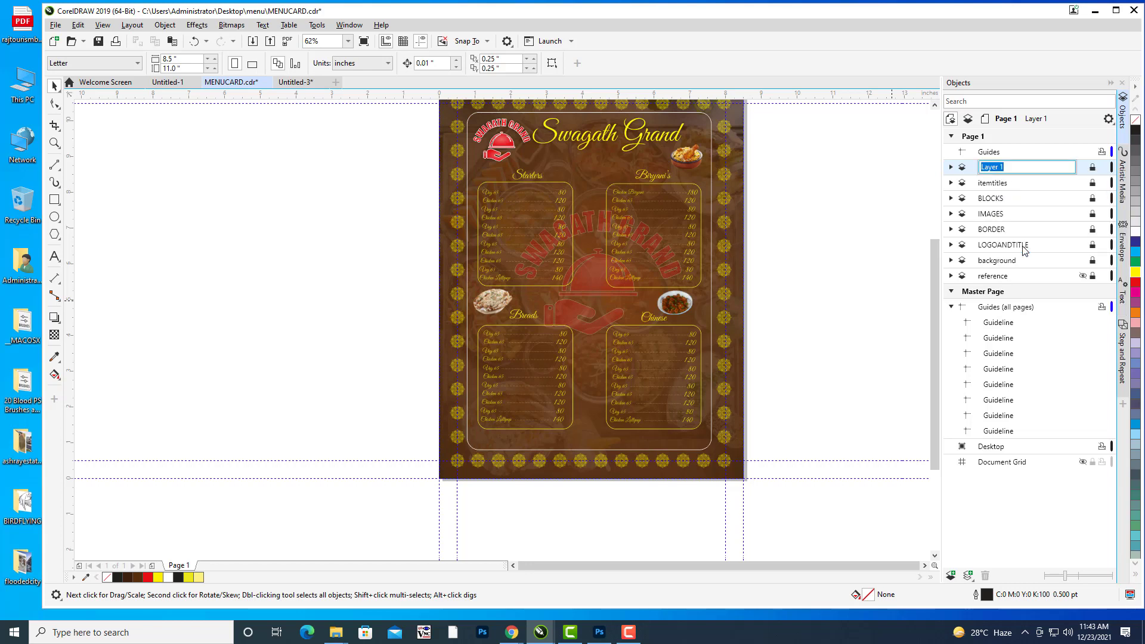
pyautogui.write('items')
pyautogui.press('Return')
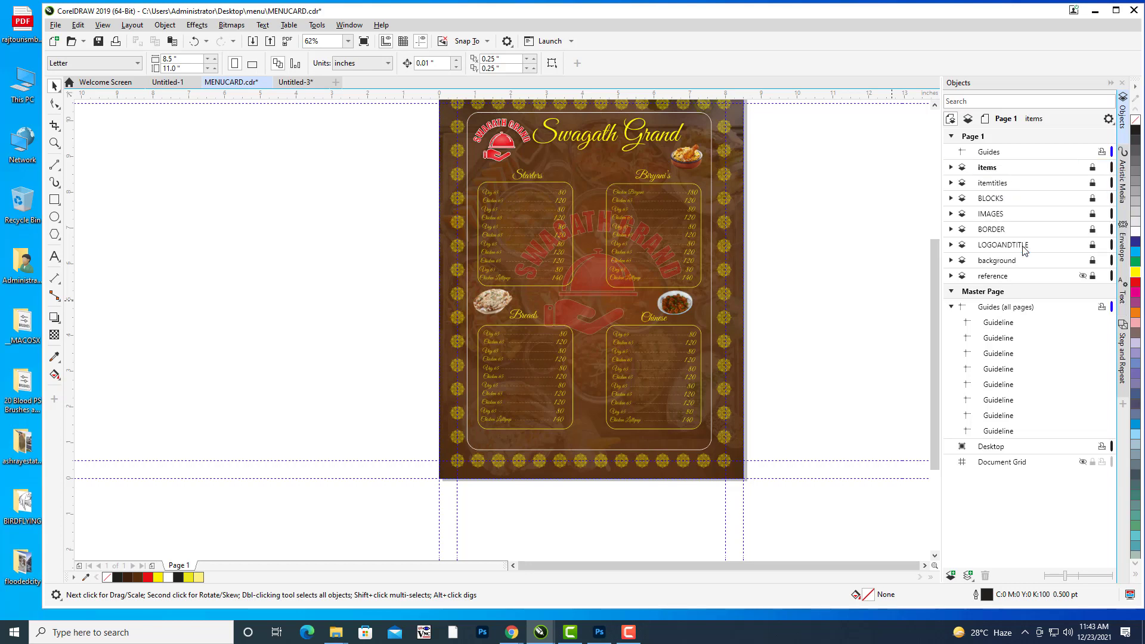
# Add a new layer above the items layer and place the artistic text "Thank you visit again" on it below the Breads and Chinese boxes.
pyautogui.click(952, 575)
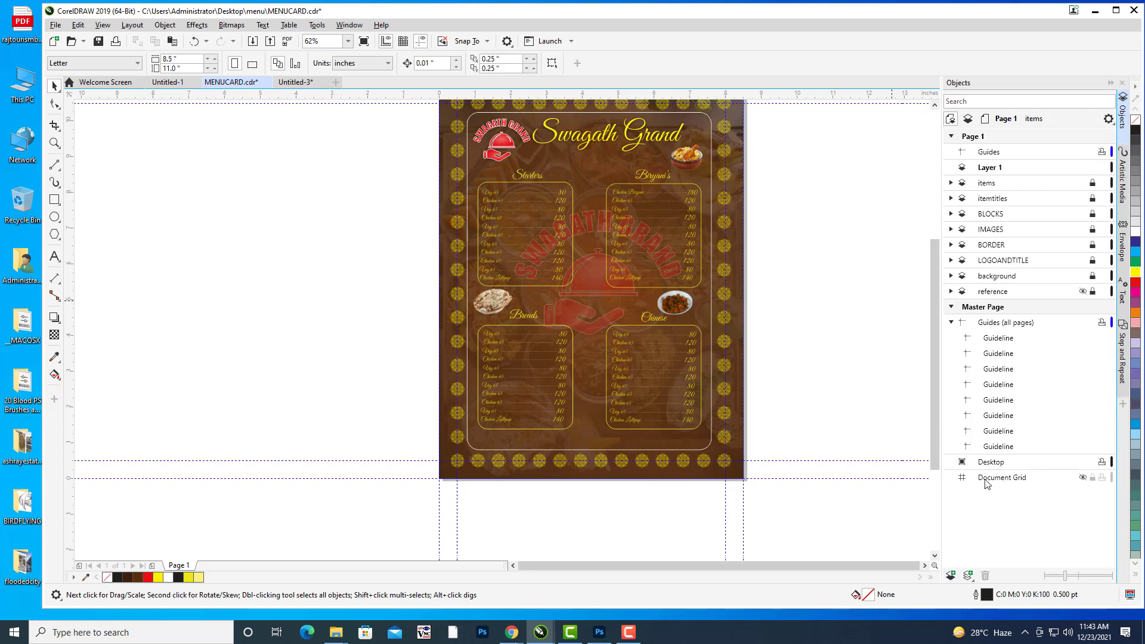
pyautogui.click(1013, 166)
pyautogui.moveTo(854, 266); pyautogui.dragTo(828, 258)
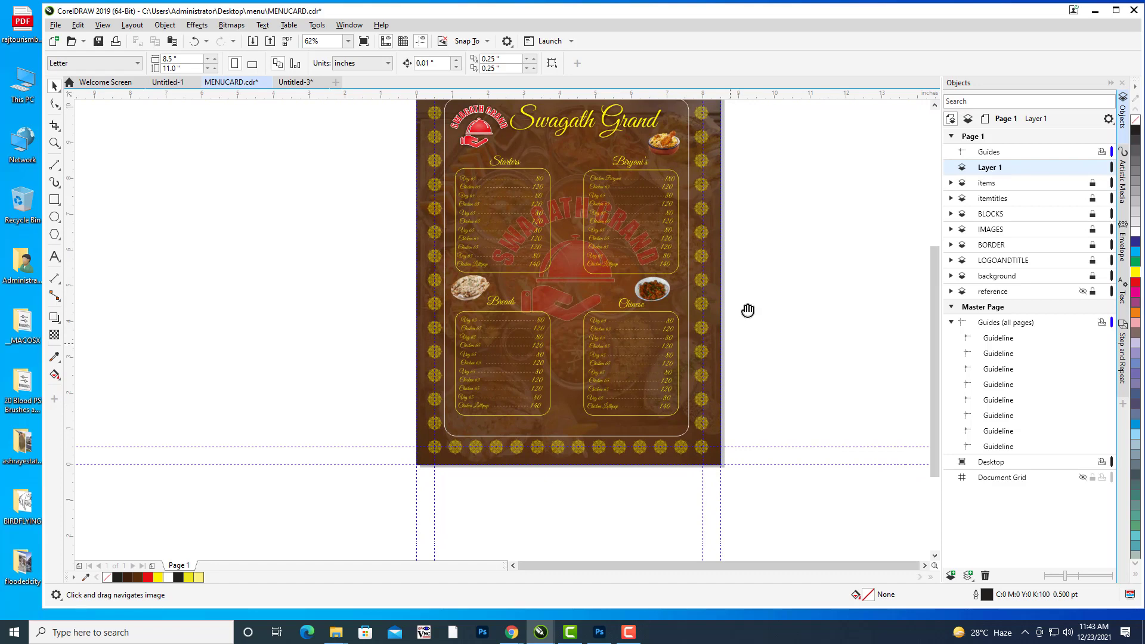
pyautogui.moveTo(746, 309); pyautogui.dragTo(768, 253)
pyautogui.scroll(3, 632, 357)
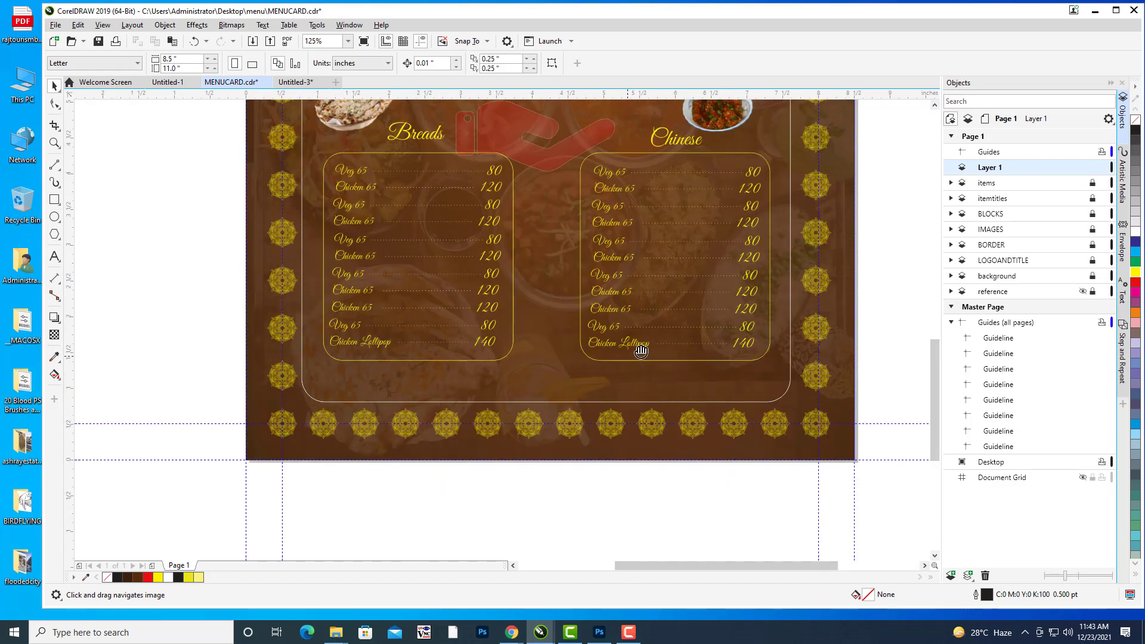
pyautogui.click(54, 258)
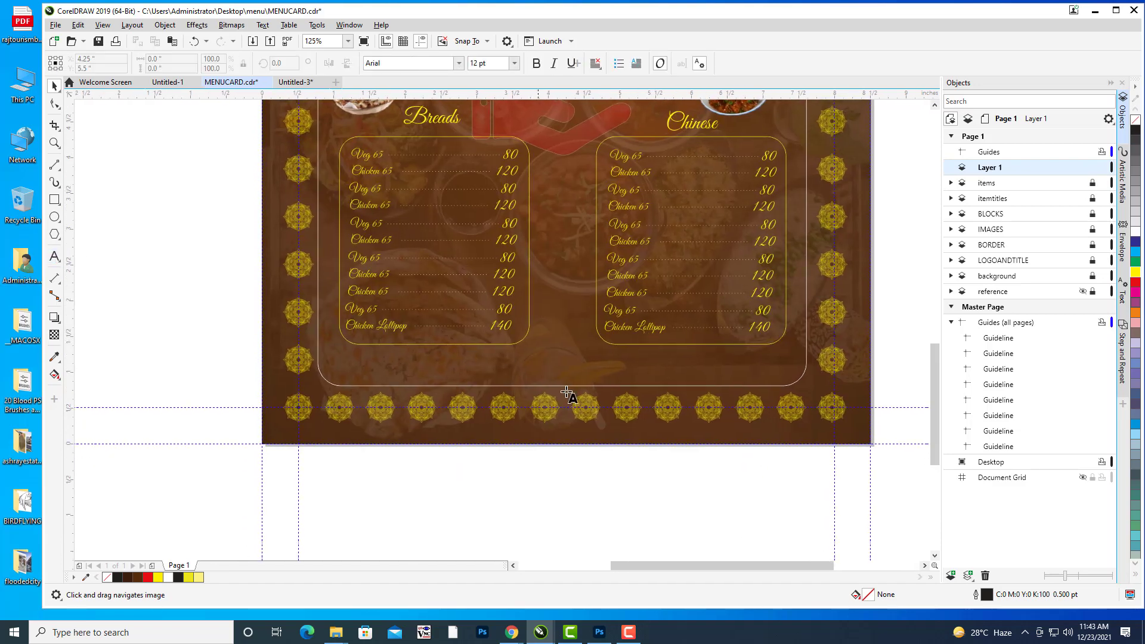
pyautogui.click(511, 371)
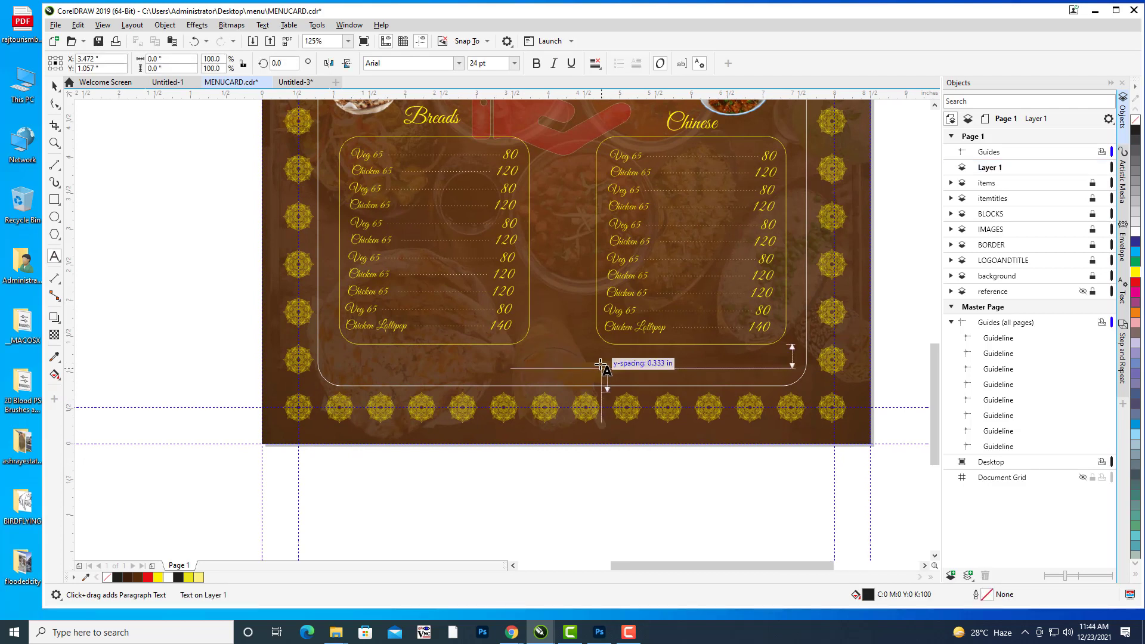
pyautogui.write('Thank')
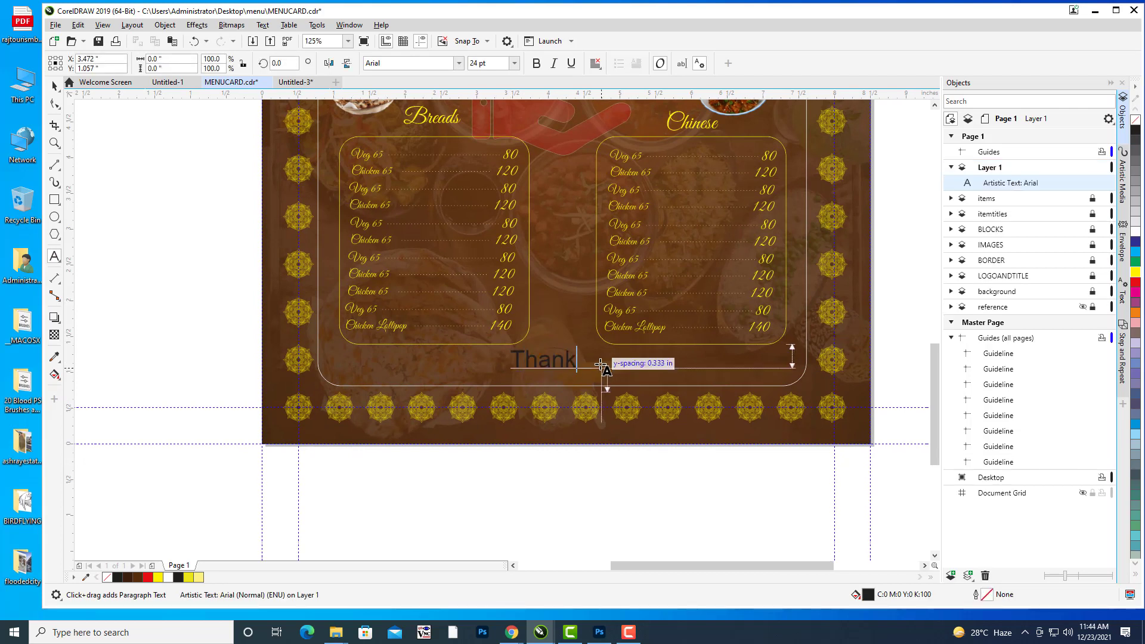
pyautogui.write(' you visit again')
pyautogui.hotkey('ctrl', 'space')
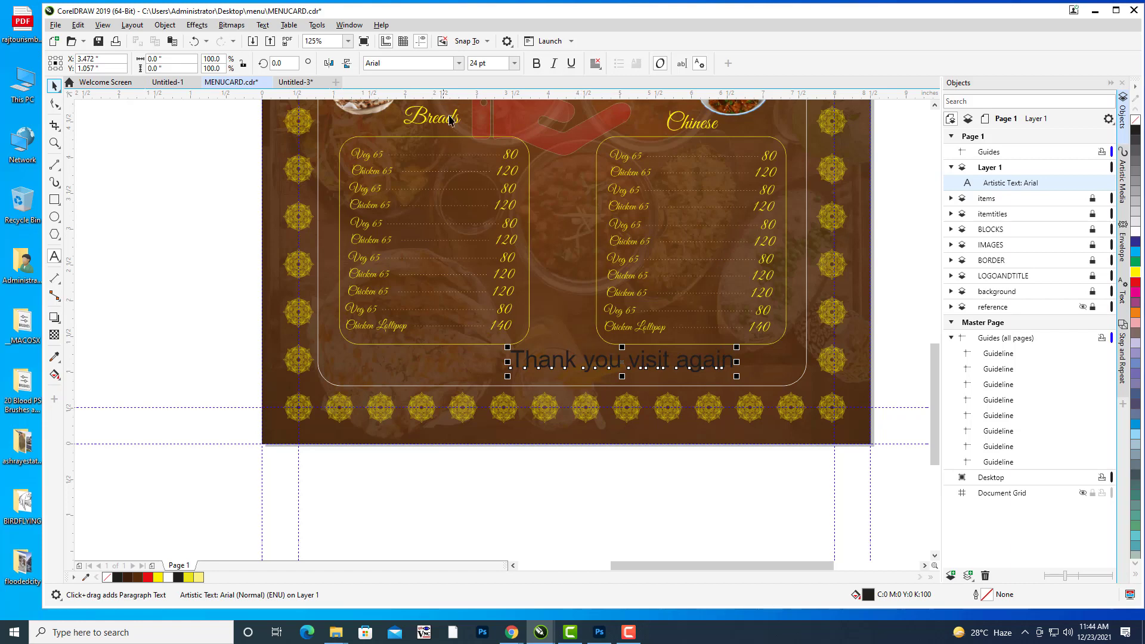
# Set the closing line's font to Great Vibes and center its alignment.
pyautogui.click(429, 62)
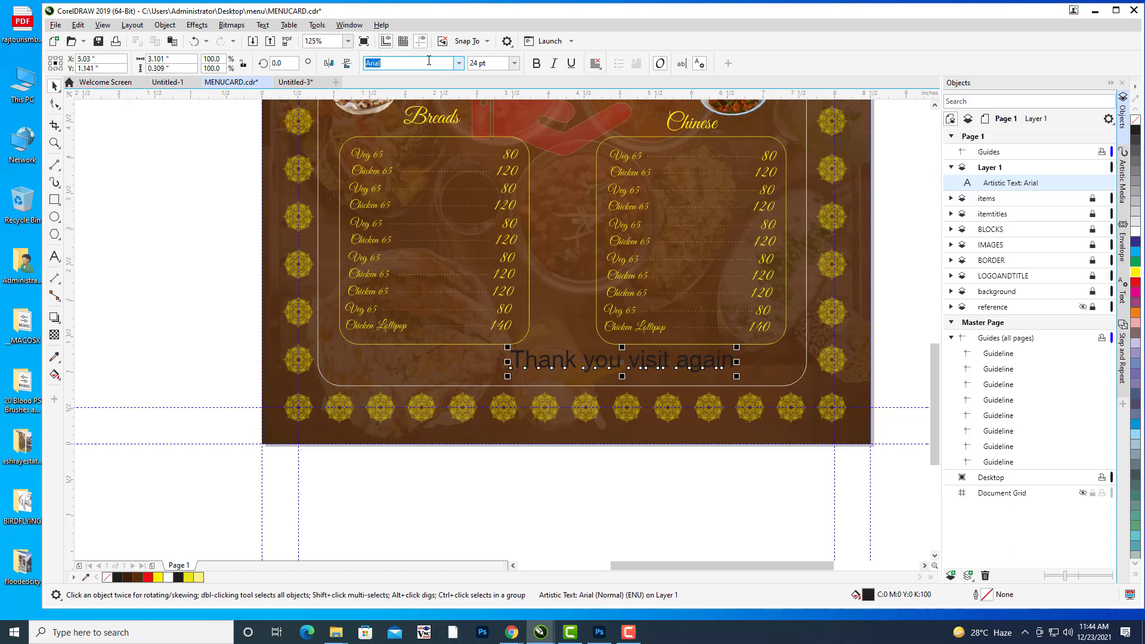
pyautogui.write('Great Vibes')
pyautogui.press('Return')
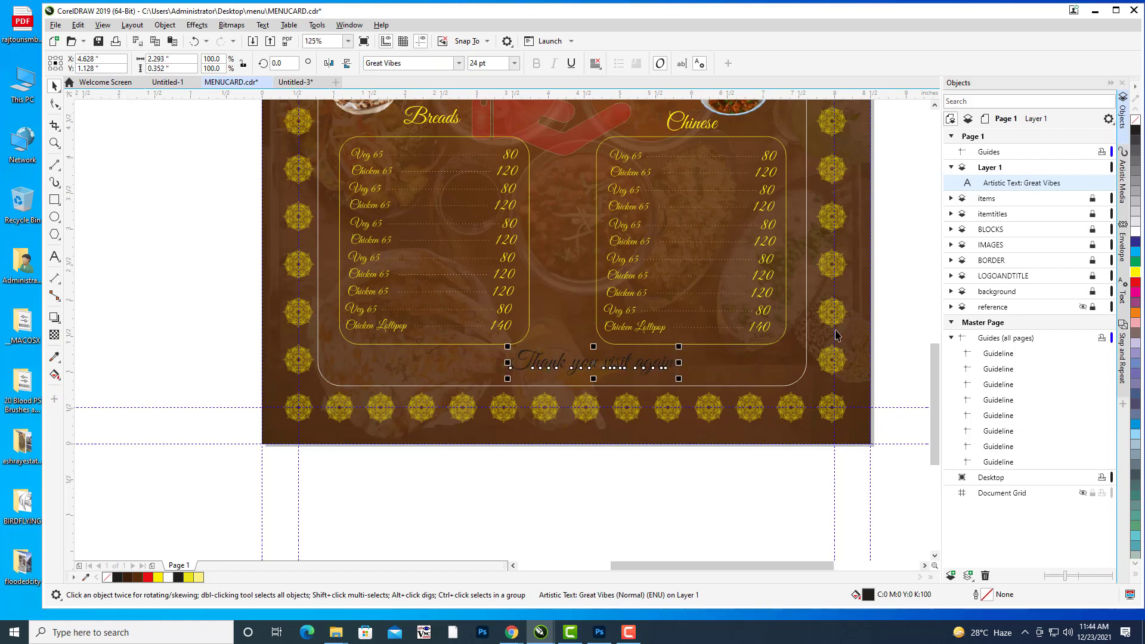
pyautogui.click(595, 63)
pyautogui.click(605, 77)
# Move the closing line to about X 4.303", Y 1.077" inside the inner frame and fill it yellow (C0 M0 Y100 K0).
pyautogui.moveTo(596, 365); pyautogui.dragTo(574, 369)
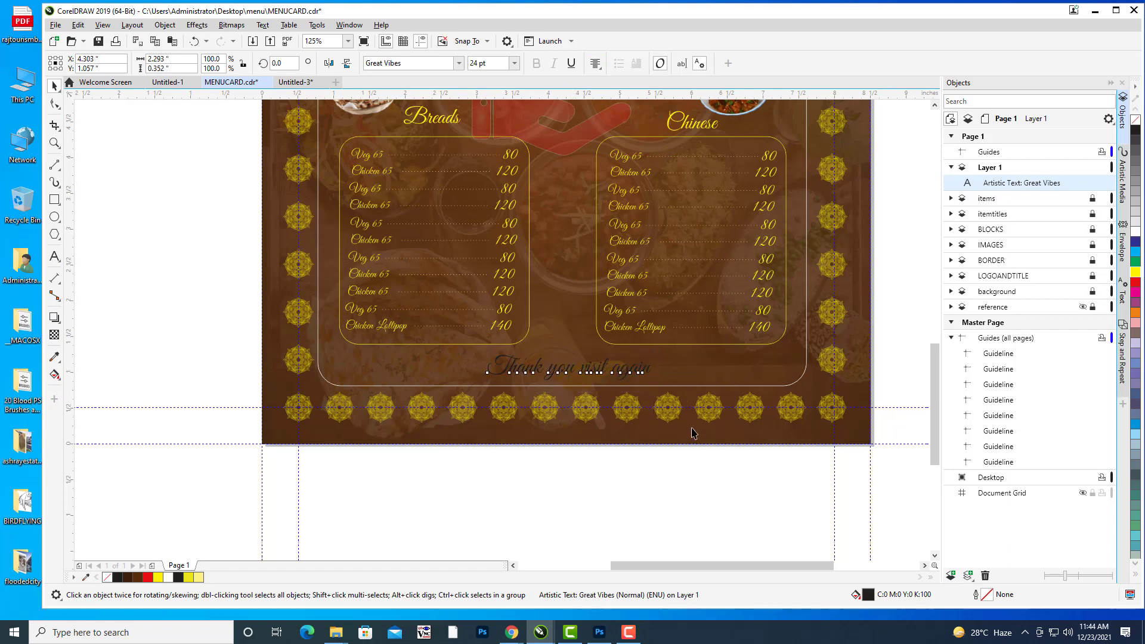
pyautogui.press('Up')
pyautogui.press('Up')
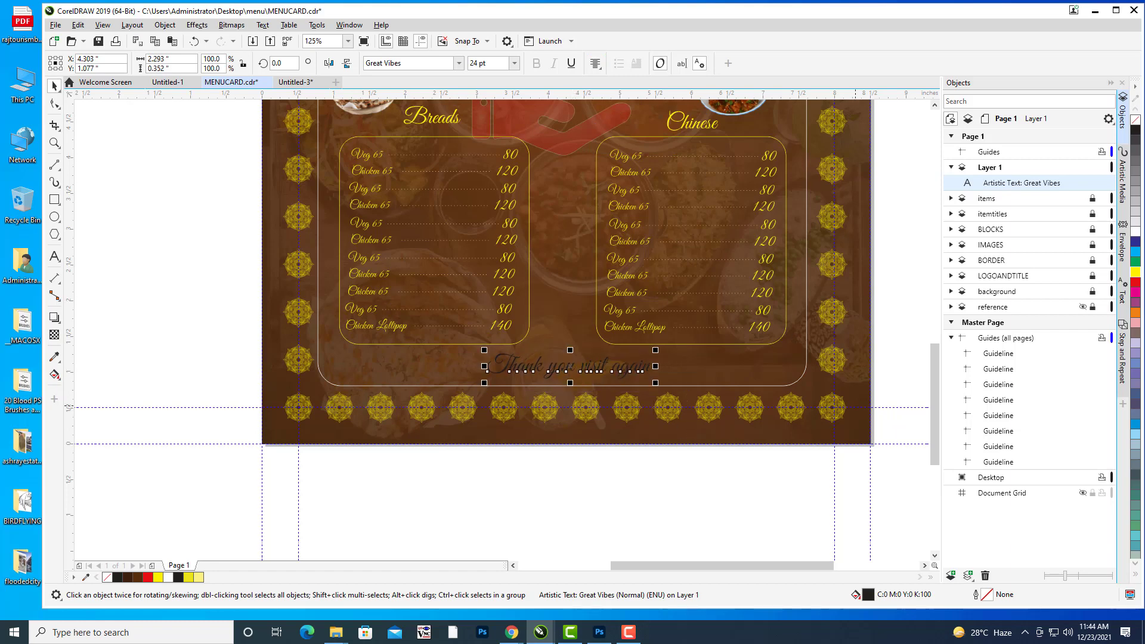
pyautogui.click(1137, 273)
pyautogui.moveTo(639, 320); pyautogui.dragTo(630, 326)
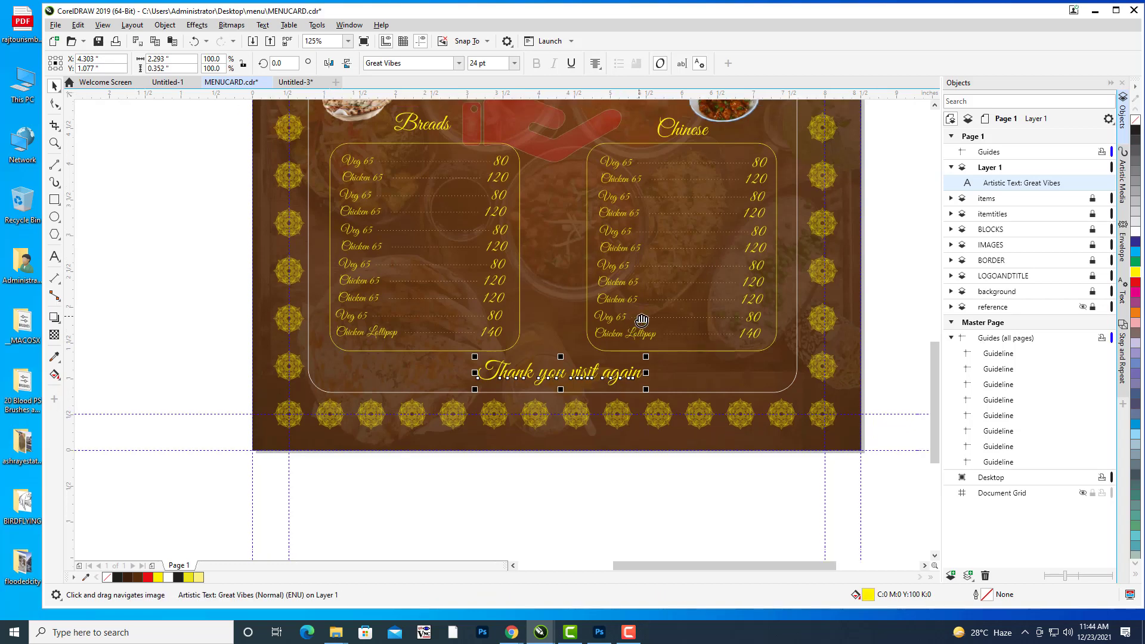
# Deselect the closing line and review the layout of the whole menu card.
pyautogui.click(175, 226)
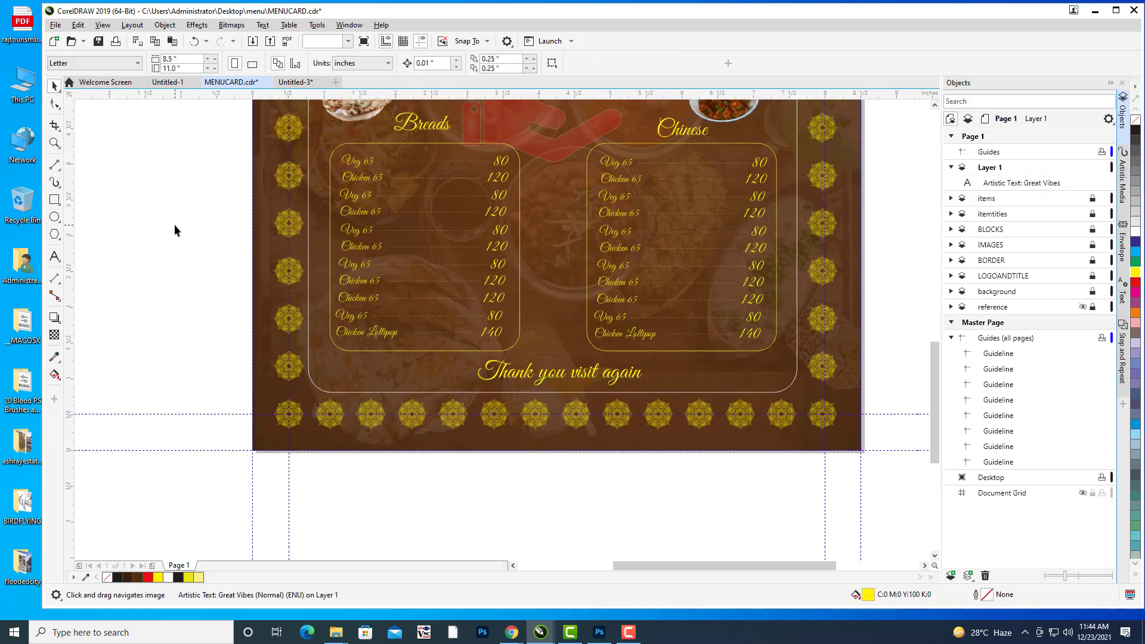
pyautogui.moveTo(652, 294); pyautogui.dragTo(651, 301)
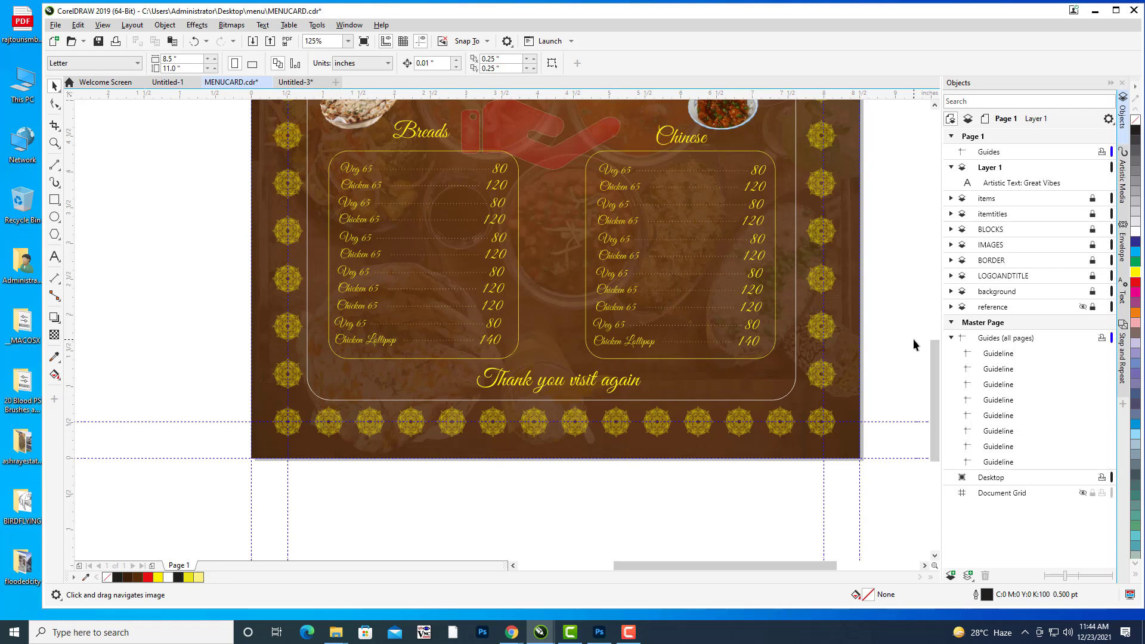
pyautogui.scroll(-3, 659, 350)
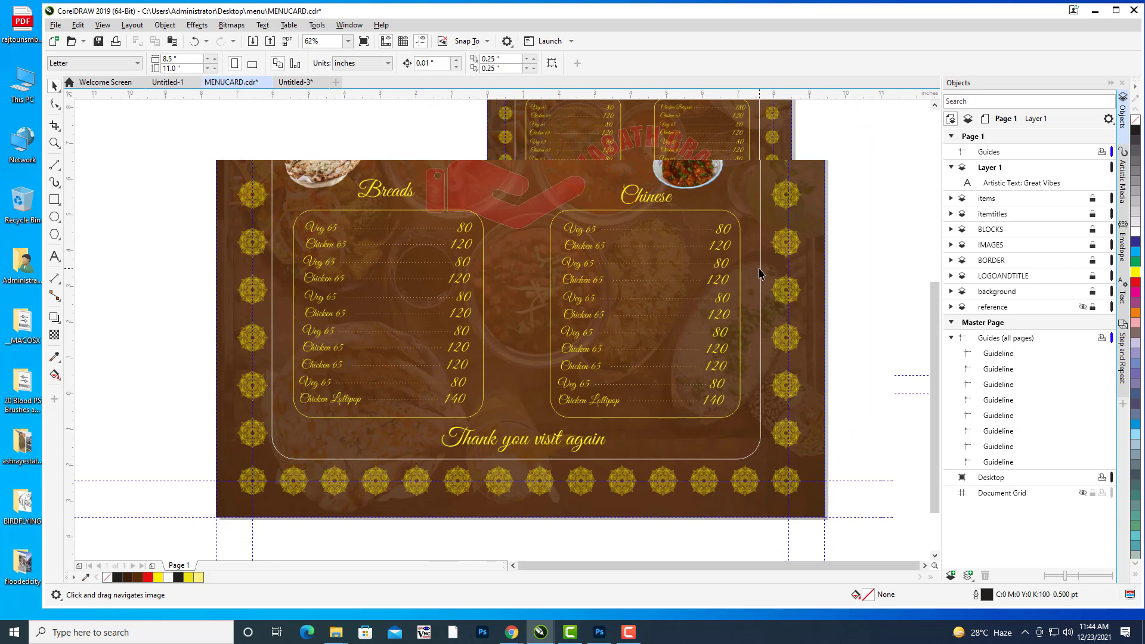
pyautogui.scroll(-1, 761, 274)
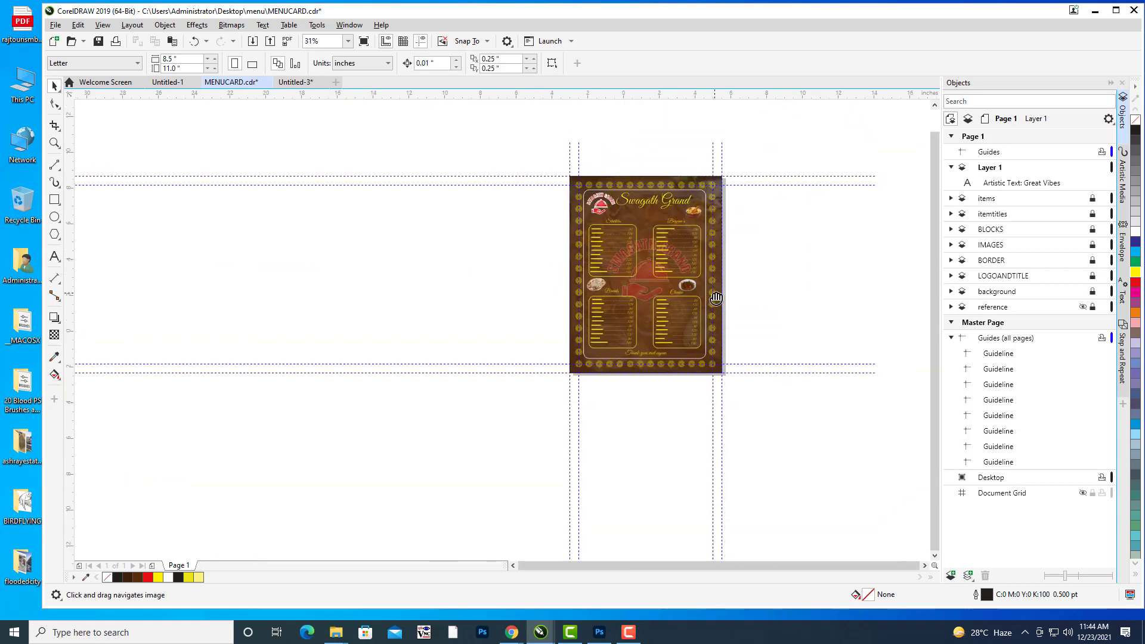
pyautogui.scroll(1, 675, 257)
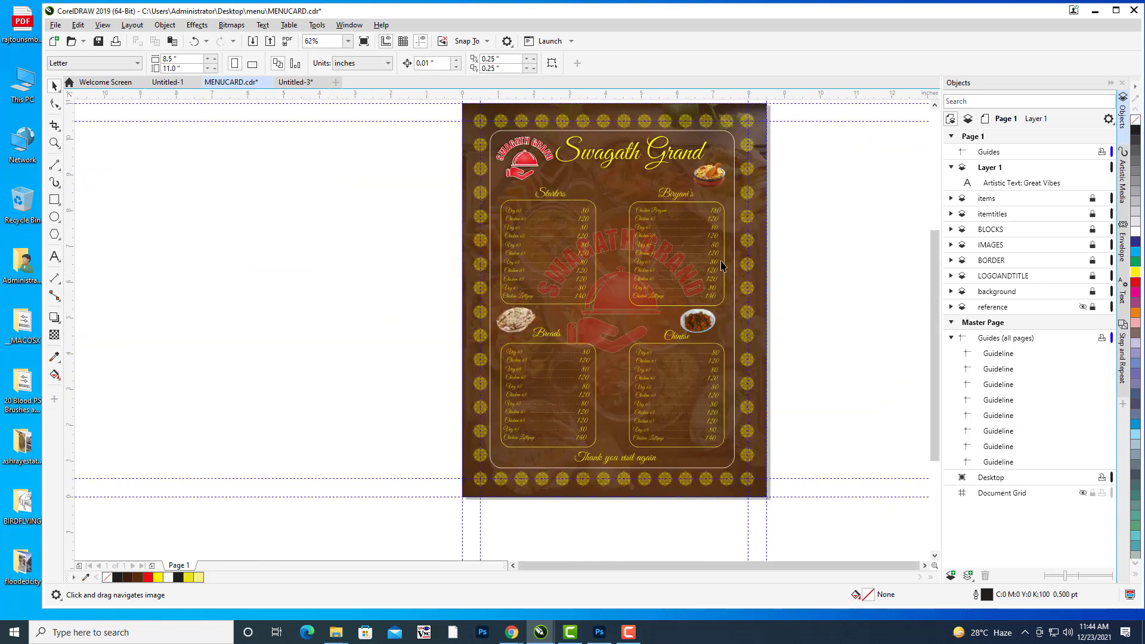
# Switch to Chrome, search Google Images for "indian traditional design" and narrow the results to vector.
pyautogui.click(512, 633)
pyautogui.click(445, 573)
pyautogui.scroll(3, 209, 113)
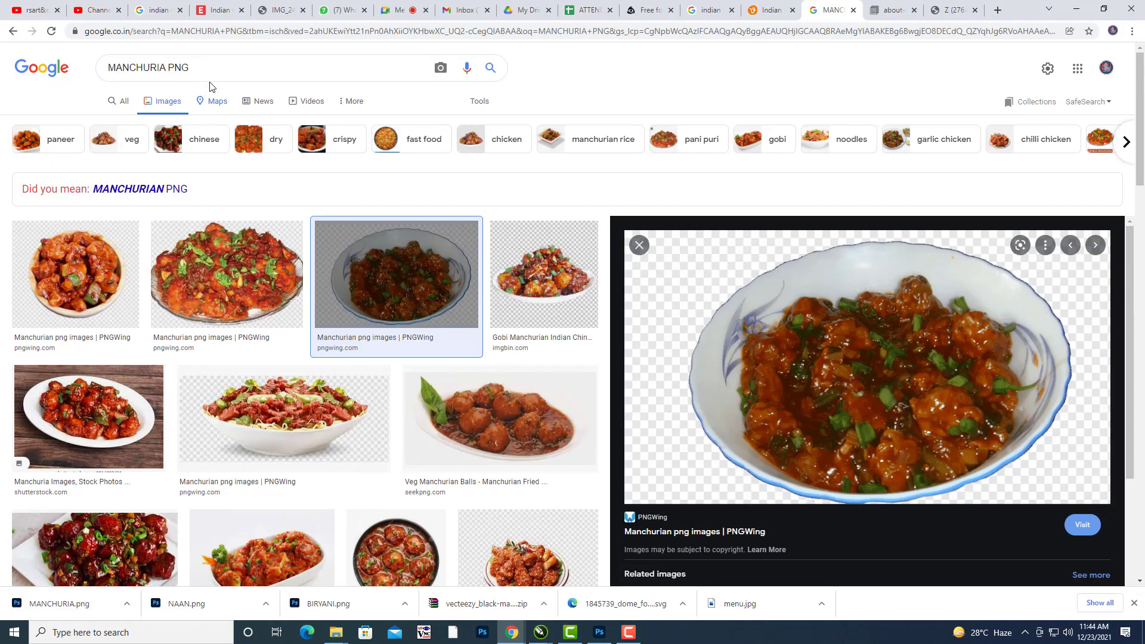
pyautogui.moveTo(200, 67); pyautogui.dragTo(2, 72)
pyautogui.press('BackSpace')
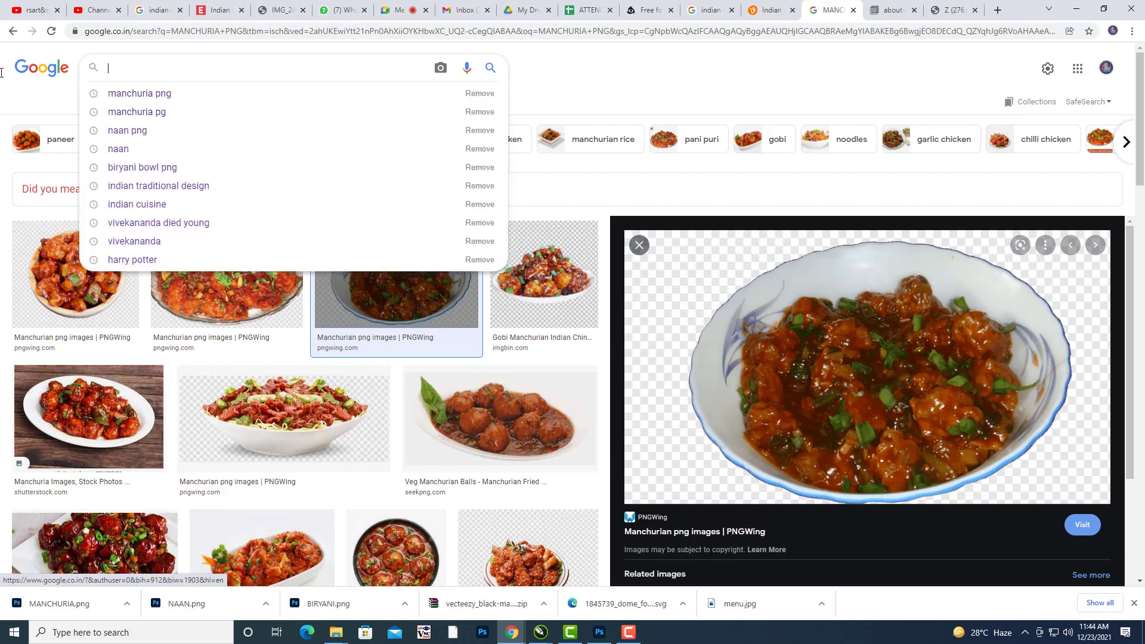
pyautogui.write('indi')
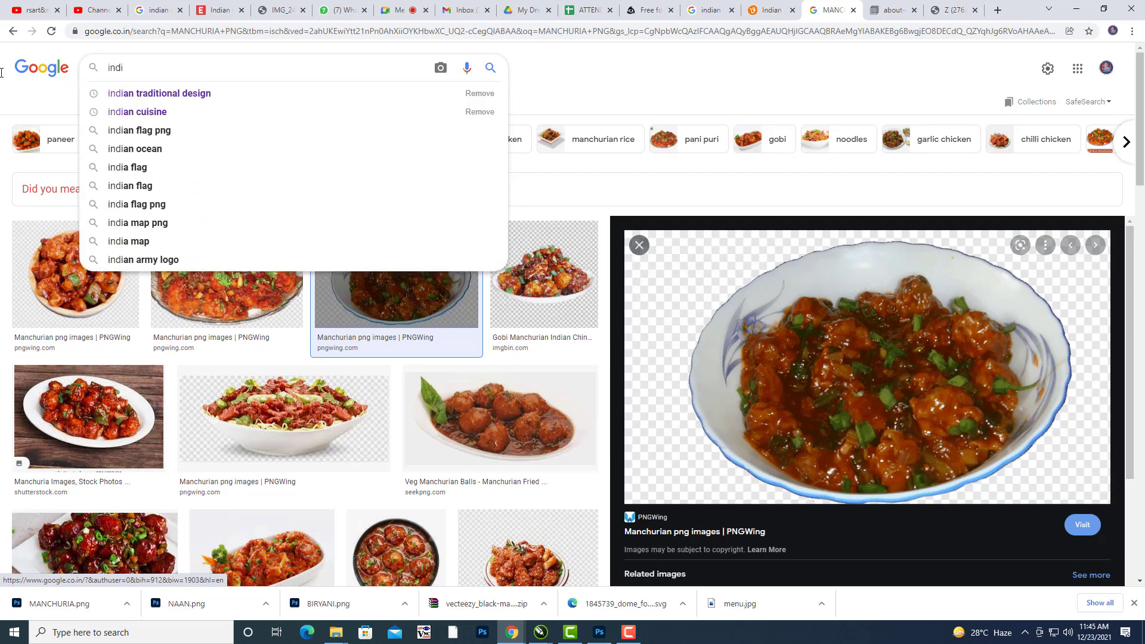
pyautogui.press('Down')
pyautogui.press('Return')
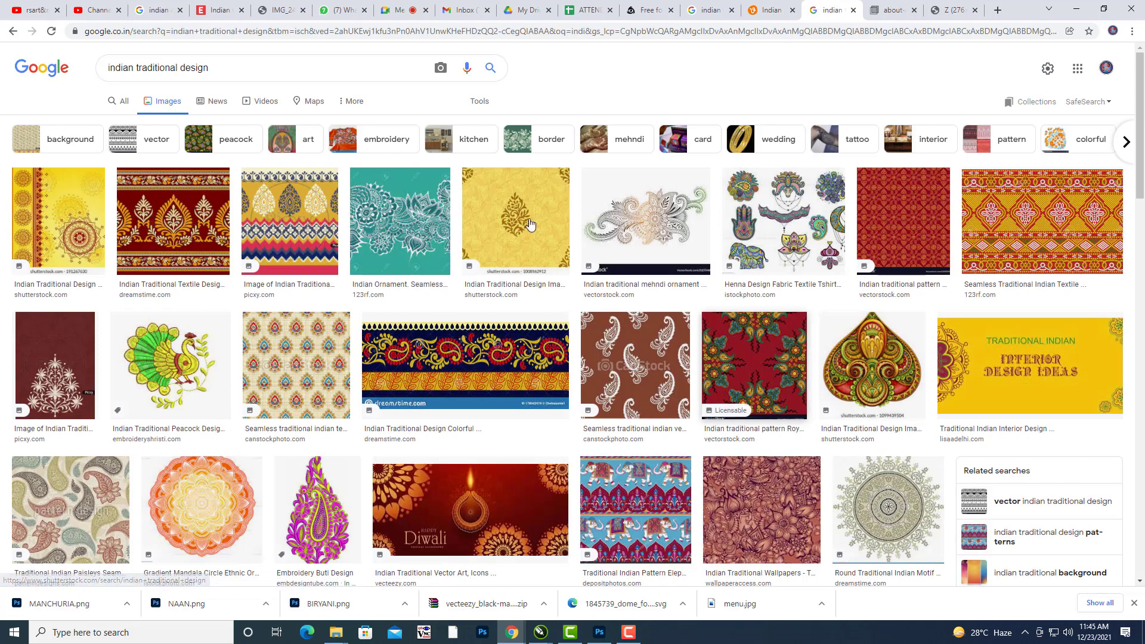
pyautogui.click(123, 136)
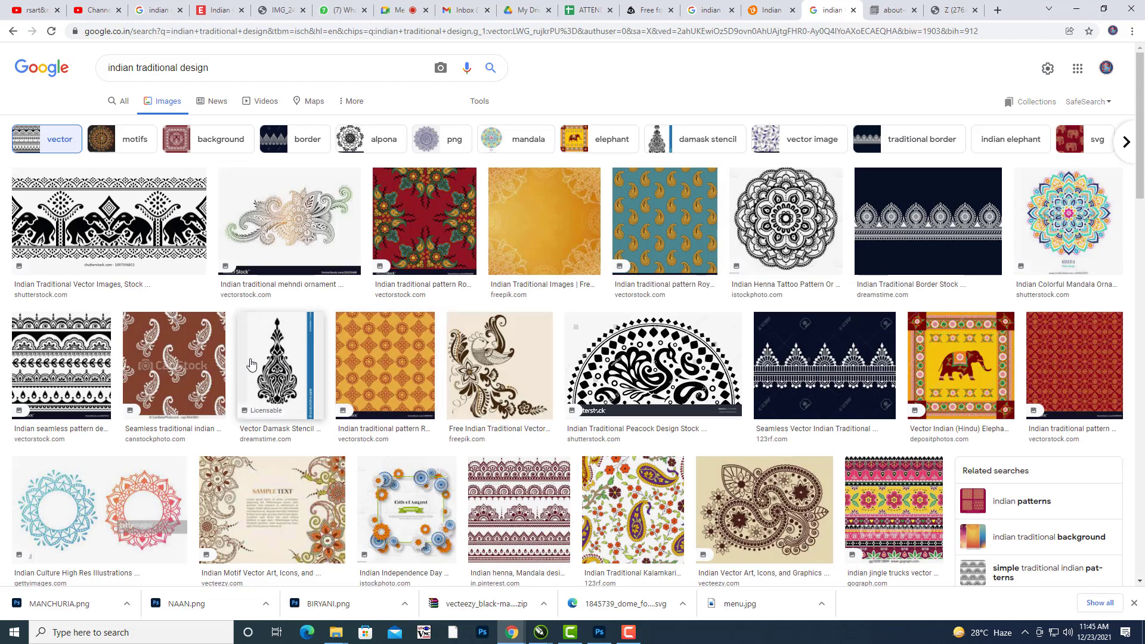
# Open the black Vector Damask Stencil image from the results at full size in its own browser tab.
pyautogui.click(249, 370)
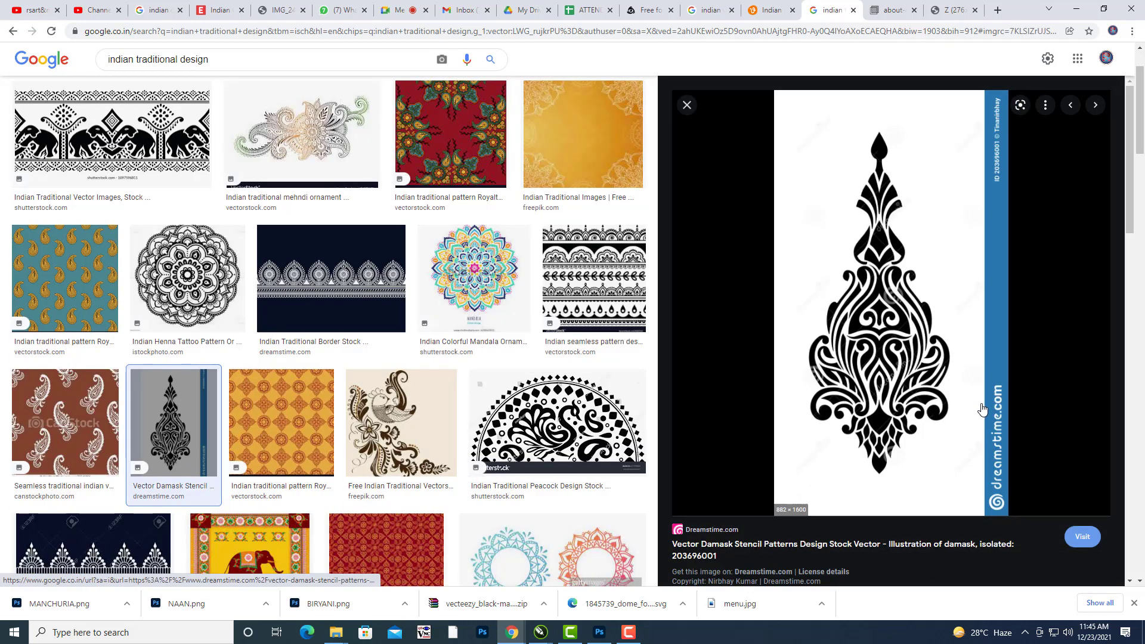
pyautogui.rightClick(911, 328)
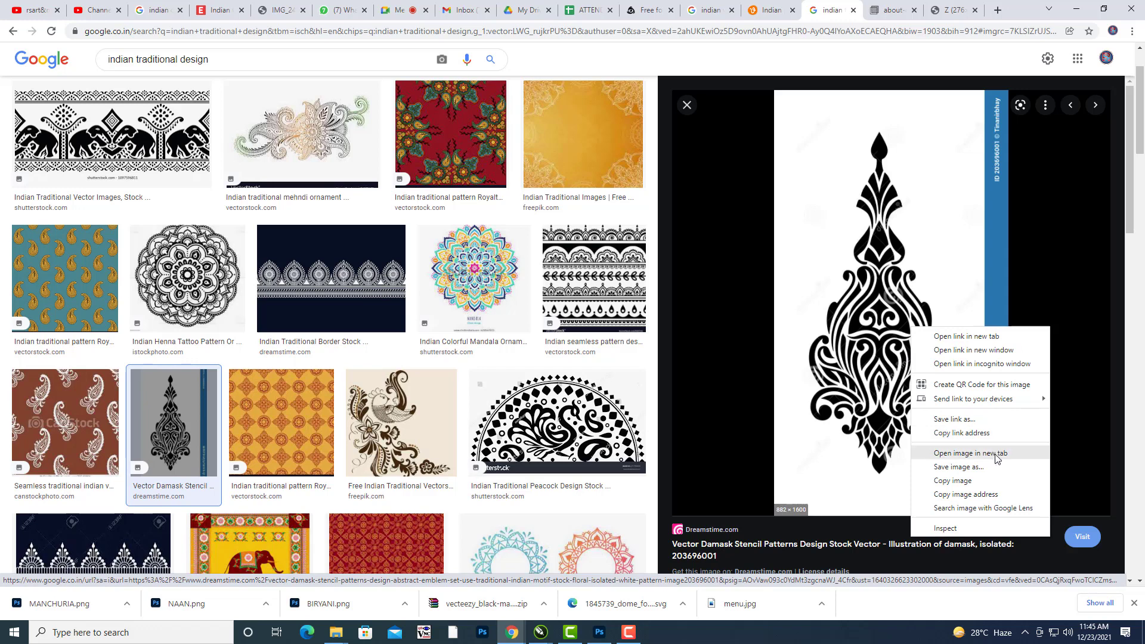
pyautogui.click(995, 454)
pyautogui.click(894, 17)
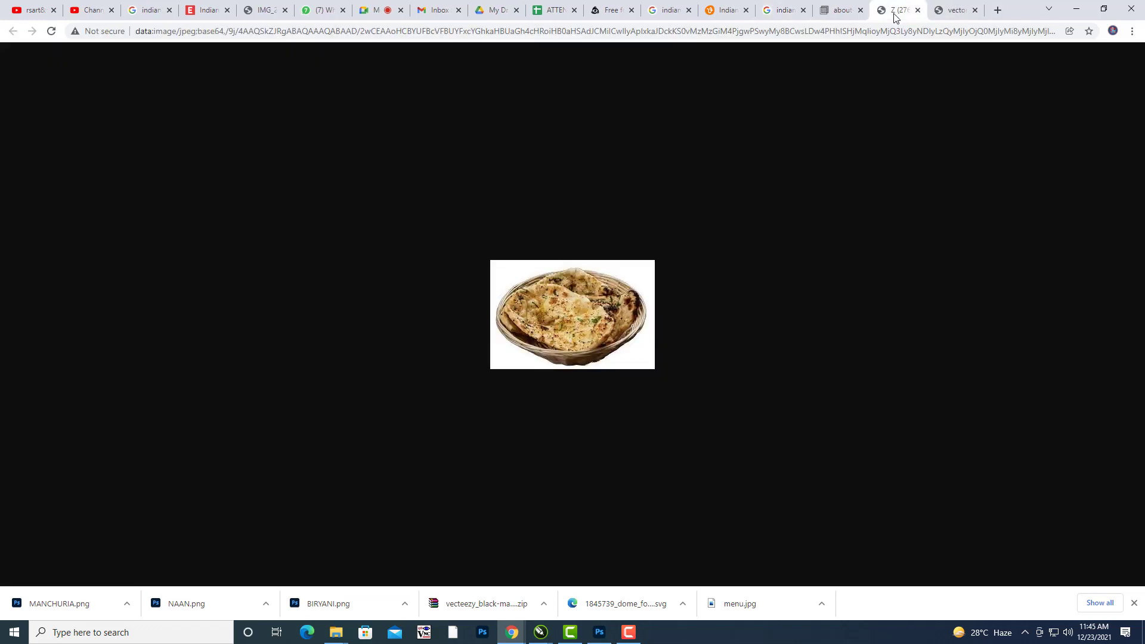
pyautogui.click(954, 10)
# Save the damask stencil image to the Desktop as a JPEG named design3.
pyautogui.rightClick(586, 210)
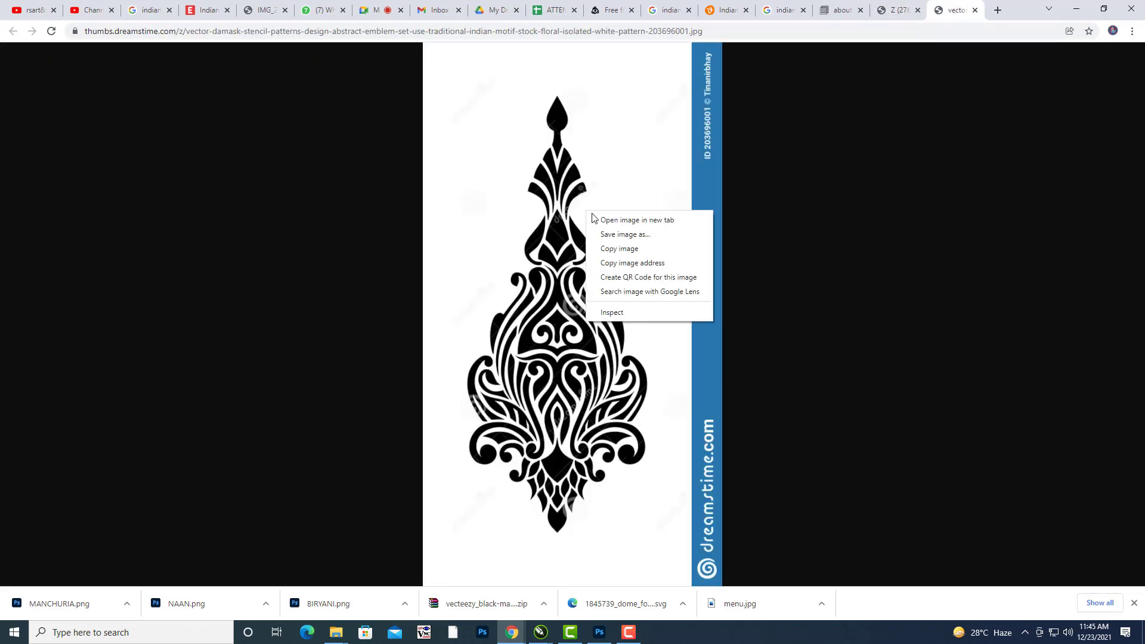
pyautogui.click(609, 236)
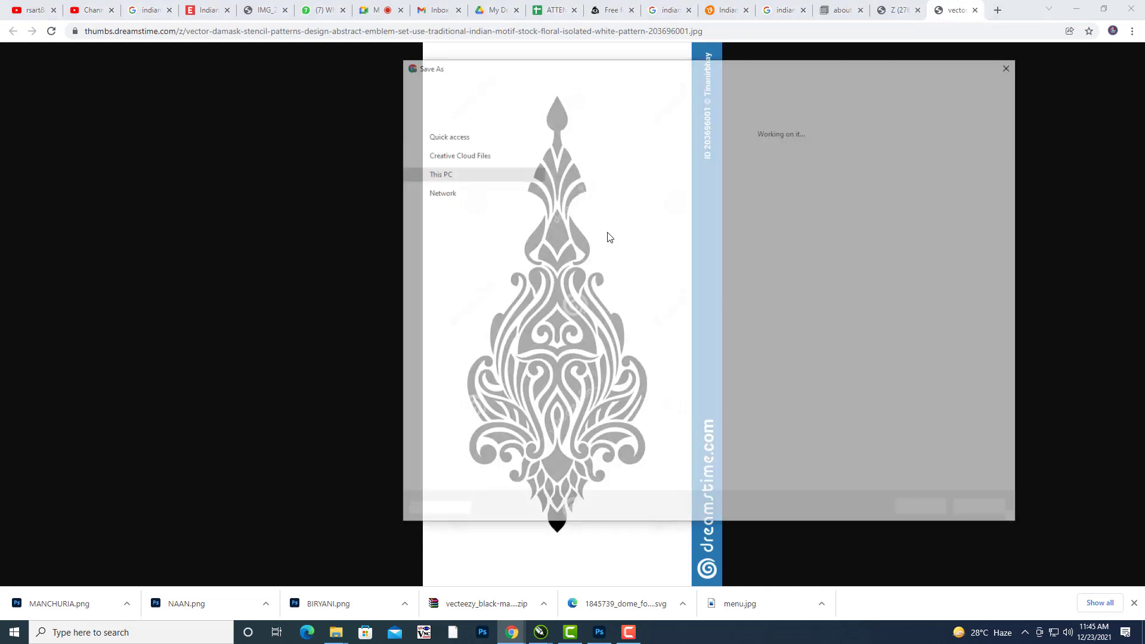
pyautogui.click(441, 148)
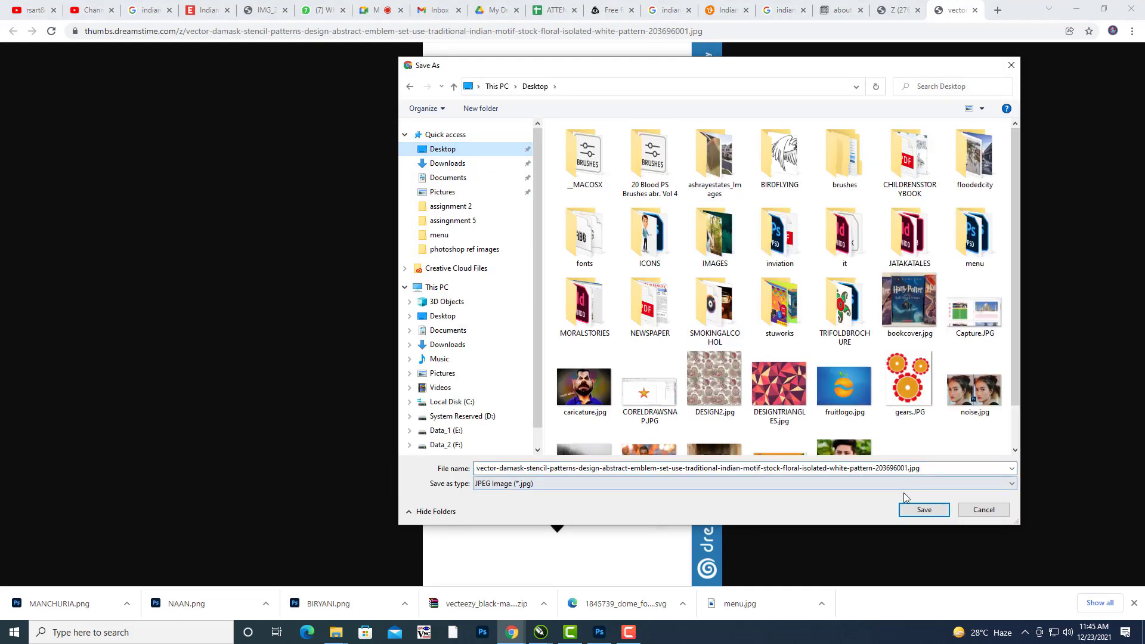
pyautogui.click(929, 469)
pyautogui.write('de')
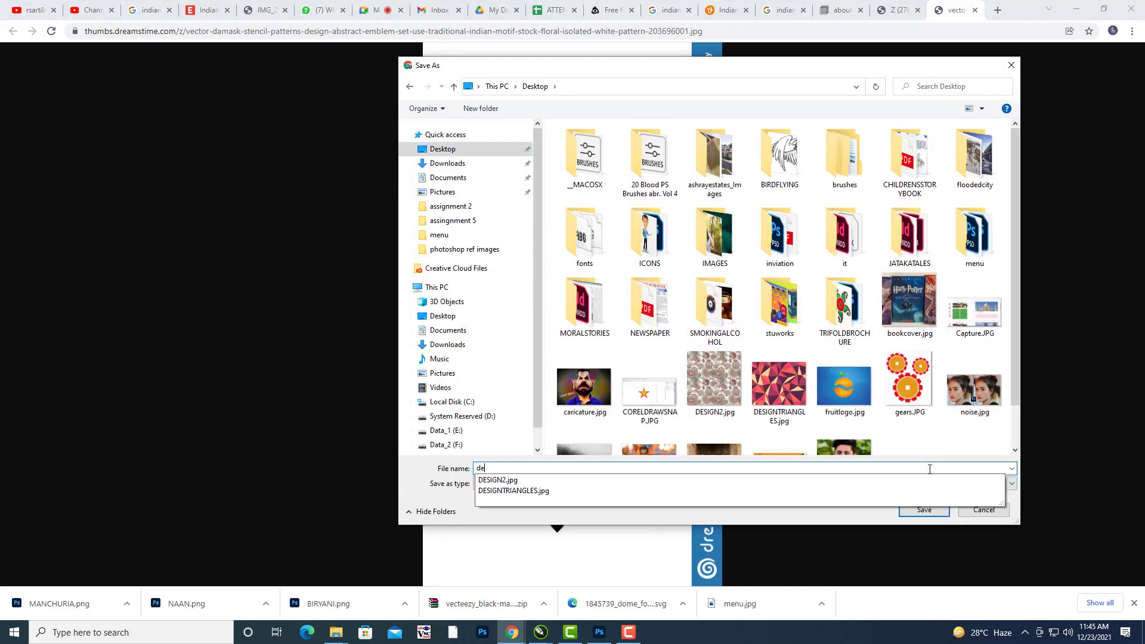
pyautogui.write('sign3')
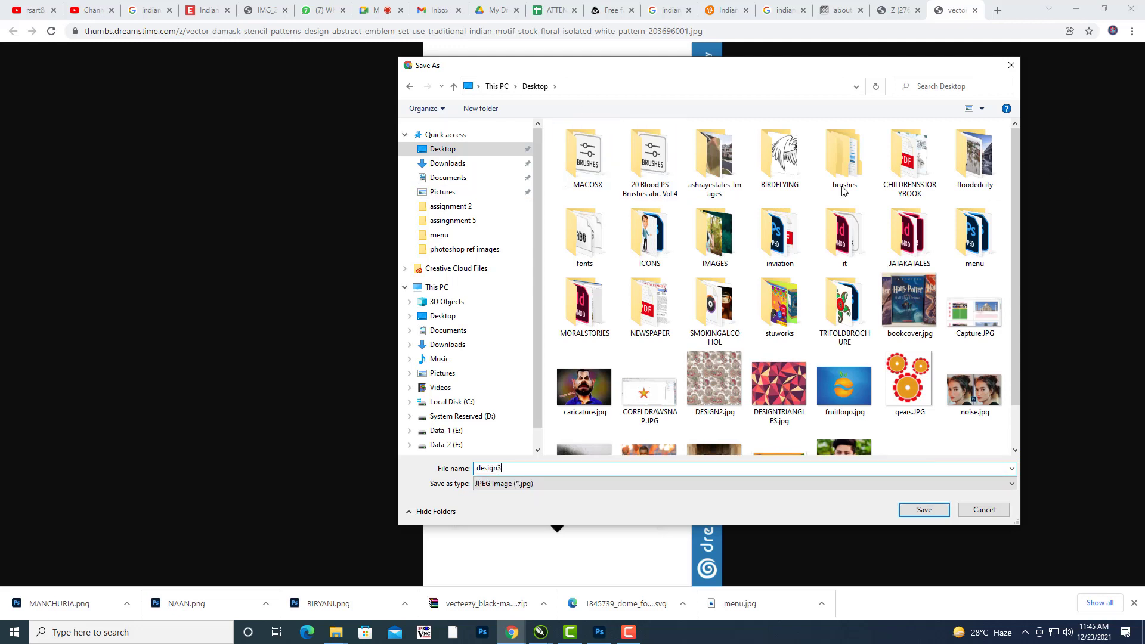
pyautogui.click(924, 510)
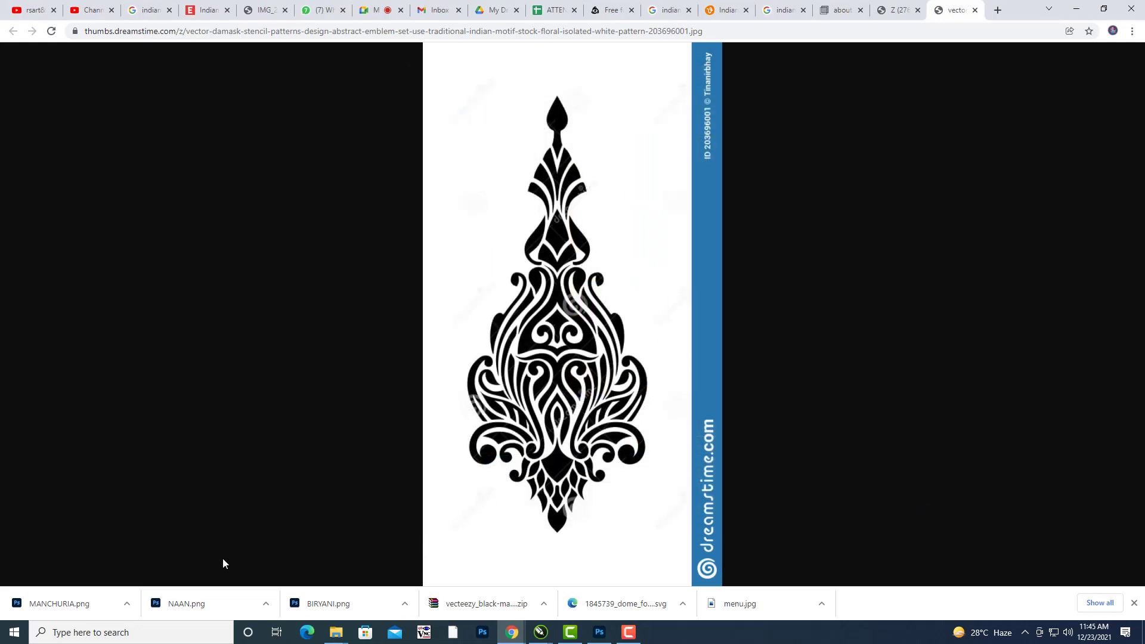
# Locate the downloaded design3.jpg in its folder and open it in Photoshop.
pyautogui.click(126, 604)
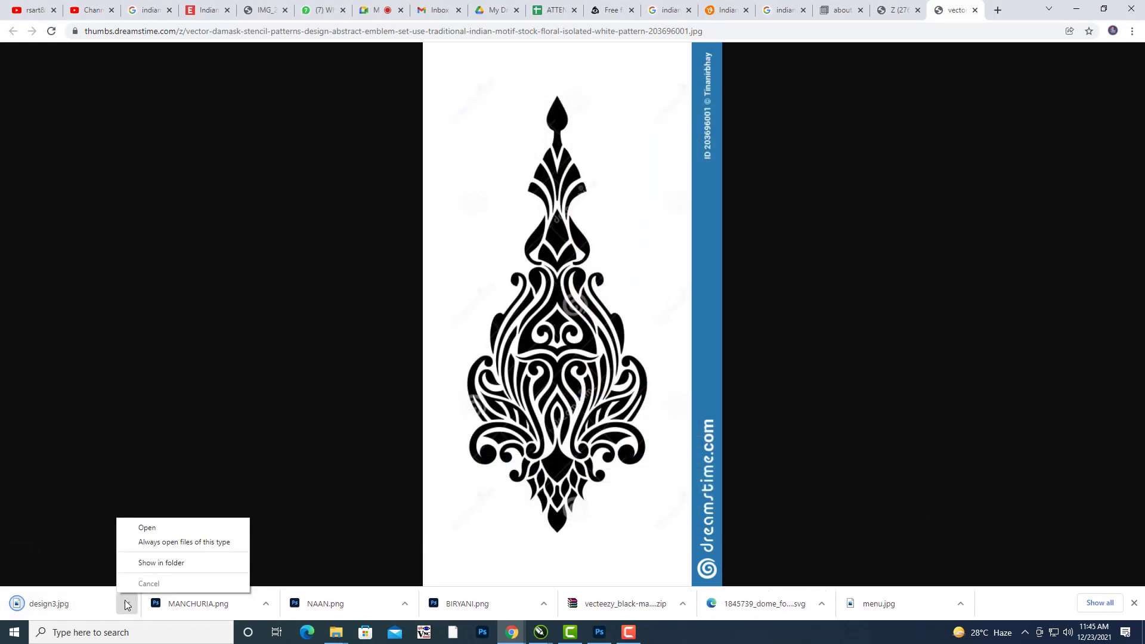
pyautogui.click(156, 564)
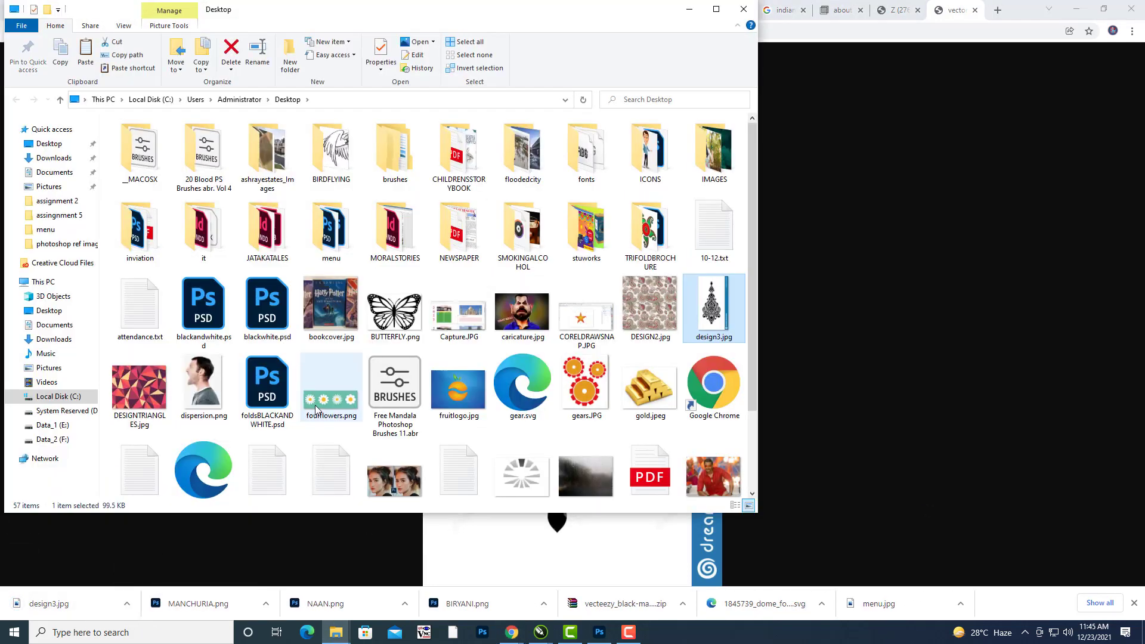
pyautogui.rightClick(727, 324)
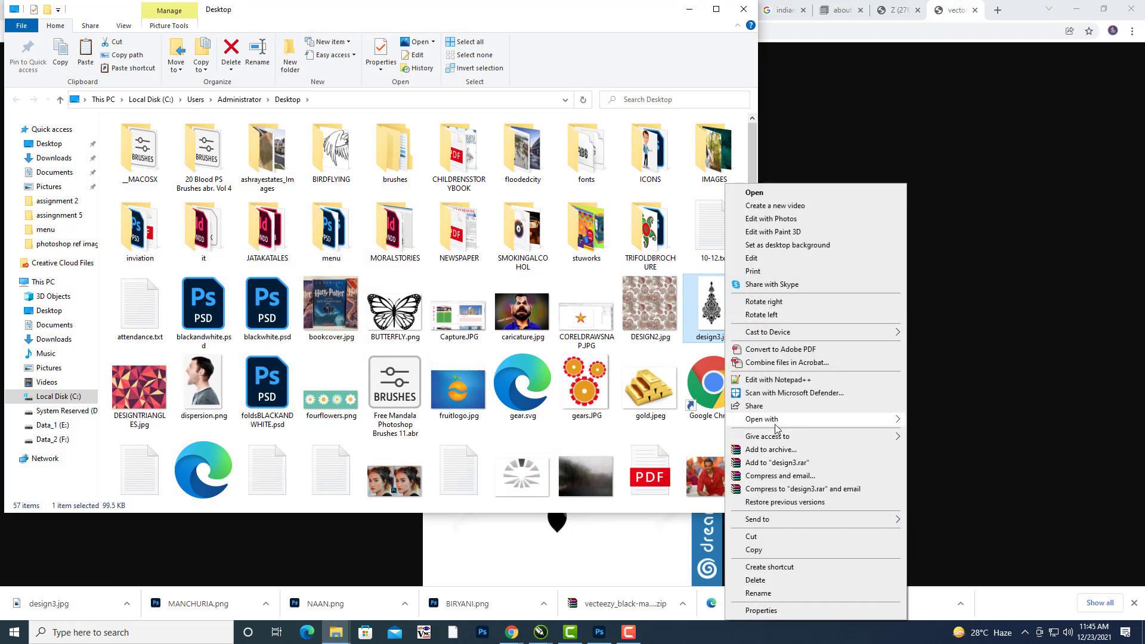
pyautogui.moveTo(777, 428)
pyautogui.click(968, 441)
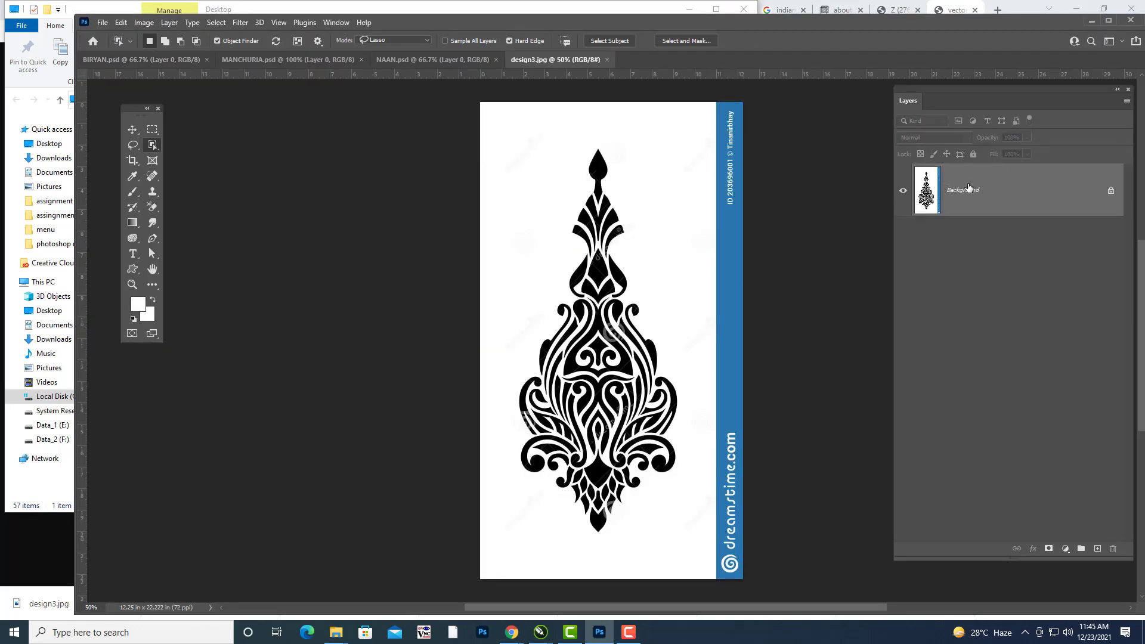
# Convert the Background to an editable layer and erase the white area around the motif with the Magic Eraser.
pyautogui.doubleClick(963, 190)
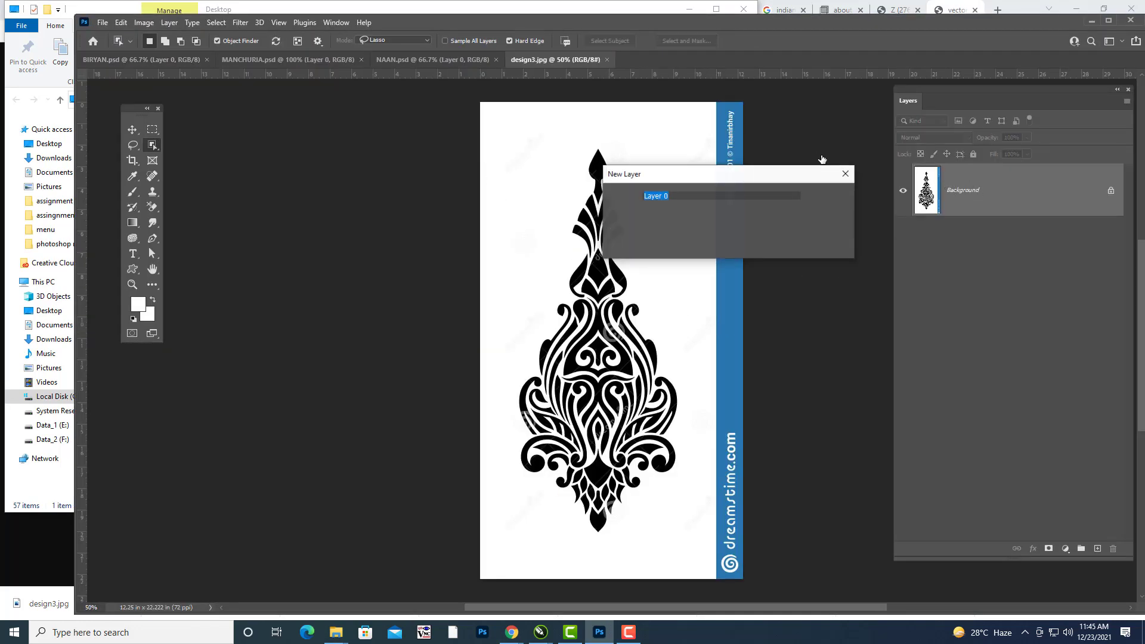
pyautogui.click(828, 198)
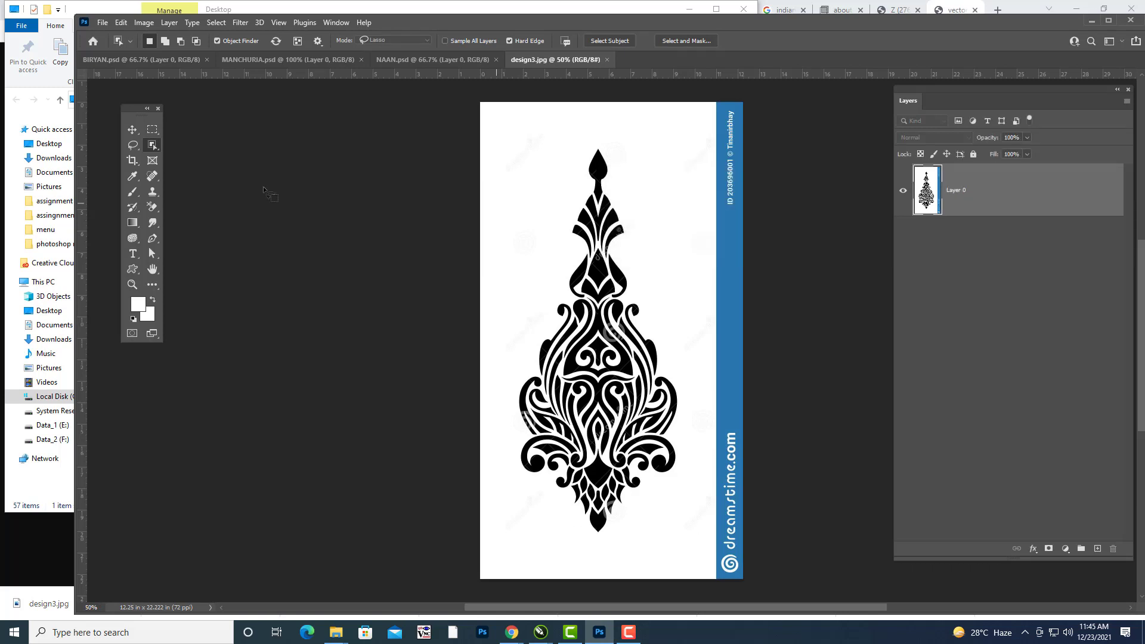
pyautogui.click(153, 208)
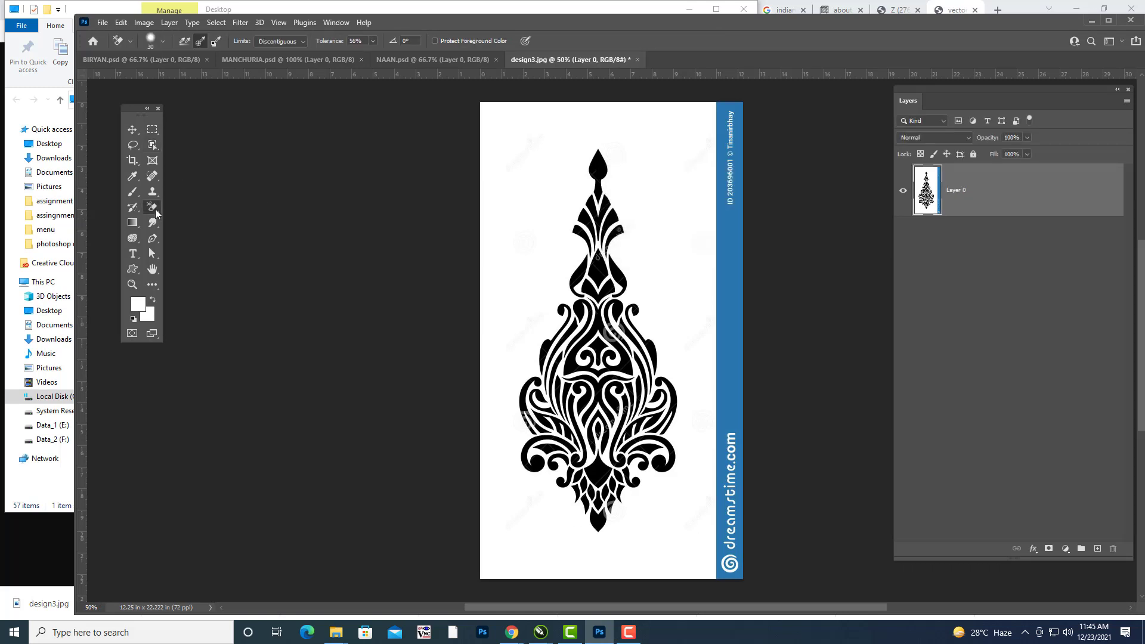
pyautogui.rightClick(153, 208)
pyautogui.click(196, 231)
pyautogui.click(544, 167)
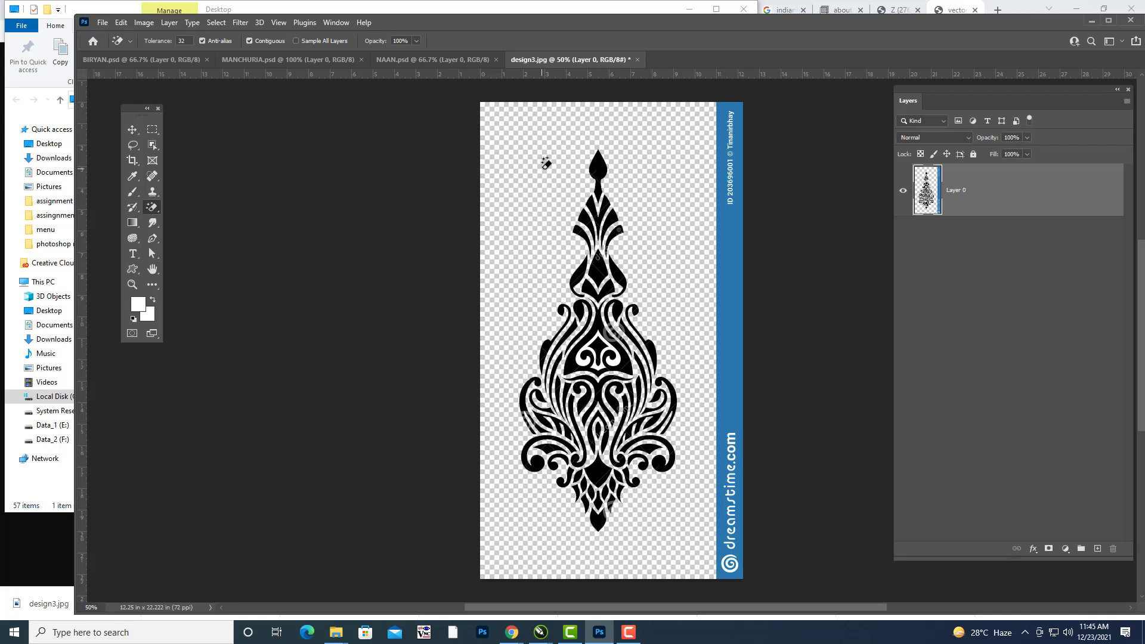
# Crop the image to a rectangular selection around the motif, excluding the blue watermark strip, and clear the selection.
pyautogui.click(152, 128)
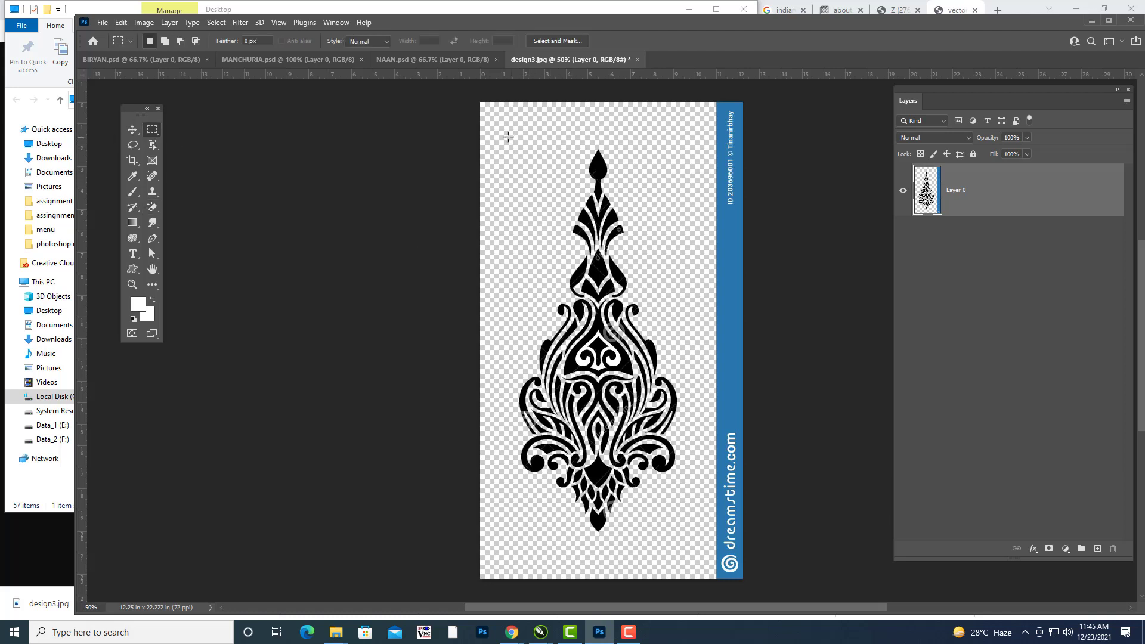
pyautogui.moveTo(508, 134); pyautogui.dragTo(702, 553)
pyautogui.click(143, 22)
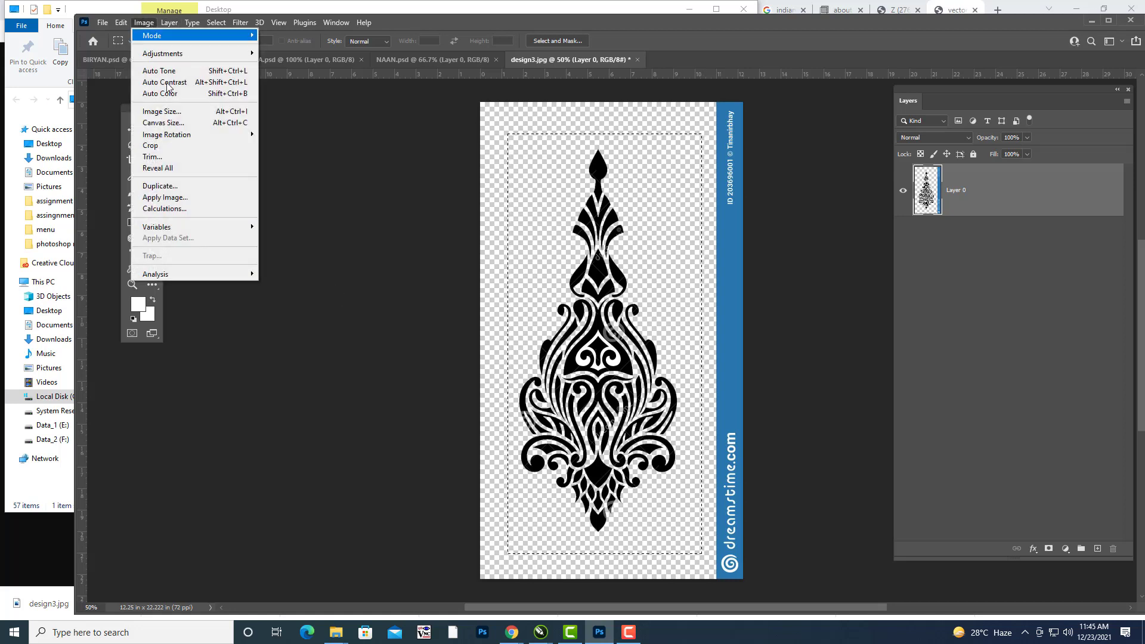
pyautogui.click(166, 146)
pyautogui.hotkey('ctrl', 'd')
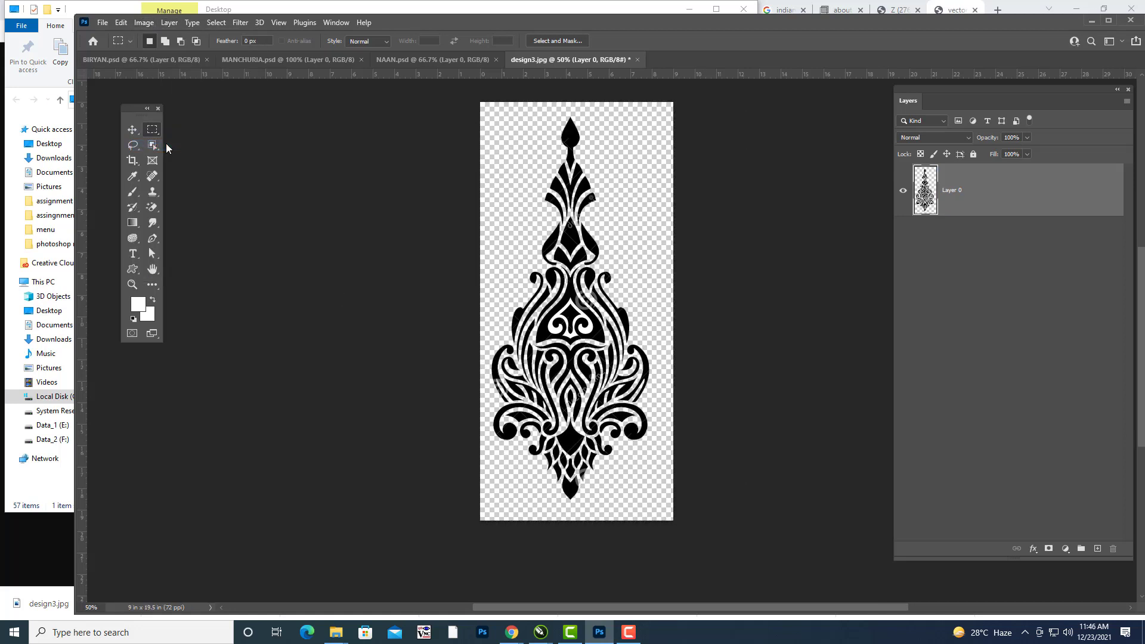
# Select the motif's black areas with Color Range at fuzziness 200, invert the selection, delete the leftover non-black pixels and deselect.
pyautogui.click(132, 132)
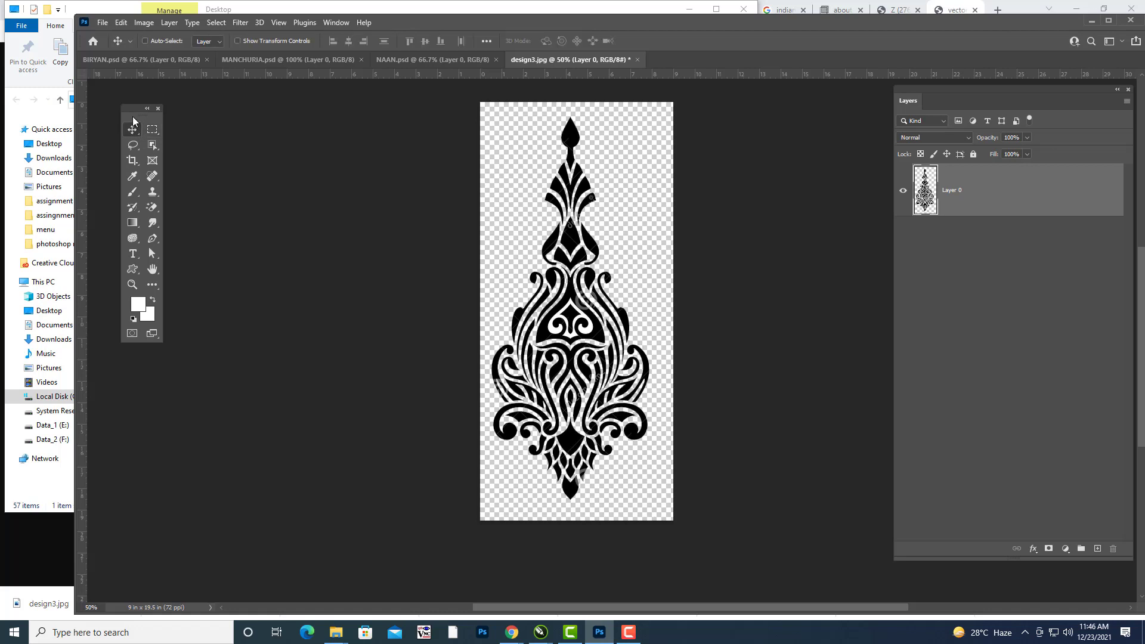
pyautogui.moveTo(134, 111); pyautogui.dragTo(143, 116)
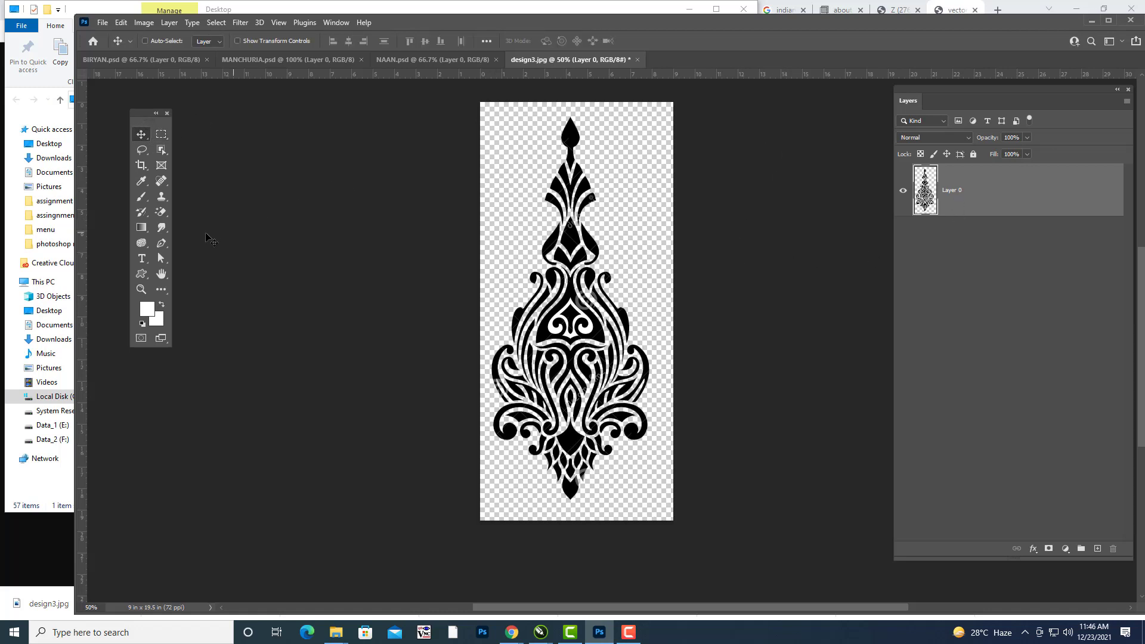
pyautogui.click(241, 24)
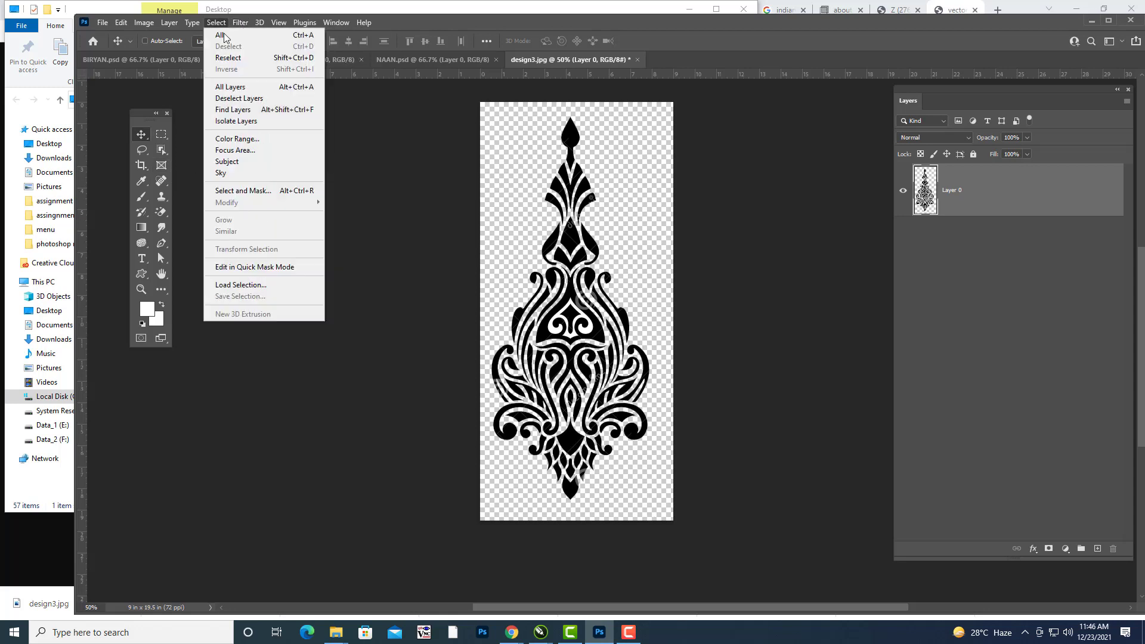
pyautogui.click(248, 142)
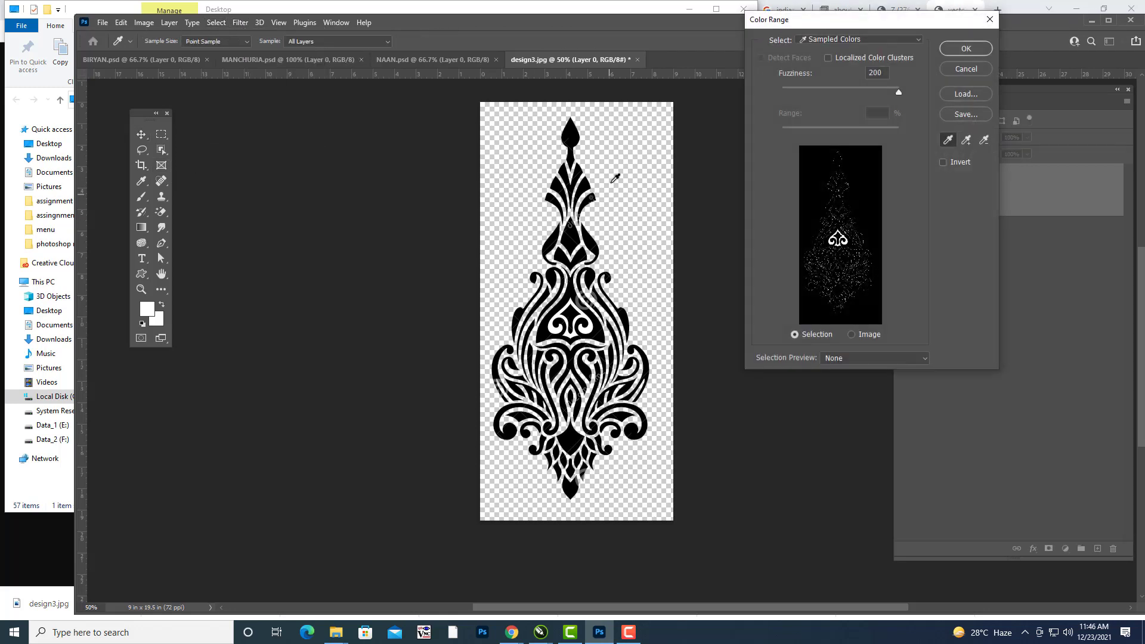
pyautogui.click(579, 171)
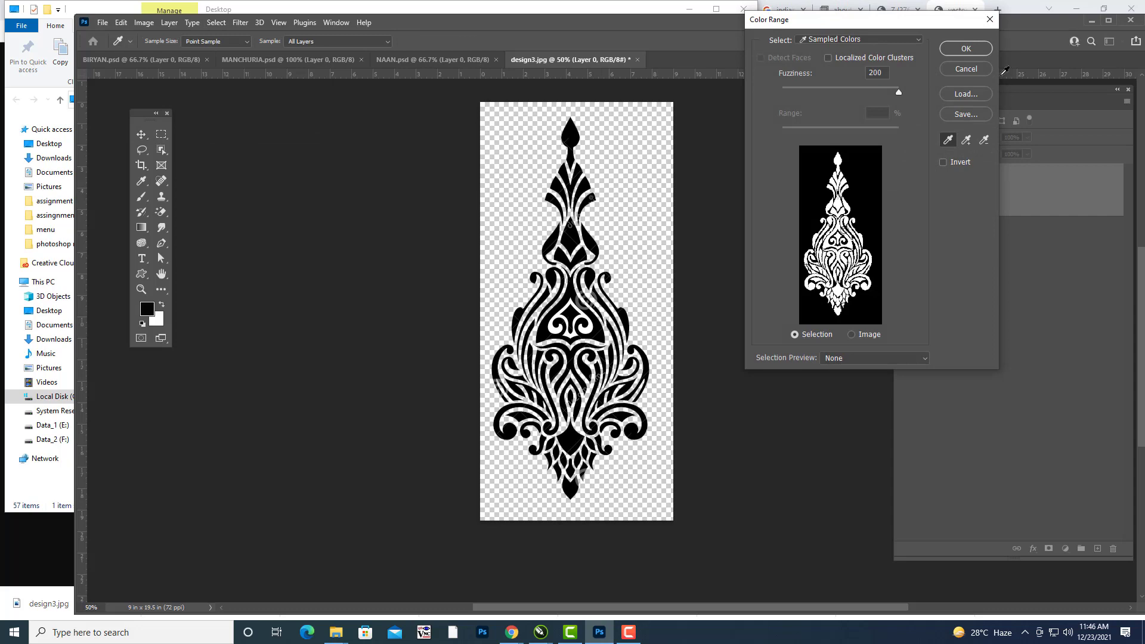
pyautogui.click(965, 50)
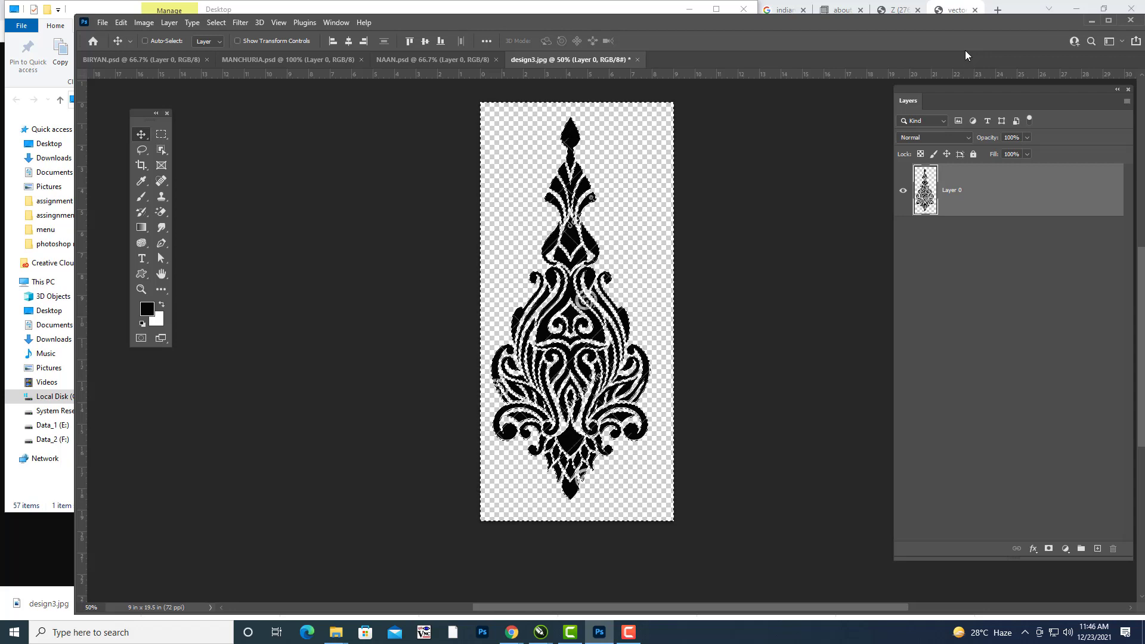
pyautogui.hotkey('ctrl', 'd')
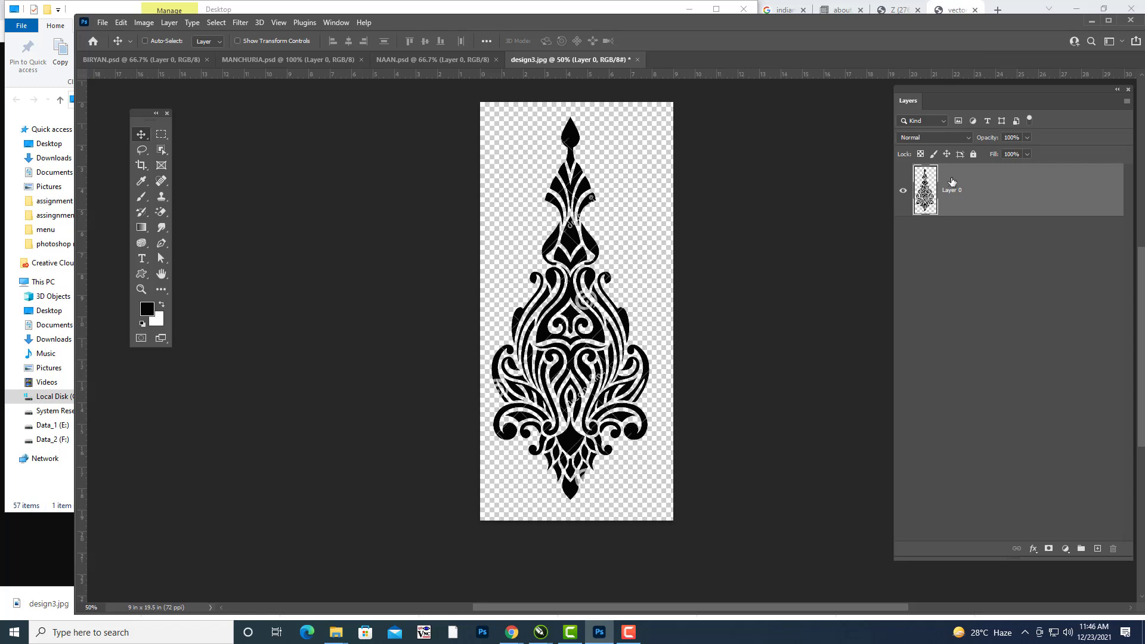
# Load Layer 0's transparency as a selection to check the motif's outline, and clear the selection.
pyautogui.press('ctrl')
pyautogui.keyDown('ctrl'); pyautogui.click(932, 197); pyautogui.keyUp('ctrl')
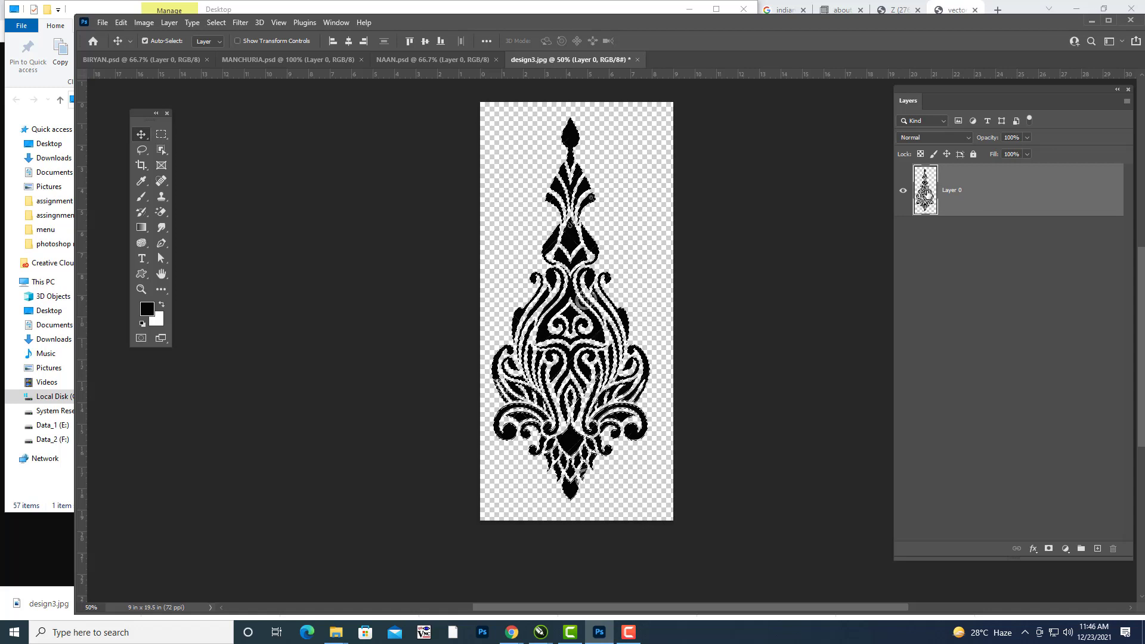
pyautogui.hotkey('ctrl', 'd')
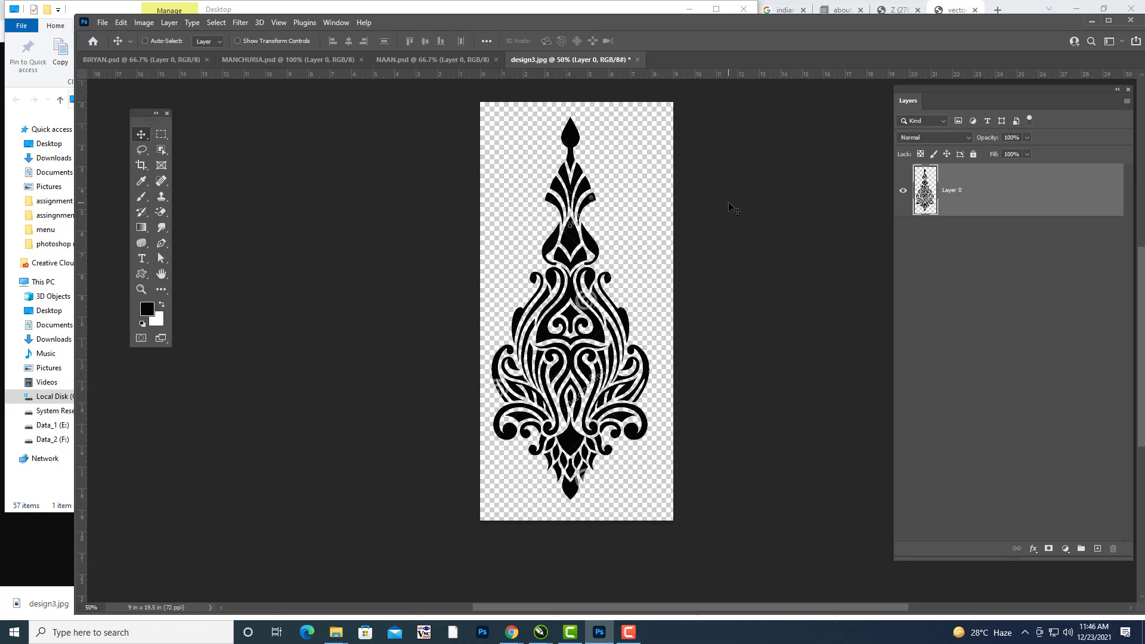
# Save the cleaned motif as design3.psd in the Desktop's menu folder, with Maximize Compatibility enabled.
pyautogui.click(102, 24)
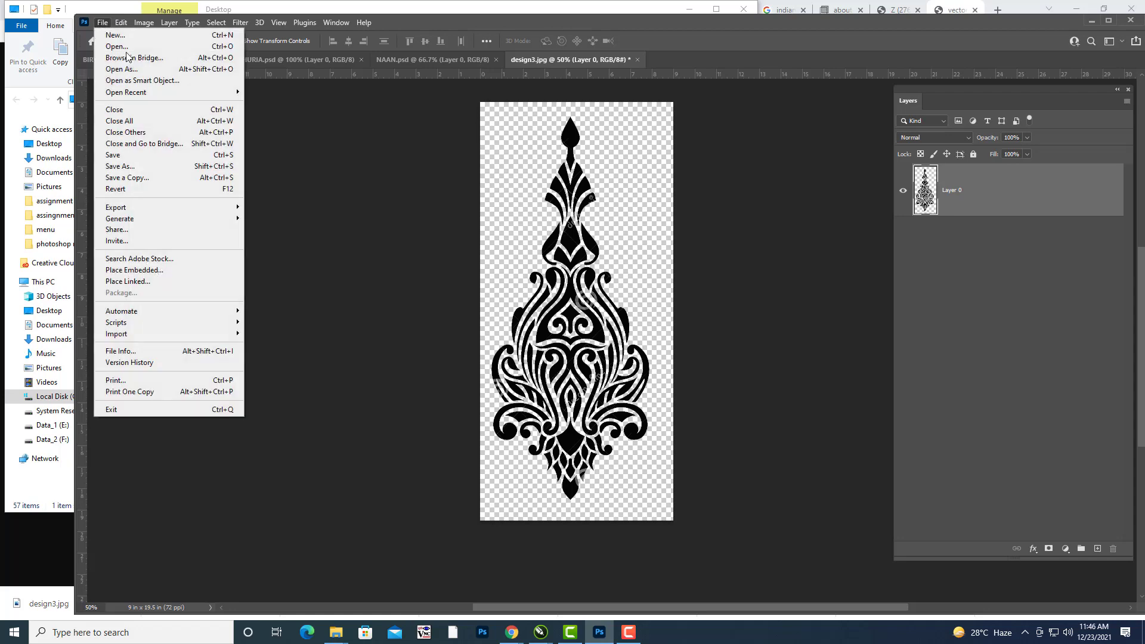
pyautogui.click(133, 168)
pyautogui.click(683, 374)
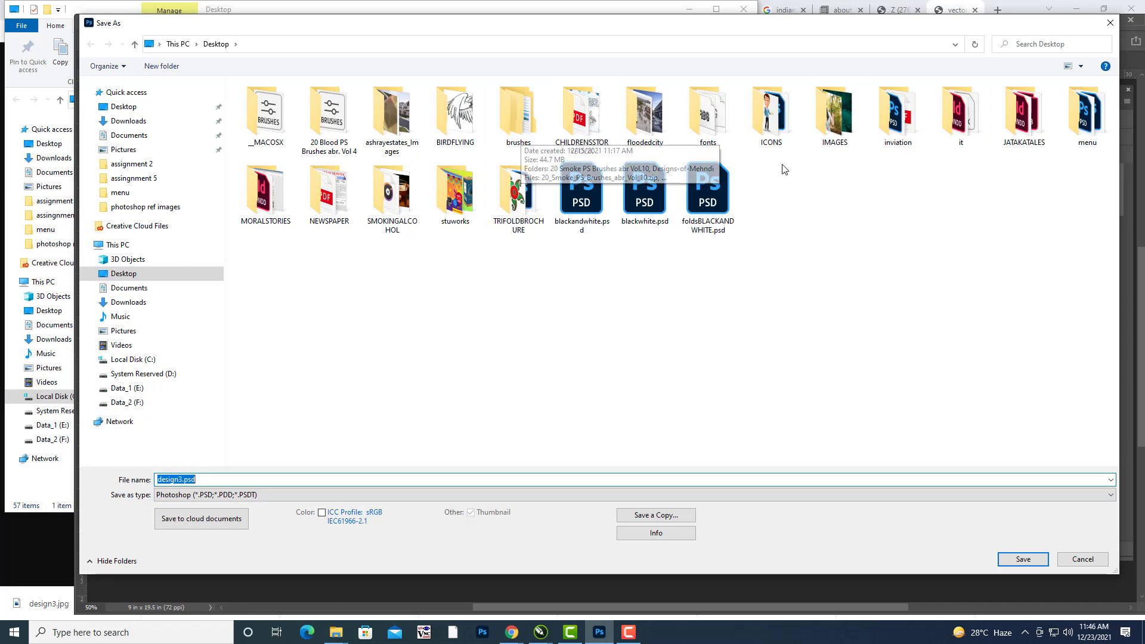
pyautogui.click(1101, 120)
pyautogui.doubleClick(1100, 120)
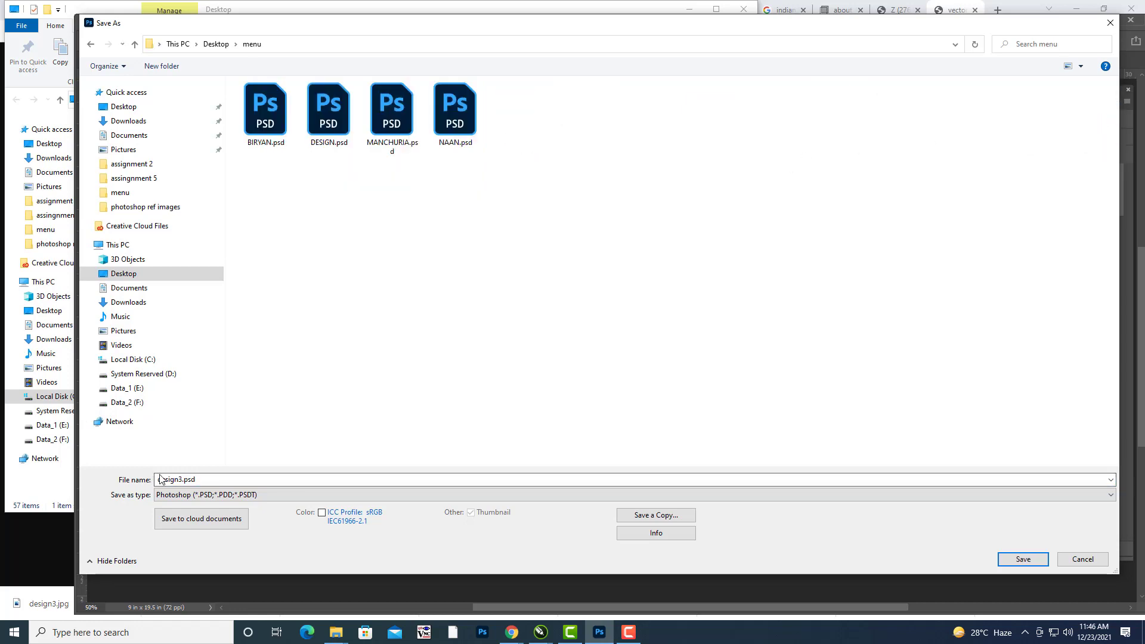
pyautogui.click(1023, 558)
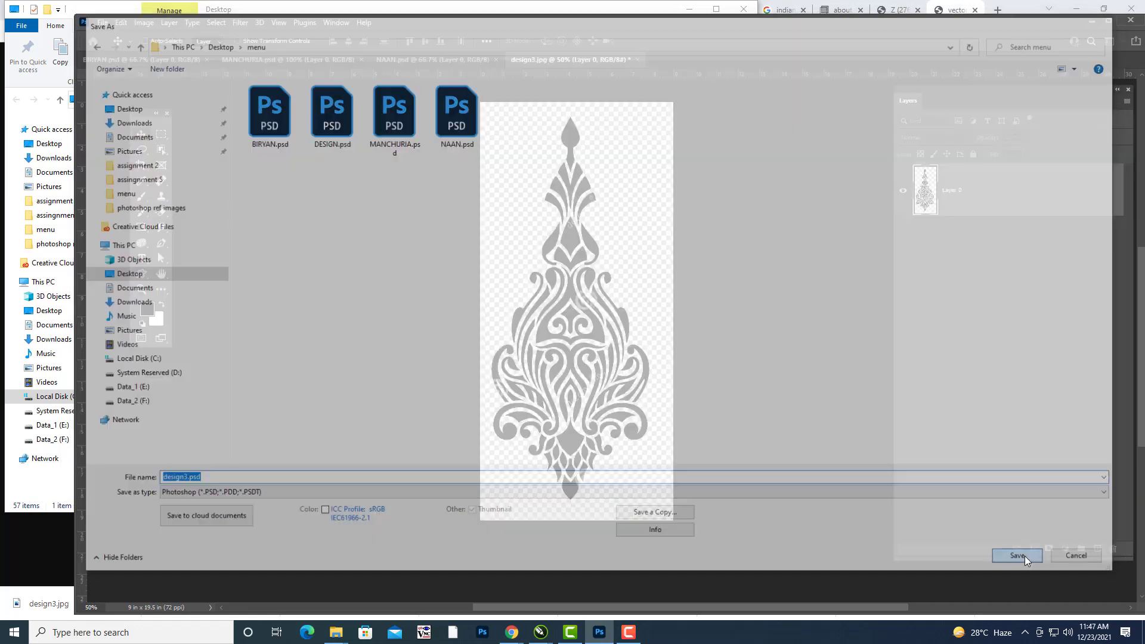
pyautogui.click(702, 178)
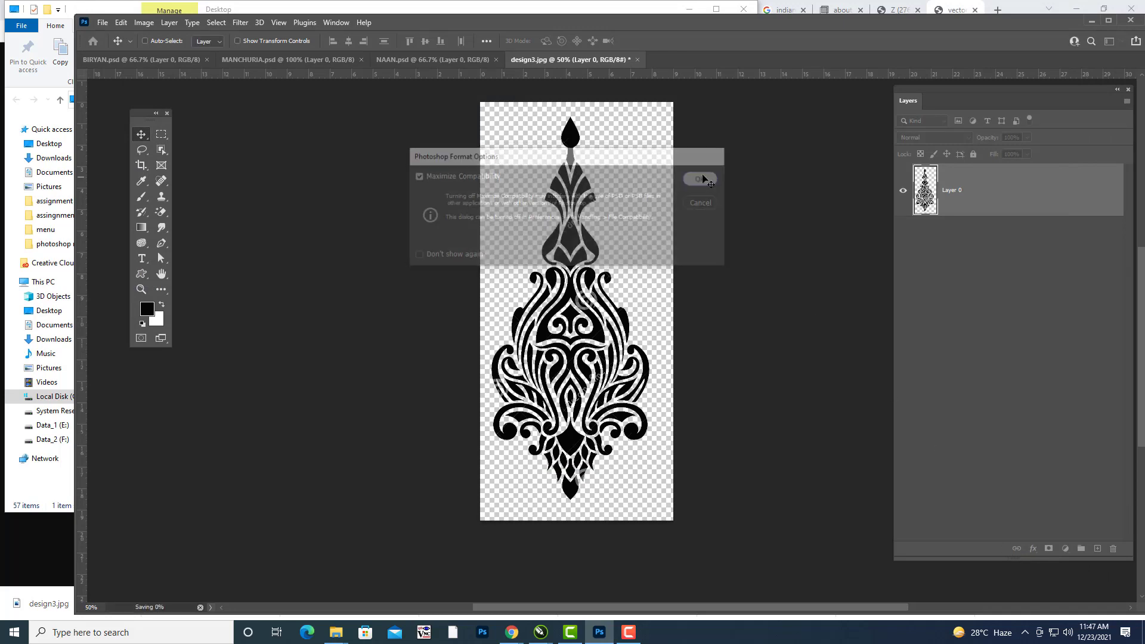
# Switch to MENUCARD.cdr in CorelDRAW and import design3.psd from the menu folder beside the menu card.
pyautogui.click(1091, 21)
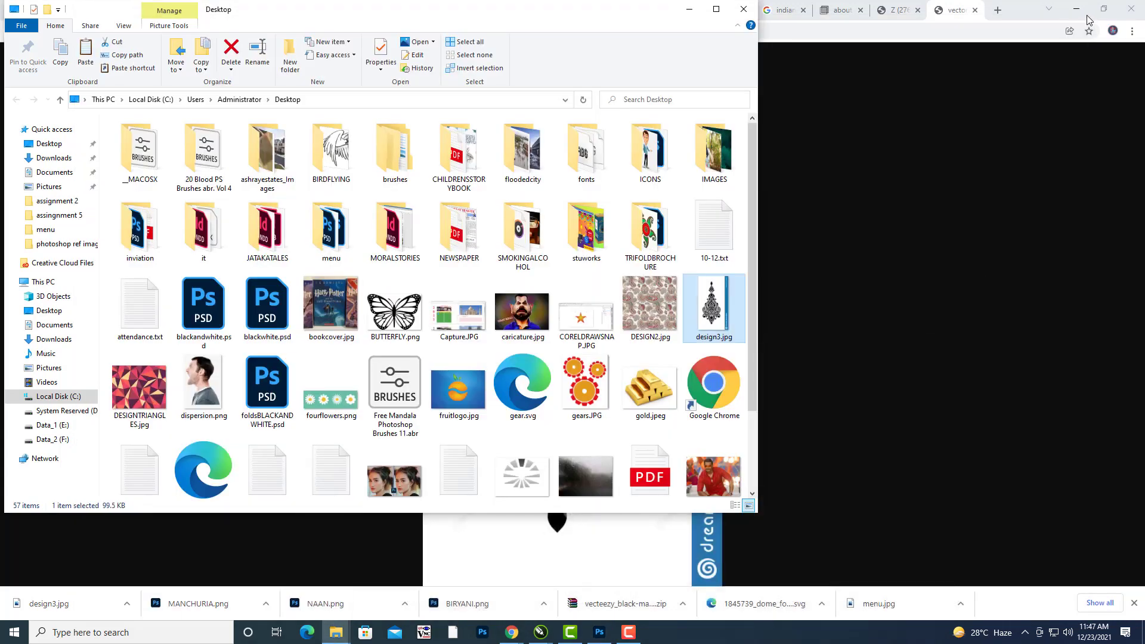
pyautogui.click(1077, 9)
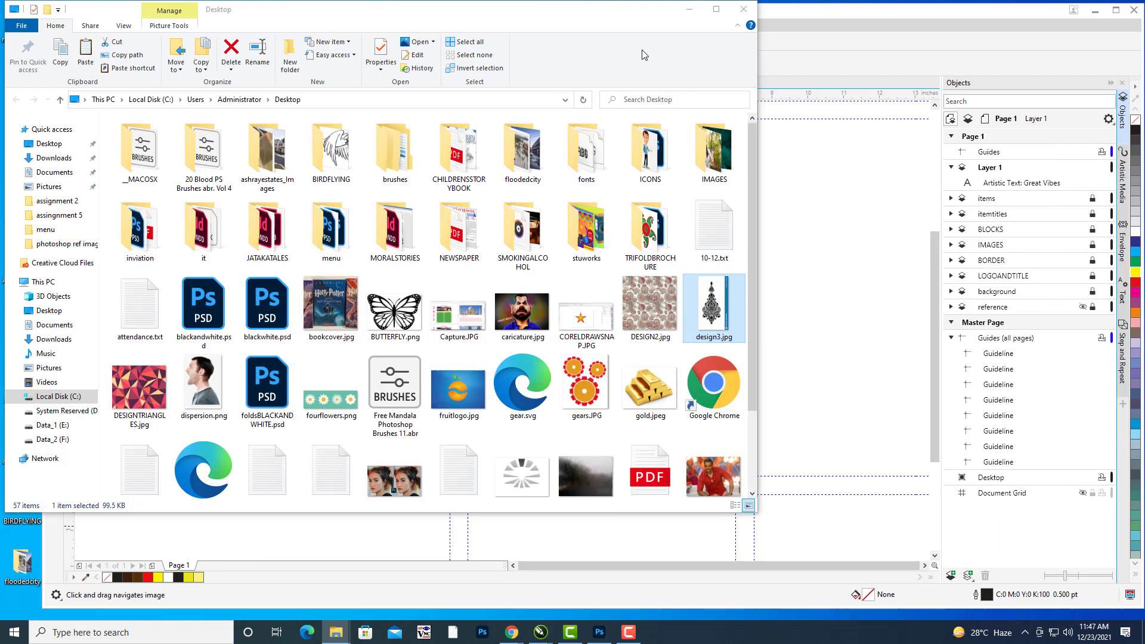
pyautogui.click(690, 9)
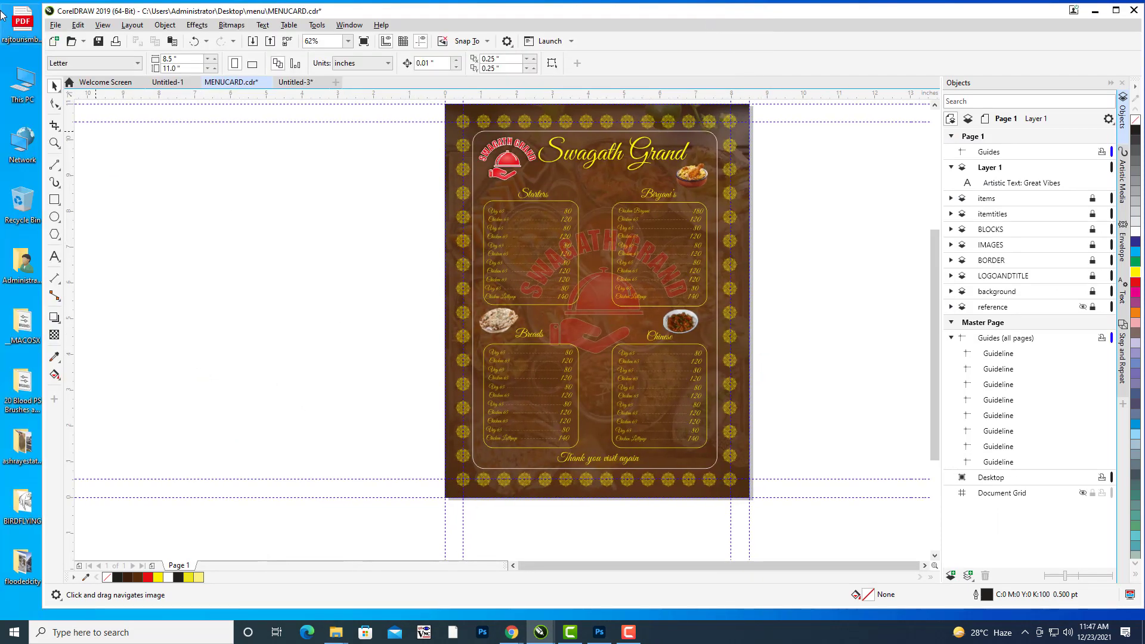
pyautogui.click(55, 26)
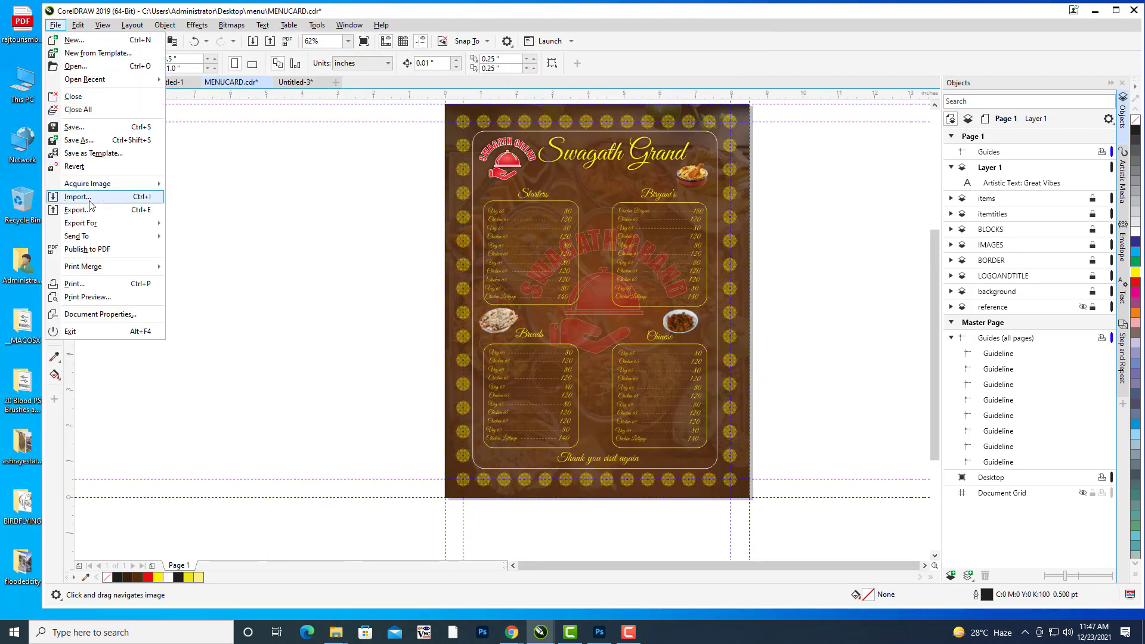
pyautogui.click(287, 249)
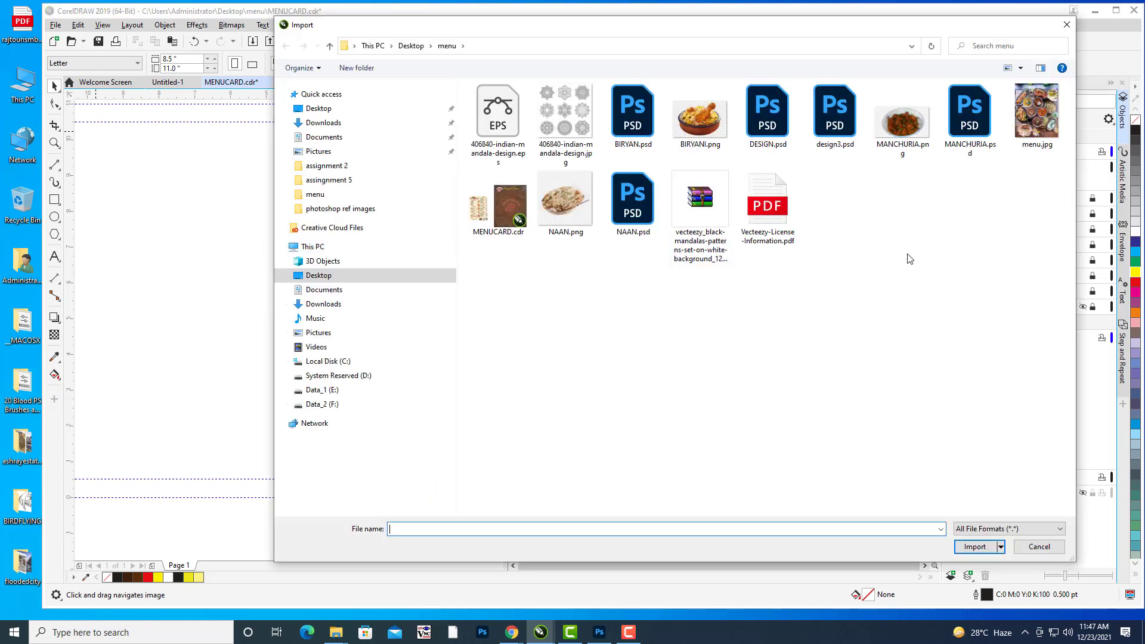
pyautogui.click(847, 128)
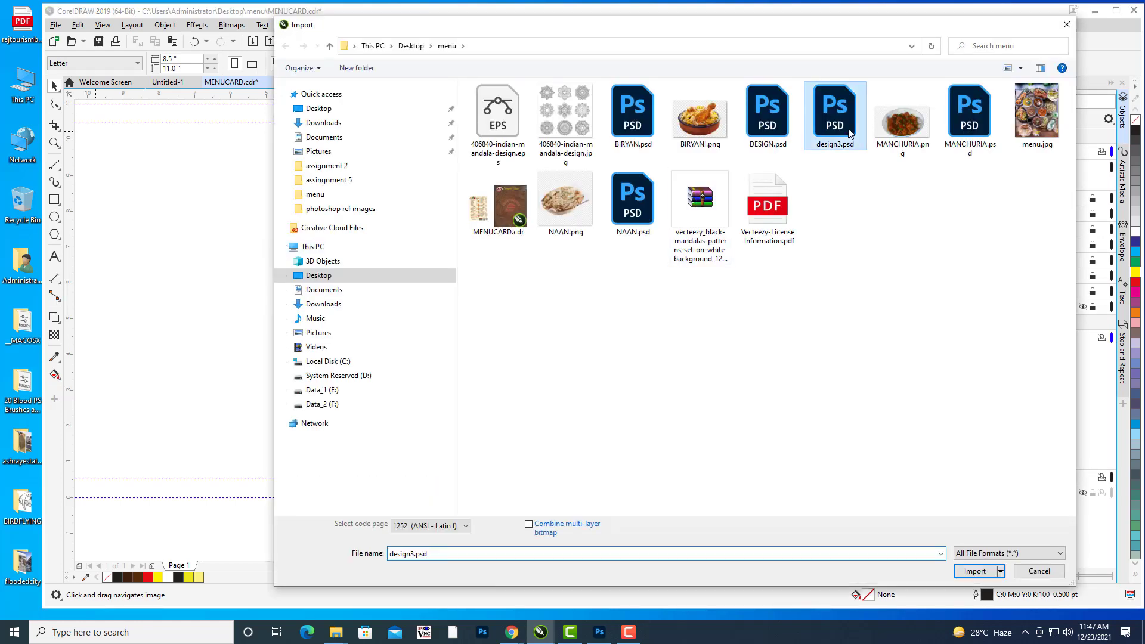
pyautogui.click(974, 572)
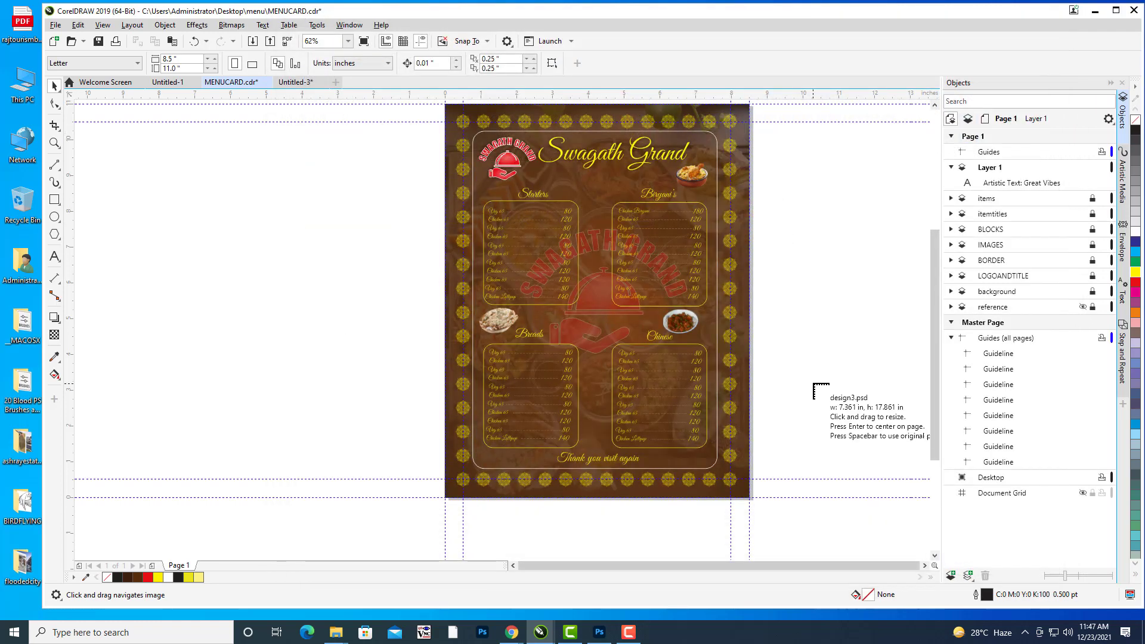
pyautogui.click(826, 381)
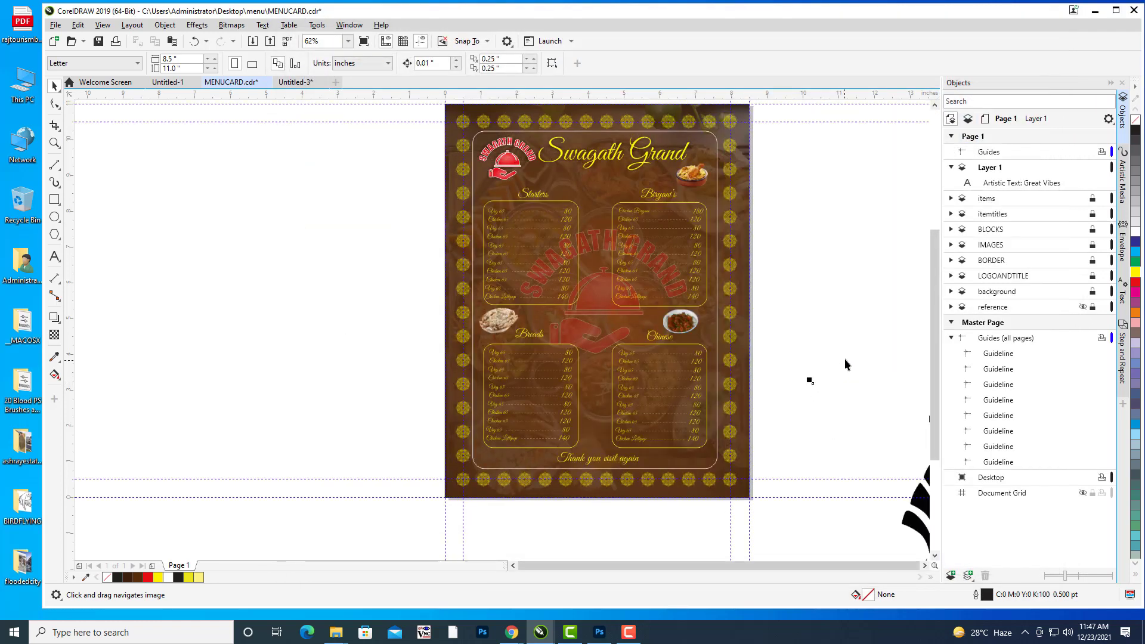
# Scale the imported motif down to about 1.9 by 4.6 inches and place it in the empty area beside the page.
pyautogui.moveTo(808, 379); pyautogui.dragTo(635, 291)
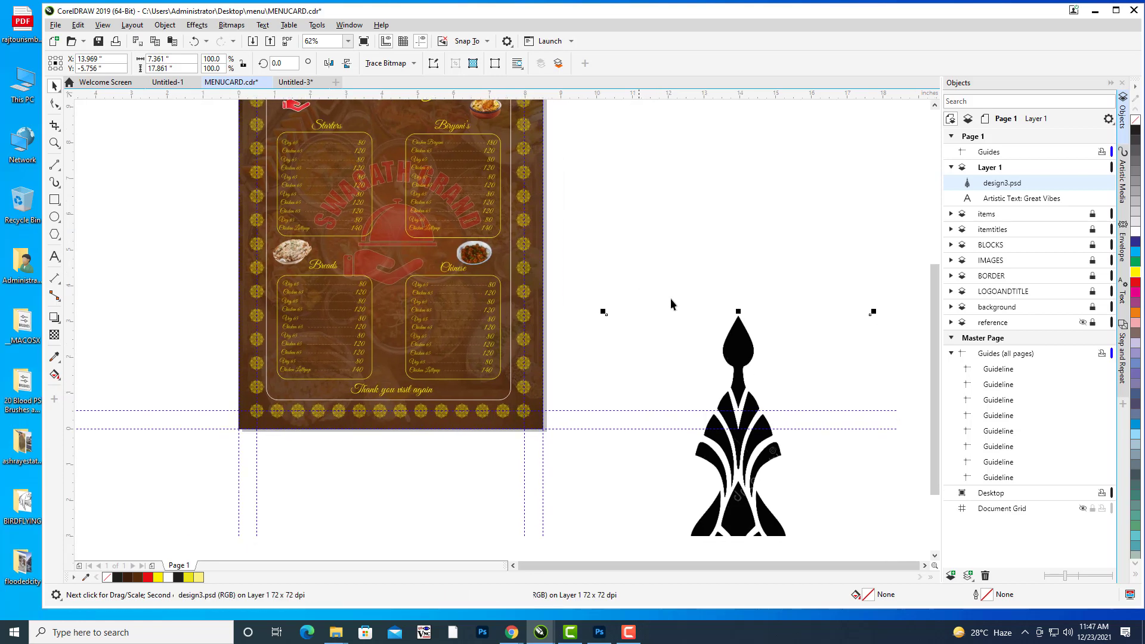
pyautogui.moveTo(873, 315); pyautogui.dragTo(798, 494)
pyautogui.moveTo(739, 533); pyautogui.dragTo(714, 204)
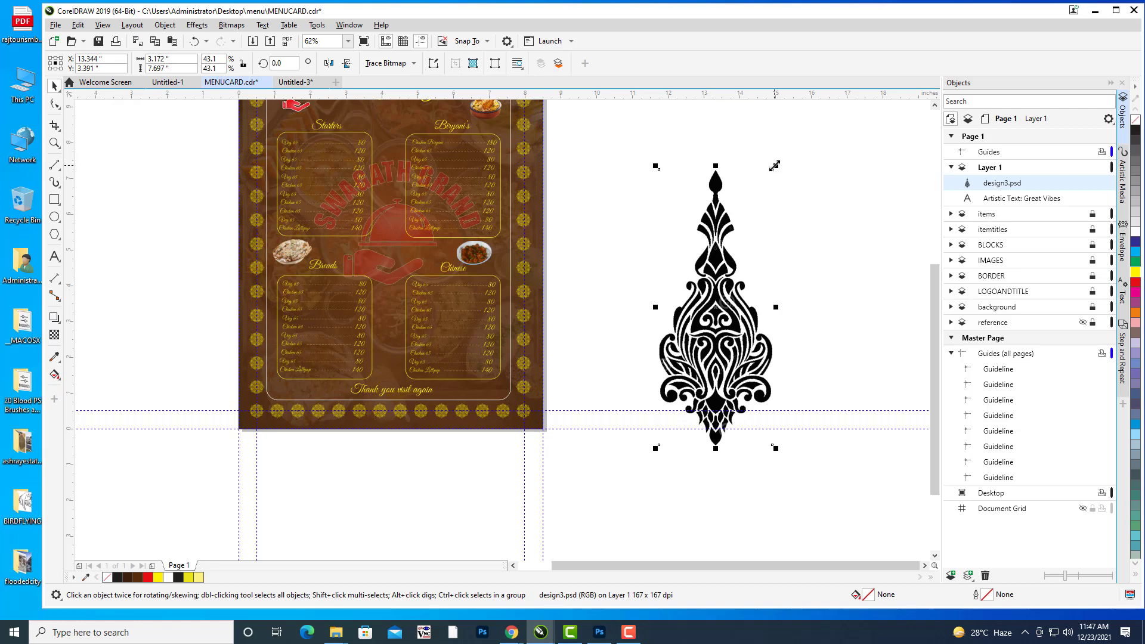
pyautogui.moveTo(775, 166); pyautogui.dragTo(750, 190)
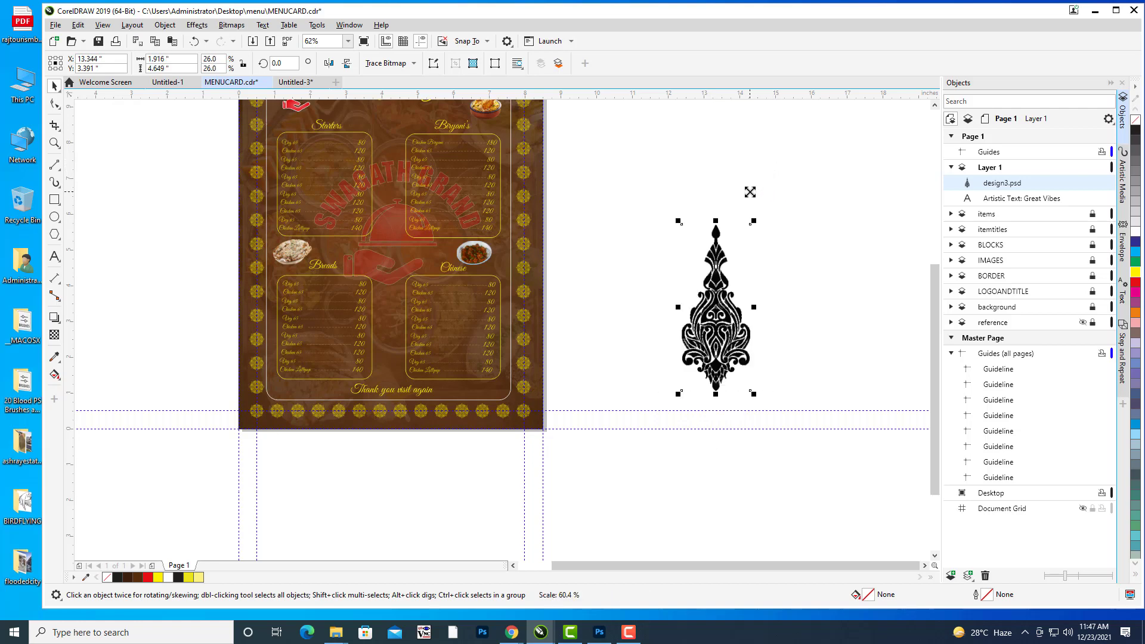
# Convert the motif bitmap to vector curves with an Outline Trace using the Clipart image type, keeping the default settings.
pyautogui.click(413, 63)
pyautogui.moveTo(415, 111)
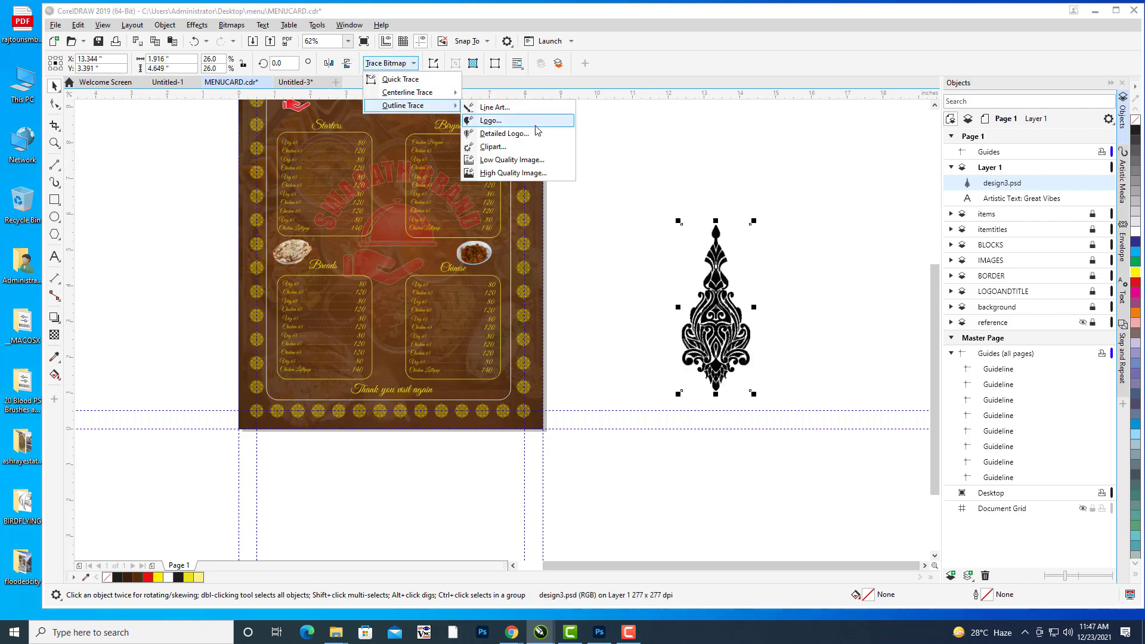
pyautogui.click(520, 150)
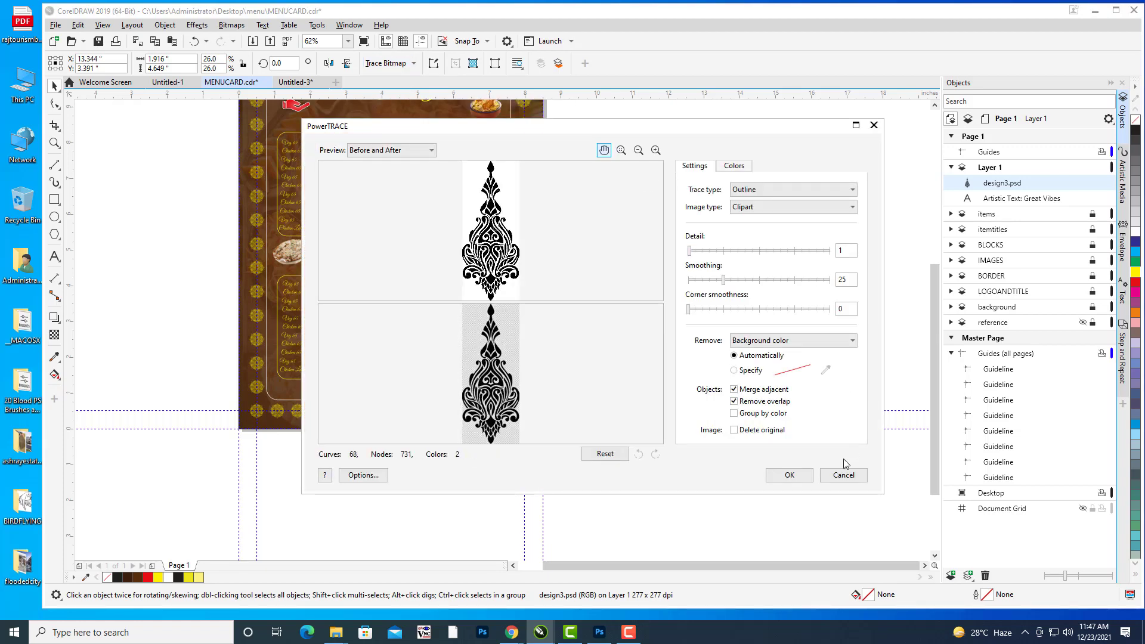
pyautogui.click(791, 475)
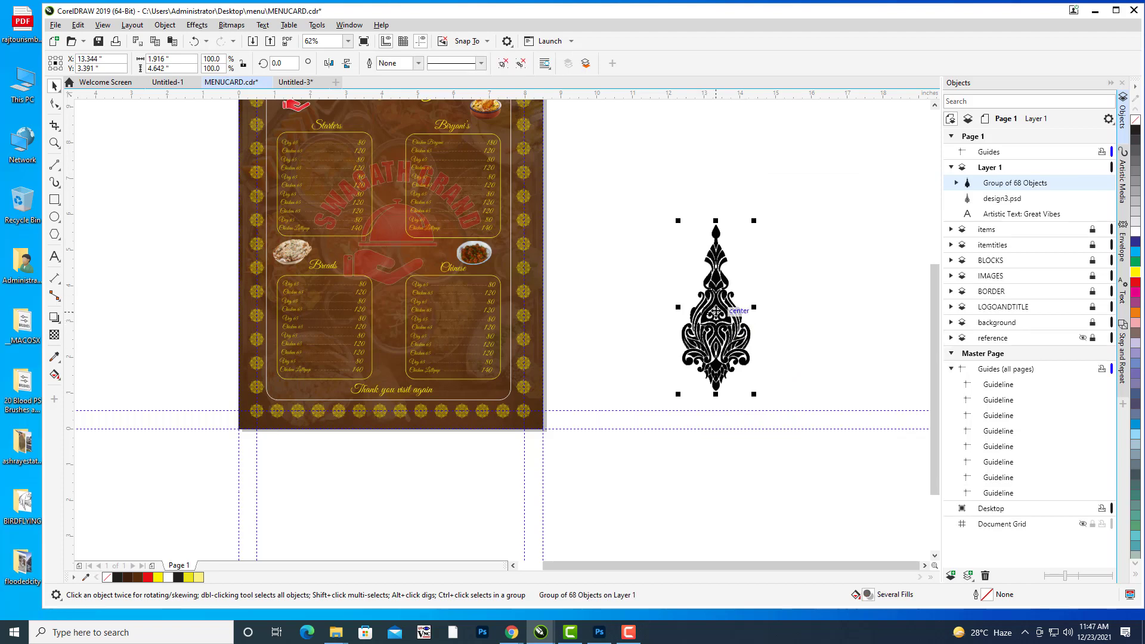
# Move the traced motif off the original bitmap, toward the menu card, and delete the bitmap.
pyautogui.moveTo(716, 311); pyautogui.dragTo(636, 314)
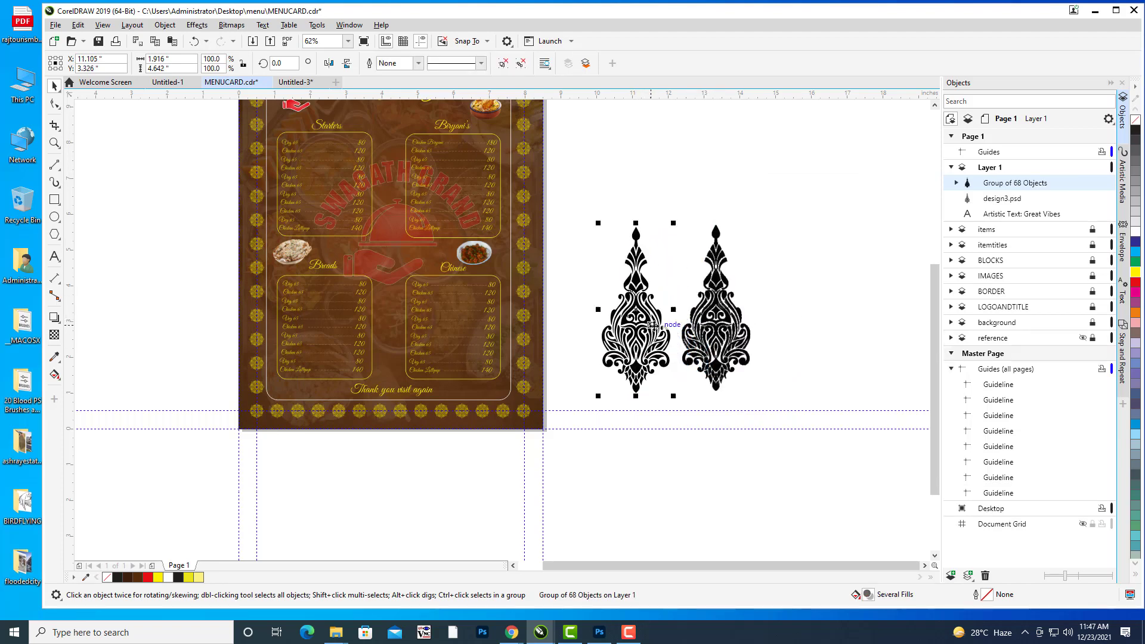
pyautogui.click(736, 342)
pyautogui.press('Delete')
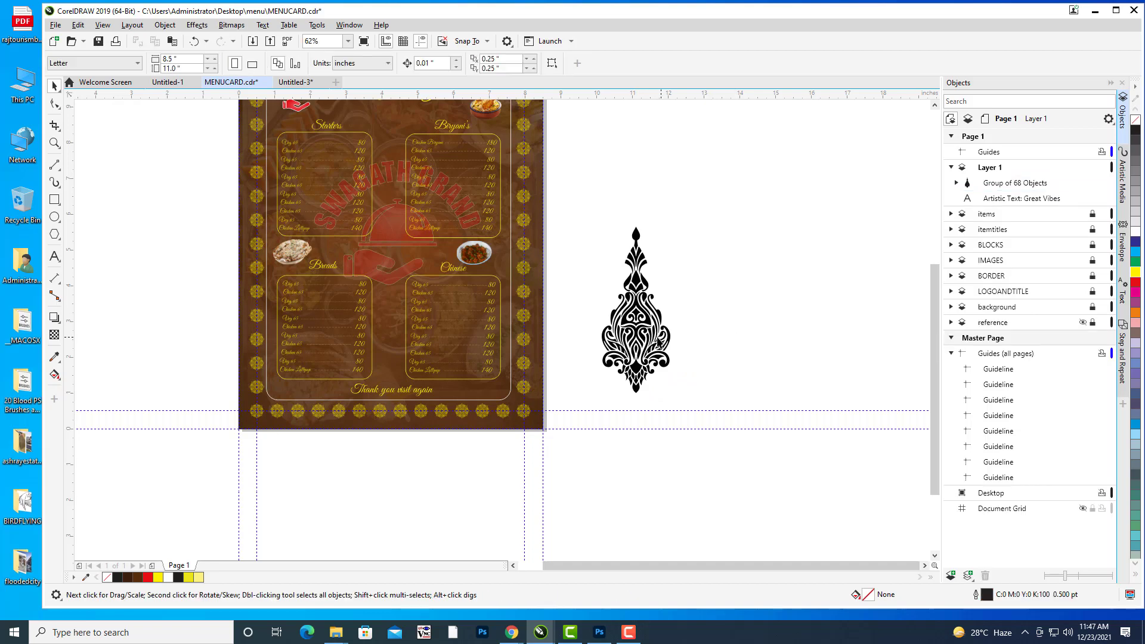
# Fill the traced motif with yellow and scale it down to about 1.1 by 2.67 inches.
pyautogui.click(659, 344)
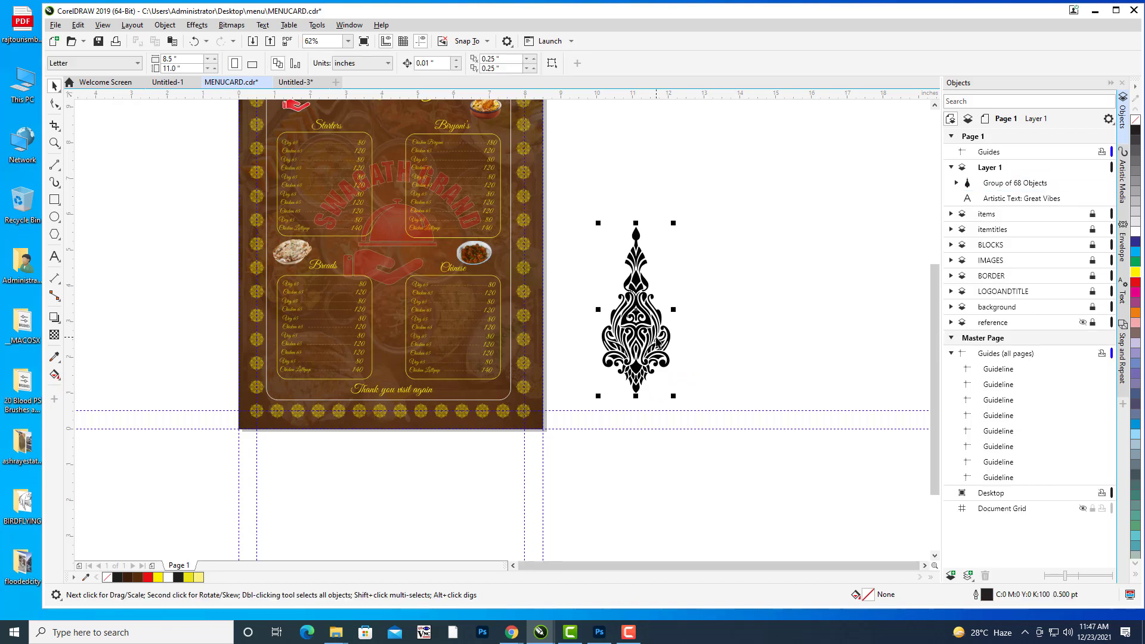
pyautogui.click(1136, 274)
pyautogui.moveTo(789, 310); pyautogui.dragTo(841, 289)
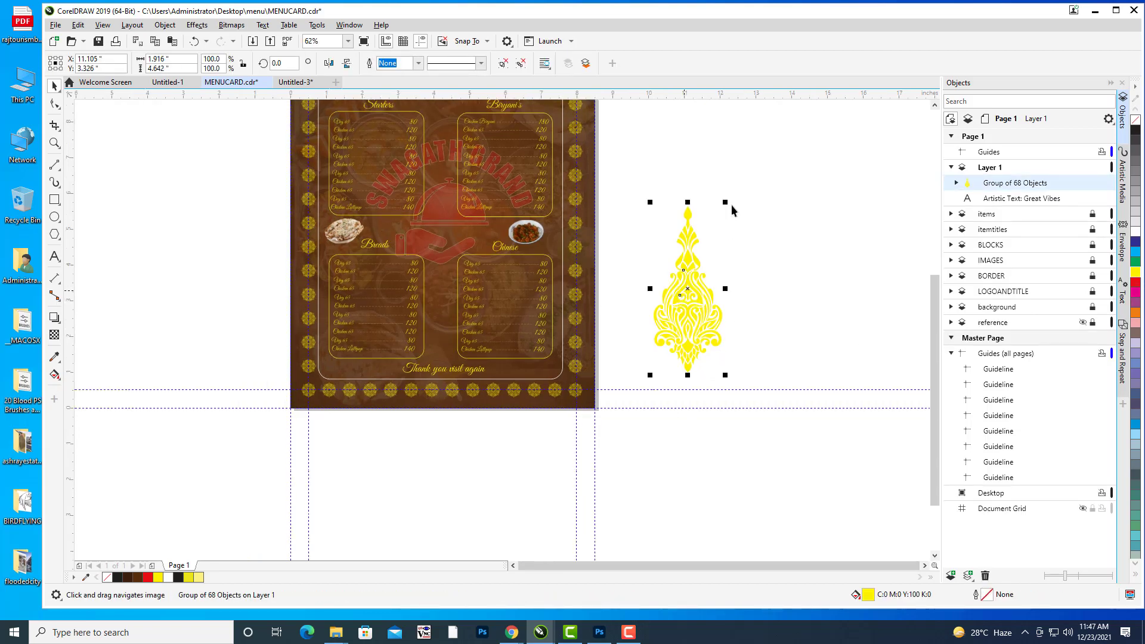
pyautogui.moveTo(728, 201); pyautogui.dragTo(714, 235)
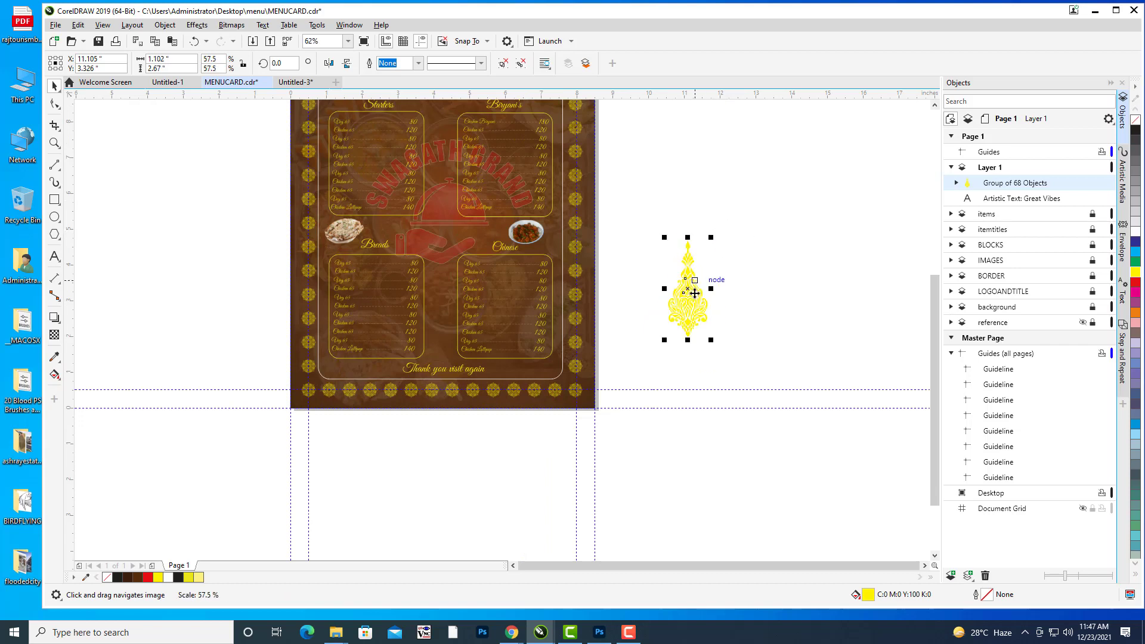
# Rotate the yellow motif to exactly 90 degrees so it lies horizontally.
pyautogui.click(695, 294)
pyautogui.moveTo(712, 341); pyautogui.dragTo(756, 260)
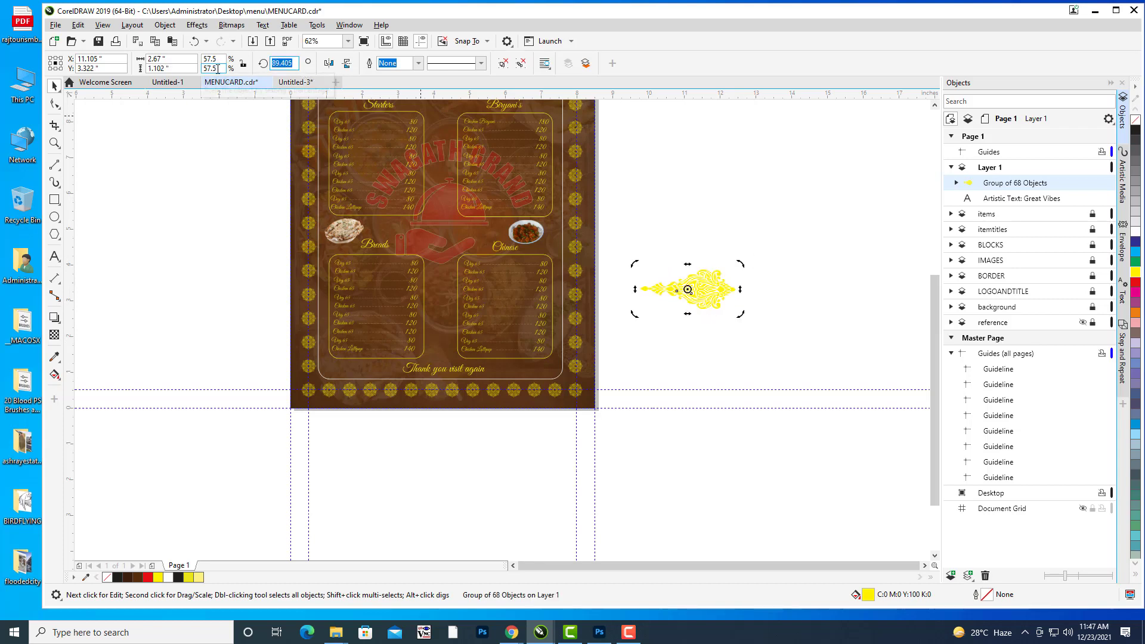
pyautogui.write('9')
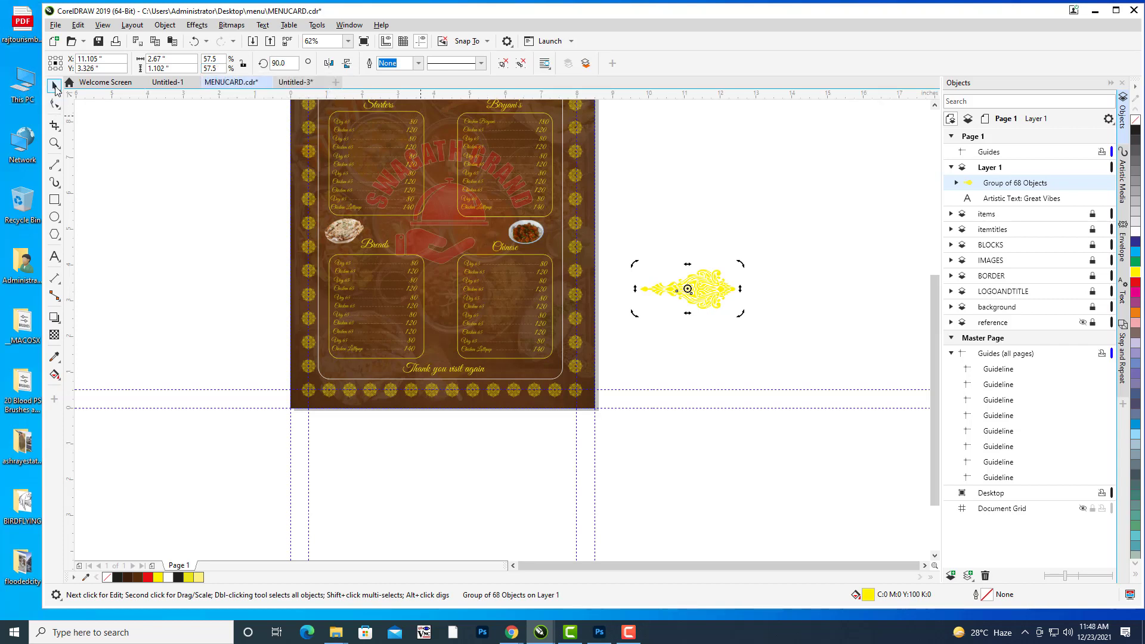
# Place the yellow motif beside the start of "Thank you visit again" and resize it to about 1.37 by 0.31 inches.
pyautogui.moveTo(690, 287); pyautogui.dragTo(571, 291)
pyautogui.hotkey('ctrl', 'z')
pyautogui.press('h')
pyautogui.scroll(3, 571, 291)
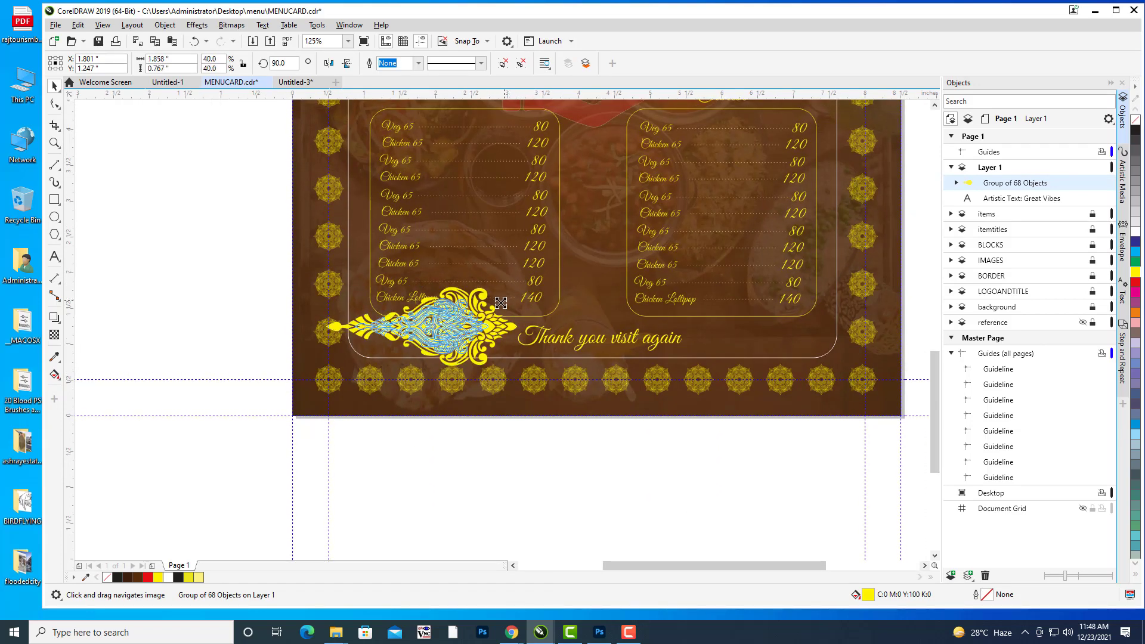
pyautogui.keyDown('ctrl'); pyautogui.click(486, 312); pyautogui.keyUp('ctrl')
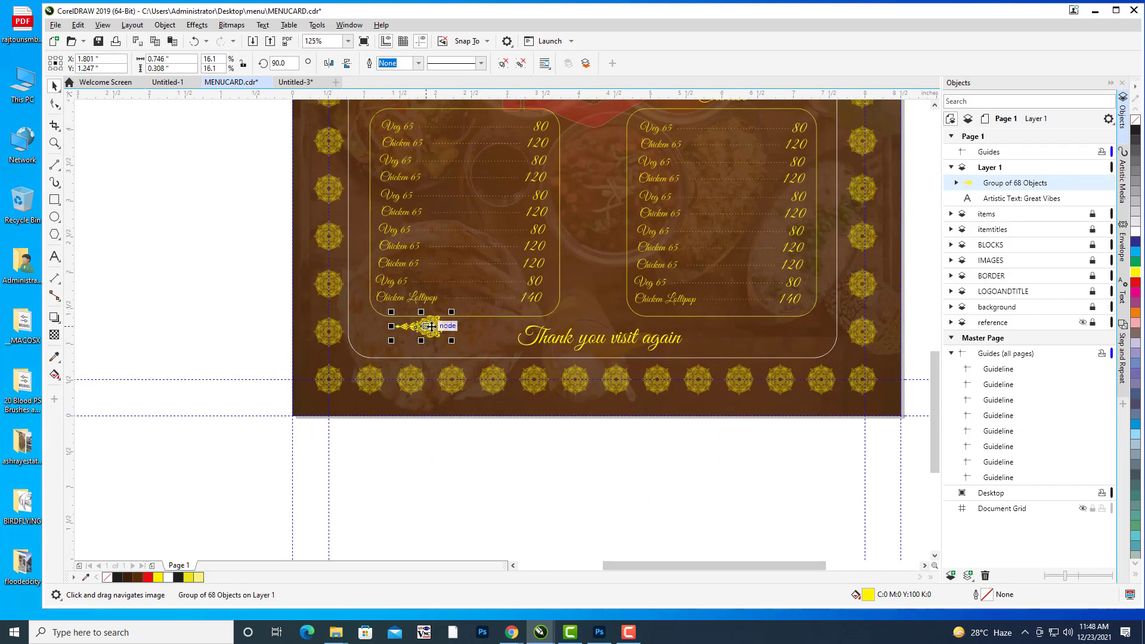
pyautogui.moveTo(439, 328); pyautogui.dragTo(398, 336)
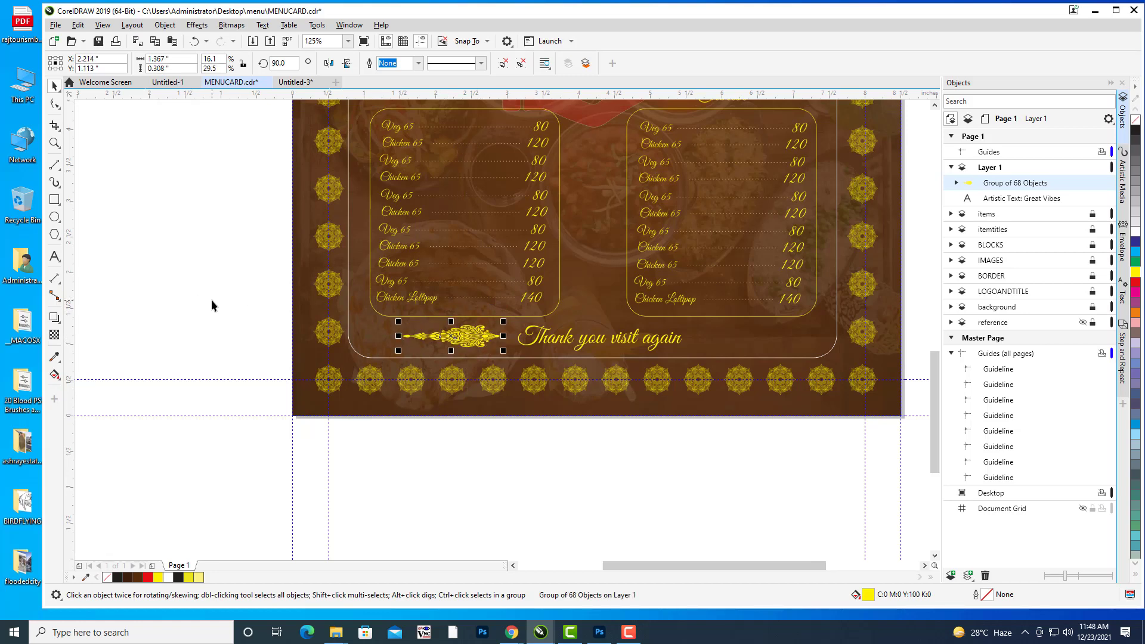
pyautogui.click(212, 301)
# Scale the motif beside the thank-you line down to about 1.23 by 0.28 inches.
pyautogui.moveTo(475, 335); pyautogui.dragTo(408, 362)
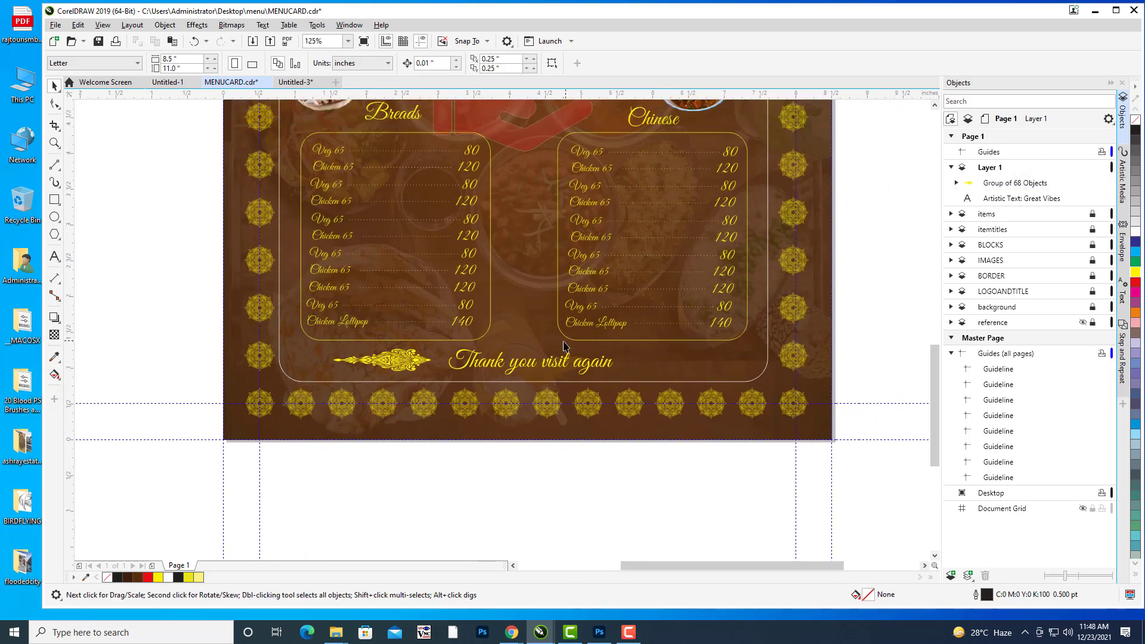
pyautogui.click(408, 363)
pyautogui.scroll(2, 408, 363)
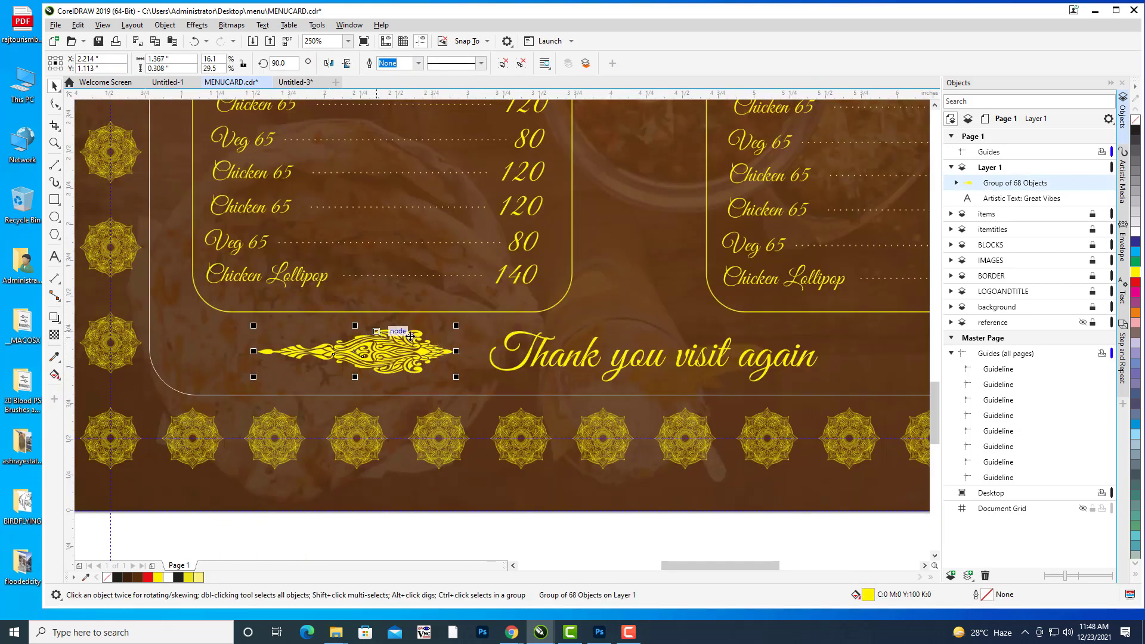
pyautogui.moveTo(456, 325); pyautogui.dragTo(444, 330)
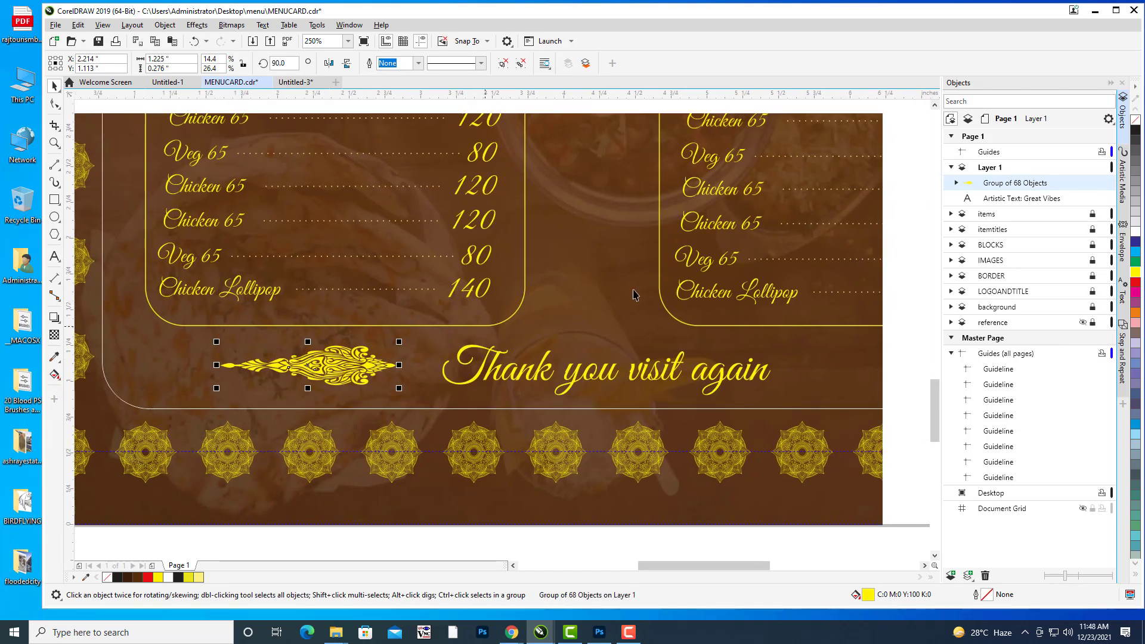
pyautogui.scroll(-2, 634, 294)
pyautogui.moveTo(706, 277); pyautogui.dragTo(678, 281)
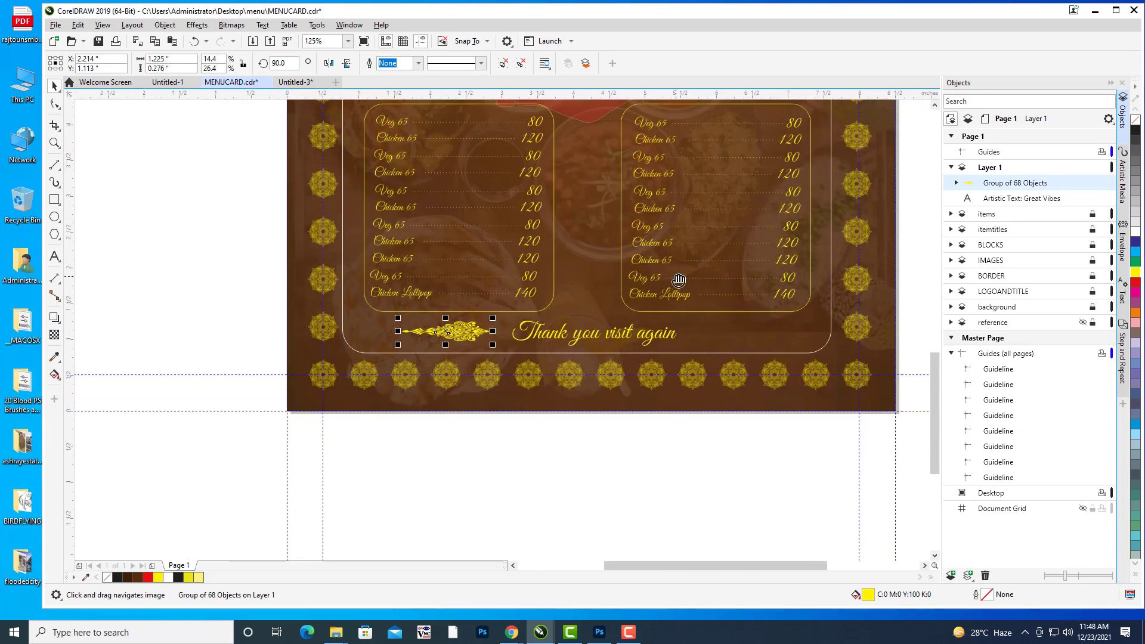
# Duplicate the motif, mirror the copy horizontally, and place it at the other end of "Thank you visit again".
pyautogui.hotkey('ctrl', 'd')
pyautogui.moveTo(501, 314); pyautogui.dragTo(746, 336)
pyautogui.click(329, 63)
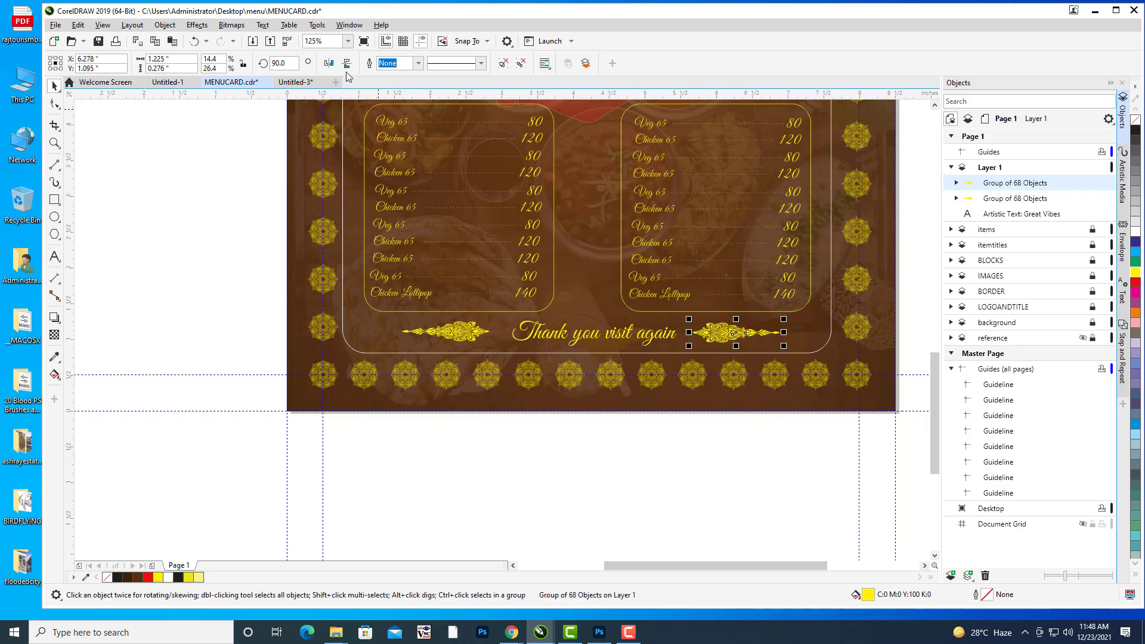
pyautogui.moveTo(739, 334); pyautogui.dragTo(733, 338)
pyautogui.click(734, 490)
# Delete the two horizontal guidelines near the card's top edge and the vertical guideline on its right edge.
pyautogui.scroll(-3, 767, 209)
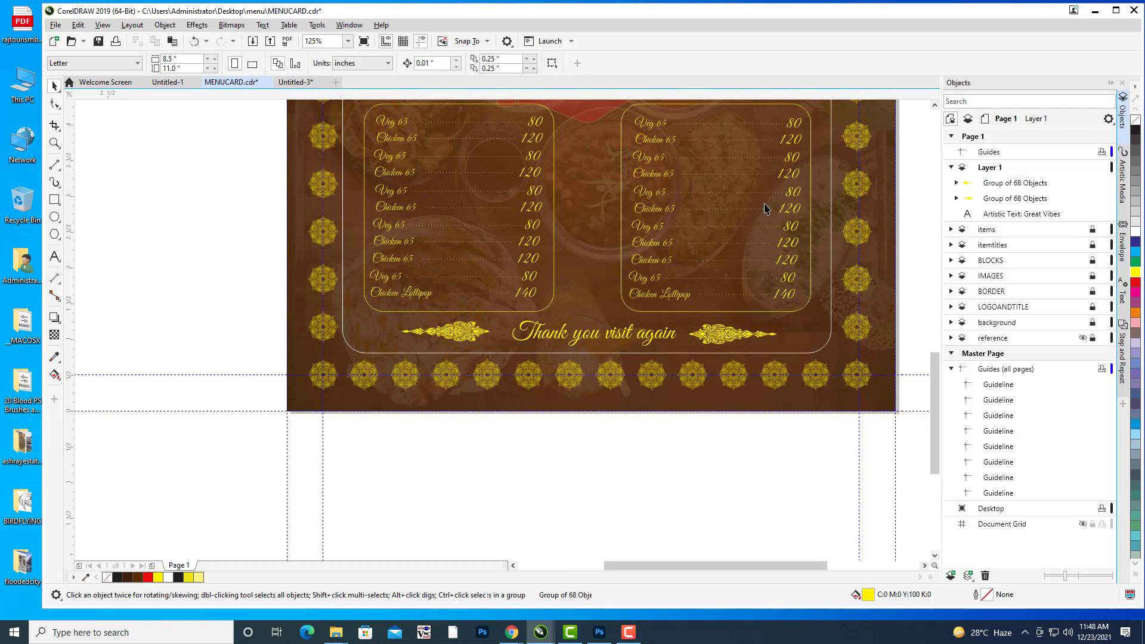
pyautogui.moveTo(793, 187); pyautogui.dragTo(672, 299)
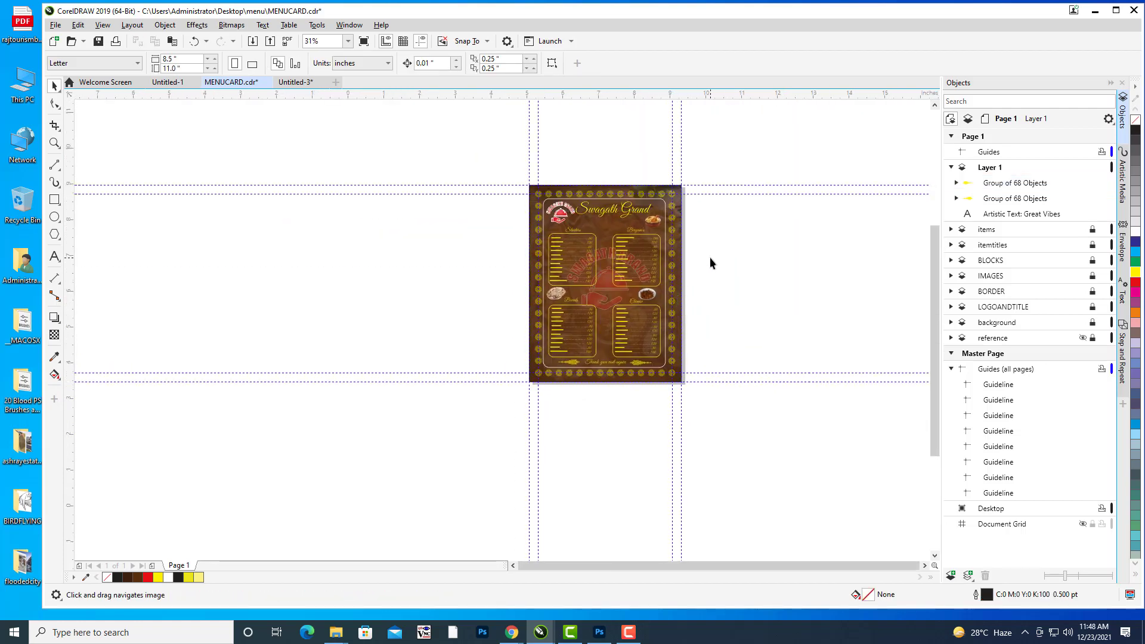
pyautogui.scroll(2, 710, 256)
pyautogui.moveTo(699, 260); pyautogui.dragTo(769, 273)
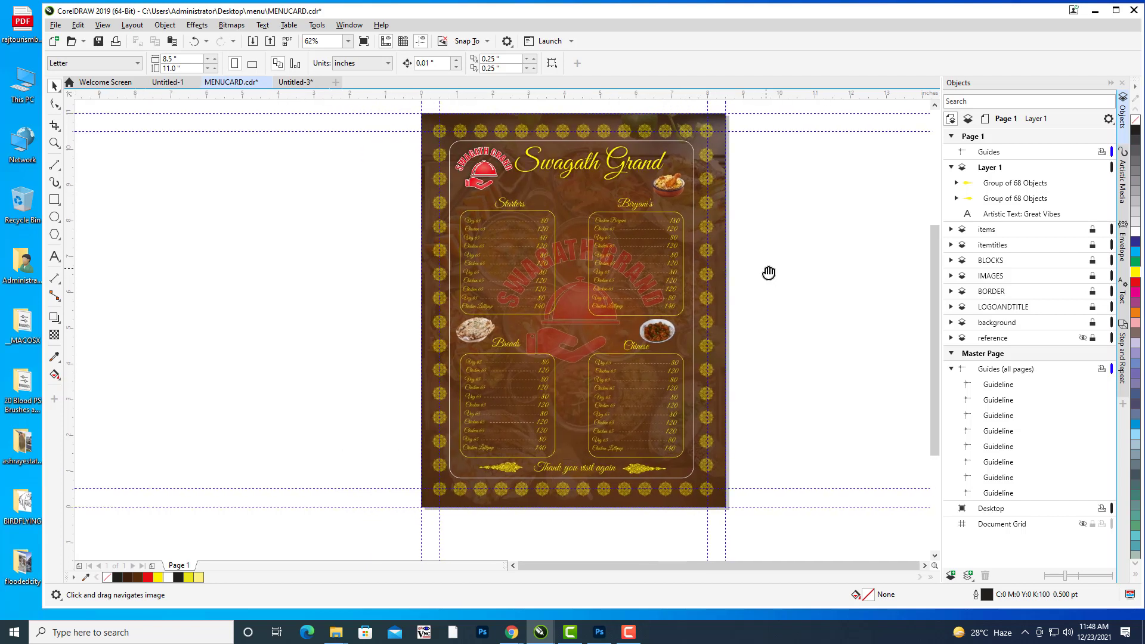
pyautogui.moveTo(759, 264); pyautogui.dragTo(749, 266)
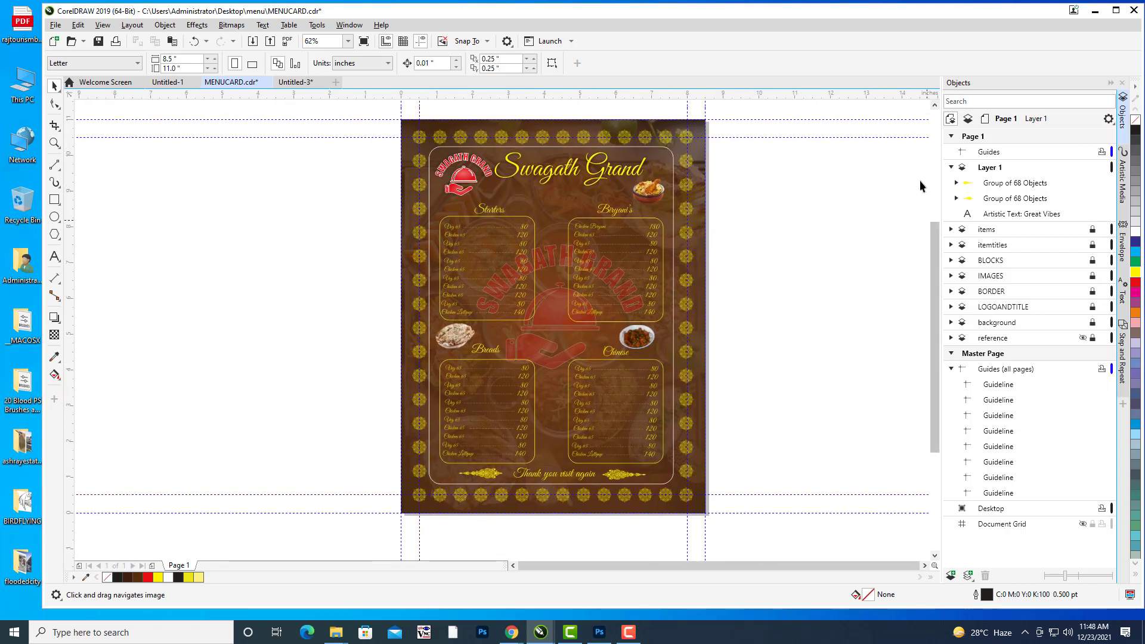
pyautogui.click(823, 119)
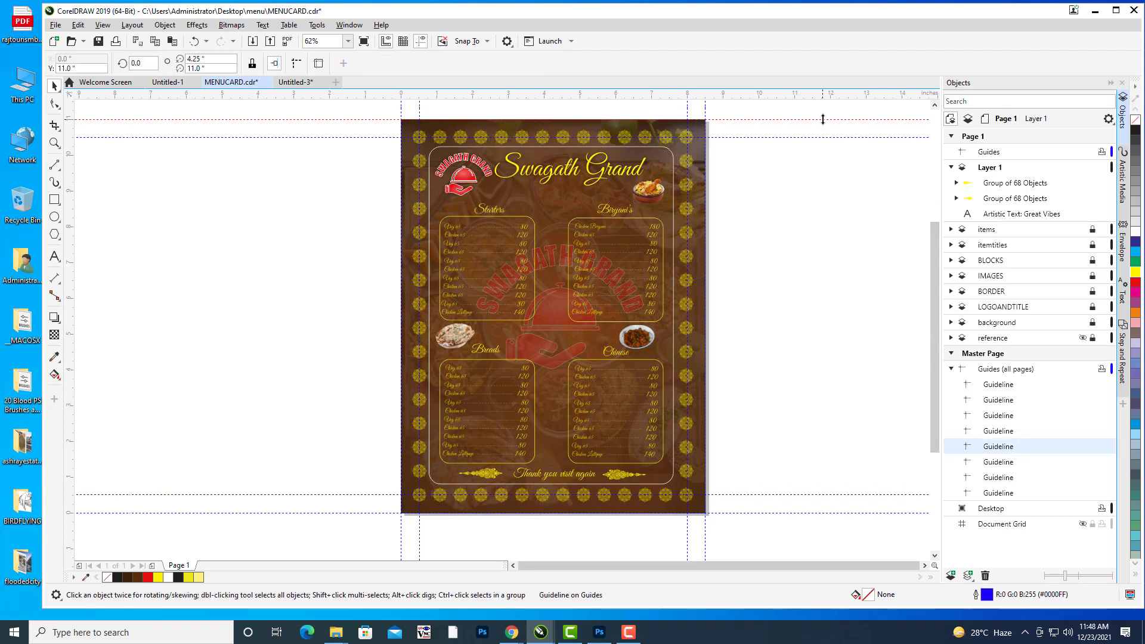
pyautogui.press('Delete')
pyautogui.moveTo(813, 138); pyautogui.dragTo(708, 109)
pyautogui.press('Delete')
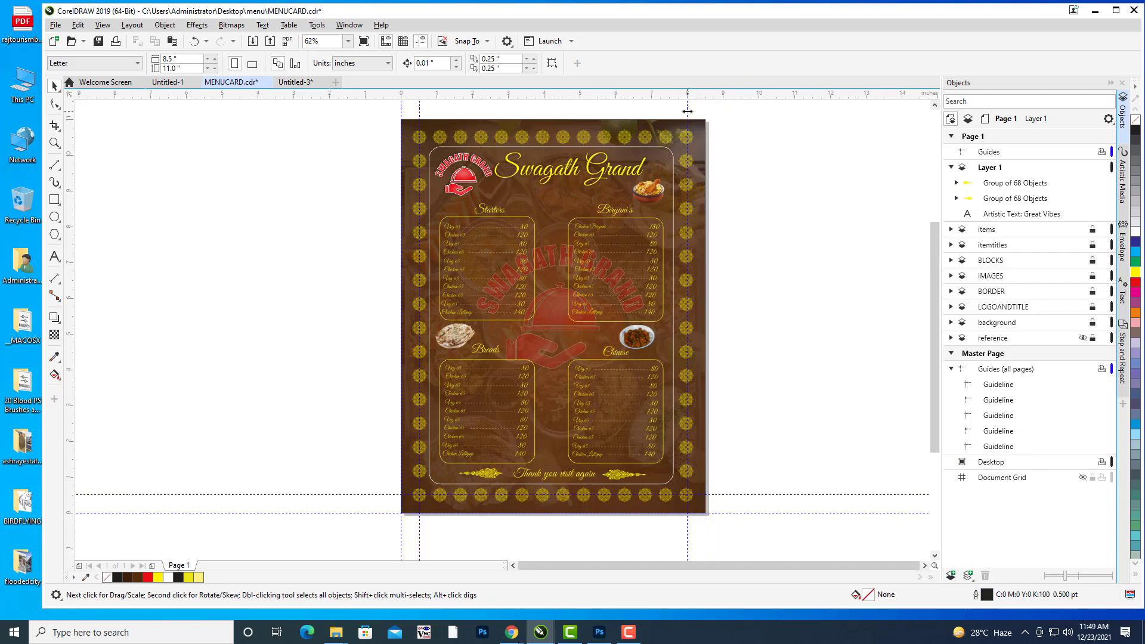
# Delete the three remaining vertical guidelines crossing the menu card.
pyautogui.click(688, 111)
pyautogui.press('Delete')
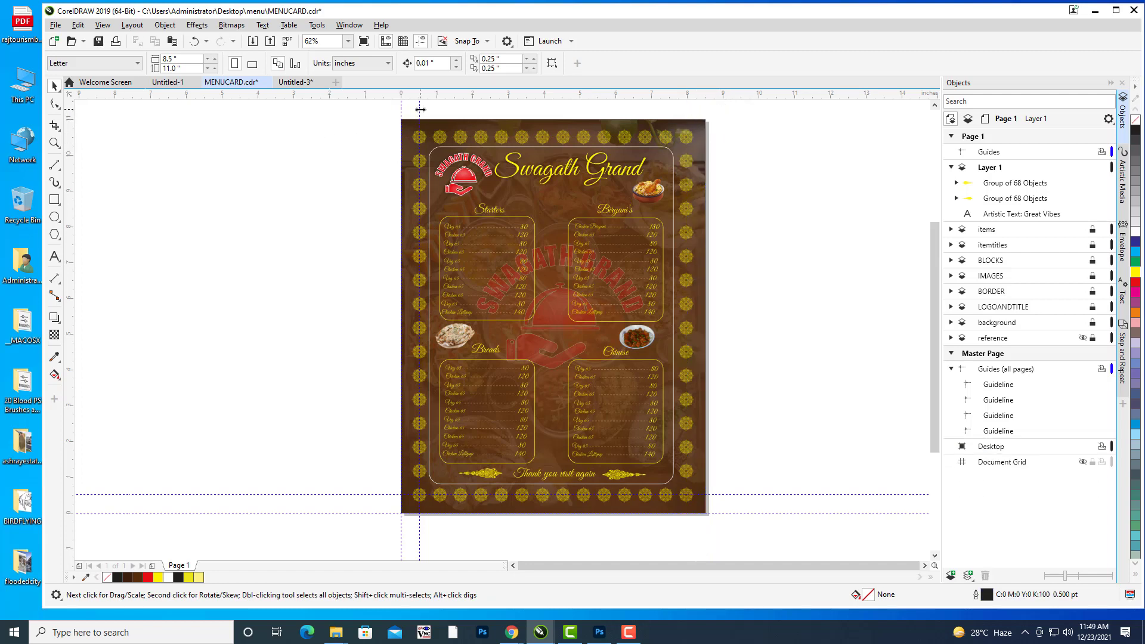
pyautogui.click(421, 109)
pyautogui.press('Delete')
pyautogui.click(401, 109)
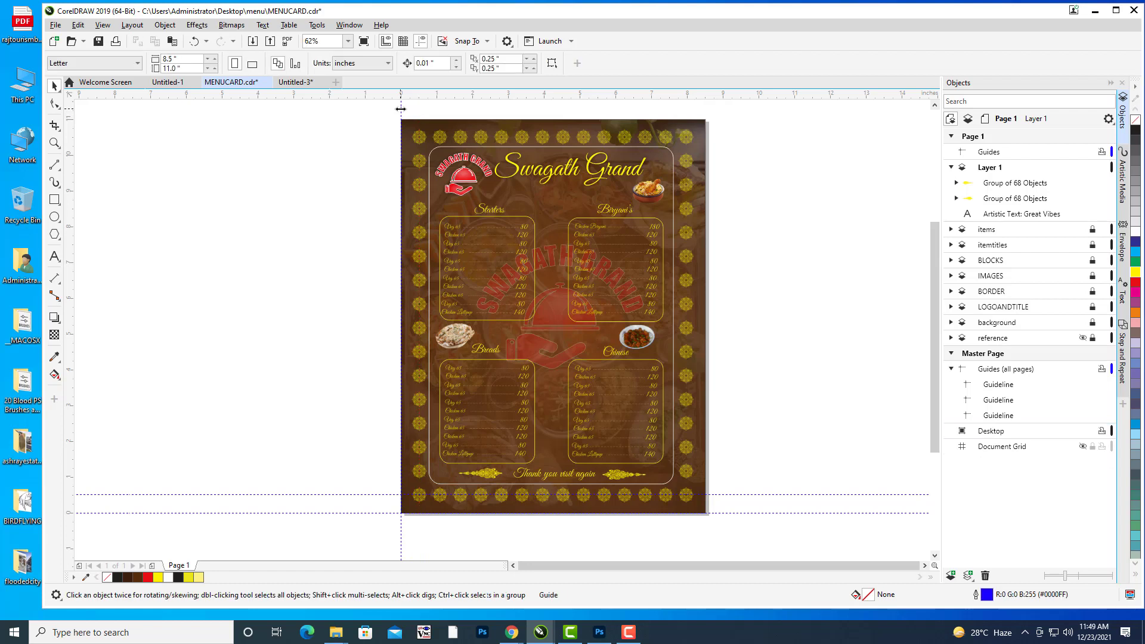
pyautogui.press('Delete')
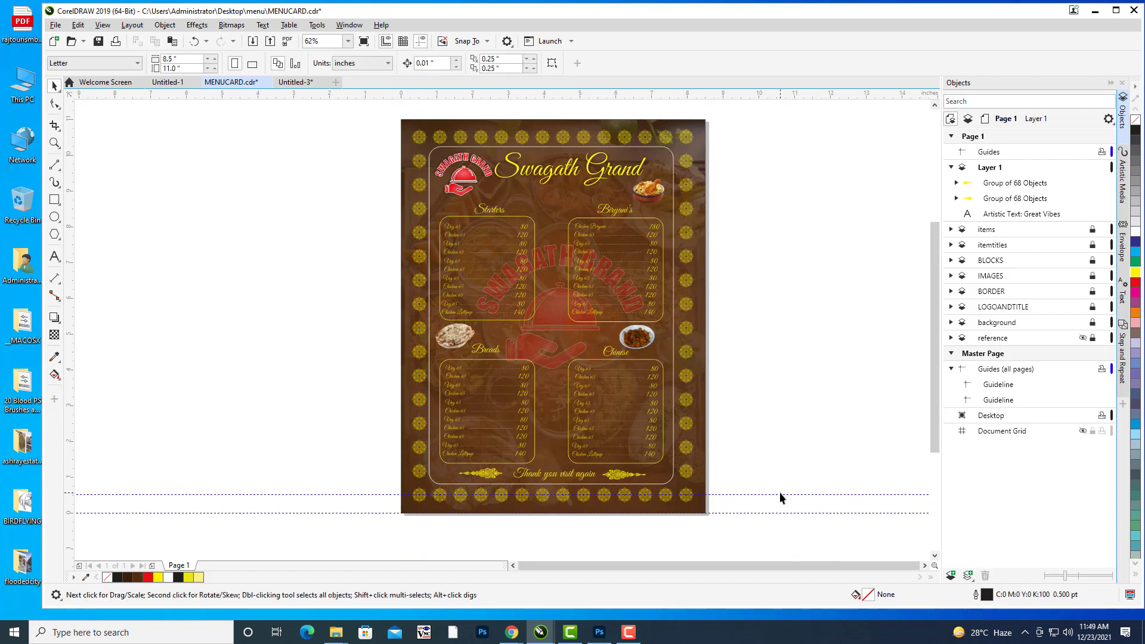
# Delete the two horizontal guidelines near the card's bottom edge and collapse Layer 1 in the object list.
pyautogui.click(783, 495)
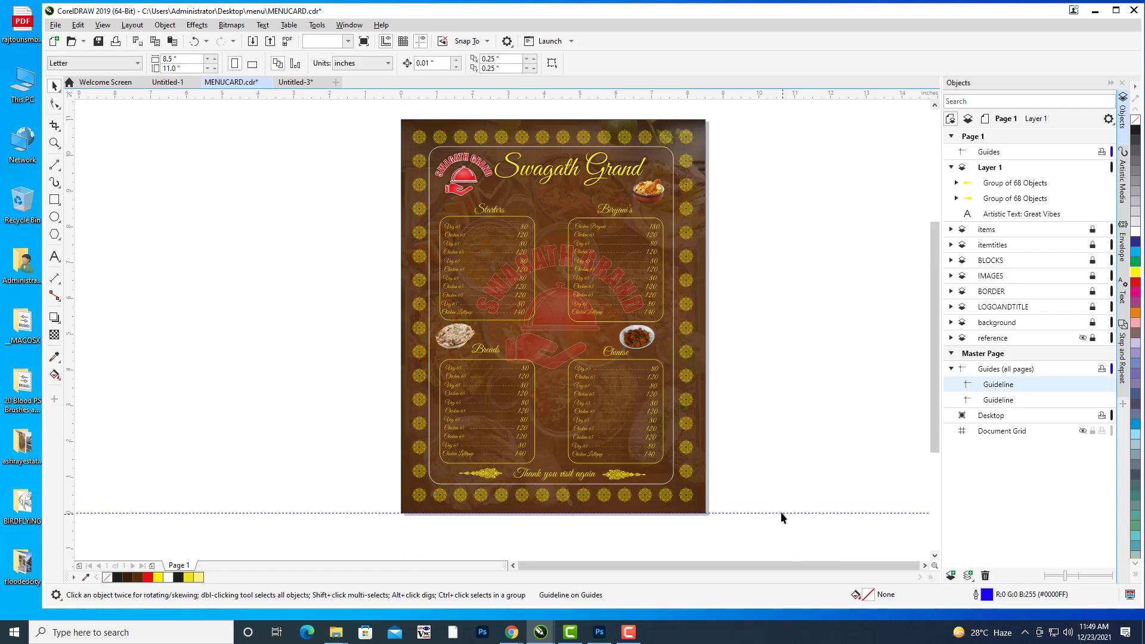
pyautogui.press('Delete')
pyautogui.click(783, 513)
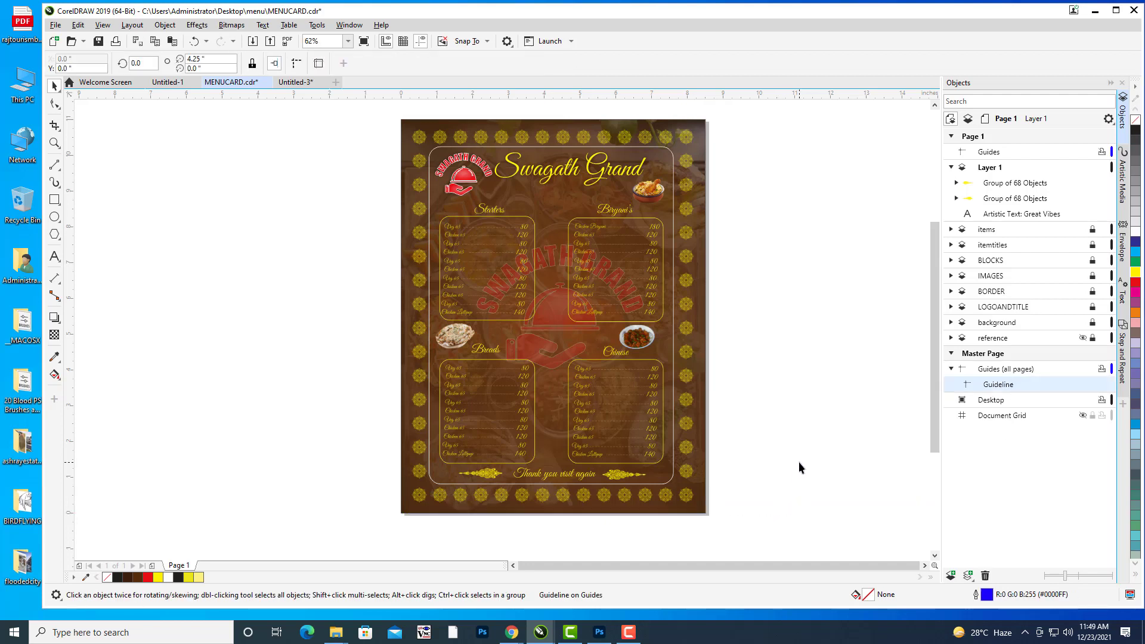
pyautogui.press('Delete')
pyautogui.moveTo(787, 414); pyautogui.dragTo(790, 414)
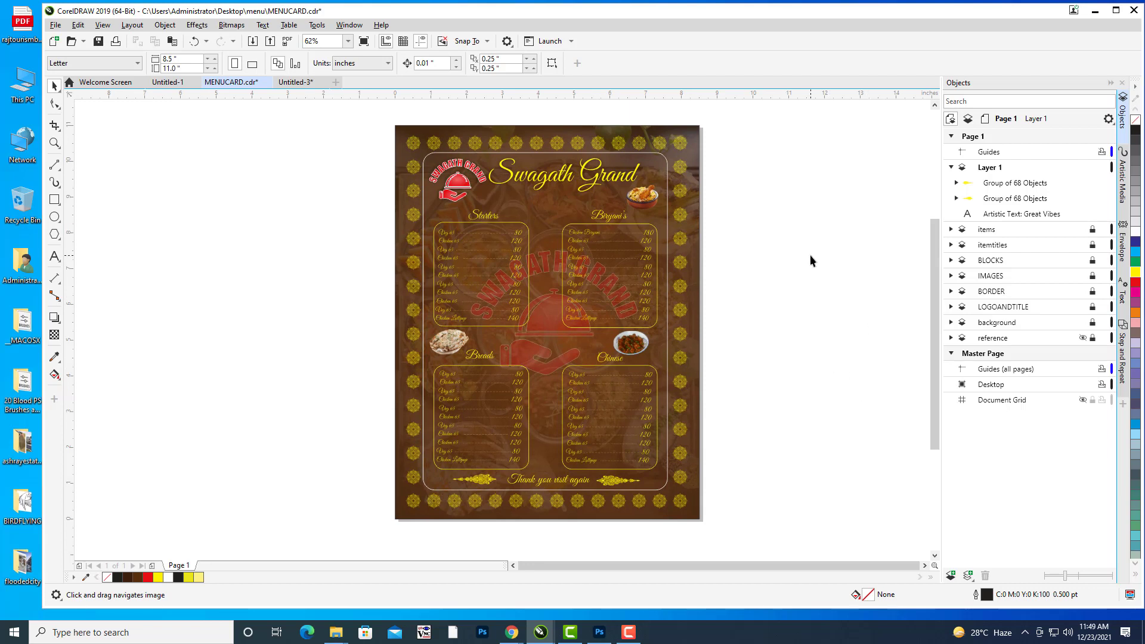
pyautogui.moveTo(810, 260); pyautogui.dragTo(798, 264)
pyautogui.click(952, 169)
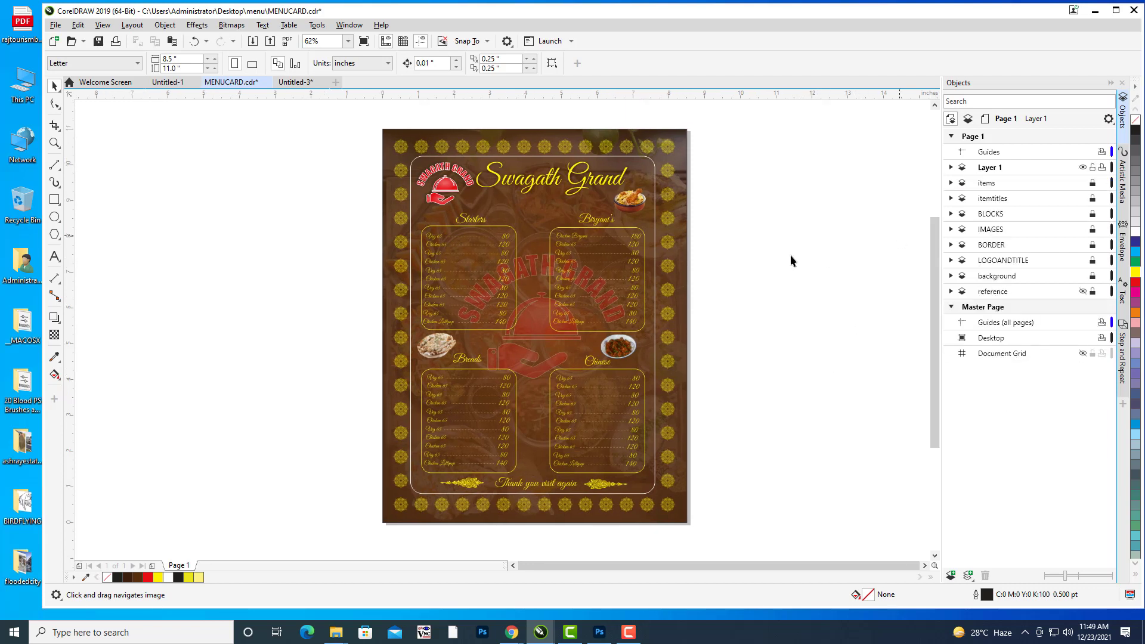
pyautogui.moveTo(793, 322); pyautogui.dragTo(798, 325)
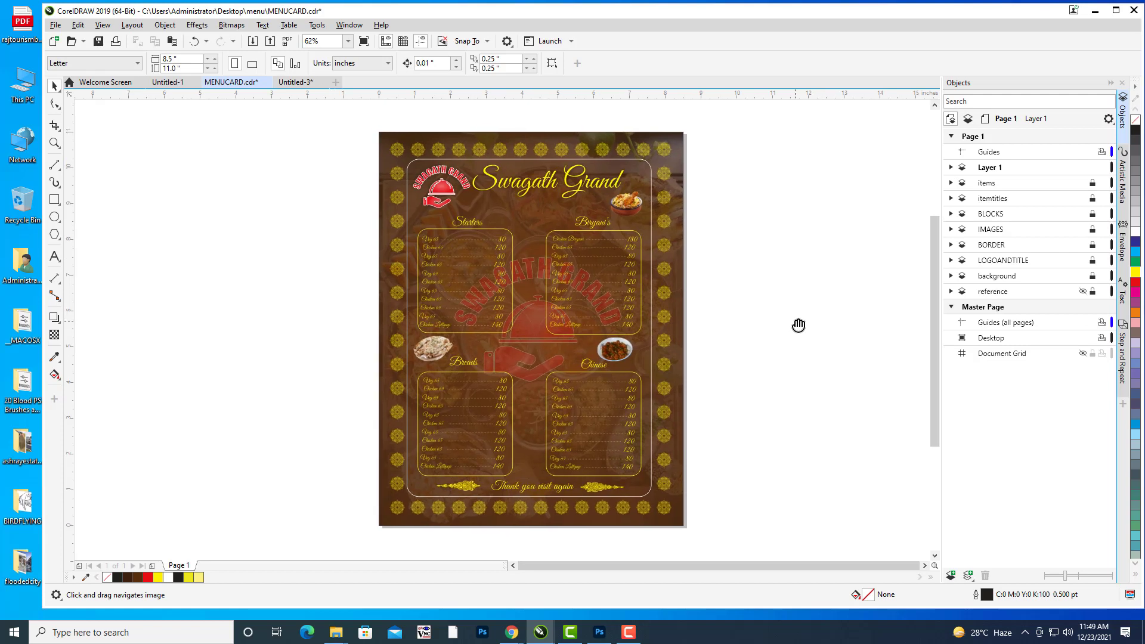
pyautogui.moveTo(798, 325); pyautogui.dragTo(794, 325)
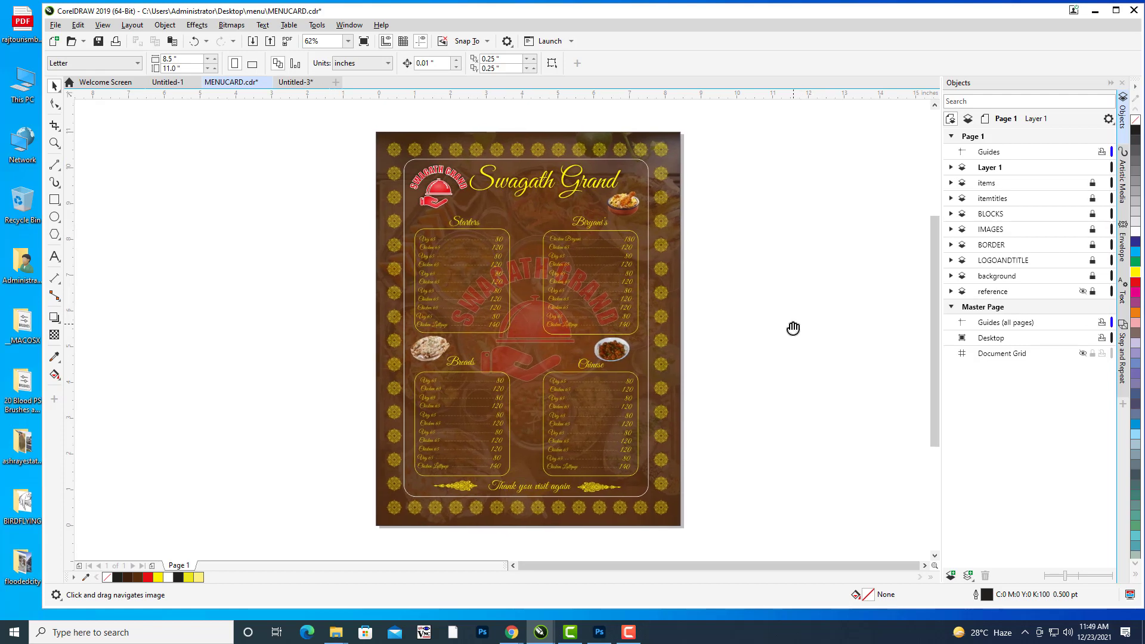
# Add the artistic text "Family Restaurant" in the empty area beside the menu card.
pyautogui.click(54, 257)
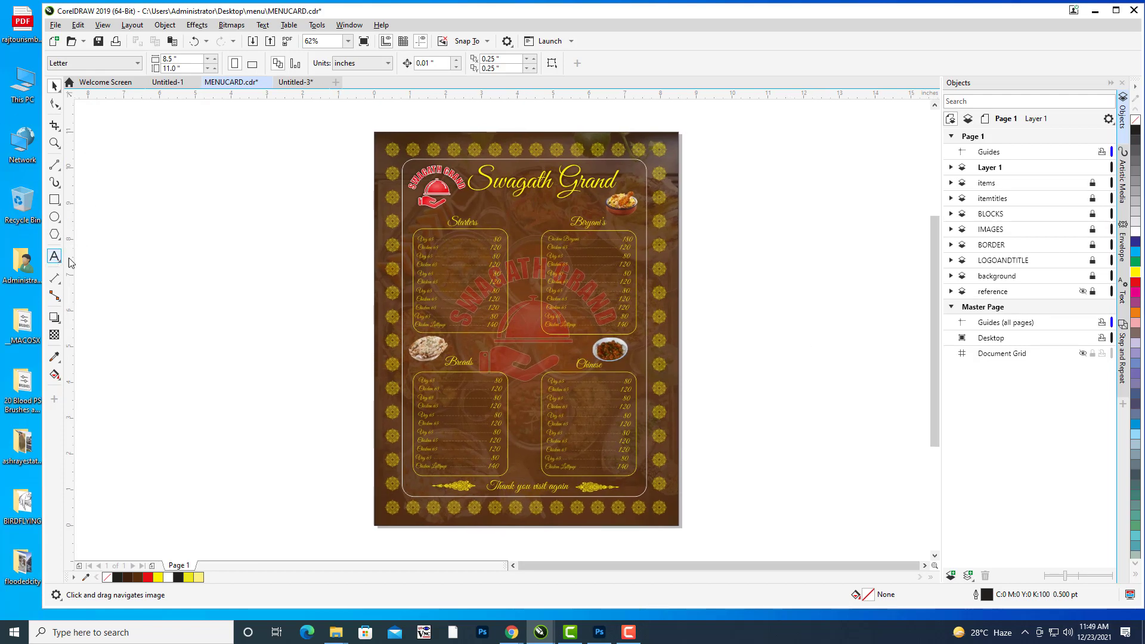
pyautogui.click(743, 267)
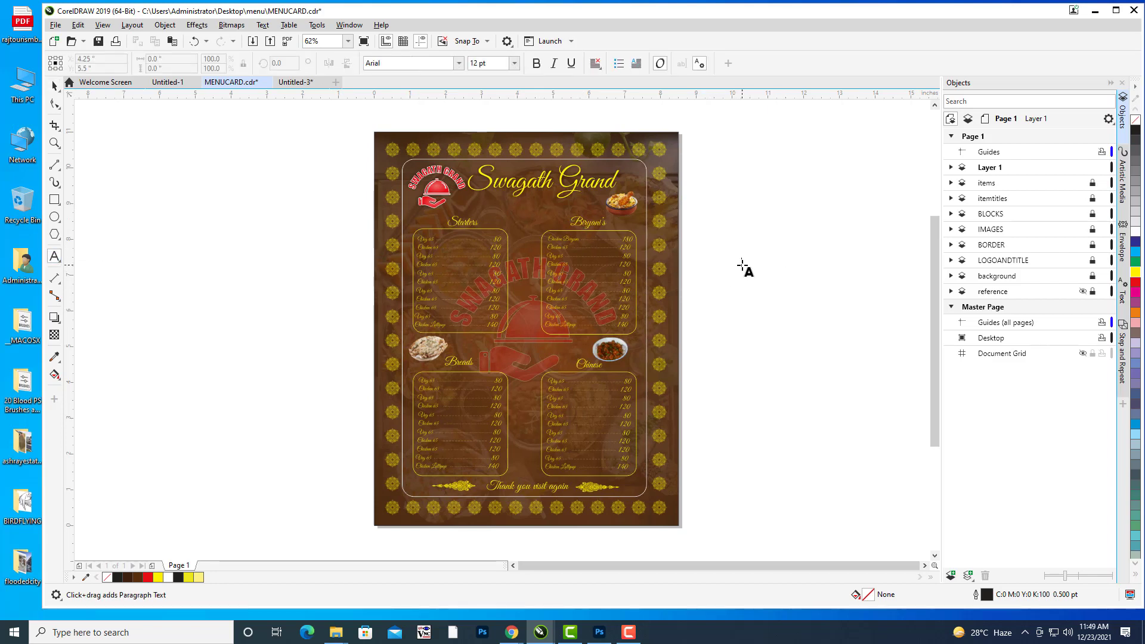
pyautogui.write('F')
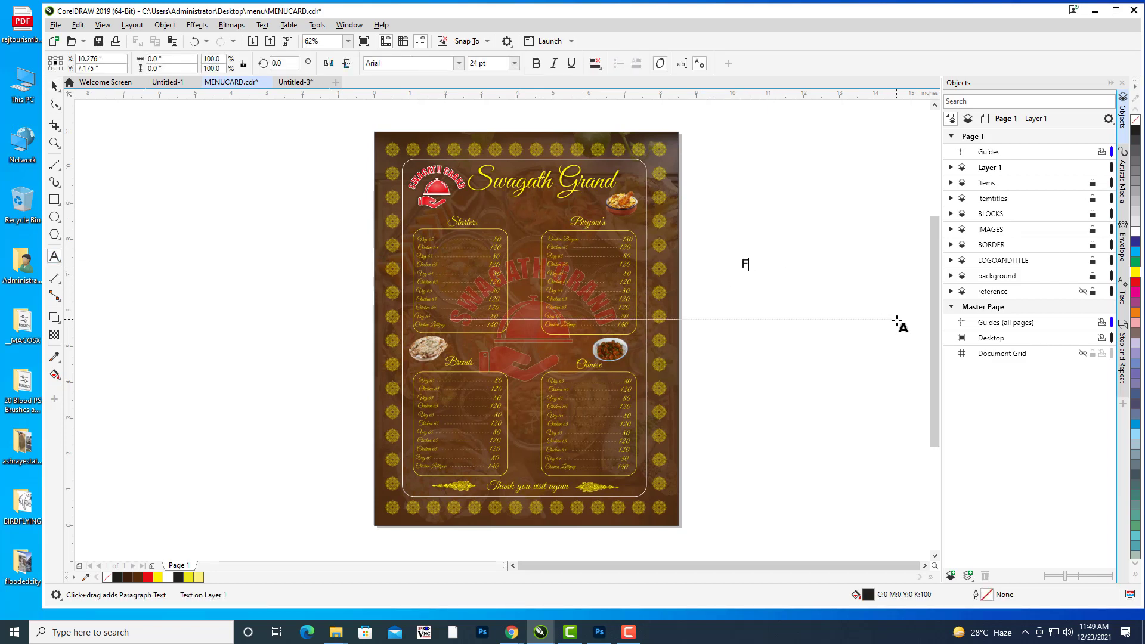
pyautogui.write('amily')
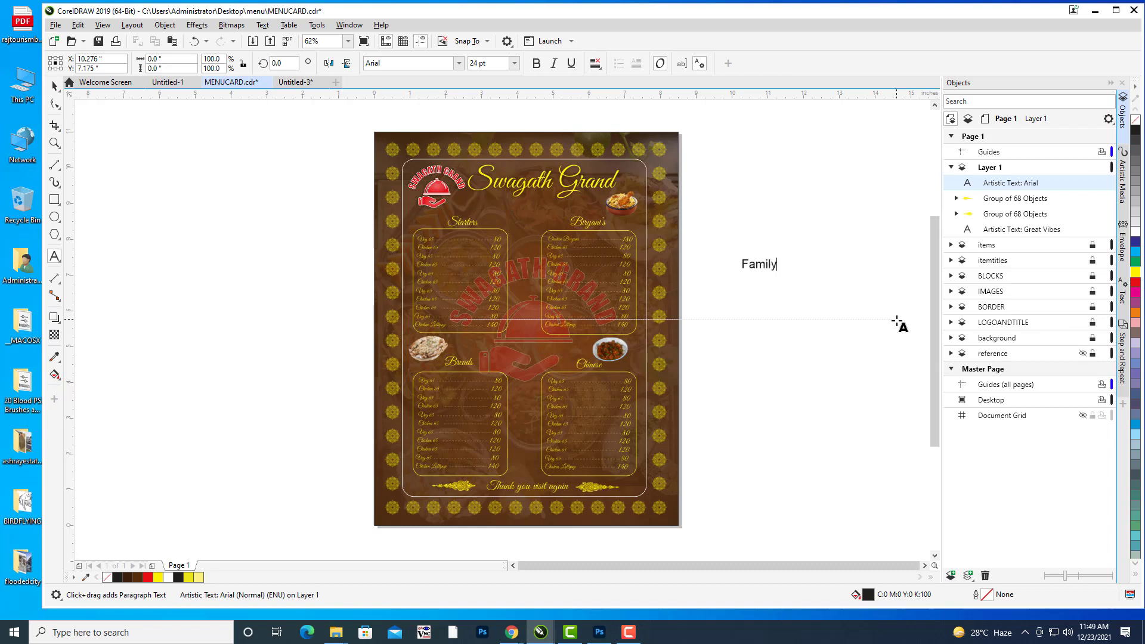
pyautogui.write(' Rea')
pyautogui.write('taurant')
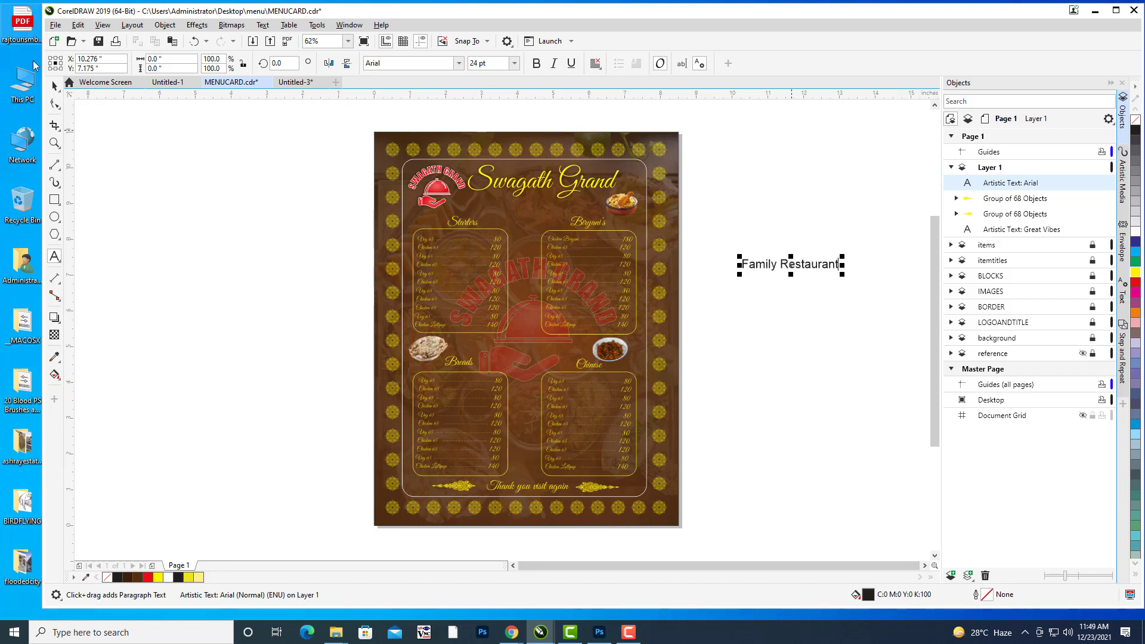
# Set the font of the "Family Restaurant" text to Great Vibes.
pyautogui.click(54, 85)
pyautogui.click(405, 63)
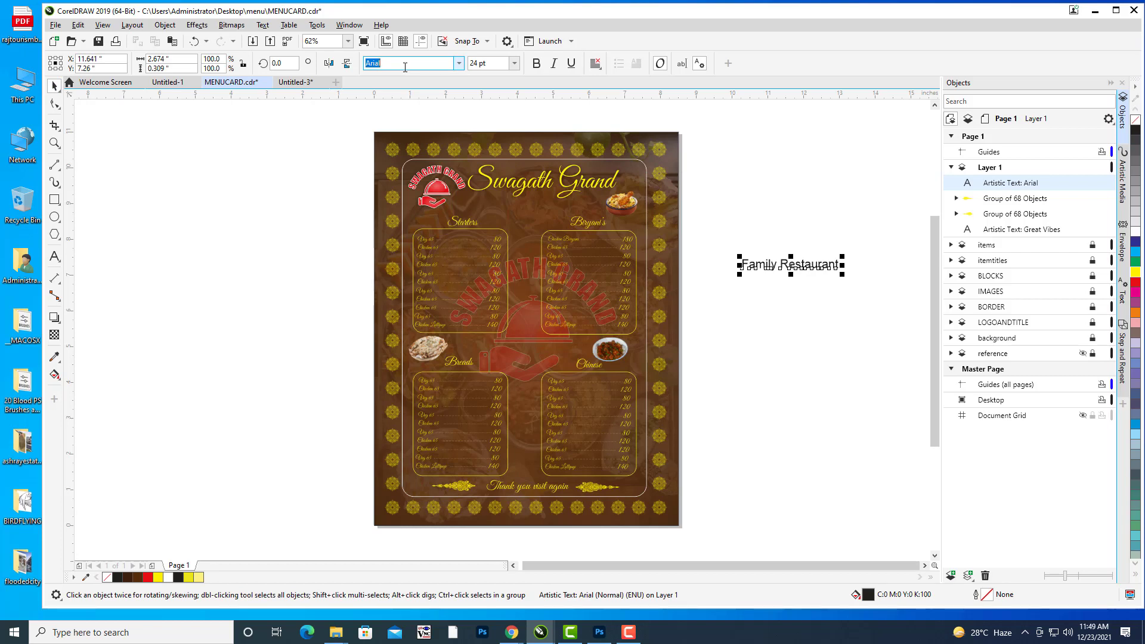
pyautogui.write('Great Vibes')
pyautogui.press('Return')
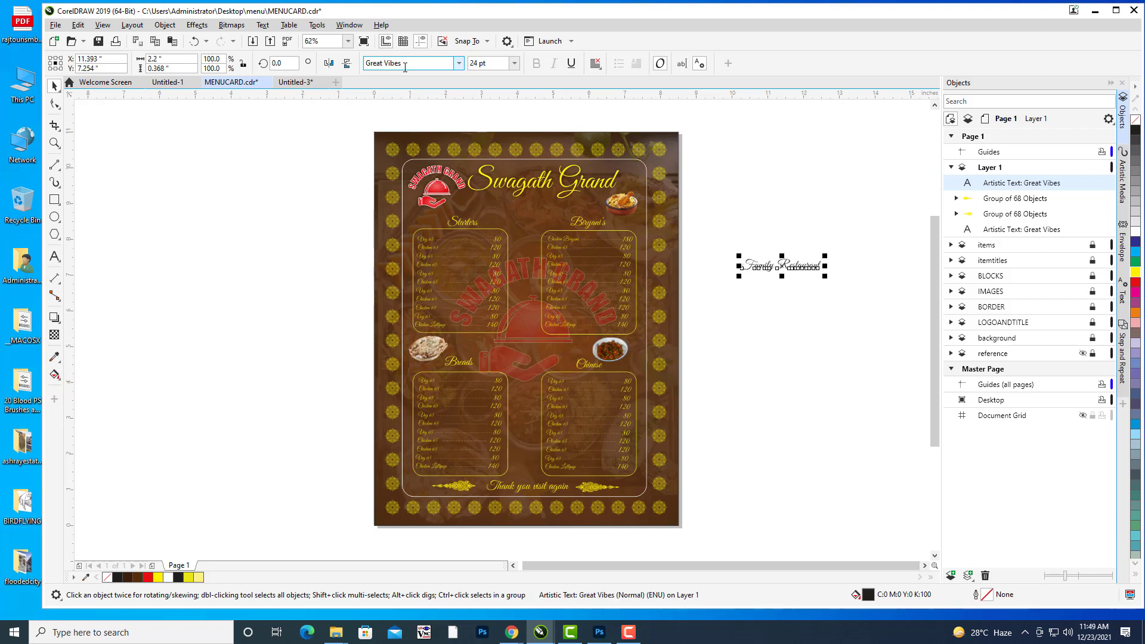
# Move "Family Restaurant" beneath the Swagath Grand title, filling it yellow and scaling it to about 14.4 pt.
pyautogui.moveTo(778, 264); pyautogui.dragTo(594, 214)
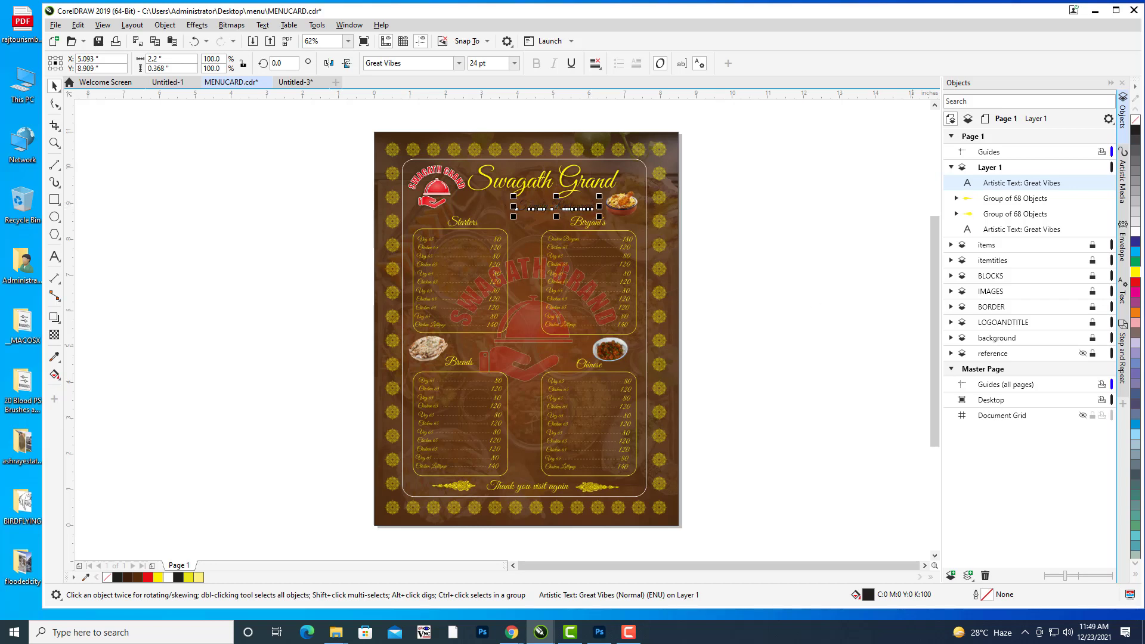
pyautogui.click(1135, 272)
pyautogui.scroll(2, 668, 202)
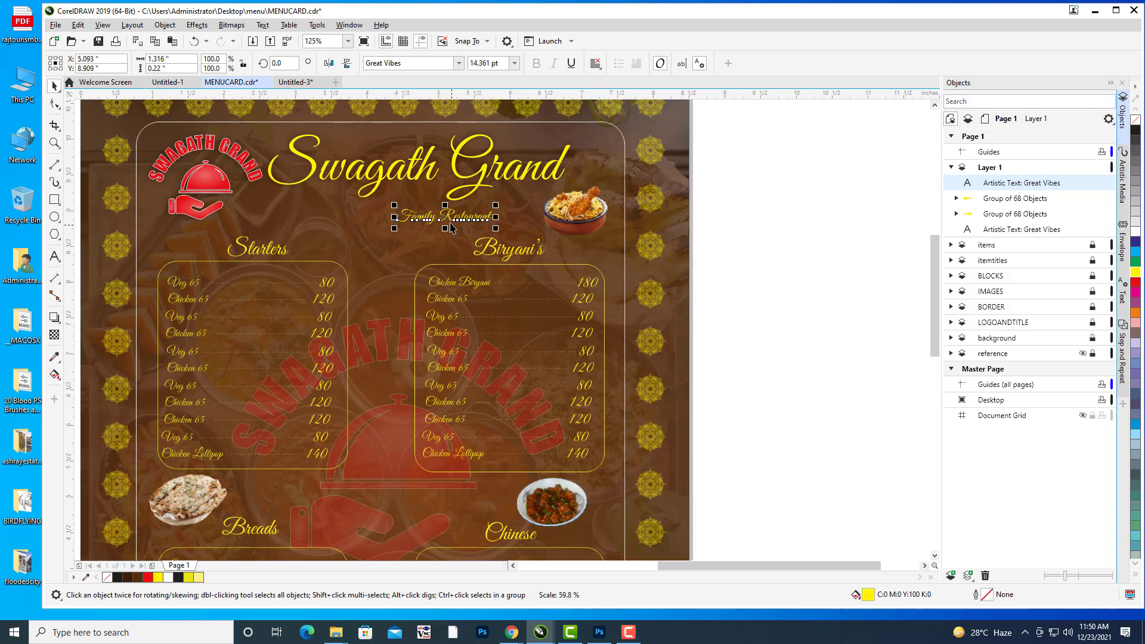
# Position "Family Restaurant" under the word "Grand", just left of the biryani image, and nudge it into place.
pyautogui.moveTo(460, 216); pyautogui.dragTo(501, 219)
pyautogui.press('Left')
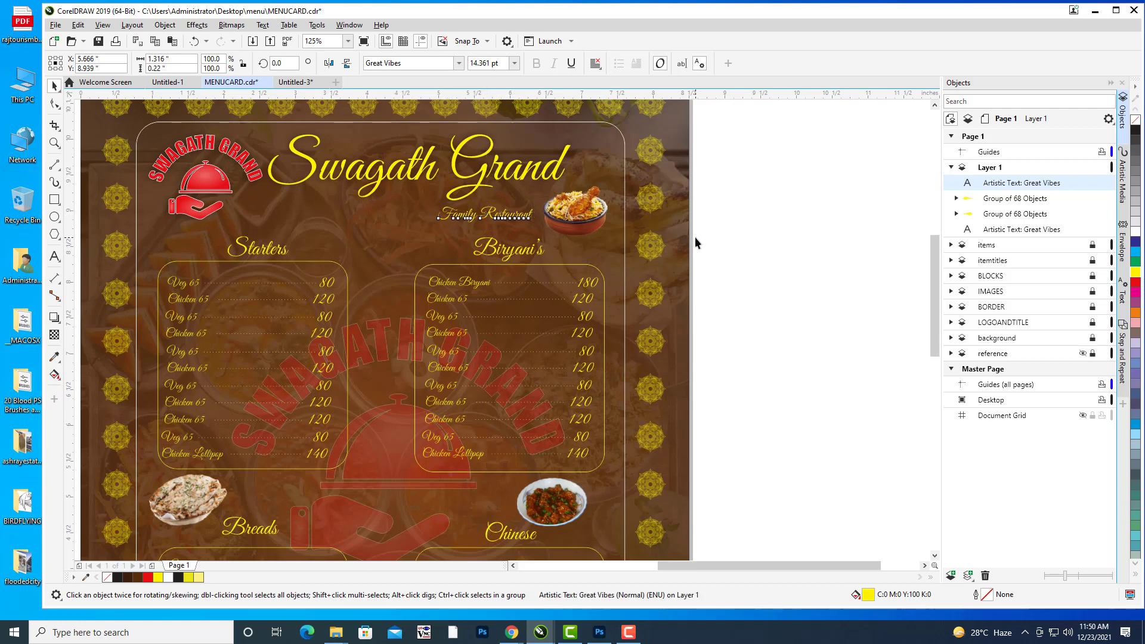
pyautogui.press('Down')
pyautogui.click(695, 236)
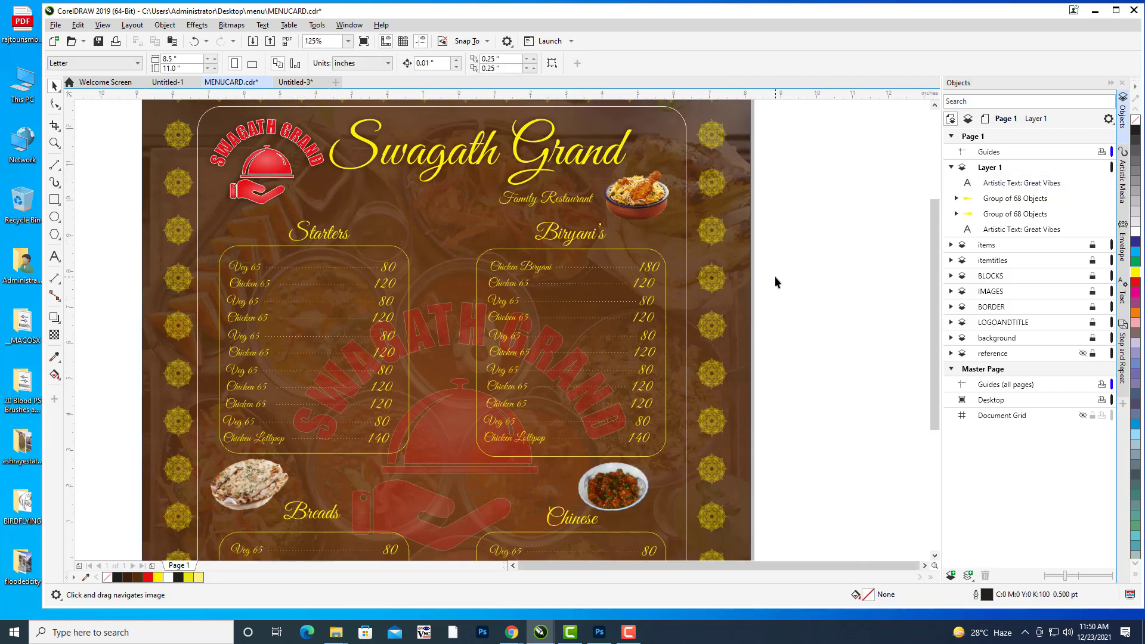
pyautogui.scroll(-4, 775, 277)
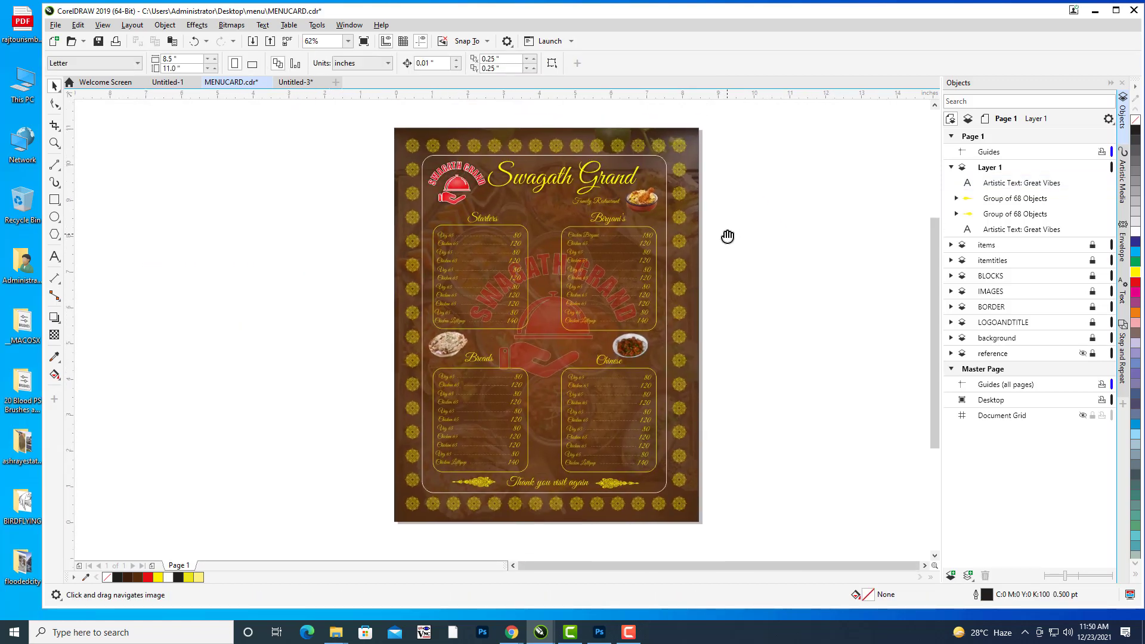
pyautogui.moveTo(727, 236); pyautogui.dragTo(718, 233)
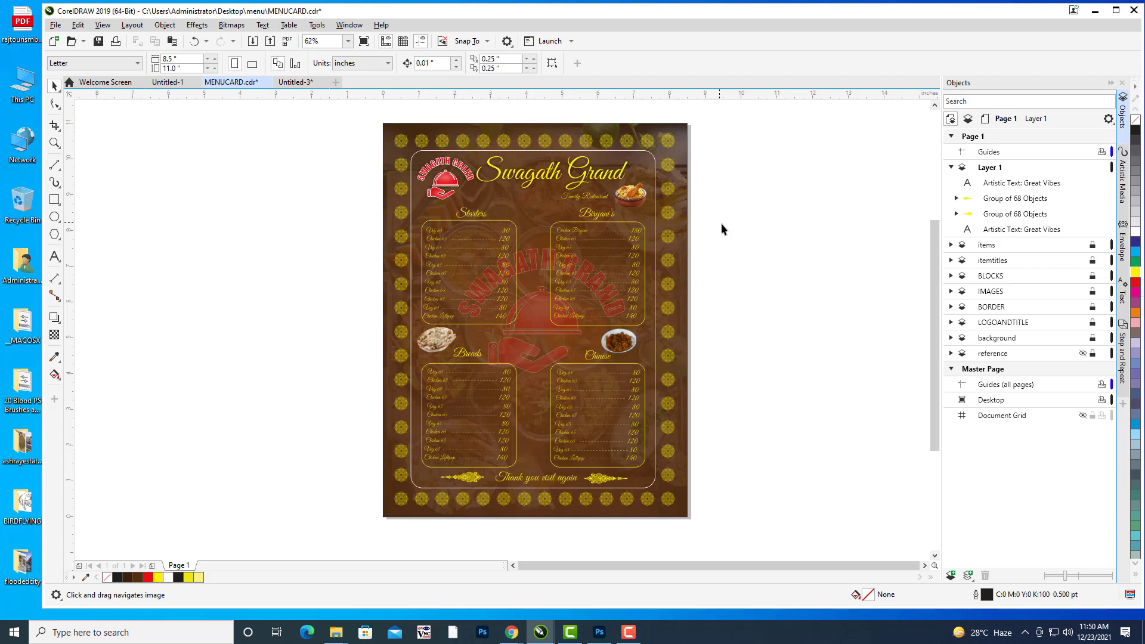
pyautogui.moveTo(721, 223); pyautogui.dragTo(718, 226)
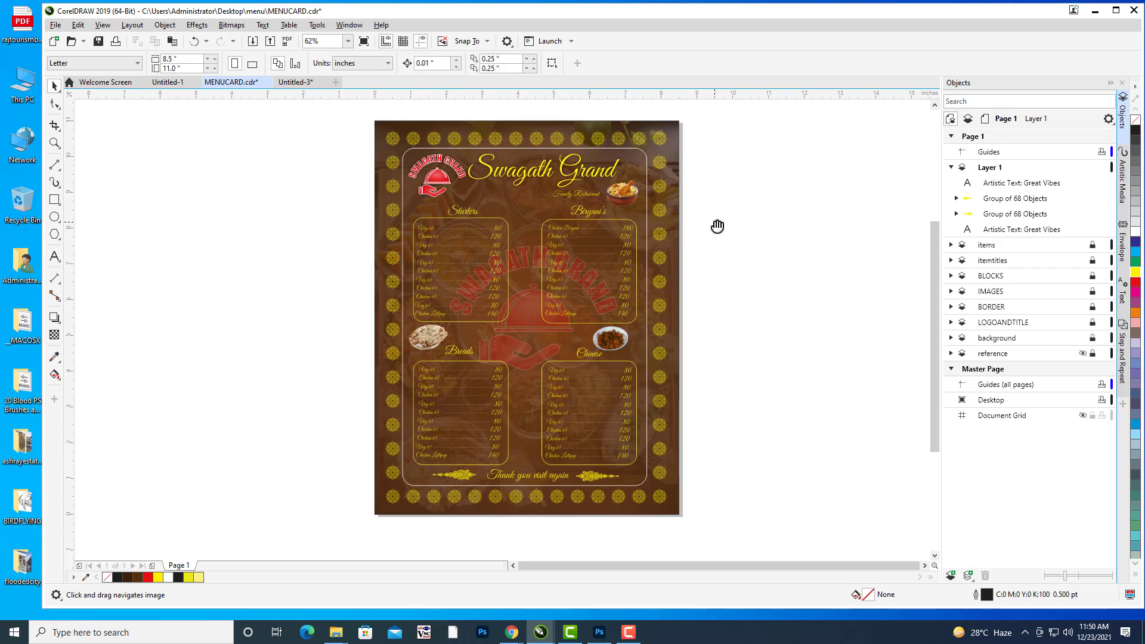
pyautogui.moveTo(745, 245); pyautogui.dragTo(740, 248)
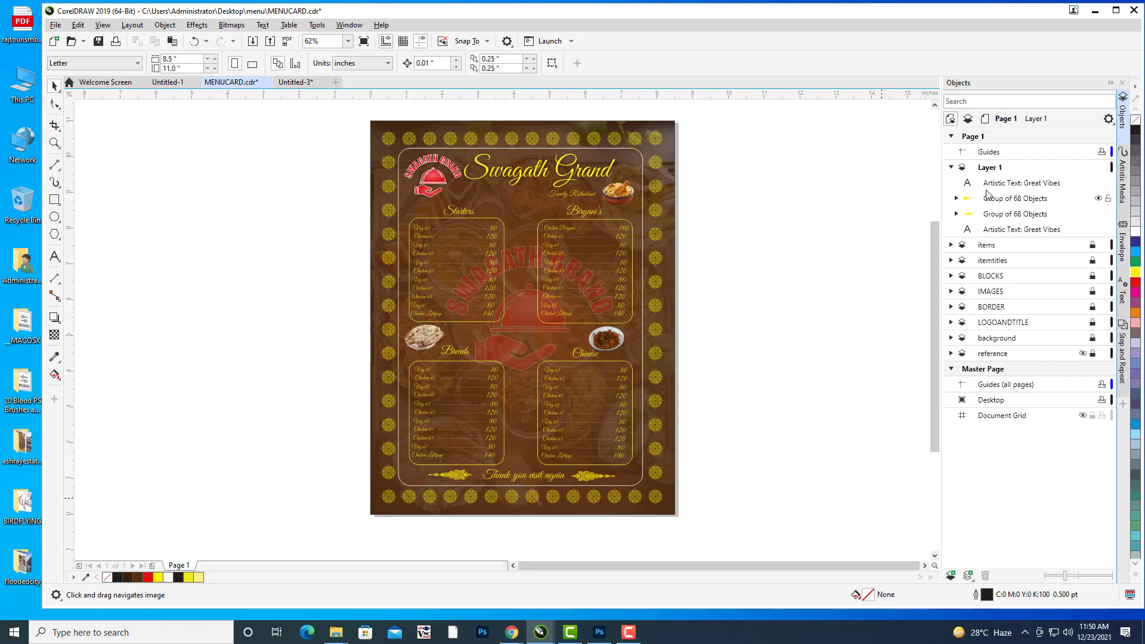
# Collapse Layer 1 and unlock the items, itemtitles, BLOCKS, IMAGES, BORDER, LOGOANDTITLE, background and reference layers.
pyautogui.click(952, 167)
pyautogui.moveTo(821, 235); pyautogui.dragTo(808, 235)
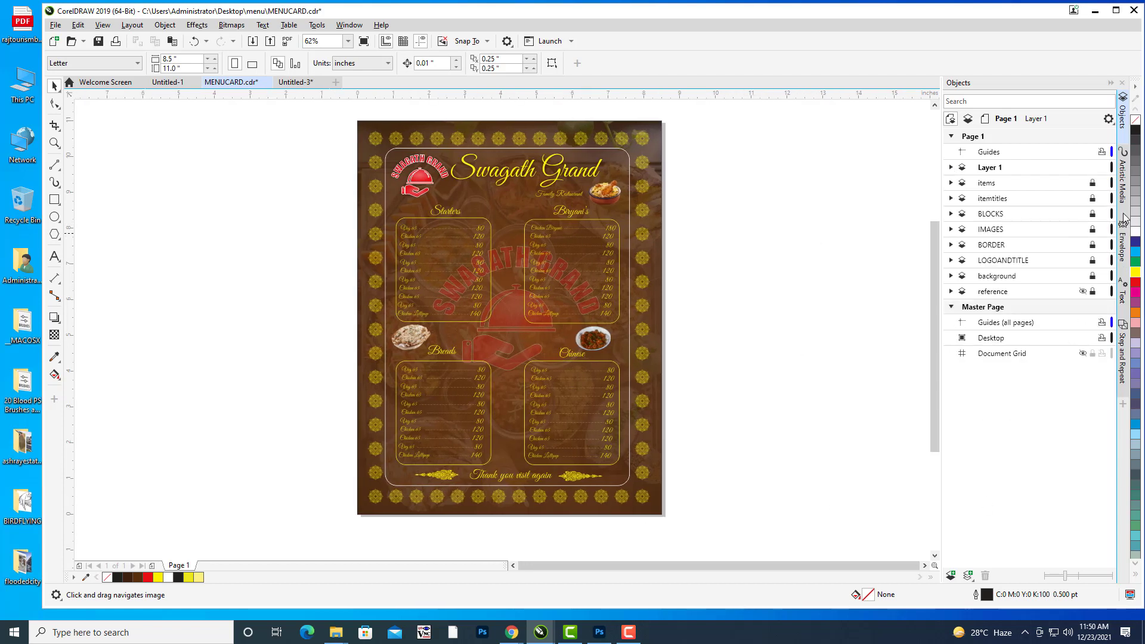
pyautogui.click(1093, 182)
pyautogui.click(1093, 199)
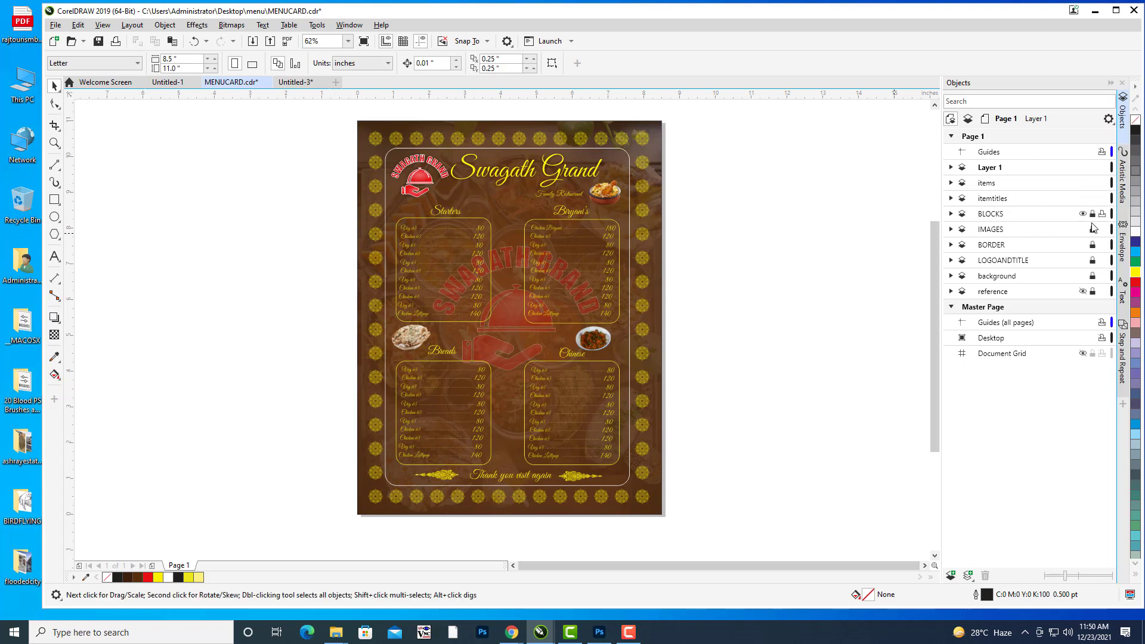
pyautogui.click(1093, 213)
pyautogui.click(1093, 244)
pyautogui.click(1093, 229)
pyautogui.click(1093, 291)
pyautogui.click(1093, 276)
pyautogui.click(1092, 260)
pyautogui.moveTo(832, 281); pyautogui.dragTo(812, 283)
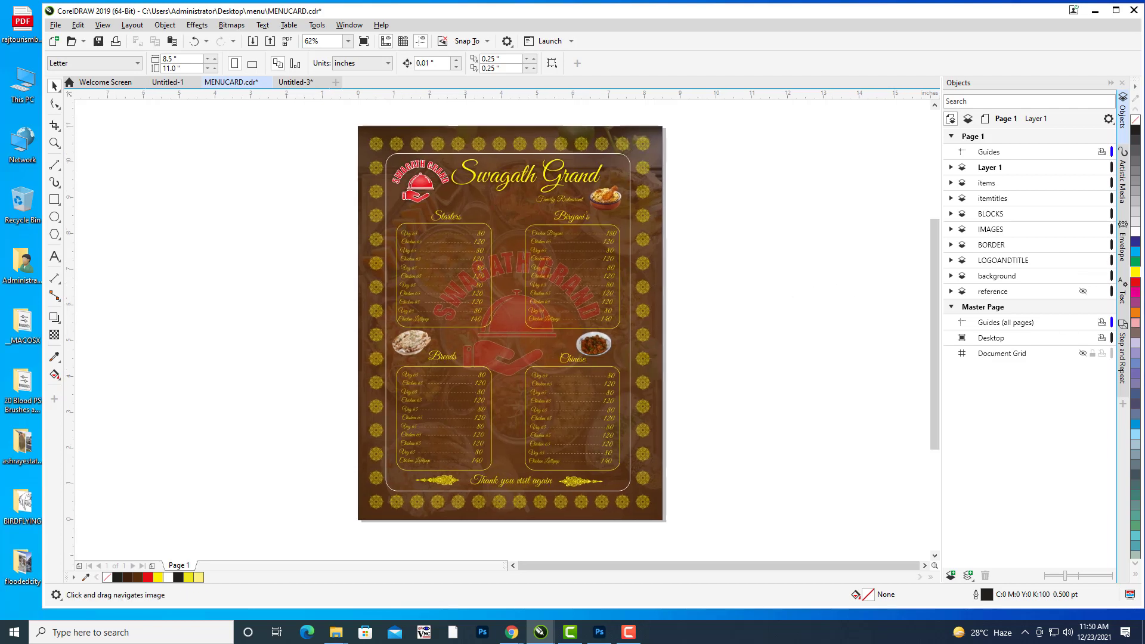
# Start exporting the menu card and choose the menu folder as the destination.
pyautogui.click(56, 25)
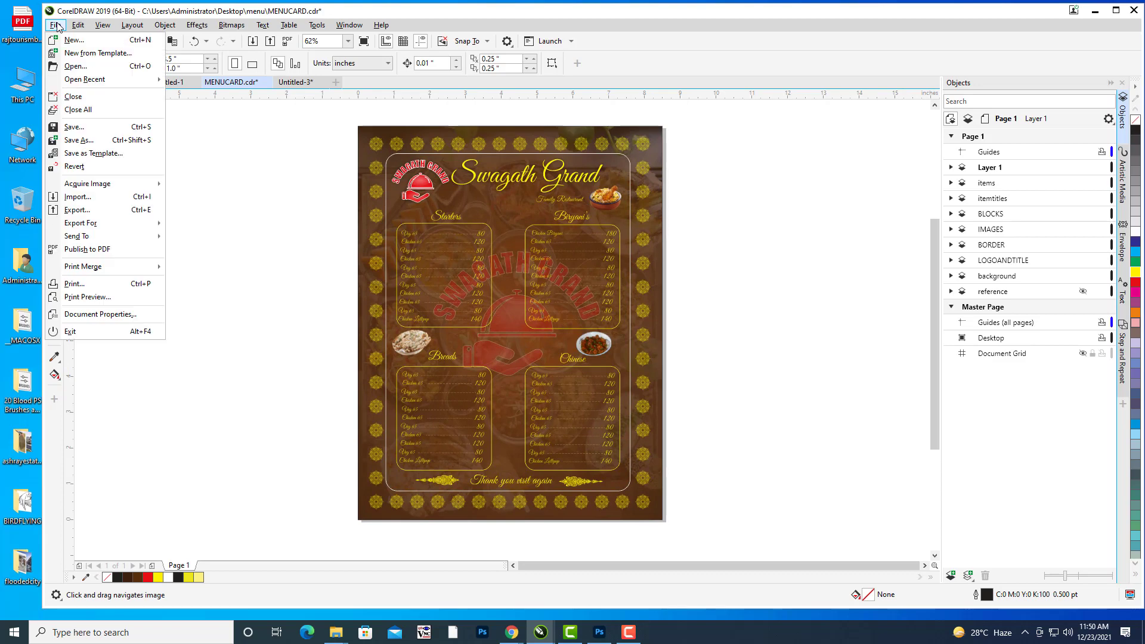
pyautogui.click(89, 210)
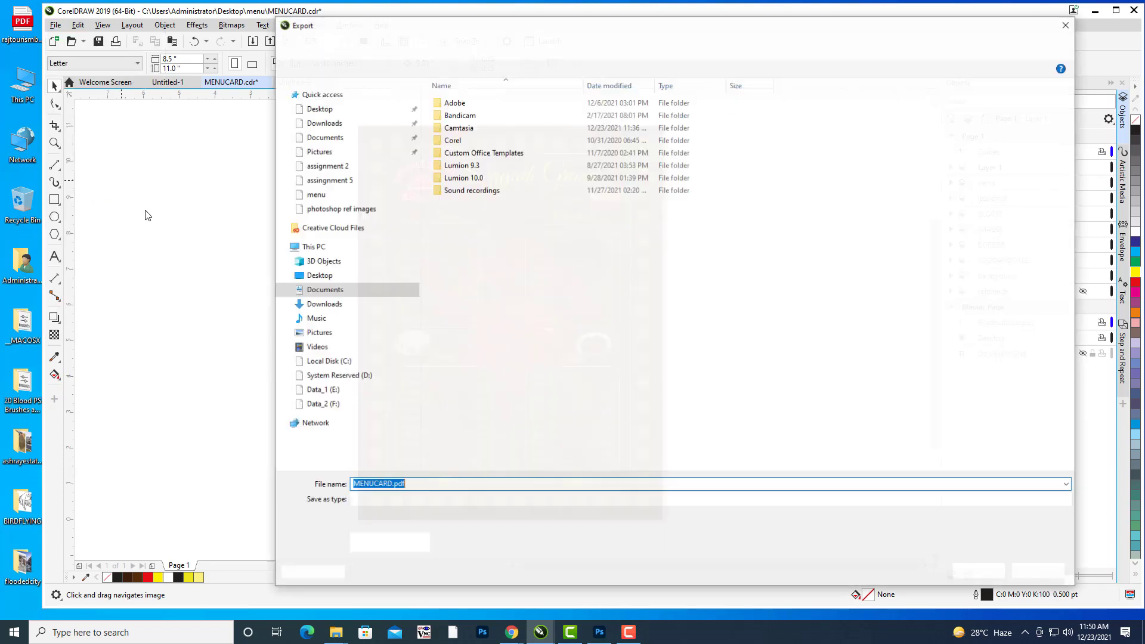
pyautogui.moveTo(511, 20); pyautogui.dragTo(571, 23)
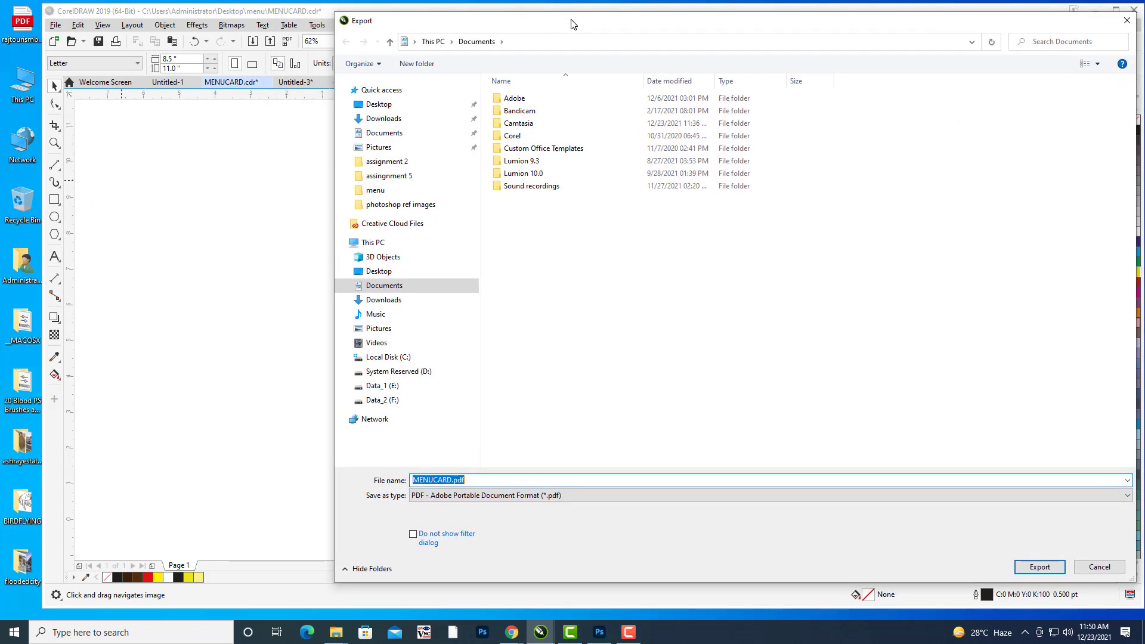
pyautogui.click(376, 189)
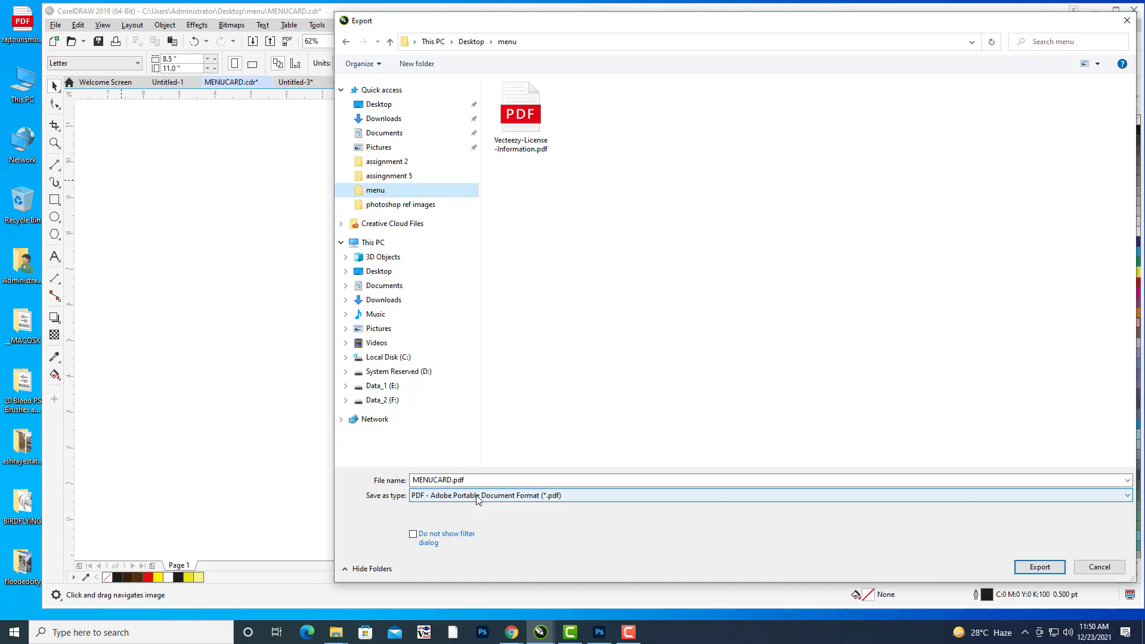
# Name the export file hotelswagath and export the current document as a PDF with the Document Distribution preset.
pyautogui.click(498, 479)
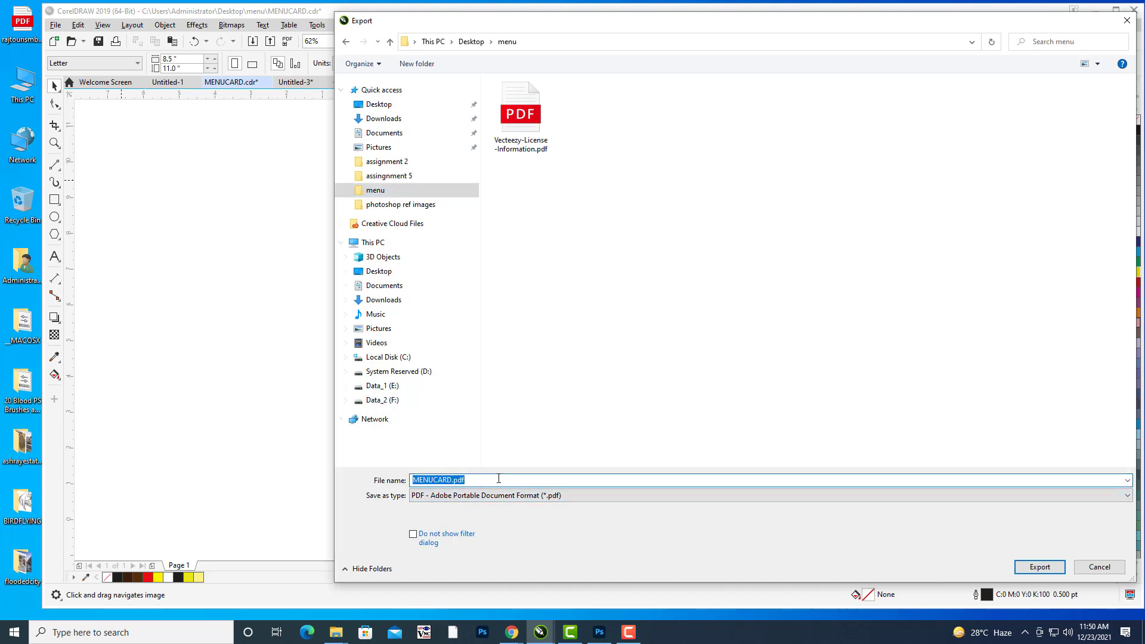
pyautogui.click(499, 479)
pyautogui.press('BackSpace')
pyautogui.press('BackSpace')
pyautogui.press('BackSpace')
pyautogui.press('BackSpace')
pyautogui.moveTo(499, 479); pyautogui.dragTo(326, 484)
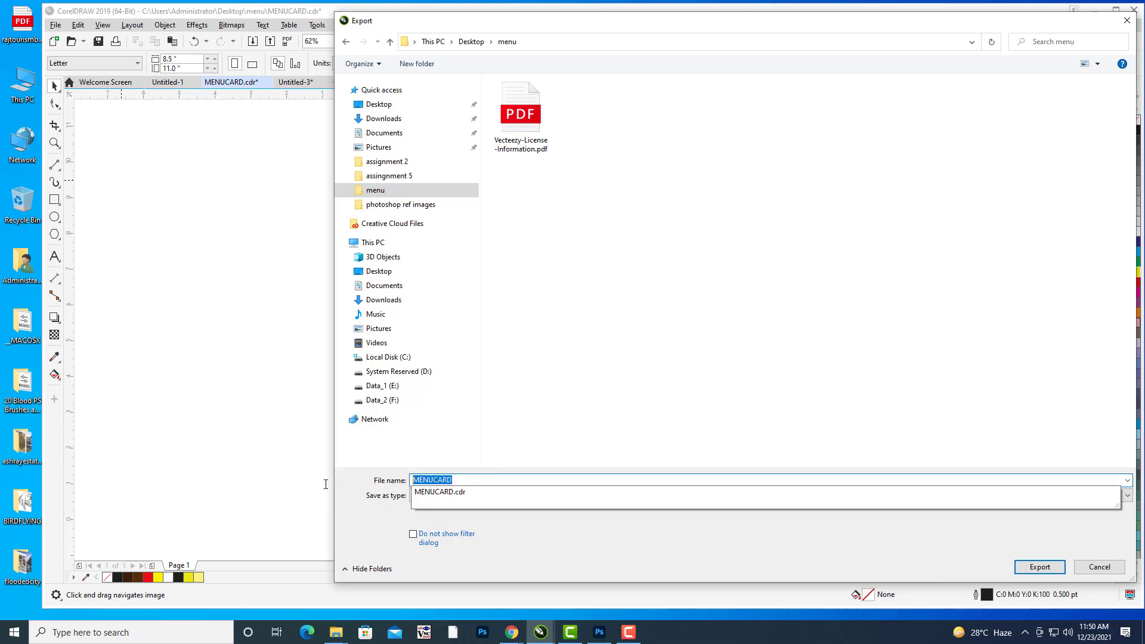
pyautogui.write('hotel')
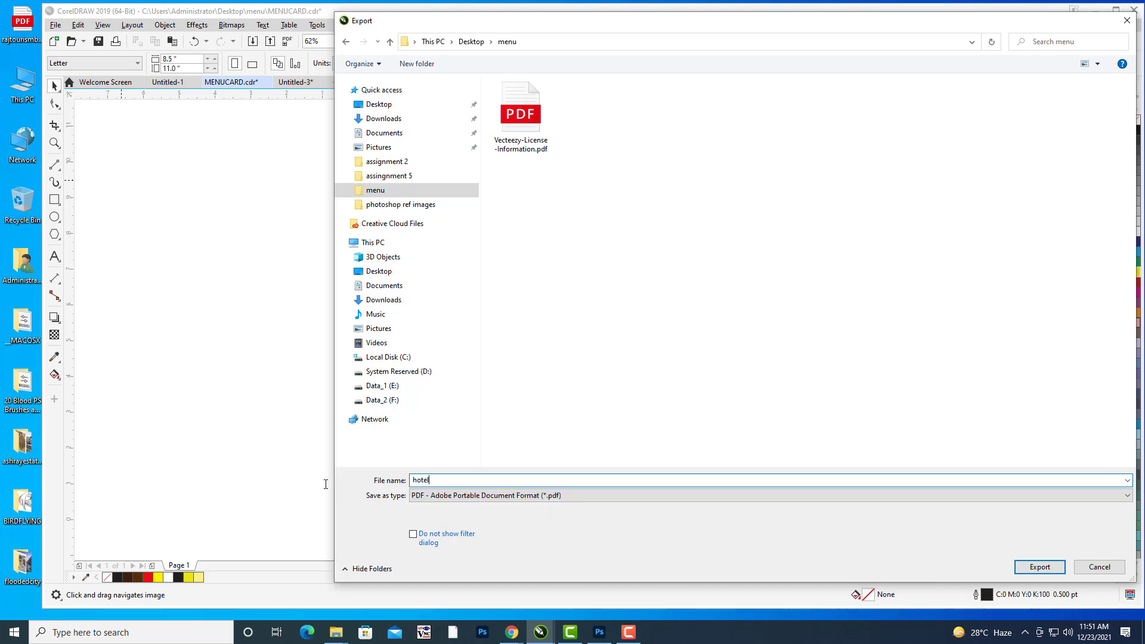
pyautogui.write('swagath')
pyautogui.click(1043, 566)
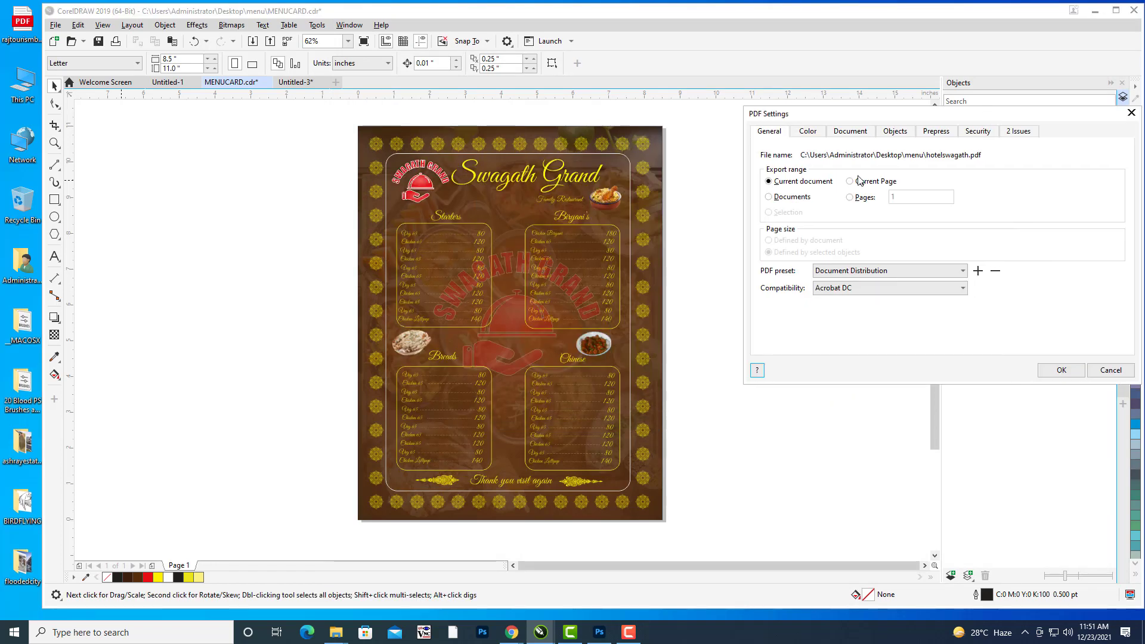
pyautogui.click(1014, 365)
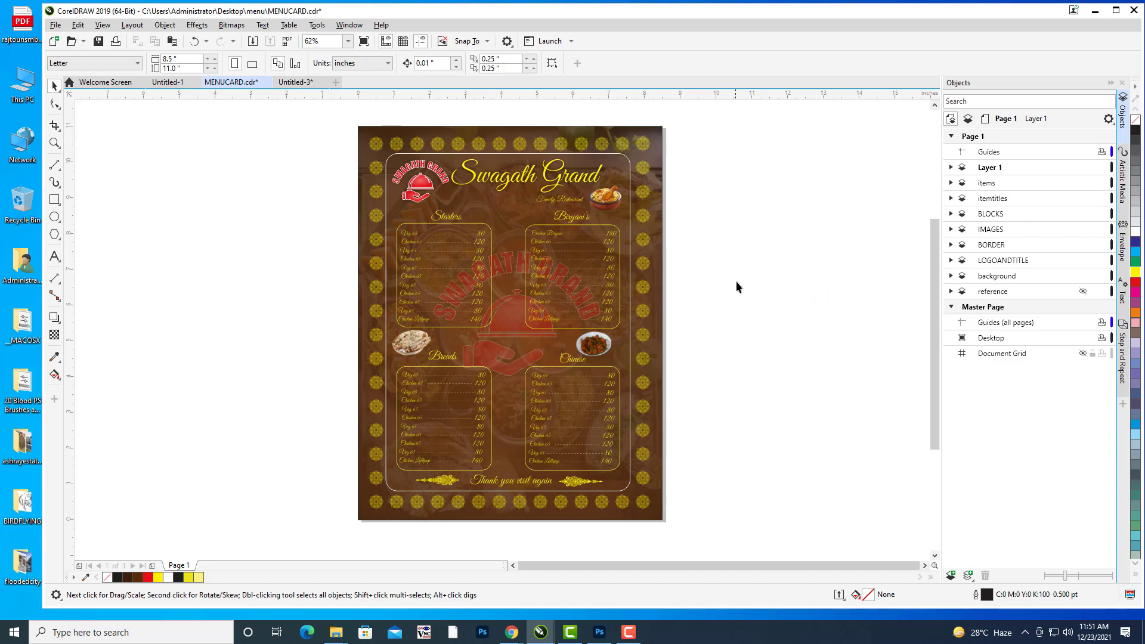
# Minimize CorelDRAW and open hotelswagath.pdf from the desktop's menu folder.
pyautogui.moveTo(746, 290); pyautogui.dragTo(740, 290)
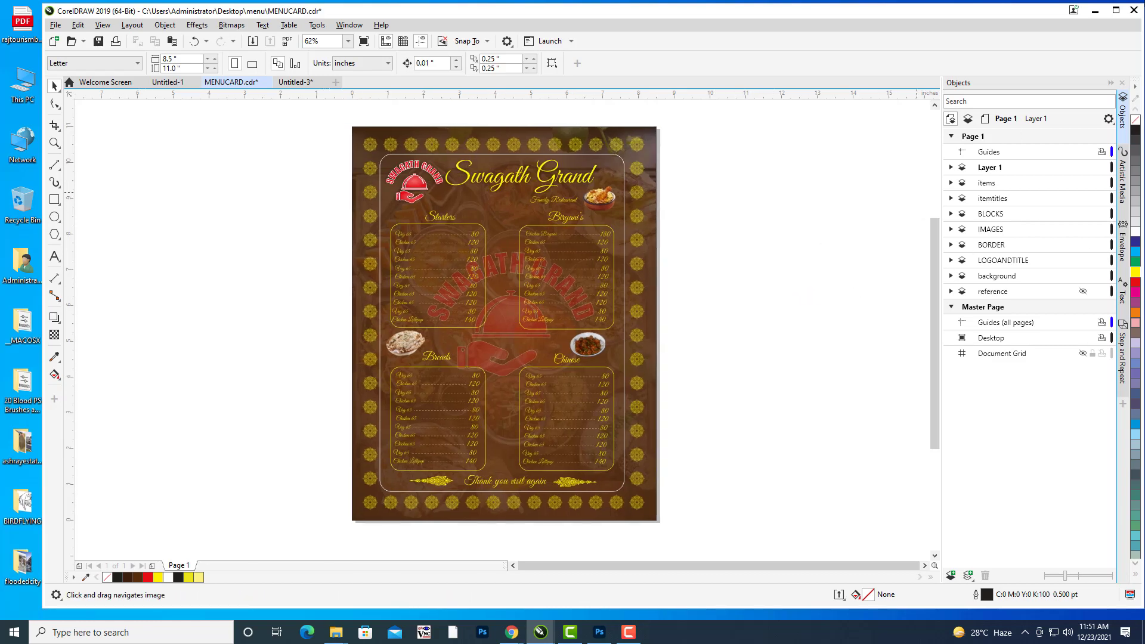
pyautogui.click(1096, 11)
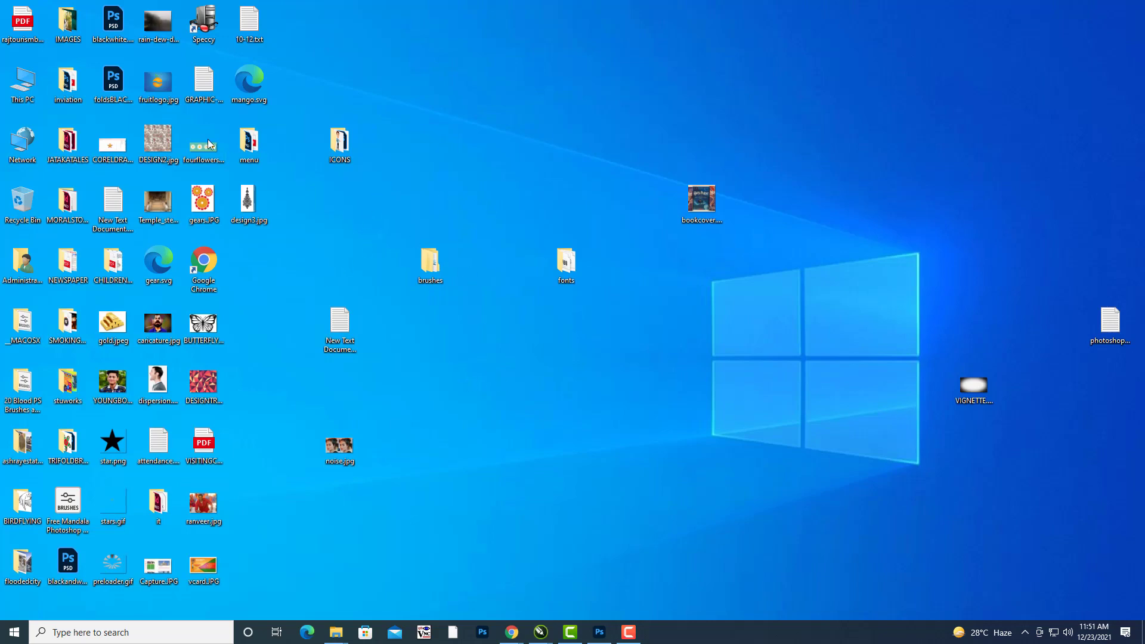
pyautogui.doubleClick(250, 147)
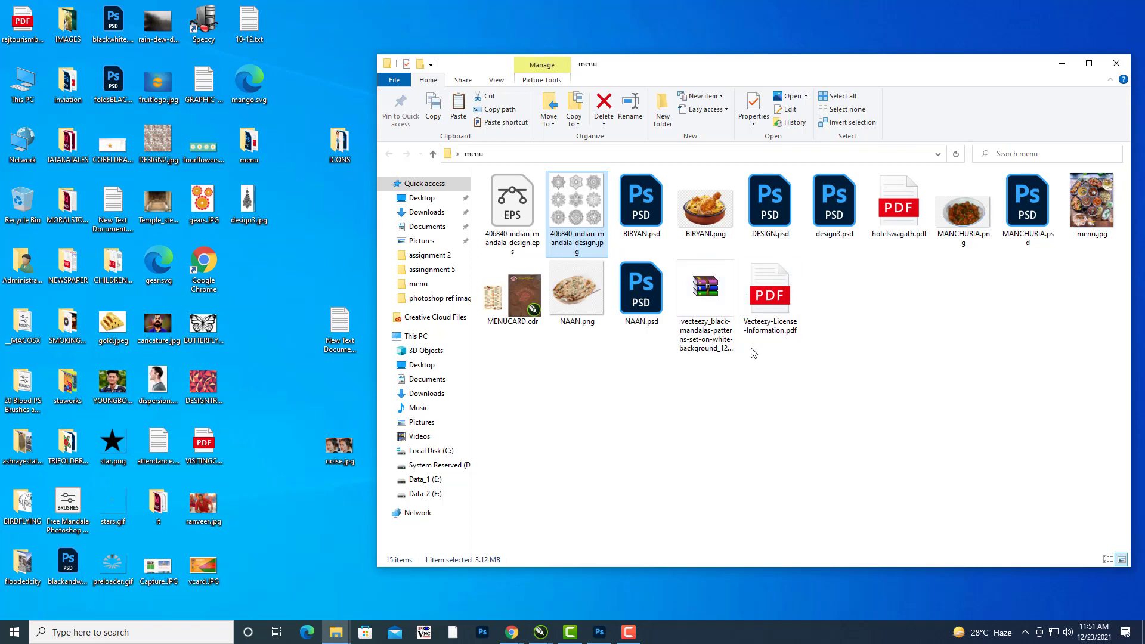
pyautogui.click(900, 217)
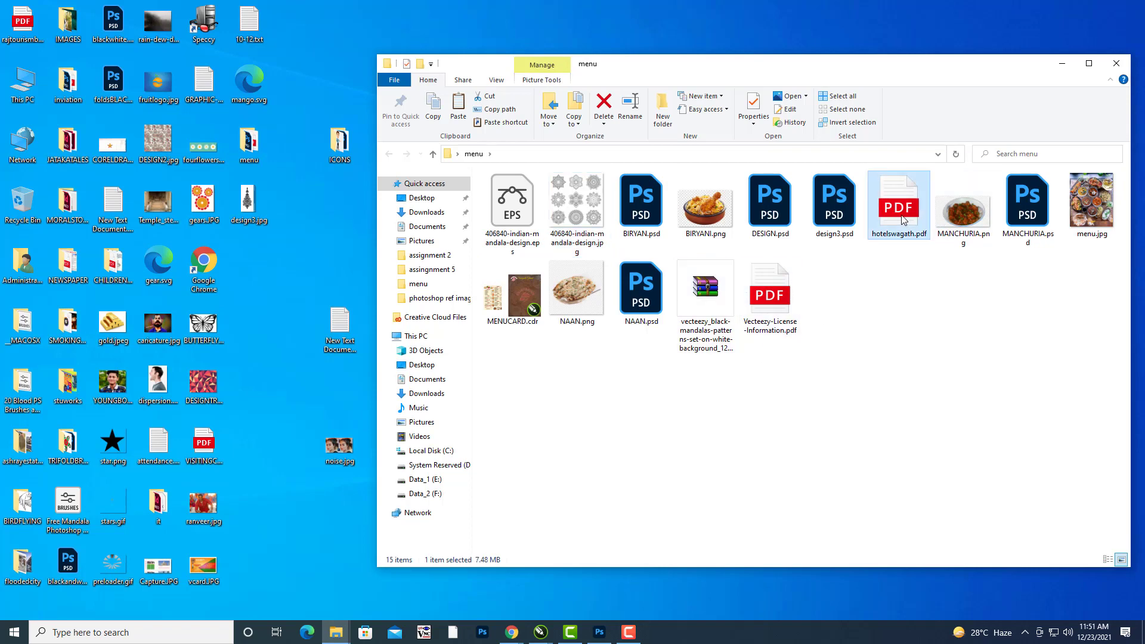
pyautogui.doubleClick(901, 217)
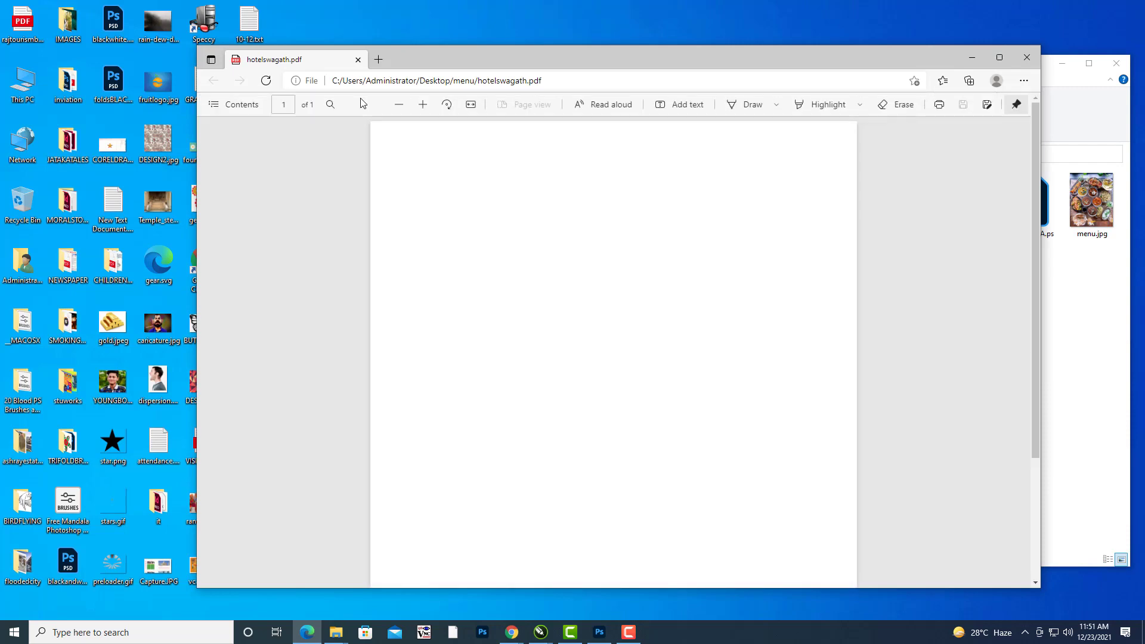
# Maximize the PDF viewer and check the exported menu card from header to footer, zoomed out one level.
pyautogui.scroll(-2, 897, 250)
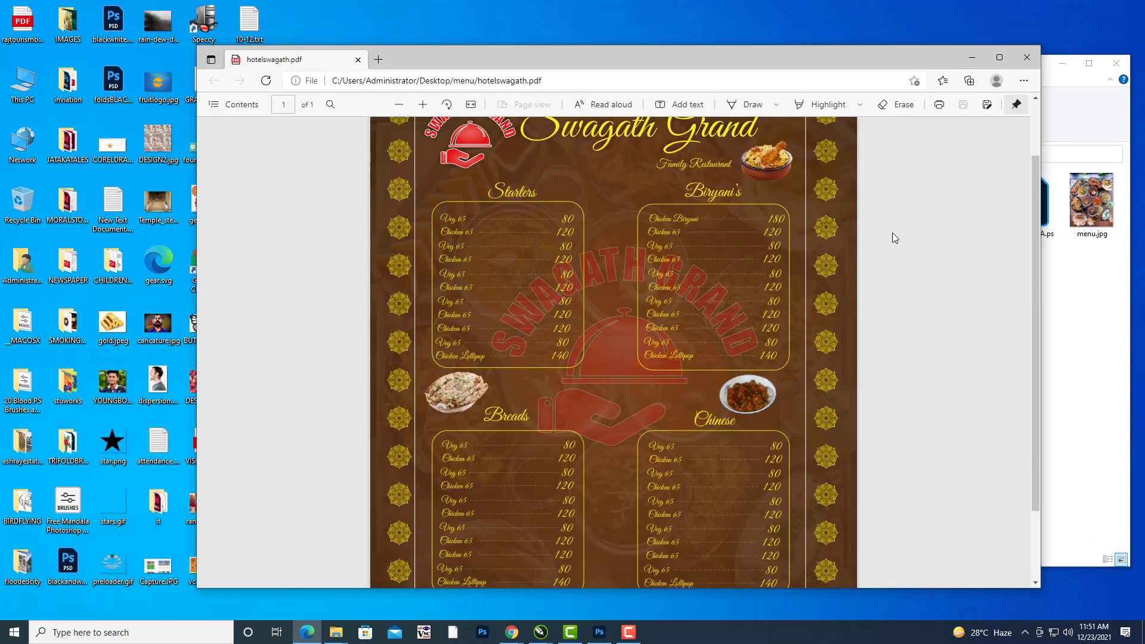
pyautogui.click(999, 57)
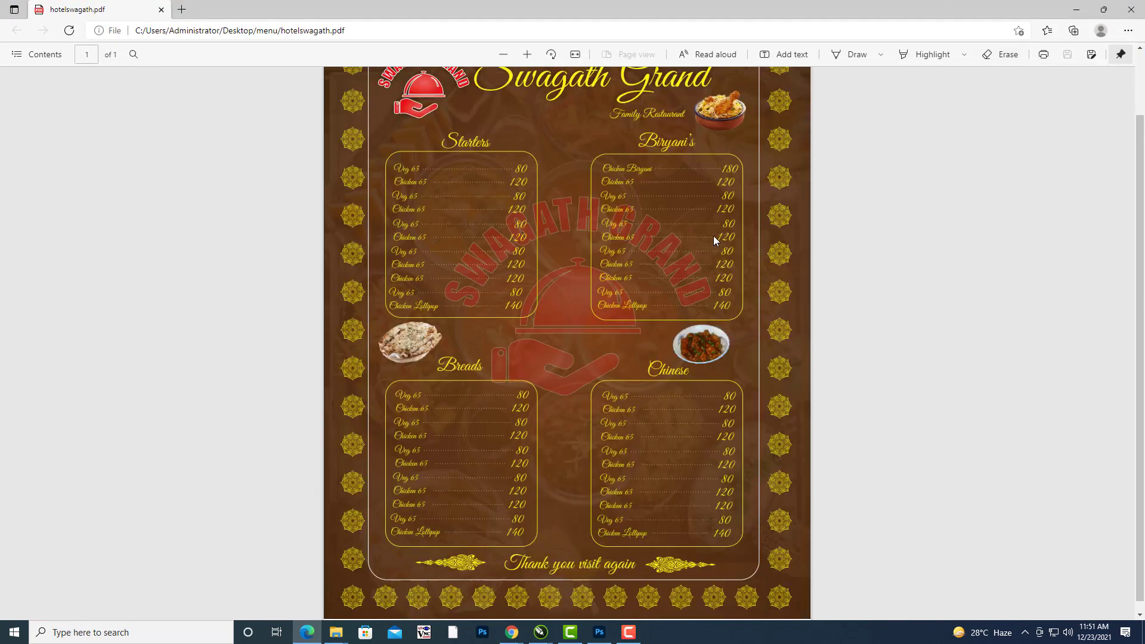
pyautogui.scroll(2, 864, 234)
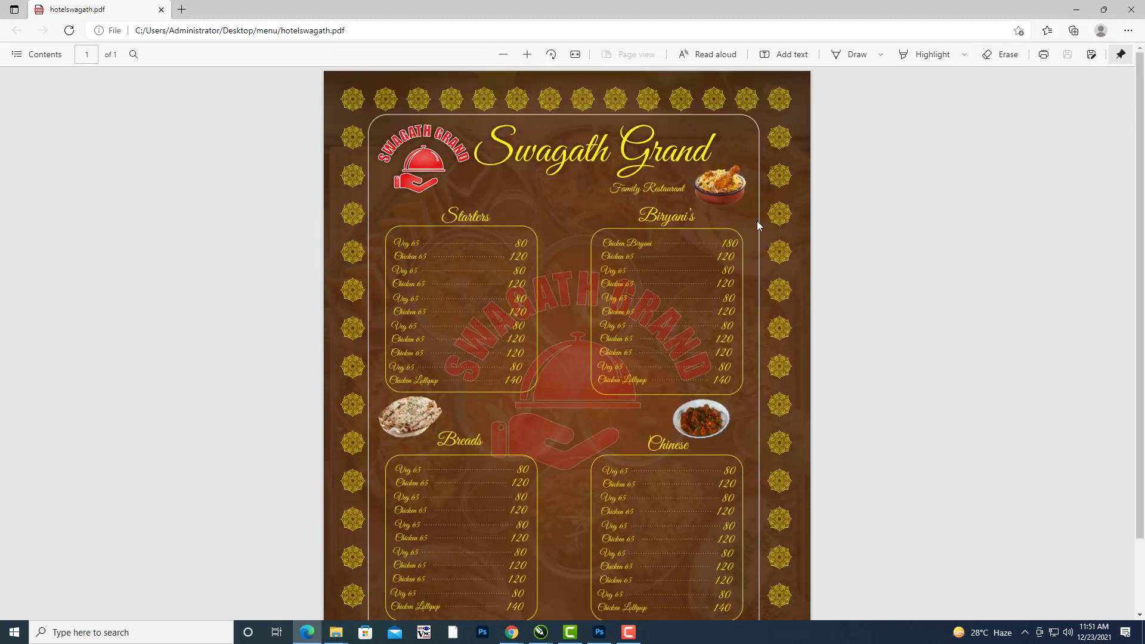
pyautogui.click(504, 54)
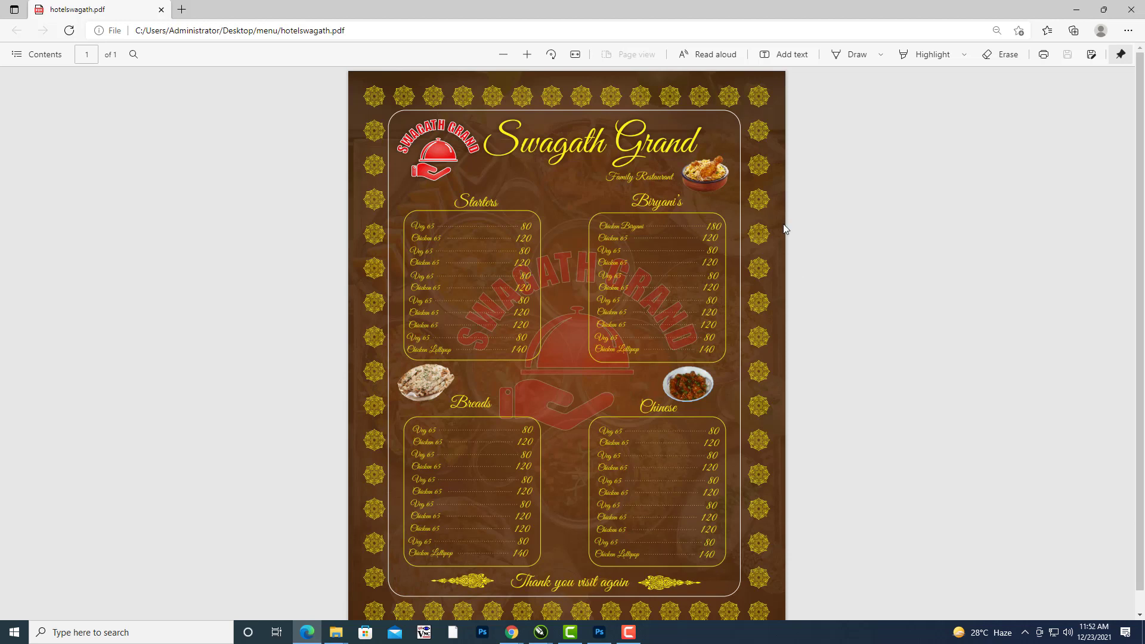
# Switch back to MENUCARD.cdr in CorelDRAW and start another export with SVG - Scalable Vector Graphics as the format.
pyautogui.click(566, 632)
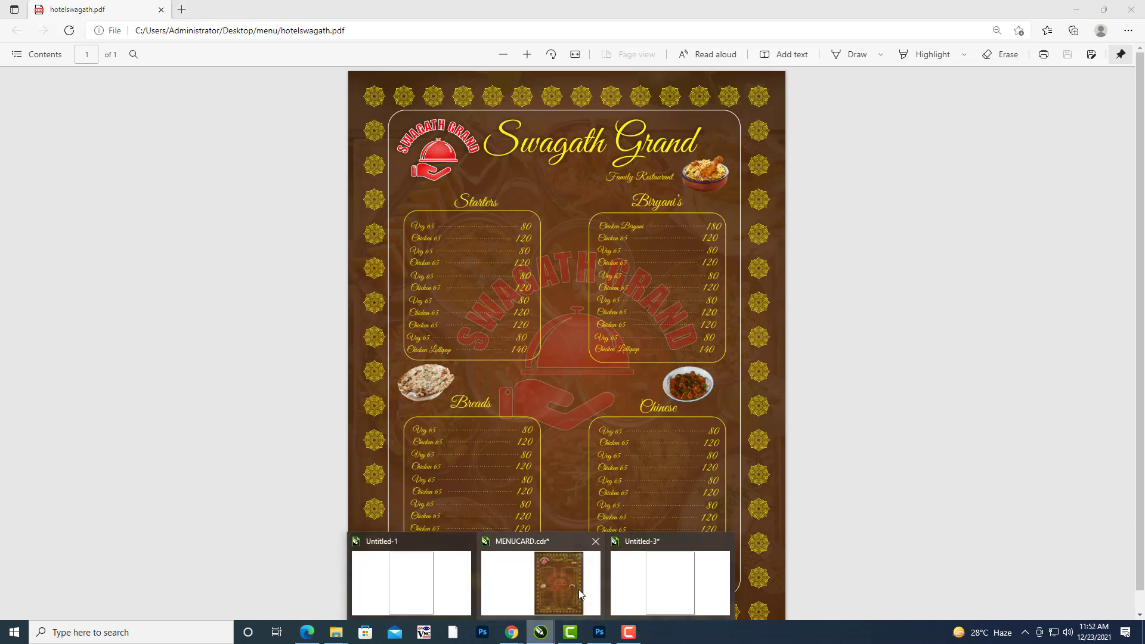
pyautogui.click(568, 587)
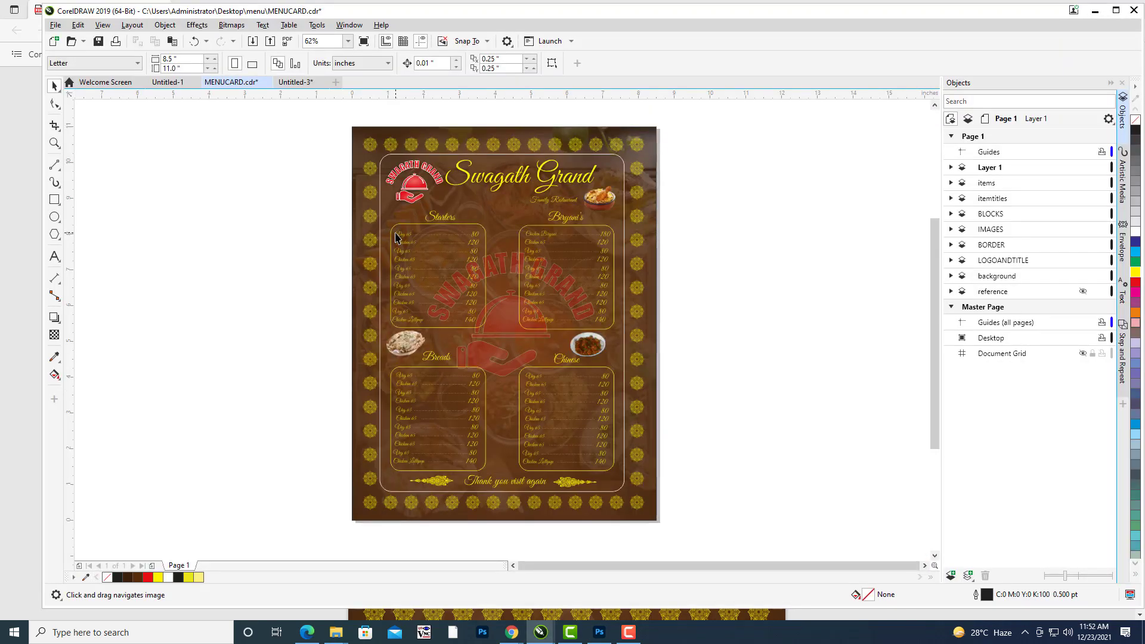
pyautogui.click(55, 25)
pyautogui.click(98, 214)
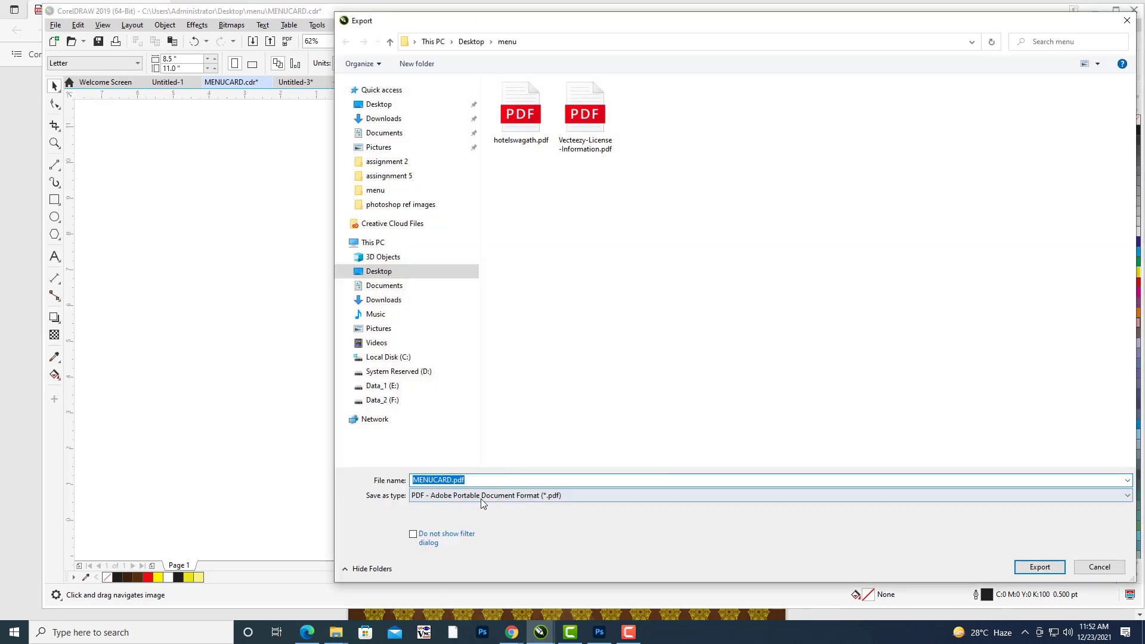
pyautogui.click(480, 496)
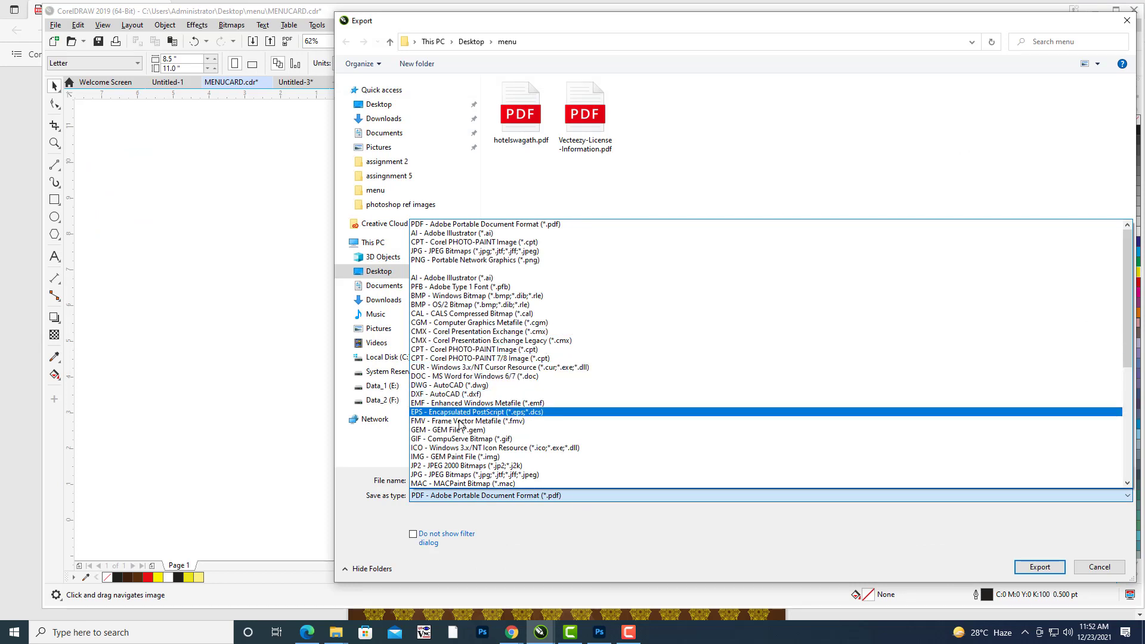
pyautogui.scroll(-1, 477, 346)
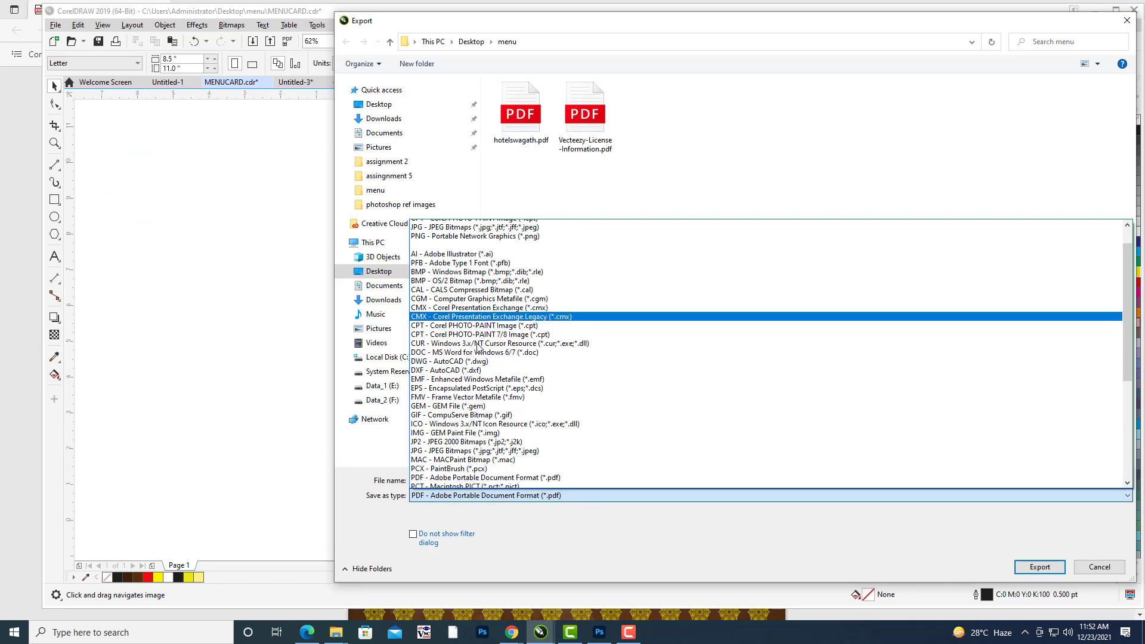
pyautogui.scroll(-3, 478, 346)
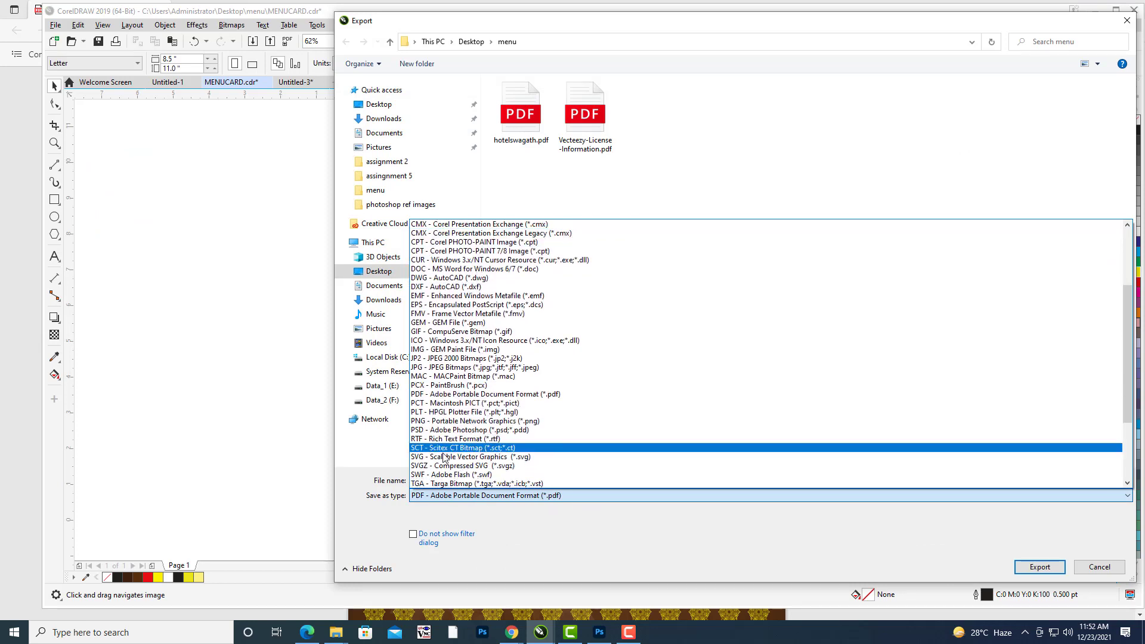
pyautogui.click(444, 458)
# Name the export file swagath and export it to the menu folder with the default SVG 1.1 settings.
pyautogui.click(493, 480)
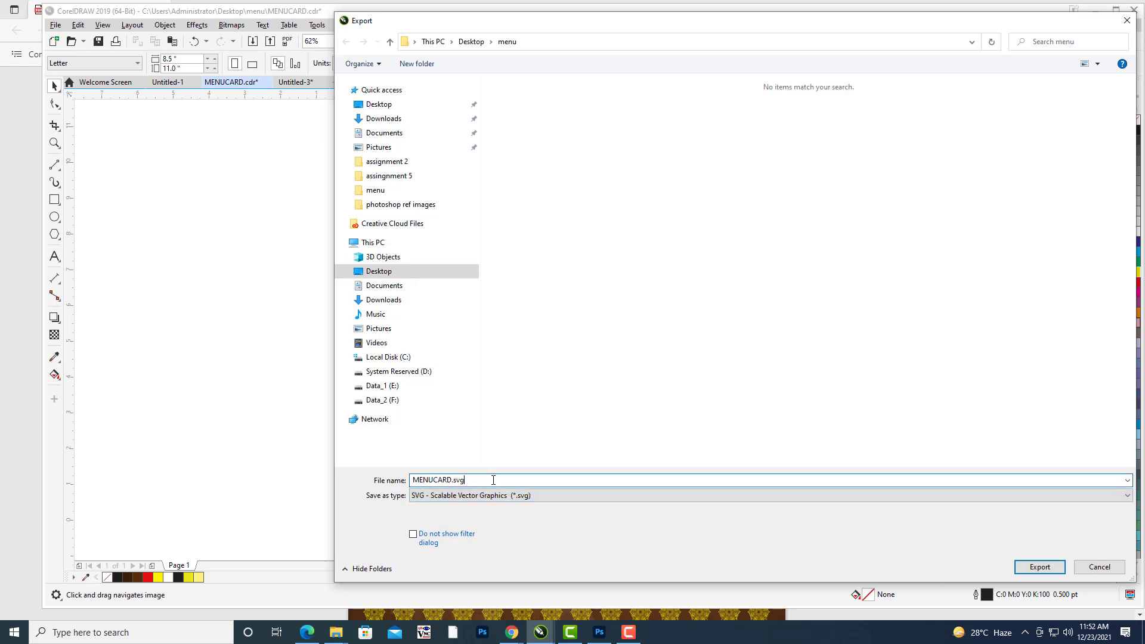
pyautogui.press('BackSpace')
pyautogui.press('BackSpace')
pyautogui.press('BackSpace')
pyautogui.press('BackSpace')
pyautogui.press('BackSpace')
pyautogui.press('BackSpace')
pyautogui.press('BackSpace')
pyautogui.press('BackSpace')
pyautogui.press('BackSpace')
pyautogui.press('BackSpace')
pyautogui.press('BackSpace')
pyautogui.write('swagath')
pyautogui.click(1041, 568)
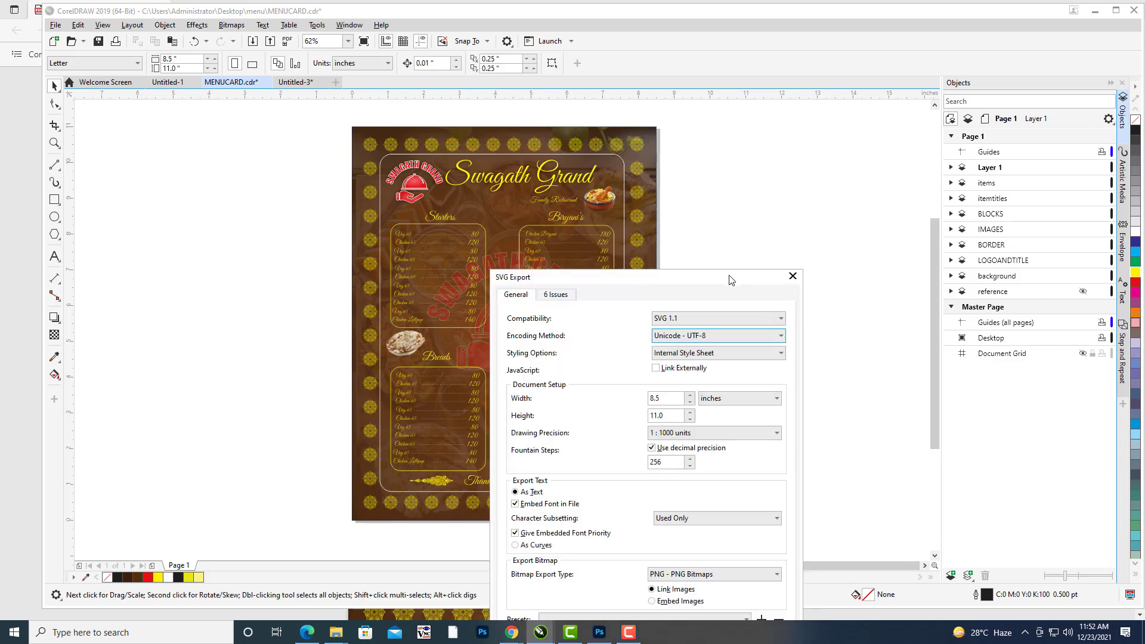
pyautogui.moveTo(731, 279); pyautogui.dragTo(895, 74)
pyautogui.click(878, 446)
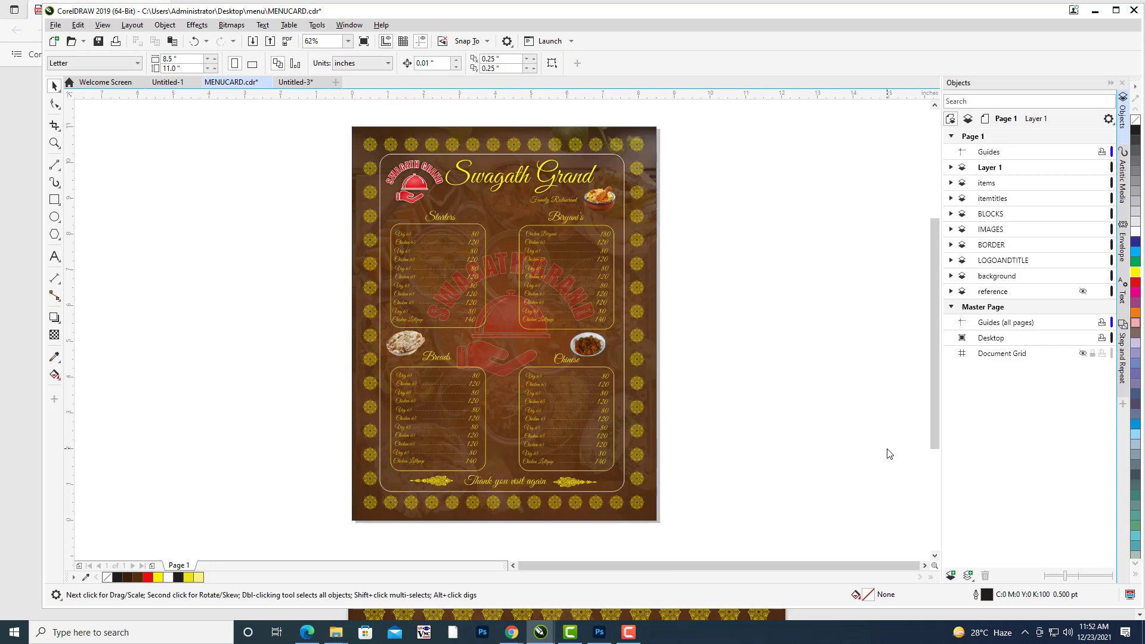
# Minimize CorelDRAW and the PDF viewer to return to the menu folder.
pyautogui.click(1096, 10)
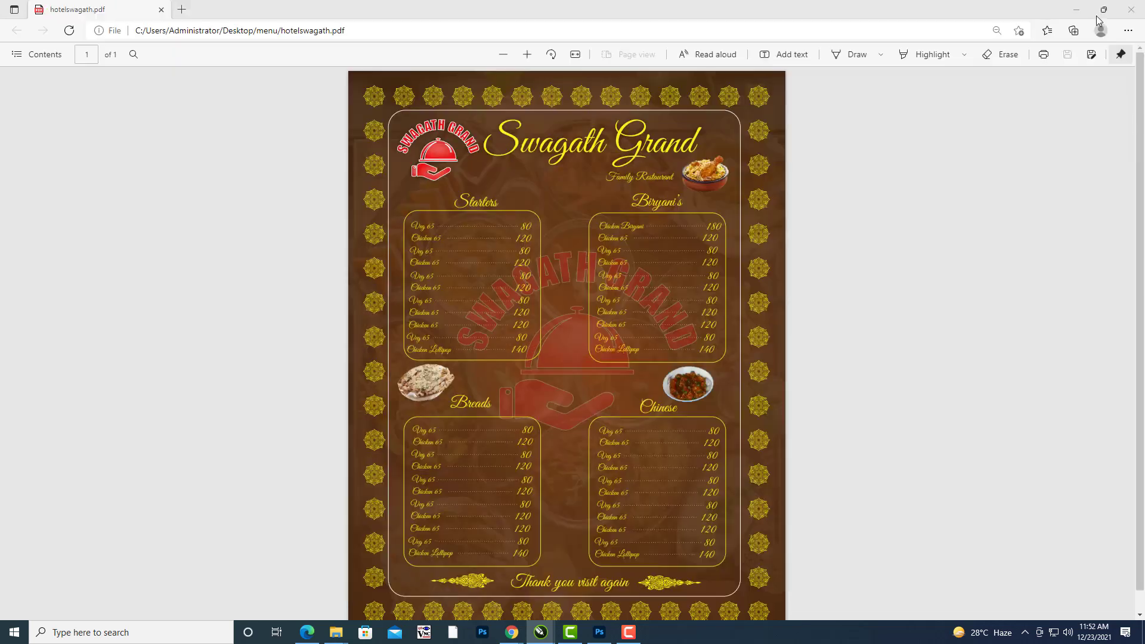
pyautogui.click(1074, 11)
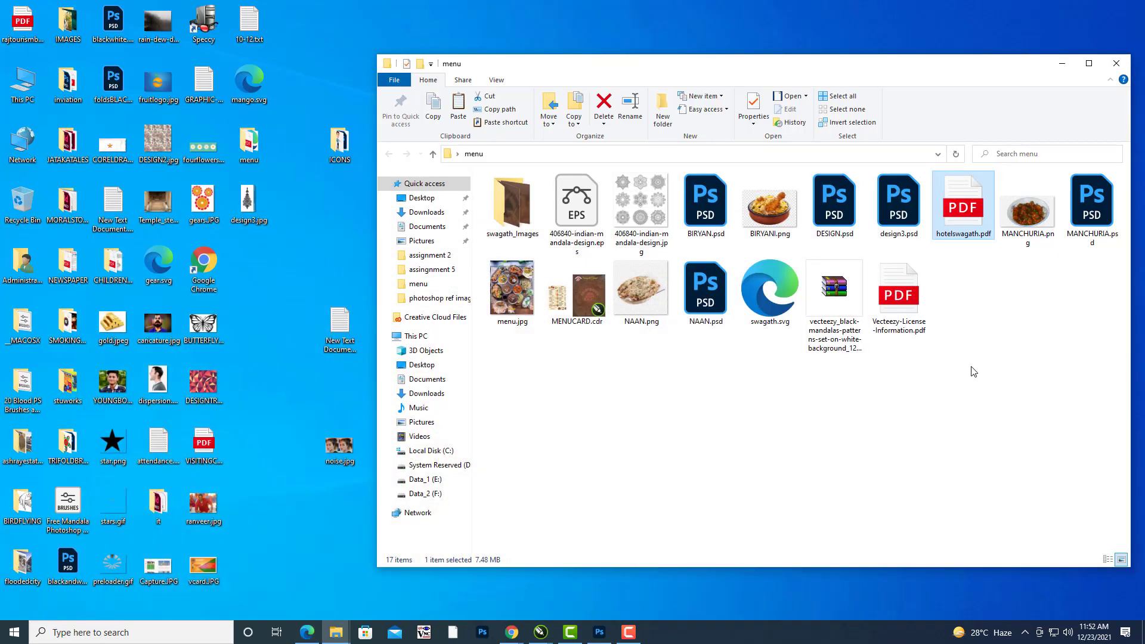
# Open swagath.svg from the menu folder to check the SVG export, and minimize the browser.
pyautogui.click(985, 348)
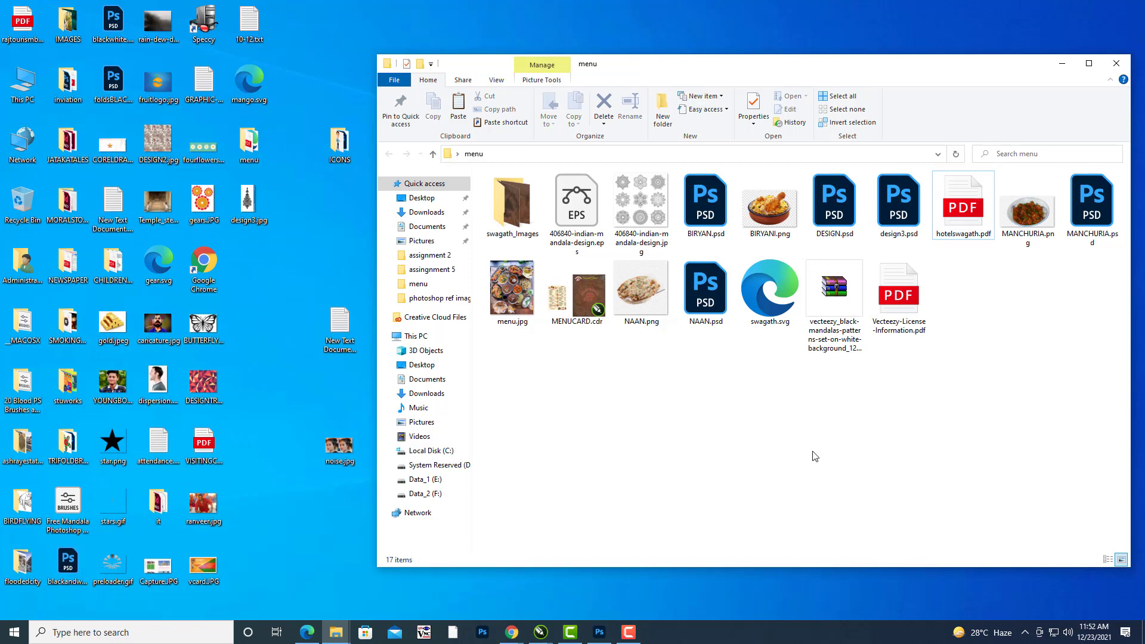
pyautogui.doubleClick(779, 321)
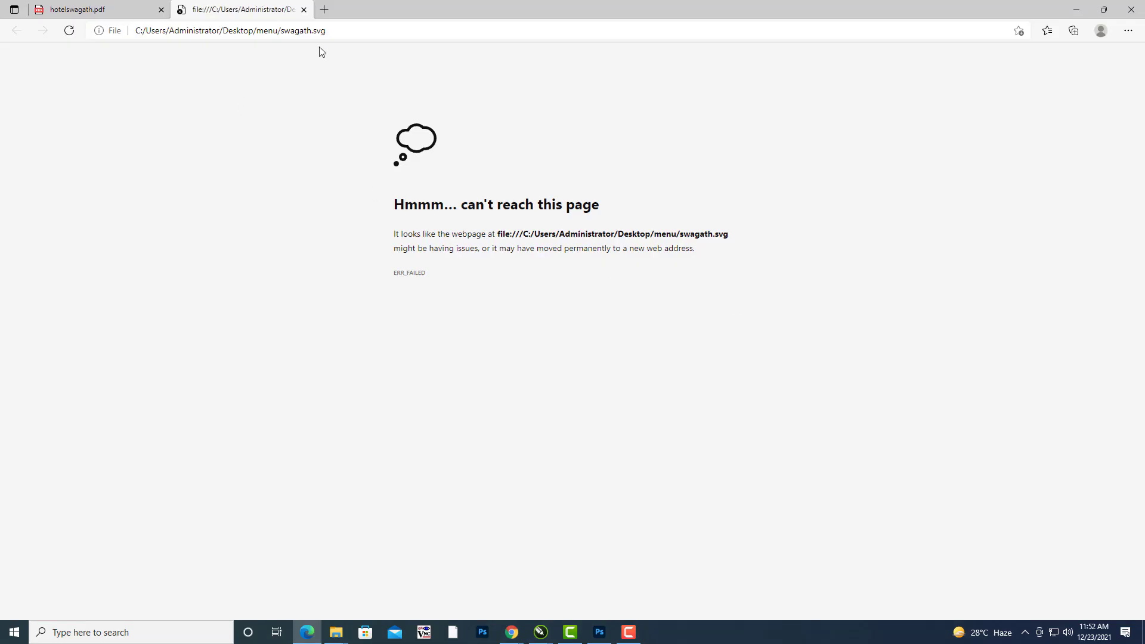
pyautogui.click(1076, 10)
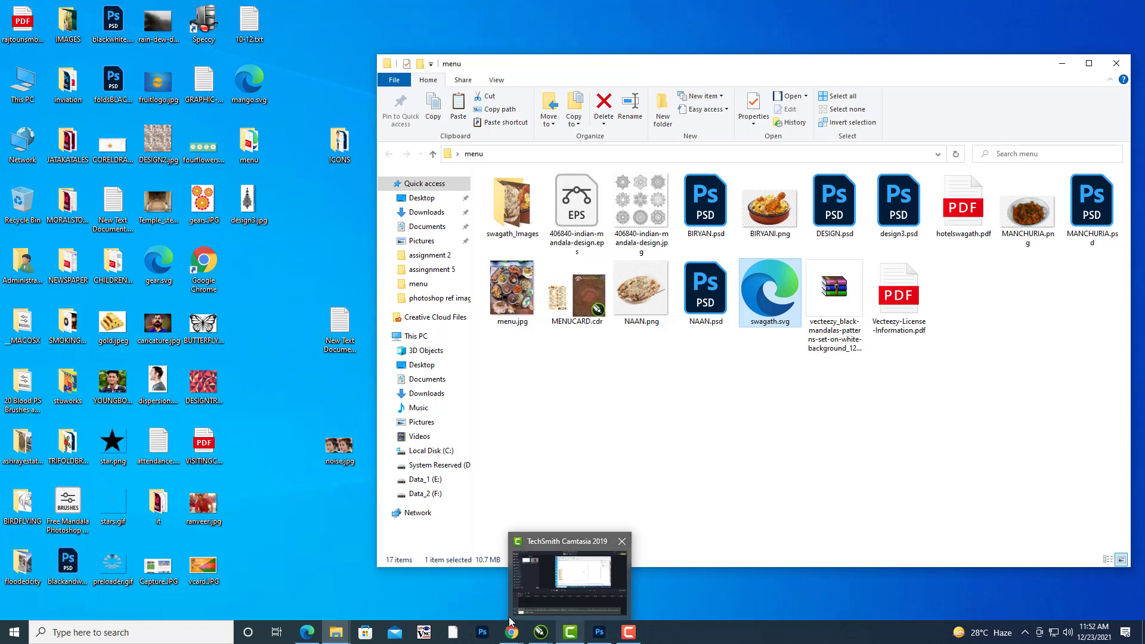
# Switch back to MENUCARD.cdr in CorelDRAW.
pyautogui.moveTo(540, 632)
pyautogui.click(570, 593)
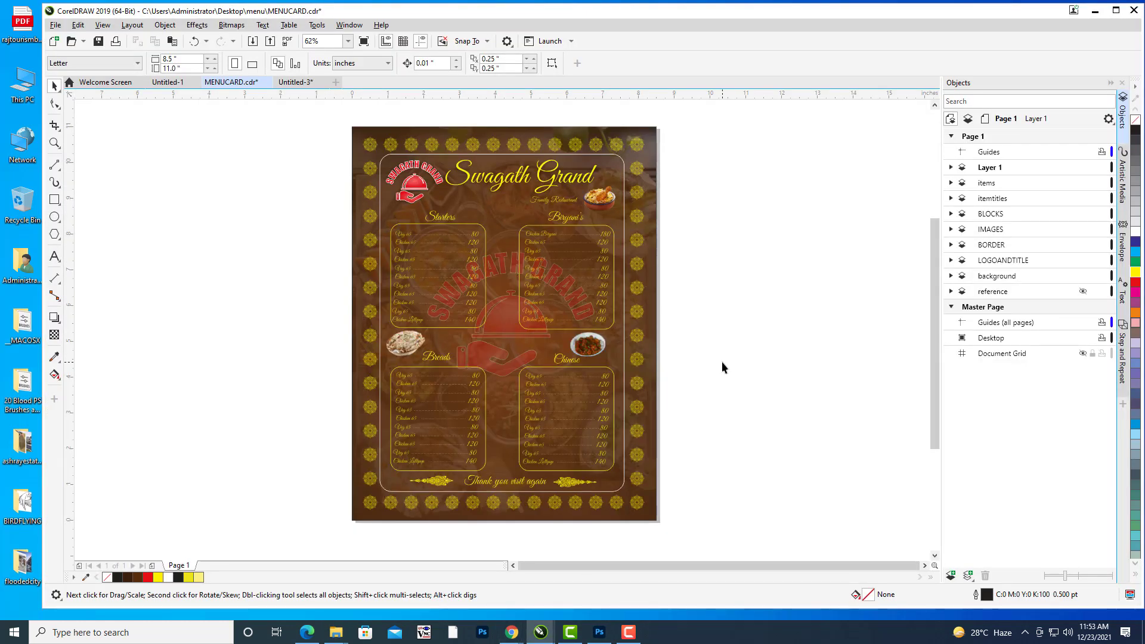
pyautogui.moveTo(724, 365); pyautogui.dragTo(770, 382)
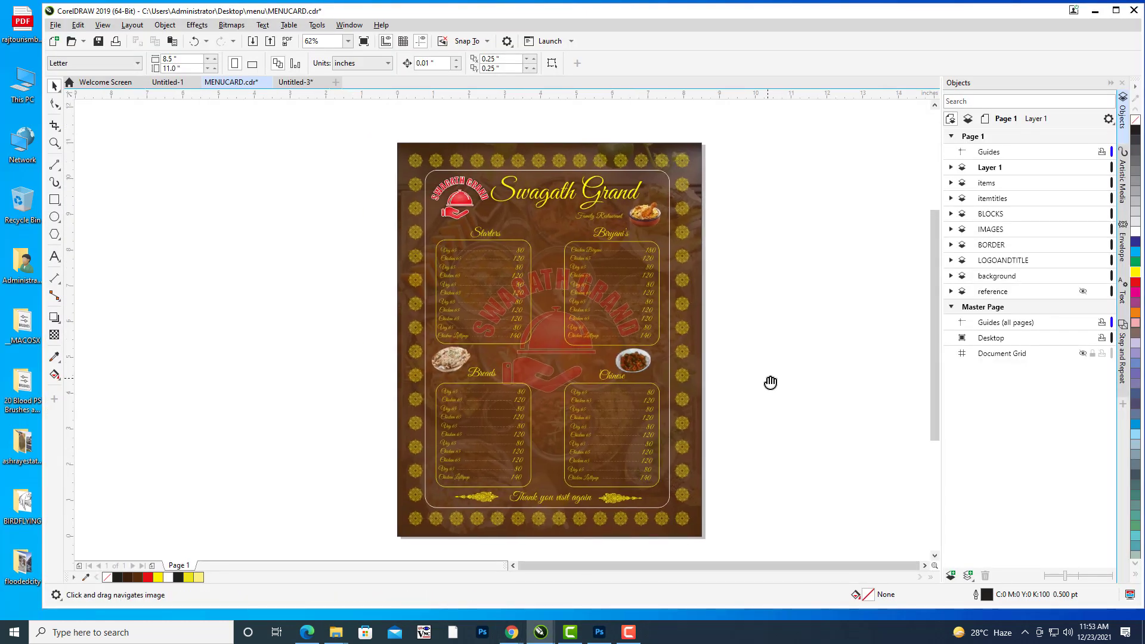
pyautogui.click(55, 24)
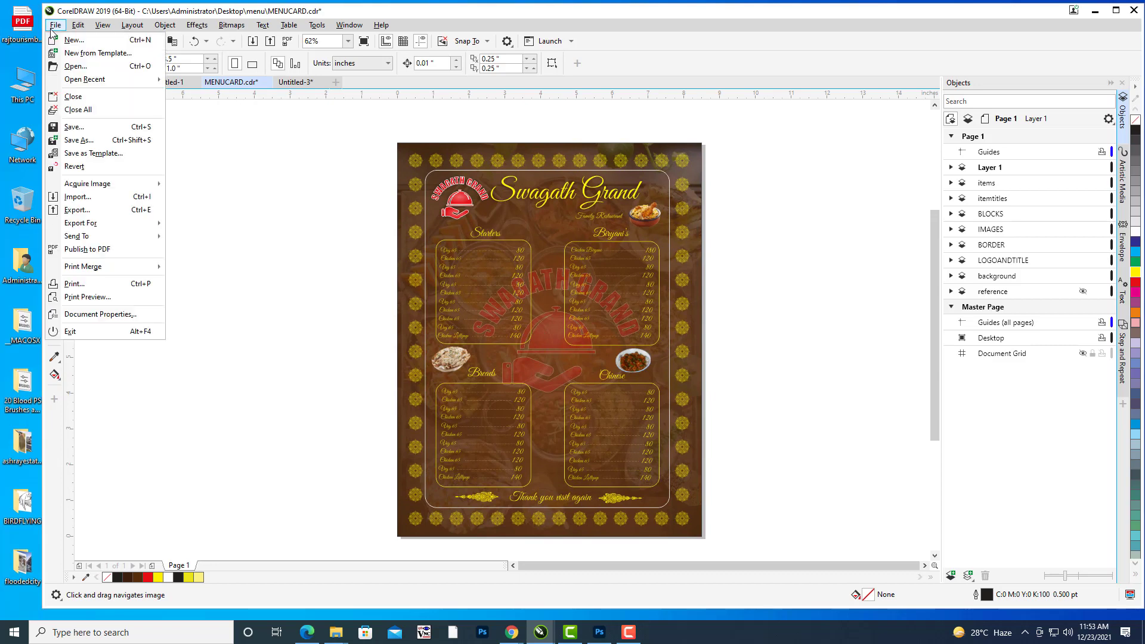
pyautogui.click(101, 212)
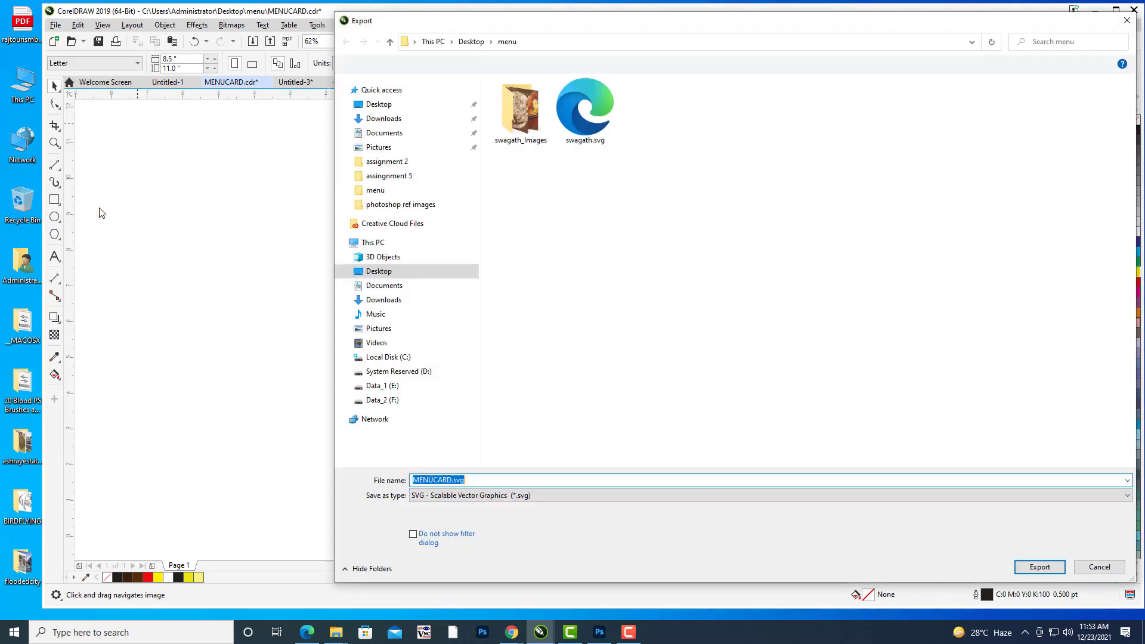
pyautogui.click(457, 496)
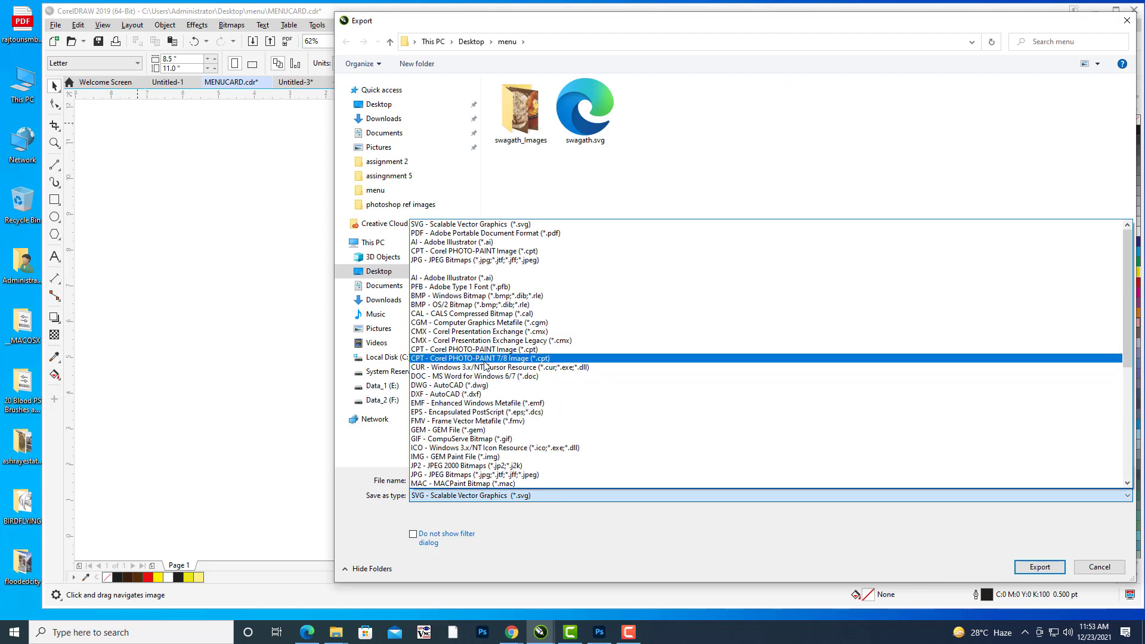
pyautogui.click(477, 267)
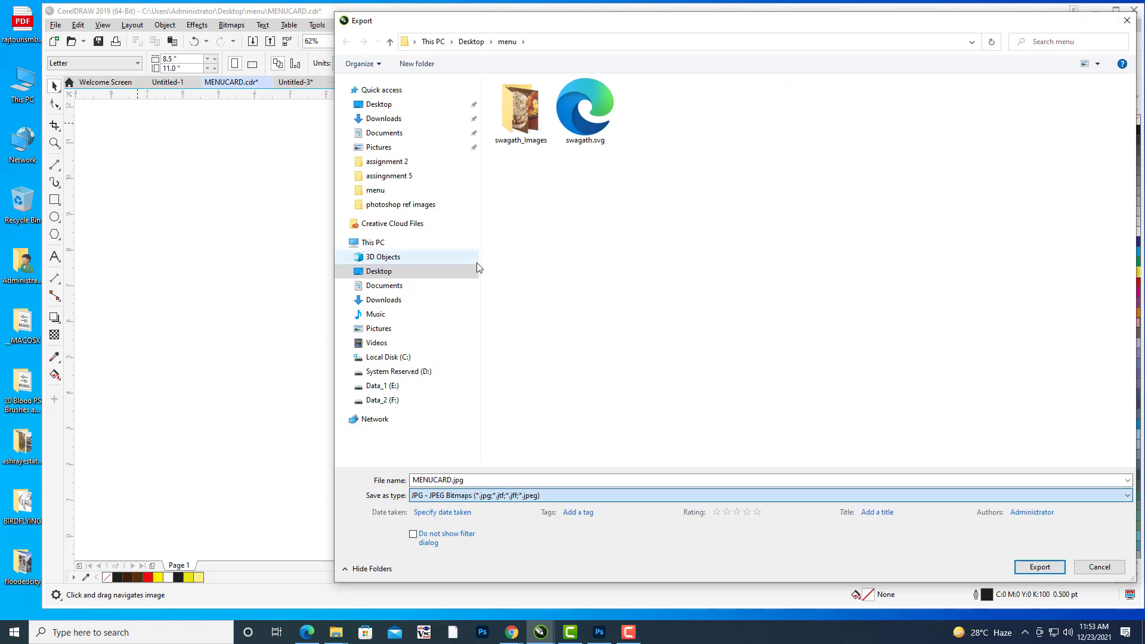
pyautogui.doubleClick(500, 481)
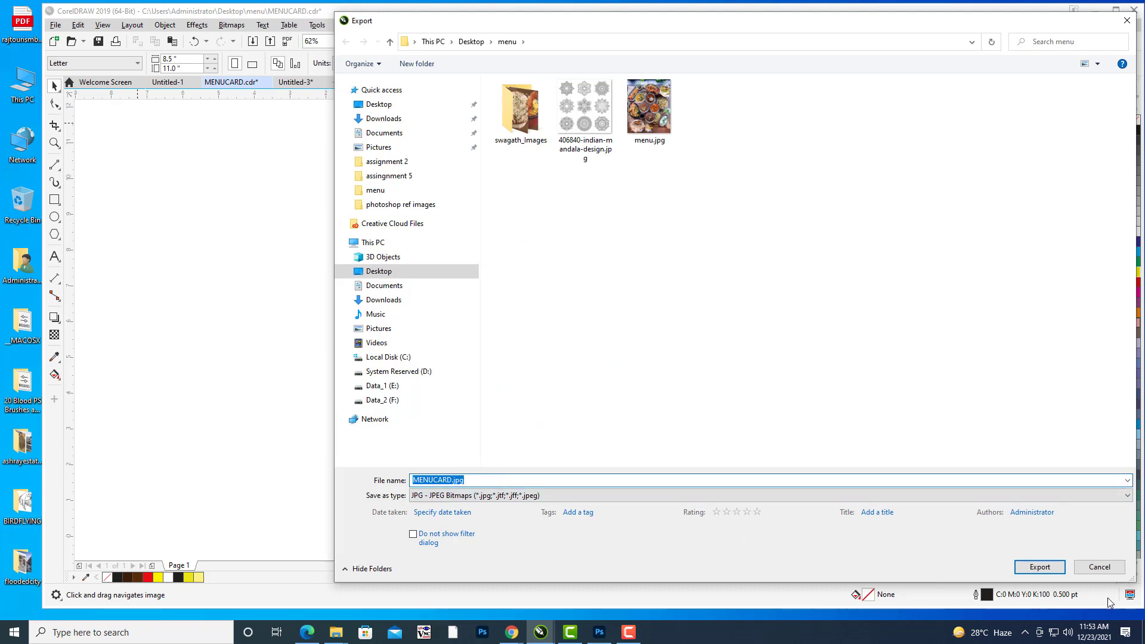
pyautogui.write('swagath')
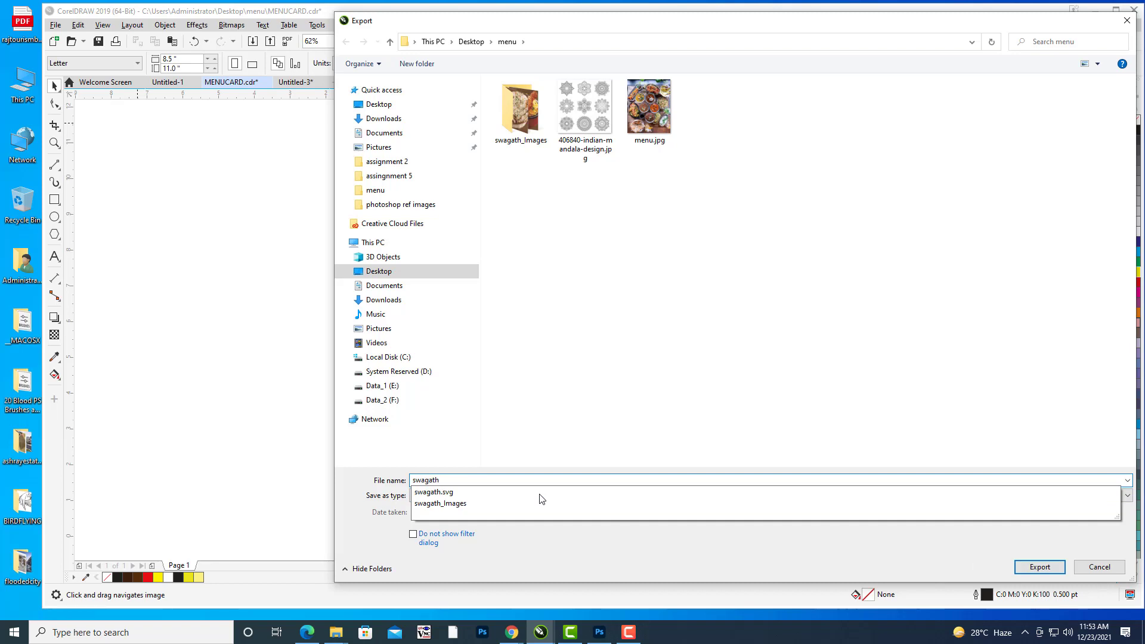
pyautogui.write('grand')
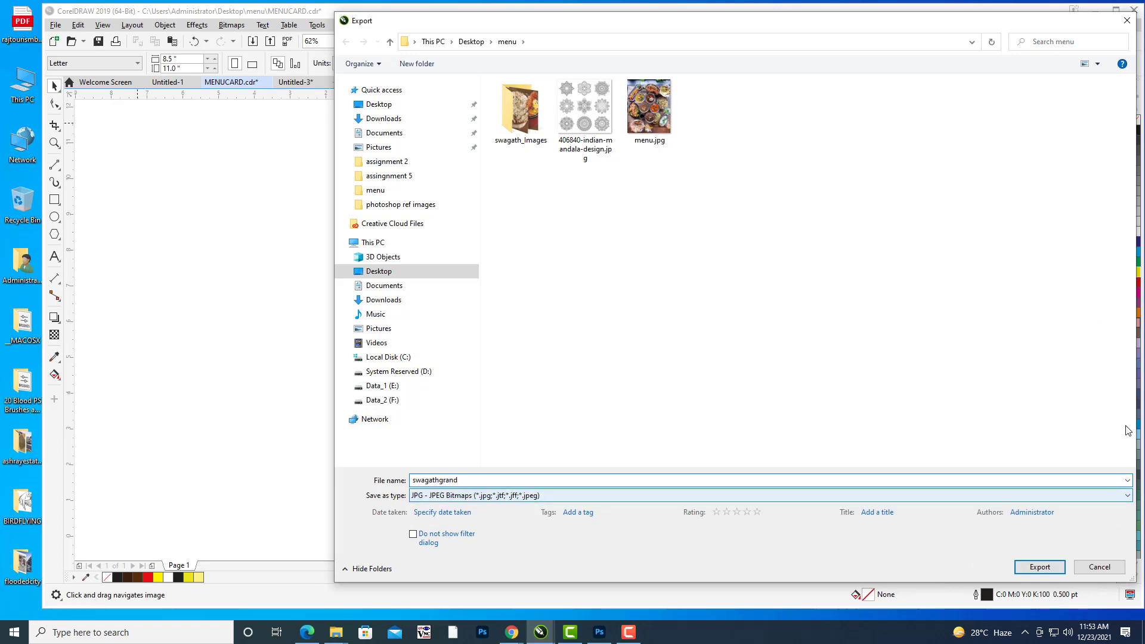
pyautogui.click(1038, 567)
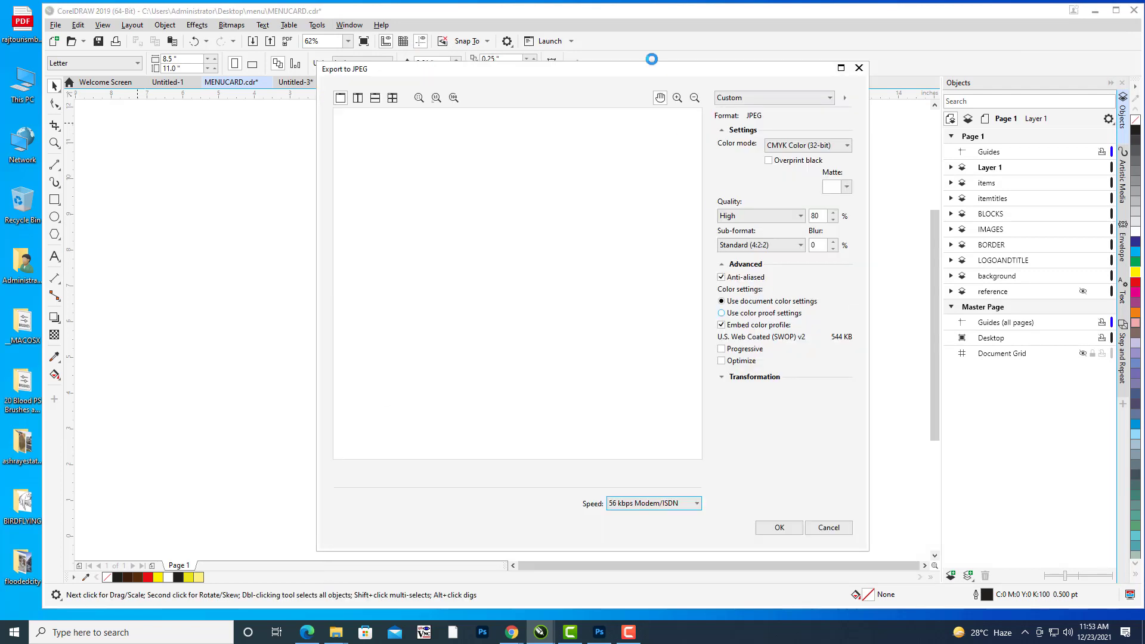
pyautogui.moveTo(649, 71); pyautogui.dragTo(676, 69)
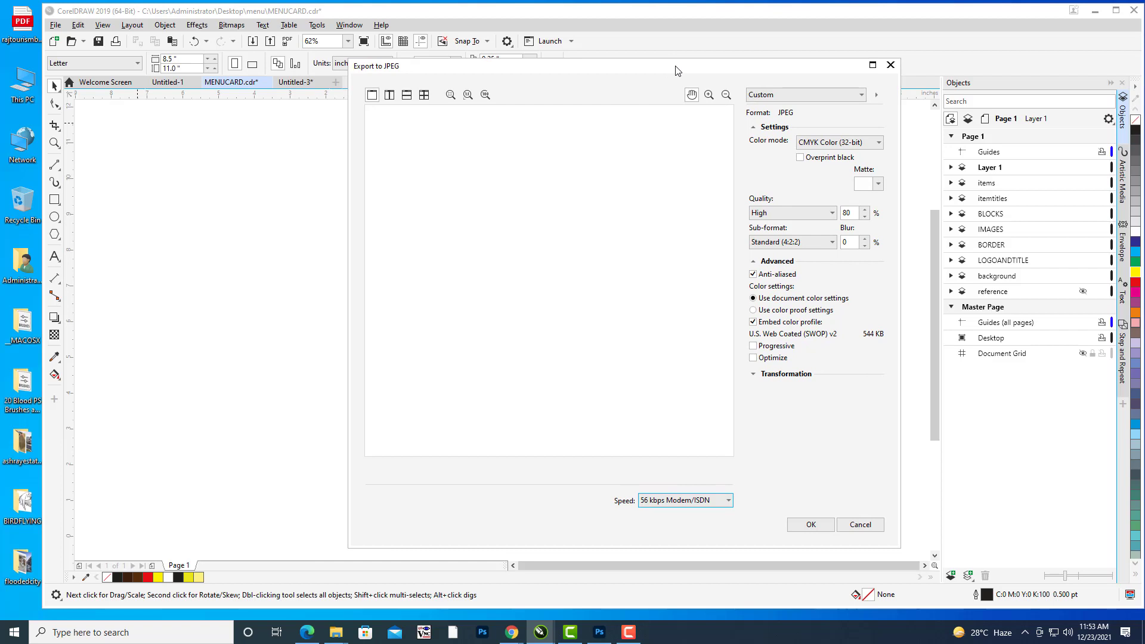
pyautogui.moveTo(688, 72); pyautogui.dragTo(709, 68)
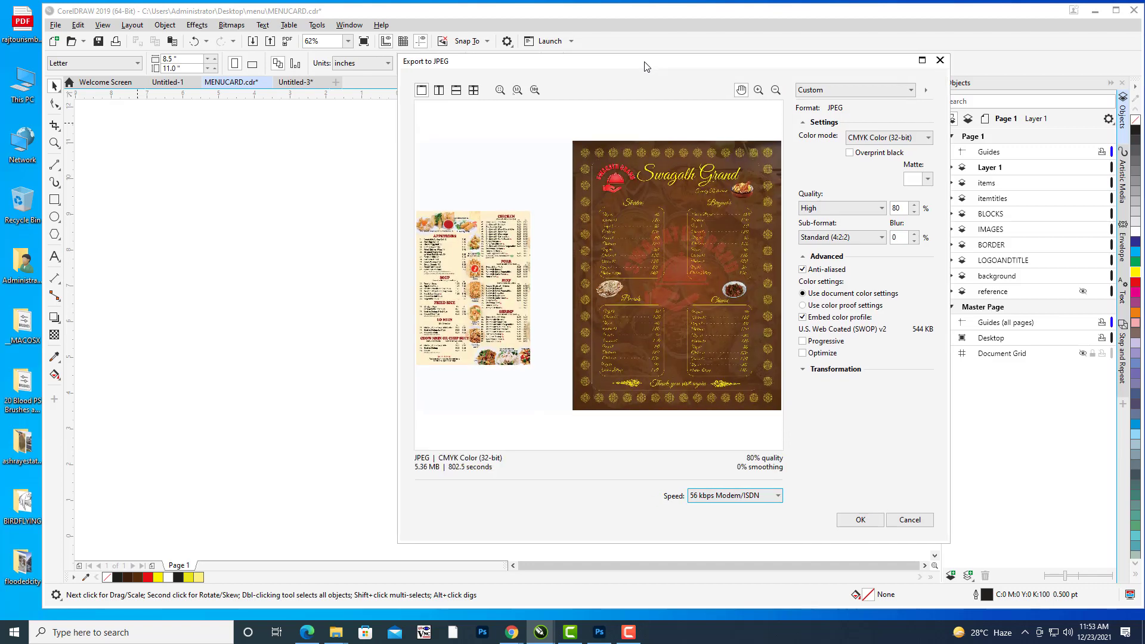
pyautogui.click(910, 521)
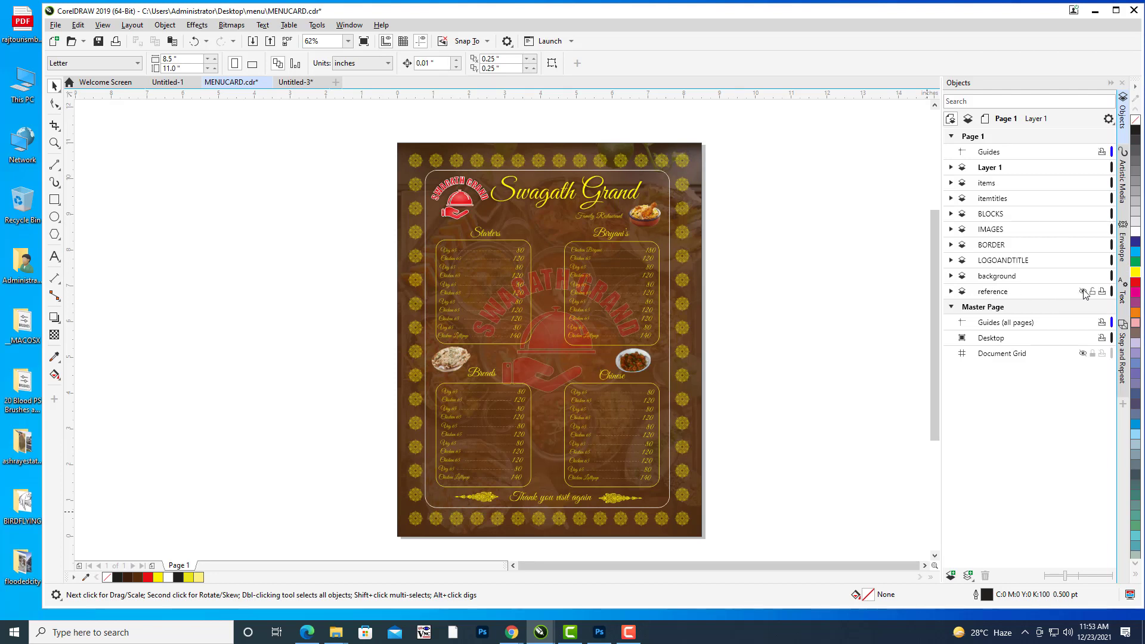
# Show the hidden reference layer and delete its sample menu bitmap beside the page.
pyautogui.click(1017, 293)
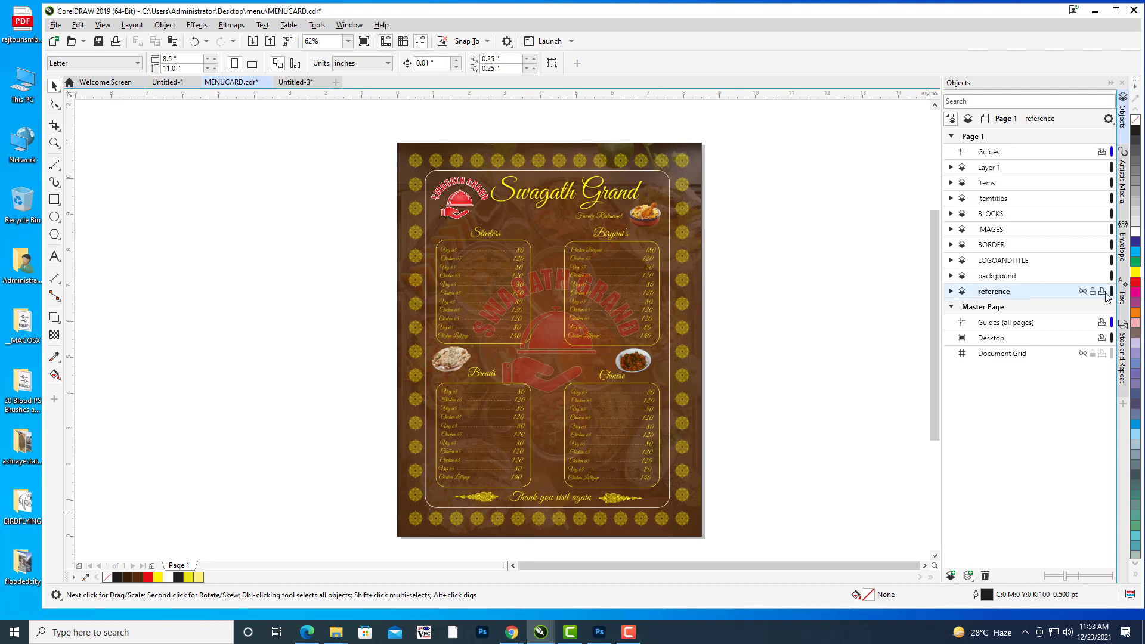
pyautogui.click(952, 292)
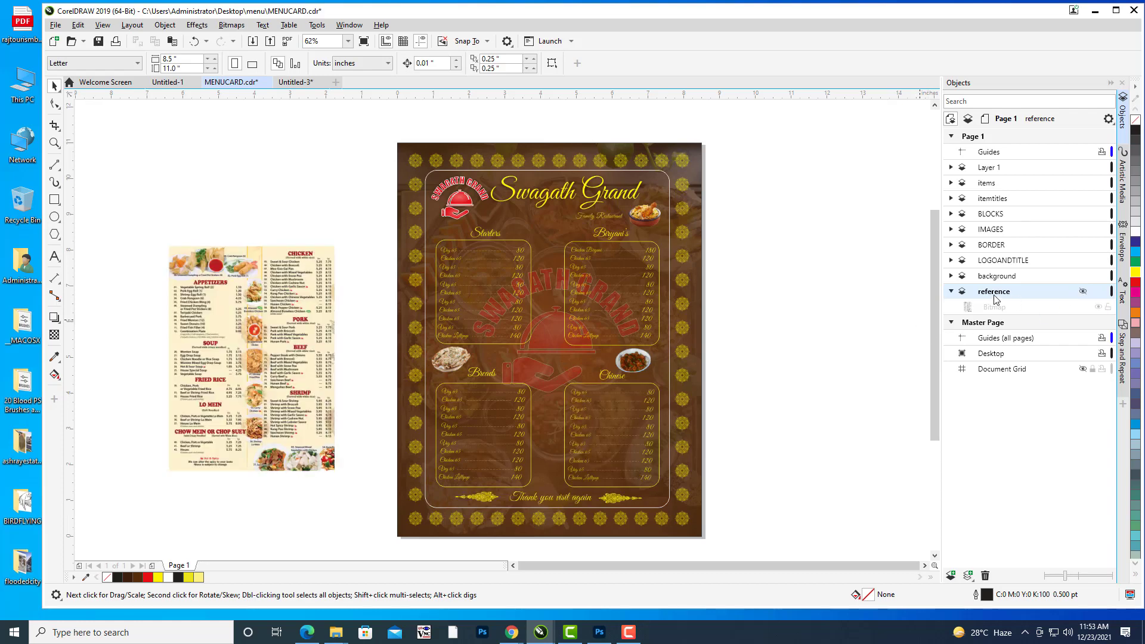
pyautogui.click(300, 266)
pyautogui.press('Delete')
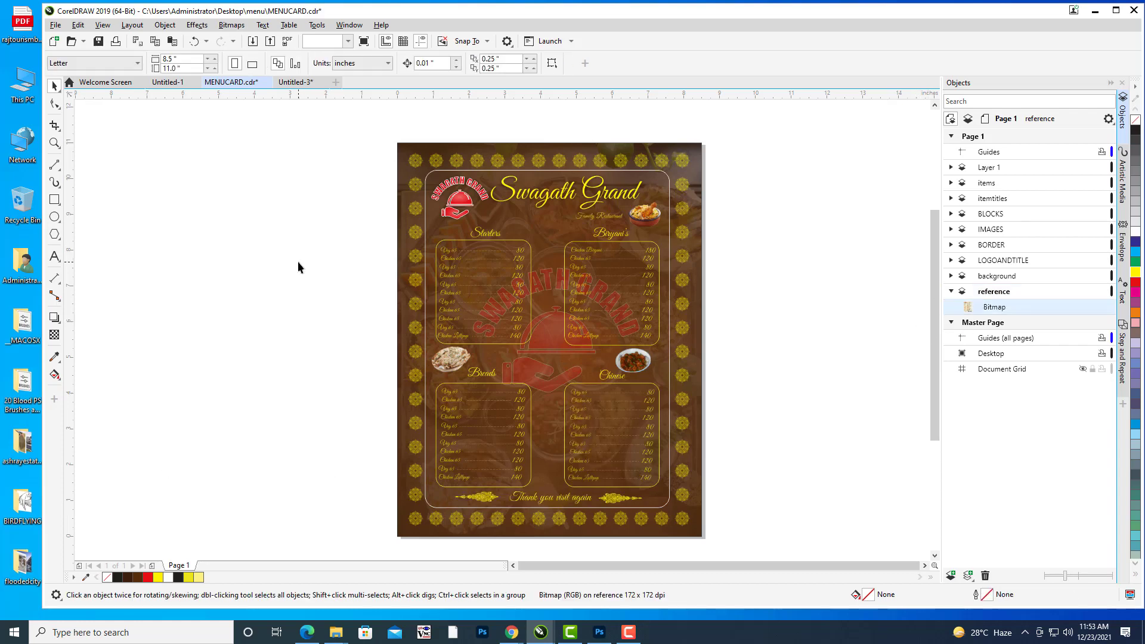
# Export the menu card to the menu folder as a JPG named swagath, in CMYK Color (32-bit) with High quality at 80%.
pyautogui.click(56, 25)
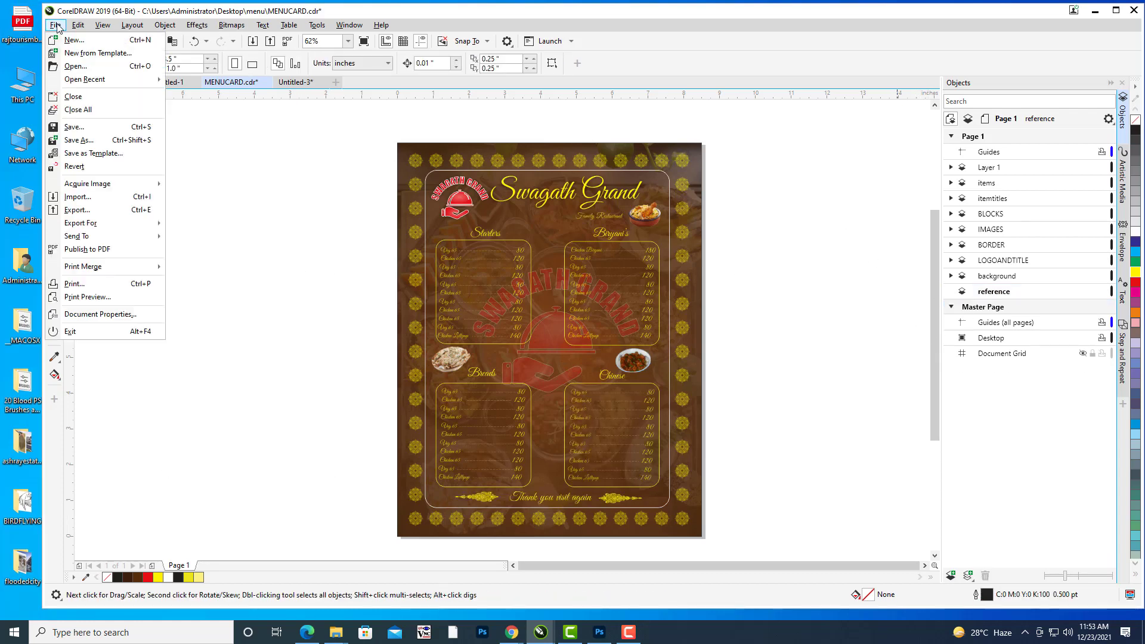
pyautogui.click(90, 211)
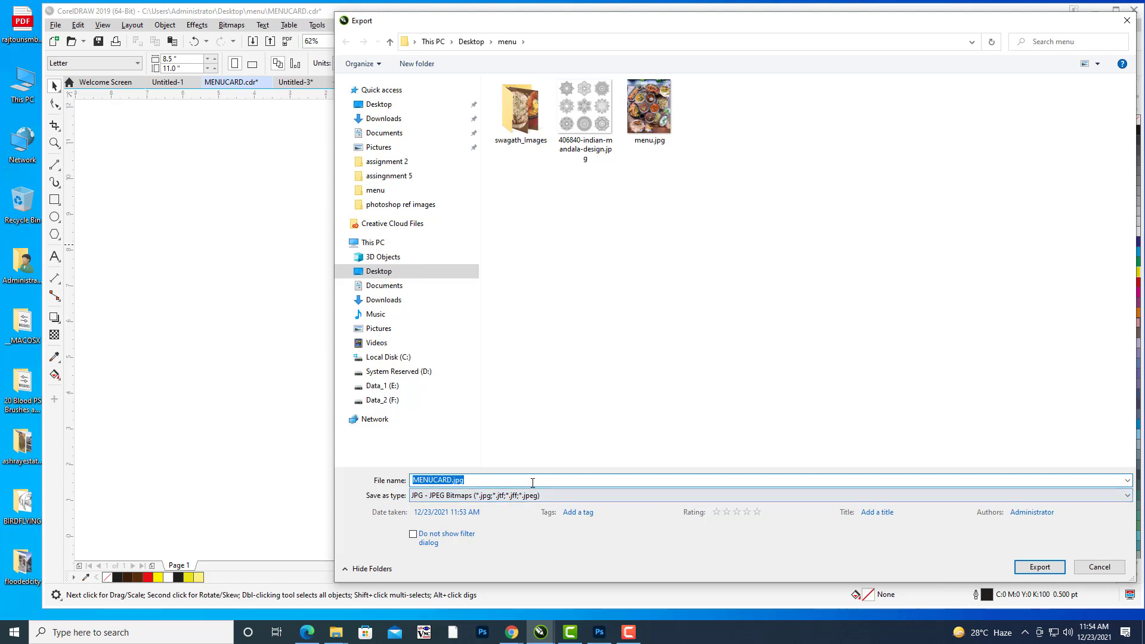
pyautogui.write('swagath')
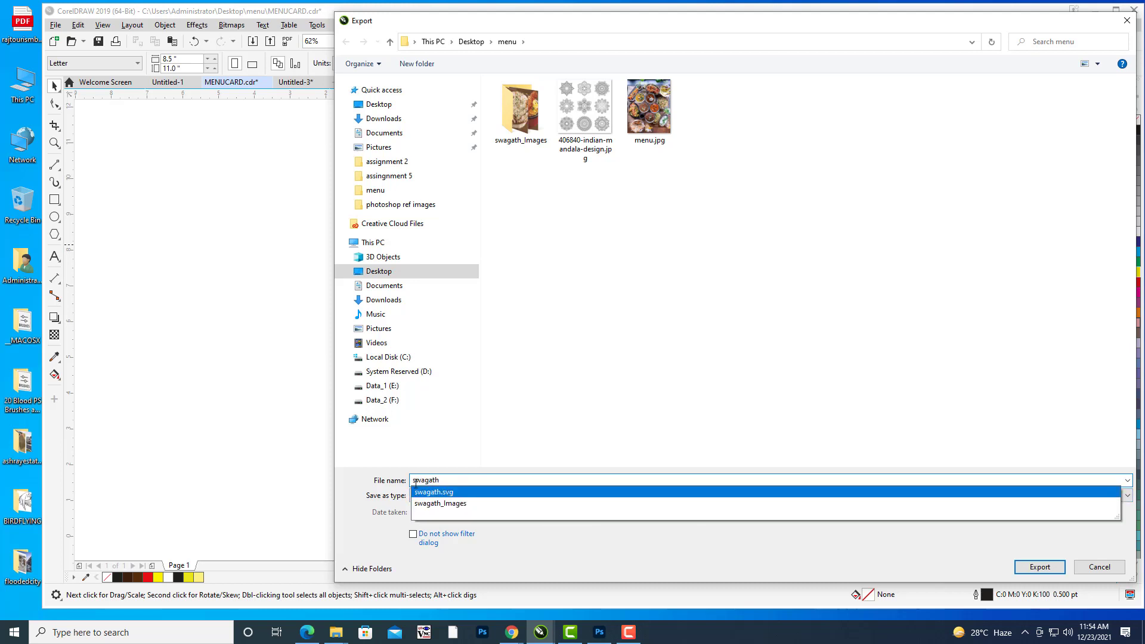
pyautogui.click(356, 485)
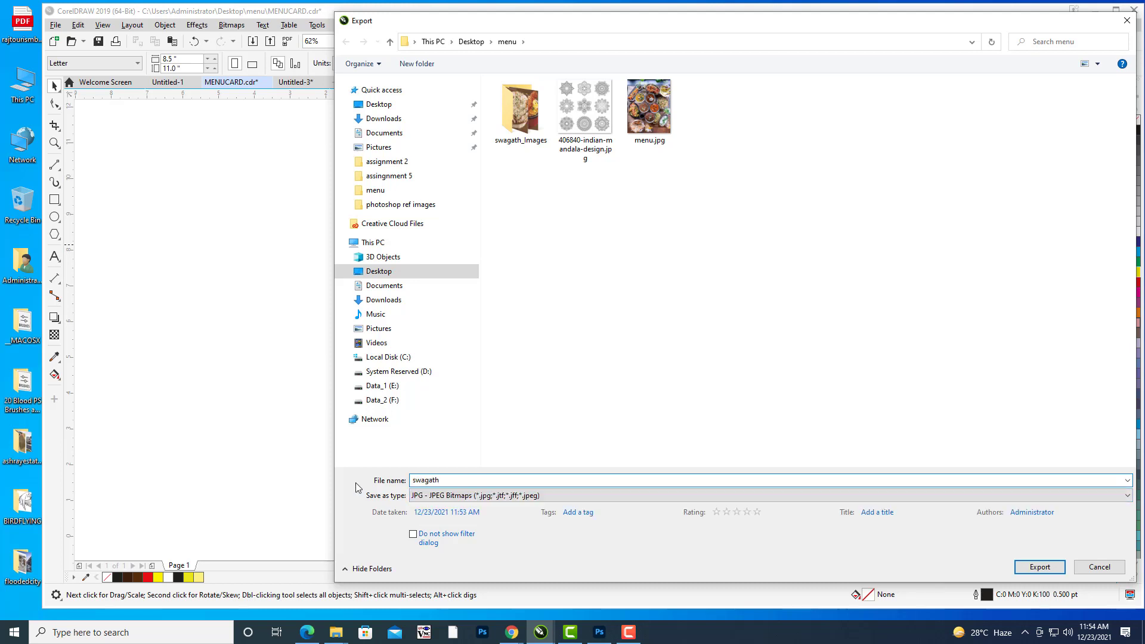
pyautogui.click(1040, 566)
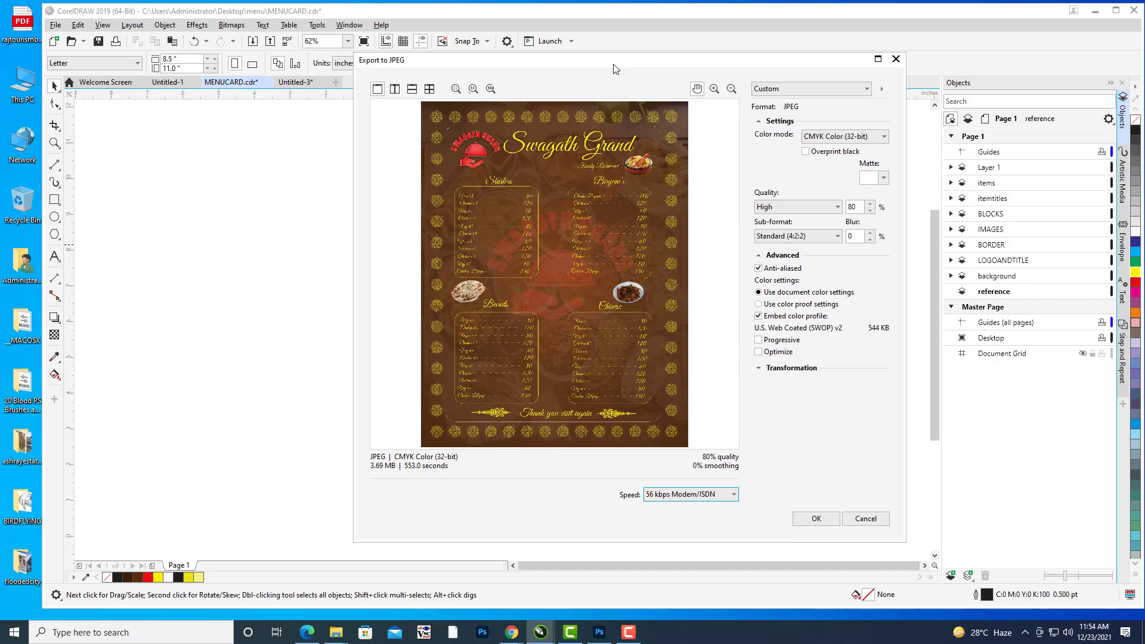
pyautogui.moveTo(614, 64); pyautogui.dragTo(627, 52)
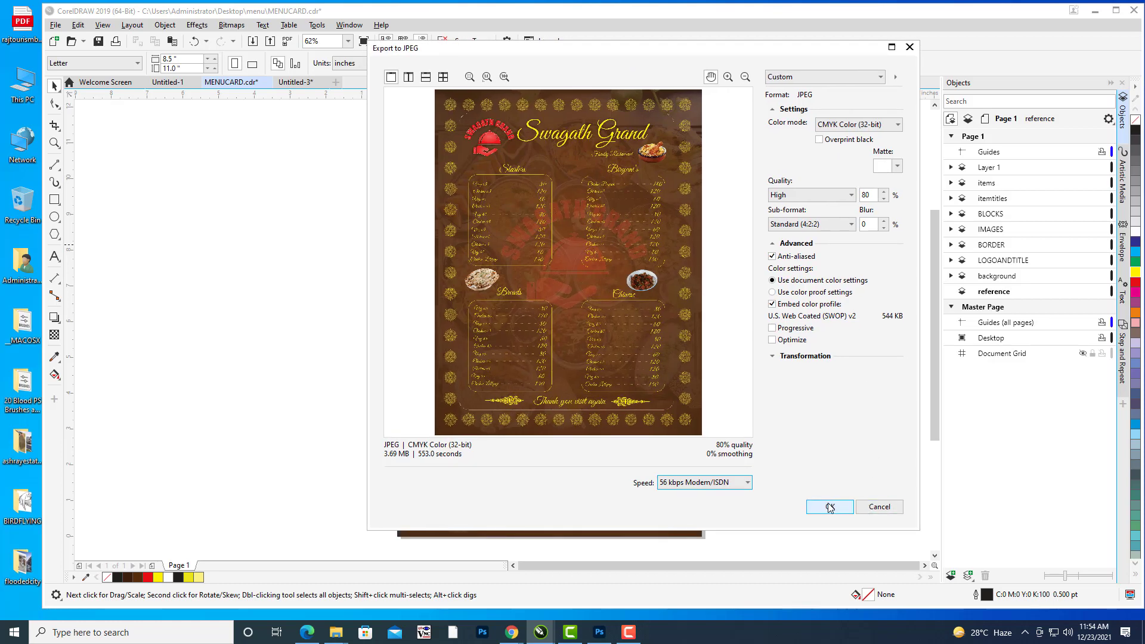
pyautogui.click(830, 507)
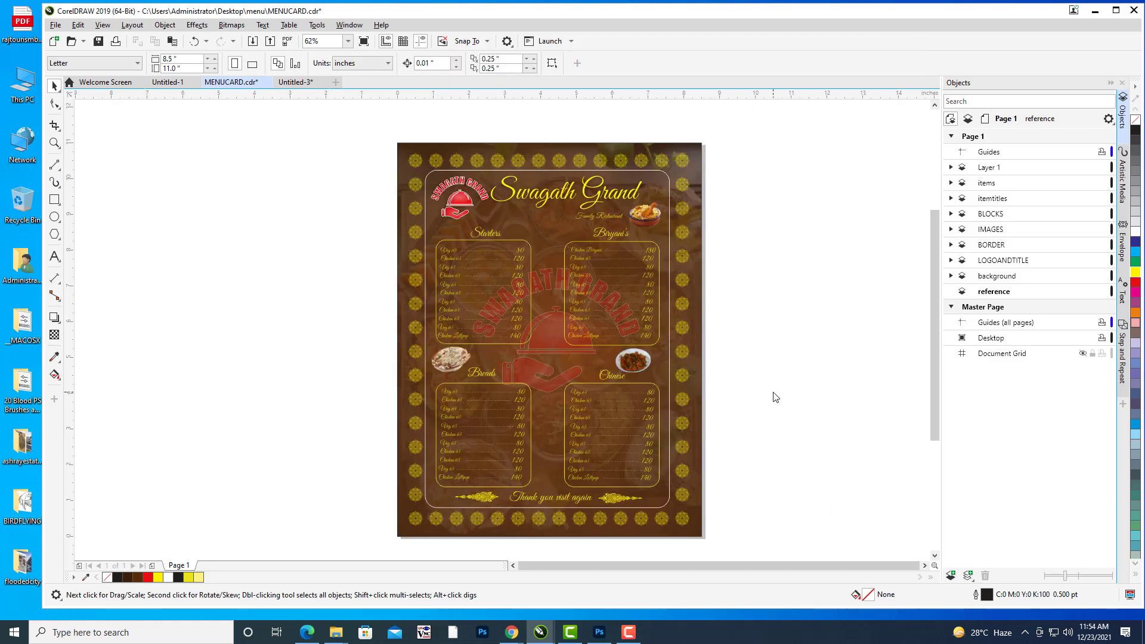
# Minimize CorelDRAW, open swagath.jpg from the menu folder and inspect the menu card up close and in full.
pyautogui.click(1097, 15)
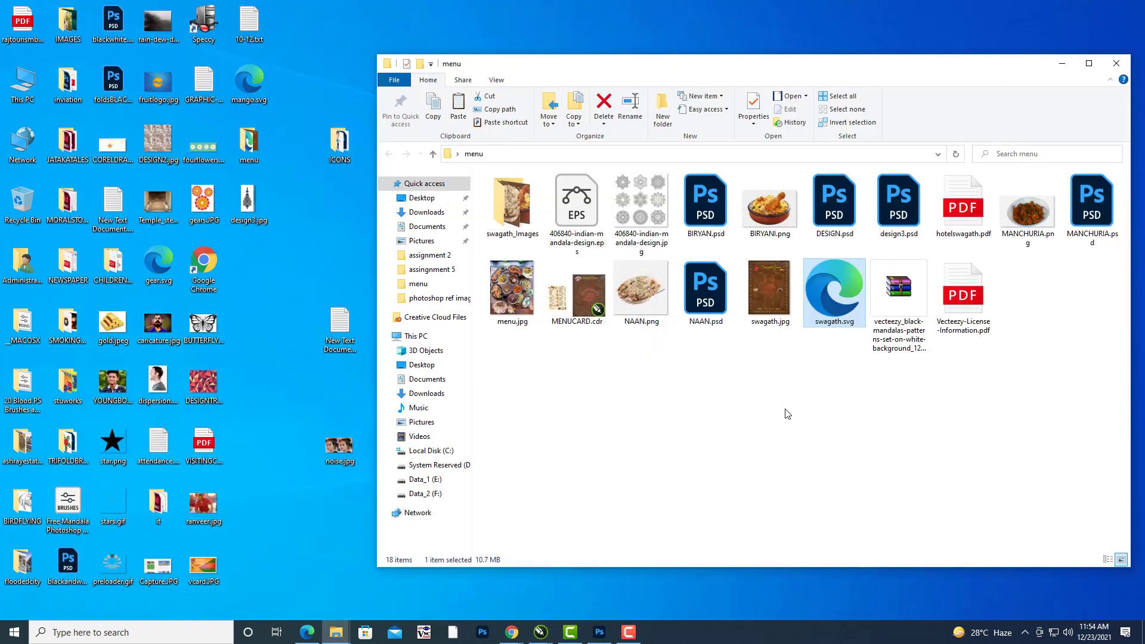
pyautogui.doubleClick(767, 303)
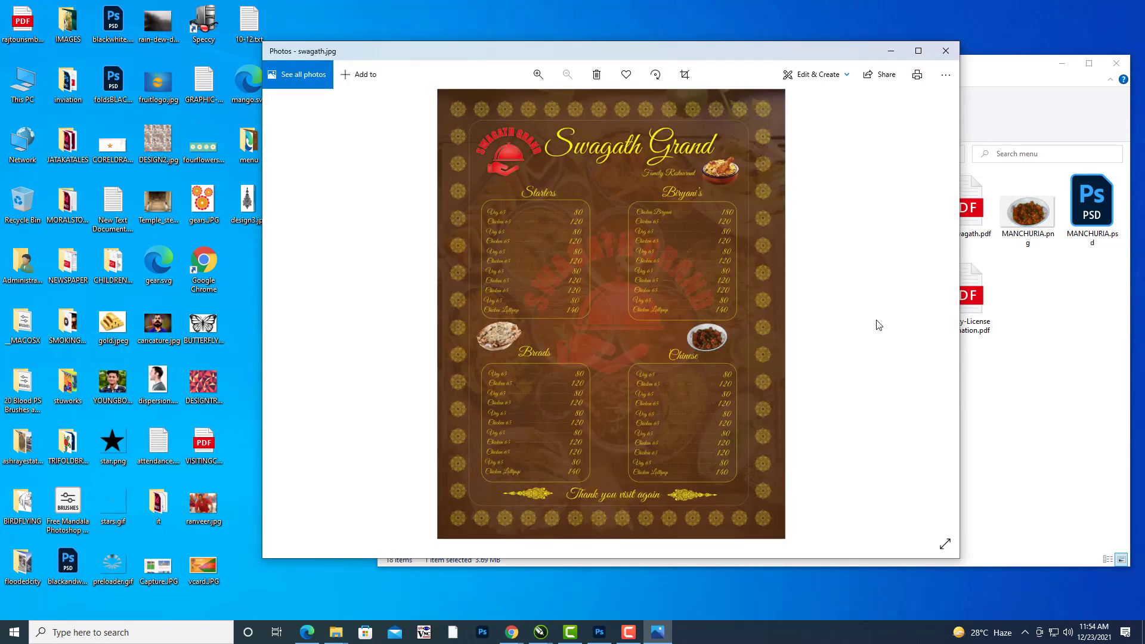
pyautogui.click(540, 75)
pyautogui.click(540, 74)
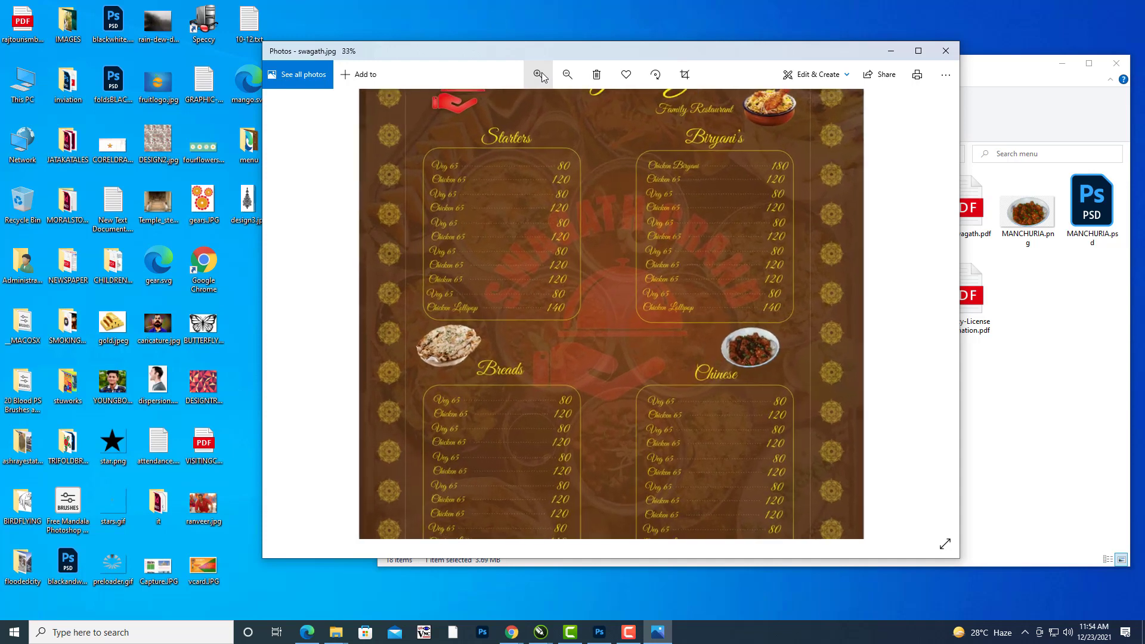
pyautogui.click(539, 74)
pyautogui.click(540, 75)
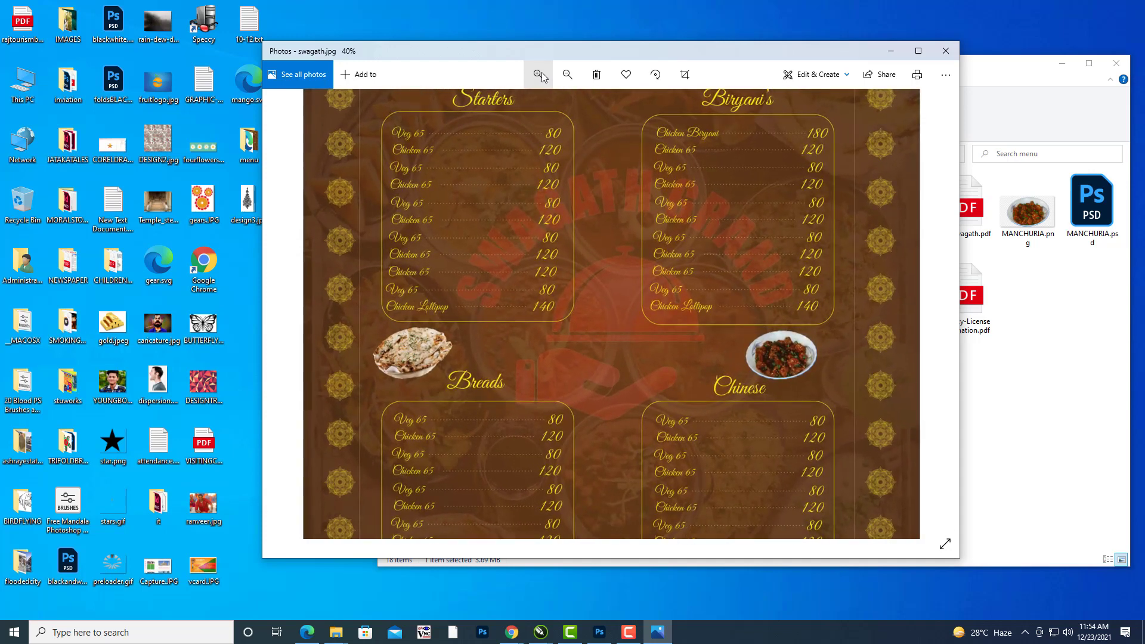
pyautogui.click(540, 75)
pyautogui.click(539, 75)
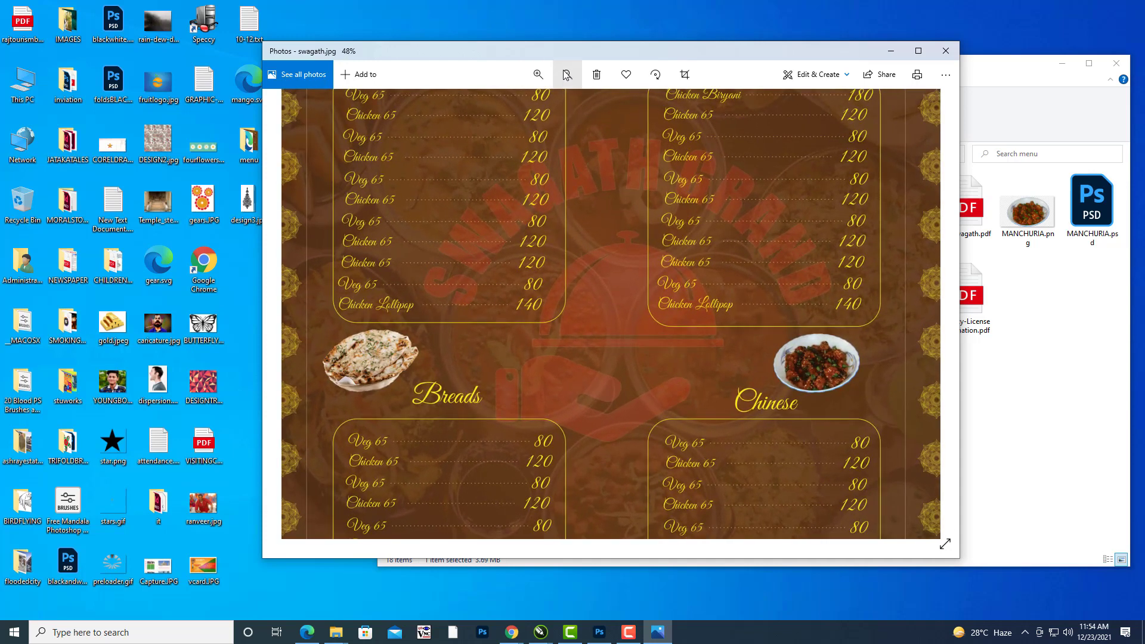
pyautogui.click(567, 74)
pyautogui.click(567, 75)
pyautogui.click(567, 75)
pyautogui.click(568, 74)
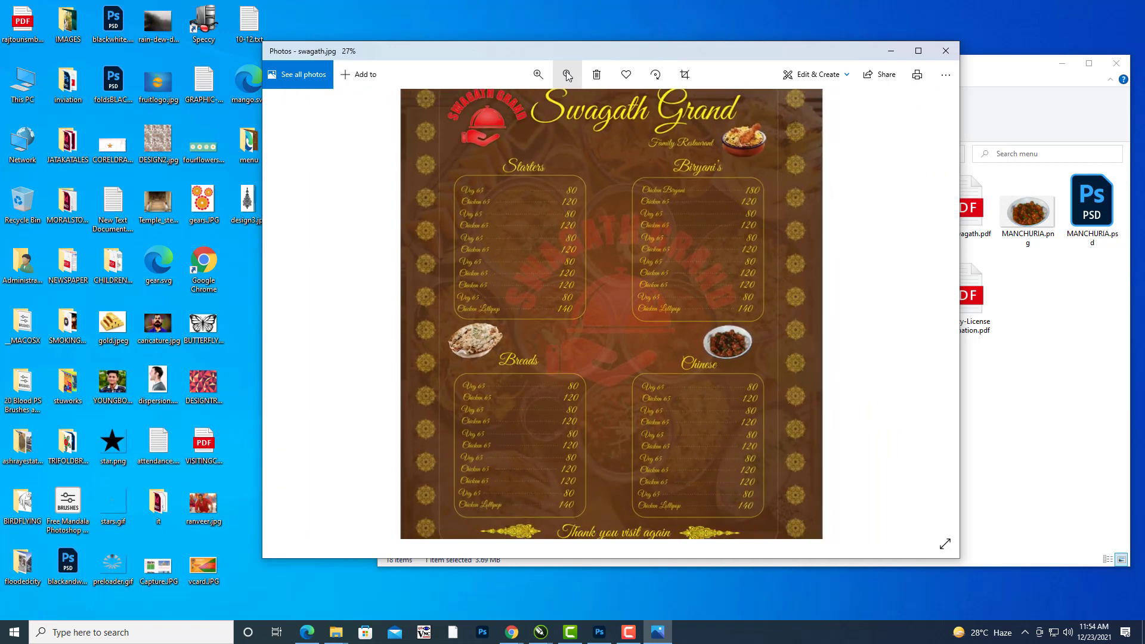
pyautogui.click(568, 75)
pyautogui.click(567, 75)
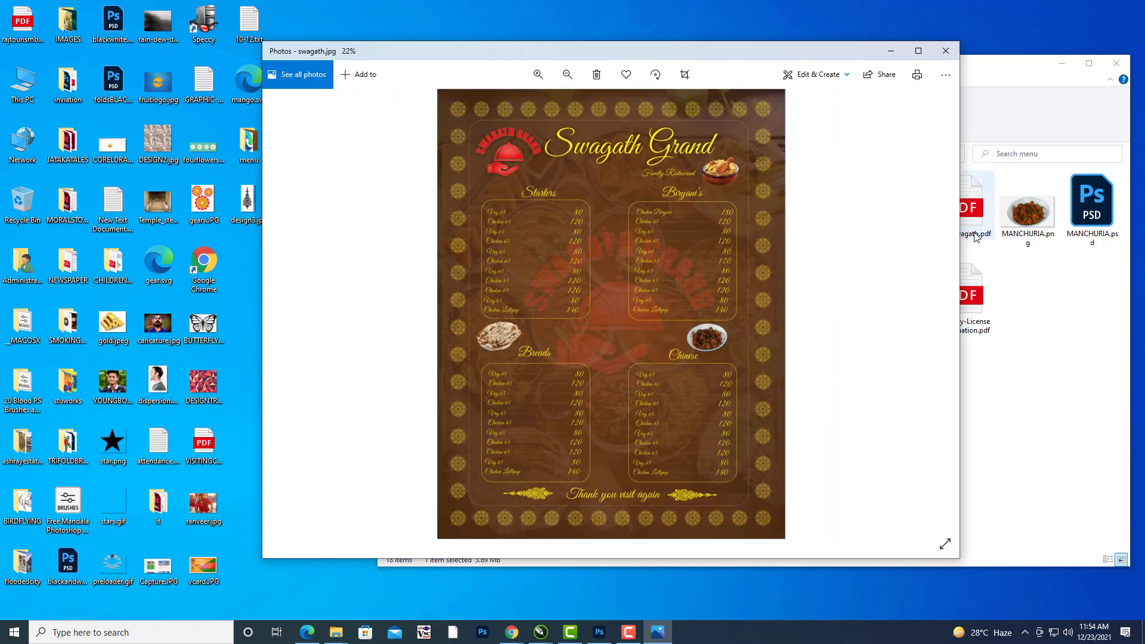
# Return to the menu folder, open hotelswagath.pdf and check the menu card down to its footer.
pyautogui.click(1047, 305)
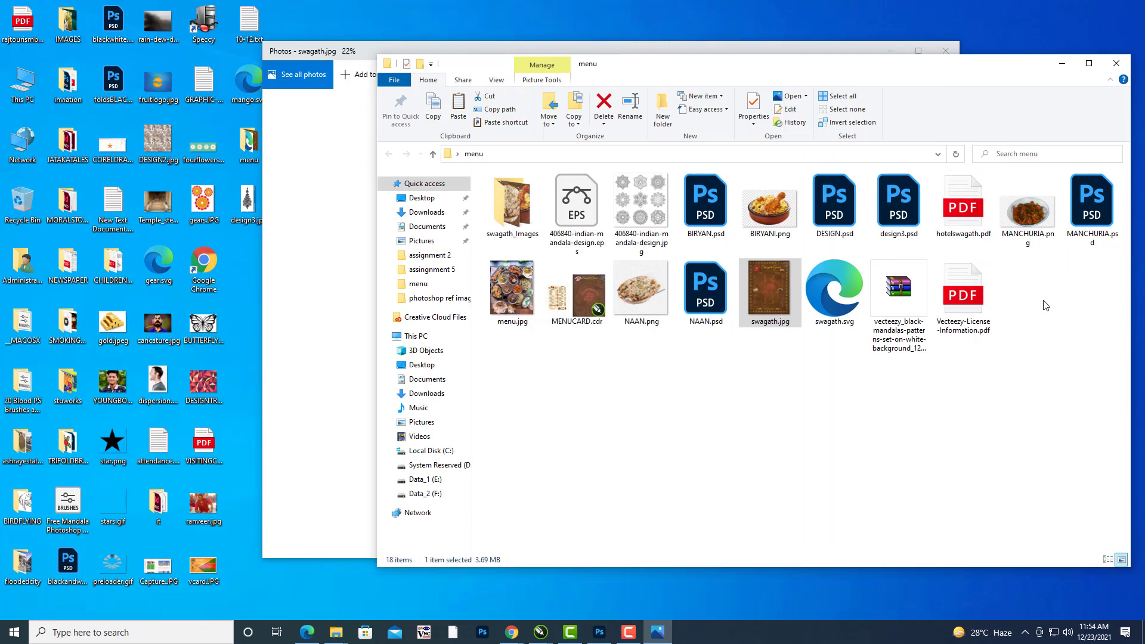
pyautogui.doubleClick(962, 208)
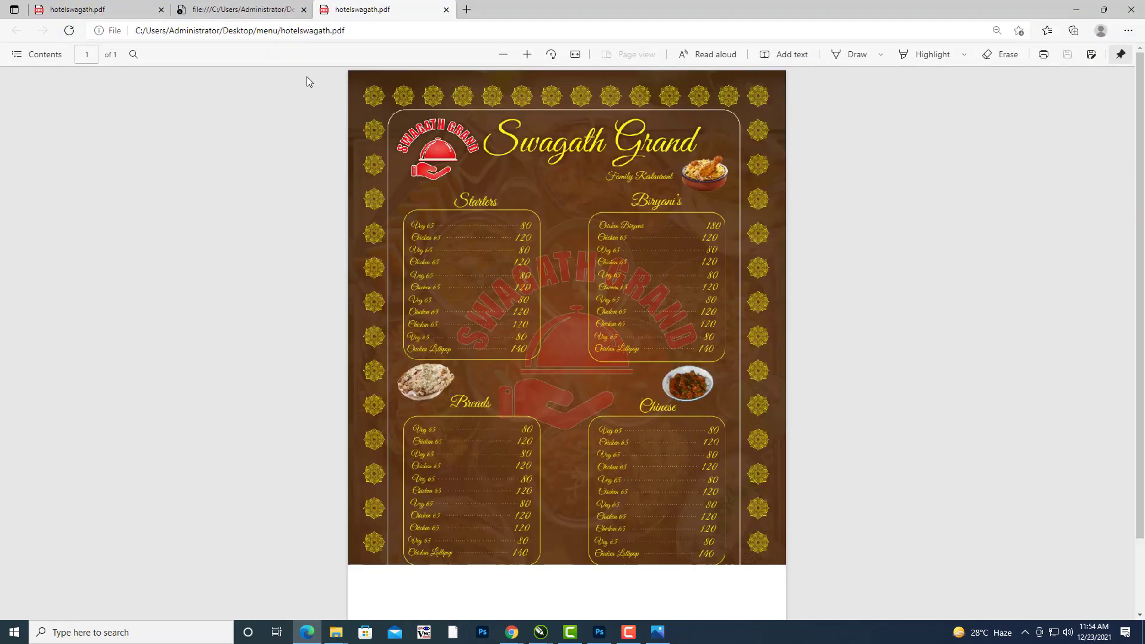
pyautogui.scroll(-1, 1003, 285)
pyautogui.scroll(1, 1004, 290)
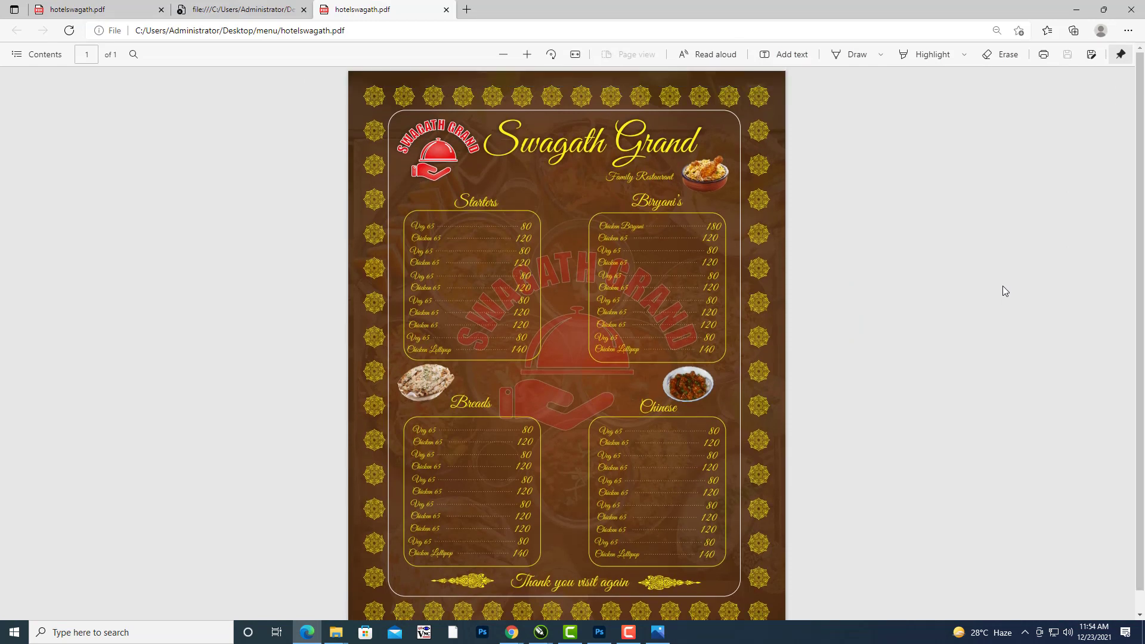
pyautogui.scroll(-1, 944, 250)
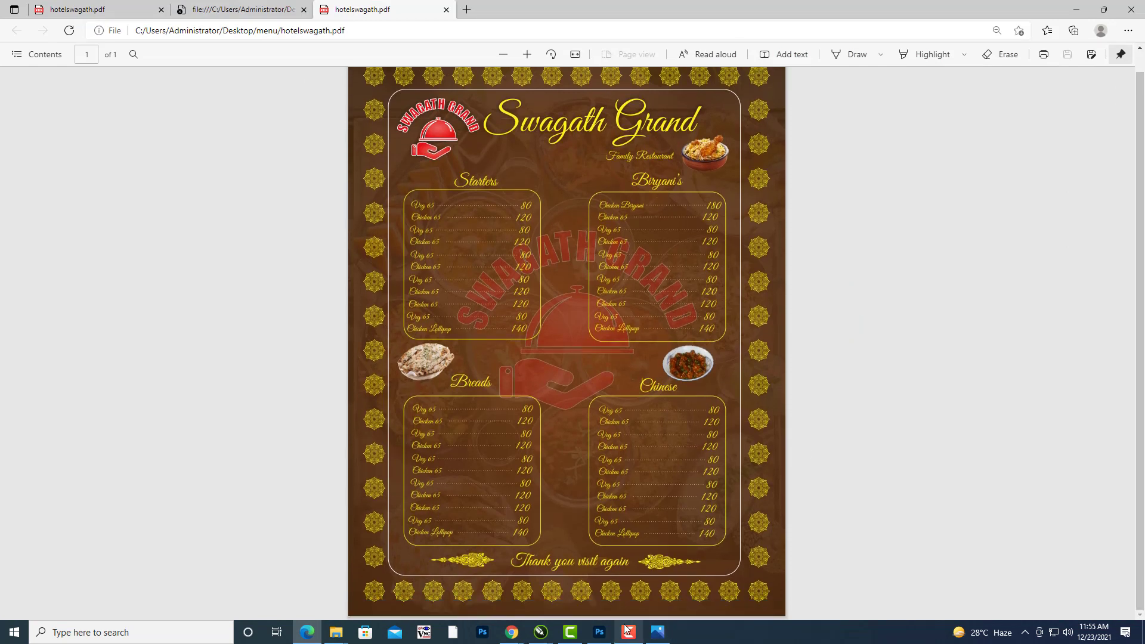